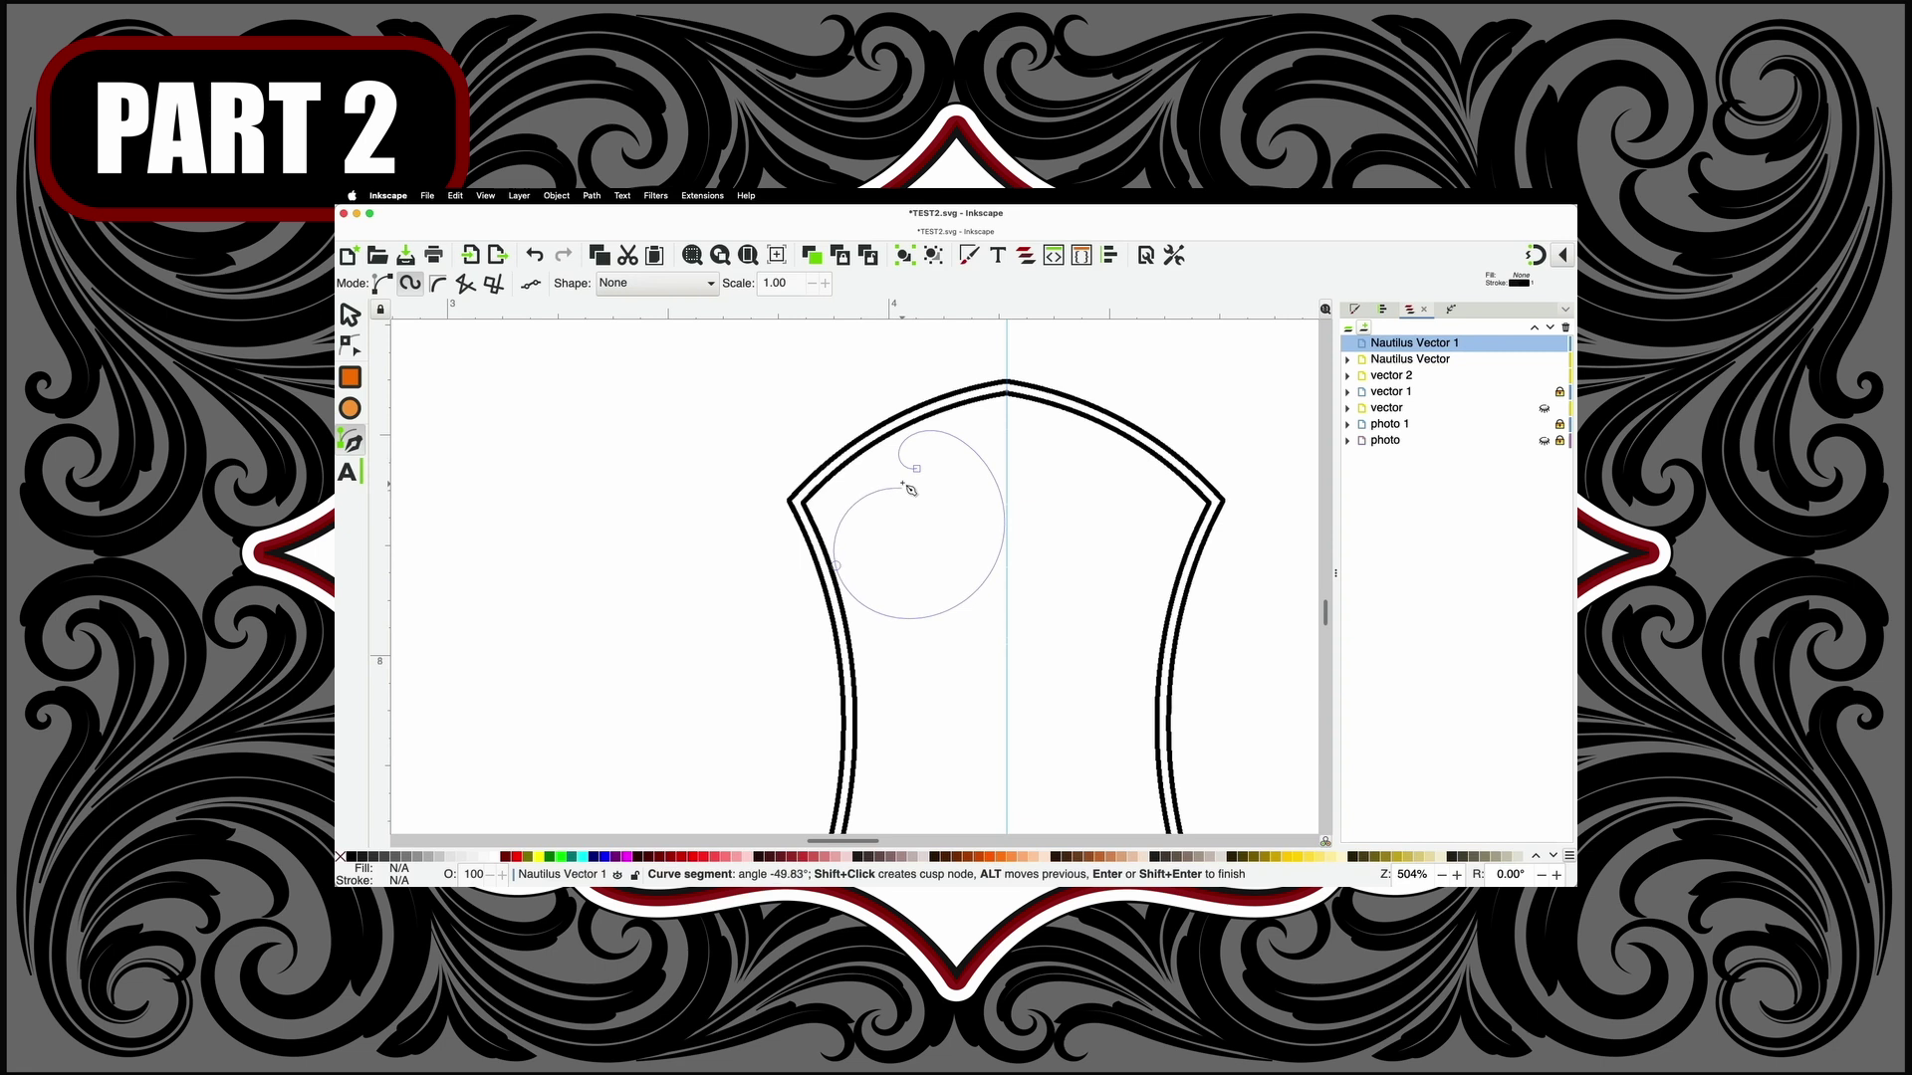
Step: Finish the spiral path with its inner curl inside the frame's upper-left corner and set its stroke width to 0.5 px
{"action": "left_click", "coordinate": [903, 555]}
{"action": "left_click", "coordinate": [875, 532]}
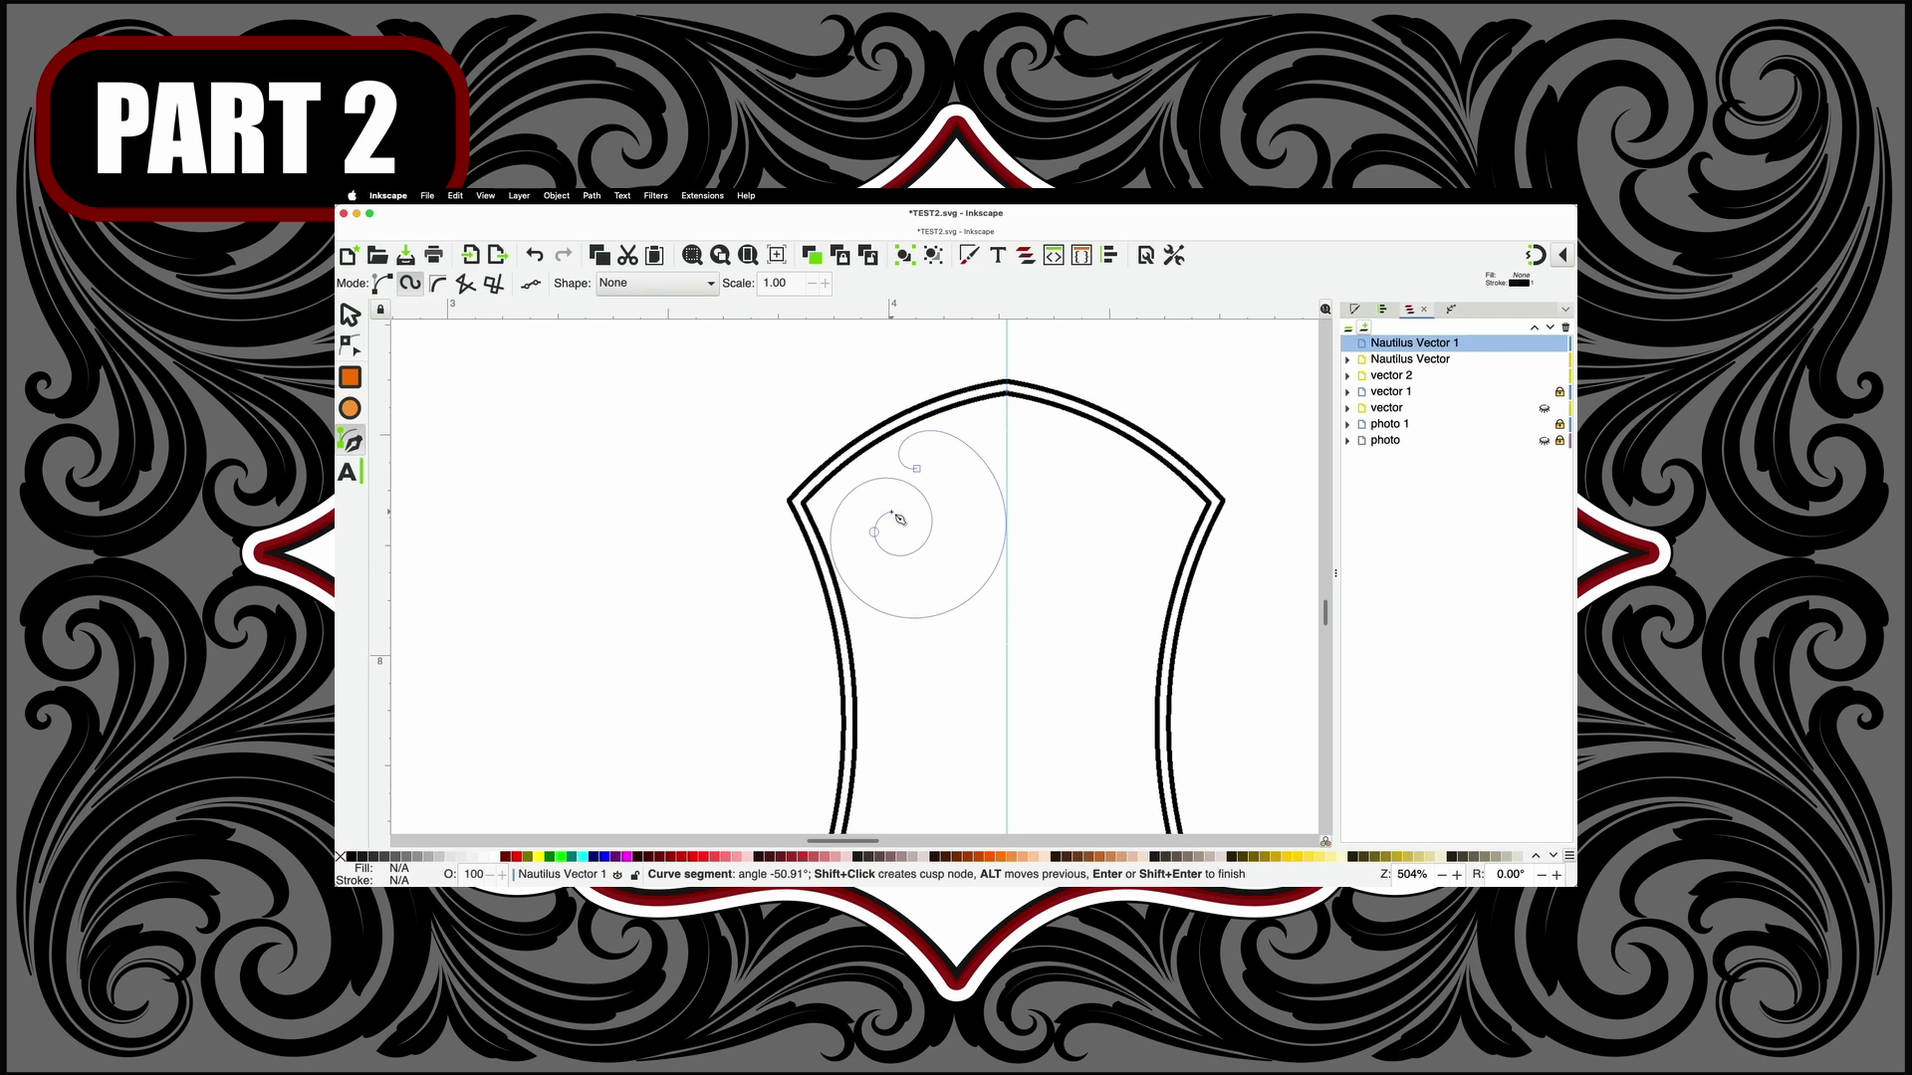
{"action": "double_click", "coordinate": [891, 512]}
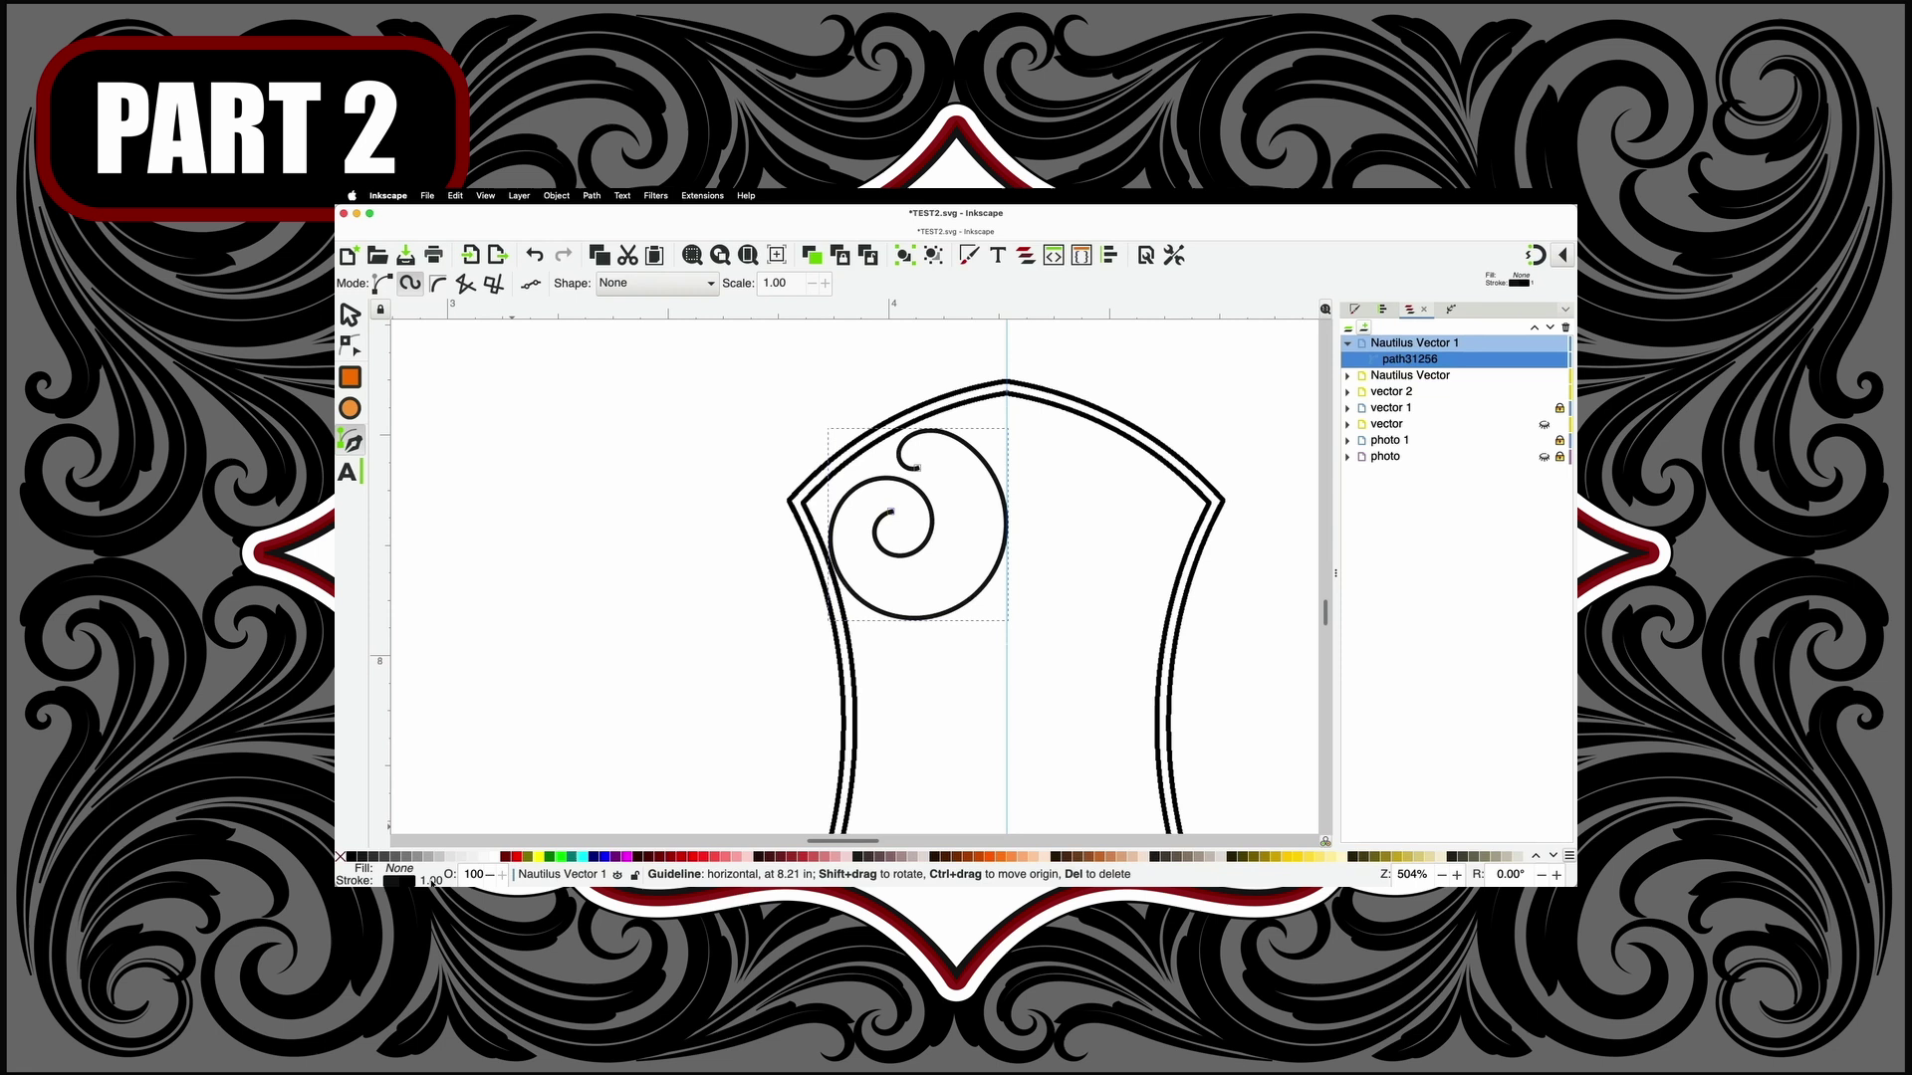
{"action": "right_click", "coordinate": [432, 883]}
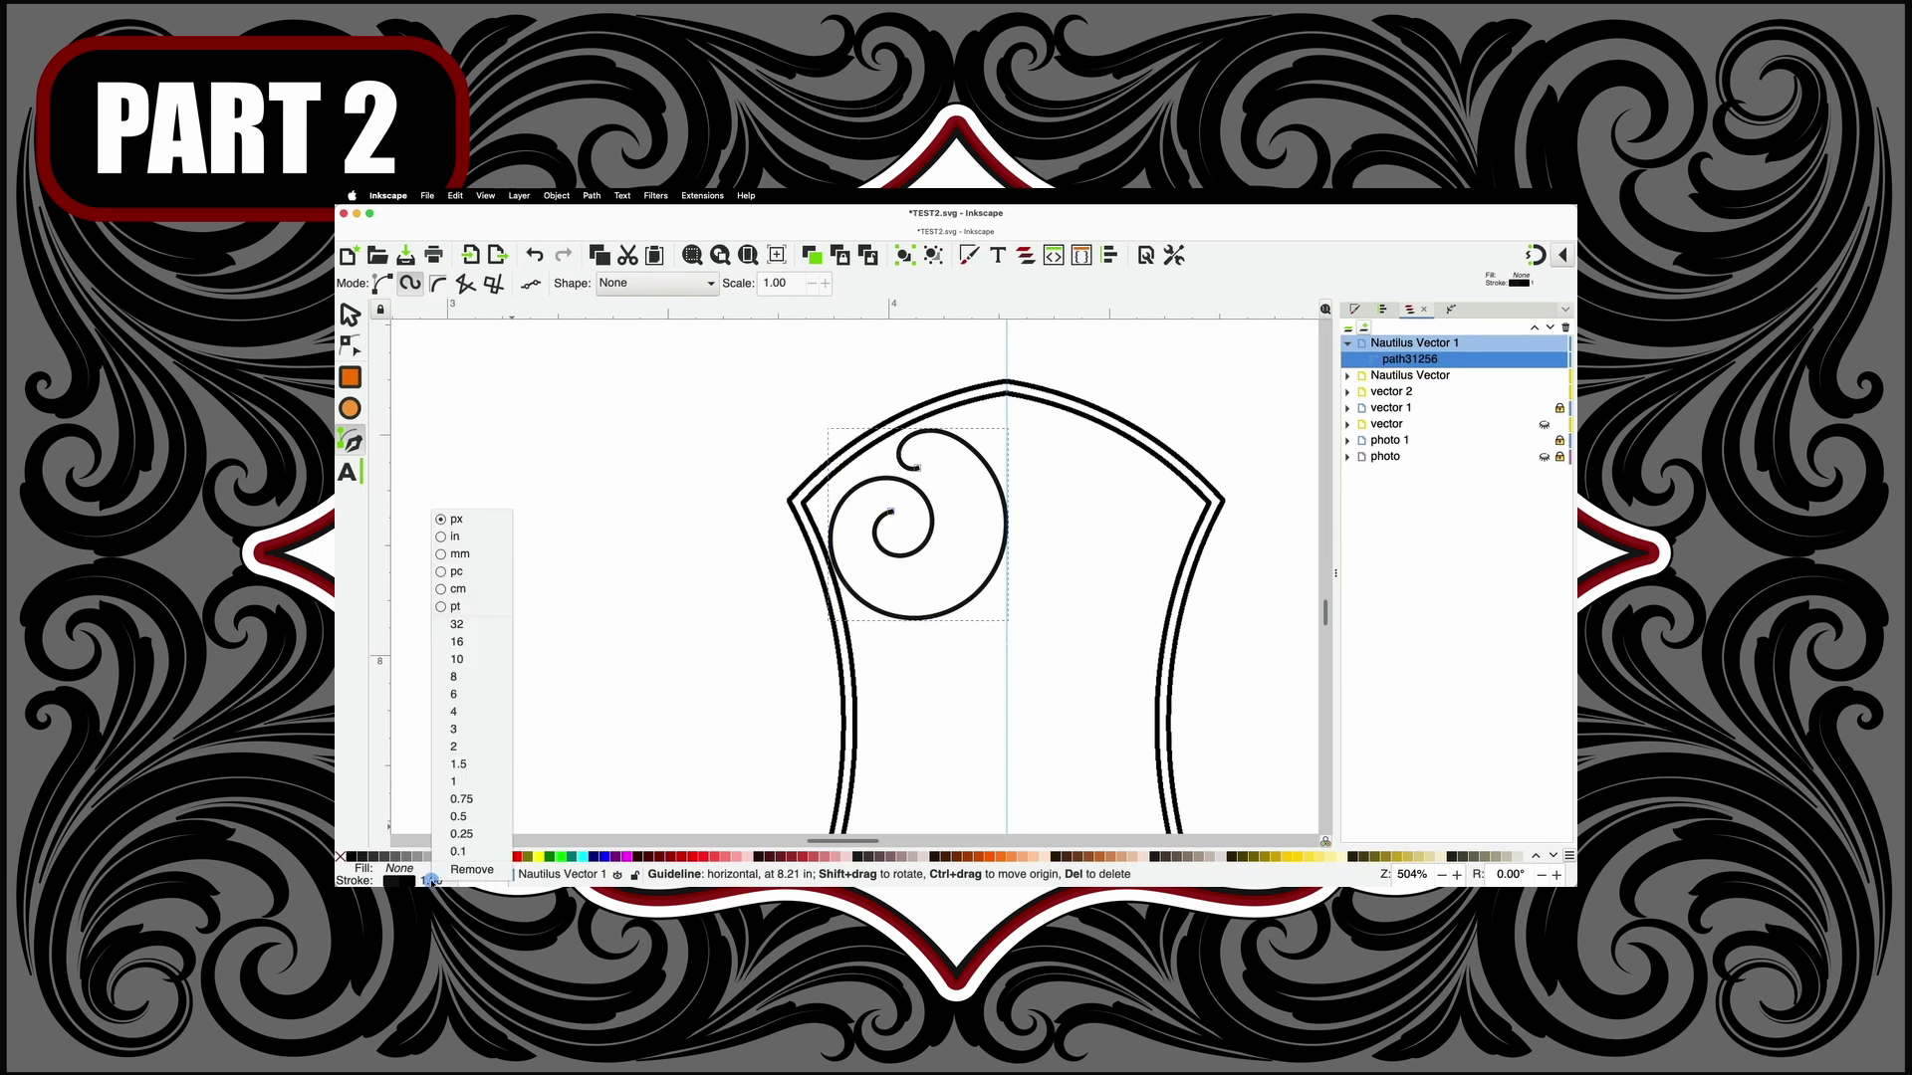
{"action": "left_click", "coordinate": [458, 817]}
{"action": "scroll", "coordinate": [703, 696], "scroll_direction": "up", "scroll_amount": 1}
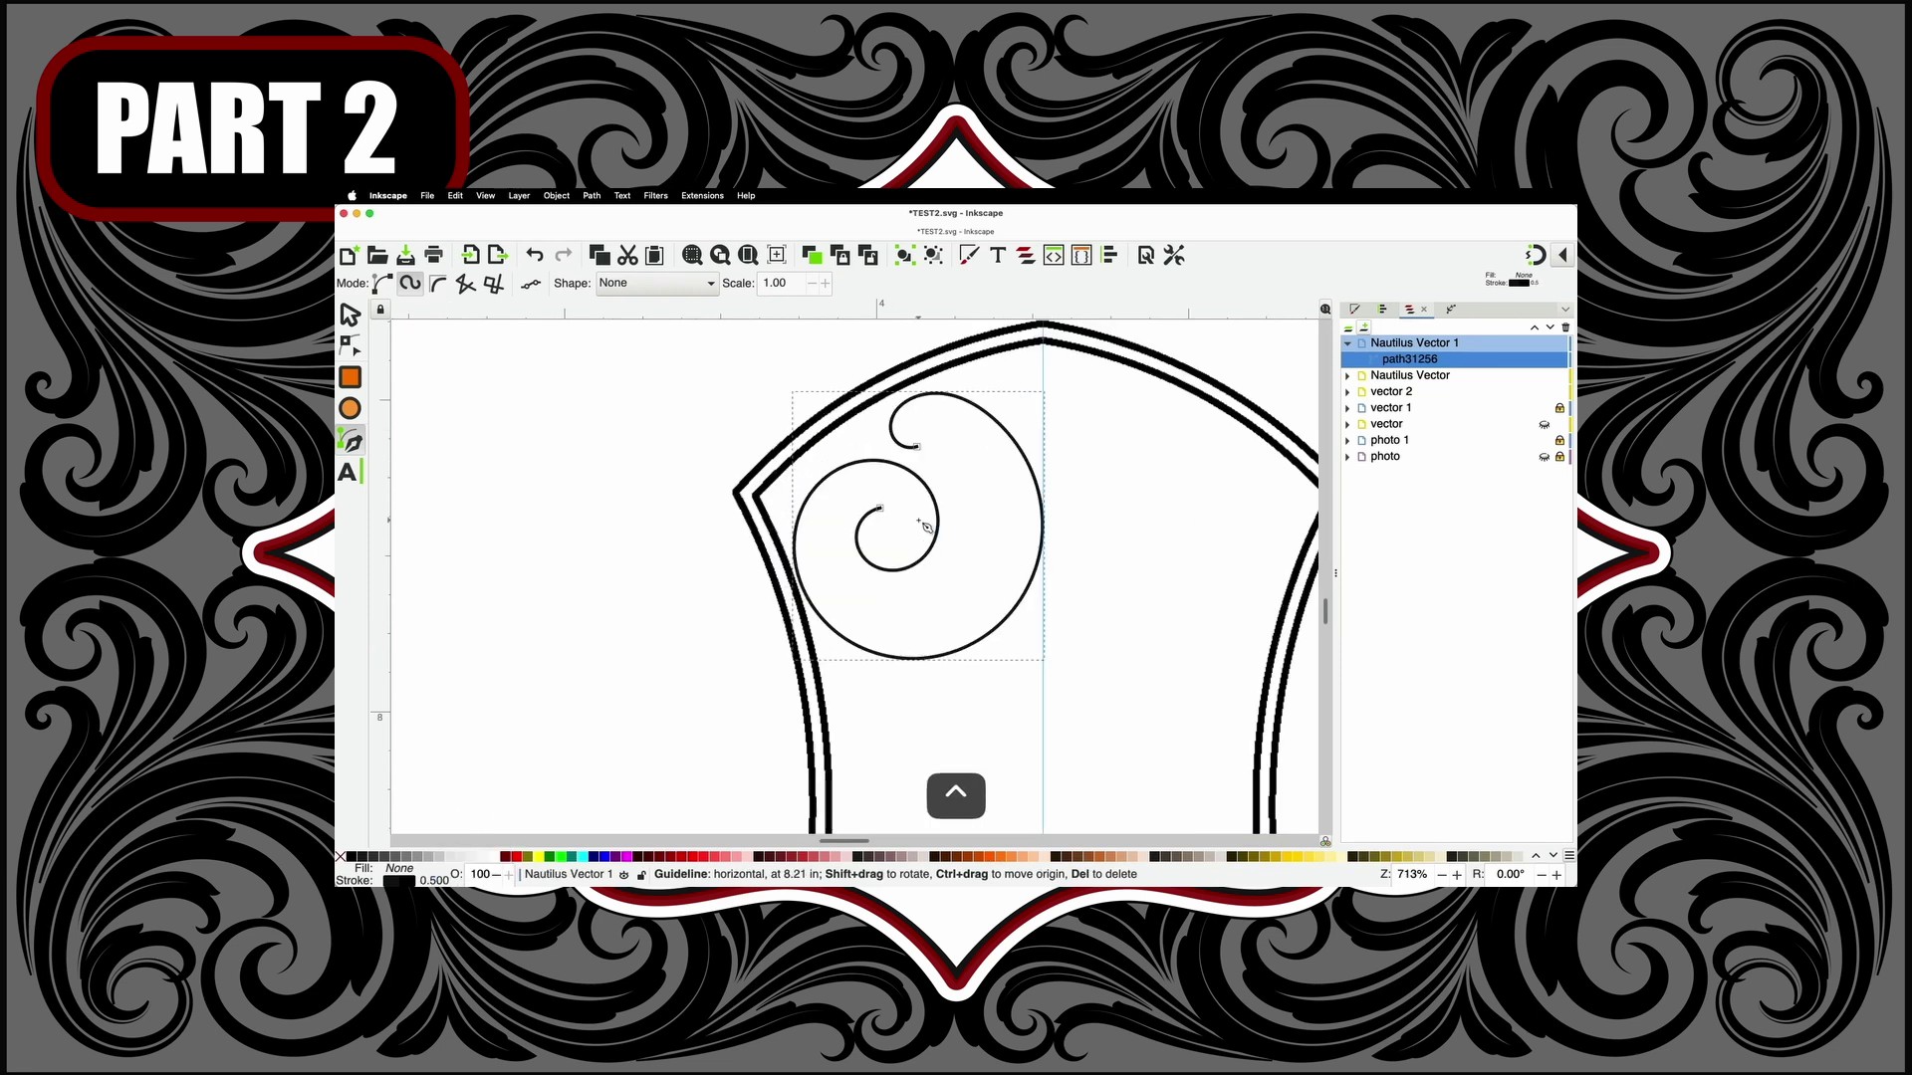
Step: Nudge the node at the top of the spiral's small upper curl slightly upward
{"action": "left_click", "coordinate": [351, 345]}
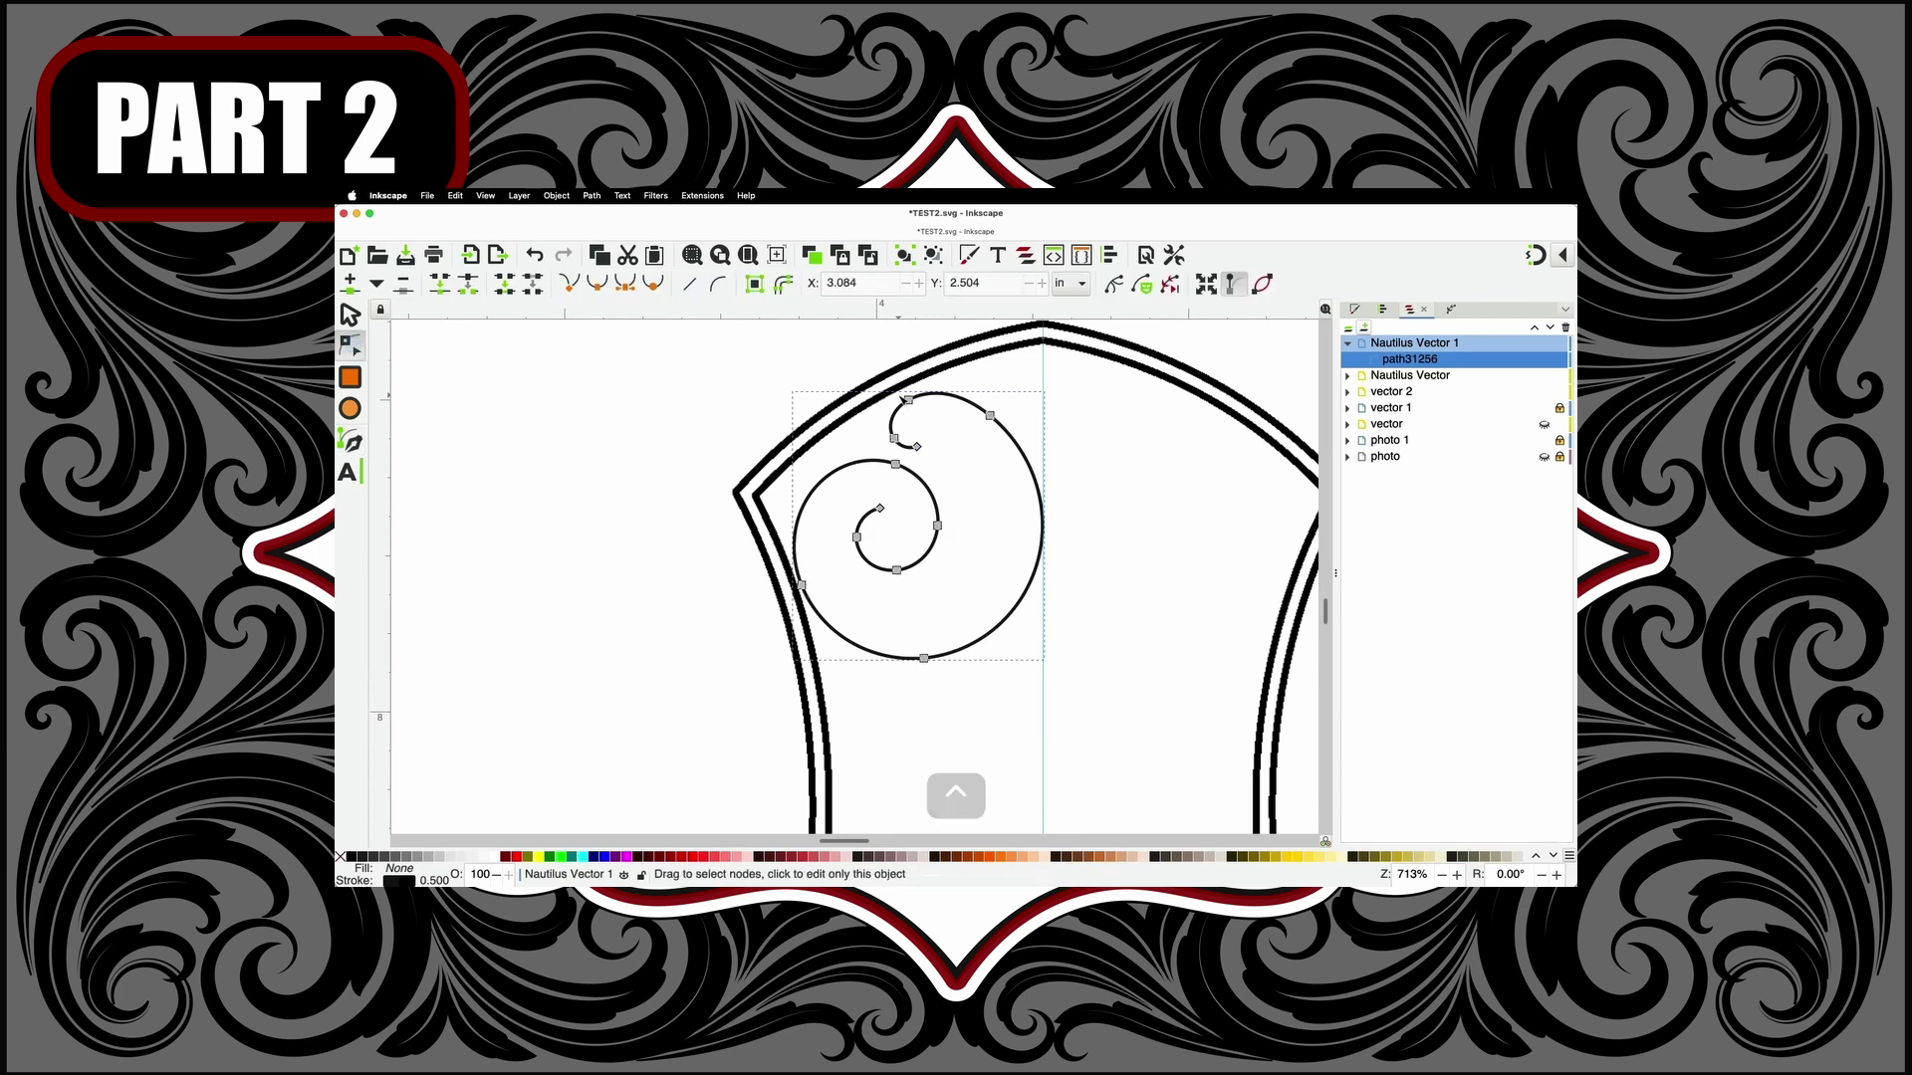
{"action": "scroll", "coordinate": [925, 405], "scroll_direction": "up", "scroll_amount": 2}
{"action": "left_click_drag", "start_coordinate": [891, 396], "coordinate": [891, 388]}
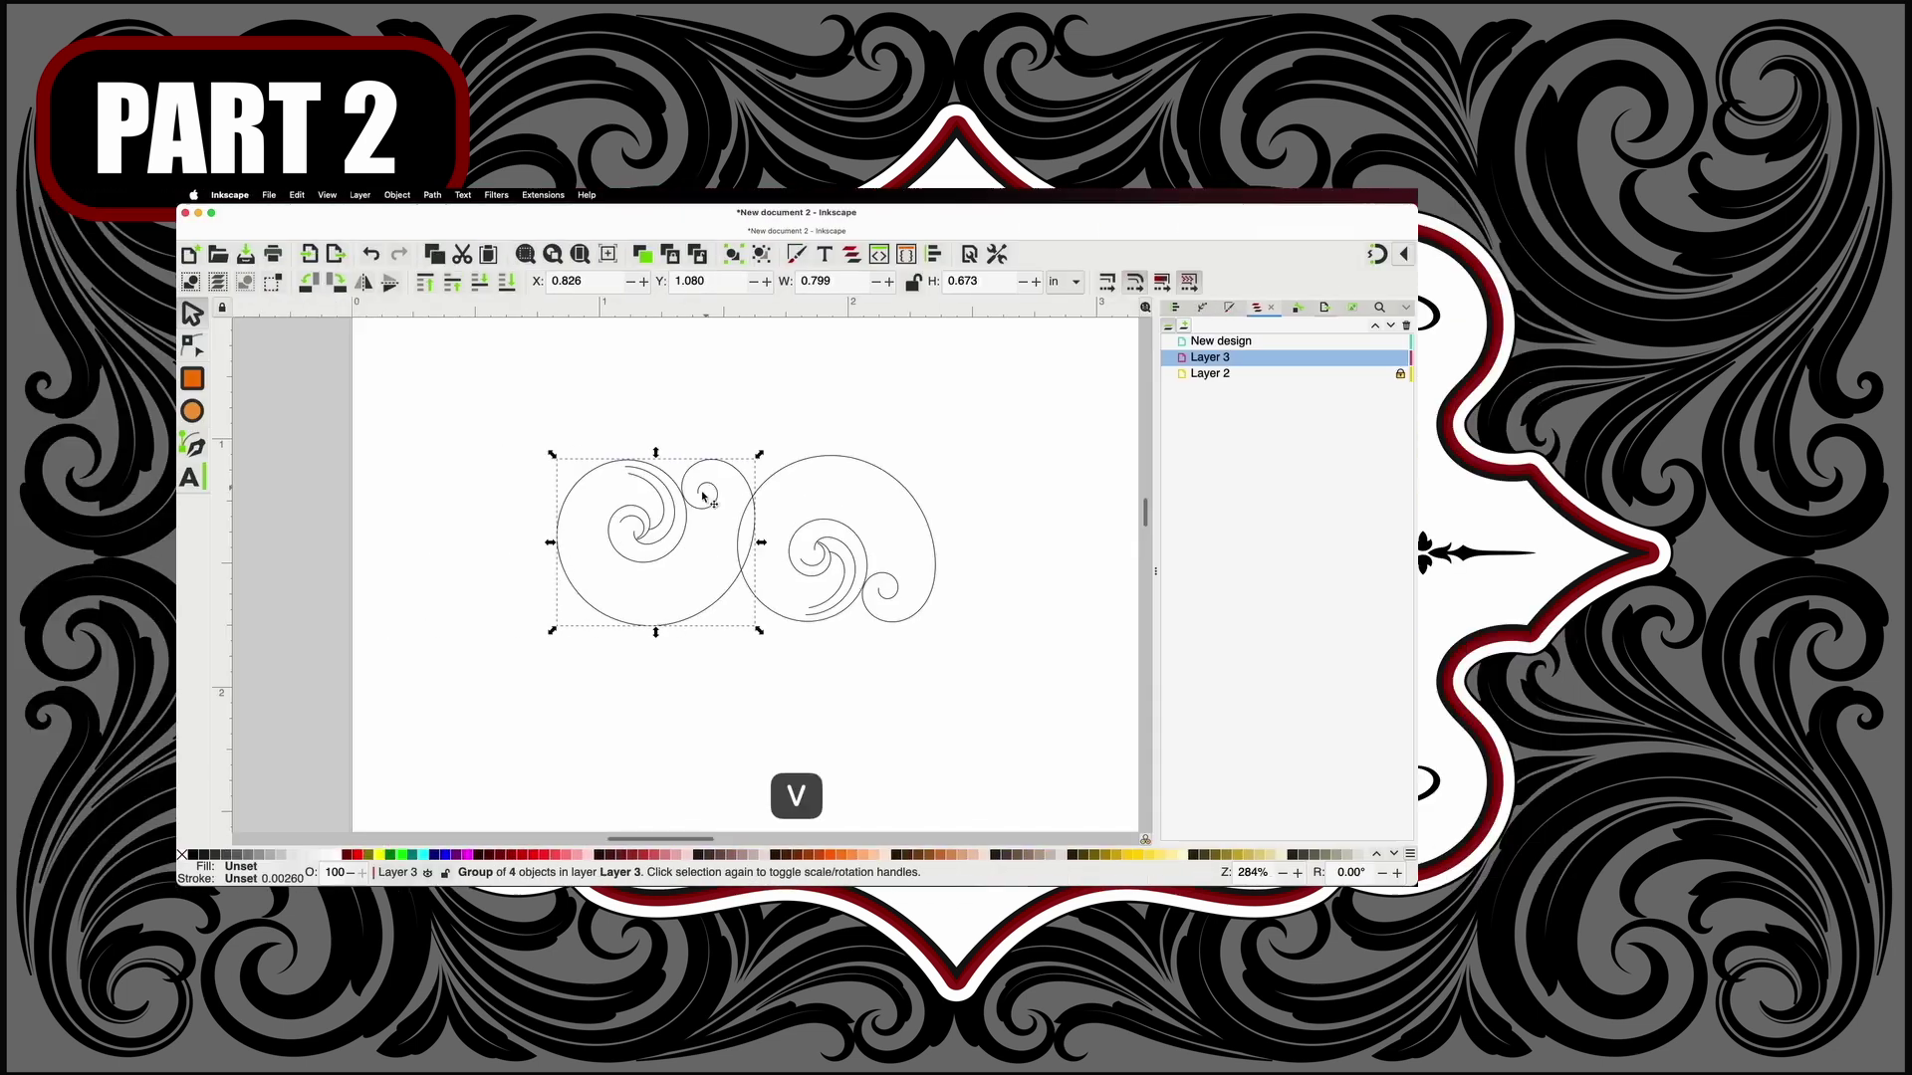
Step: Scale the scroll group beside the larger scroll down to about 0.65 × 0.54 in and rotate it slightly counterclockwise
{"action": "left_click_drag", "start_coordinate": [677, 428], "coordinate": [722, 471]}
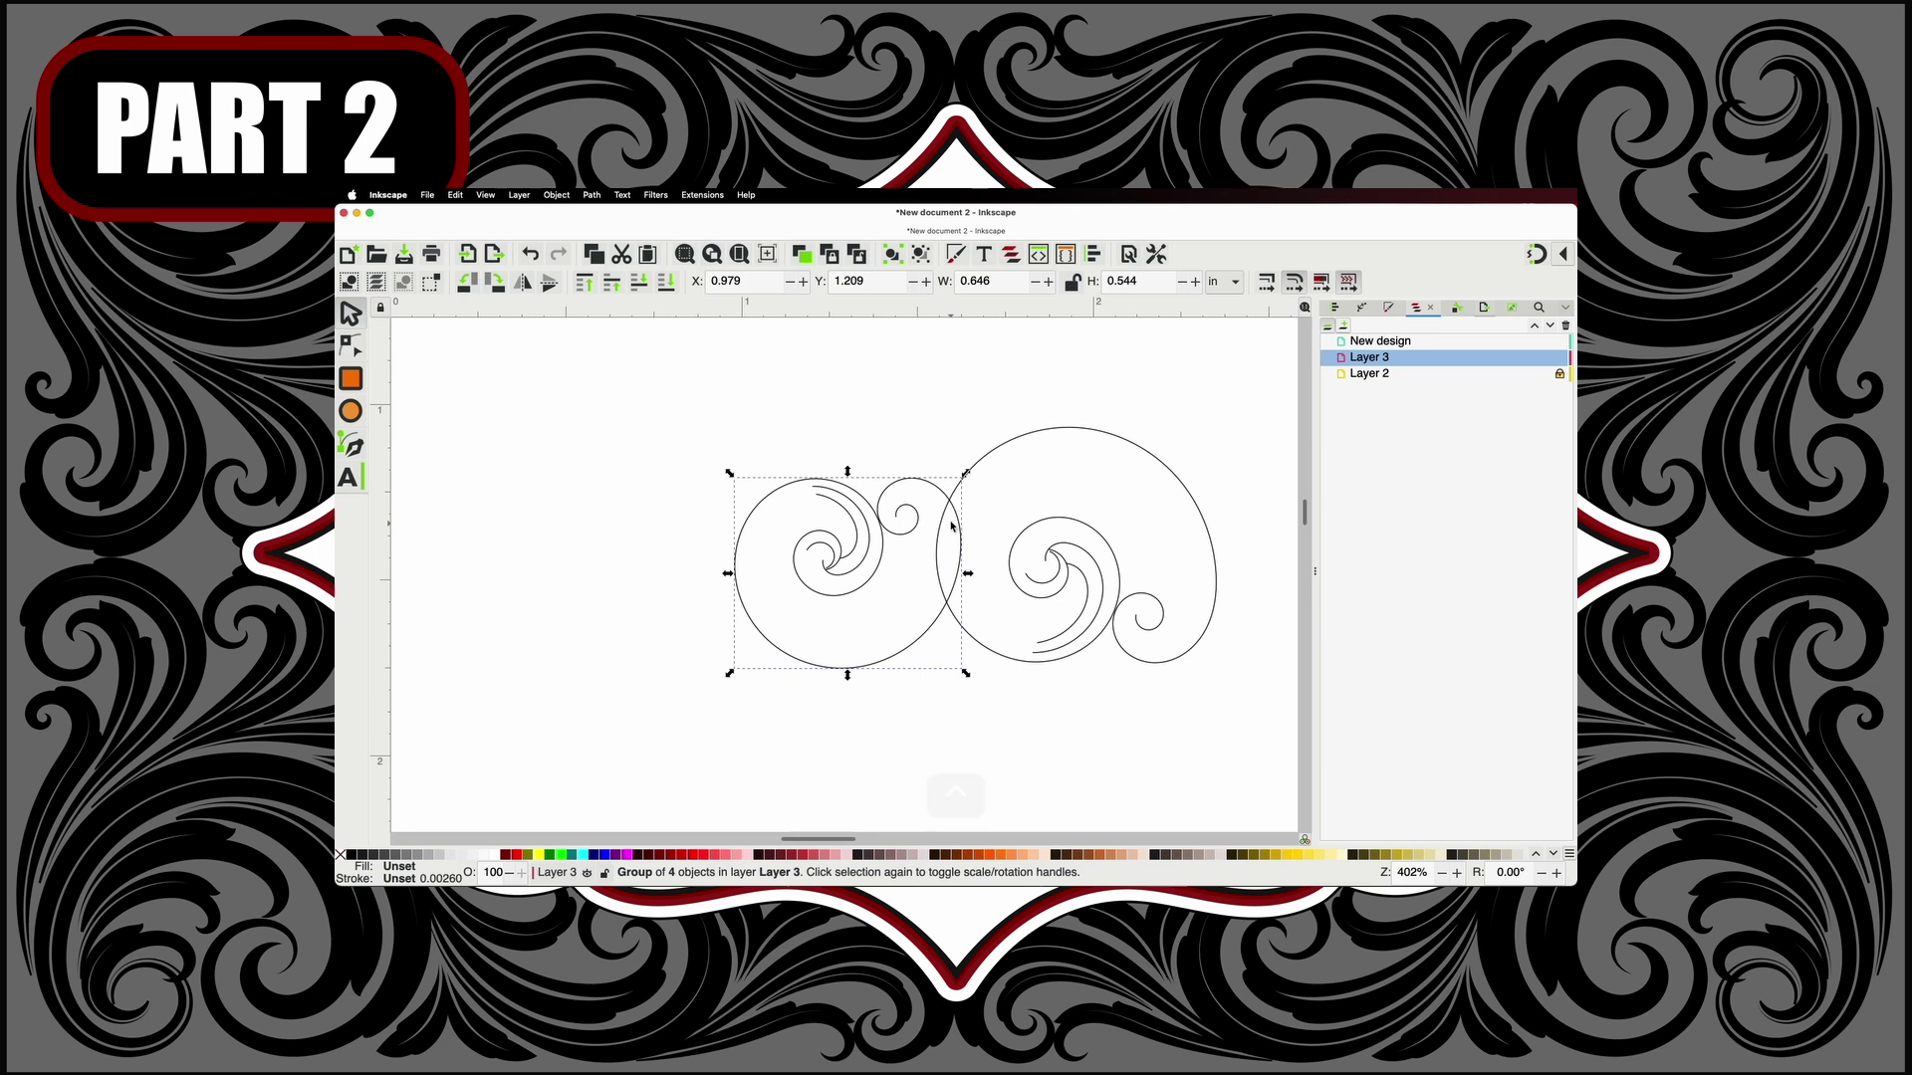
{"action": "left_click", "coordinate": [768, 501]}
{"action": "left_click_drag", "start_coordinate": [730, 474], "coordinate": [708, 512]}
{"action": "left_click", "coordinate": [822, 538]}
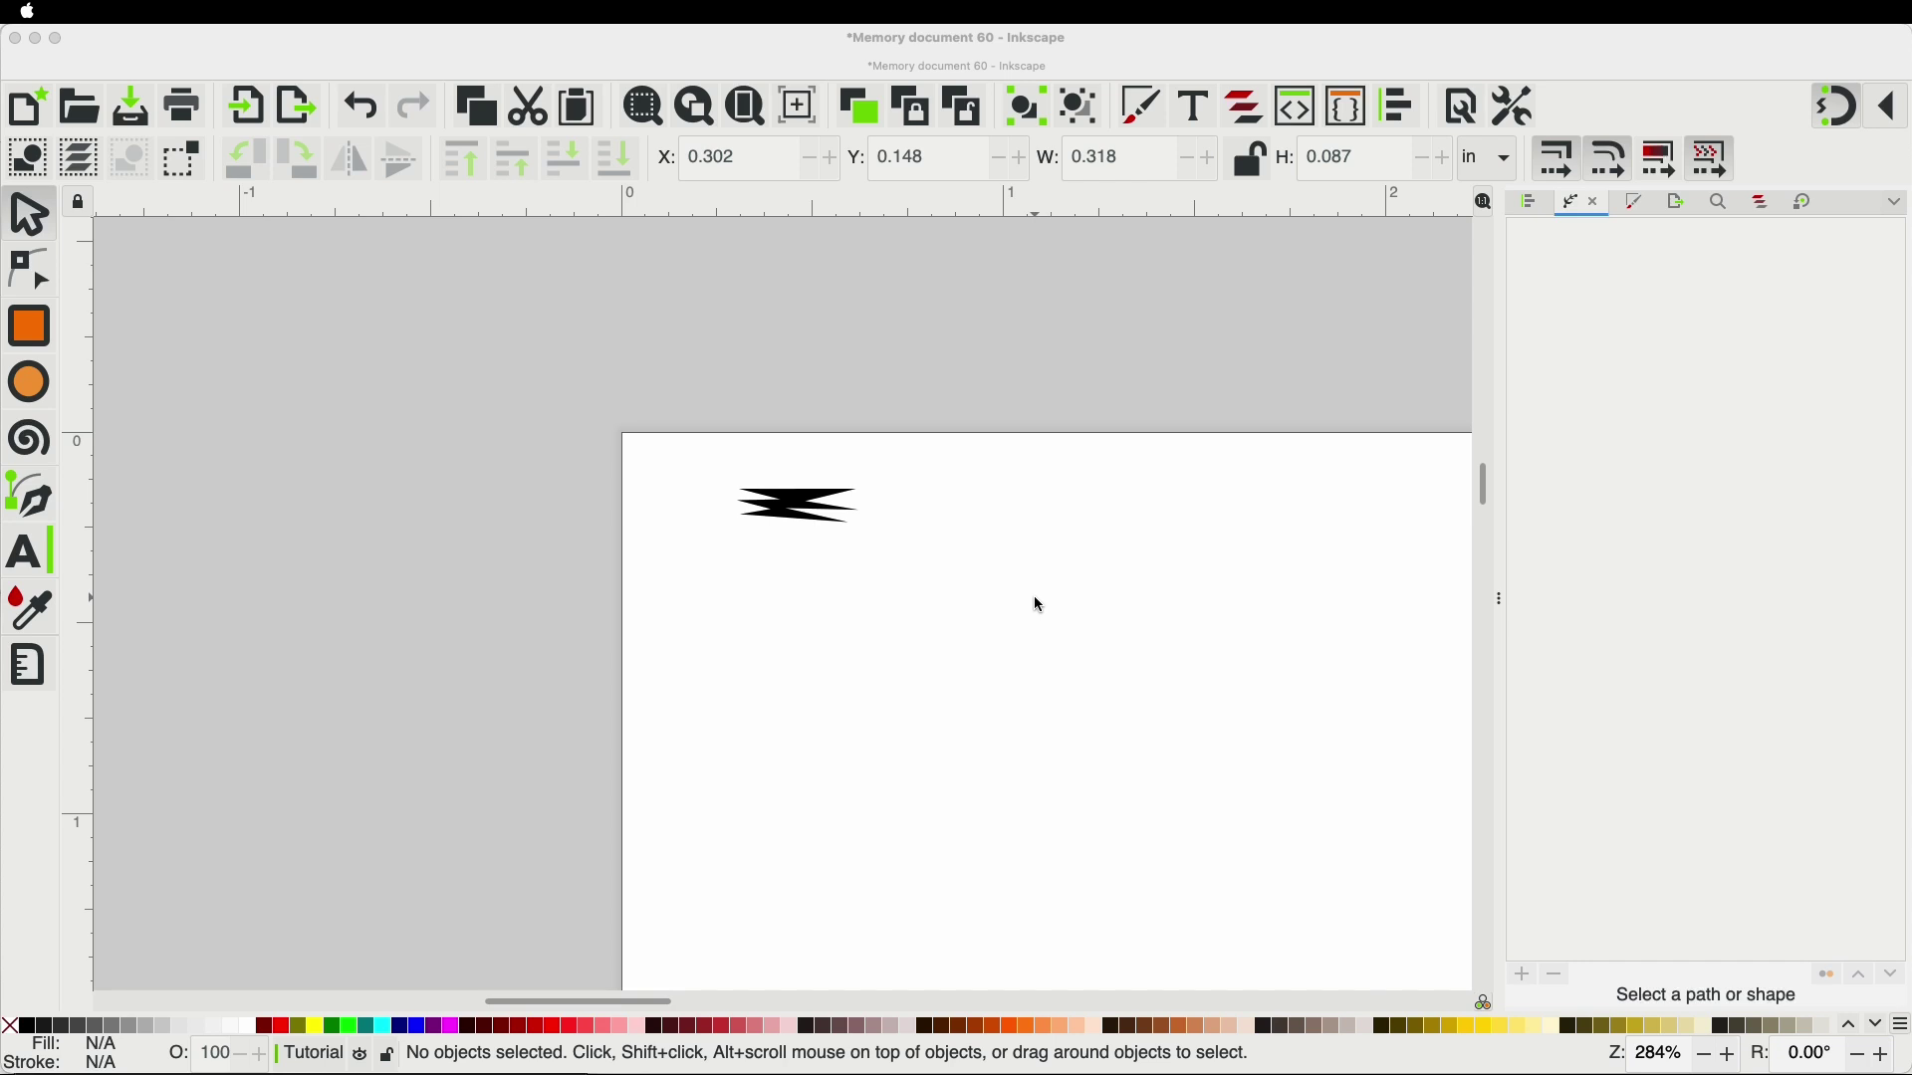
Step: Copy the black zigzag shape near the page's top-left corner to the clipboard
{"action": "left_click", "coordinate": [31, 213]}
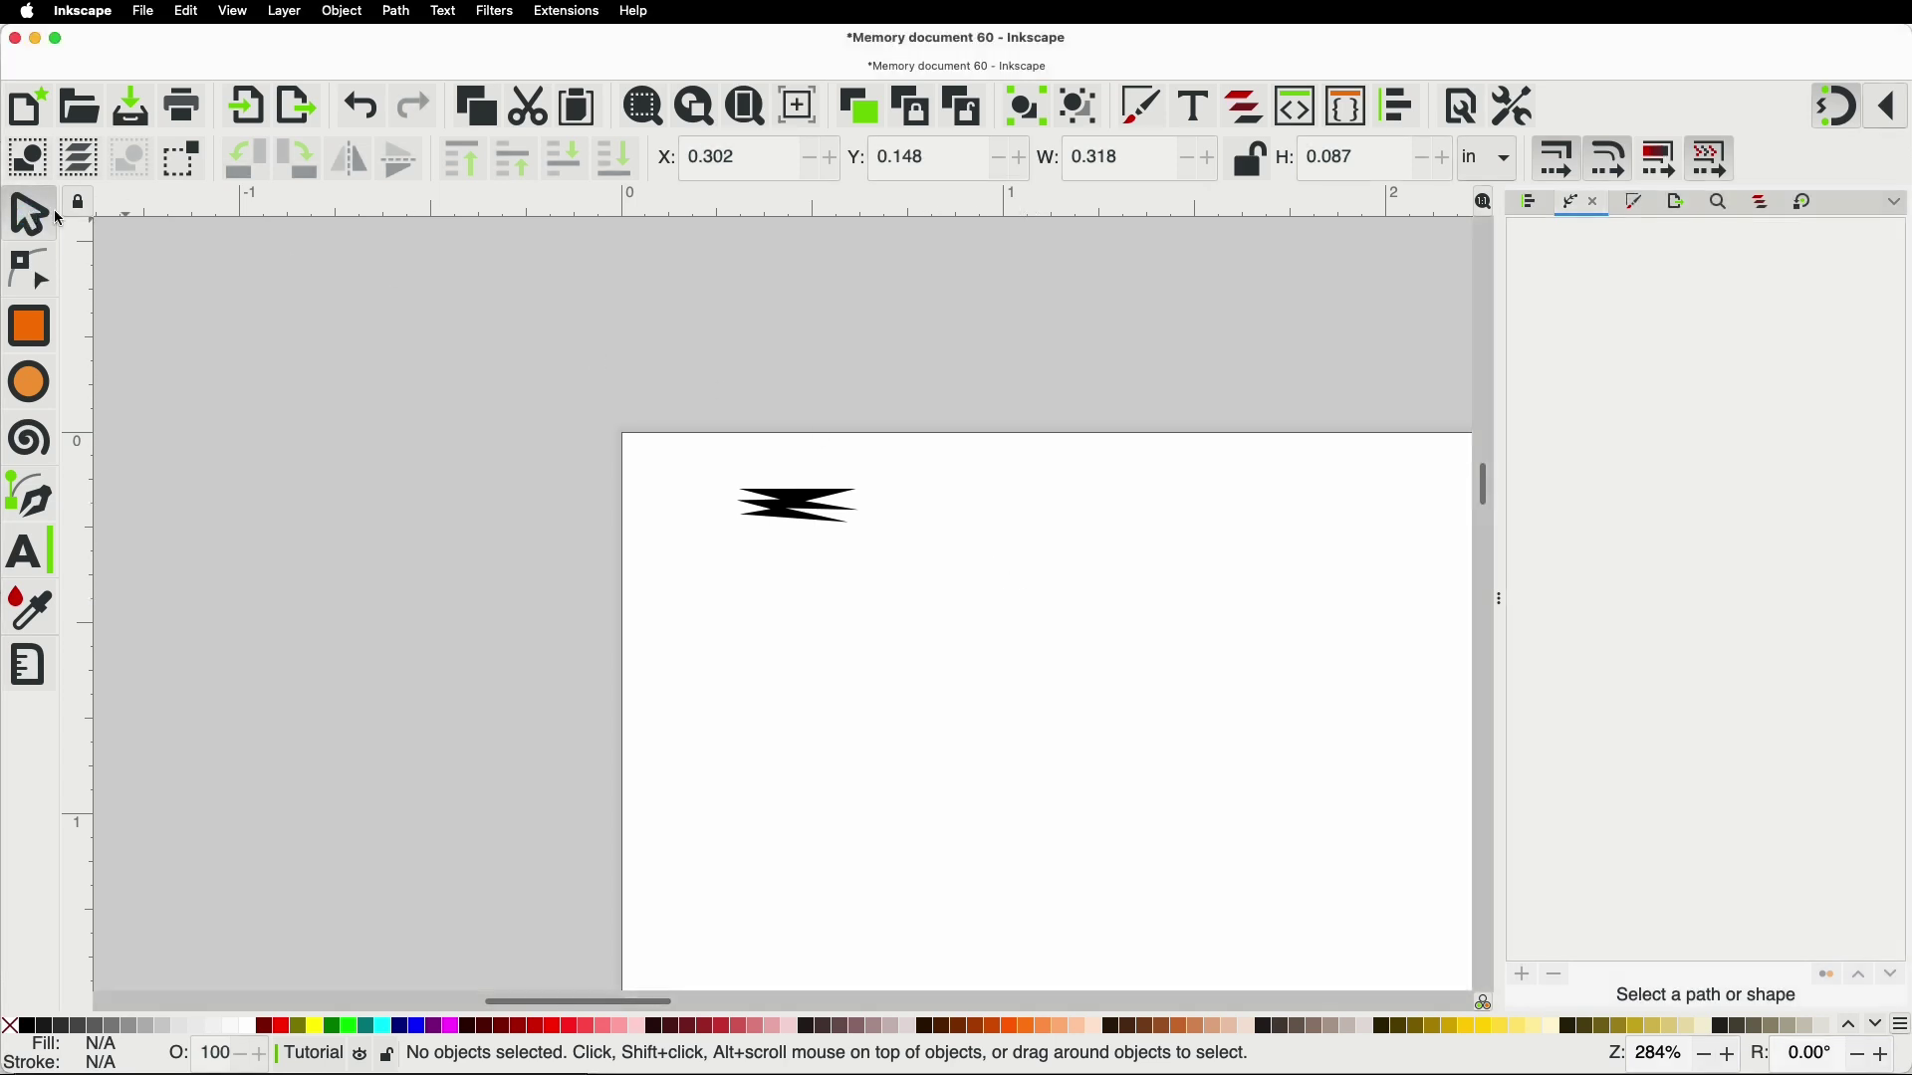
{"action": "left_click", "coordinate": [792, 508]}
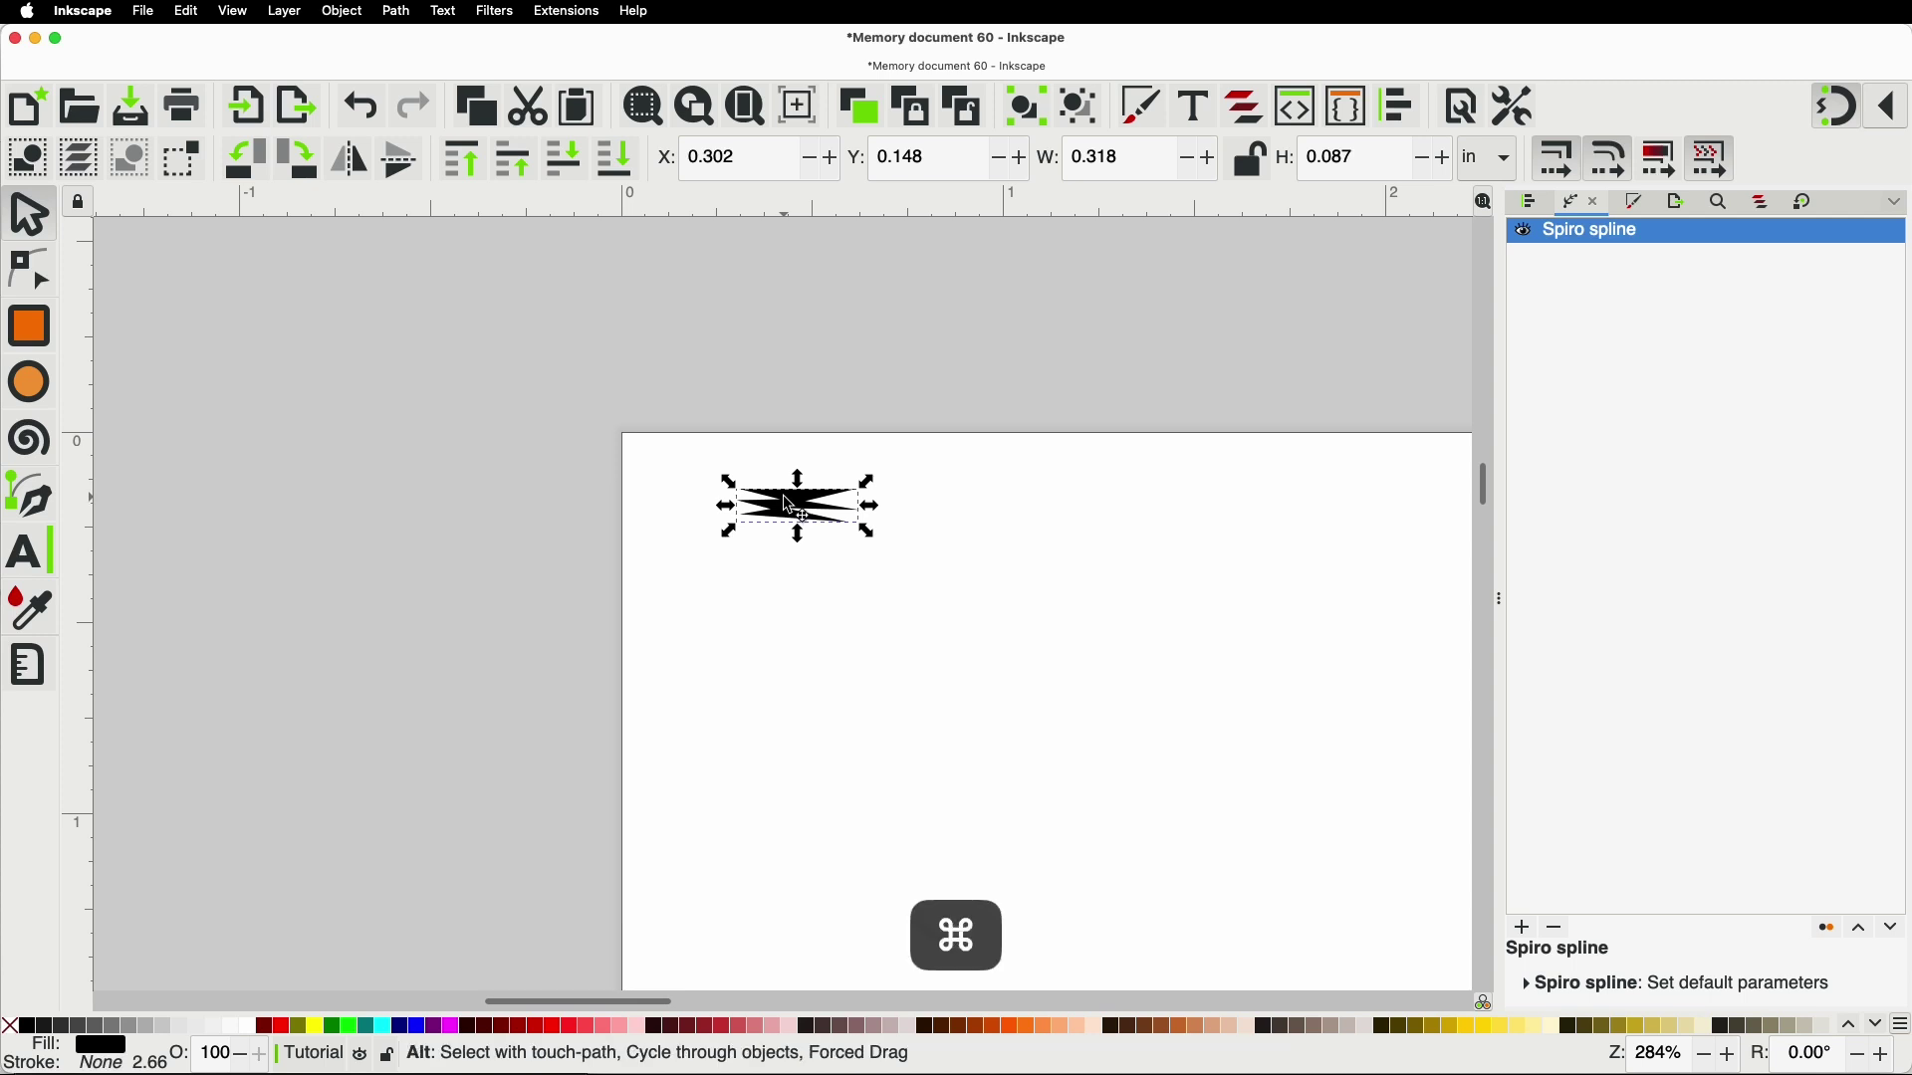
{"action": "key", "text": "super+c"}
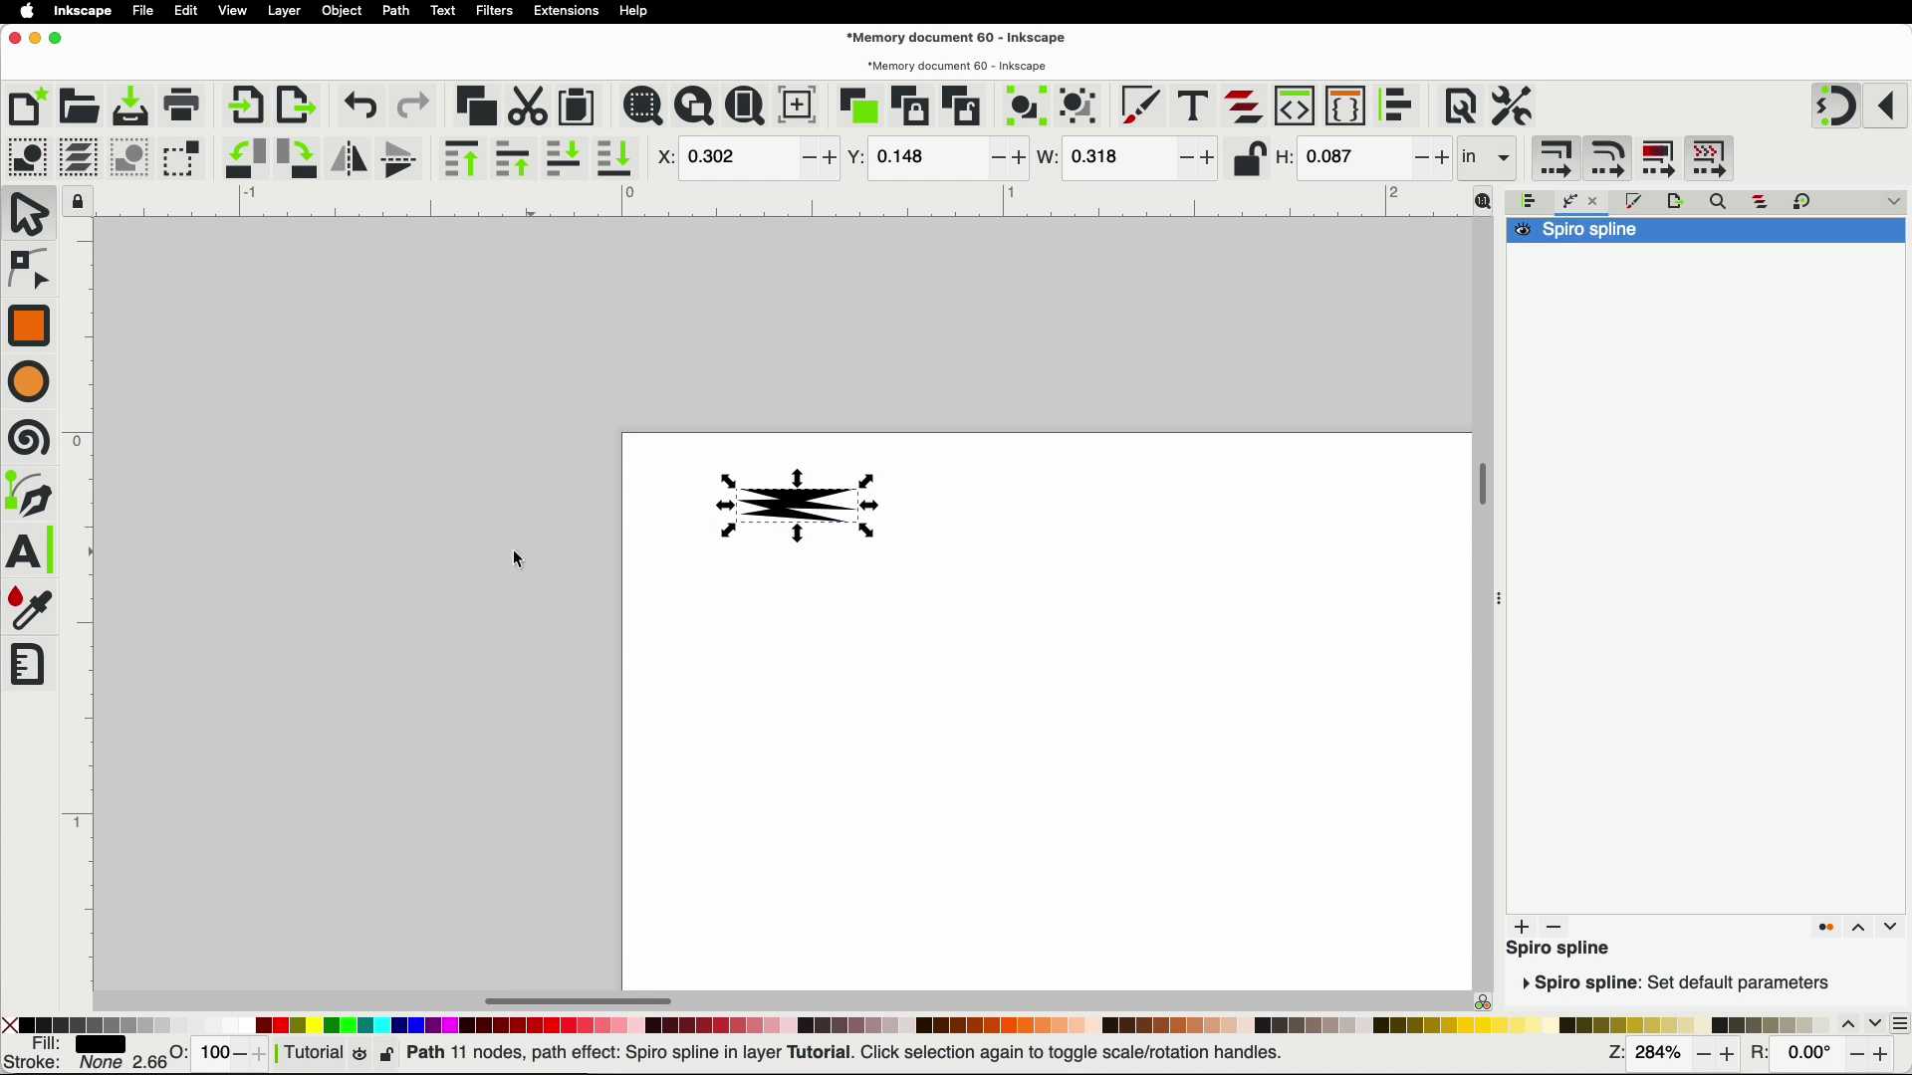
Step: Draw a wavy Spiro path about 1.27 in wide below the zigzag, shaped from the clipboard, and widen its pattern to about 2.11
{"action": "left_click", "coordinate": [33, 503]}
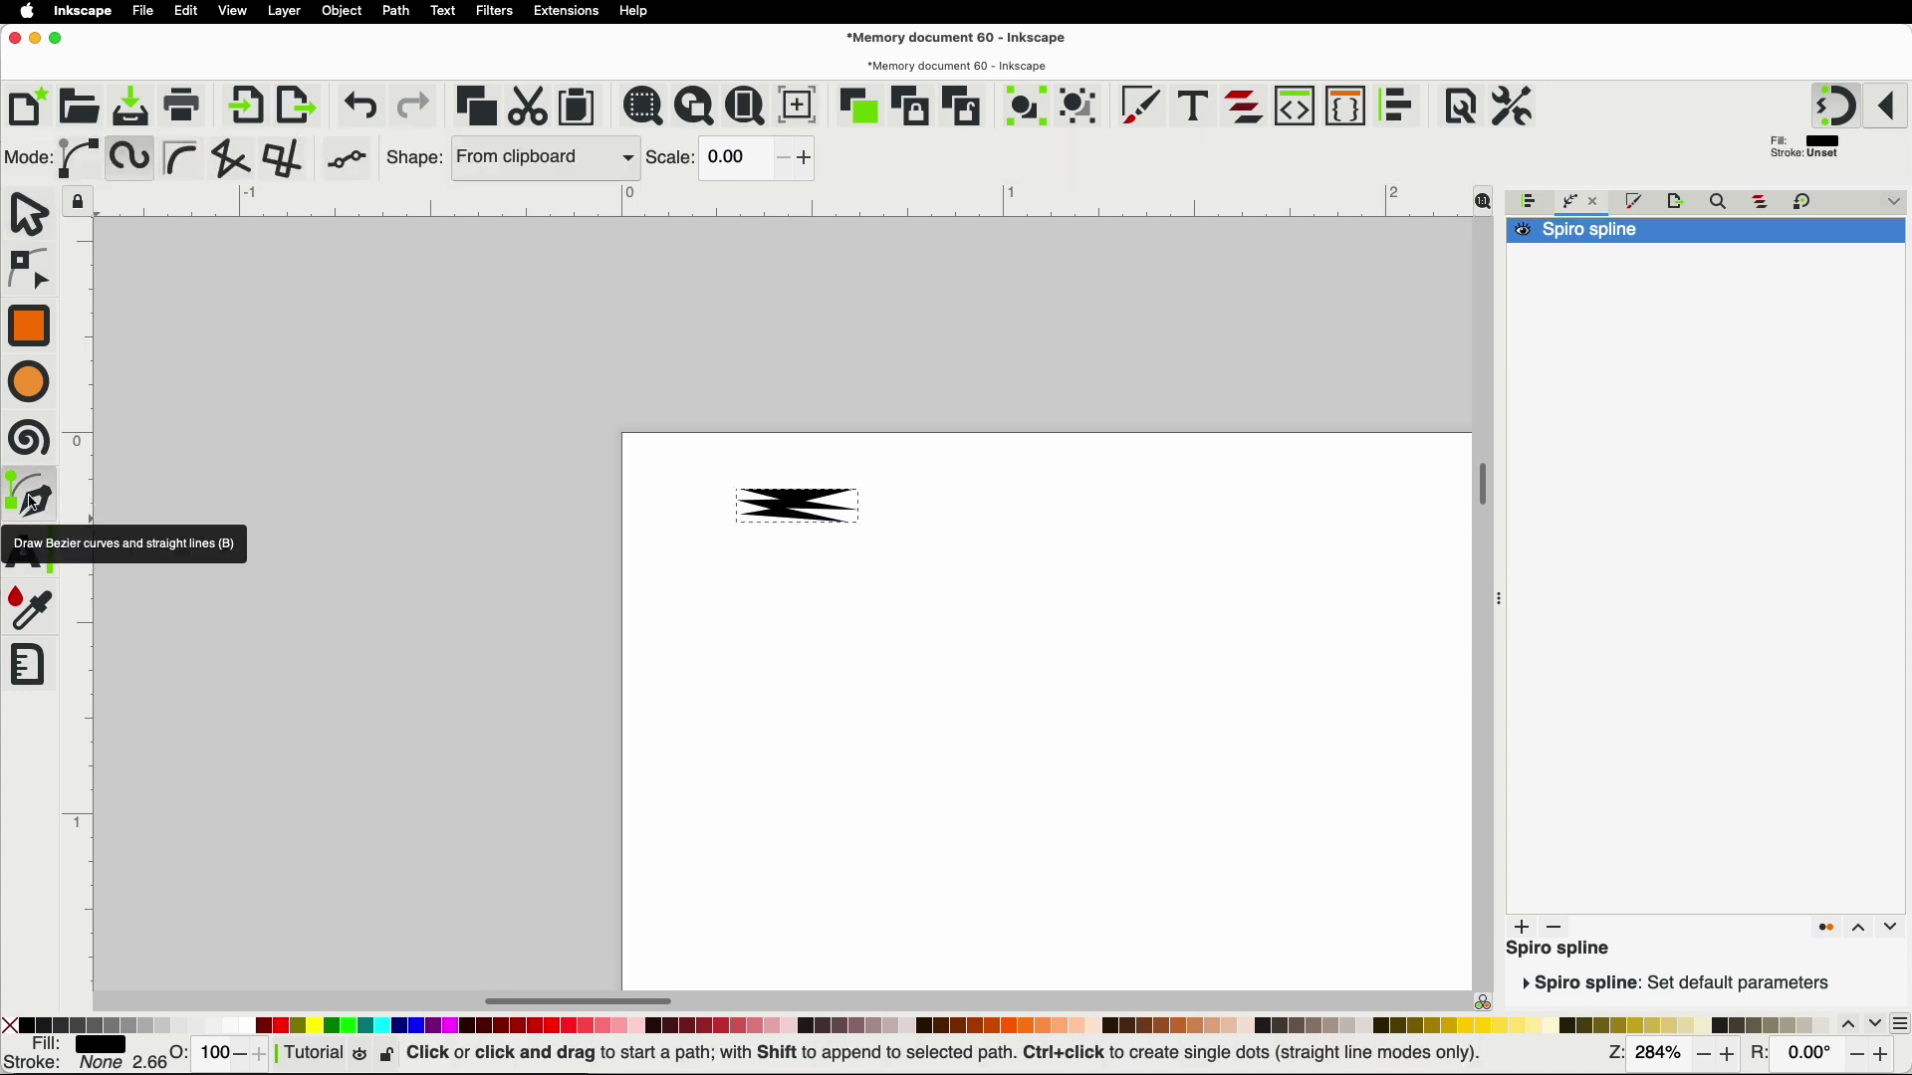
{"action": "left_click", "coordinate": [132, 164]}
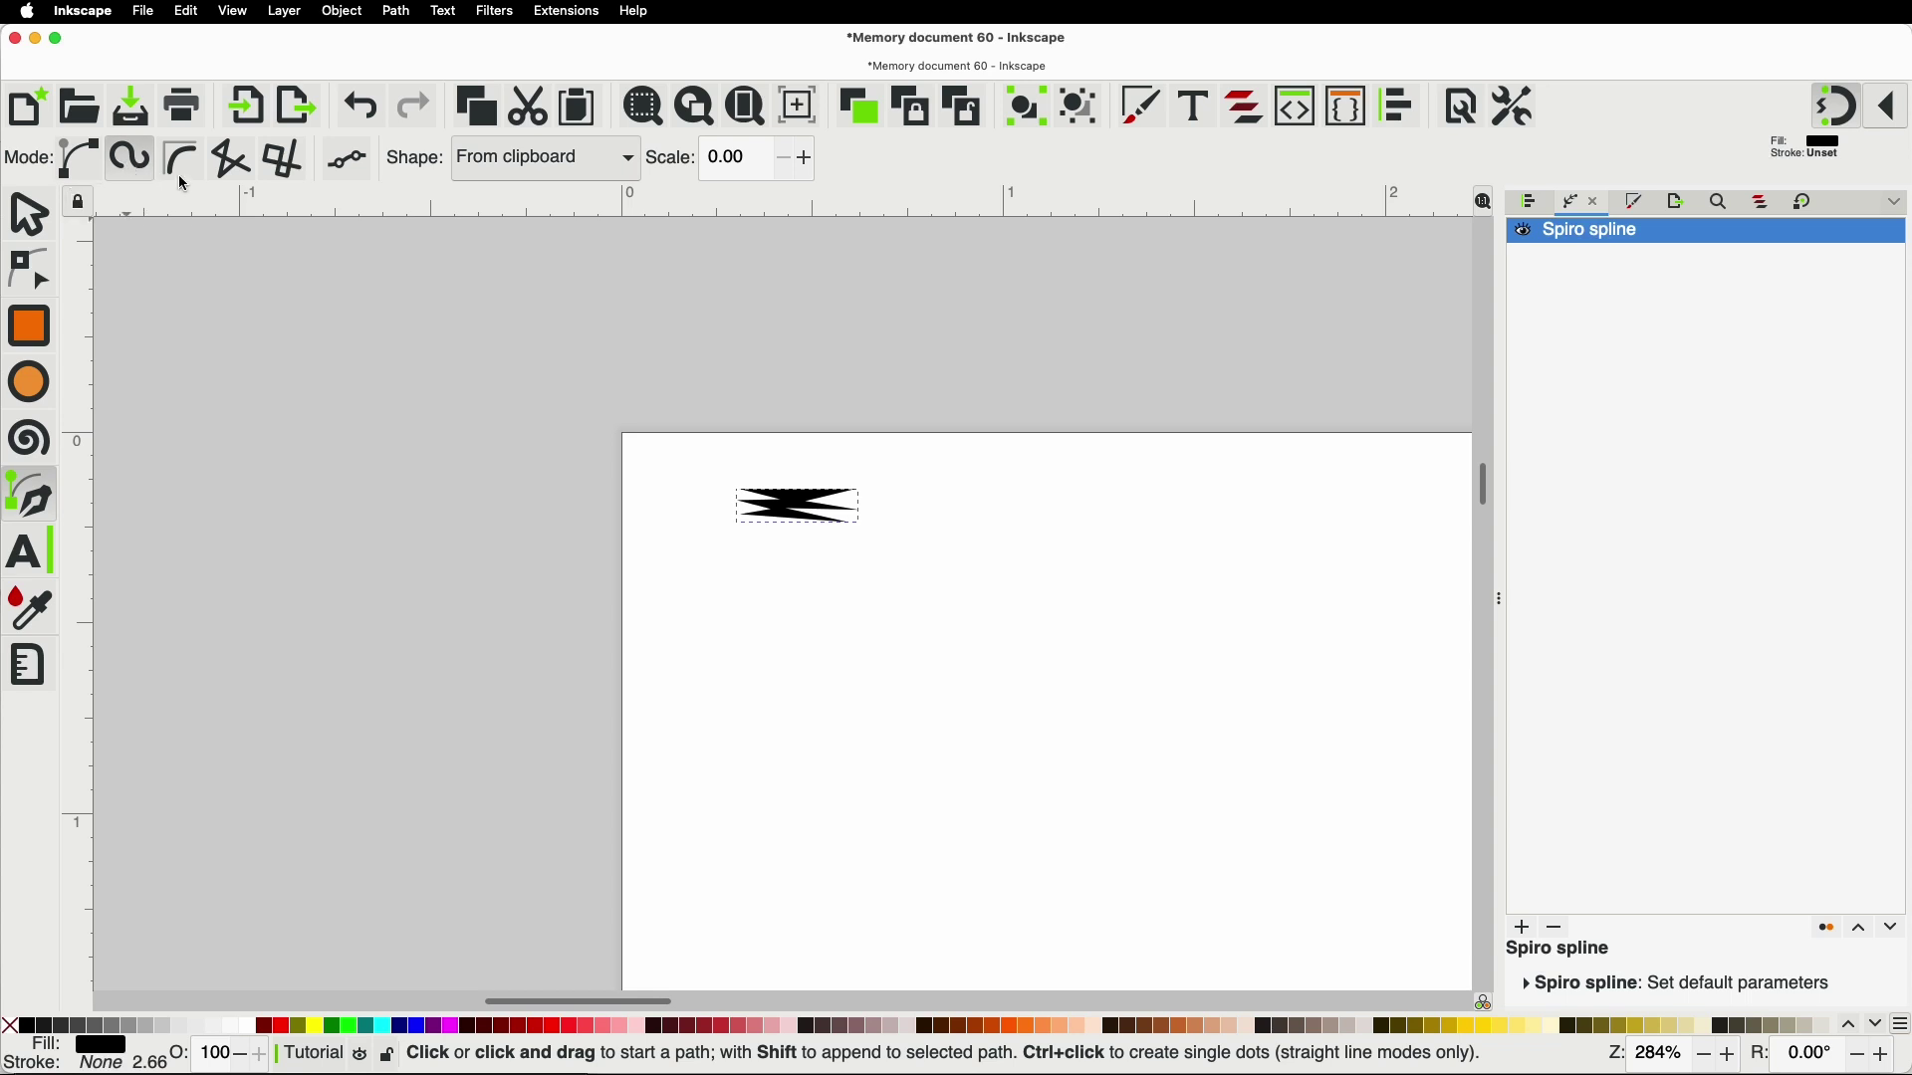
{"action": "left_click", "coordinate": [555, 173]}
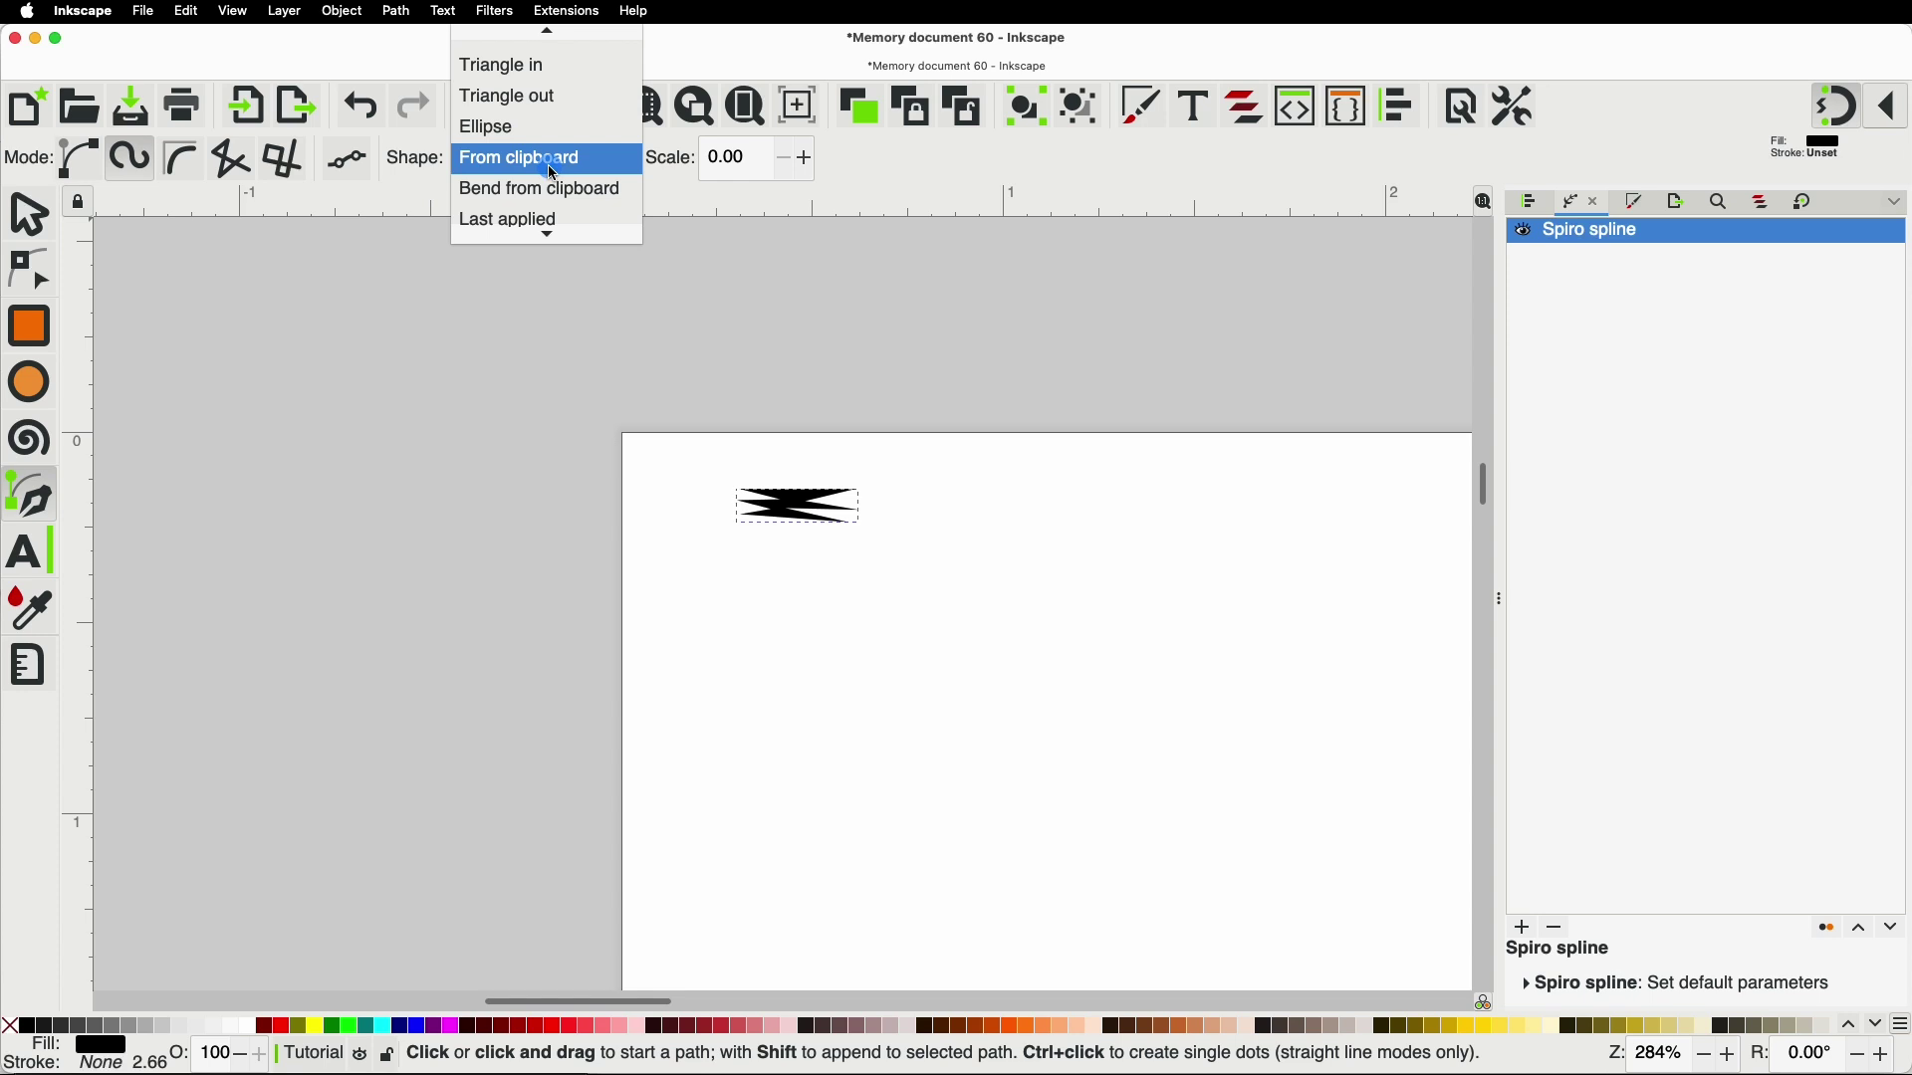
{"action": "left_click", "coordinate": [555, 173]}
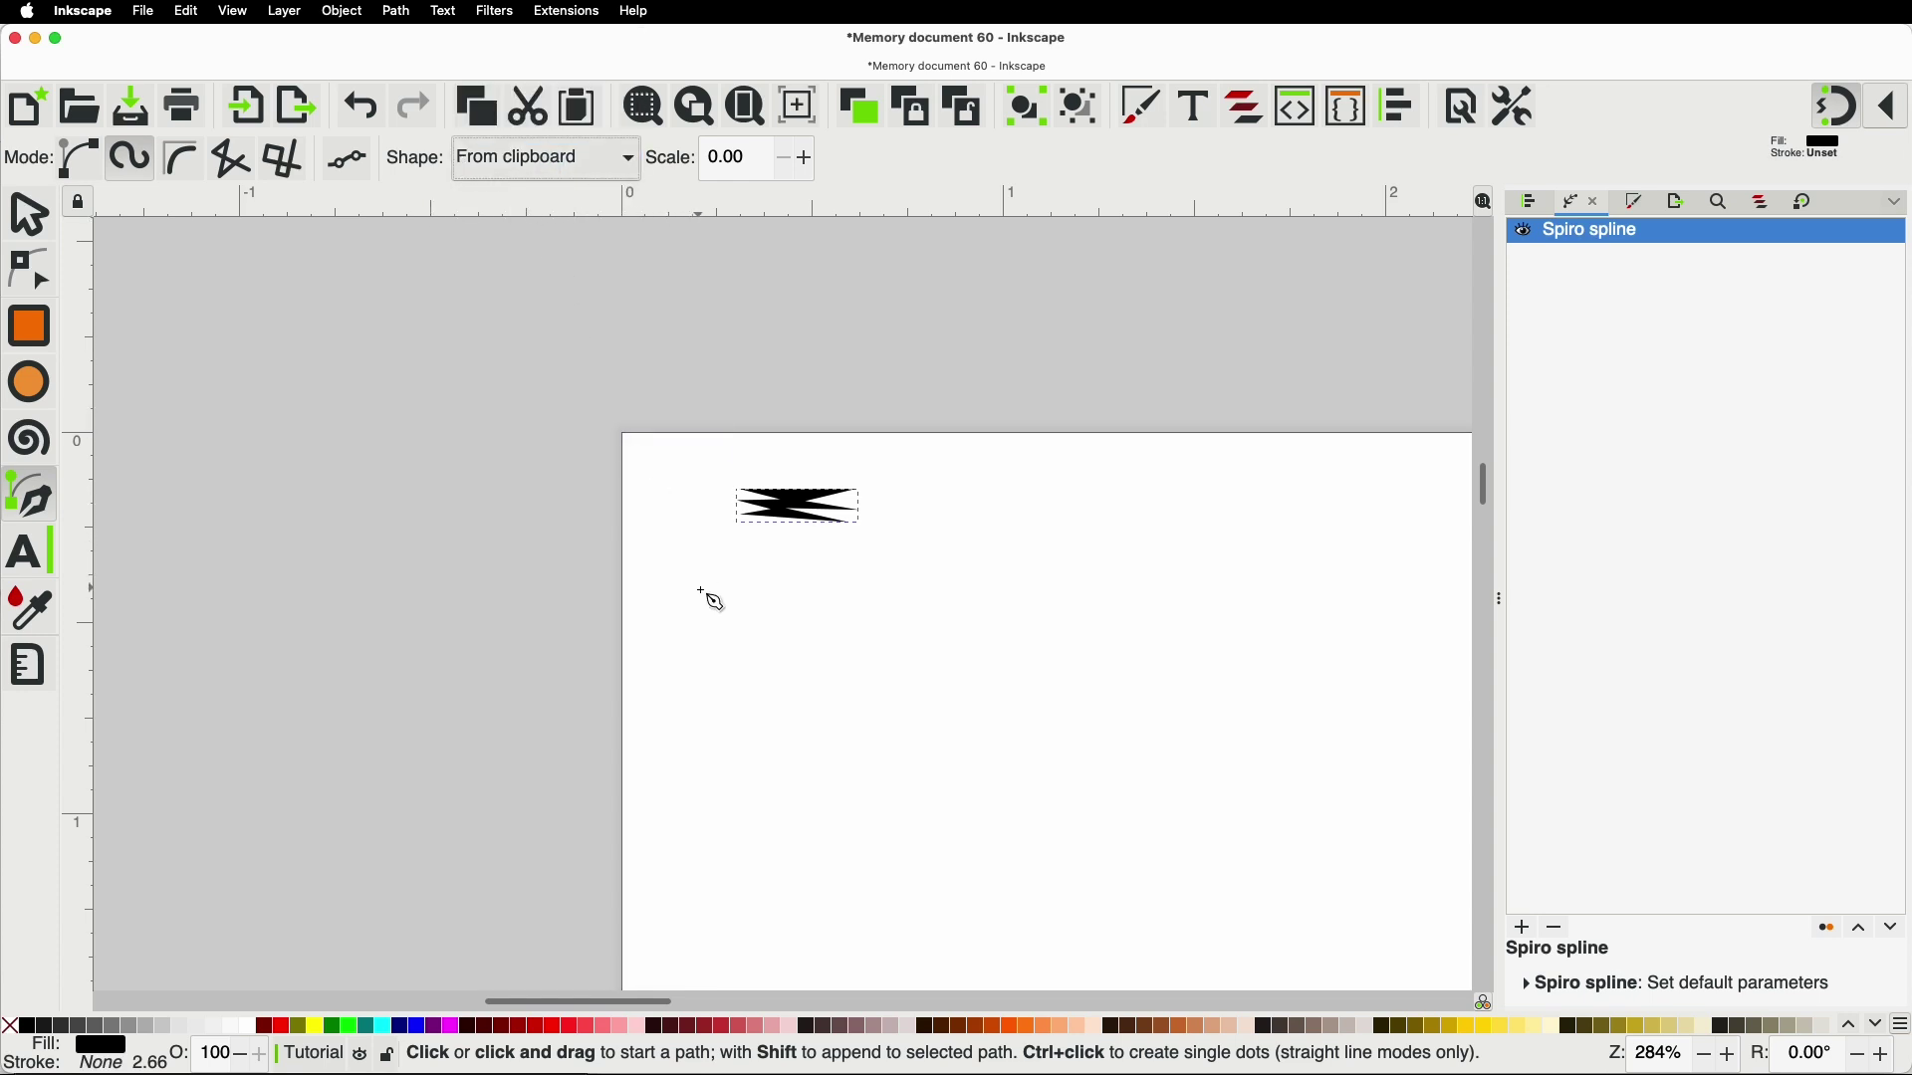
{"action": "left_click", "coordinate": [709, 761]}
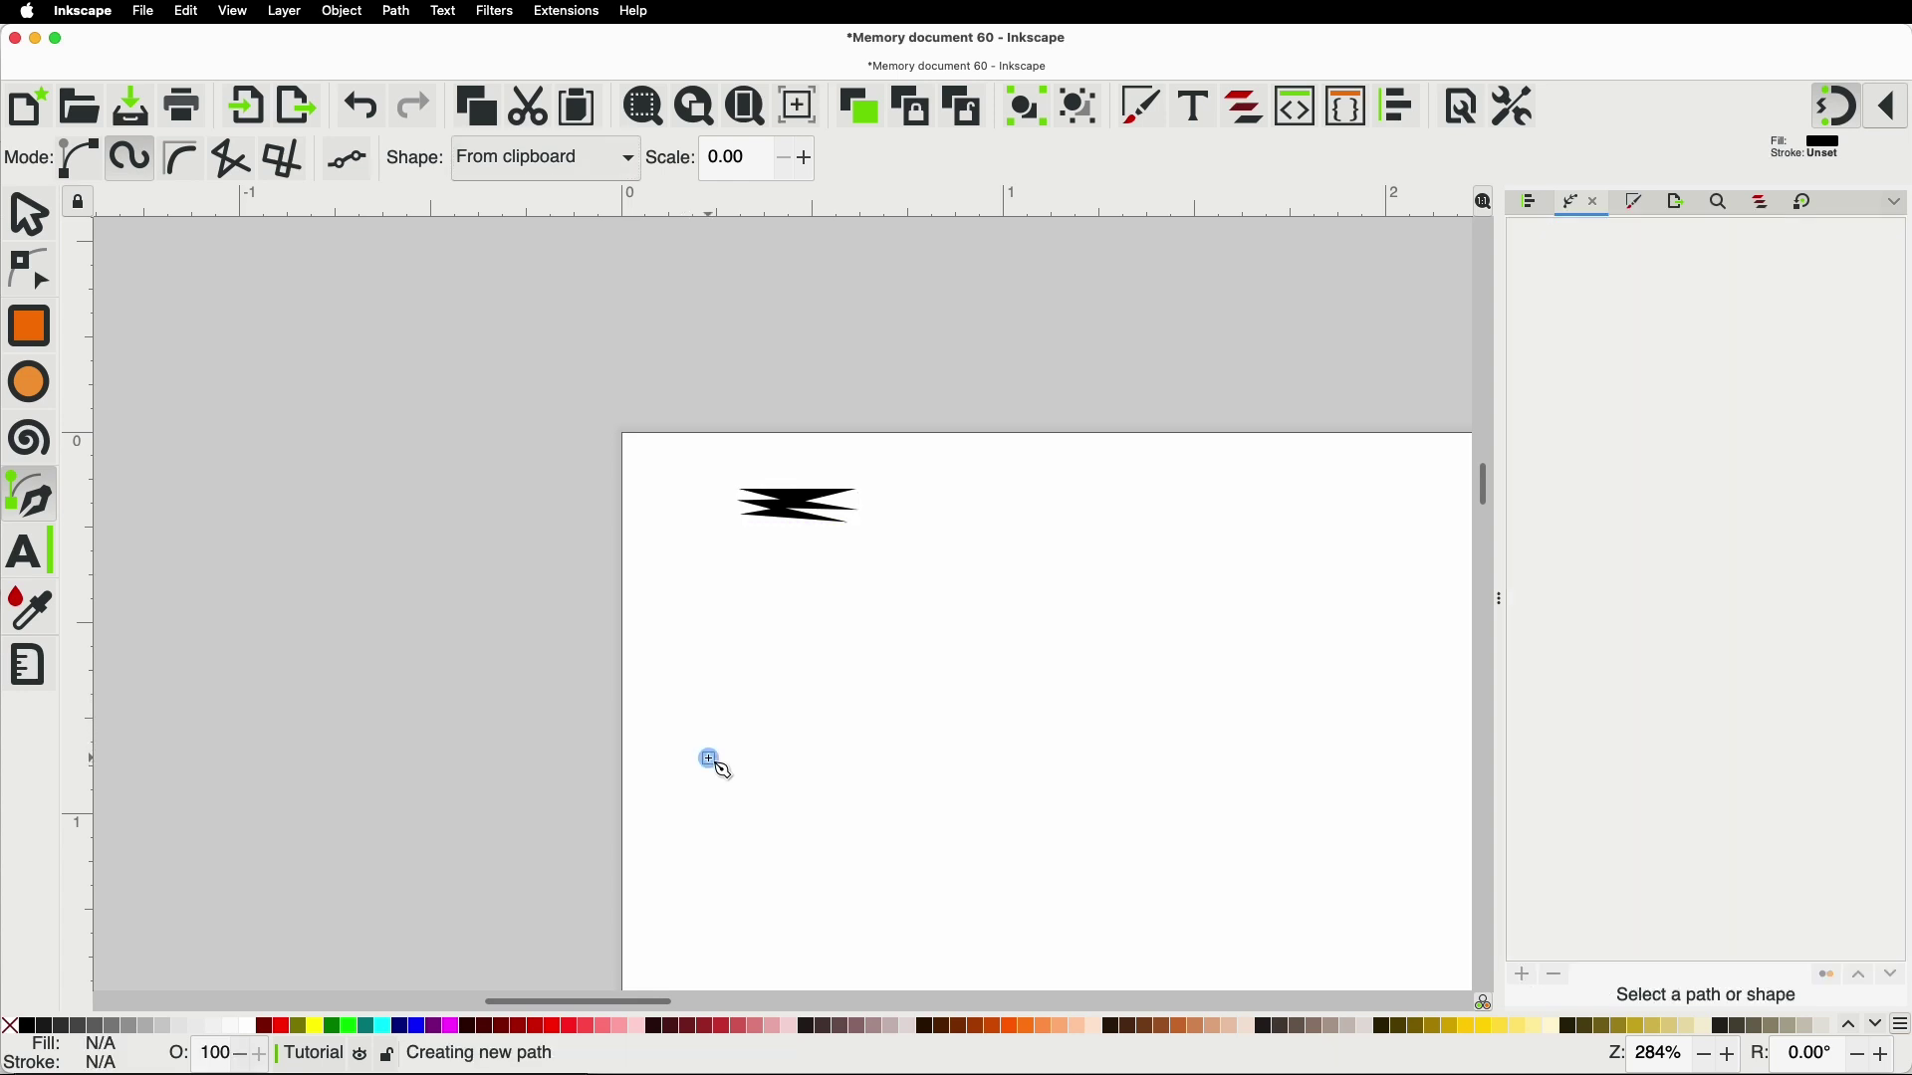
{"action": "left_click", "coordinate": [994, 766]}
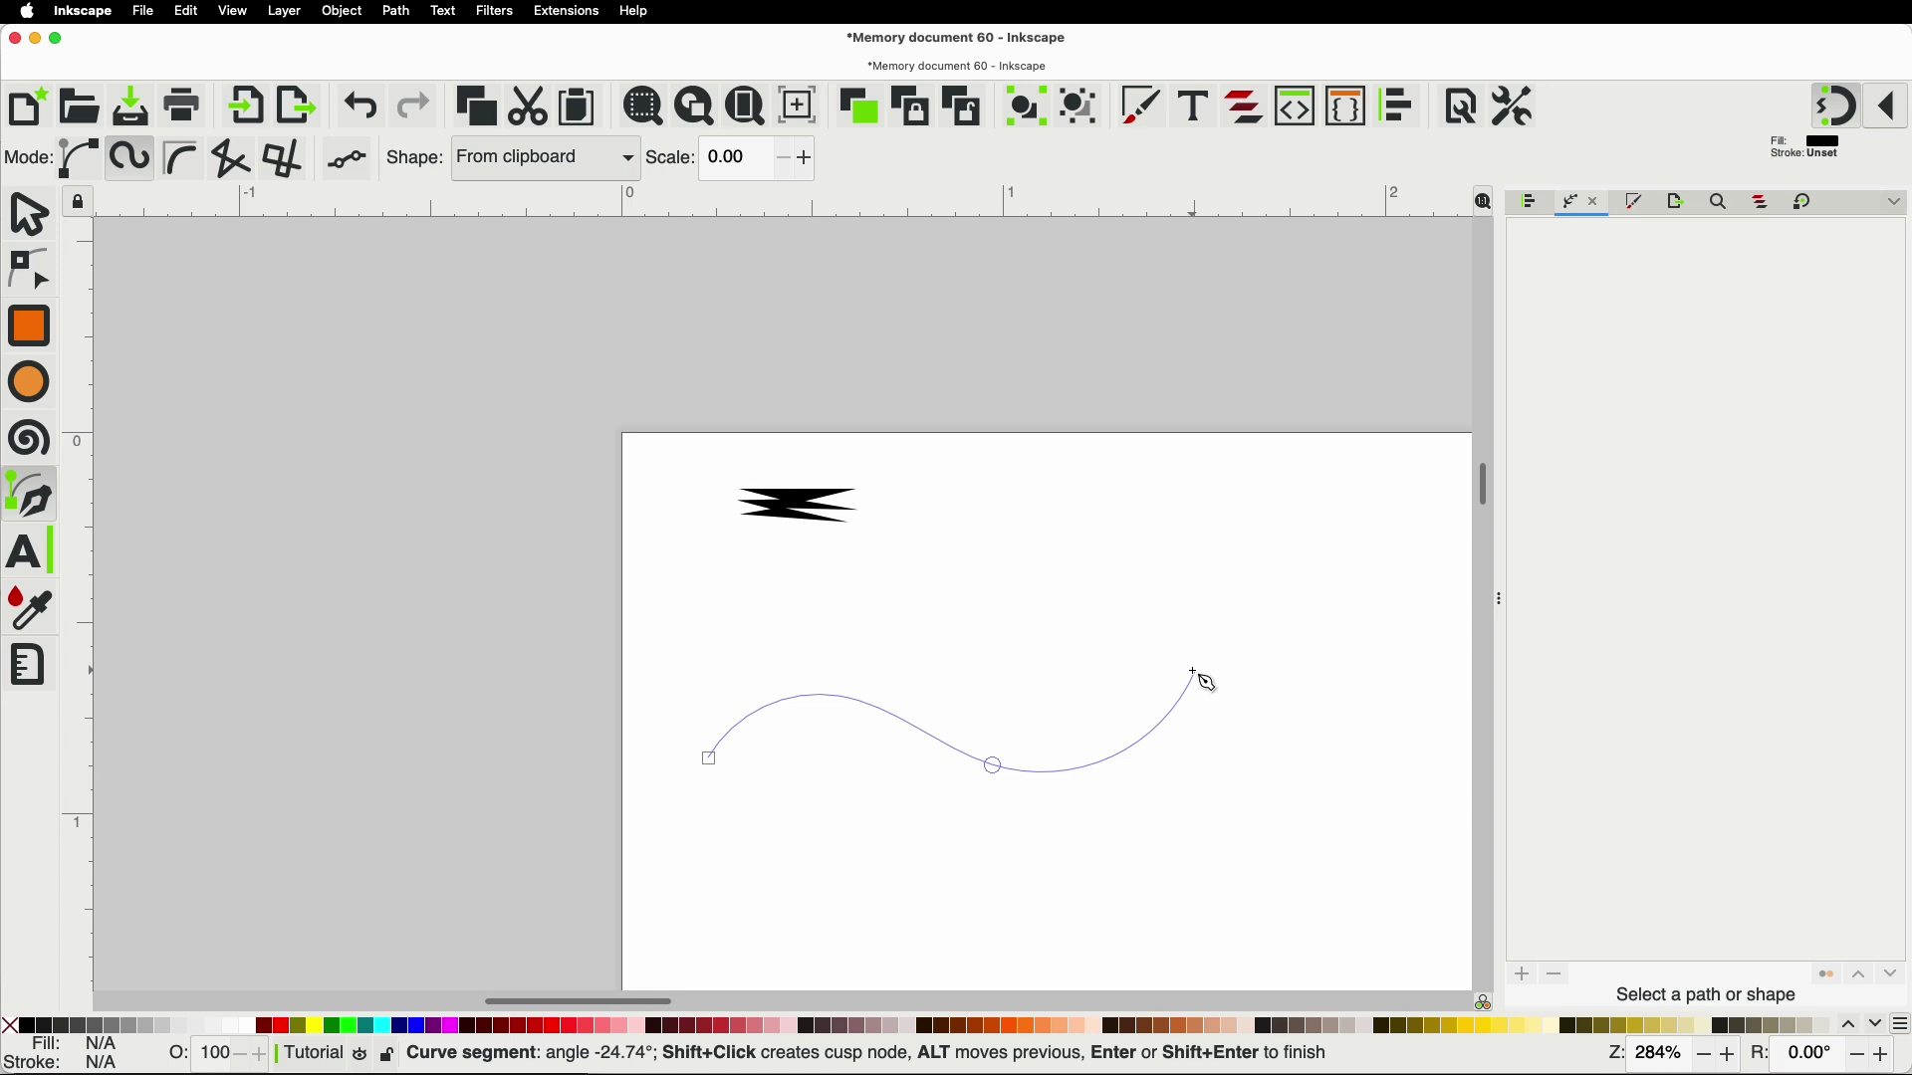
{"action": "double_click", "coordinate": [1195, 673]}
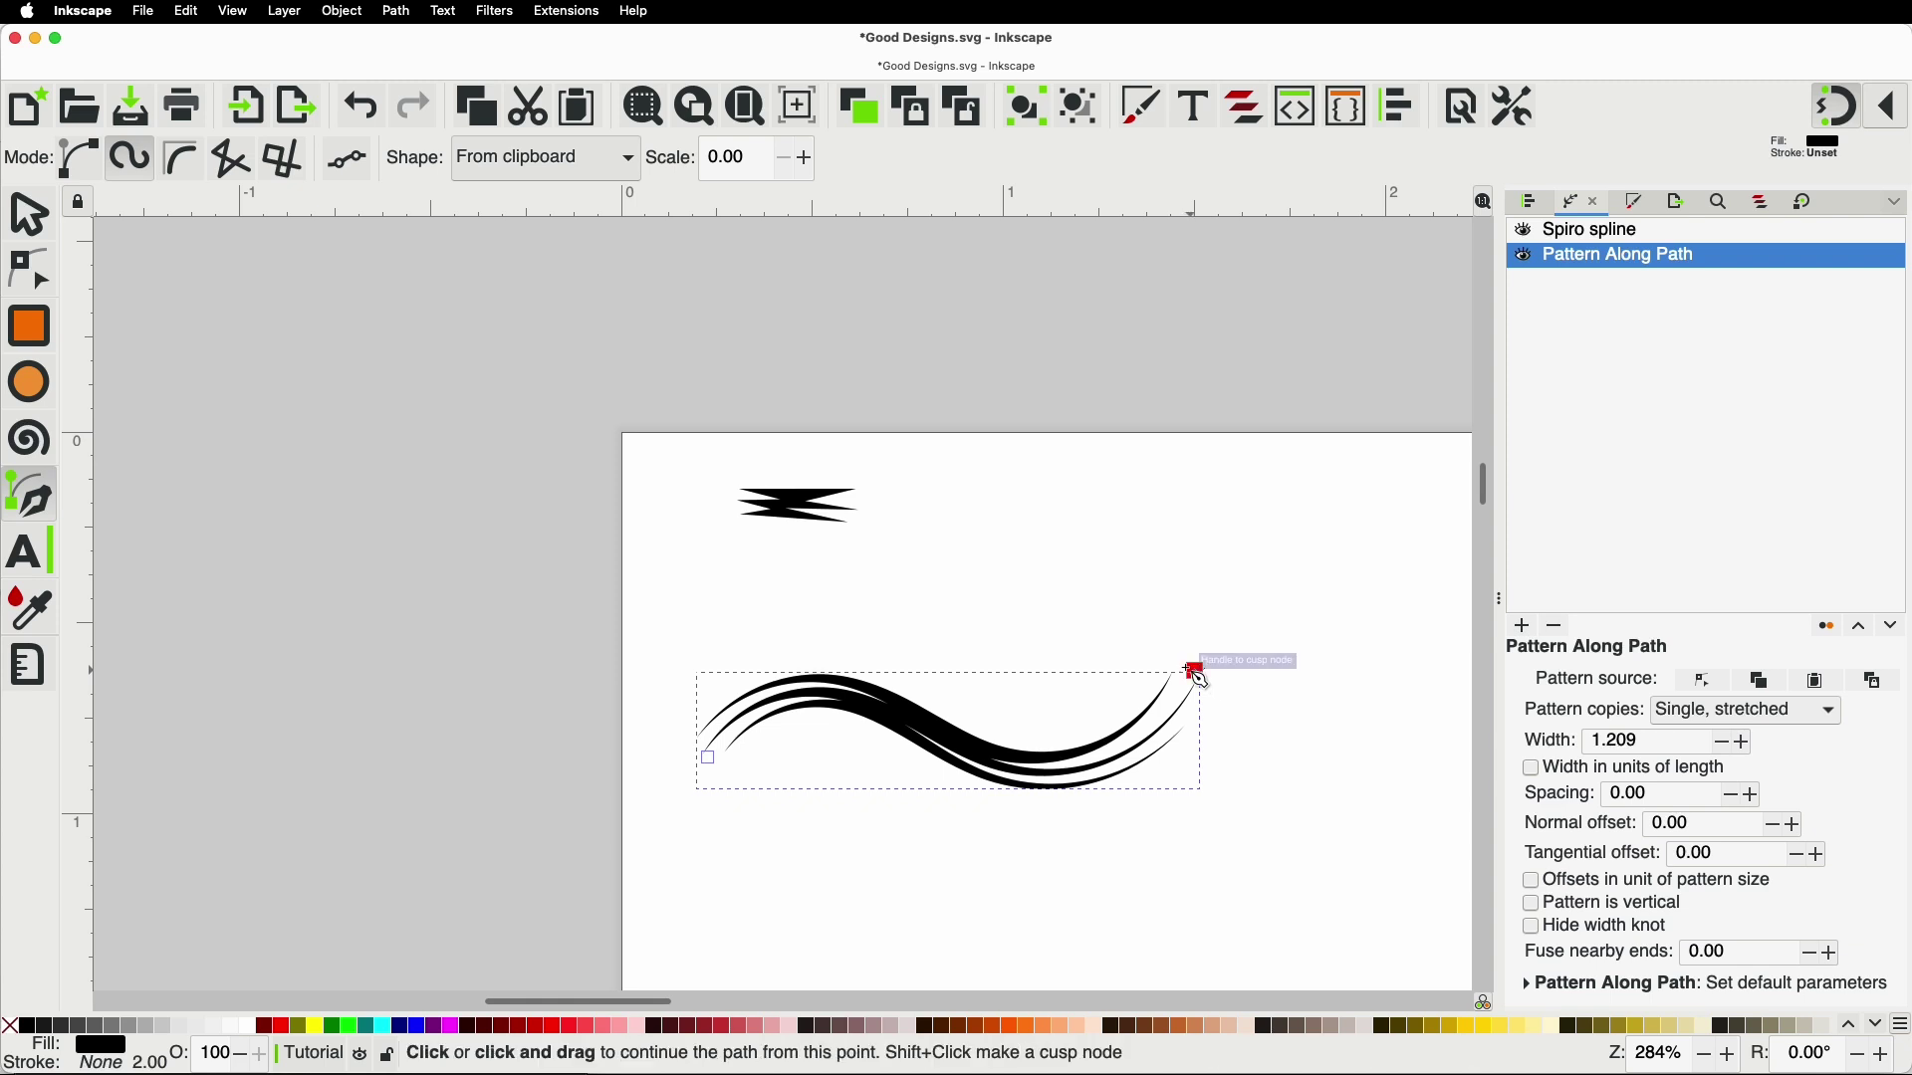
{"action": "left_click", "coordinate": [38, 272]}
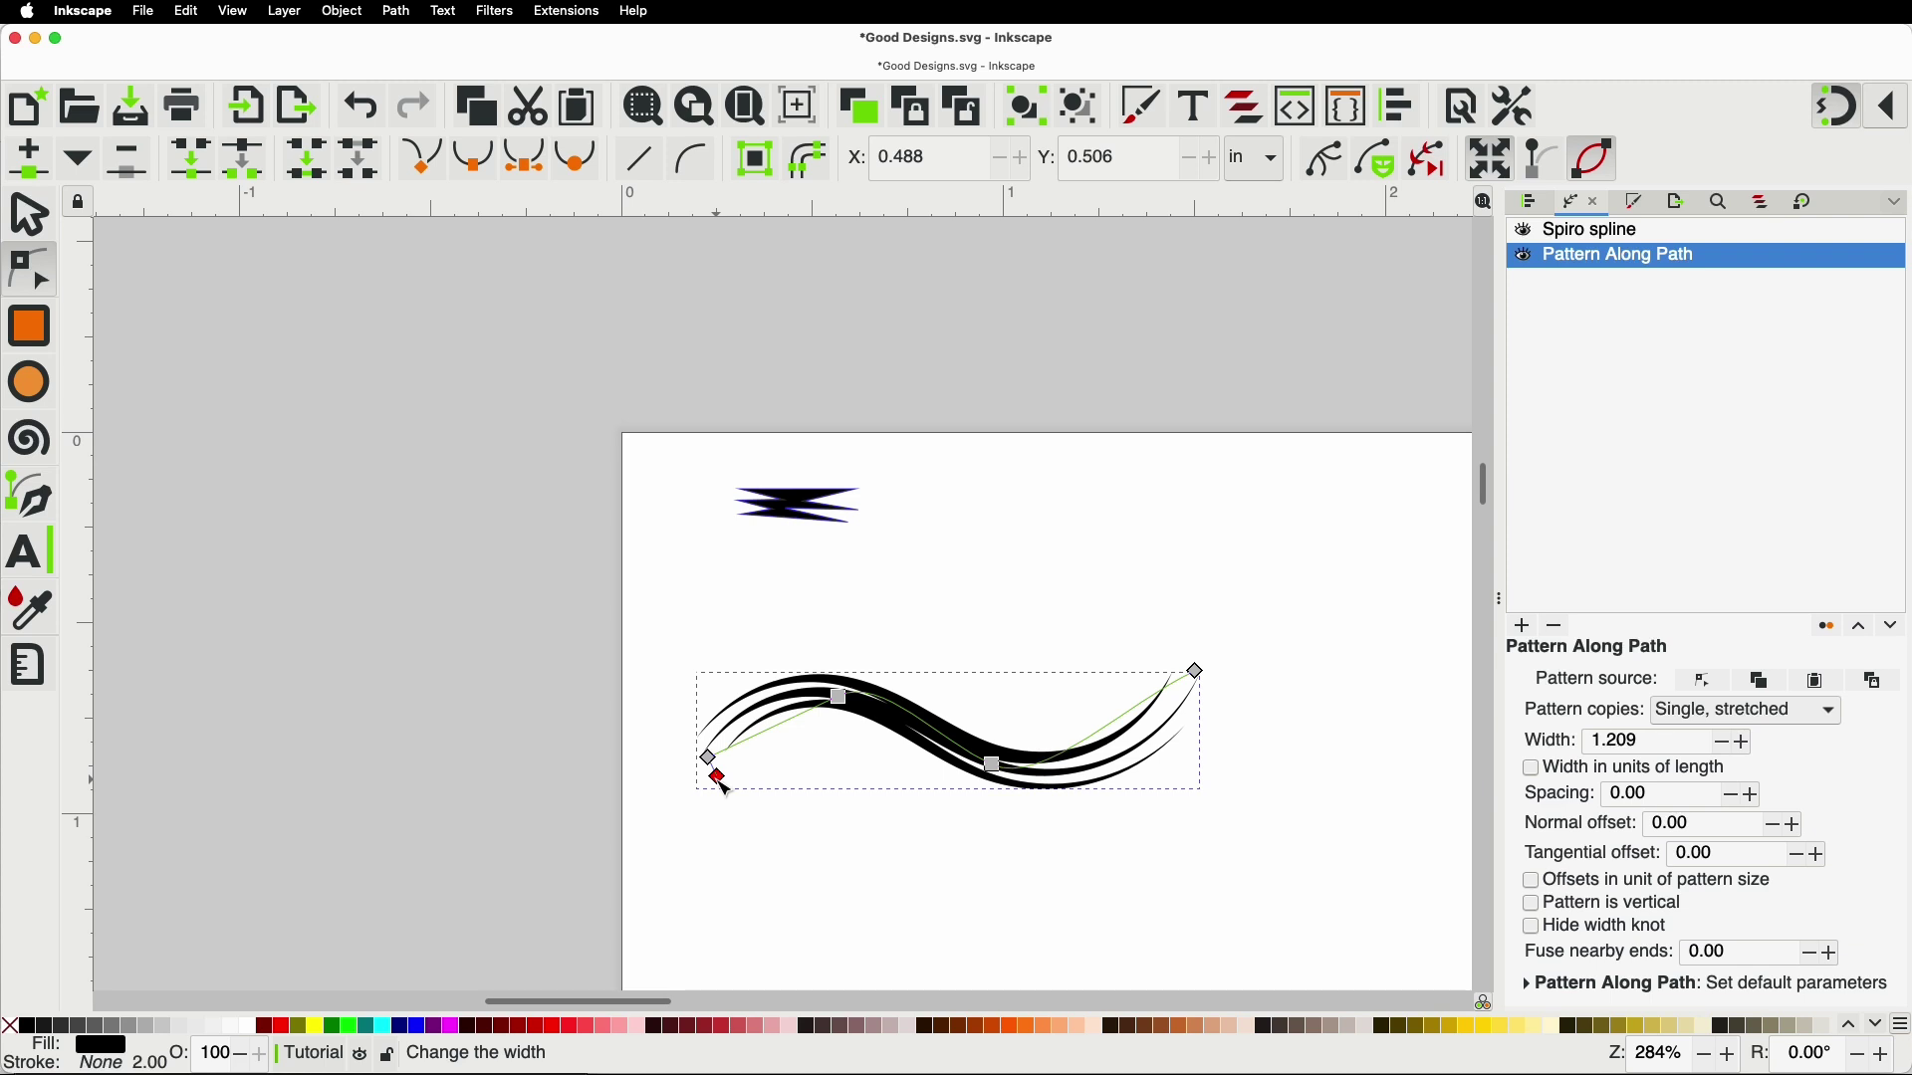
{"action": "mouse_move", "coordinate": [721, 782]}
{"action": "left_mouse_down"}
{"action": "mouse_move", "coordinate": [738, 806]}
{"action": "mouse_move", "coordinate": [710, 775]}
{"action": "mouse_move", "coordinate": [730, 806]}
{"action": "mouse_move", "coordinate": [721, 790]}
{"action": "left_mouse_up"}
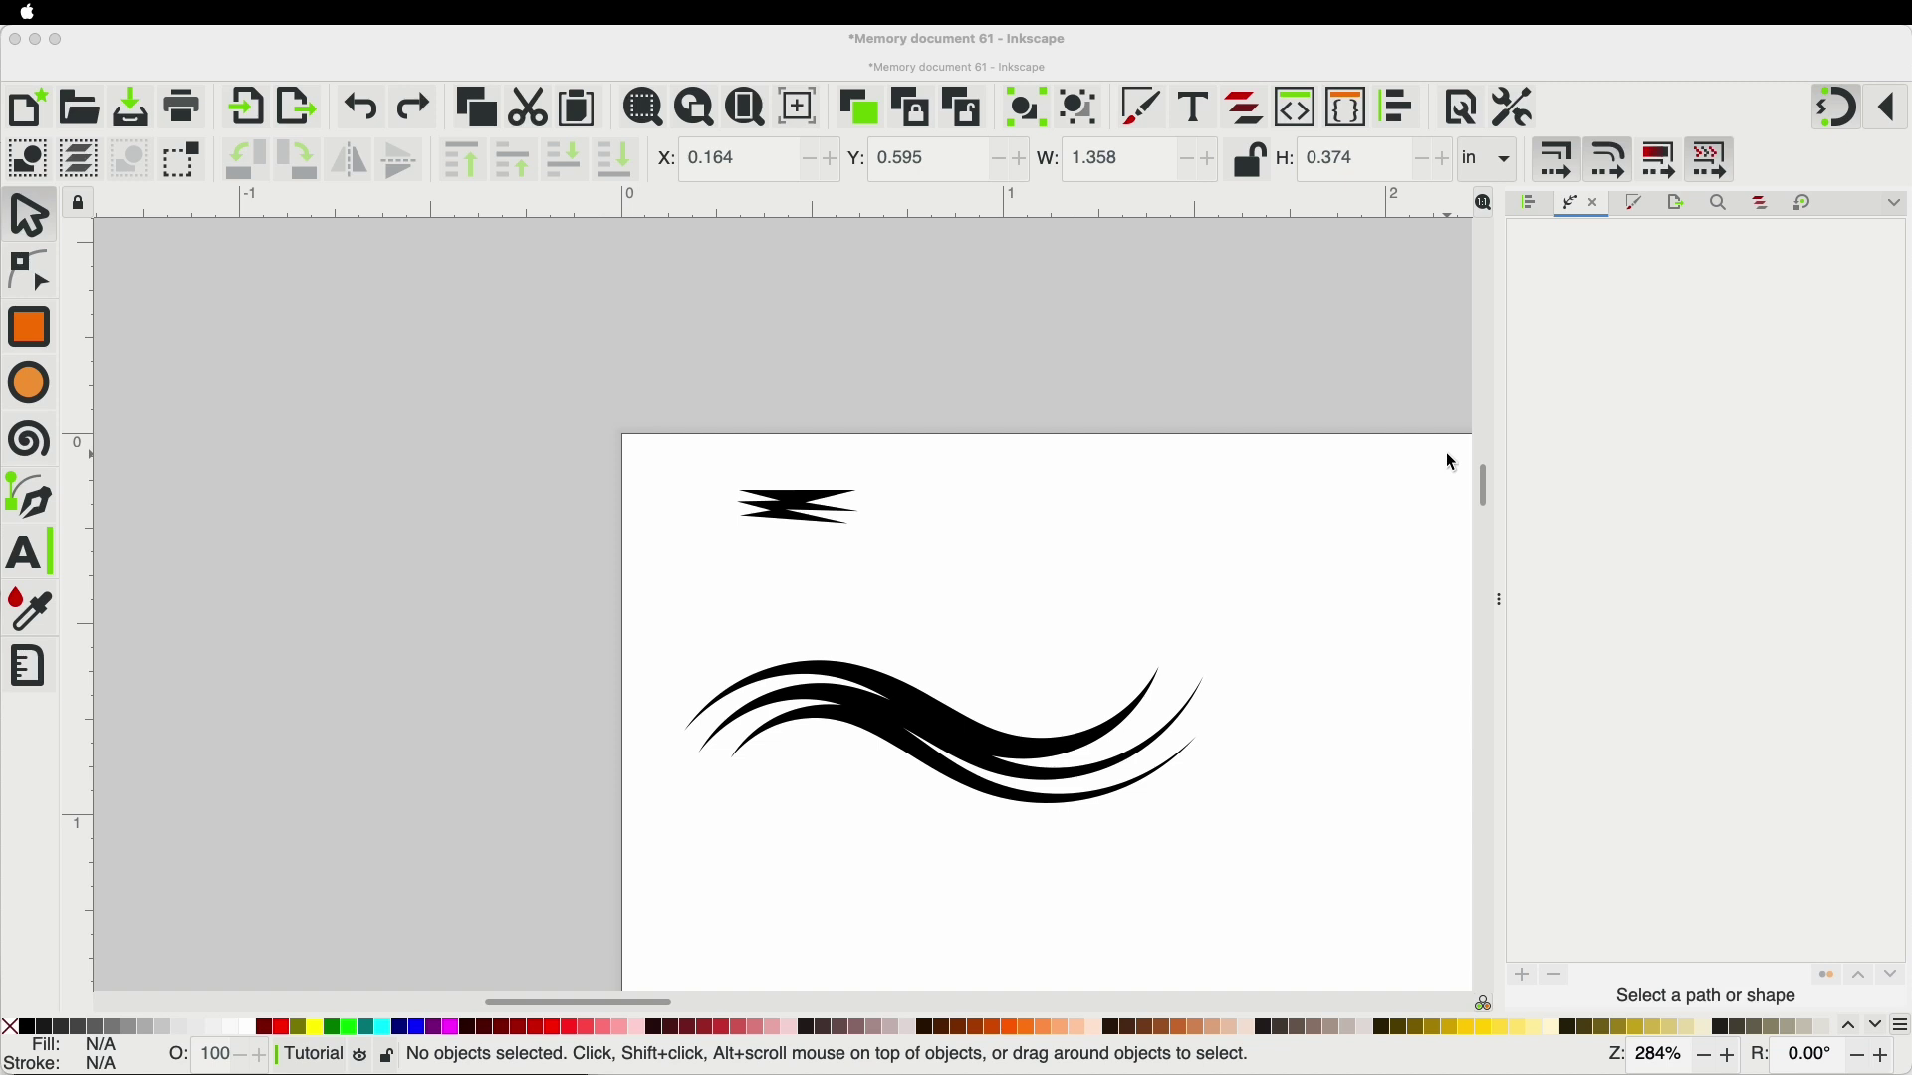
Step: Hide and restore the wavy path's Pattern Along Path effect, and delete the path
{"action": "left_click", "coordinate": [1031, 747]}
{"action": "left_click", "coordinate": [1035, 738]}
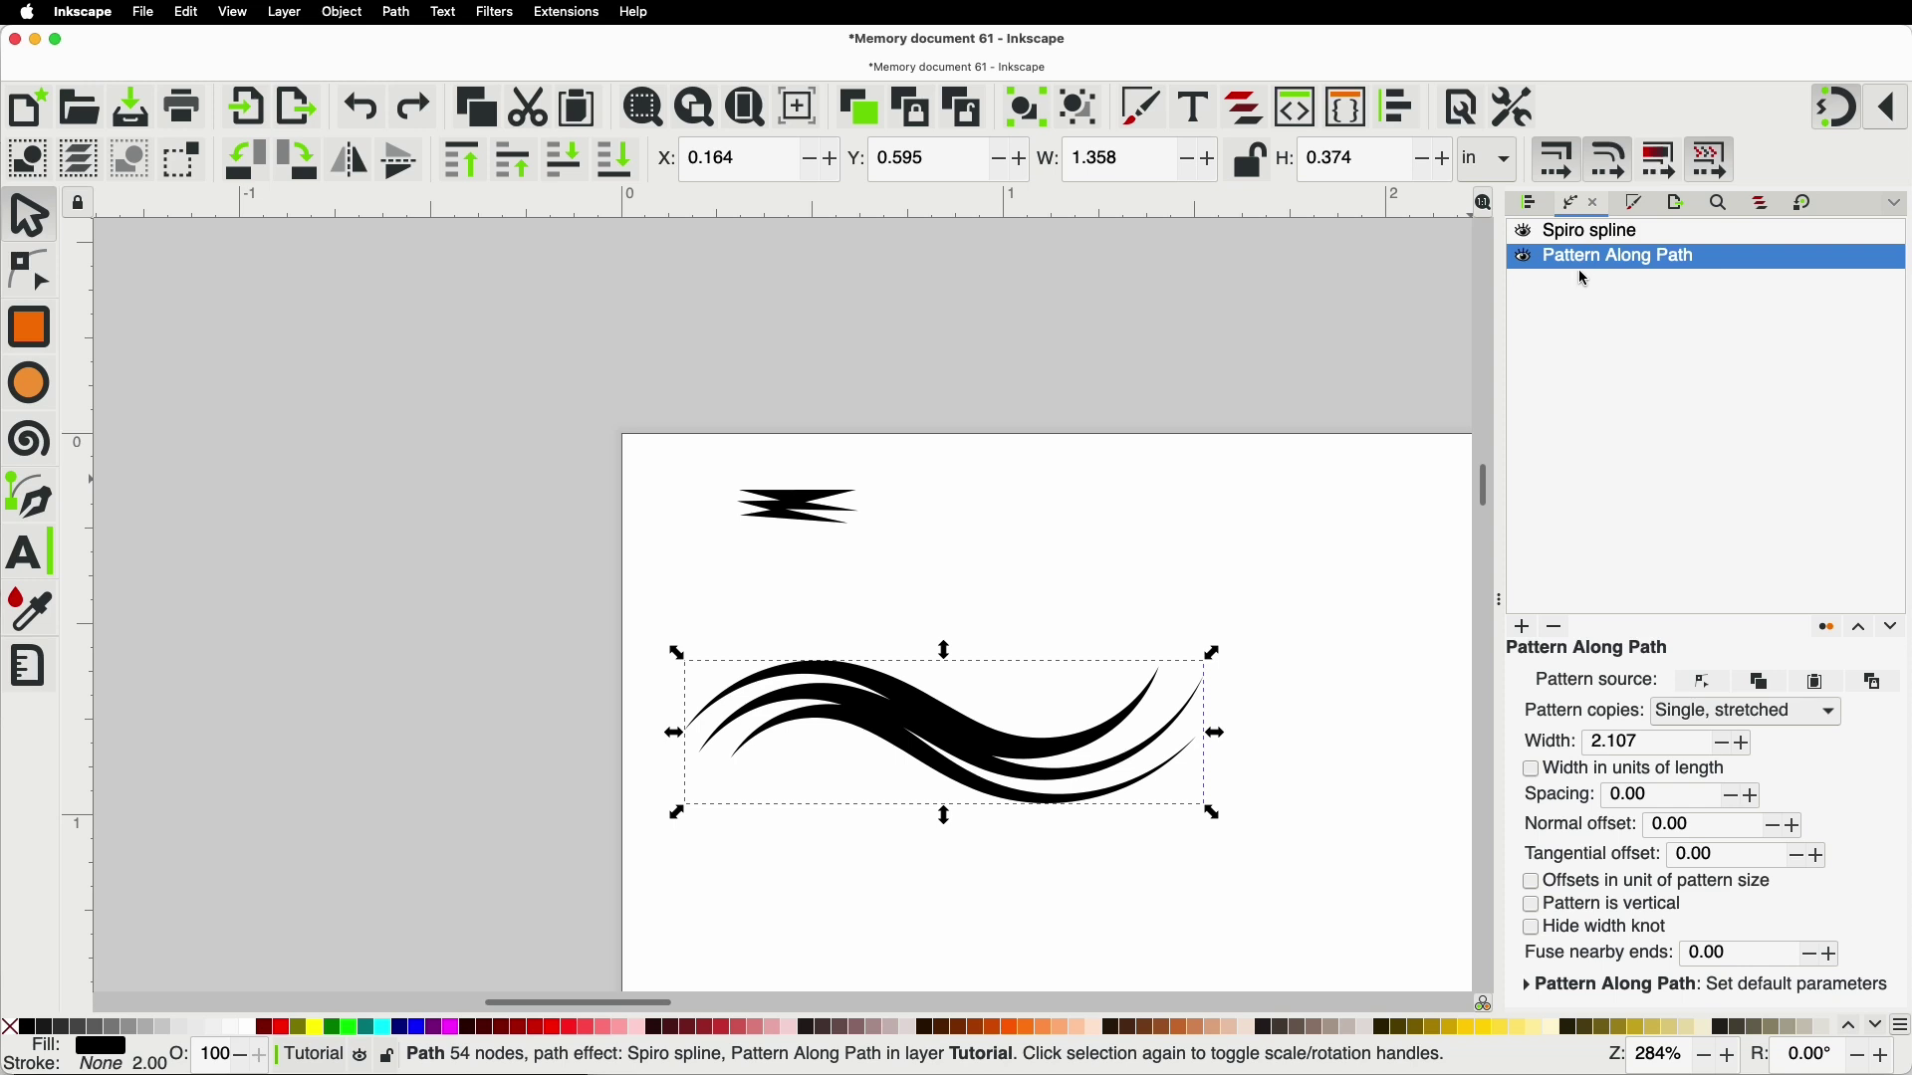
{"action": "left_click", "coordinate": [1530, 255]}
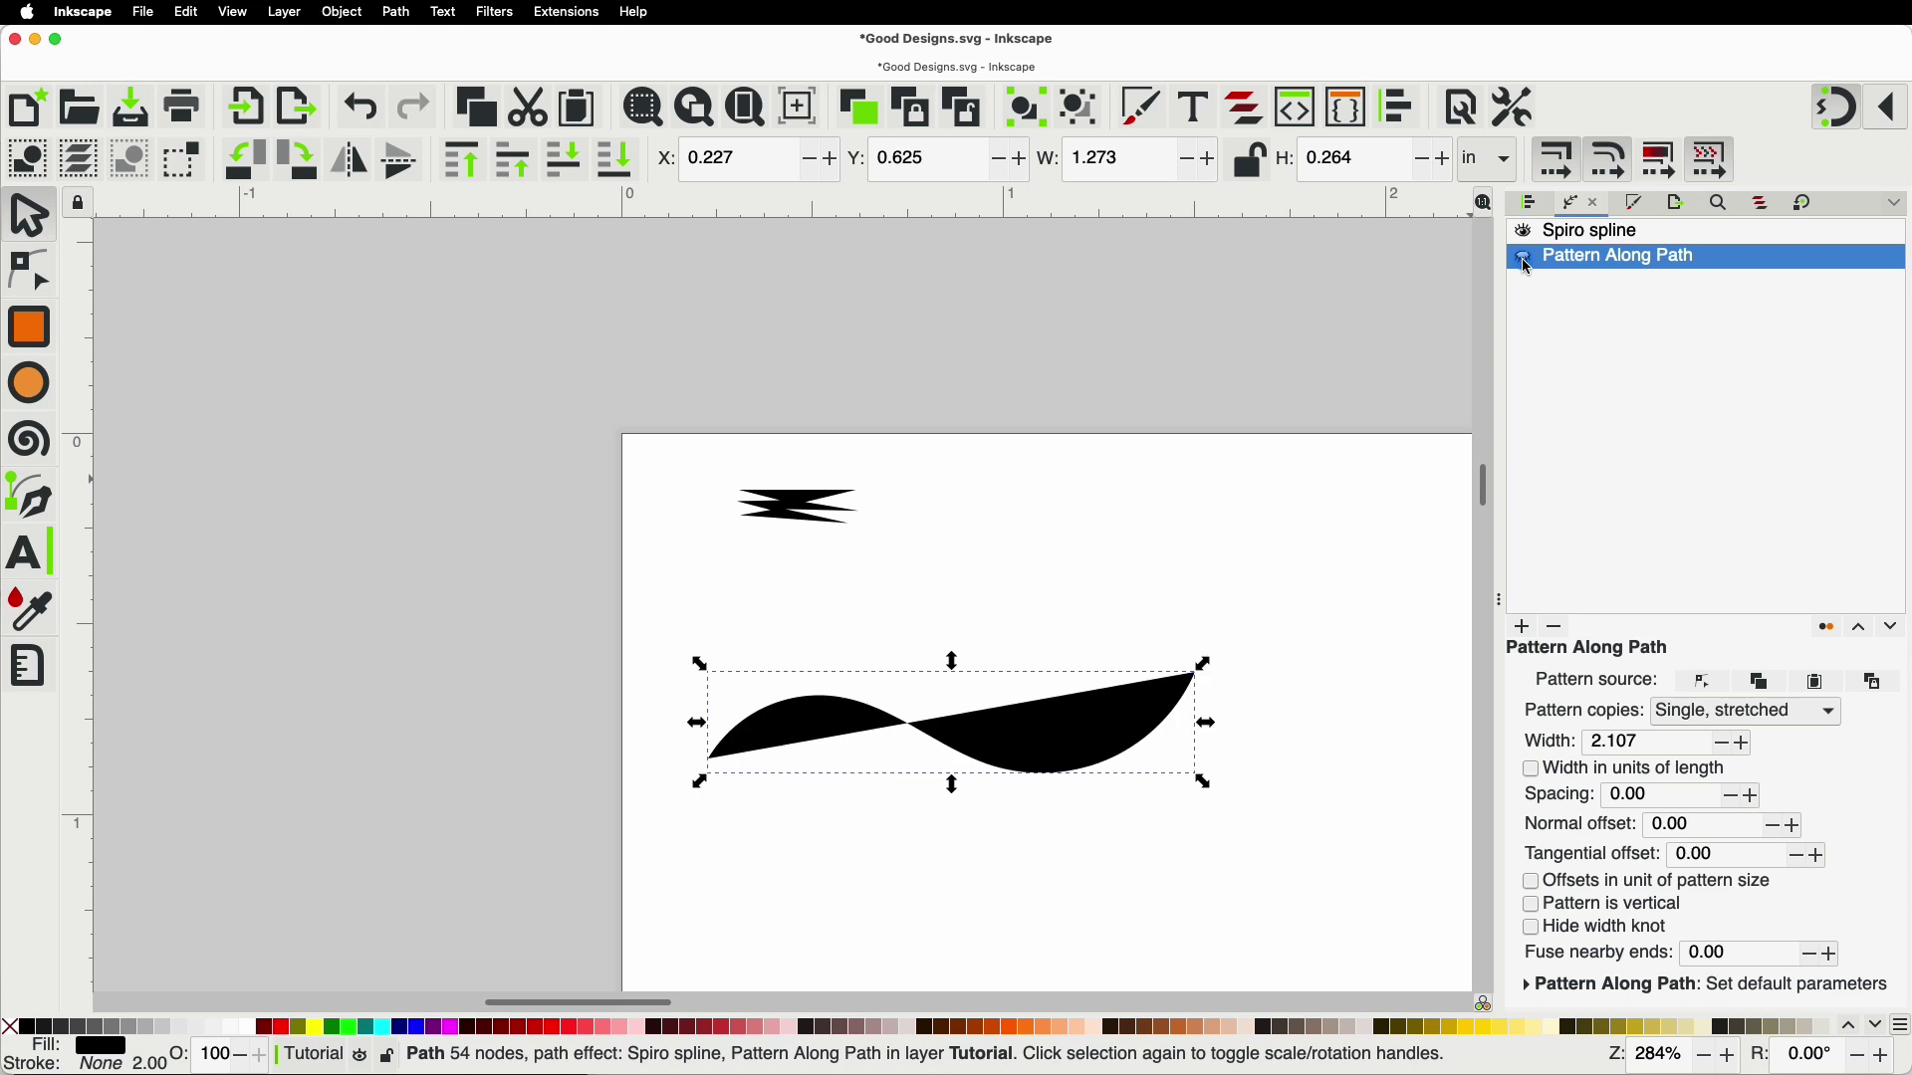
{"action": "left_click", "coordinate": [1531, 254]}
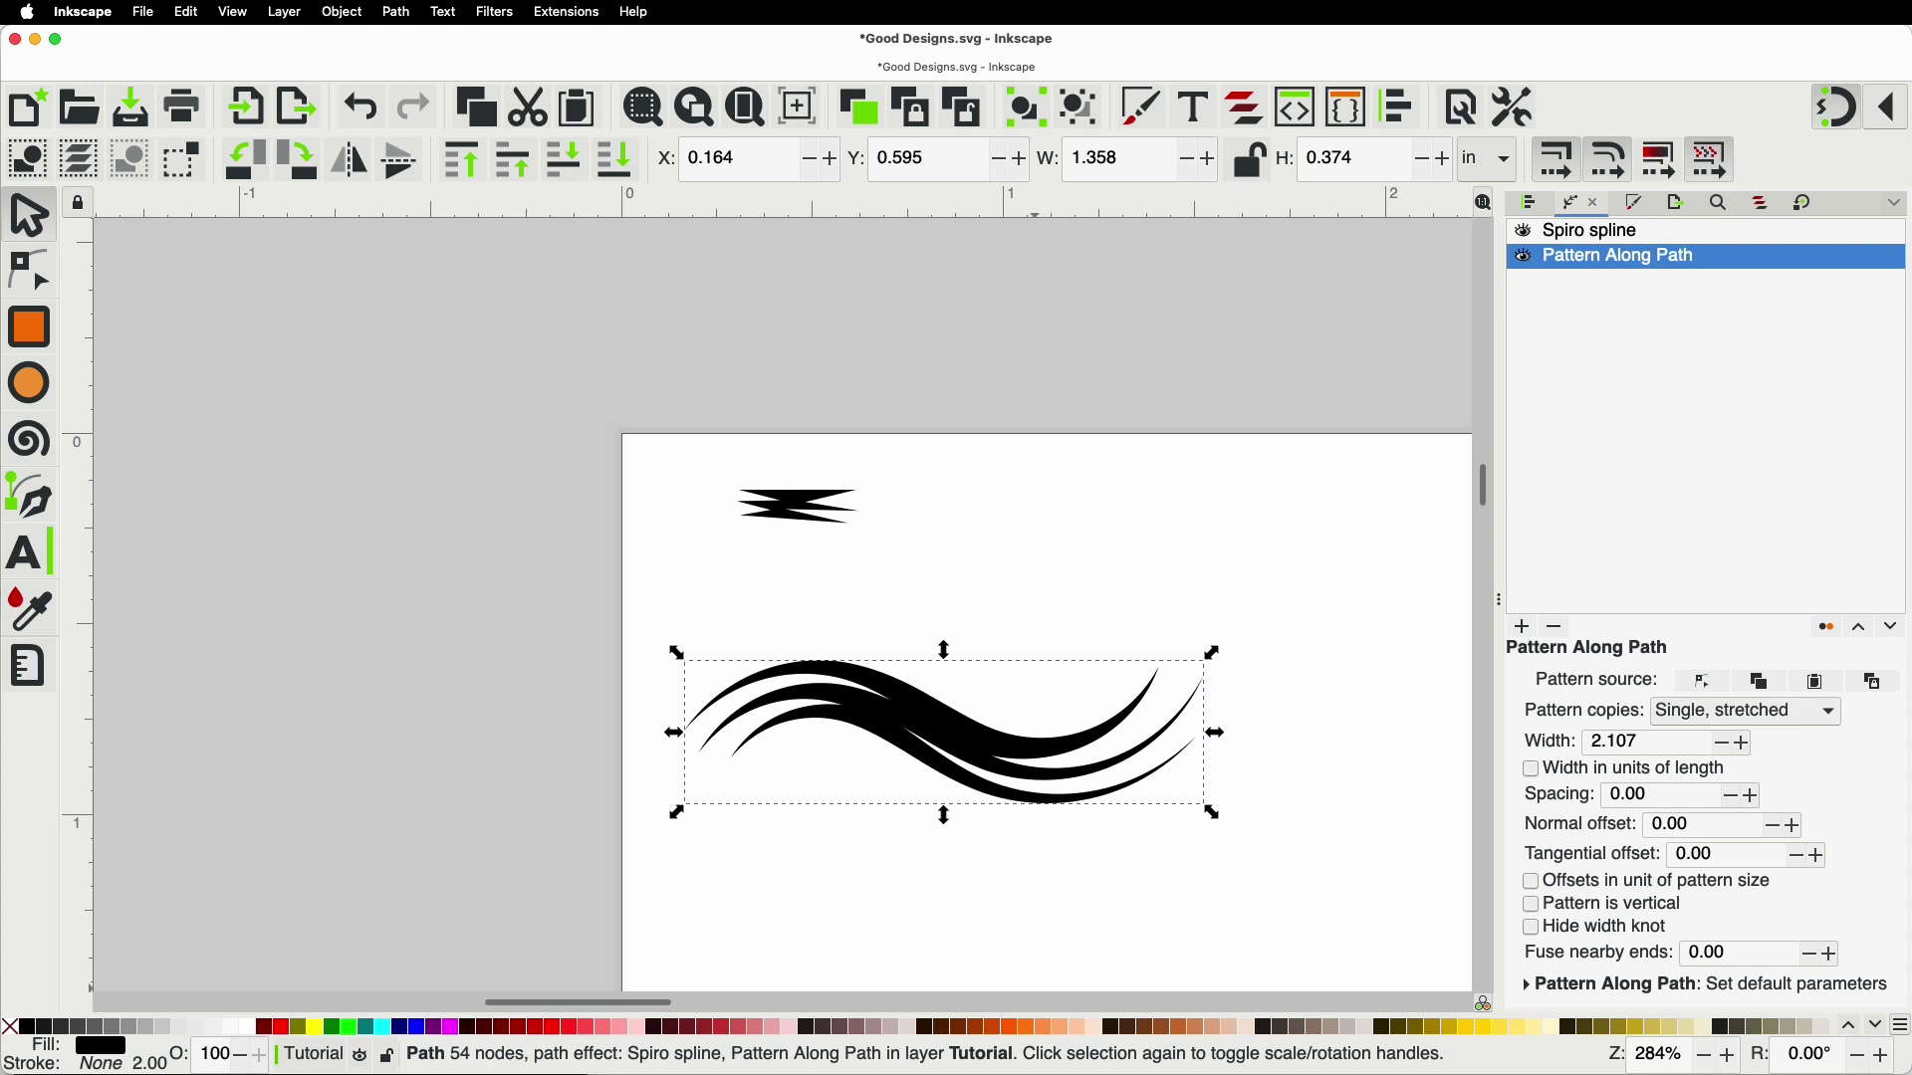
{"action": "key", "text": "Delete"}
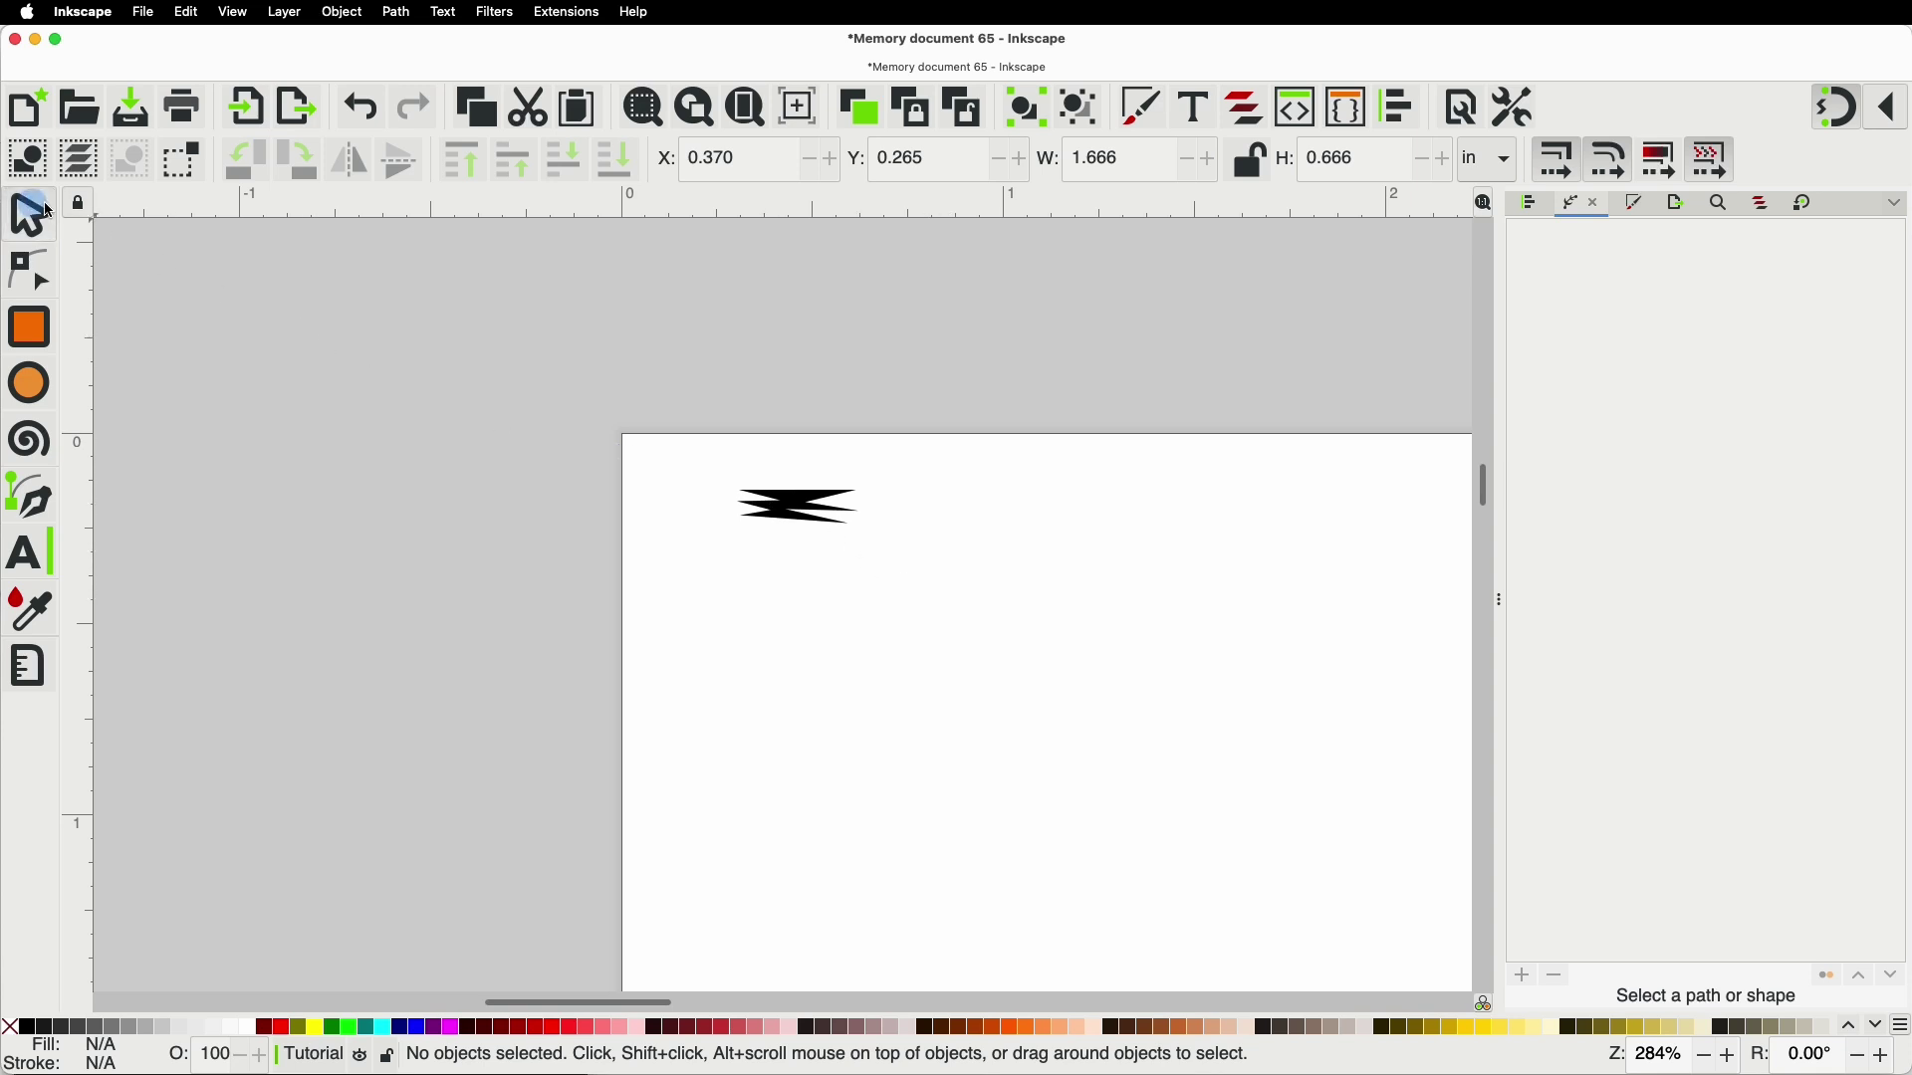
Step: Copy the zigzag shape to the clipboard again and deselect it
{"action": "left_click", "coordinate": [796, 508]}
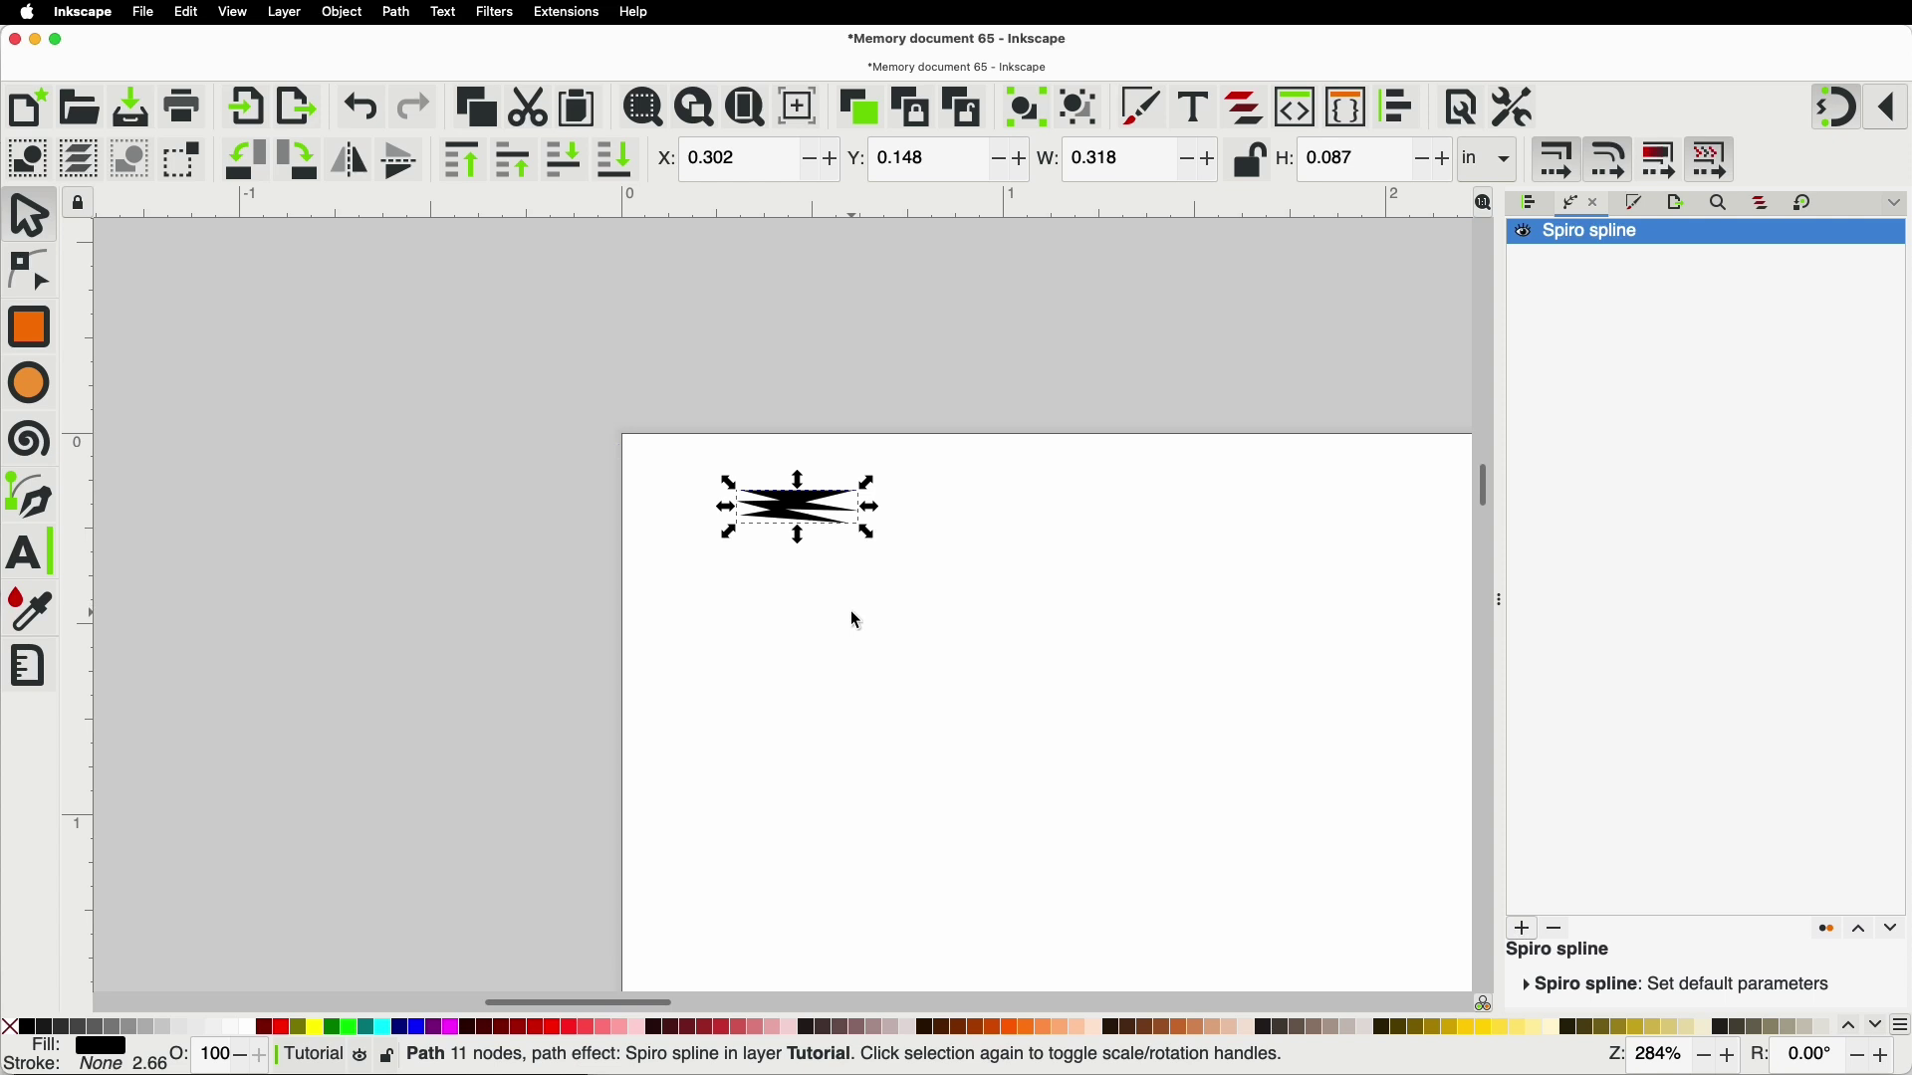
{"action": "key", "text": "super+c"}
{"action": "left_click", "coordinate": [754, 628]}
Step: Draw a wavy Spiro path about 1.61 × 0.40 in below the zigzag with the pen shape set to None
{"action": "left_click", "coordinate": [31, 495]}
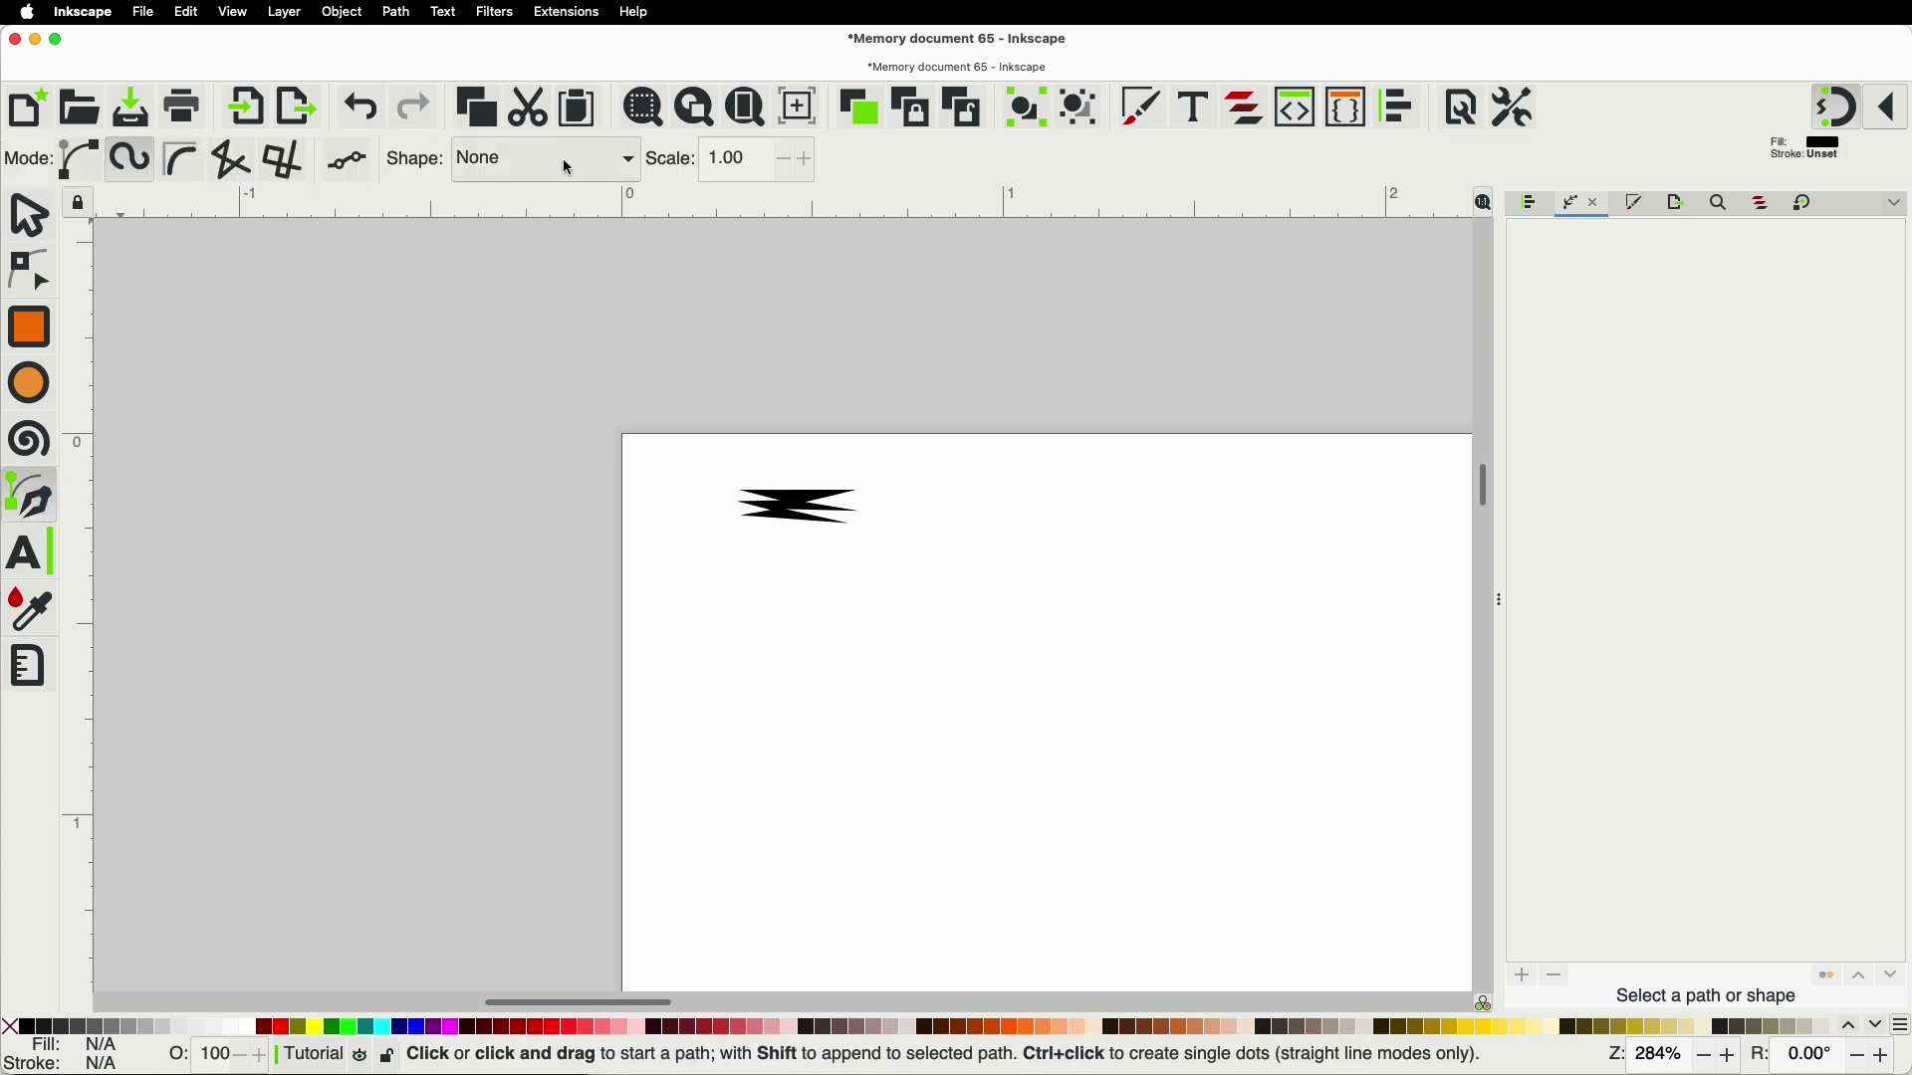
{"action": "left_click", "coordinate": [566, 160]}
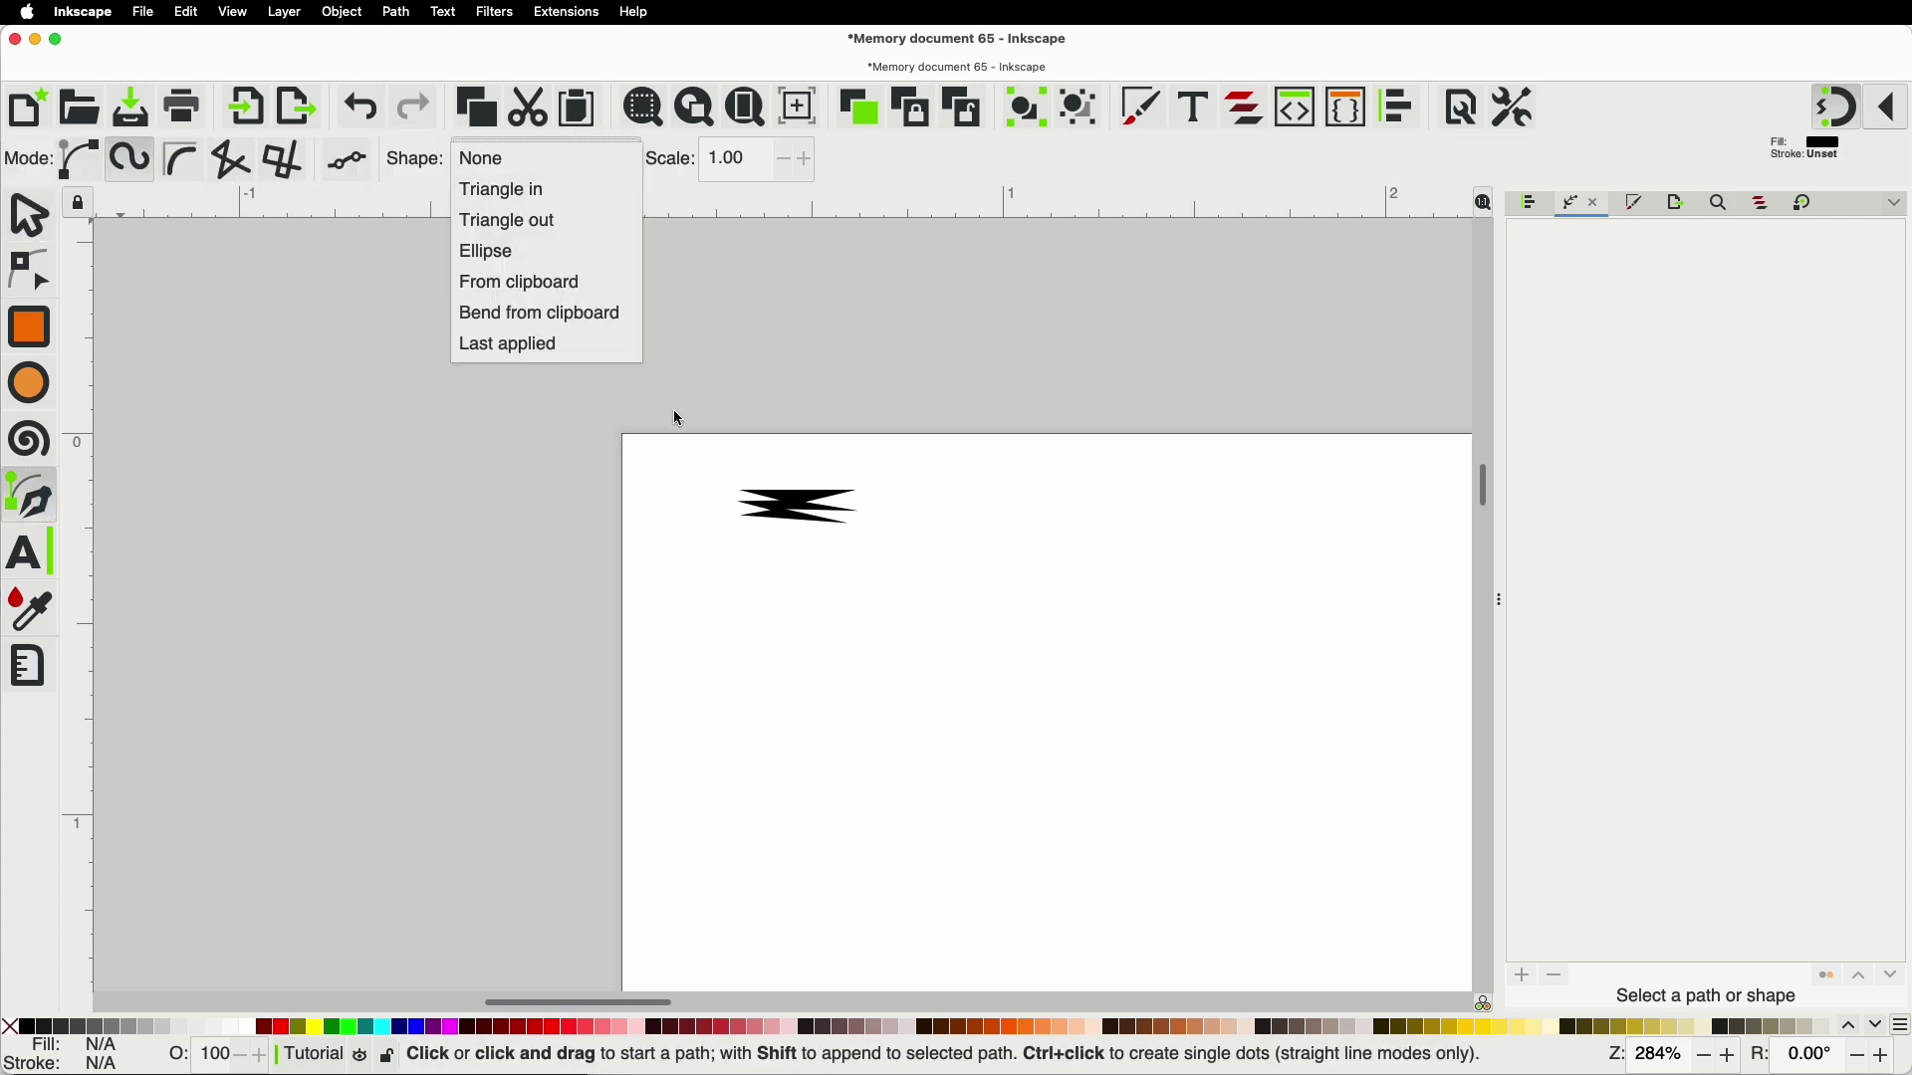
{"action": "left_click", "coordinate": [733, 749]}
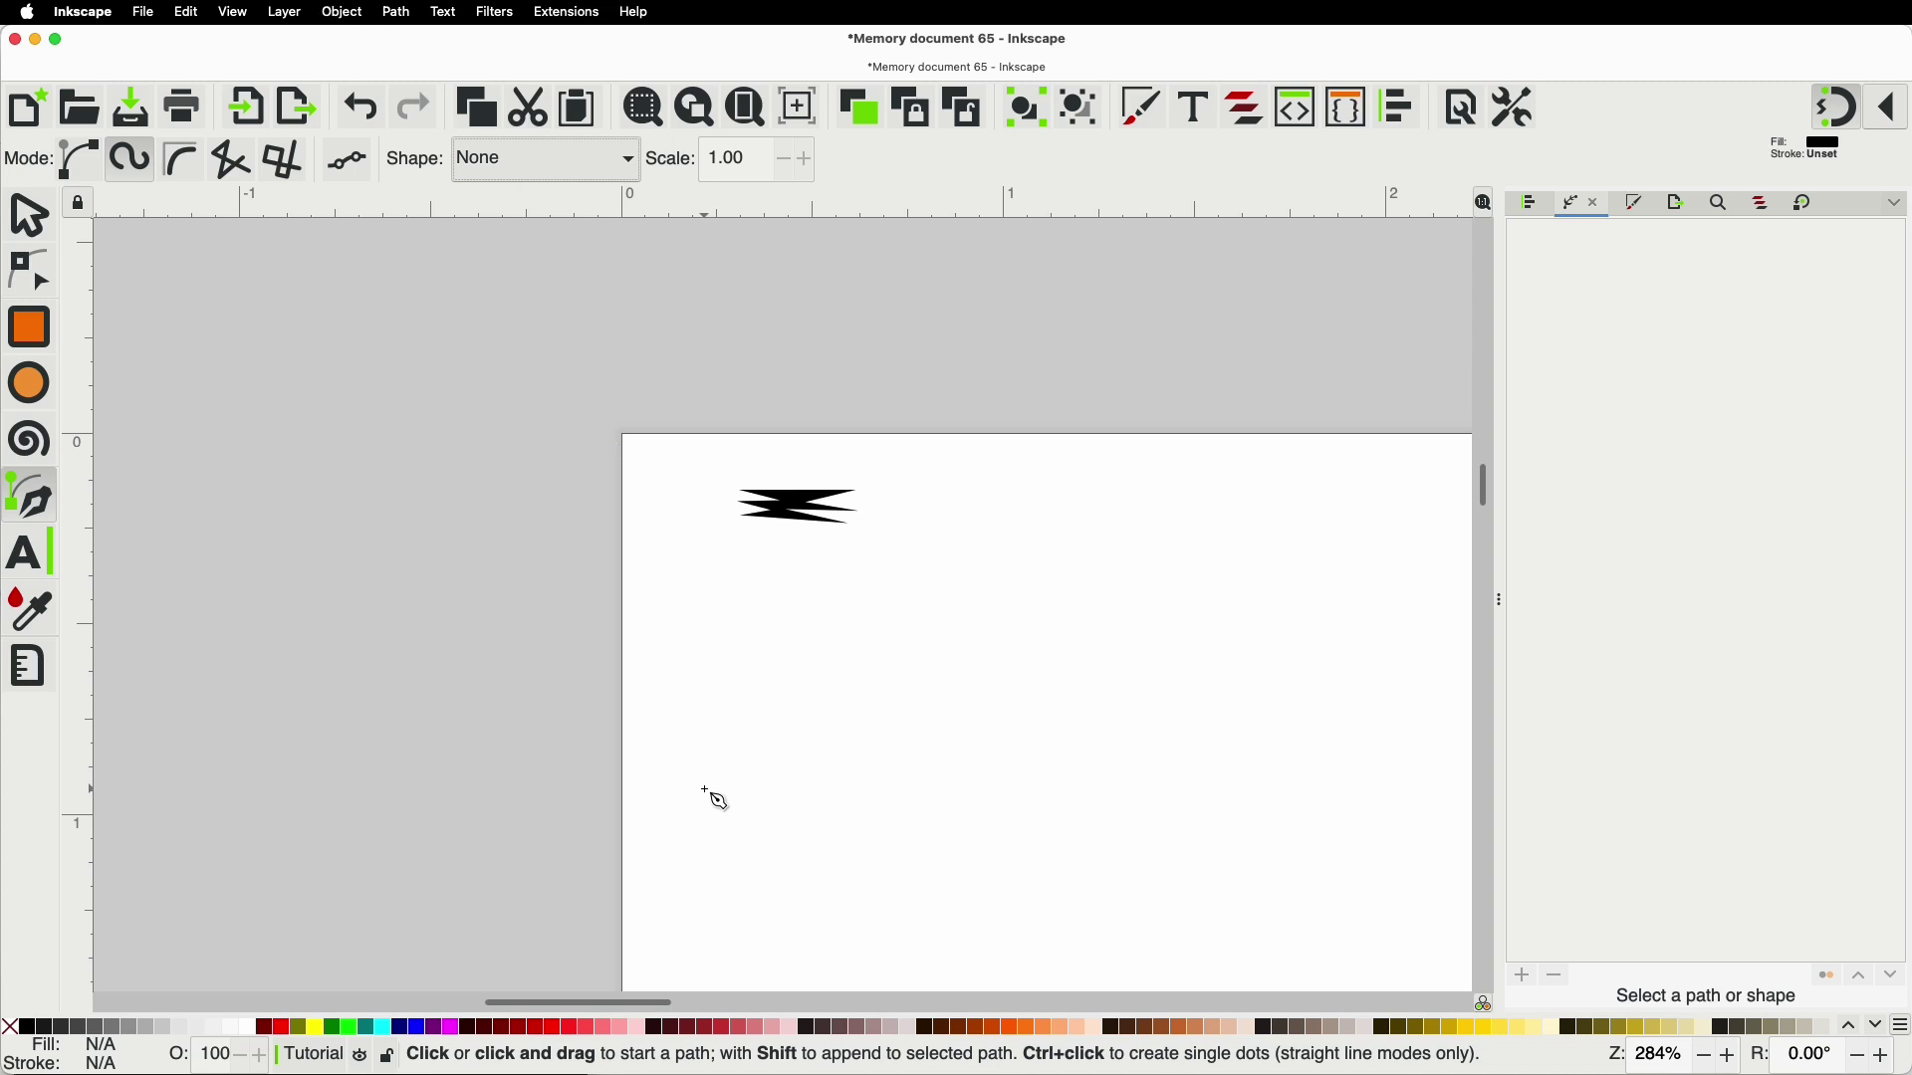
{"action": "left_click", "coordinate": [704, 790]}
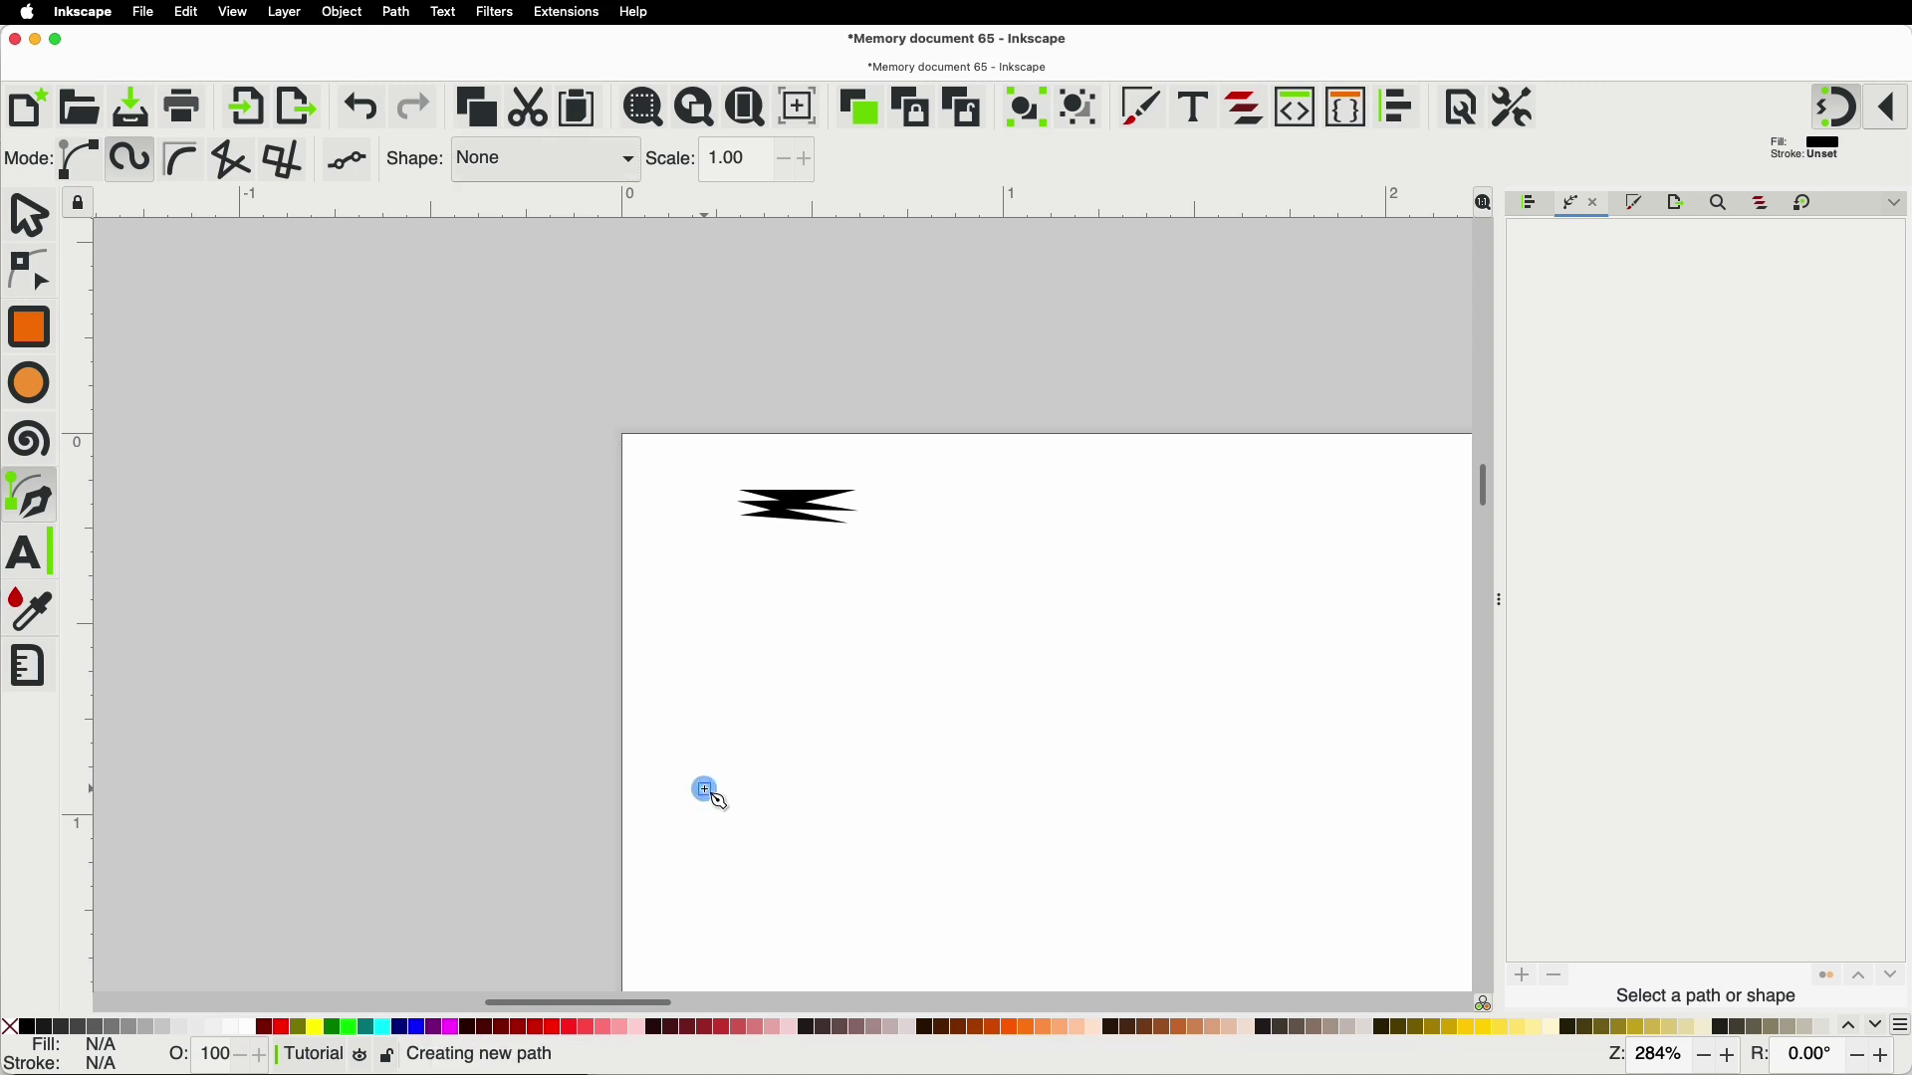
{"action": "left_click", "coordinate": [924, 721]}
{"action": "left_click", "coordinate": [1145, 803]}
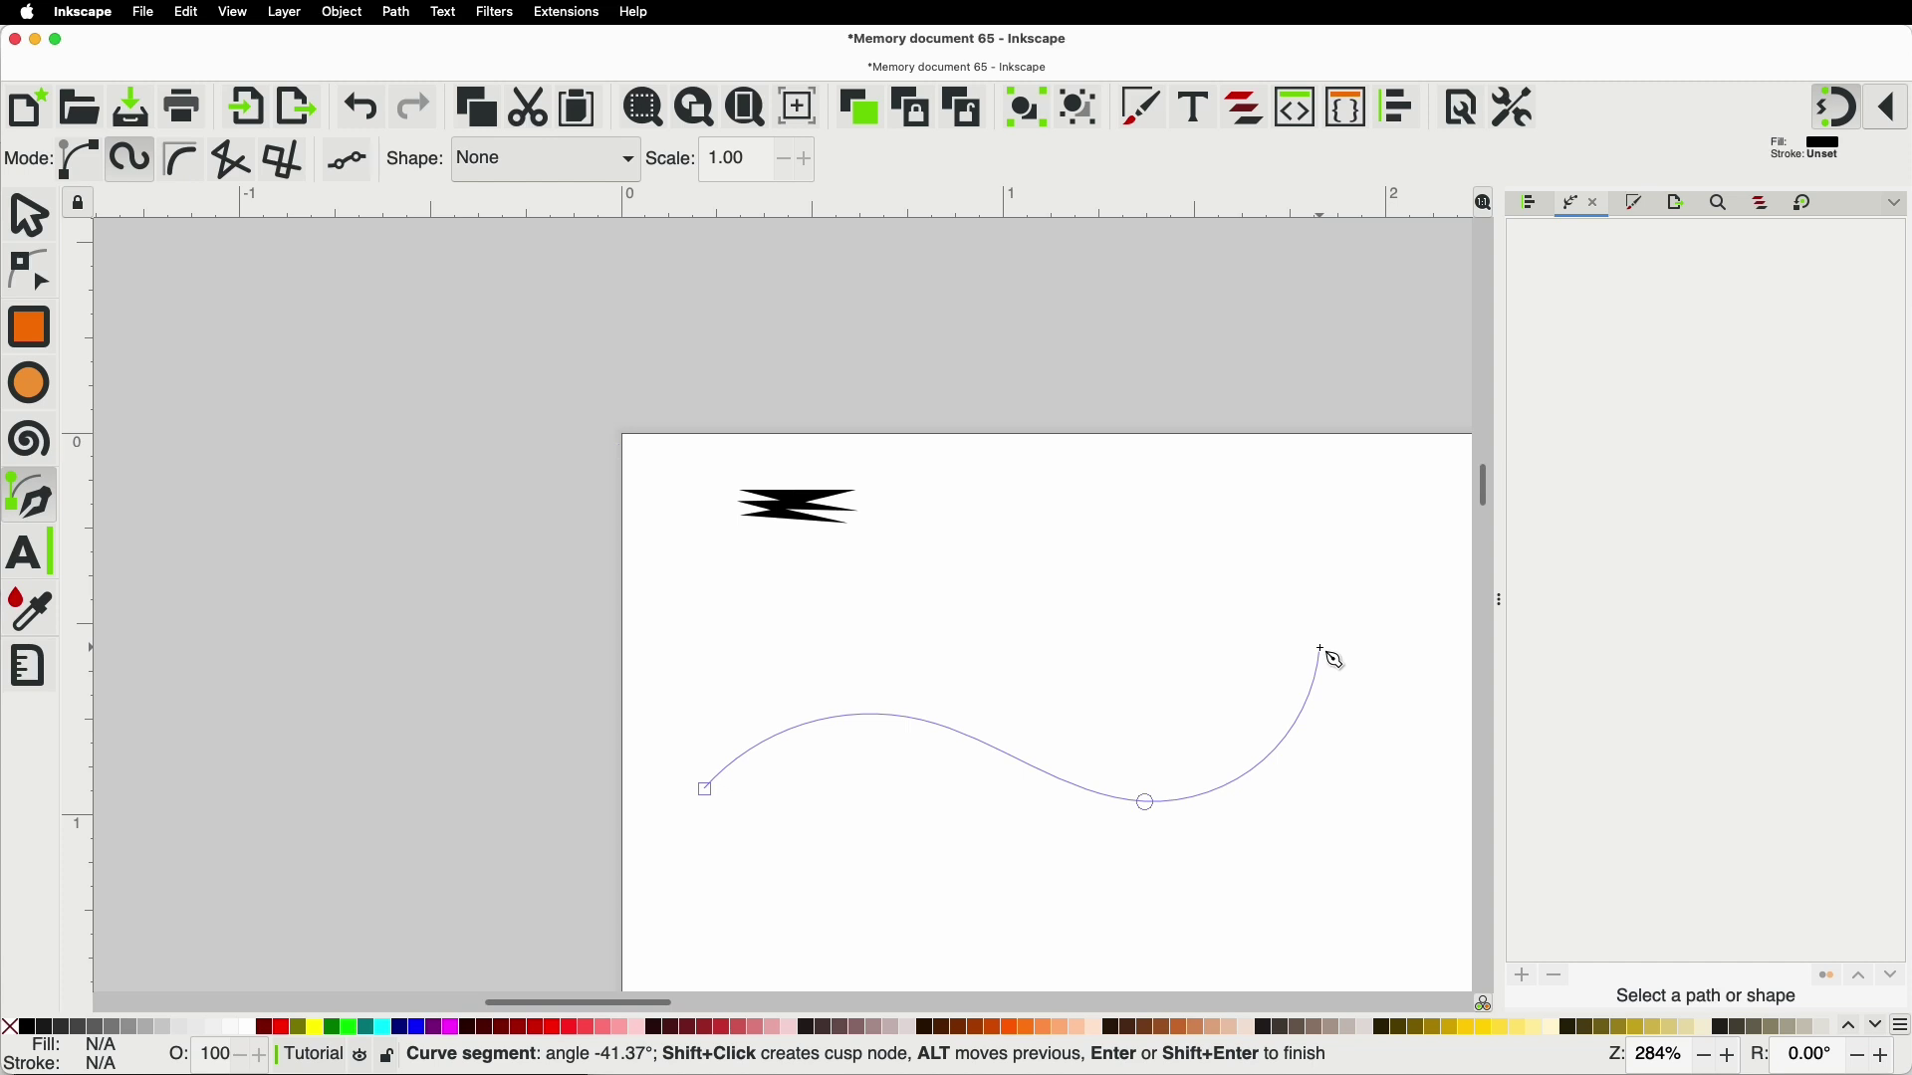
{"action": "double_click", "coordinate": [1322, 649]}
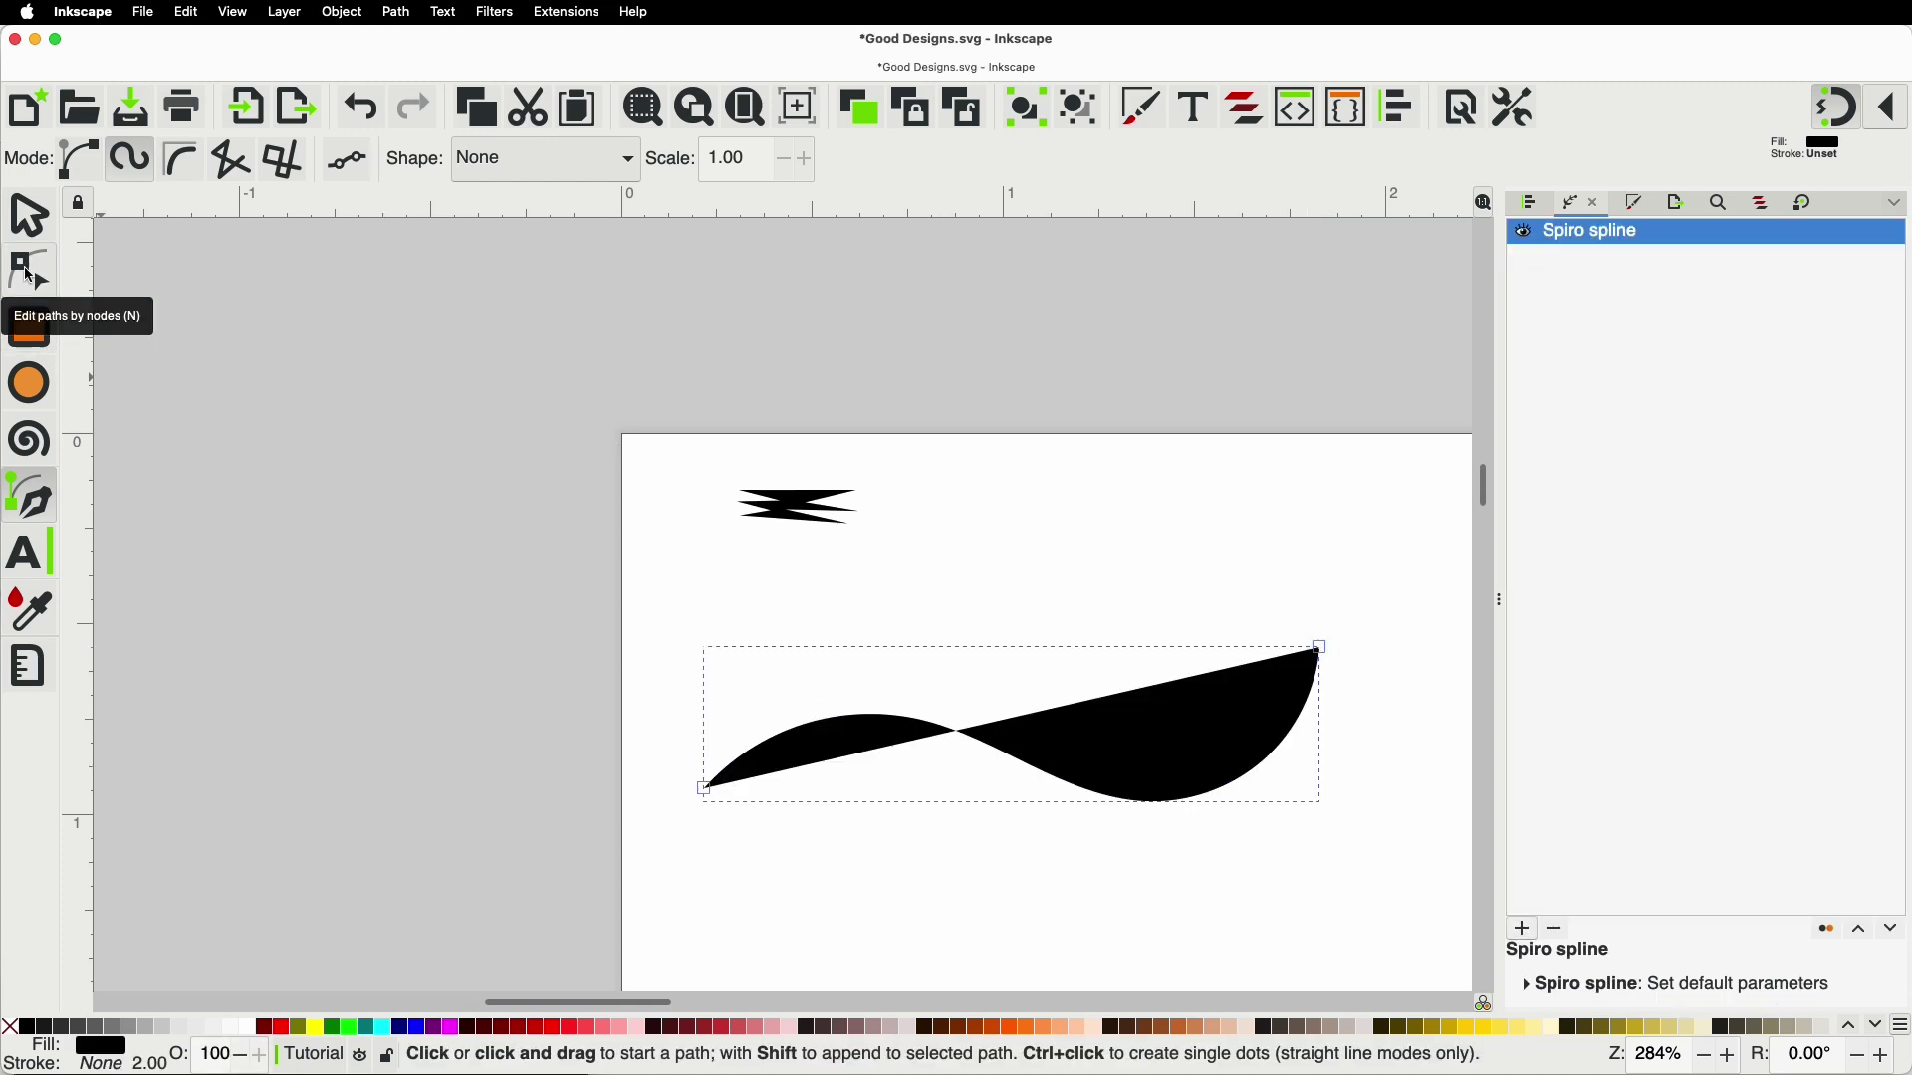
Step: Add the Pattern Along Path live effect to the newly drawn Spiro path
{"action": "left_click", "coordinate": [30, 213]}
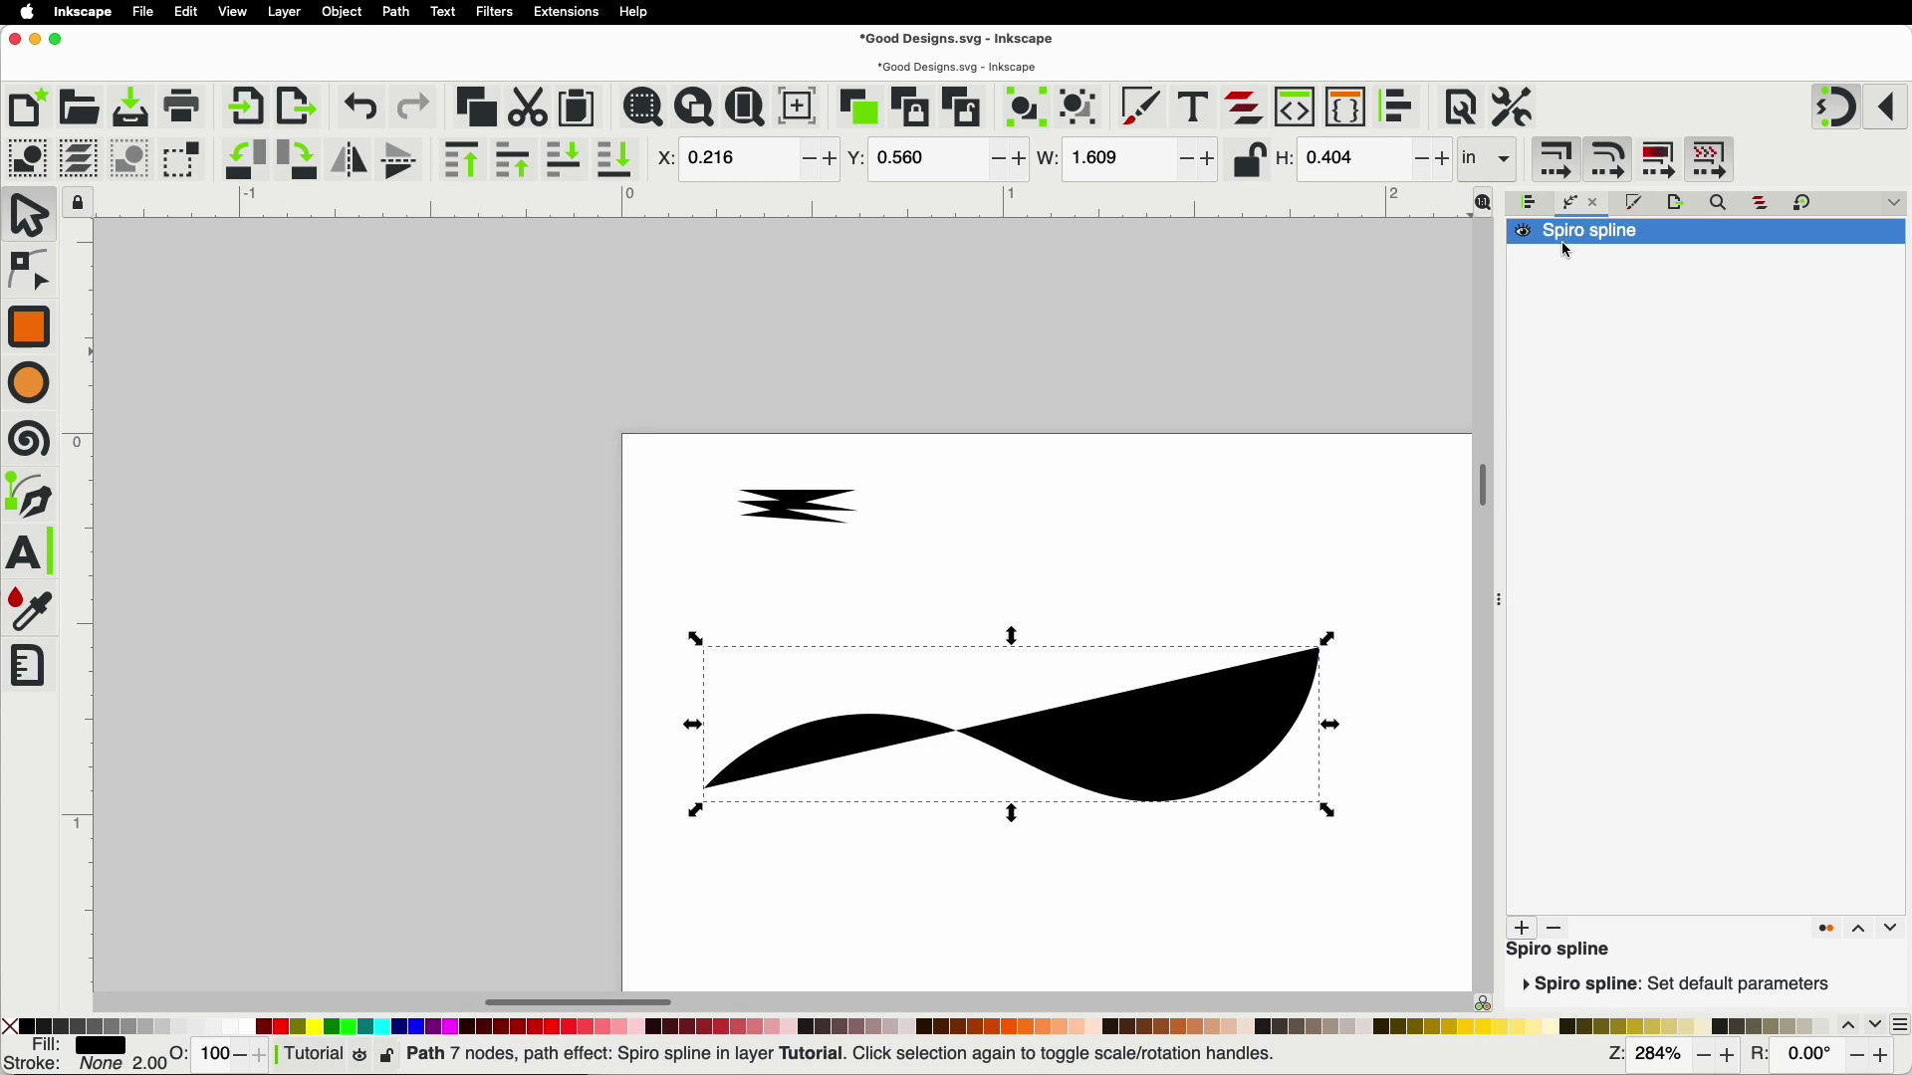
{"action": "left_click", "coordinate": [1524, 932]}
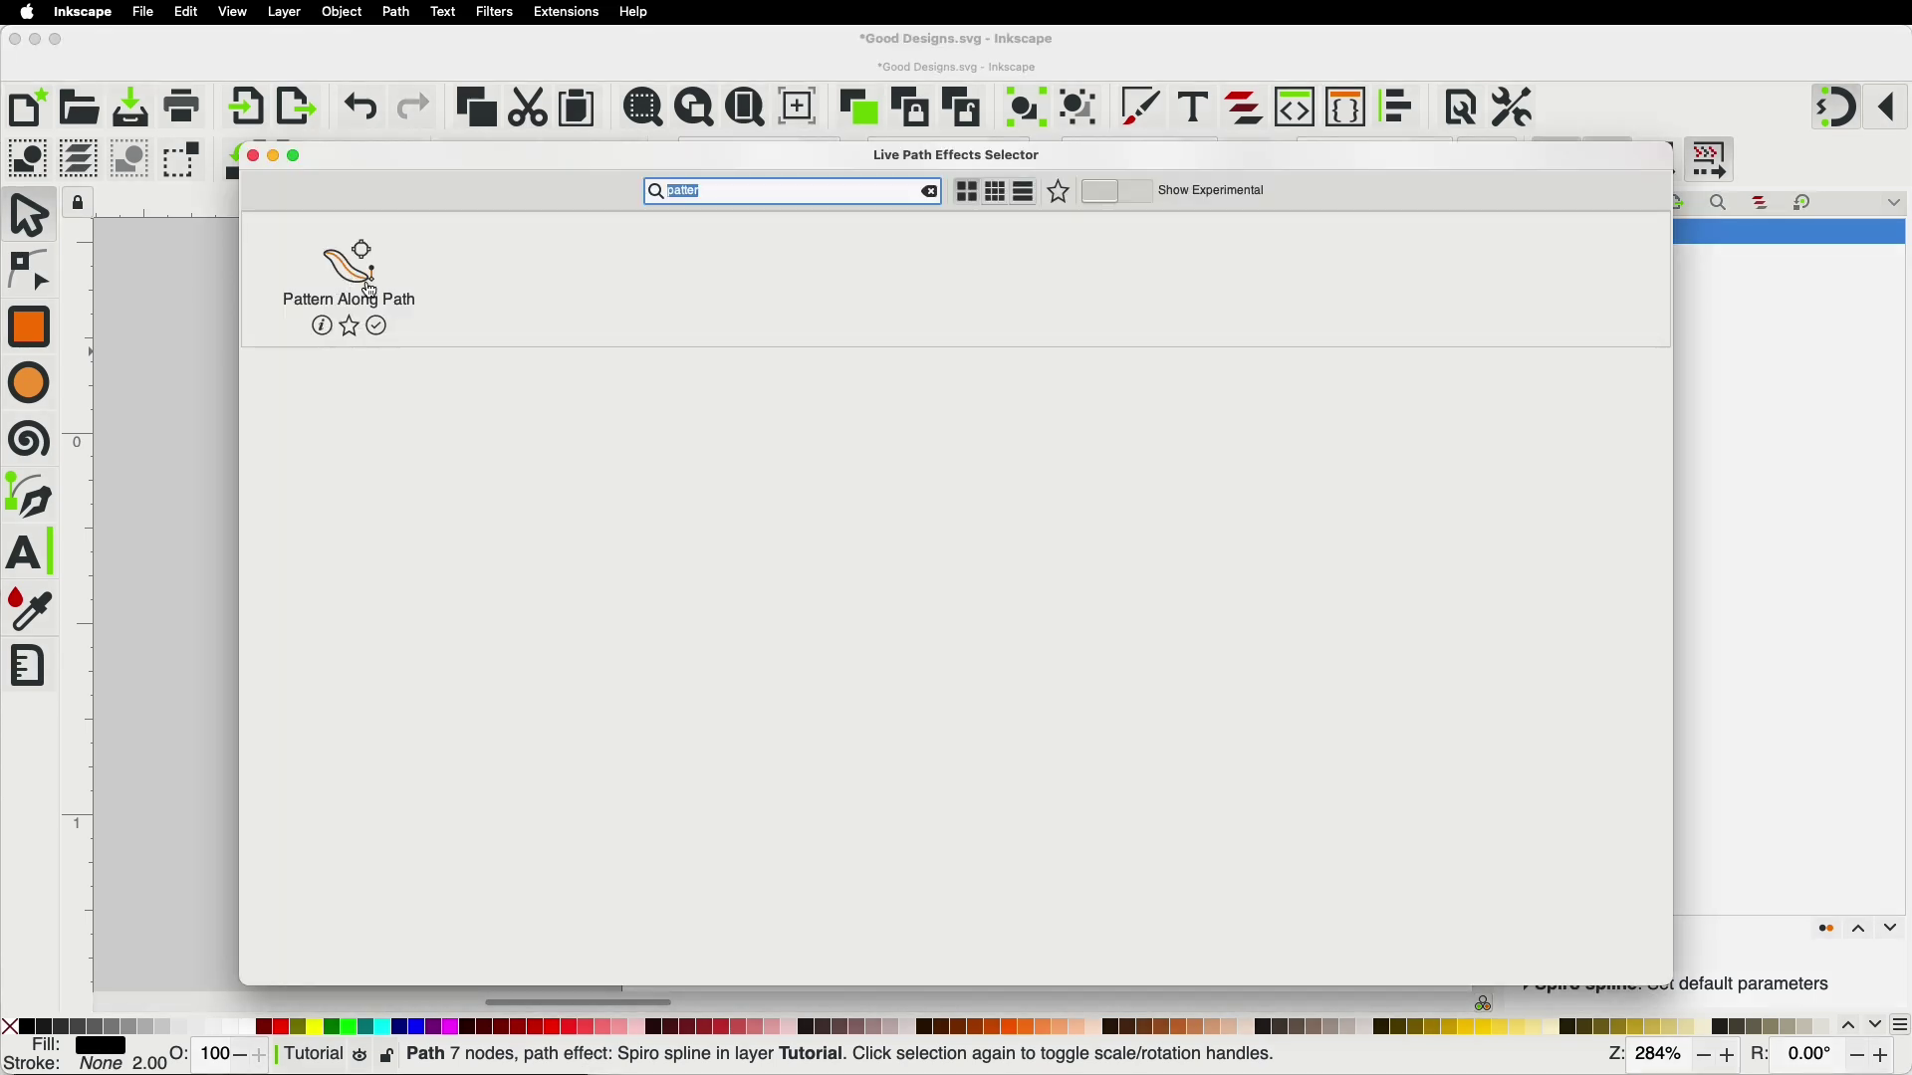
{"action": "left_click", "coordinate": [930, 191]}
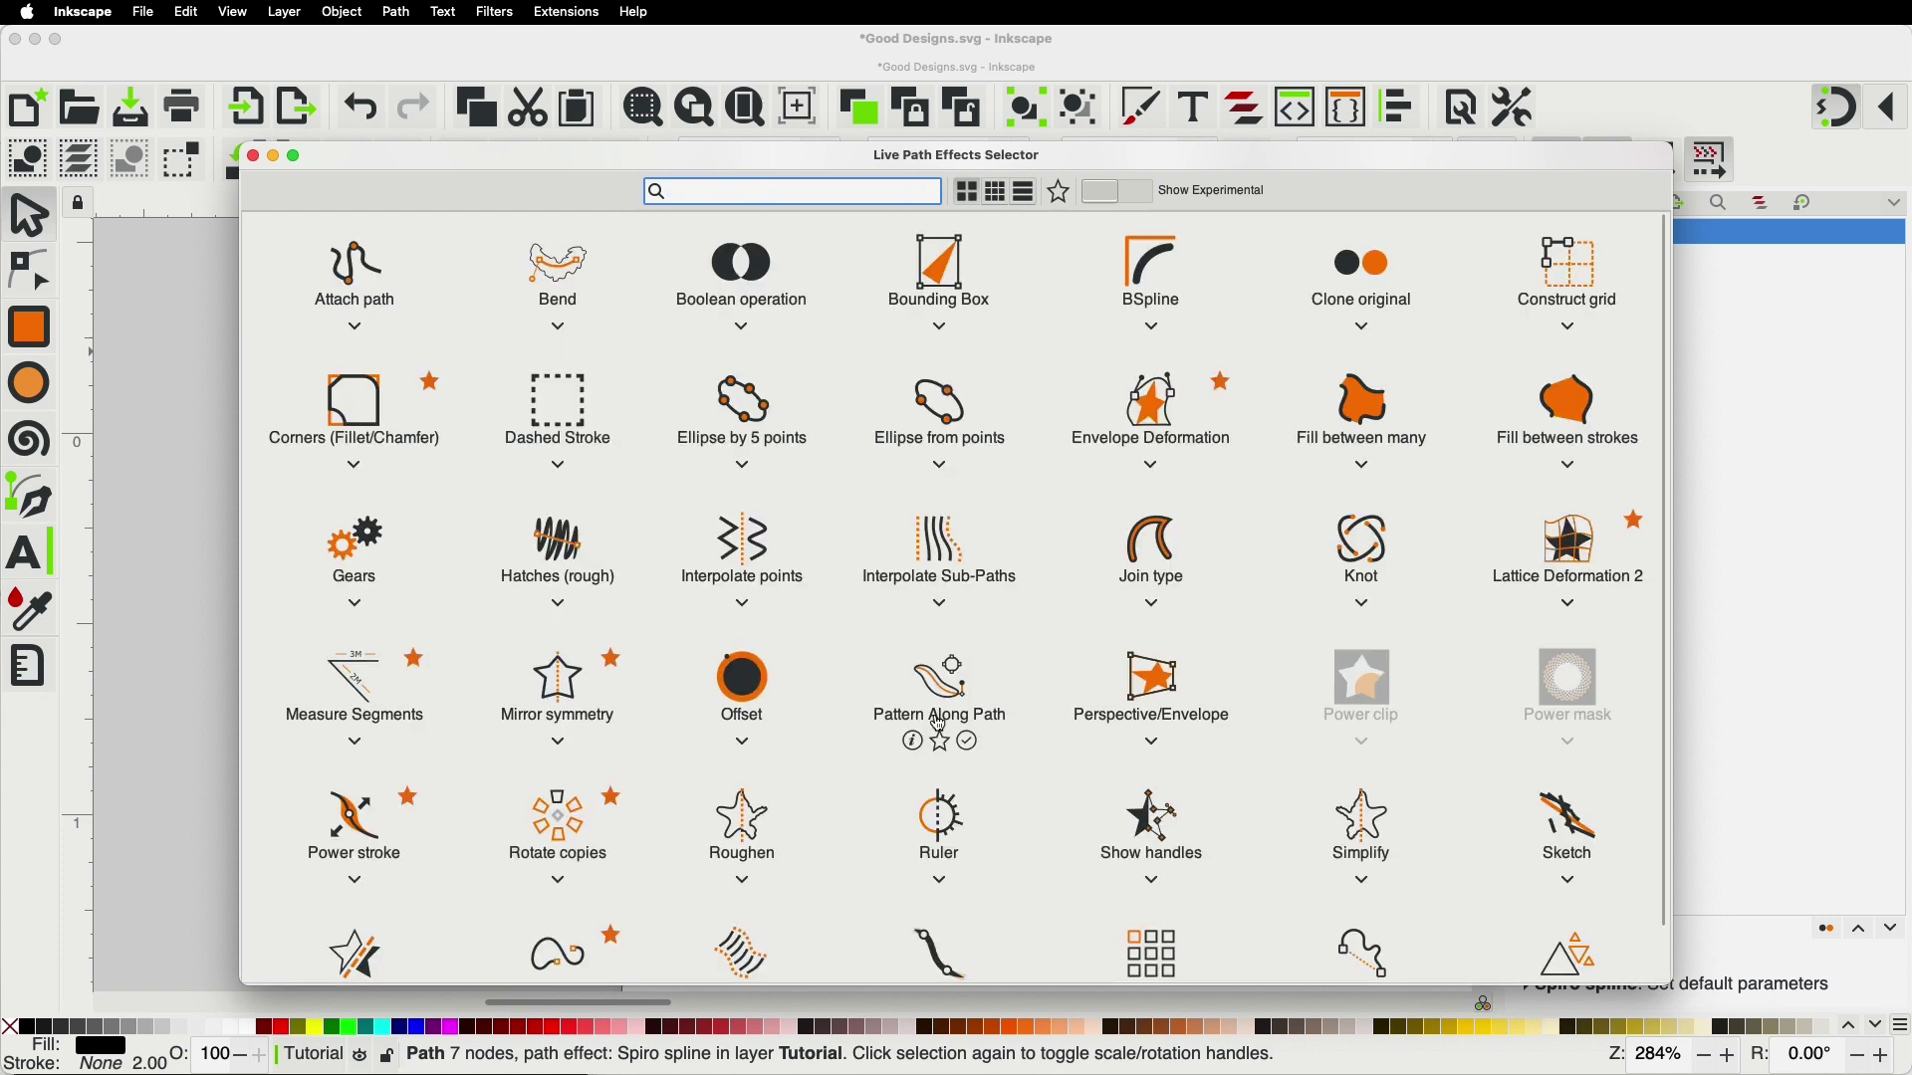
{"action": "left_click", "coordinate": [944, 681]}
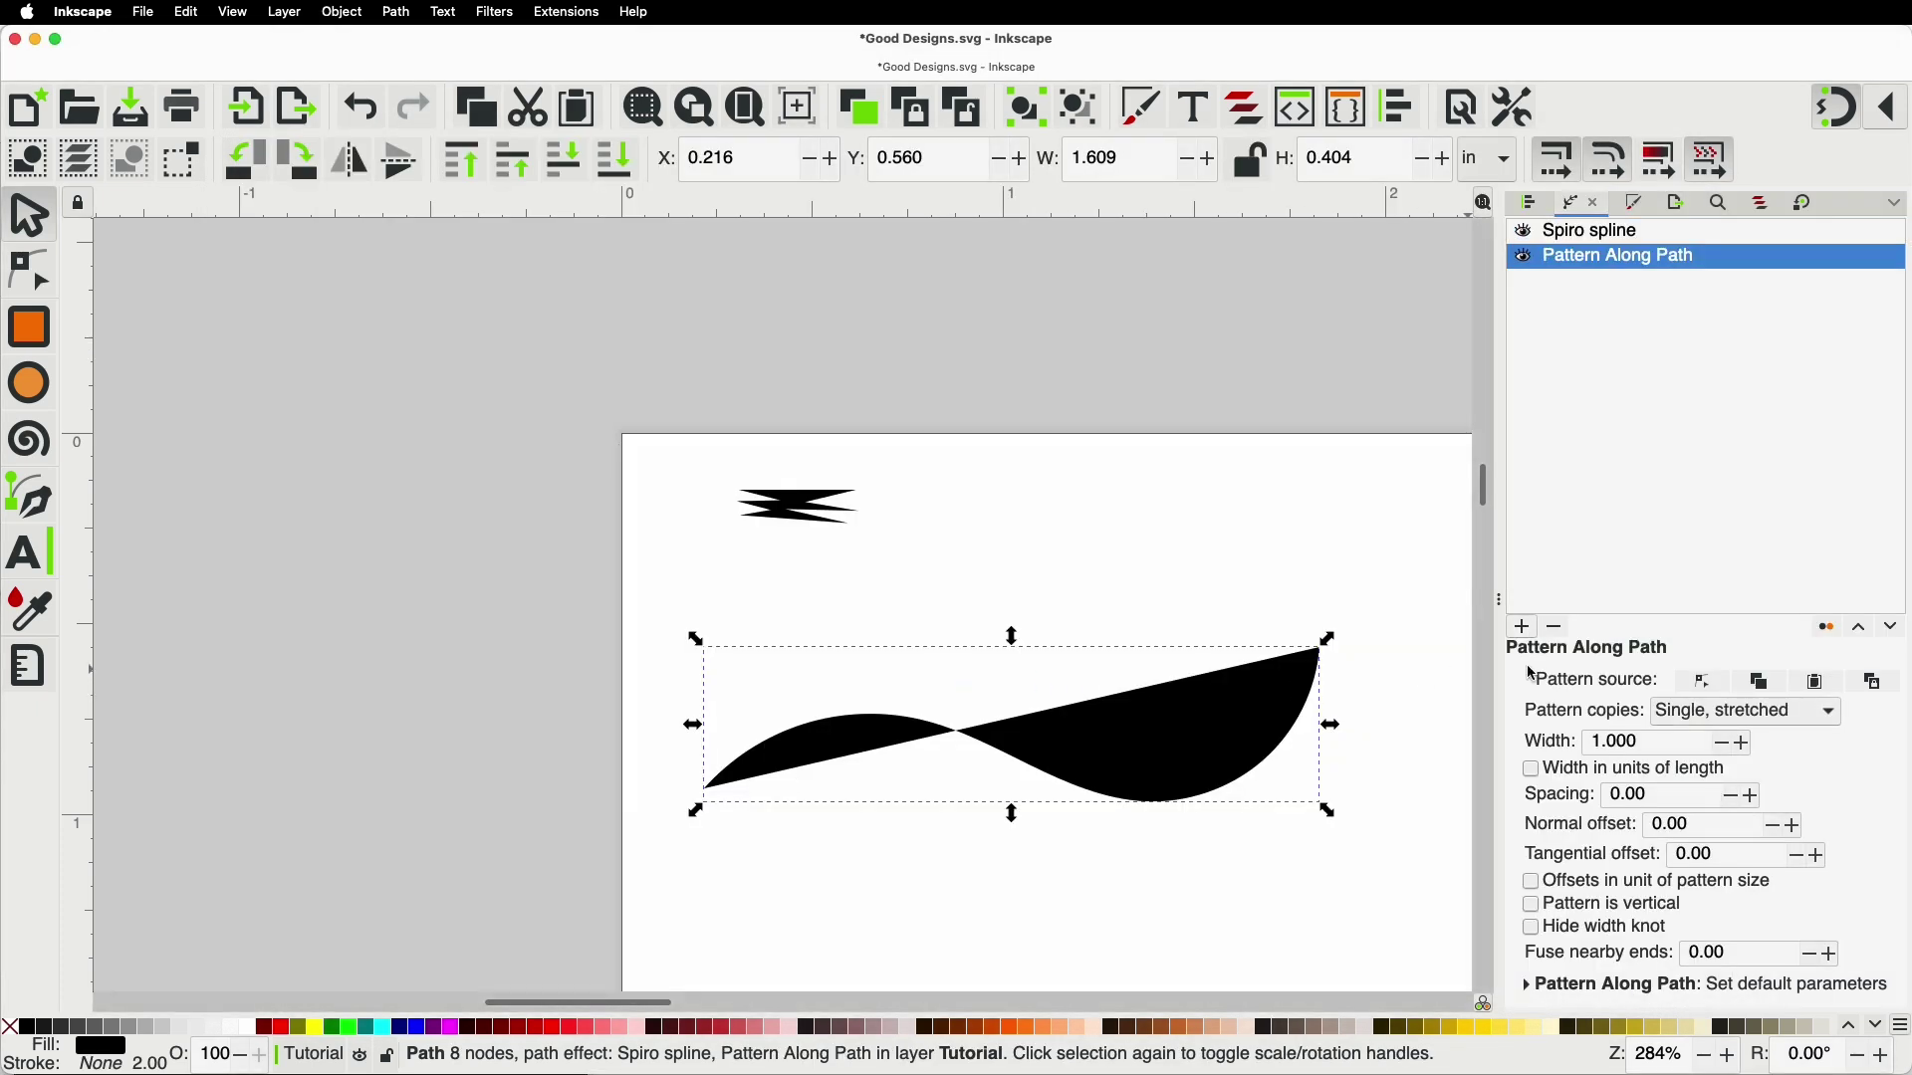
Step: Link the copied zigzag as the Spiro path's pattern and widen it with the on-canvas width knot to about 2.28
{"action": "left_click", "coordinate": [1819, 685]}
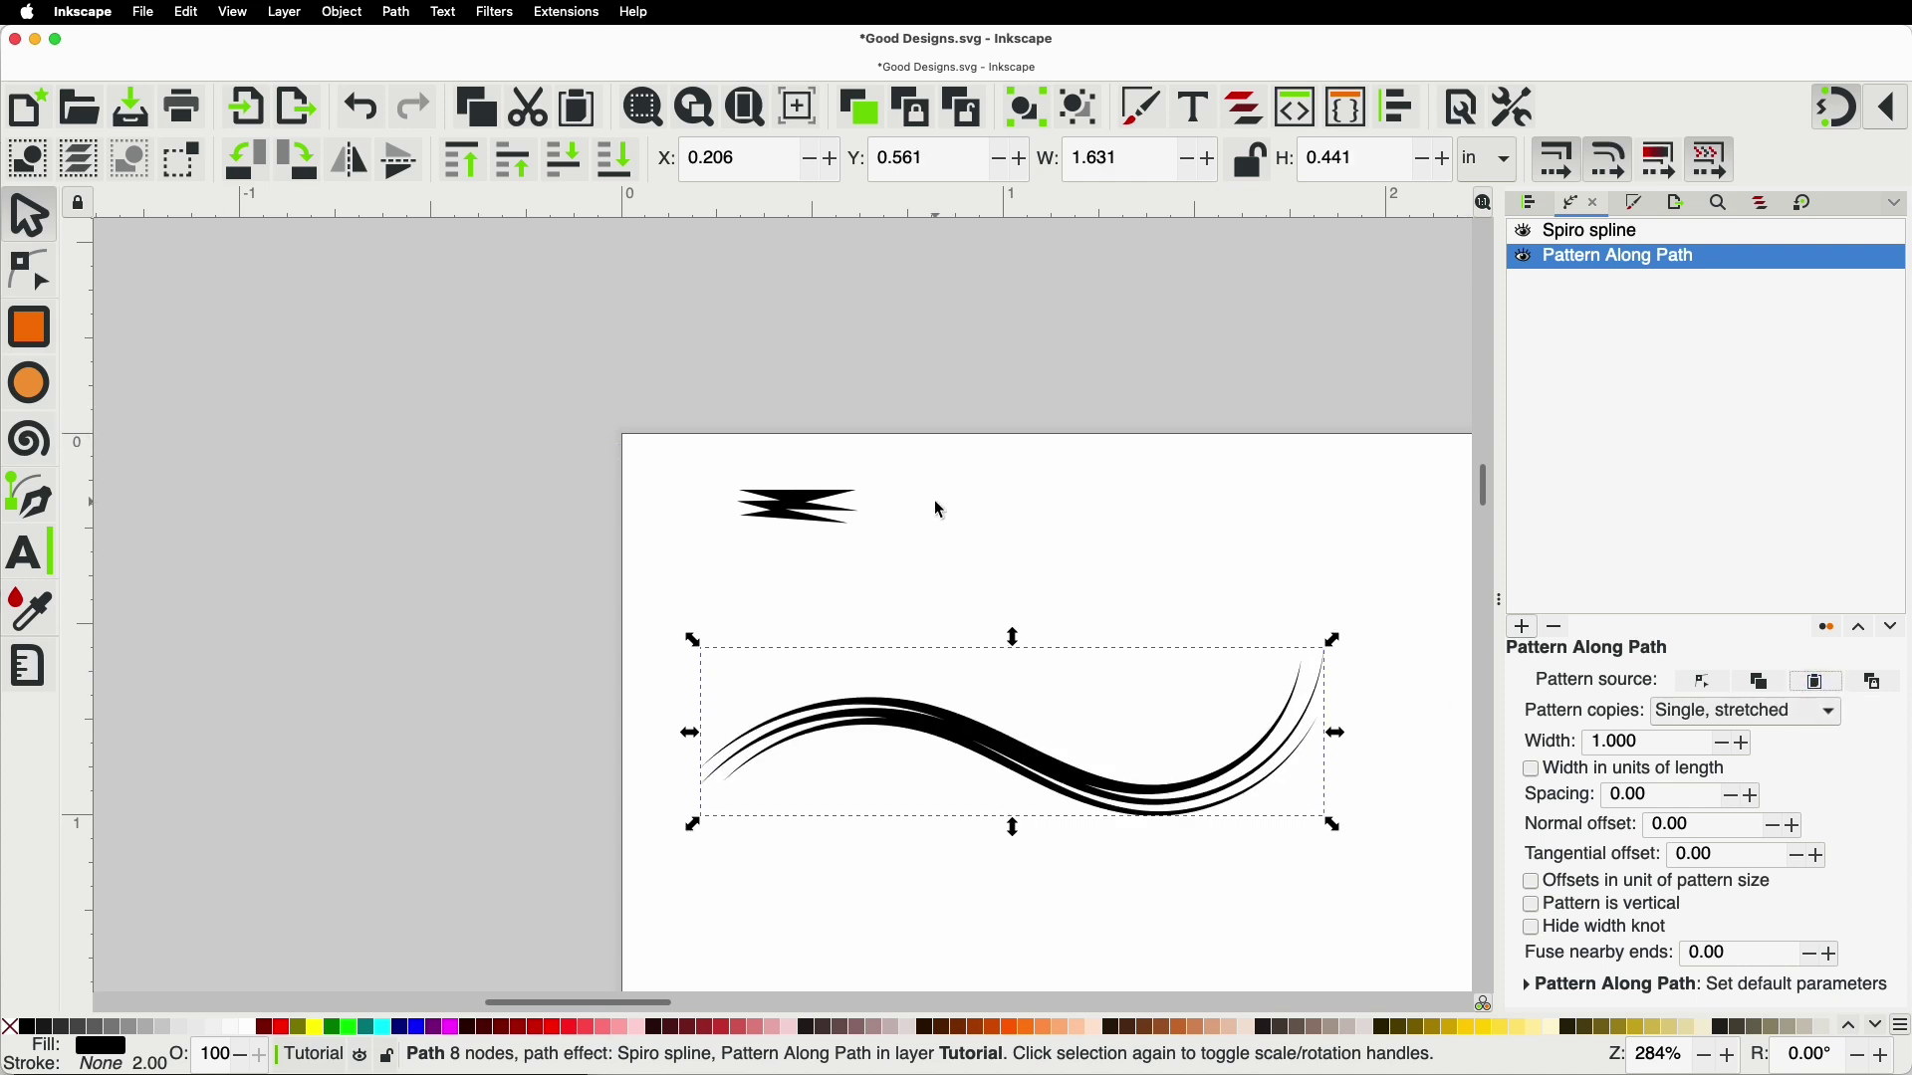
{"action": "left_click", "coordinate": [33, 275]}
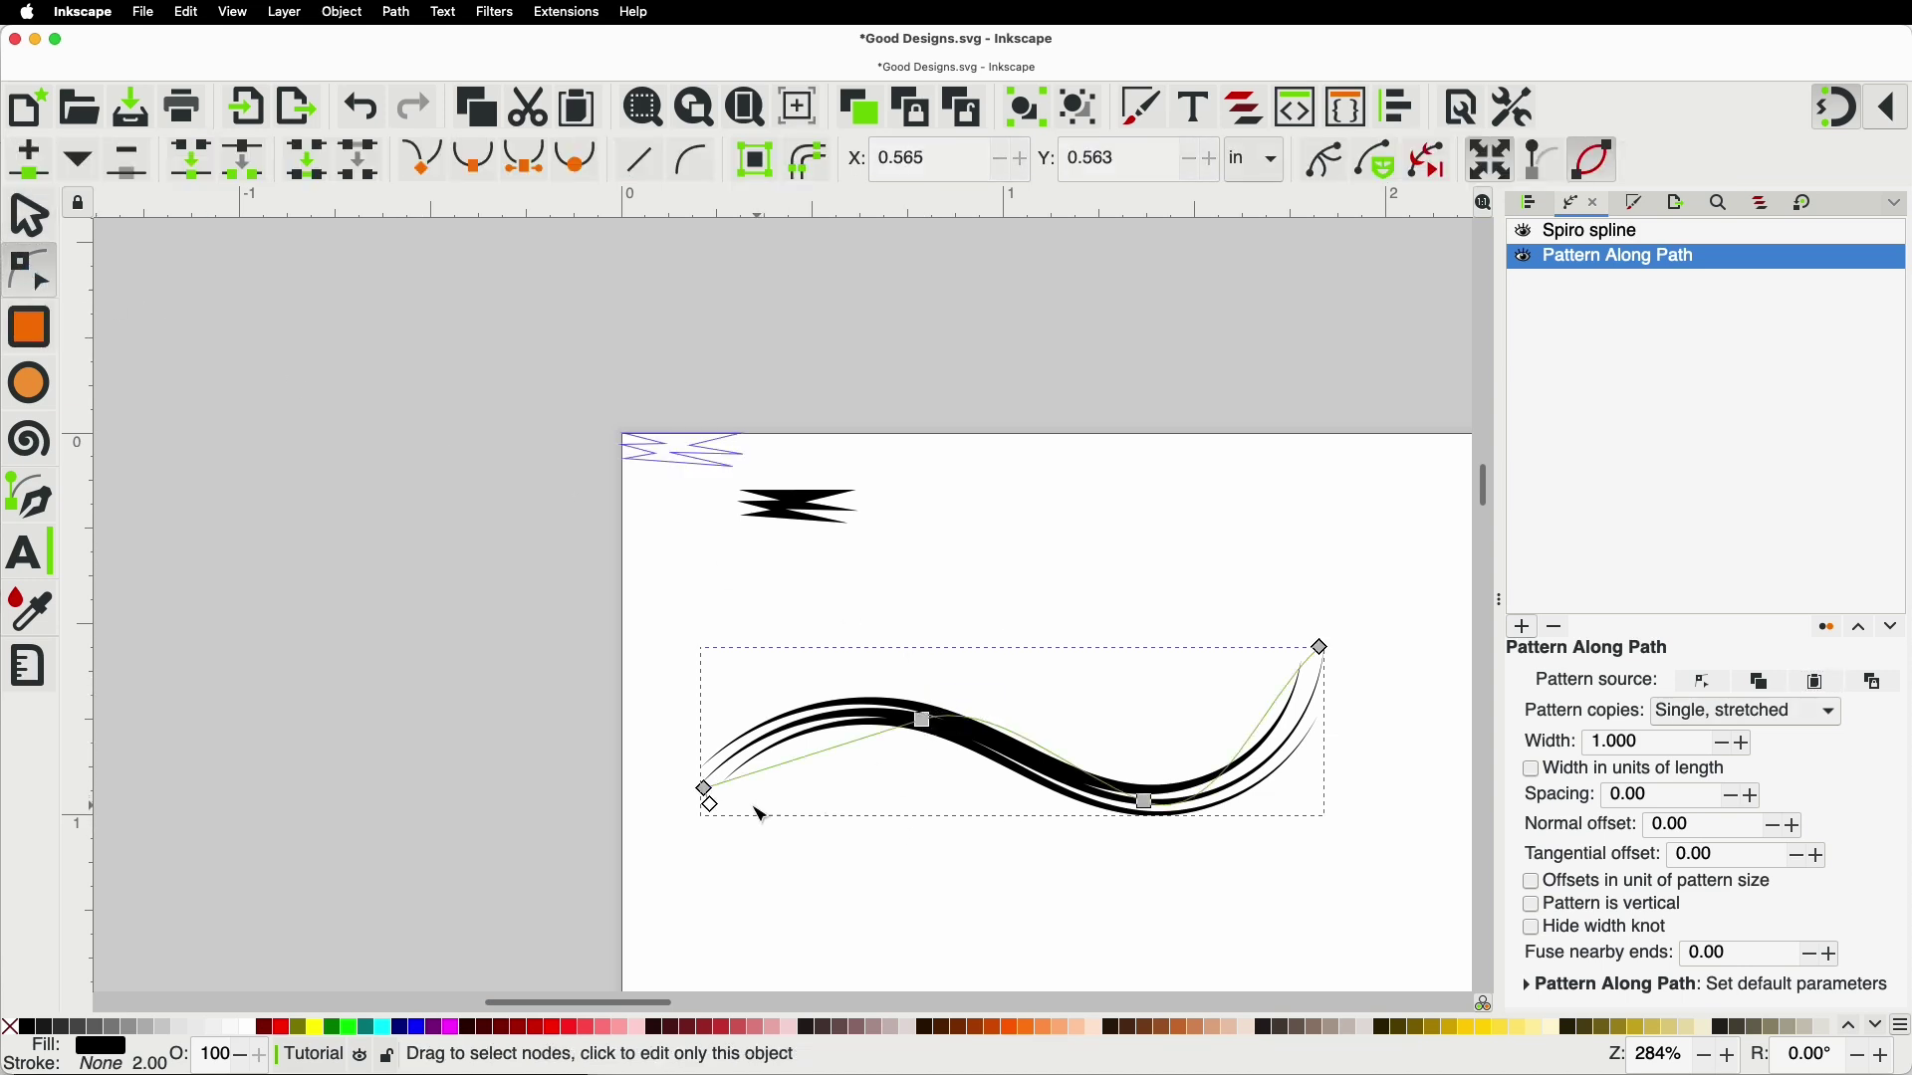
{"action": "mouse_move", "coordinate": [708, 802]}
{"action": "left_mouse_down"}
{"action": "mouse_move", "coordinate": [734, 838]}
{"action": "mouse_move", "coordinate": [737, 824]}
{"action": "left_mouse_up"}
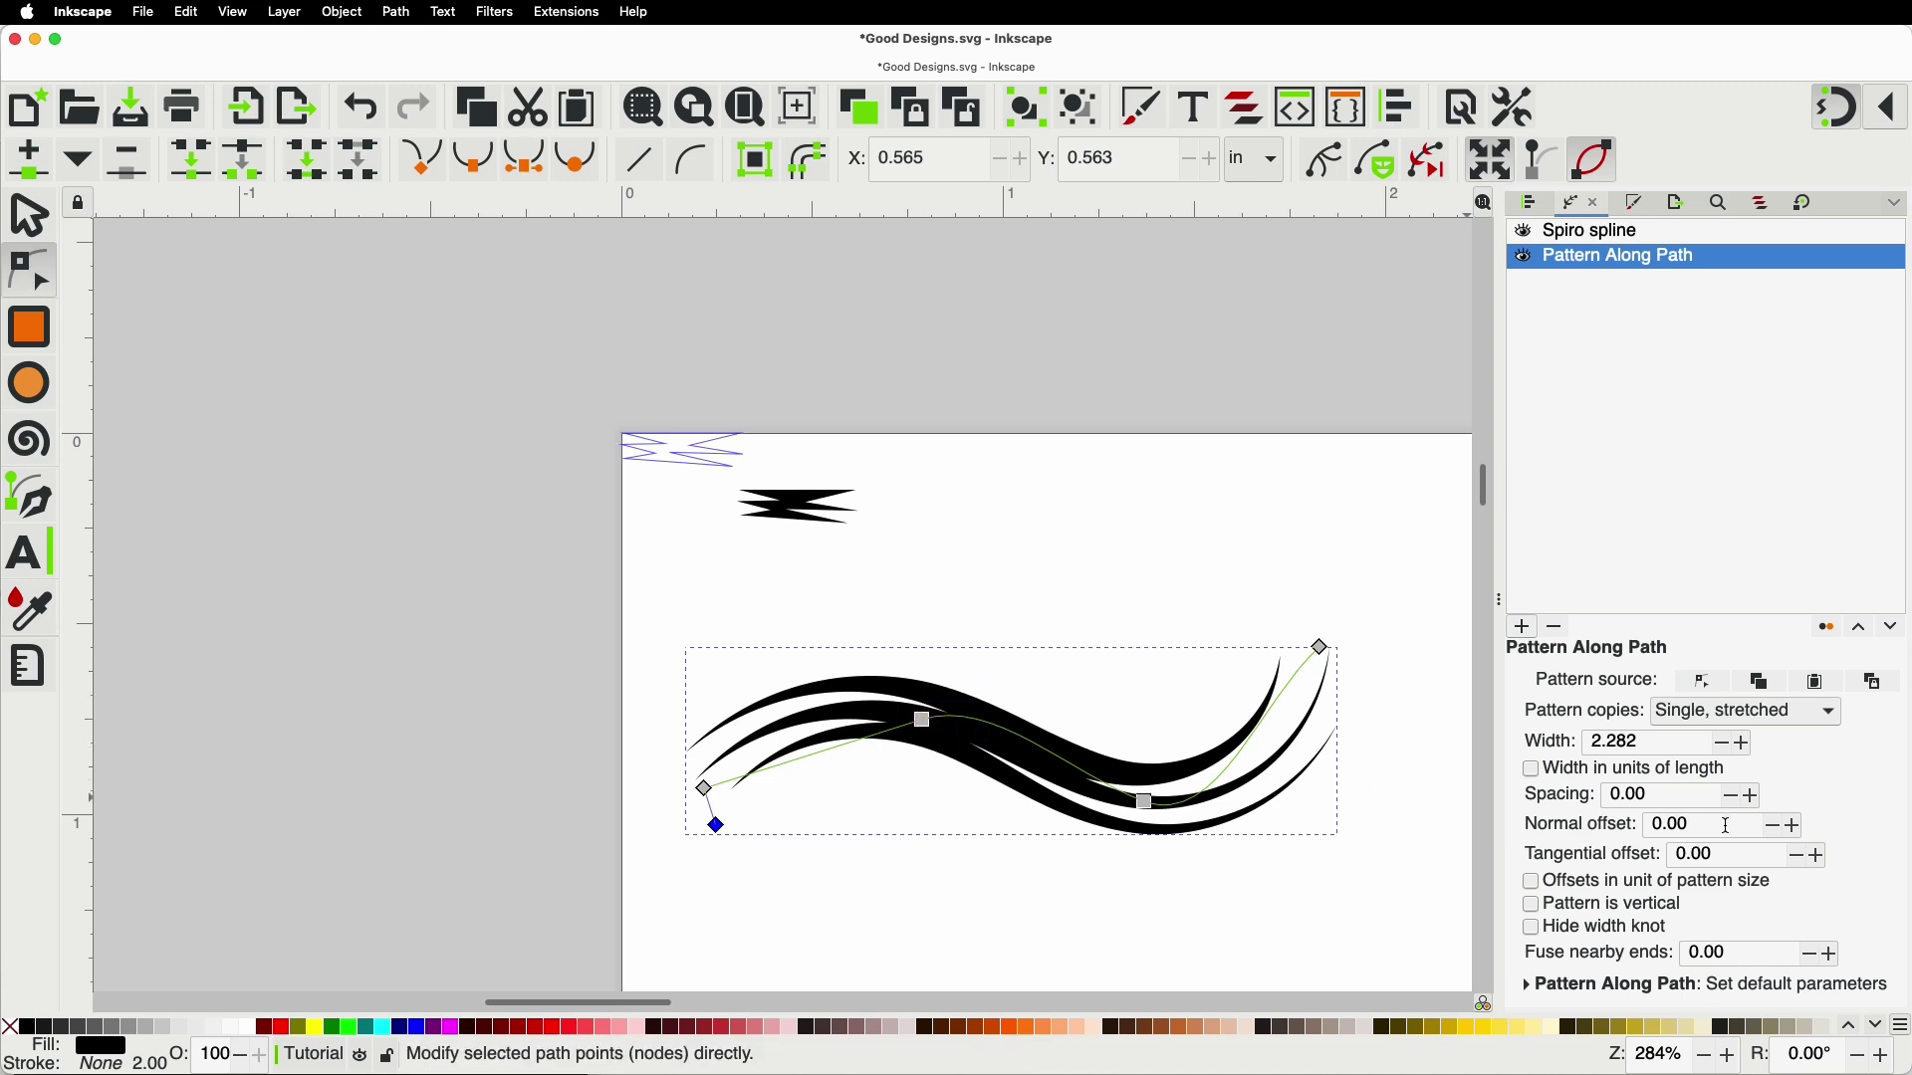
Step: Try a higher normal offset for the wavy path's pattern and return it to 0.00
{"action": "left_click", "coordinate": [1799, 826]}
{"action": "left_click", "coordinate": [1799, 826]}
{"action": "left_click", "coordinate": [1799, 826]}
{"action": "left_click", "coordinate": [1799, 826]}
{"action": "left_click", "coordinate": [1799, 827]}
{"action": "left_click", "coordinate": [1799, 827]}
{"action": "left_click", "coordinate": [1799, 826]}
{"action": "left_click", "coordinate": [1782, 828]}
{"action": "left_click", "coordinate": [1782, 828]}
{"action": "left_click", "coordinate": [1782, 828]}
{"action": "left_click", "coordinate": [1781, 829]}
{"action": "left_click", "coordinate": [1781, 829]}
{"action": "left_click", "coordinate": [1781, 829]}
{"action": "left_click", "coordinate": [1781, 828]}
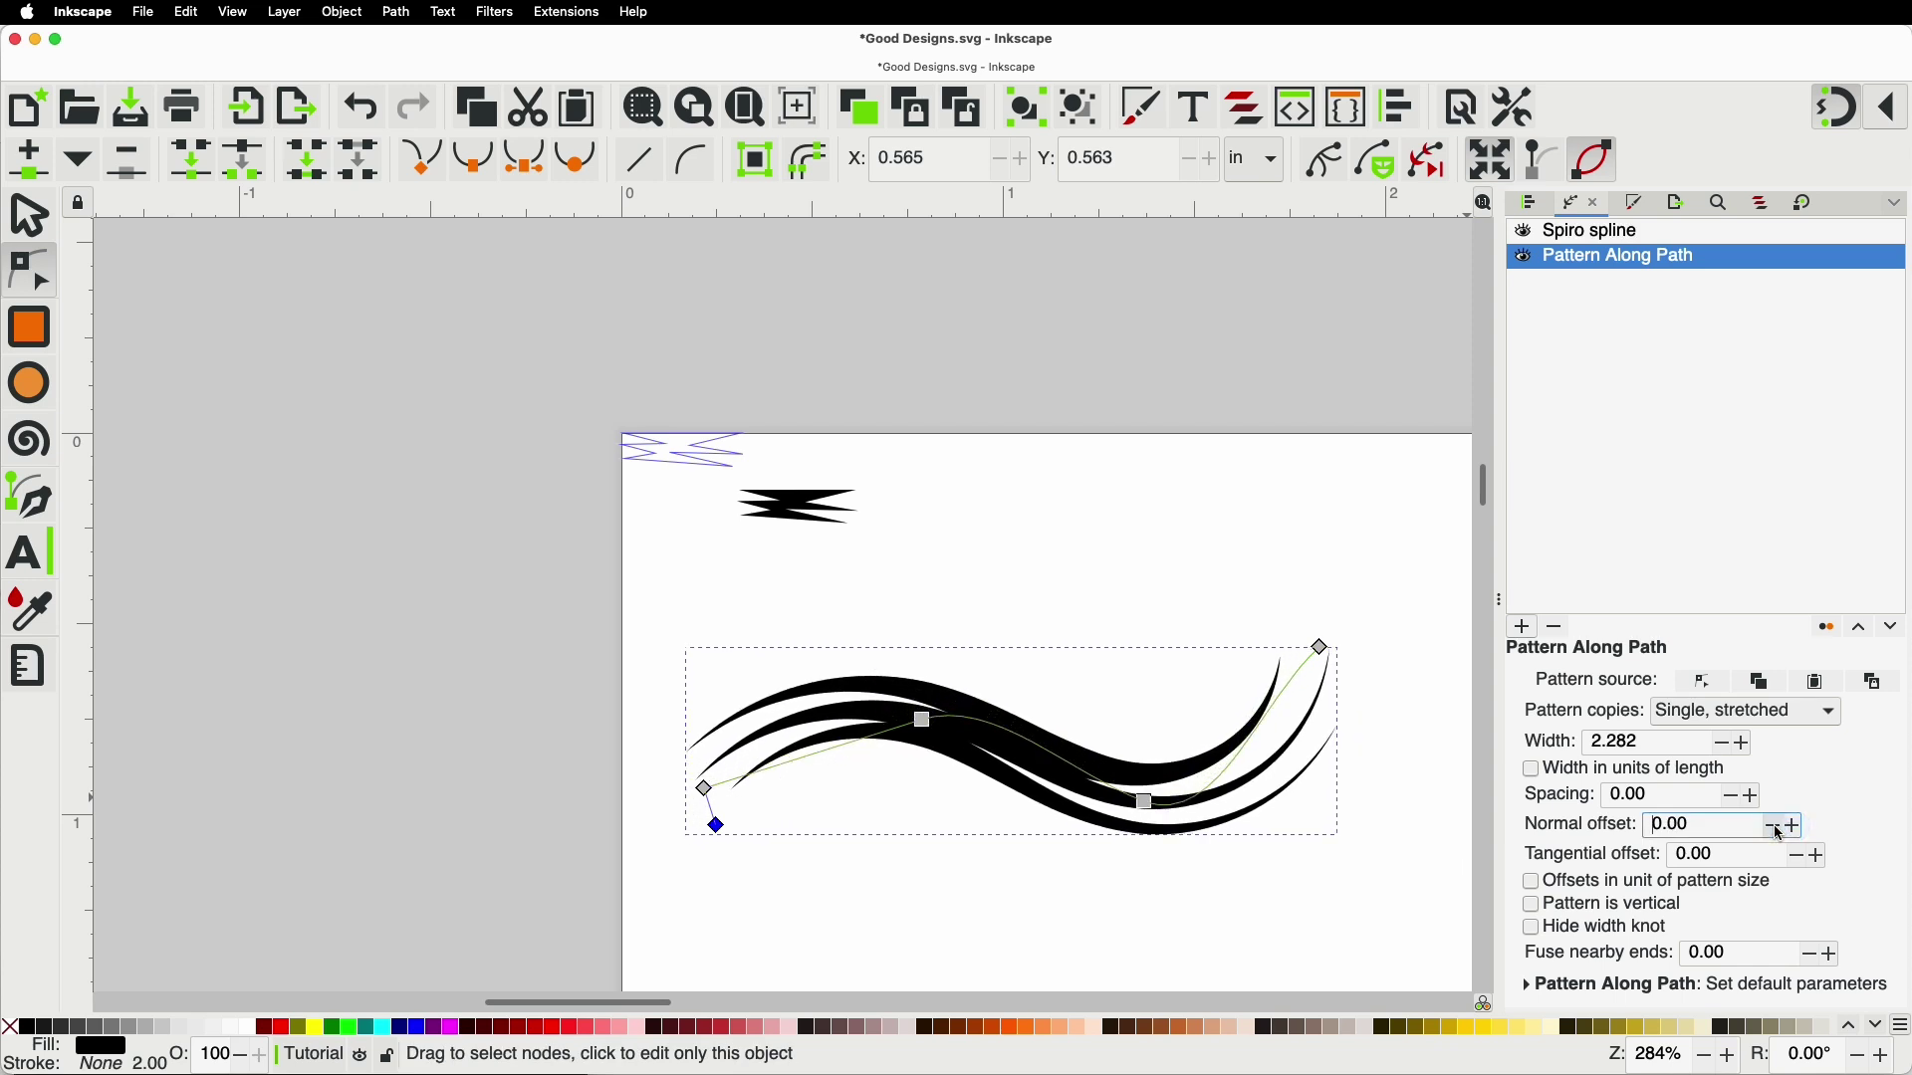
{"action": "left_click", "coordinate": [1782, 829]}
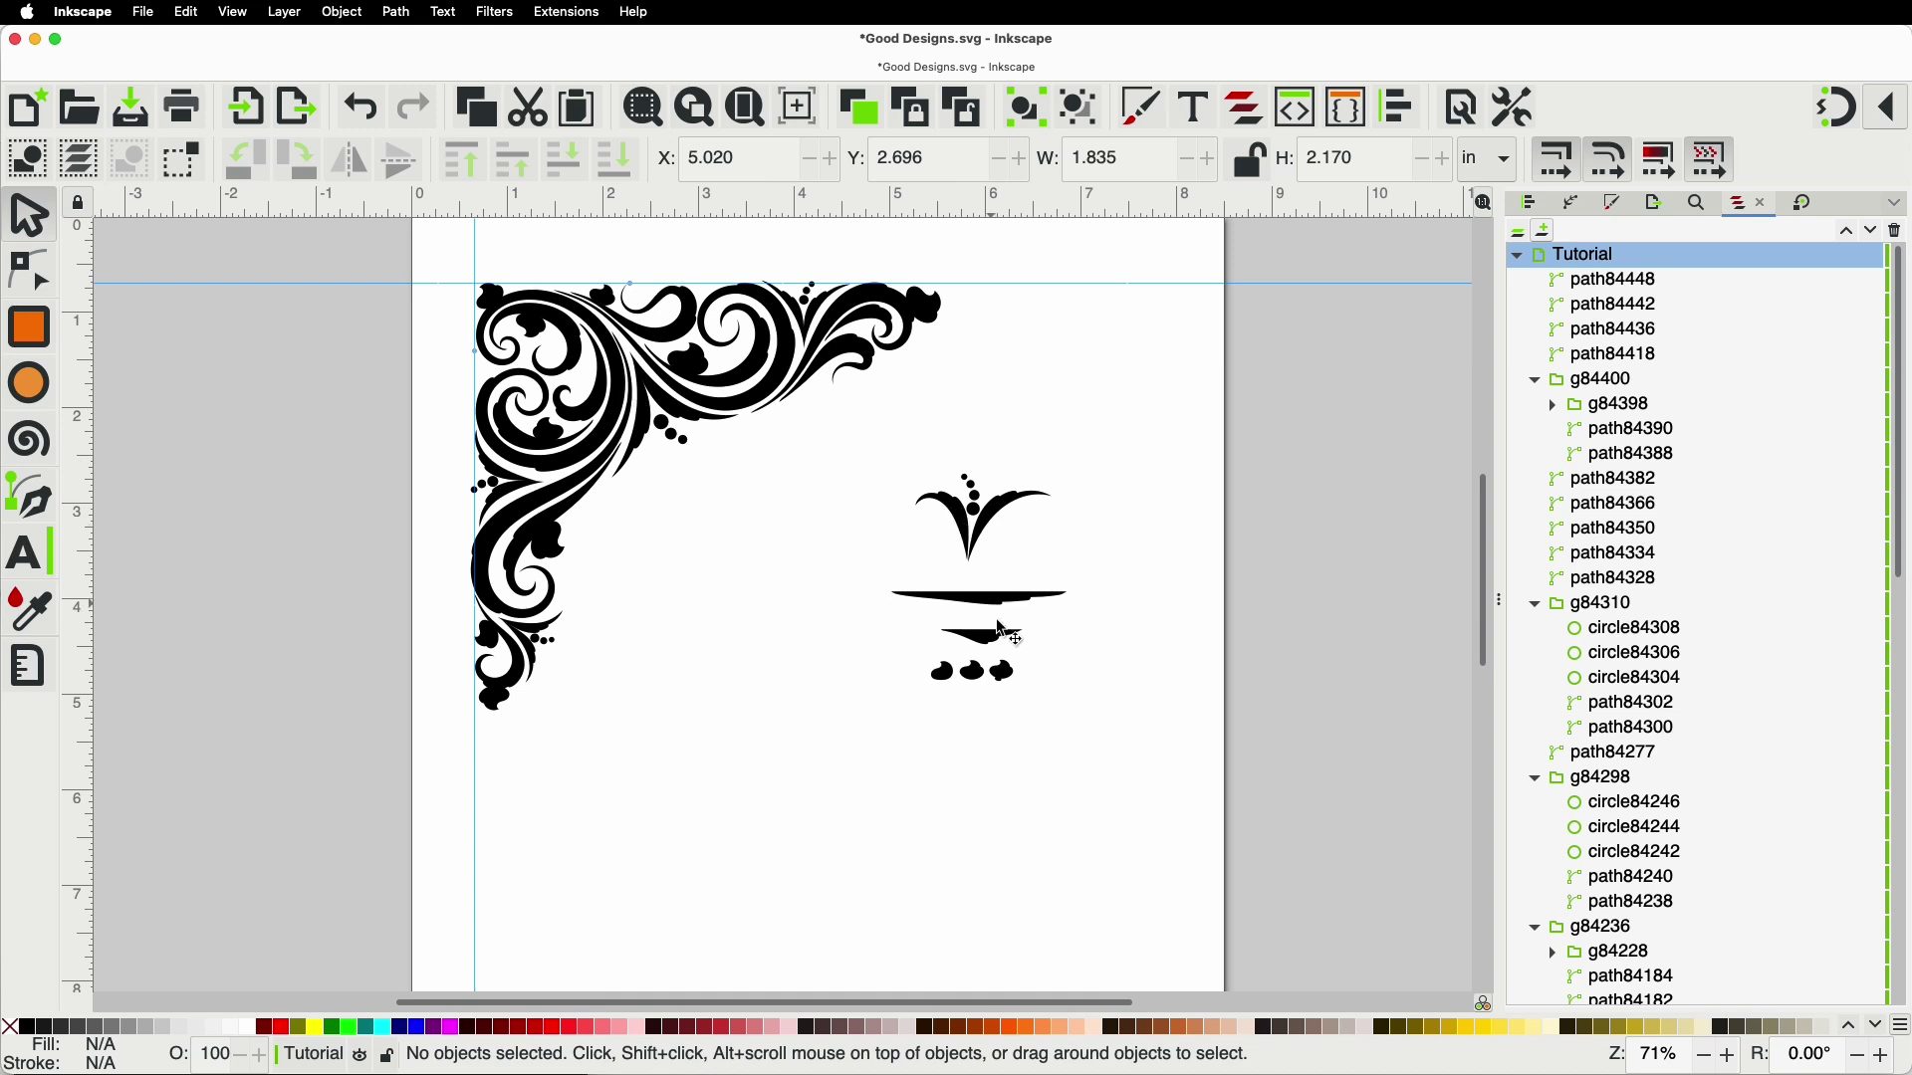
Step: Examine the finished corner scrollwork and the shading shapes beside it up close and as a whole
{"action": "scroll", "coordinate": [1036, 603], "scroll_direction": "up", "scroll_amount": 1, "text": "ctrl"}
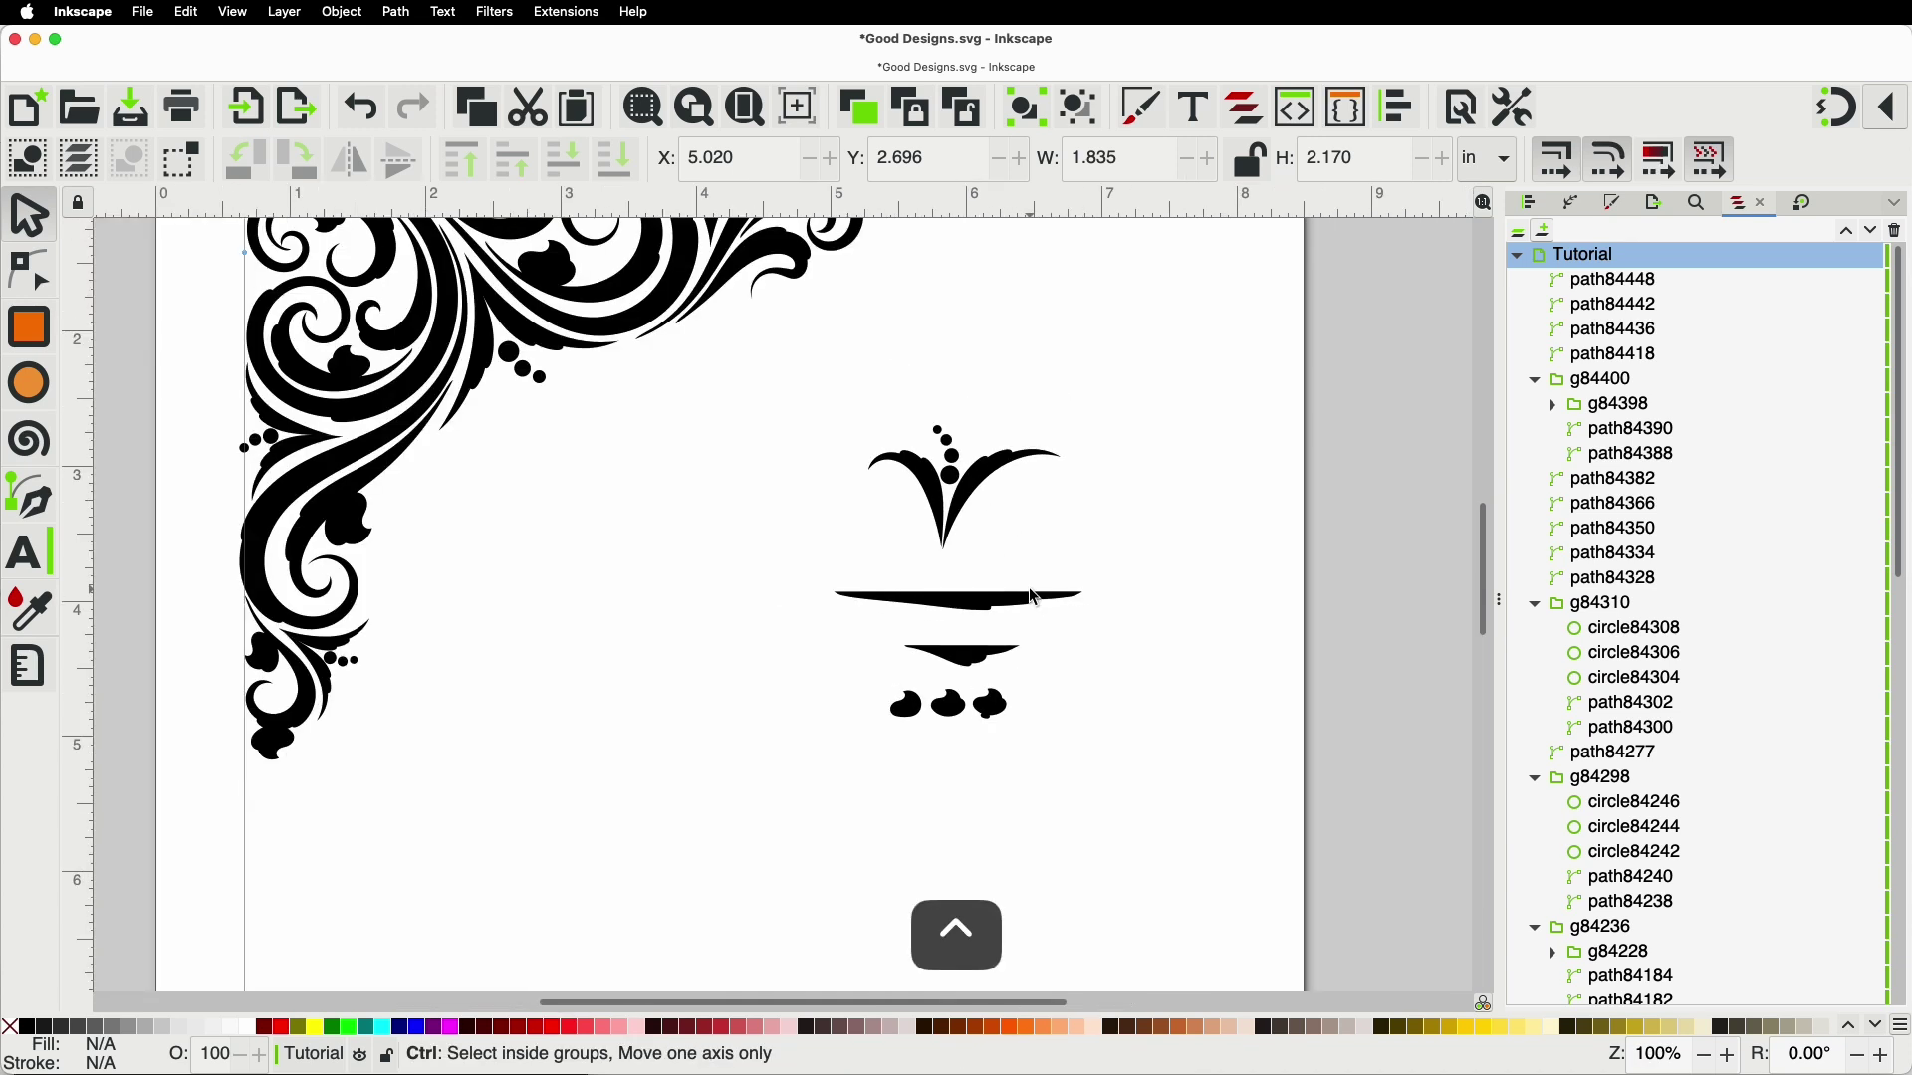
{"action": "scroll", "coordinate": [988, 714], "scroll_direction": "up", "scroll_amount": 2, "text": "ctrl"}
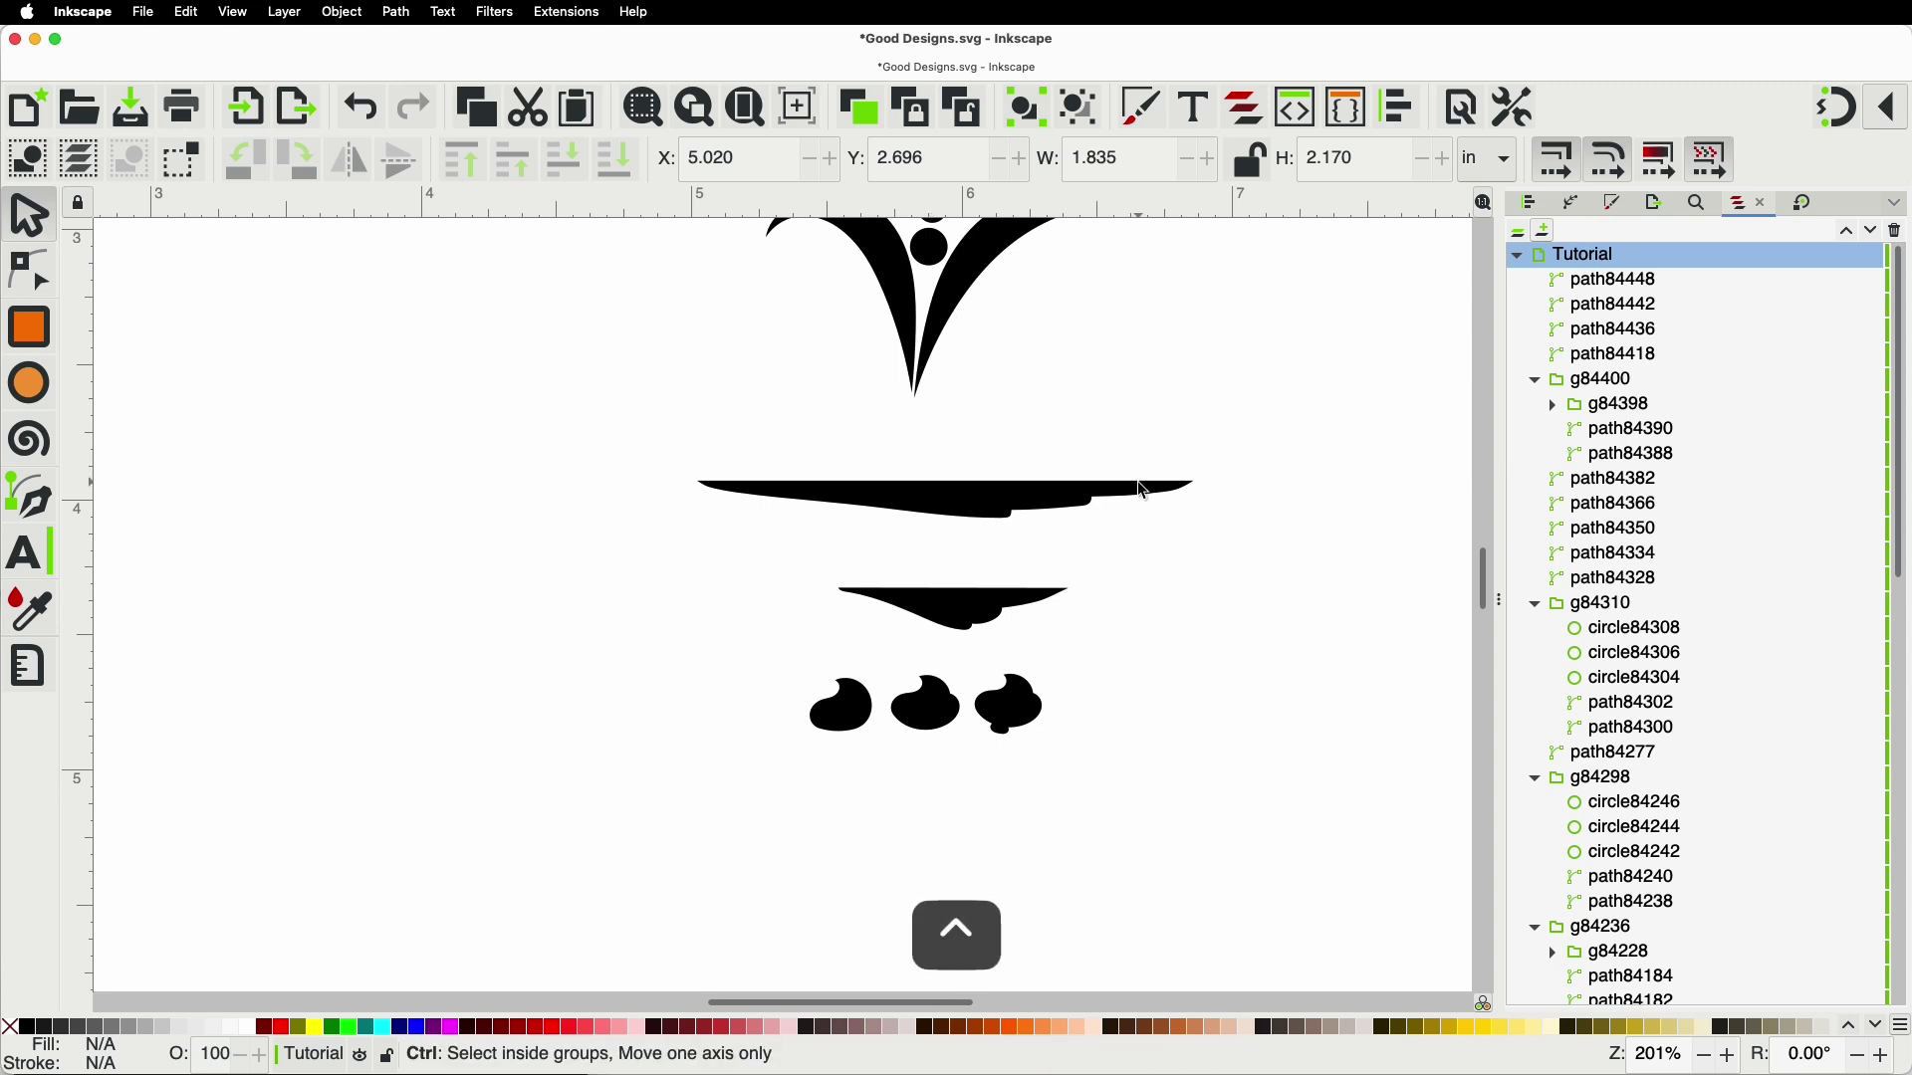
{"action": "scroll", "coordinate": [1137, 559], "scroll_direction": "down", "scroll_amount": 5}
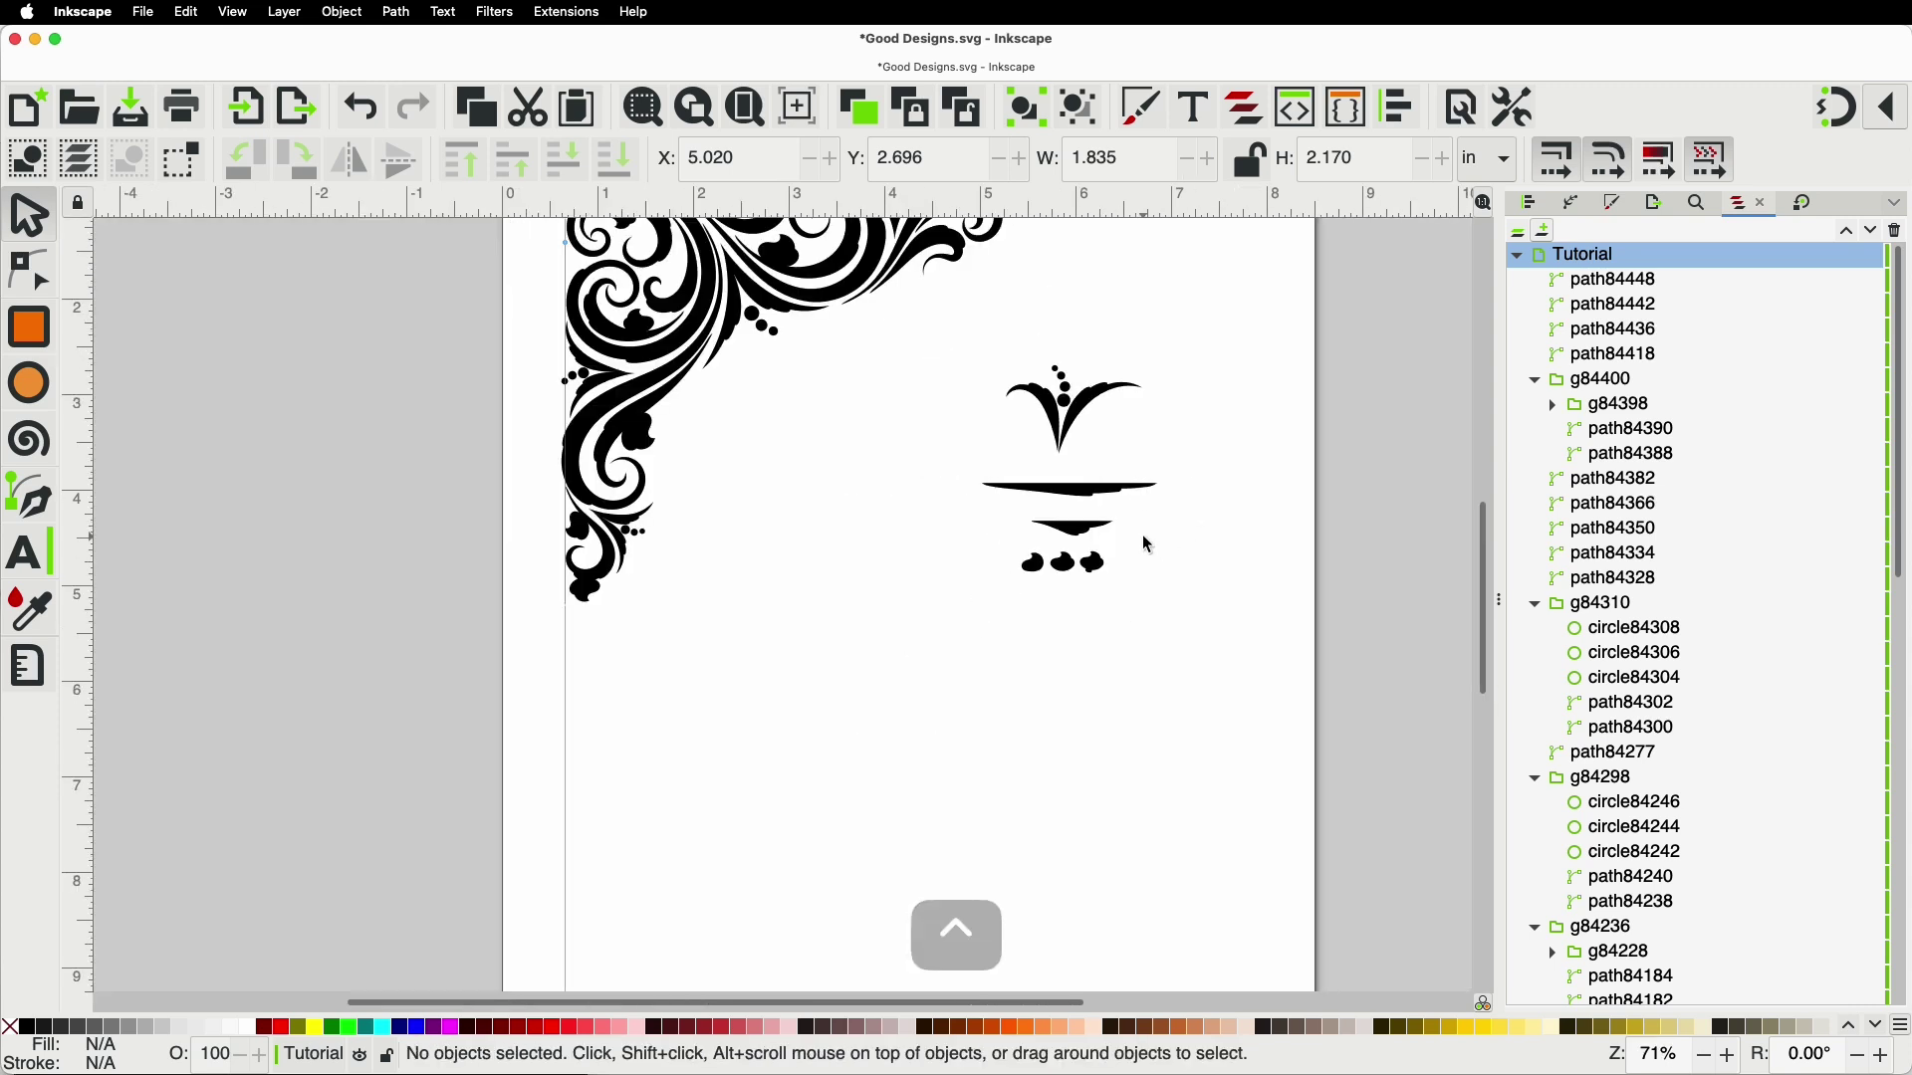
{"action": "scroll", "coordinate": [1143, 535], "scroll_direction": "up", "scroll_amount": 3}
{"action": "scroll", "coordinate": [1011, 359], "scroll_direction": "down", "scroll_amount": 3}
{"action": "scroll", "coordinate": [943, 458], "scroll_direction": "down", "scroll_amount": 2}
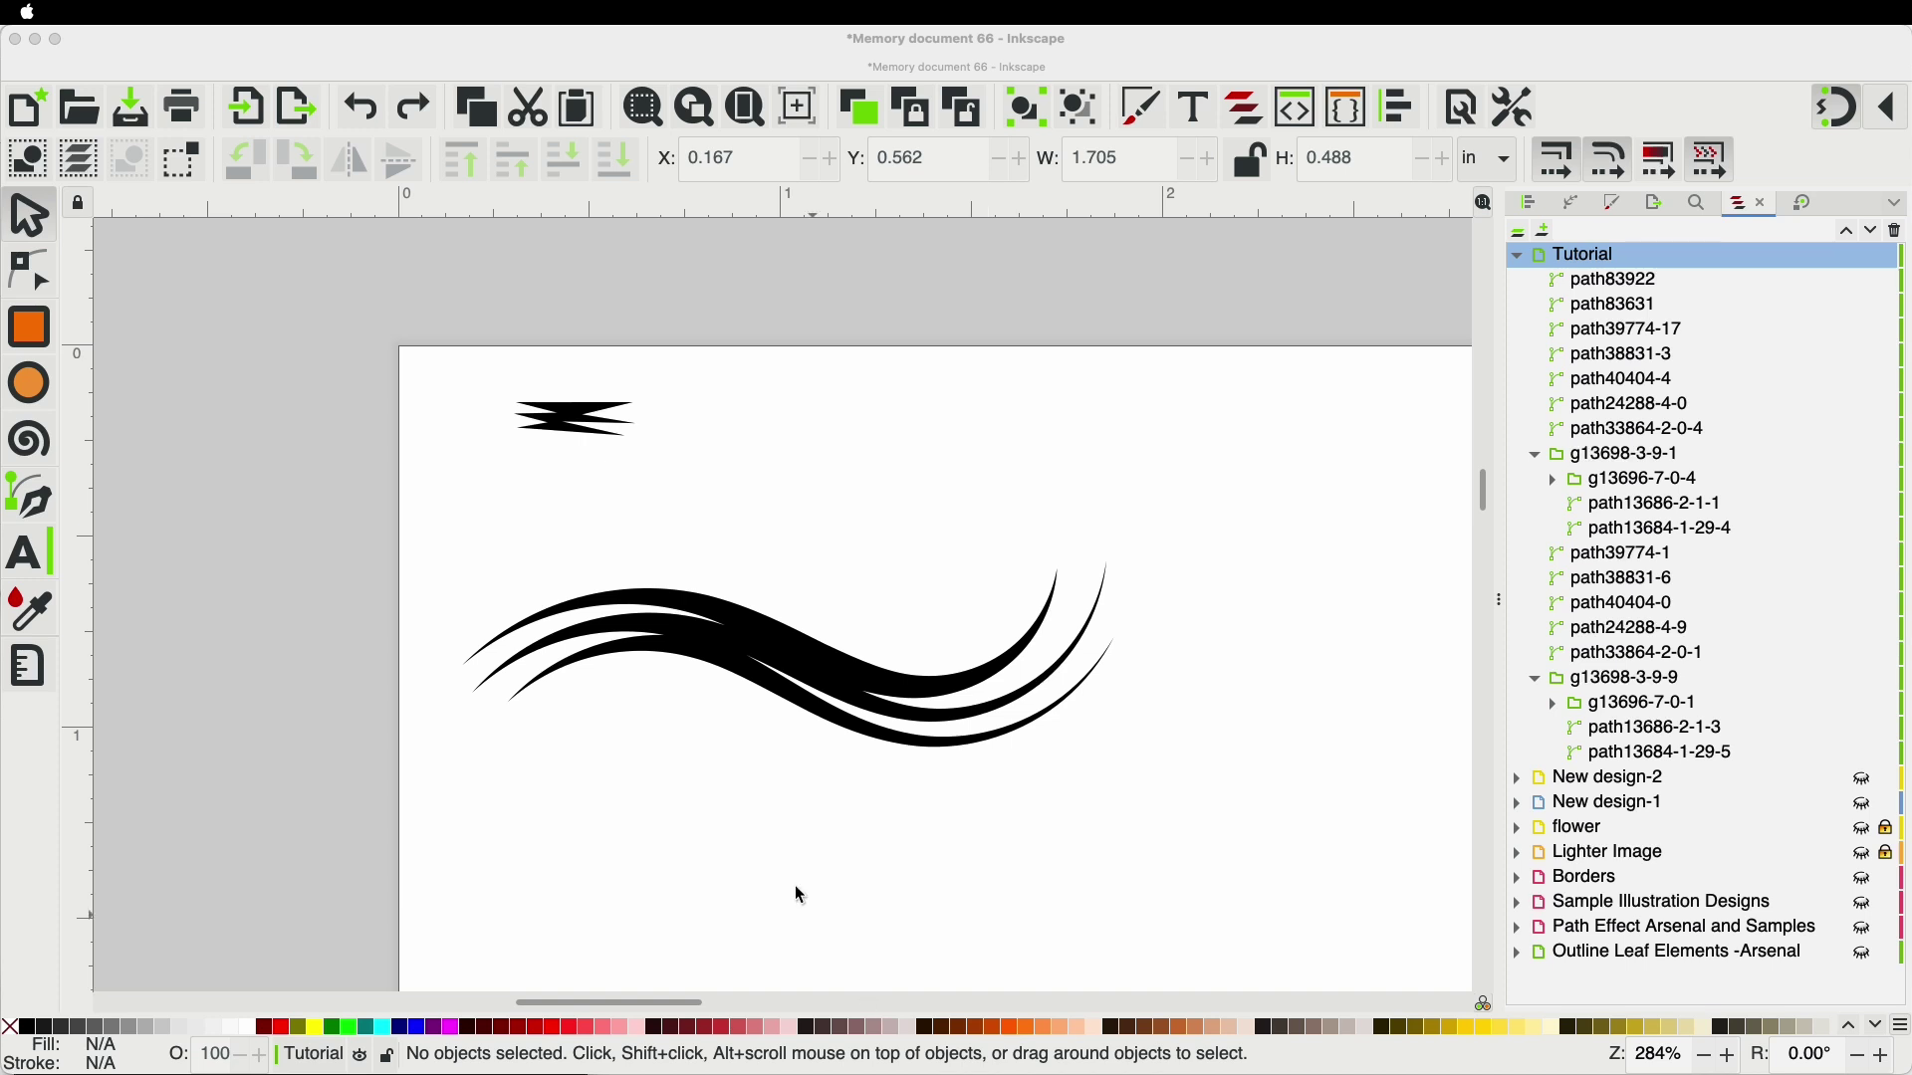
Step: Delete the zigzag shape and the wavy patterned path together
{"action": "left_click", "coordinate": [30, 214]}
{"action": "left_click_drag", "start_coordinate": [342, 351], "coordinate": [1260, 844]}
{"action": "key", "text": "BackSpace"}
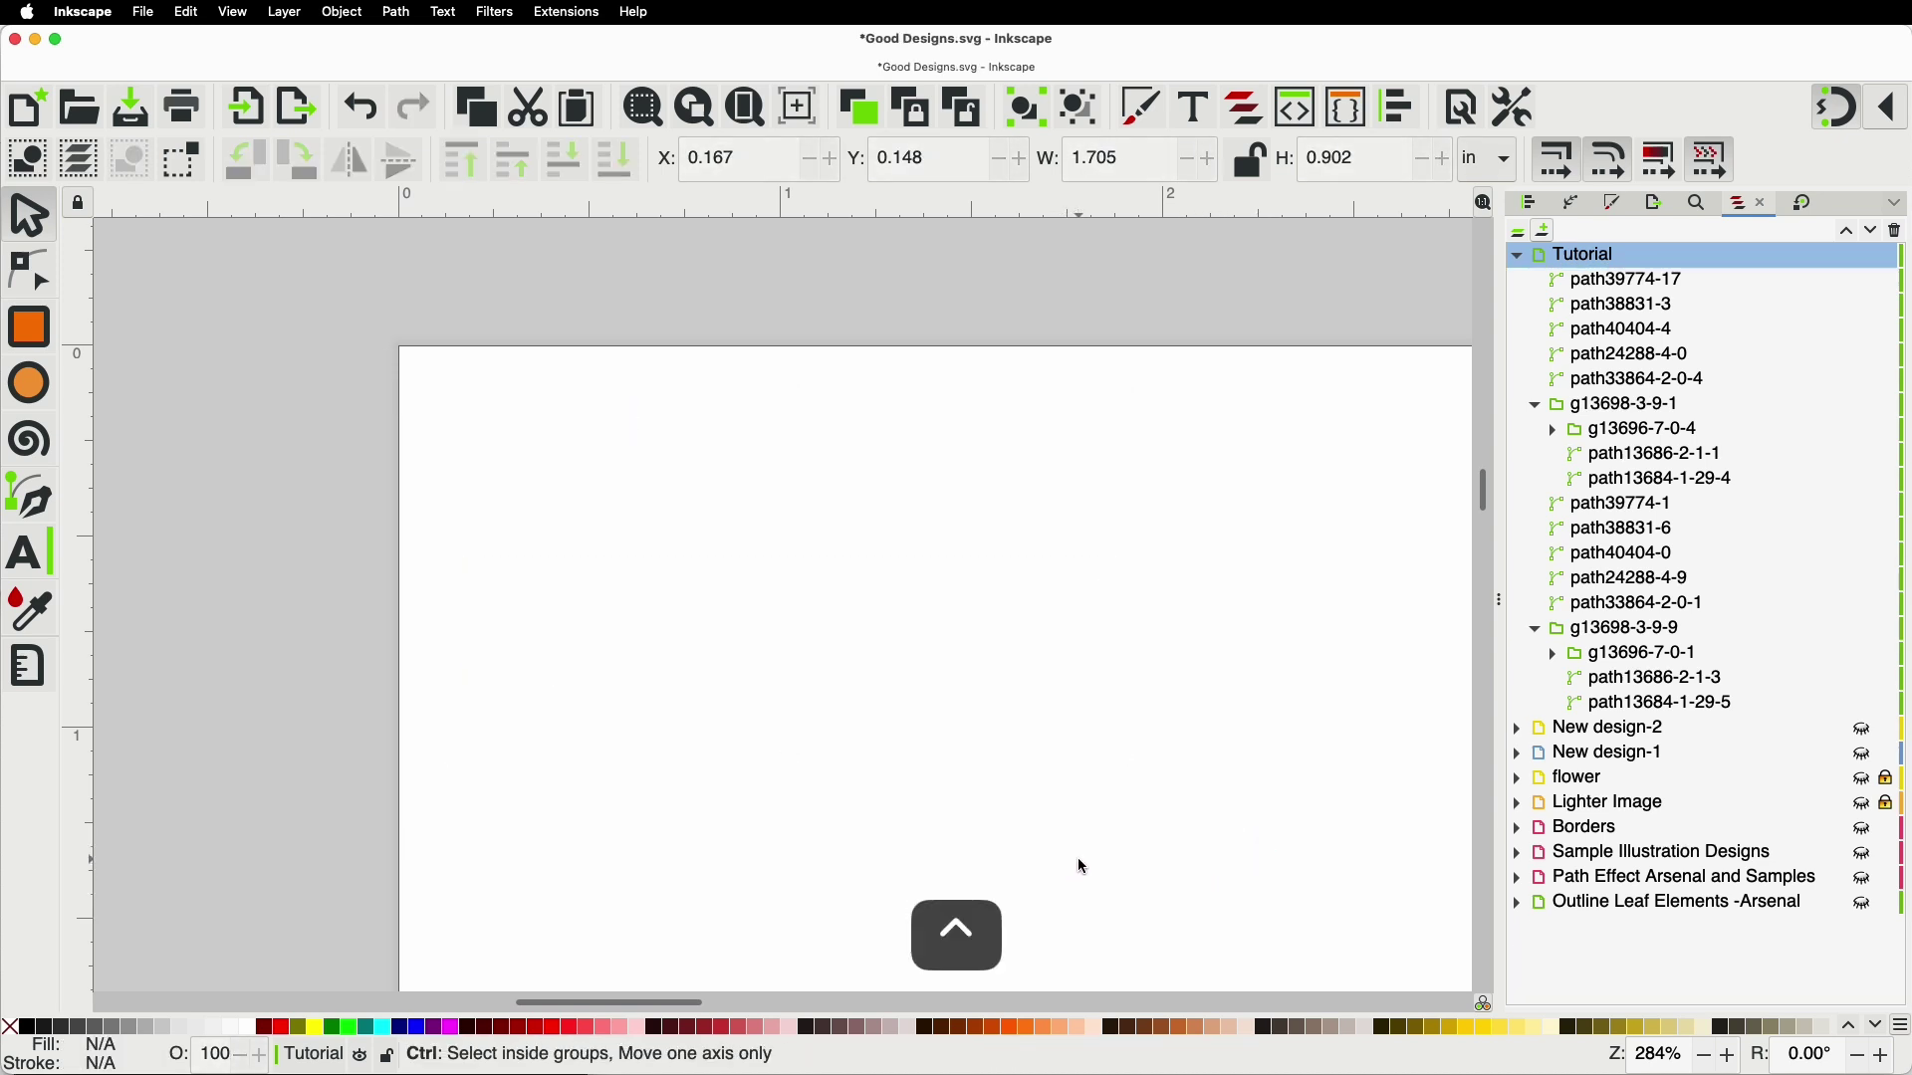
Step: Examine the contours of the long and short shading shapes below the leaf ornament
{"action": "scroll", "coordinate": [972, 661], "scroll_direction": "down", "scroll_amount": 5}
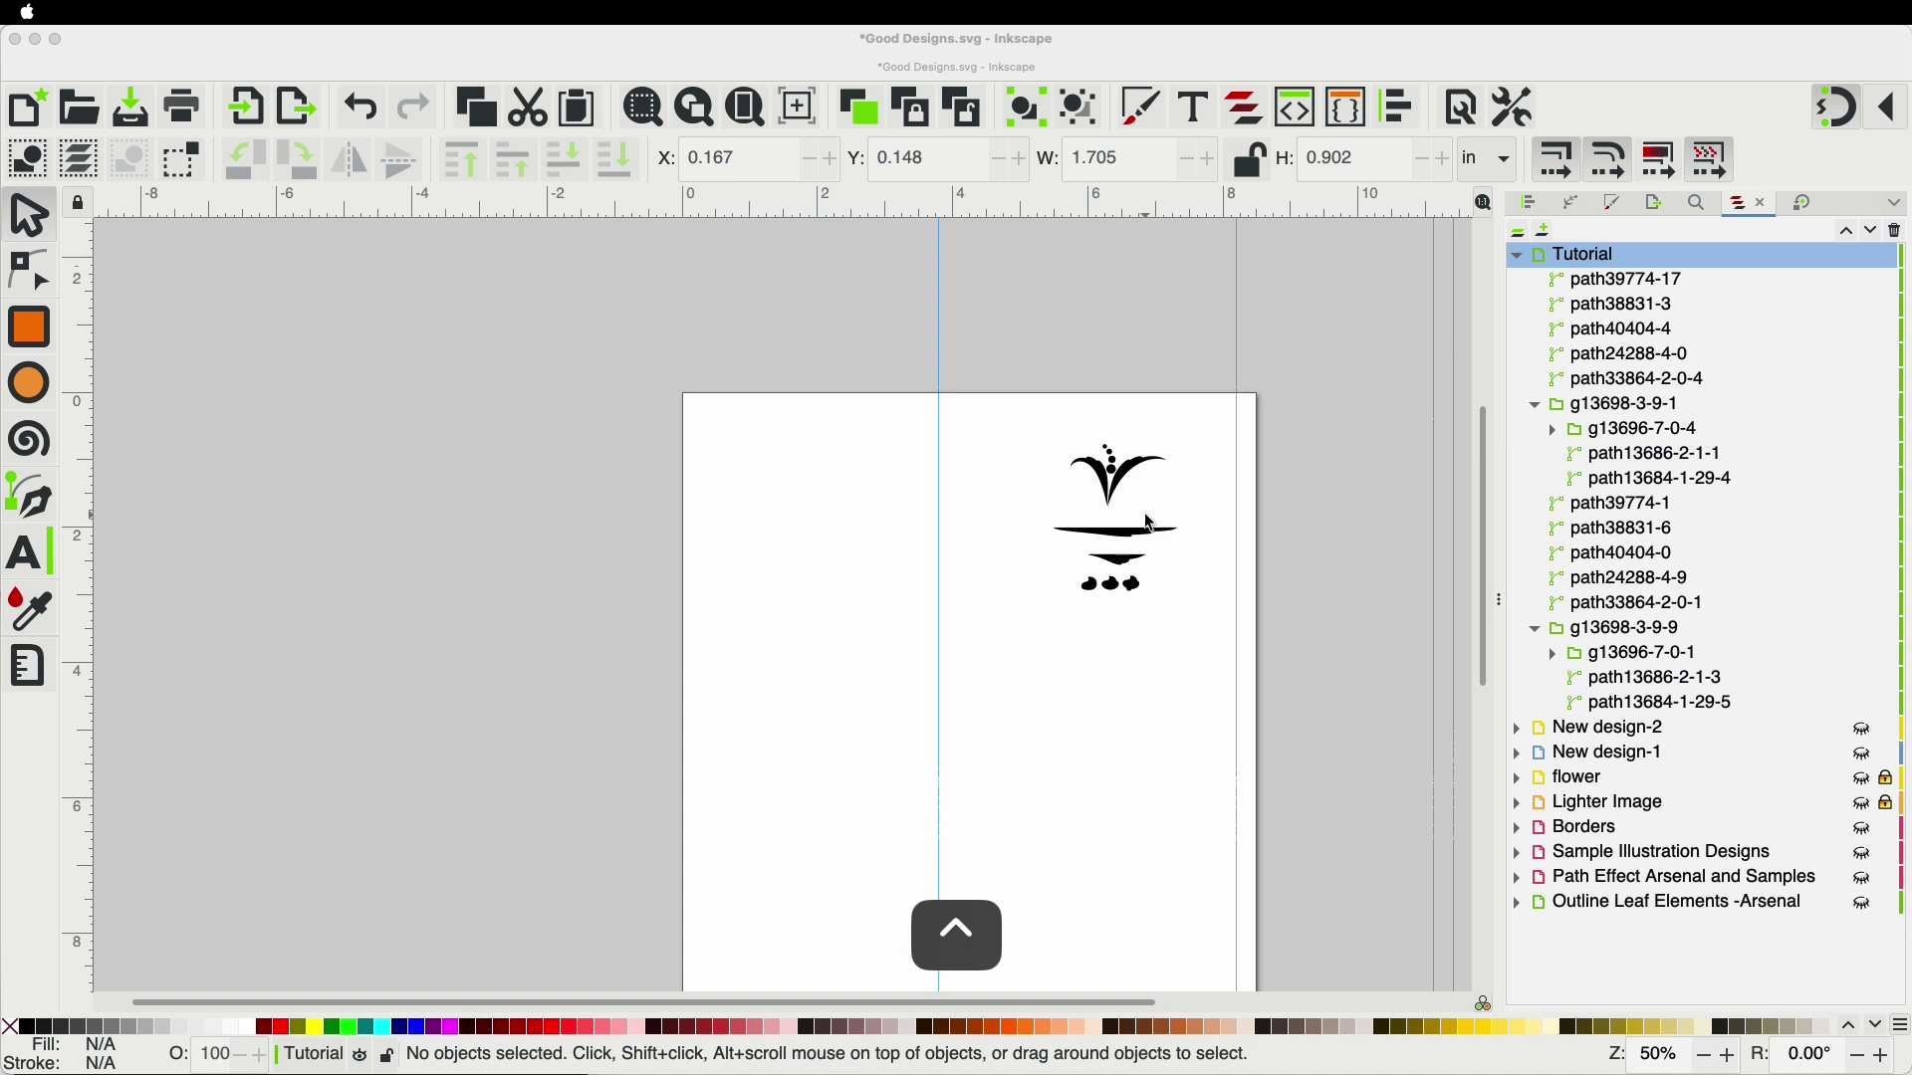
{"action": "scroll", "coordinate": [1145, 512], "scroll_direction": "up", "scroll_amount": 4}
{"action": "scroll", "coordinate": [1145, 511], "scroll_direction": "down", "scroll_amount": 2}
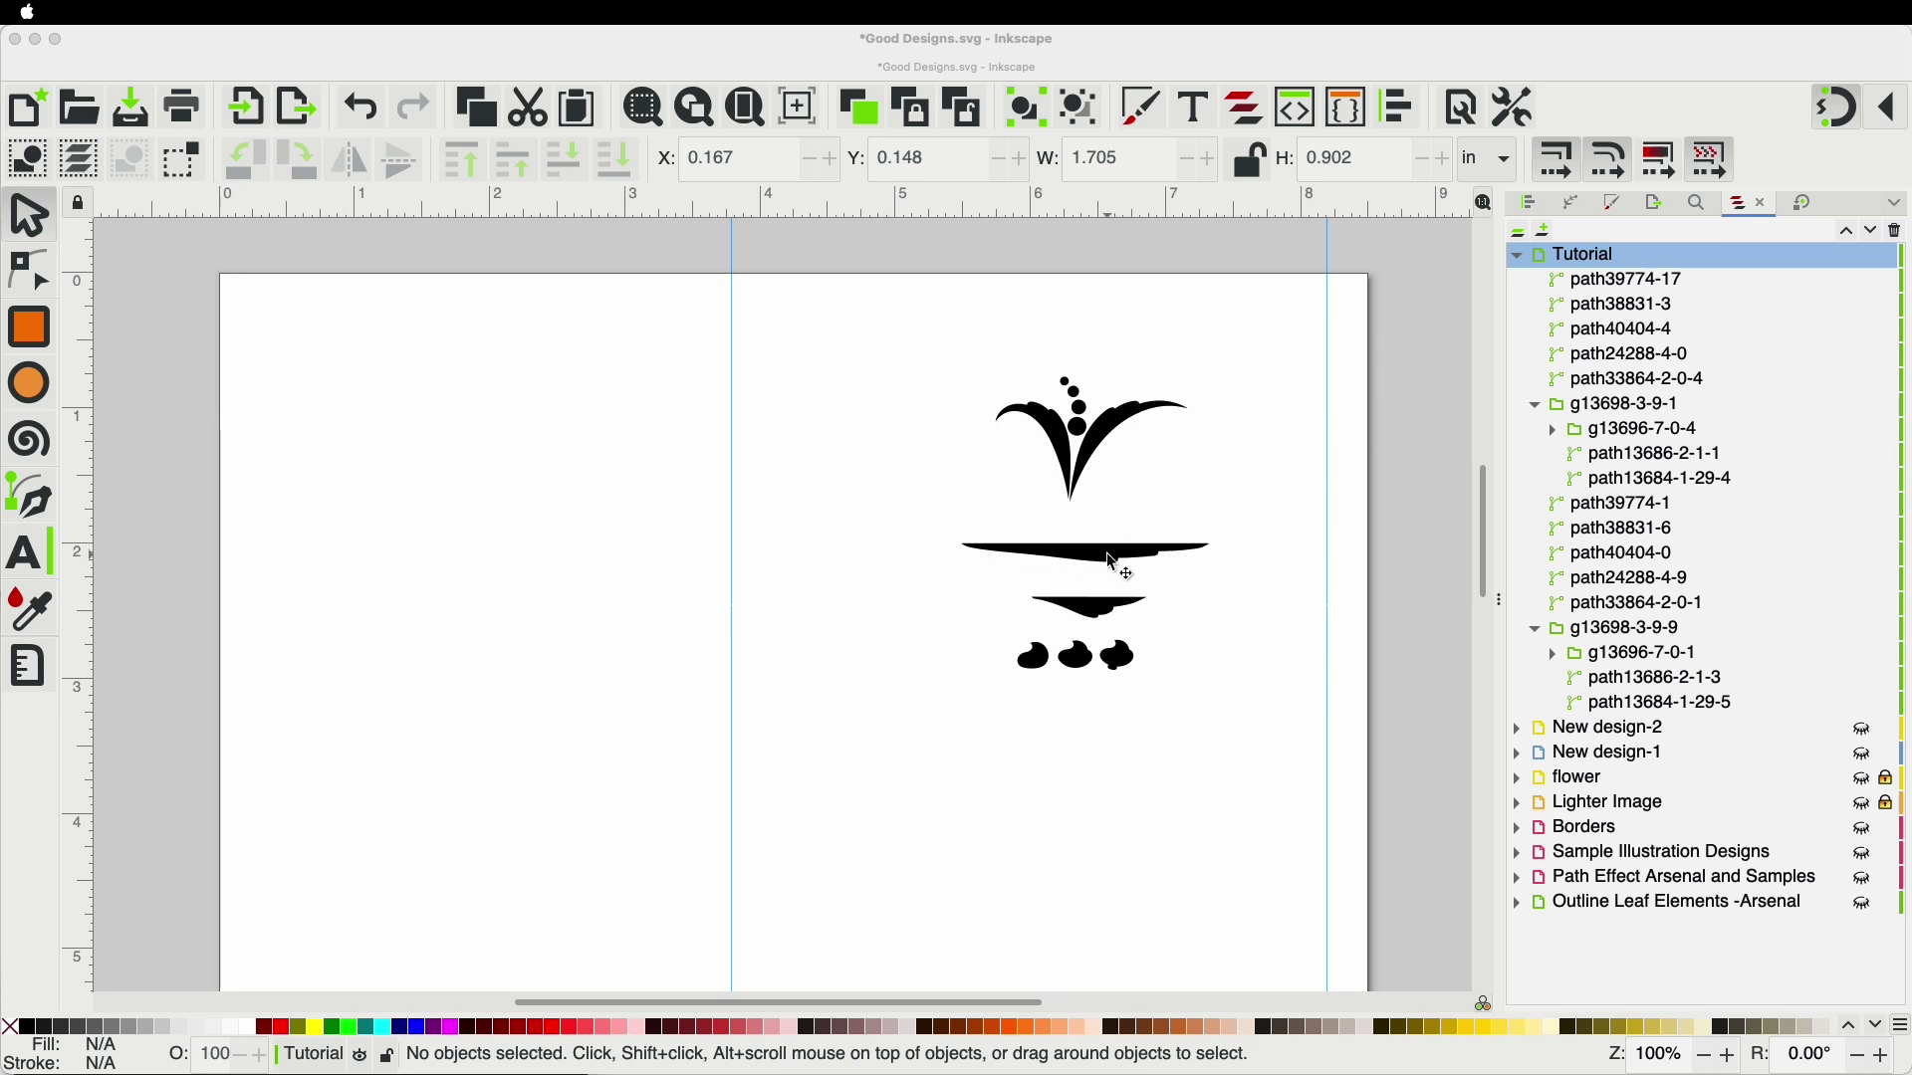
{"action": "scroll", "coordinate": [1145, 559], "scroll_direction": "up", "scroll_amount": 4}
{"action": "key", "text": "space"}
{"action": "left_click_drag", "start_coordinate": [1284, 649], "coordinate": [908, 630]}
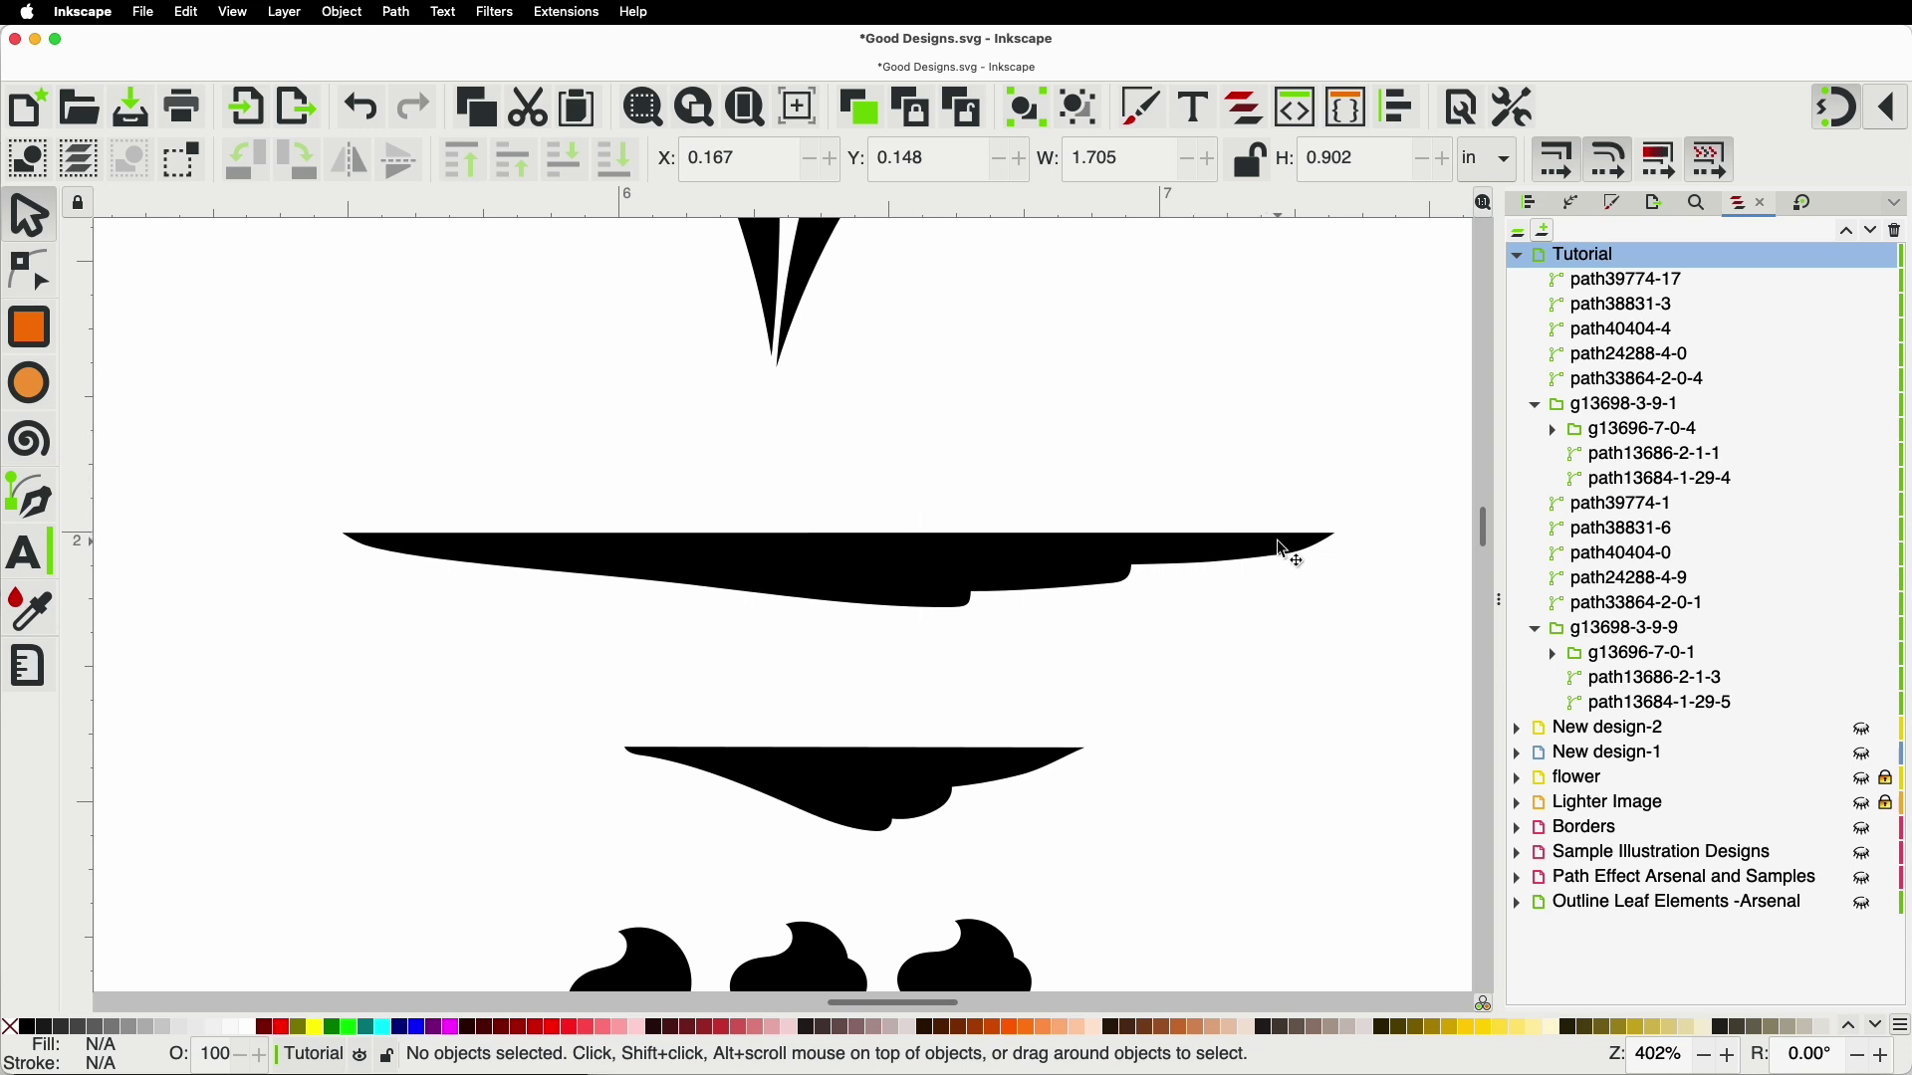
{"action": "scroll", "coordinate": [1285, 548], "scroll_direction": "down", "scroll_amount": 3}
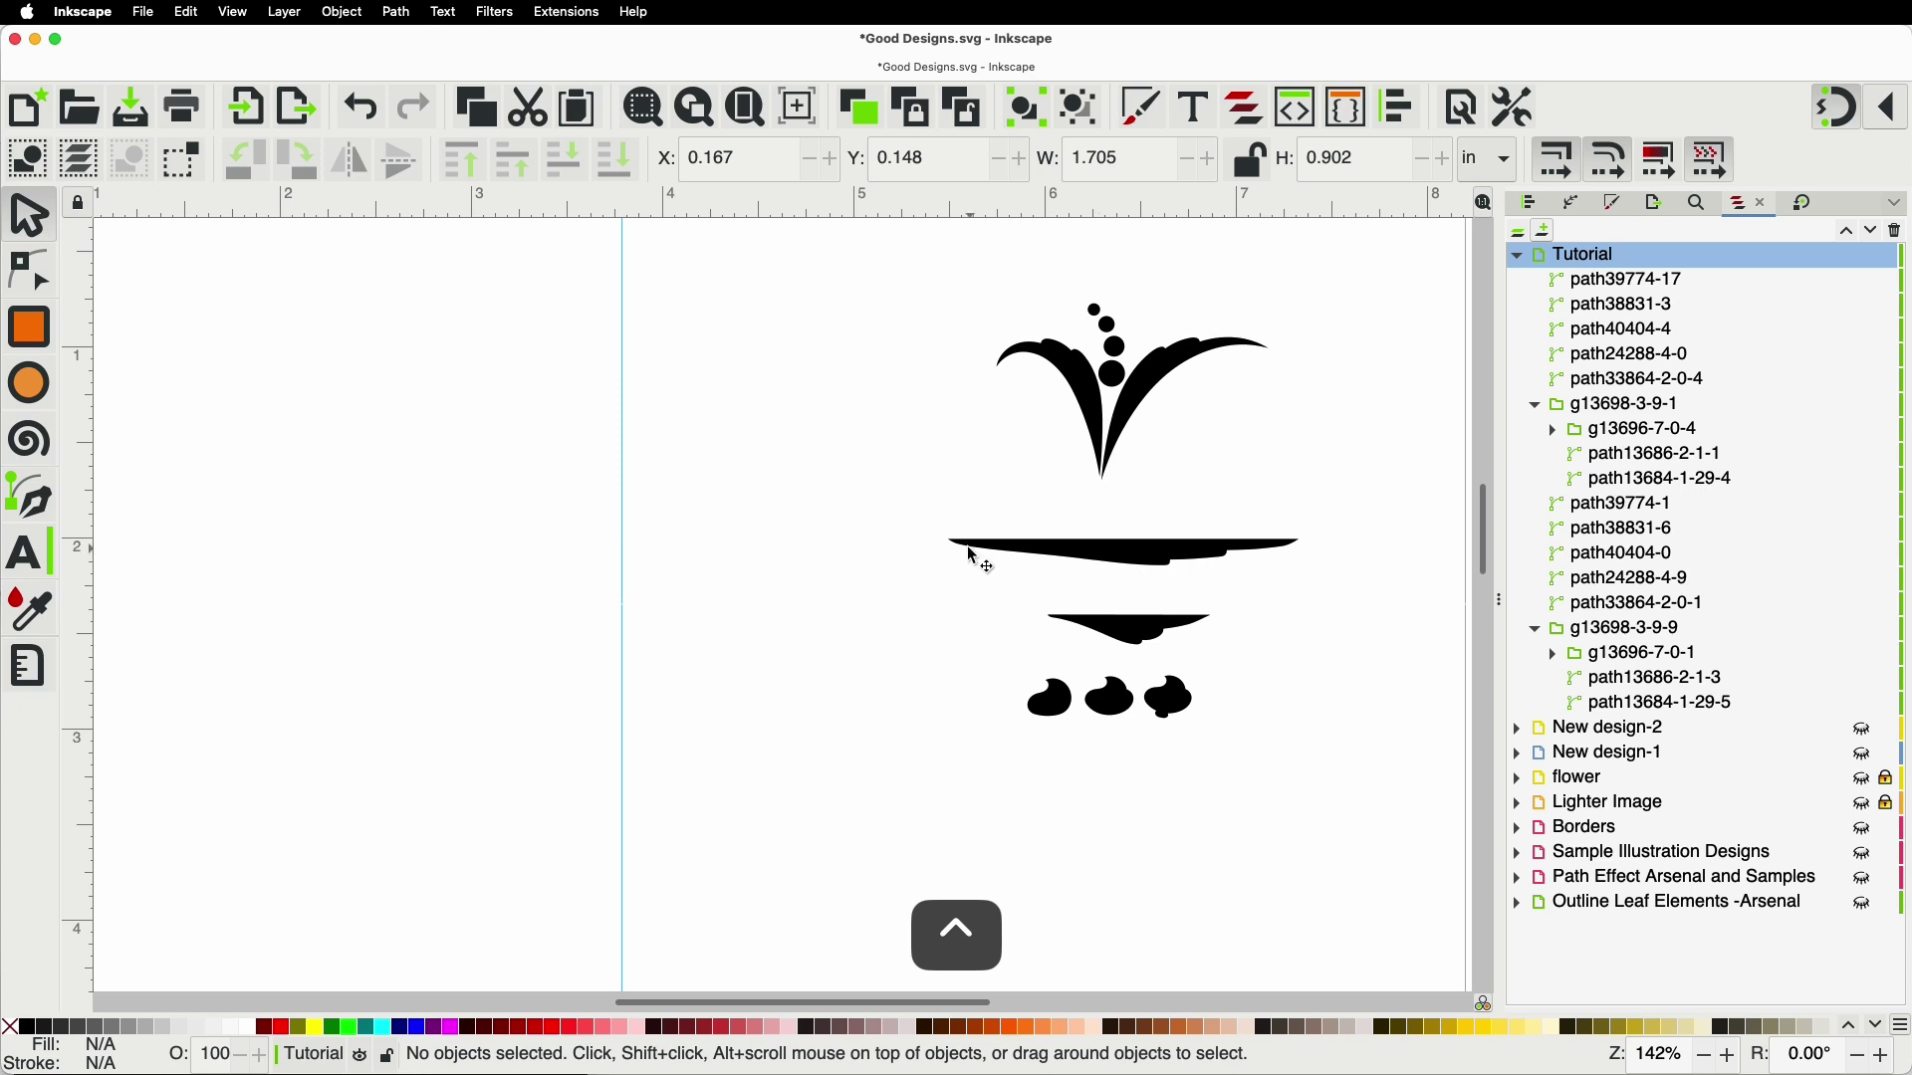
{"action": "scroll", "coordinate": [1190, 566], "scroll_direction": "up", "scroll_amount": 3}
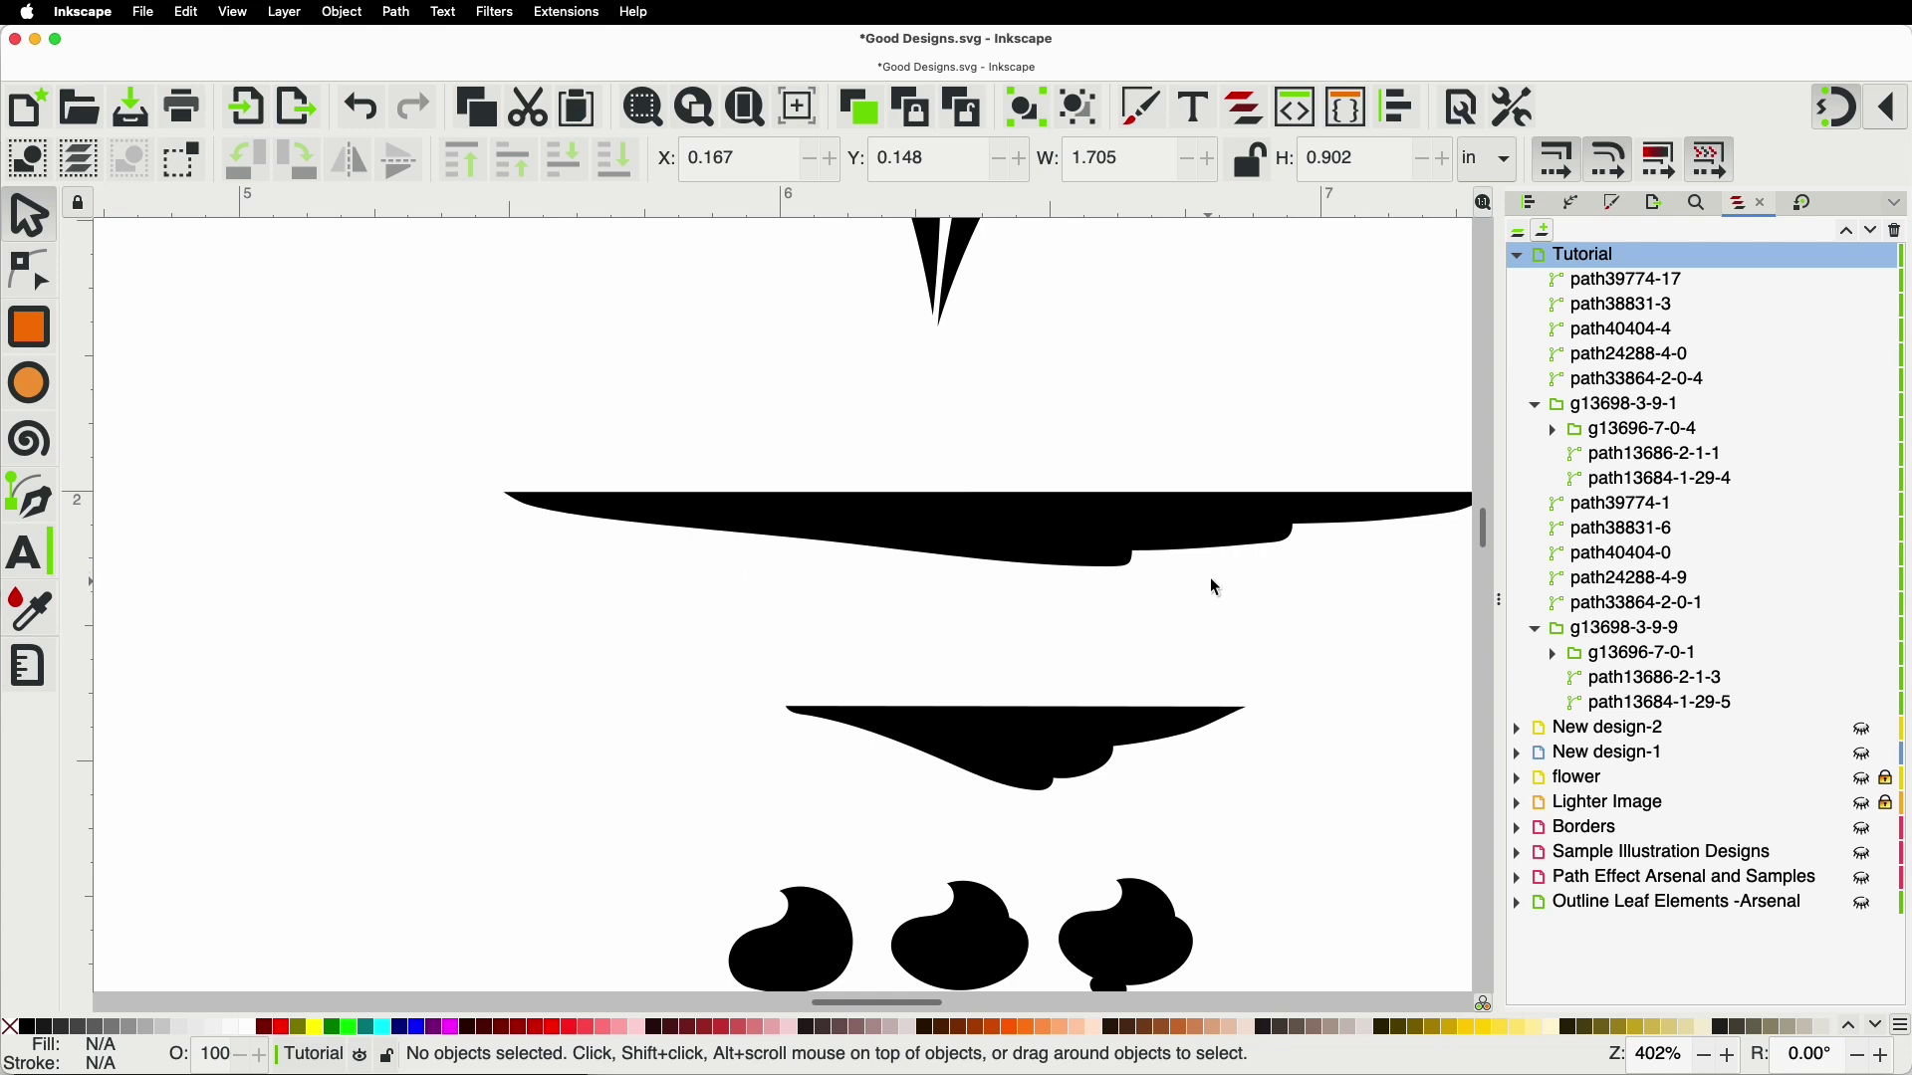
{"action": "scroll", "coordinate": [1215, 565], "scroll_direction": "down", "scroll_amount": 3}
{"action": "scroll", "coordinate": [1215, 568], "scroll_direction": "down", "scroll_amount": 2}
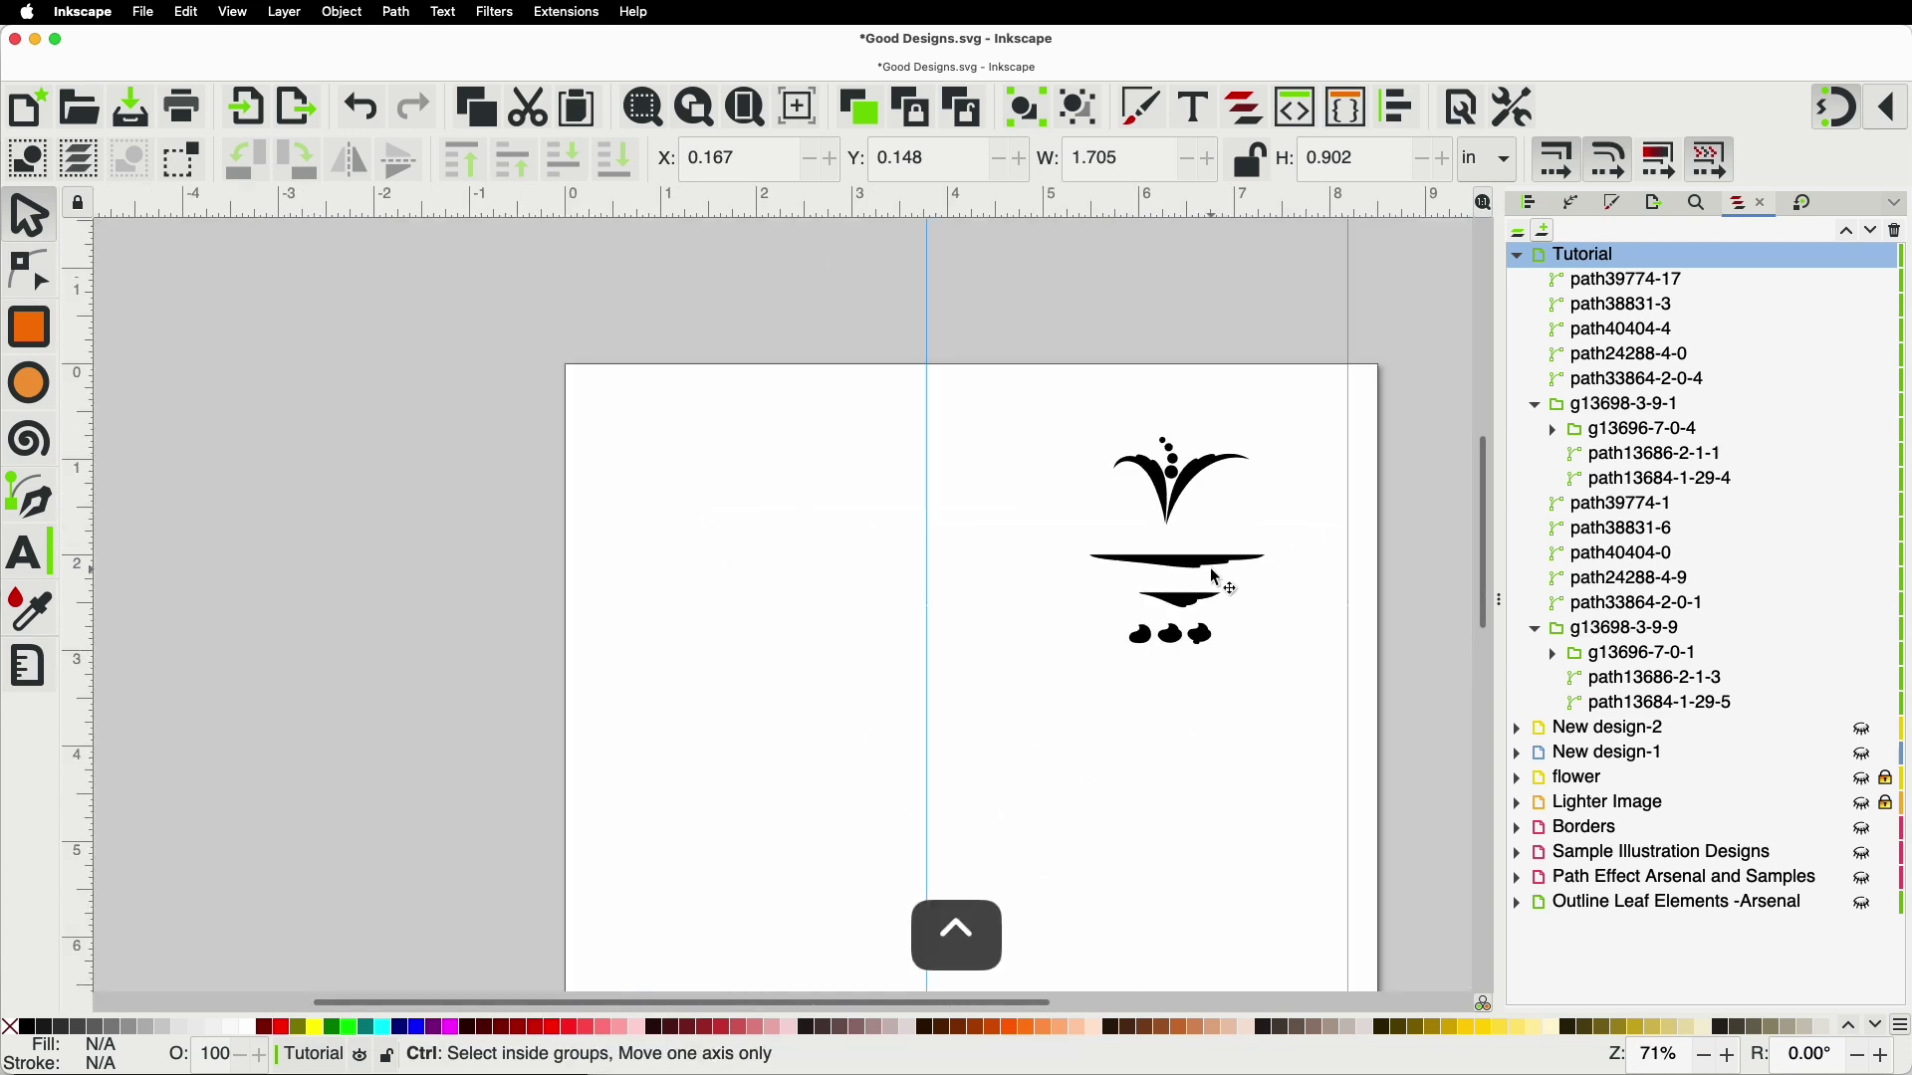
Step: Place a vertical guide about 0.65 in from the page's left edge and a horizontal guide about 0.67 in below its top edge
{"action": "left_click_drag", "start_coordinate": [87, 503], "coordinate": [628, 497]}
{"action": "left_click_drag", "start_coordinate": [751, 215], "coordinate": [762, 428]}
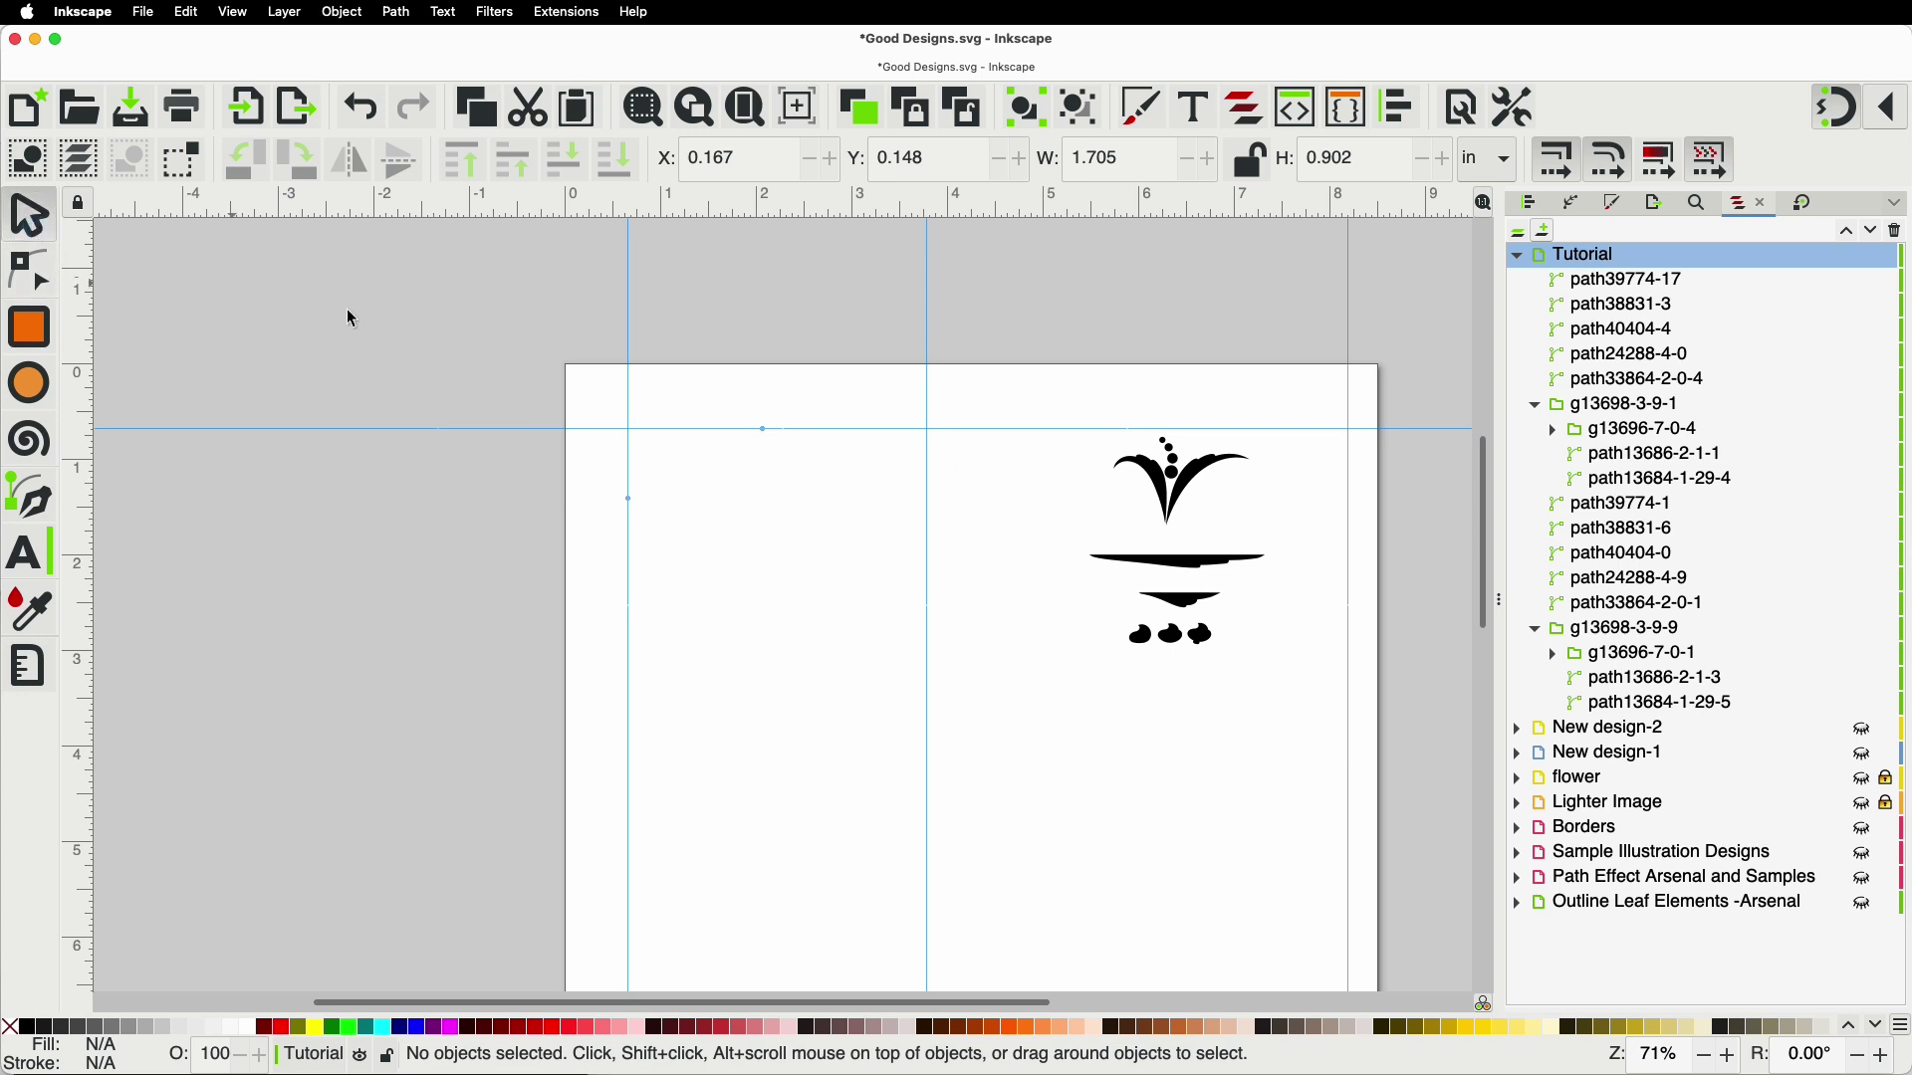
Step: Copy the long shading shape to the clipboard and set the Pen tool to Spiro mode with the From clipboard shape
{"action": "left_click", "coordinate": [1191, 563]}
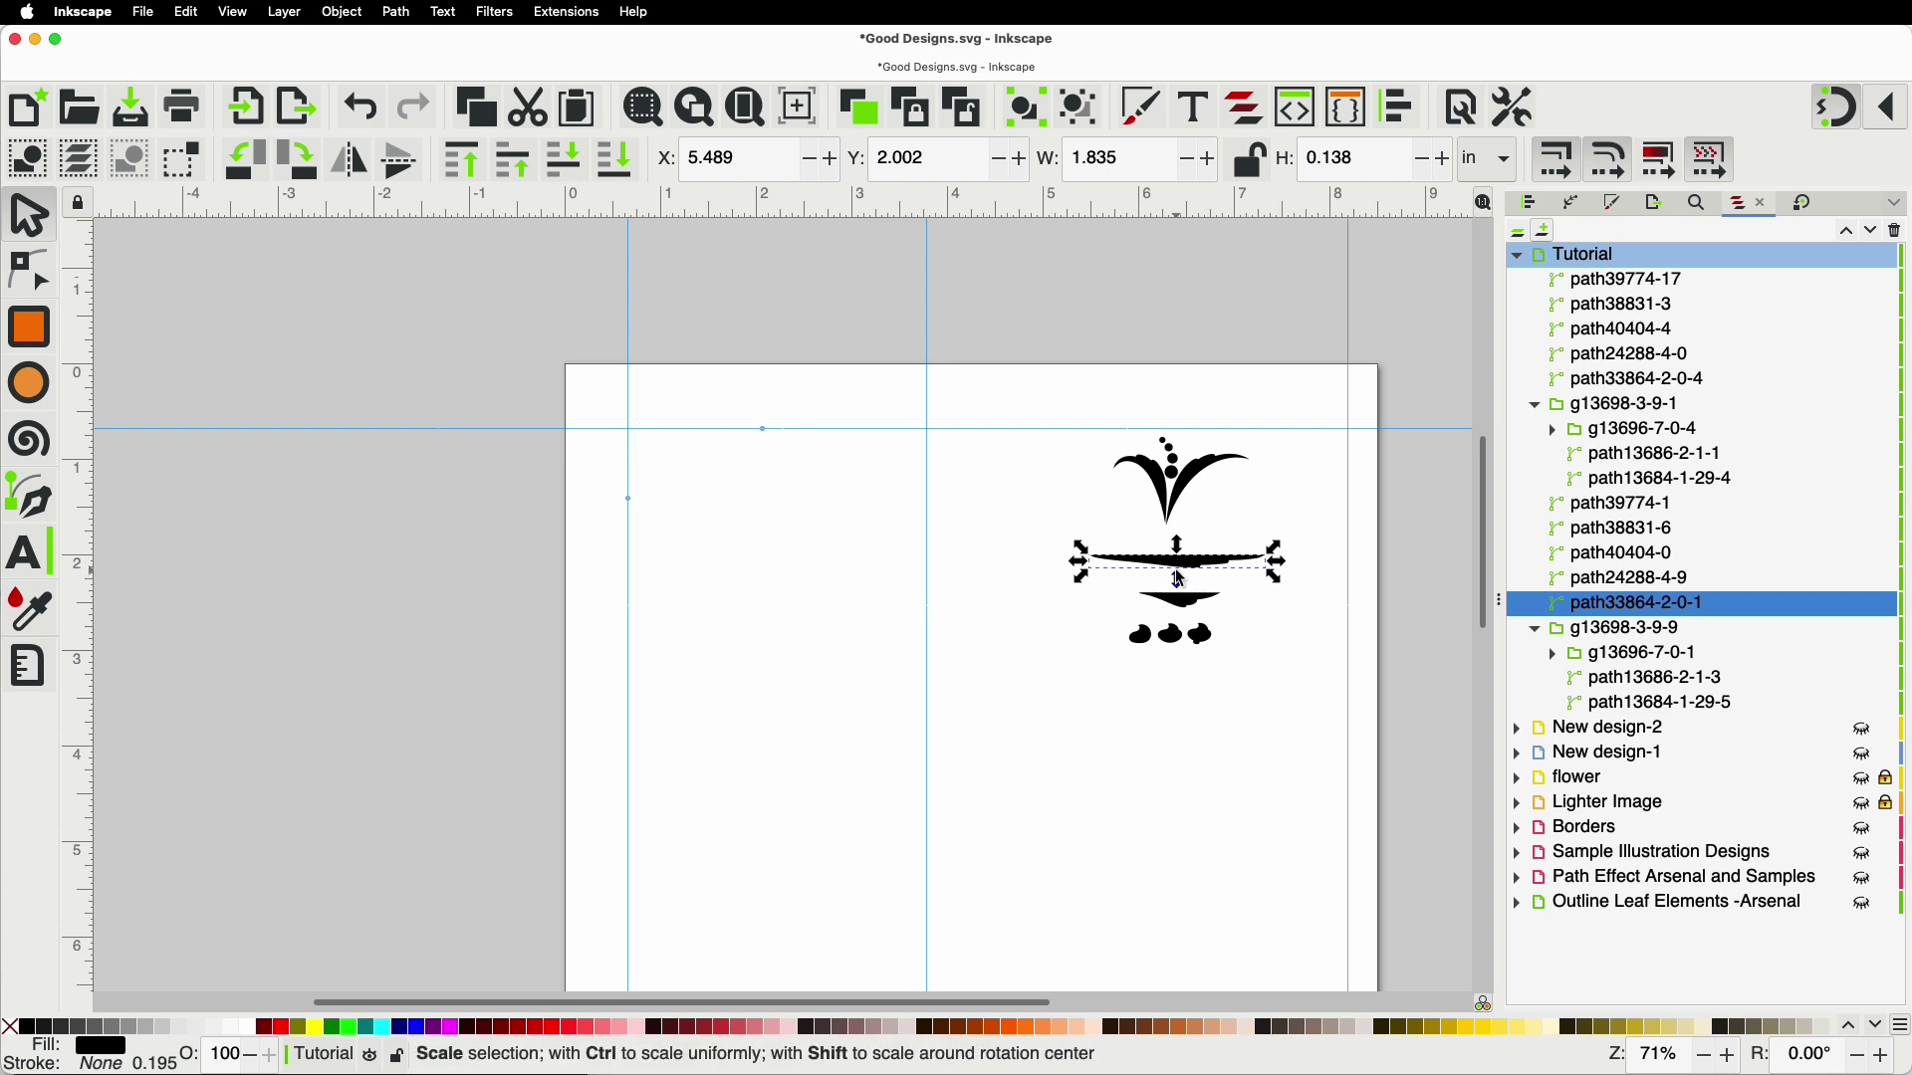
{"action": "key", "text": "super+c"}
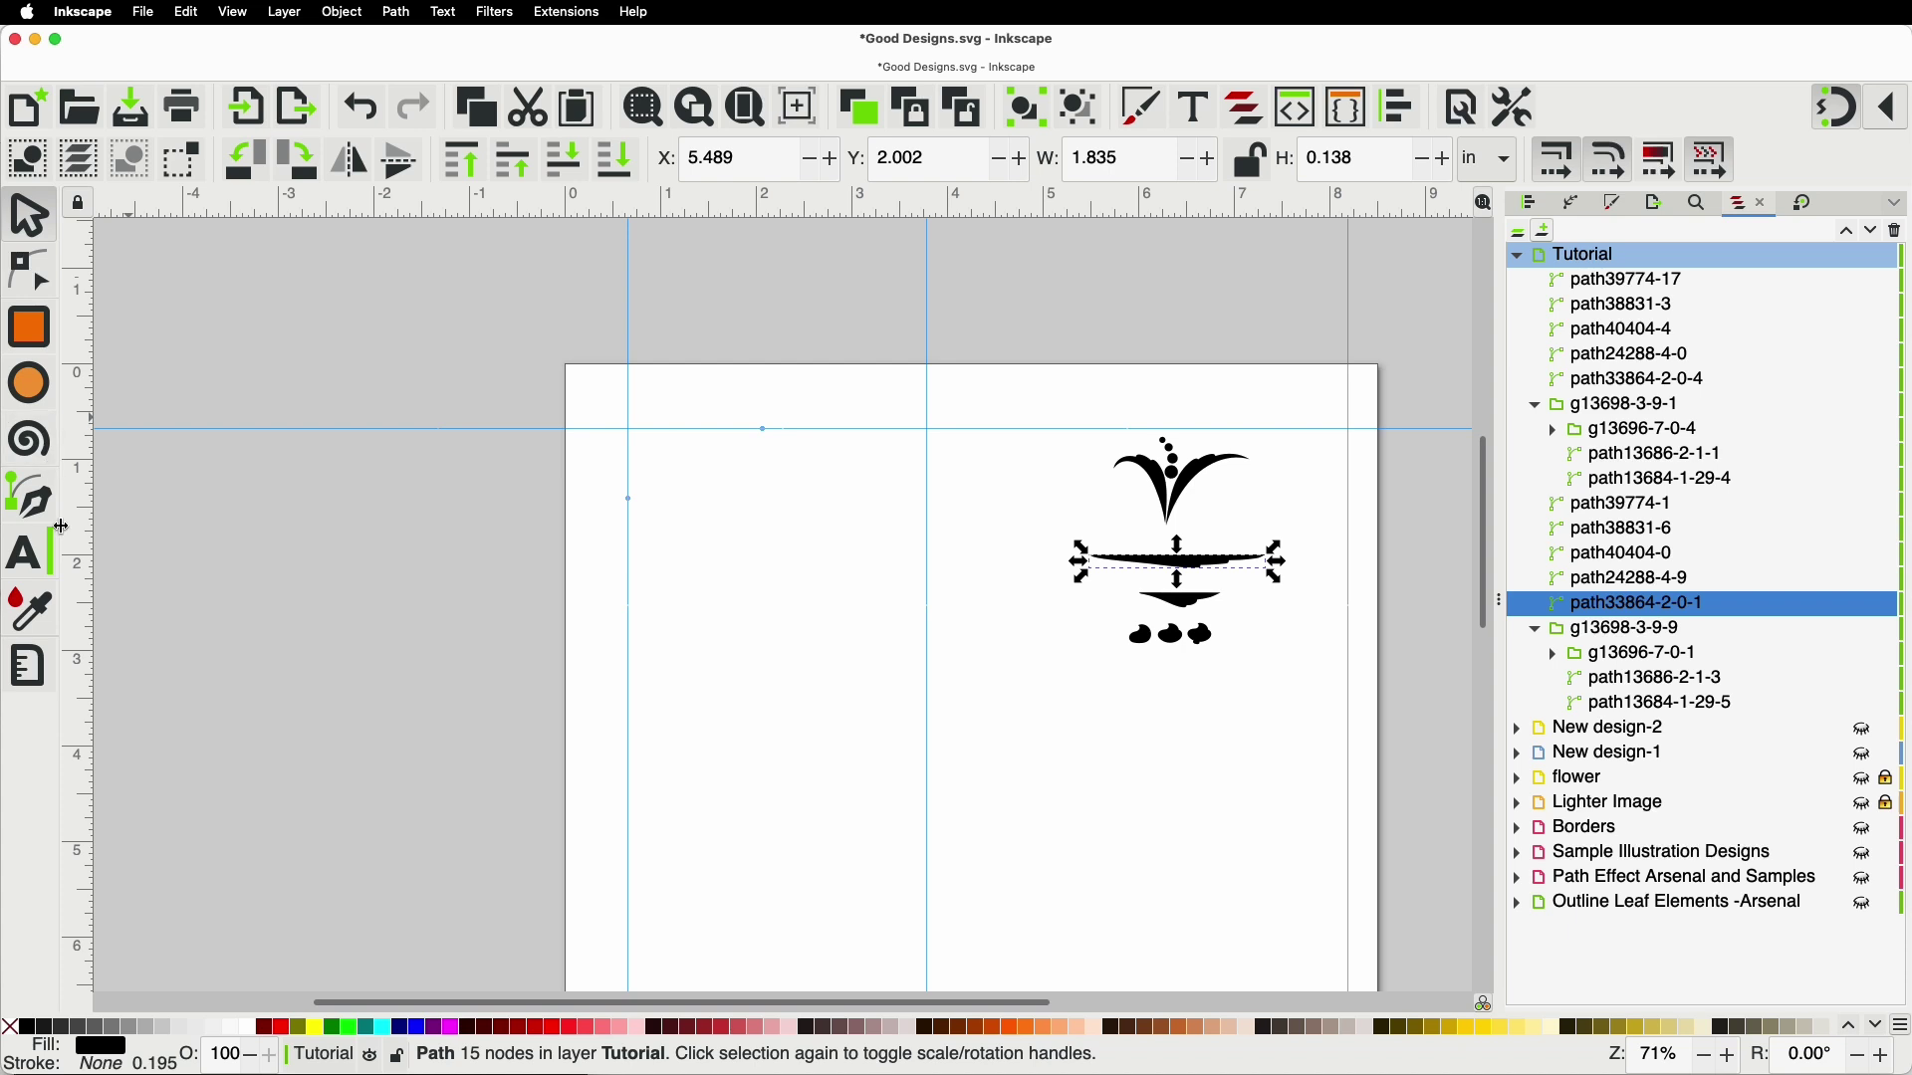
{"action": "left_click", "coordinate": [24, 508]}
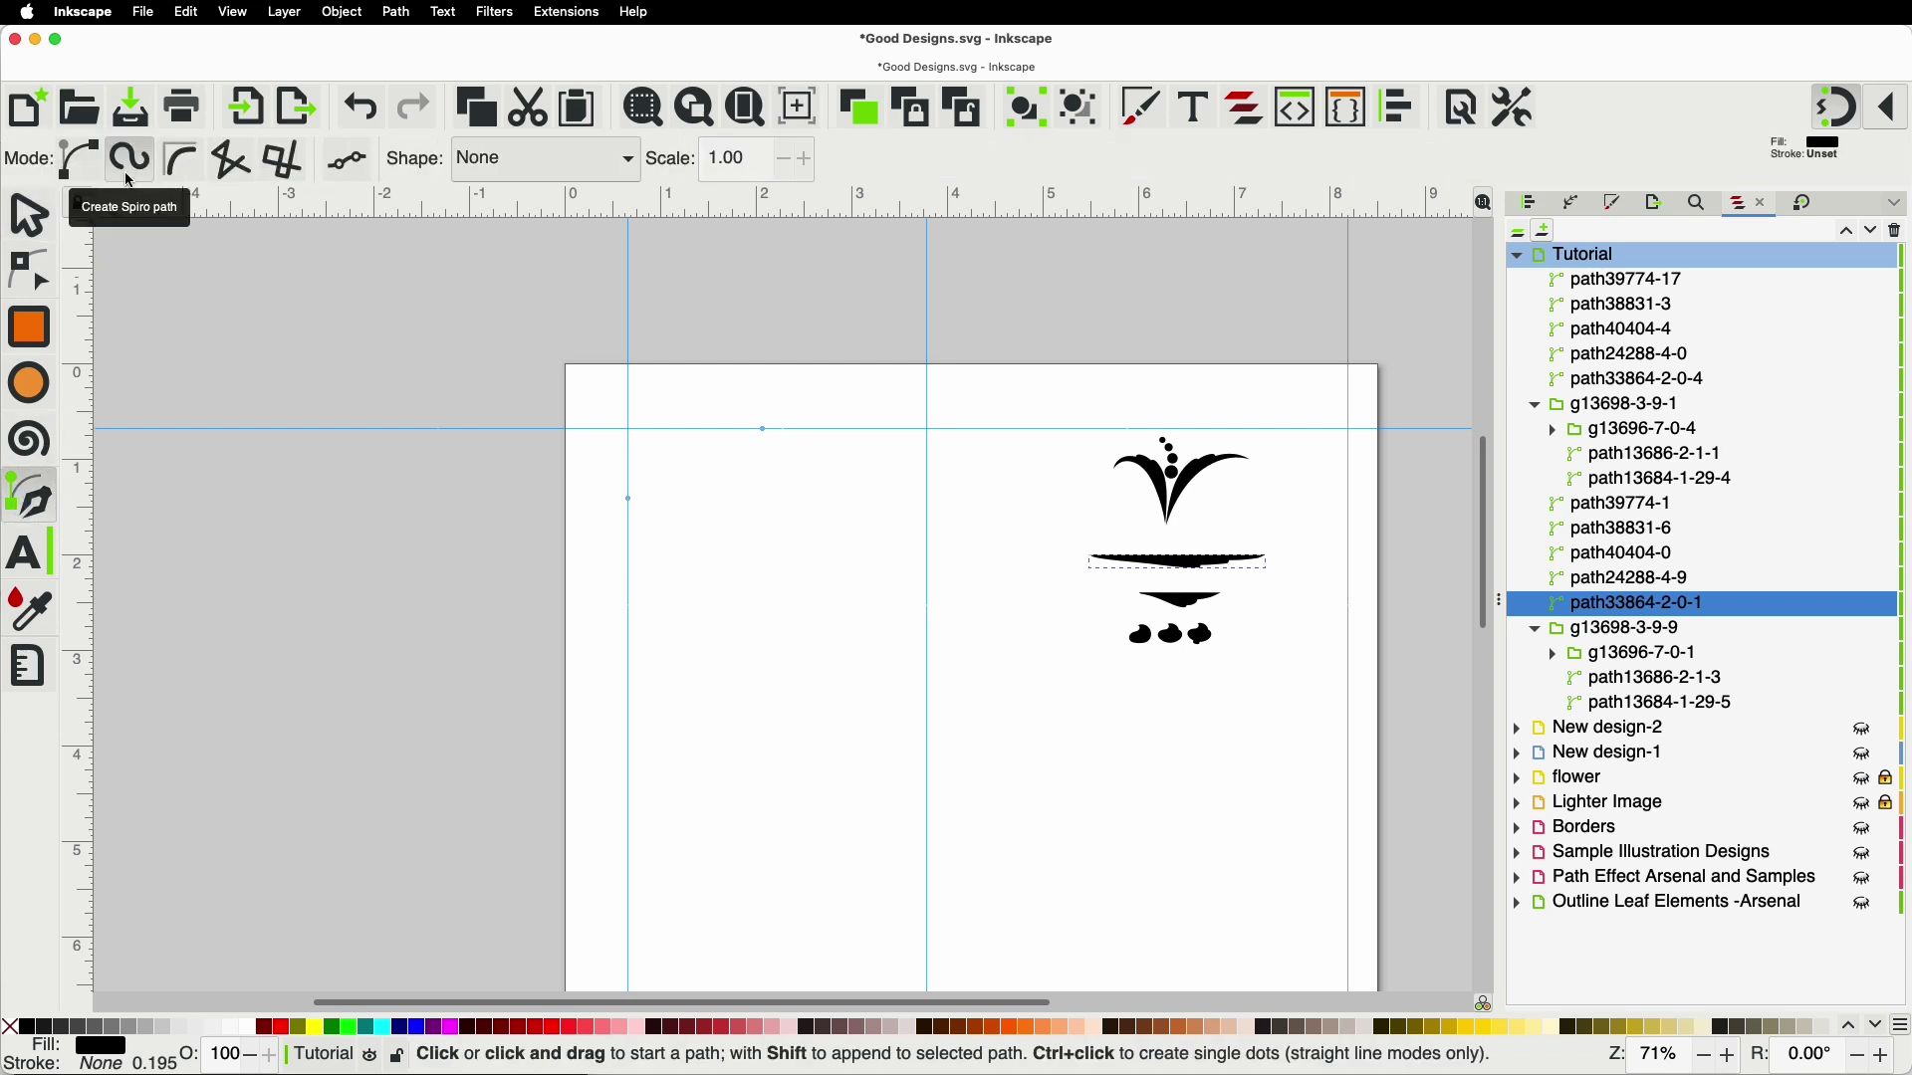
{"action": "left_click", "coordinate": [502, 155]}
{"action": "left_click", "coordinate": [506, 160]}
{"action": "left_click", "coordinate": [508, 165]}
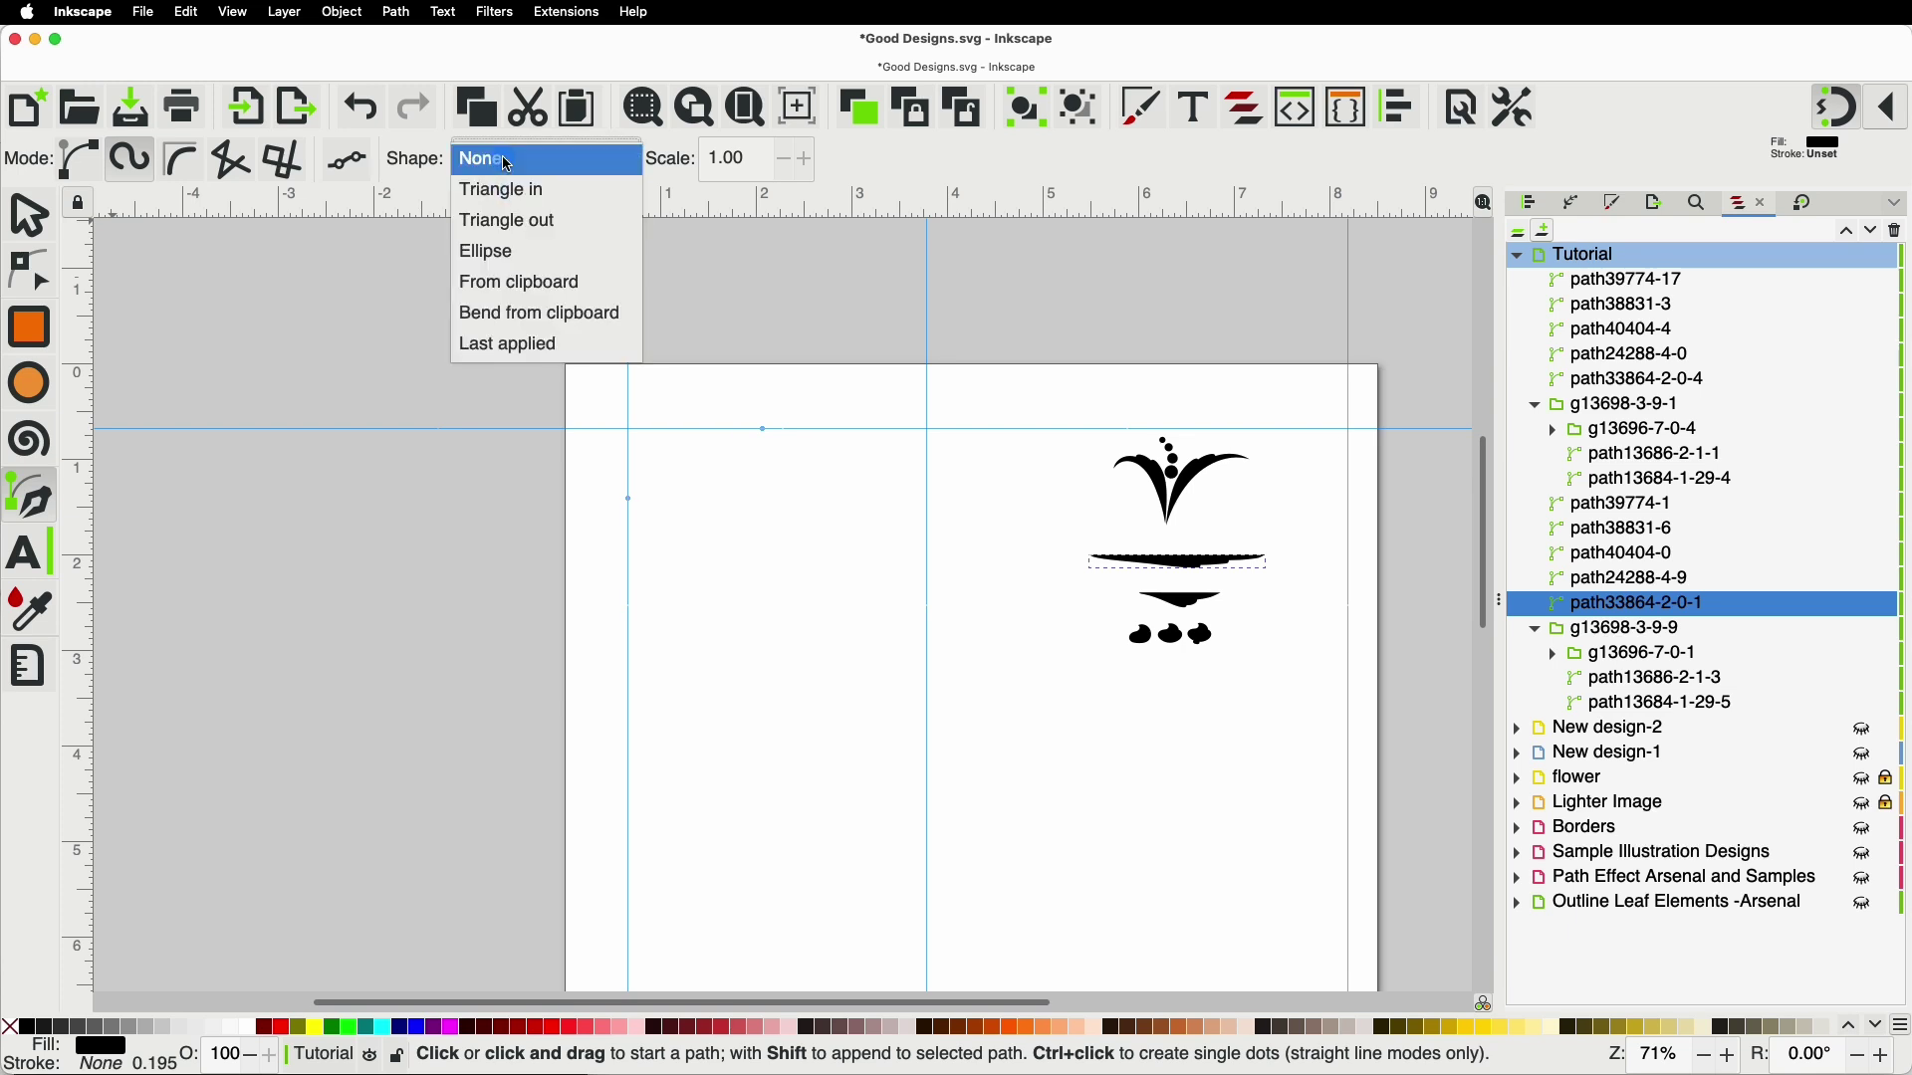
{"action": "left_click", "coordinate": [554, 291]}
Step: Draw a scroll path about 2.5 in wide near the guides, with a small left curl sweeping around into a larger right curl
{"action": "scroll", "coordinate": [727, 528], "scroll_direction": "up", "scroll_amount": 2, "text": "ctrl"}
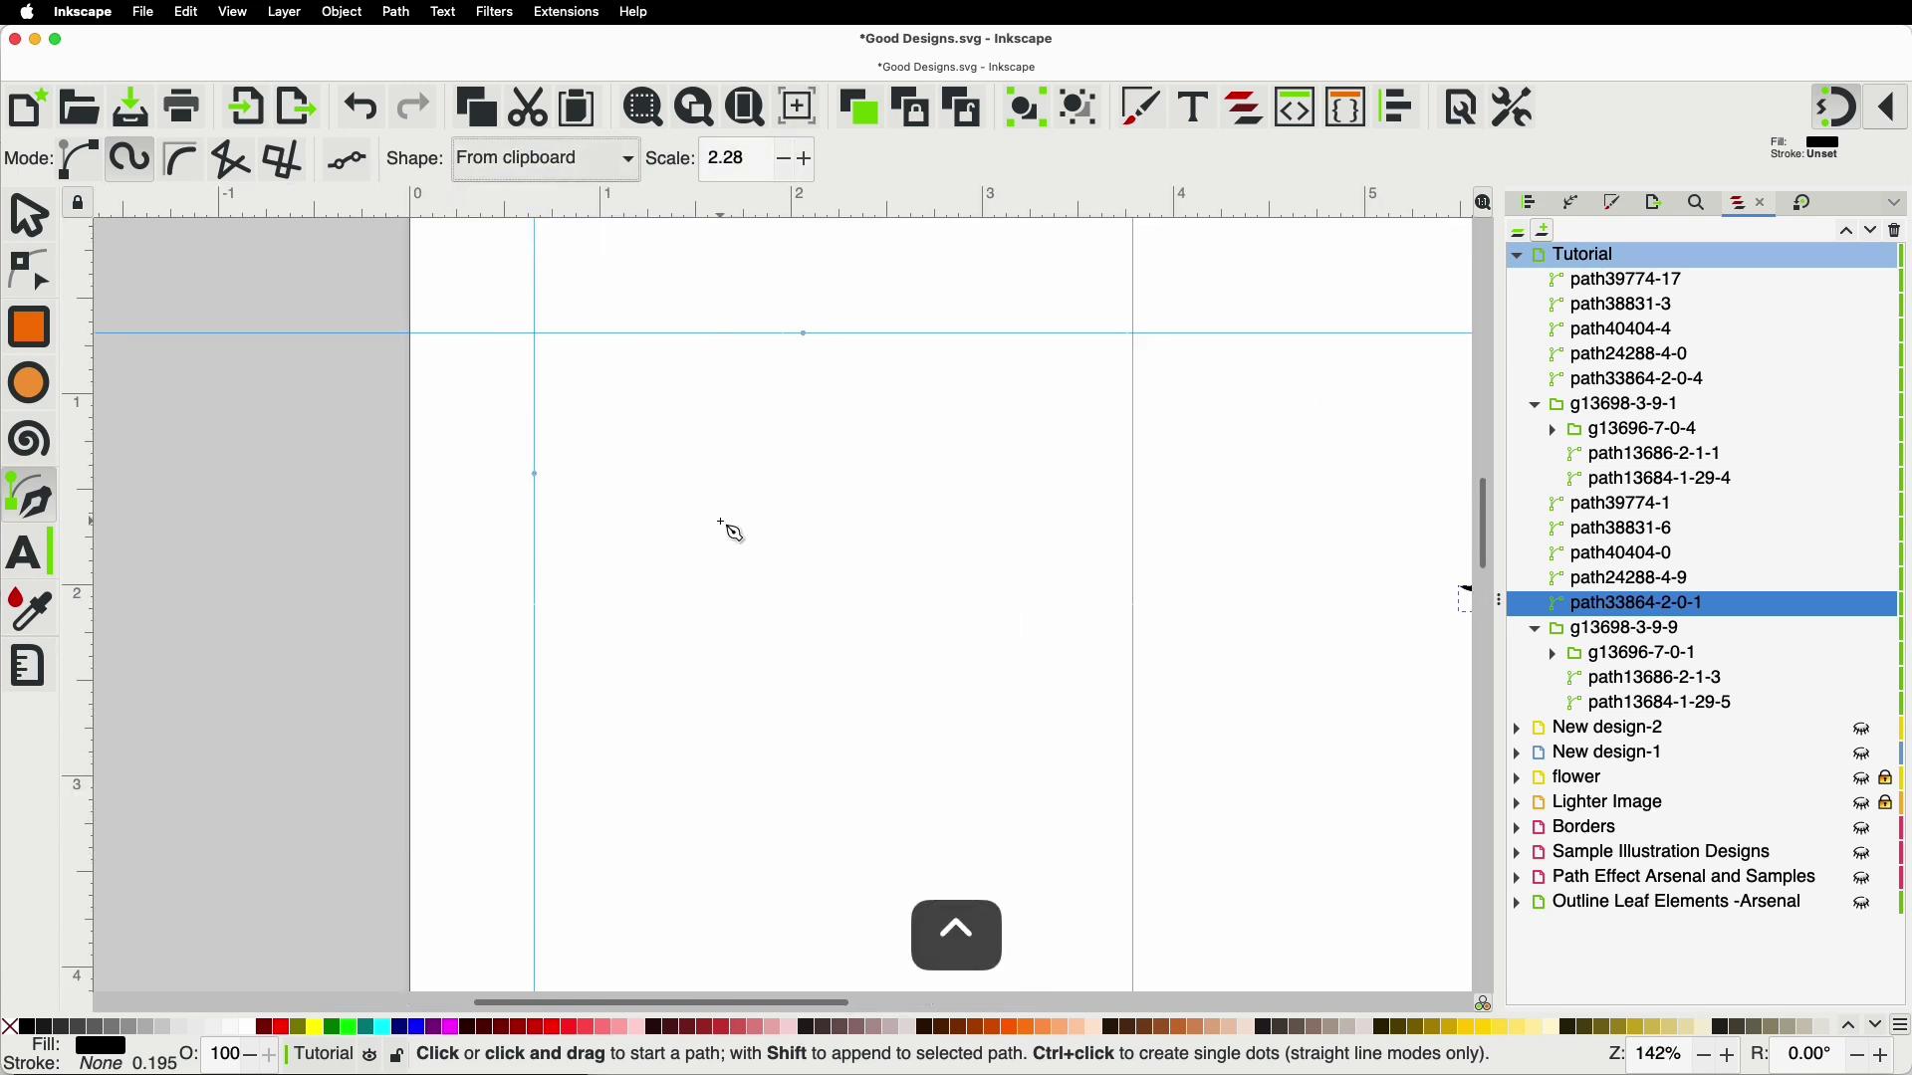
{"action": "left_click", "coordinate": [675, 395]}
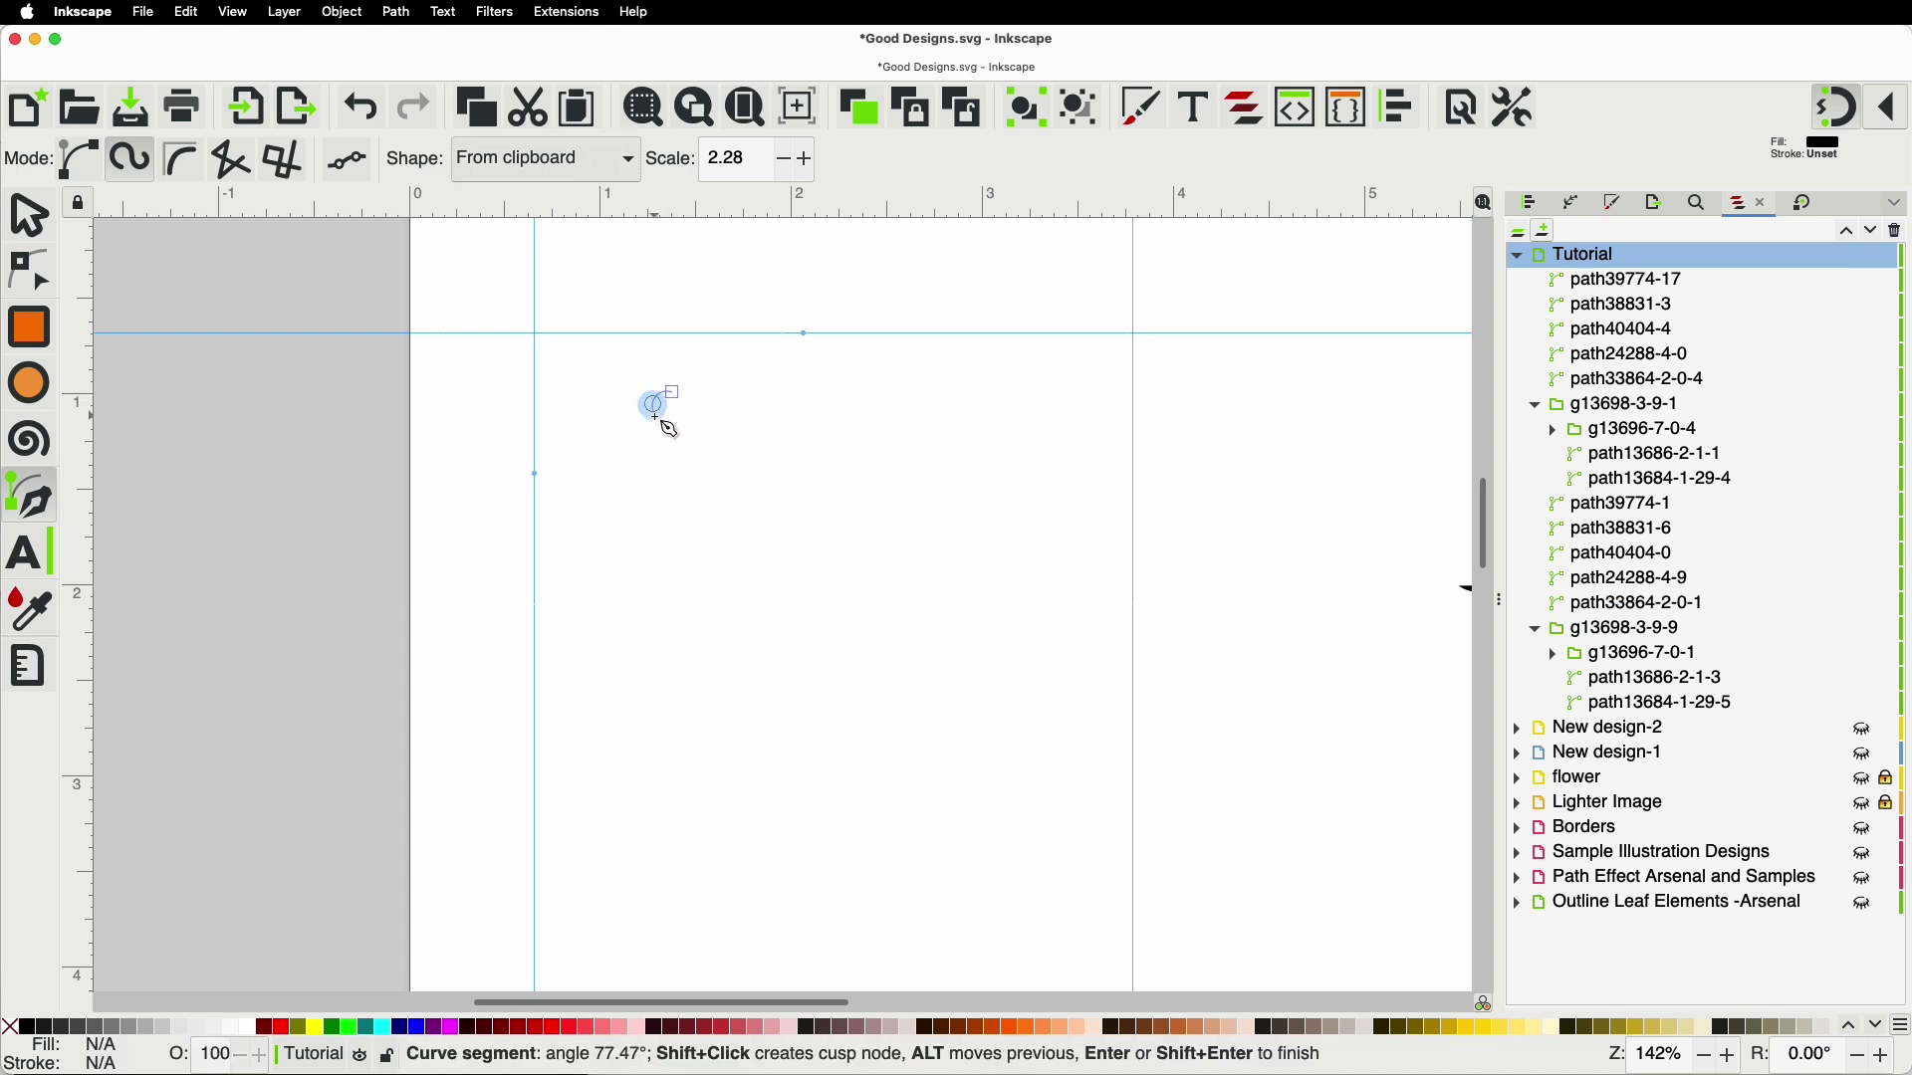
{"action": "left_click", "coordinate": [709, 407]}
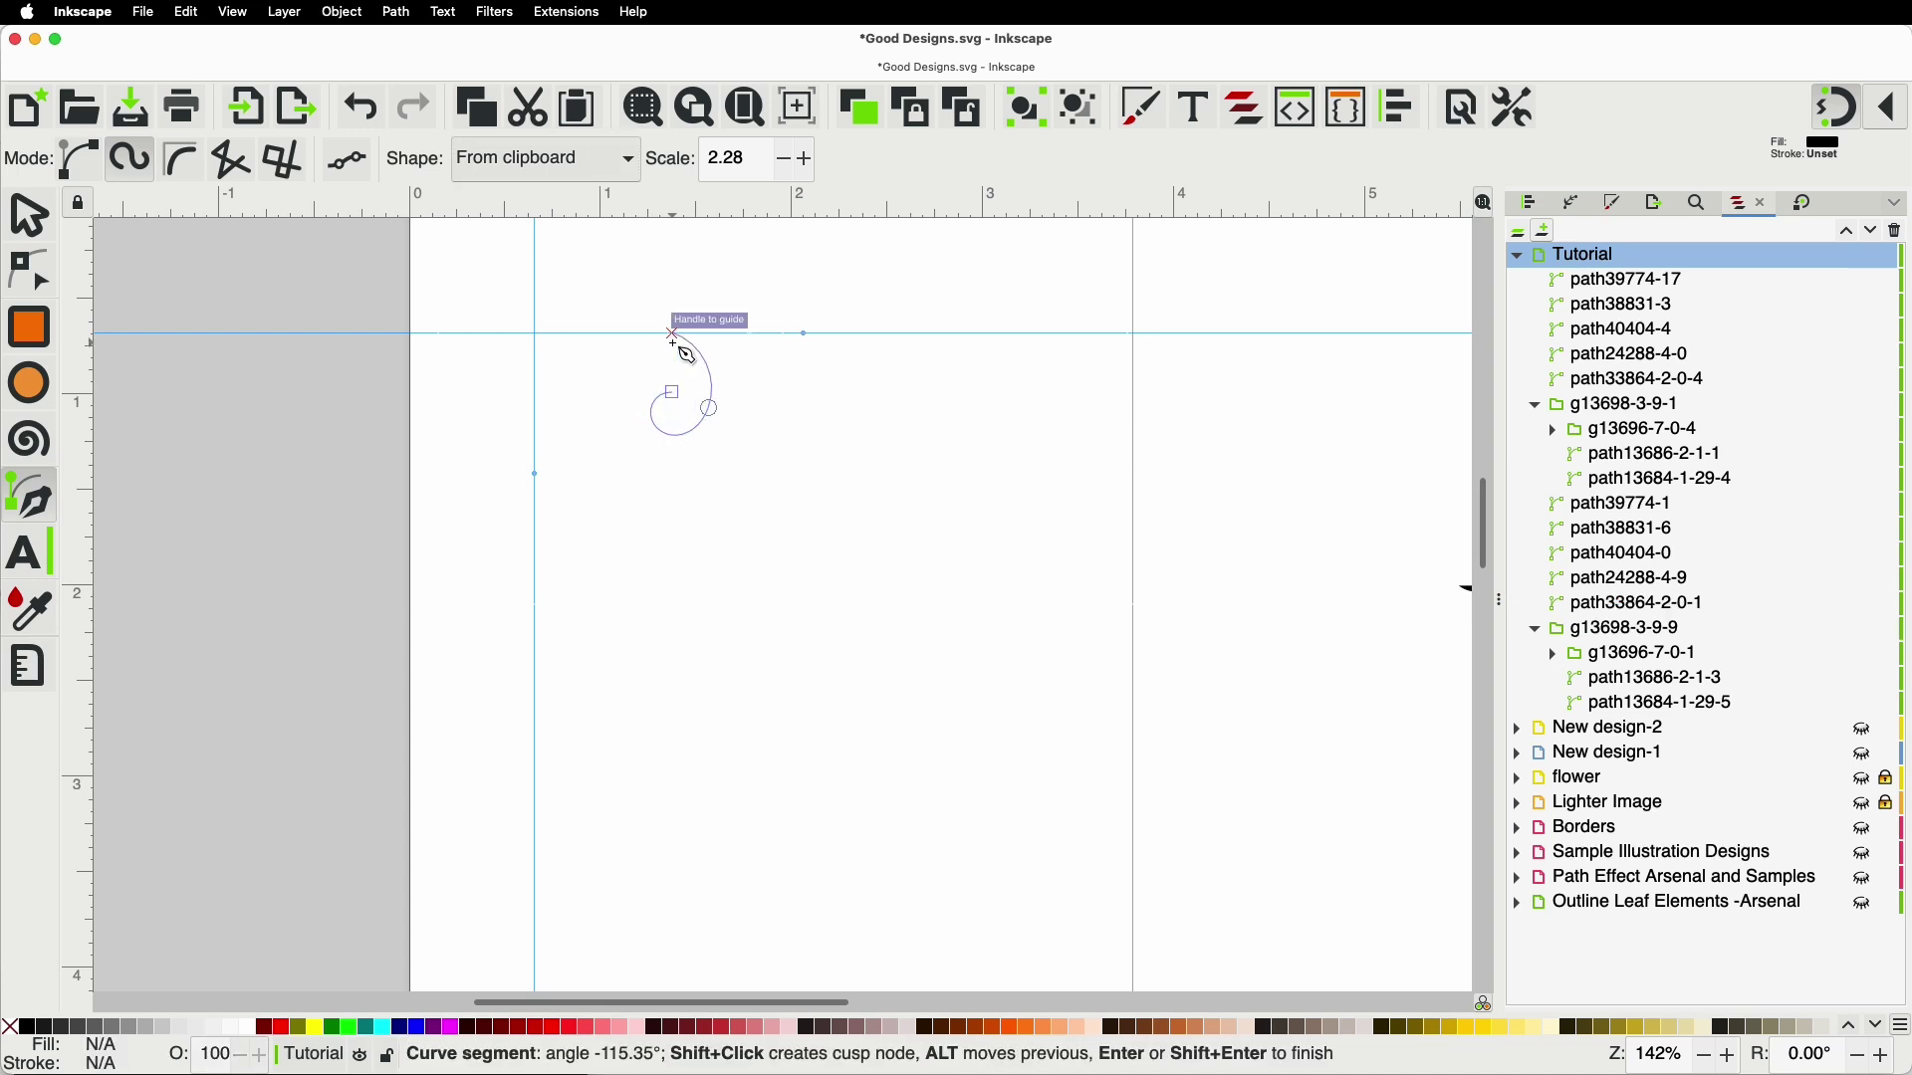
{"action": "left_click", "coordinate": [535, 423]}
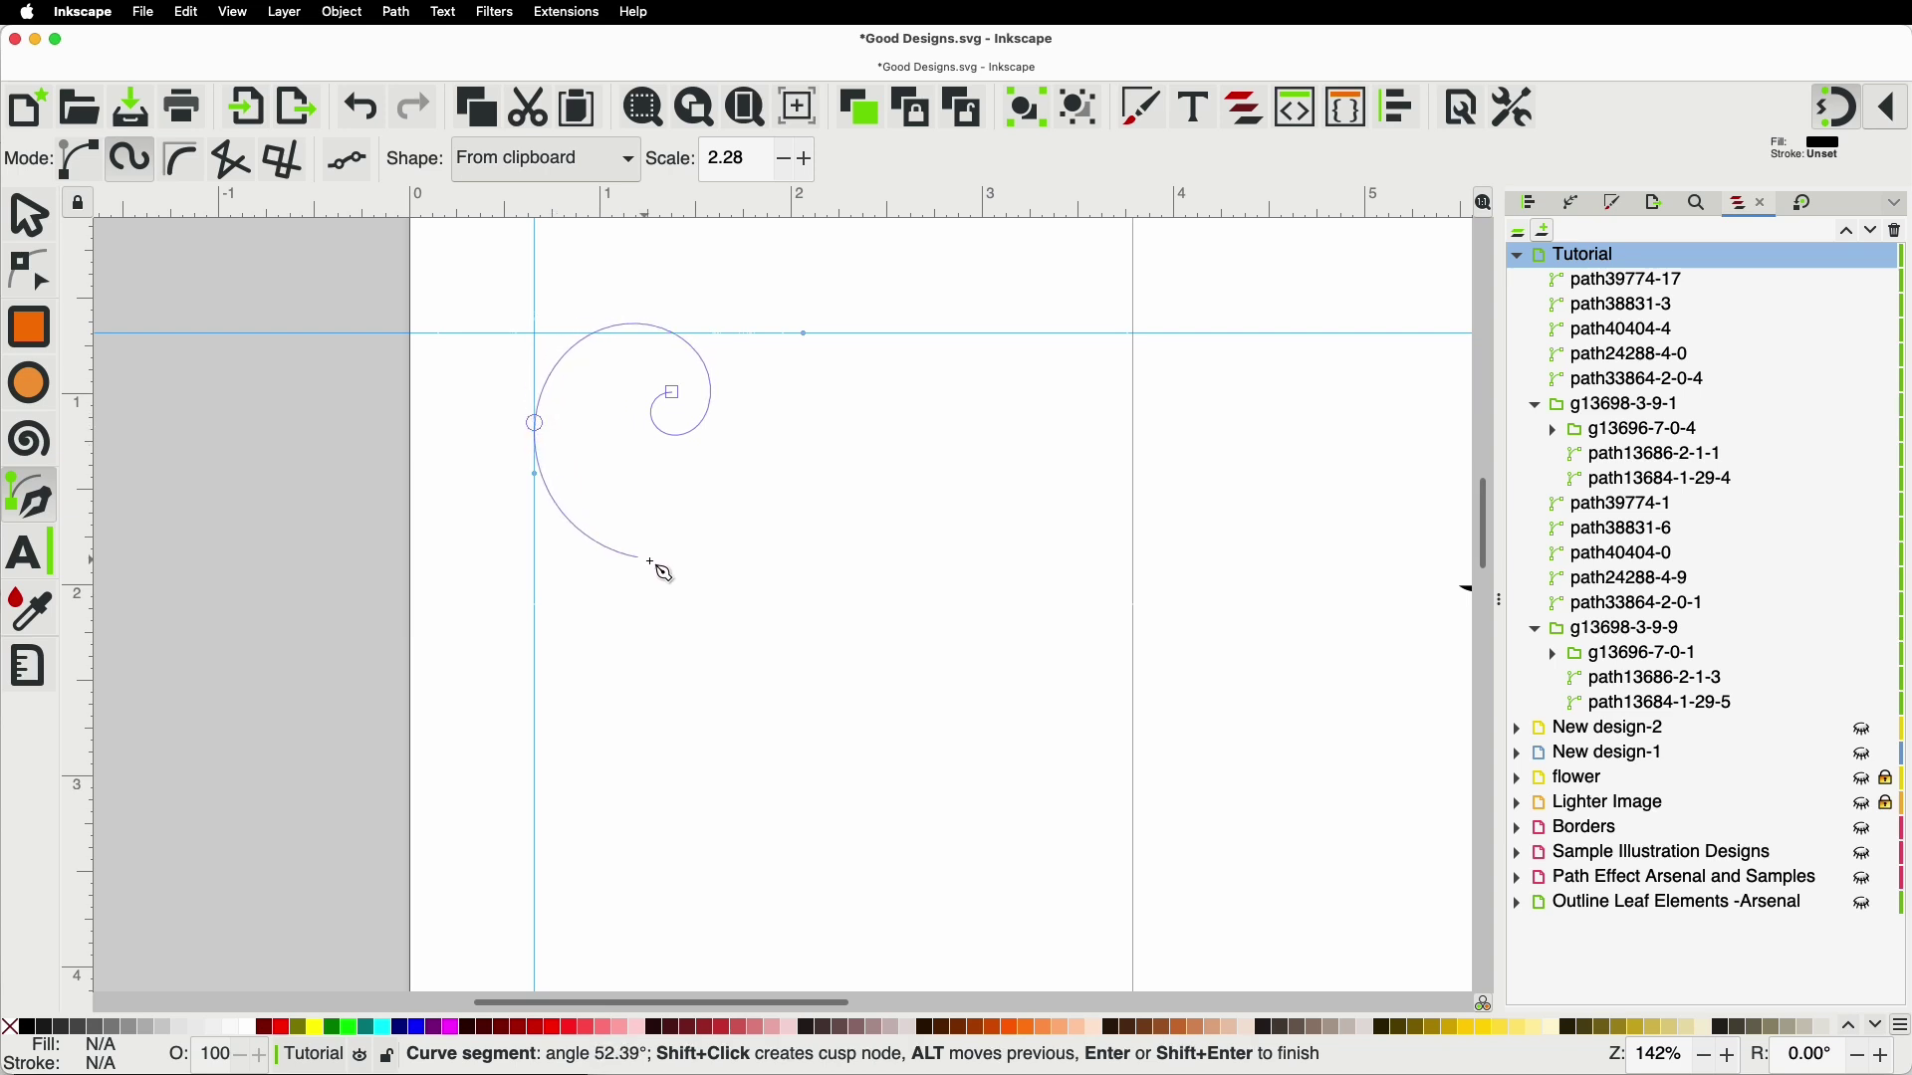
{"action": "left_click", "coordinate": [559, 553]}
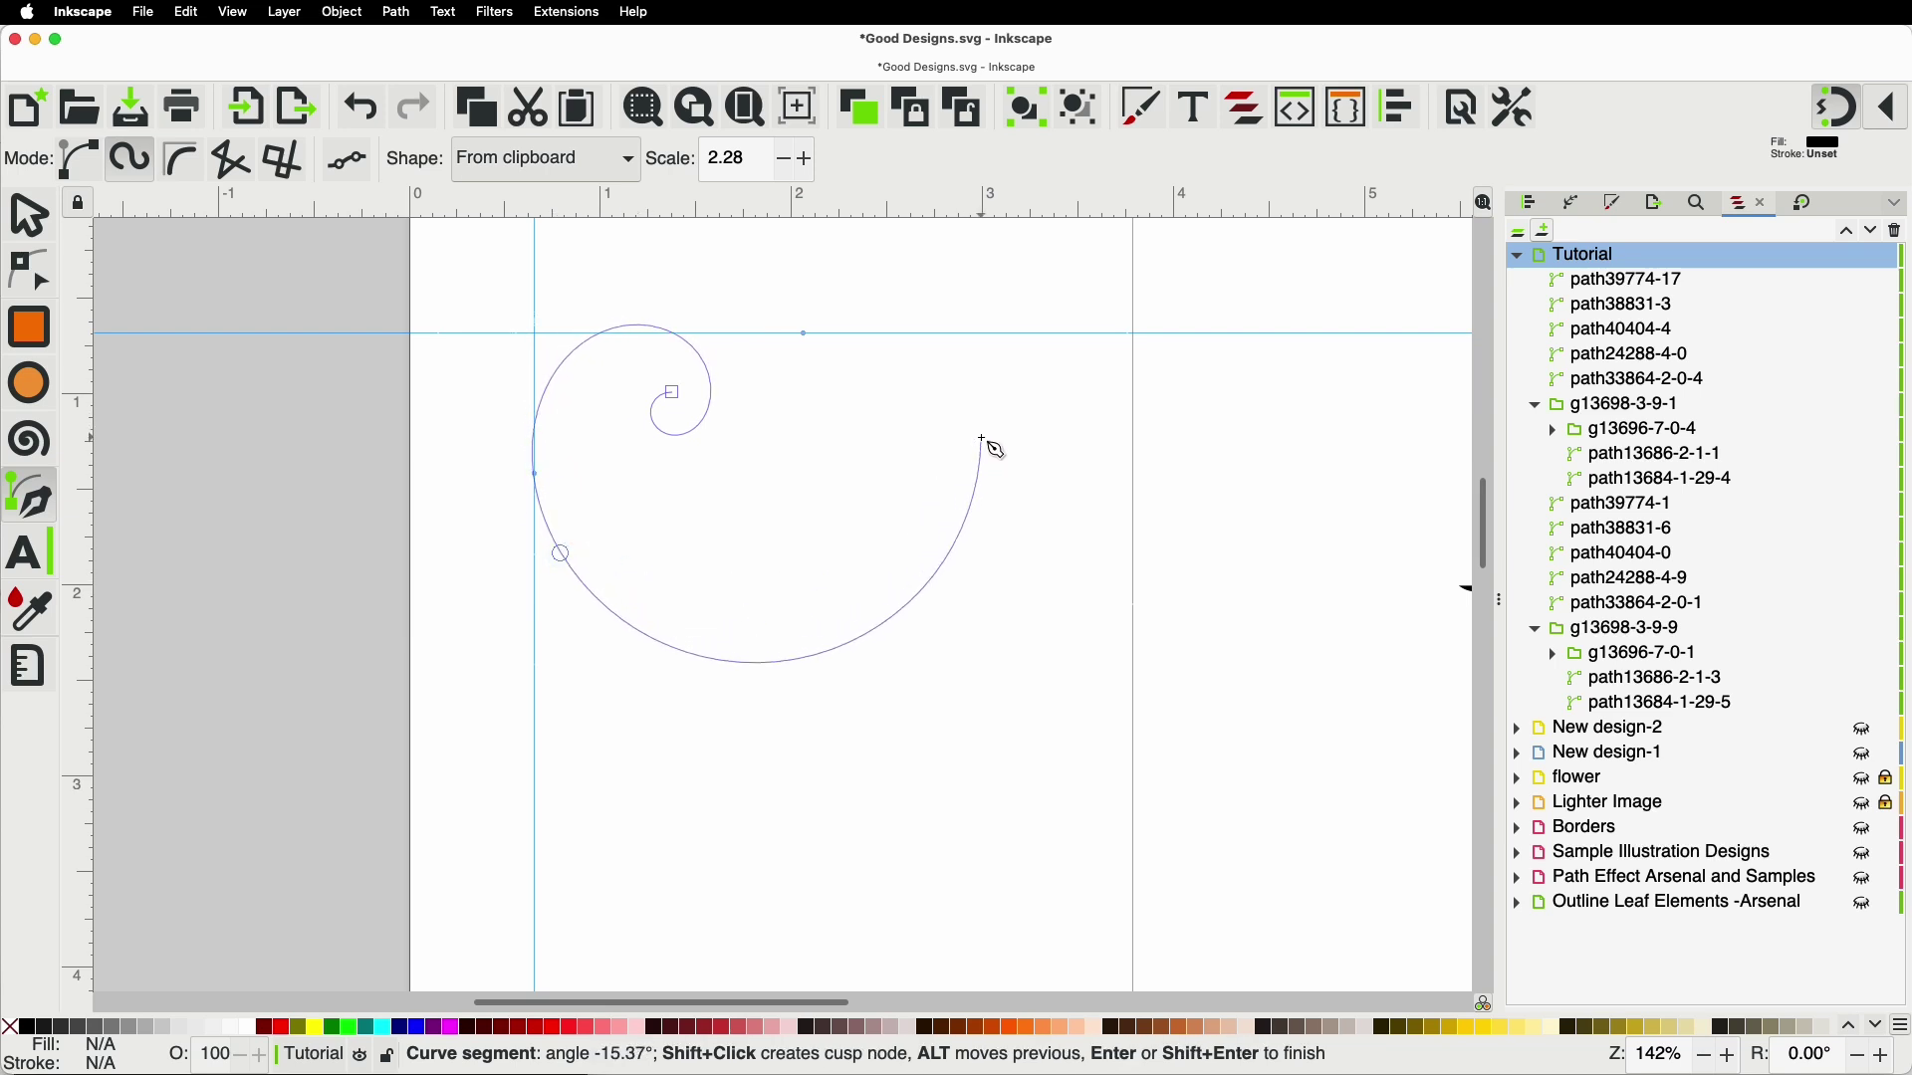
{"action": "left_click", "coordinate": [821, 287]}
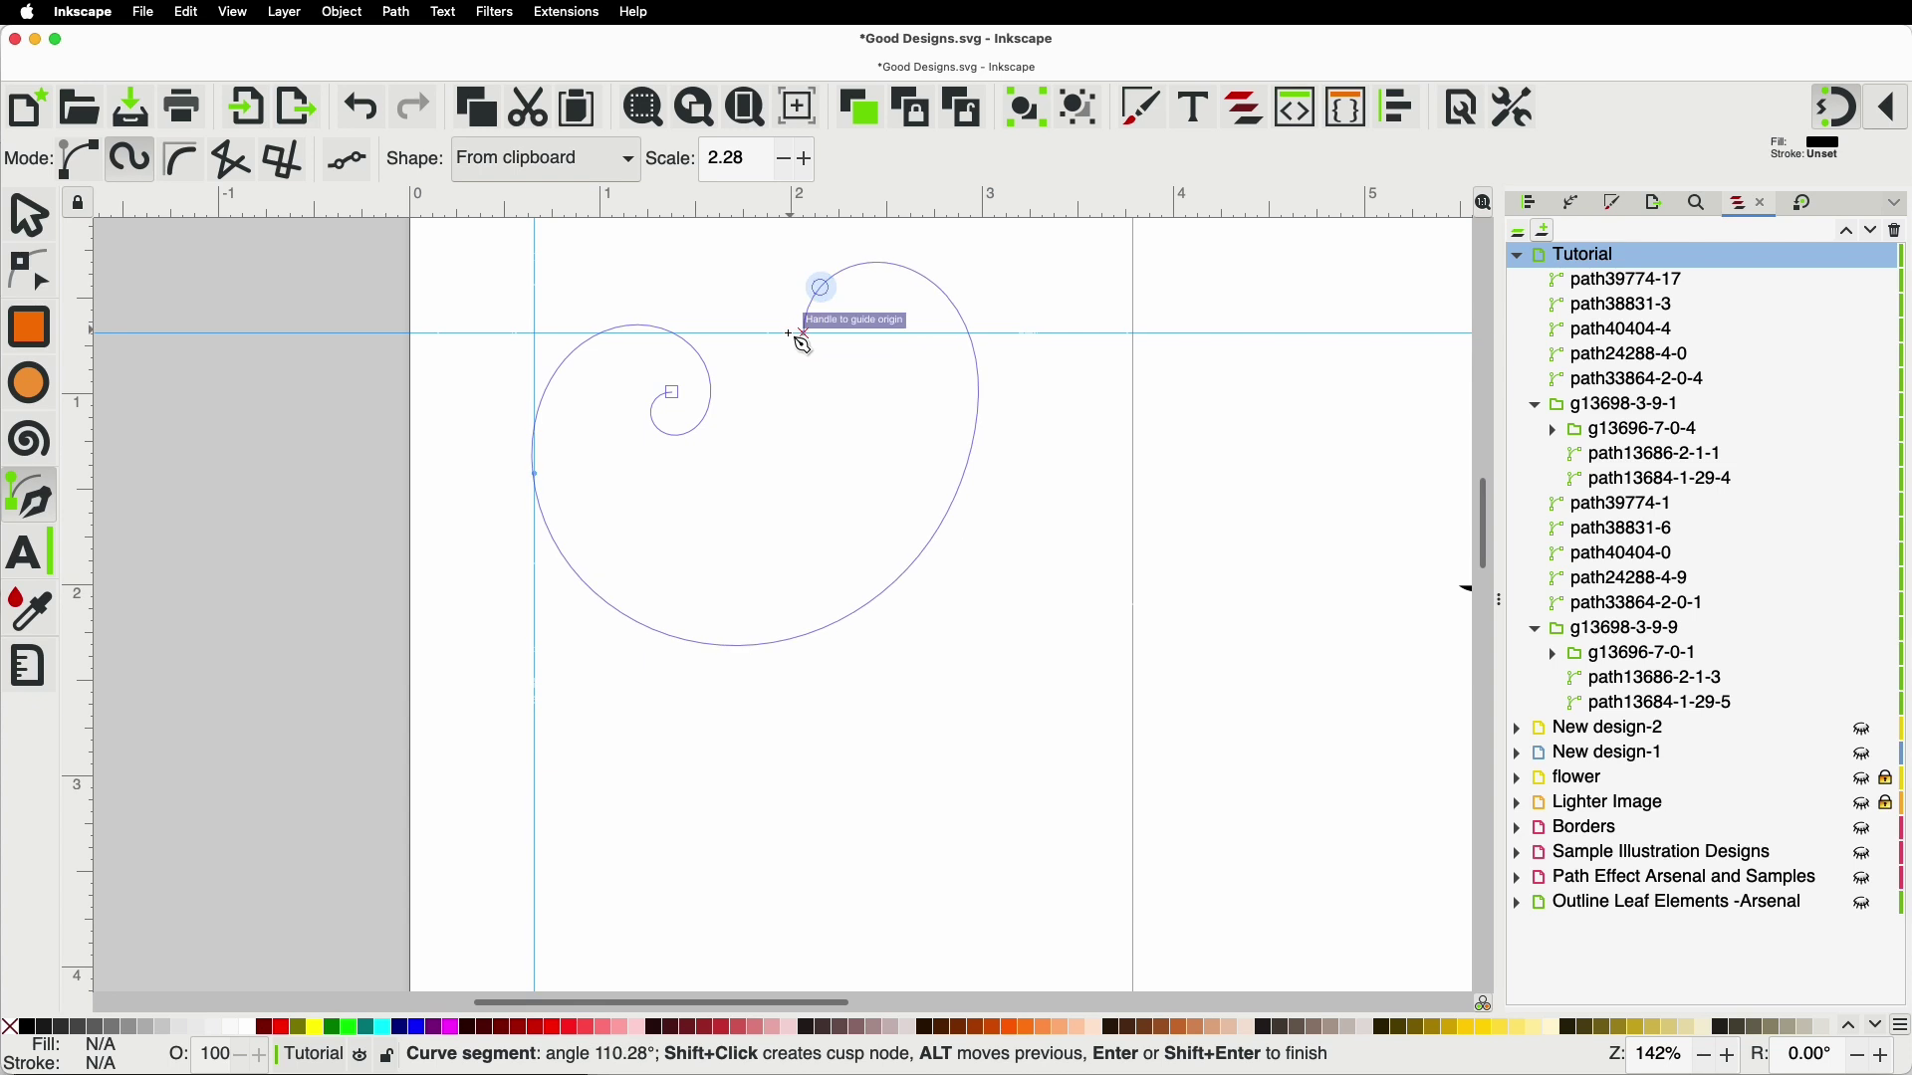
{"action": "left_click", "coordinate": [812, 482]}
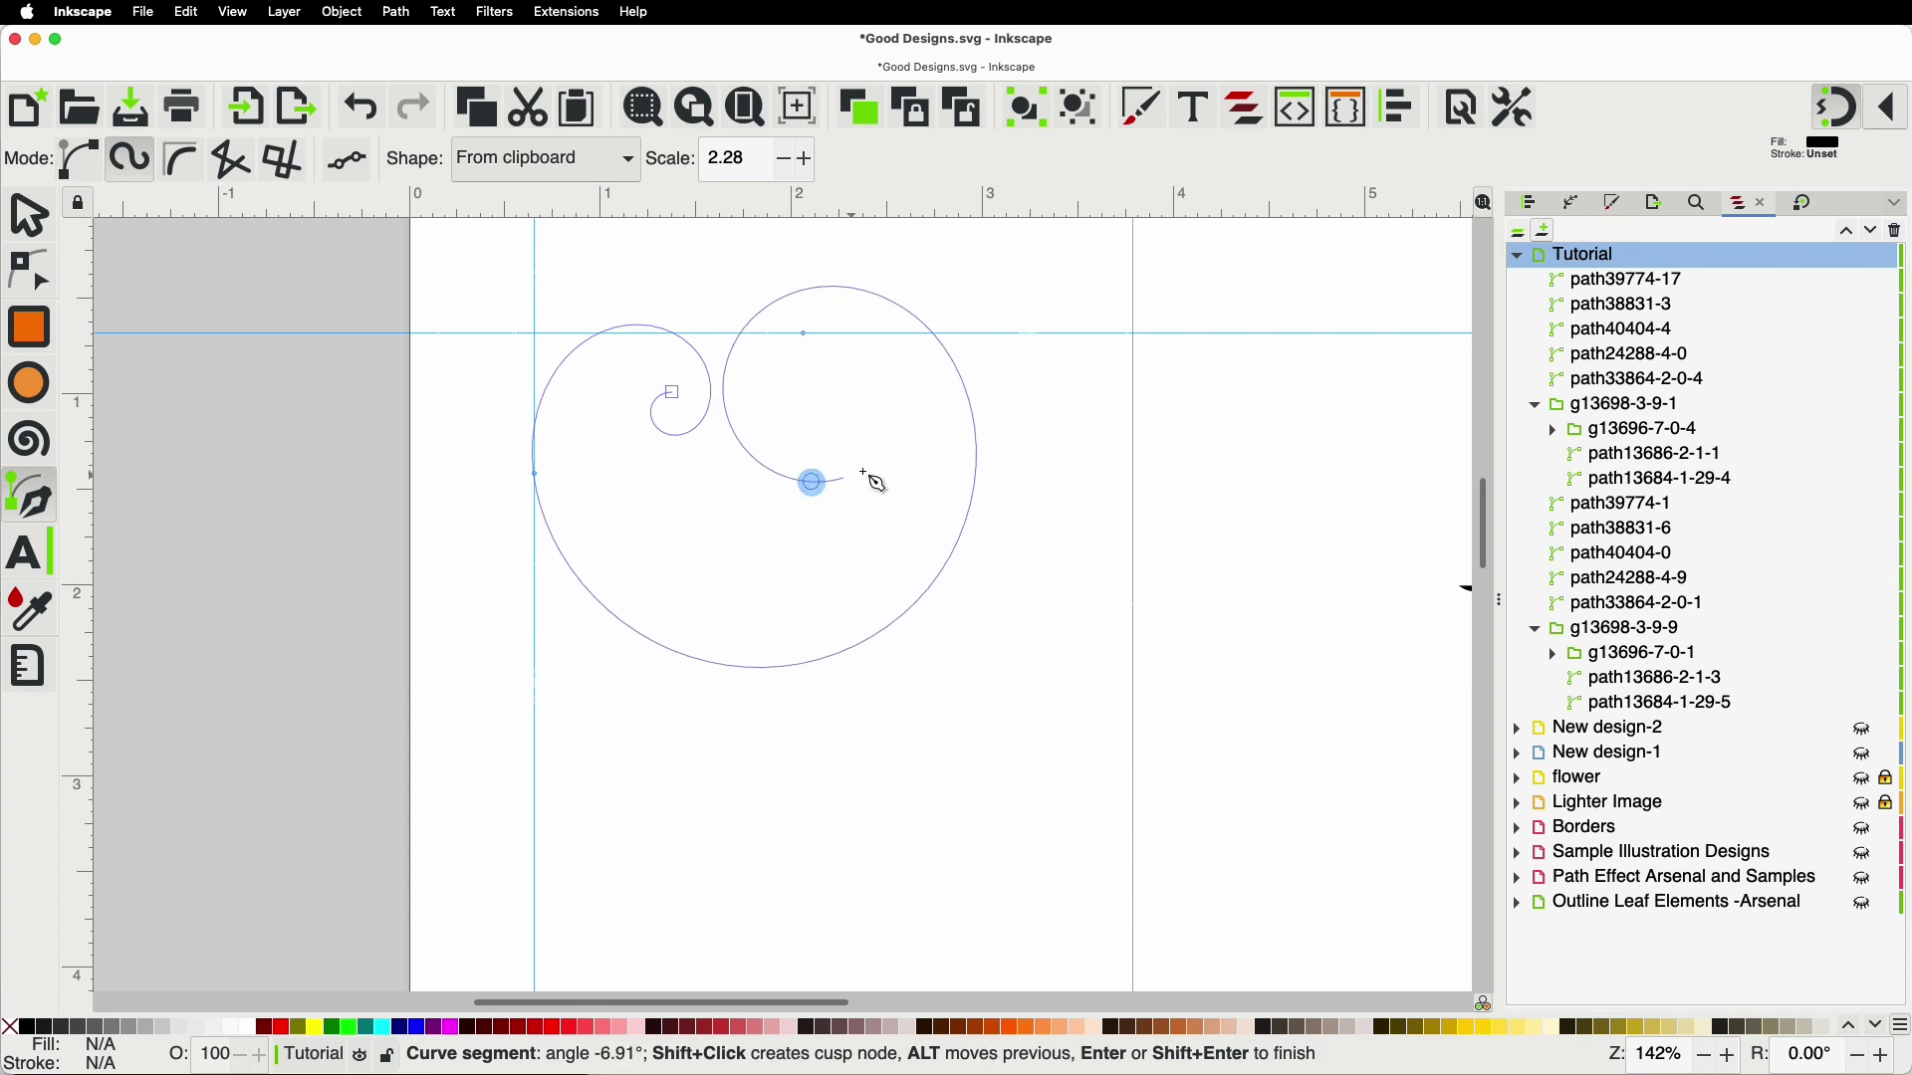
{"action": "left_click", "coordinate": [868, 410]}
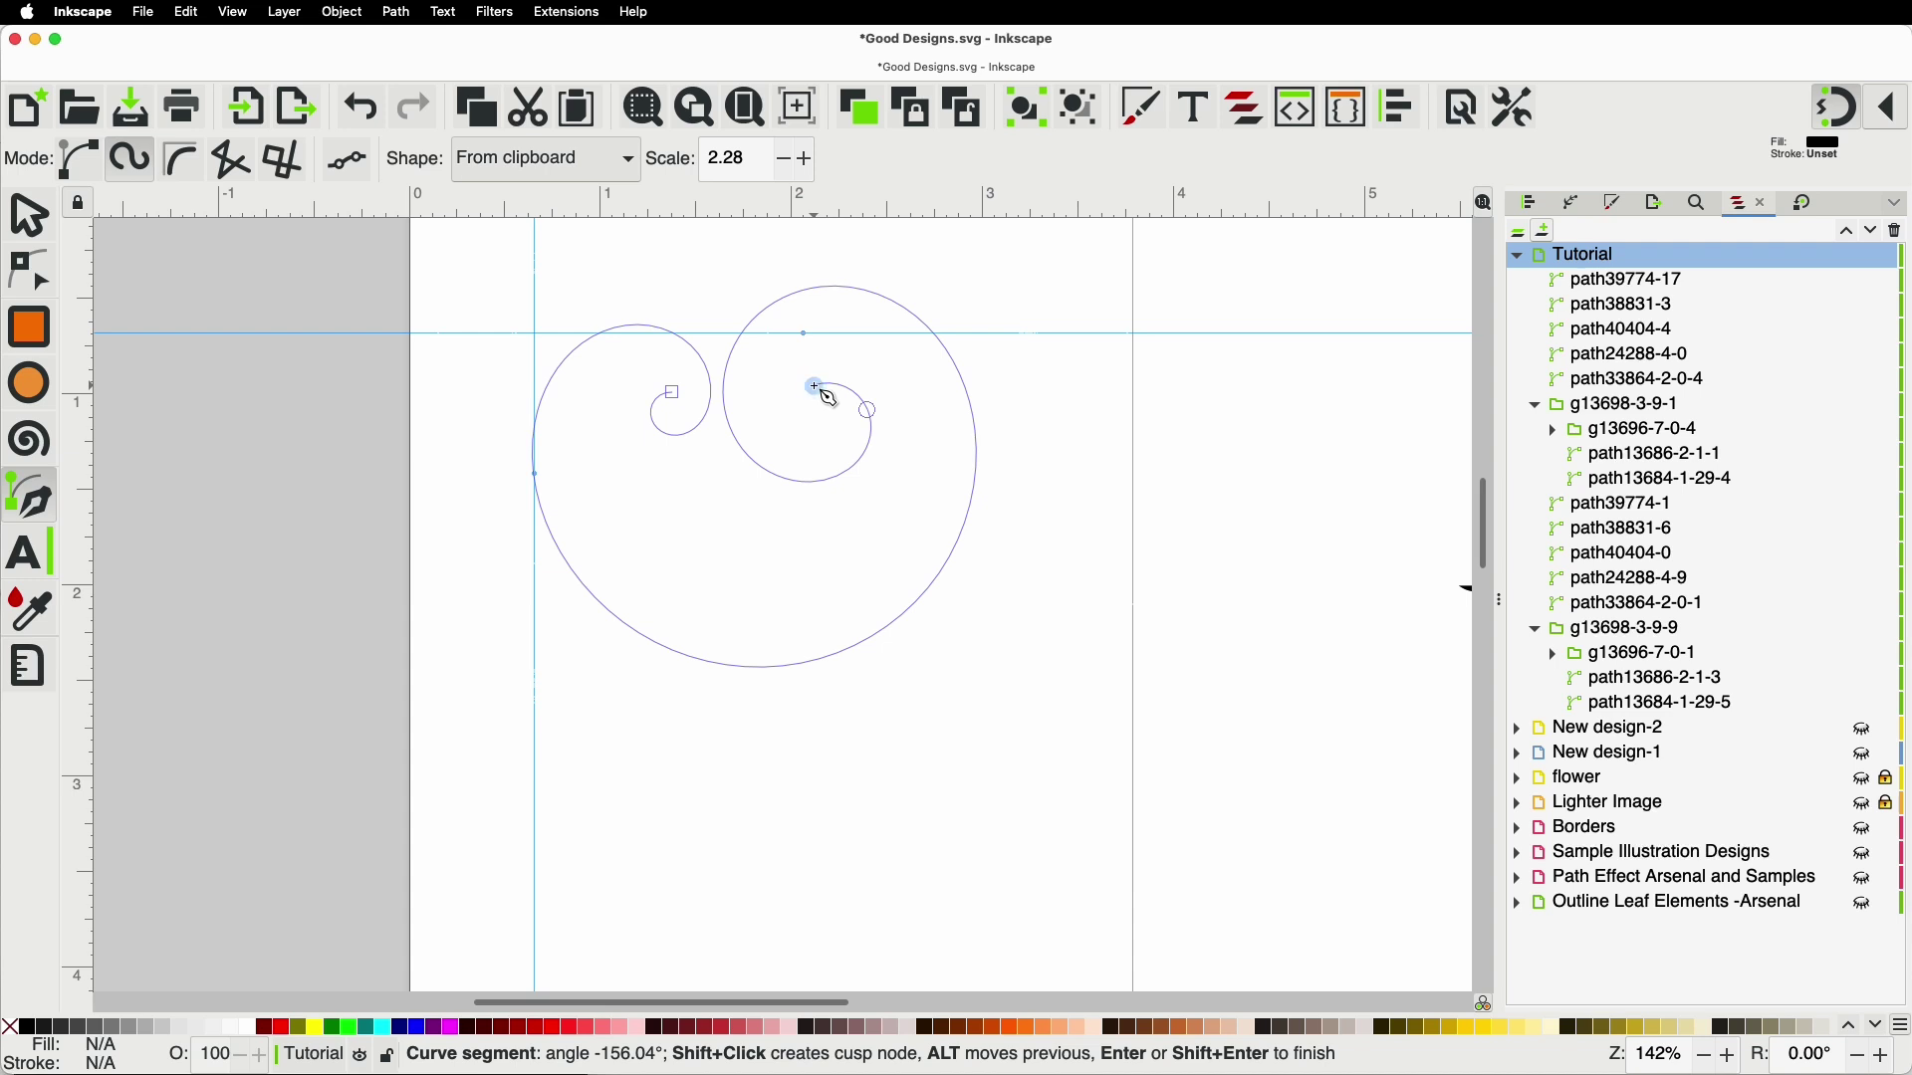
{"action": "double_click", "coordinate": [813, 385]}
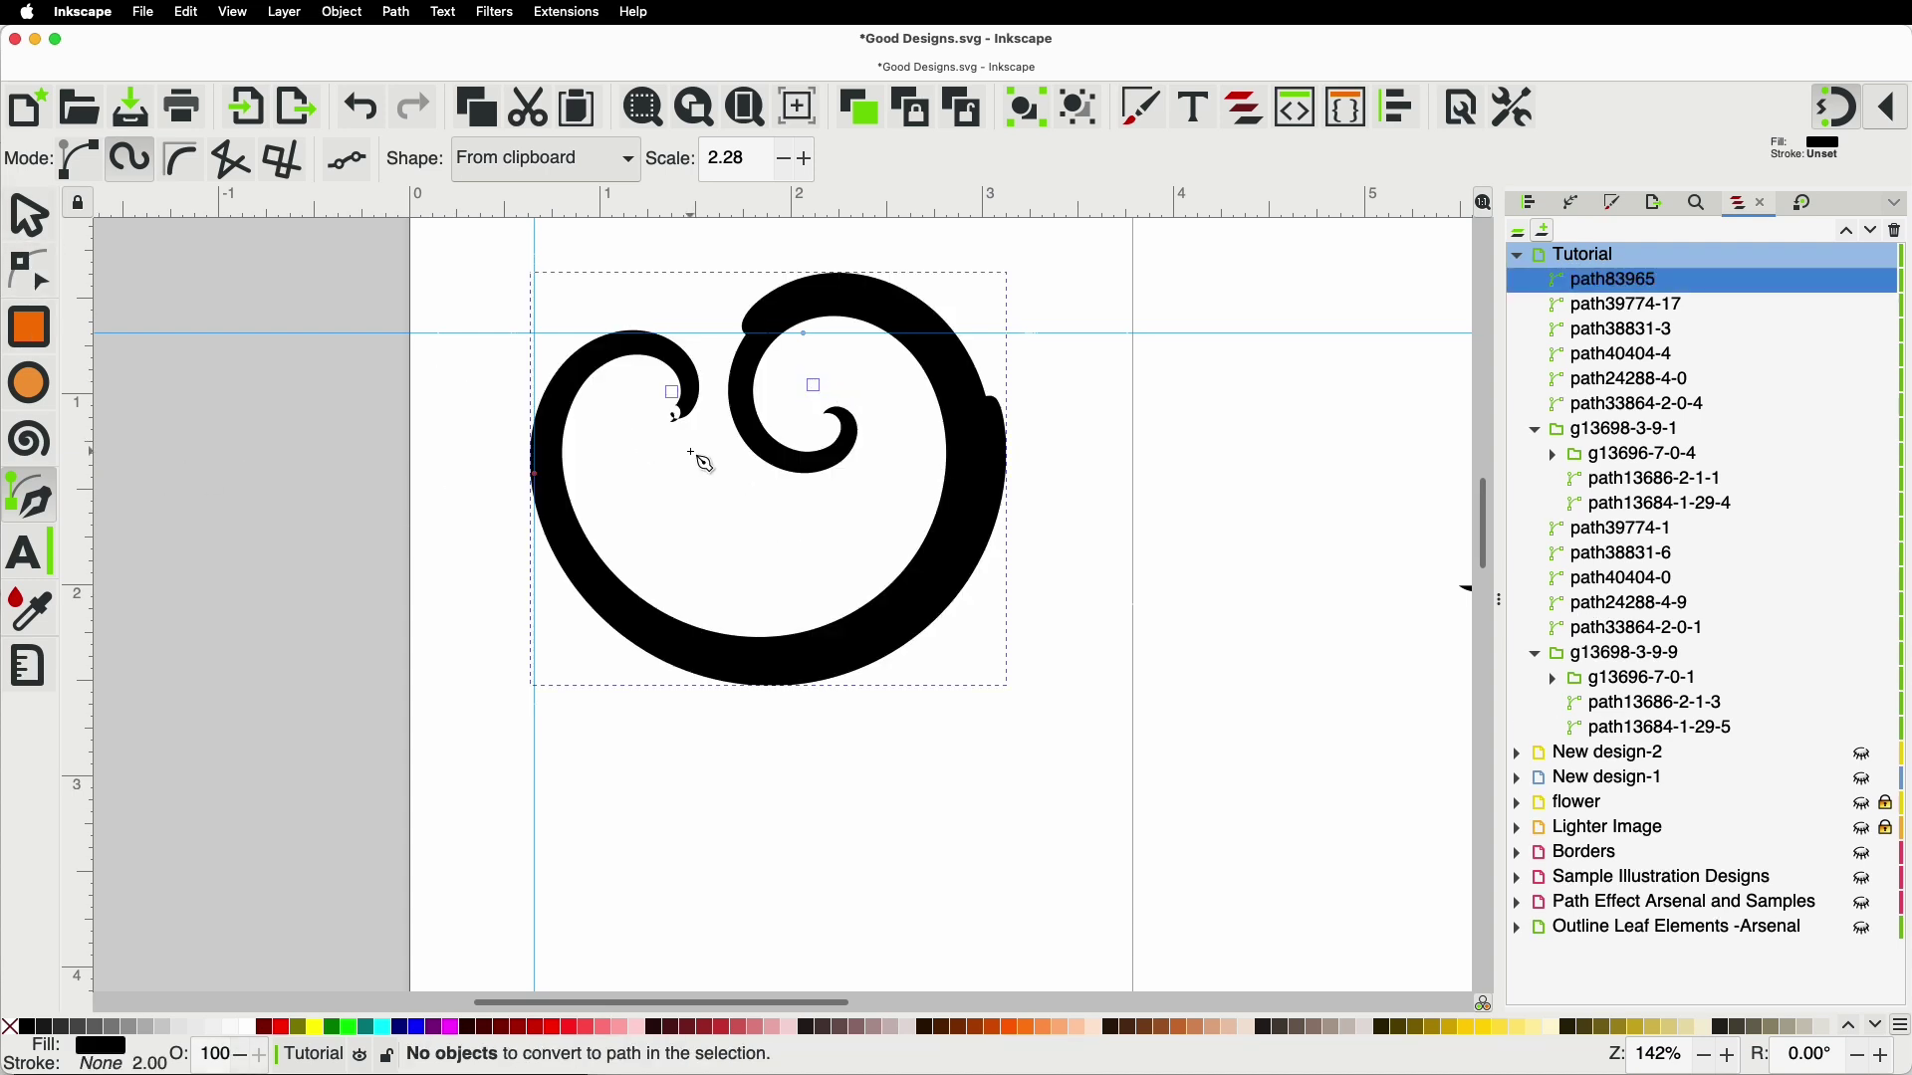
Step: Narrow the scroll's pattern with its width knot and move the left curl's inner end nodes outward to open up the curl
{"action": "left_click", "coordinate": [30, 270]}
{"action": "scroll", "coordinate": [605, 370], "scroll_direction": "up", "scroll_amount": 2}
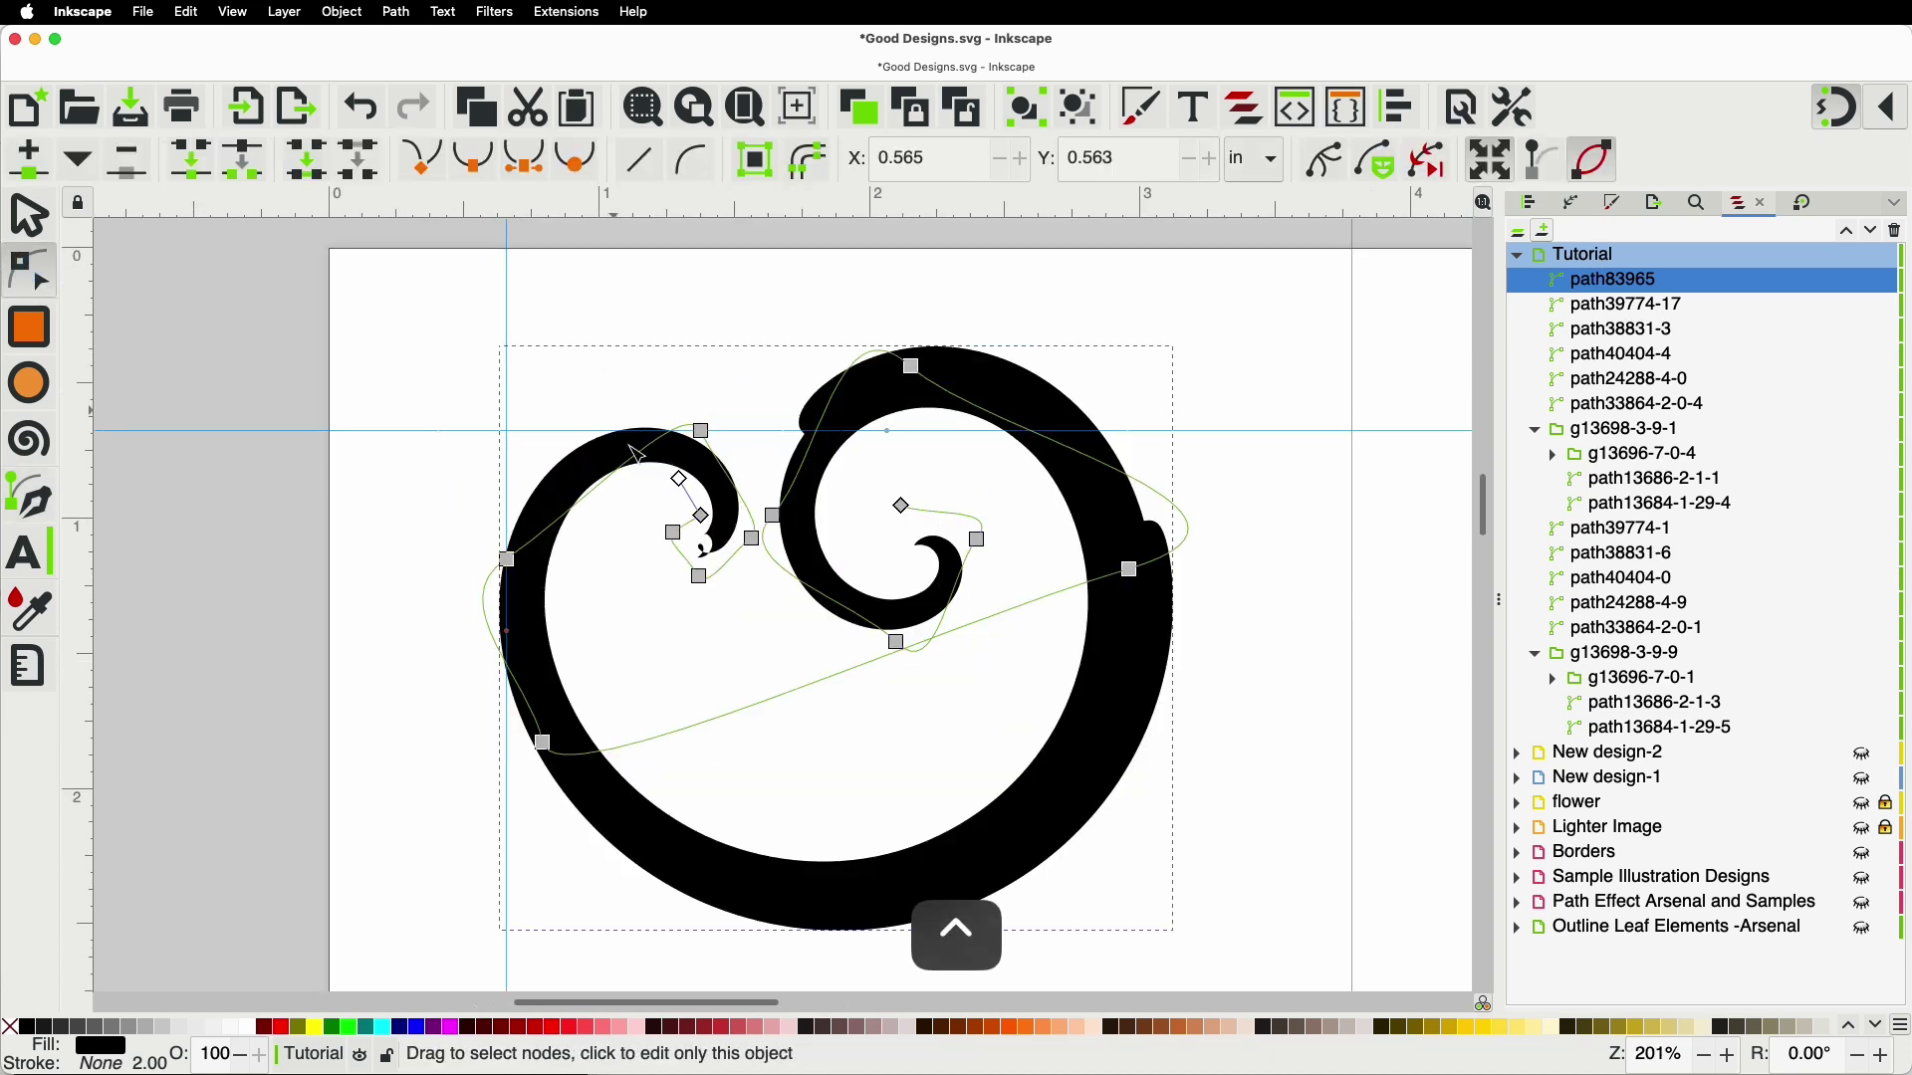
{"action": "mouse_move", "coordinate": [681, 480]}
{"action": "left_mouse_down"}
{"action": "mouse_move", "coordinate": [678, 538]}
{"action": "mouse_move", "coordinate": [716, 581]}
{"action": "left_mouse_up"}
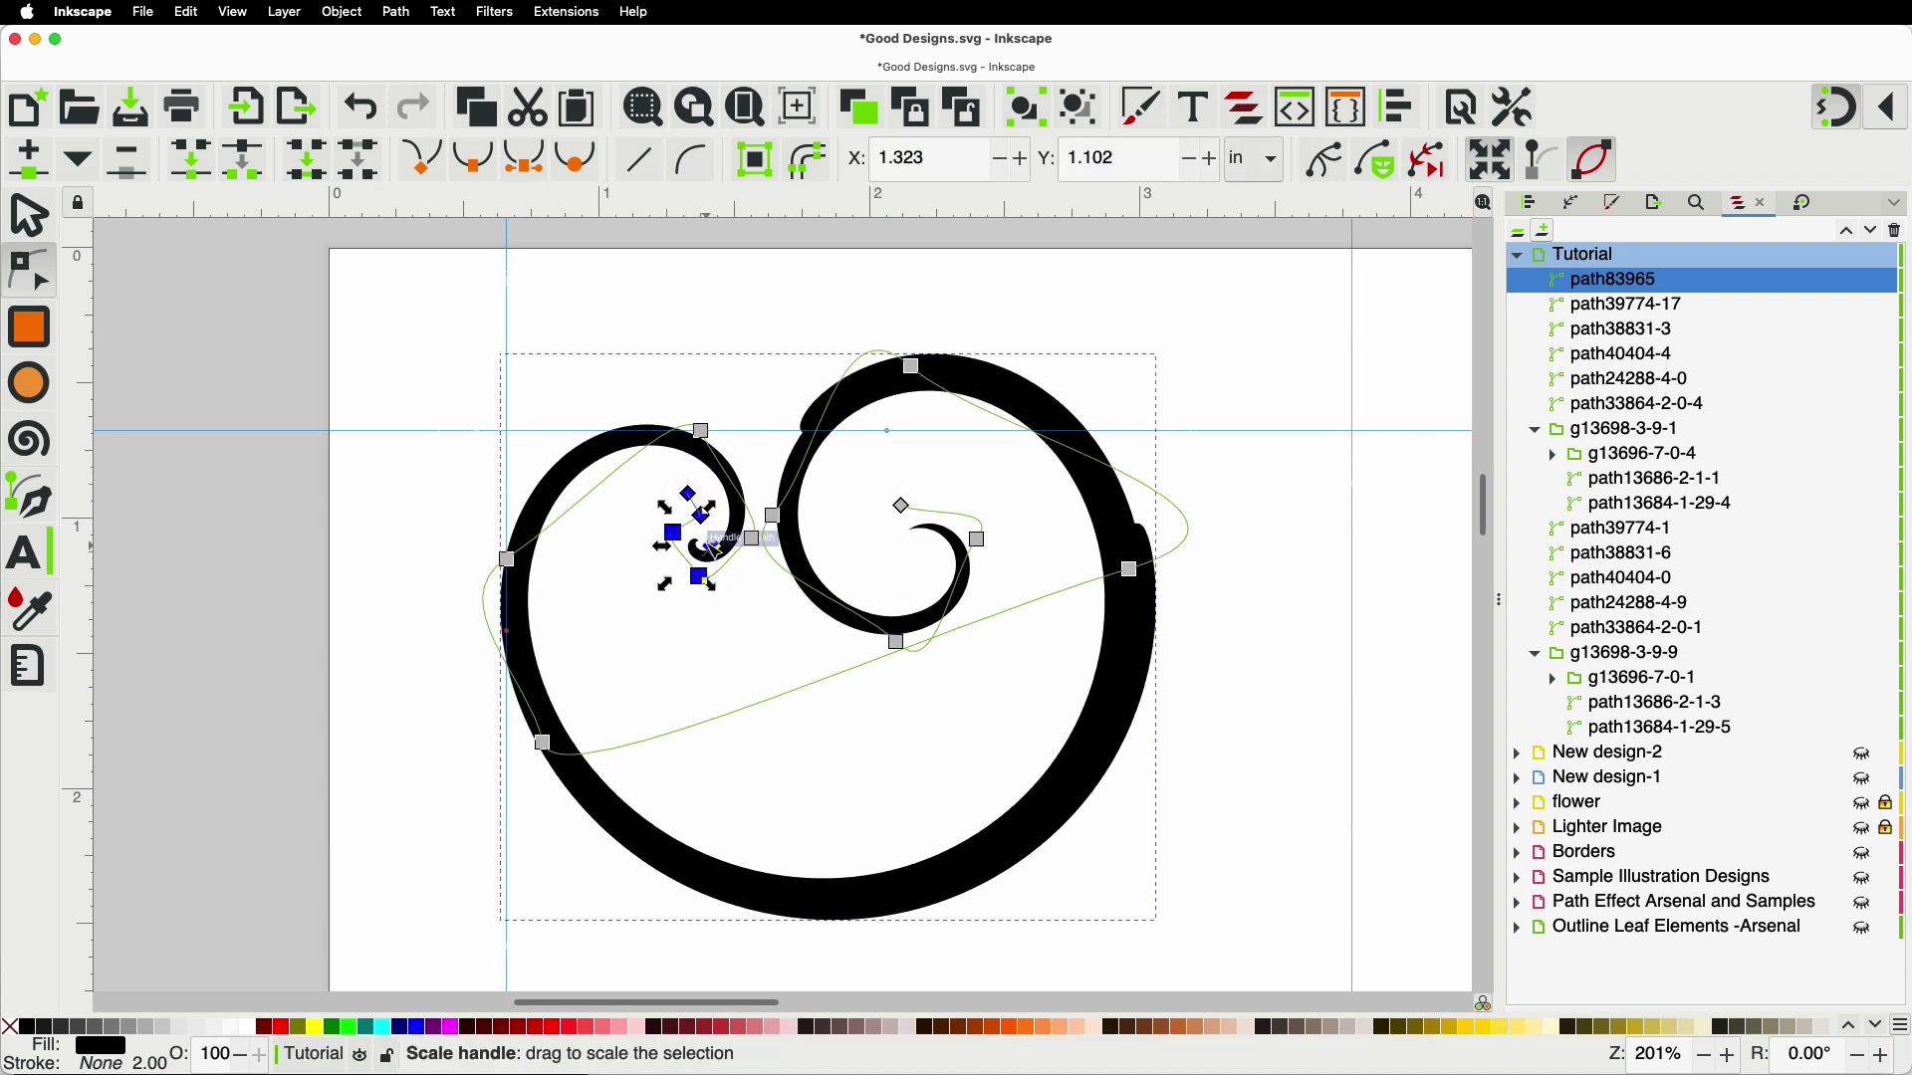
{"action": "left_click_drag", "start_coordinate": [705, 516], "coordinate": [673, 472]}
{"action": "left_click", "coordinate": [696, 654]}
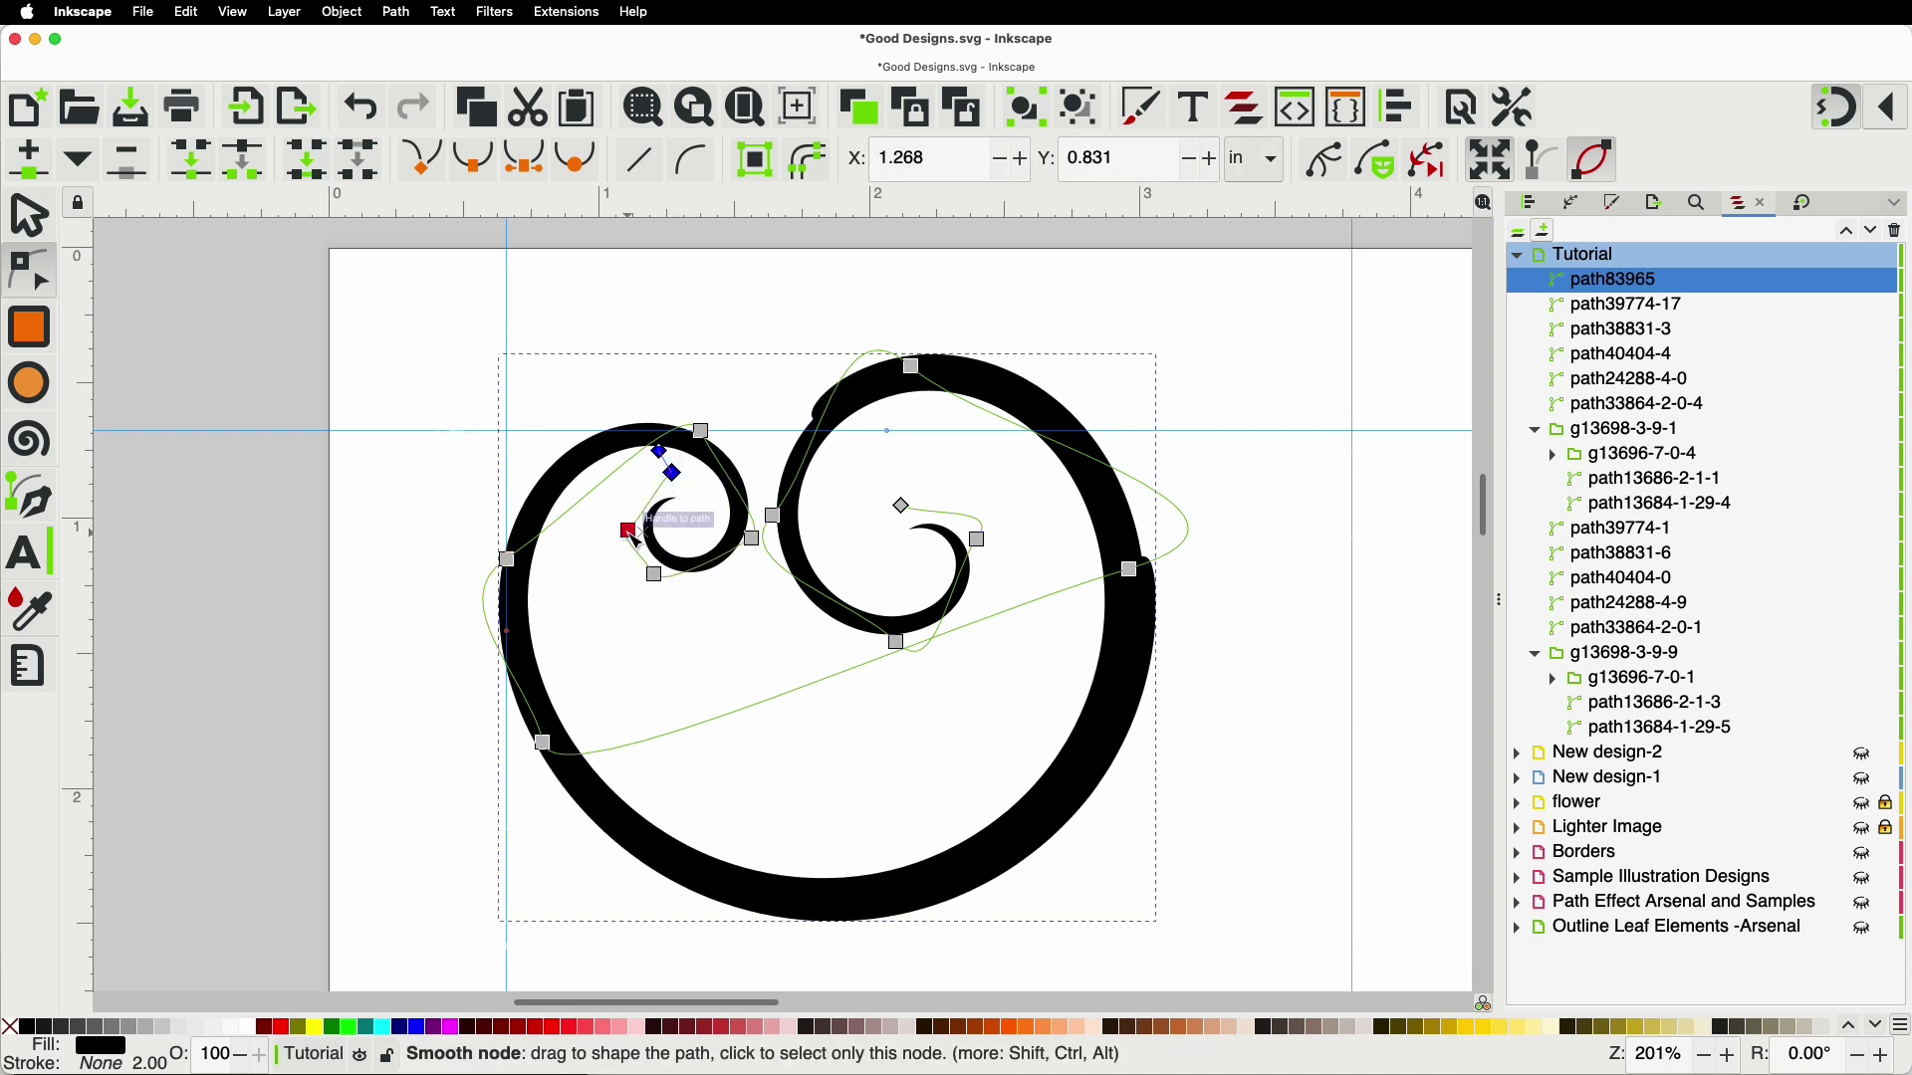
Step: Shift the left curl's nodes slightly right and move the two nodes on the scroll's outer left side inward to smooth the curve
{"action": "left_click", "coordinate": [629, 530]}
{"action": "left_click_drag", "start_coordinate": [509, 561], "coordinate": [508, 563]}
{"action": "left_click_drag", "start_coordinate": [687, 535], "coordinate": [766, 541]}
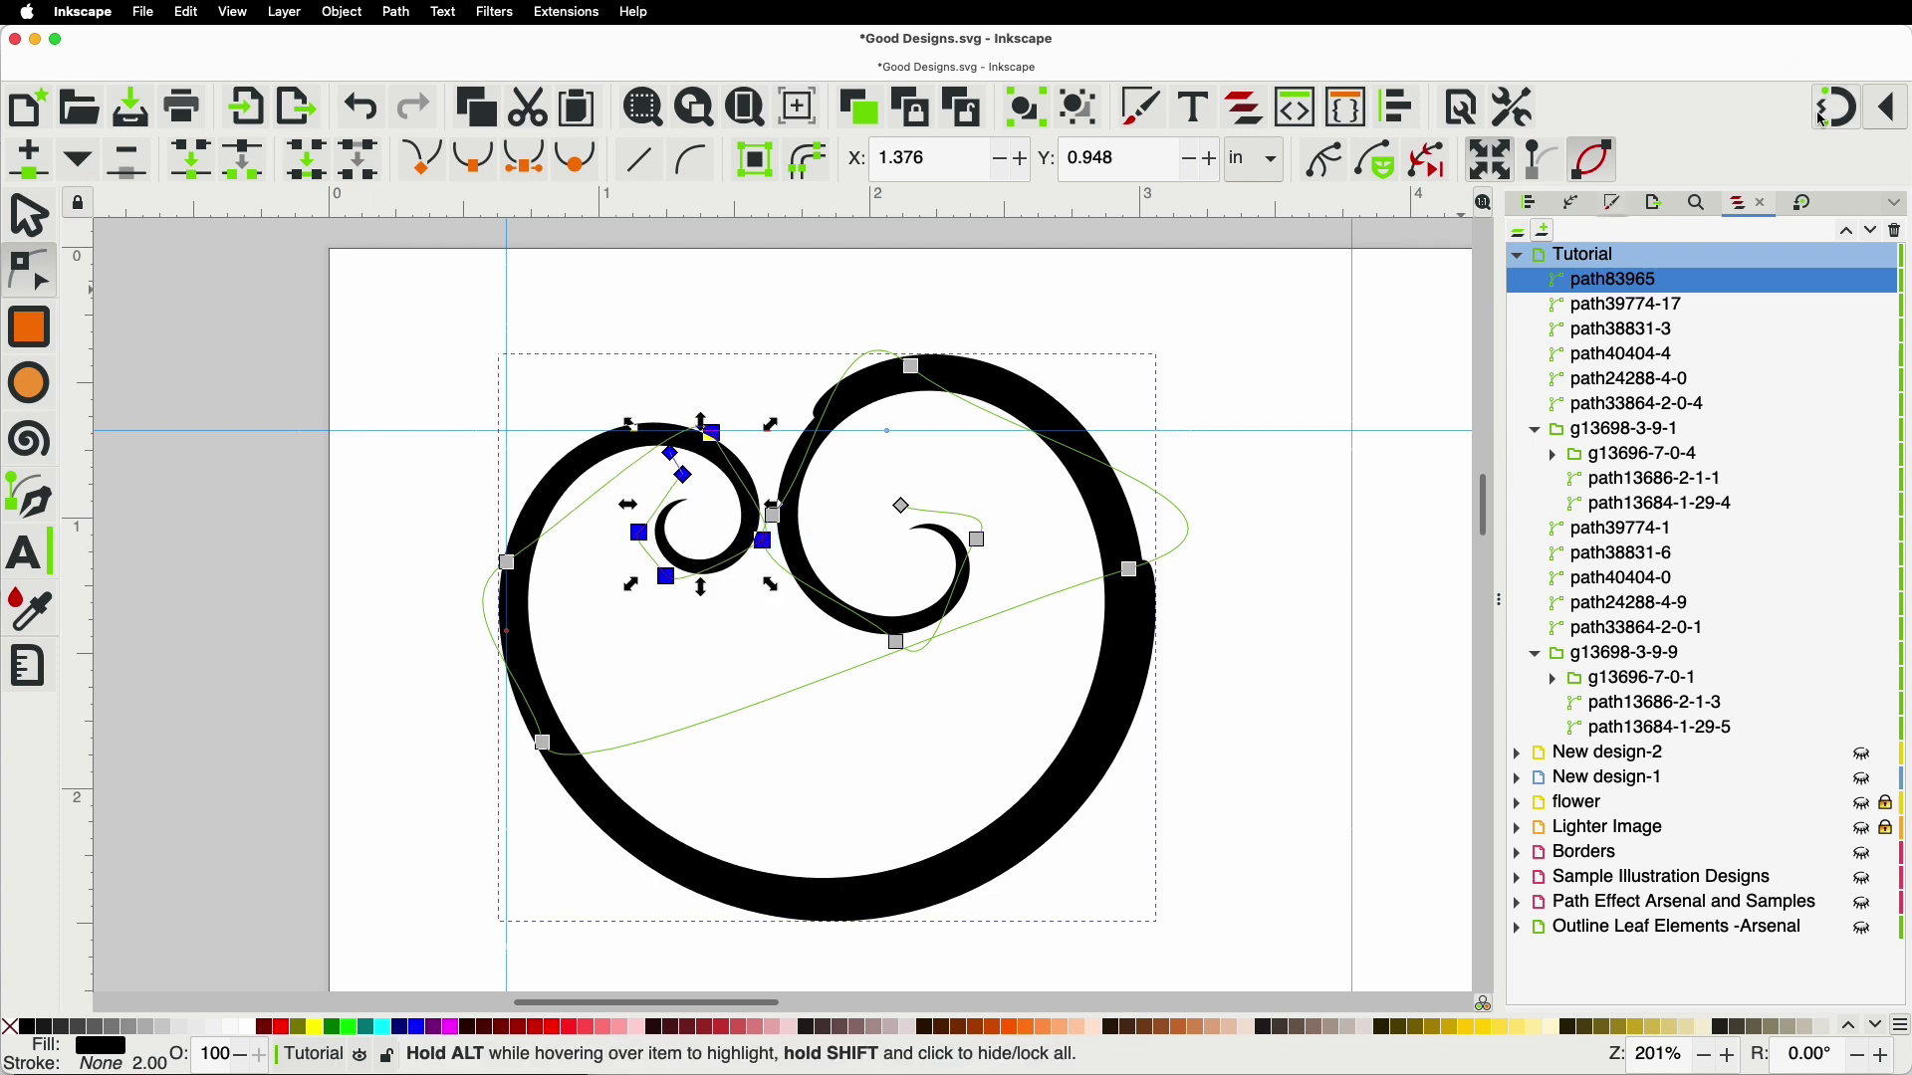
{"action": "left_click", "coordinate": [523, 575]}
{"action": "mouse_move", "coordinate": [518, 573]}
{"action": "left_mouse_down"}
{"action": "mouse_move", "coordinate": [534, 570]}
{"action": "mouse_move", "coordinate": [519, 560]}
{"action": "left_mouse_up"}
{"action": "mouse_move", "coordinate": [546, 742]}
{"action": "left_mouse_down"}
{"action": "mouse_move", "coordinate": [591, 739]}
{"action": "mouse_move", "coordinate": [573, 757]}
{"action": "left_mouse_up"}
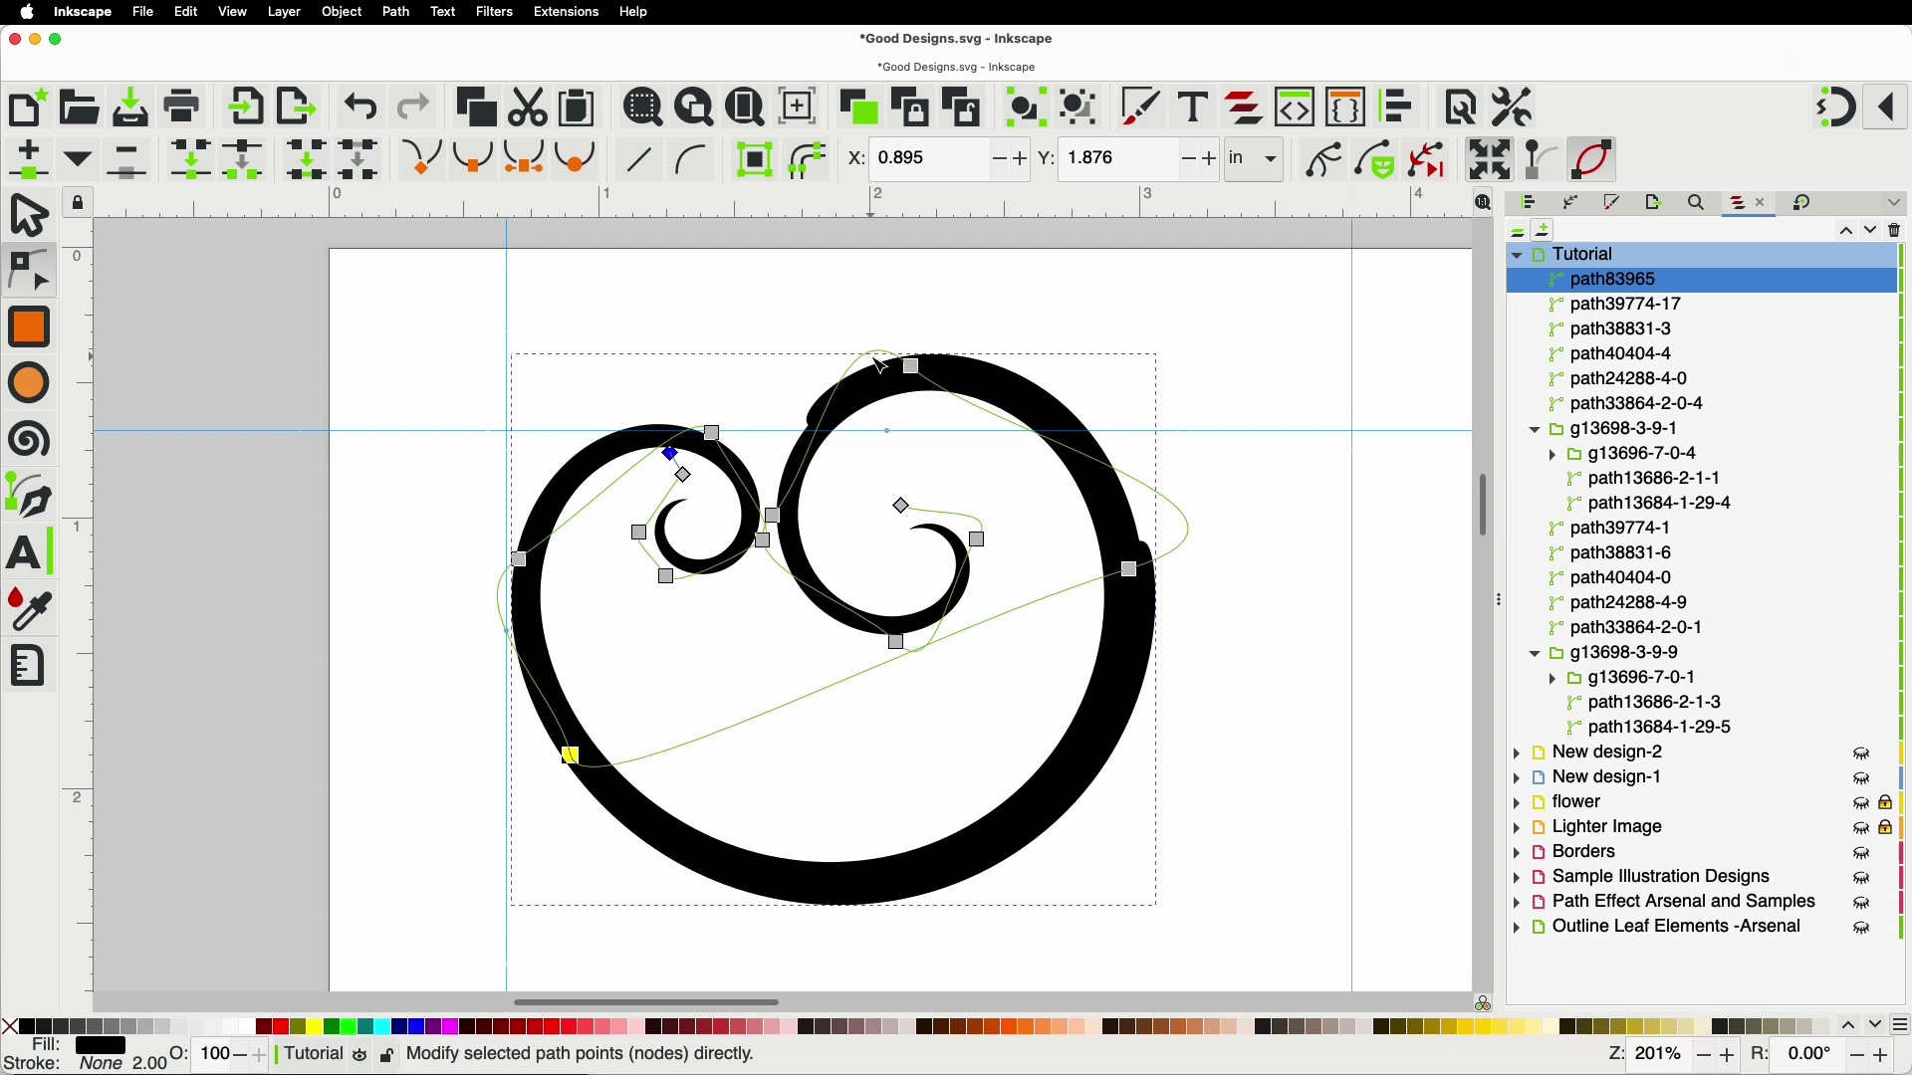
Step: Move the larger curl's top and right nodes outward, raise its lower node slightly, and shift its inner end node to the left
{"action": "left_click_drag", "start_coordinate": [914, 366], "coordinate": [951, 352]}
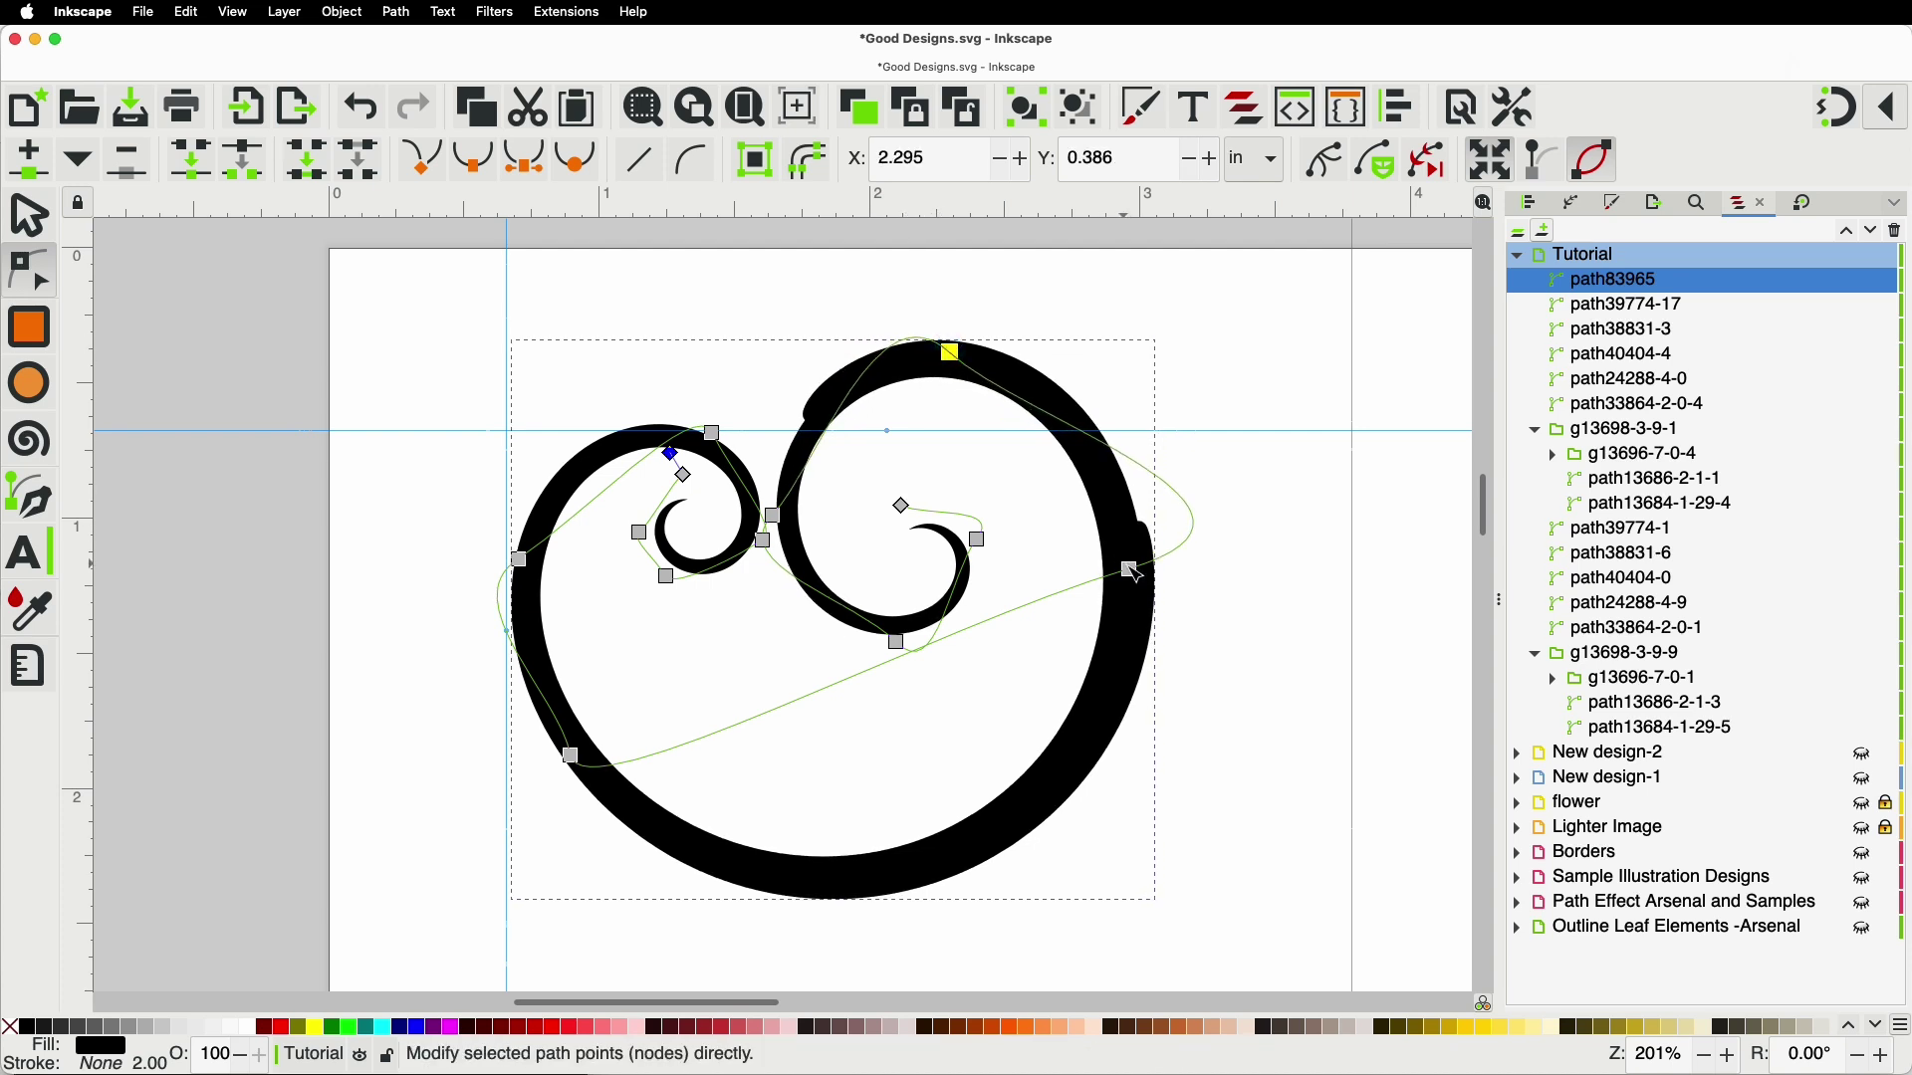
{"action": "left_click_drag", "start_coordinate": [1128, 568], "coordinate": [1152, 572]}
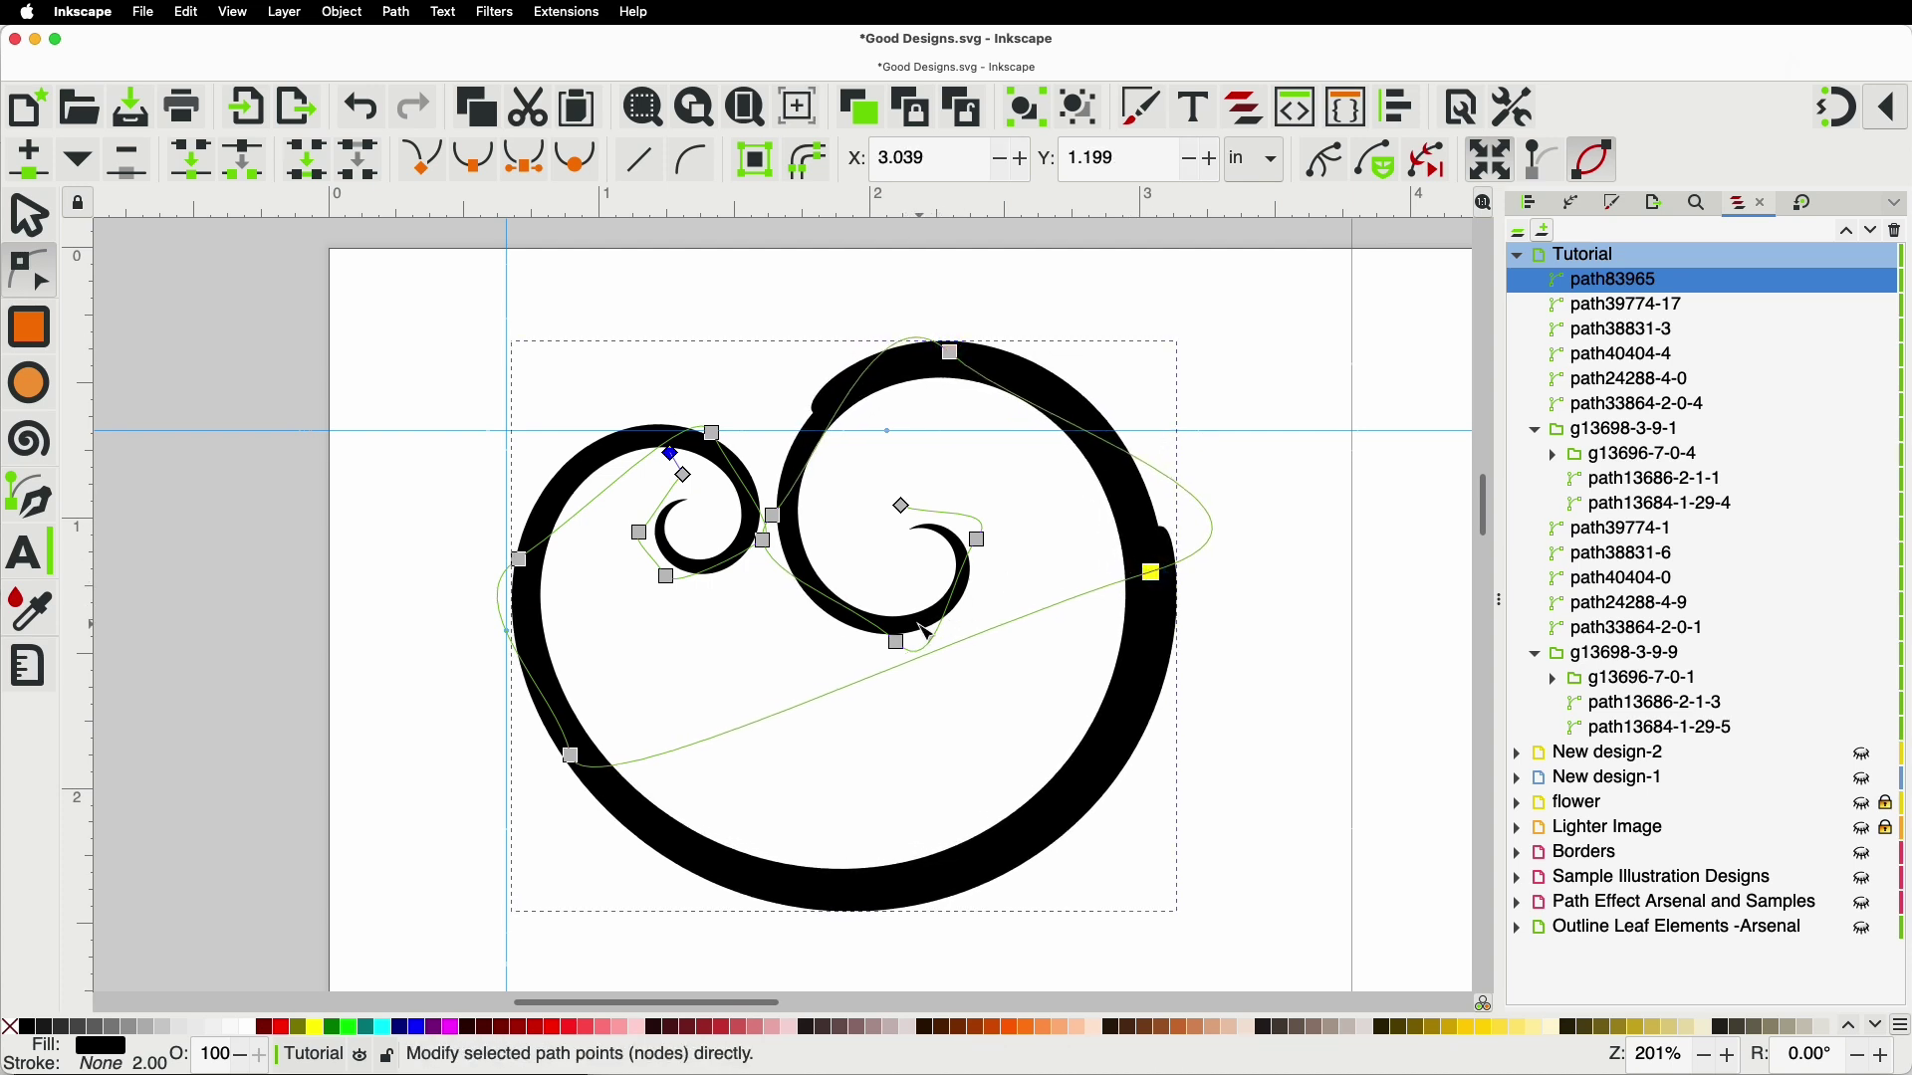
{"action": "left_click_drag", "start_coordinate": [896, 642], "coordinate": [891, 631]}
{"action": "left_click_drag", "start_coordinate": [907, 512], "coordinate": [854, 499]}
Step: Scale the scroll down uniformly to about 1.9 in wide and flip it vertically
{"action": "scroll", "coordinate": [866, 670], "scroll_direction": "down", "scroll_amount": 4}
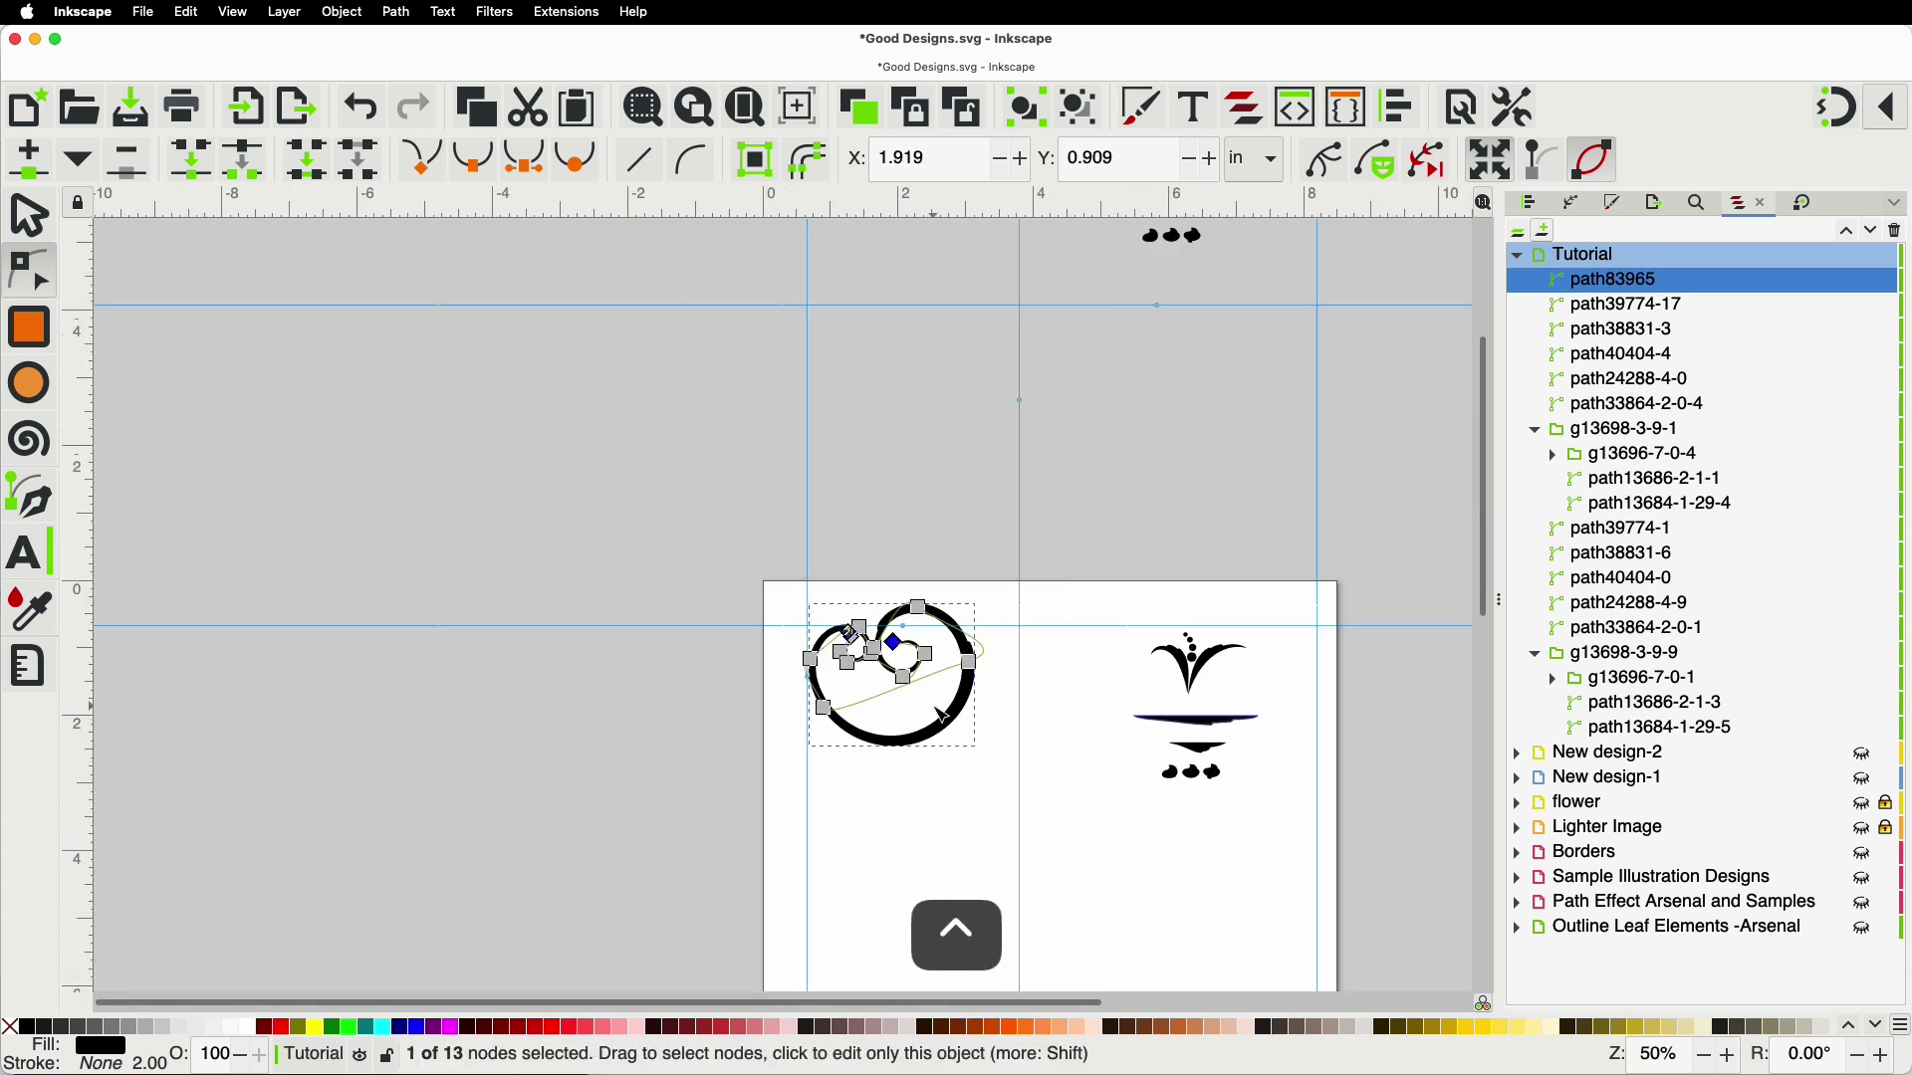
{"action": "scroll", "coordinate": [944, 714], "scroll_direction": "up", "scroll_amount": 1}
{"action": "left_click", "coordinate": [29, 214]}
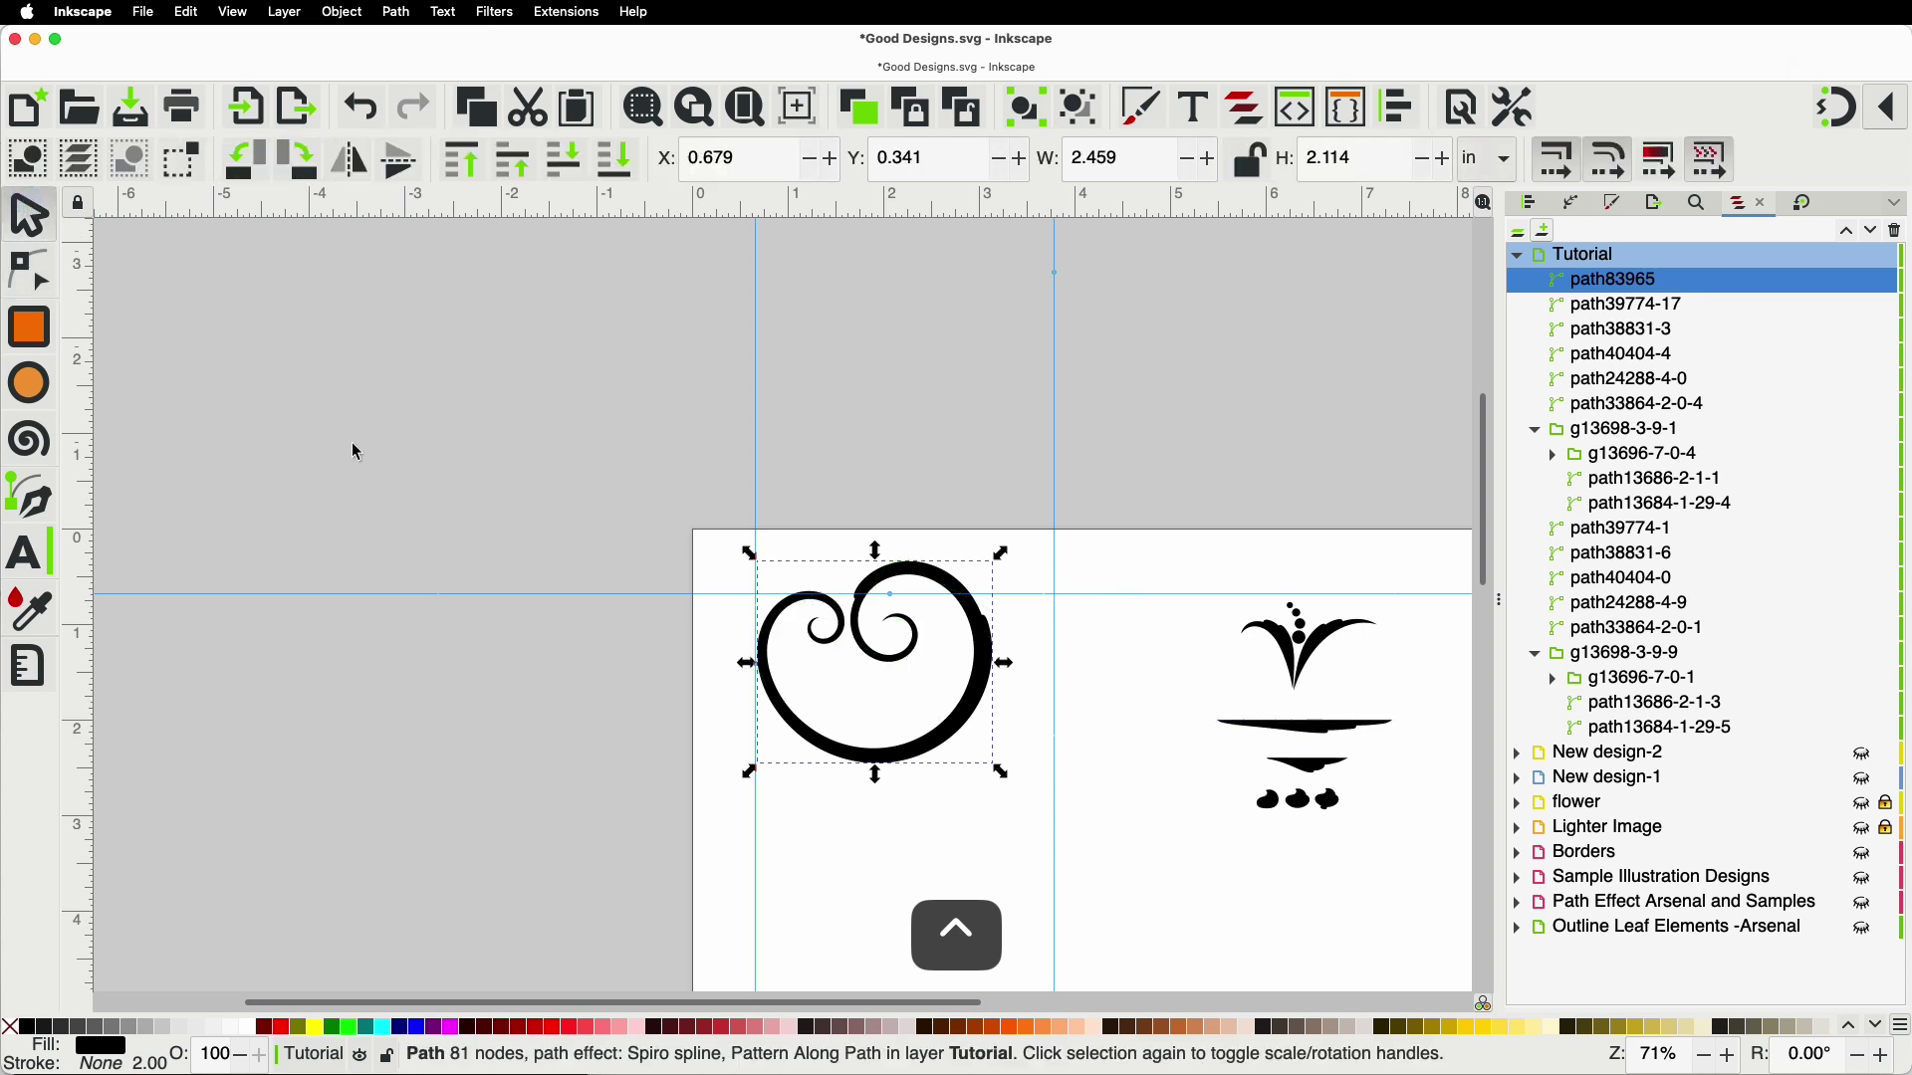
{"action": "scroll", "coordinate": [904, 681], "scroll_direction": "up", "scroll_amount": 1}
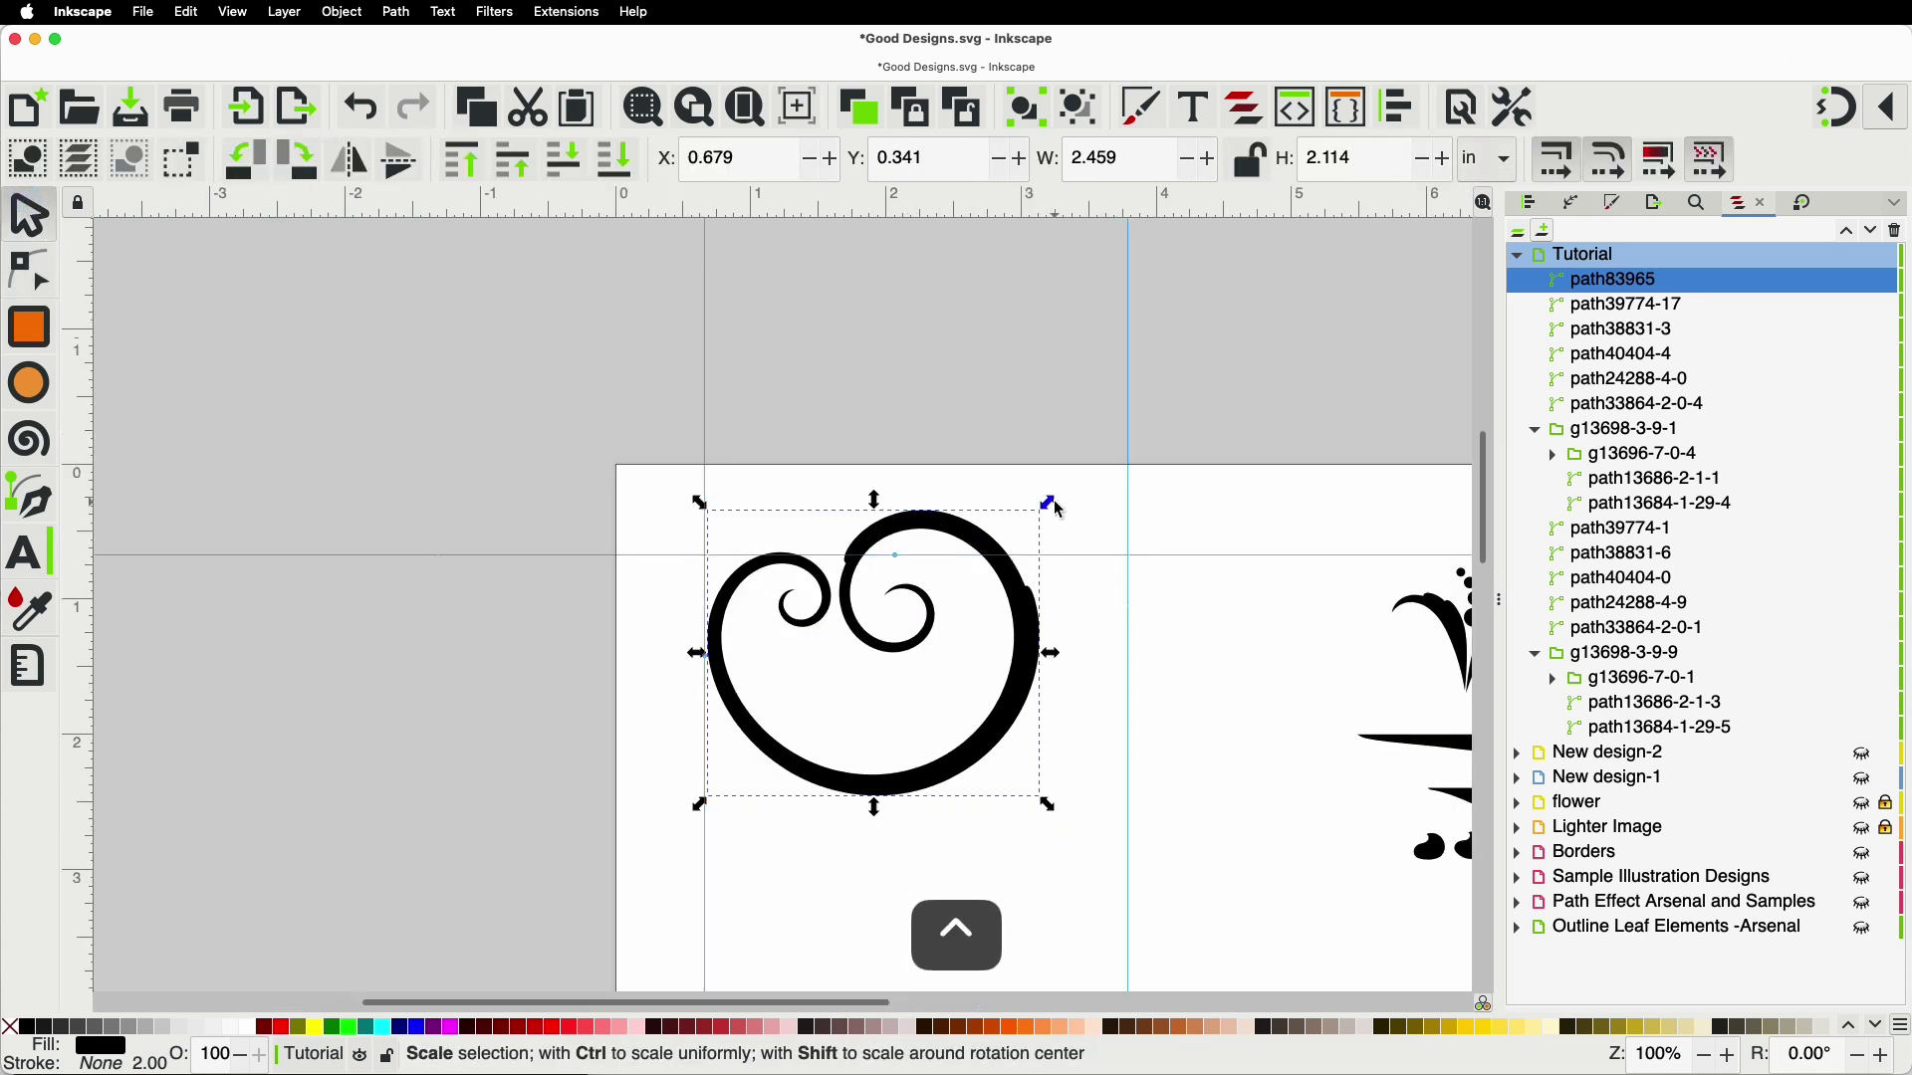
{"action": "left_click_drag", "start_coordinate": [1050, 506], "coordinate": [984, 565]}
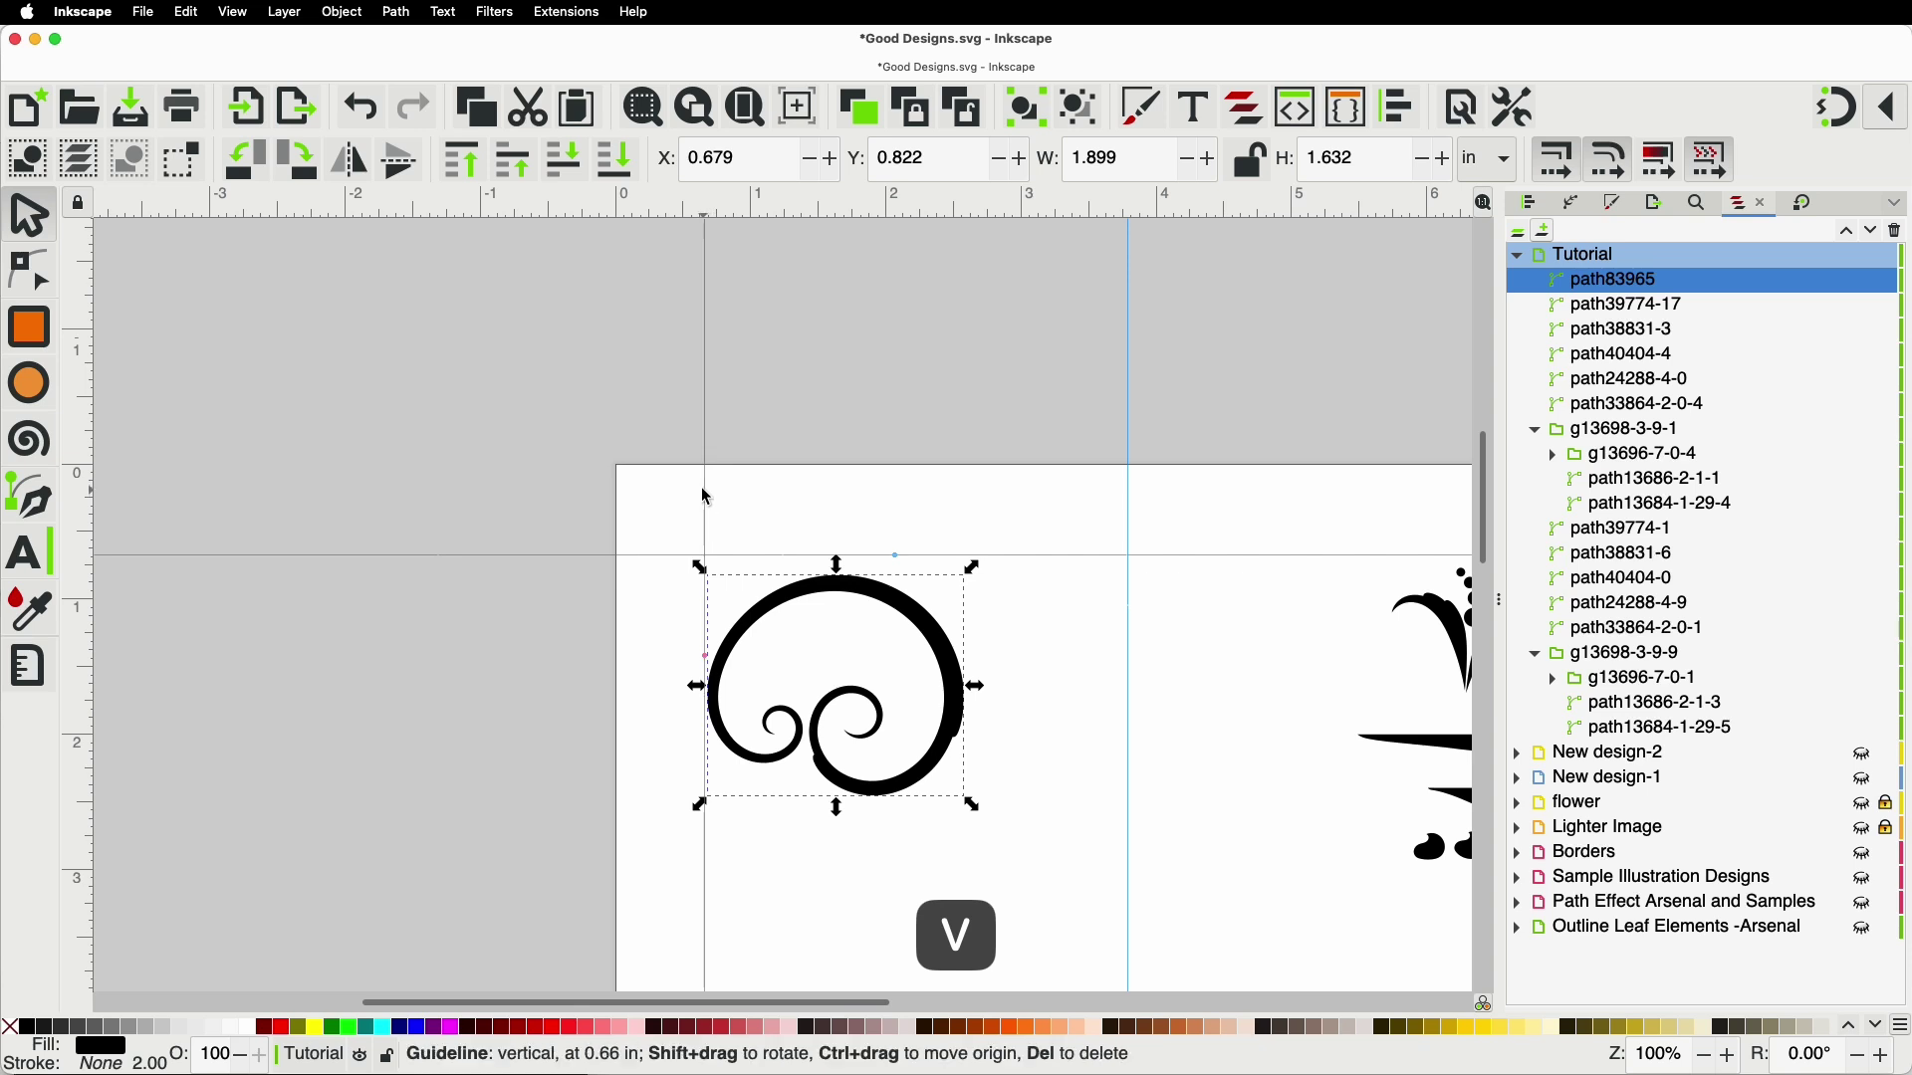
Step: Rotate the scroll clockwise until both curls face the page's left edge, and place it against the corner guides
{"action": "left_click", "coordinate": [901, 601]}
{"action": "left_click_drag", "start_coordinate": [969, 568], "coordinate": [876, 697]}
{"action": "left_click_drag", "start_coordinate": [917, 625], "coordinate": [881, 629]}
Step: Widen the scroll's pattern slightly with its width knot, and return to object selection
{"action": "scroll", "coordinate": [737, 657], "scroll_direction": "up", "scroll_amount": 2}
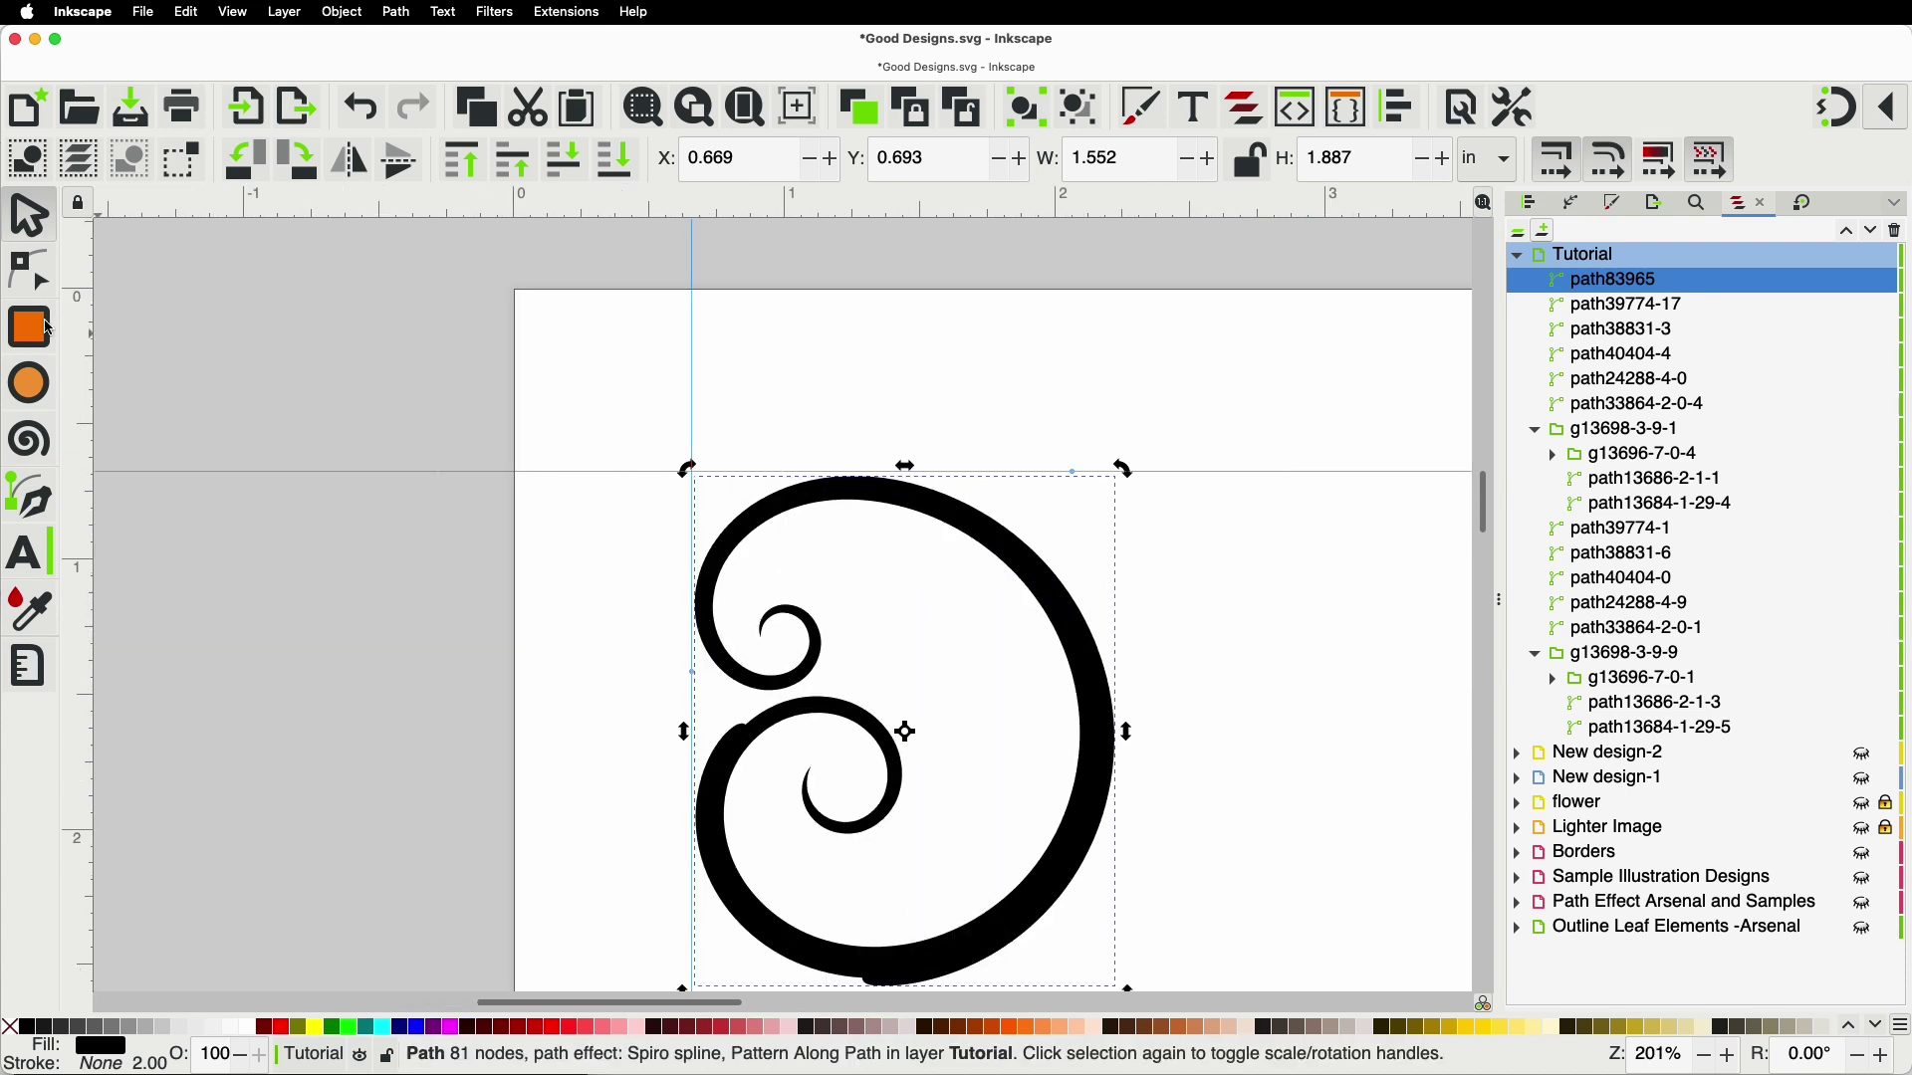
{"action": "left_click", "coordinate": [30, 268]}
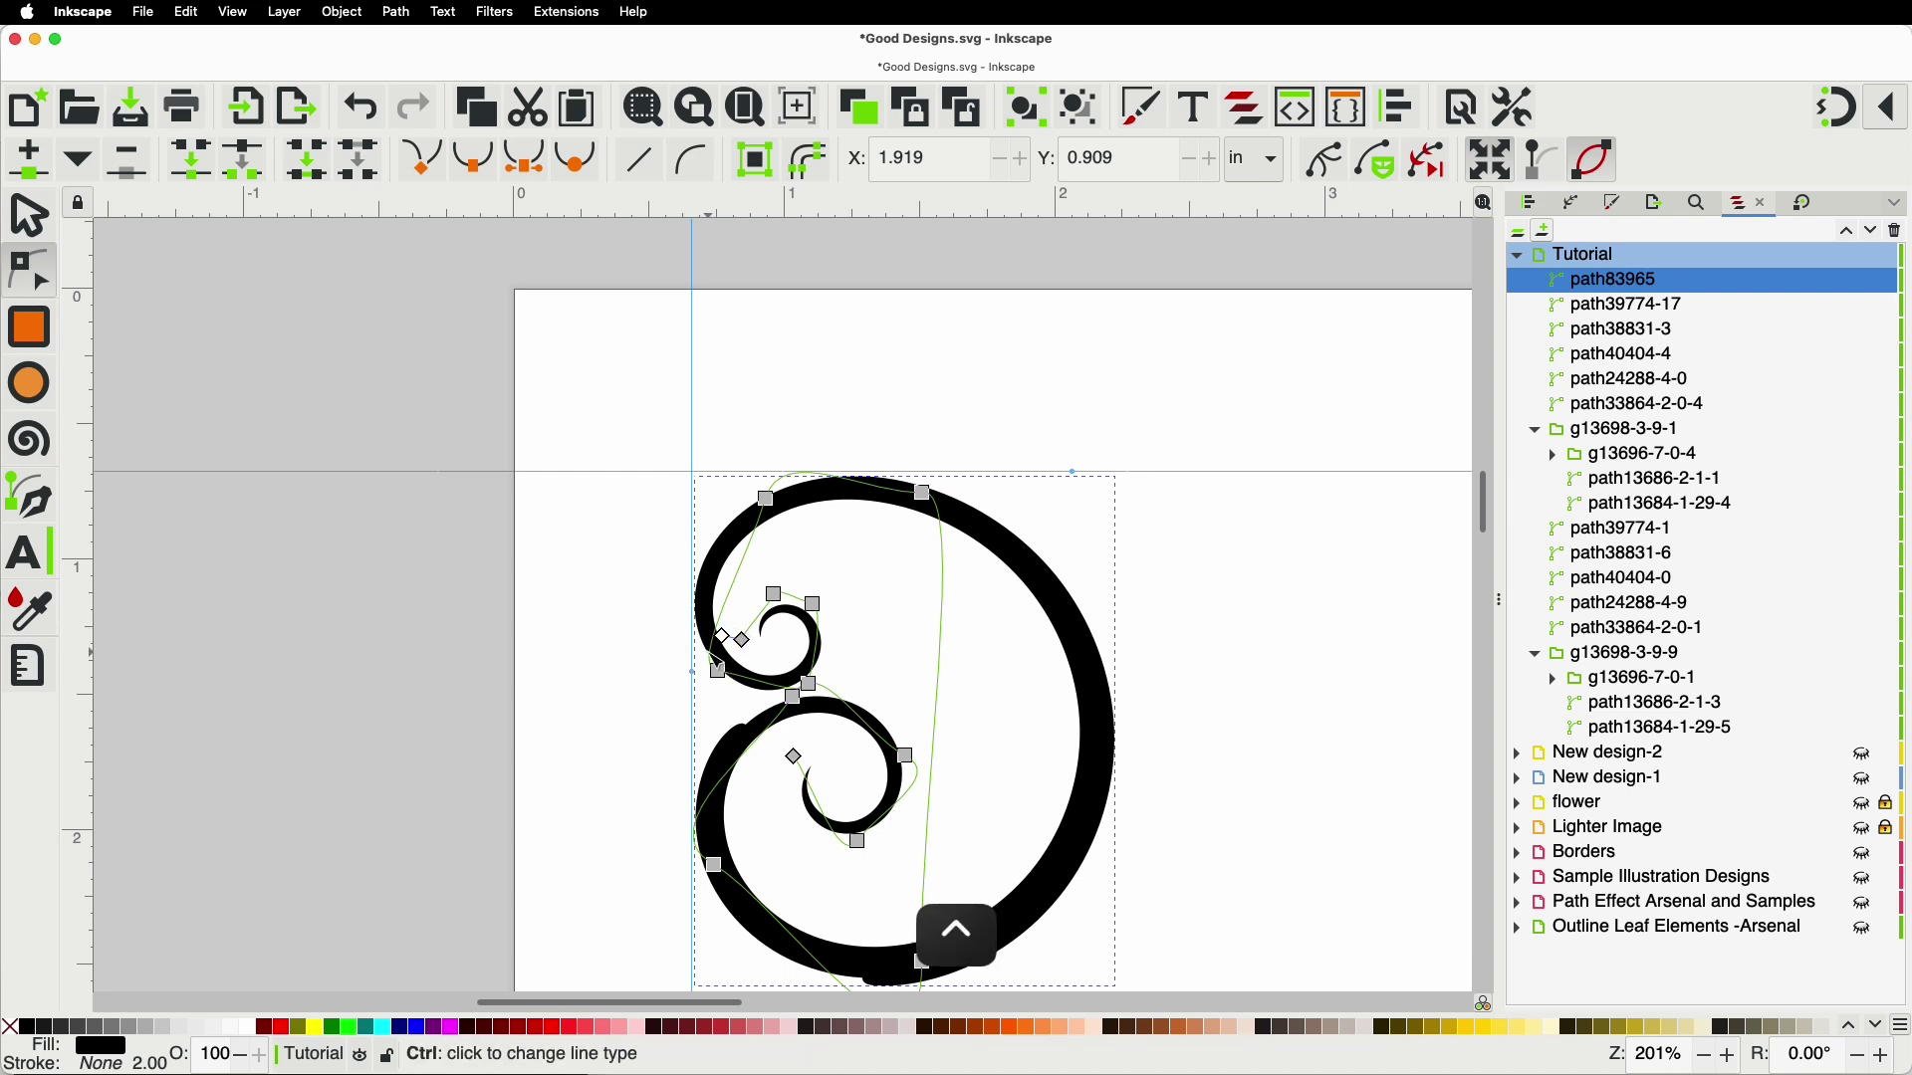
{"action": "scroll", "coordinate": [737, 645], "scroll_direction": "up", "scroll_amount": 3}
{"action": "left_click_drag", "start_coordinate": [748, 606], "coordinate": [739, 602]}
{"action": "scroll", "coordinate": [742, 607], "scroll_direction": "down", "scroll_amount": 3}
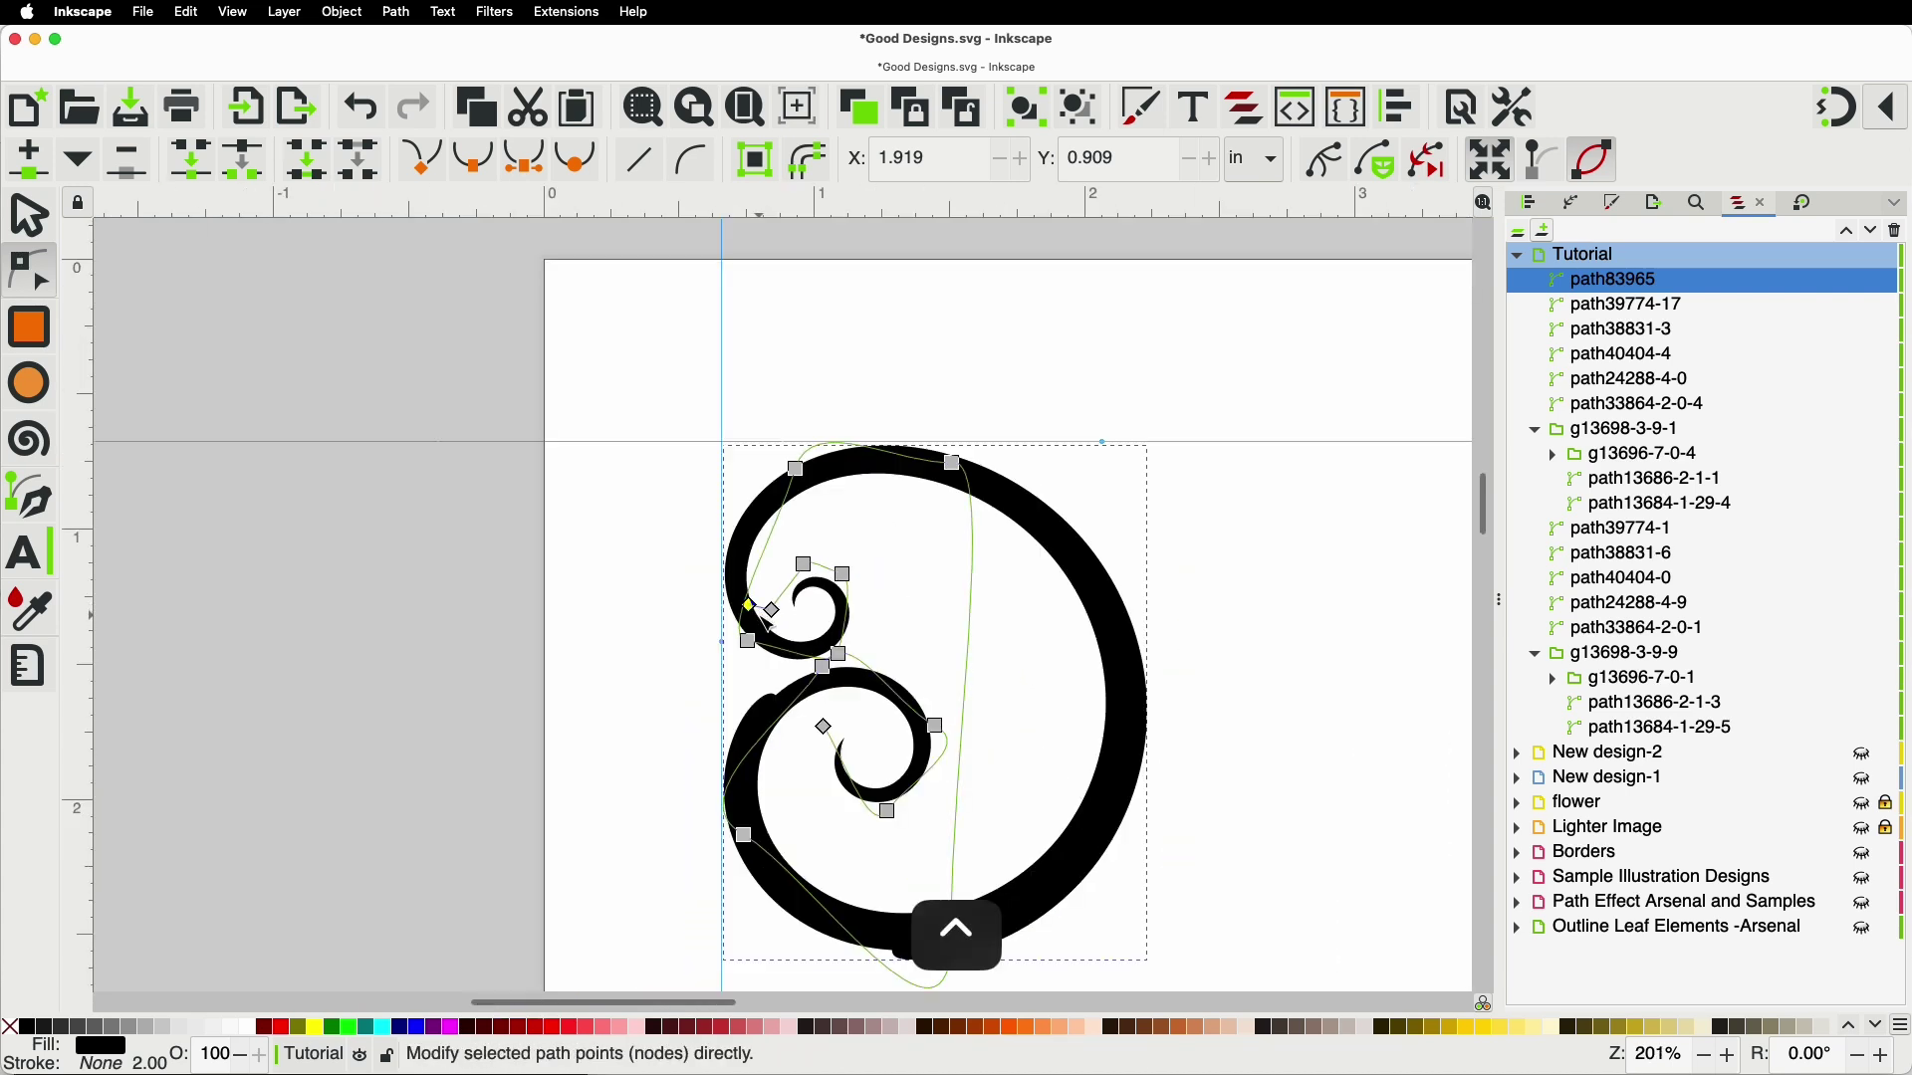
{"action": "scroll", "coordinate": [765, 623], "scroll_direction": "down", "scroll_amount": 2}
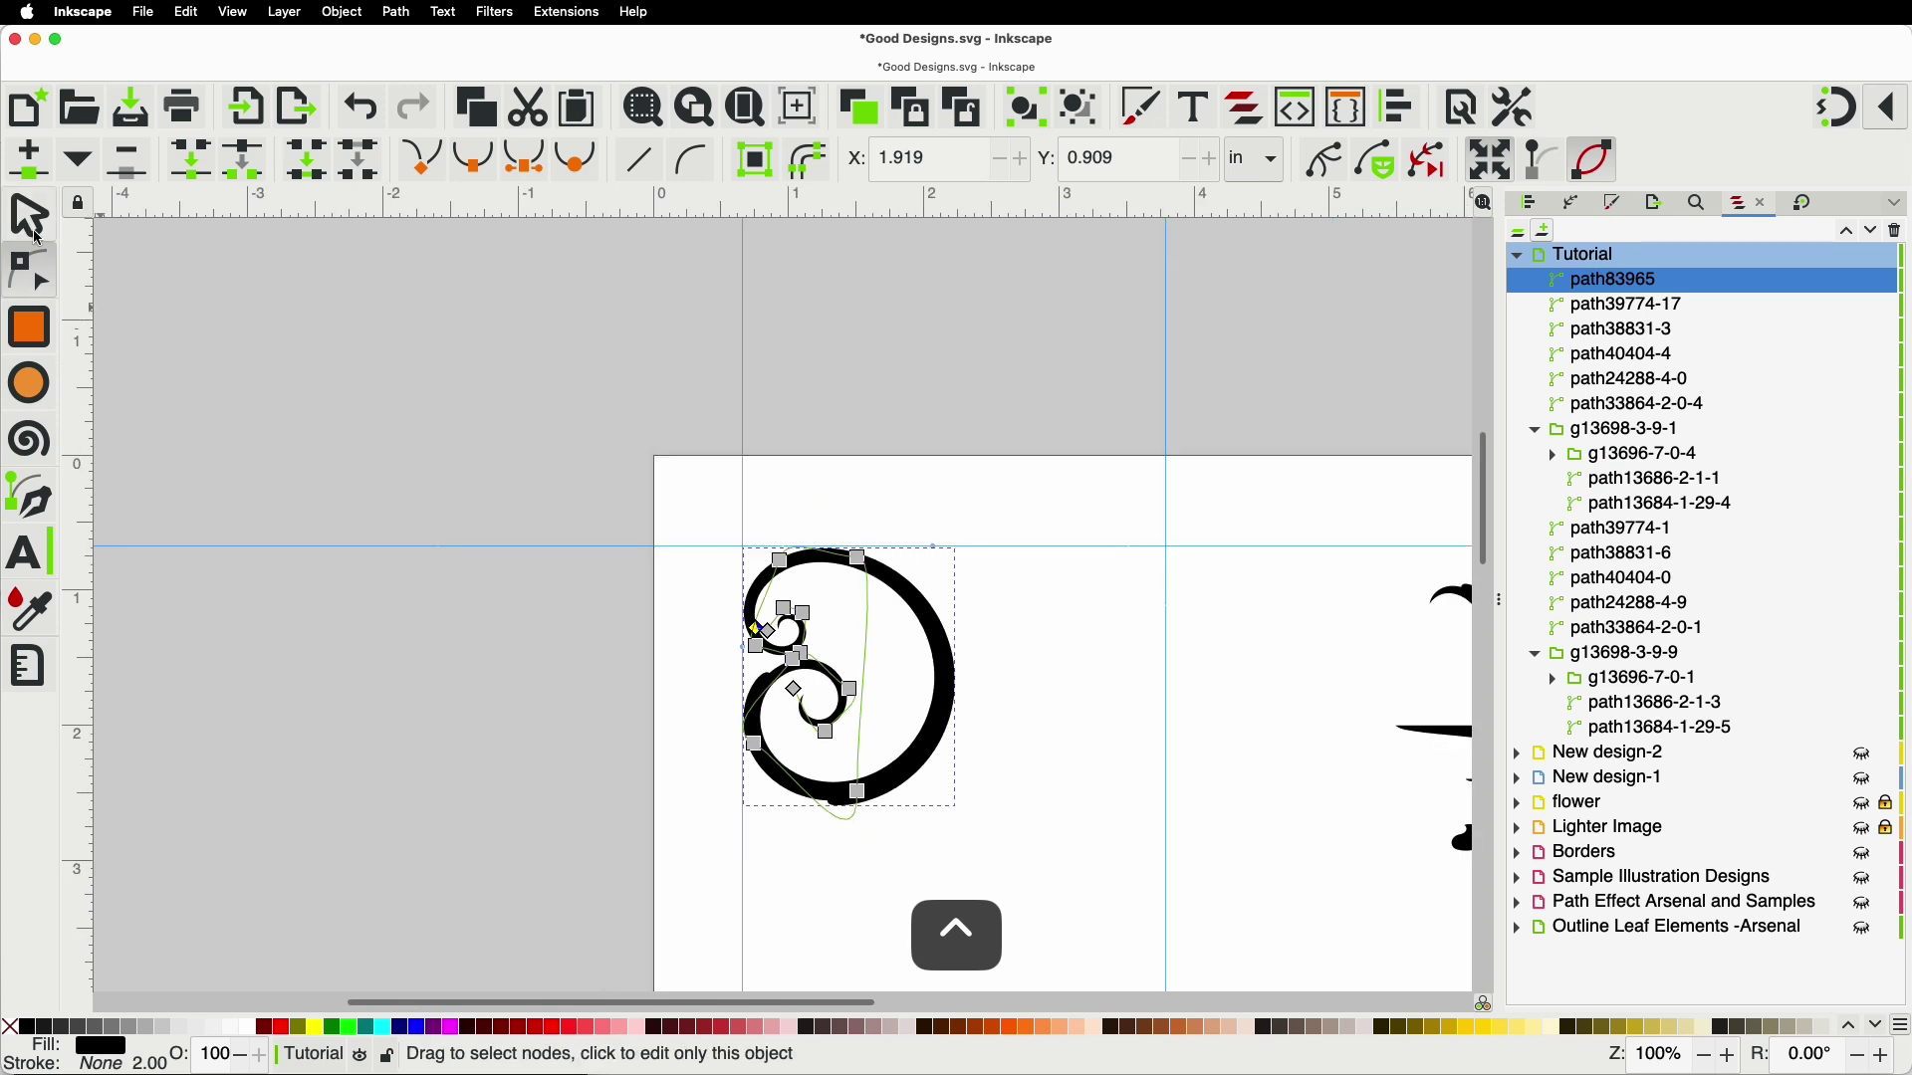
{"action": "left_click", "coordinate": [33, 217]}
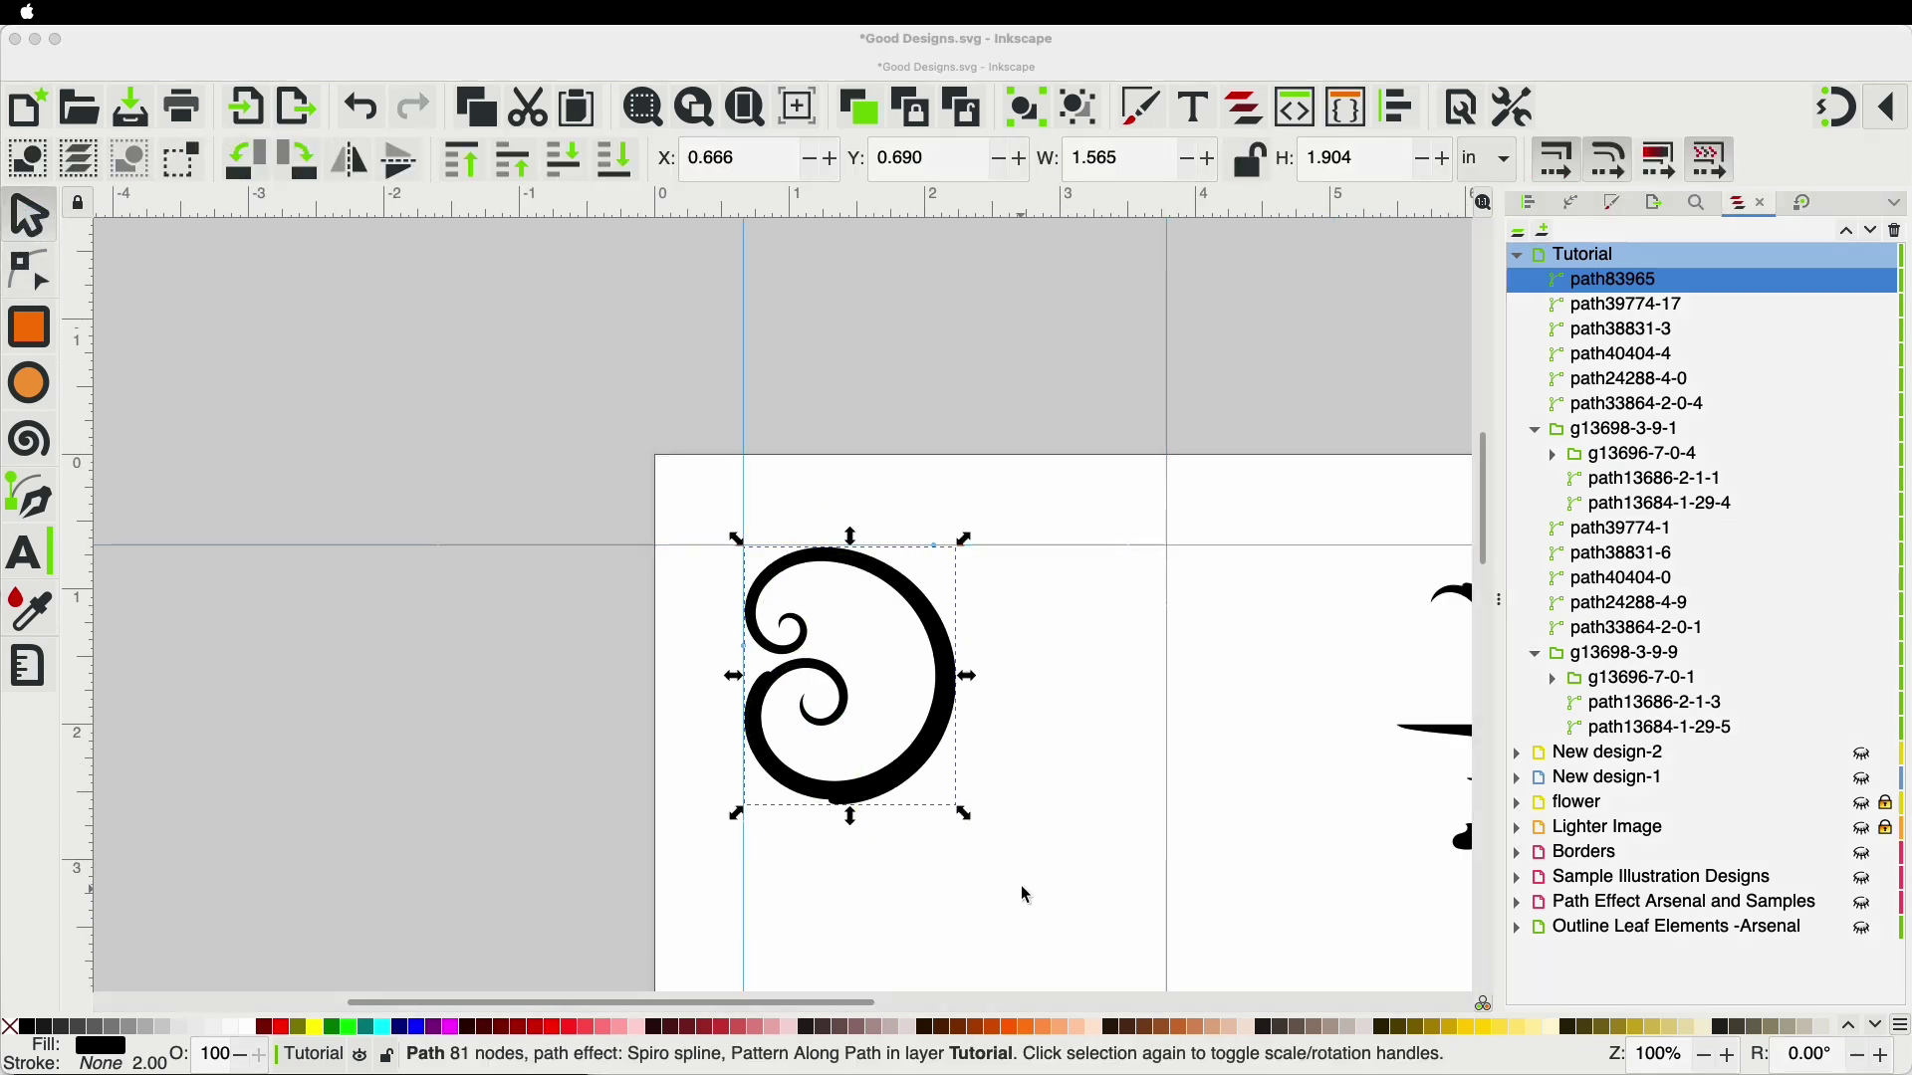
Step: Copy the short shading shape below the long one to the clipboard and activate the Pen tool with Spiro mode and the From clipboard shape
{"action": "scroll", "coordinate": [1097, 712], "scroll_direction": "down", "scroll_amount": 2}
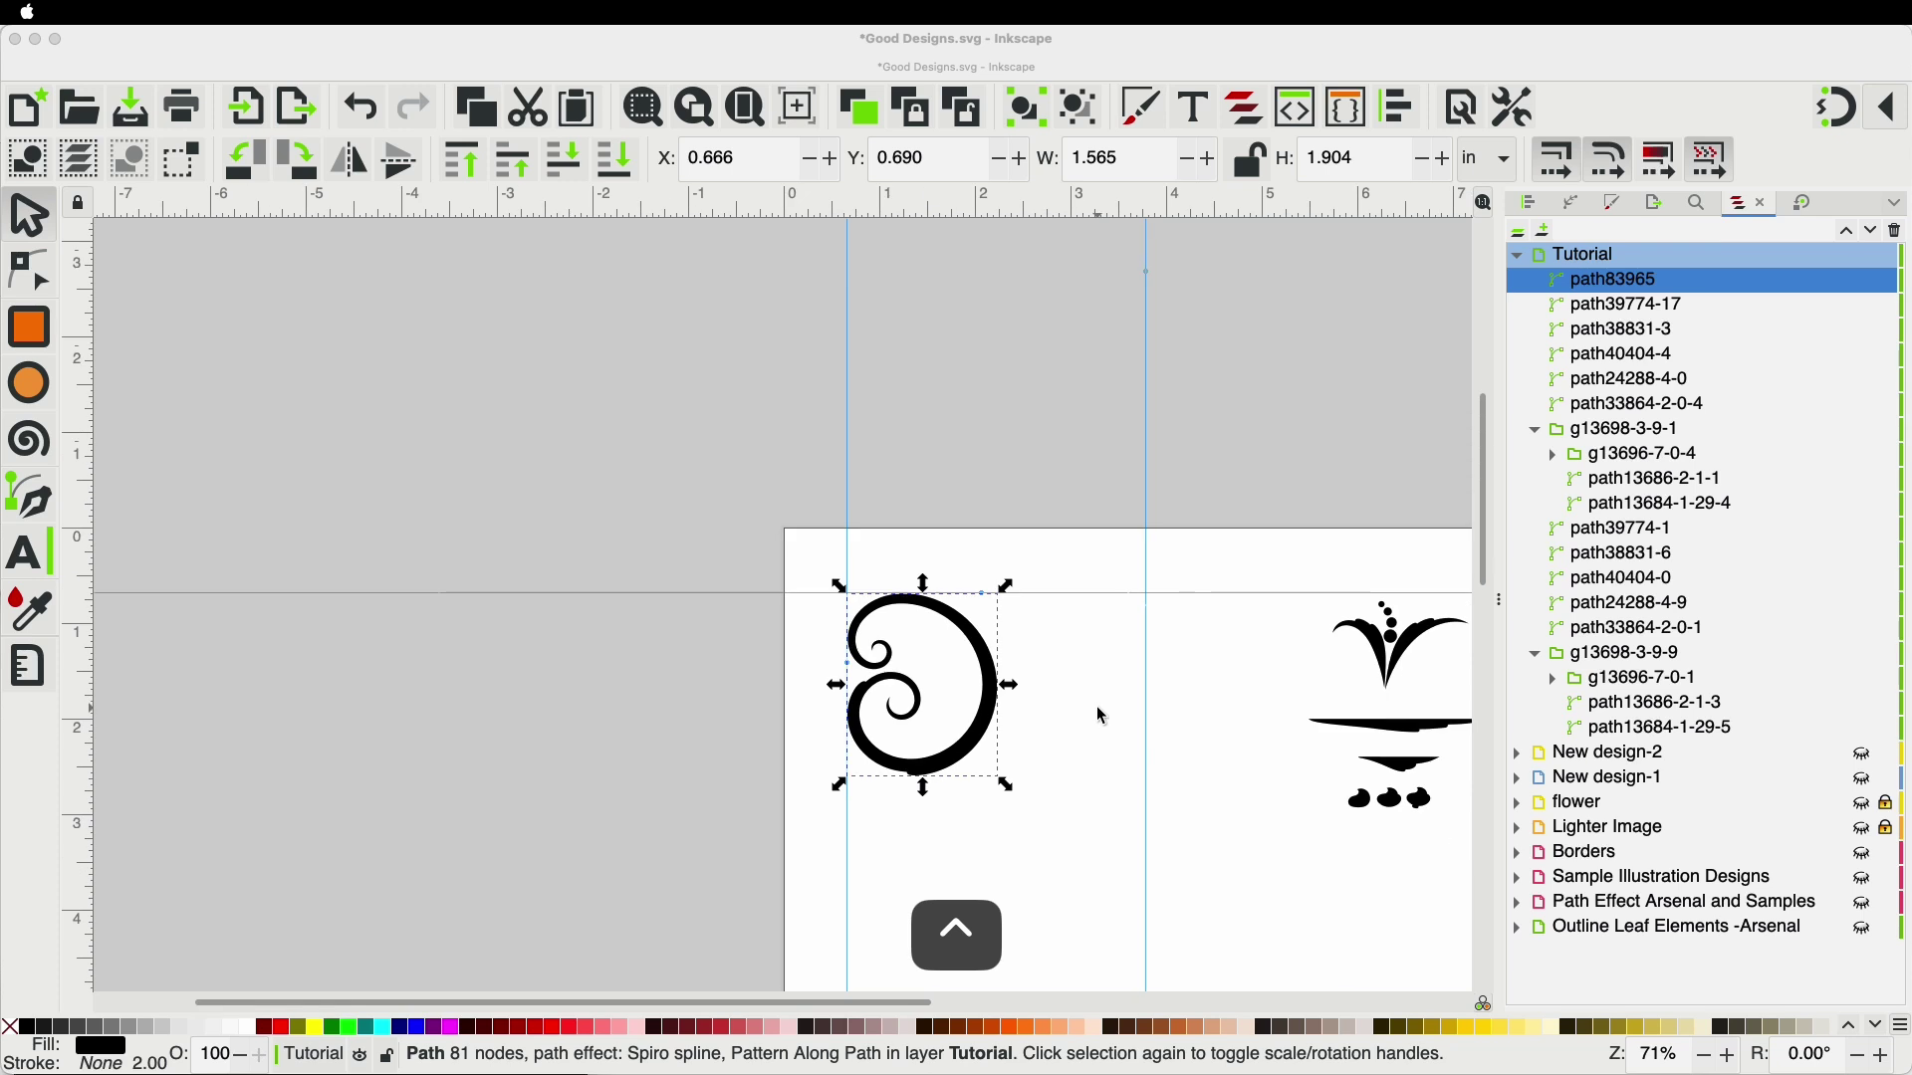
{"action": "scroll", "coordinate": [1384, 775], "scroll_direction": "up", "scroll_amount": 2}
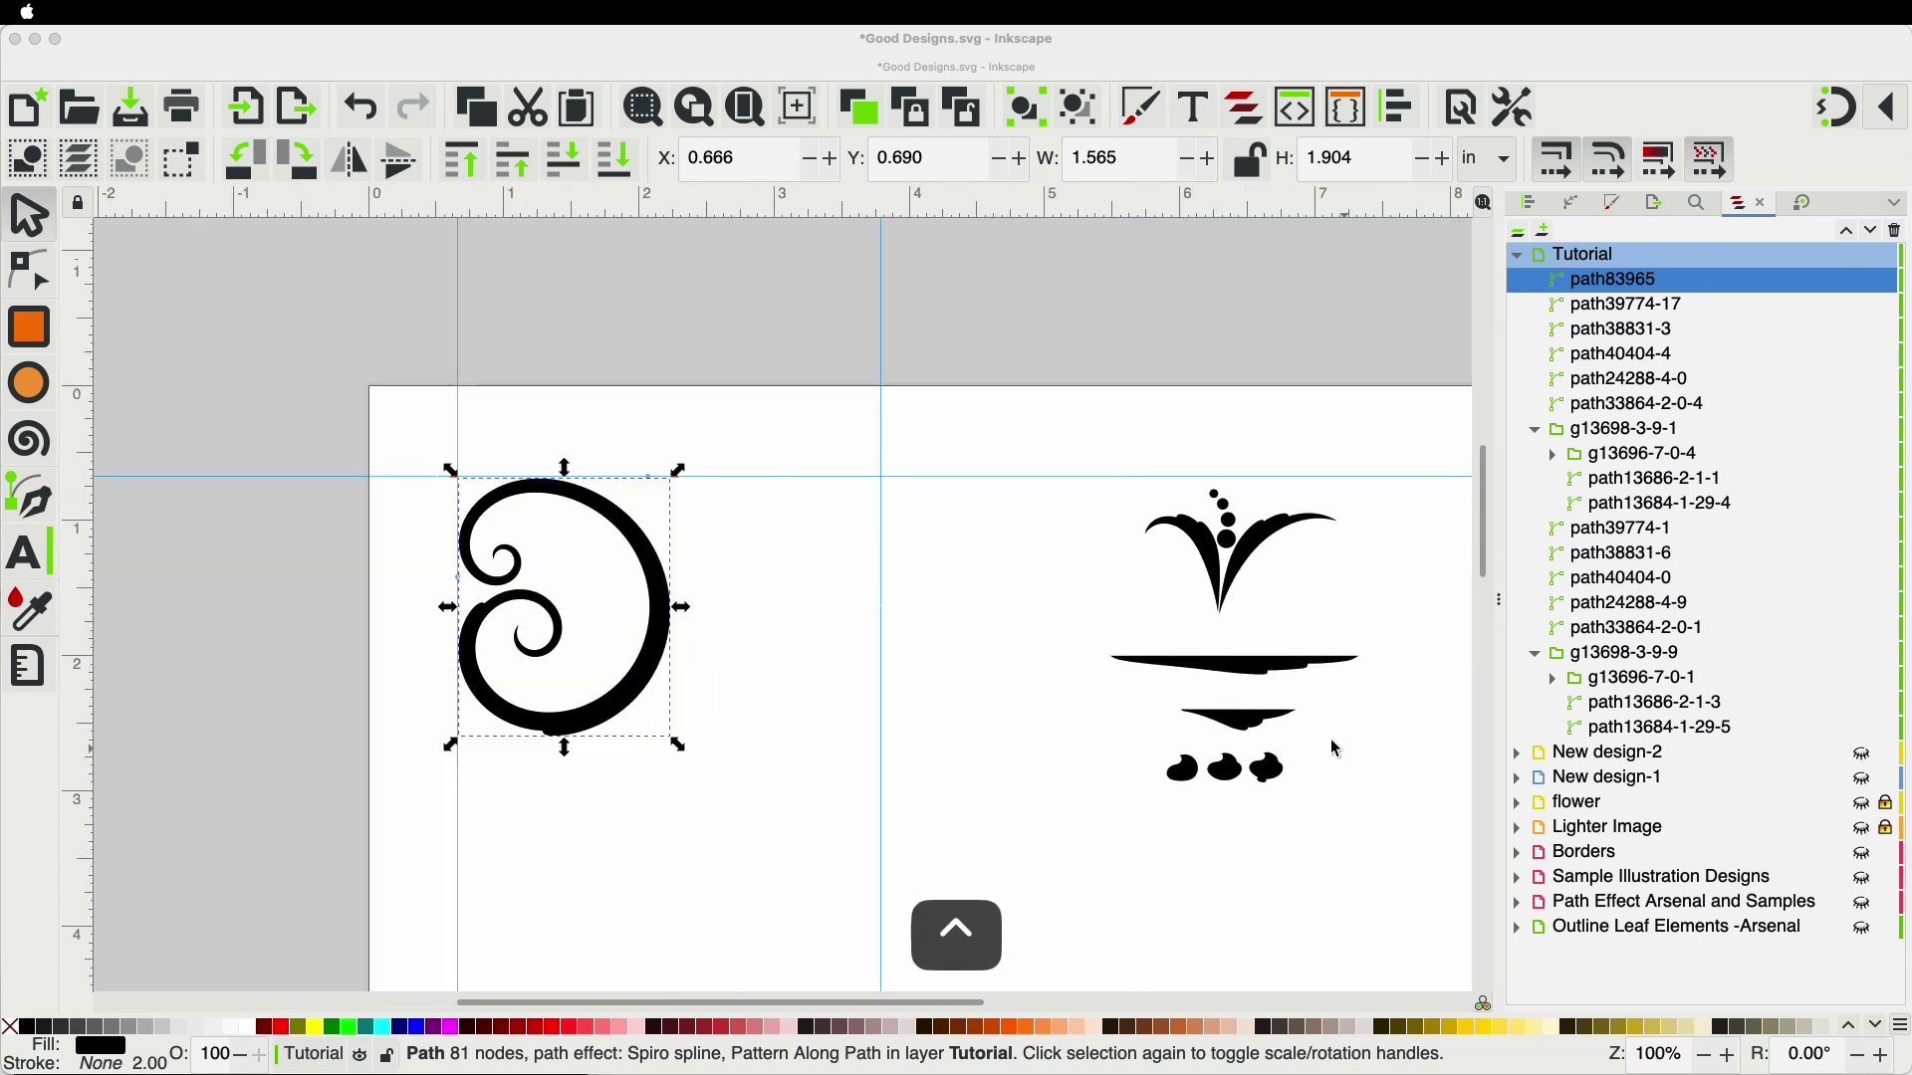
{"action": "scroll", "coordinate": [1324, 746], "scroll_direction": "up", "scroll_amount": 1}
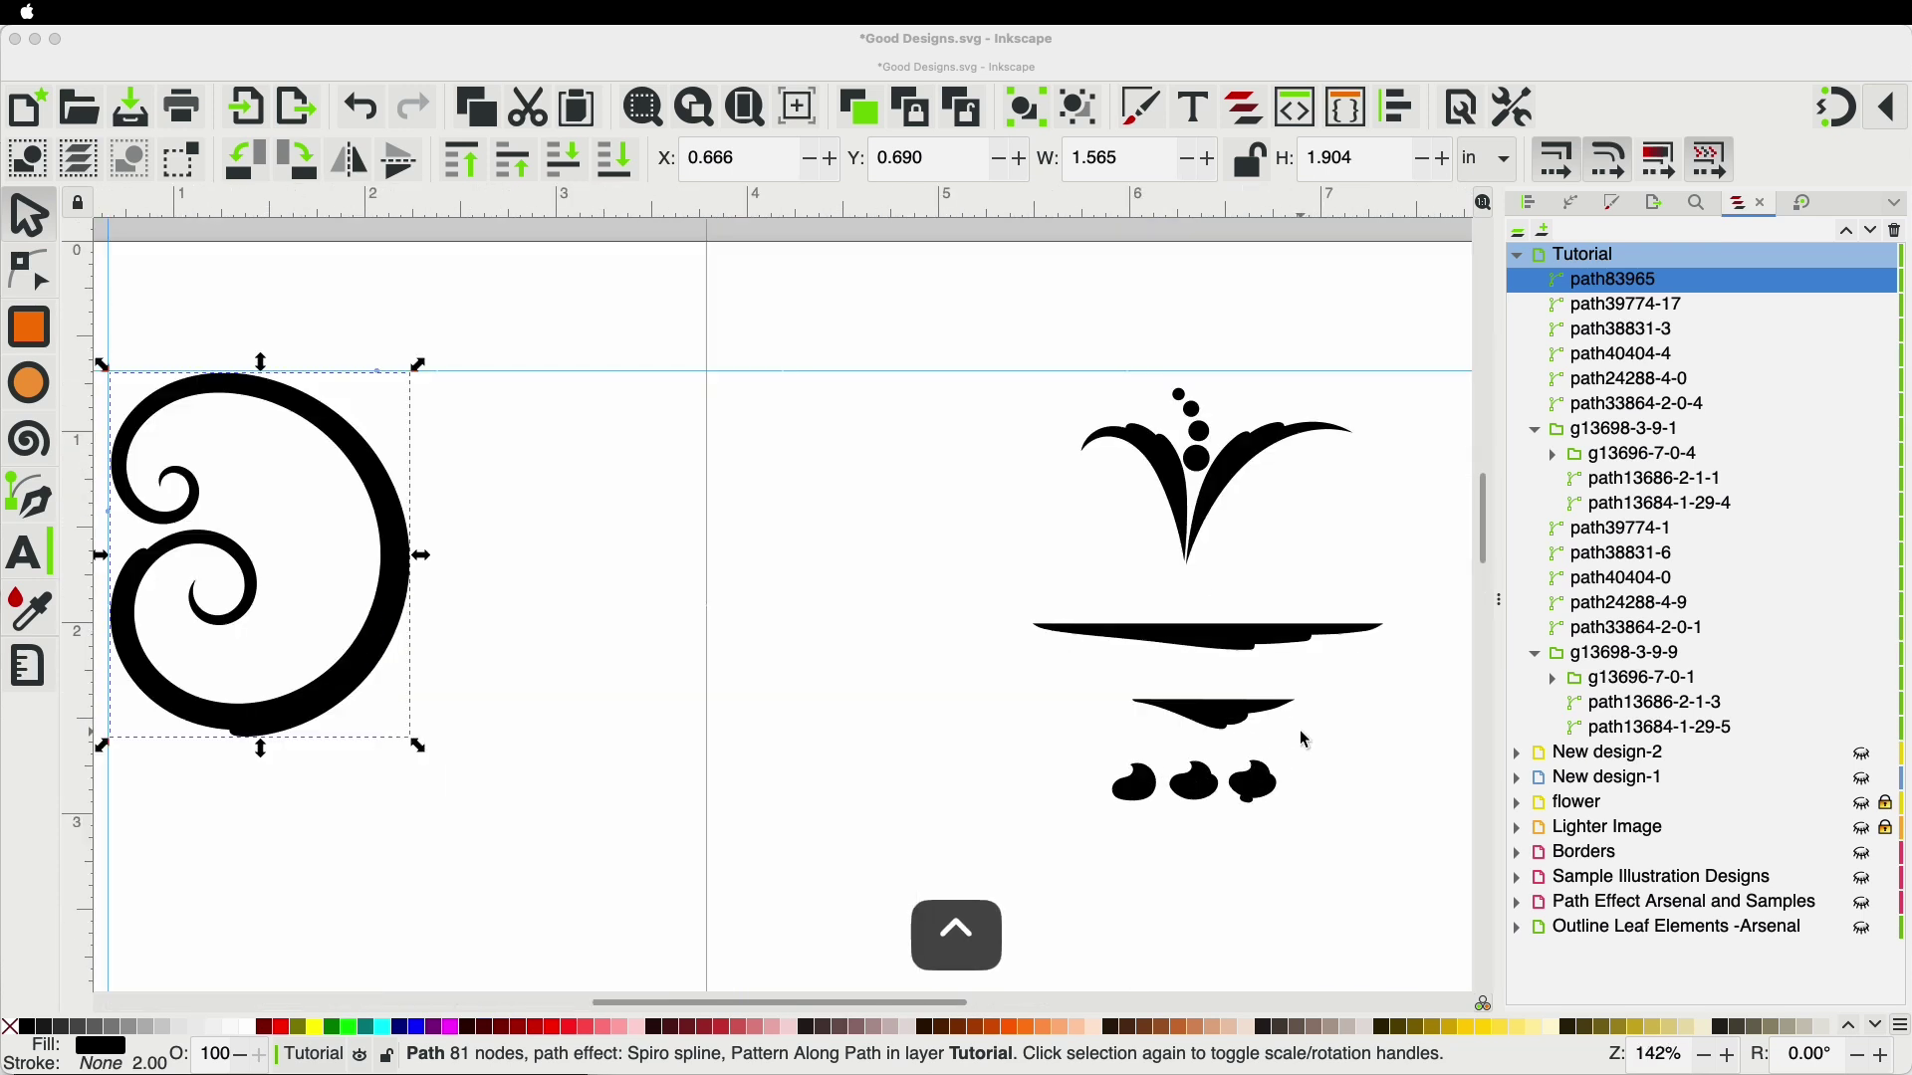
{"action": "left_click", "coordinate": [1243, 733]}
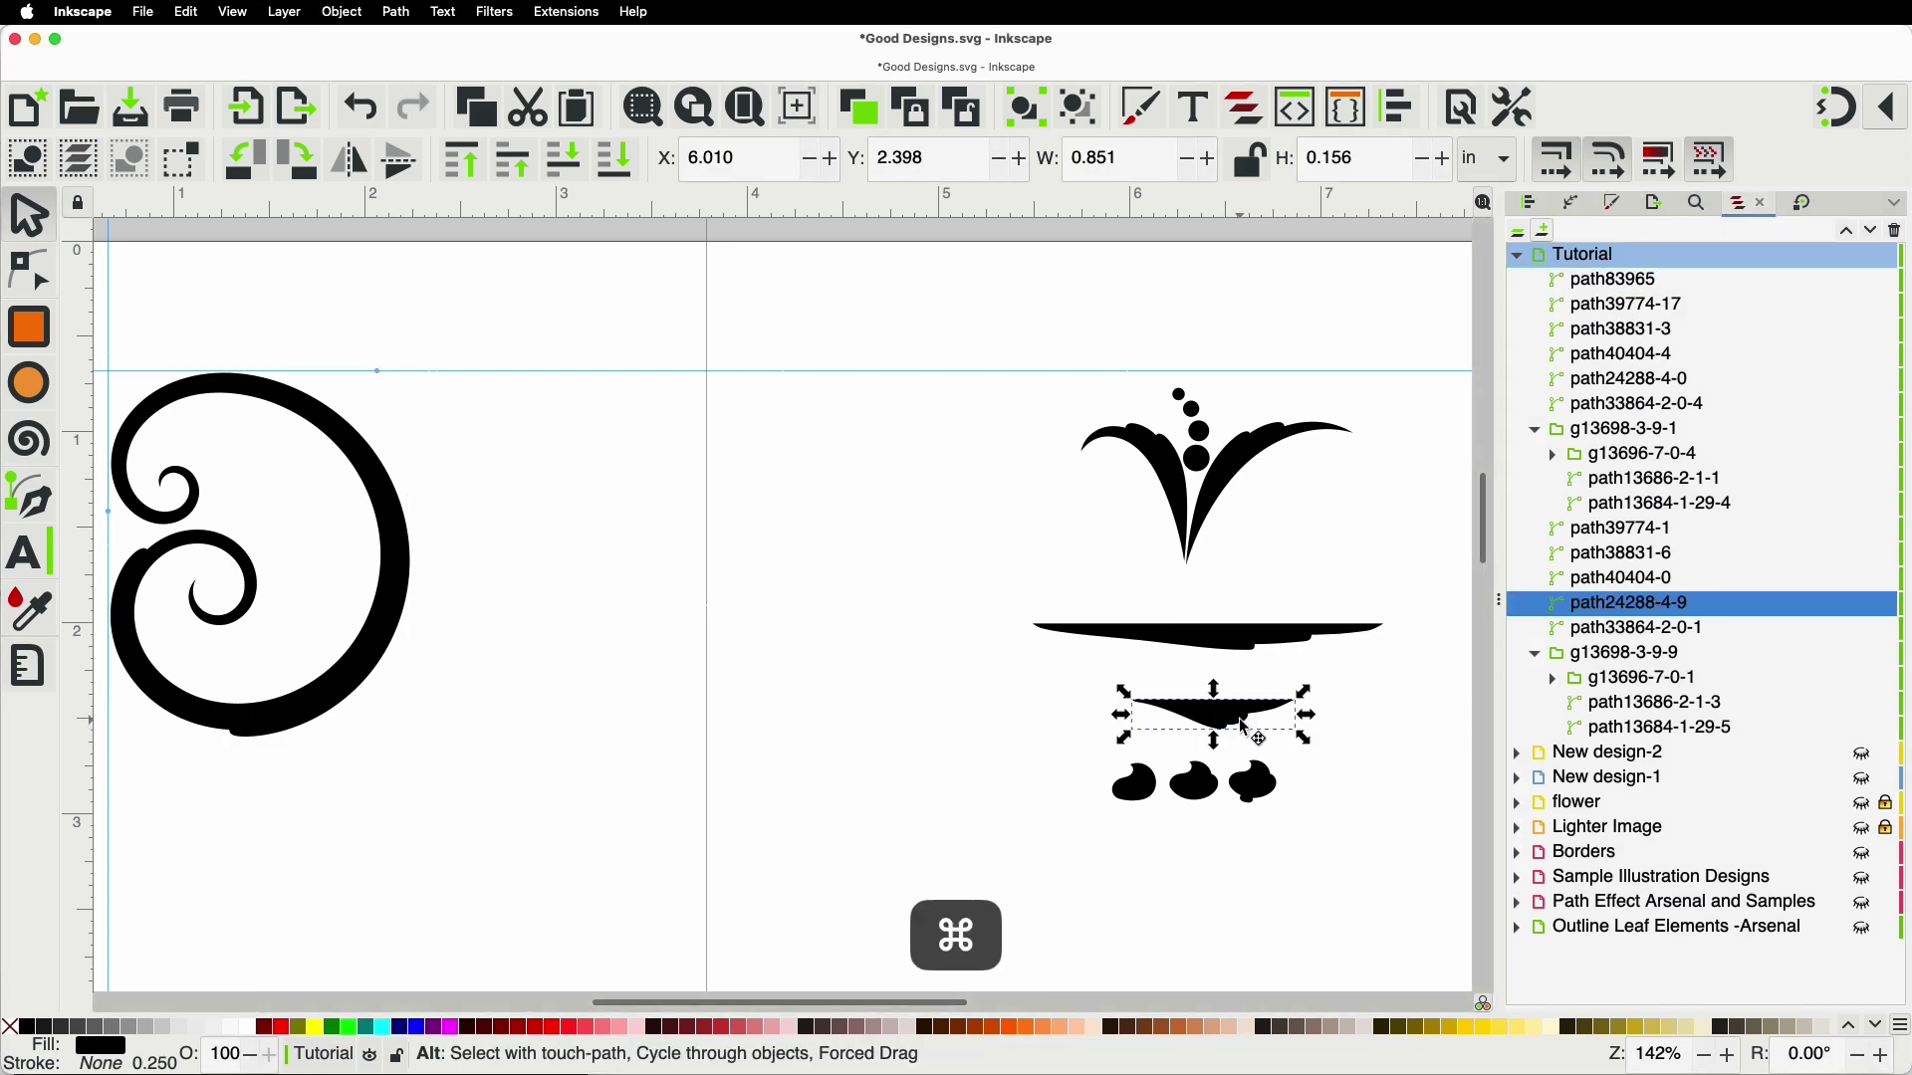
{"action": "key", "text": "super+c"}
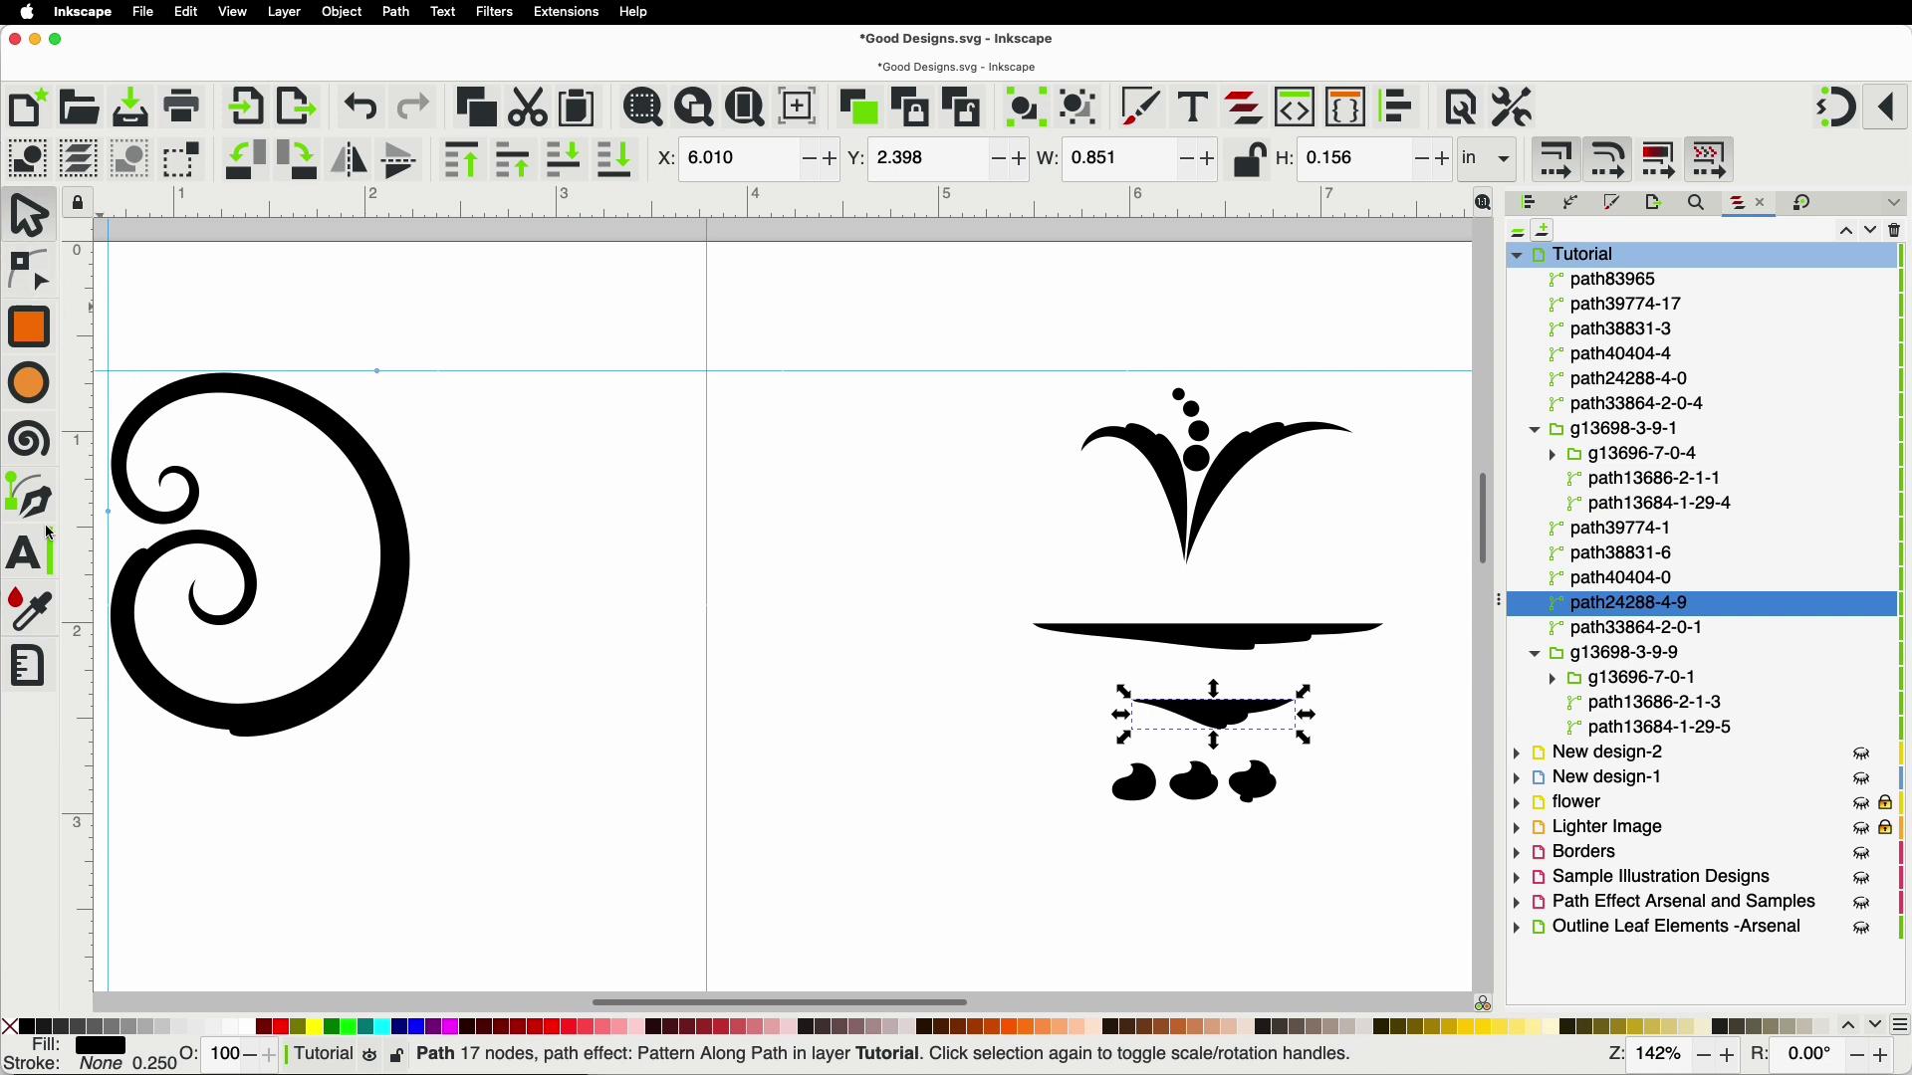
{"action": "left_click", "coordinate": [32, 498]}
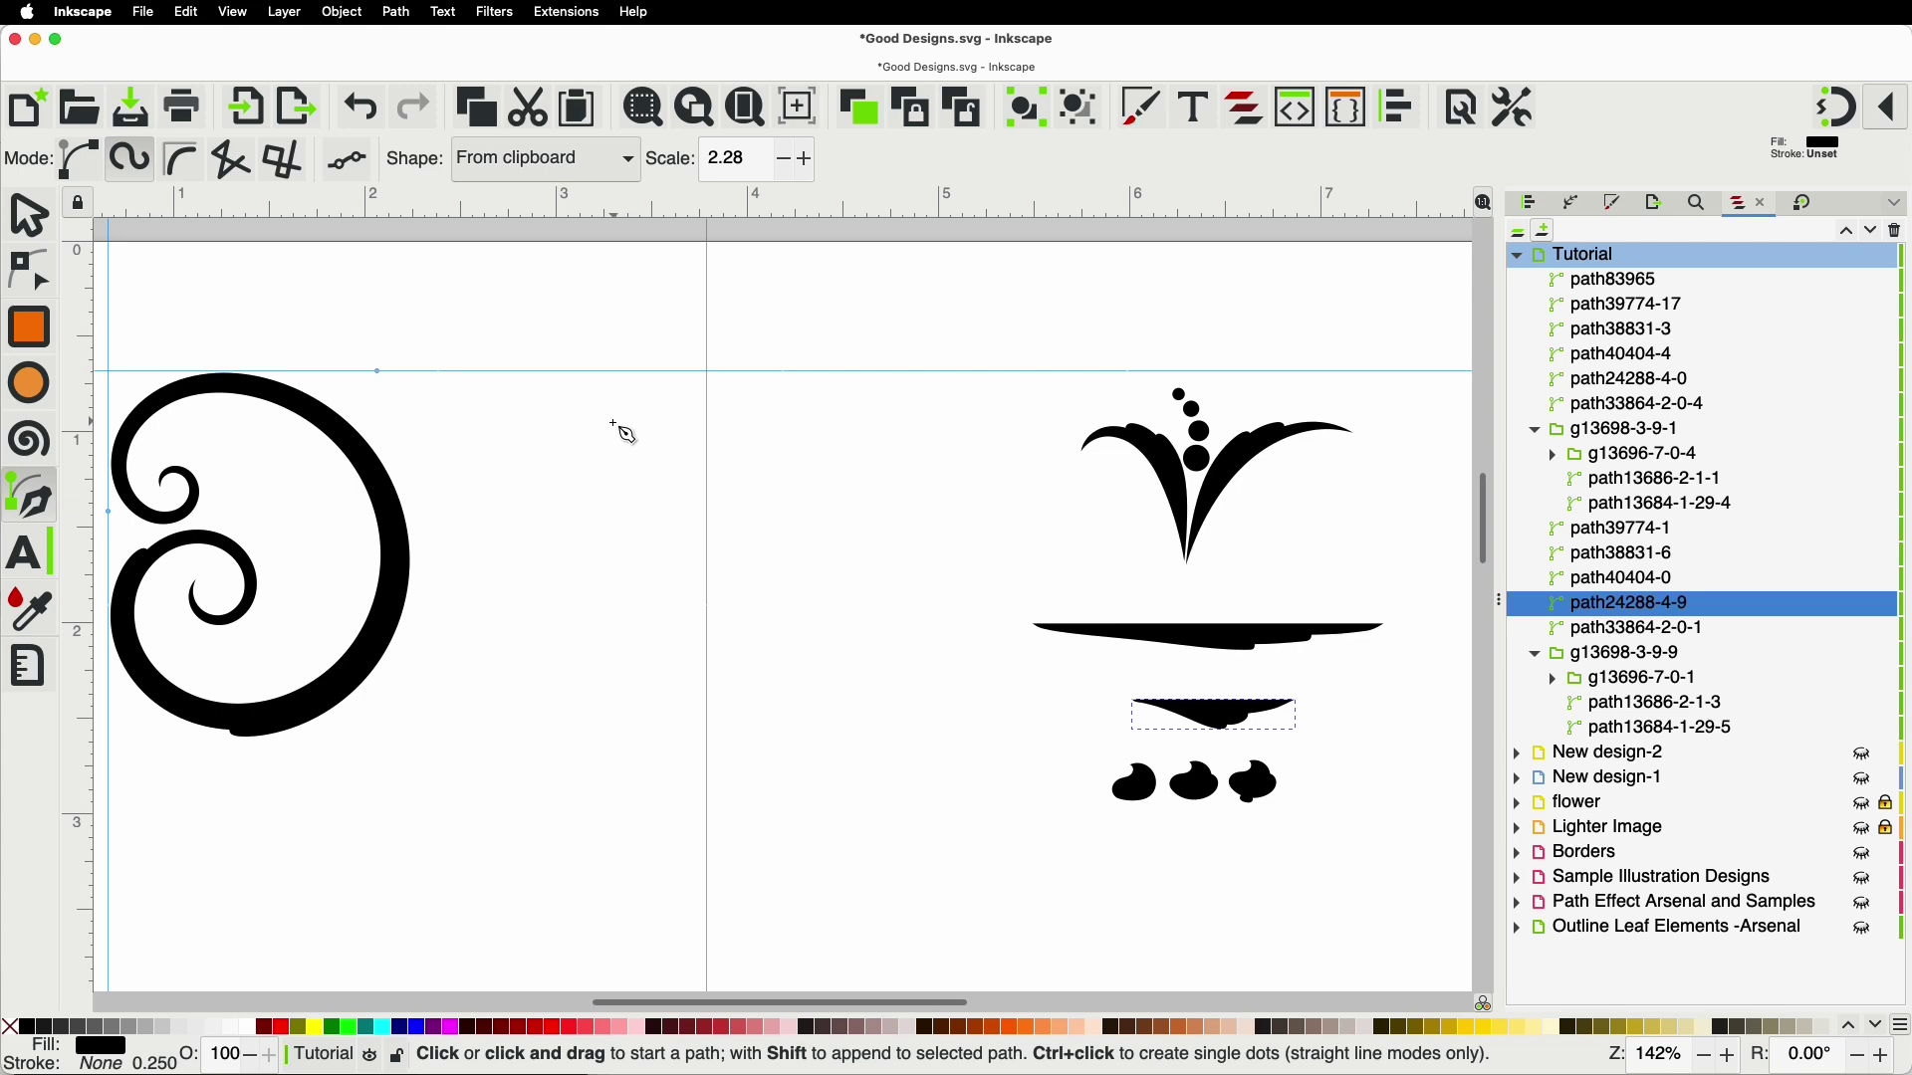
Step: Draw a curl about 1.2 in wide inside the scroll, from the small upper curl over the top and around into an inward hook
{"action": "key", "text": "space"}
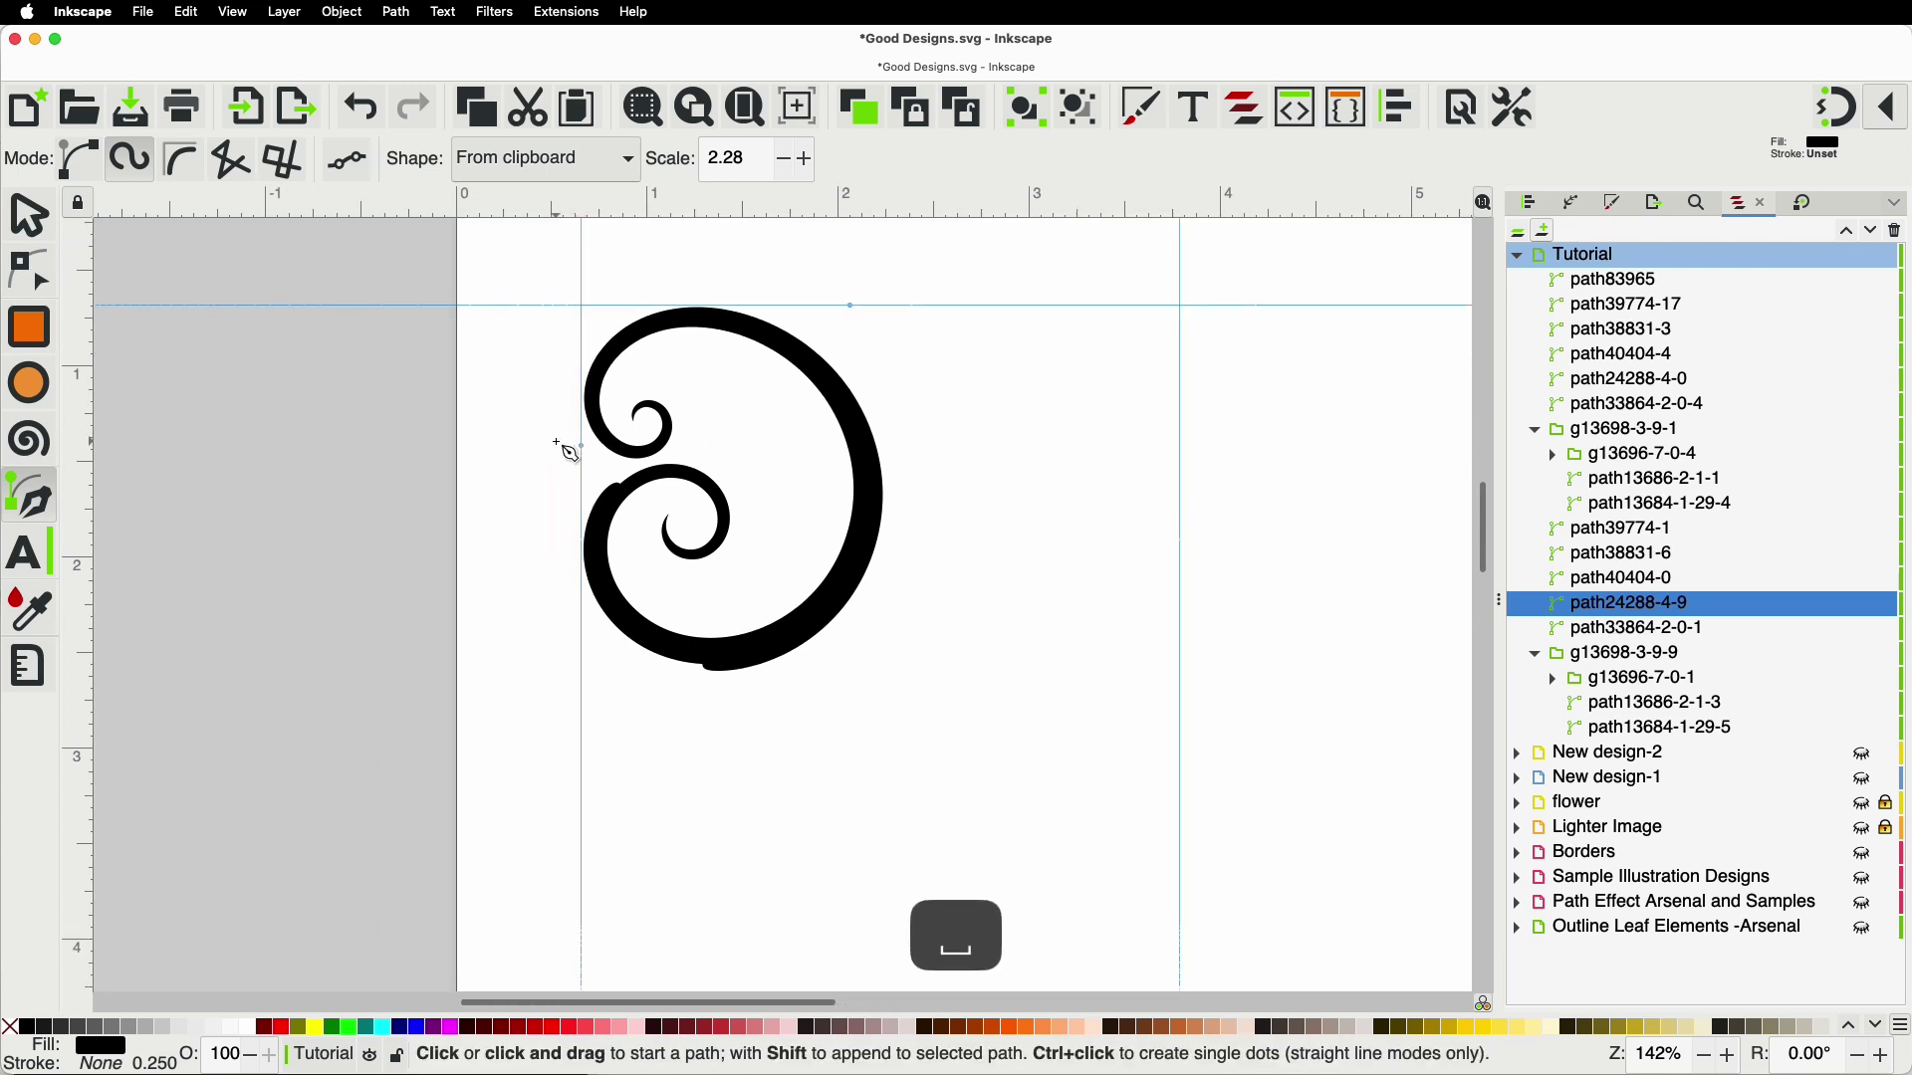
{"action": "left_click", "coordinate": [642, 431]}
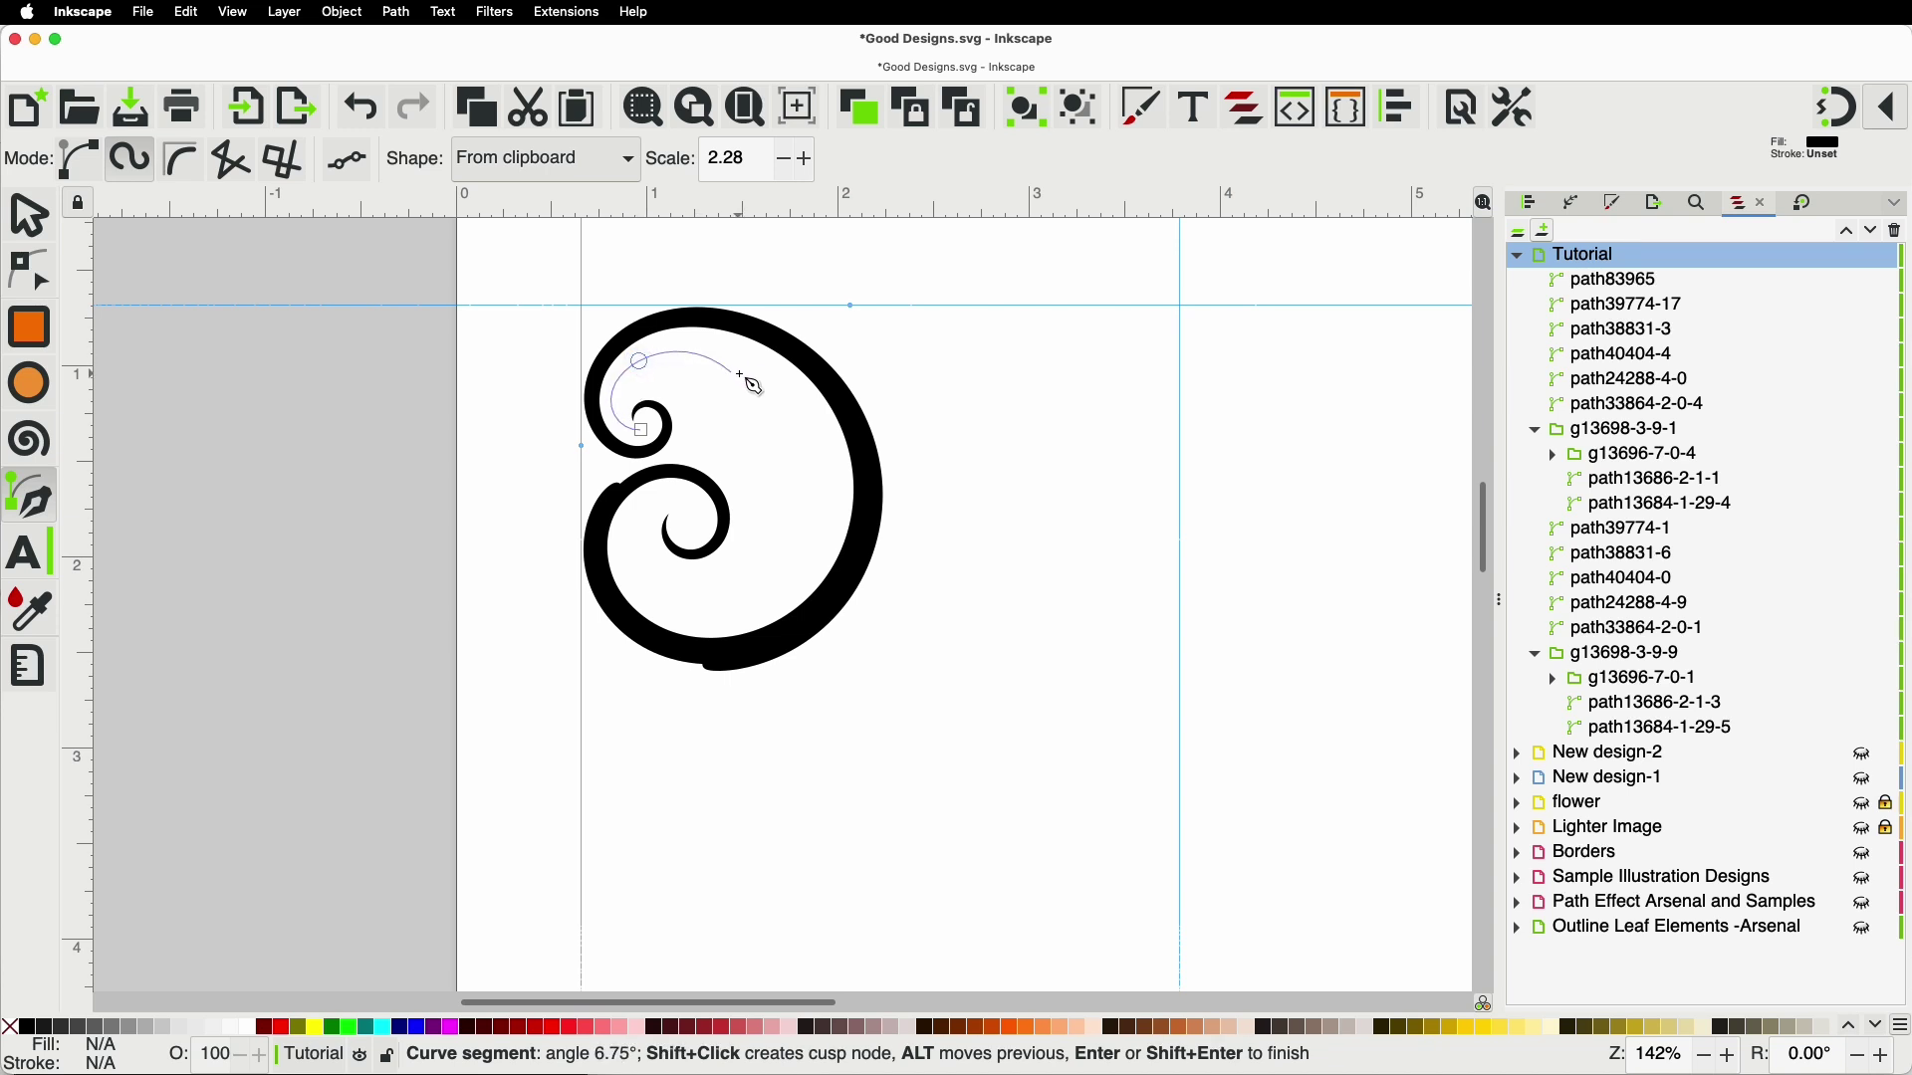
{"action": "left_click", "coordinate": [756, 485]}
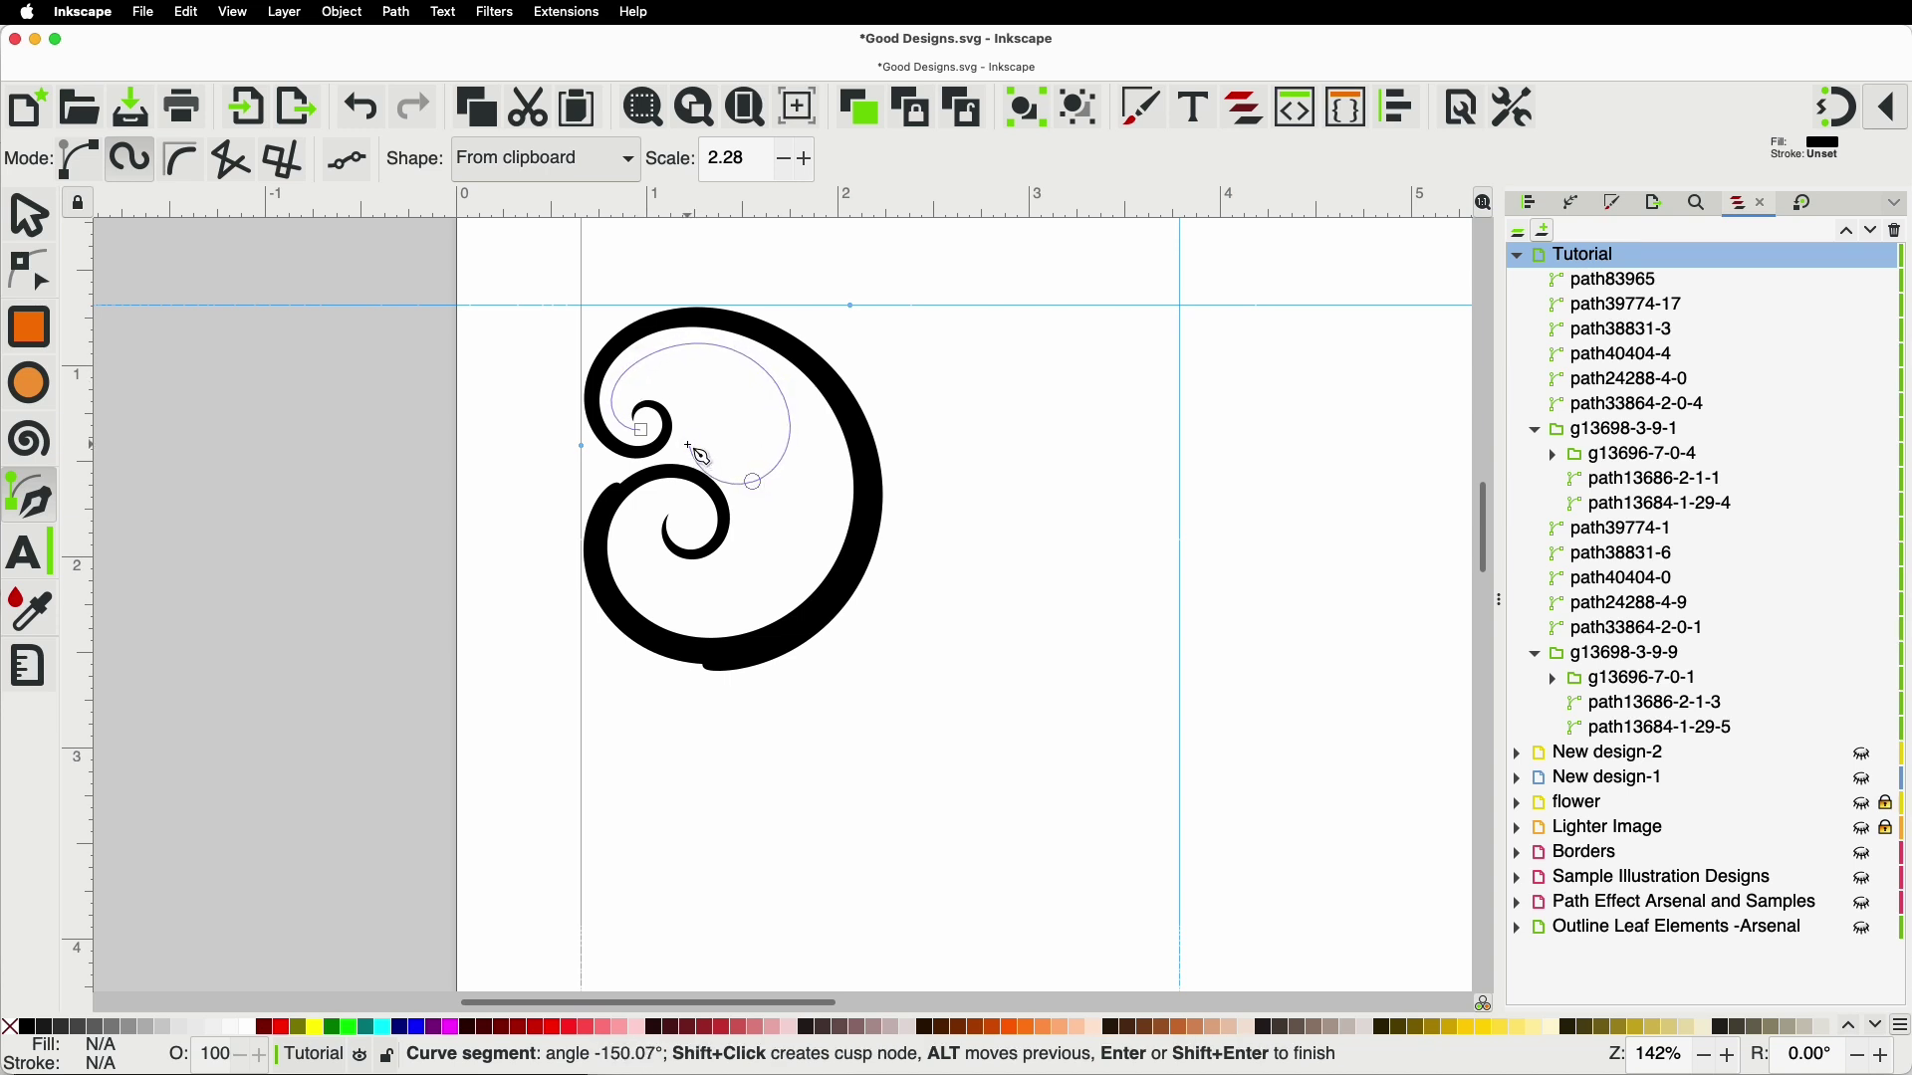
{"action": "double_click", "coordinate": [711, 412]}
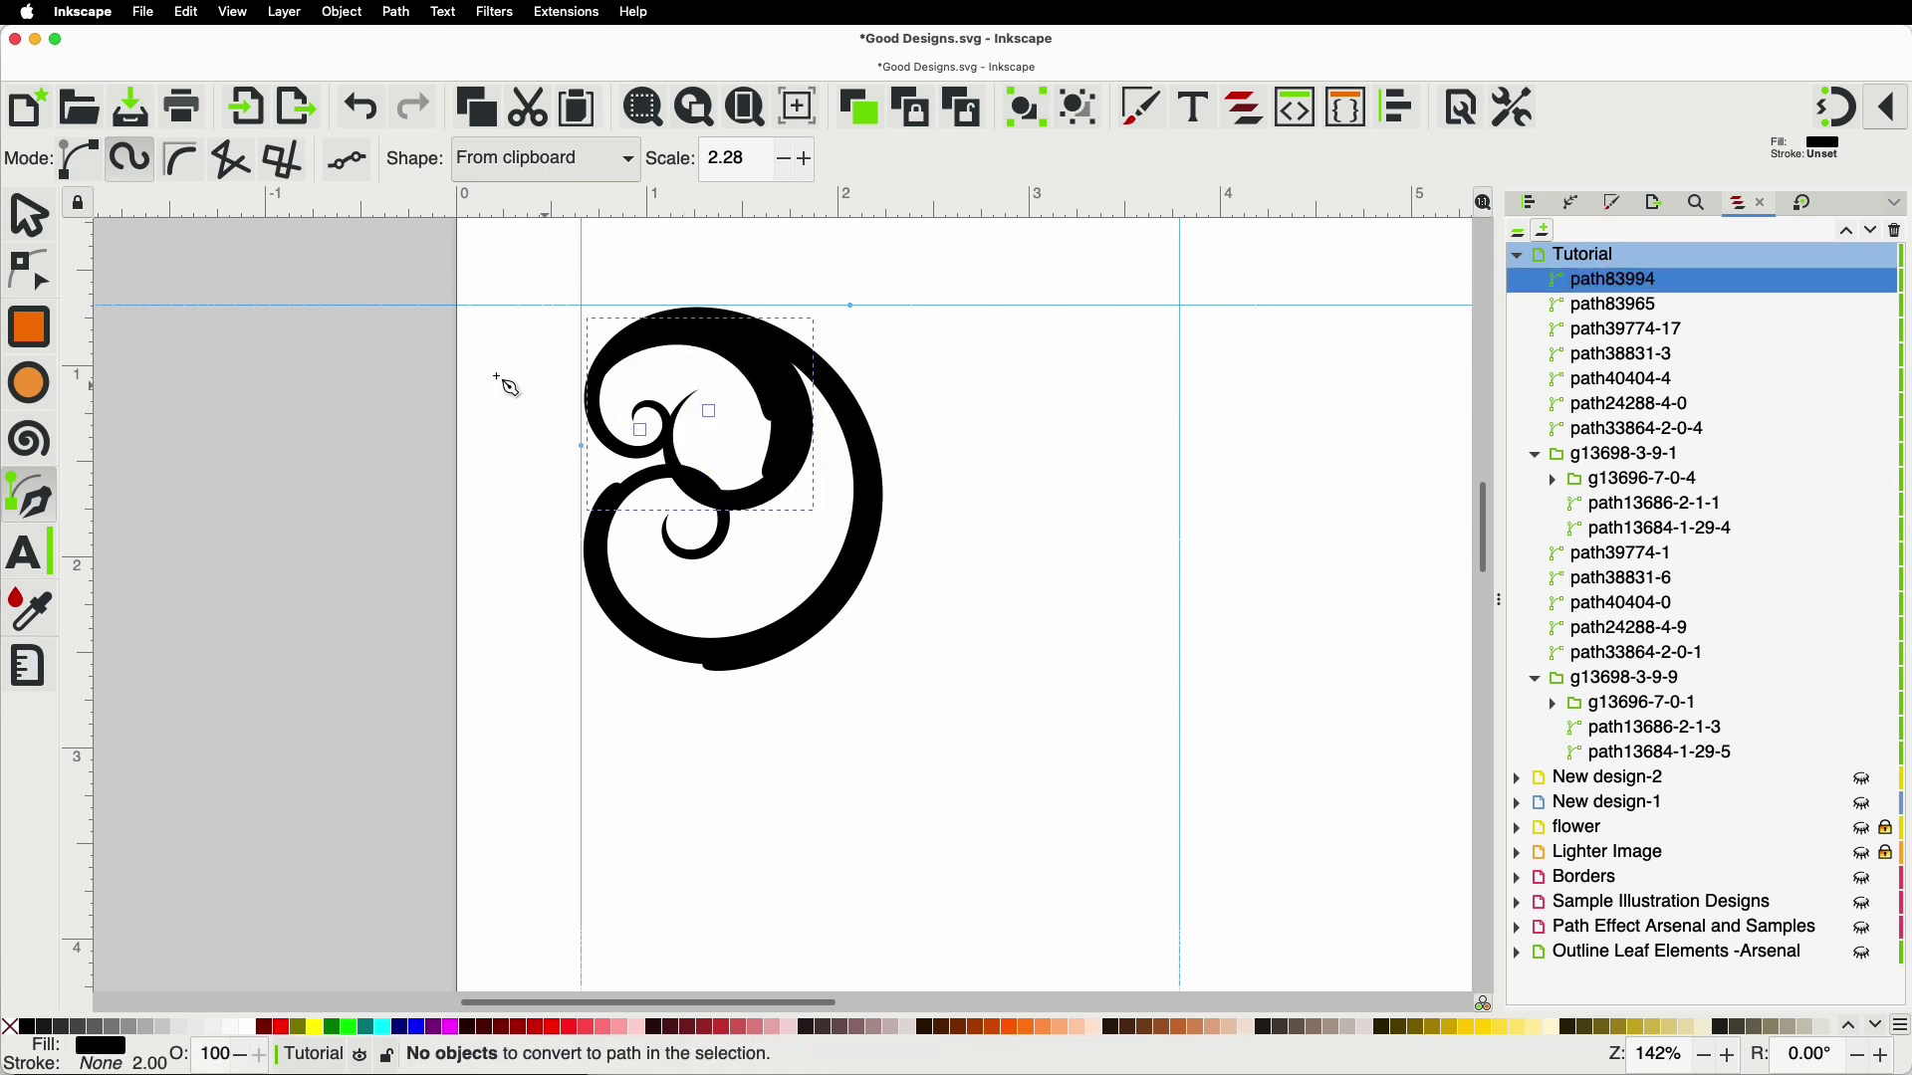
Step: Move the new curl's width knot across its start node to flip the pattern and make it narrower
{"action": "left_click", "coordinate": [37, 272]}
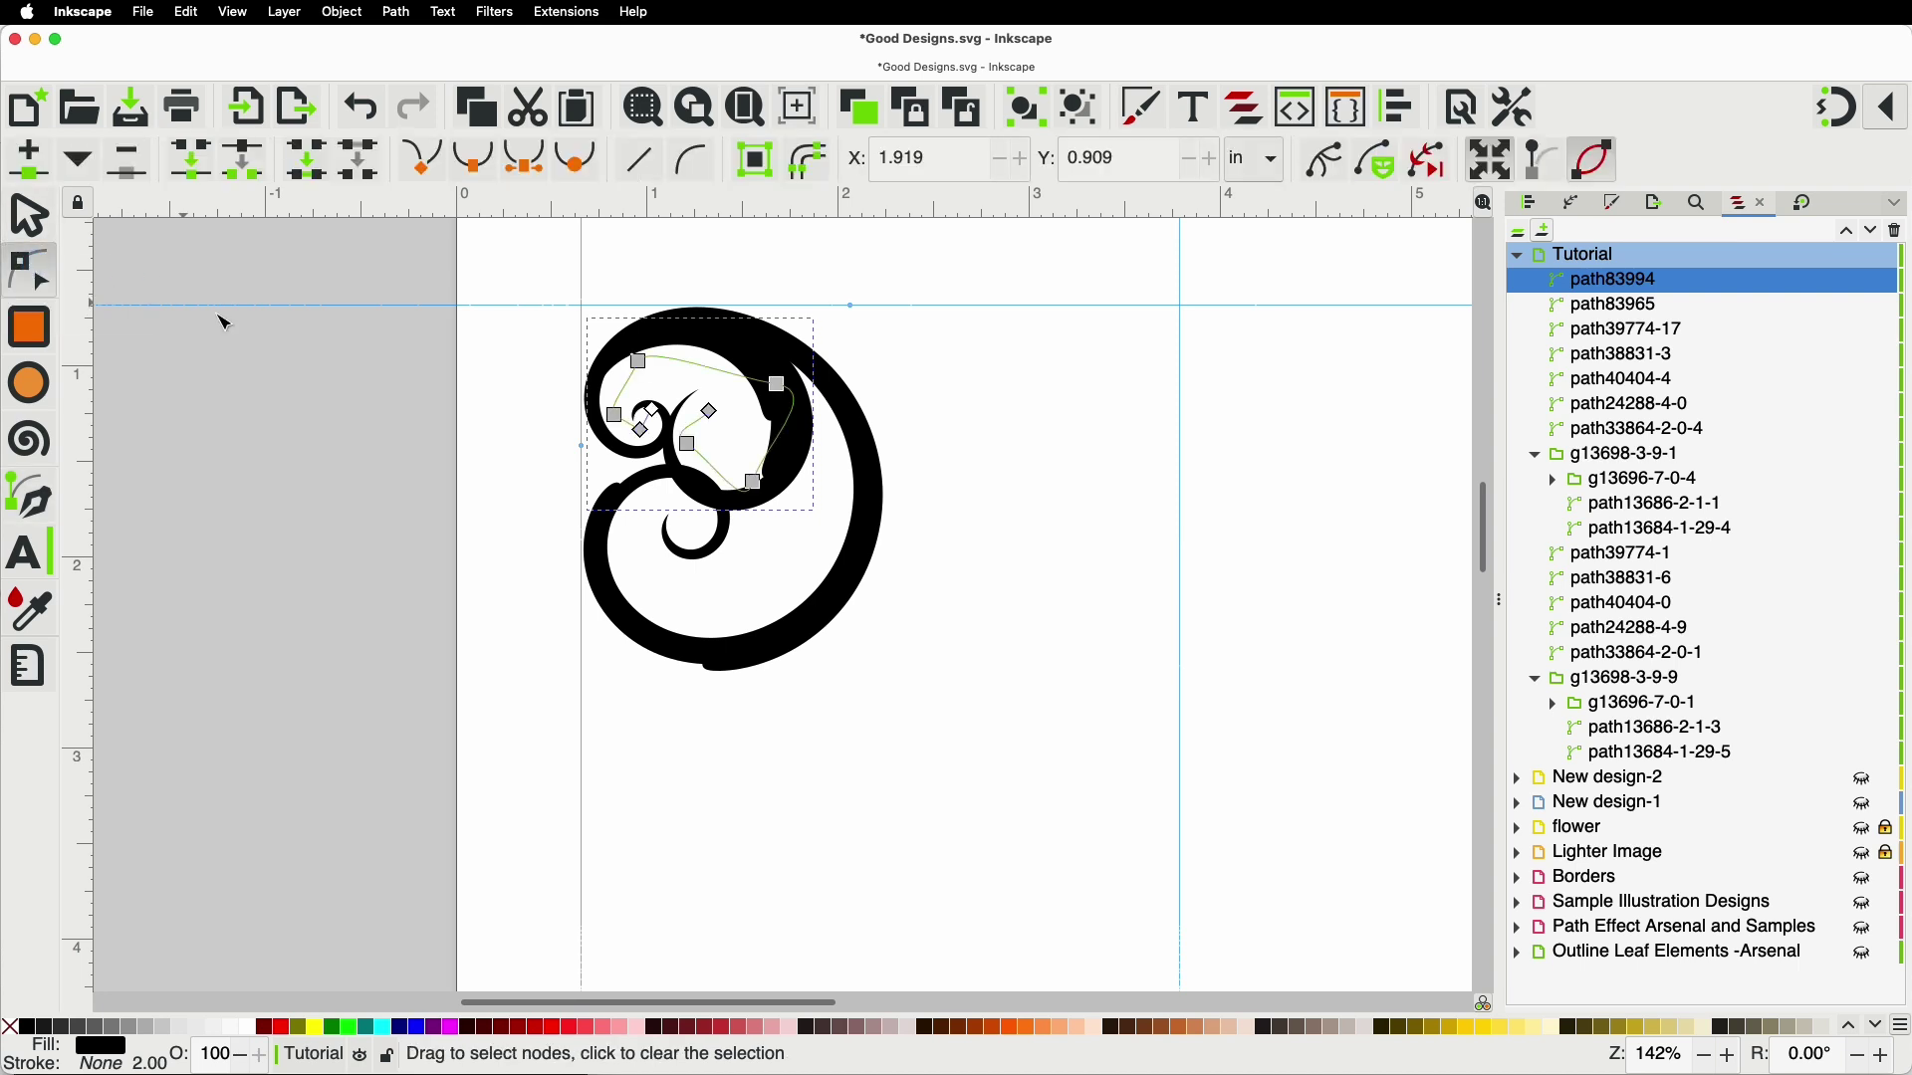
{"action": "scroll", "coordinate": [720, 373], "scroll_direction": "up", "scroll_amount": 2}
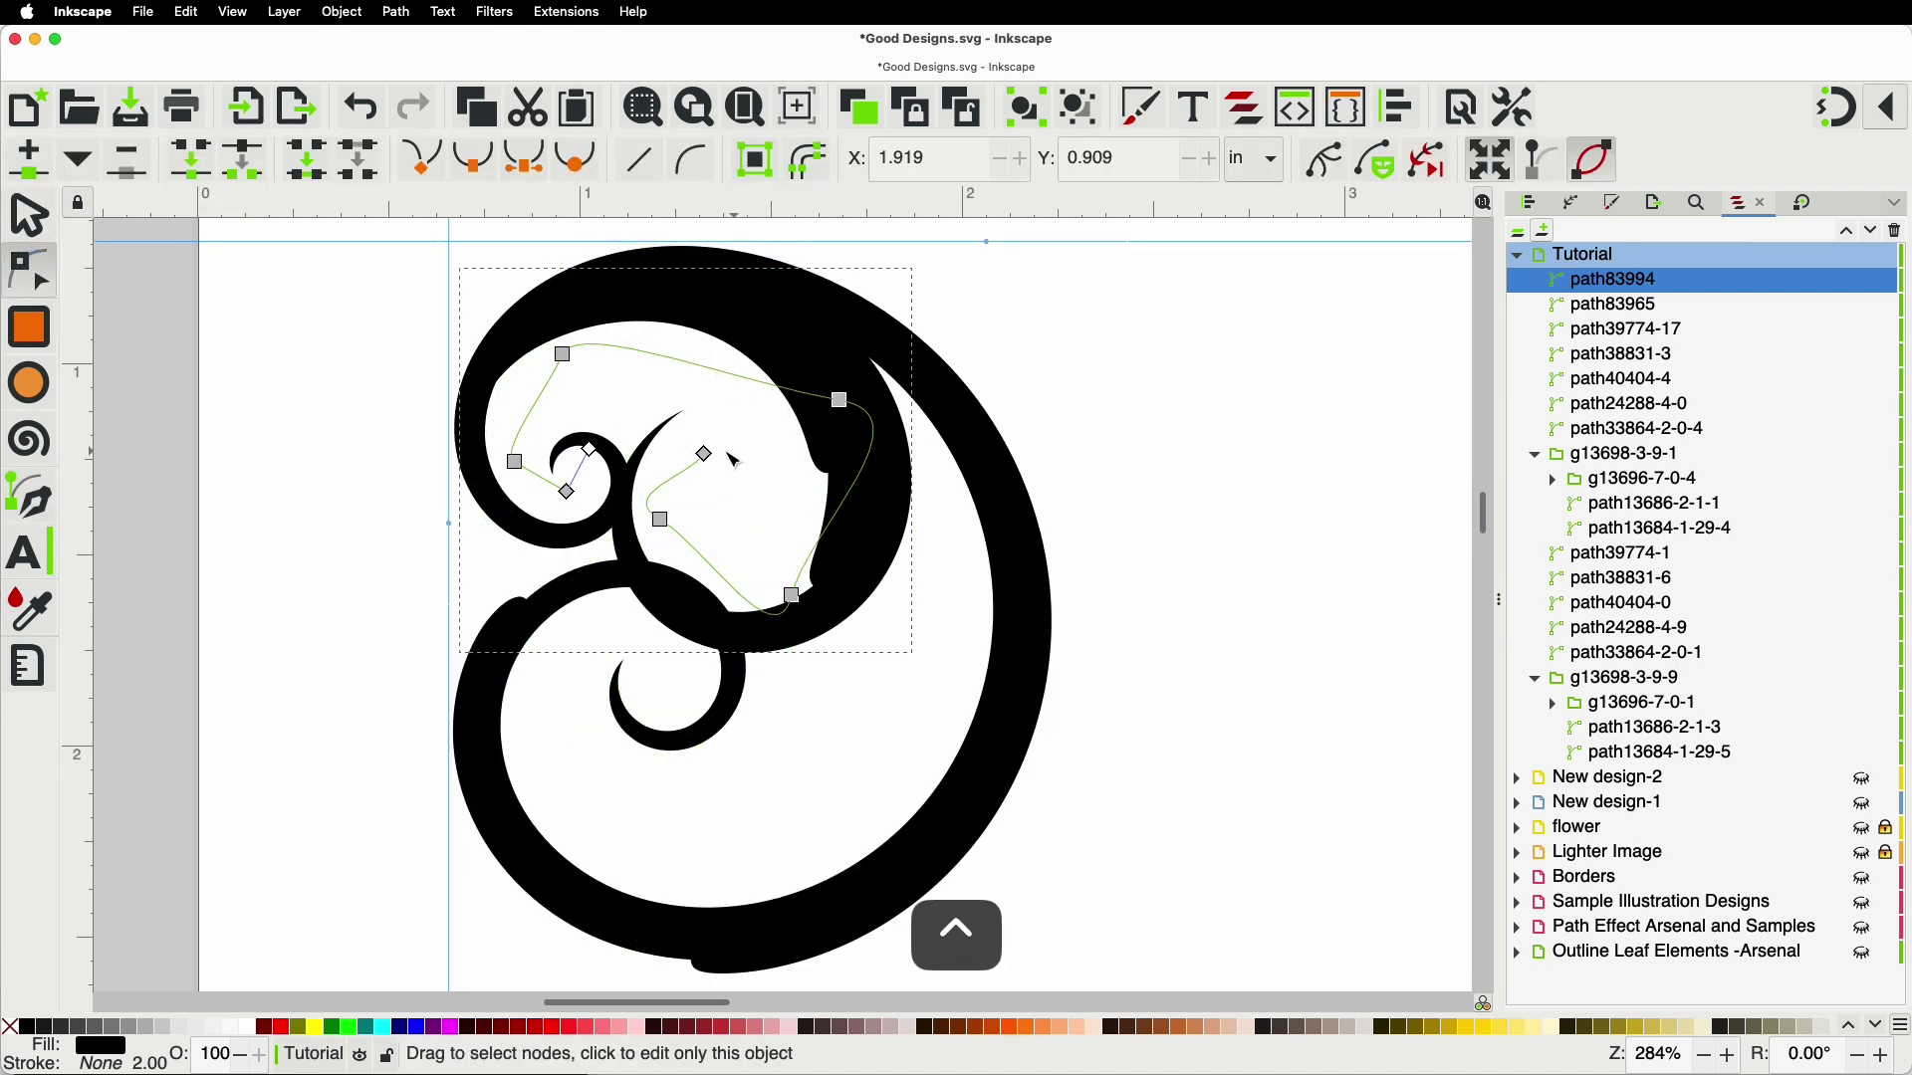
{"action": "left_click_drag", "start_coordinate": [594, 455], "coordinate": [552, 524]}
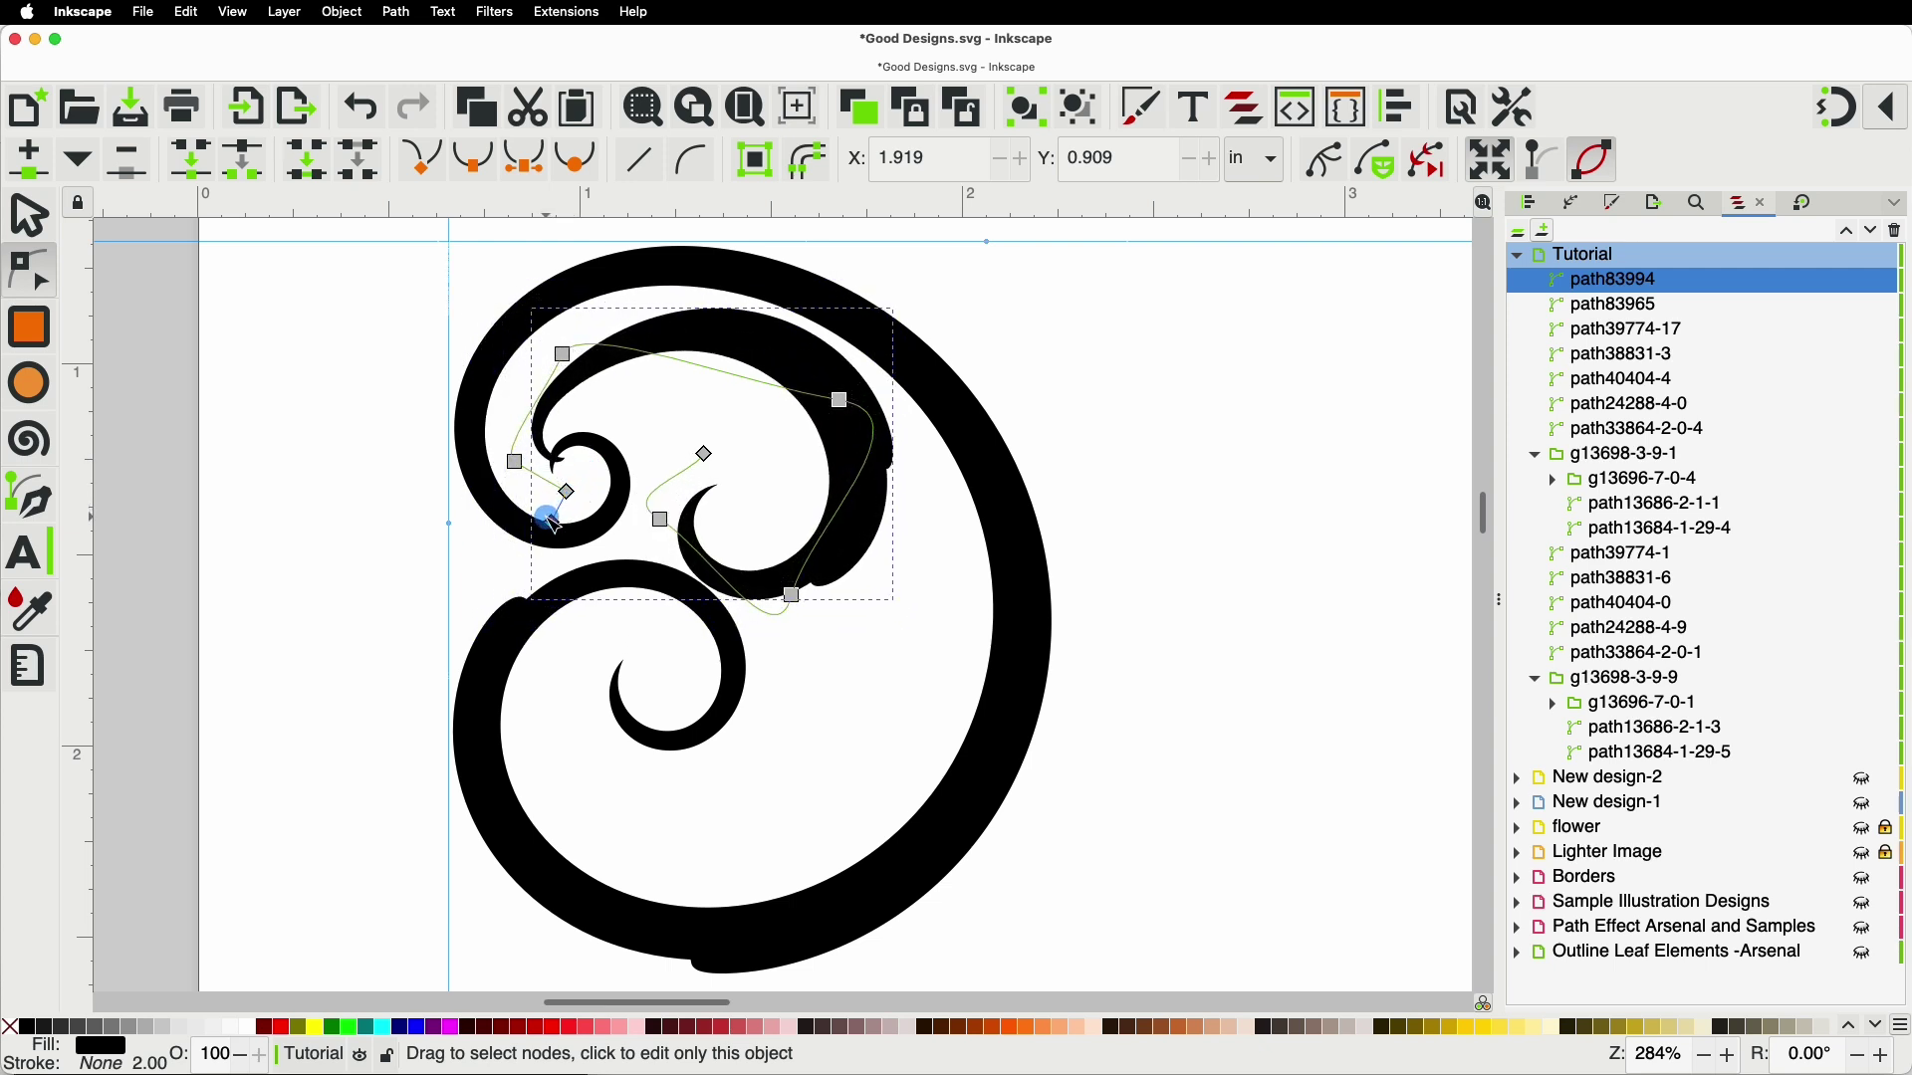
Step: Move the new curl's start node down, its left node outward, its top node to the right, and its right node slightly down
{"action": "left_click_drag", "start_coordinate": [514, 462], "coordinate": [568, 521]}
{"action": "left_click_drag", "start_coordinate": [564, 354], "coordinate": [700, 315]}
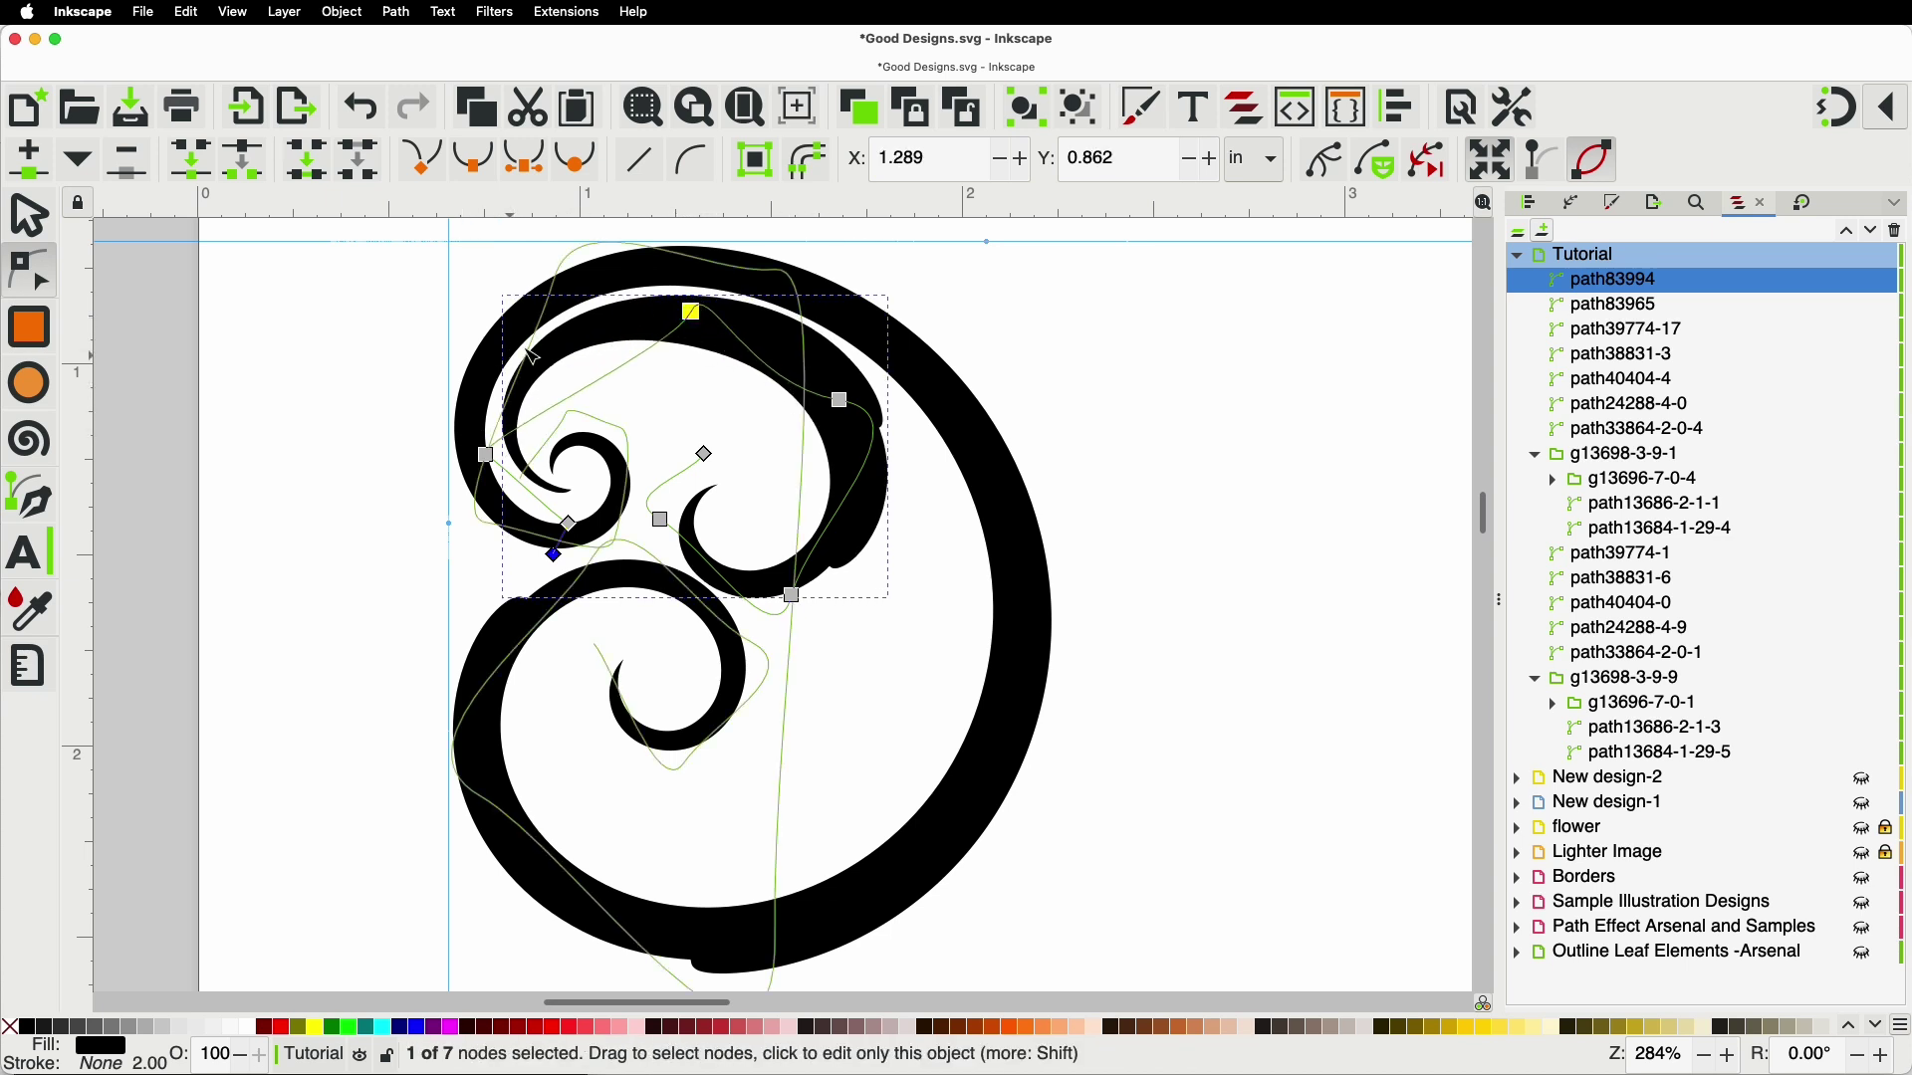
{"action": "left_click_drag", "start_coordinate": [693, 313], "coordinate": [726, 321]}
{"action": "left_click_drag", "start_coordinate": [841, 402], "coordinate": [843, 430]}
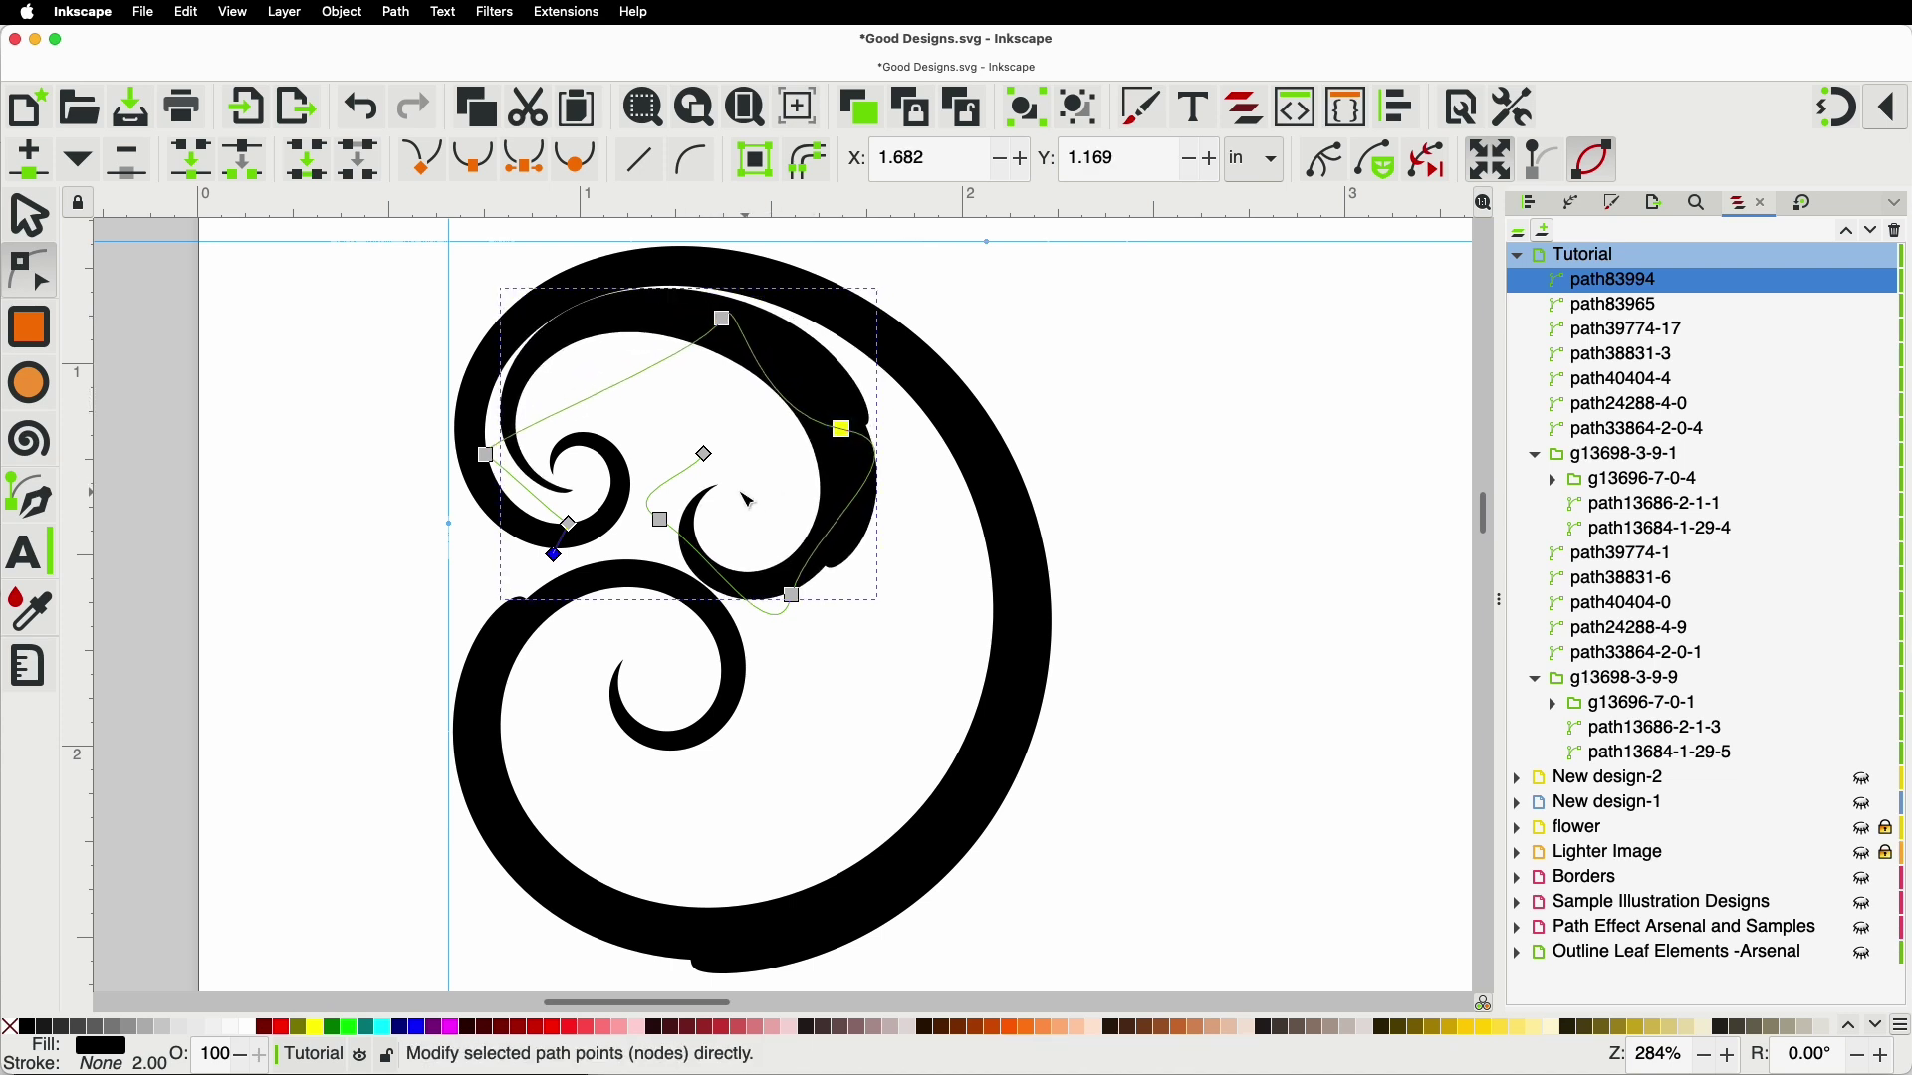
Step: Raise the curl's inner end and bottom nodes, shift its top node left, and nudge its start and left nodes right
{"action": "left_click_drag", "start_coordinate": [705, 455], "coordinate": [699, 438]}
{"action": "left_click_drag", "start_coordinate": [790, 594], "coordinate": [792, 586]}
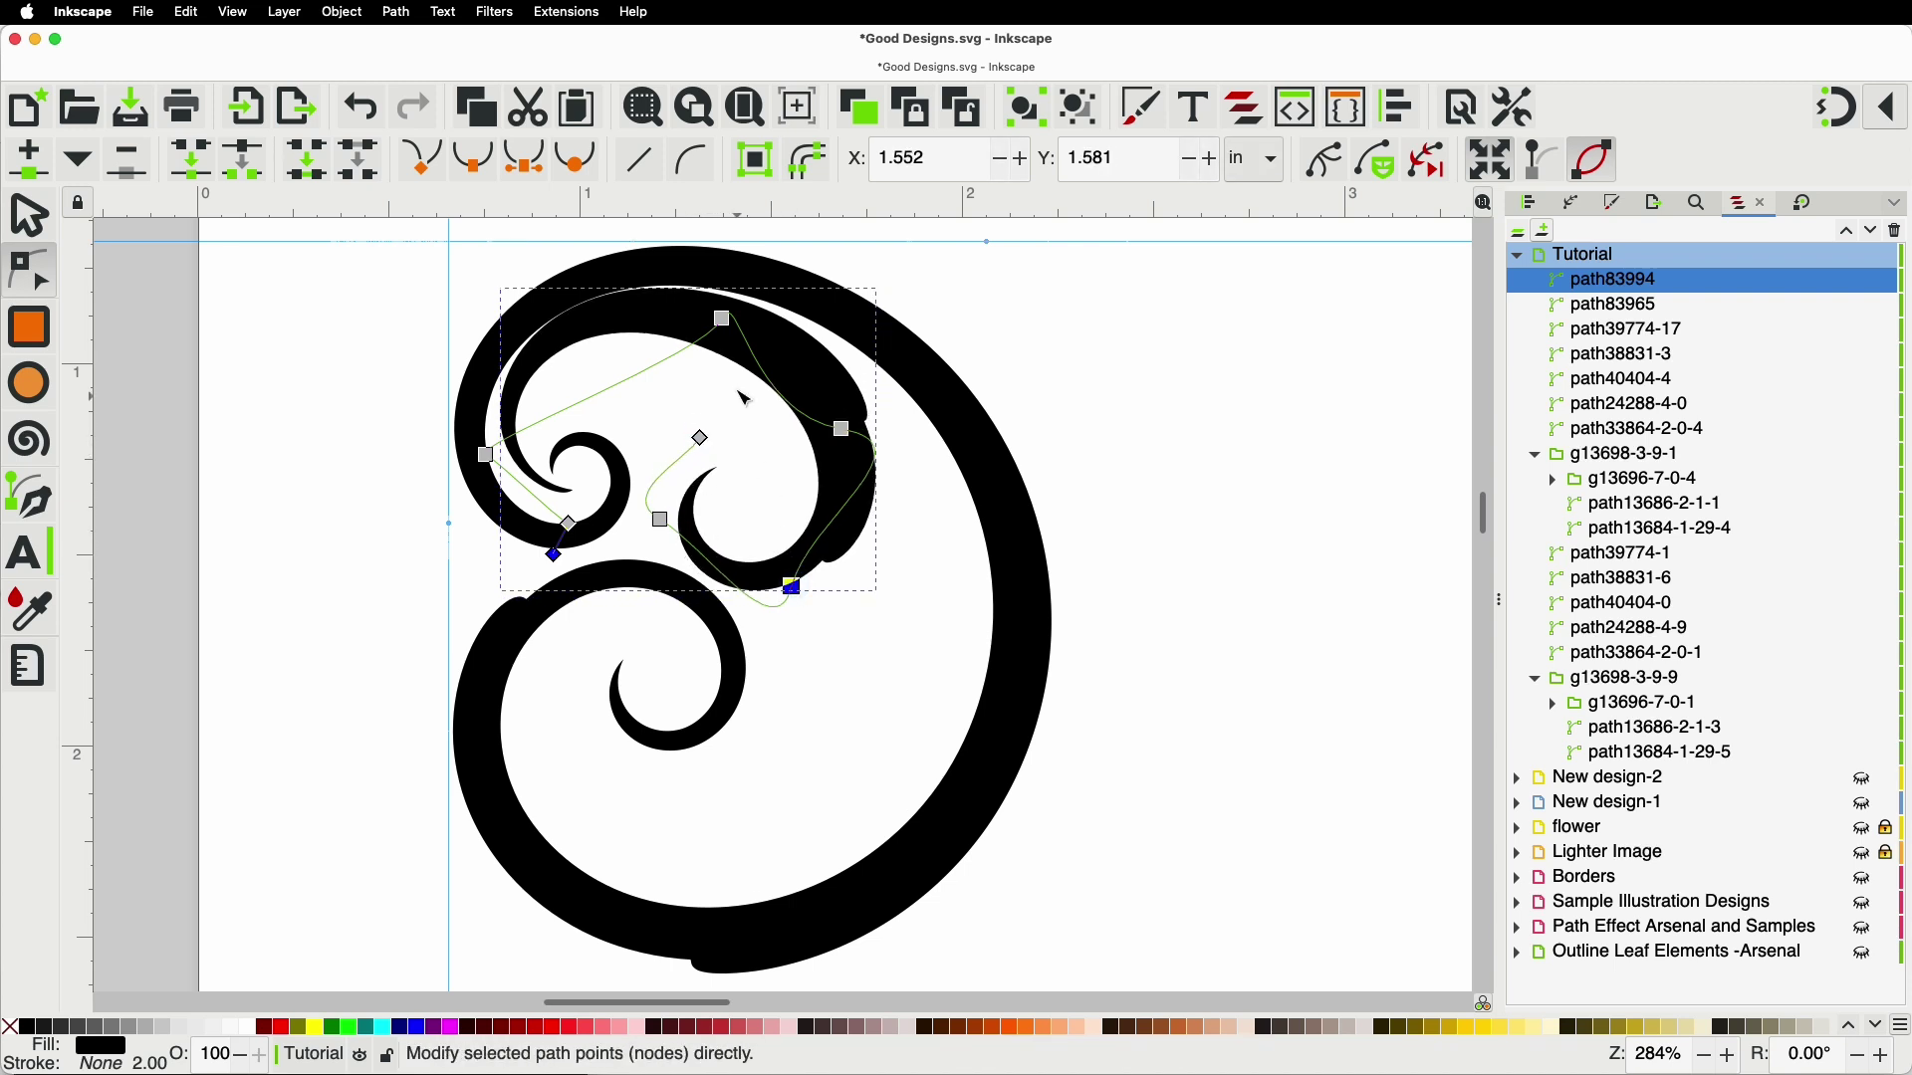
{"action": "left_click_drag", "start_coordinate": [728, 322], "coordinate": [708, 325]}
{"action": "left_click_drag", "start_coordinate": [568, 524], "coordinate": [581, 519]}
{"action": "left_click_drag", "start_coordinate": [490, 455], "coordinate": [497, 451]}
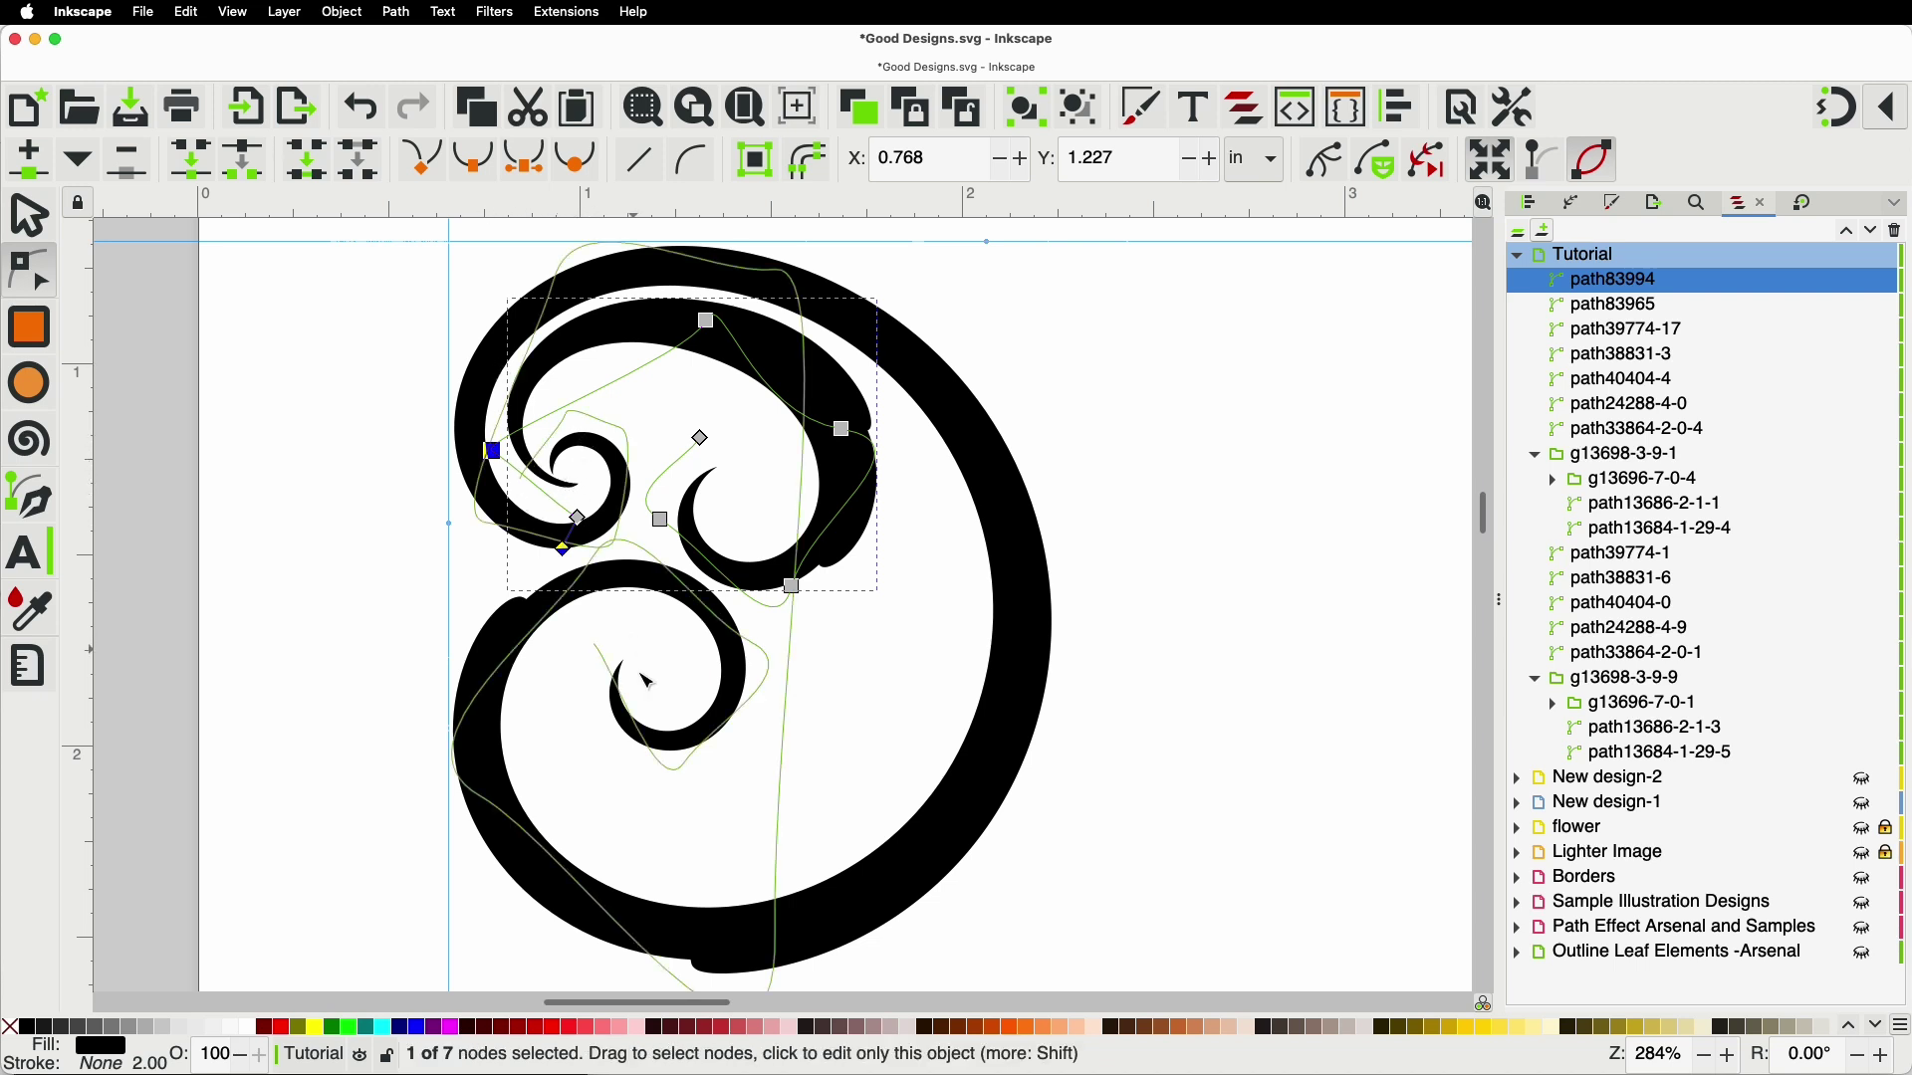
Step: Draw a second inner curl about 1 in tall along the scroll's inner right side, hooking inward beside the lower curl, and show its nodes
{"action": "left_click", "coordinate": [886, 1071]}
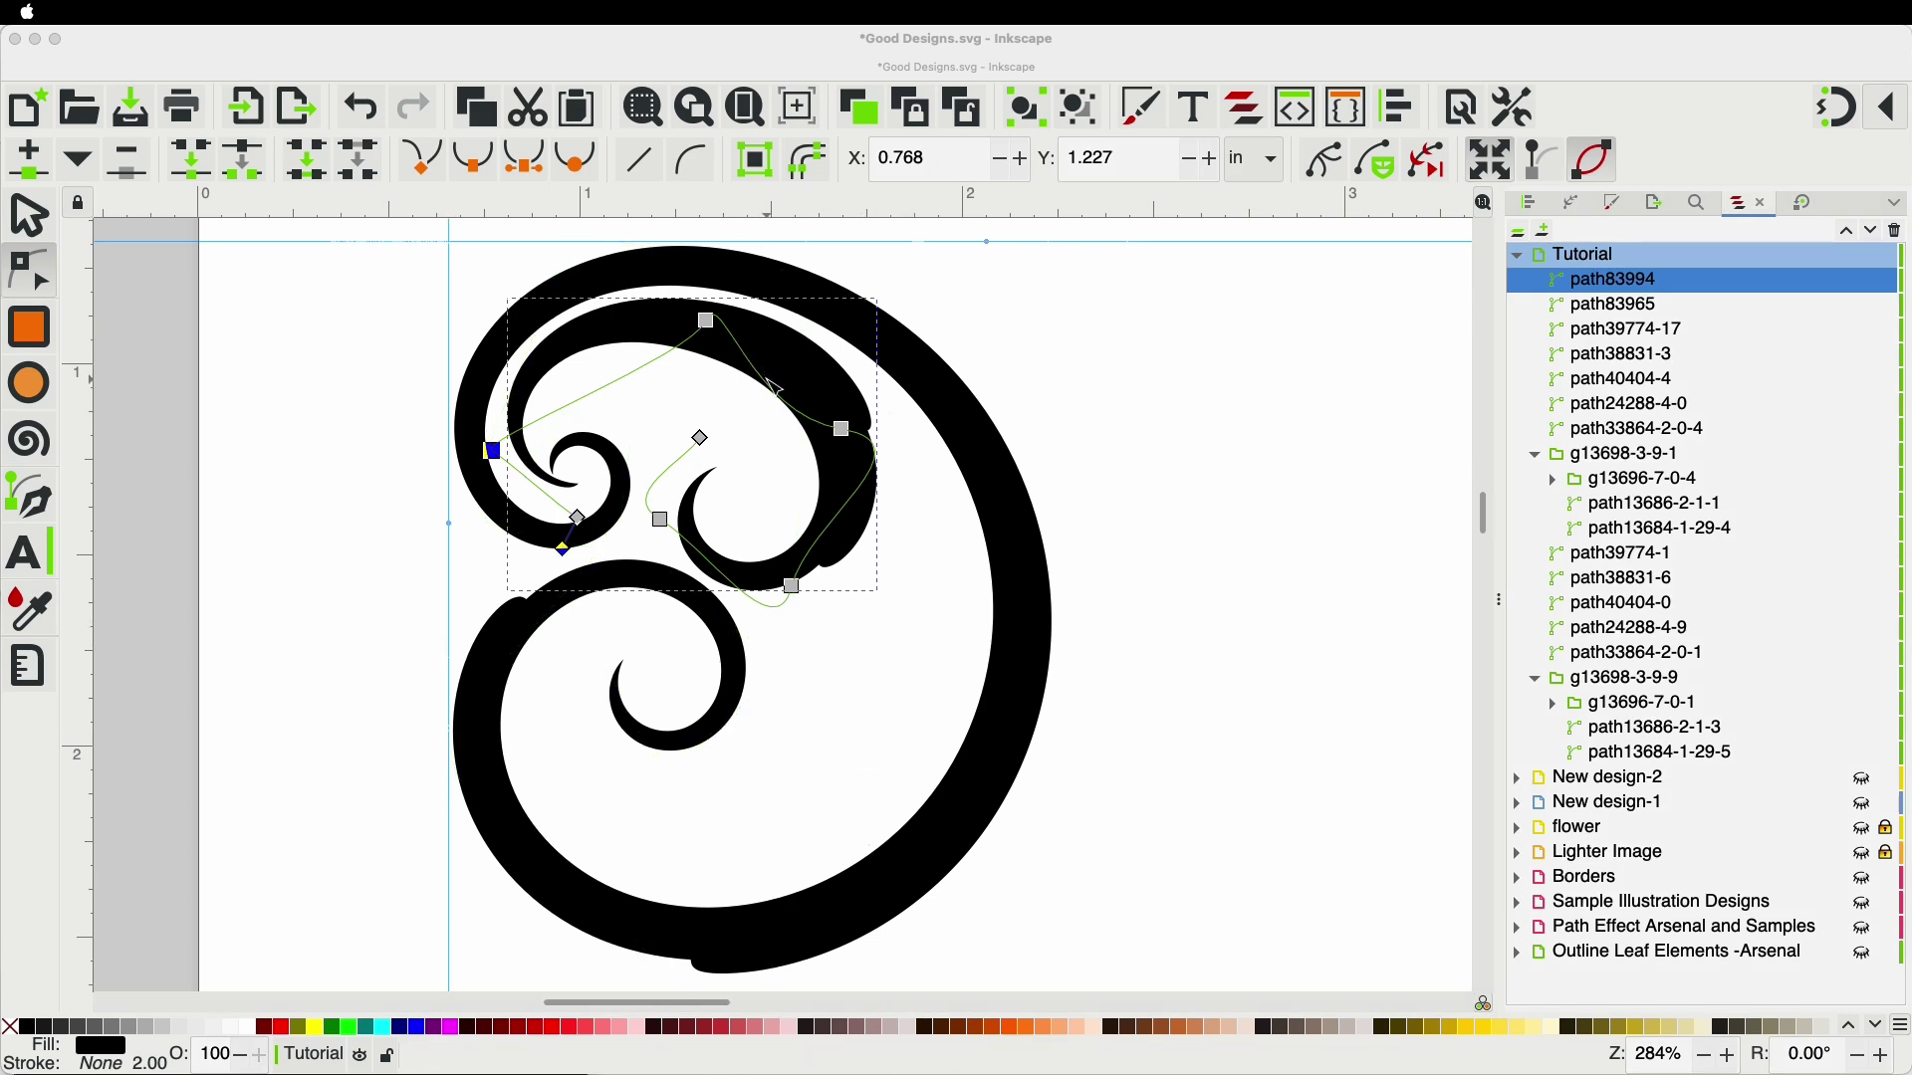
{"action": "left_click", "coordinate": [43, 507]}
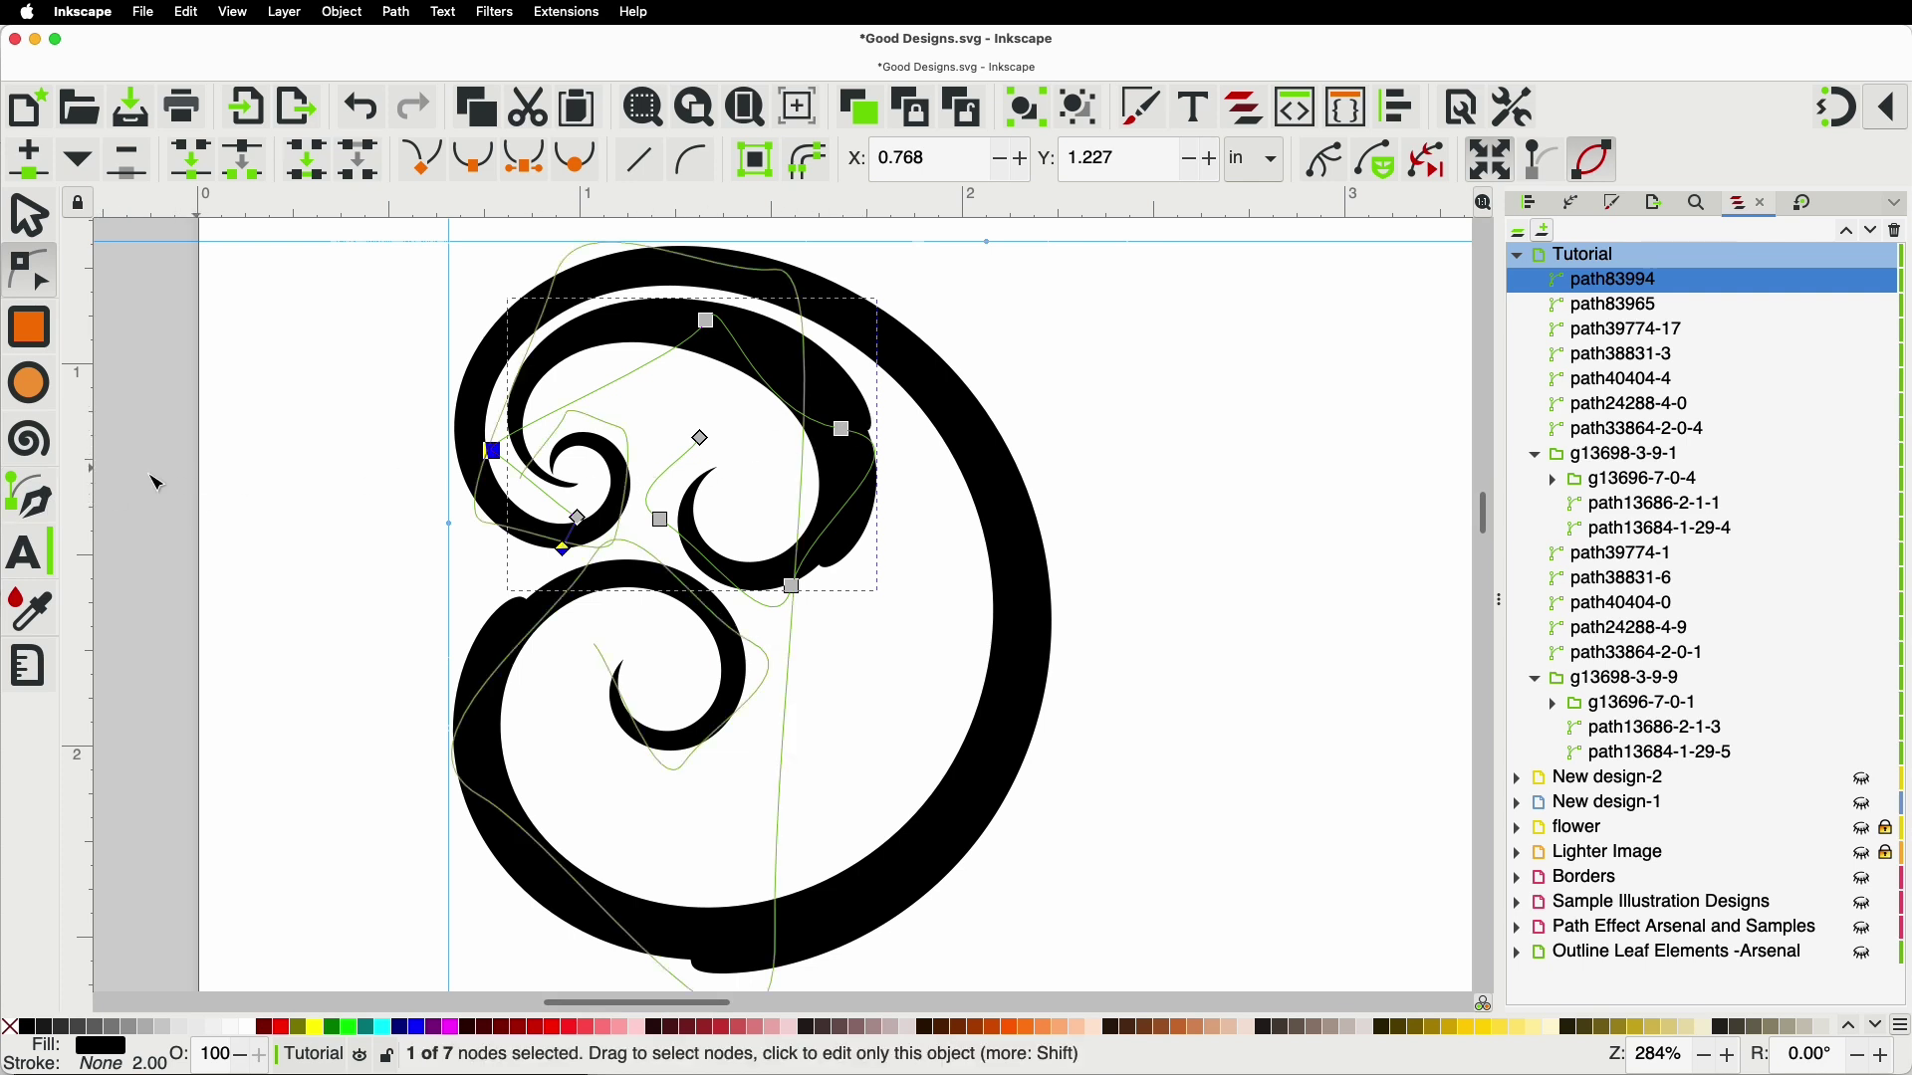
{"action": "left_click", "coordinate": [56, 522]}
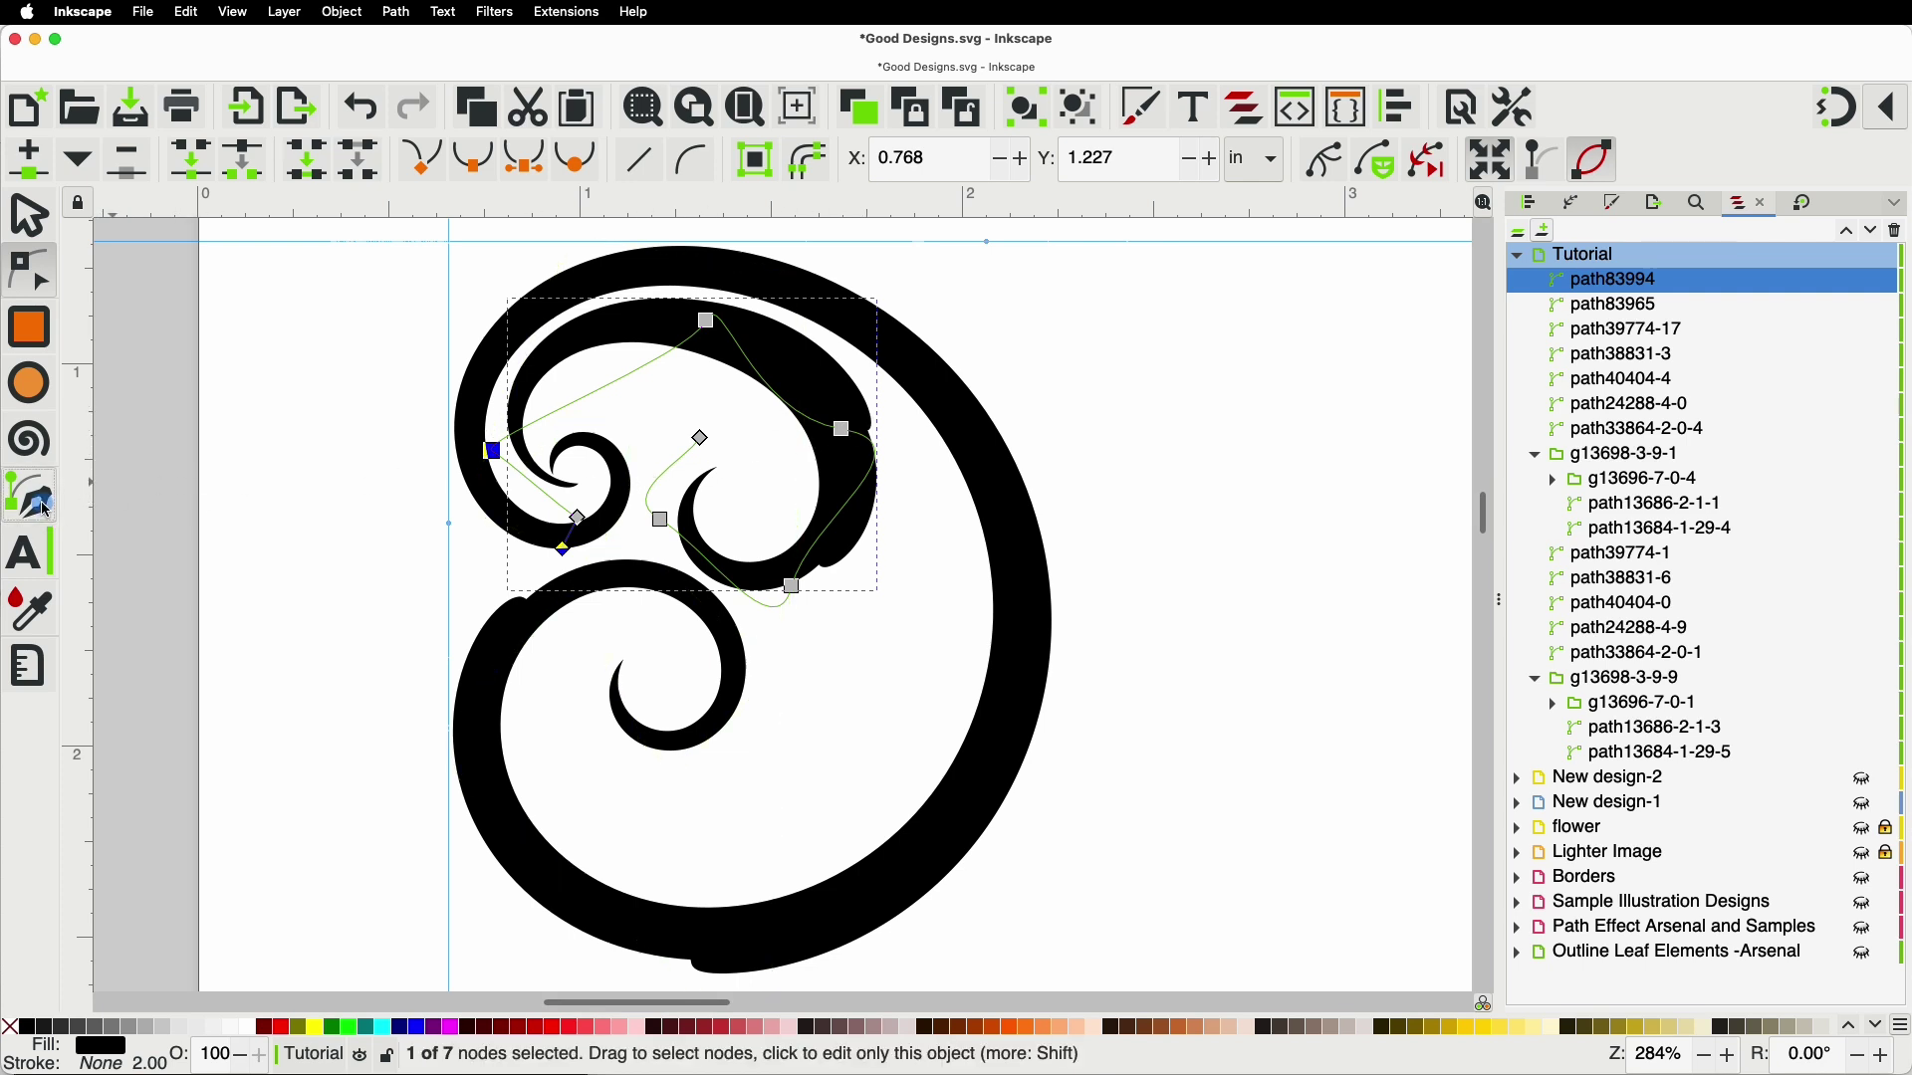
{"action": "left_click", "coordinate": [891, 403]}
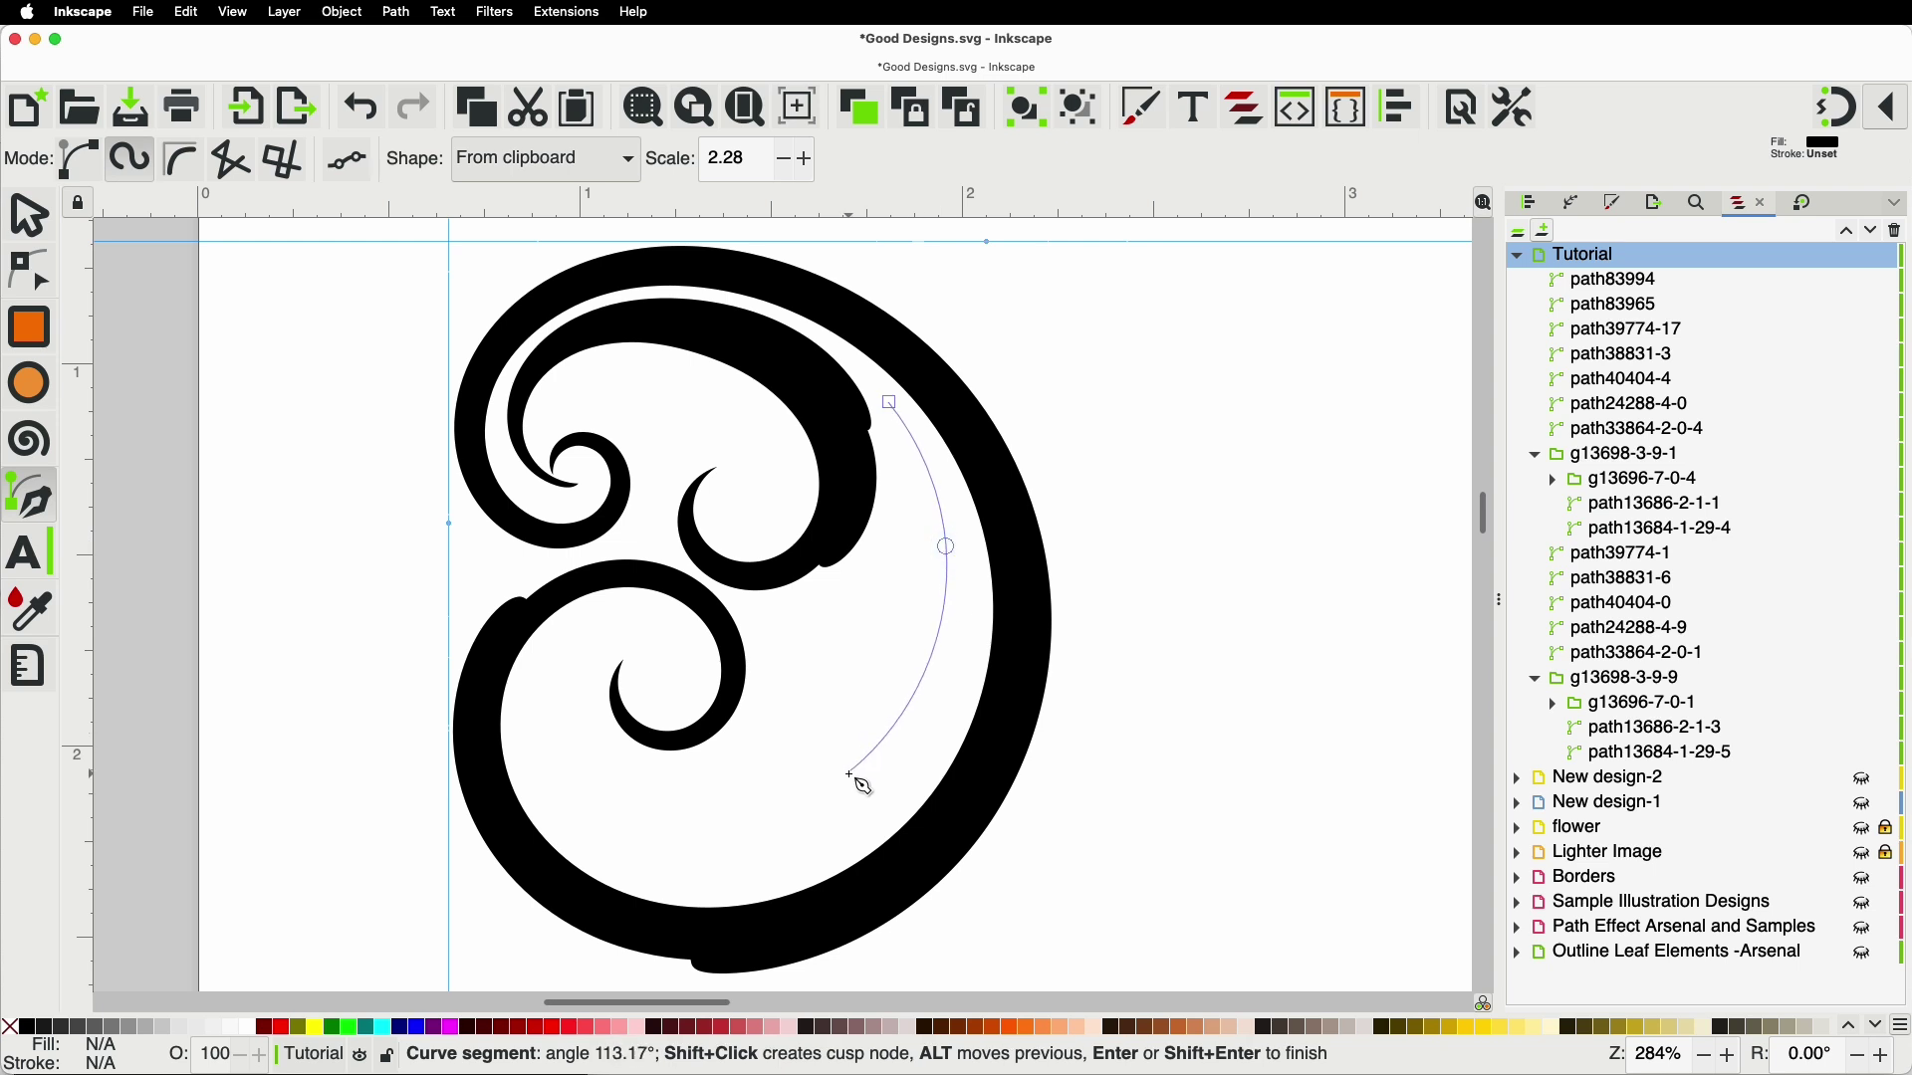
{"action": "left_click", "coordinate": [825, 612]}
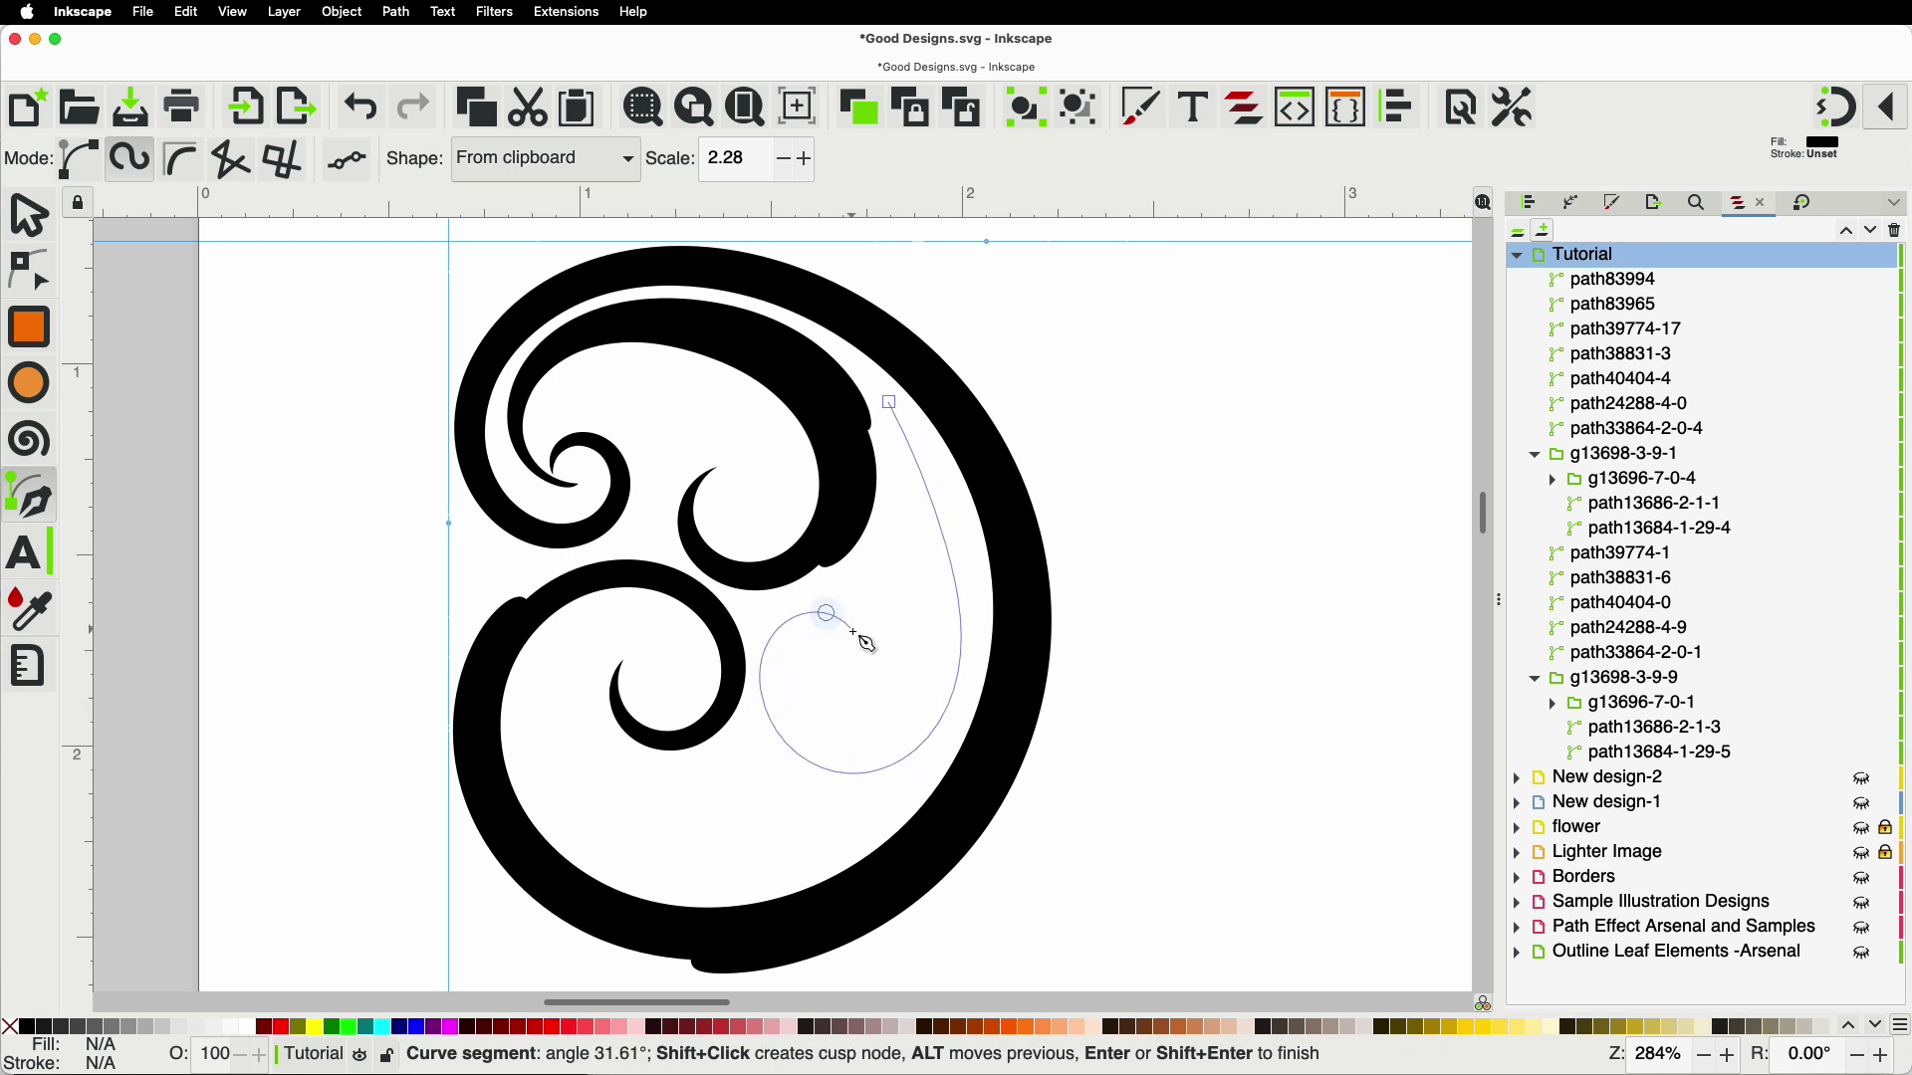
{"action": "double_click", "coordinate": [865, 660]}
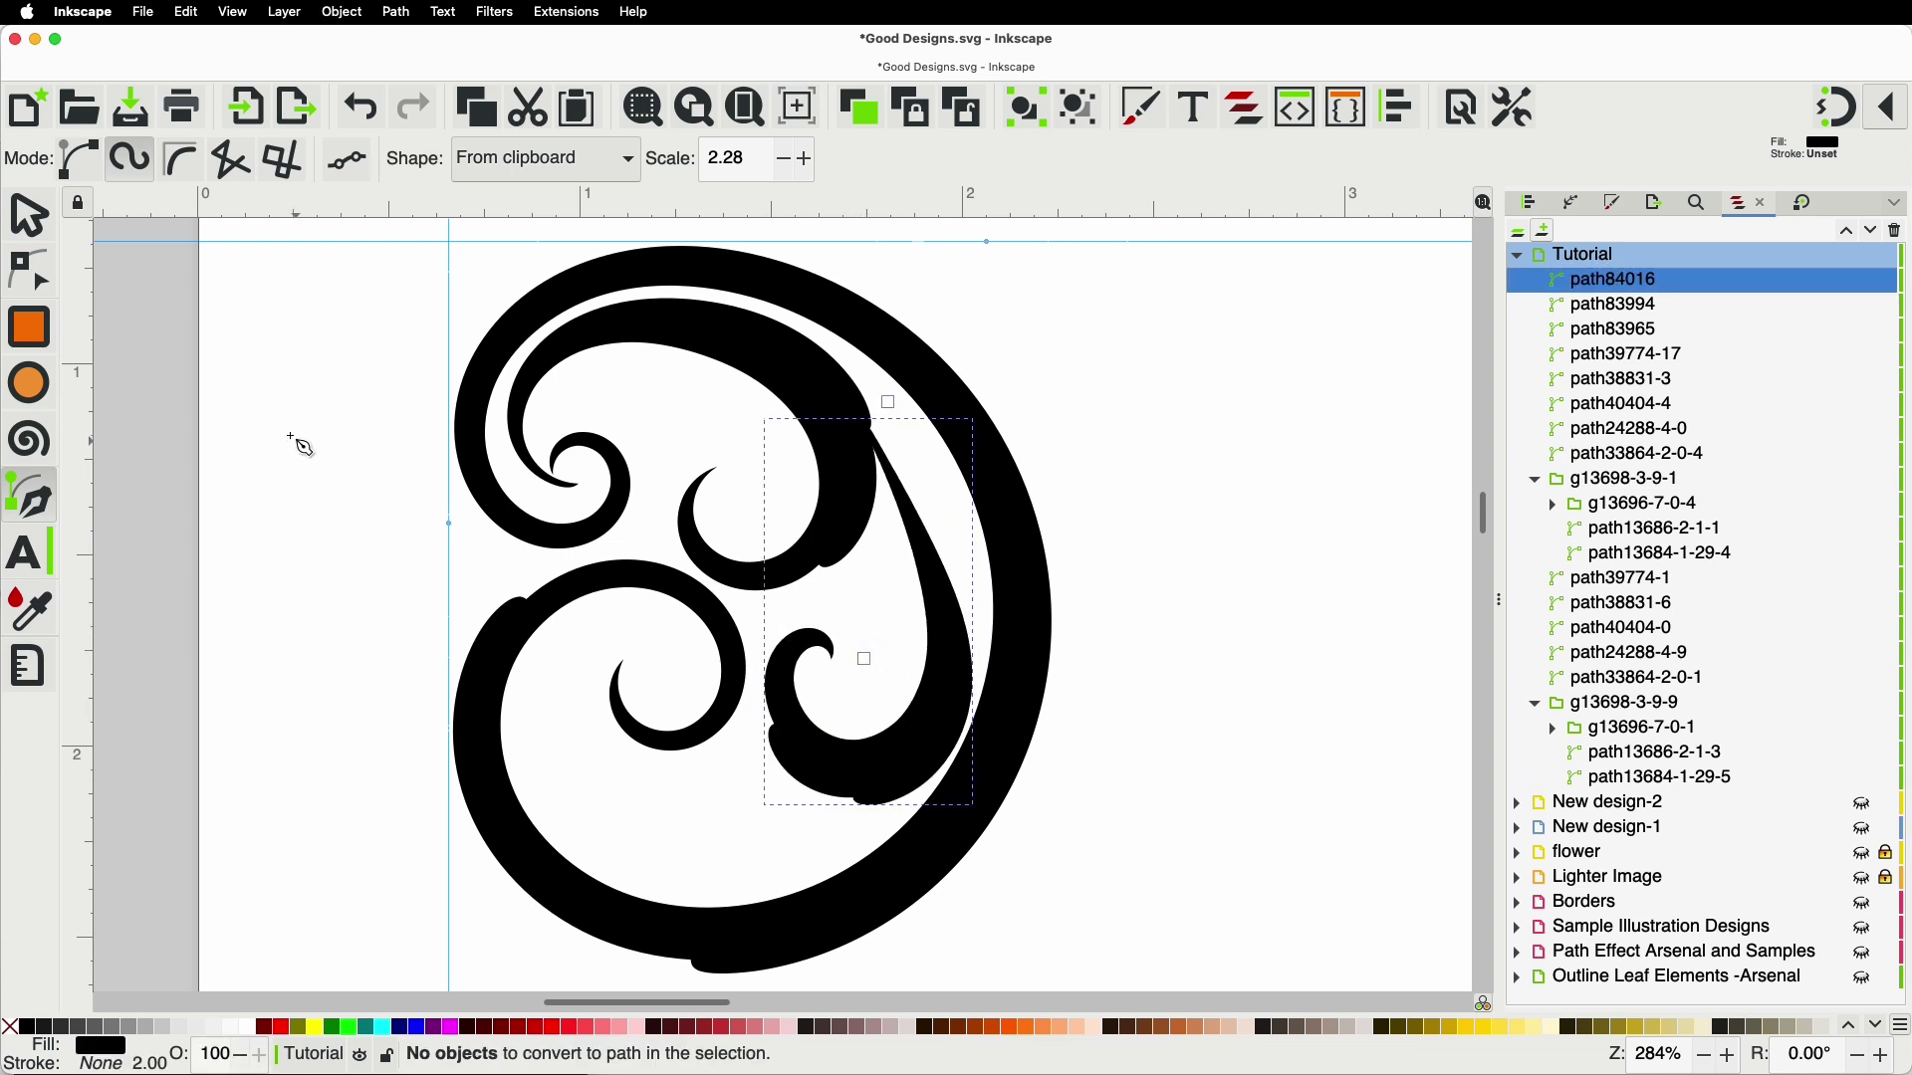
{"action": "left_click", "coordinate": [30, 269]}
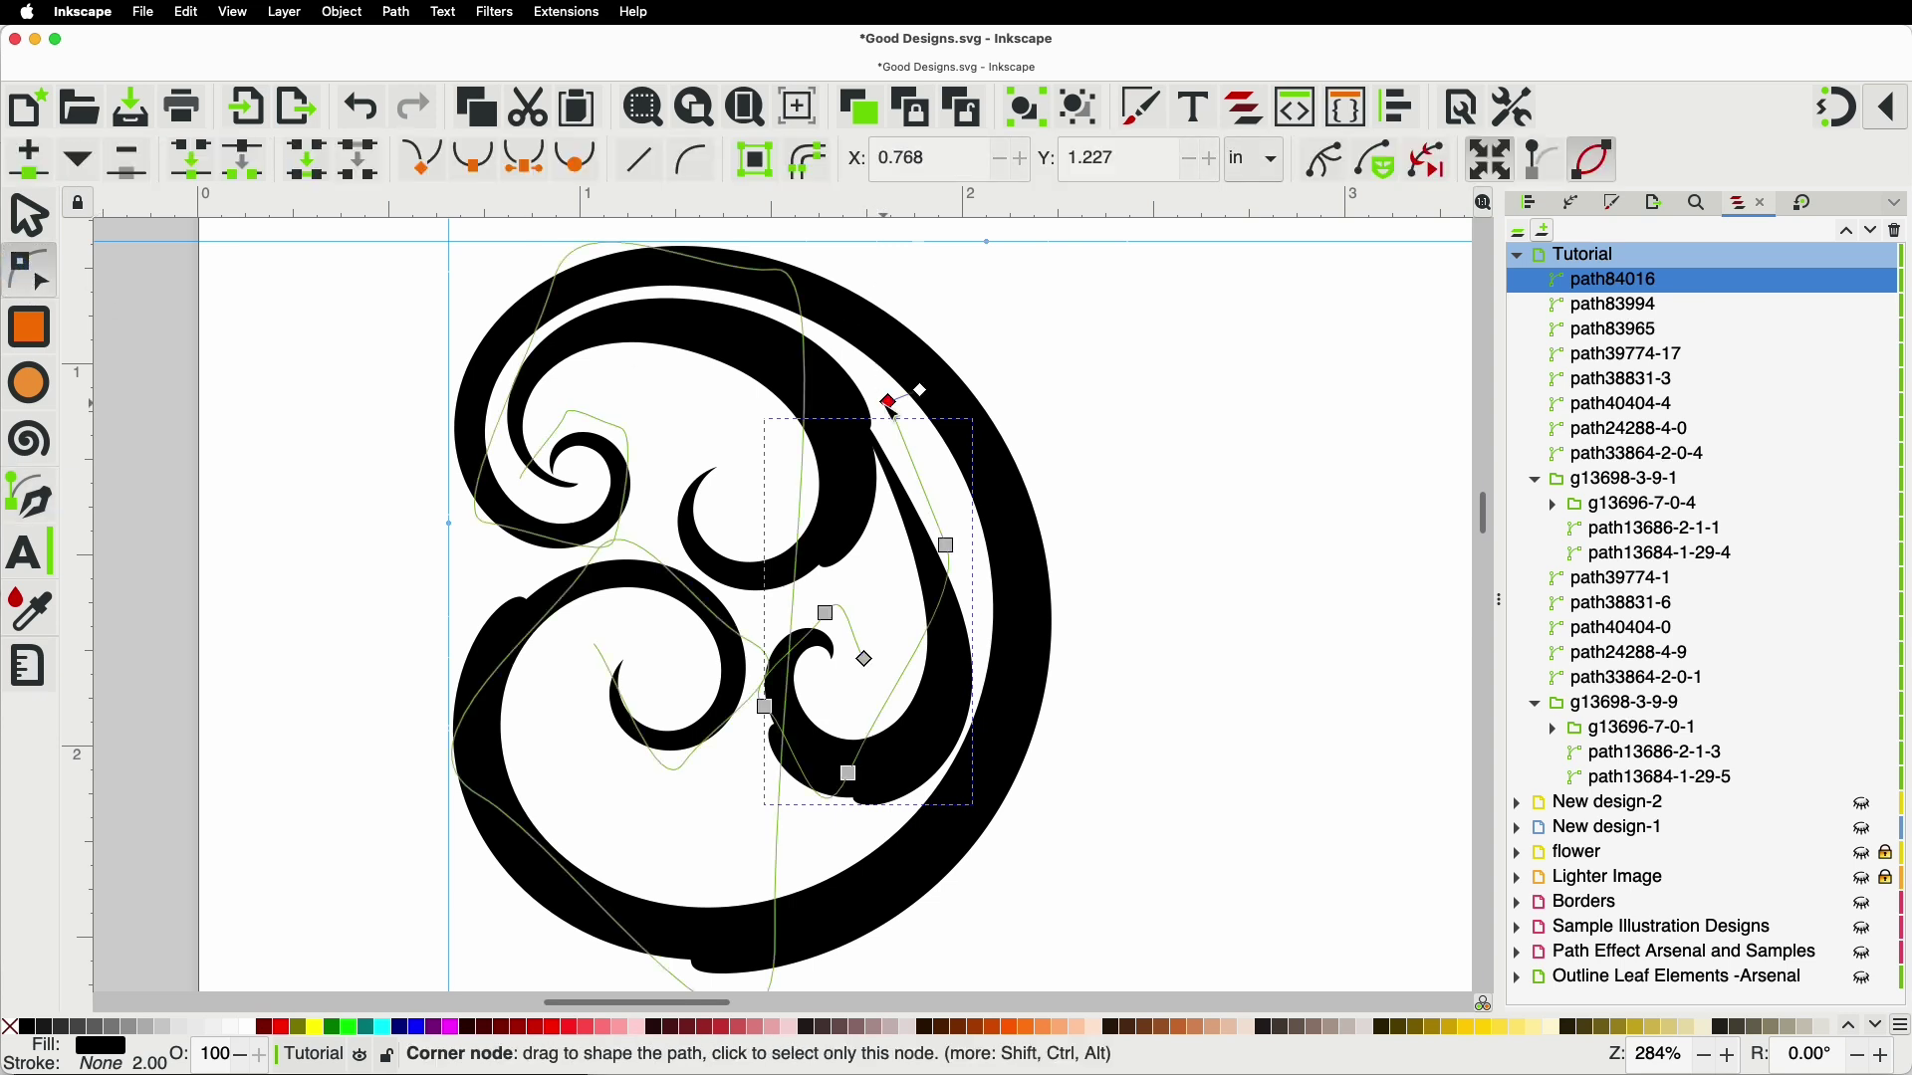
Step: Move the second inner curl's start node up, its right node down and outward, and its bottom node slightly up
{"action": "left_click_drag", "start_coordinate": [889, 402], "coordinate": [893, 360]}
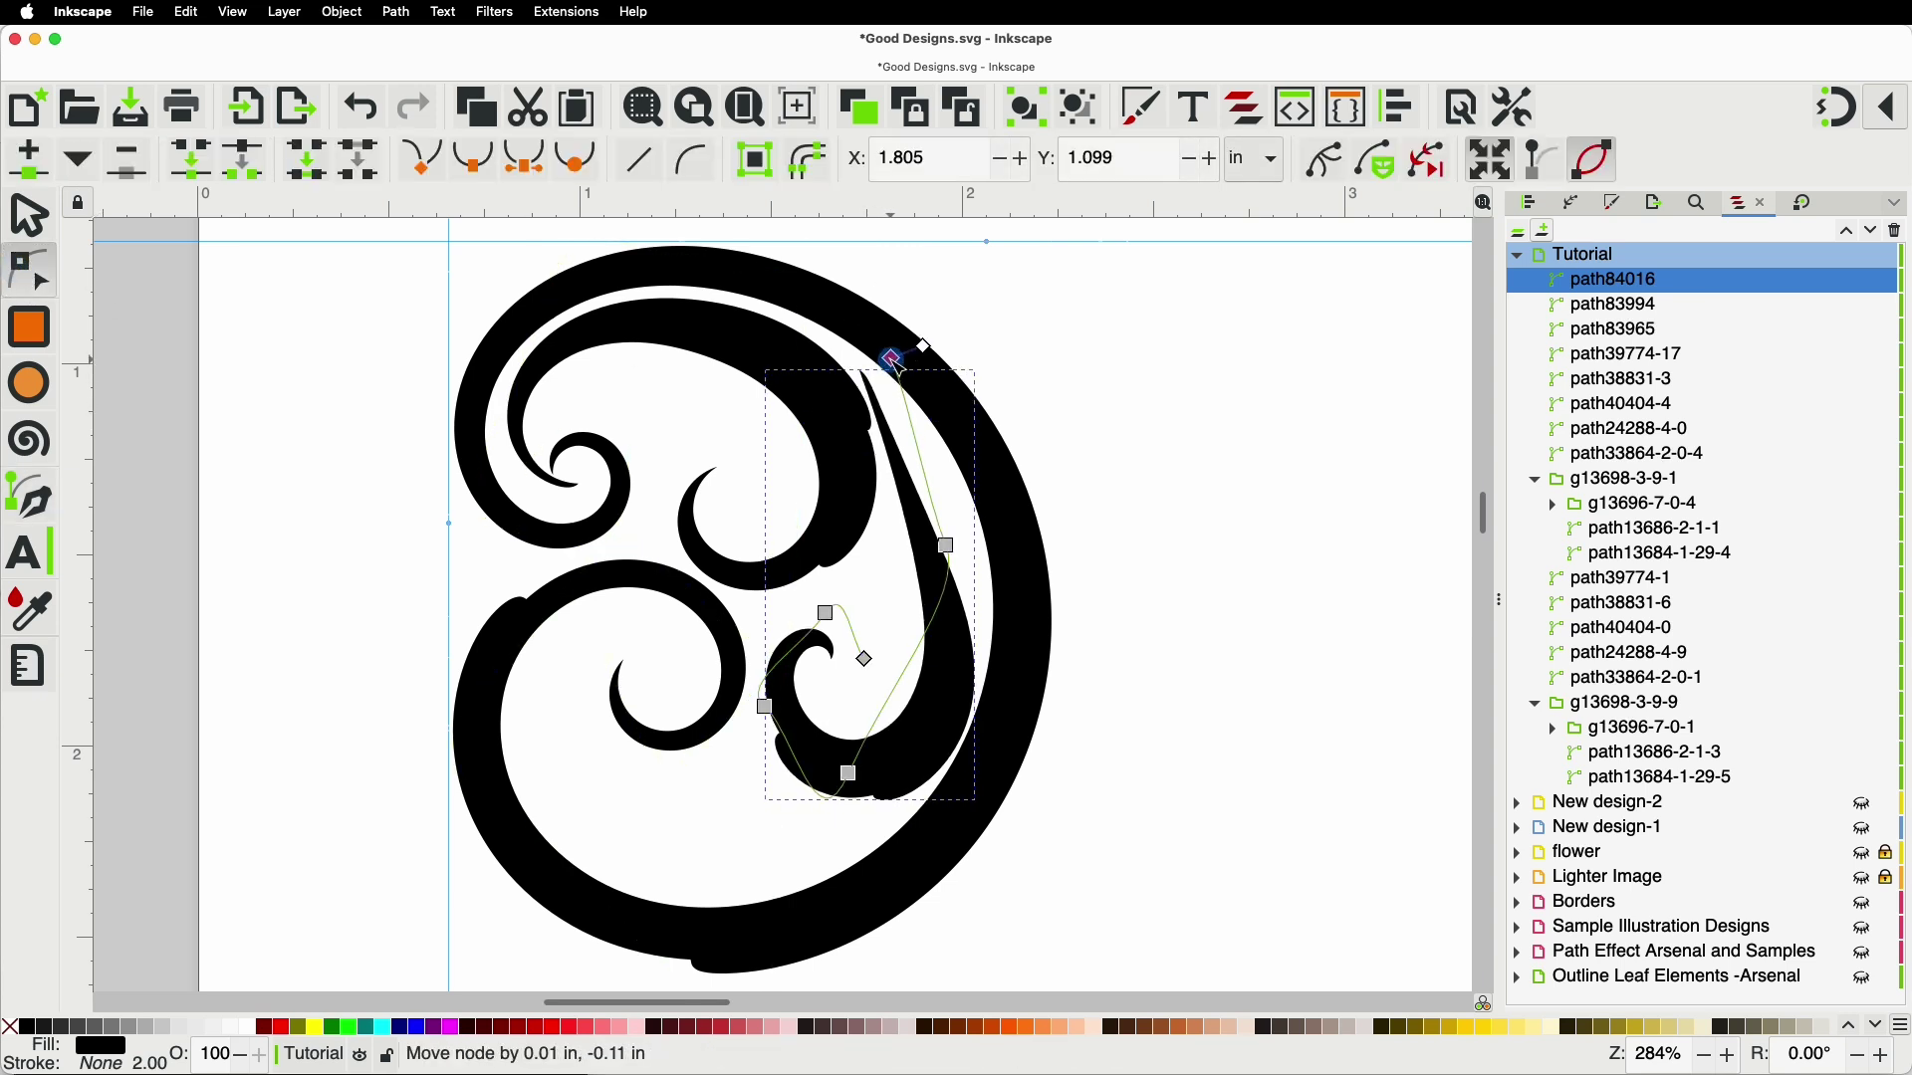
{"action": "left_click_drag", "start_coordinate": [947, 546], "coordinate": [980, 630]}
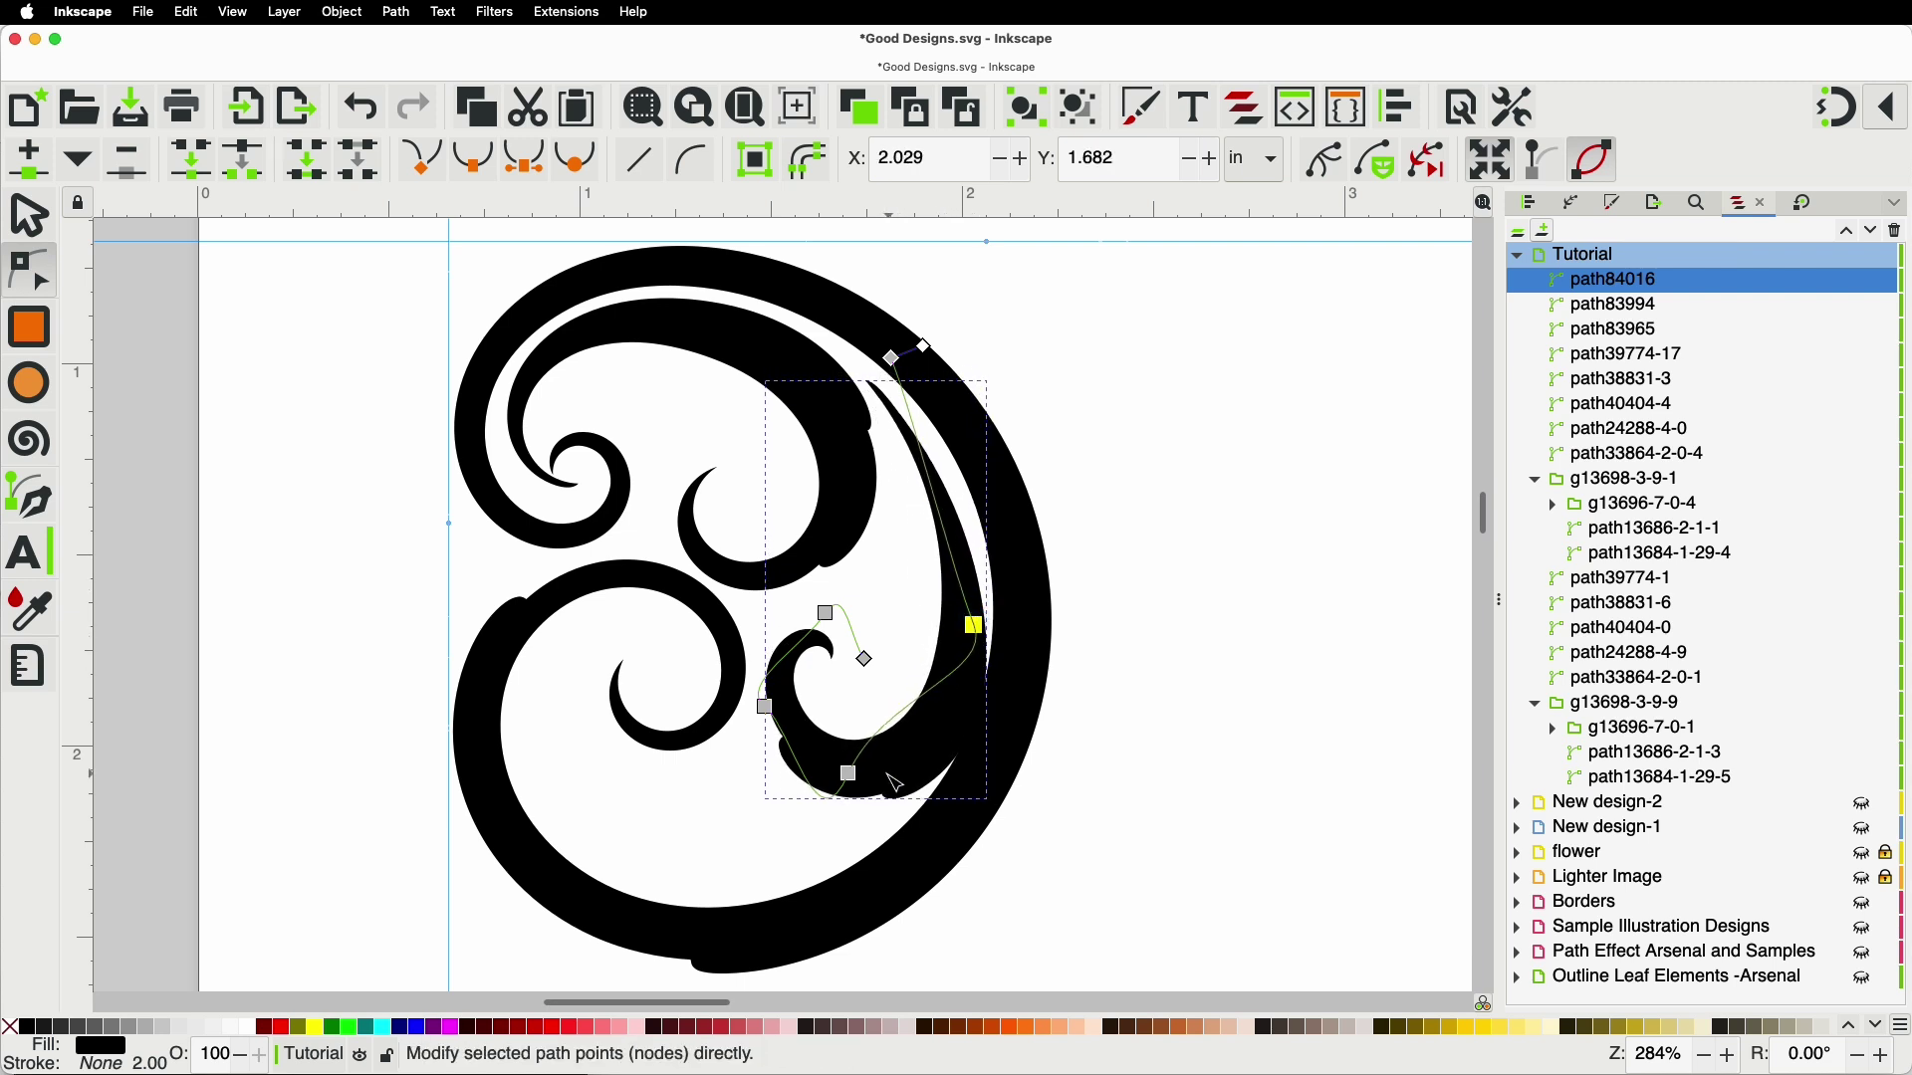
{"action": "left_click_drag", "start_coordinate": [848, 774], "coordinate": [851, 754]}
{"action": "mouse_move", "coordinate": [974, 625]}
{"action": "left_mouse_down"}
{"action": "mouse_move", "coordinate": [966, 606]}
{"action": "mouse_move", "coordinate": [964, 643]}
{"action": "left_mouse_up"}
Step: Draw a third inner curl about 0.9 in wide along the scroll's lower inside edge, hooking inward at the lower scroll's inner end
{"action": "scroll", "coordinate": [874, 722], "scroll_direction": "down", "scroll_amount": 1}
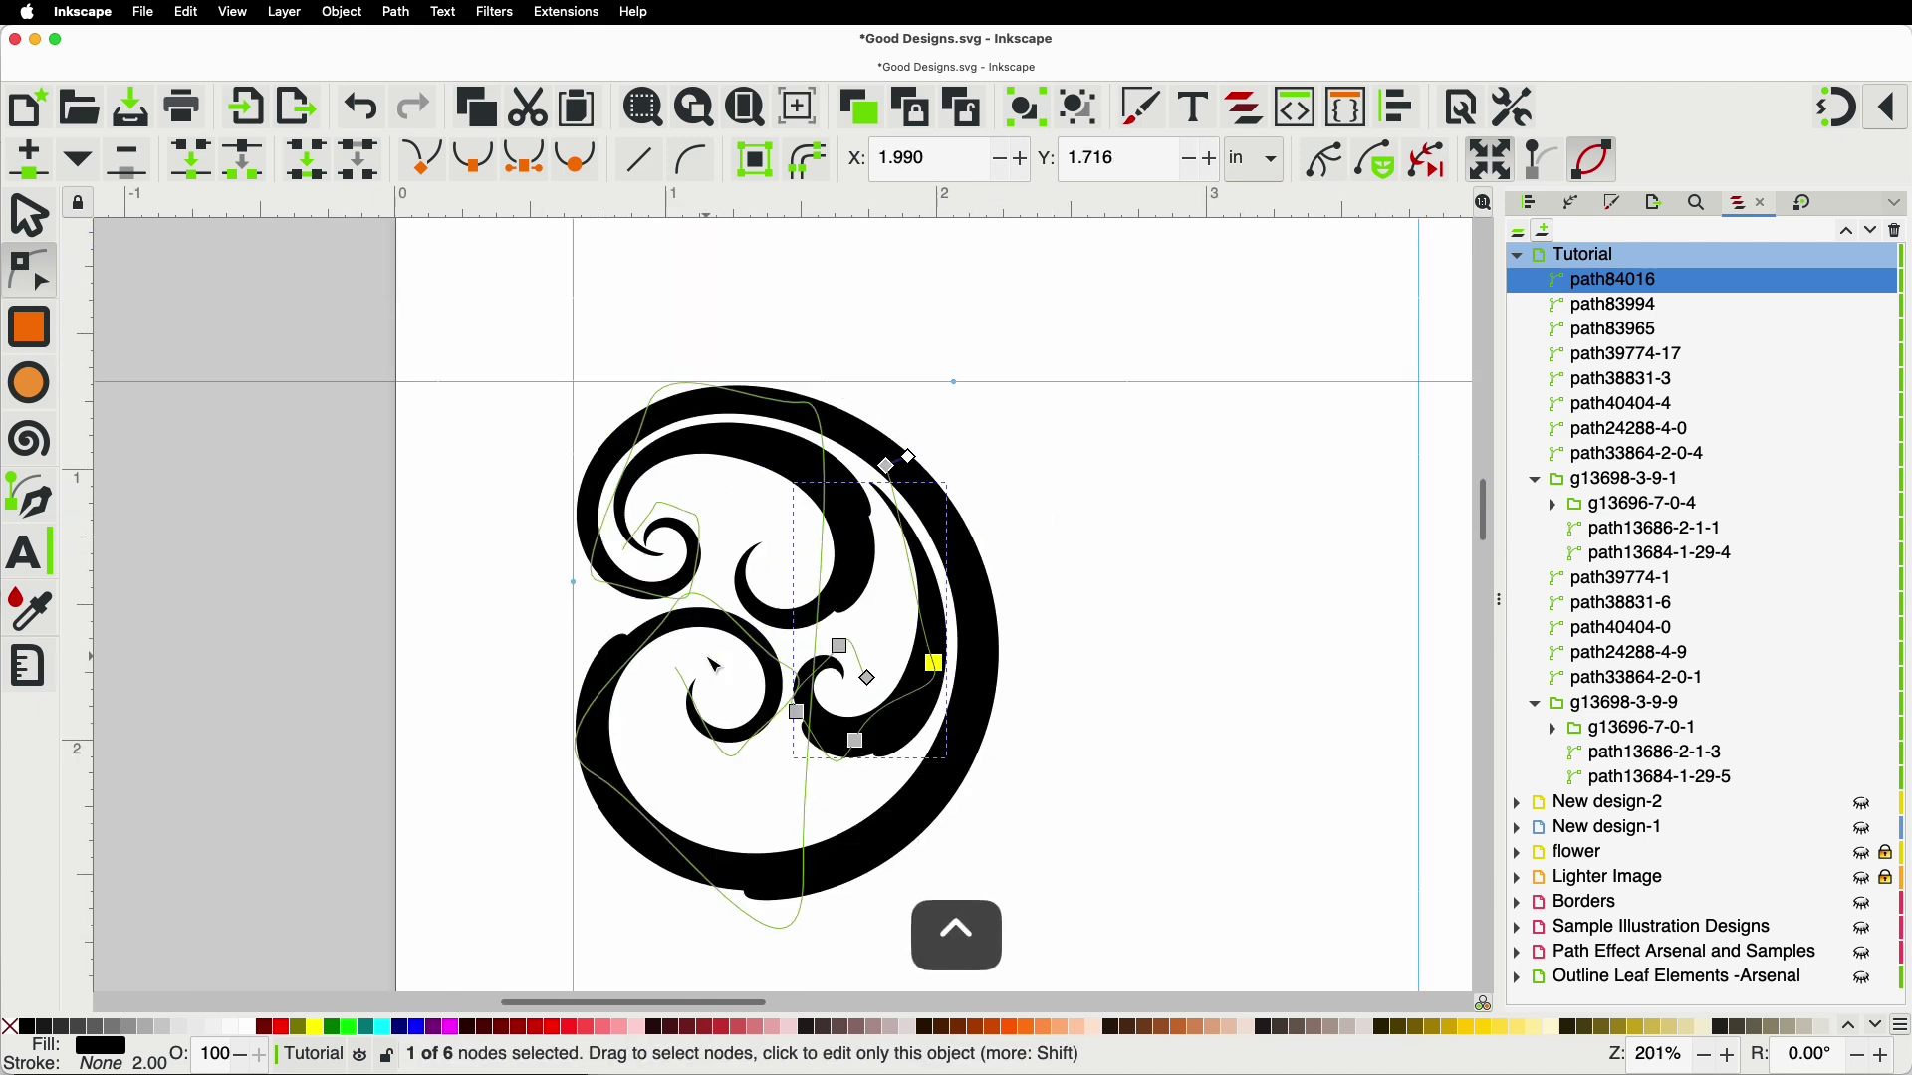
{"action": "left_click", "coordinate": [36, 500]}
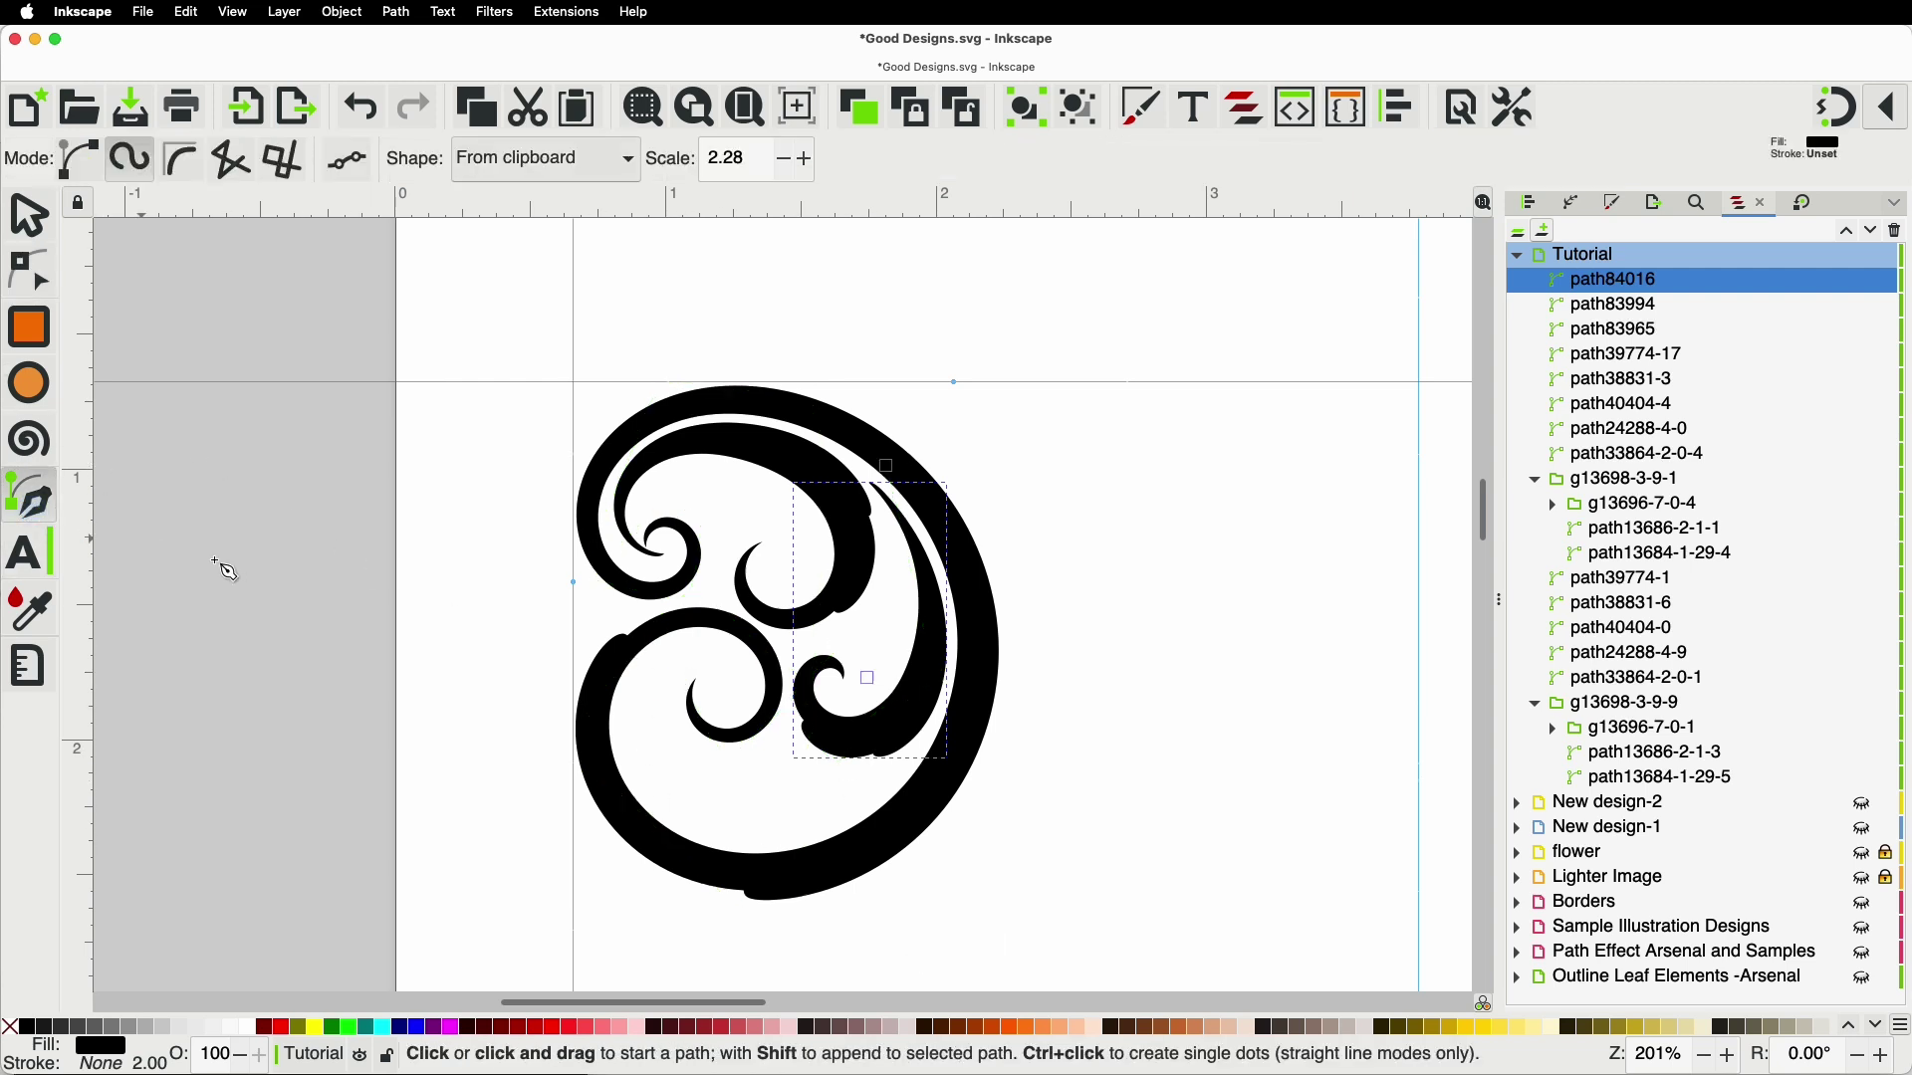
{"action": "left_click", "coordinate": [897, 763]}
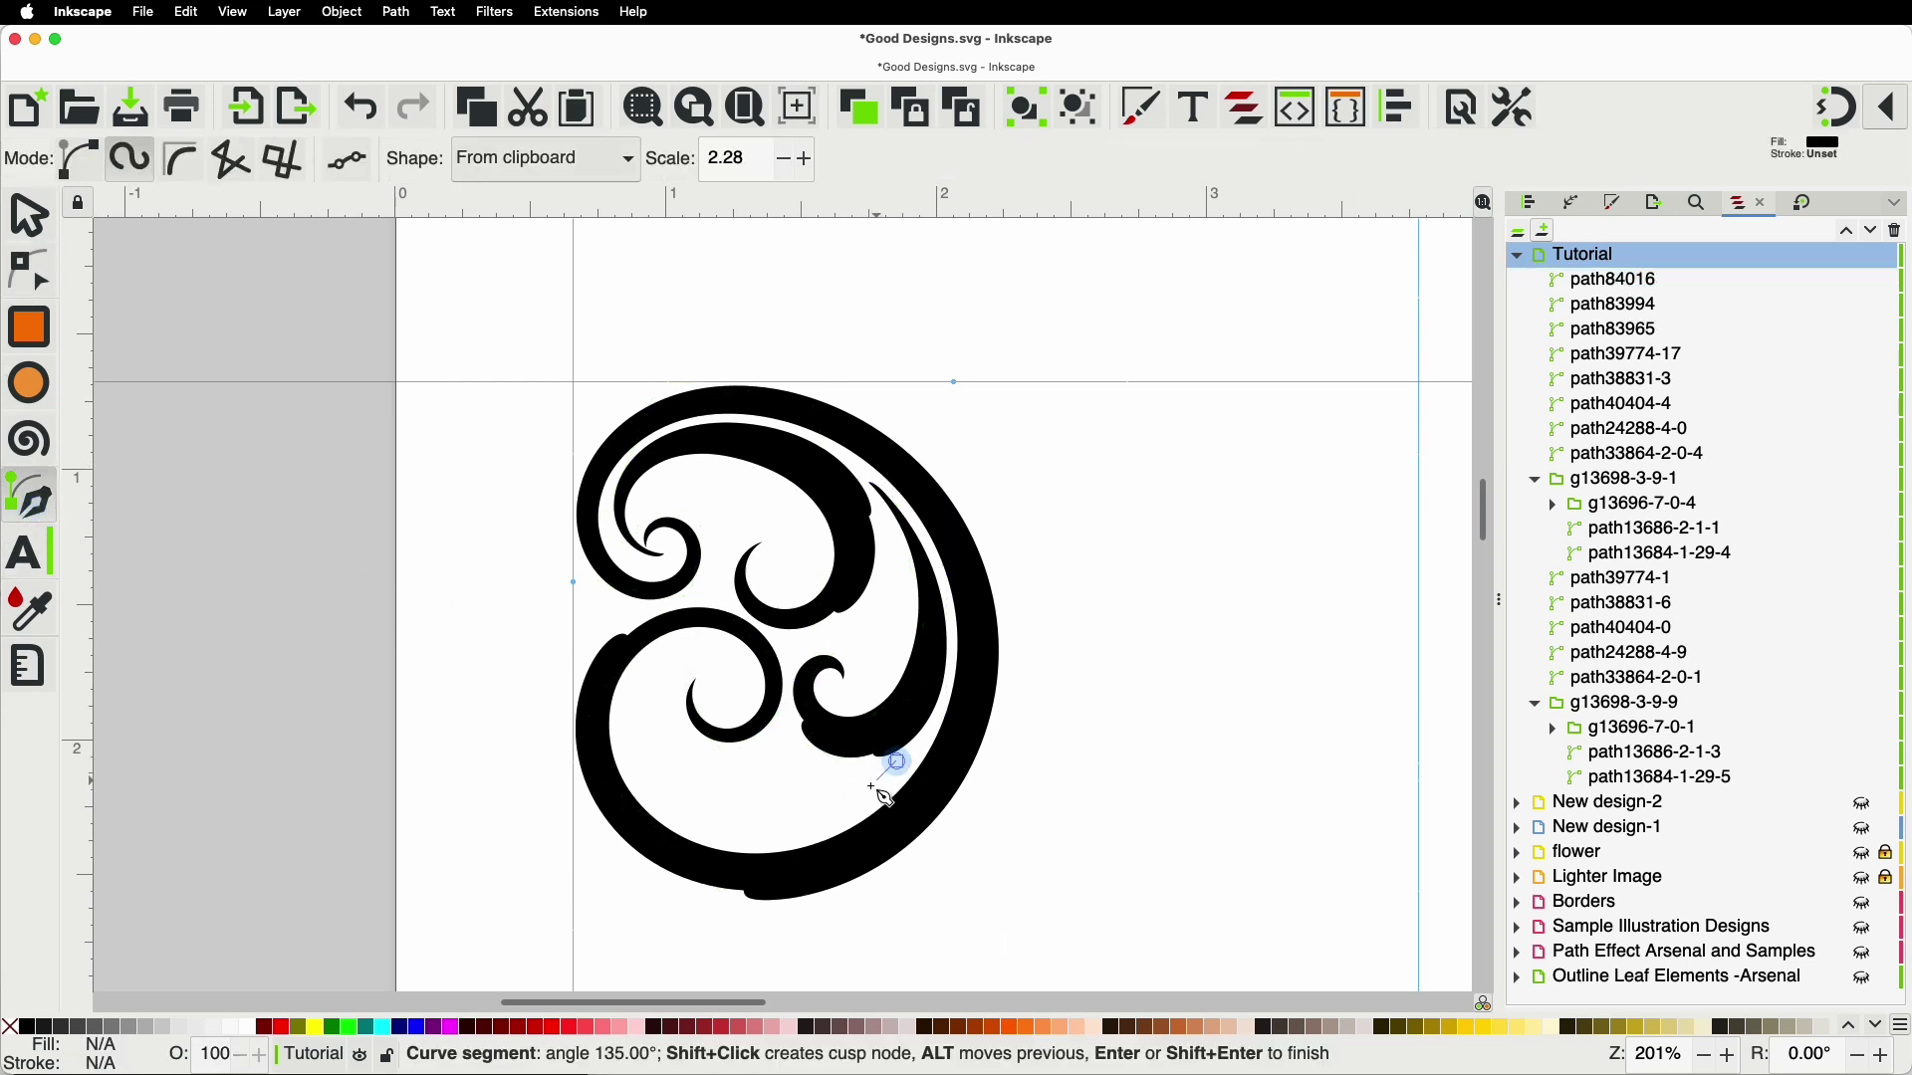
{"action": "left_click", "coordinate": [638, 716]}
{"action": "left_click", "coordinate": [704, 655]}
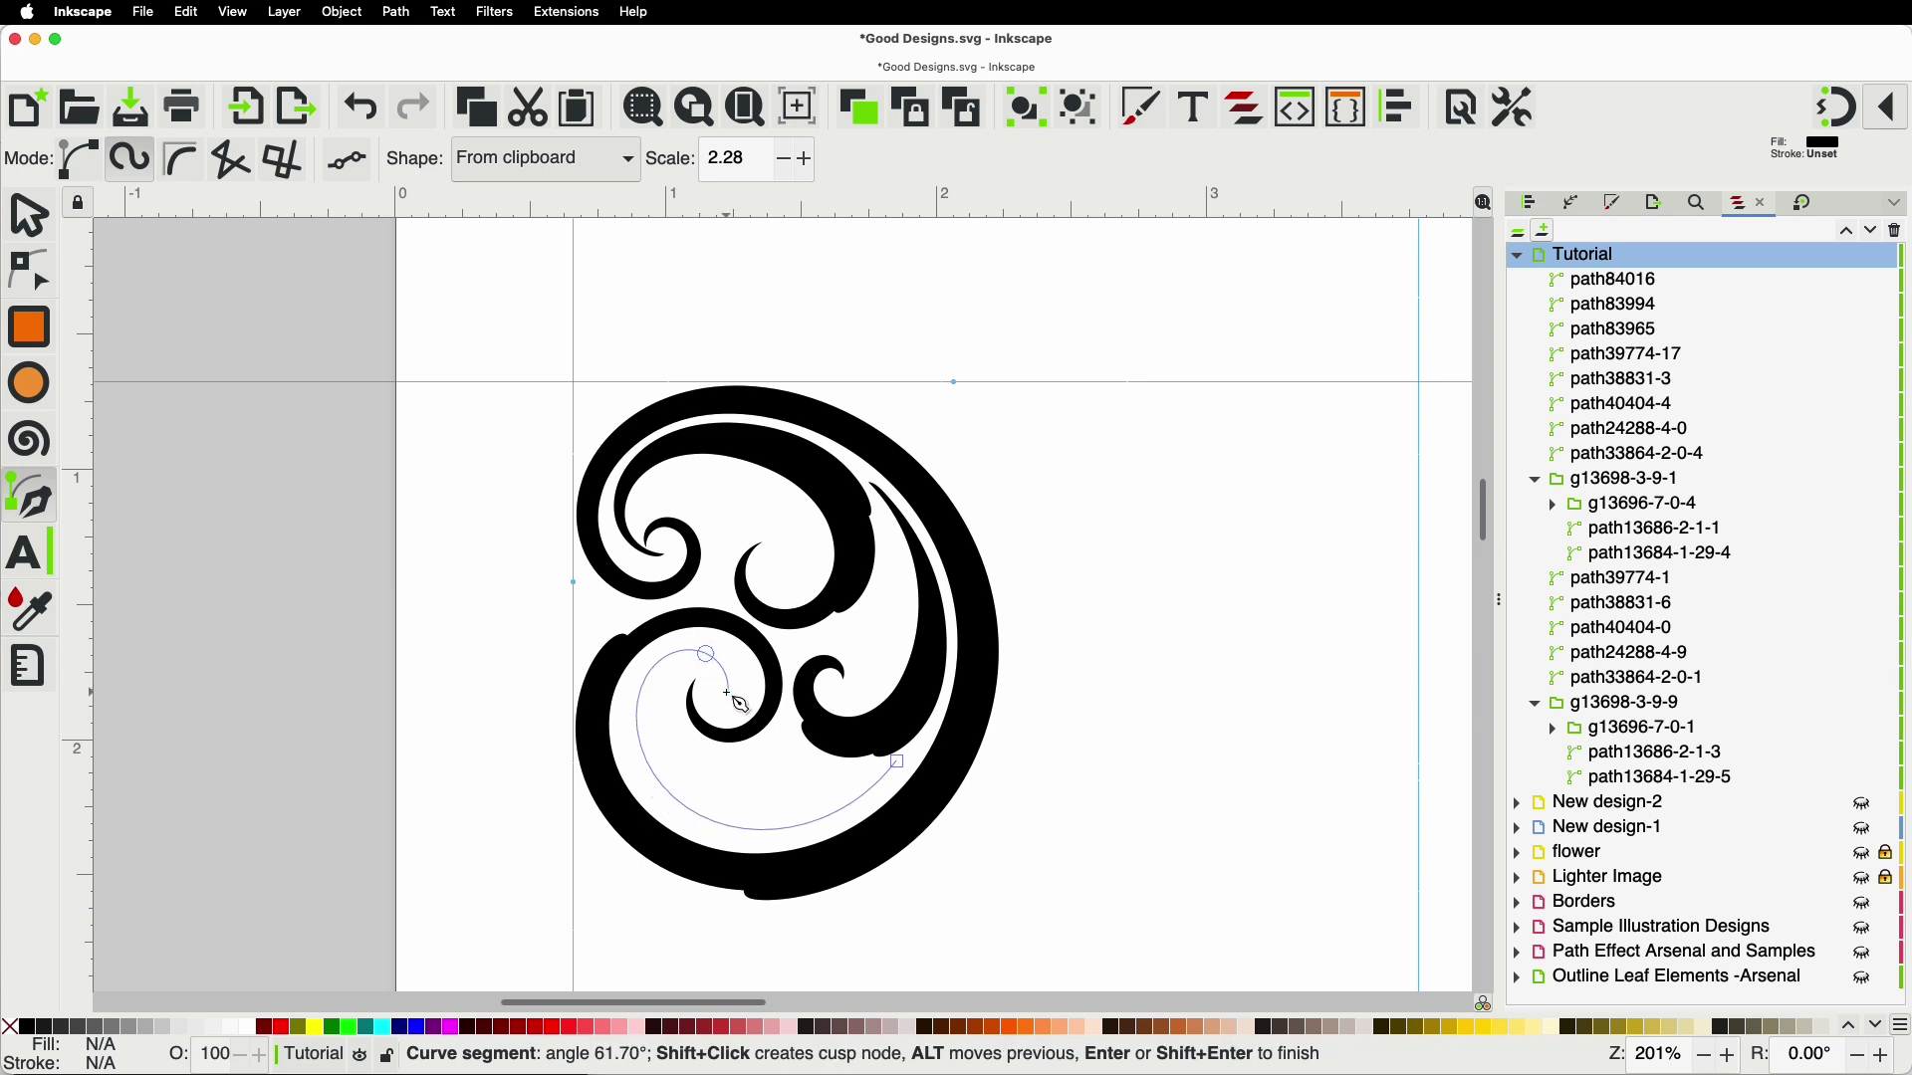
{"action": "key", "text": "Return"}
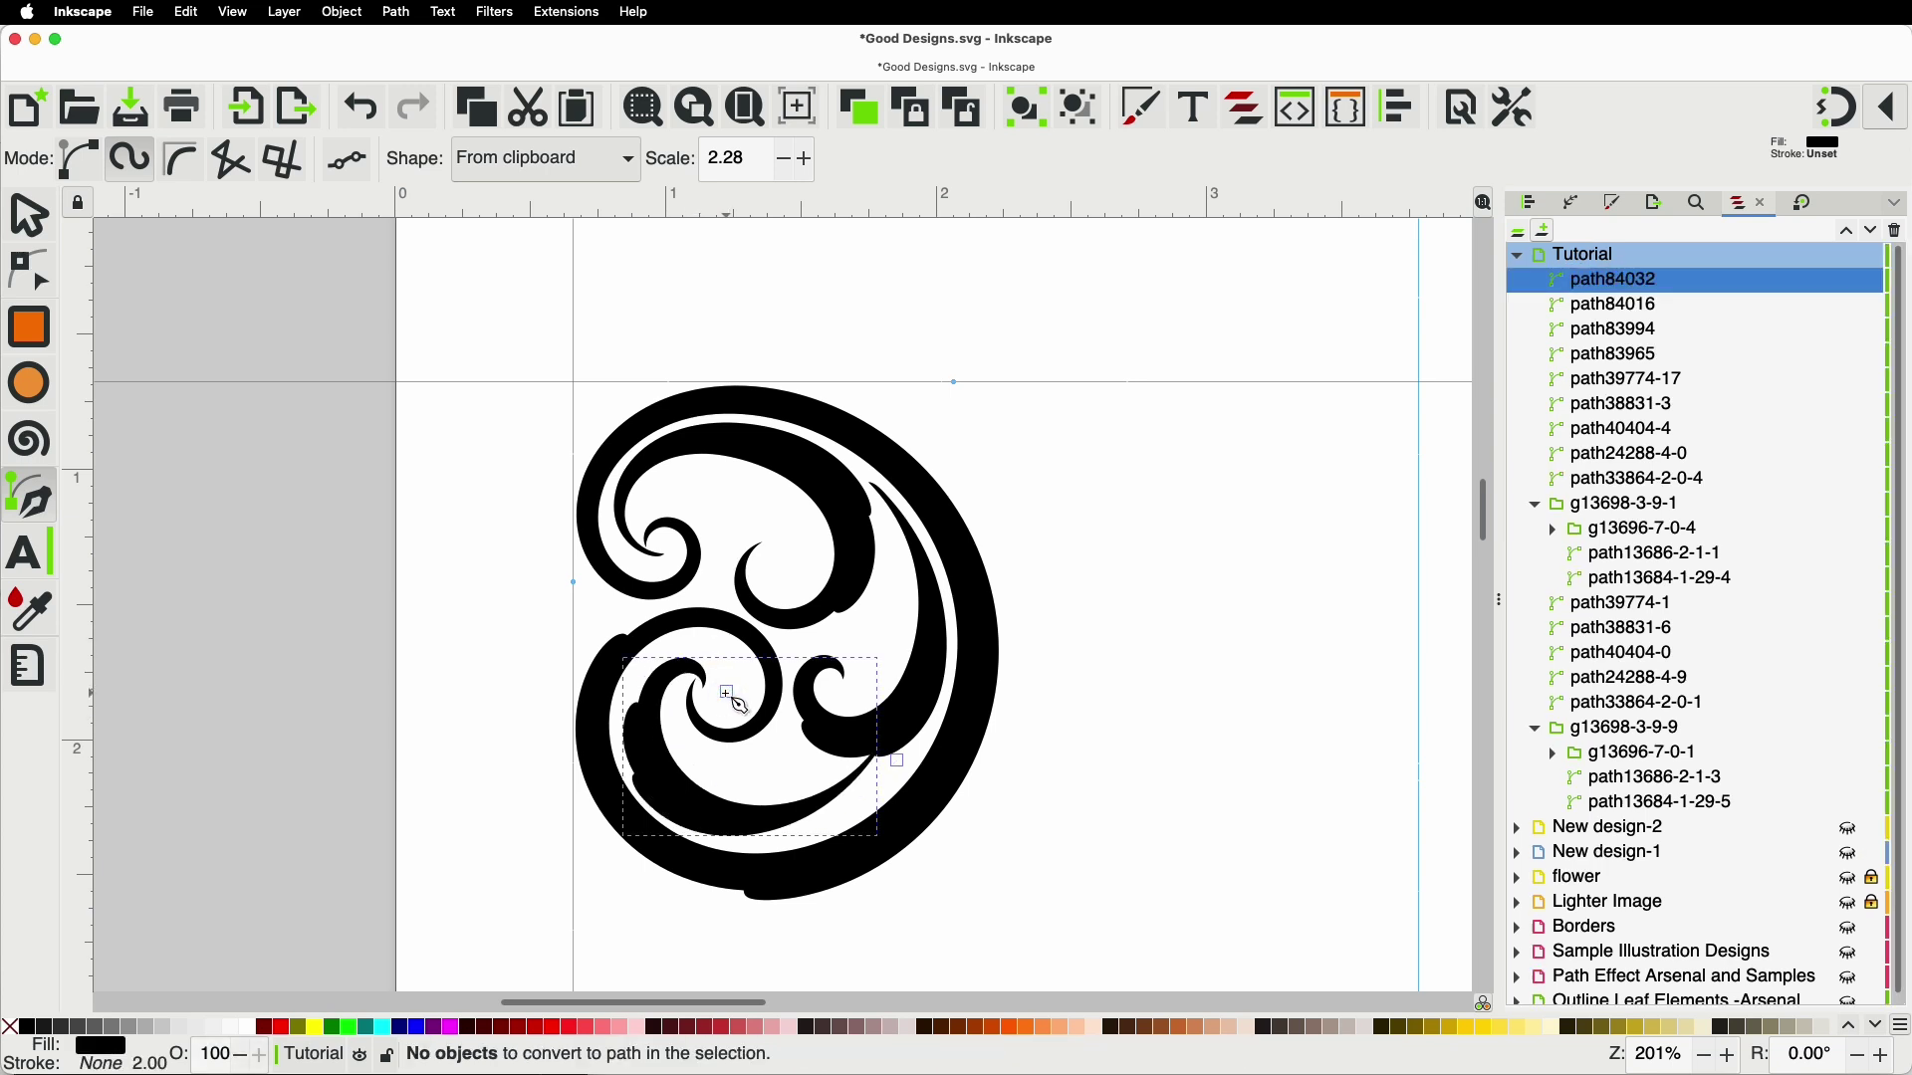
Step: Move the third curl's start node to the right, its bottom node well to the left, and its inner end node slightly right and down
{"action": "left_click", "coordinate": [30, 271]}
{"action": "left_click_drag", "start_coordinate": [901, 765], "coordinate": [928, 768]}
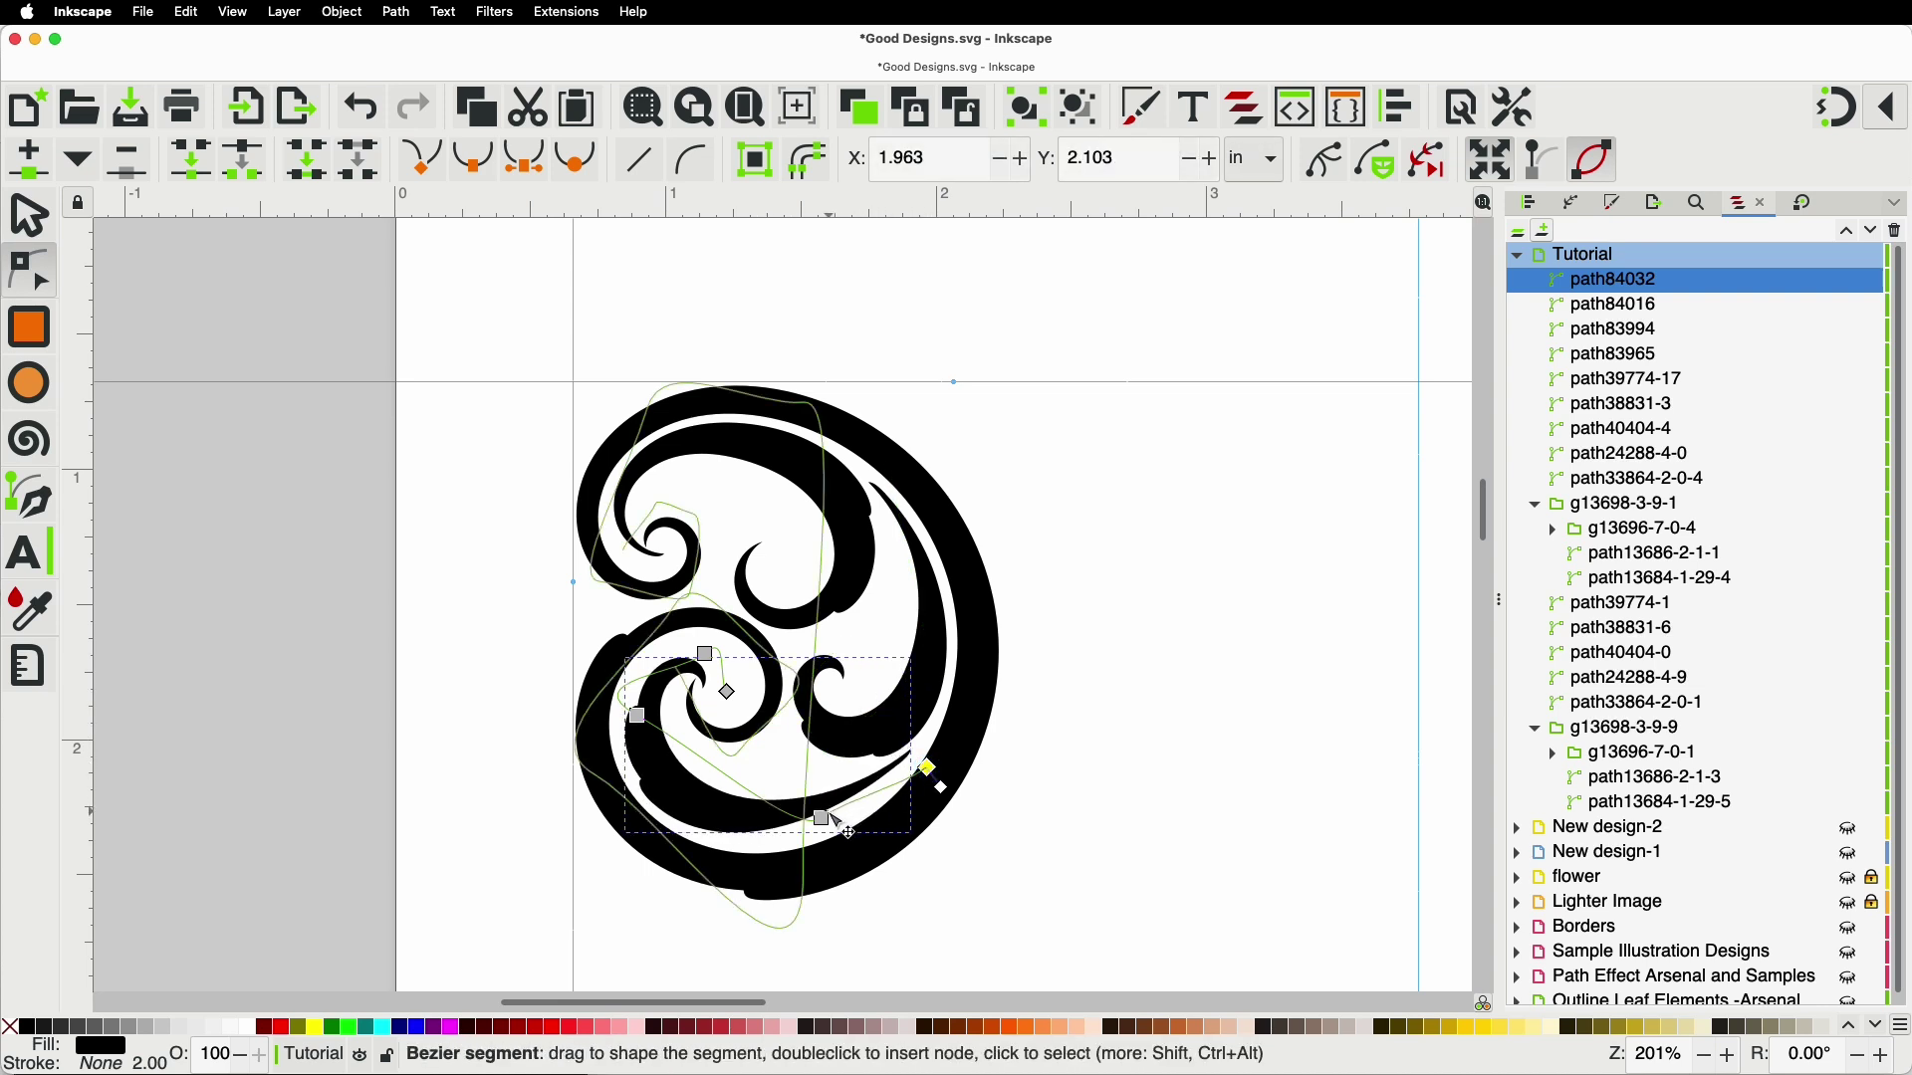
{"action": "left_click_drag", "start_coordinate": [823, 818], "coordinate": [696, 809]}
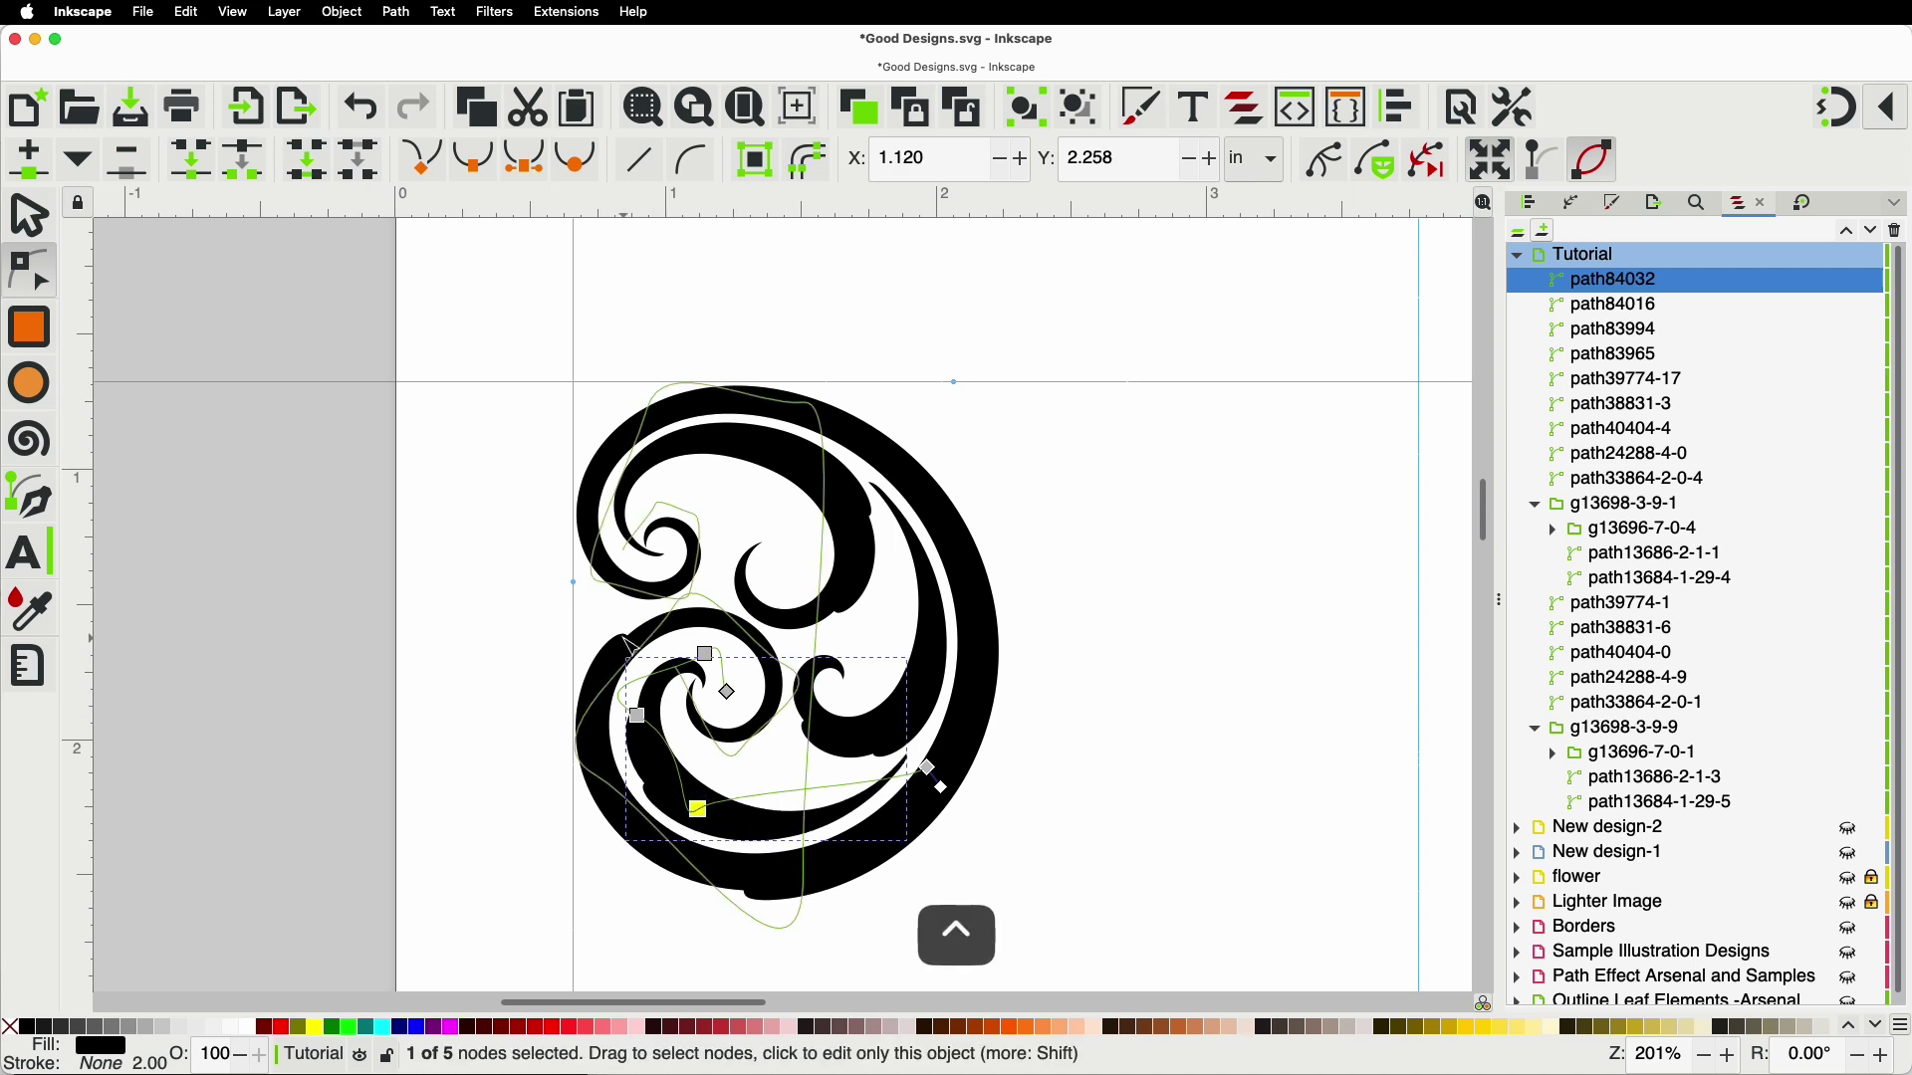
{"action": "scroll", "coordinate": [646, 662], "scroll_direction": "up", "scroll_amount": 2}
{"action": "left_click_drag", "start_coordinate": [831, 747], "coordinate": [855, 756]}
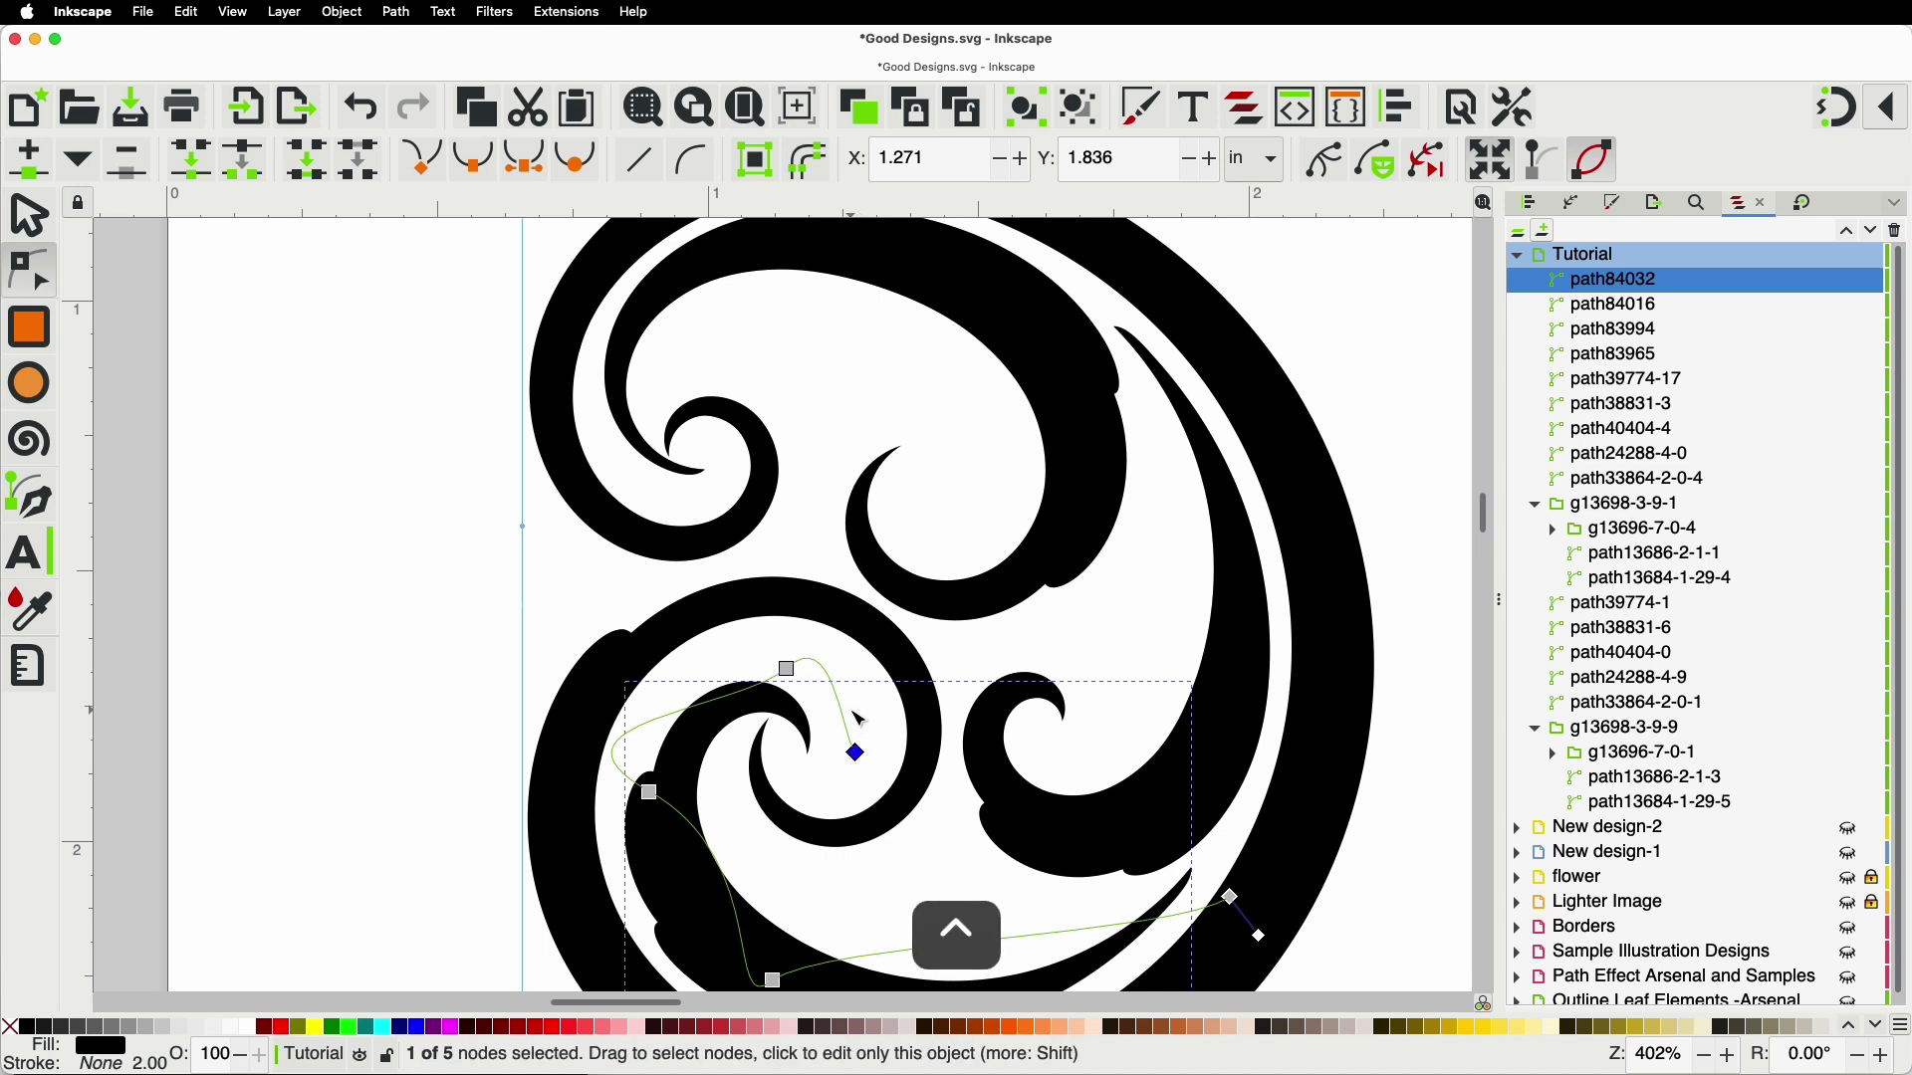
Step: Select the four paths of the scroll design and move them slightly down to X 0.674, Y 0.771 in
{"action": "scroll", "coordinate": [855, 757], "scroll_direction": "down", "scroll_amount": 3}
{"action": "scroll", "coordinate": [942, 705], "scroll_direction": "down", "scroll_amount": 1}
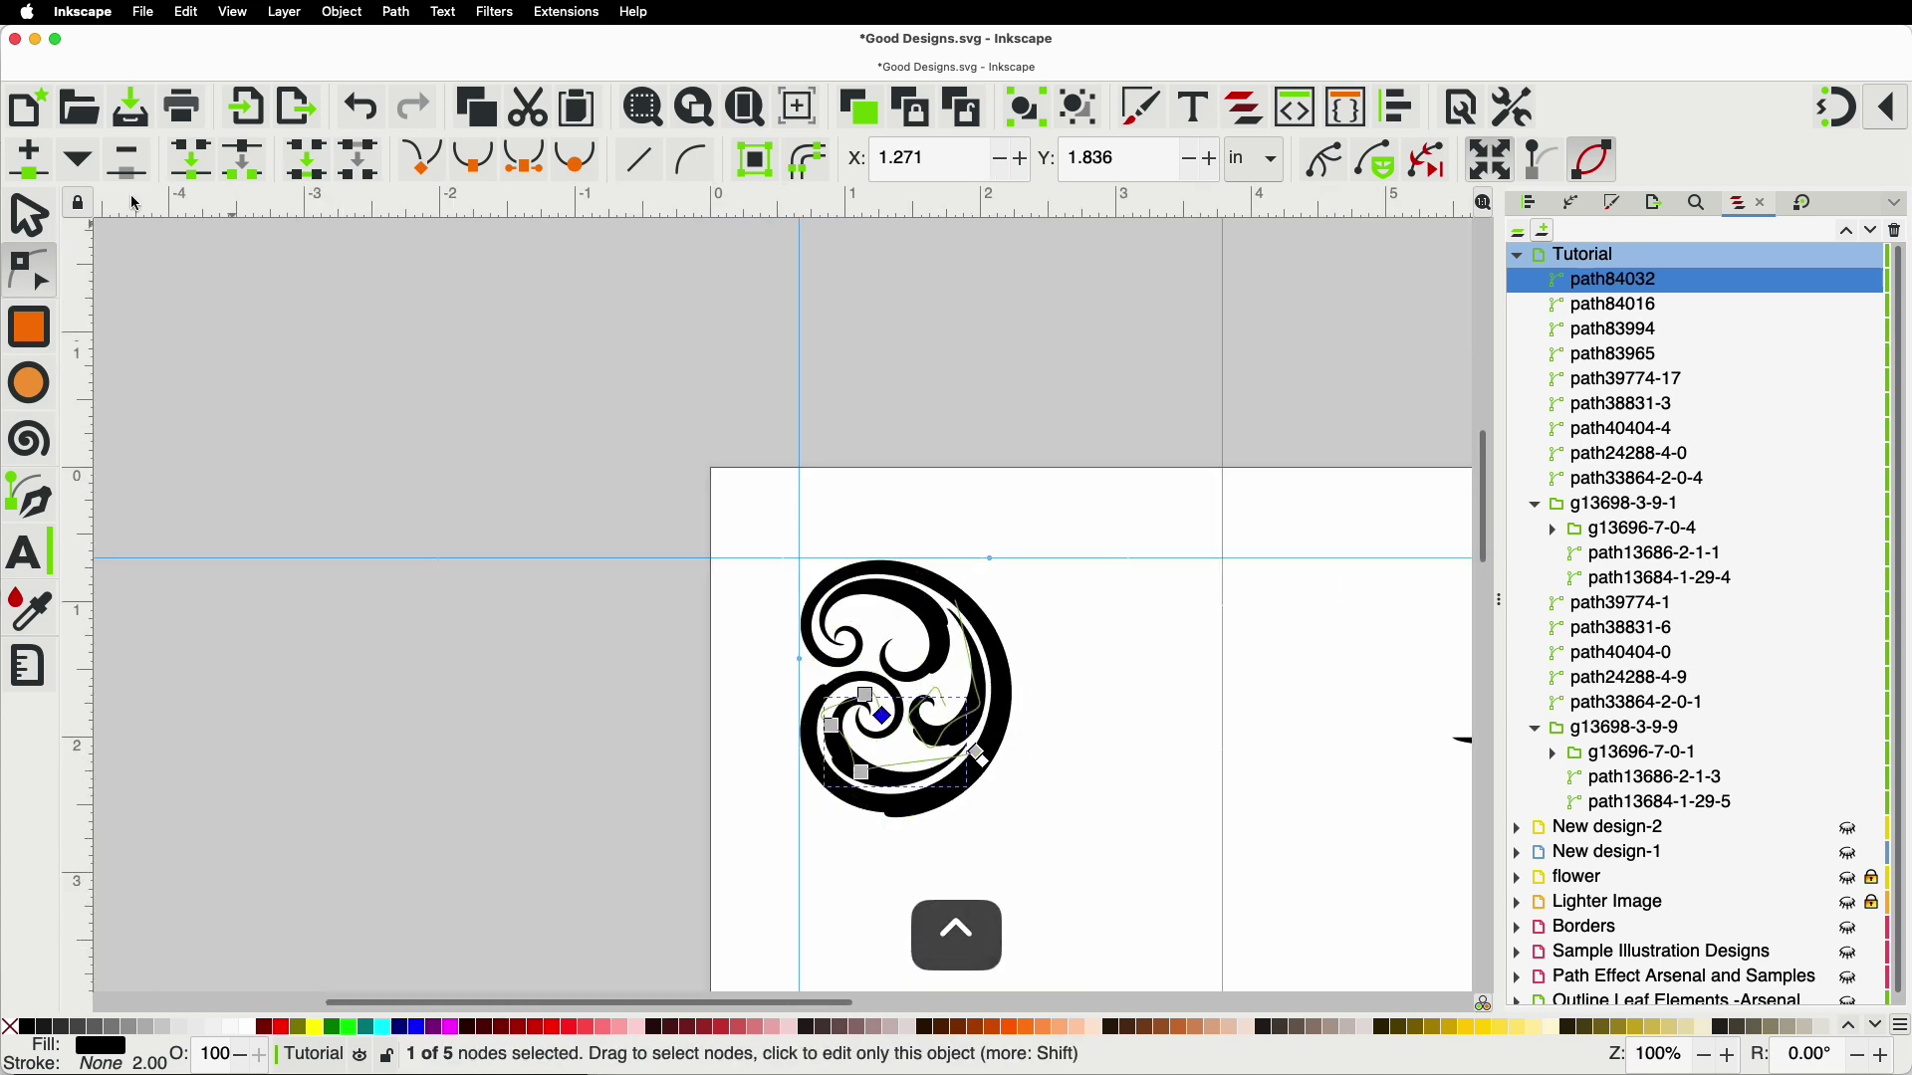
{"action": "left_click", "coordinate": [30, 214]}
{"action": "left_click_drag", "start_coordinate": [674, 517], "coordinate": [1085, 874]}
{"action": "left_click_drag", "start_coordinate": [892, 594], "coordinate": [896, 609]}
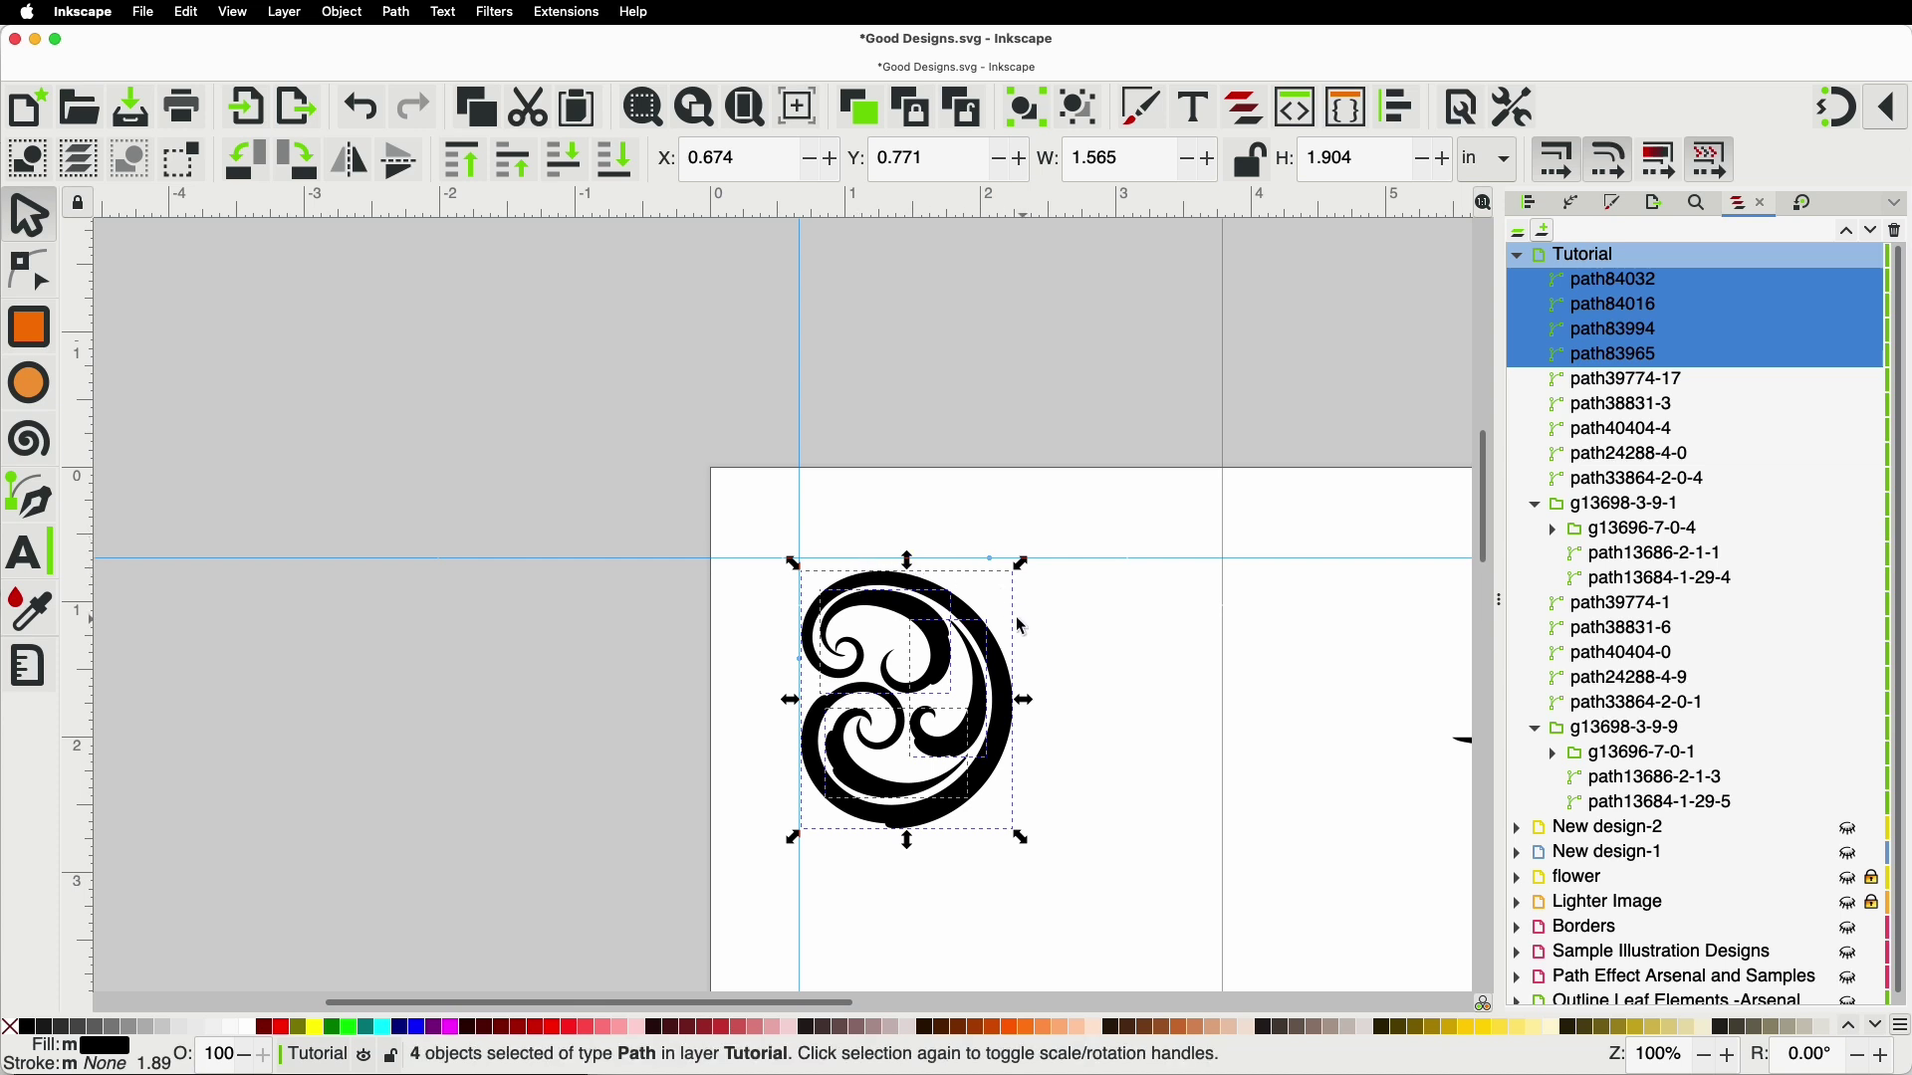
Step: Copy the middle of the three small blob shapes and paste it under the scroll's upper inner curl
{"action": "left_click", "coordinate": [686, 620]}
{"action": "key", "text": "space"}
{"action": "left_click_drag", "start_coordinate": [1198, 613], "coordinate": [797, 488]}
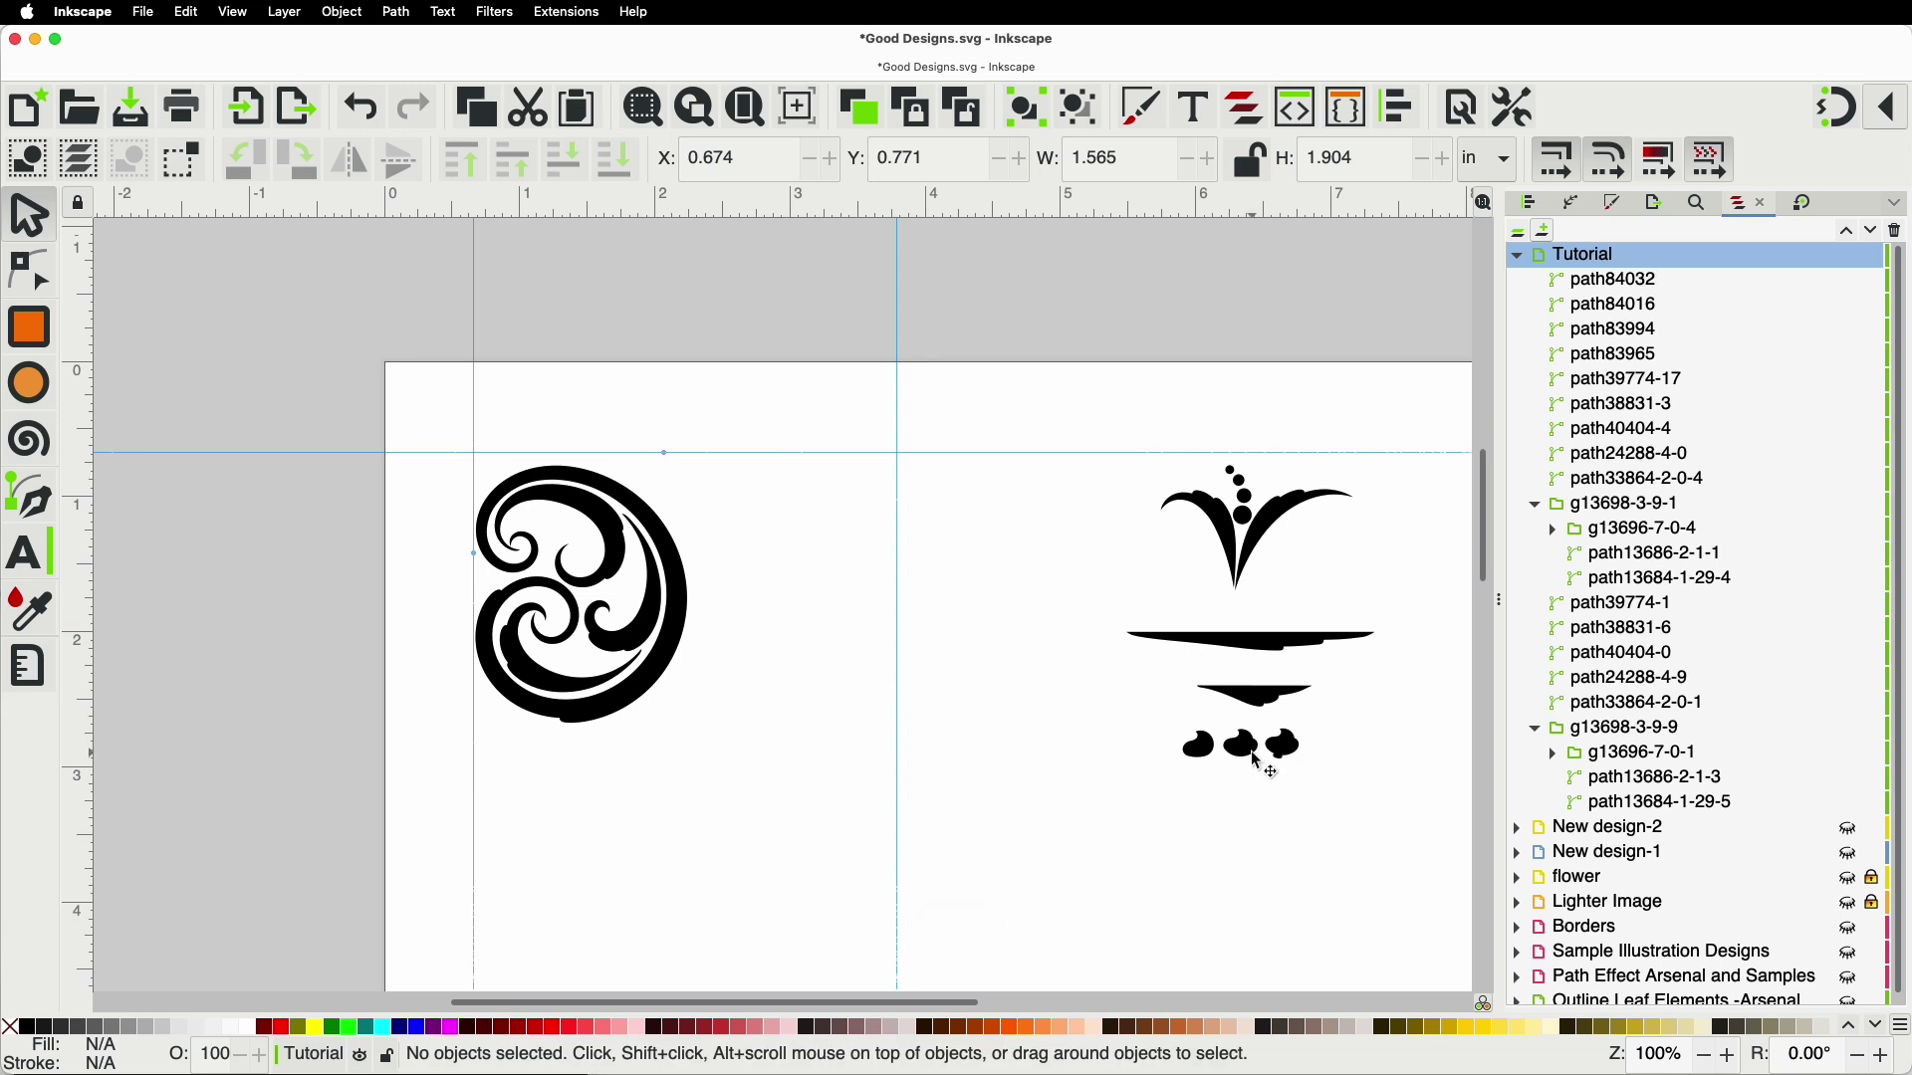
{"action": "left_click", "coordinate": [1248, 753]}
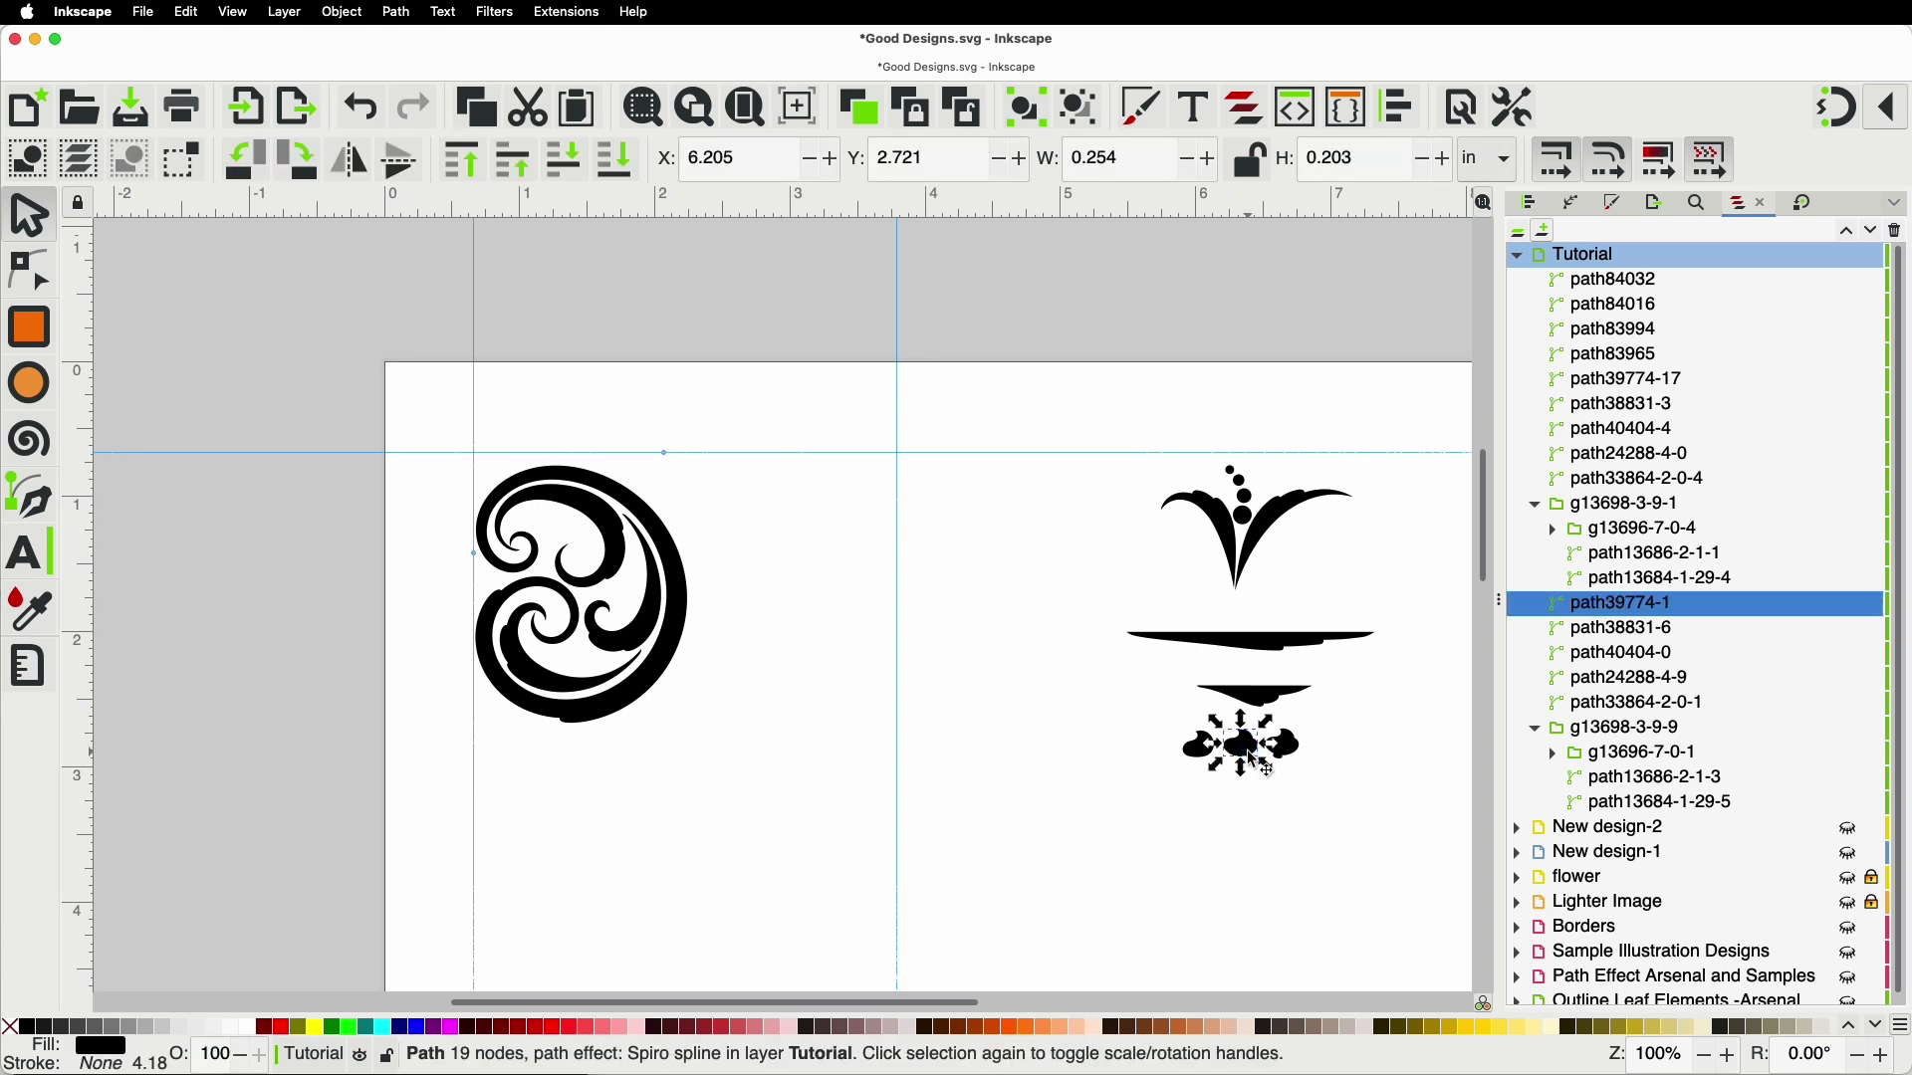
{"action": "key", "text": "super+c"}
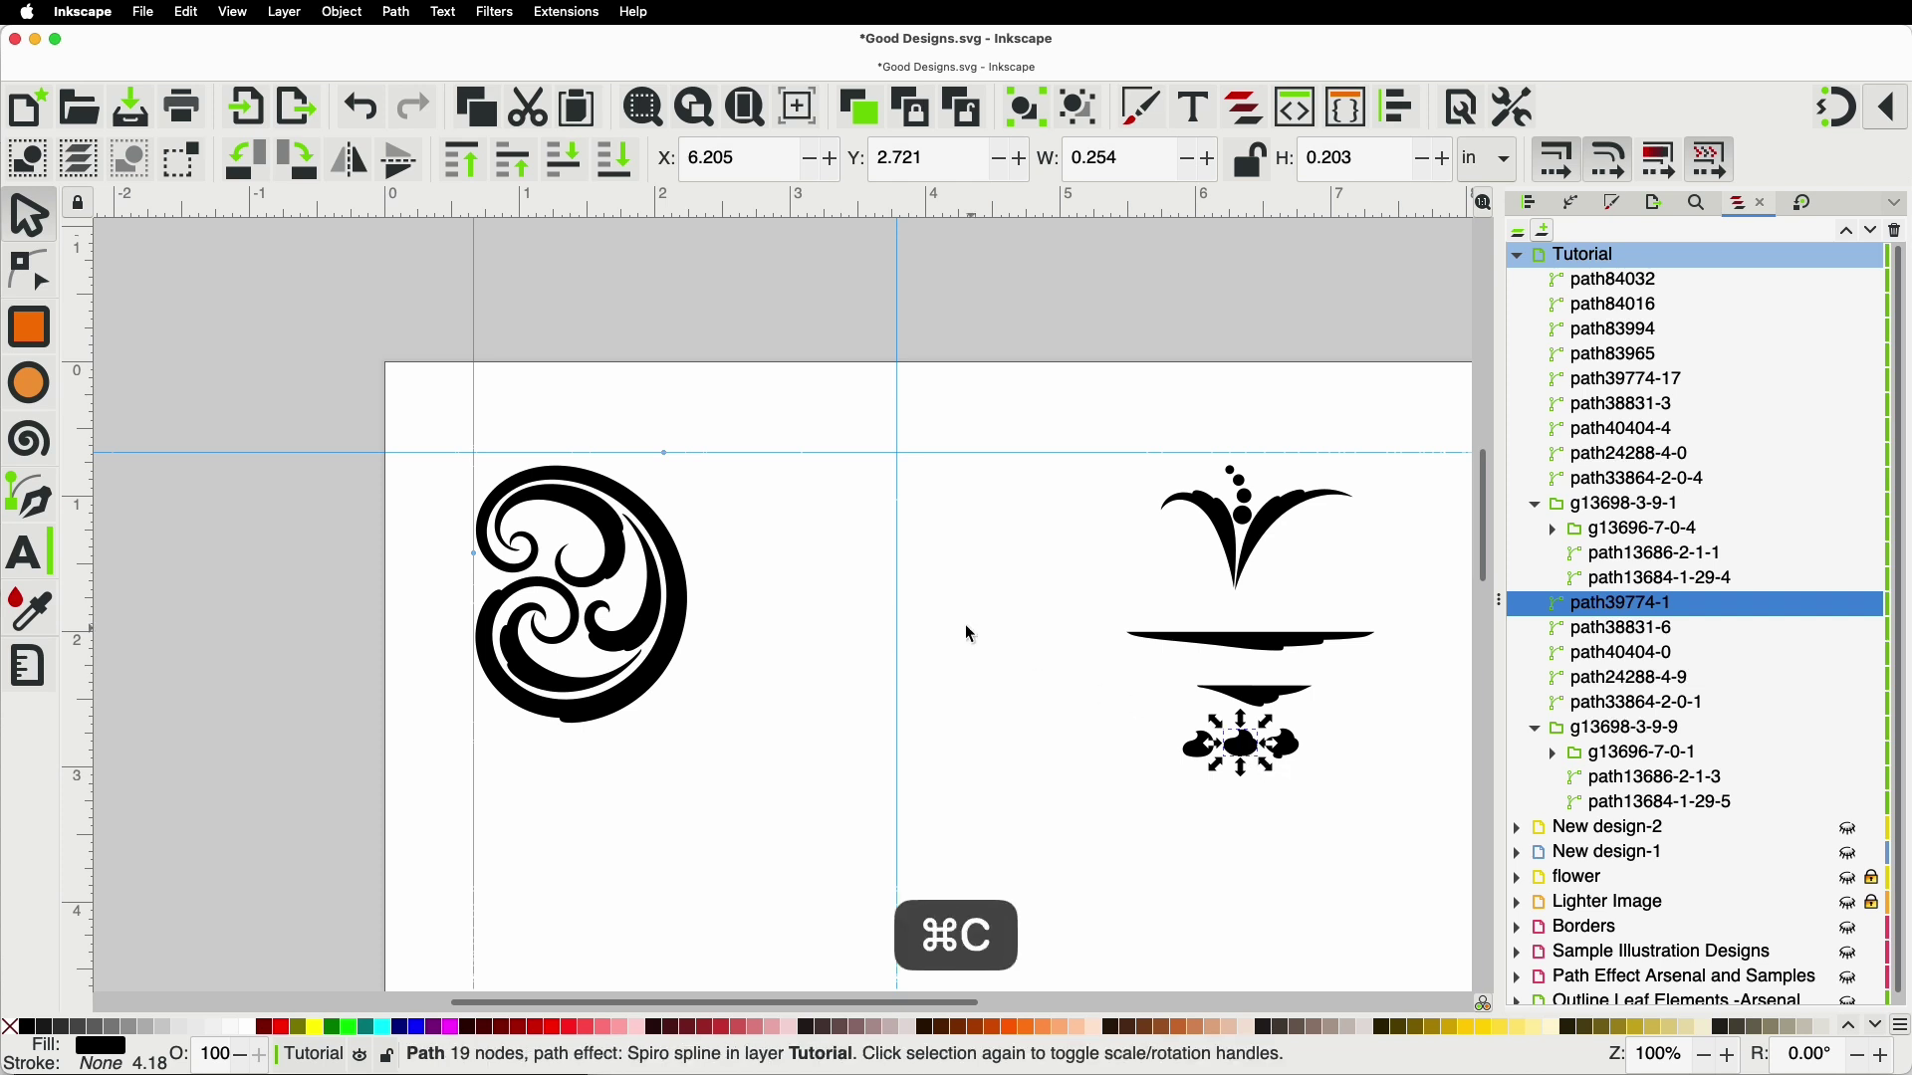
{"action": "key", "text": "super+v"}
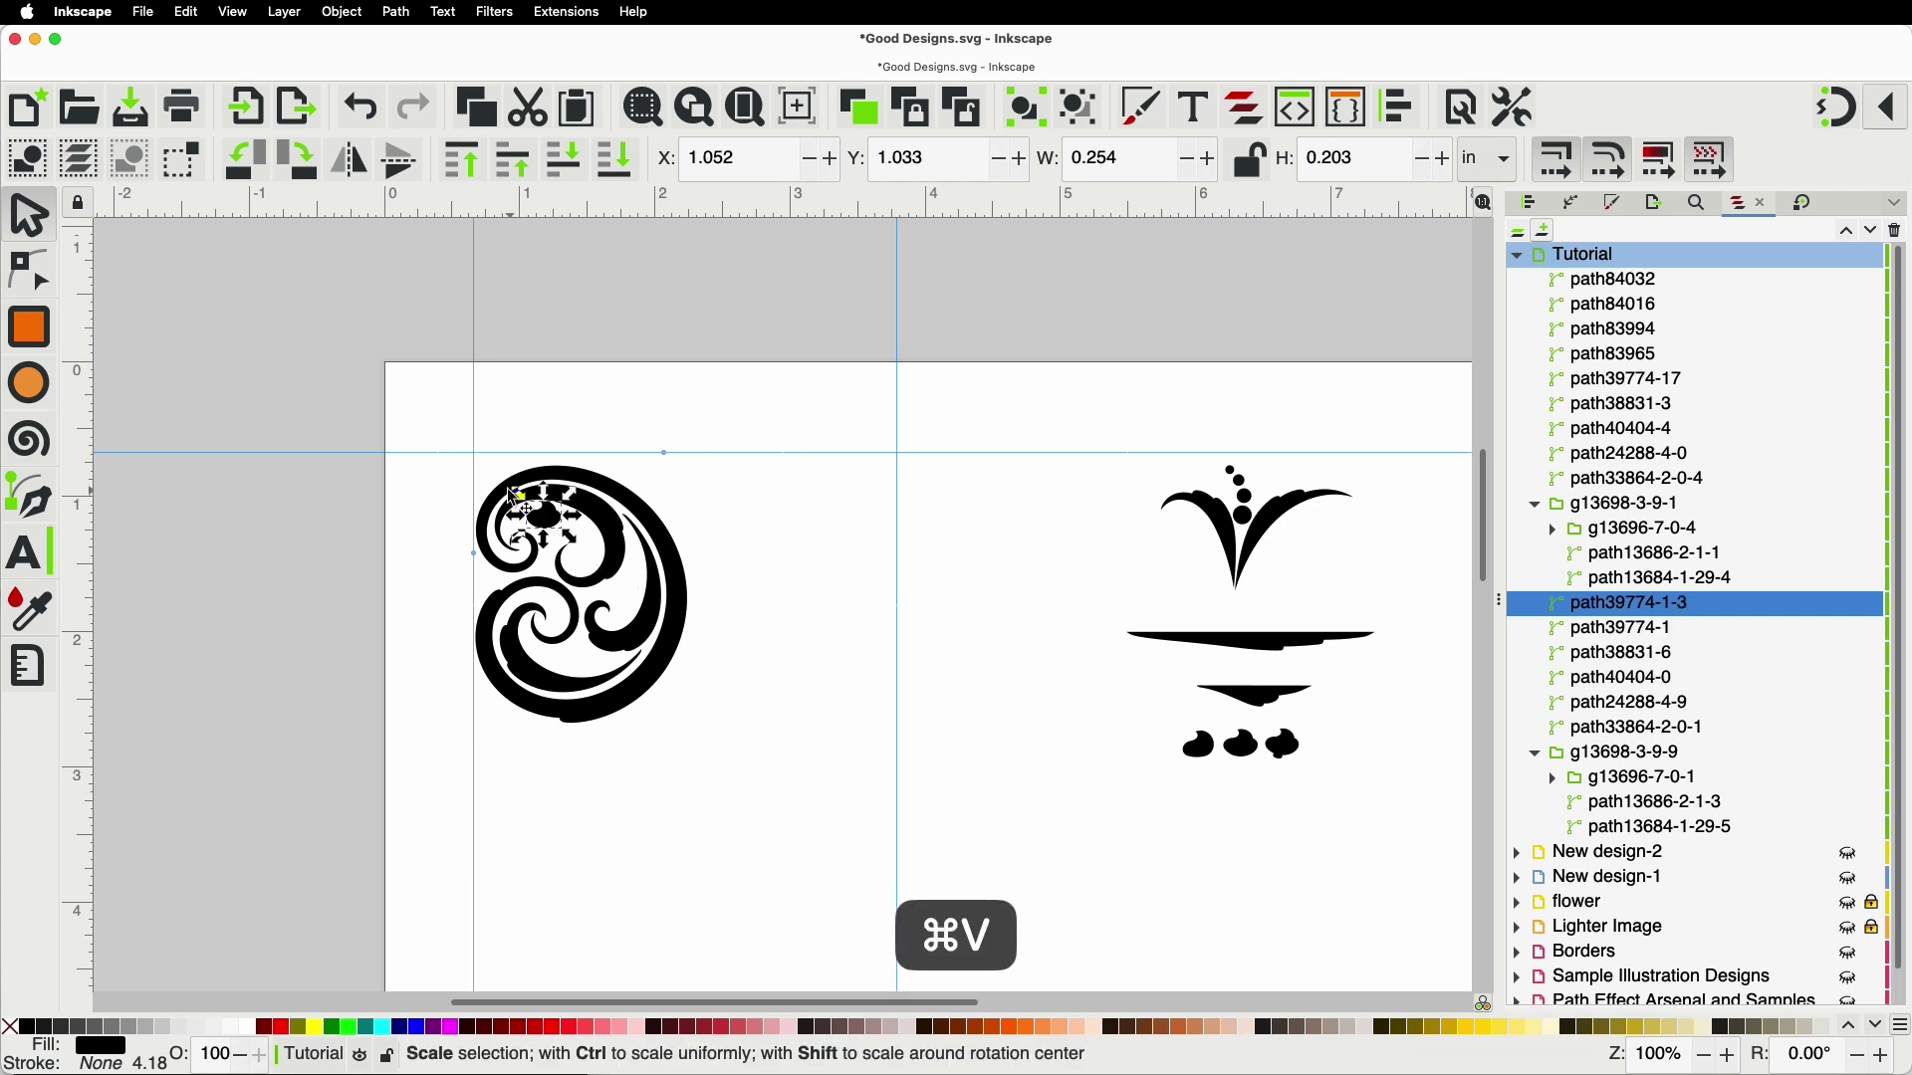
Step: Flip the pasted blob vertically, enlarge it, and rotate it to sit against the upper inner curl's underside at X 1.095, Y 1.008 in
{"action": "scroll", "coordinate": [468, 483], "scroll_direction": "up", "scroll_amount": 3}
{"action": "left_click", "coordinate": [713, 596]}
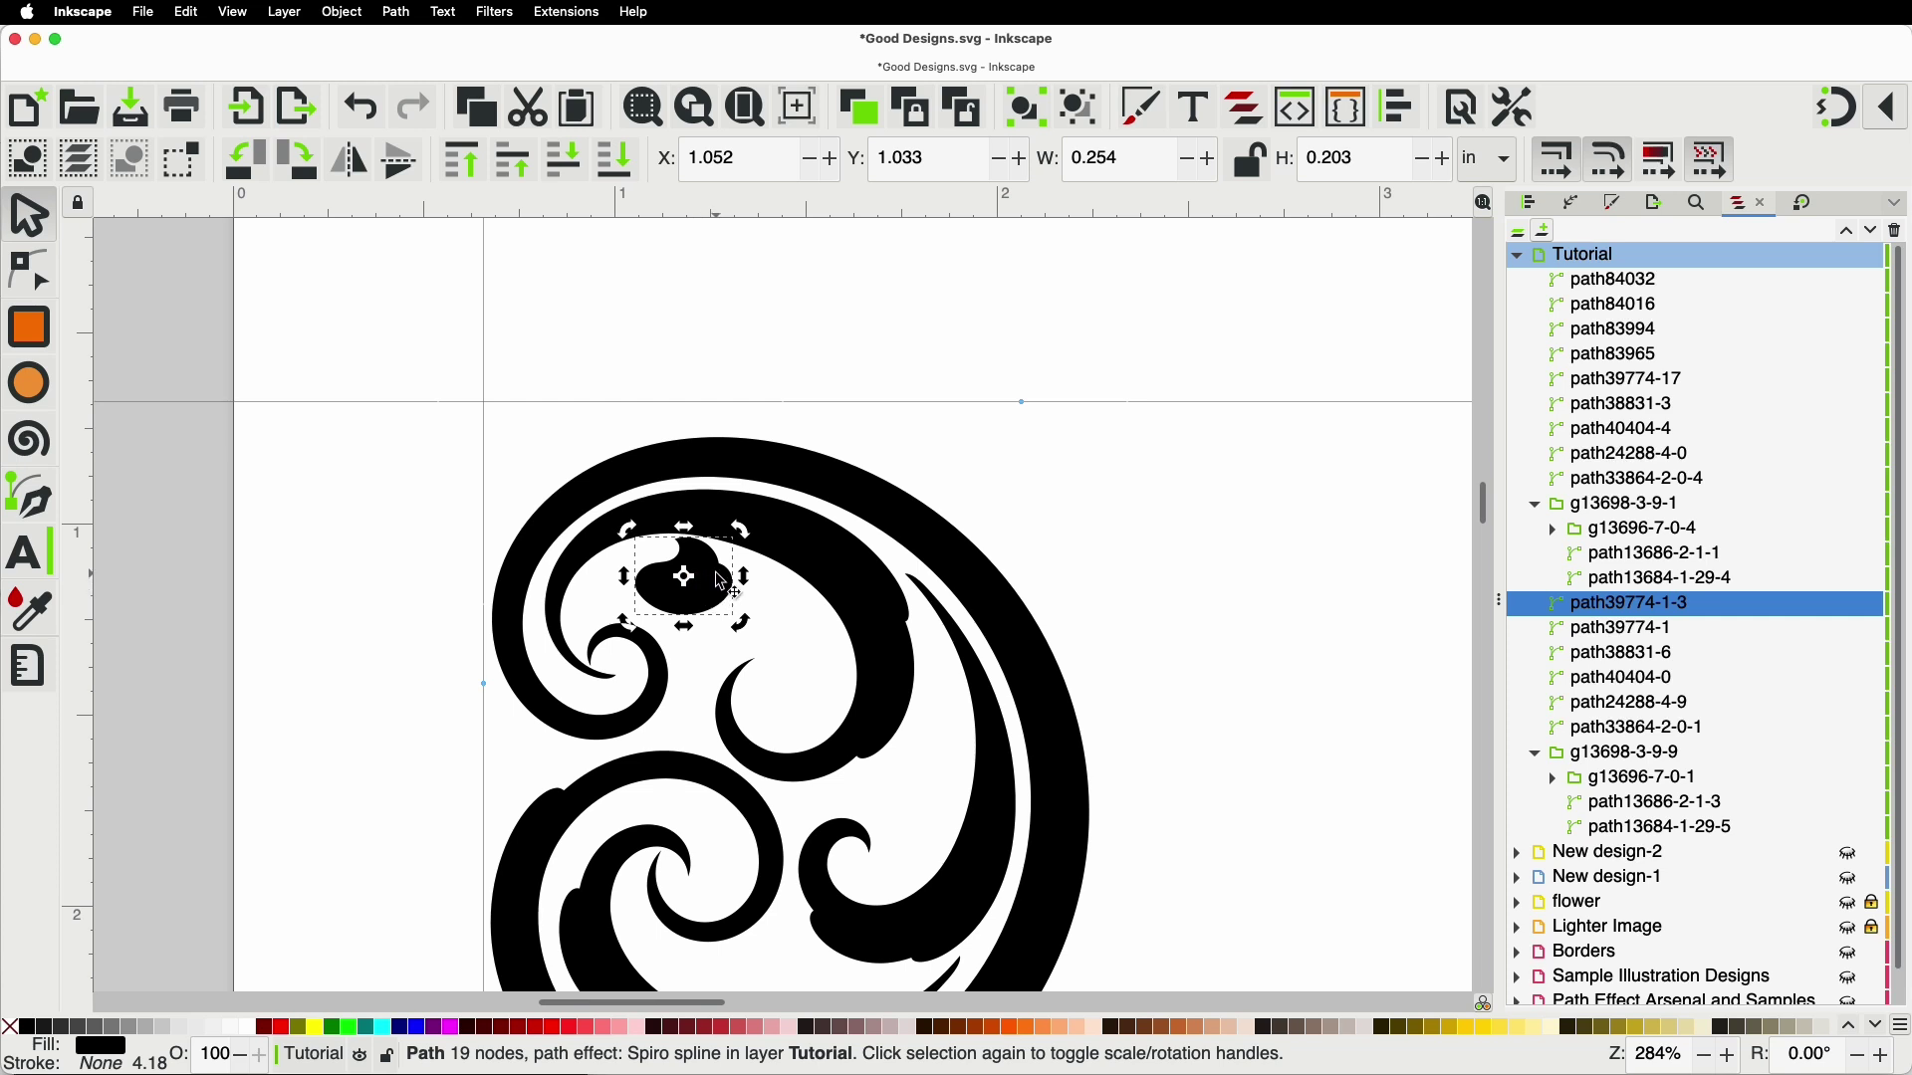
{"action": "key", "text": "v"}
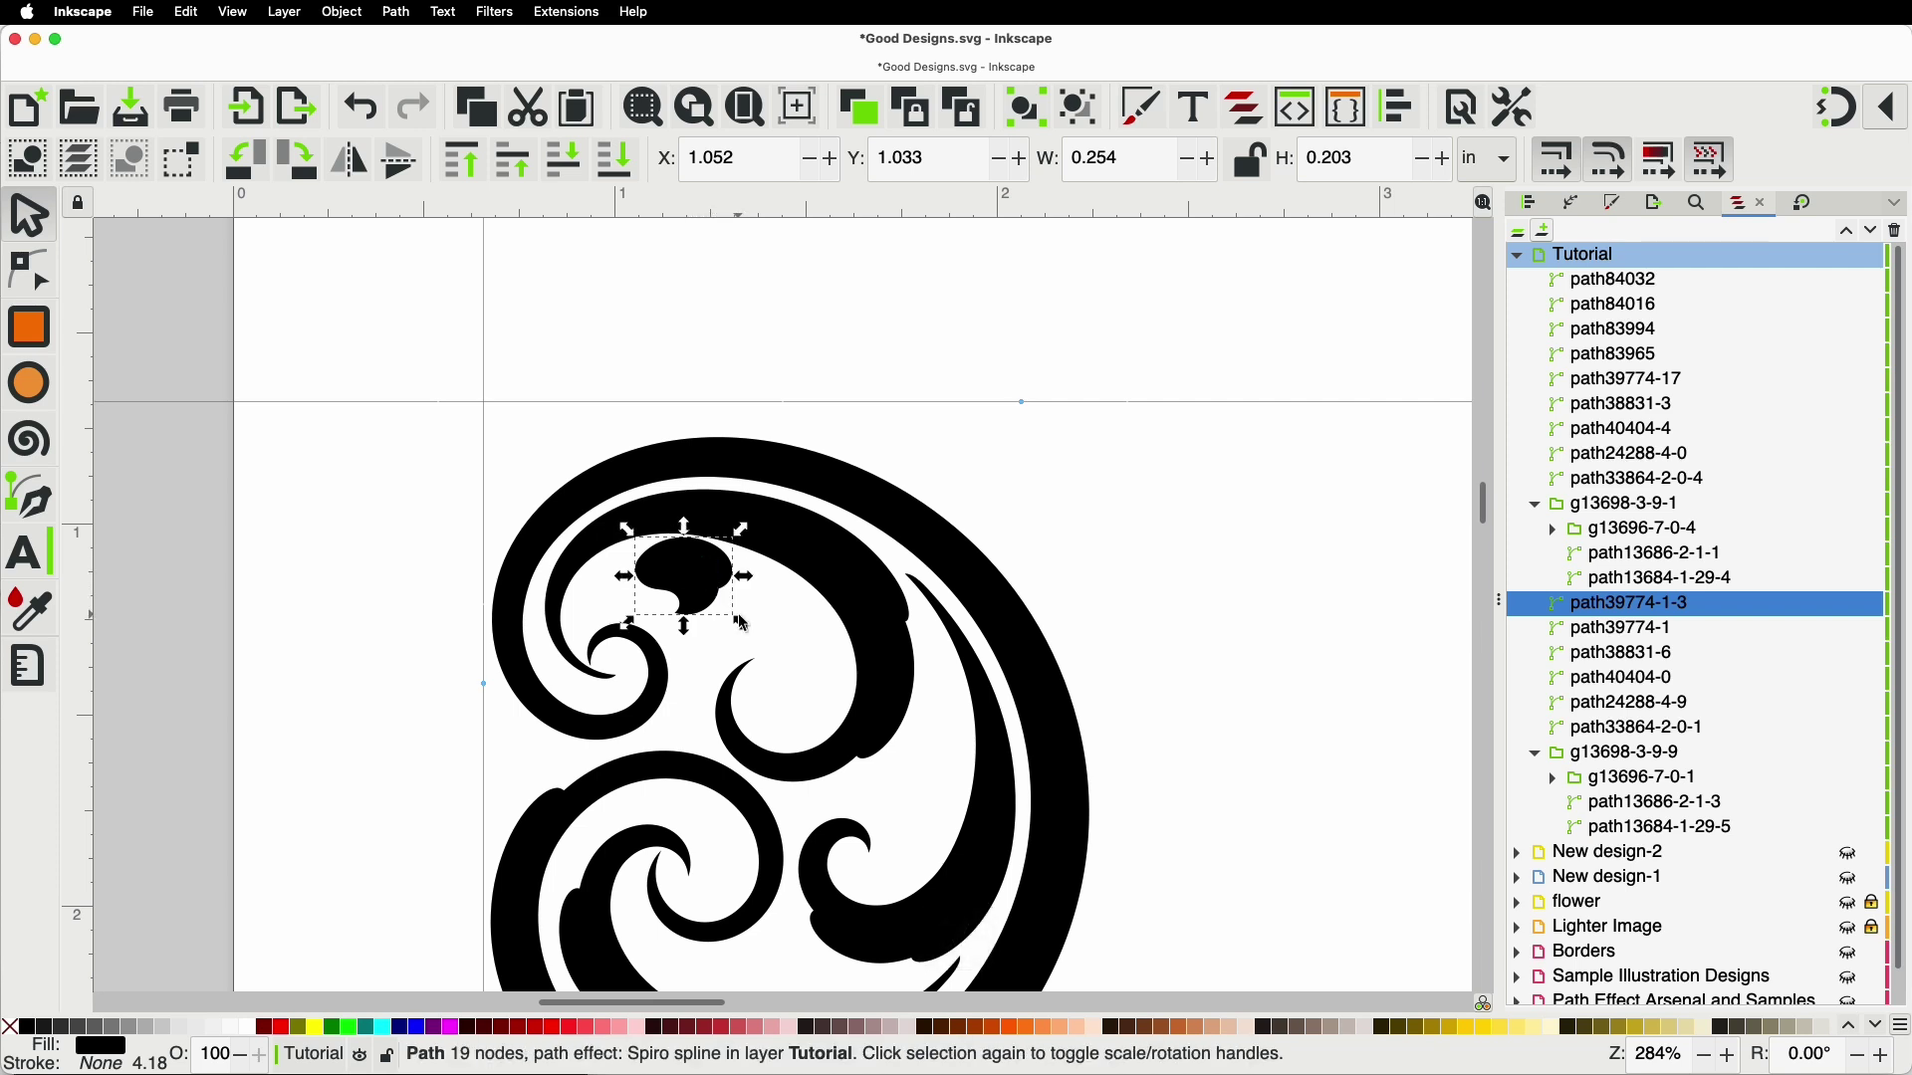
{"action": "left_click_drag", "start_coordinate": [745, 625], "coordinate": [772, 664]}
{"action": "left_click", "coordinate": [702, 583]}
{"action": "left_click_drag", "start_coordinate": [773, 537], "coordinate": [758, 588]}
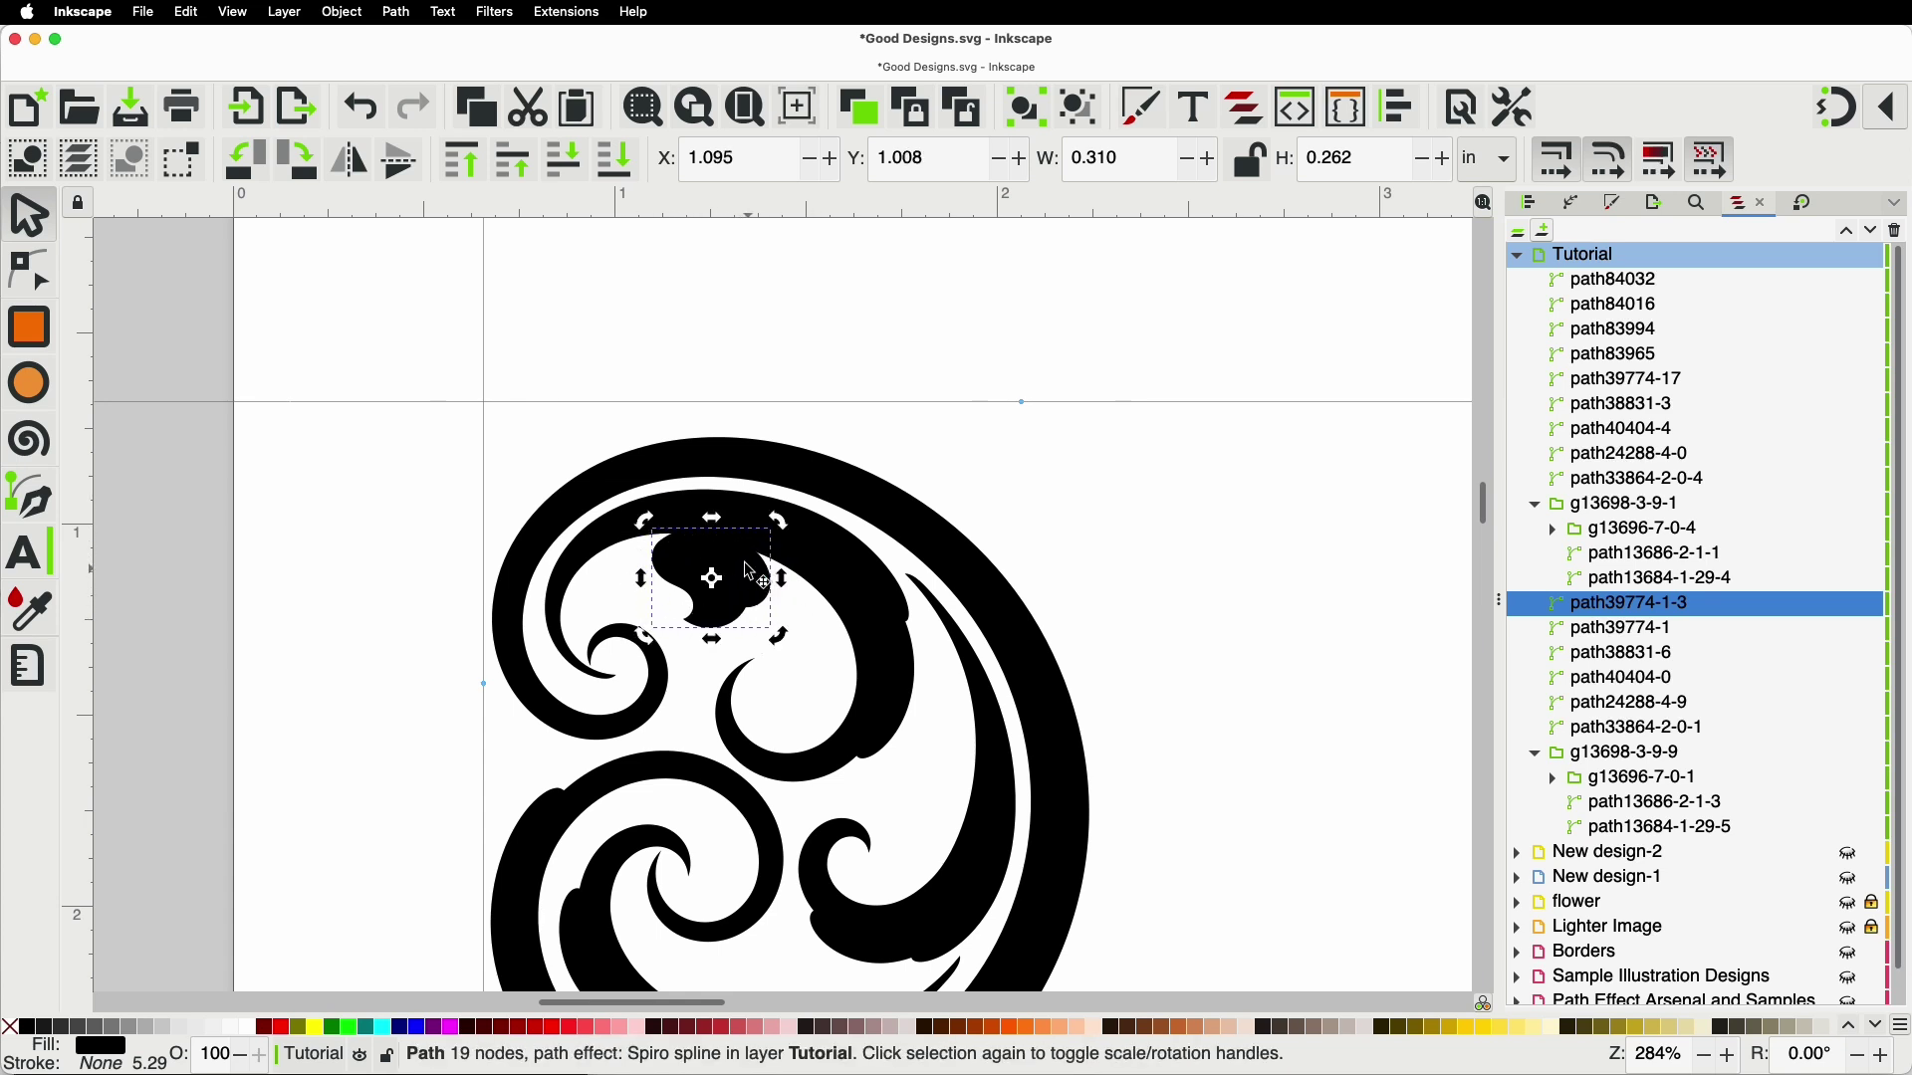
{"action": "left_click", "coordinate": [749, 580]}
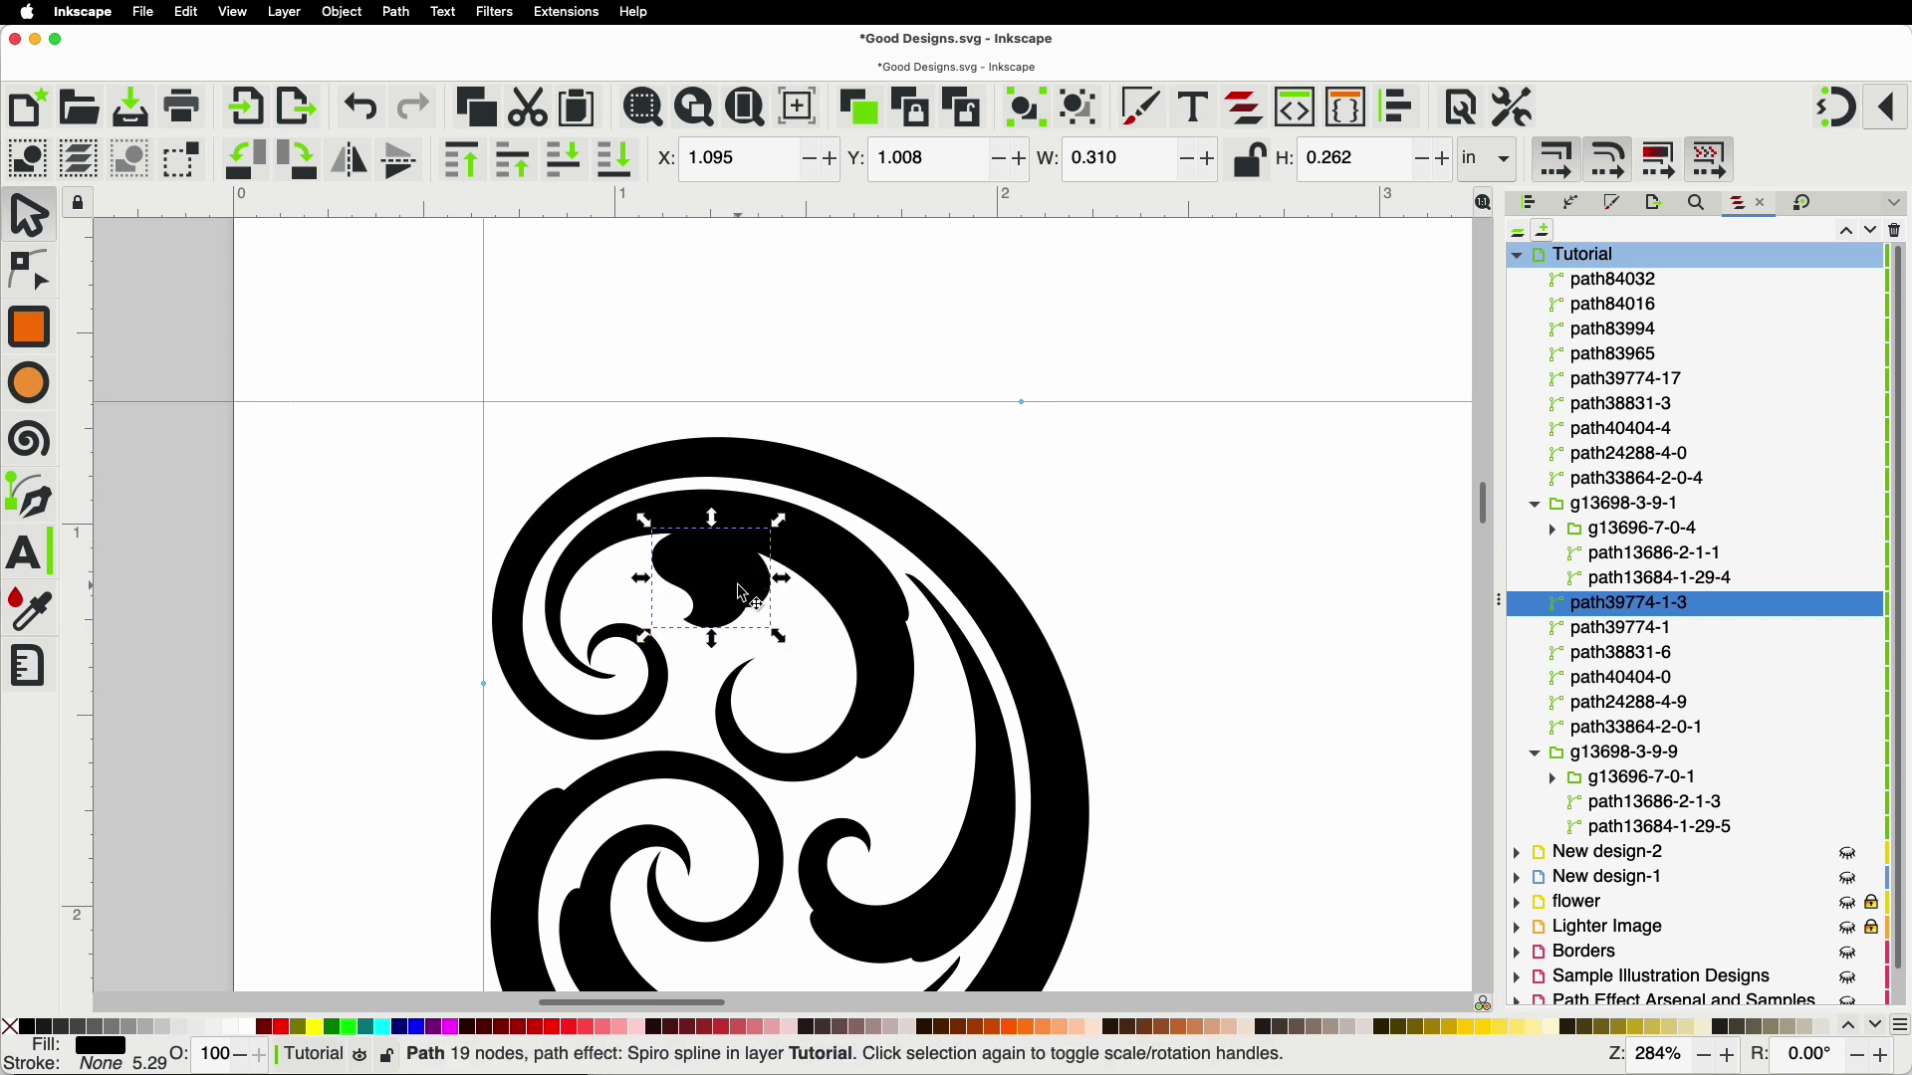
Step: Duplicate the placed blob and move the copy to the guide intersection at X 0.594, Y 0.664 in
{"action": "scroll", "coordinate": [741, 594], "scroll_direction": "down", "scroll_amount": 4, "text": "ctrl"}
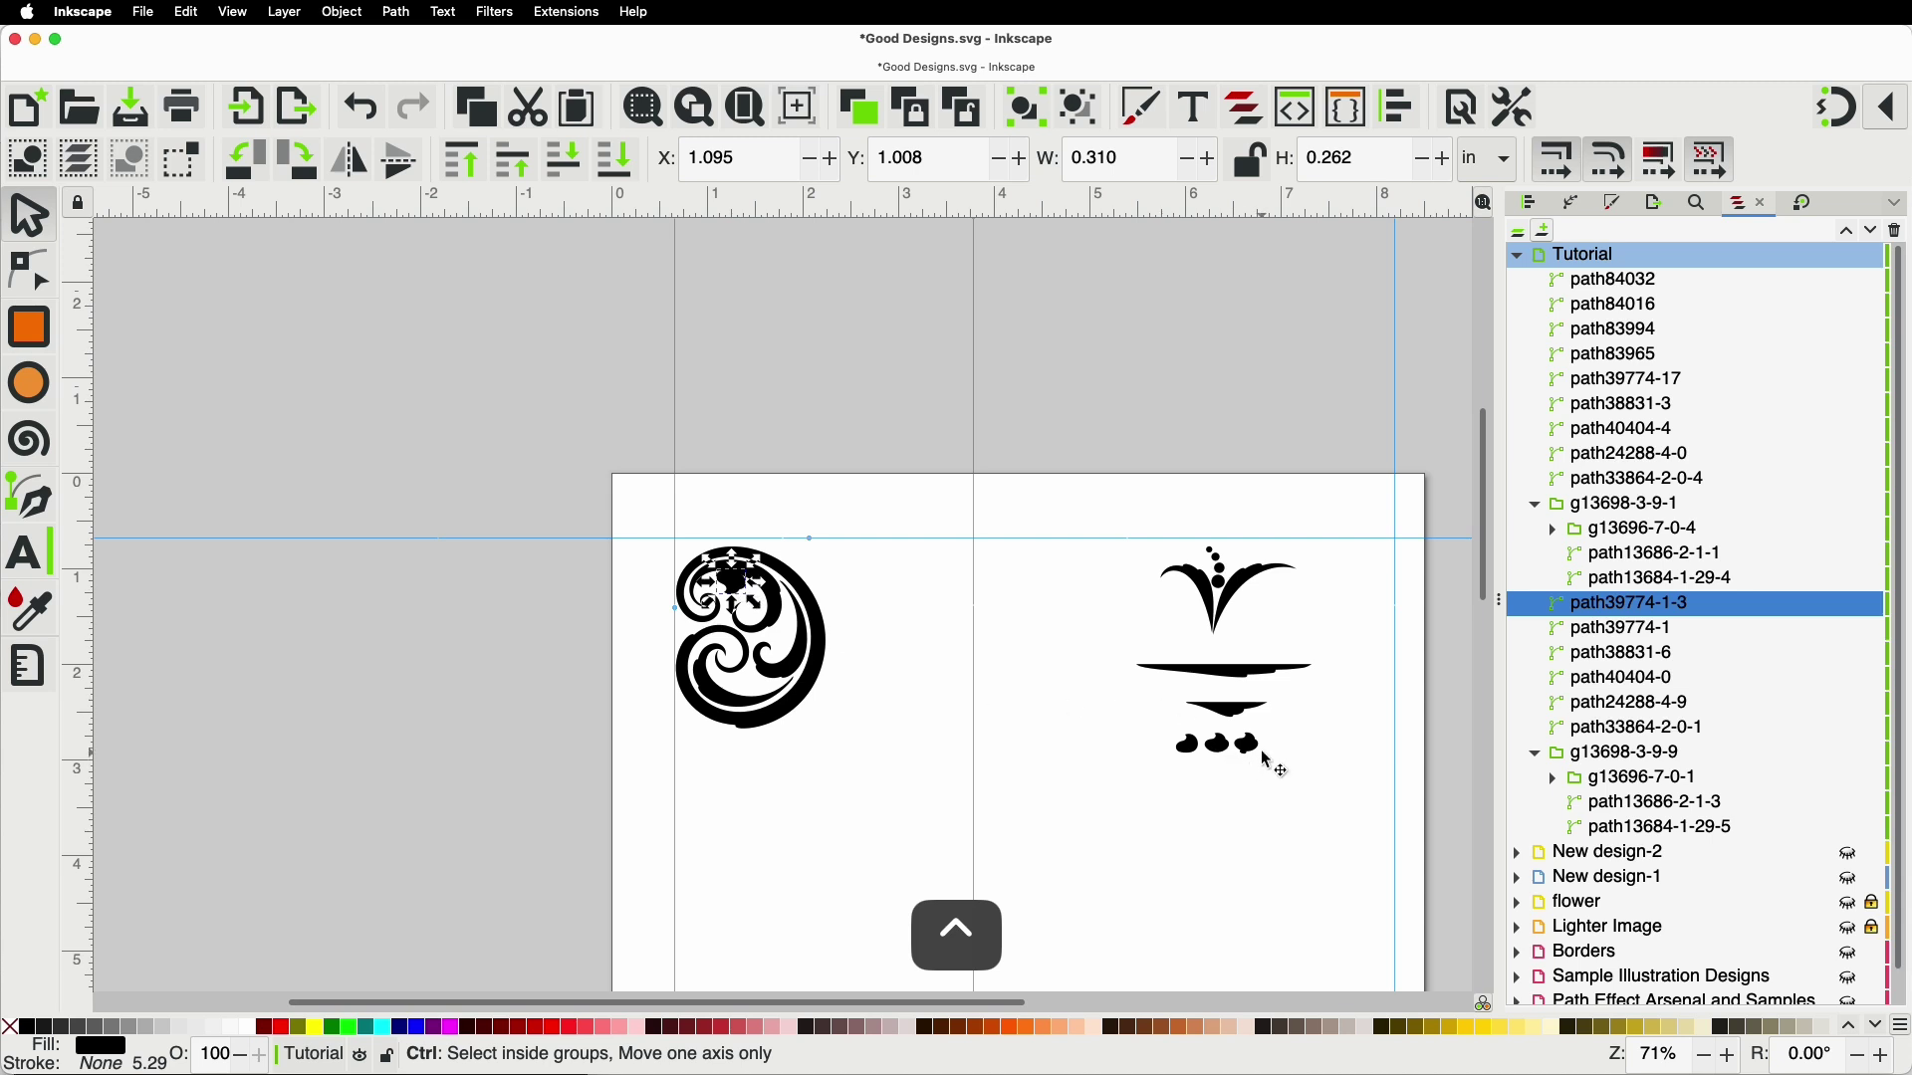
{"action": "scroll", "coordinate": [1266, 766], "scroll_direction": "up", "scroll_amount": 3, "text": "ctrl"}
{"action": "scroll", "coordinate": [1267, 760], "scroll_direction": "down", "scroll_amount": 3, "text": "ctrl"}
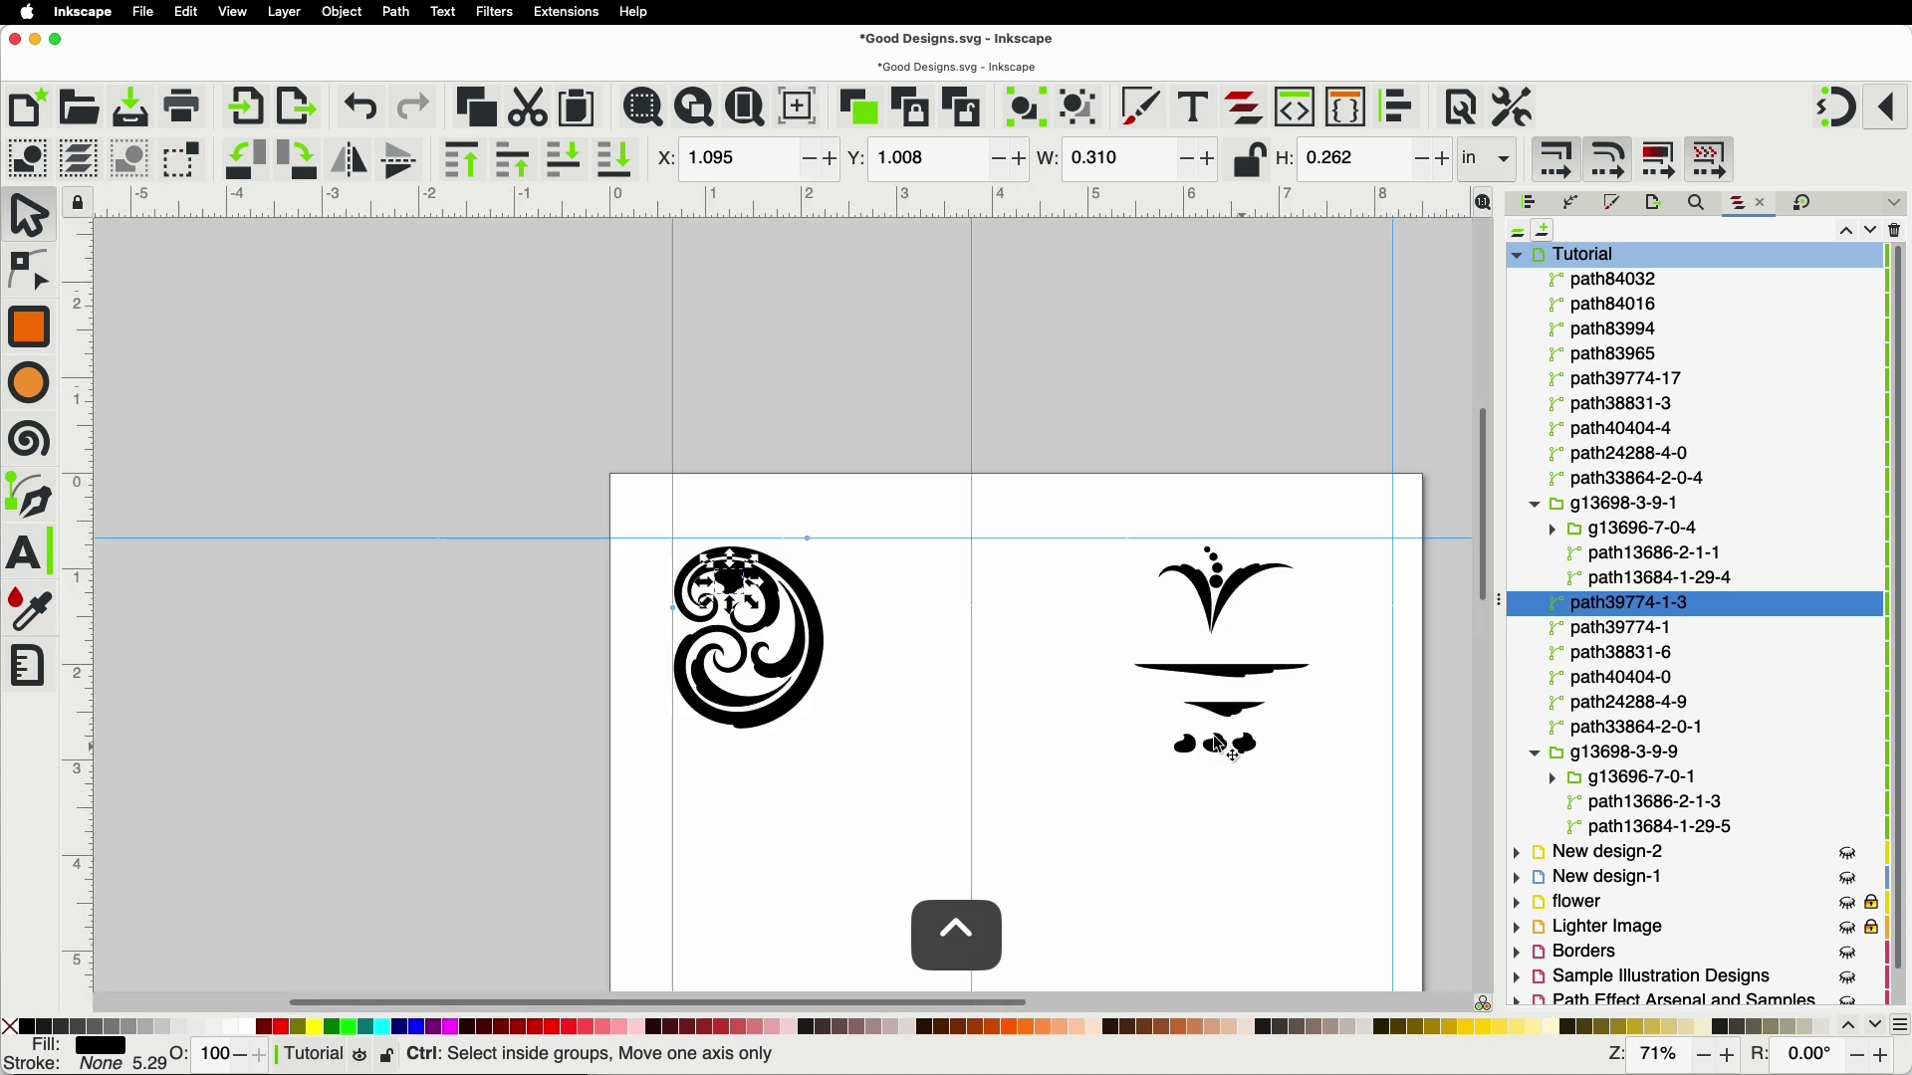
{"action": "scroll", "coordinate": [793, 576], "scroll_direction": "up", "scroll_amount": 5, "text": "ctrl"}
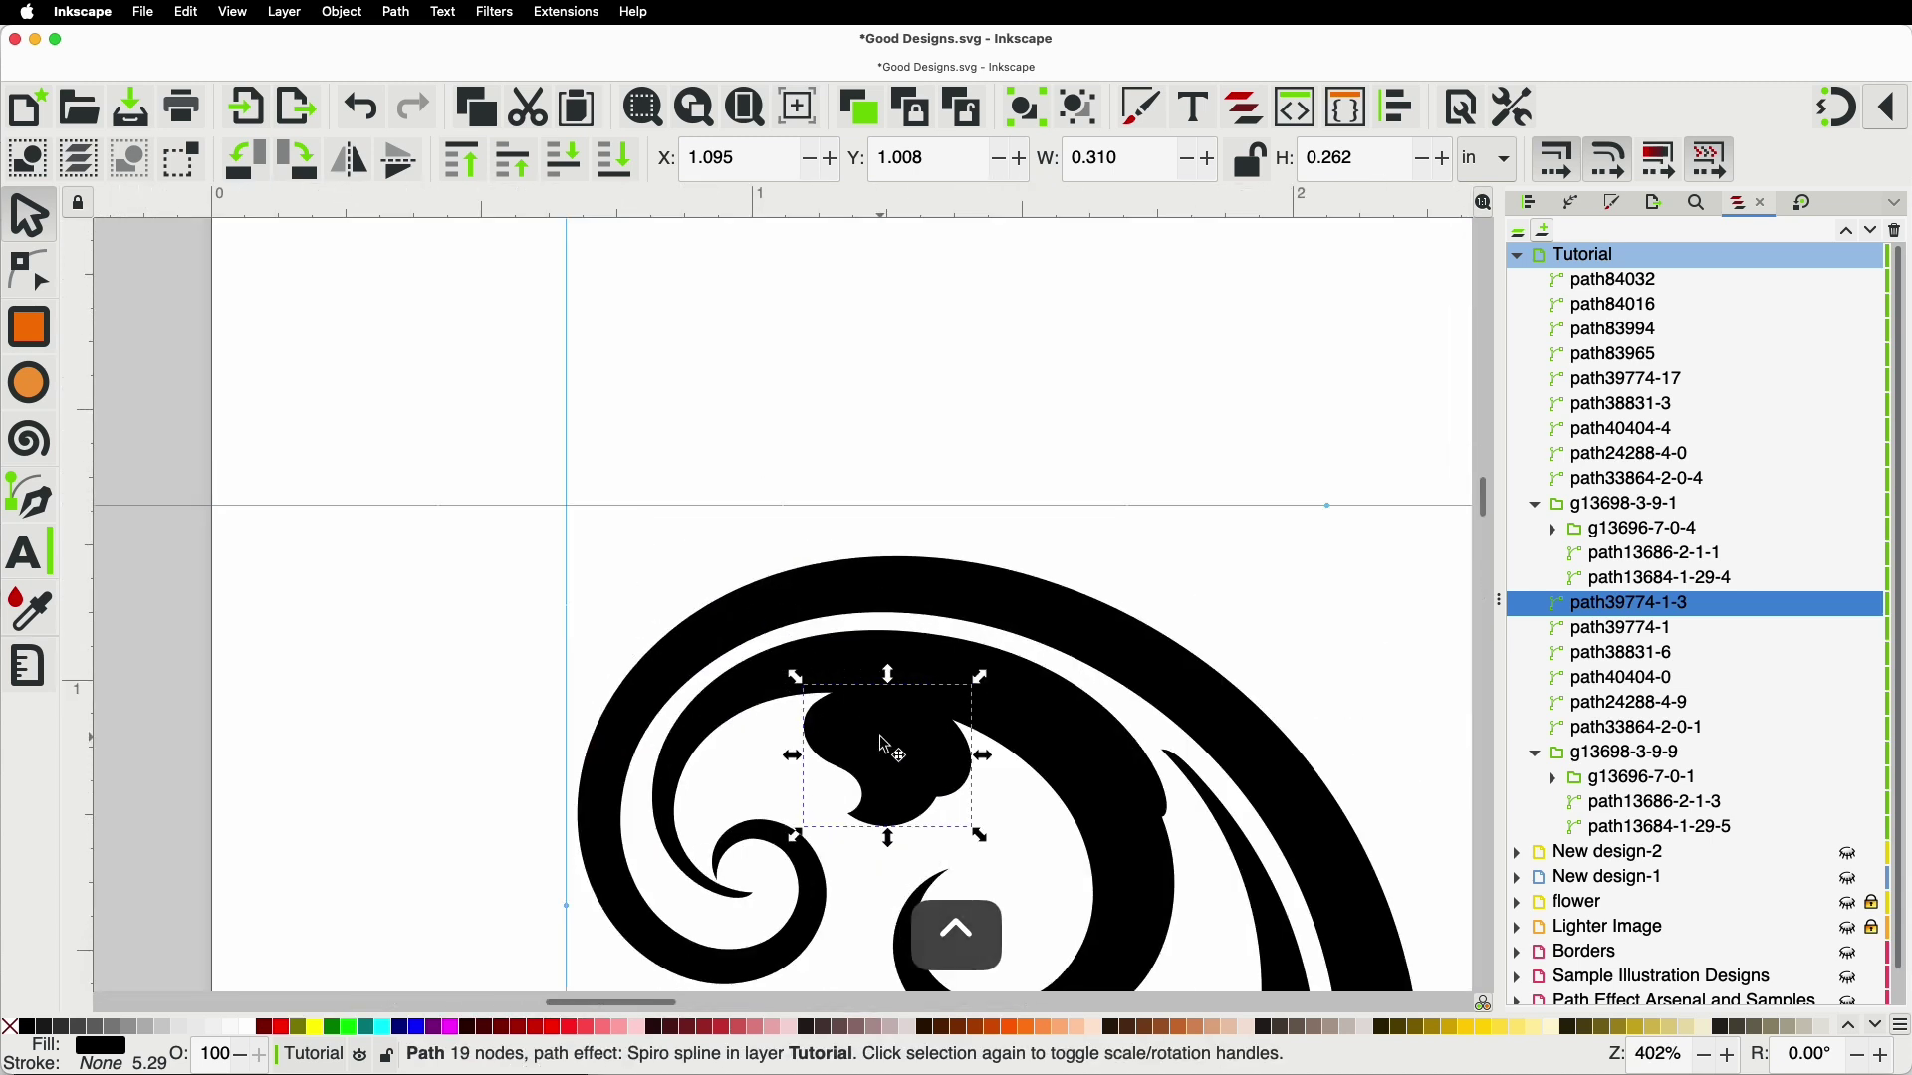
{"action": "key", "text": "super"}
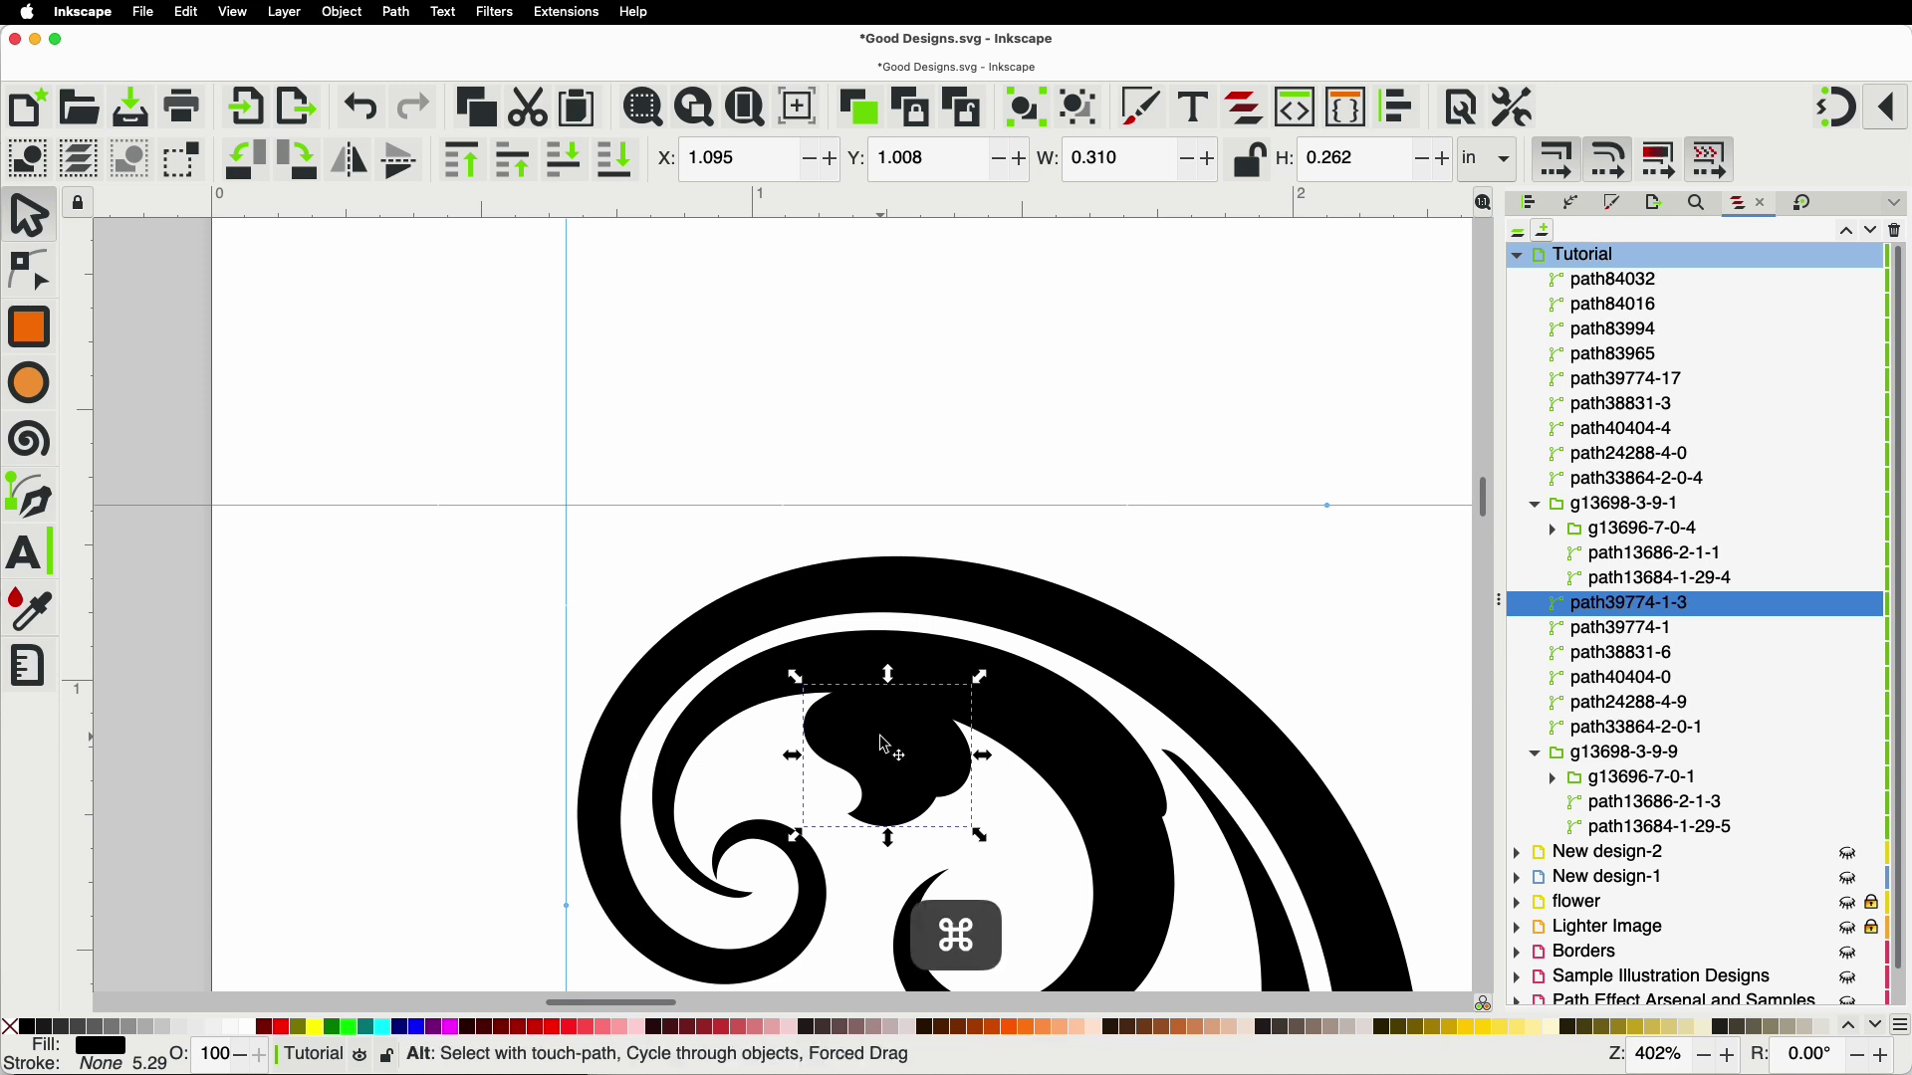
{"action": "key", "text": "super+d"}
{"action": "left_click_drag", "start_coordinate": [899, 774], "coordinate": [616, 575]}
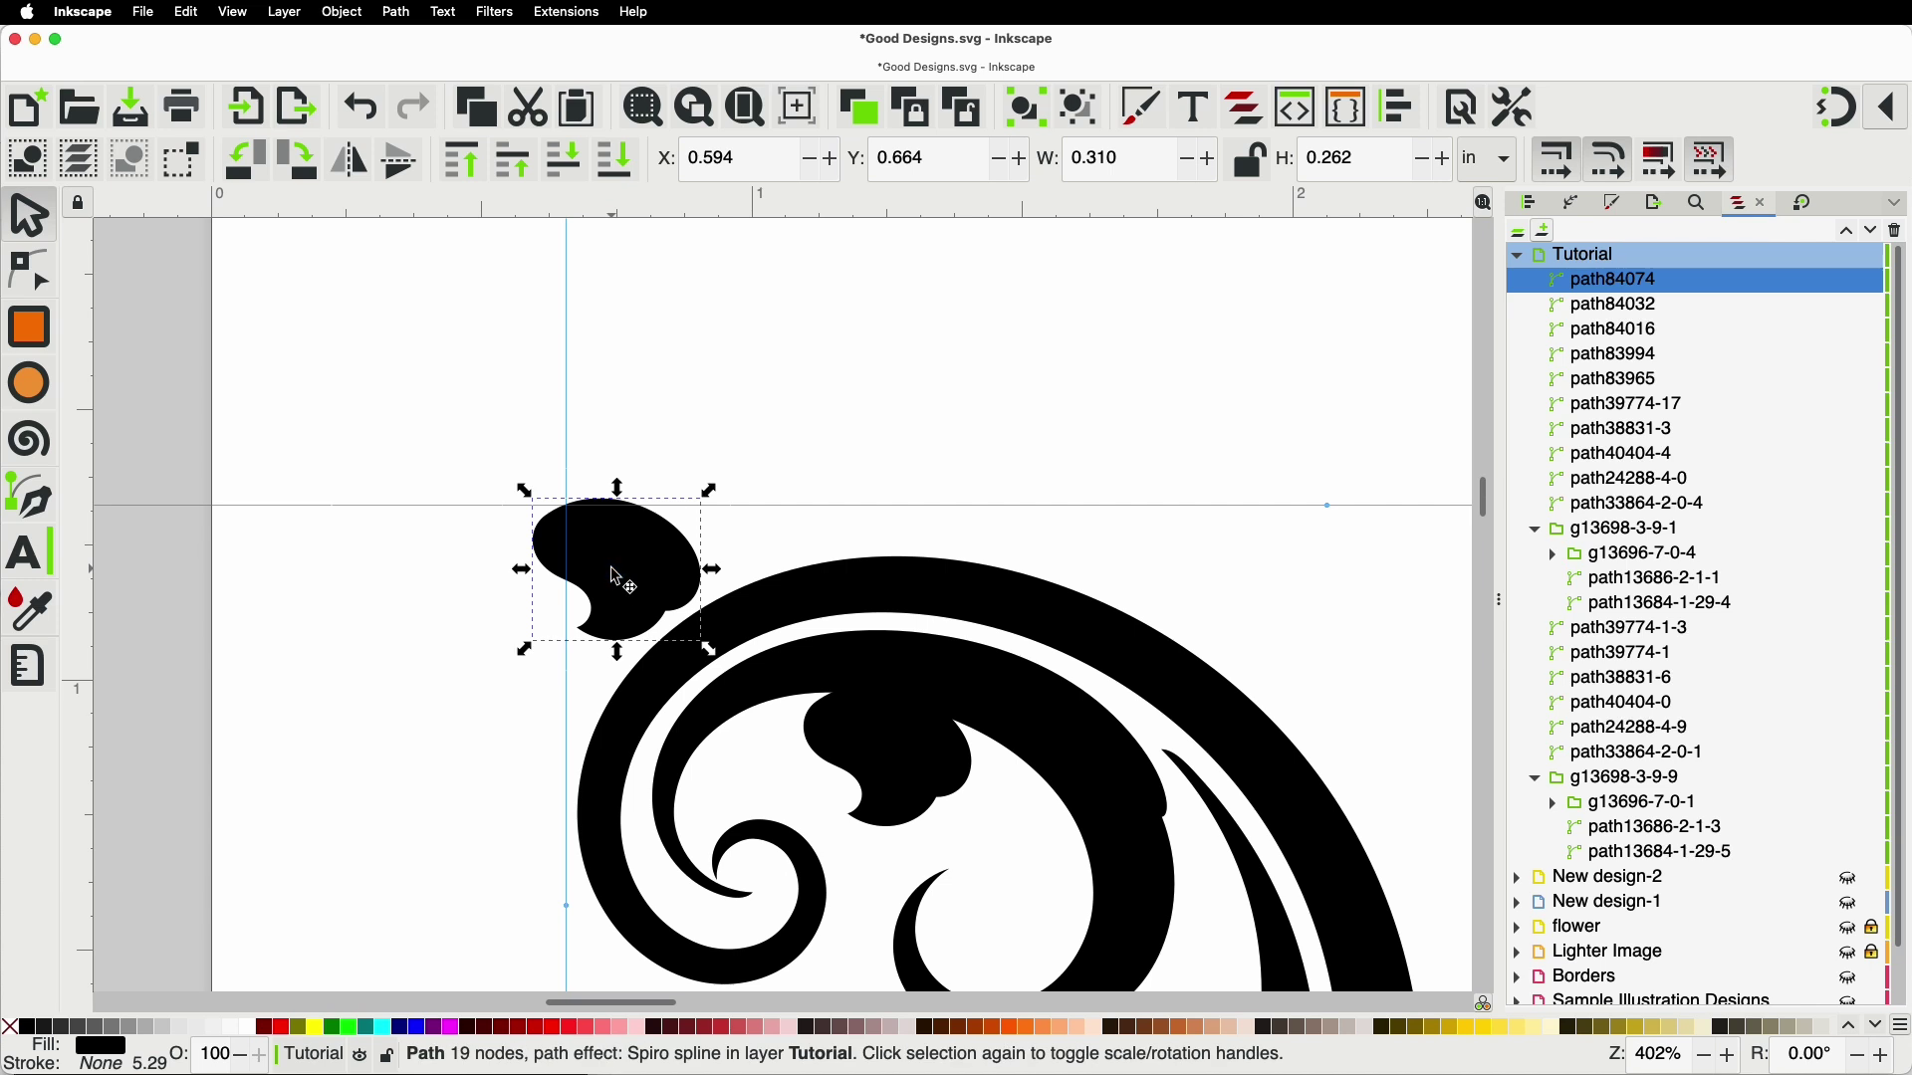
Step: Flip the duplicate blob horizontally, then rotate and fit it onto the scroll's upper-left outer edge at X 0.682, Y 0.699 in
{"action": "key", "text": "h"}
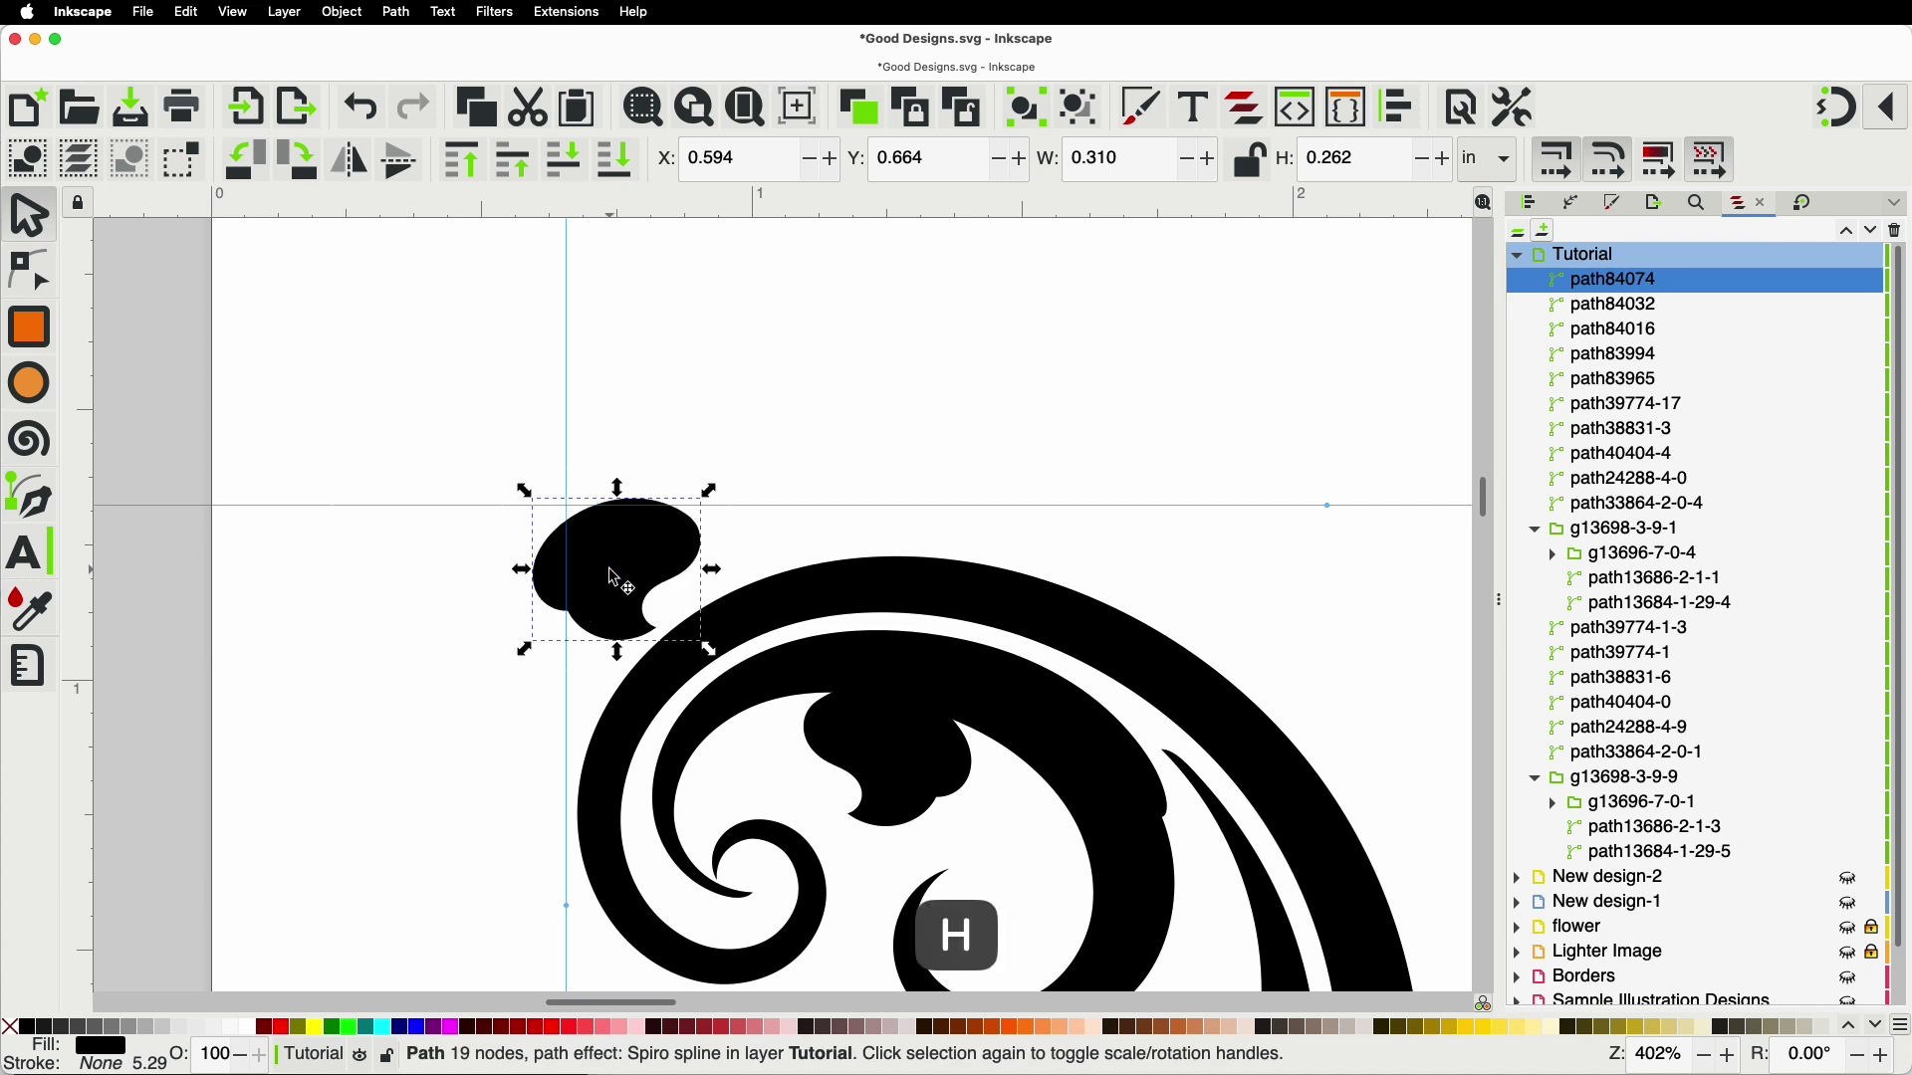
{"action": "left_click", "coordinate": [612, 582]}
{"action": "left_click_drag", "start_coordinate": [523, 488], "coordinate": [679, 615]}
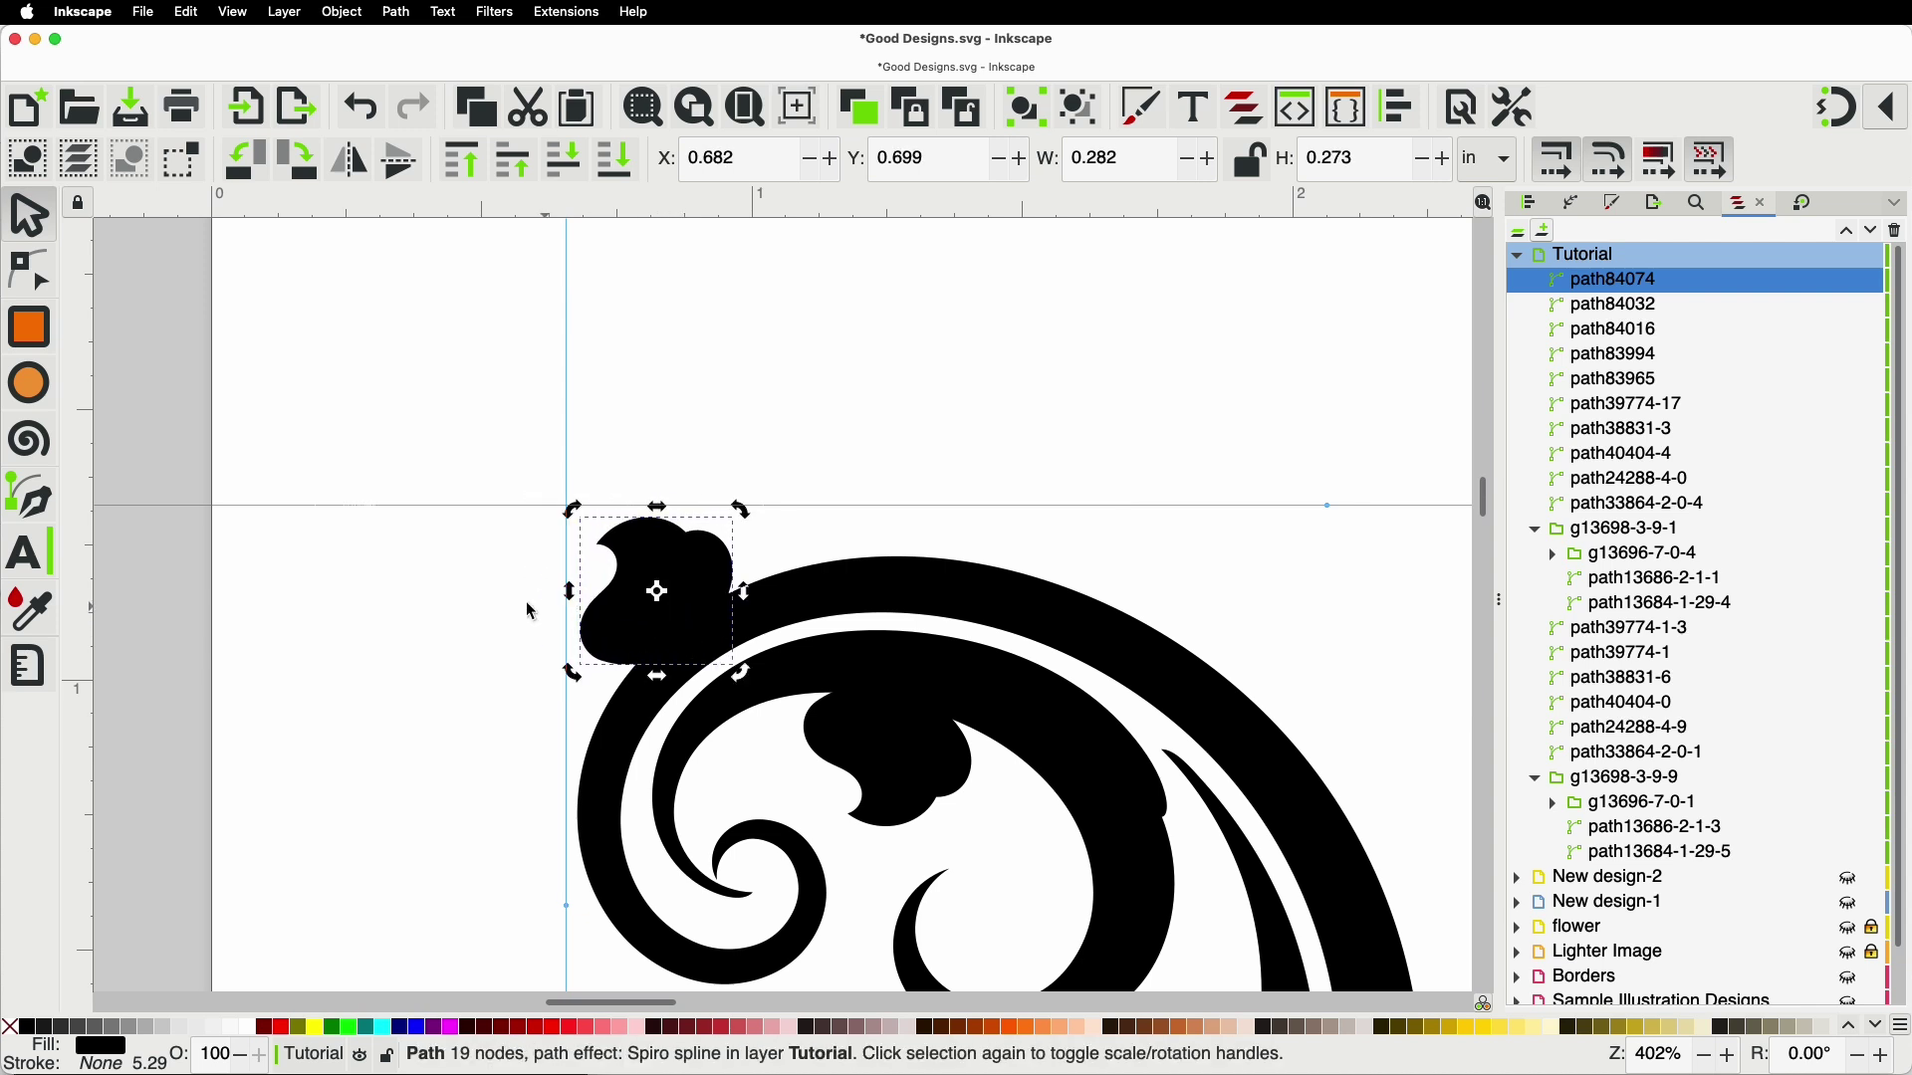
{"action": "scroll", "coordinate": [441, 606], "scroll_direction": "down", "scroll_amount": 4}
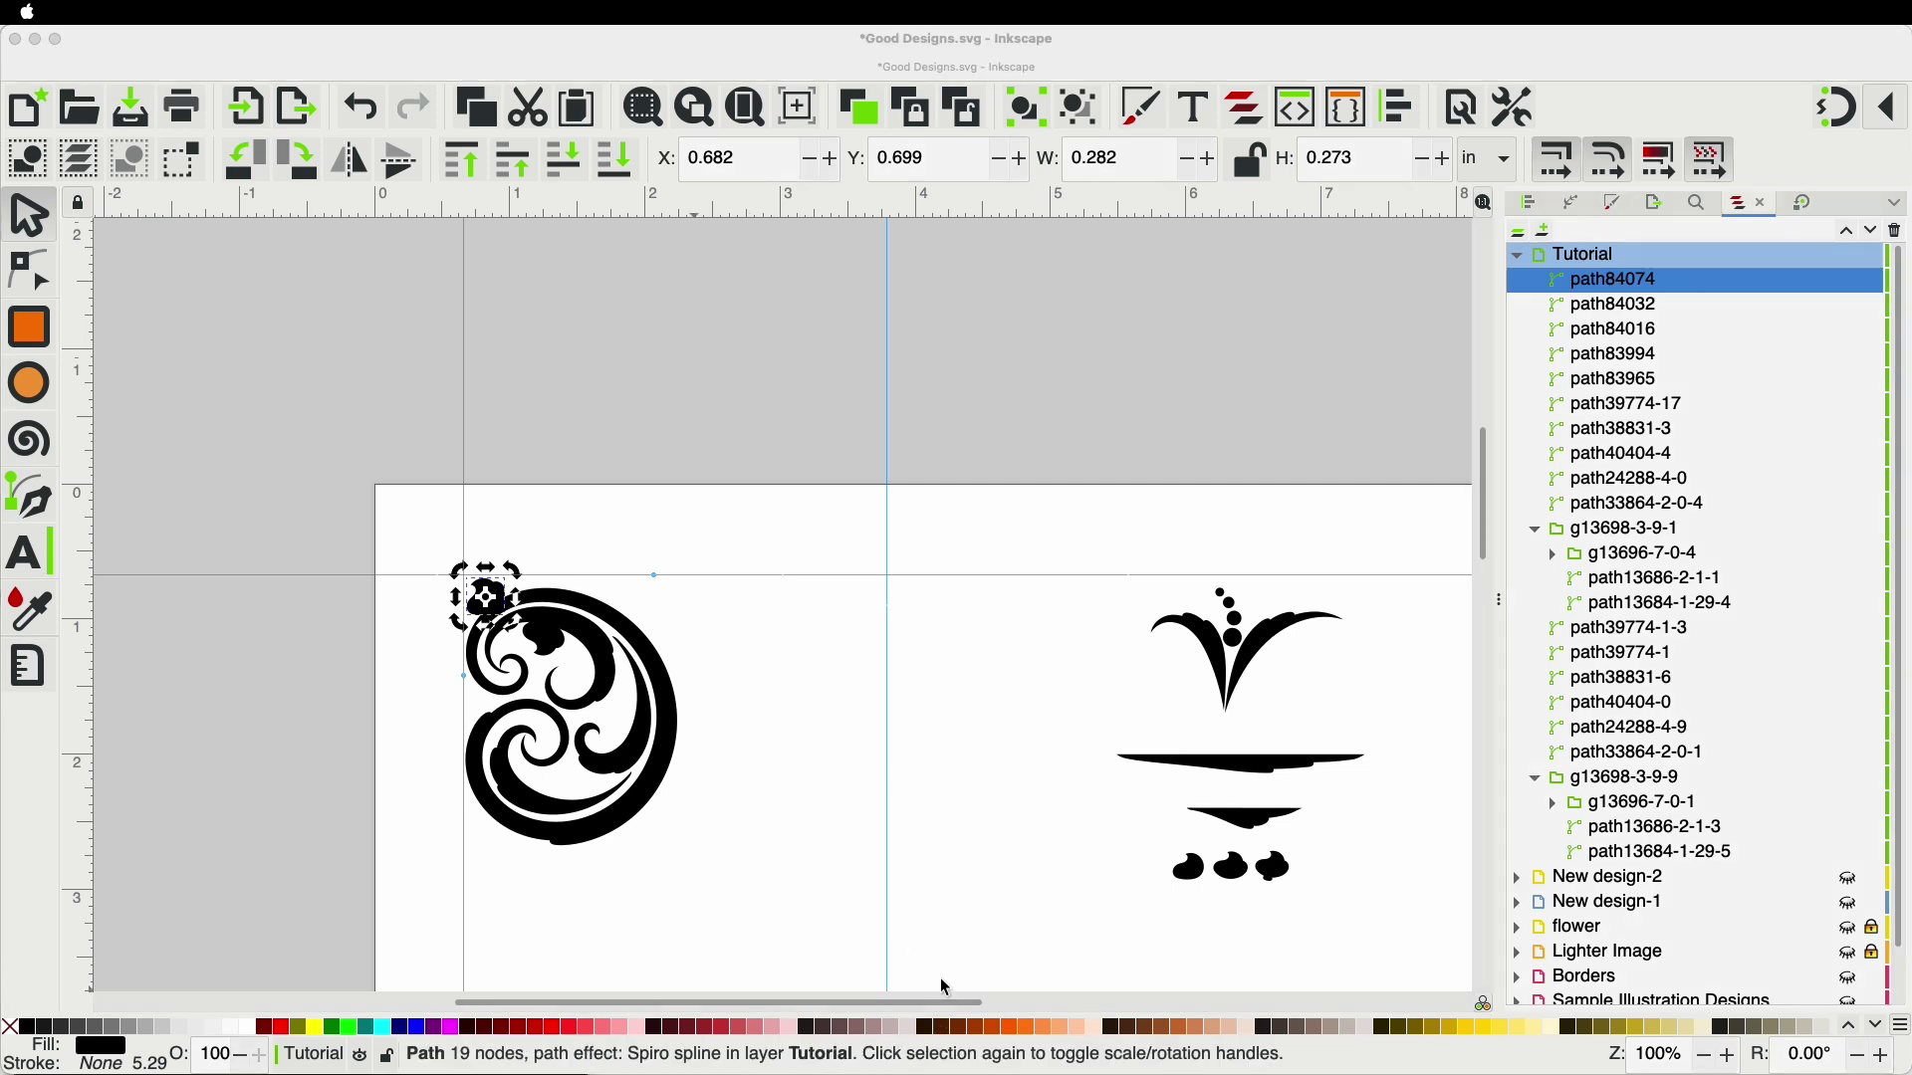
{"action": "left_click", "coordinate": [744, 709]}
{"action": "left_click", "coordinate": [718, 680]}
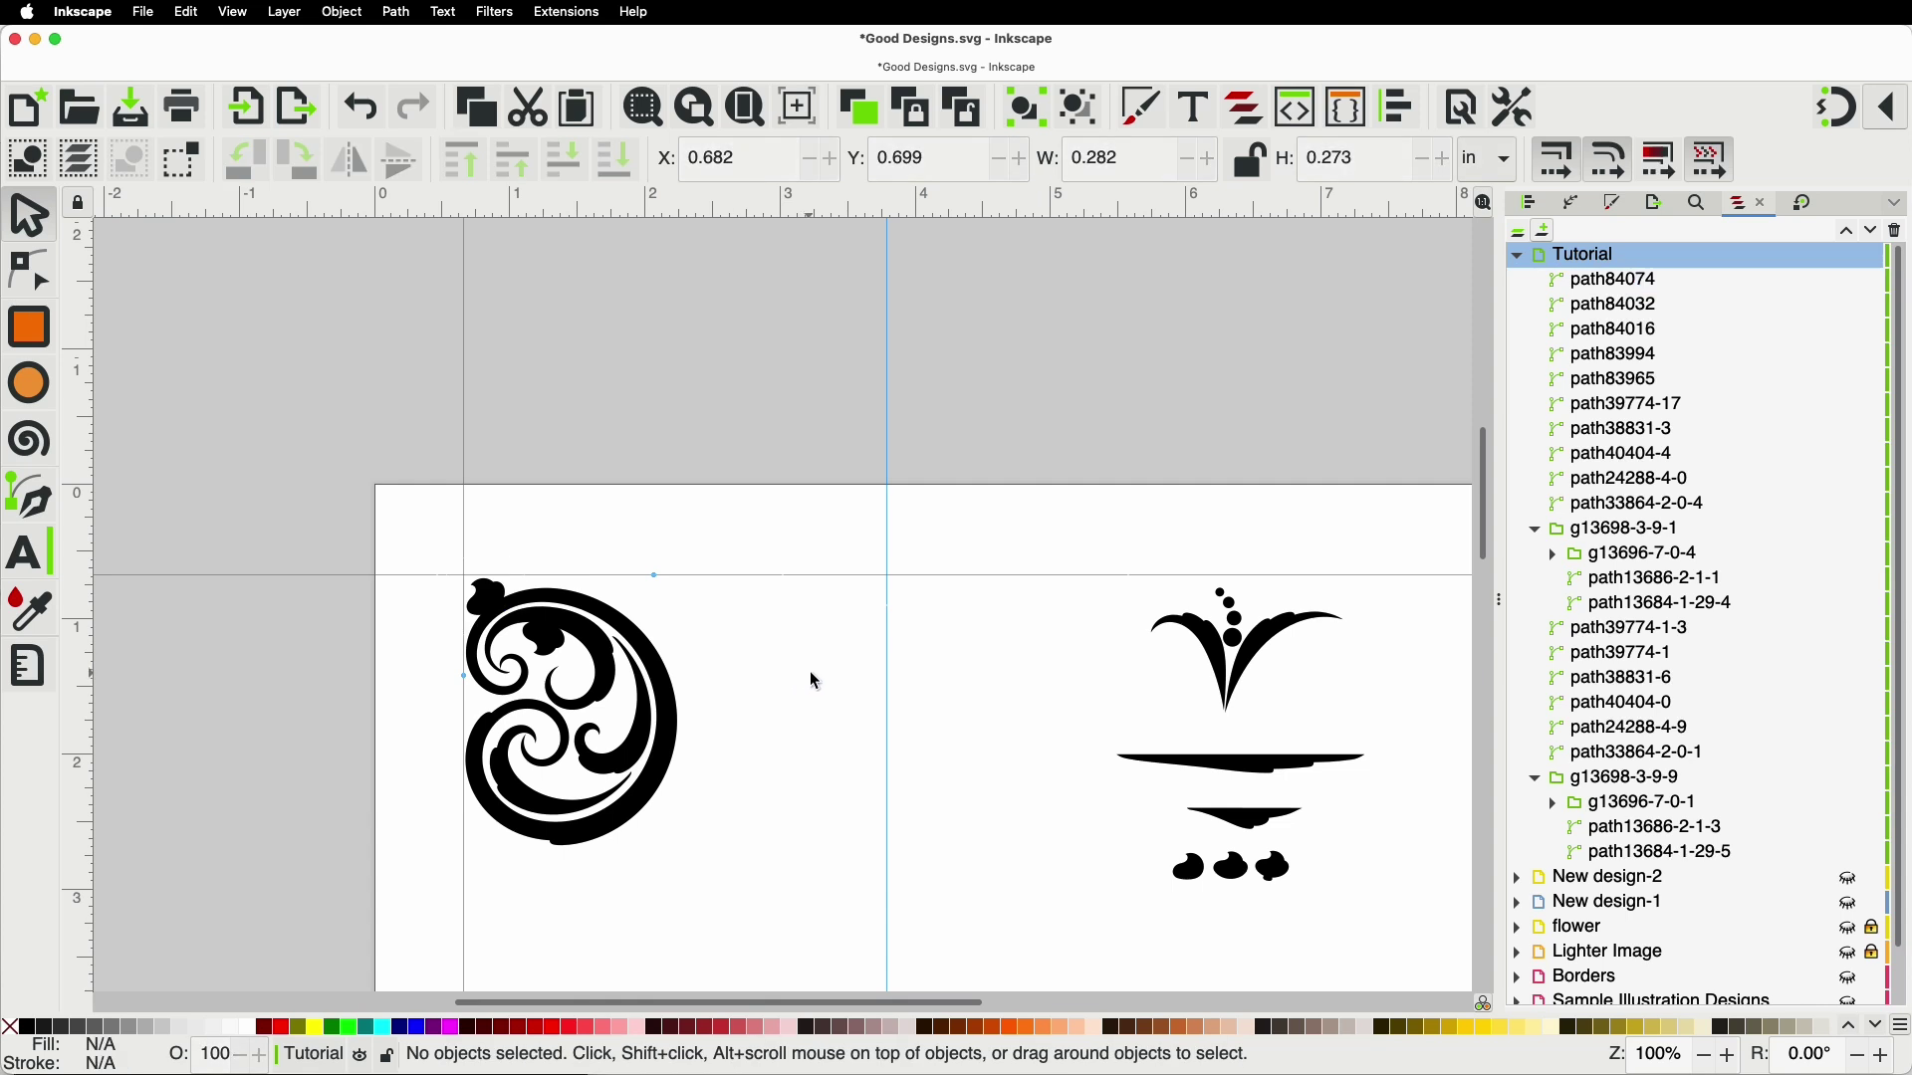
Step: Copy the short triangular shape and draw with it a scroll about 2.7 in wide from the design's top edge, spiralling inward at the middle vertical guide
{"action": "left_click", "coordinate": [1236, 826]}
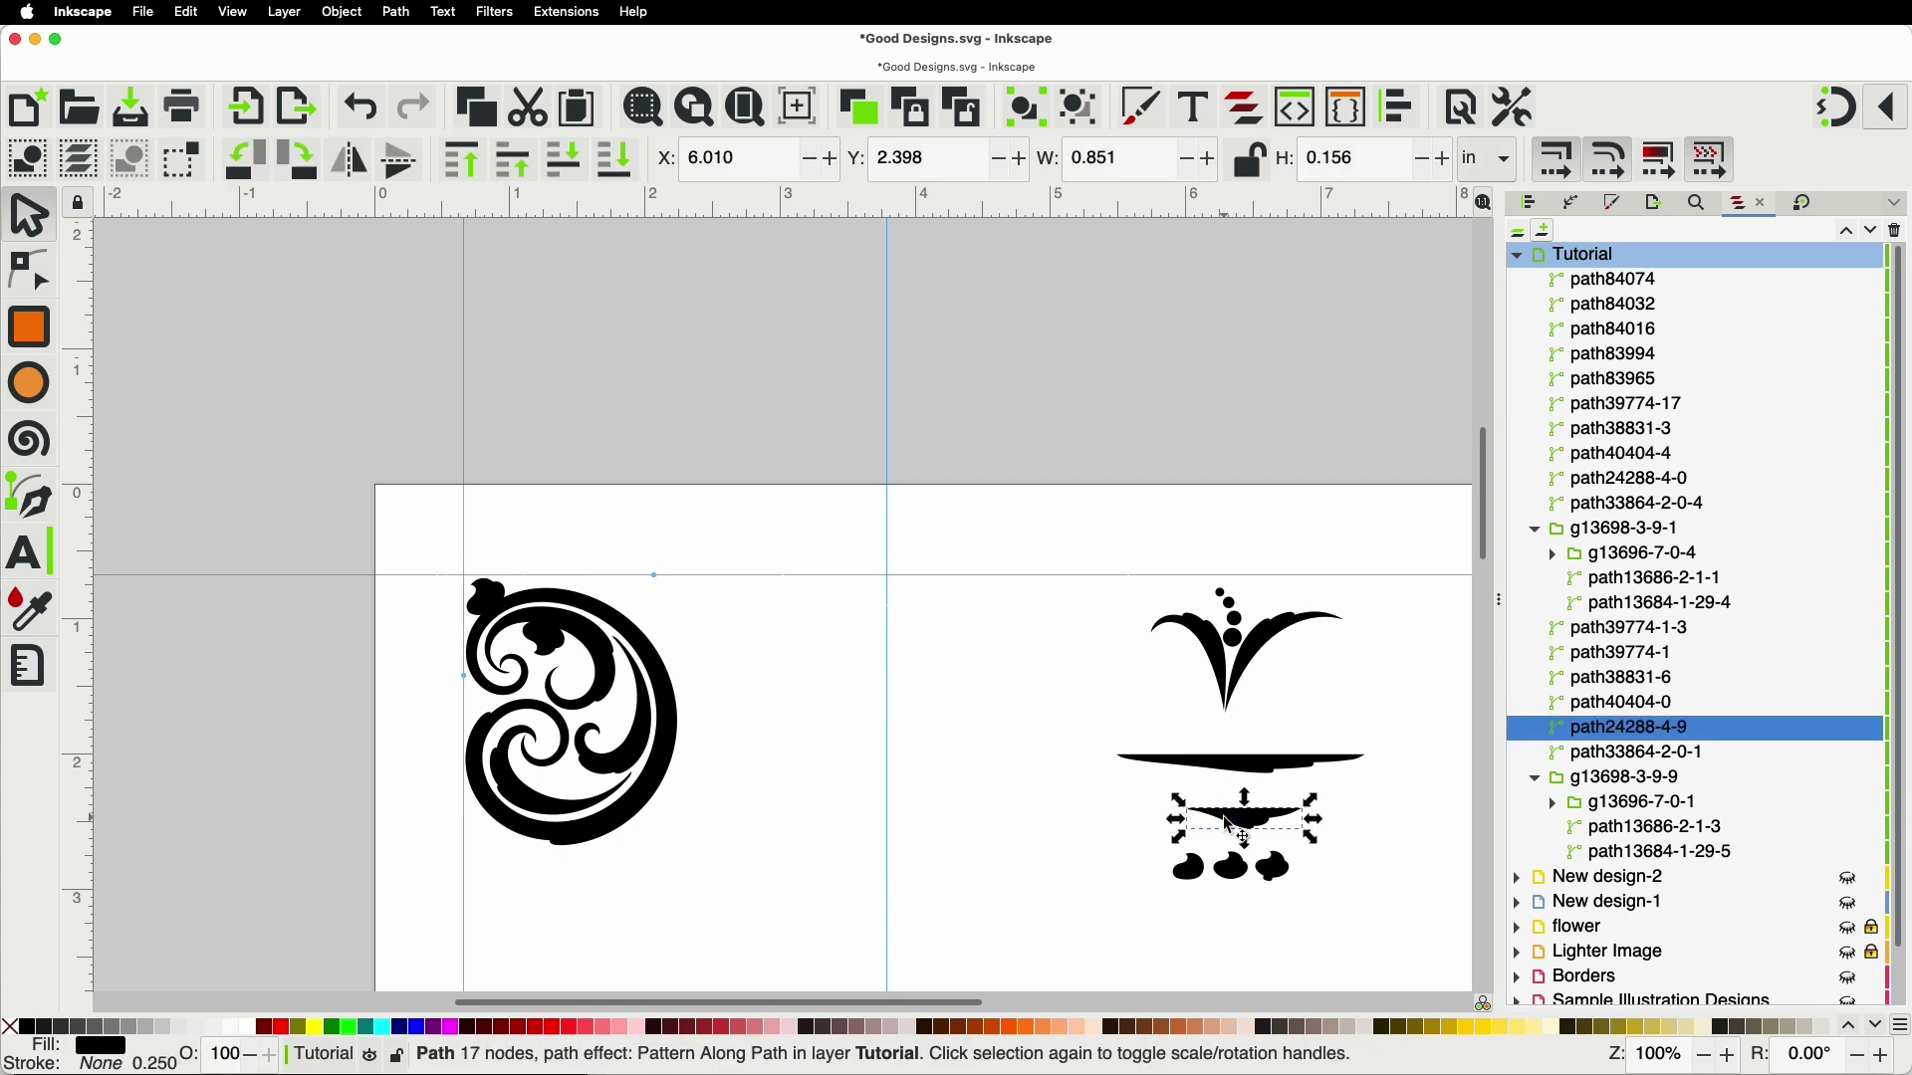
{"action": "key", "text": "super"}
{"action": "key", "text": "super+c"}
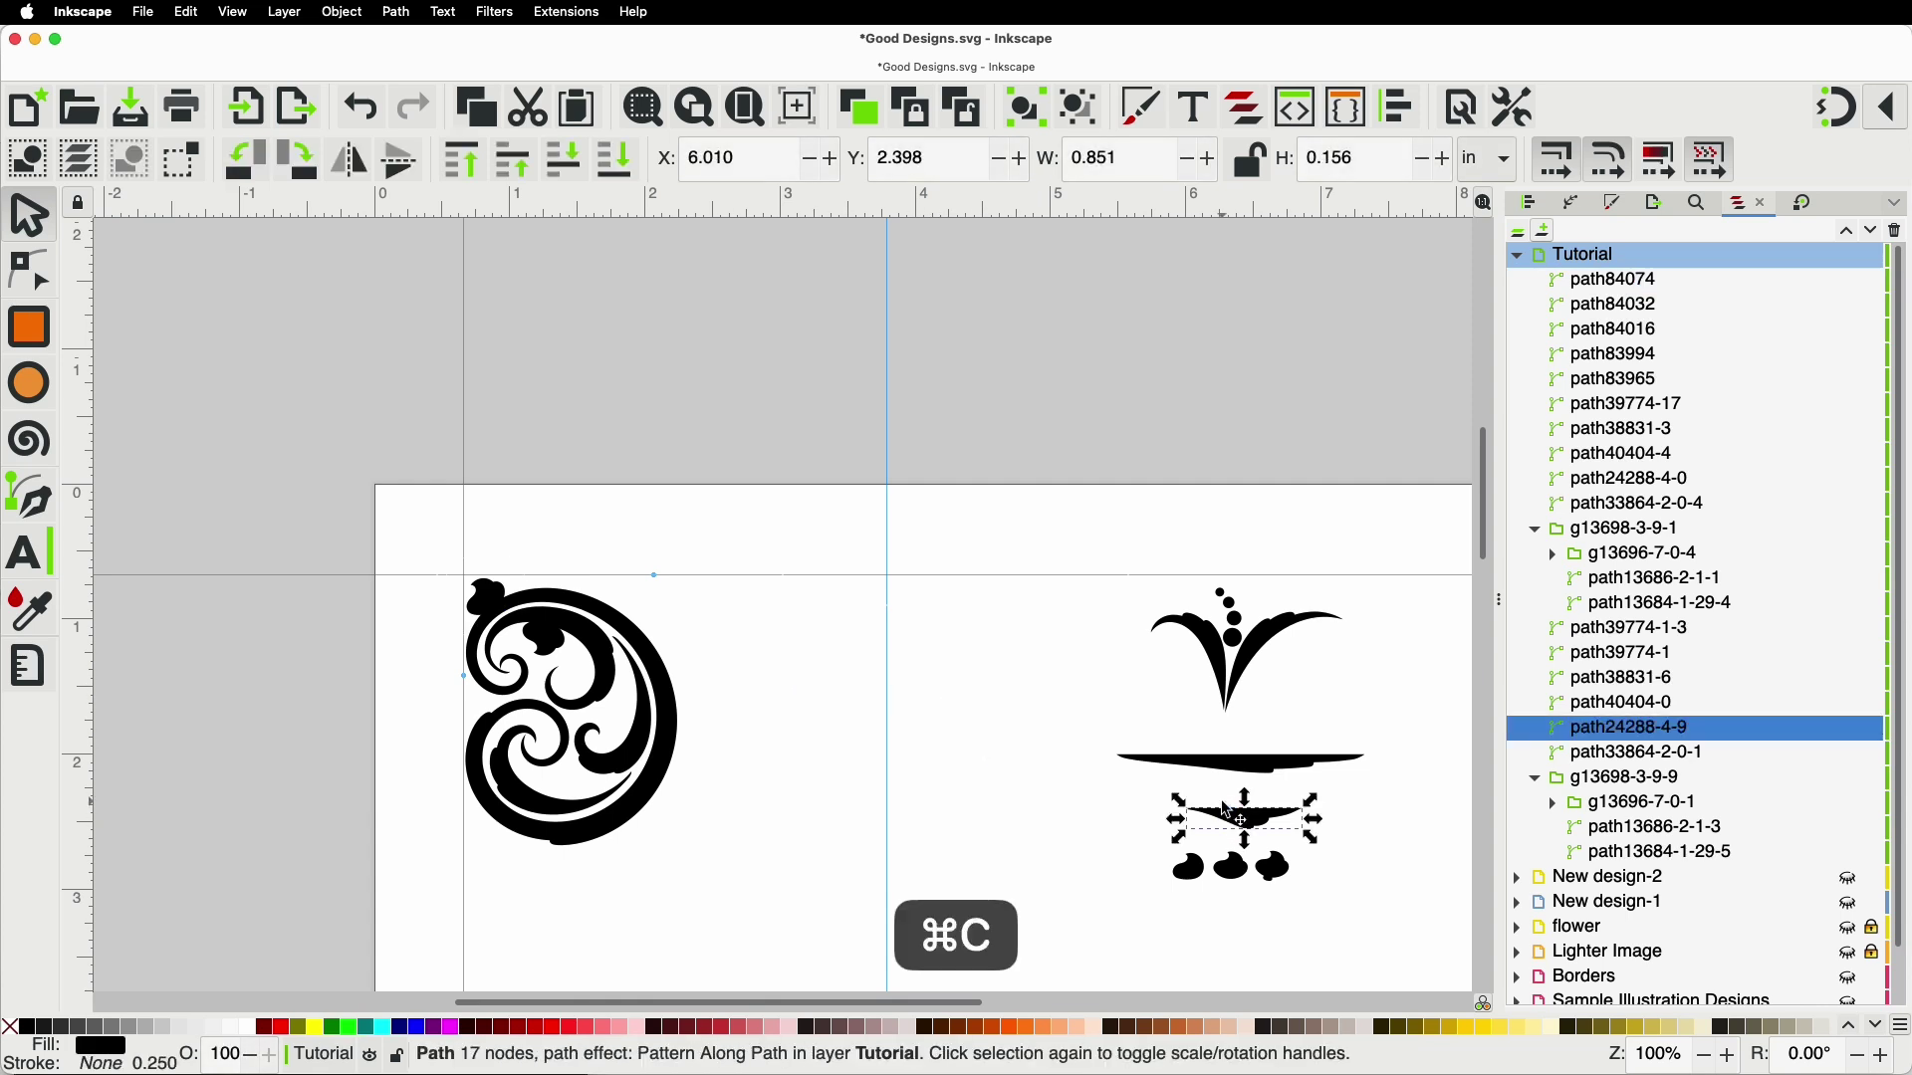
{"action": "scroll", "coordinate": [856, 660], "scroll_direction": "up", "scroll_amount": 5}
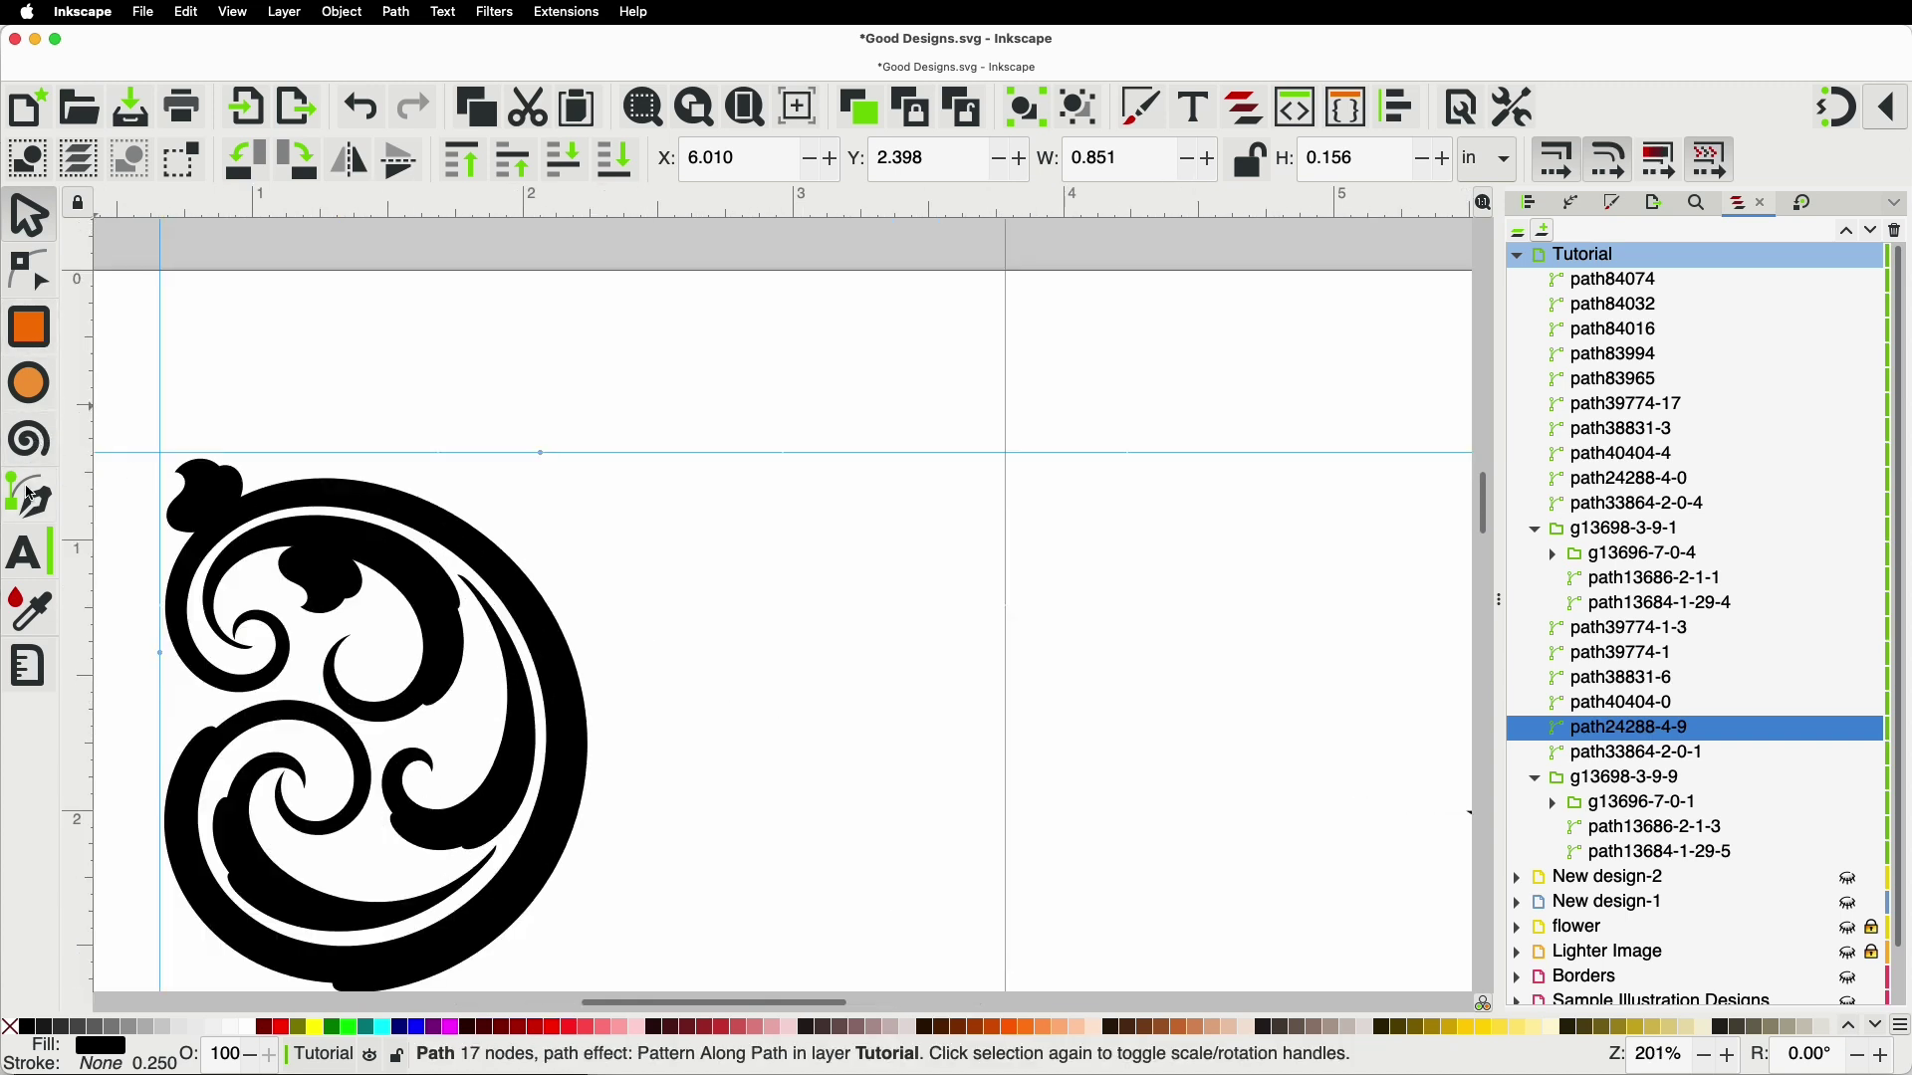
{"action": "left_click", "coordinate": [285, 475]}
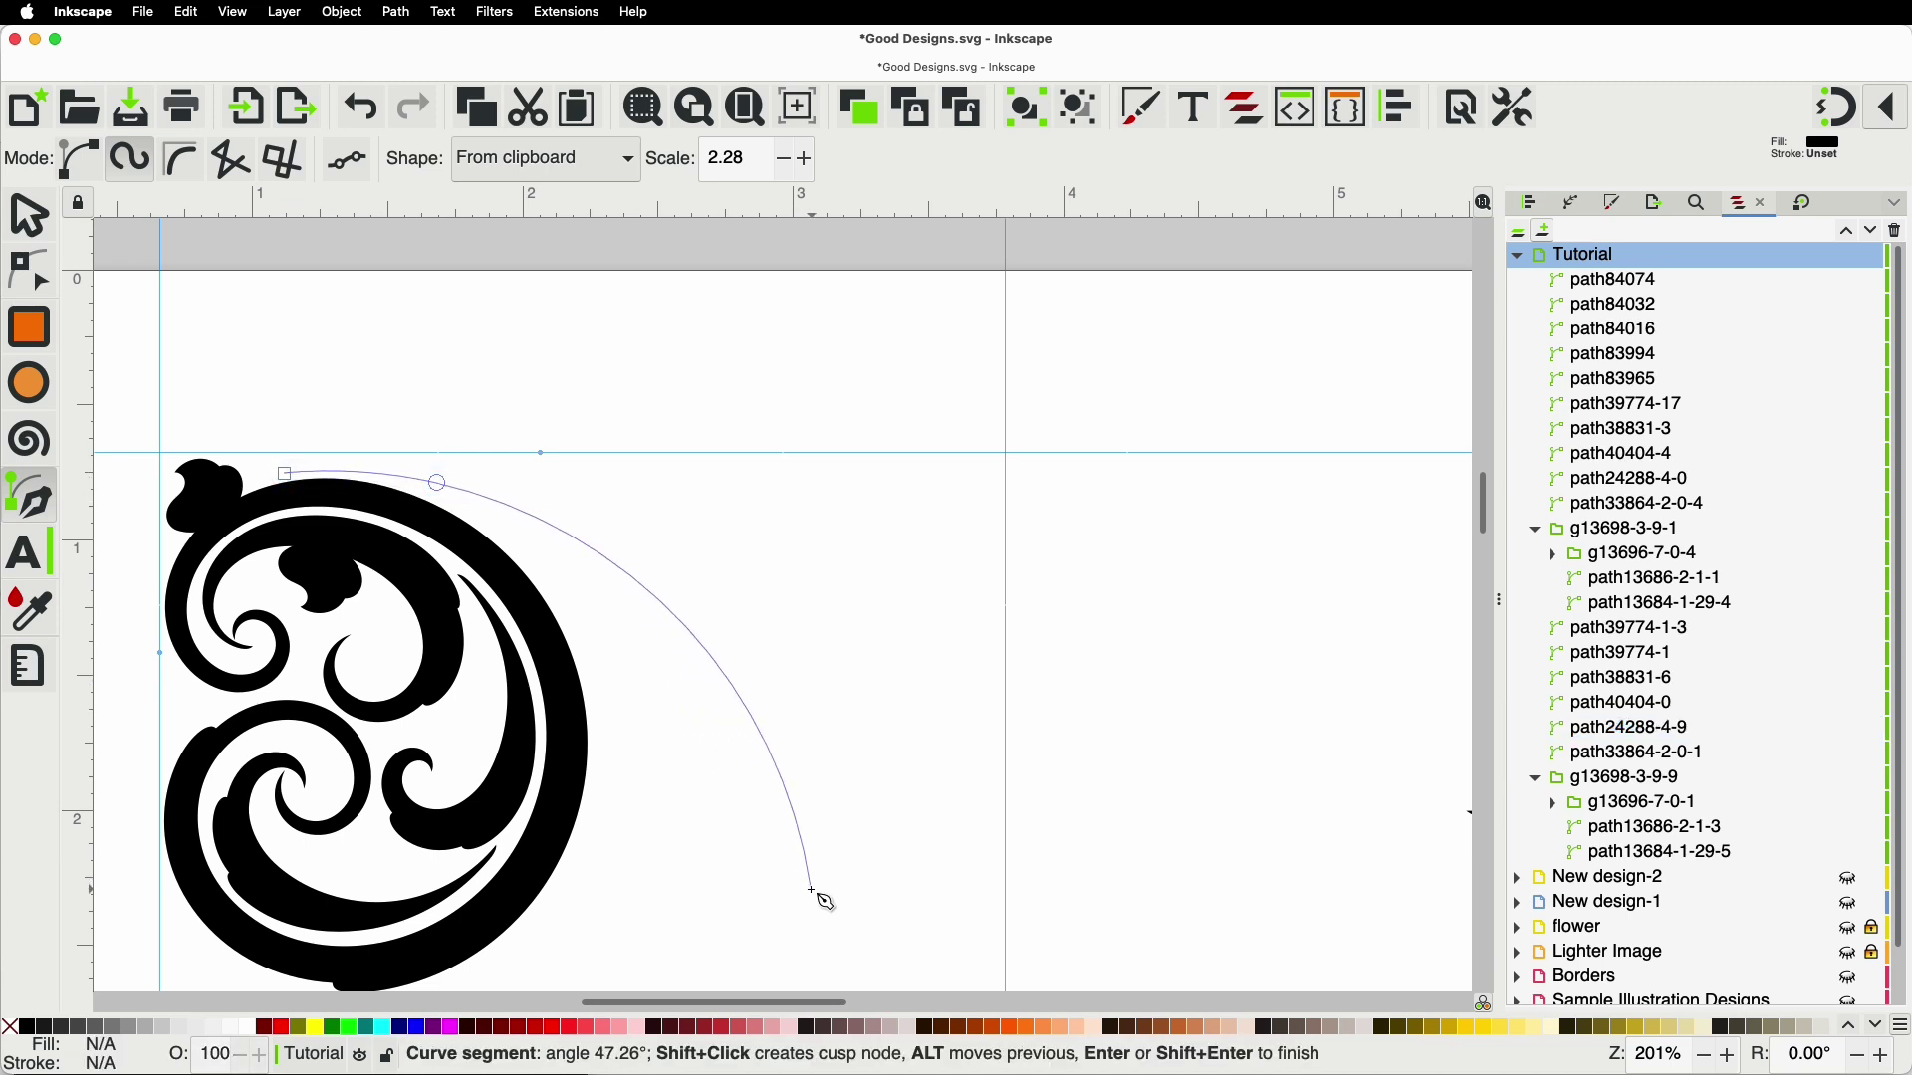
{"action": "left_click", "coordinate": [782, 856]}
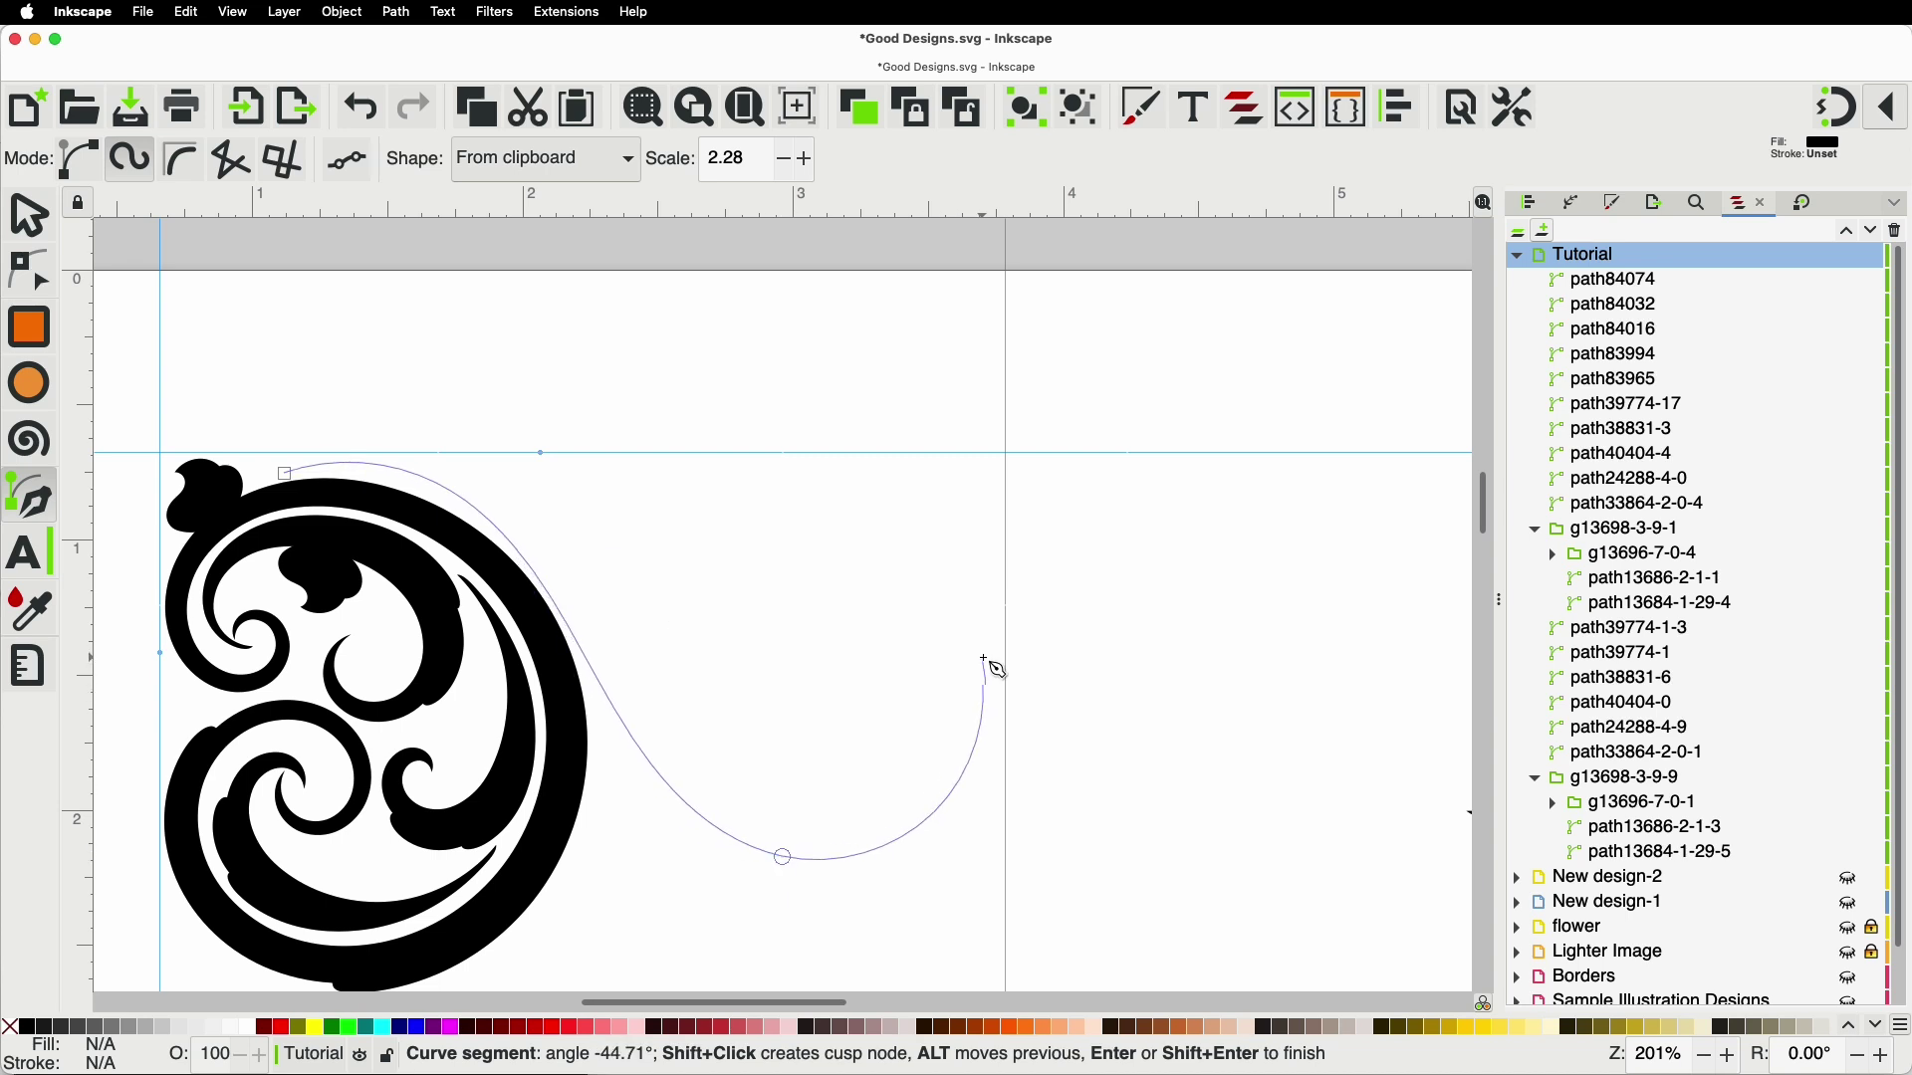
{"action": "left_click", "coordinate": [1003, 635]}
{"action": "left_click", "coordinate": [849, 463]}
{"action": "left_click", "coordinate": [703, 584]}
{"action": "left_click", "coordinate": [844, 678]}
{"action": "double_click", "coordinate": [857, 573]}
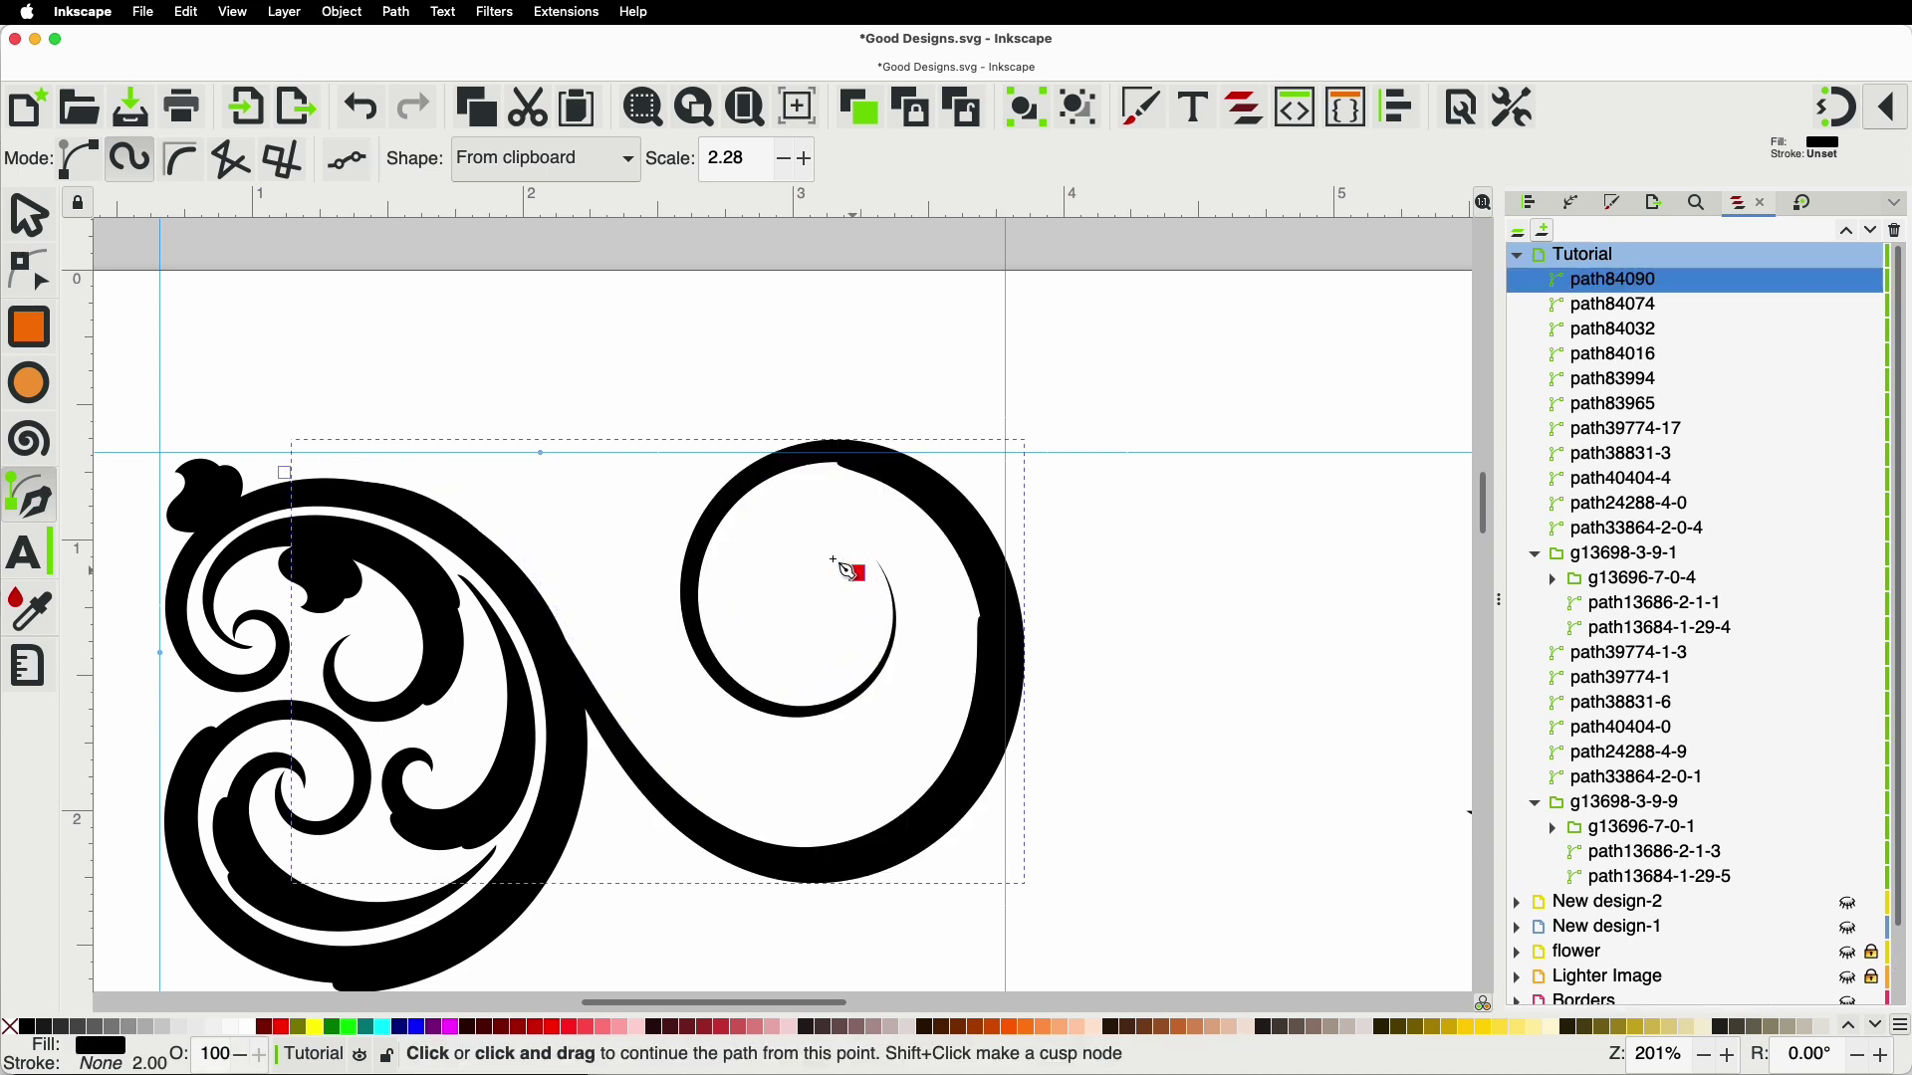
Step: Move the large scroll's start node inward to X 1.241, Y 0.865, its second node to X 1.941, Y 1.101, and bottom node to X 2.979, Y 2.099 in
{"action": "left_click", "coordinate": [17, 267]}
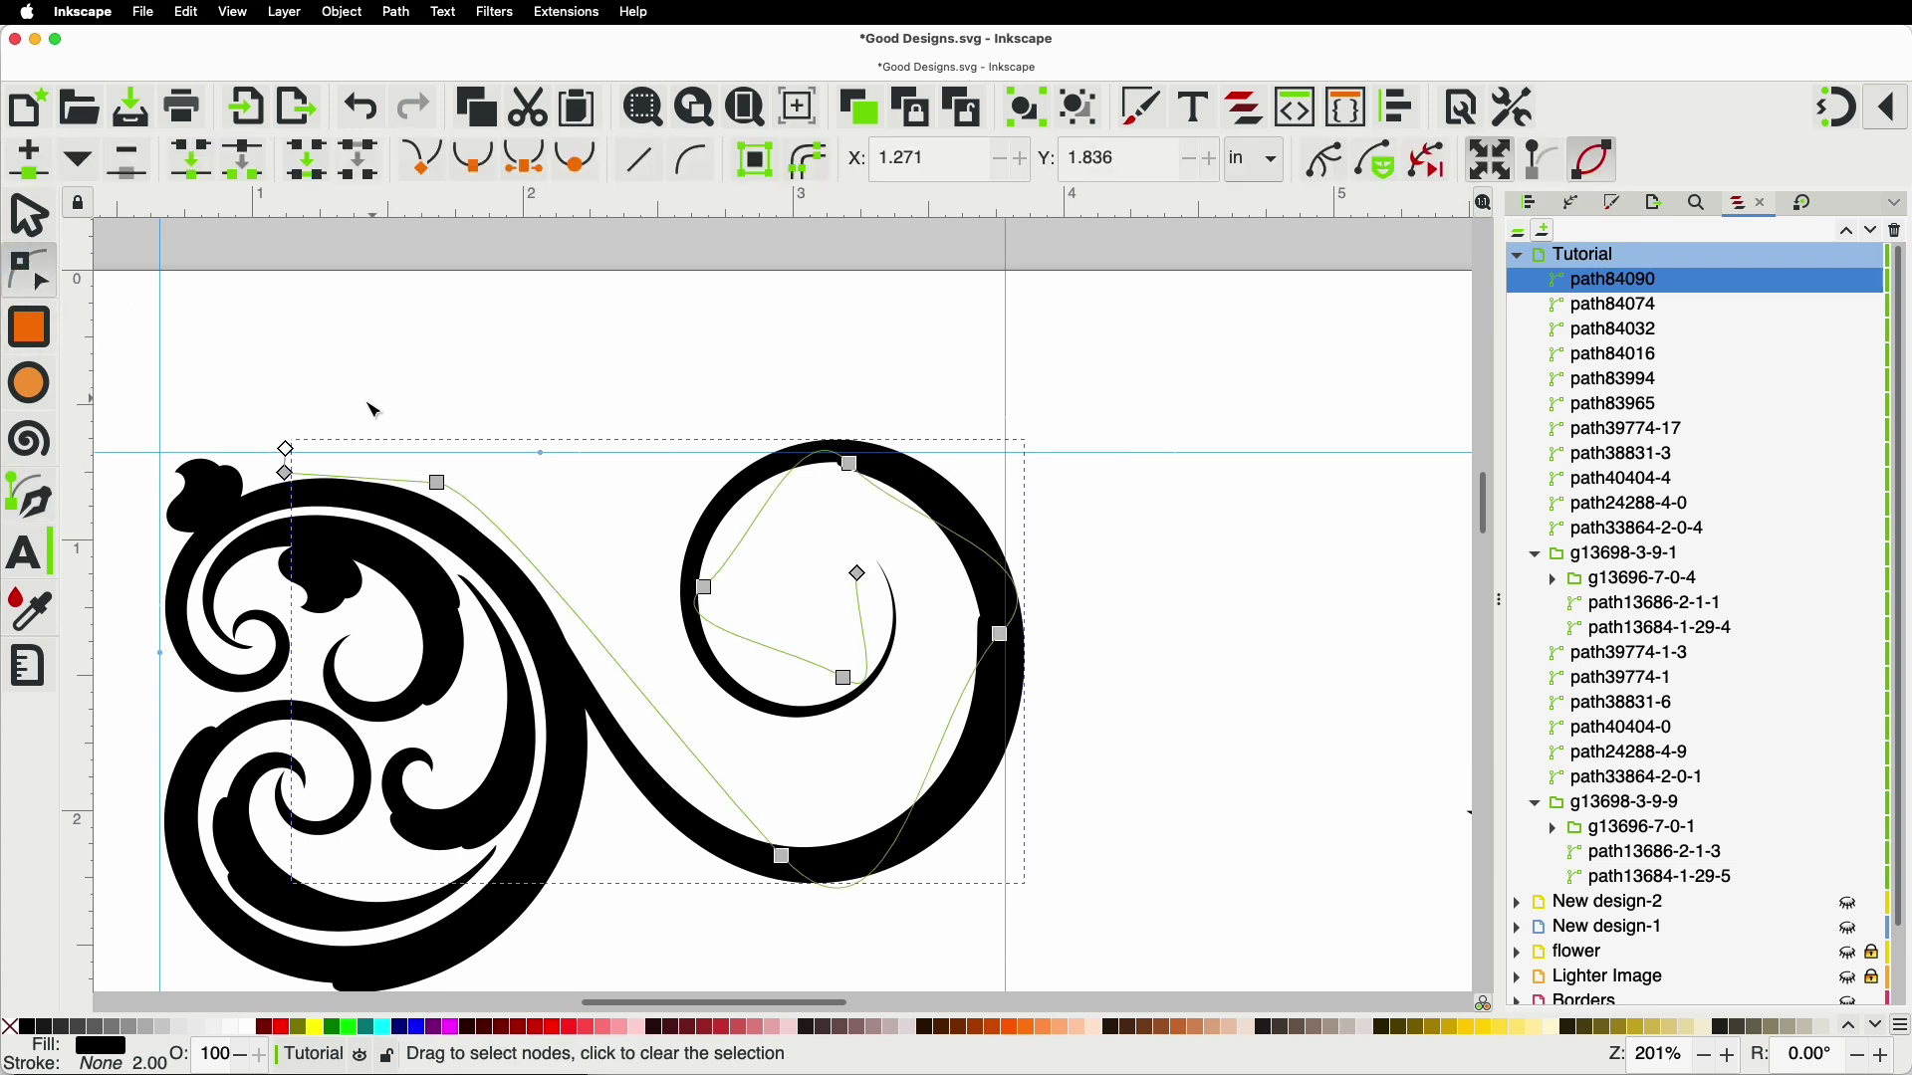
{"action": "mouse_move", "coordinate": [286, 452]}
{"action": "left_mouse_down"}
{"action": "mouse_move", "coordinate": [269, 508]}
{"action": "mouse_move", "coordinate": [305, 500]}
{"action": "left_mouse_up"}
{"action": "left_click_drag", "start_coordinate": [445, 488], "coordinate": [527, 575]}
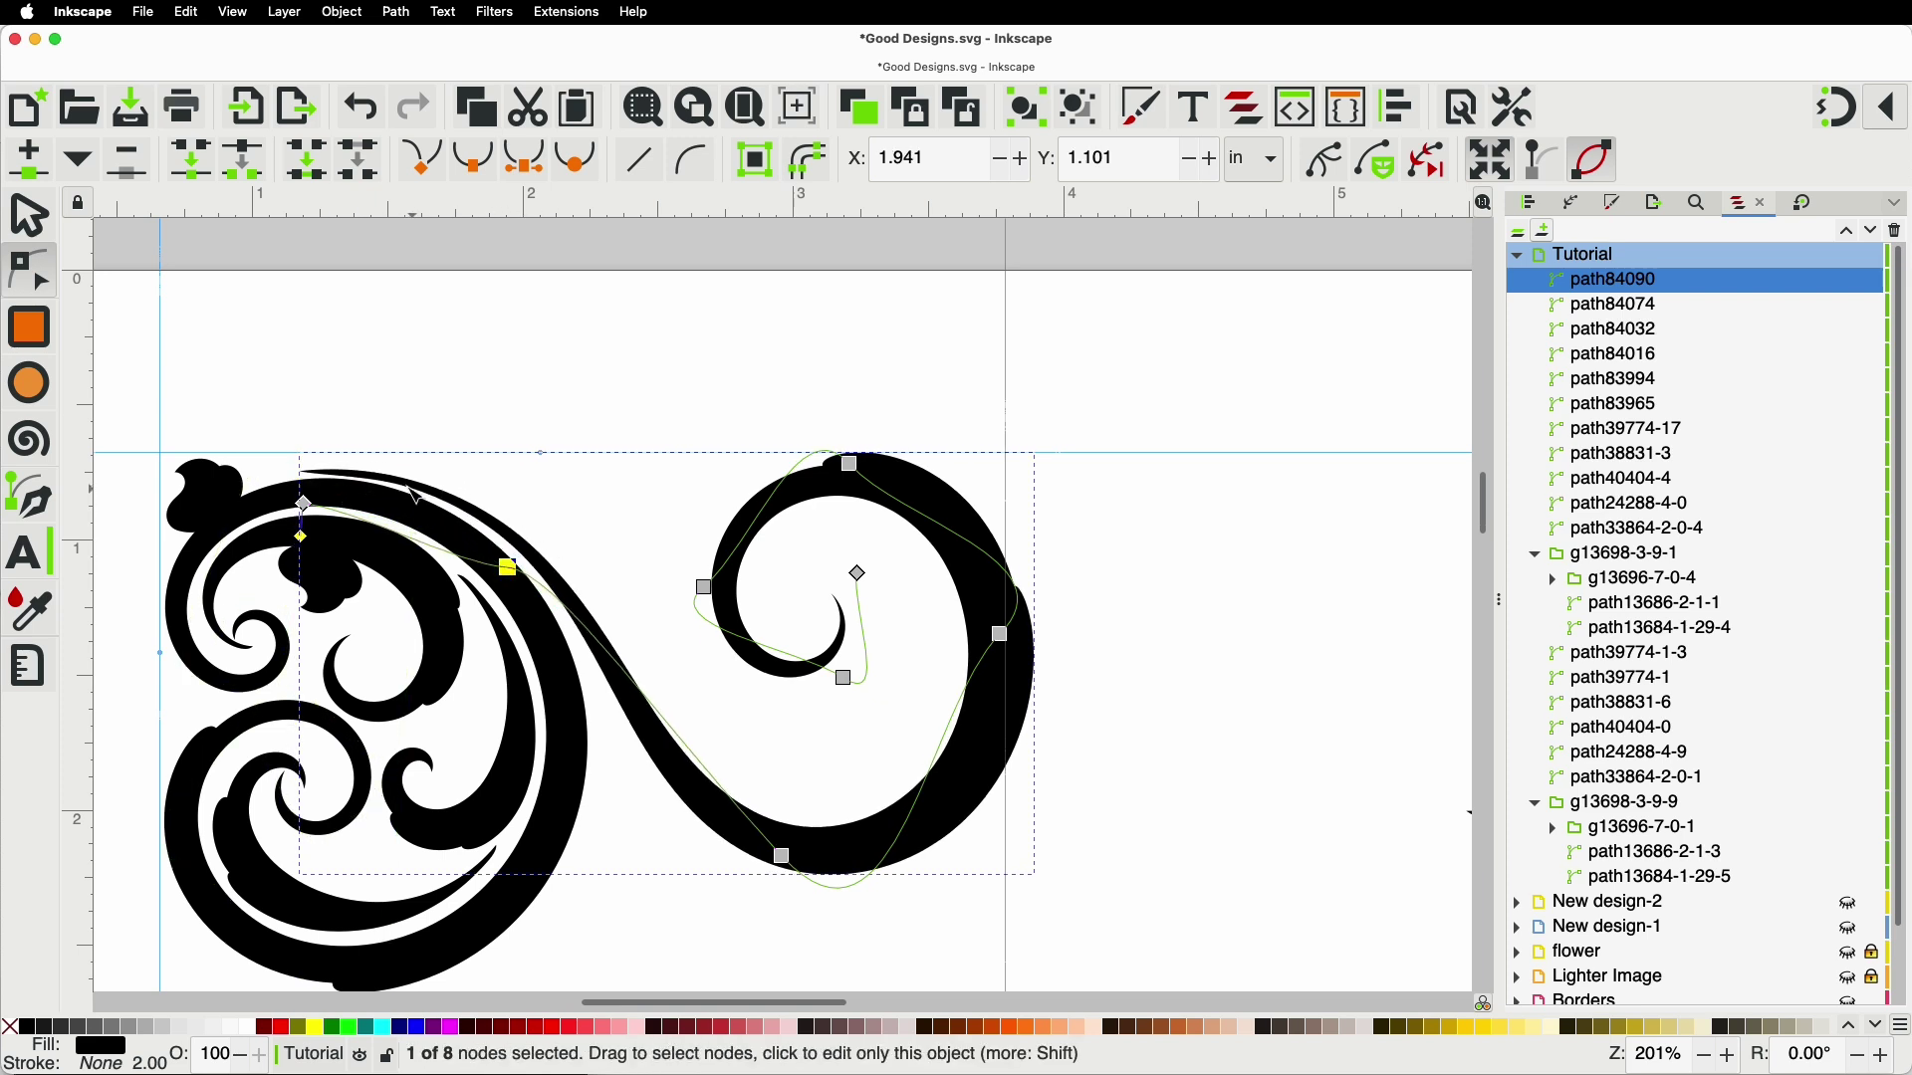
{"action": "left_click_drag", "start_coordinate": [306, 505], "coordinate": [320, 502]}
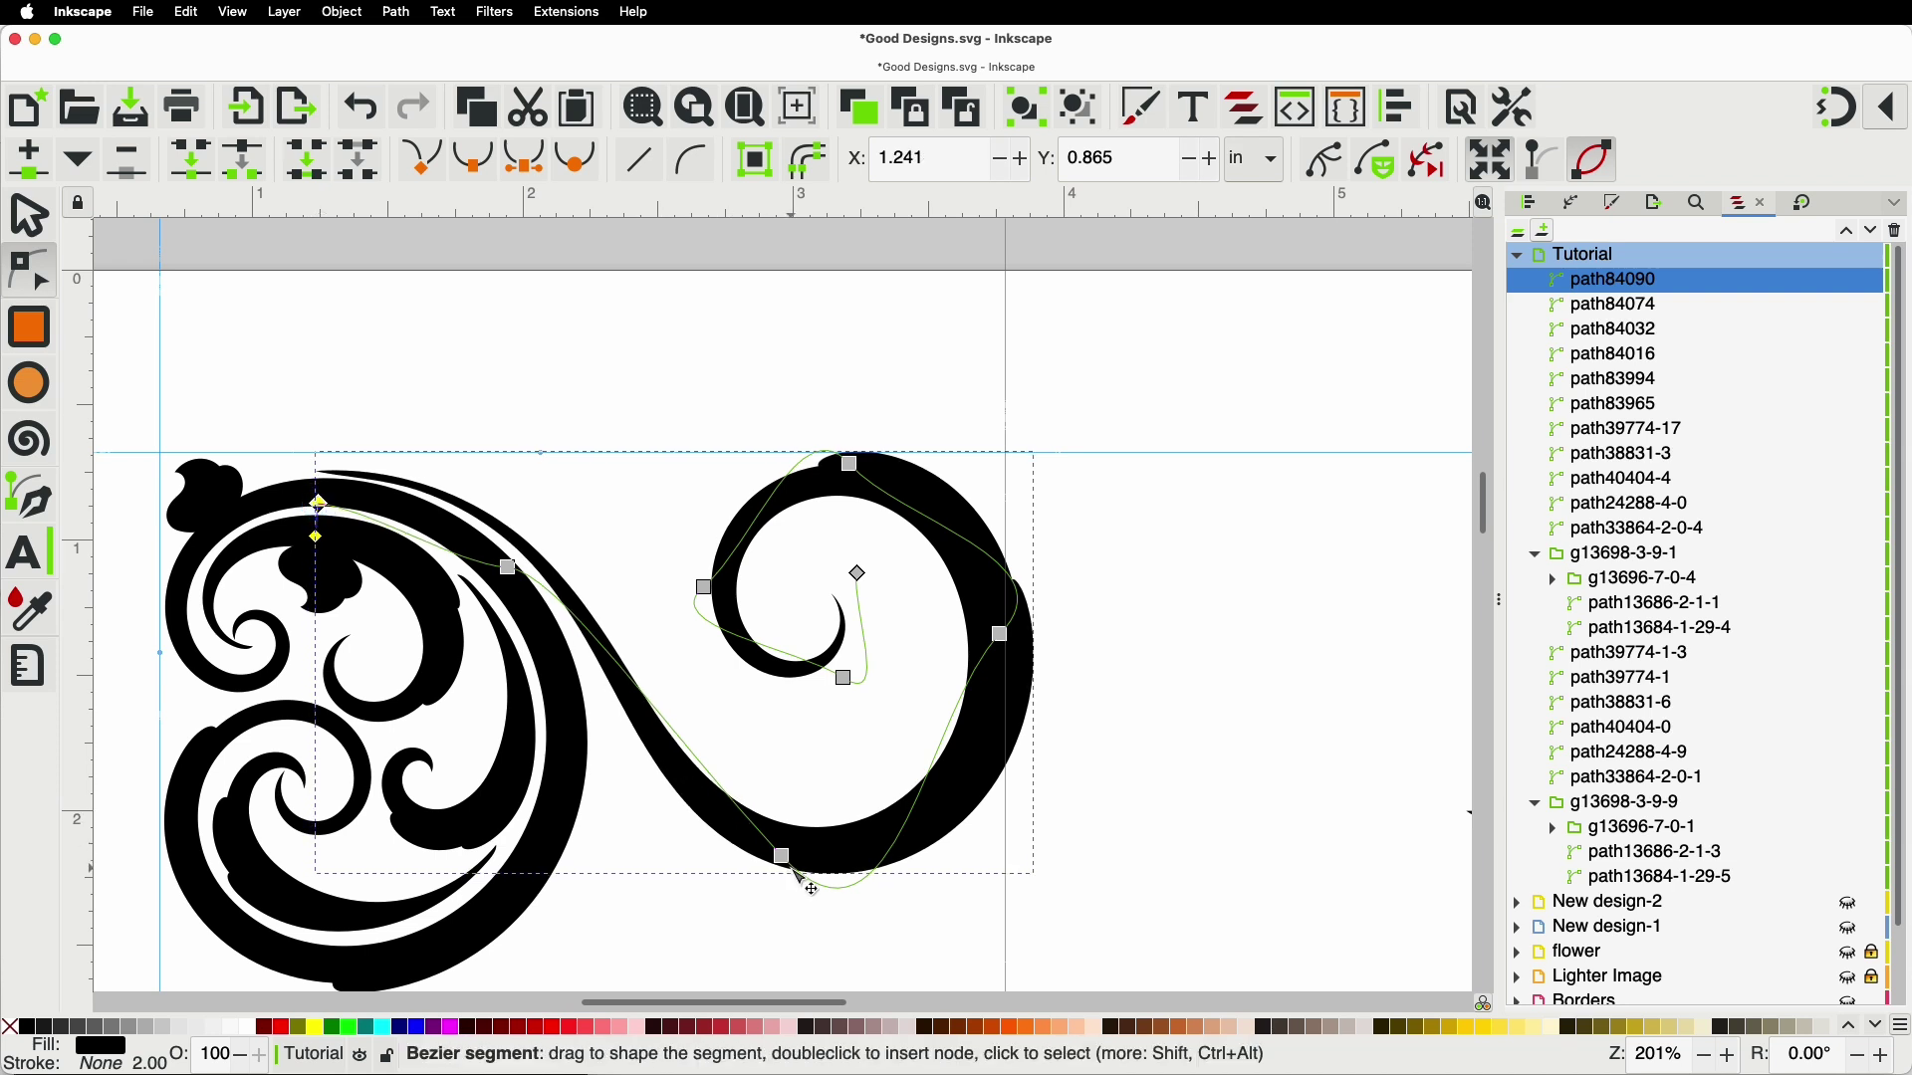
{"action": "left_click_drag", "start_coordinate": [781, 856], "coordinate": [788, 839]}
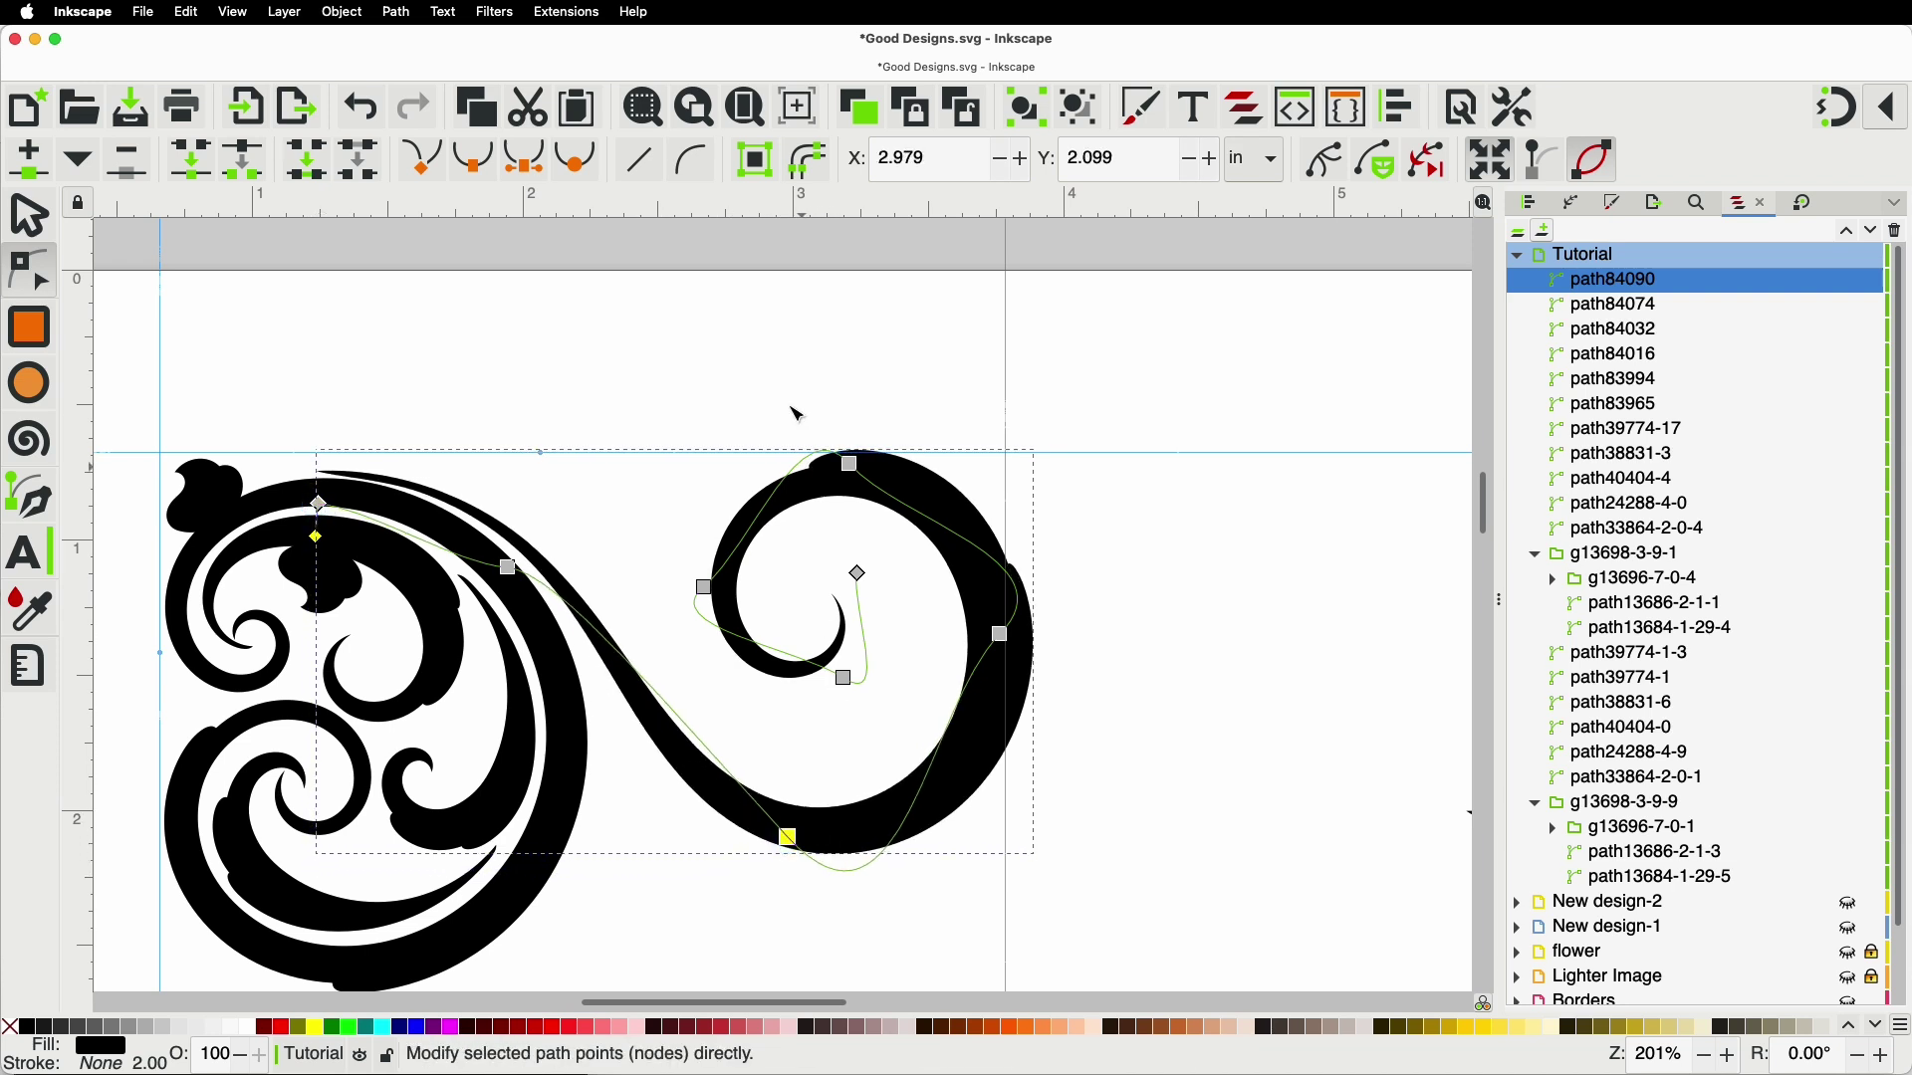
Step: Shift the large scroll's inner curl outward, move its outer edge node to X 3.919, Y 1.374 in, and slightly thin its pattern width
{"action": "left_click_drag", "start_coordinate": [901, 677], "coordinate": [951, 712]}
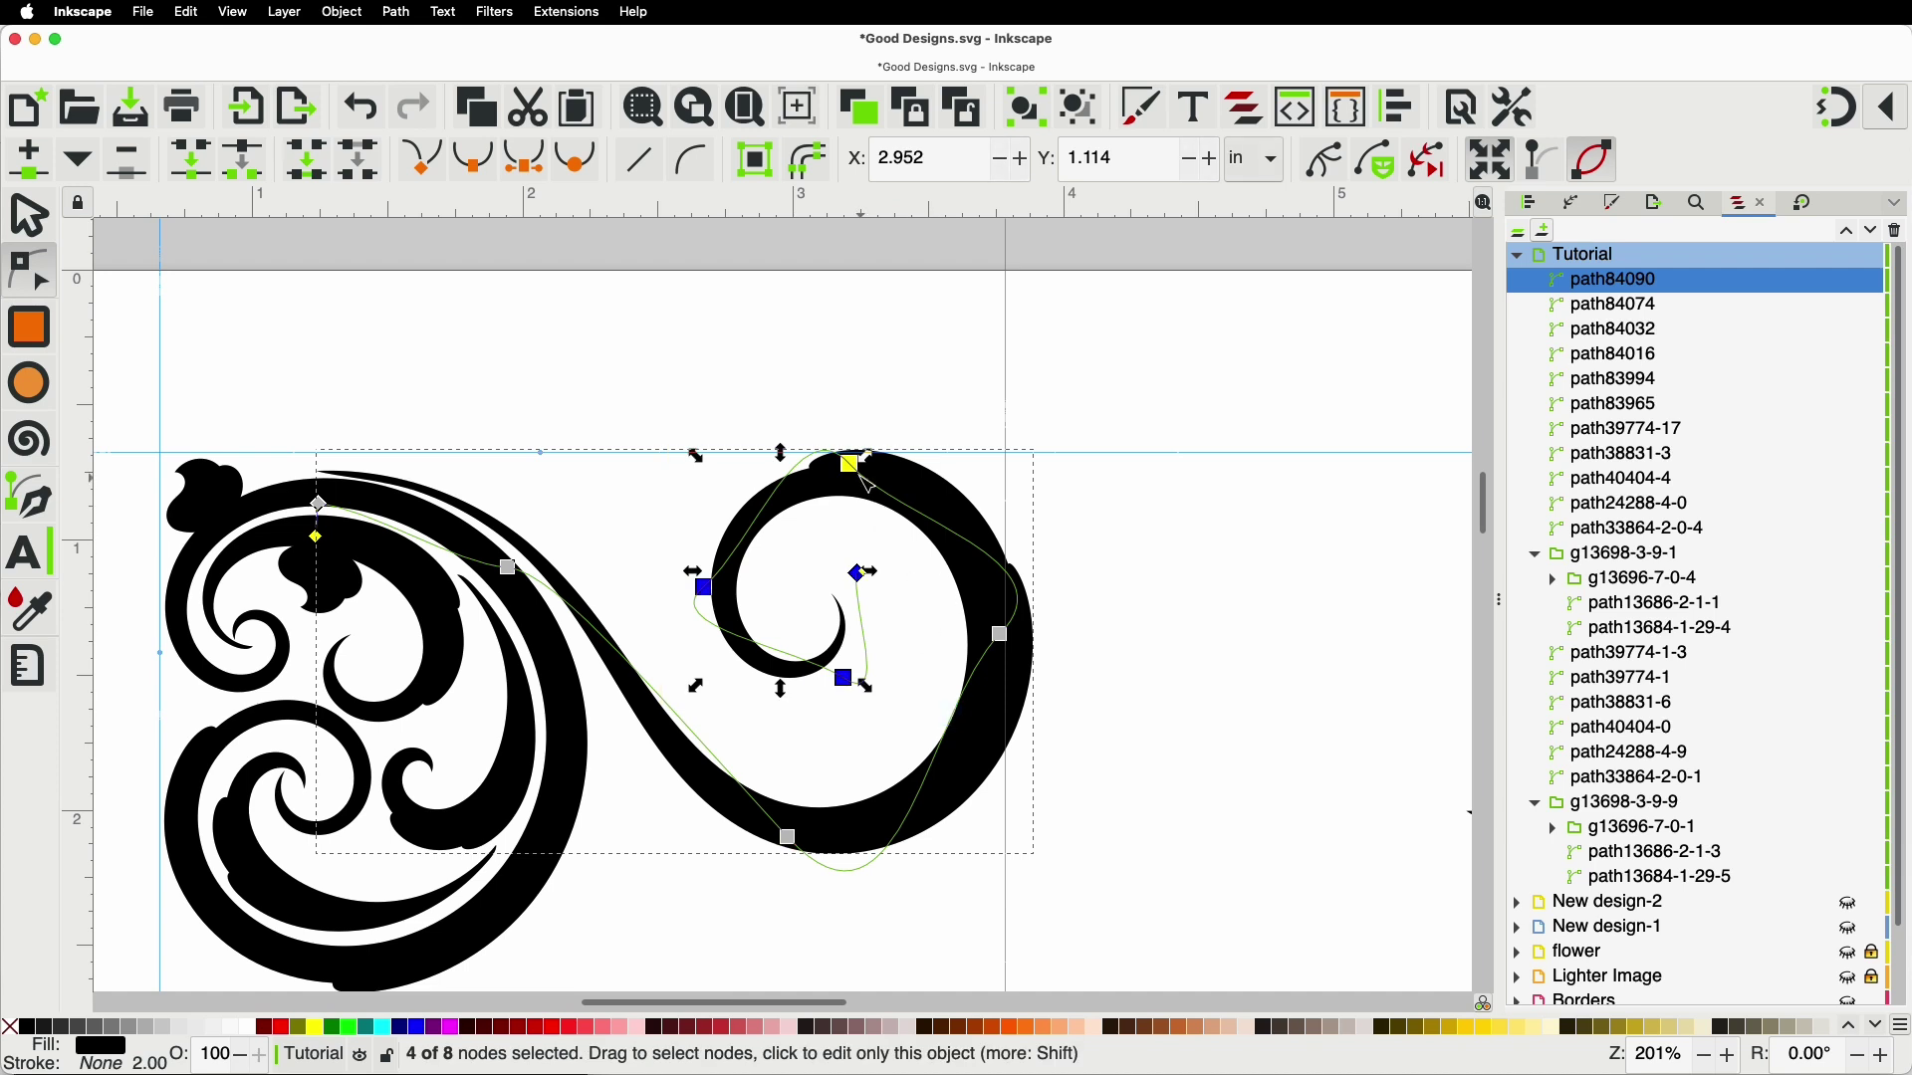
{"action": "mouse_move", "coordinate": [853, 464]}
{"action": "left_mouse_down"}
{"action": "mouse_move", "coordinate": [910, 464]}
{"action": "mouse_move", "coordinate": [881, 468]}
{"action": "left_mouse_up"}
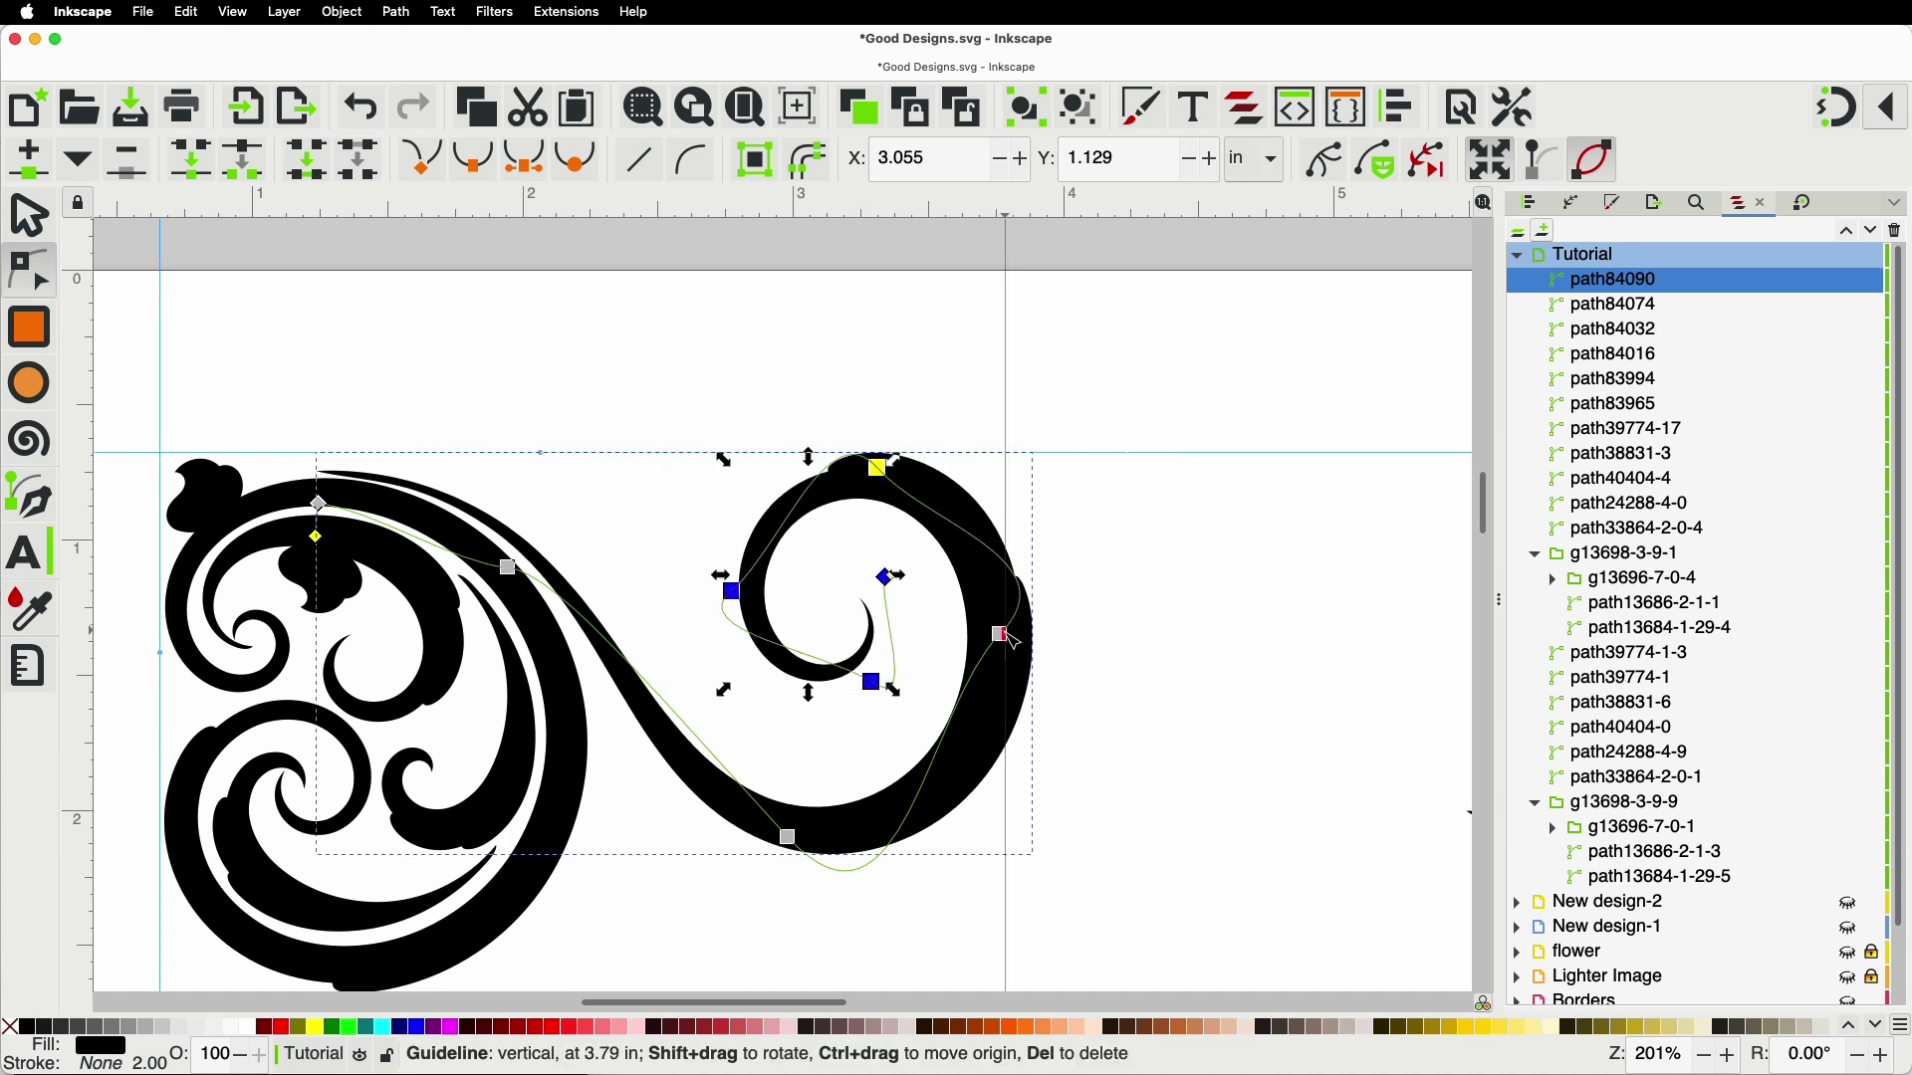
{"action": "left_click_drag", "start_coordinate": [1025, 638], "coordinate": [1042, 642]}
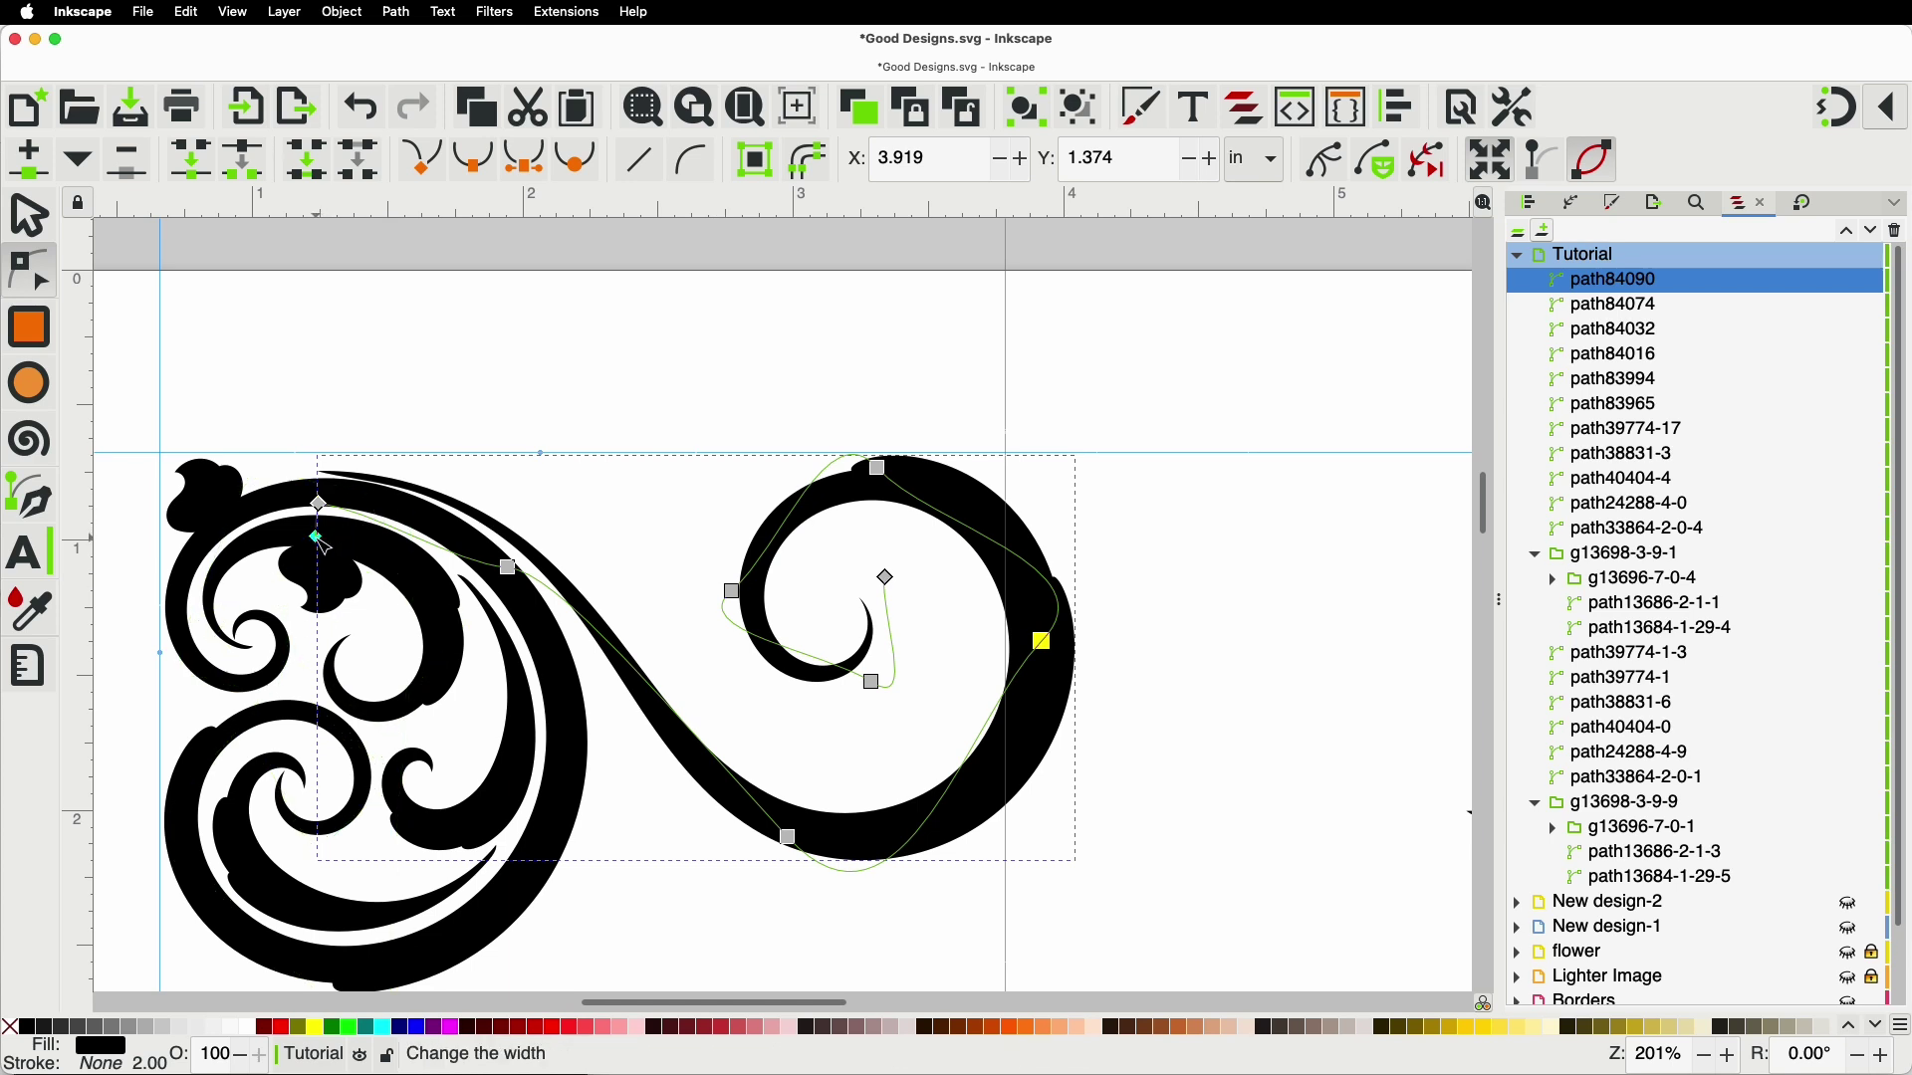
{"action": "left_click_drag", "start_coordinate": [321, 540], "coordinate": [318, 534]}
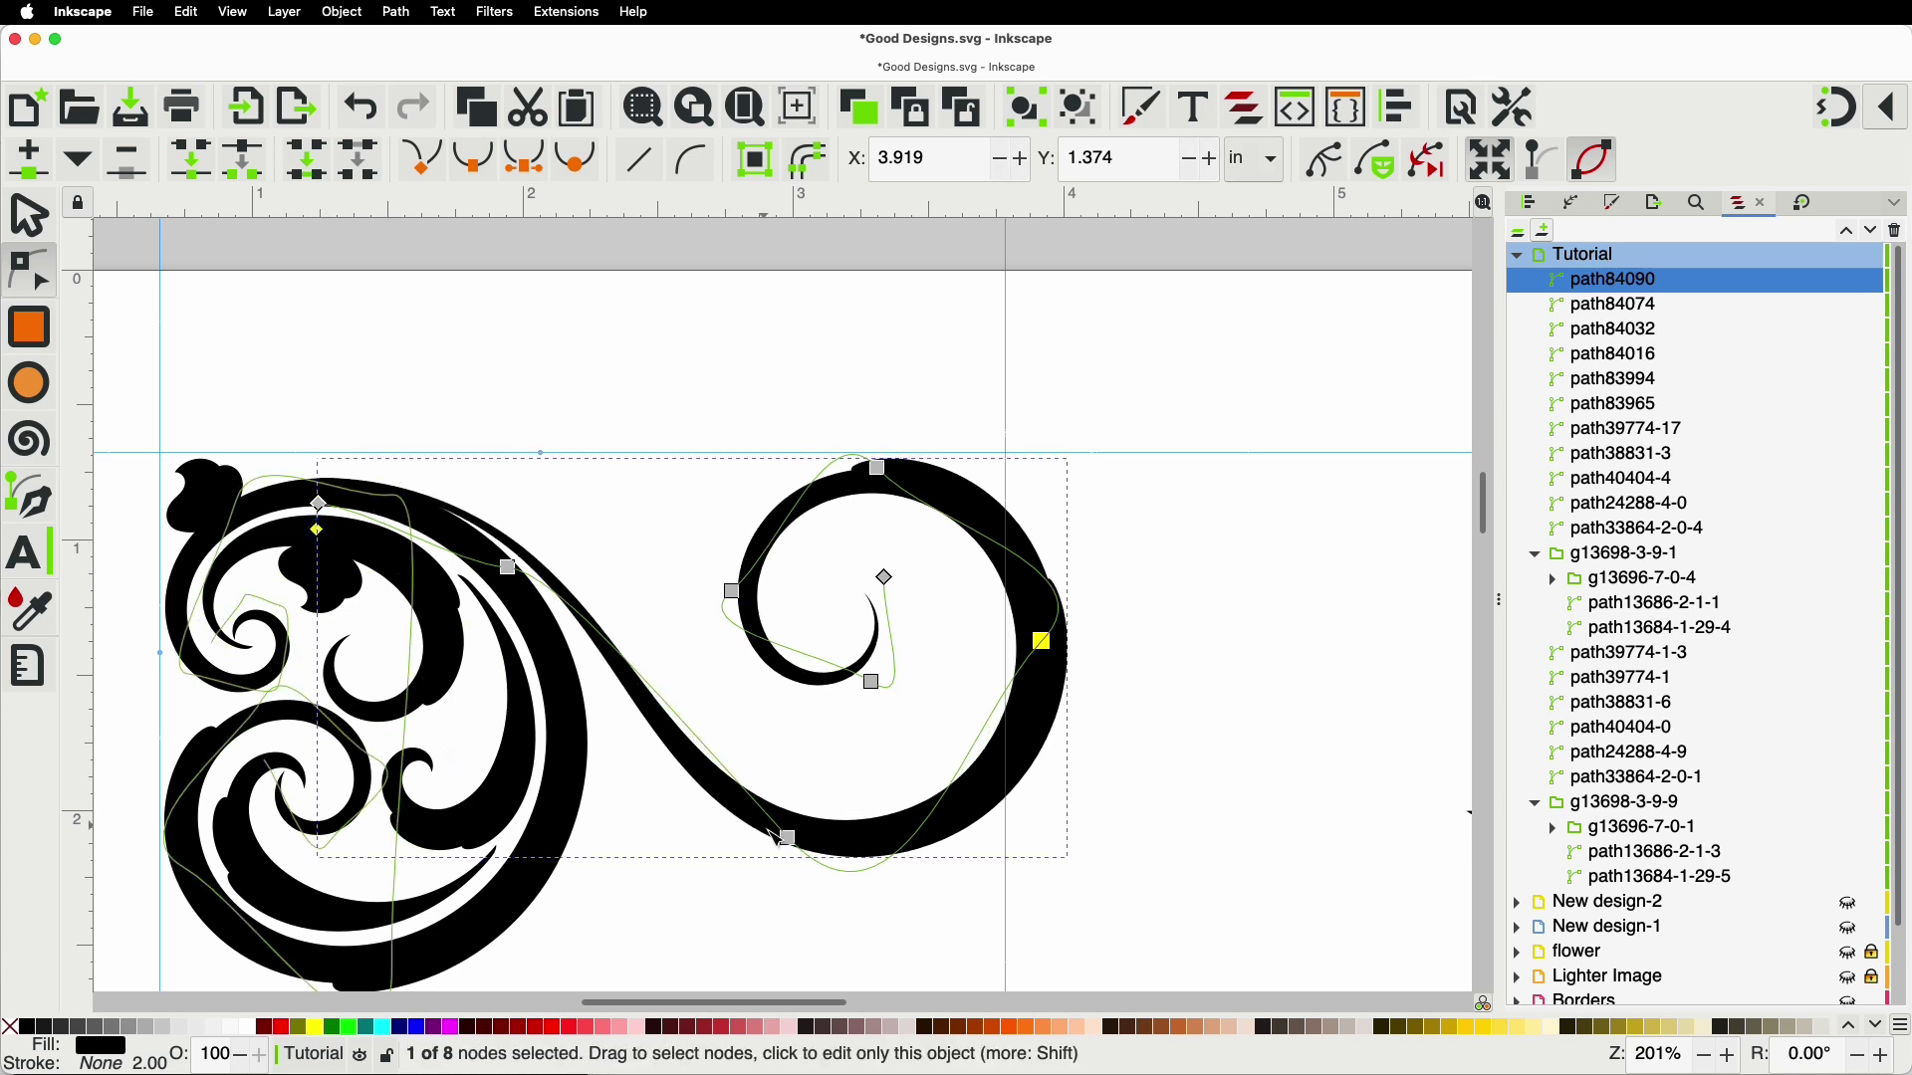
Step: Raise the large scroll's bottom node and tighten its inner curl, placing the curl's end node at X 3.399, Y 1.050 in
{"action": "left_click_drag", "start_coordinate": [791, 842], "coordinate": [853, 811]}
{"action": "left_click_drag", "start_coordinate": [808, 615], "coordinate": [831, 656]}
{"action": "left_click_drag", "start_coordinate": [917, 538], "coordinate": [903, 554]}
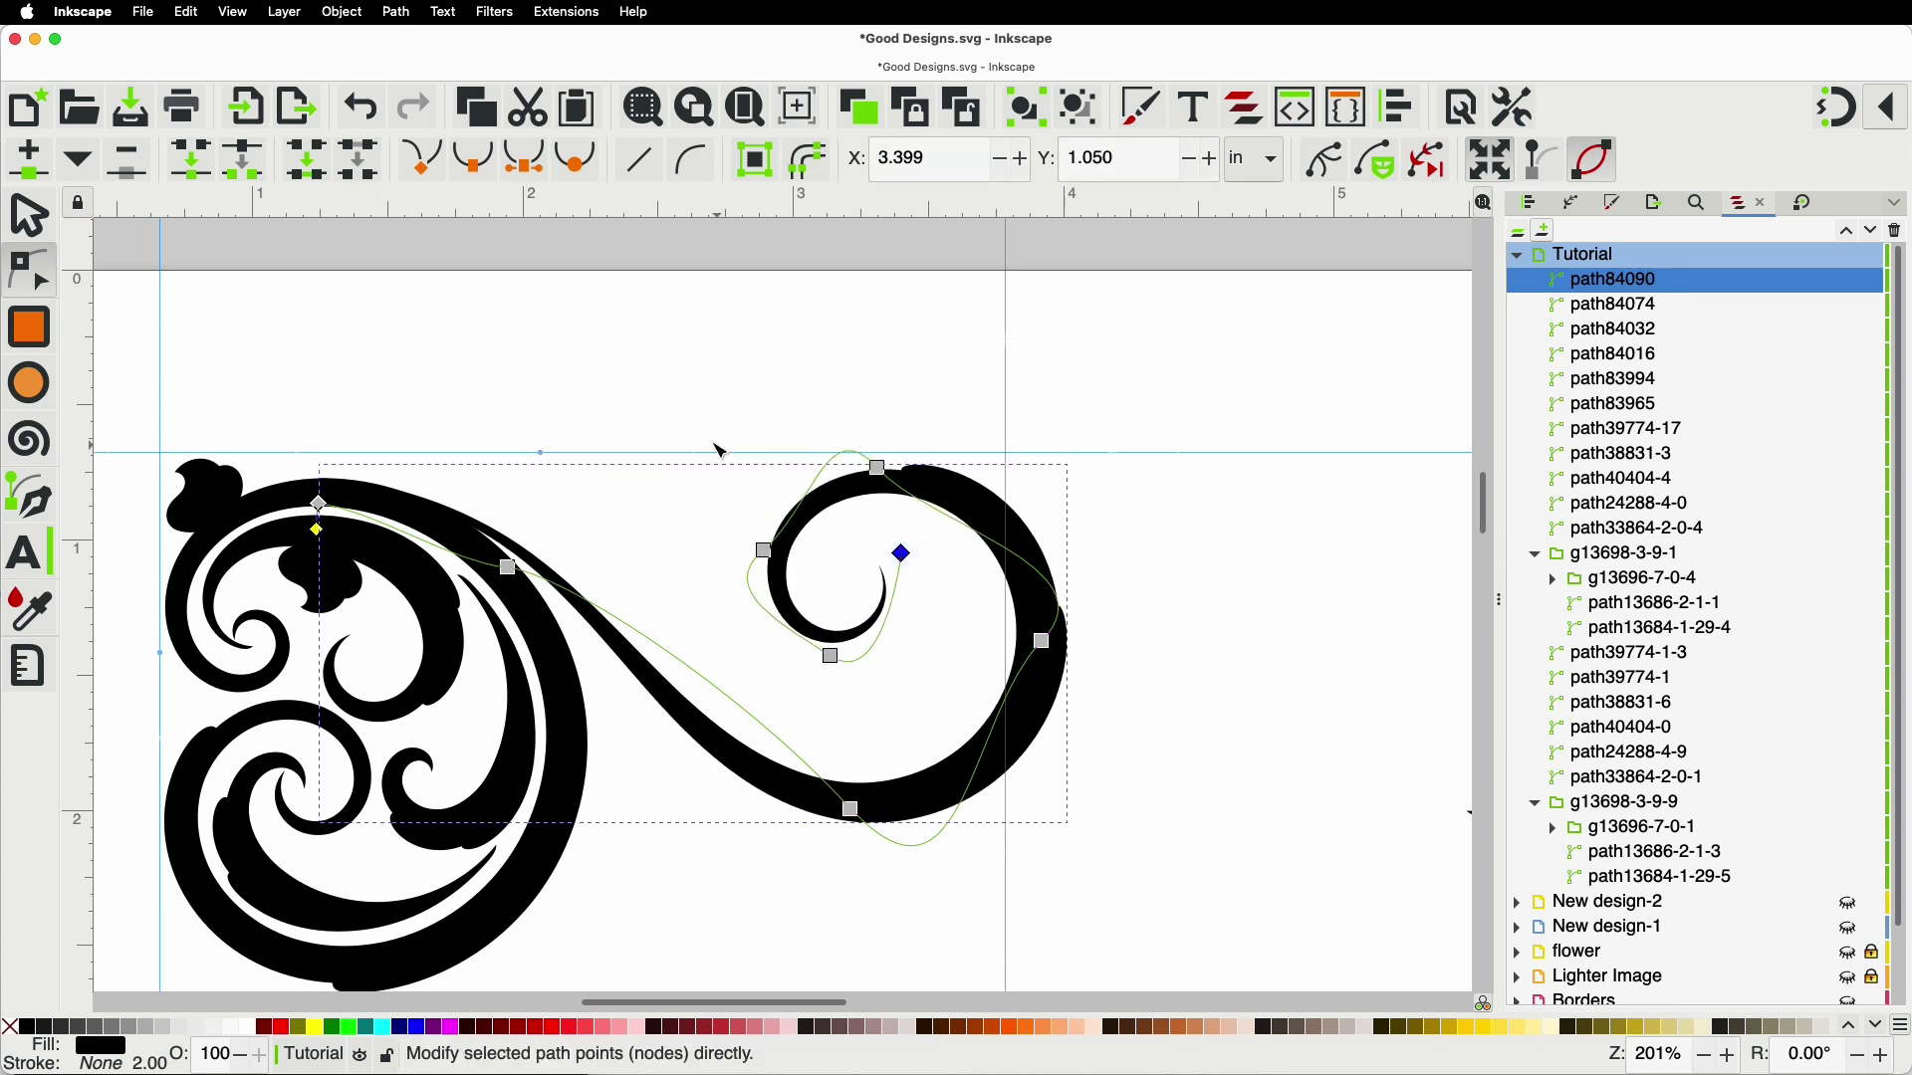
Step: Shift the large scroll's inner curl nodes toward its outer edge and lift its two starting nodes slightly
{"action": "left_click_drag", "start_coordinate": [700, 456], "coordinate": [956, 701]}
{"action": "left_click_drag", "start_coordinate": [777, 557], "coordinate": [794, 551]}
{"action": "left_click", "coordinate": [674, 536]}
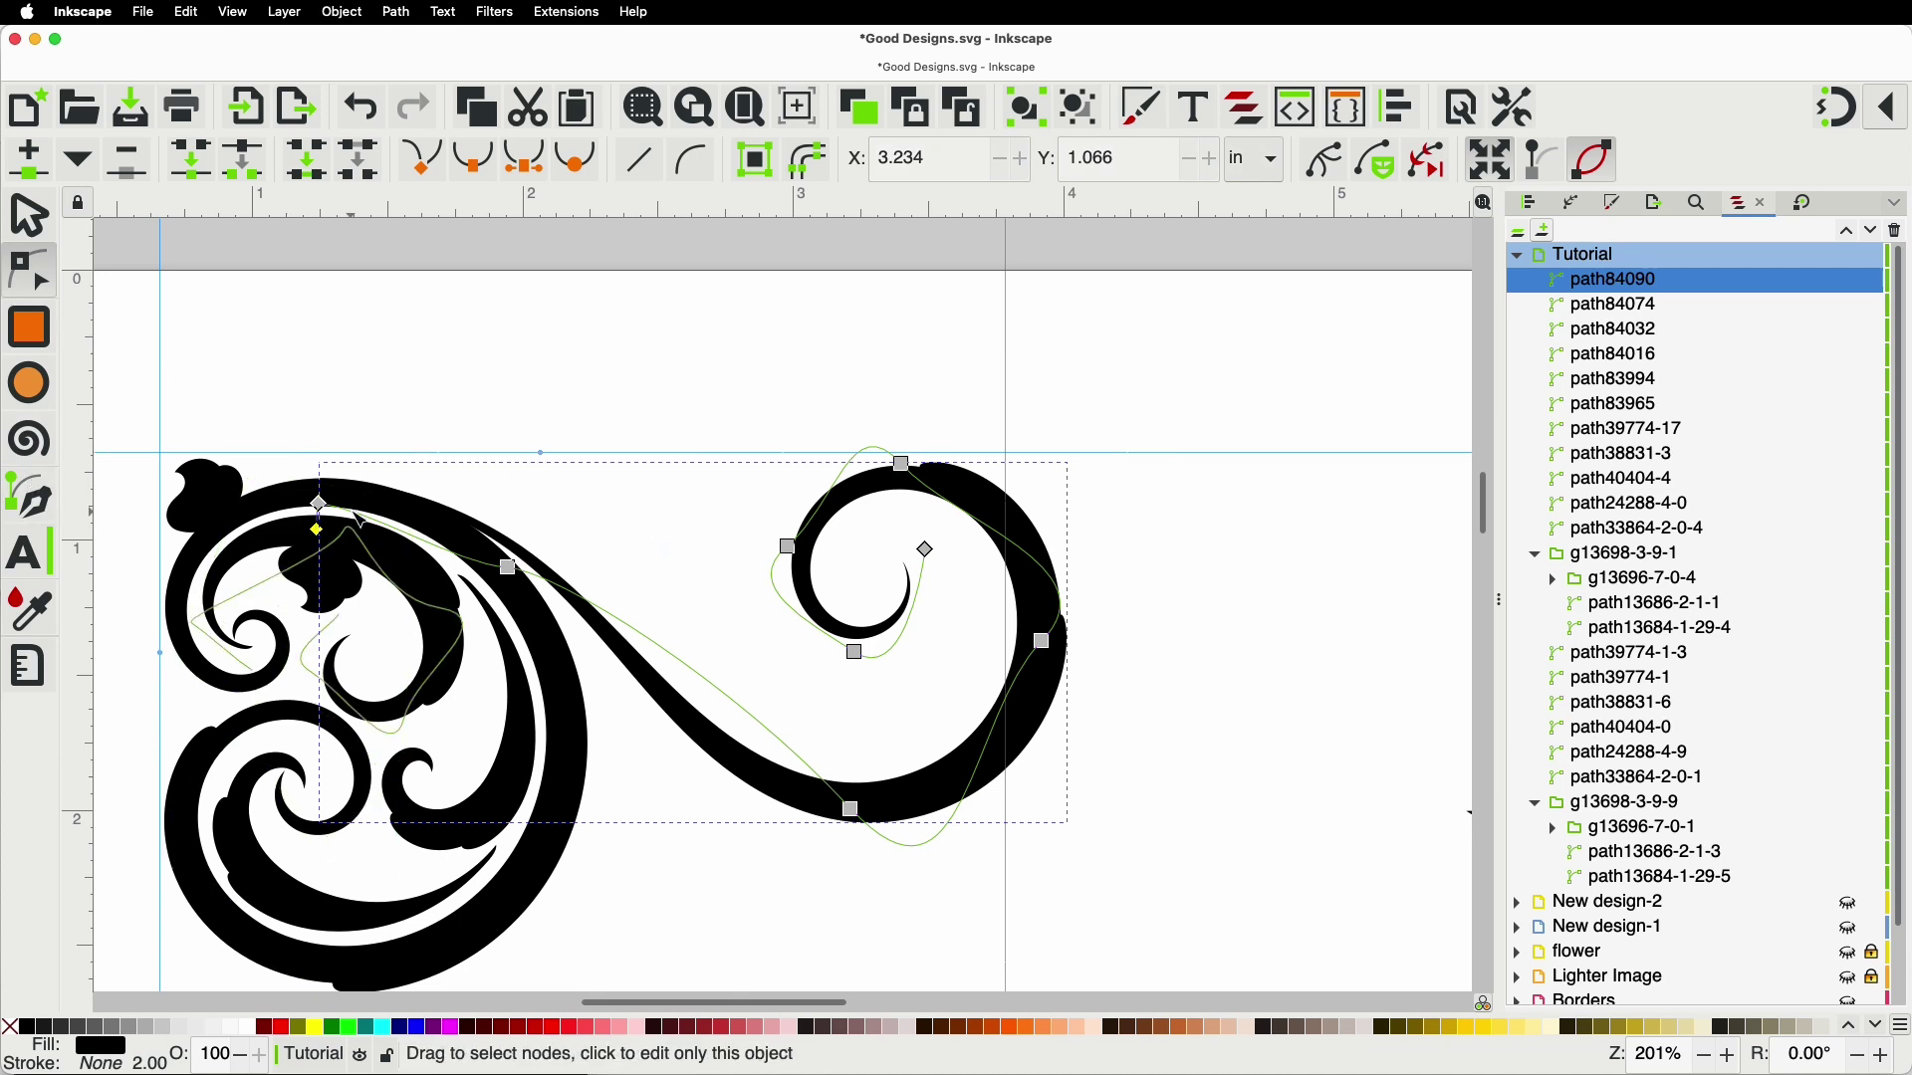
{"action": "left_click_drag", "start_coordinate": [320, 505], "coordinate": [320, 495]}
{"action": "left_click_drag", "start_coordinate": [508, 570], "coordinate": [497, 552]}
Step: Draw an S-shaped Spiro scroll about 1.4 in wide, branching above the large scroll's stem and curling back up to the horizontal guide
{"action": "left_click", "coordinate": [24, 520]}
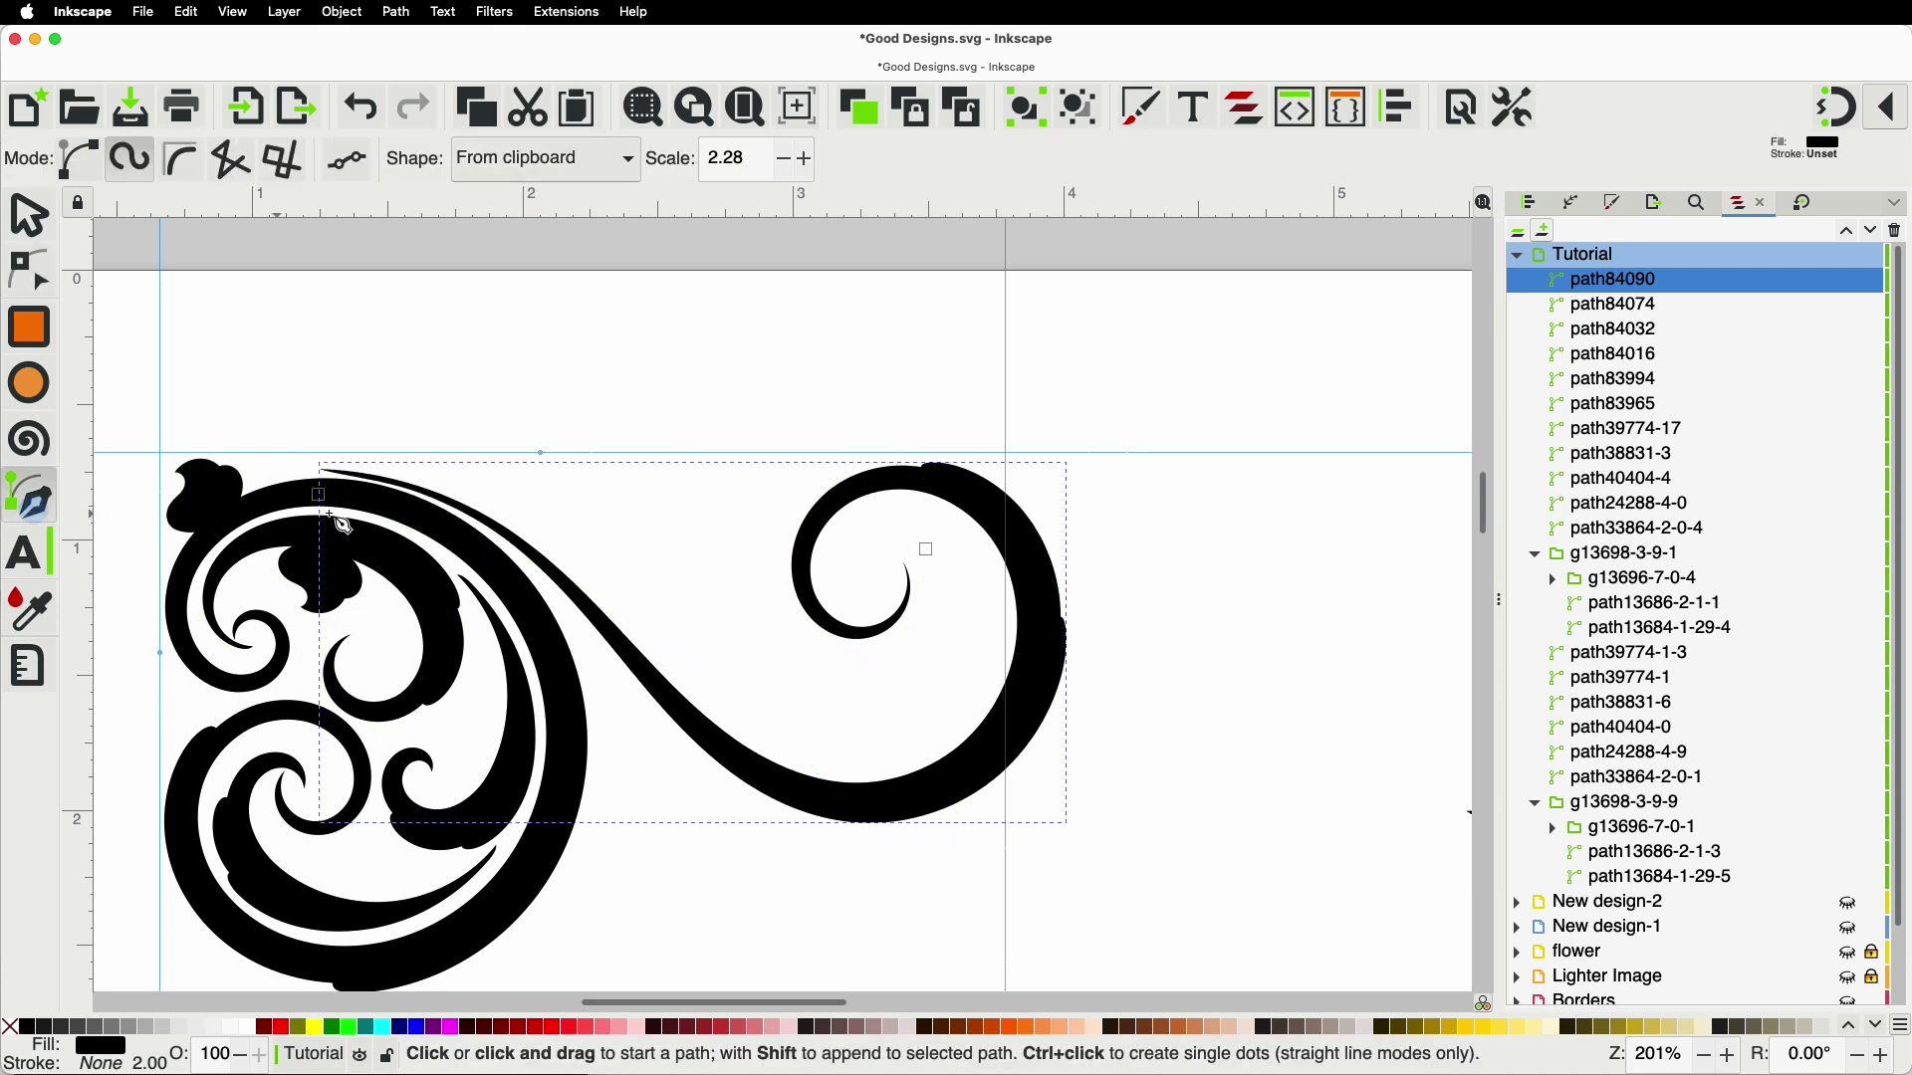
{"action": "left_click", "coordinate": [411, 476]}
{"action": "left_click", "coordinate": [687, 602]}
{"action": "left_click", "coordinate": [779, 542]}
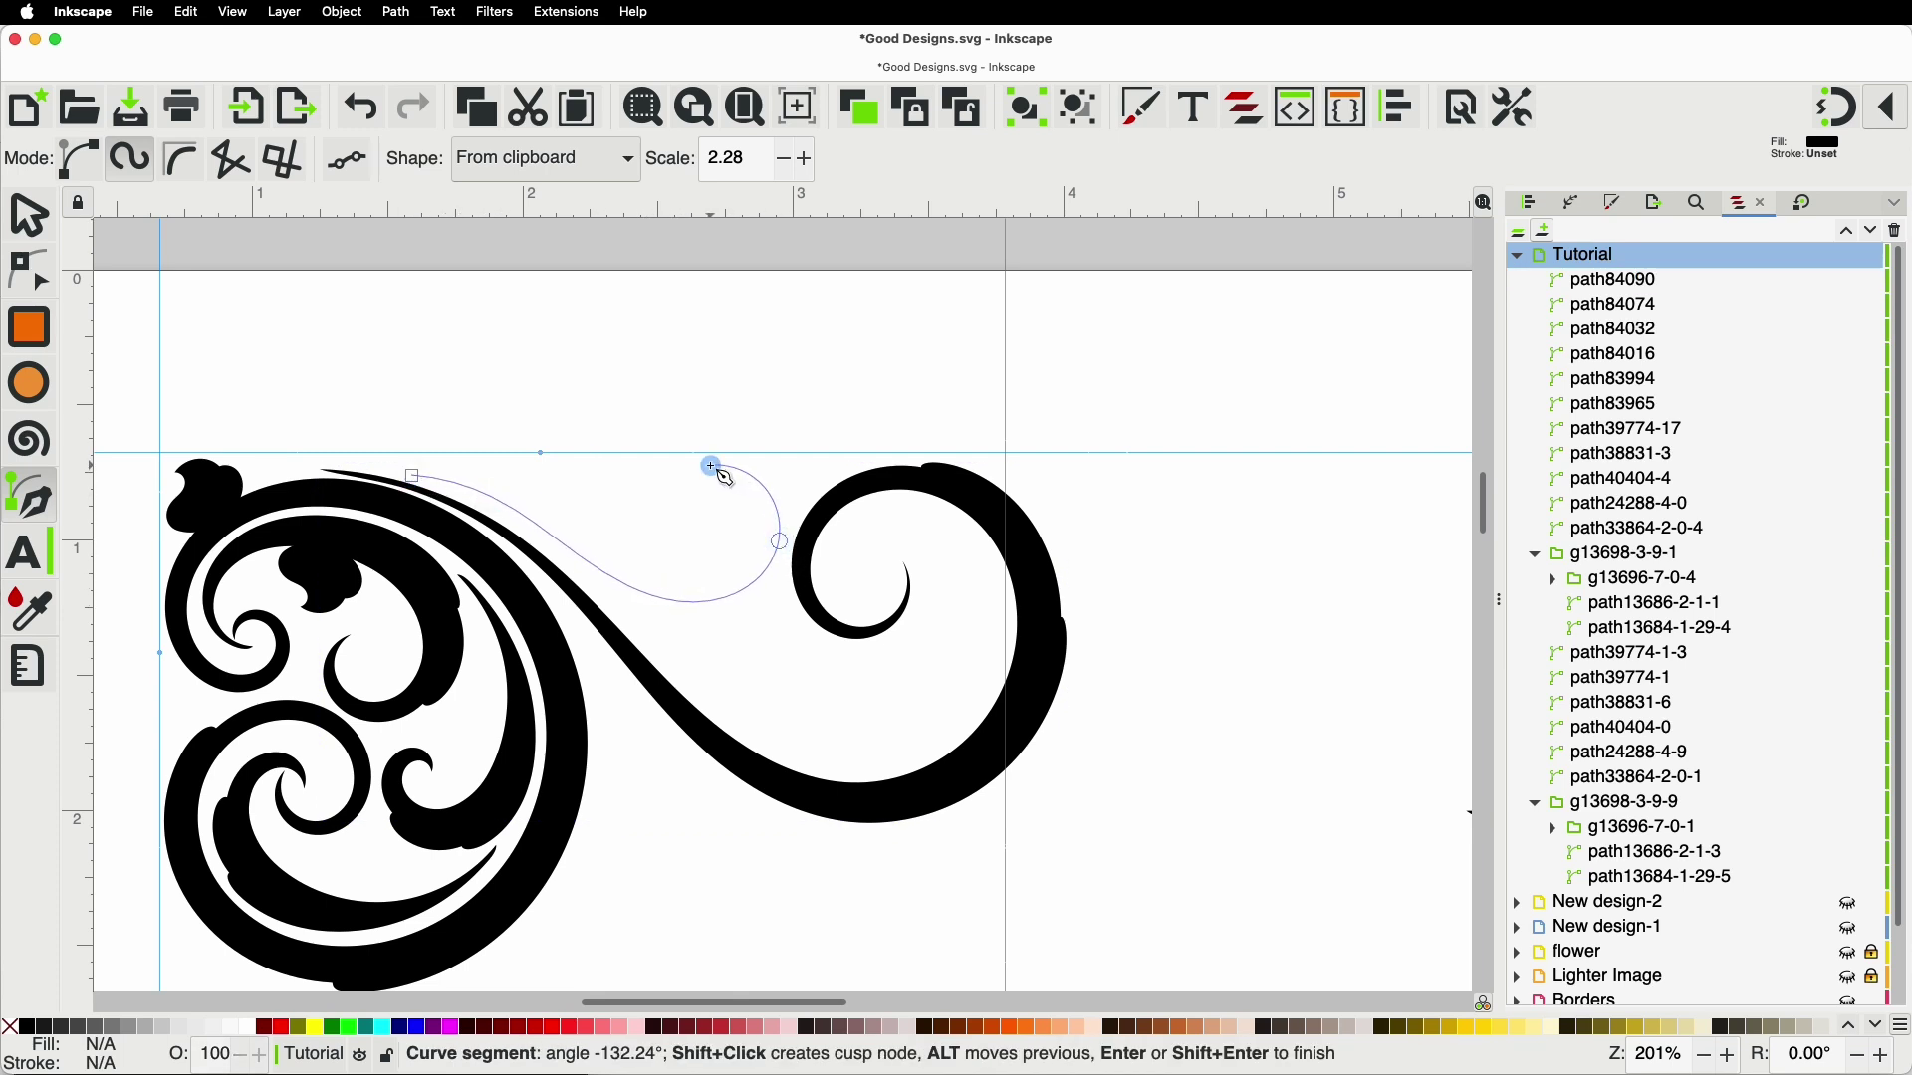
{"action": "left_click", "coordinate": [640, 524]}
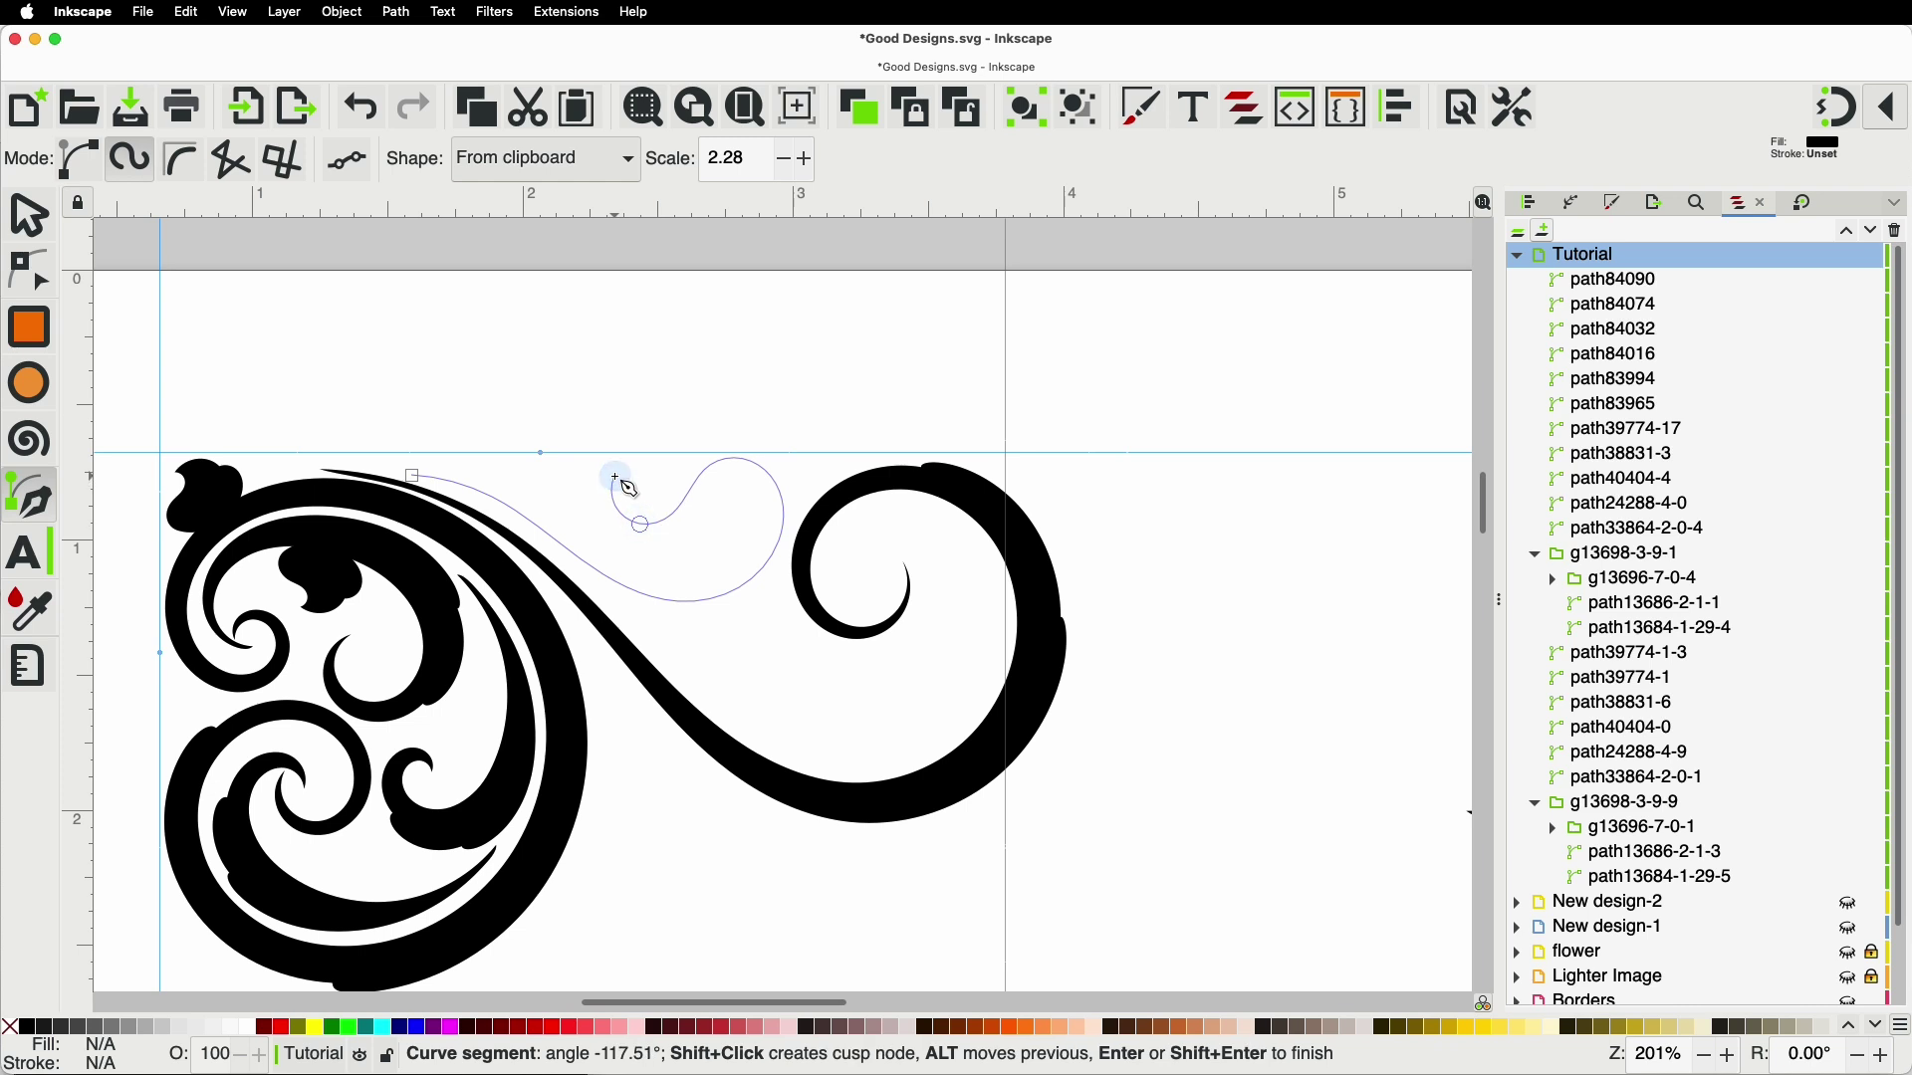
{"action": "double_click", "coordinate": [615, 478]}
Step: Reshape the S-shaped scroll by lowering its stem, narrowing its bend, and shifting its small end curl to the horizontal guide
{"action": "left_click", "coordinate": [30, 270]}
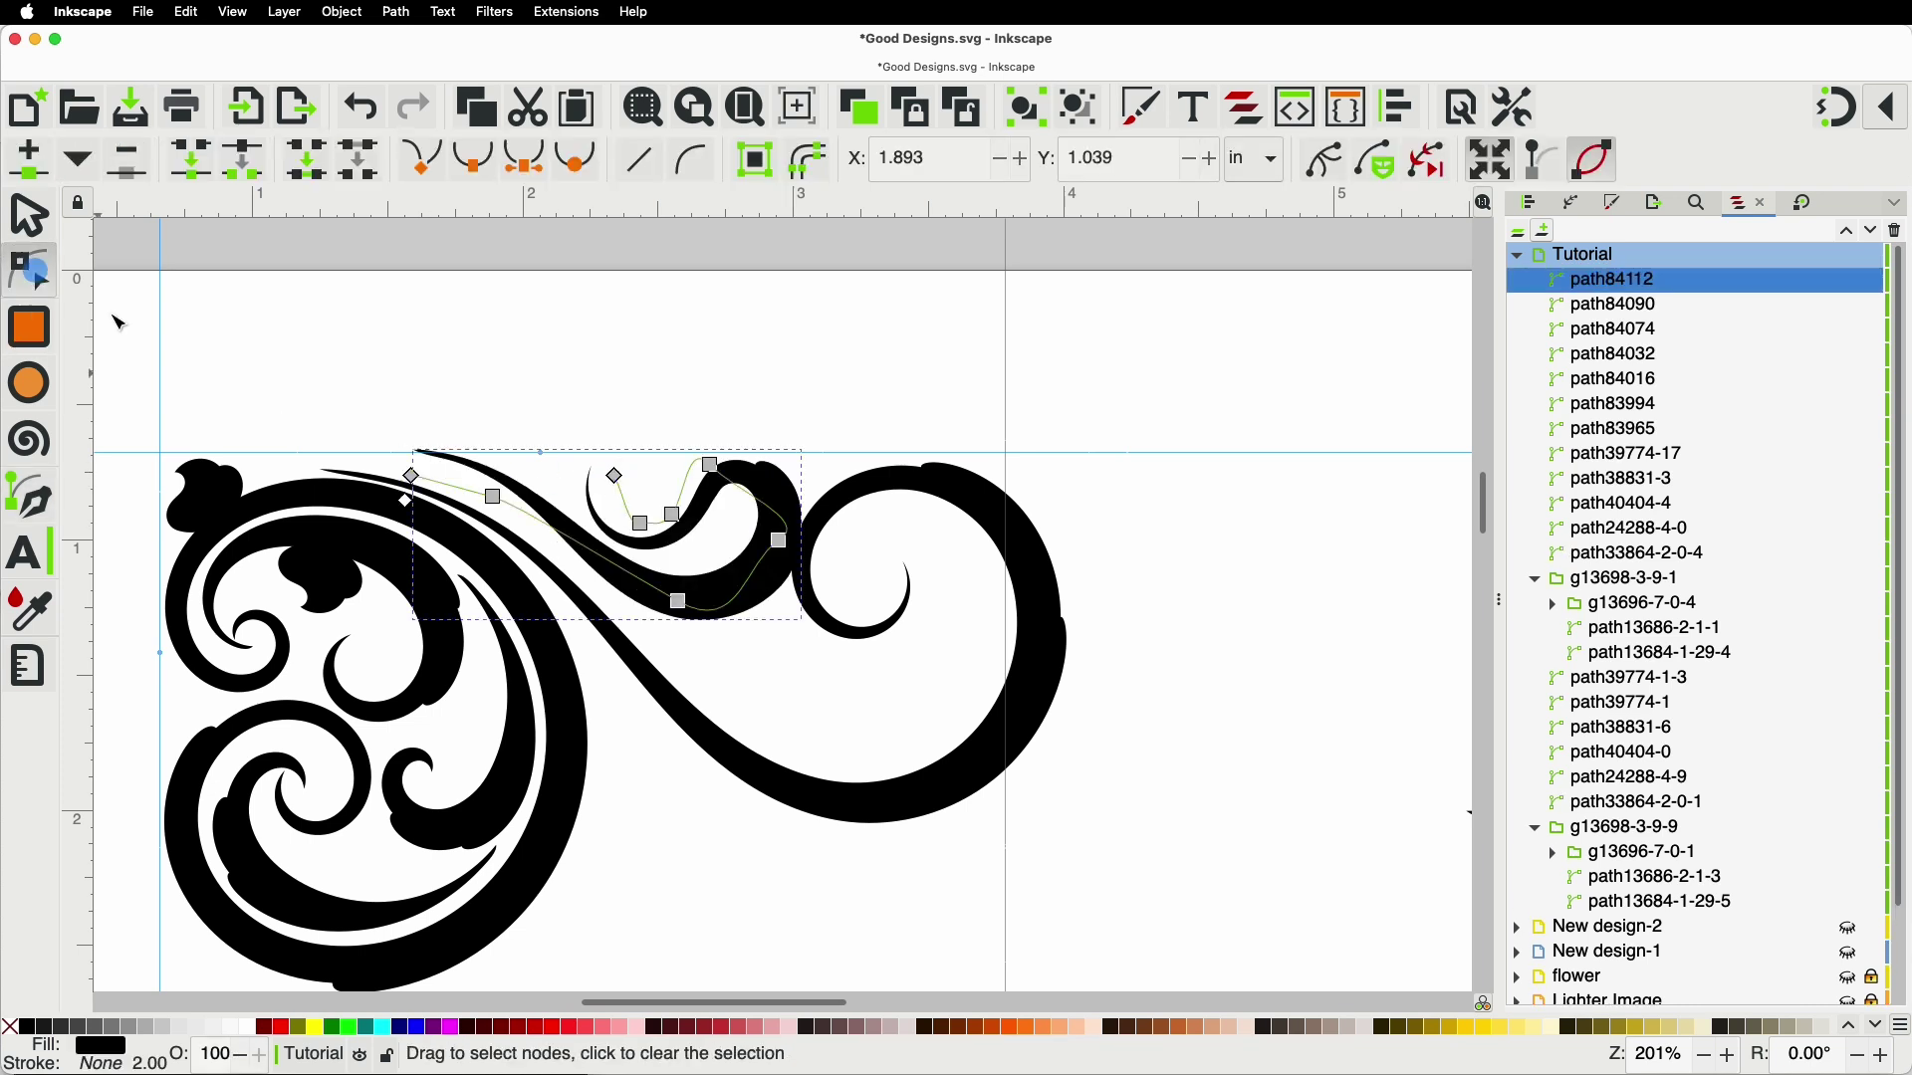
{"action": "left_click_drag", "start_coordinate": [412, 479], "coordinate": [494, 530]}
{"action": "left_click_drag", "start_coordinate": [679, 604], "coordinate": [675, 617]}
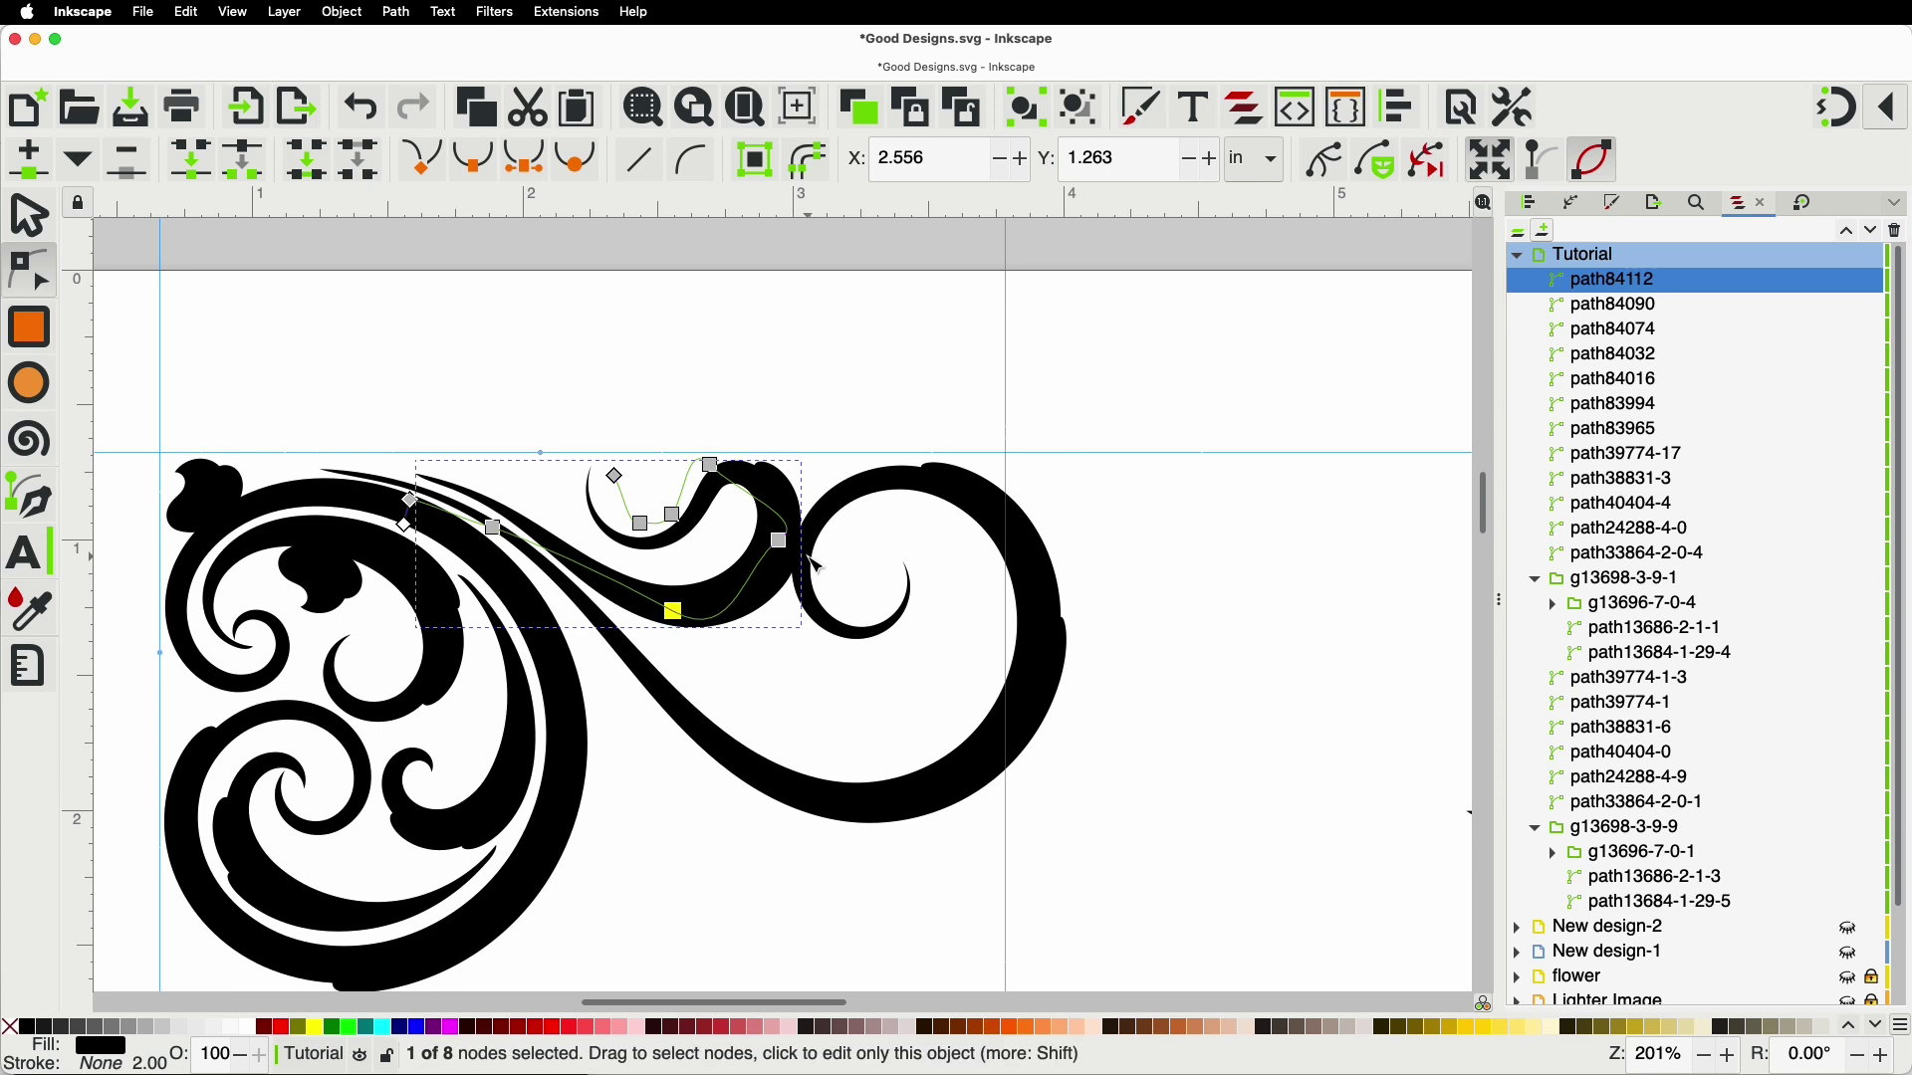
{"action": "left_click_drag", "start_coordinate": [778, 540], "coordinate": [769, 540]}
{"action": "mouse_move", "coordinate": [614, 477]}
{"action": "left_mouse_down"}
{"action": "mouse_move", "coordinate": [640, 534]}
{"action": "mouse_move", "coordinate": [602, 461]}
{"action": "left_mouse_up"}
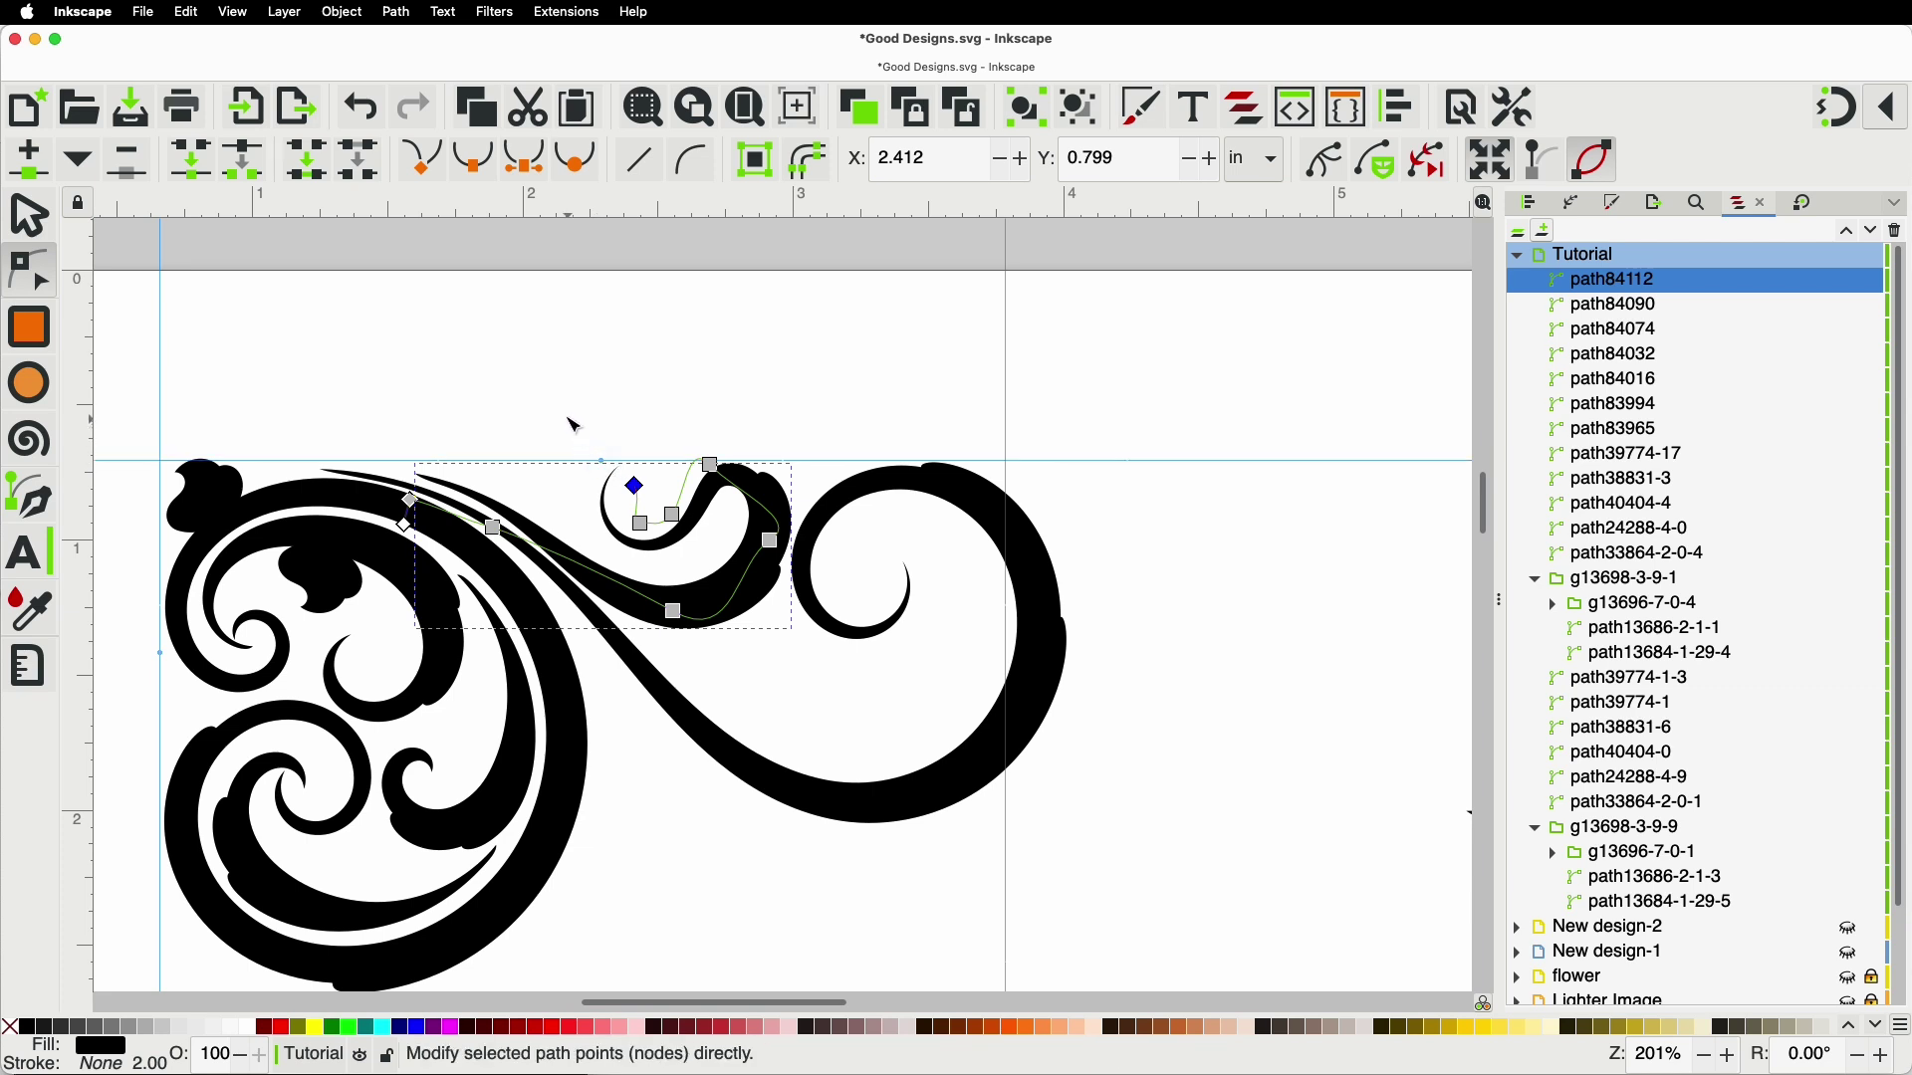
{"action": "left_click_drag", "start_coordinate": [681, 547], "coordinate": [646, 509]}
{"action": "left_click", "coordinate": [578, 391]}
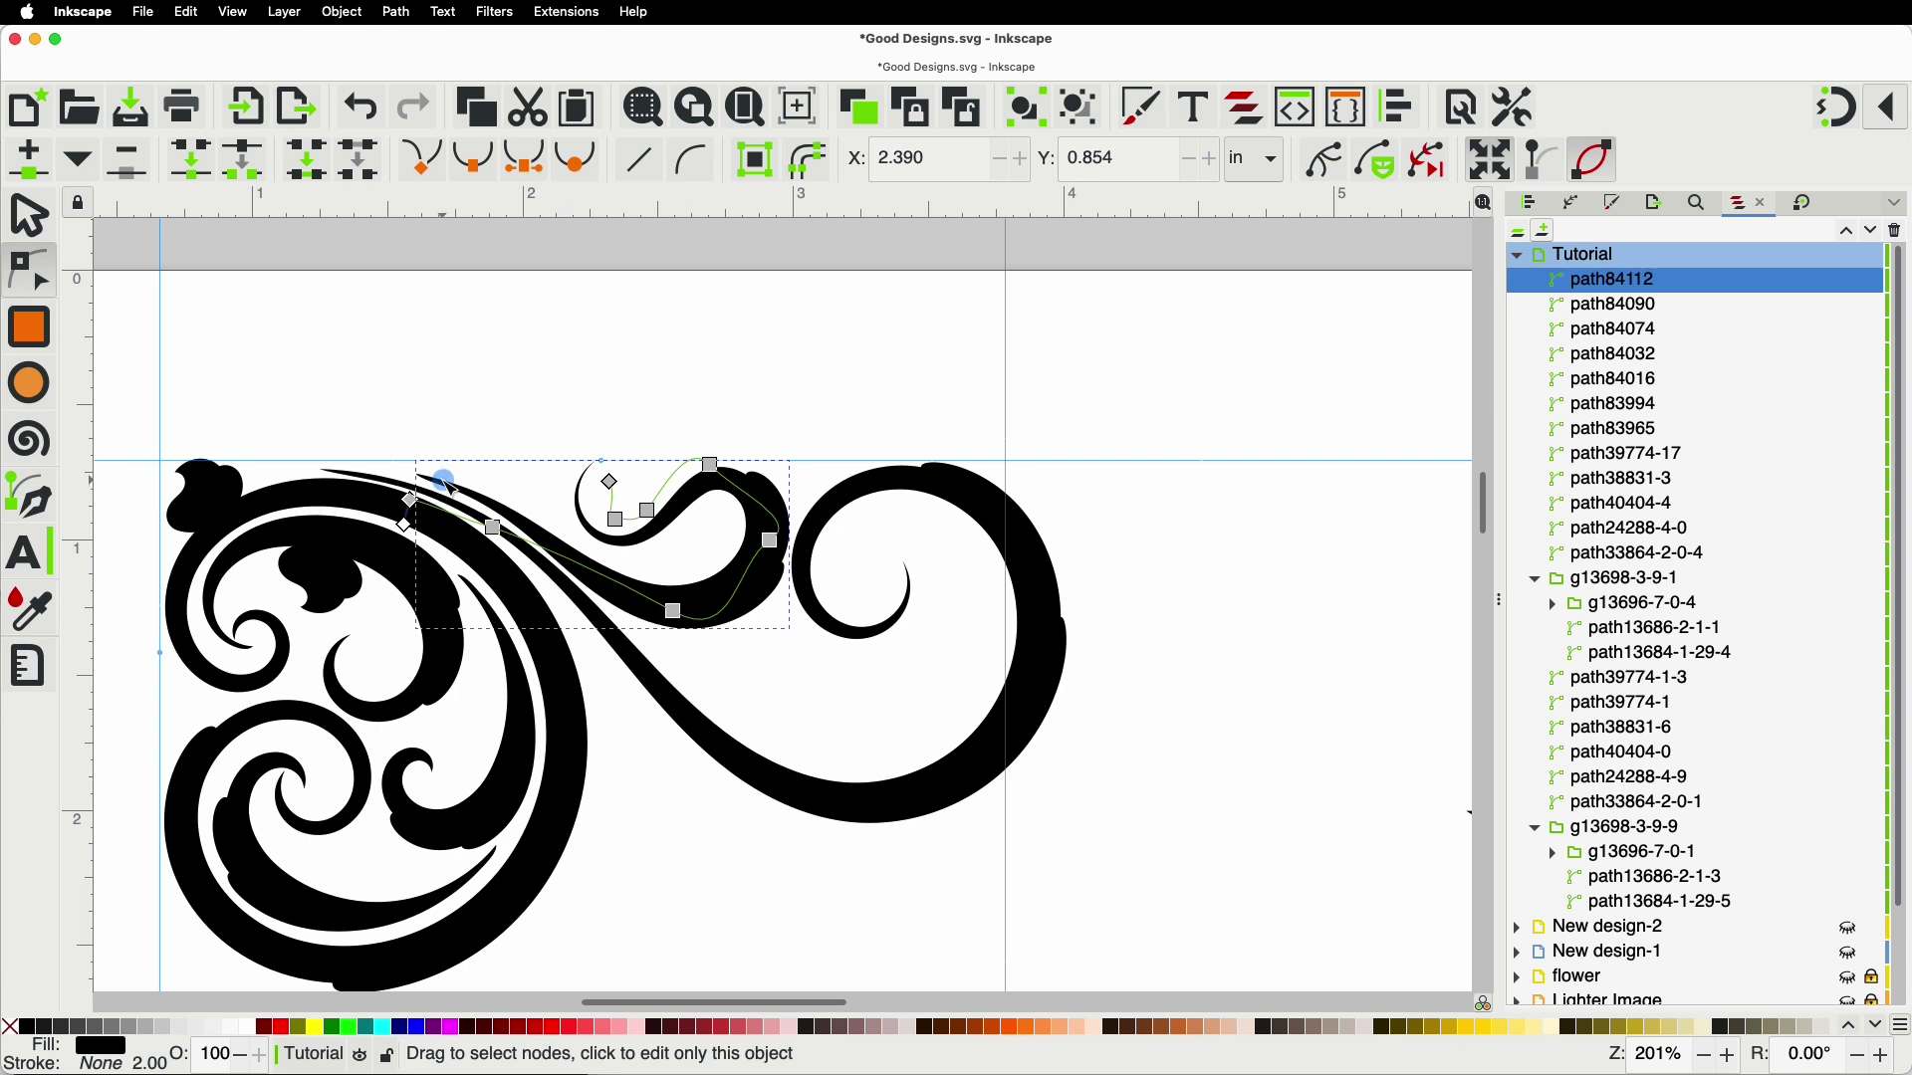
Step: Shift the starting nodes of the S-shaped scroll and the large scroll so both stems taper along the corner scroll's outer edge
{"action": "left_click_drag", "start_coordinate": [410, 500], "coordinate": [496, 533]}
{"action": "left_click", "coordinate": [343, 490]}
{"action": "left_click", "coordinate": [428, 477]}
{"action": "left_click", "coordinate": [518, 406]}
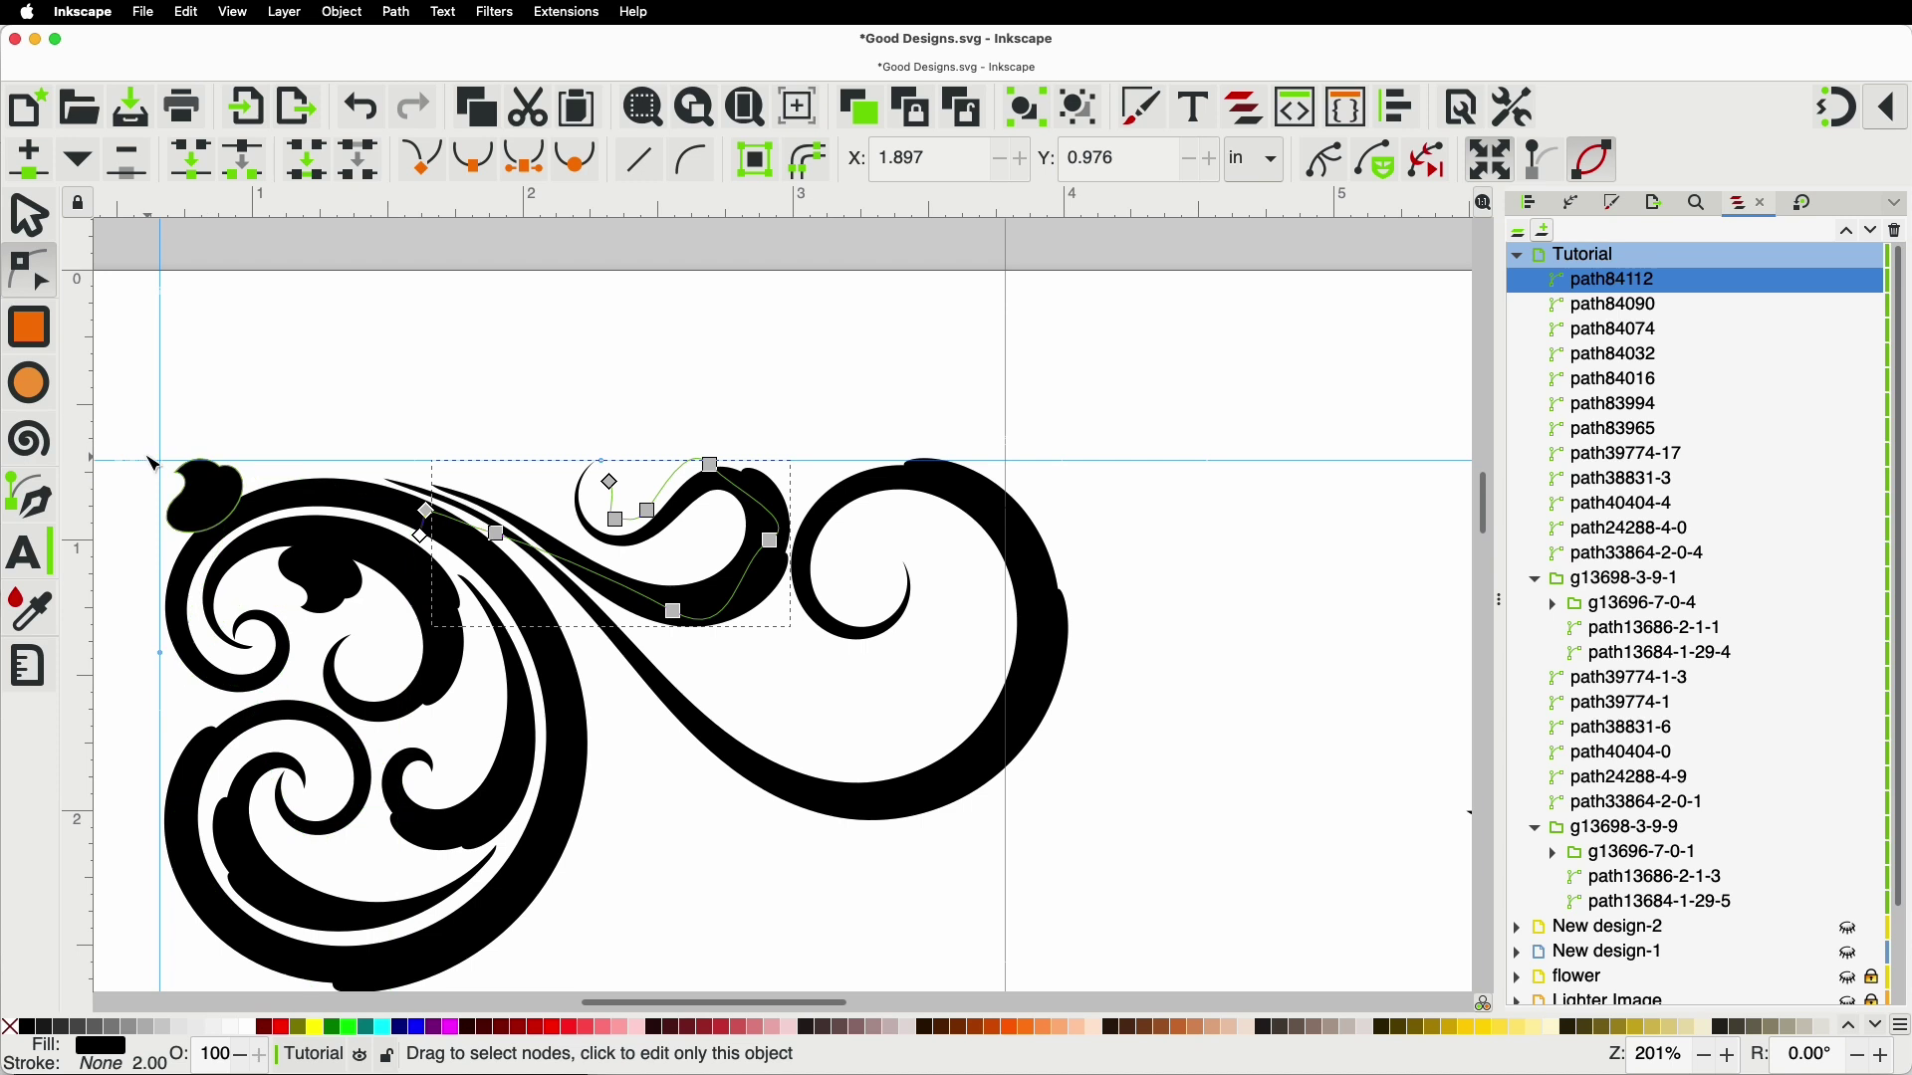
Step: Draw a Spiro scroll about 1 in wide inside the large scroll, from its descending stem around to the centre of its curl
{"action": "left_click", "coordinate": [33, 502]}
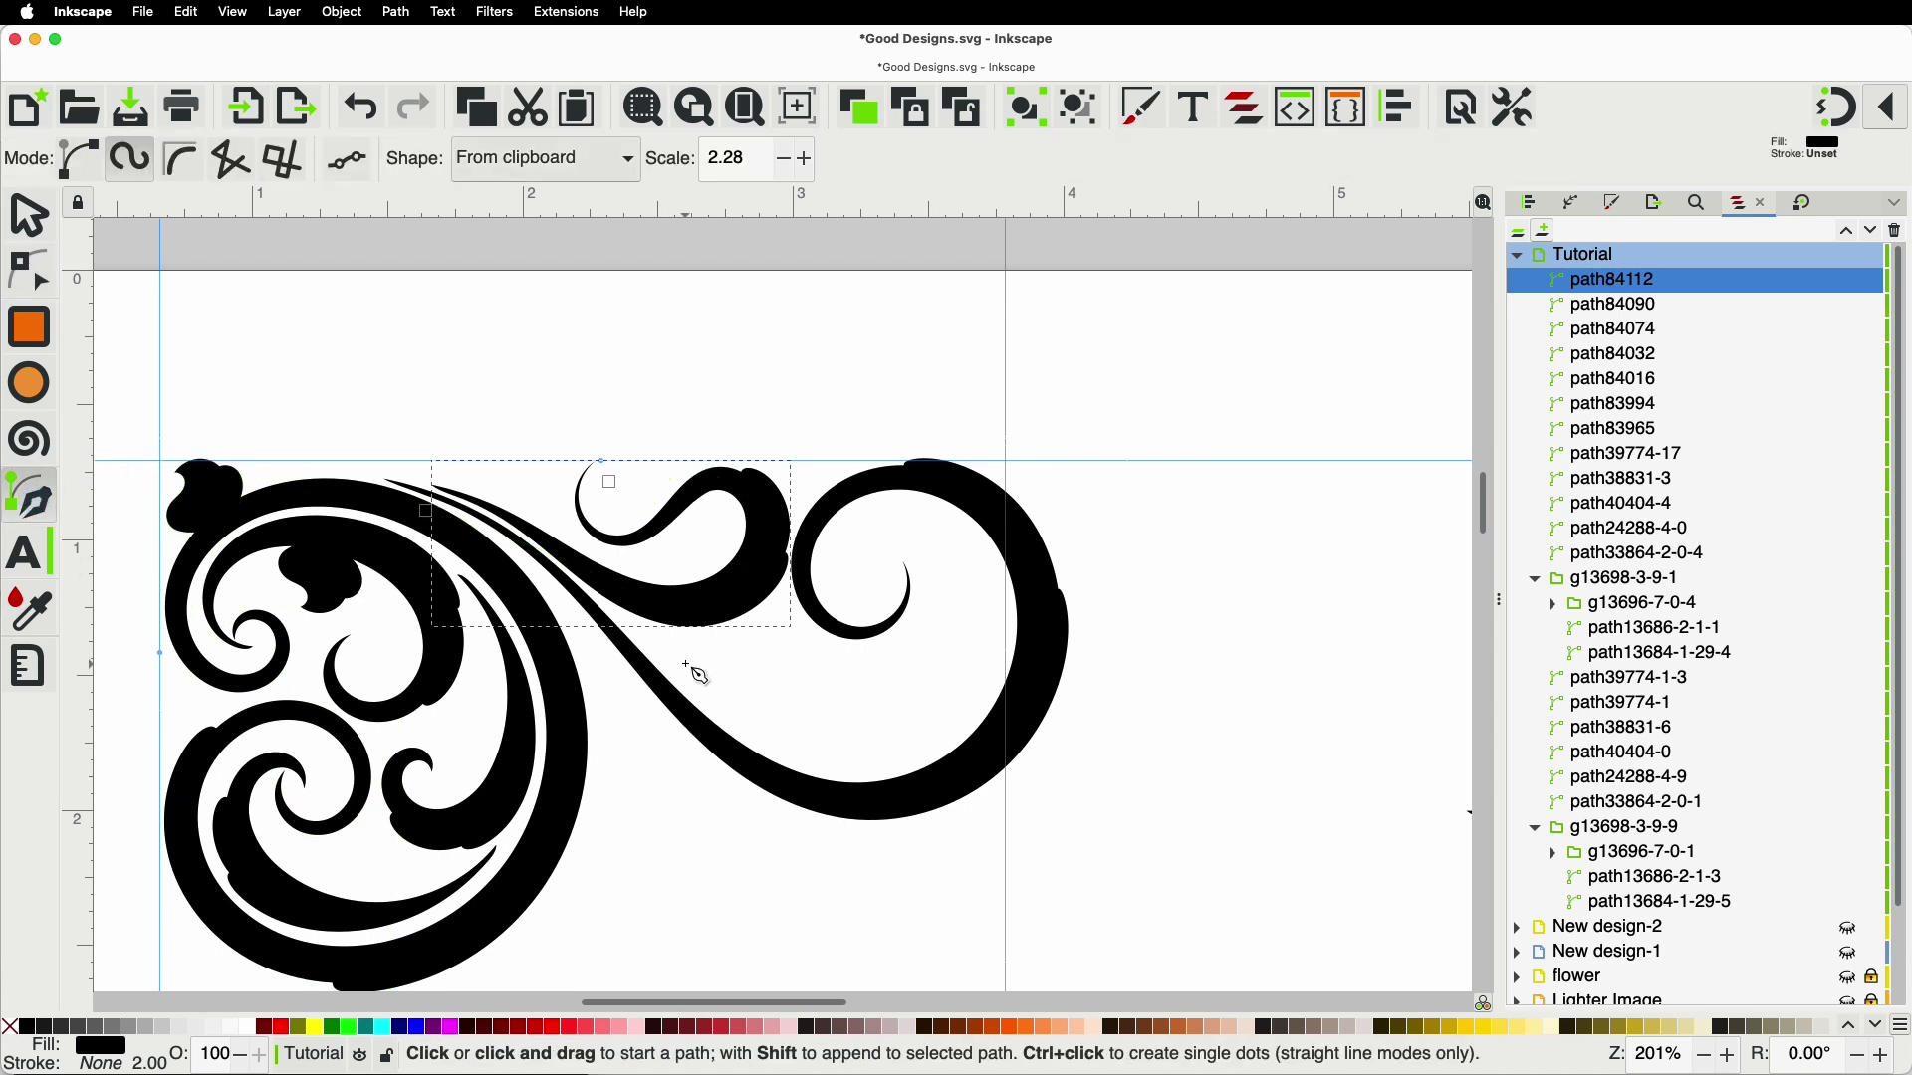
{"action": "left_click", "coordinate": [659, 648]}
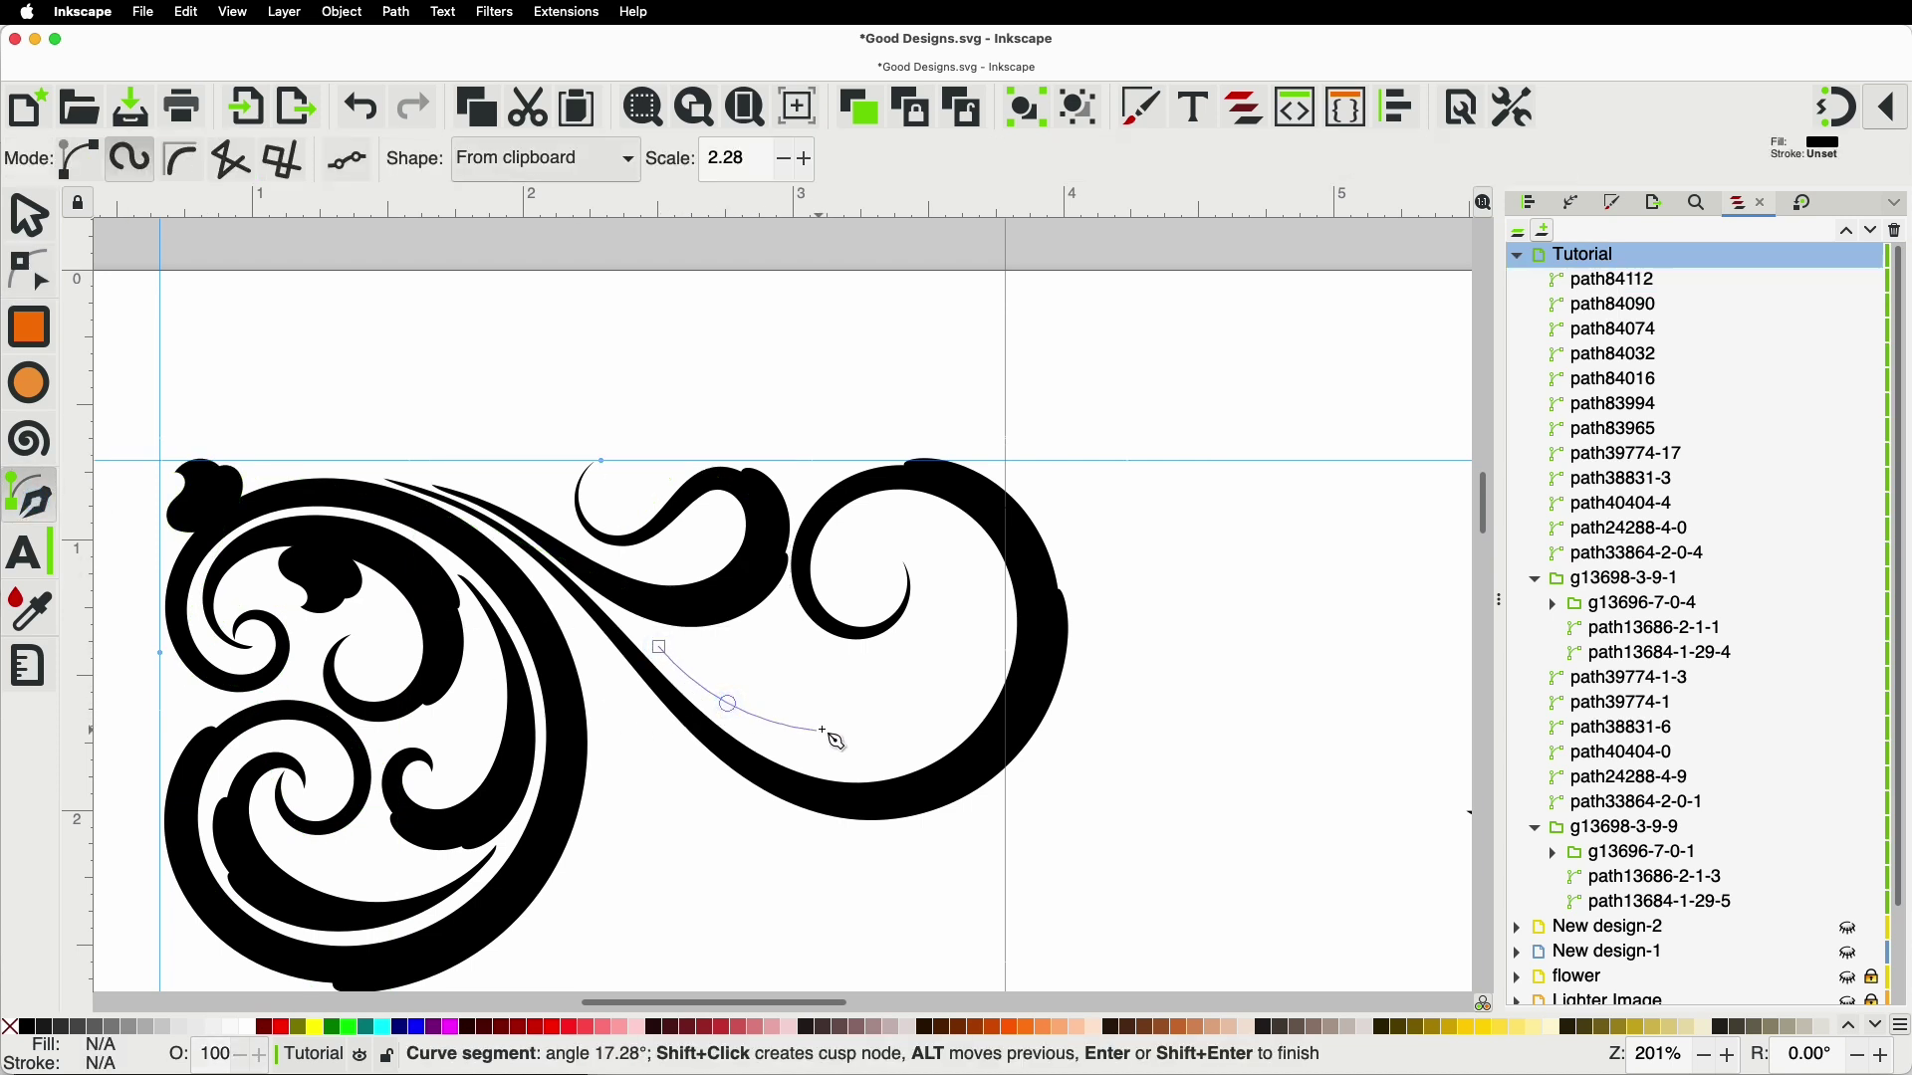
{"action": "left_click", "coordinate": [914, 551]}
{"action": "double_click", "coordinate": [859, 568]}
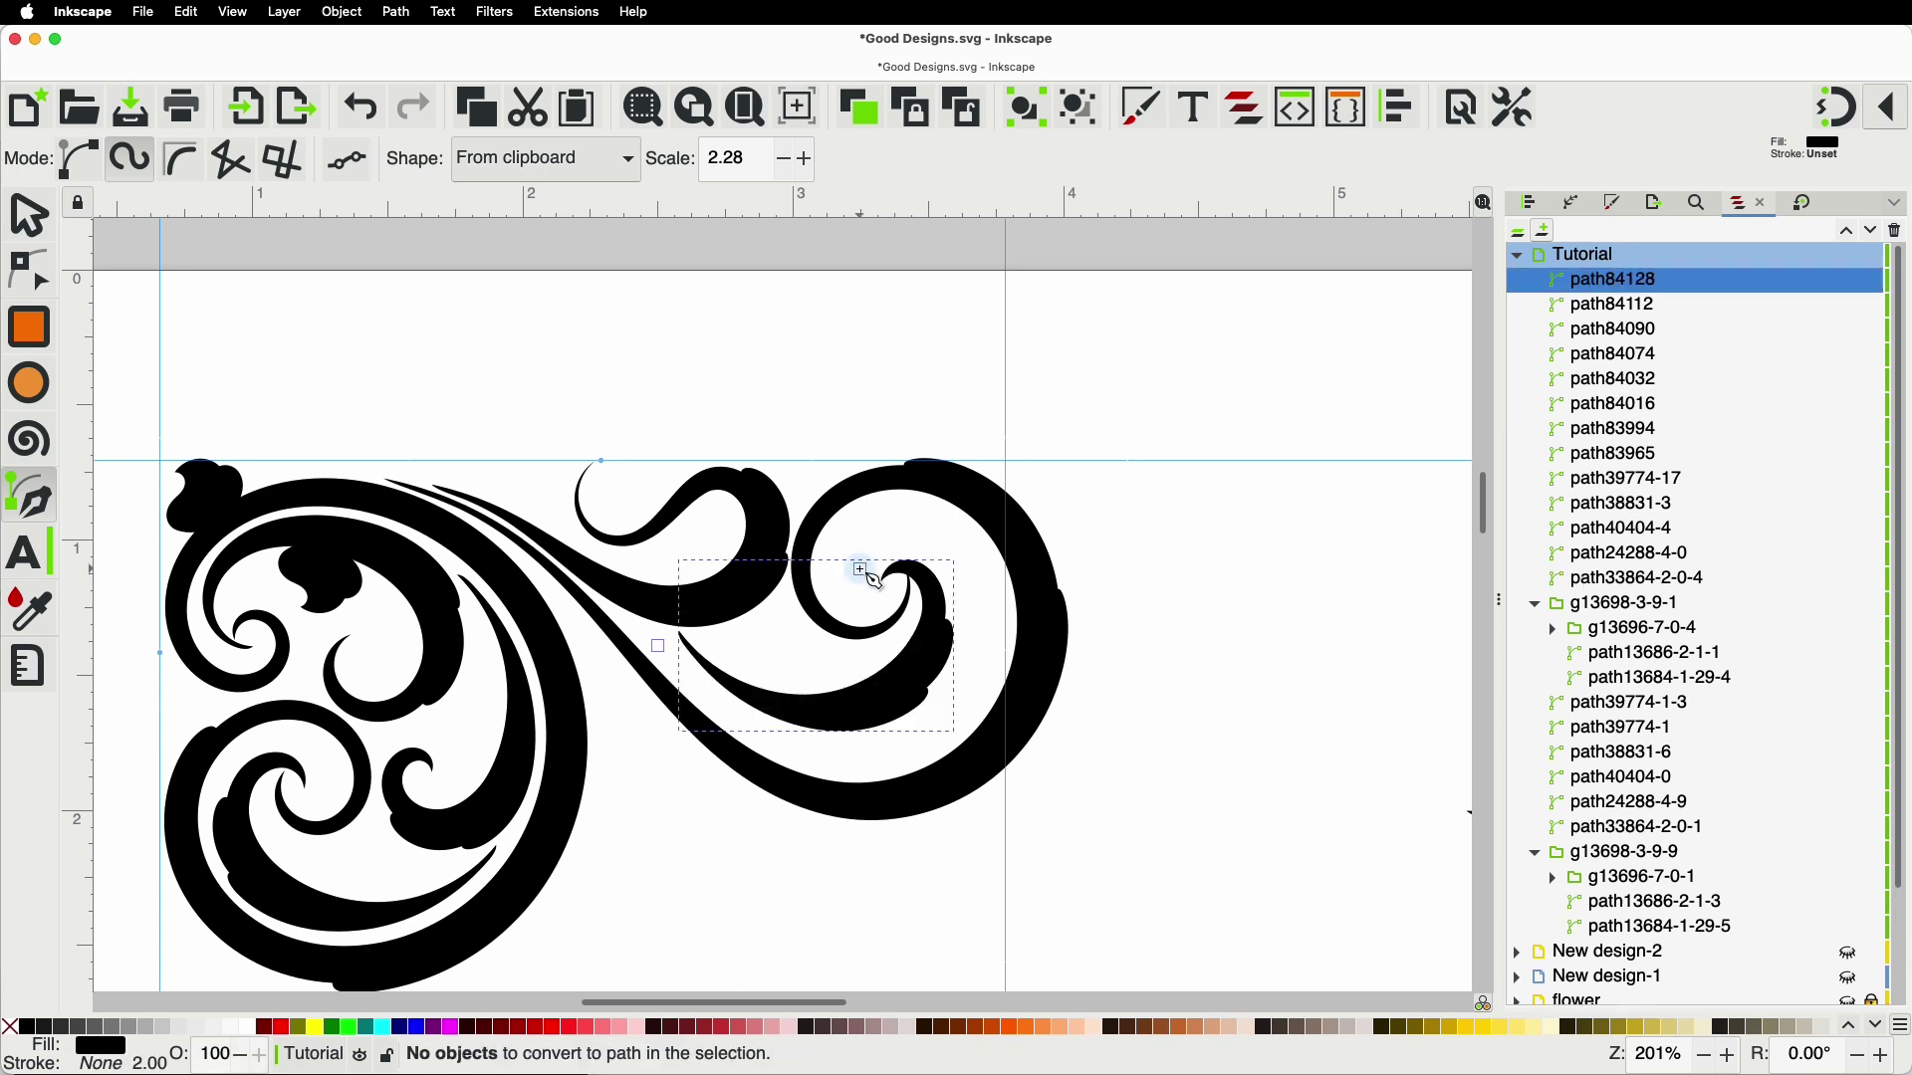
Step: Widen the inner scroll to follow the large scroll, moving its outer node to X 3.676, Y 1.407 and bottom node to X 3.005, Y 1.768 in
{"action": "left_click", "coordinate": [25, 284]}
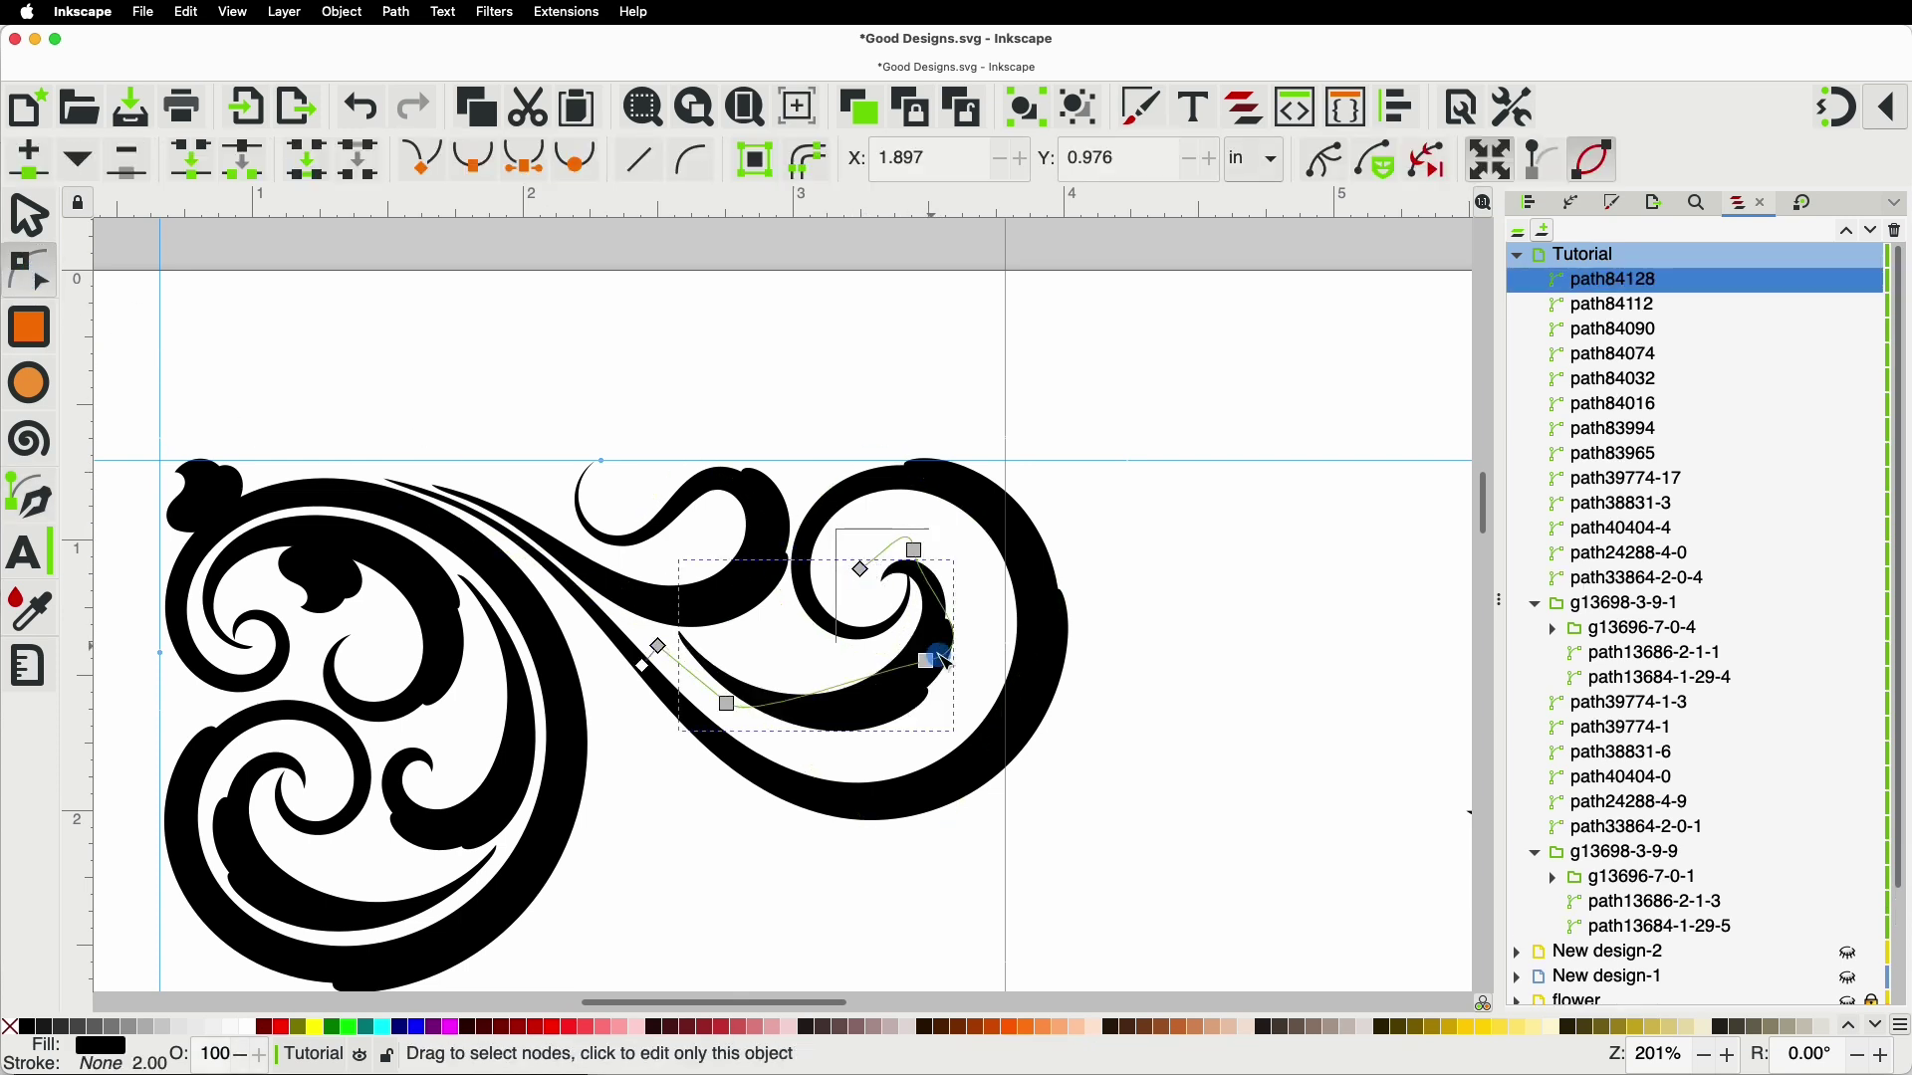
{"action": "left_click_drag", "start_coordinate": [838, 530], "coordinate": [987, 705]}
{"action": "left_click_drag", "start_coordinate": [941, 546], "coordinate": [966, 510]}
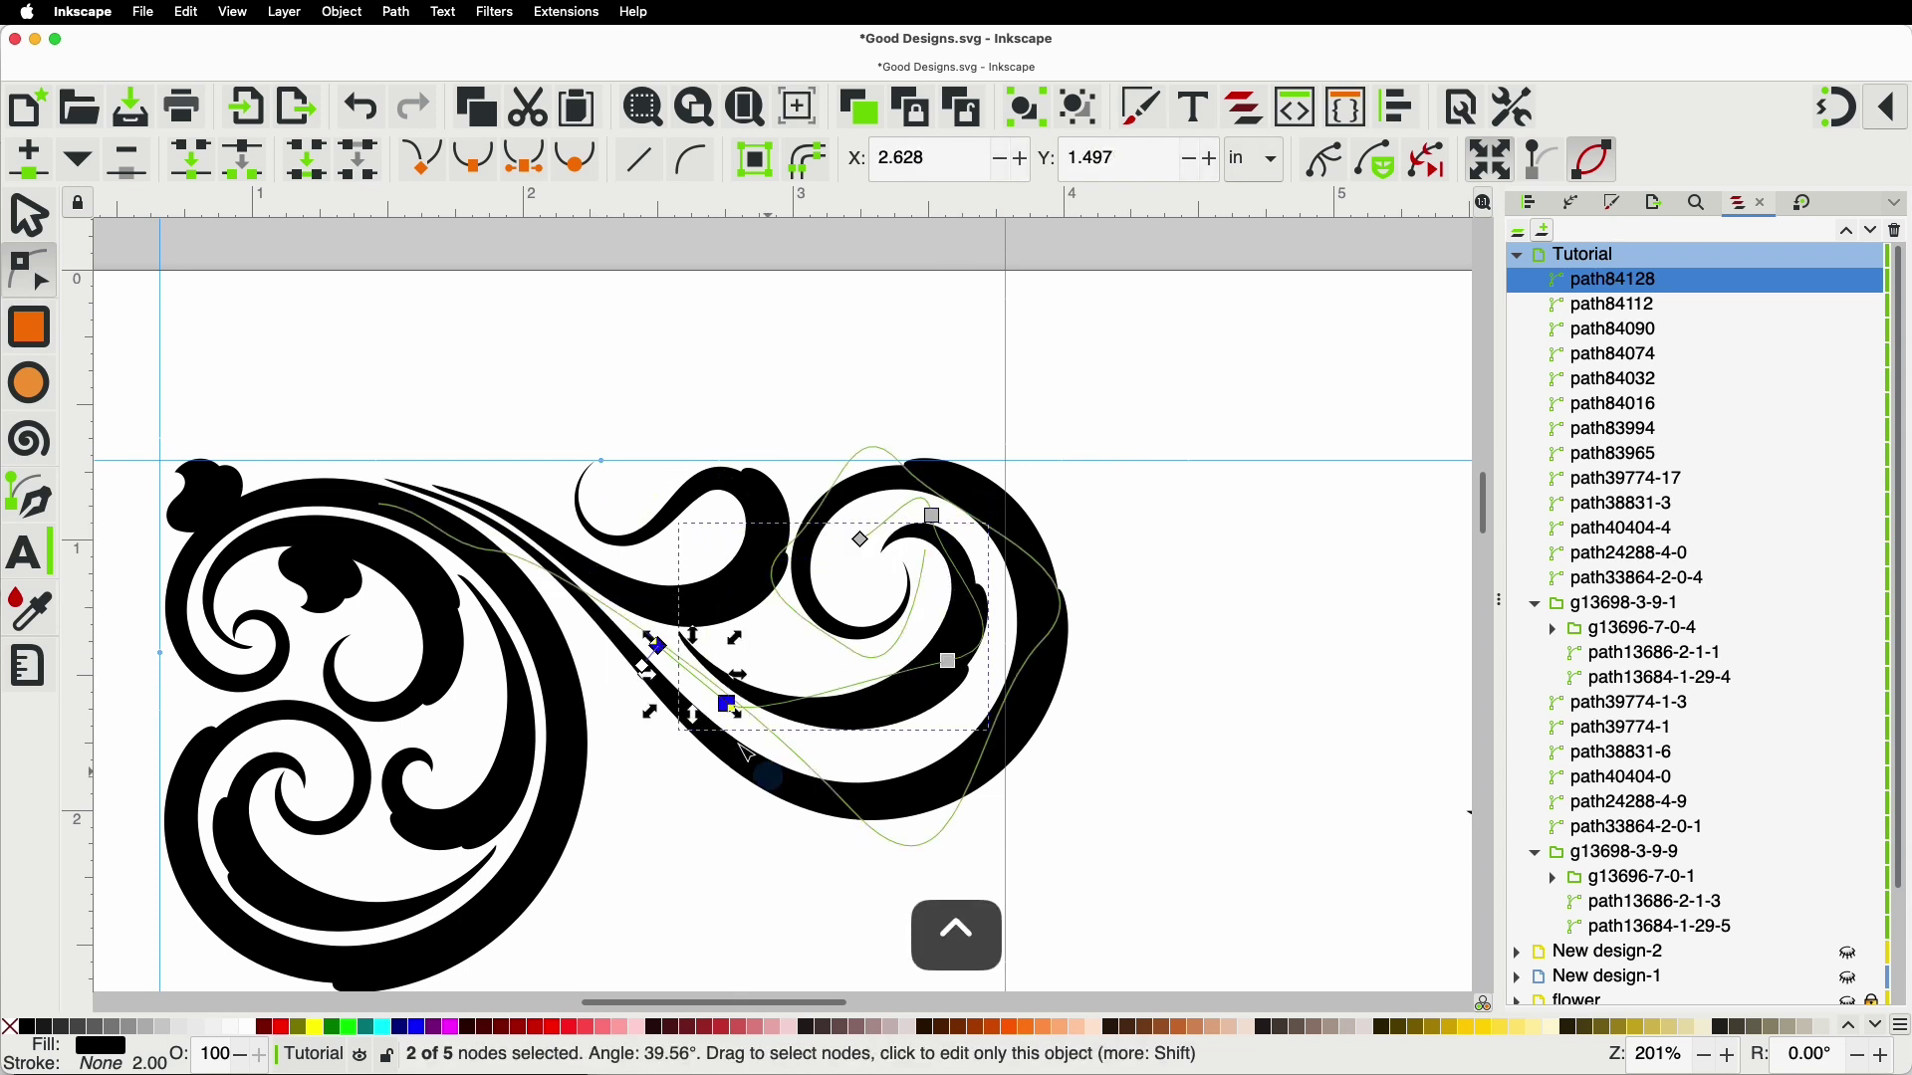
{"action": "left_click_drag", "start_coordinate": [727, 704], "coordinate": [690, 704]}
{"action": "left_click_drag", "start_coordinate": [948, 661], "coordinate": [983, 657]}
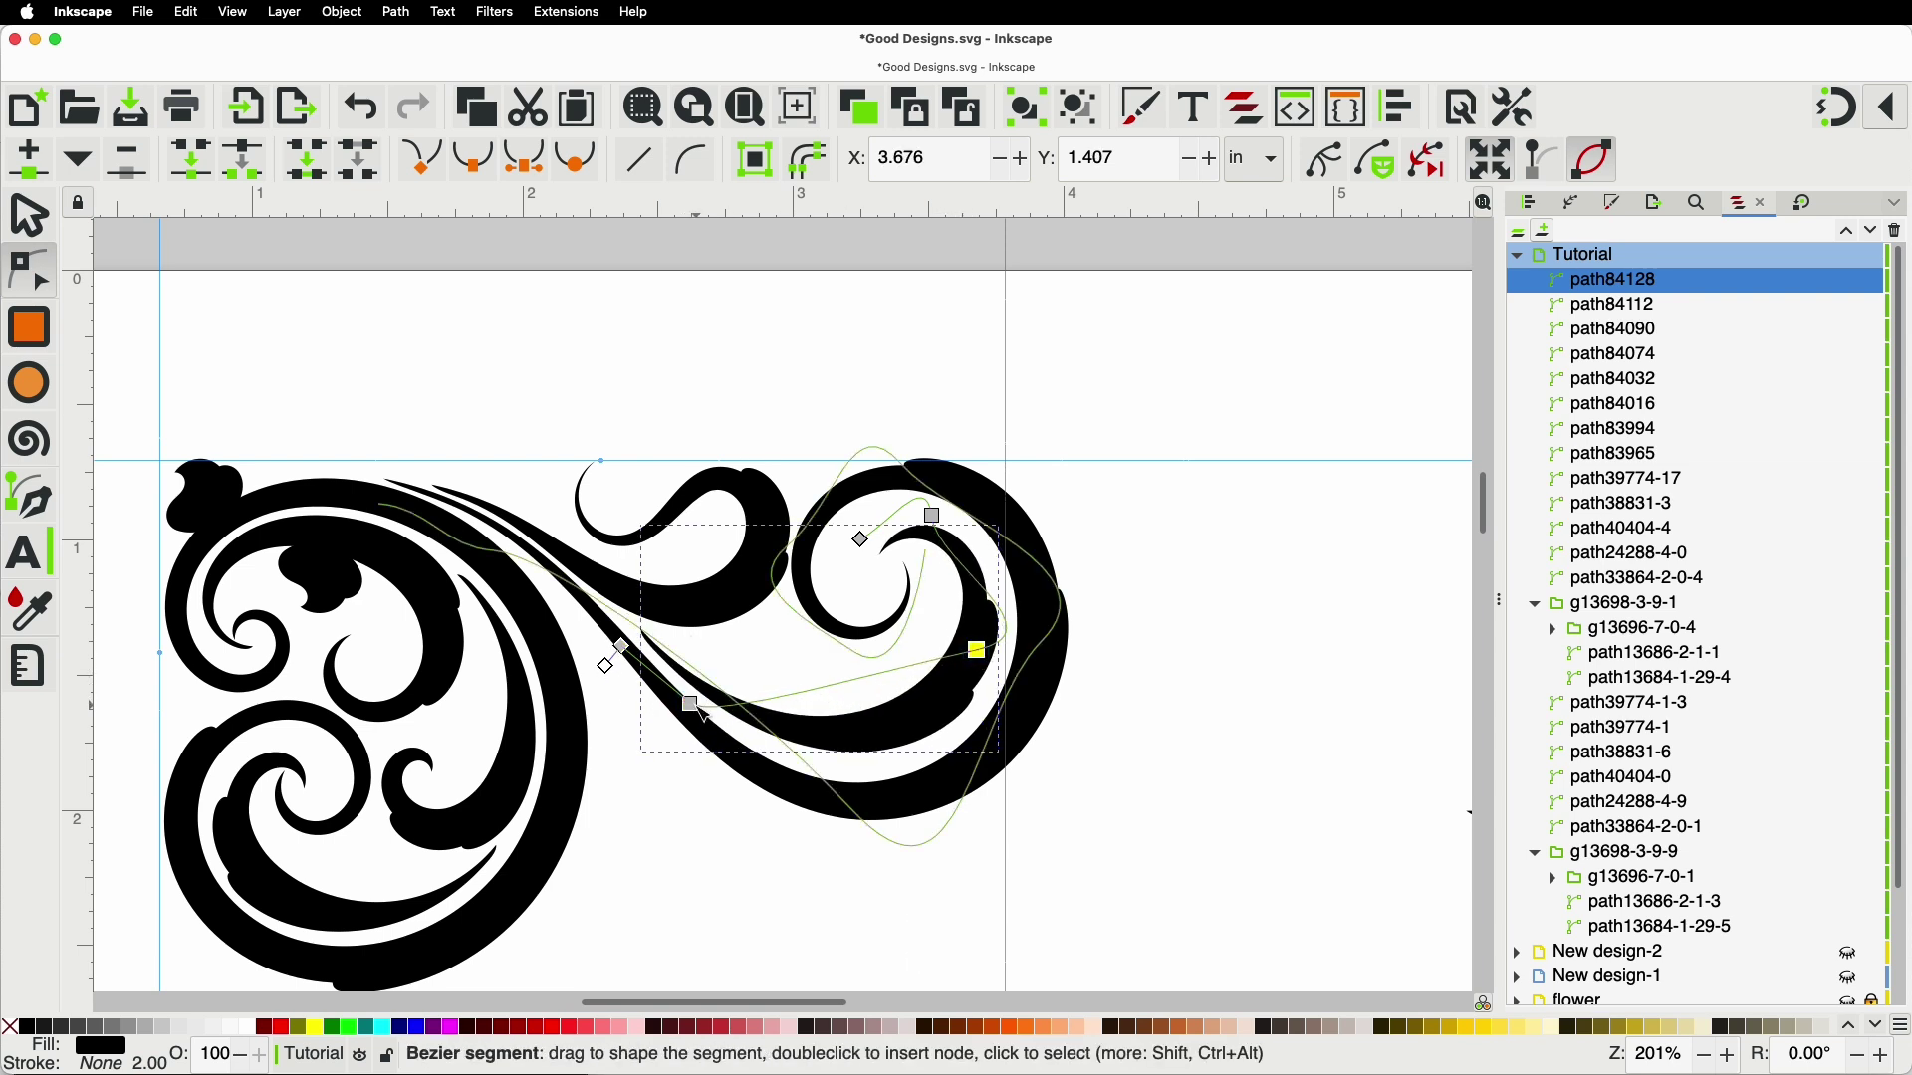
{"action": "left_click_drag", "start_coordinate": [692, 707], "coordinate": [795, 749]}
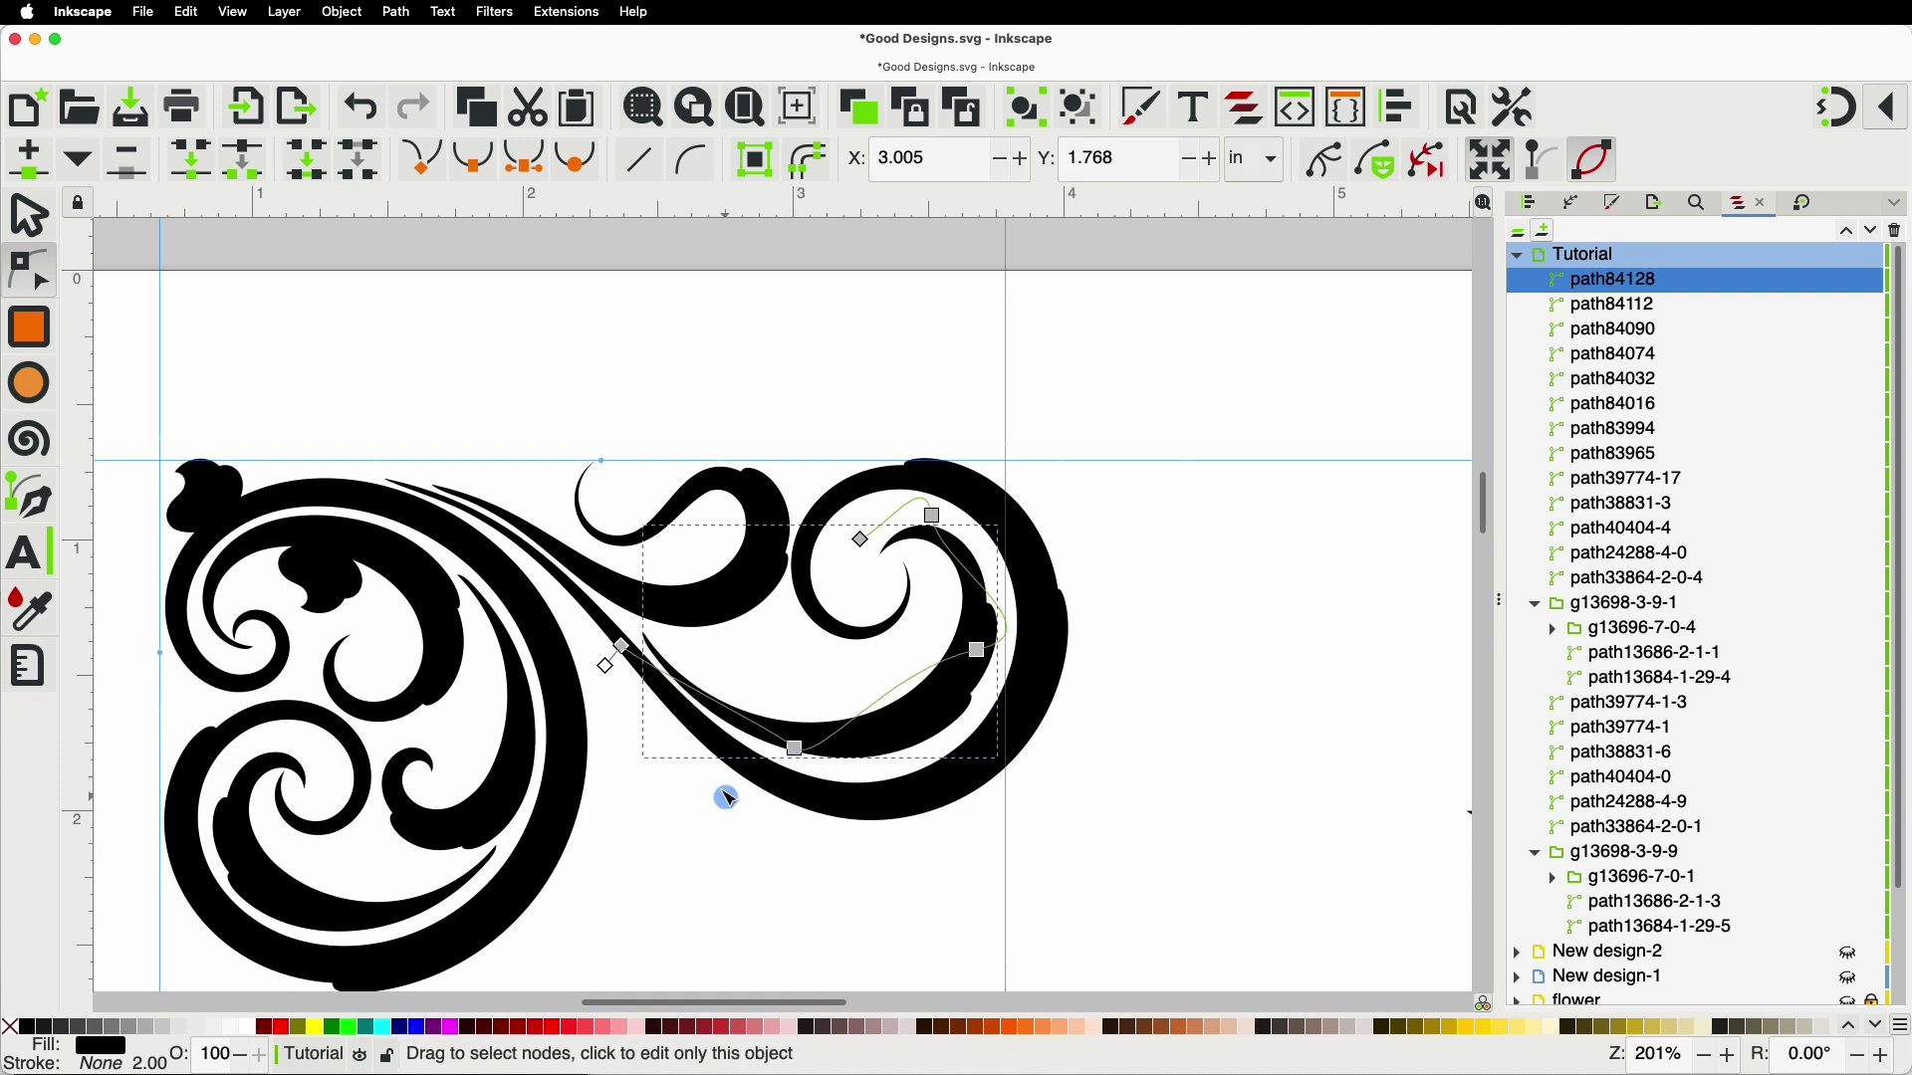
Step: Duplicate the corner blob, then move, enlarge and rotate the copy above the inner scroll's stem at X 2.676, Y 1.288 in
{"action": "key", "text": "s"}
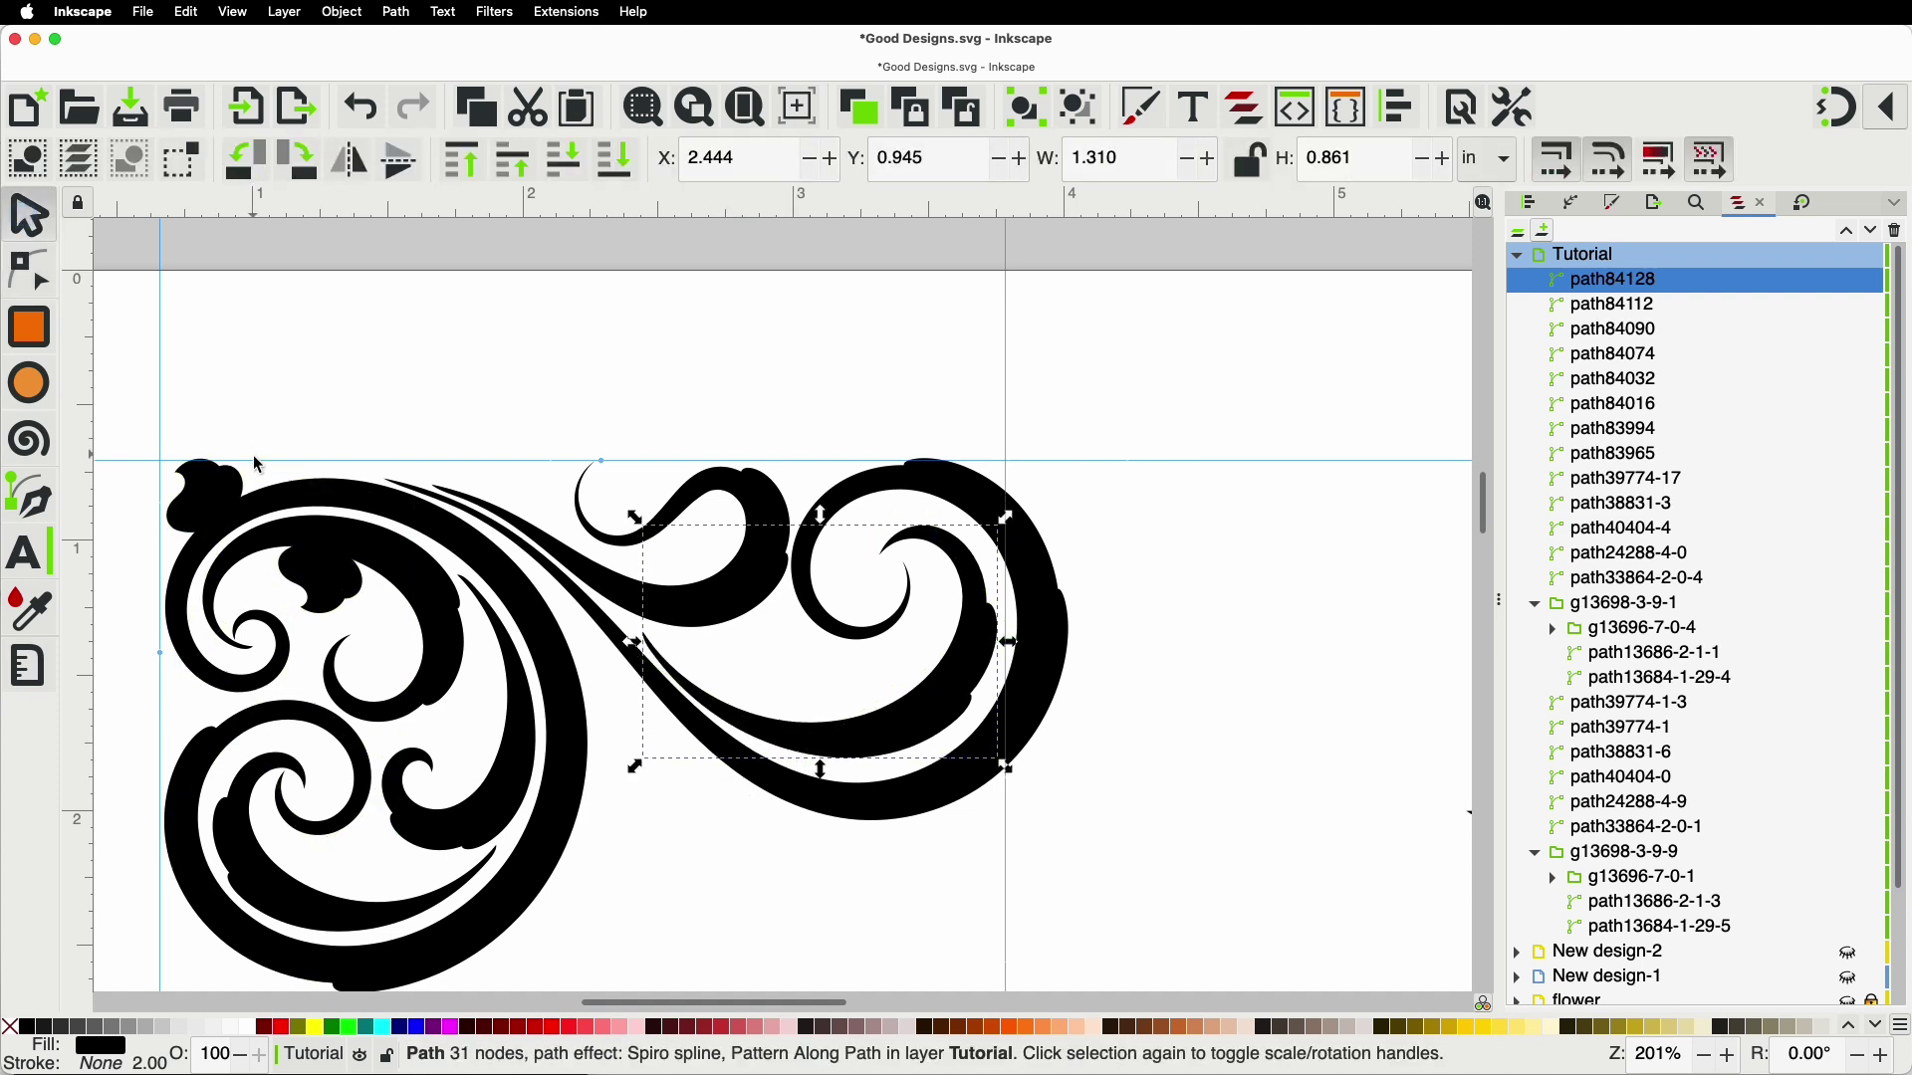
{"action": "left_click", "coordinate": [229, 496]}
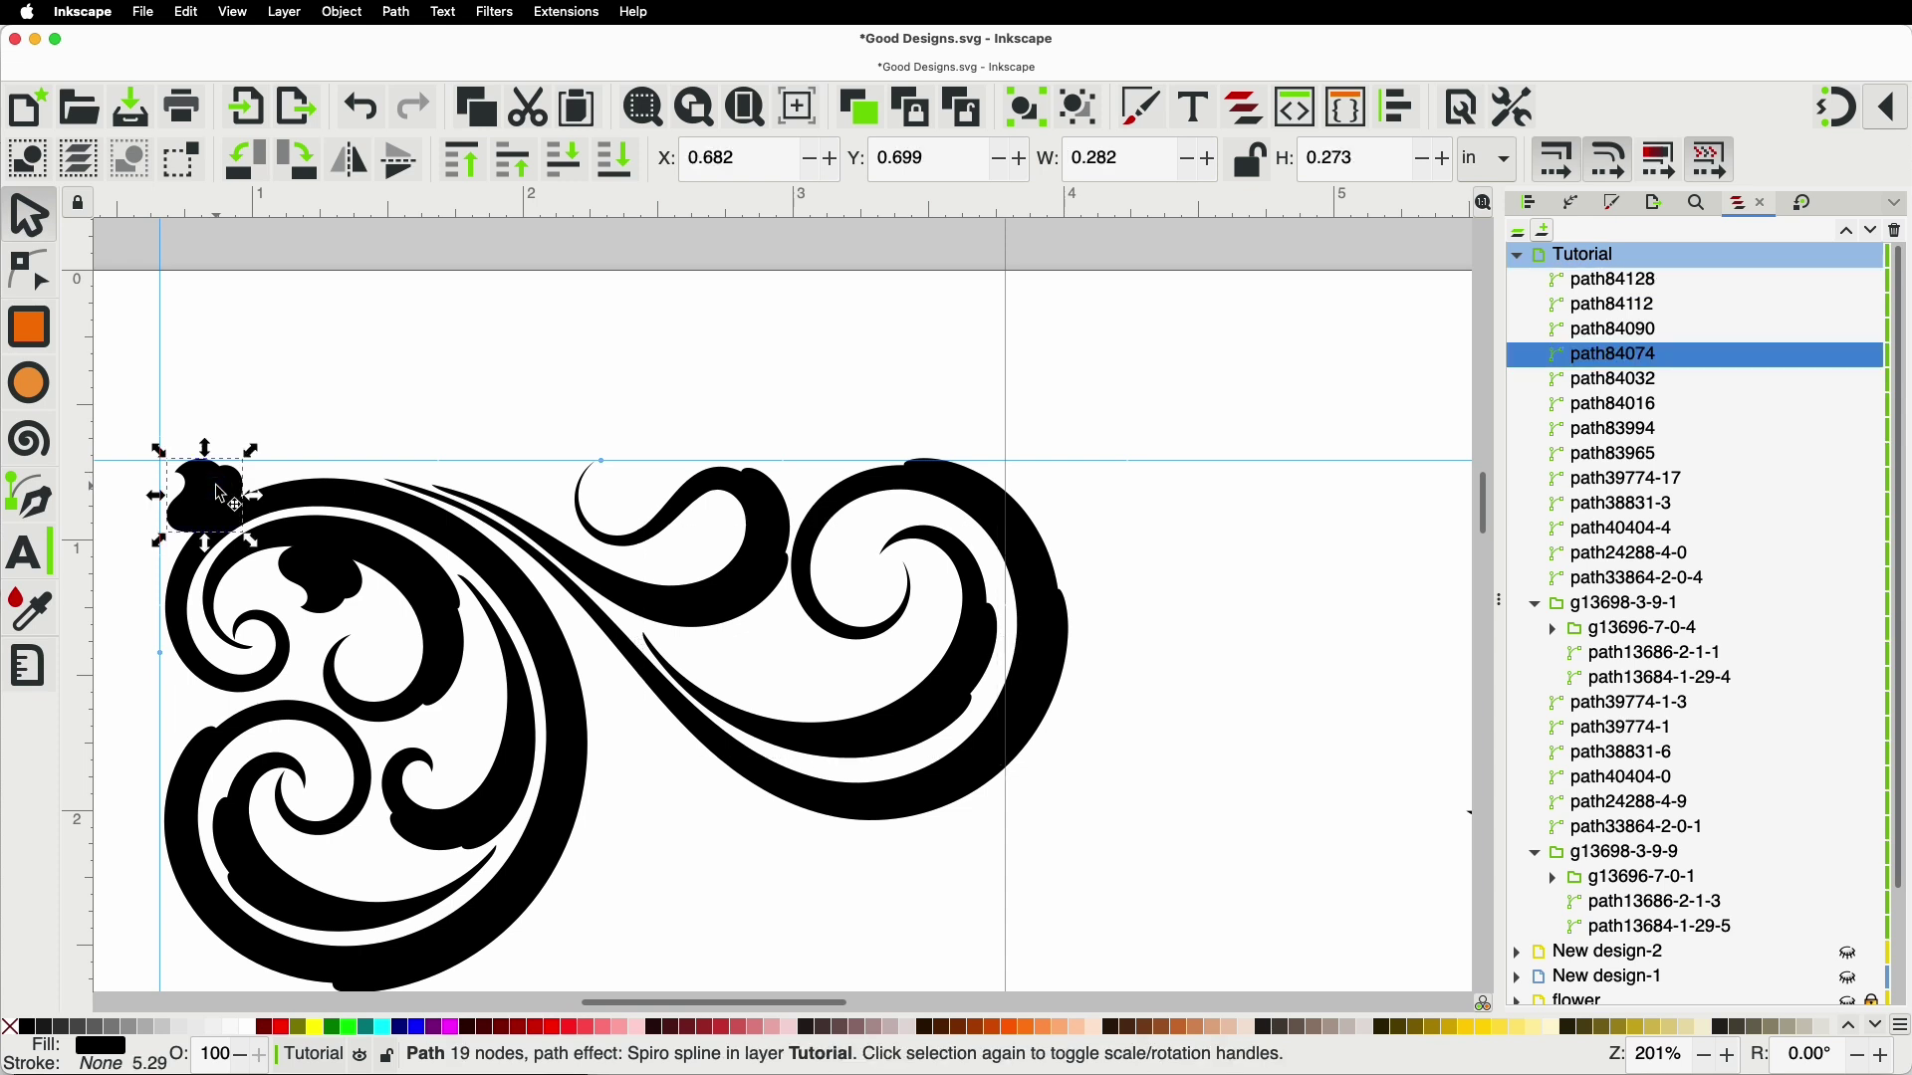
{"action": "key", "text": "super"}
{"action": "key", "text": "super+d"}
{"action": "left_click_drag", "start_coordinate": [221, 495], "coordinate": [789, 673]}
{"action": "key", "text": "ctrl"}
{"action": "left_click", "coordinate": [826, 665]}
{"action": "scroll", "coordinate": [785, 674], "scroll_direction": "up", "scroll_amount": 1}
{"action": "scroll", "coordinate": [785, 674], "scroll_direction": "up", "scroll_amount": 2}
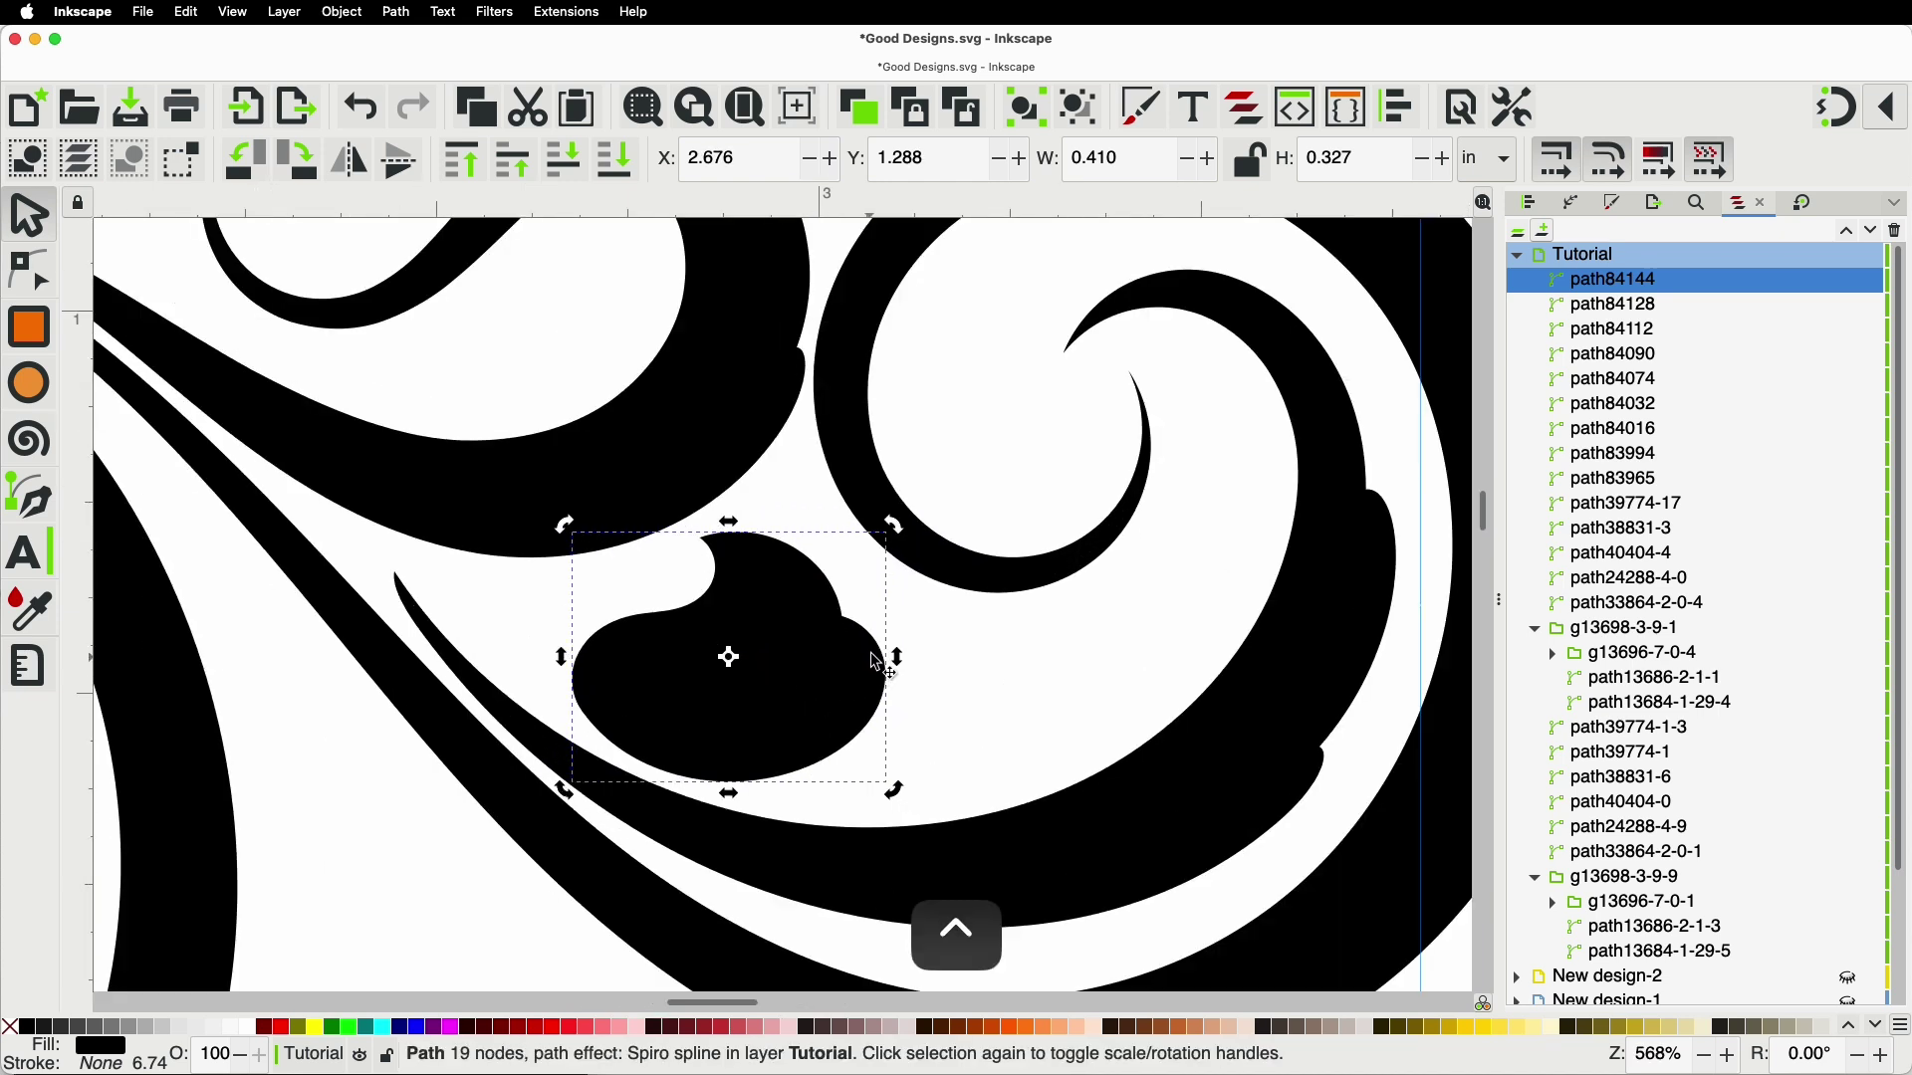
Step: Rotate the copied blob slightly and seat it against the inner scroll's upper edge at X 2.679, Y 1.325 in
{"action": "left_click_drag", "start_coordinate": [841, 623], "coordinate": [845, 631]}
{"action": "key", "text": "ctrl"}
{"action": "left_click_drag", "start_coordinate": [901, 526], "coordinate": [929, 573]}
{"action": "left_click_drag", "start_coordinate": [845, 620], "coordinate": [842, 655]}
{"action": "left_click", "coordinate": [1050, 677]}
Step: Refine the inner scroll by extending its curl end to X 3.156, Y 1.190, shifting its bottom node, and raising its outer node to X 3.684, Y 1.154 in
{"action": "scroll", "coordinate": [1053, 661], "scroll_direction": "down", "scroll_amount": 2}
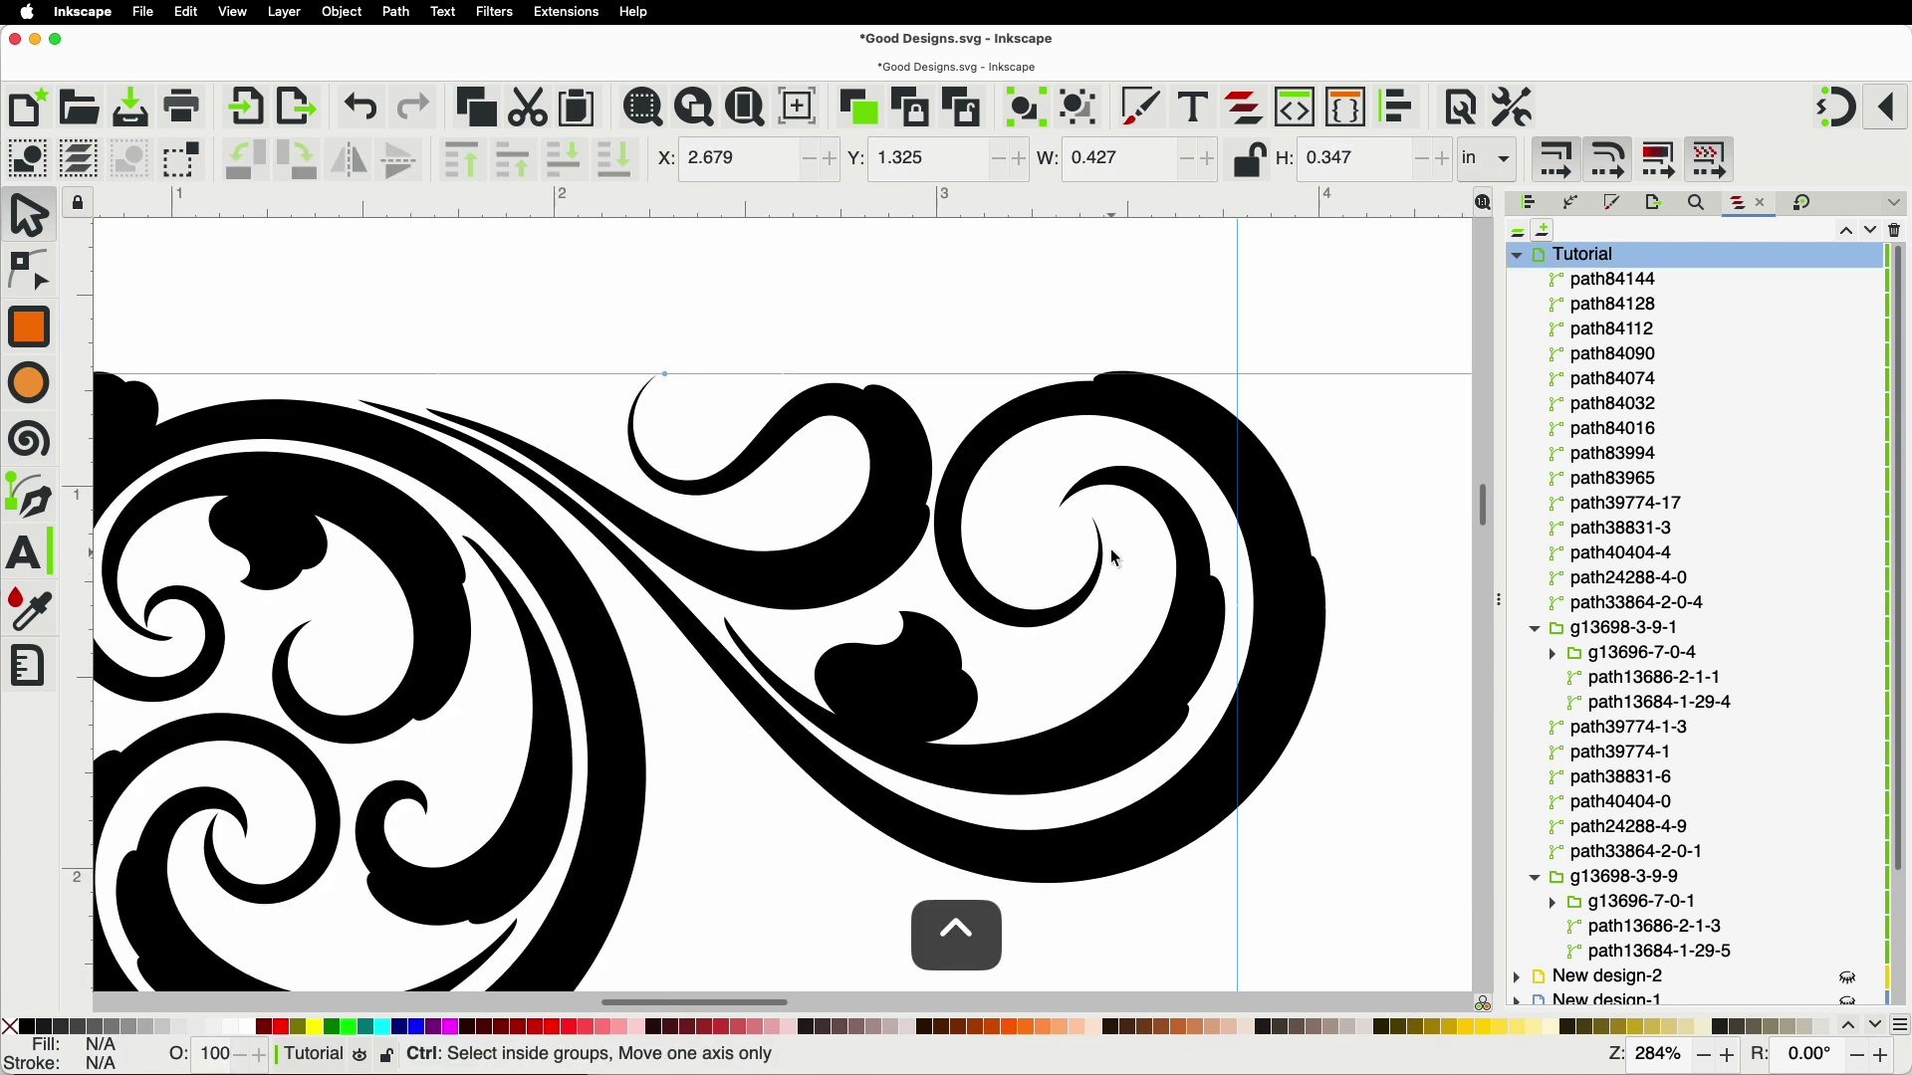
{"action": "left_click", "coordinate": [1103, 491]}
{"action": "left_click", "coordinate": [1105, 484]}
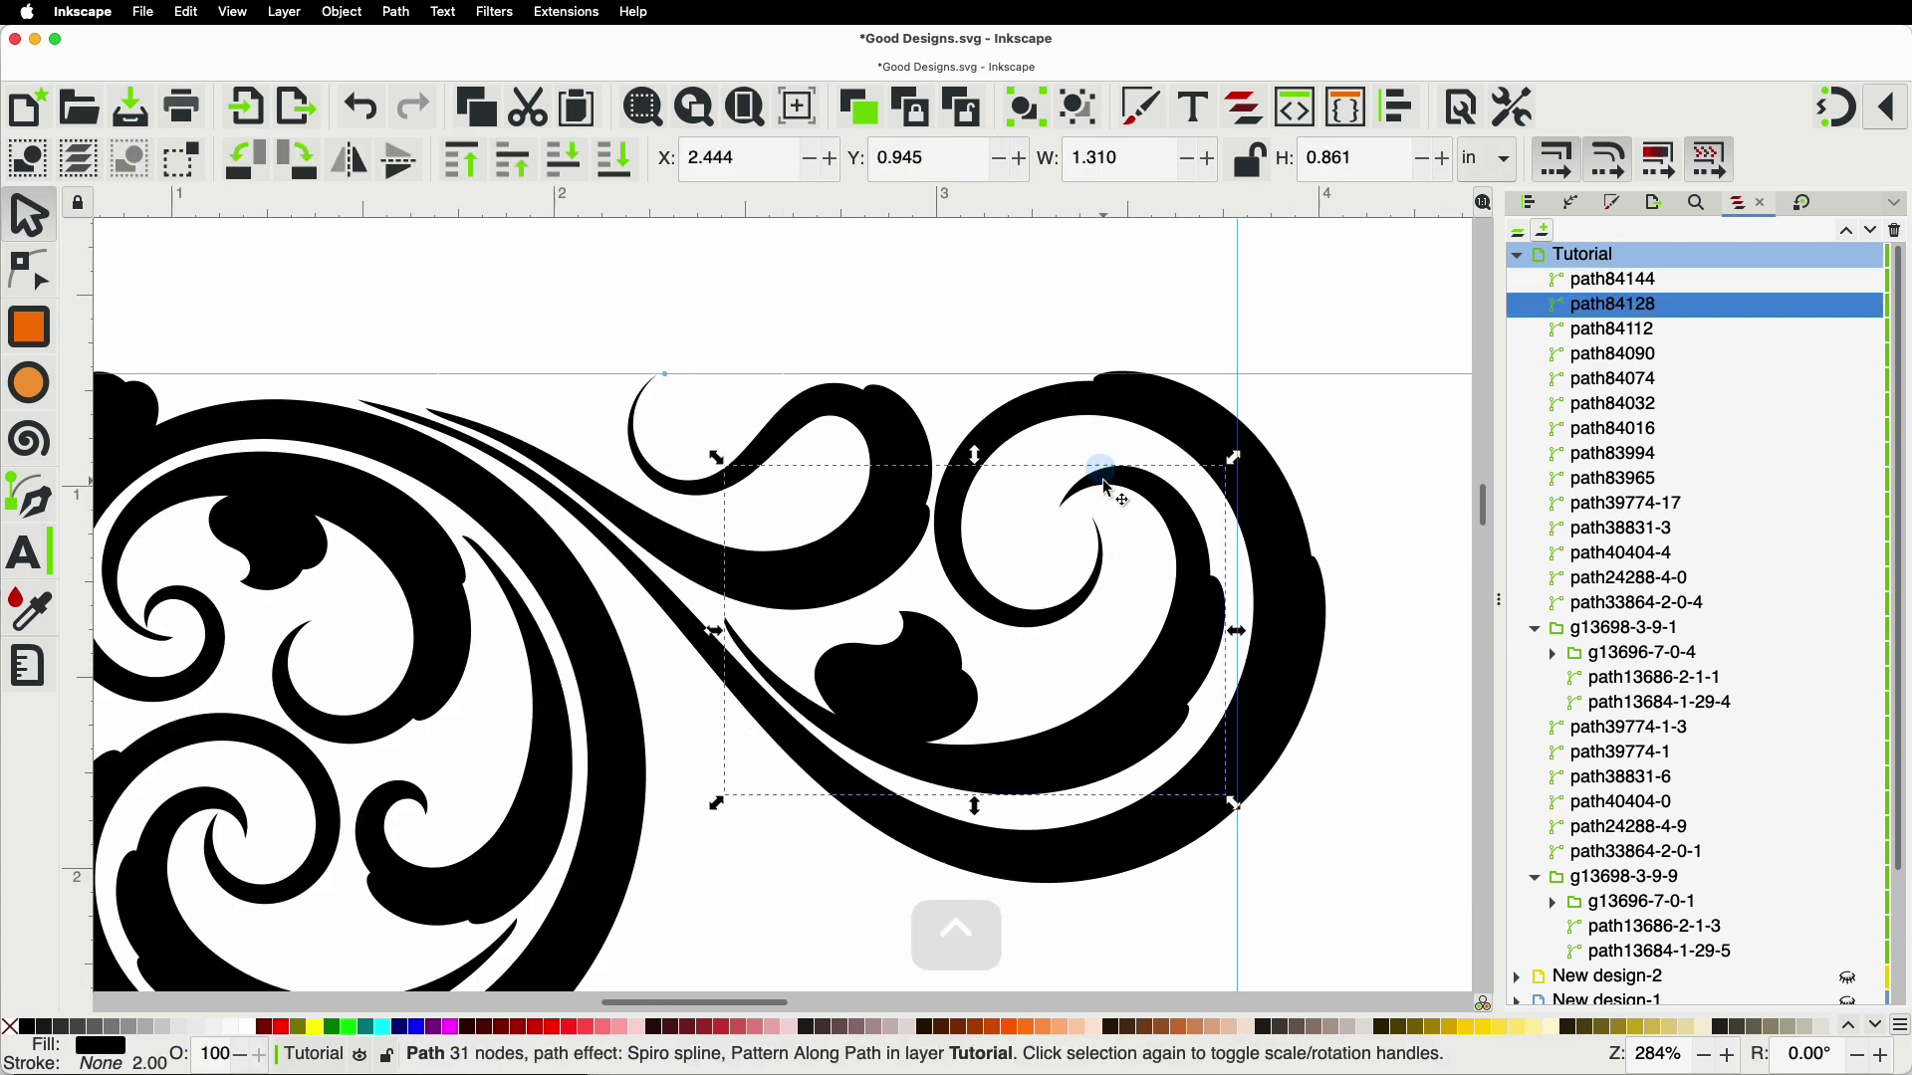
{"action": "left_click", "coordinate": [30, 274]}
{"action": "left_click_drag", "start_coordinate": [1035, 493], "coordinate": [1000, 566]}
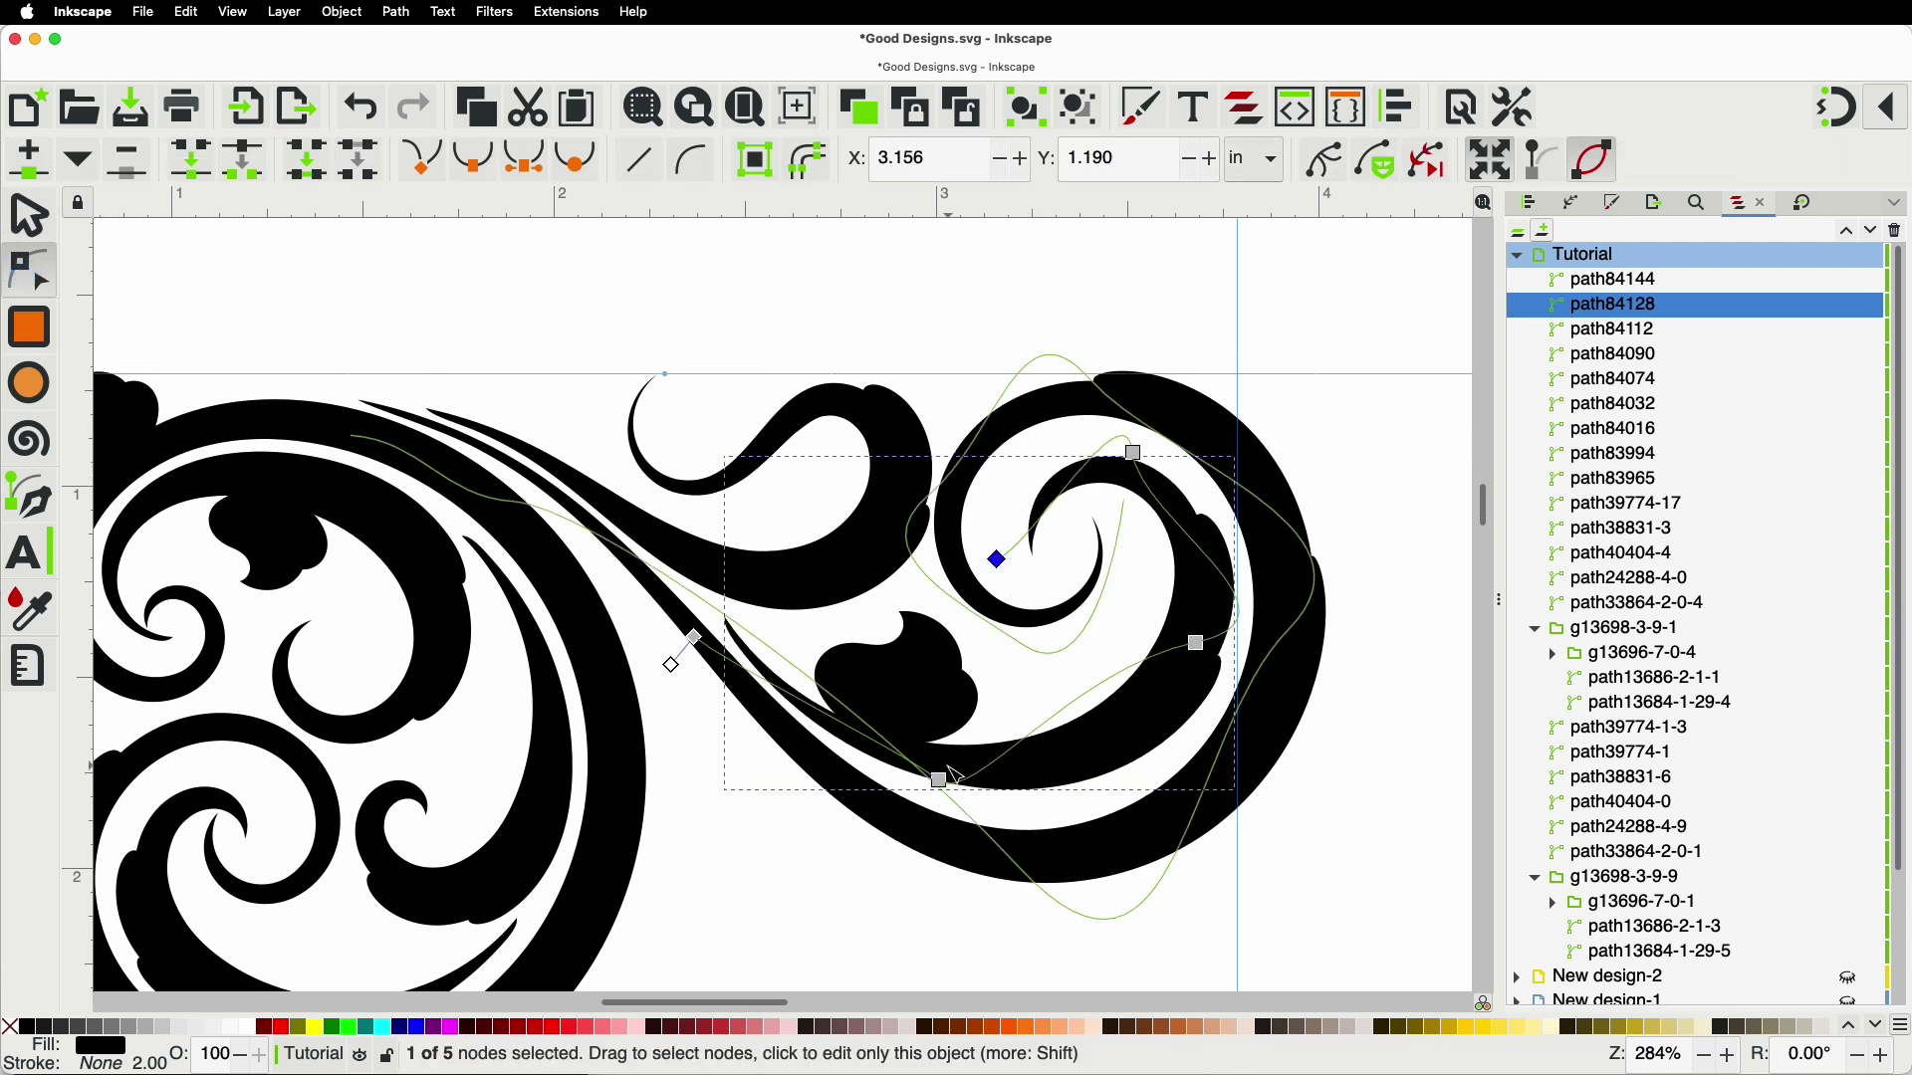
{"action": "left_click_drag", "start_coordinate": [940, 780], "coordinate": [956, 786]}
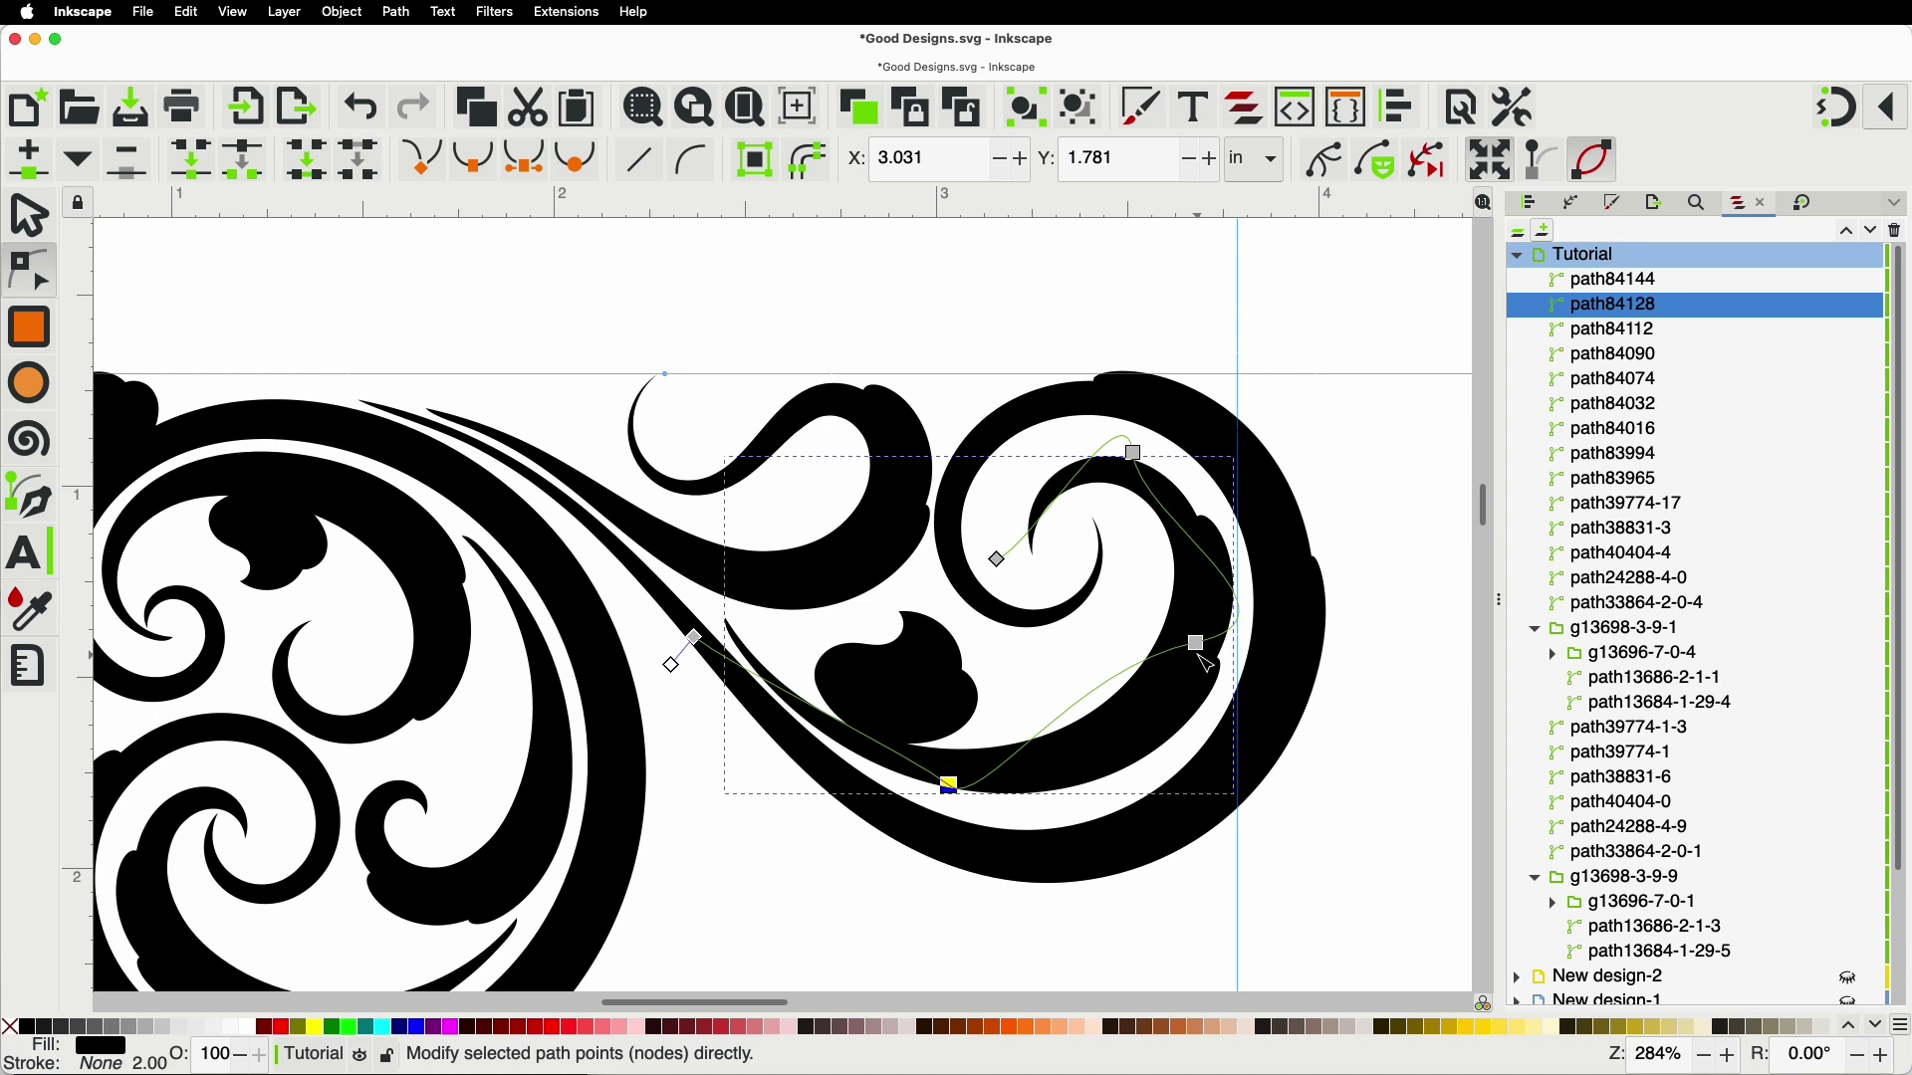
{"action": "mouse_move", "coordinate": [1201, 645]}
{"action": "left_mouse_down"}
{"action": "mouse_move", "coordinate": [1209, 563]}
{"action": "mouse_move", "coordinate": [1108, 758]}
{"action": "mouse_move", "coordinate": [1207, 655]}
{"action": "left_mouse_up"}
{"action": "left_click_drag", "start_coordinate": [951, 787], "coordinate": [841, 754]}
{"action": "left_click_drag", "start_coordinate": [1201, 654], "coordinate": [1207, 552]}
Step: Draw an S-shaped Spiro scroll from the large scroll's stem down around its outer side, ending in a curl below it near the vertical guide
{"action": "scroll", "coordinate": [1077, 587], "scroll_direction": "down", "scroll_amount": 4}
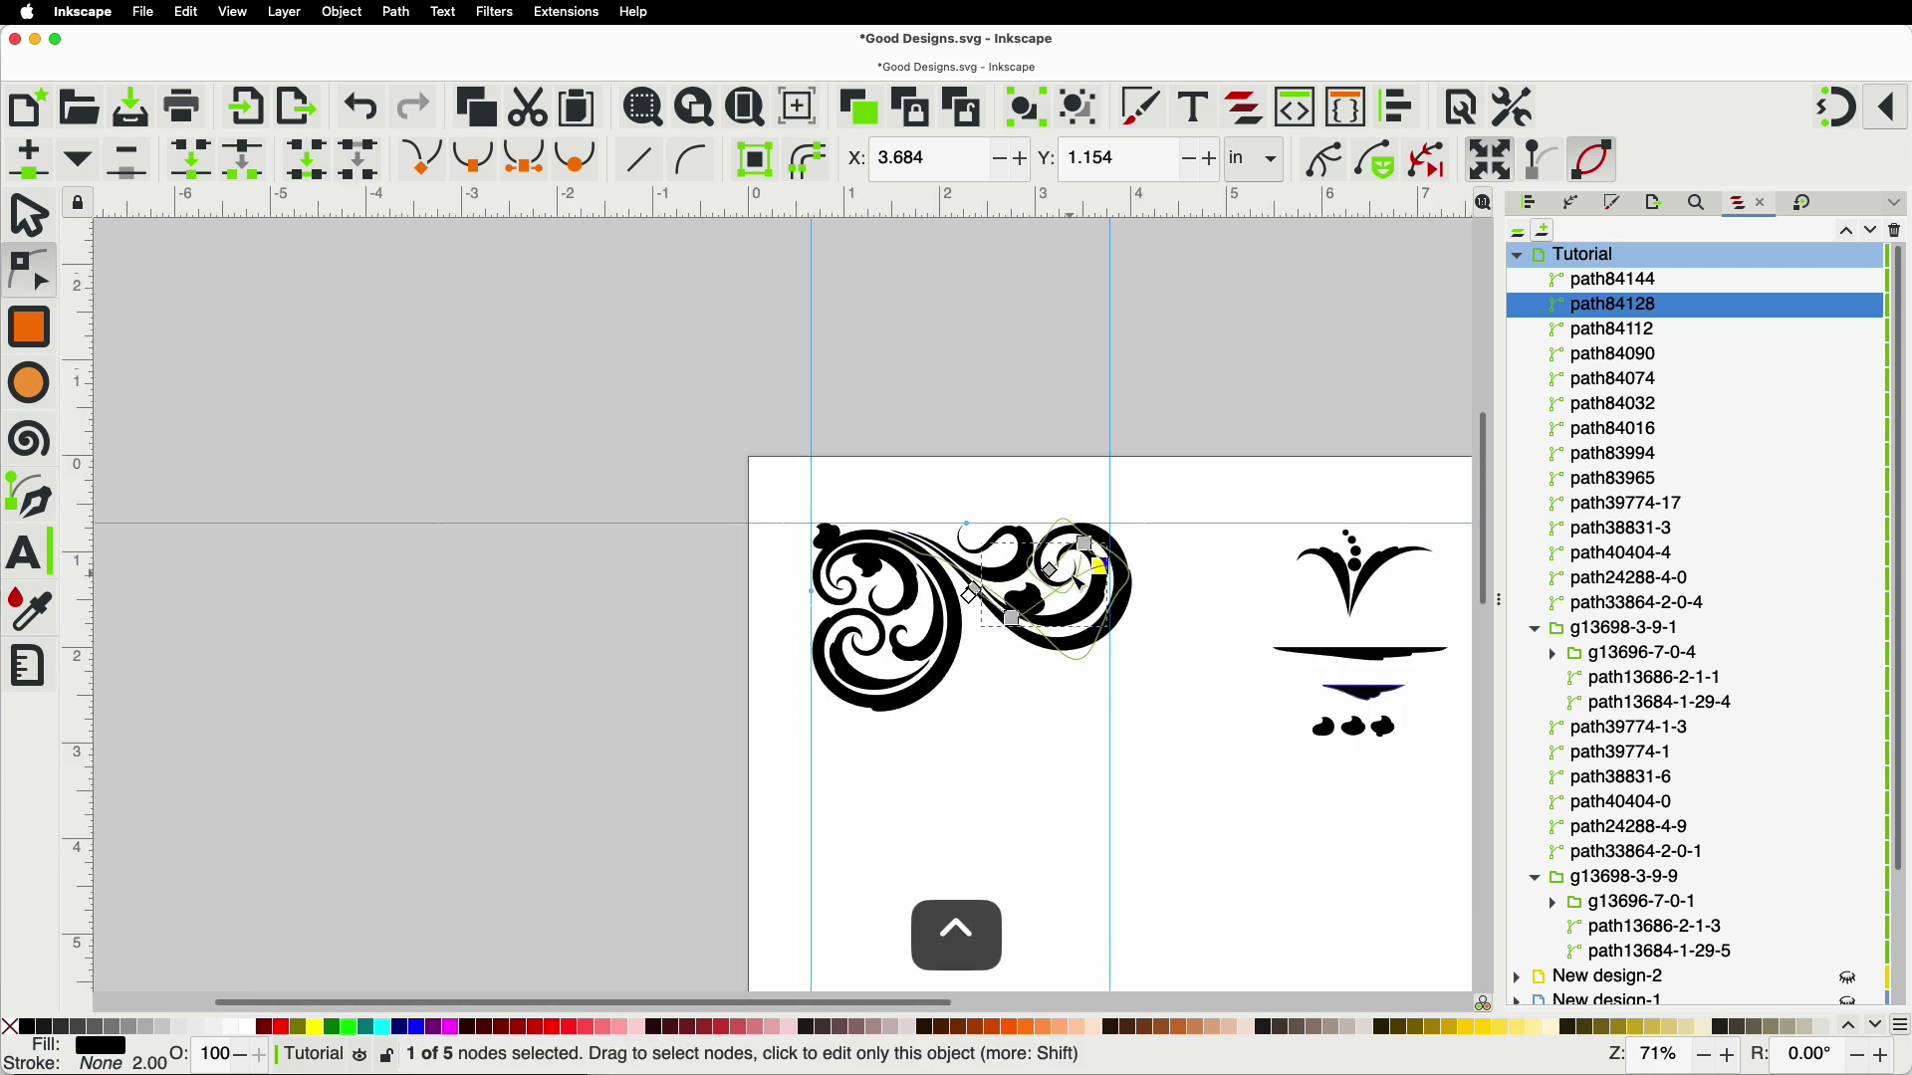
{"action": "left_click", "coordinate": [1043, 735]}
{"action": "scroll", "coordinate": [995, 597], "scroll_direction": "down", "scroll_amount": 4}
{"action": "left_click", "coordinate": [30, 498]}
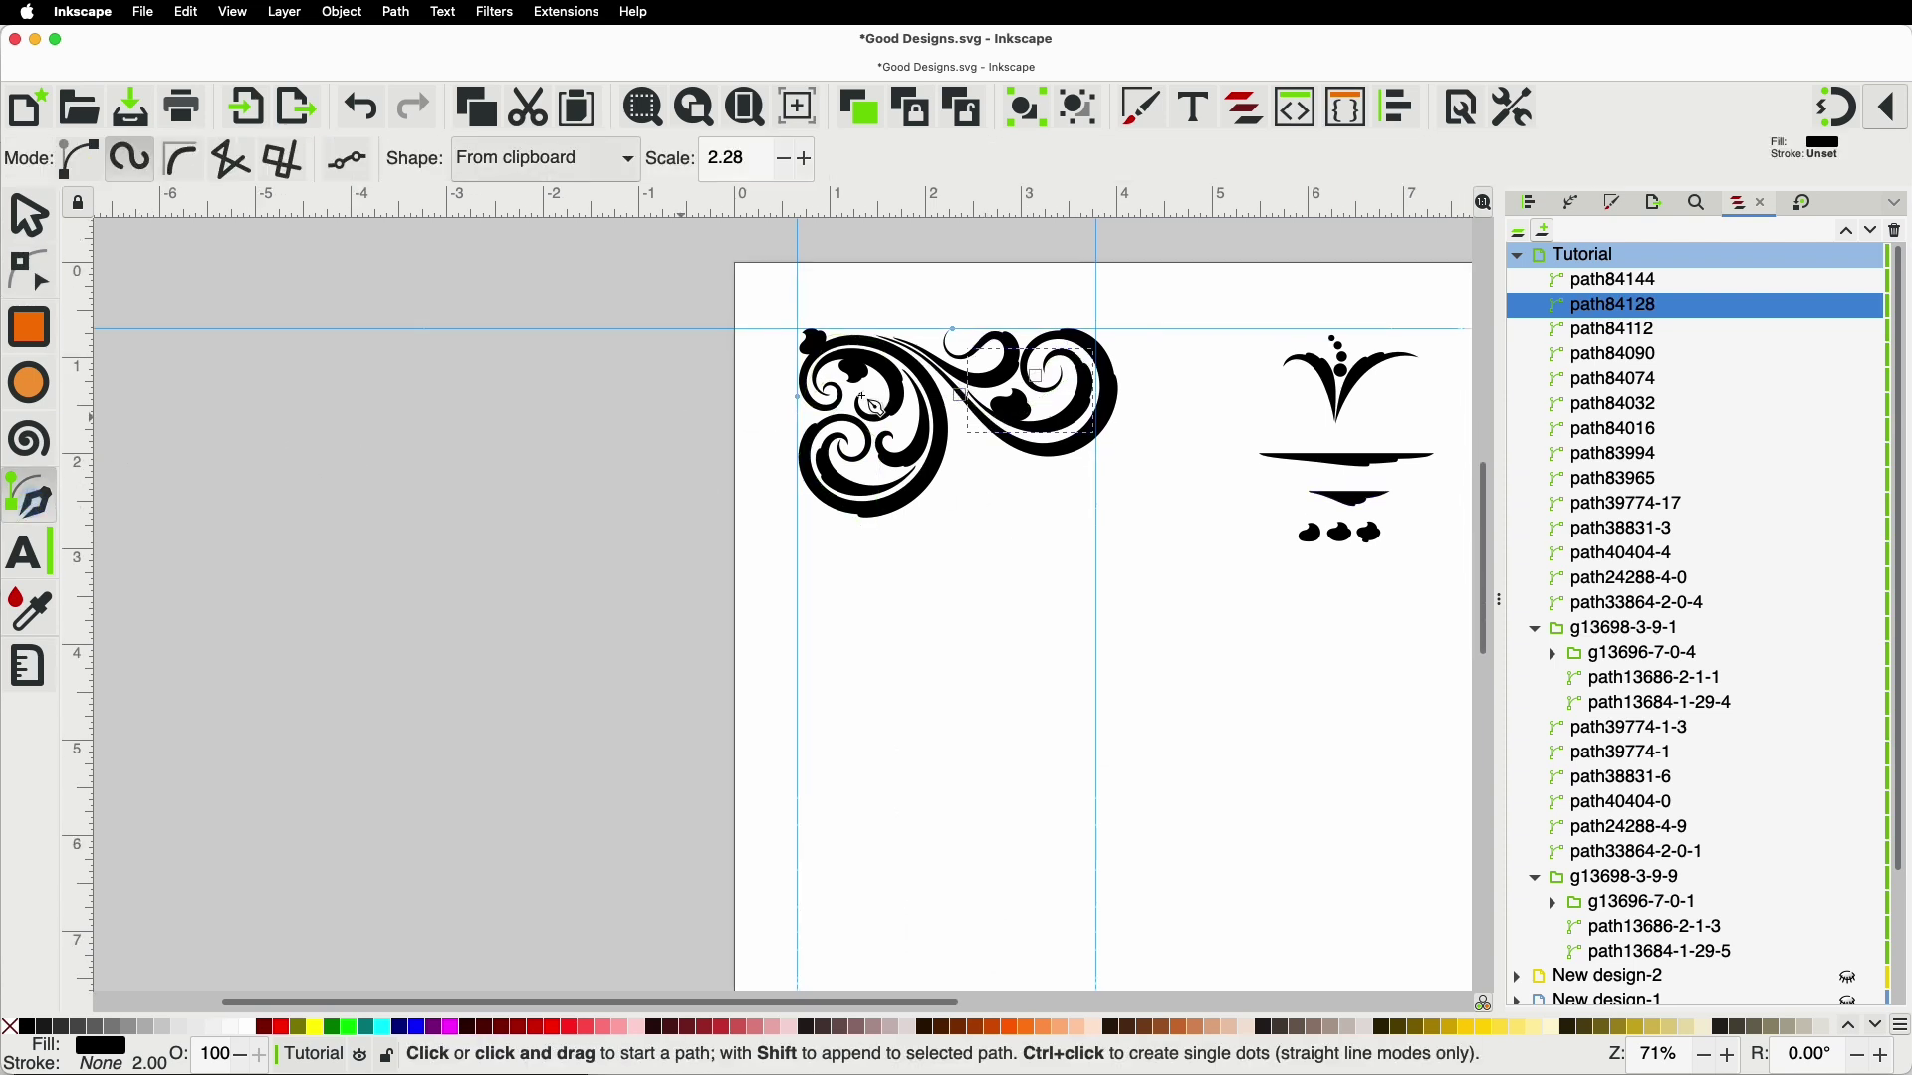
{"action": "left_click", "coordinate": [953, 397]}
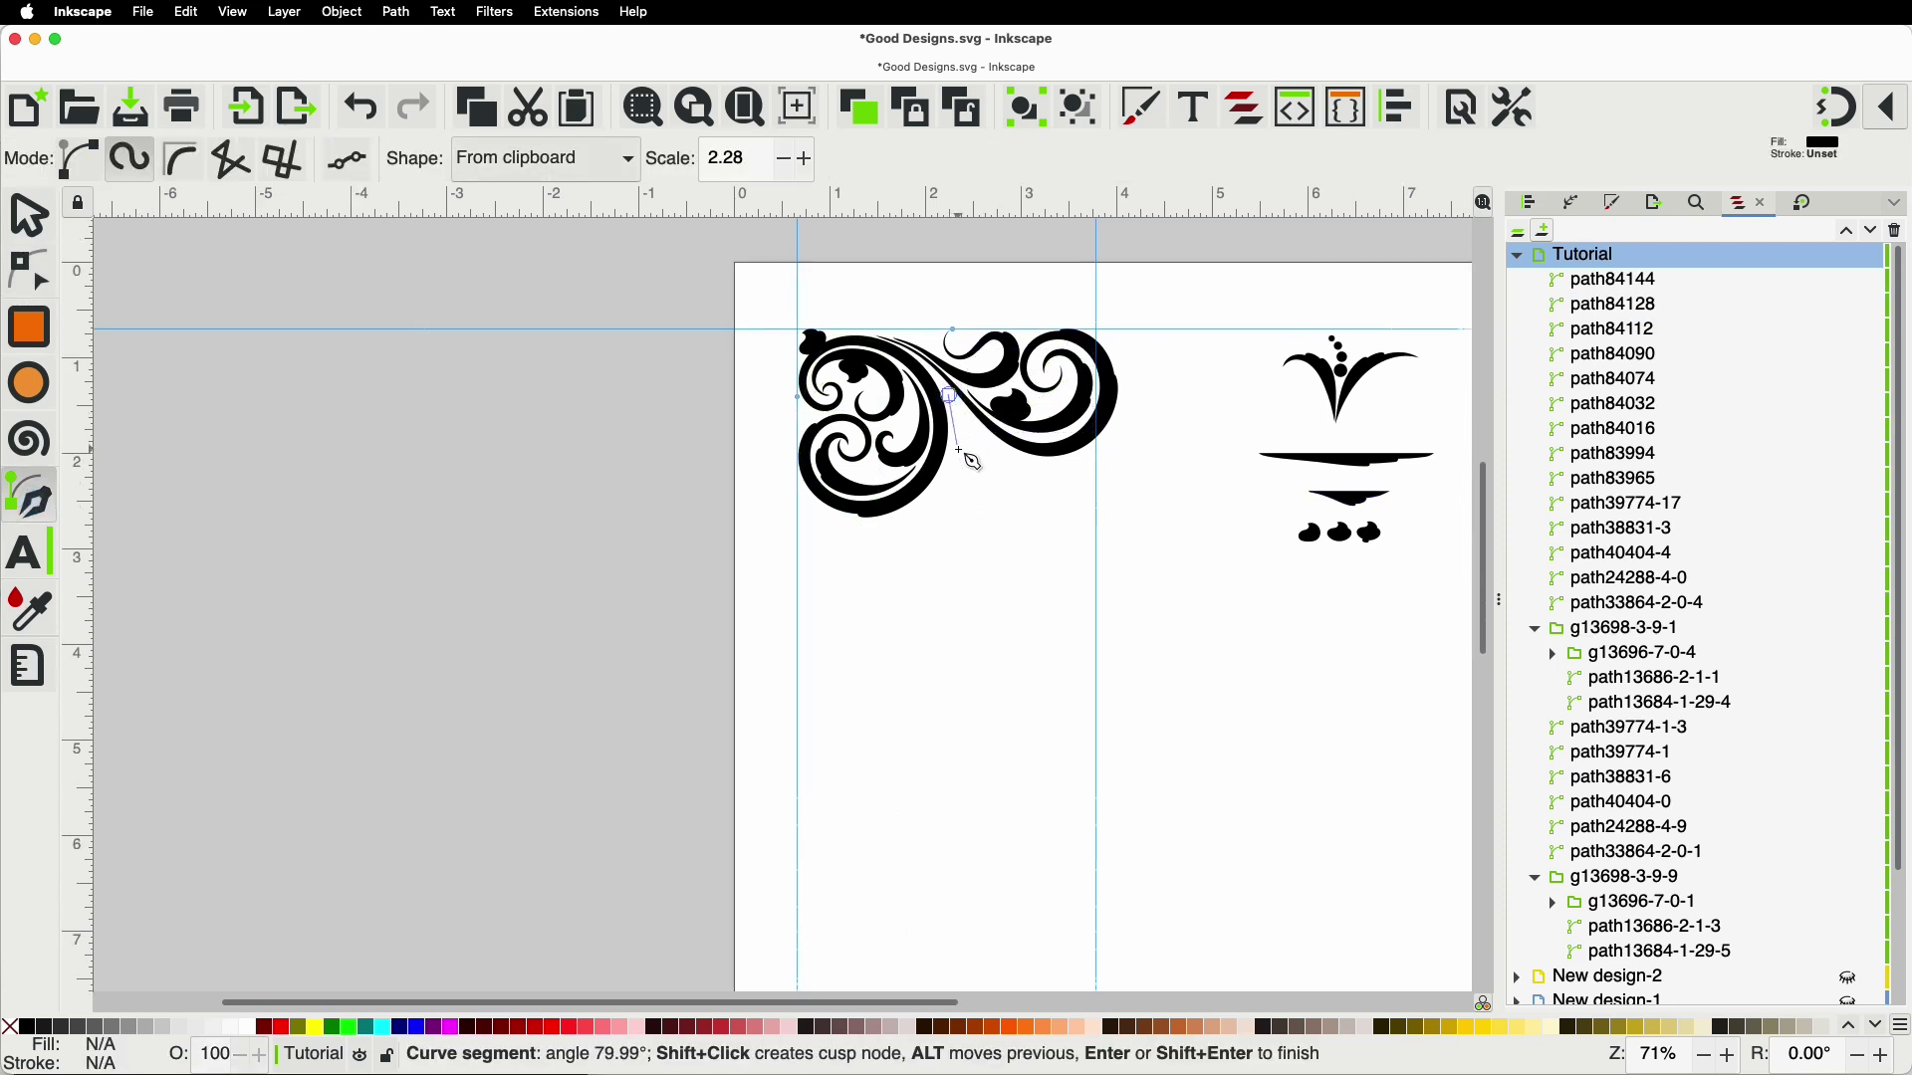
{"action": "left_click", "coordinate": [957, 465]}
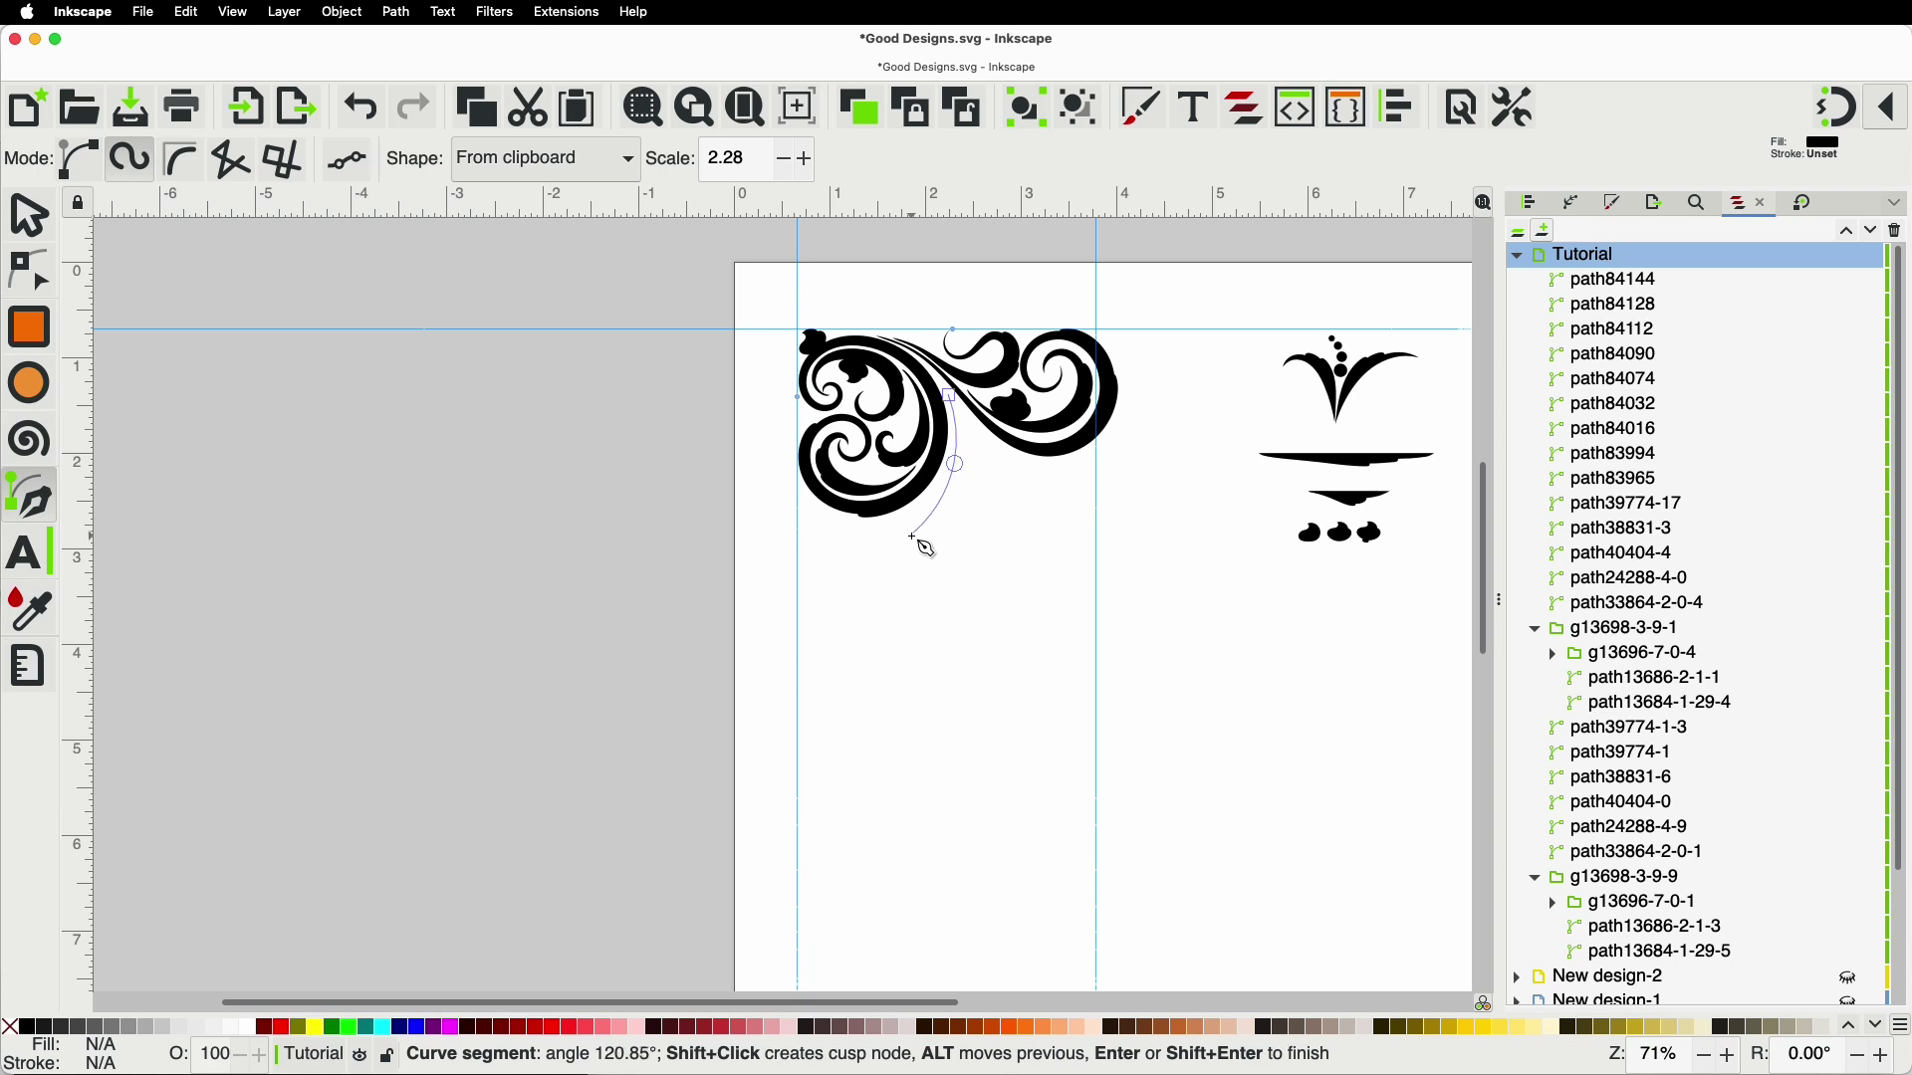
{"action": "left_click", "coordinate": [806, 581]}
{"action": "left_click", "coordinate": [861, 663]}
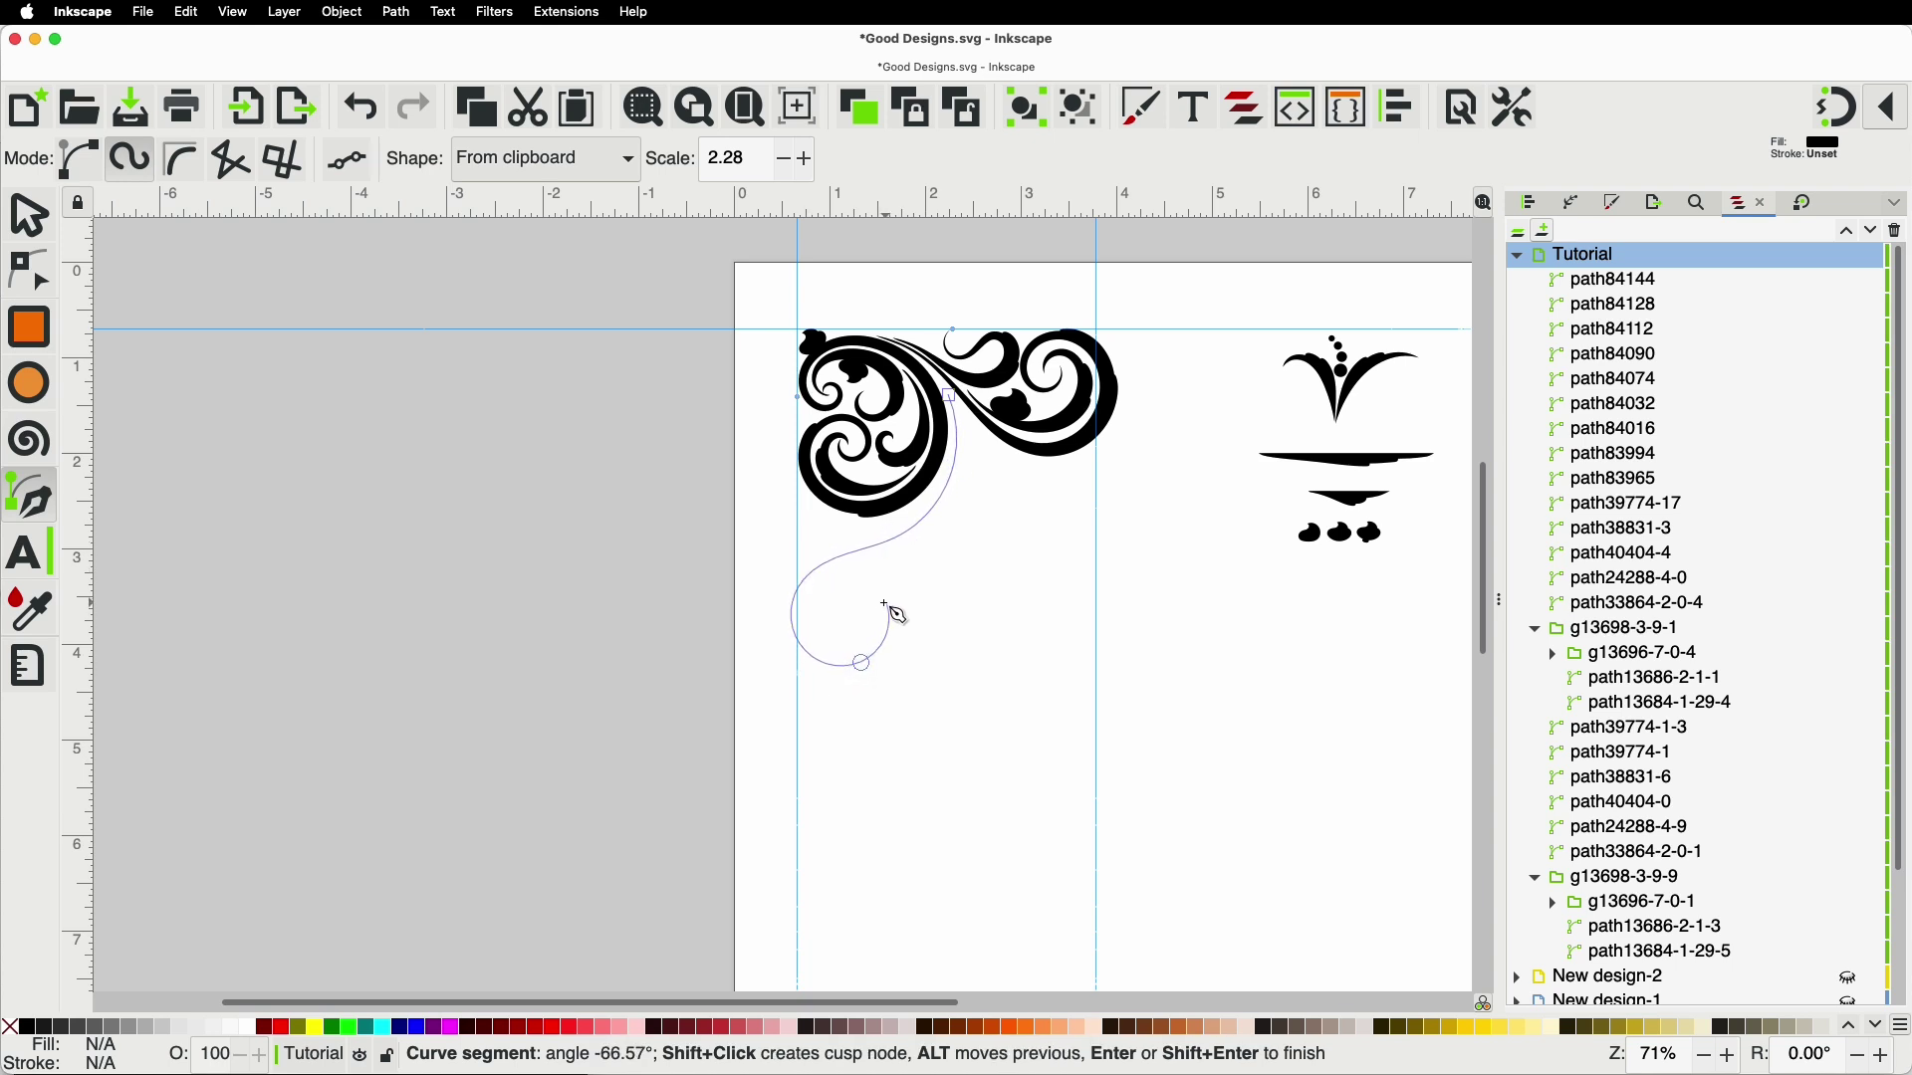
{"action": "left_click", "coordinate": [874, 614]}
{"action": "double_click", "coordinate": [840, 616]}
Step: Fit the new scroll's slightly thickened stem to the large scroll, placing its nodes at X 2.010, Y 1.271; X 2.187, Y 2.005; and X 1.797, Y 2.641 in
{"action": "scroll", "coordinate": [829, 595], "scroll_direction": "up", "scroll_amount": 2}
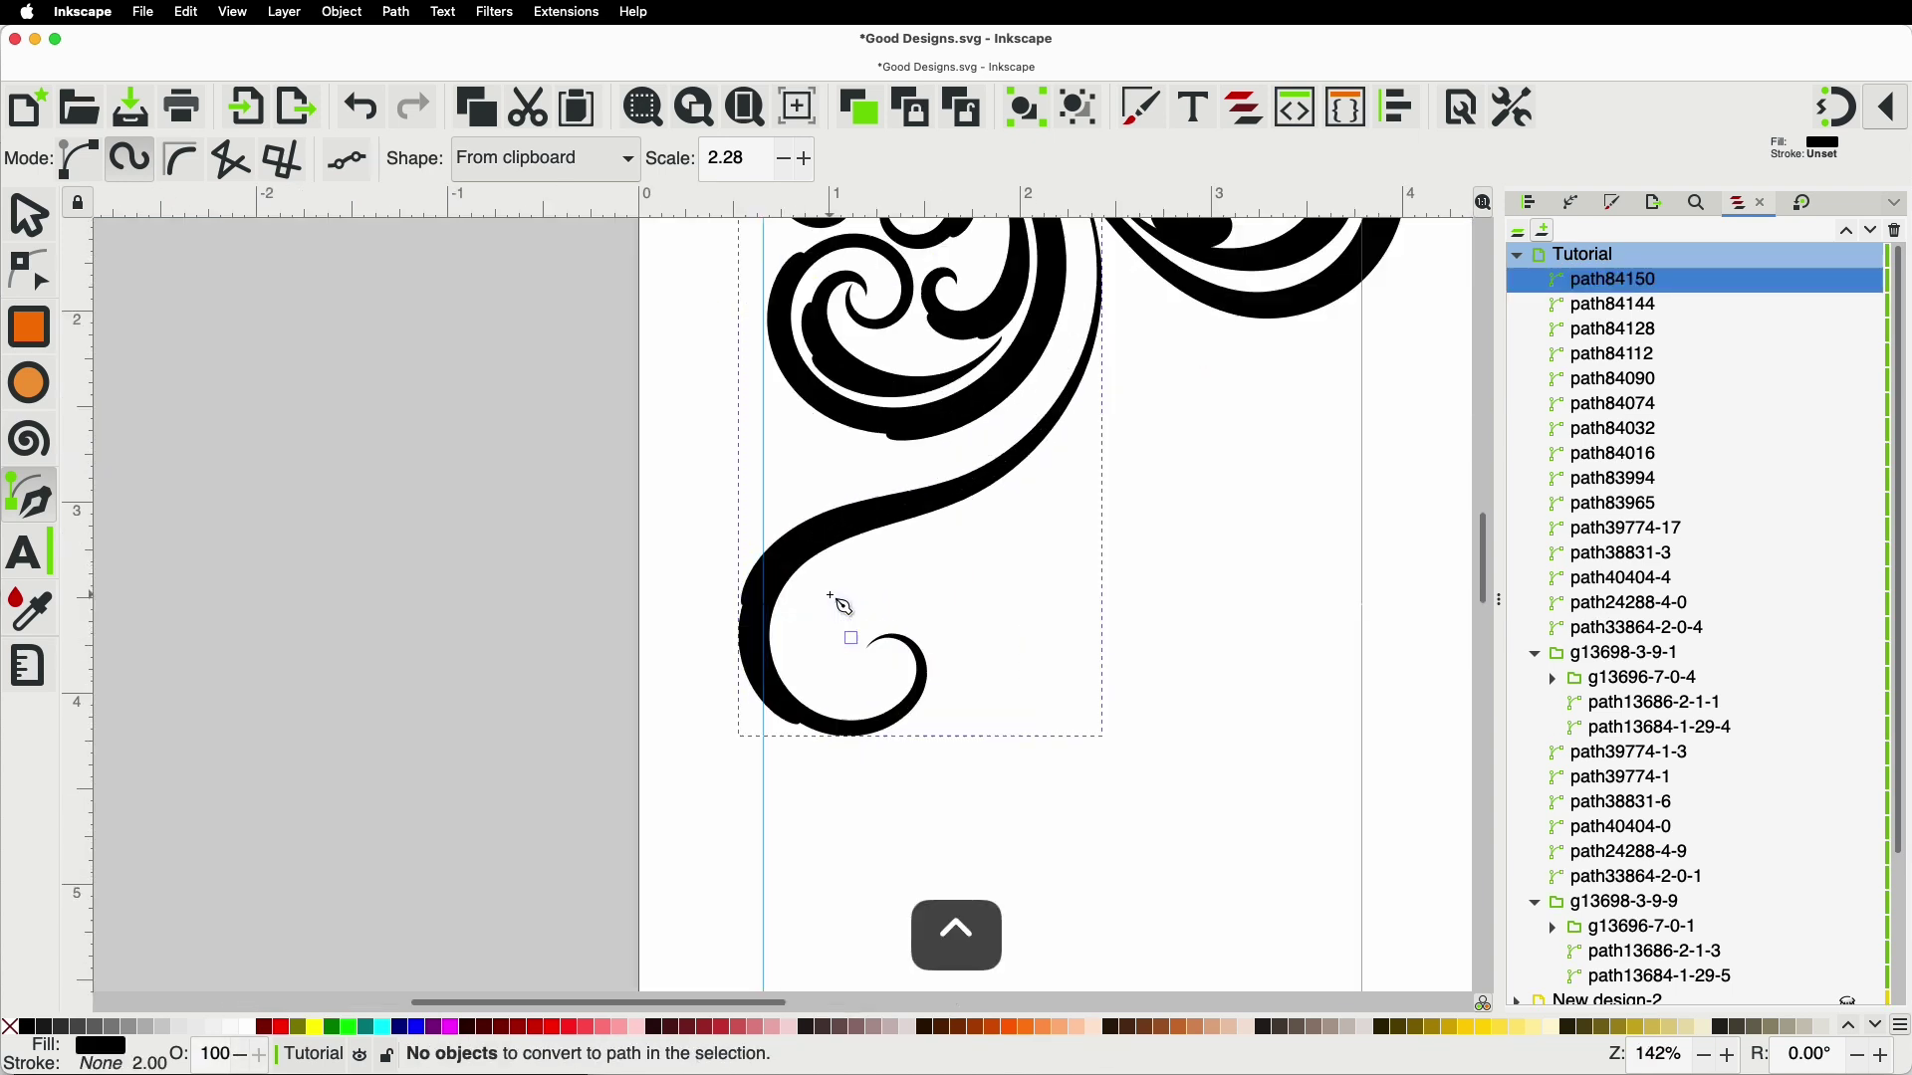
{"action": "key", "text": "space"}
{"action": "left_click", "coordinate": [22, 271]}
{"action": "left_click_drag", "start_coordinate": [1015, 373], "coordinate": [980, 359]}
{"action": "left_click_drag", "start_coordinate": [1027, 508], "coordinate": [1013, 489]}
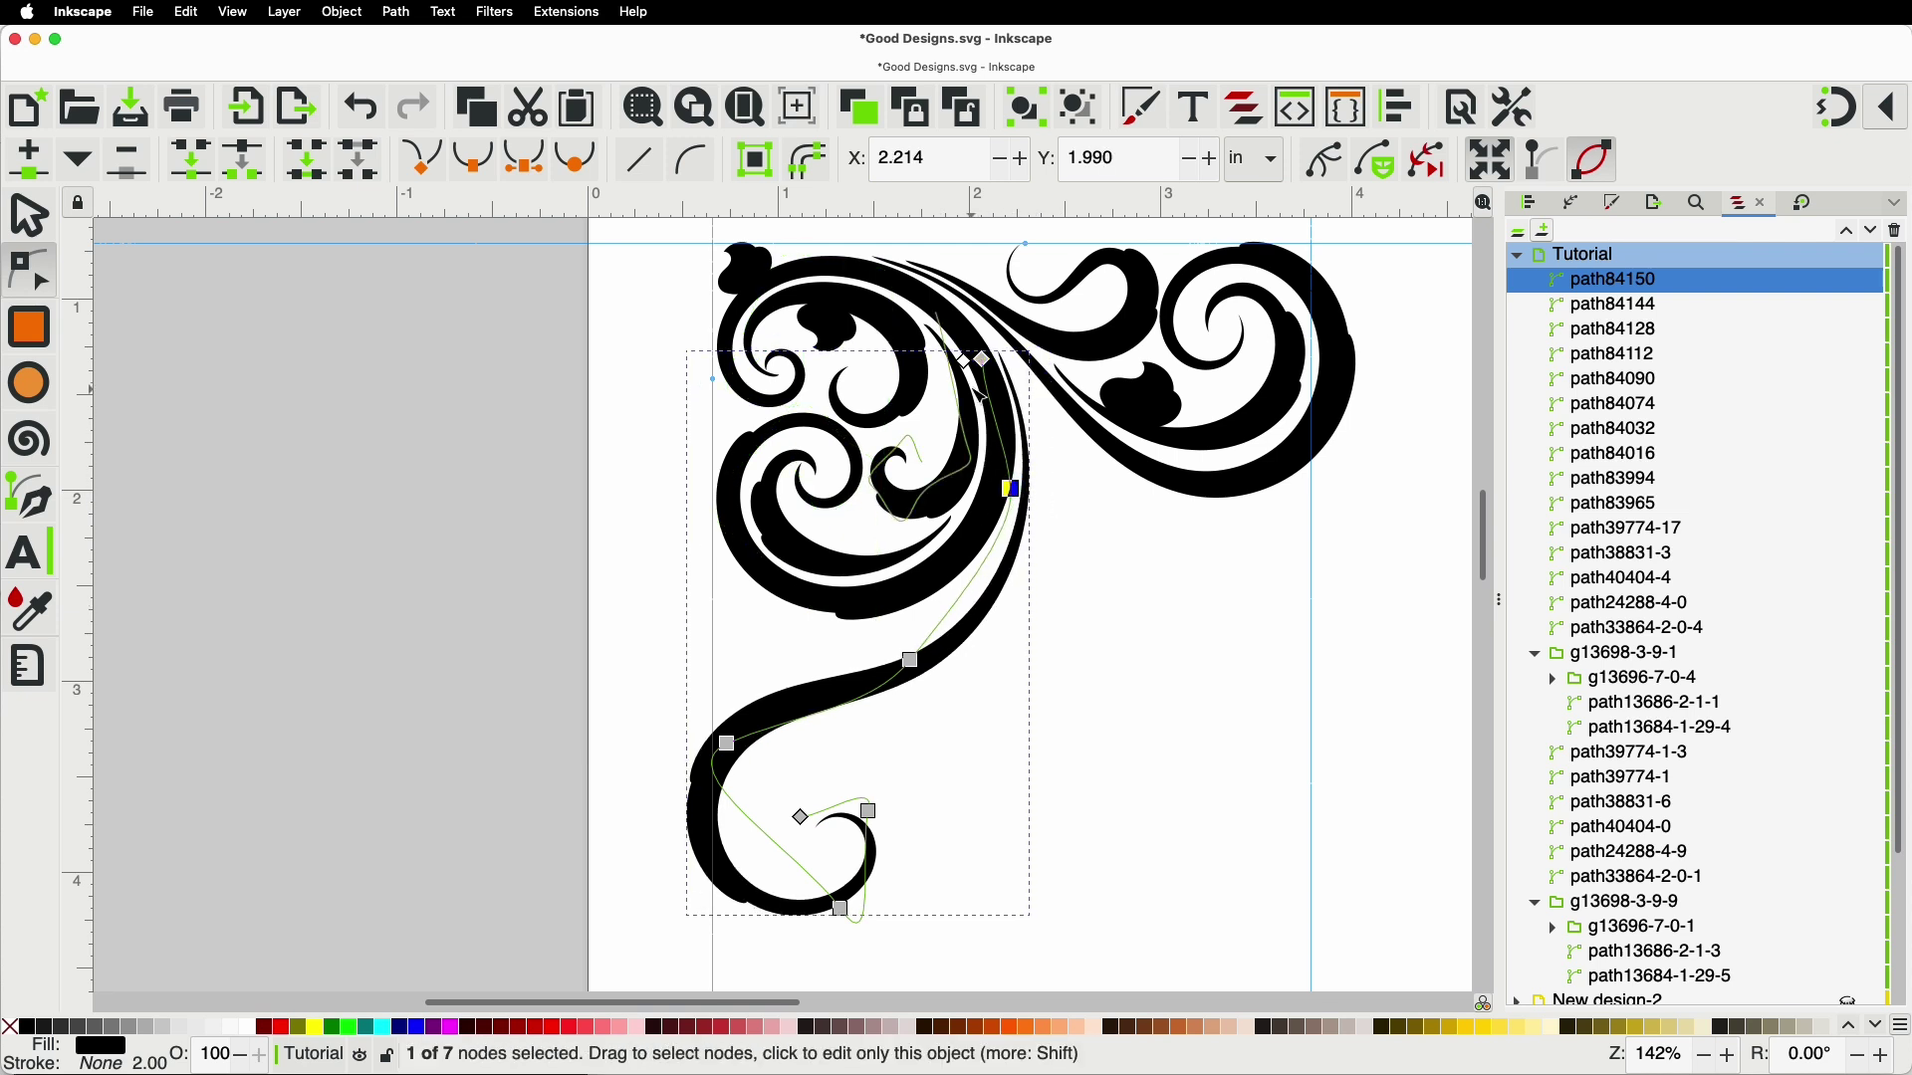
{"action": "left_click_drag", "start_coordinate": [963, 361], "coordinate": [959, 360]}
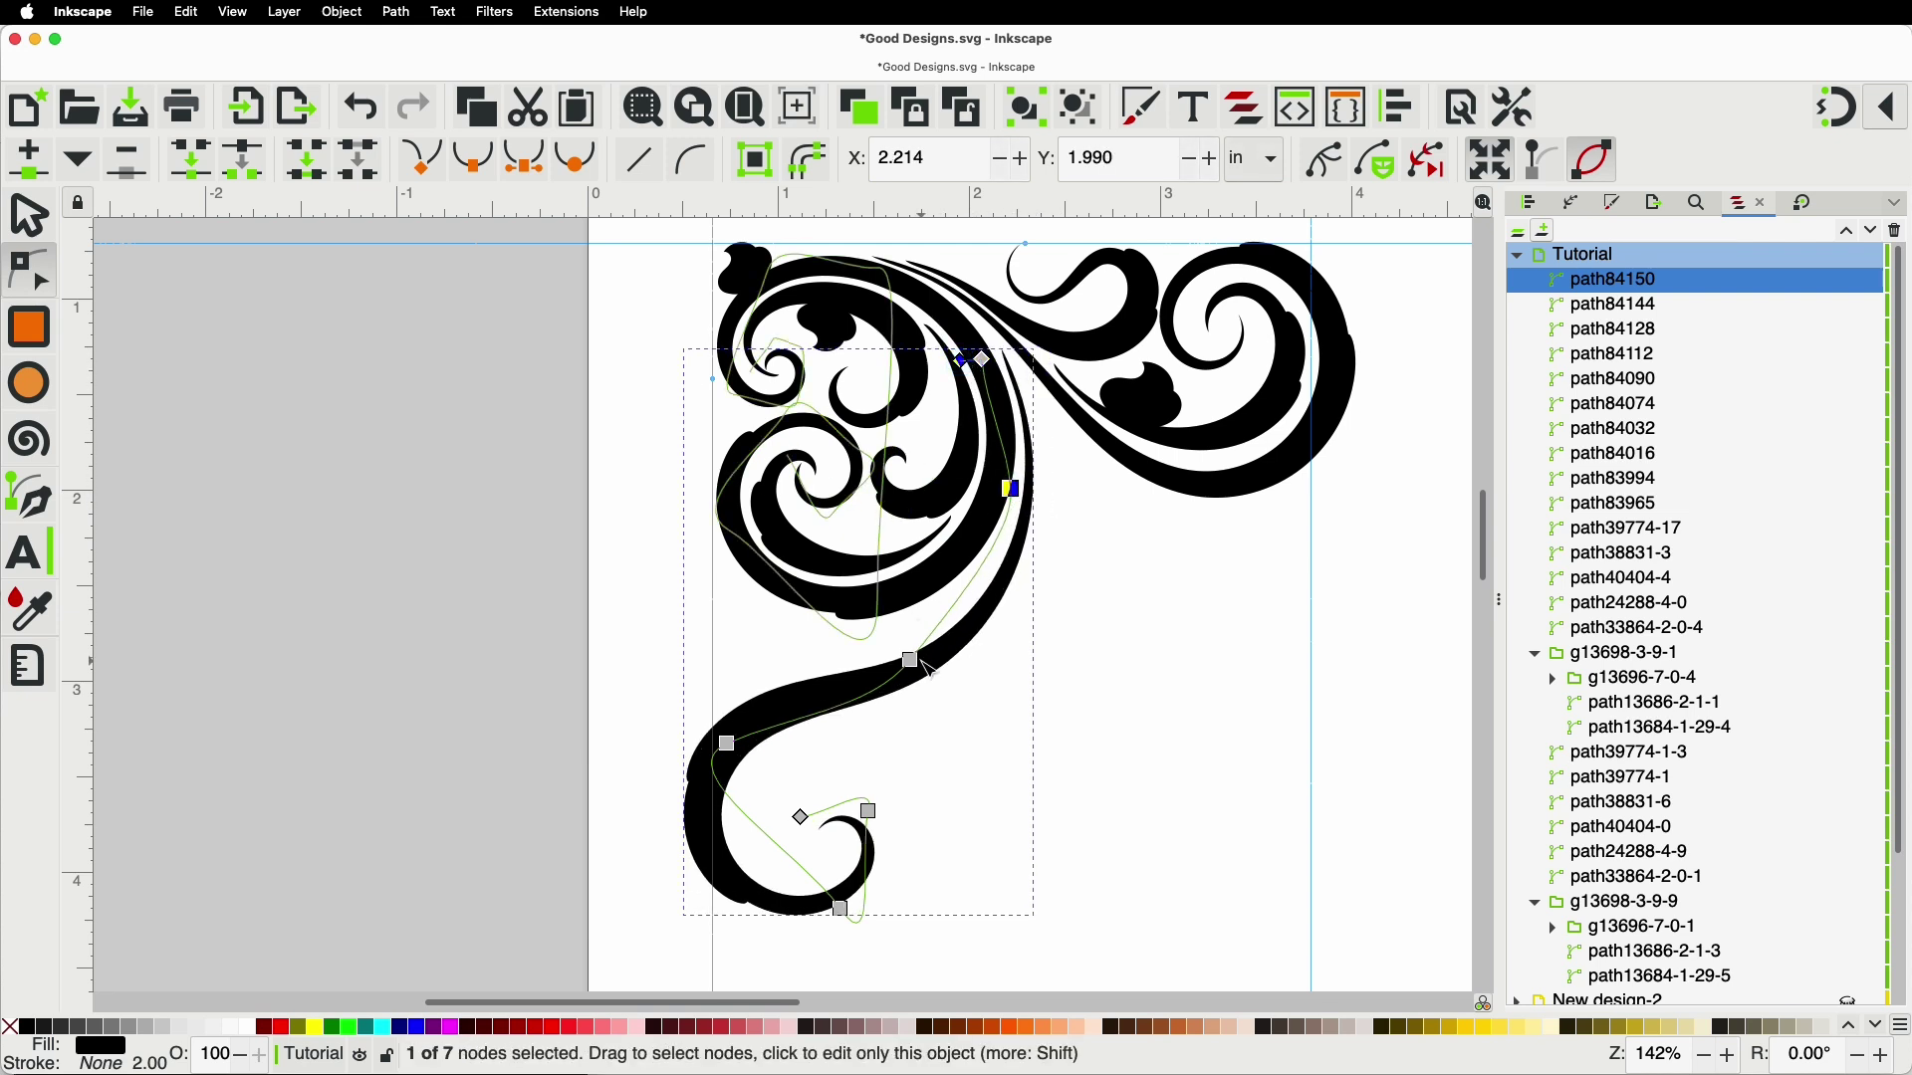
{"action": "left_click_drag", "start_coordinate": [913, 660], "coordinate": [934, 616]}
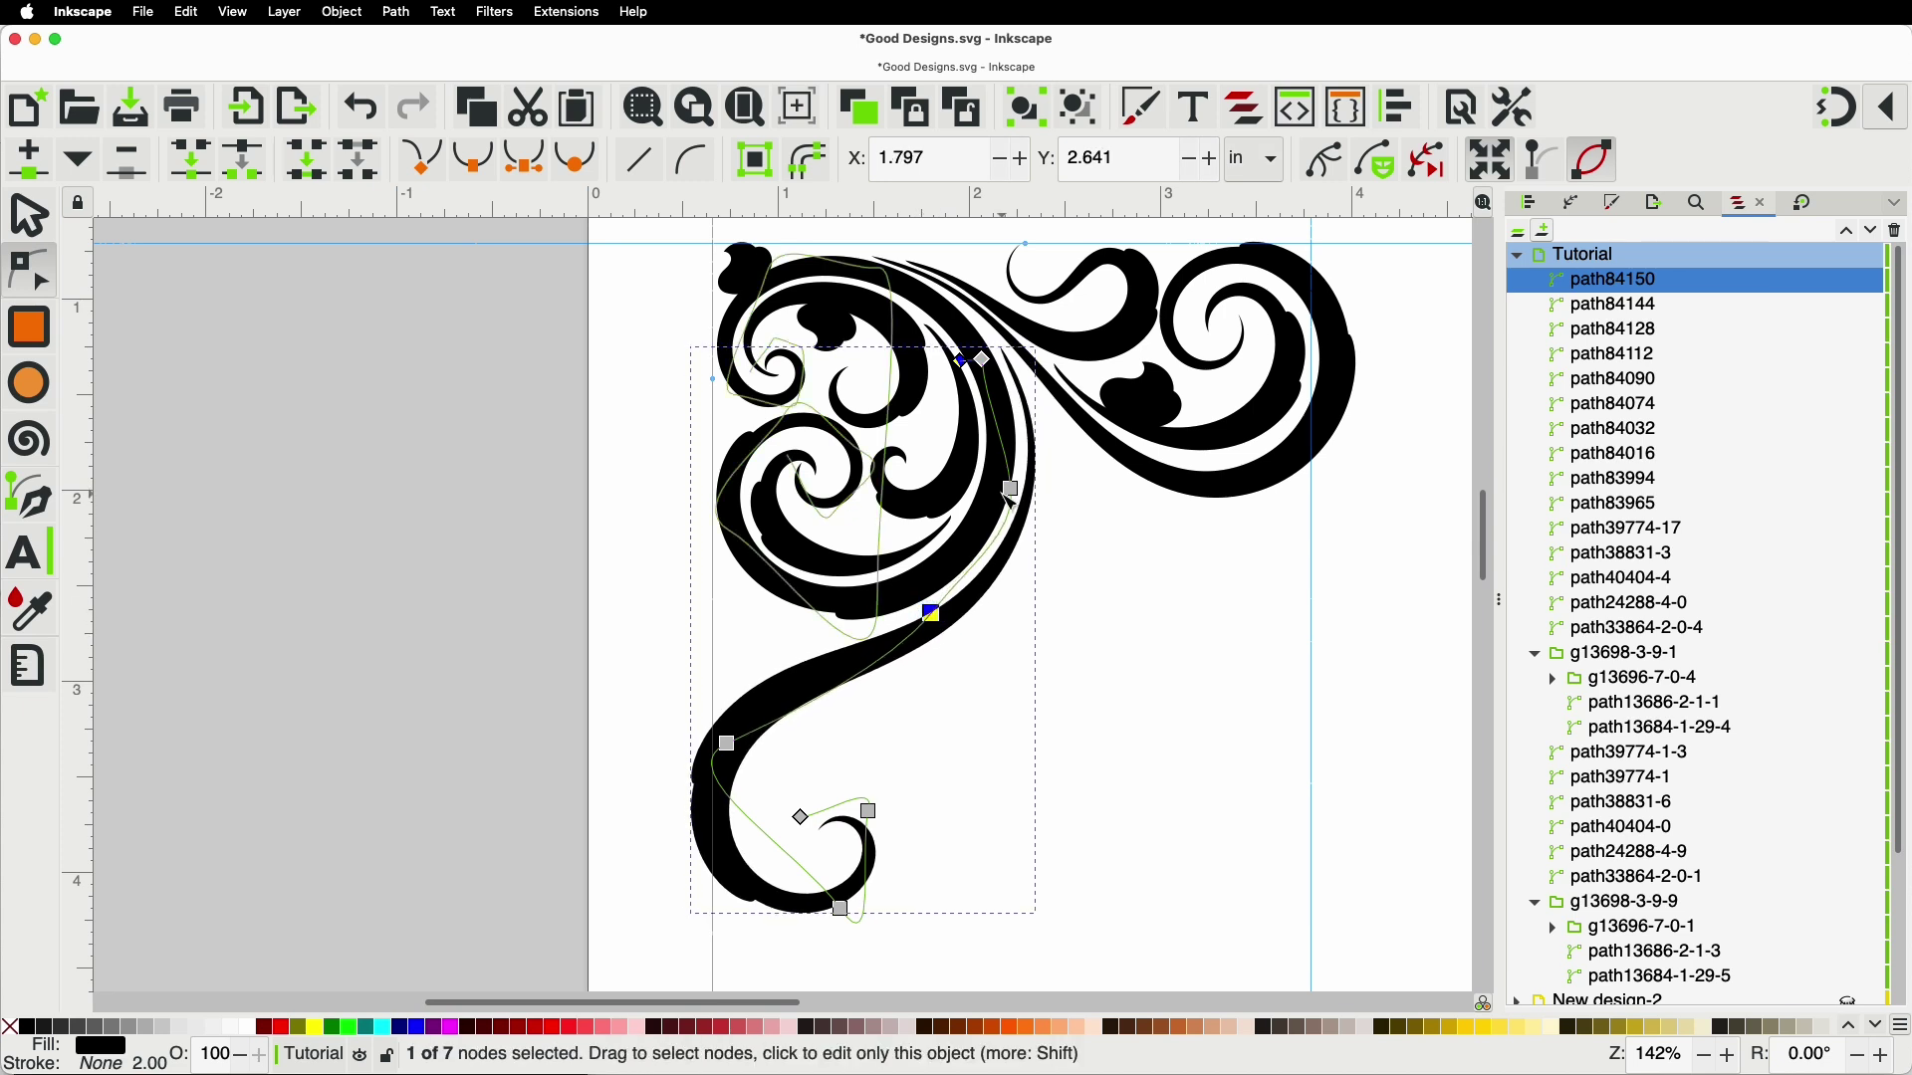
{"action": "left_click_drag", "start_coordinate": [1013, 491], "coordinate": [1008, 495]}
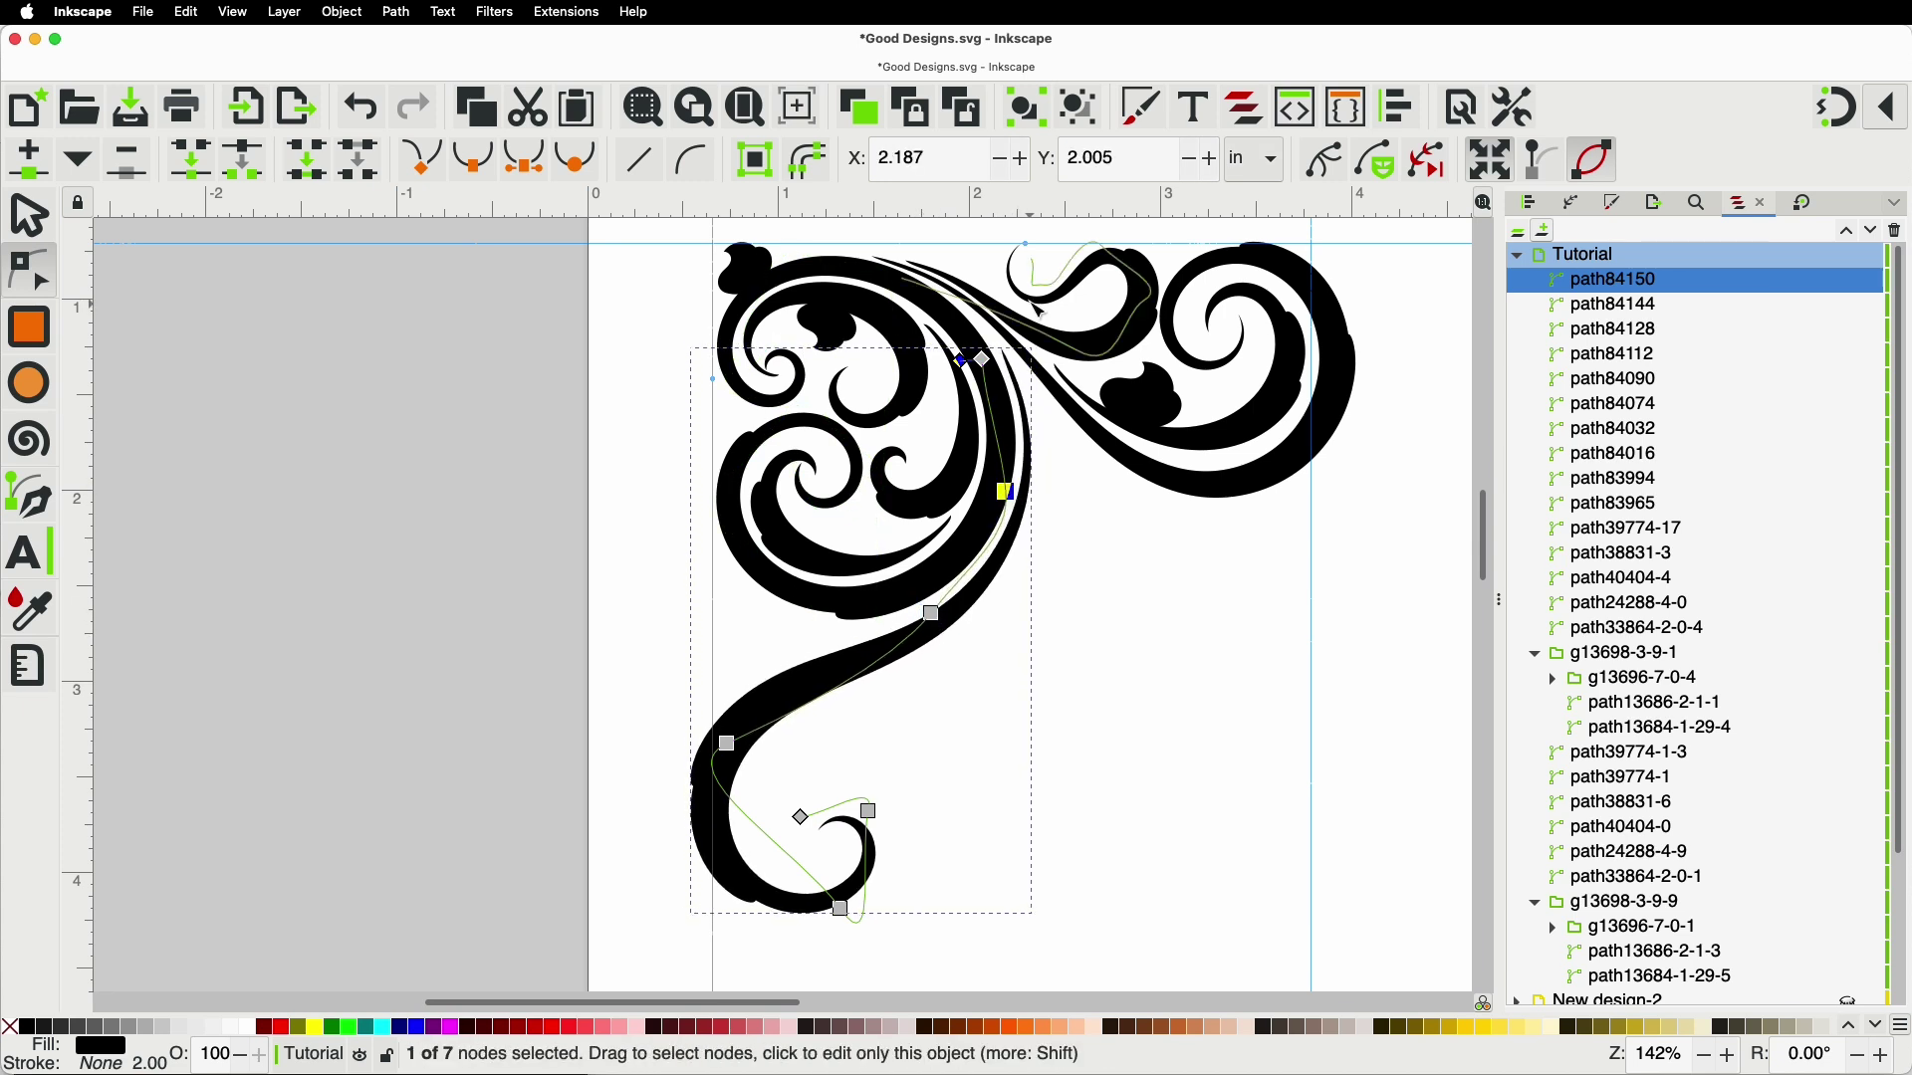
{"action": "left_click_drag", "start_coordinate": [988, 361], "coordinate": [982, 352]}
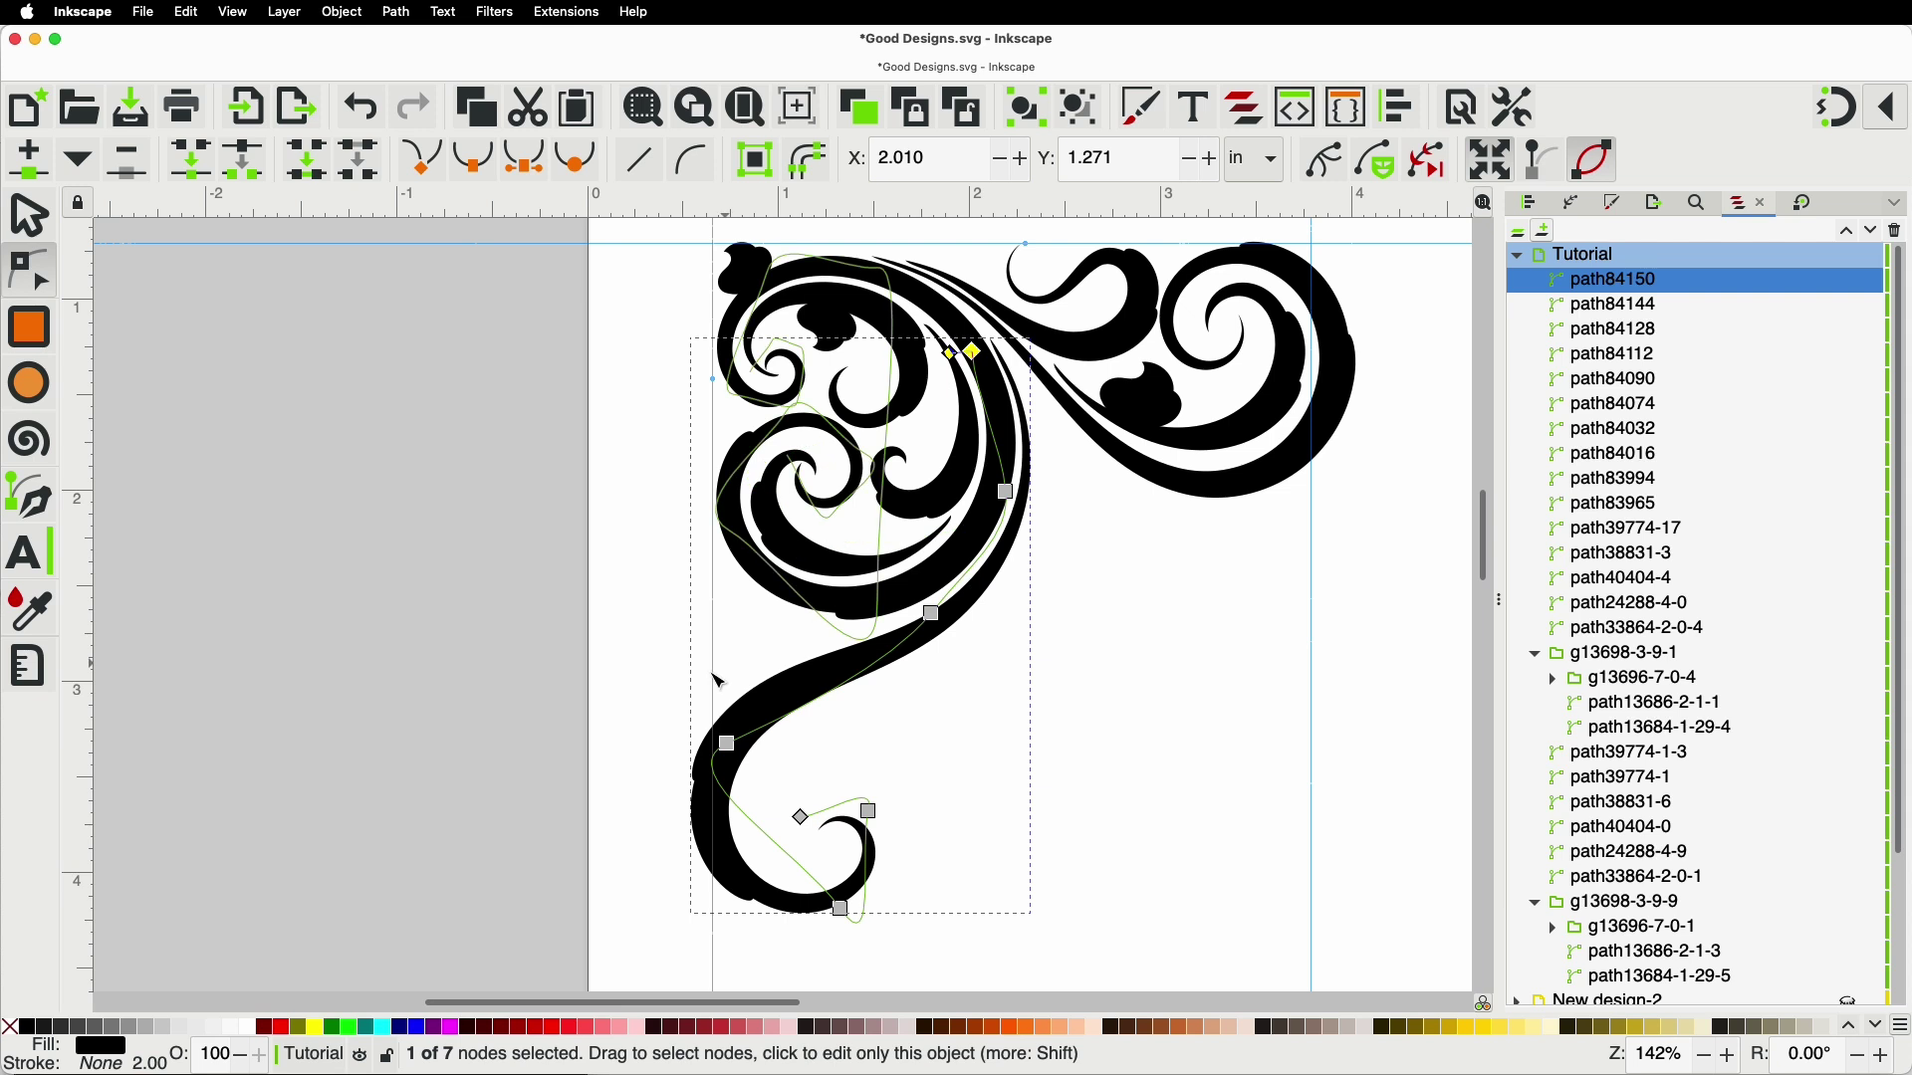
Step: Bring the lower scroll's outer node in to X 0.812, Y 3.344 and its curl end to X 1.052, Y 3.656 in
{"action": "left_click_drag", "start_coordinate": [727, 743], "coordinate": [744, 749]}
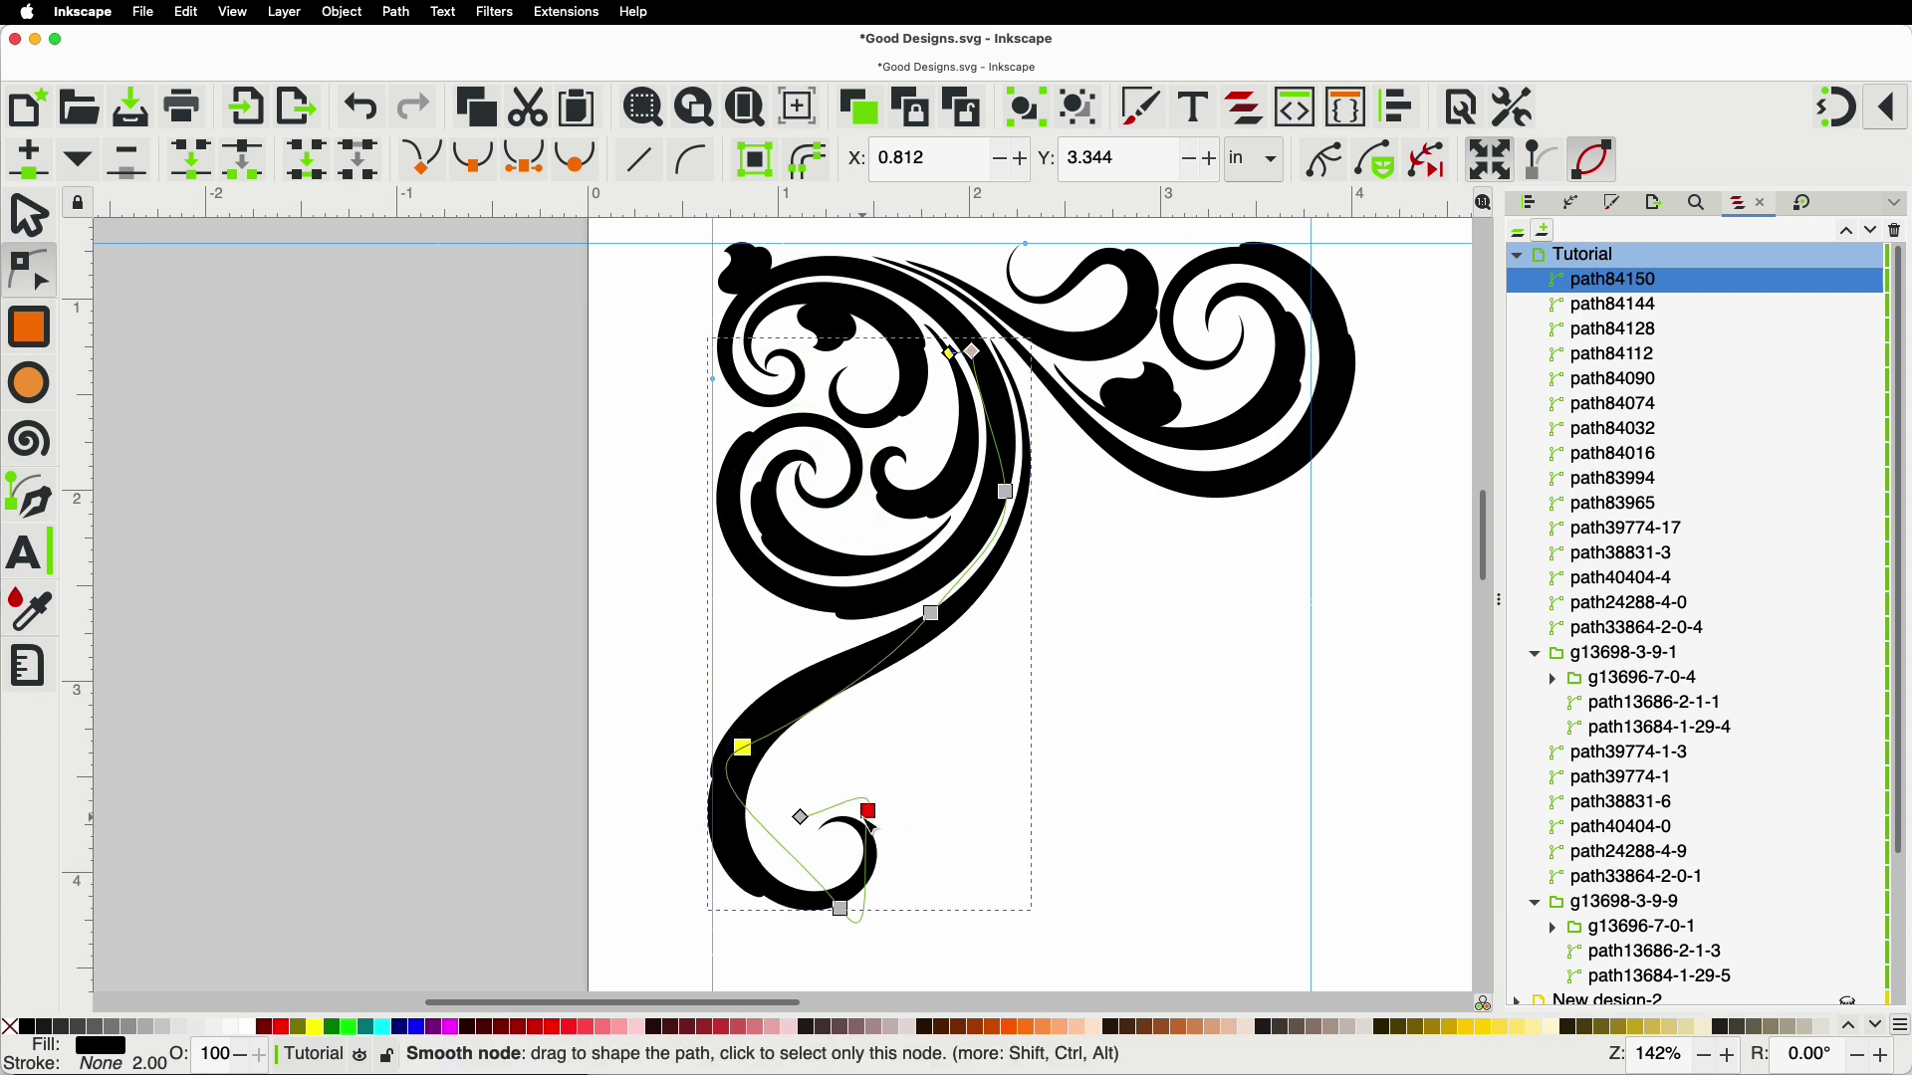
{"action": "left_click_drag", "start_coordinate": [800, 817], "coordinate": [791, 807]}
{"action": "left_click", "coordinate": [968, 730]}
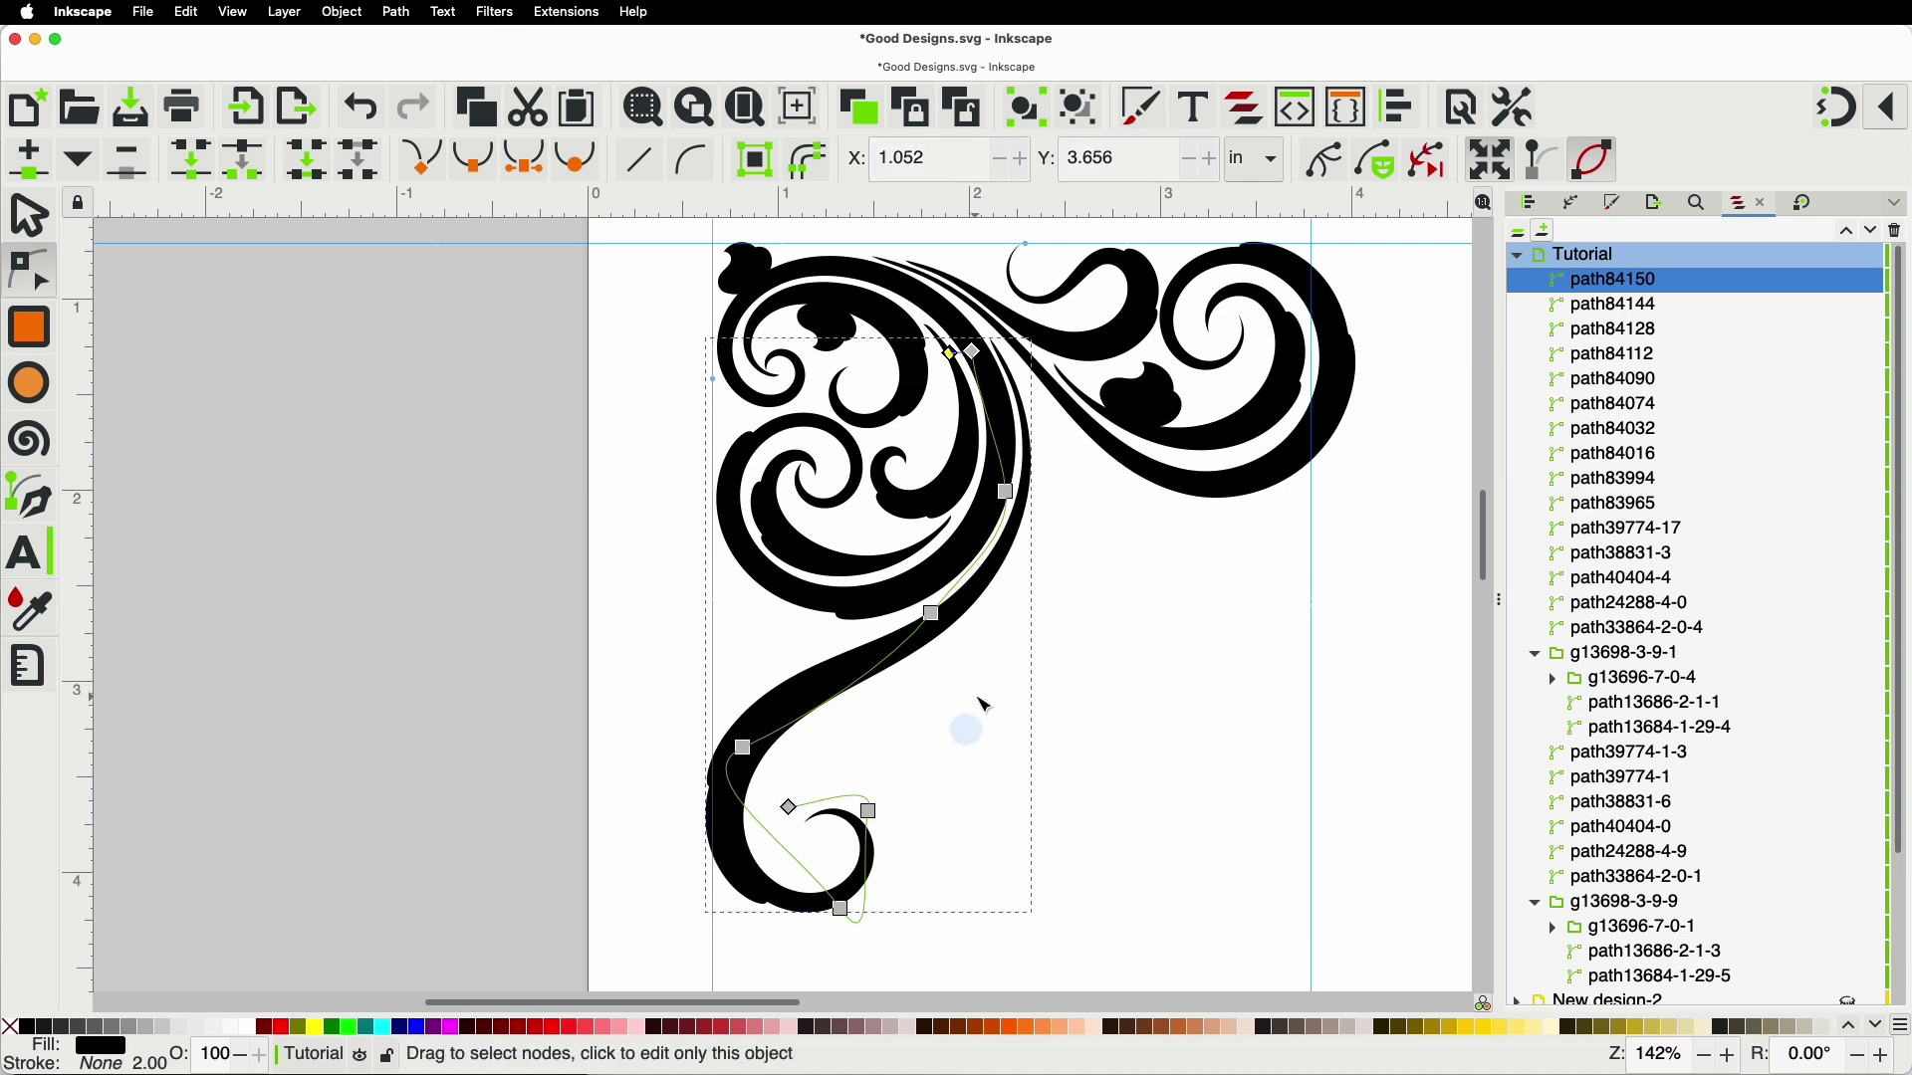
Step: Draw a shorter Spiro scroll along the lower scroll's inner edge, curving down from its stem into its curl
{"action": "left_click", "coordinate": [40, 513]}
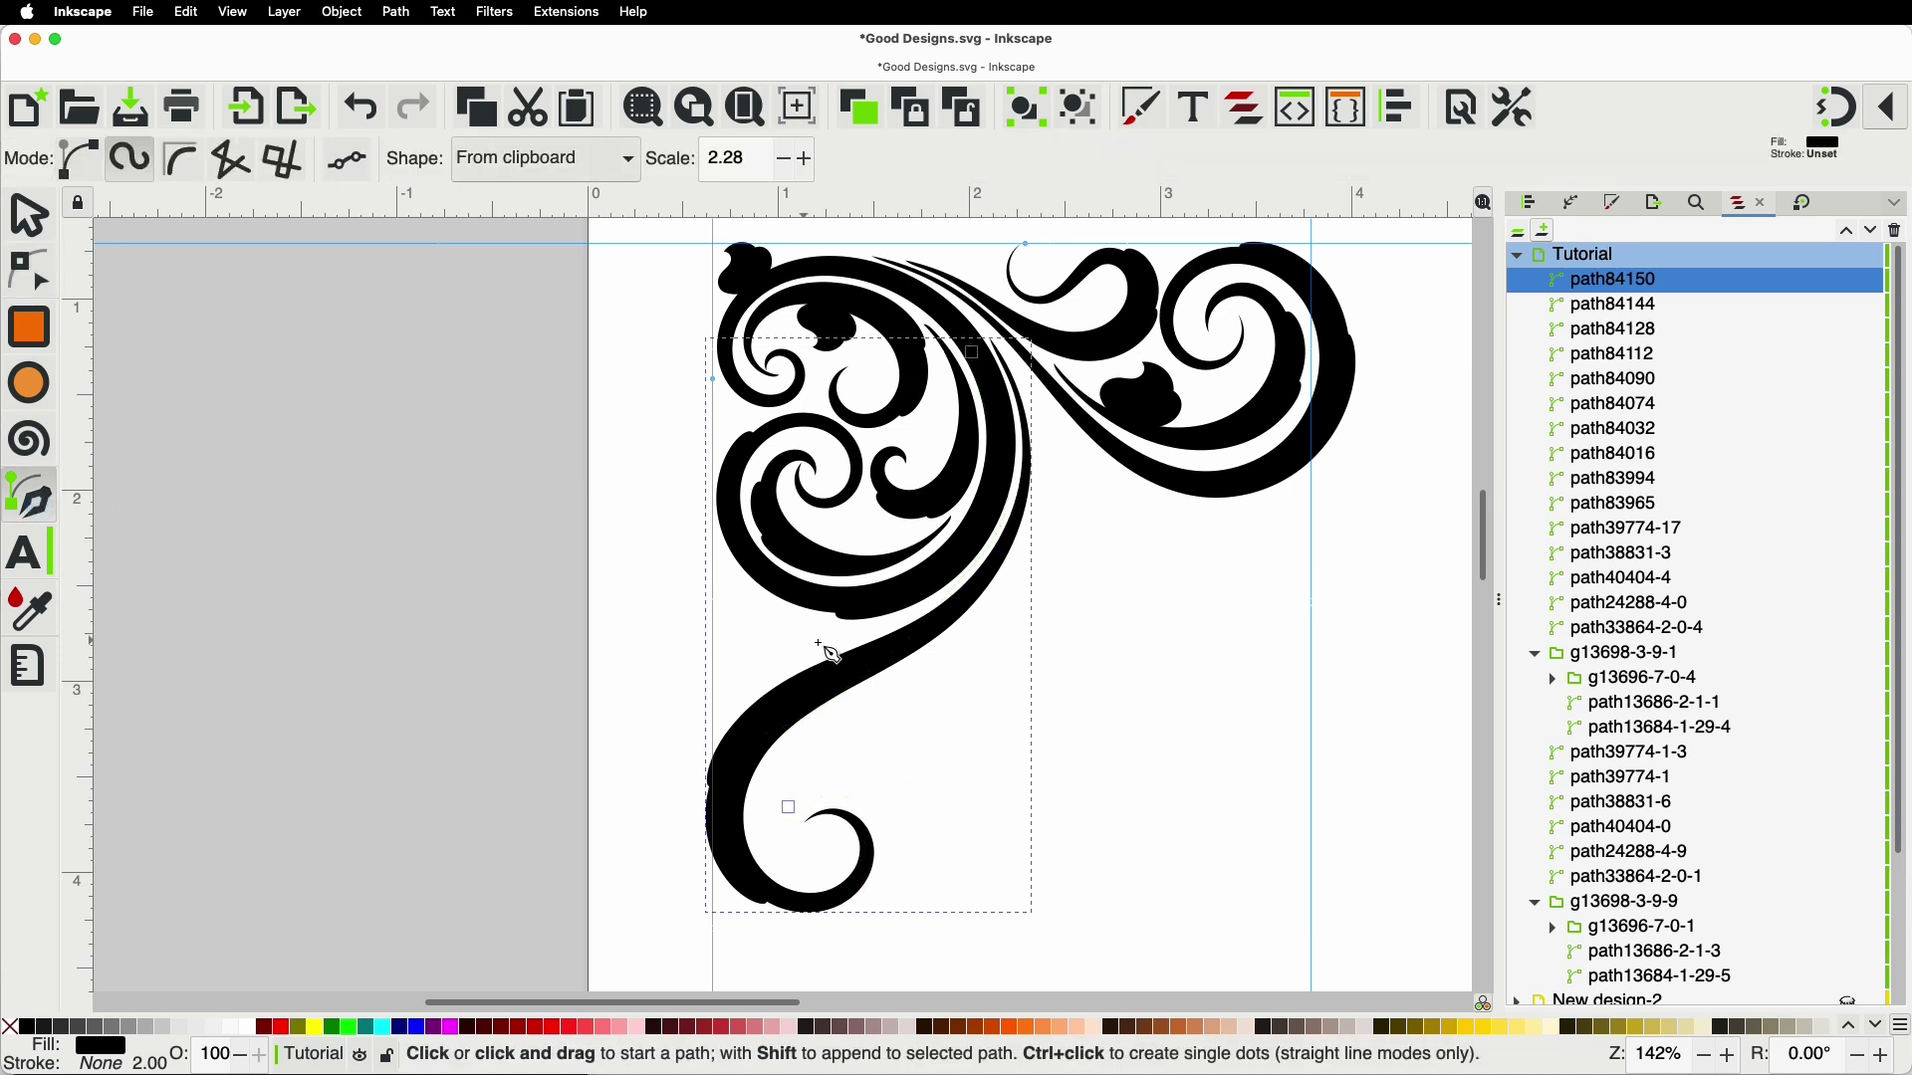
{"action": "left_click", "coordinate": [997, 600]}
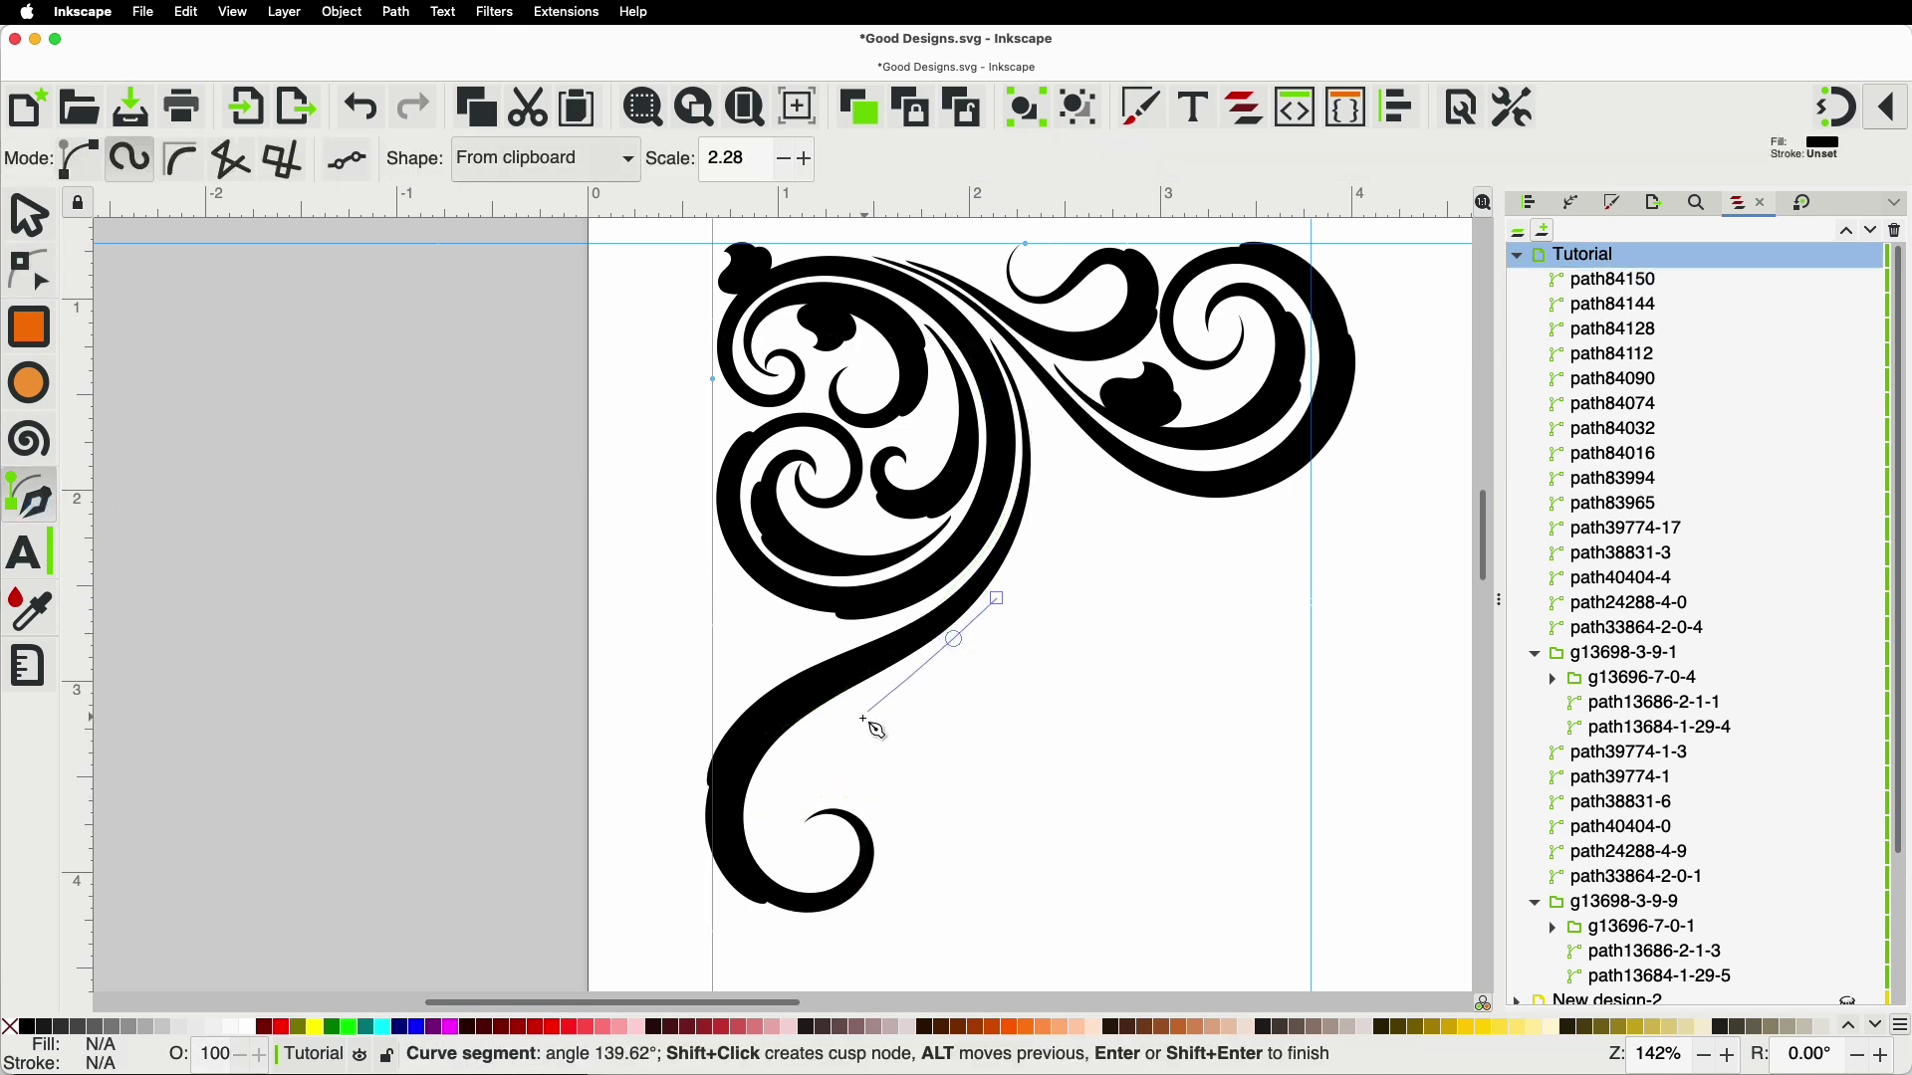
{"action": "left_click_drag", "start_coordinate": [786, 783], "coordinate": [793, 828]}
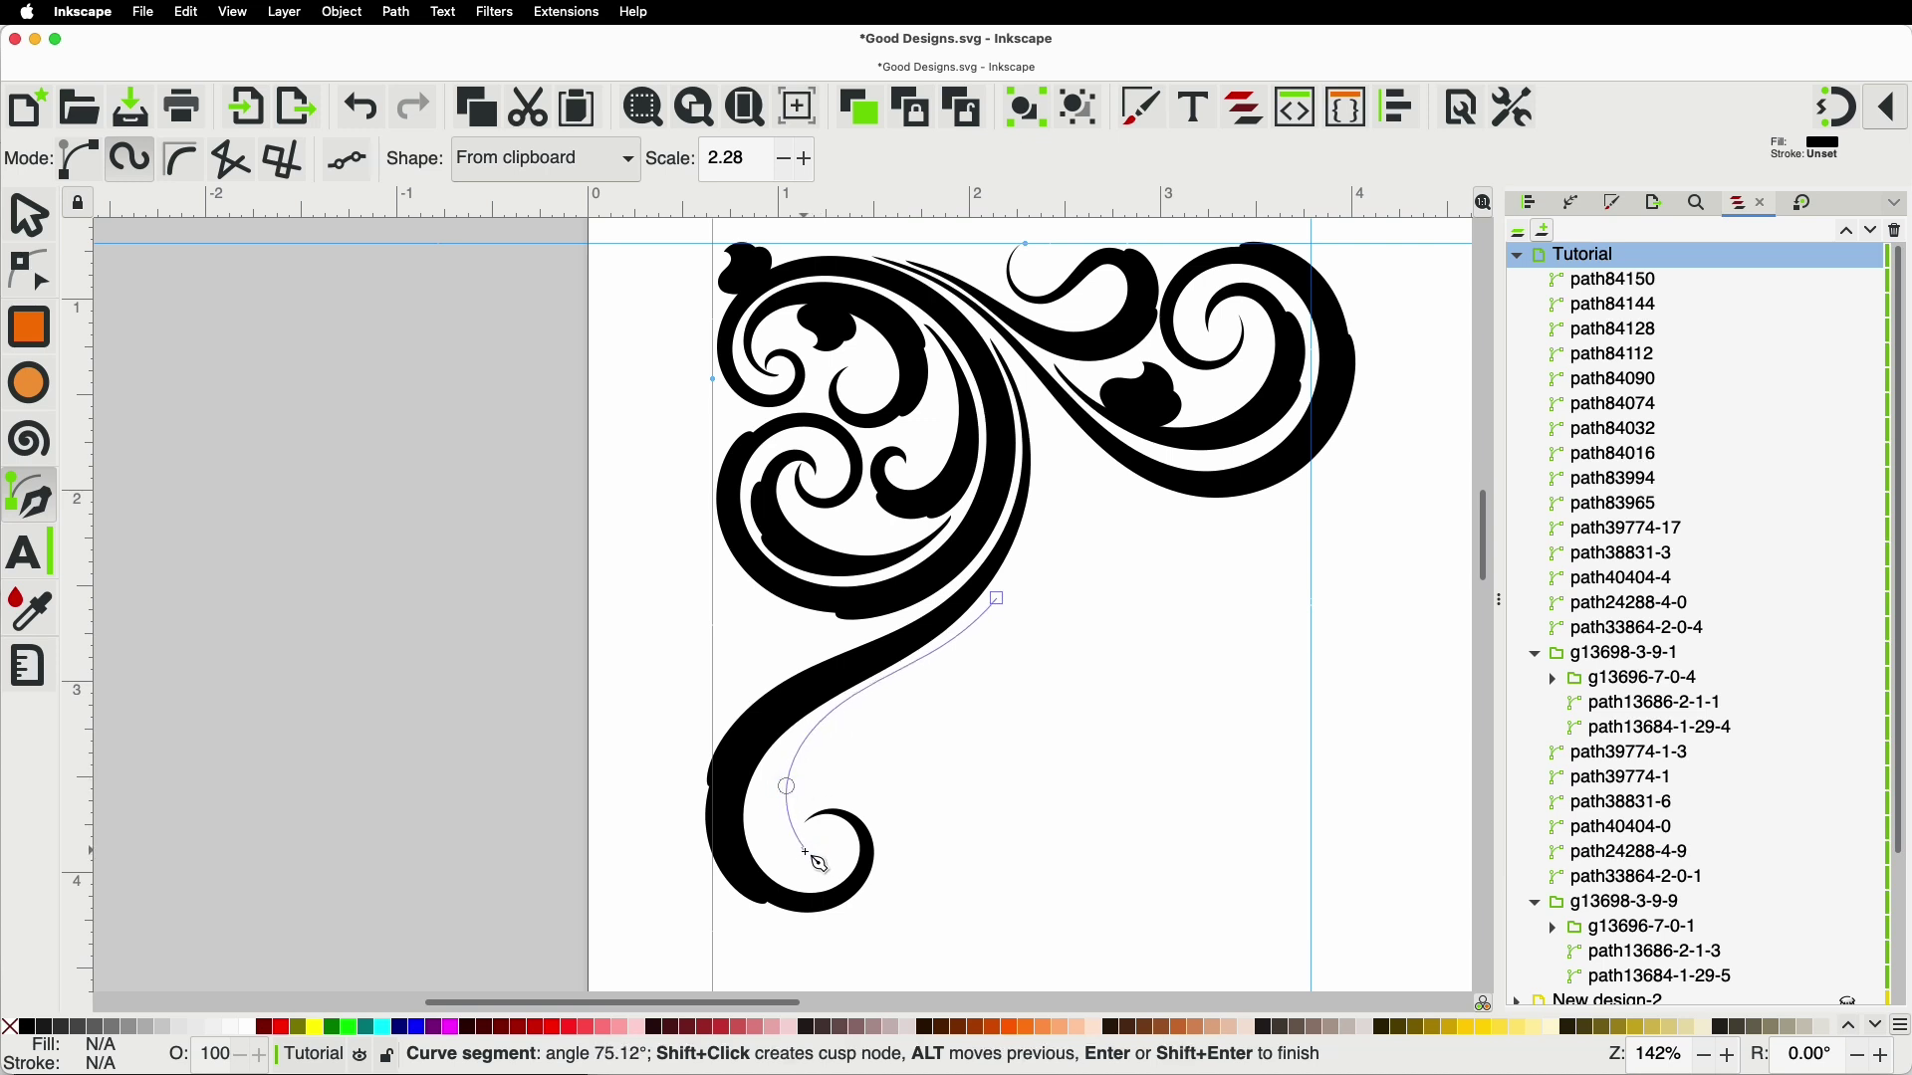
{"action": "double_click", "coordinate": [830, 839]}
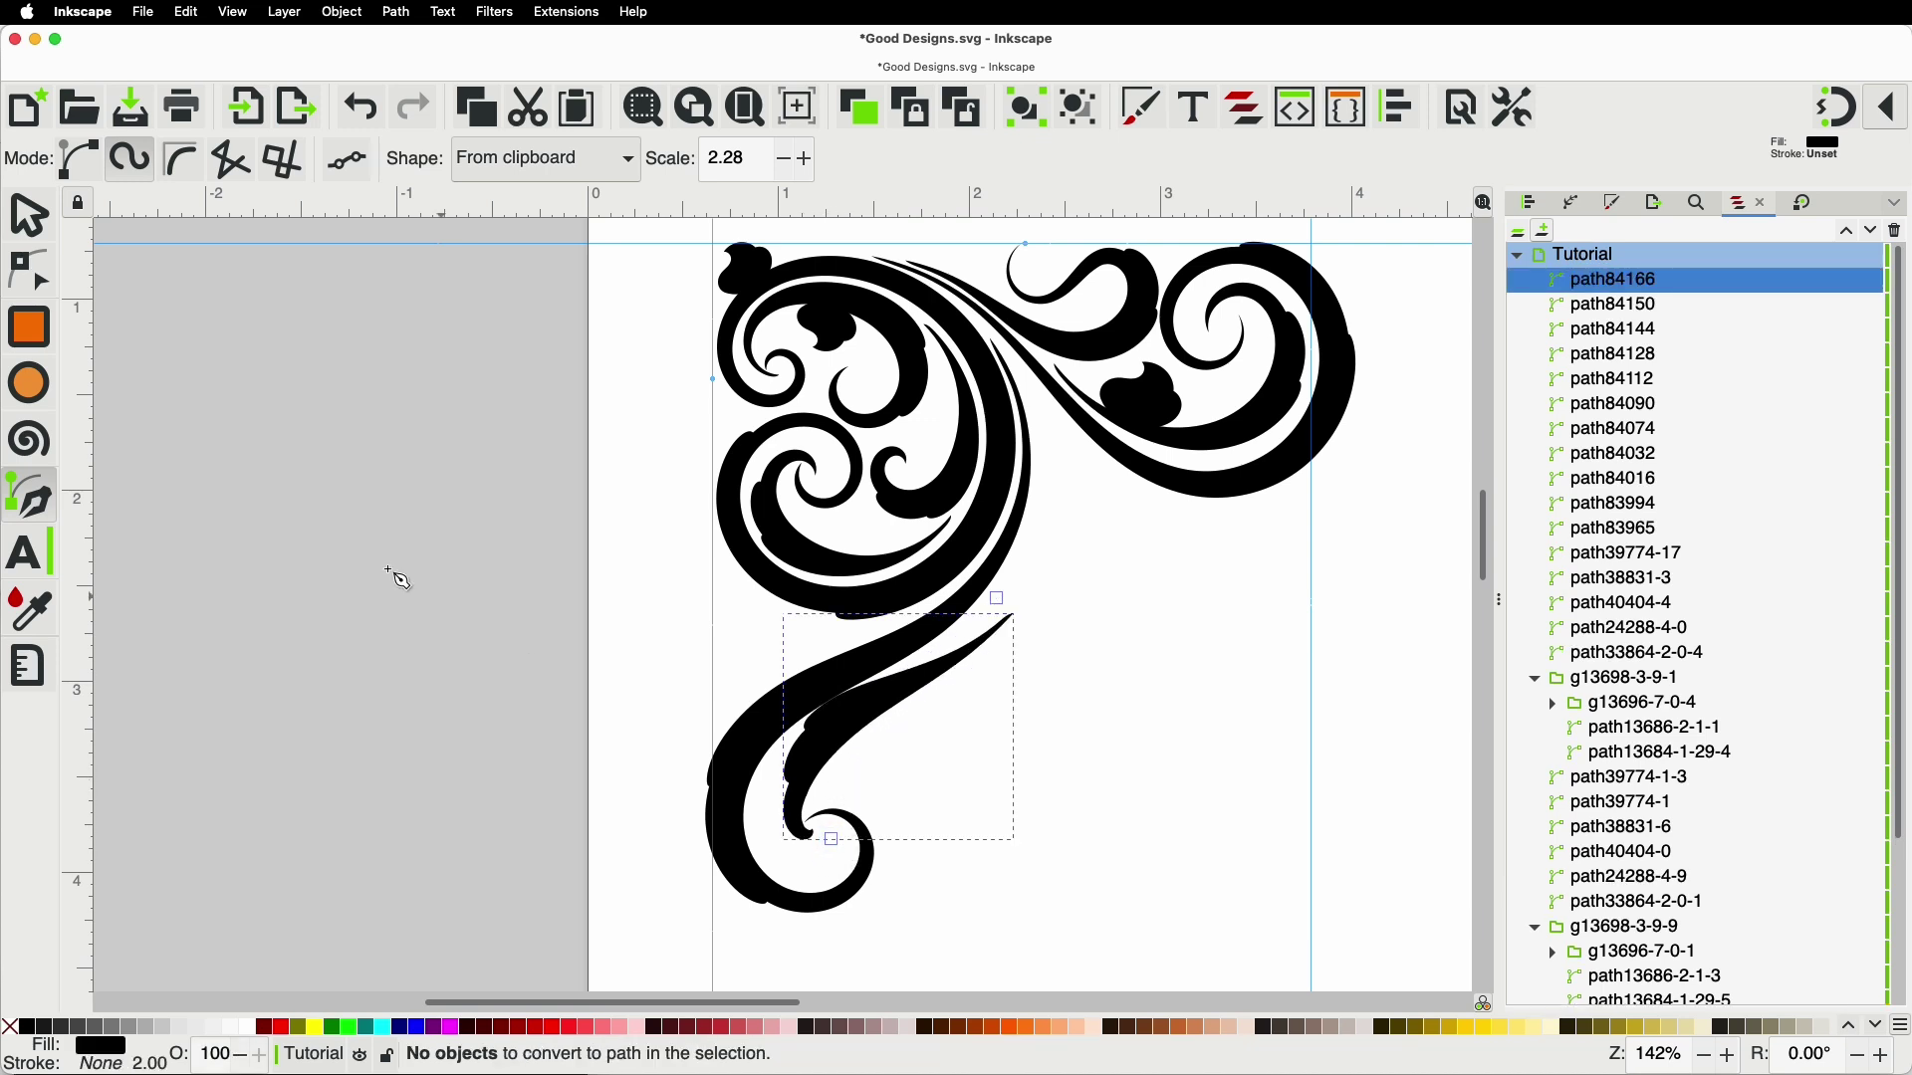
Step: Deepen the short inner scroll's hook inside the curl, with its end at X 1.383, Y 3.802 and outer node at X 1.029, Y 3.562 in
{"action": "left_click", "coordinate": [36, 276]}
{"action": "key", "text": "space"}
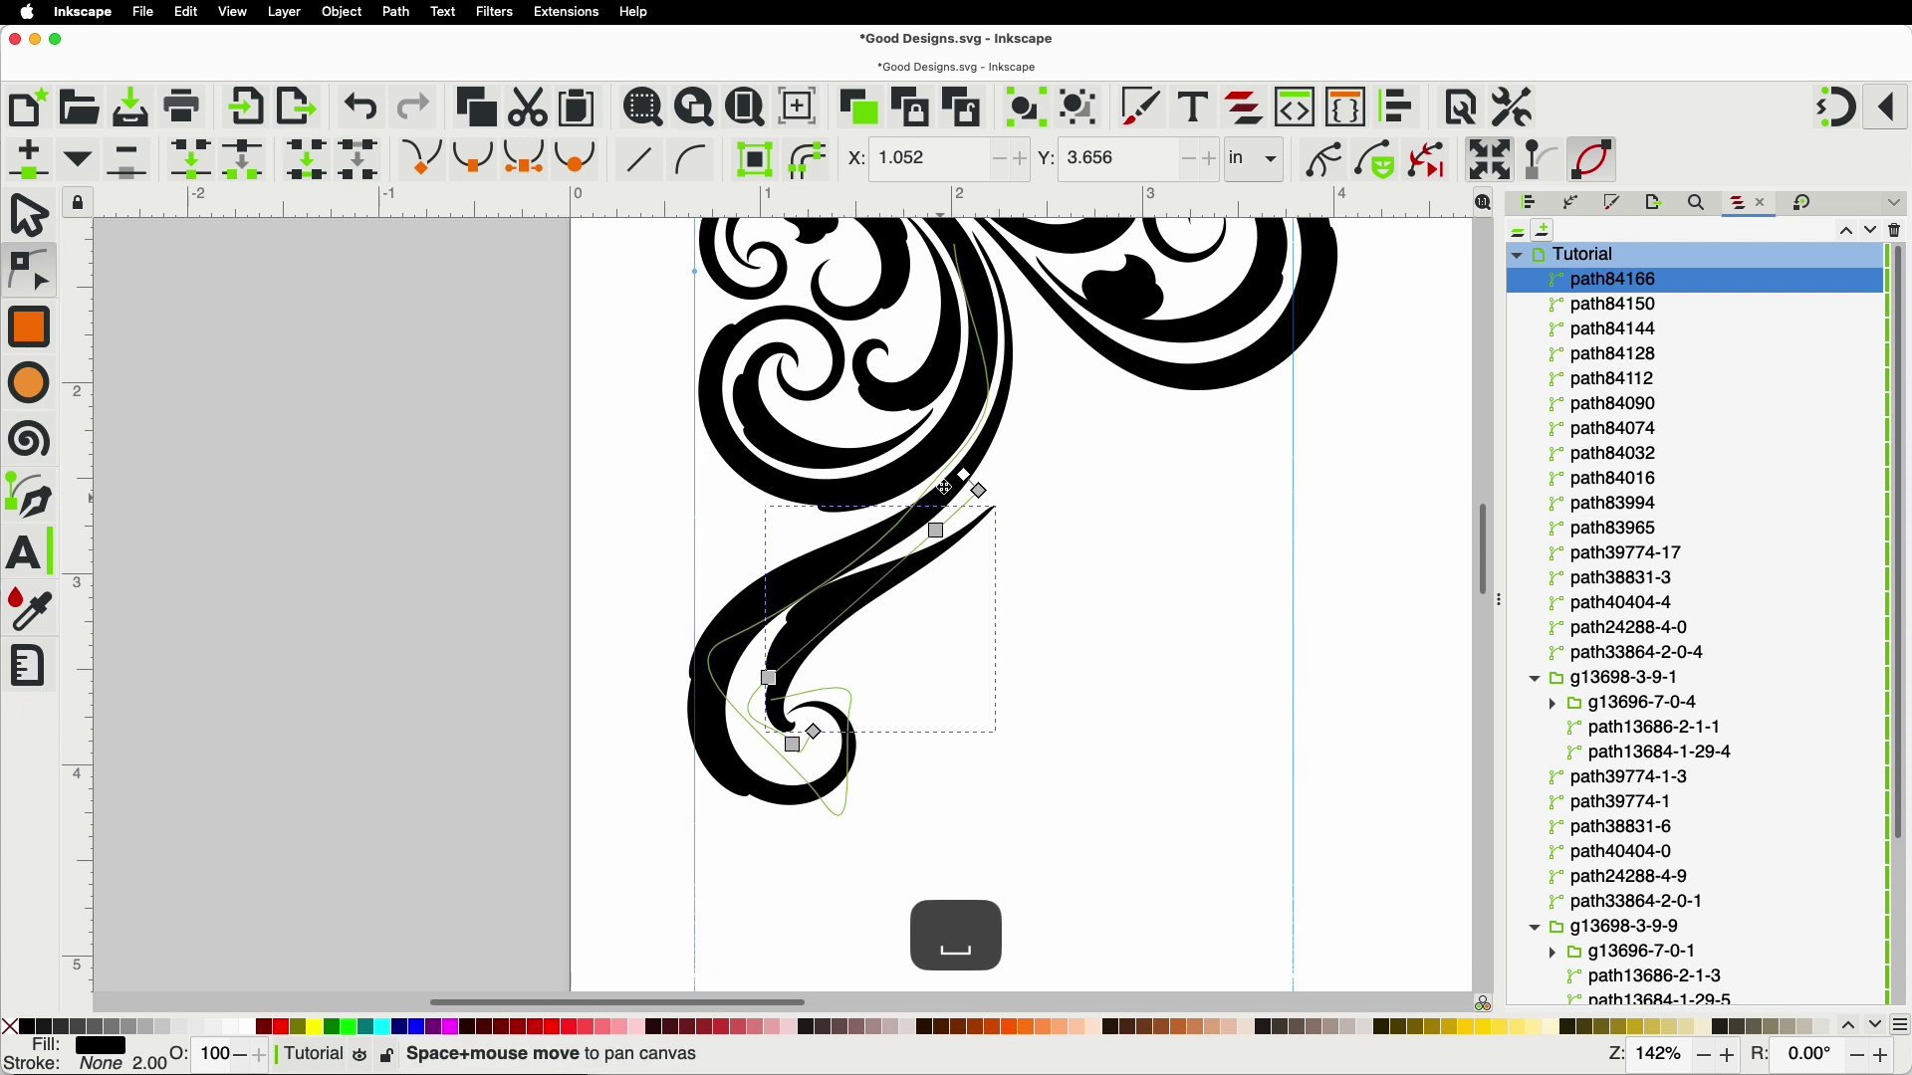
{"action": "scroll", "coordinate": [870, 549], "scroll_direction": "up", "scroll_amount": 2}
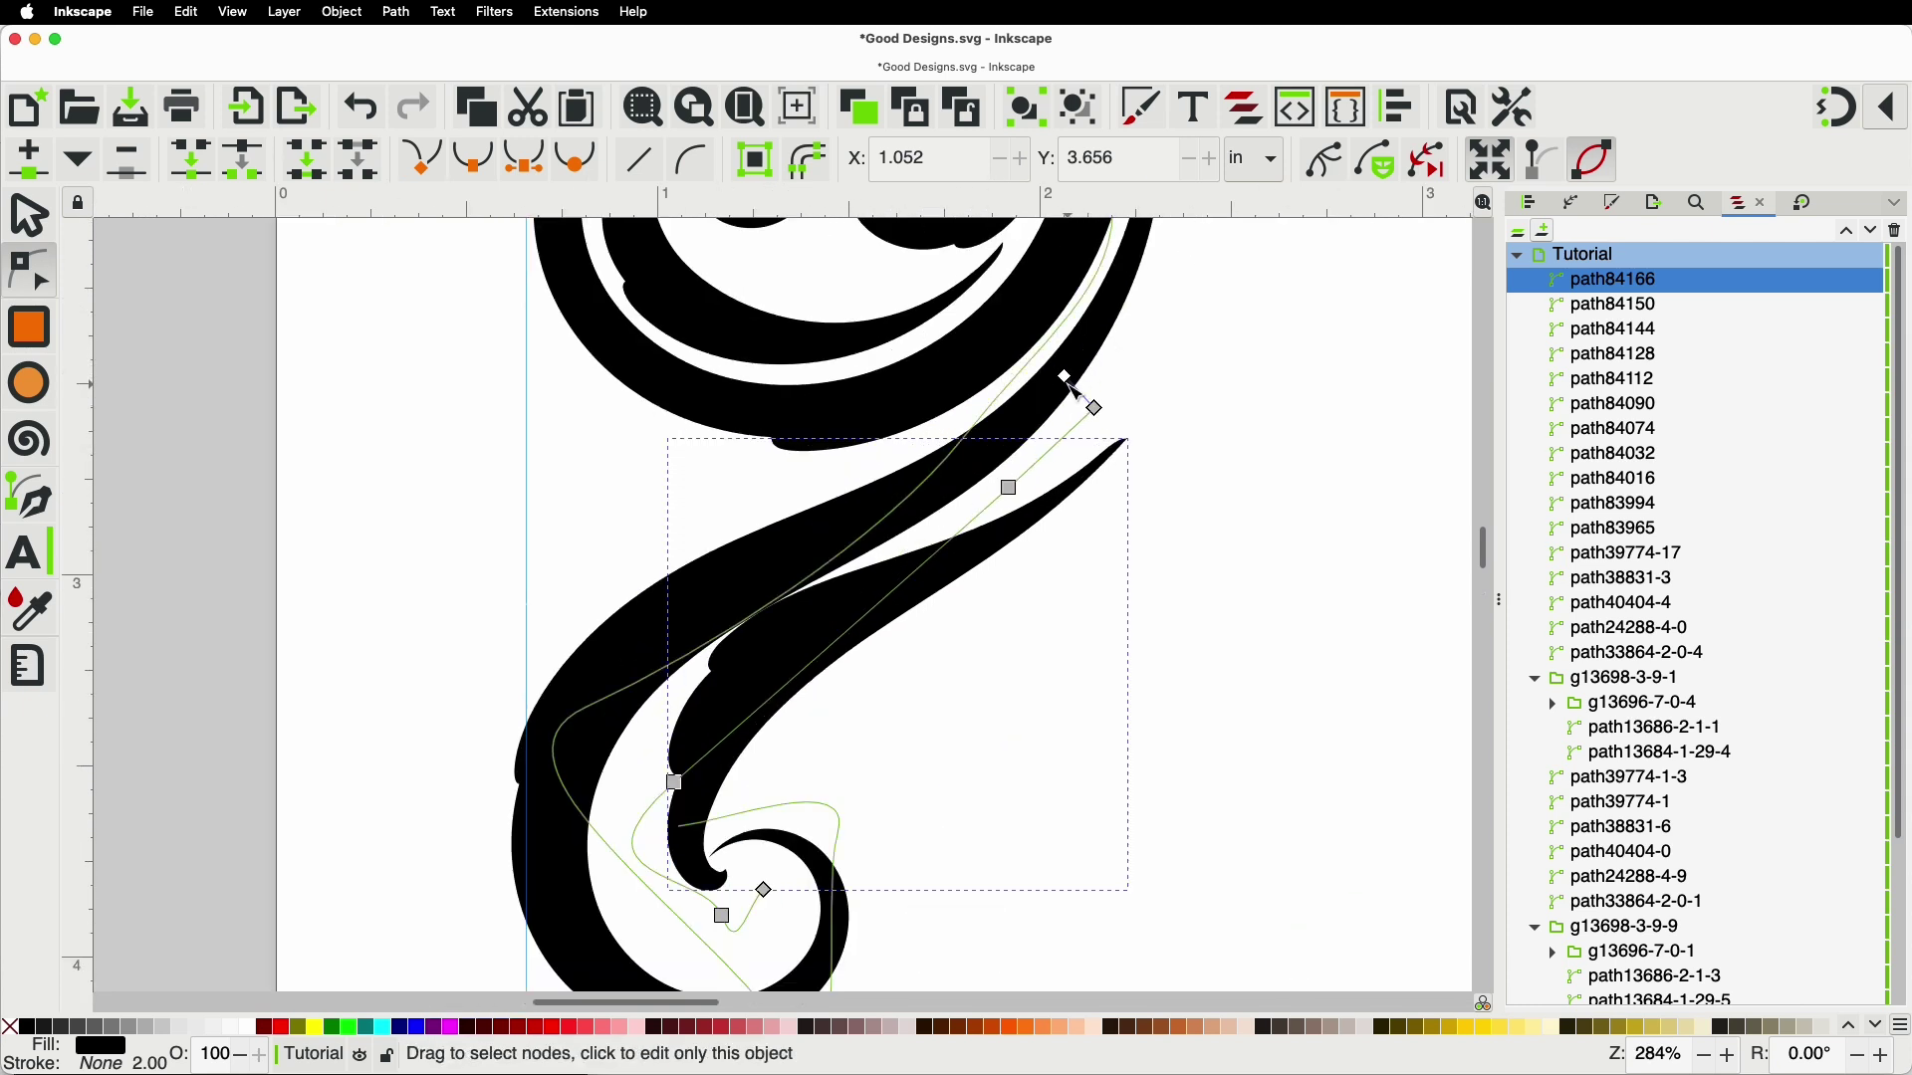
{"action": "left_click", "coordinate": [764, 889]}
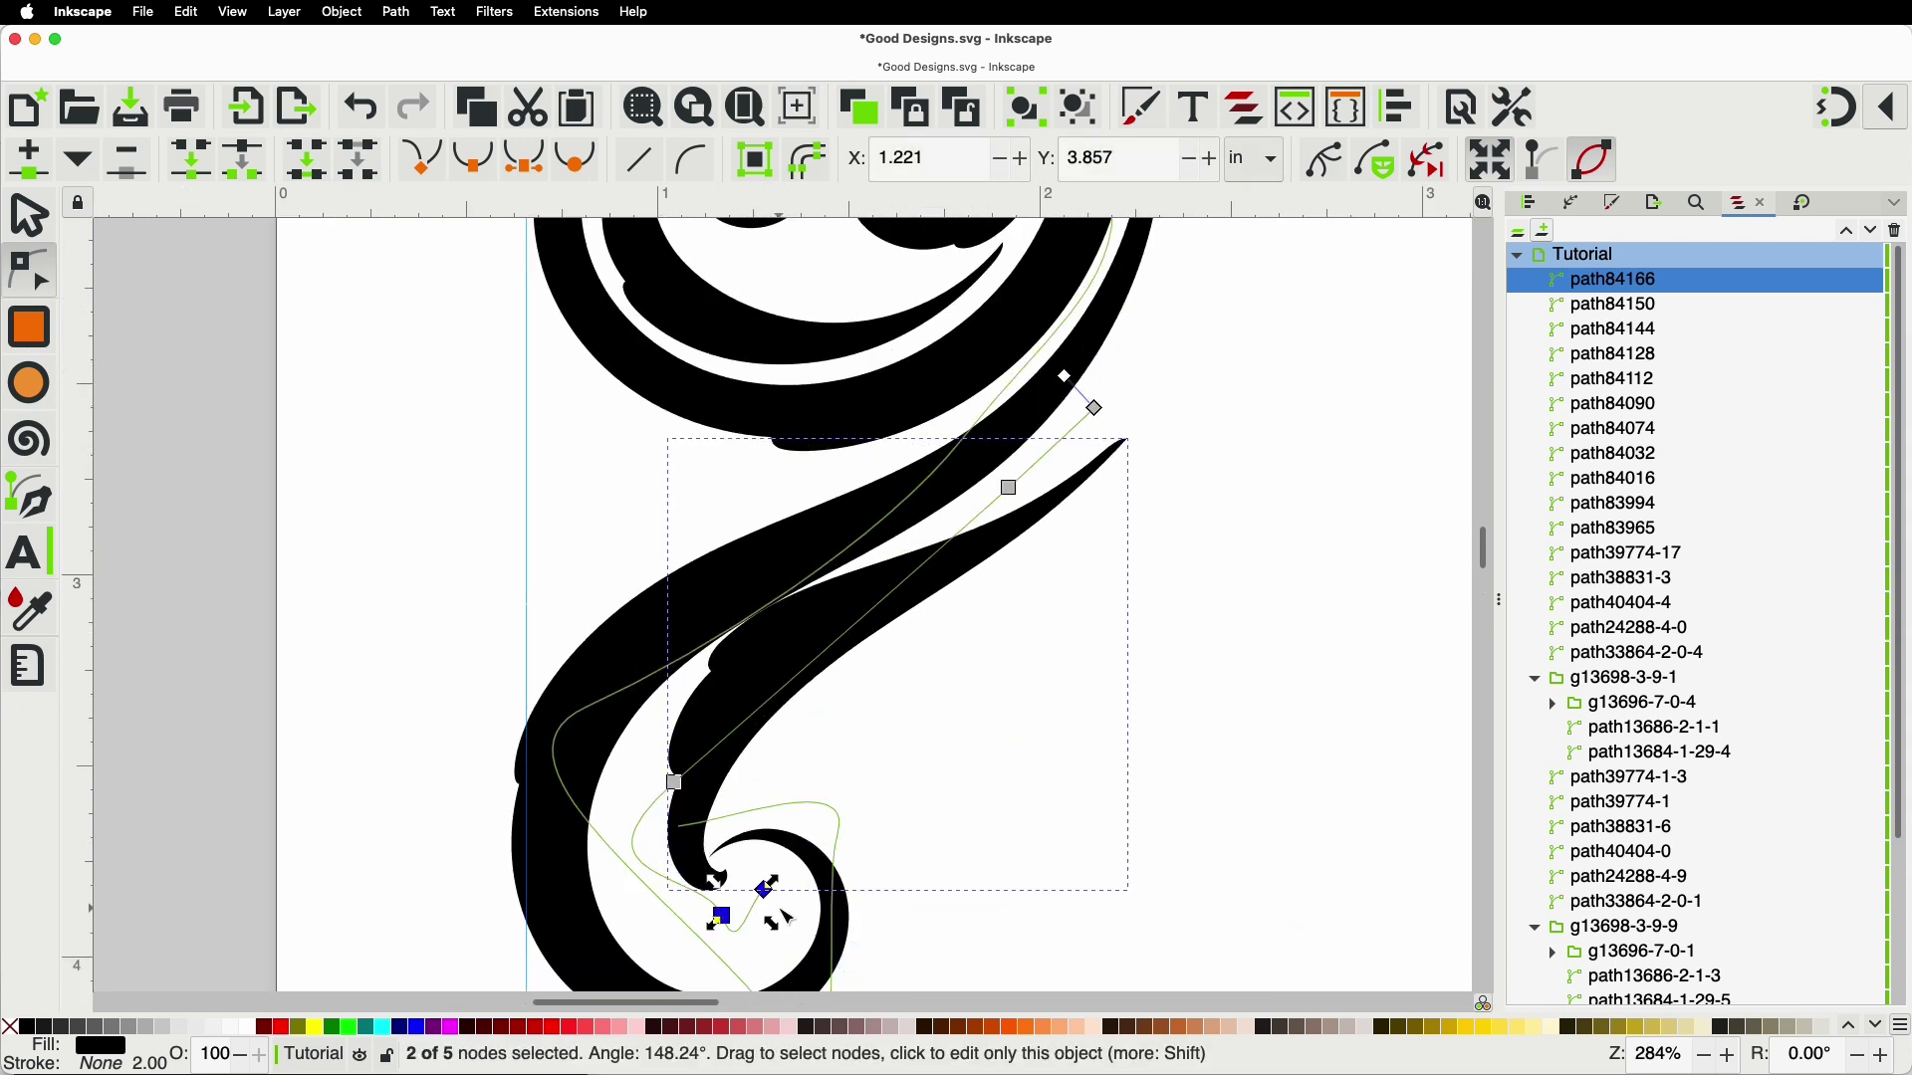
{"action": "left_click_drag", "start_coordinate": [765, 889], "coordinate": [809, 885]}
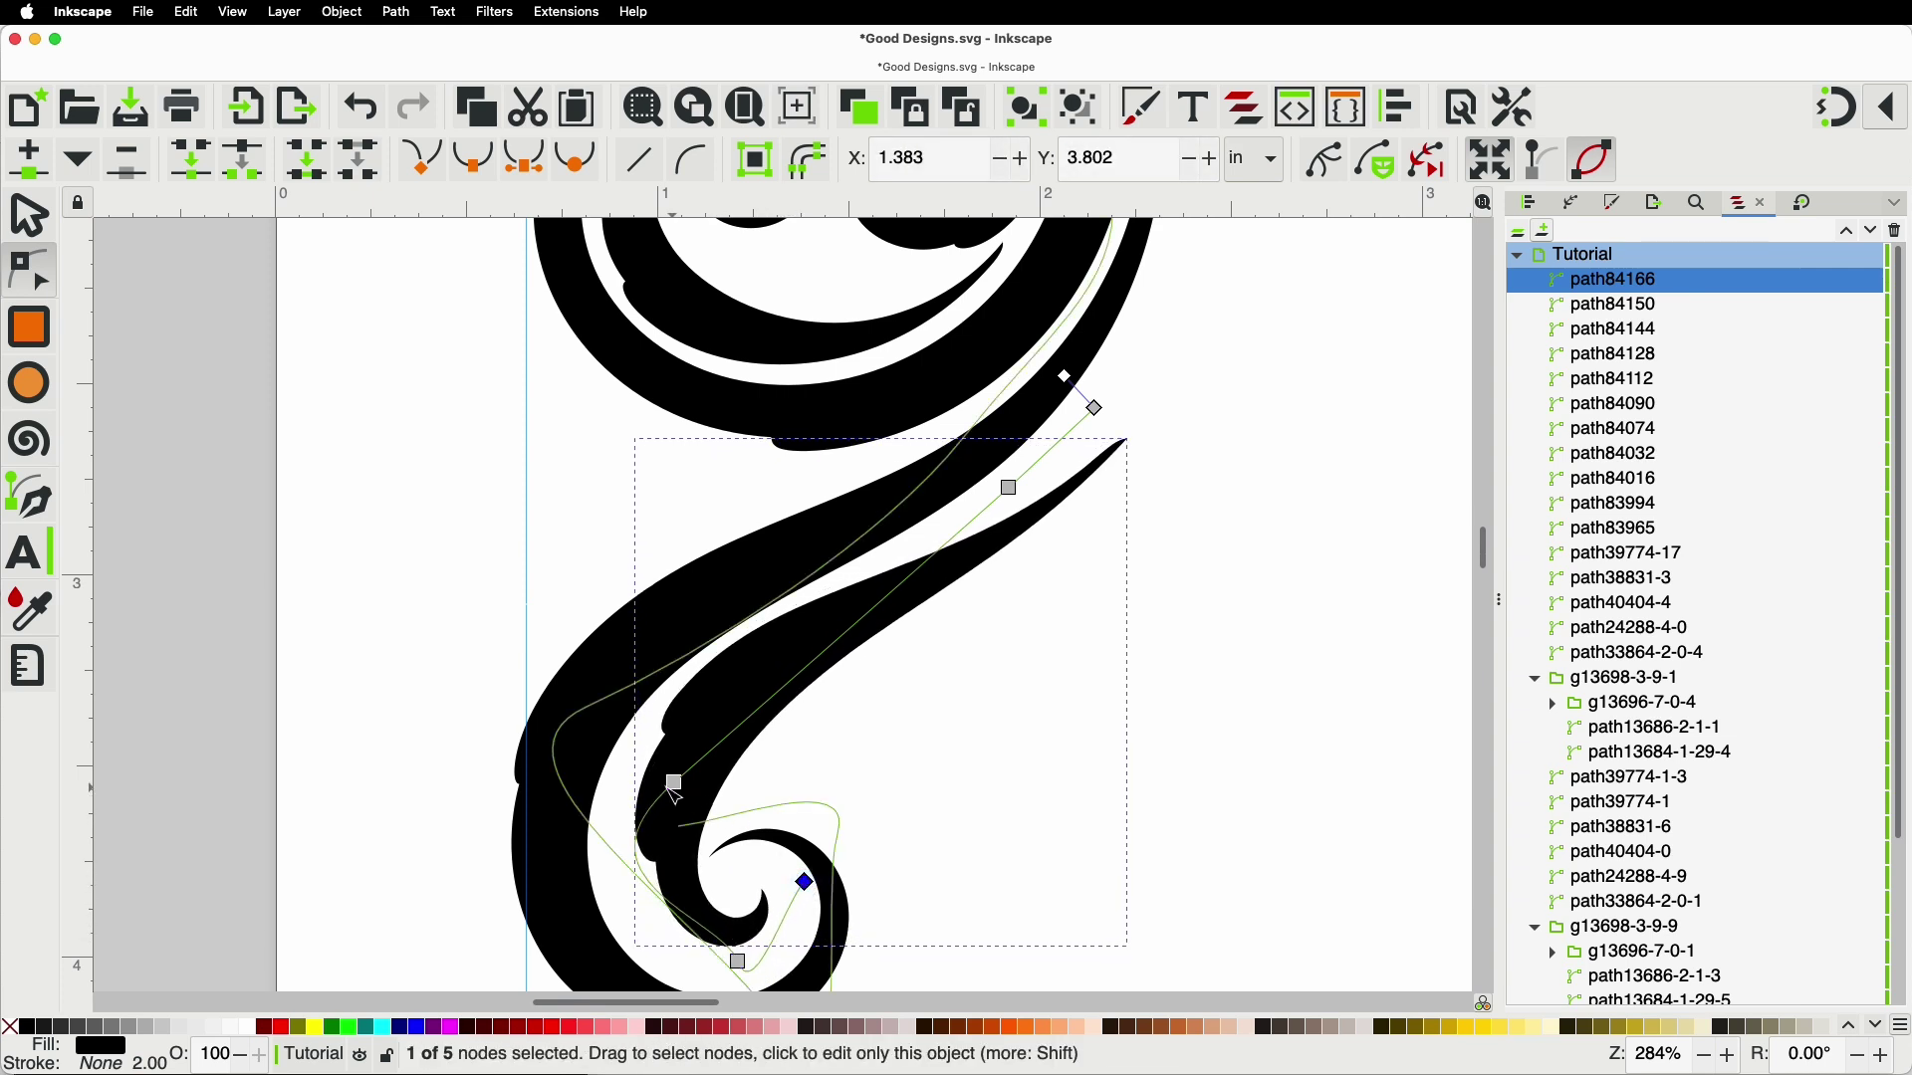
{"action": "left_click_drag", "start_coordinate": [674, 783], "coordinate": [670, 791]}
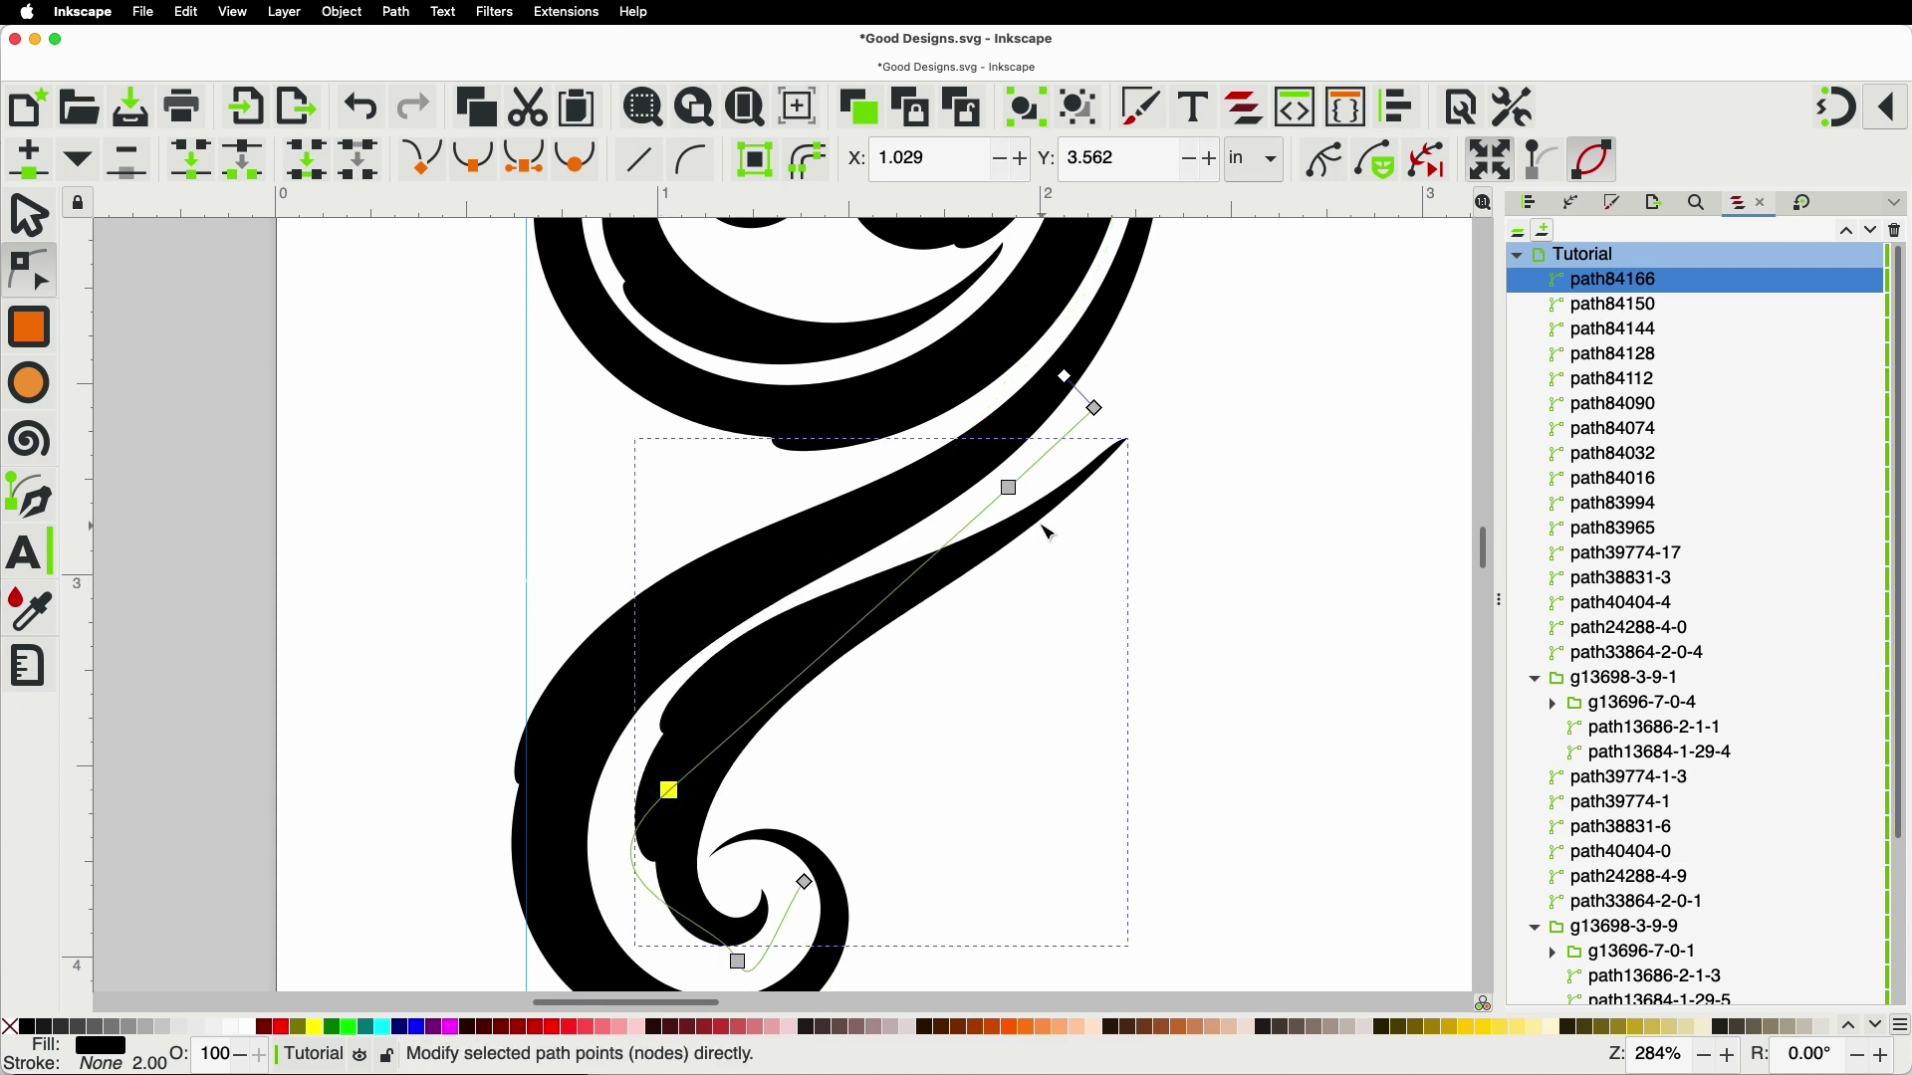
Step: Extend the short inner scroll's stem up to X 2.117, Y 2.323 in and reposition its middle node so it follows the lower scroll
{"action": "left_click_drag", "start_coordinate": [1009, 487], "coordinate": [764, 679]}
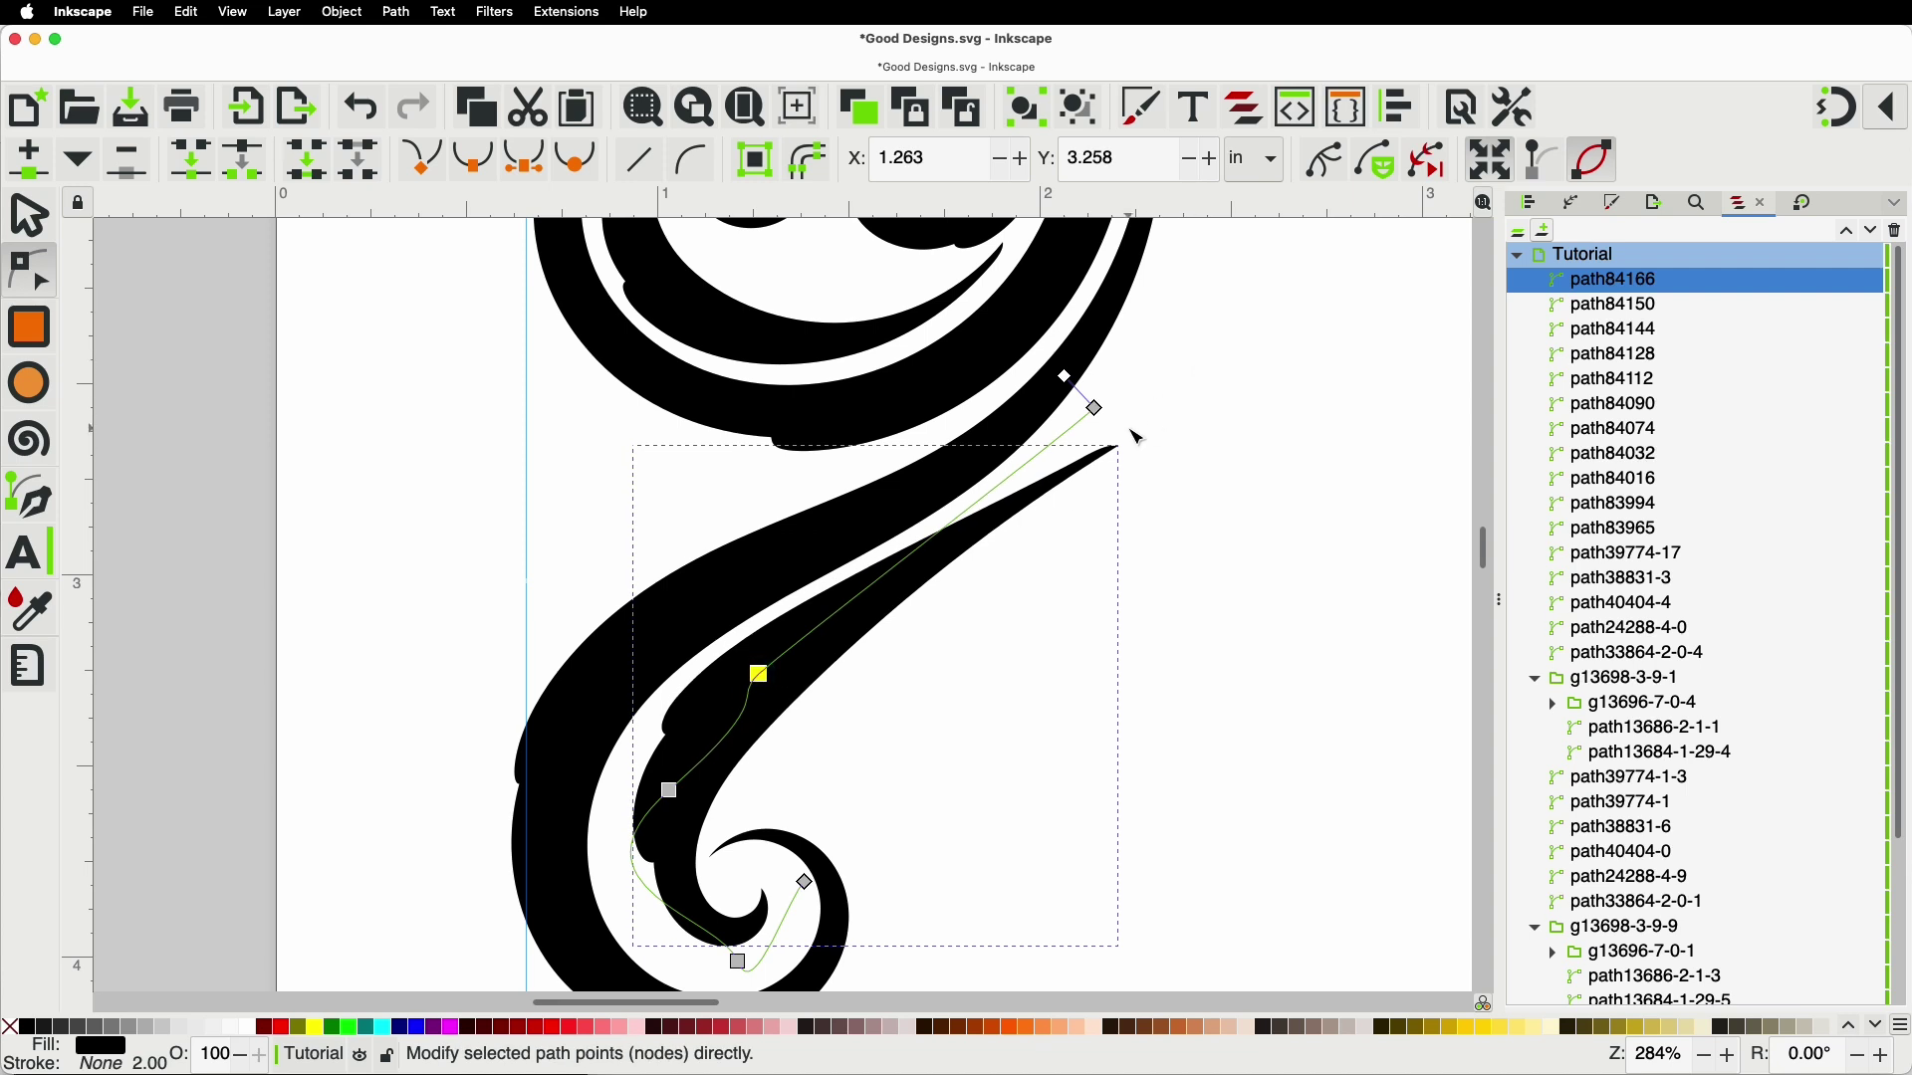
{"action": "left_click_drag", "start_coordinate": [1094, 408], "coordinate": [1104, 318]}
{"action": "left_click_drag", "start_coordinate": [760, 674], "coordinate": [902, 574]}
{"action": "left_click_drag", "start_coordinate": [1102, 320], "coordinate": [1090, 321]}
Step: Fine-tune the lower scroll's thickness with the width handle at its upper end, then deselect it
{"action": "scroll", "coordinate": [1061, 587], "scroll_direction": "down", "scroll_amount": 3, "text": "ctrl"}
{"action": "left_click", "coordinate": [1012, 612]}
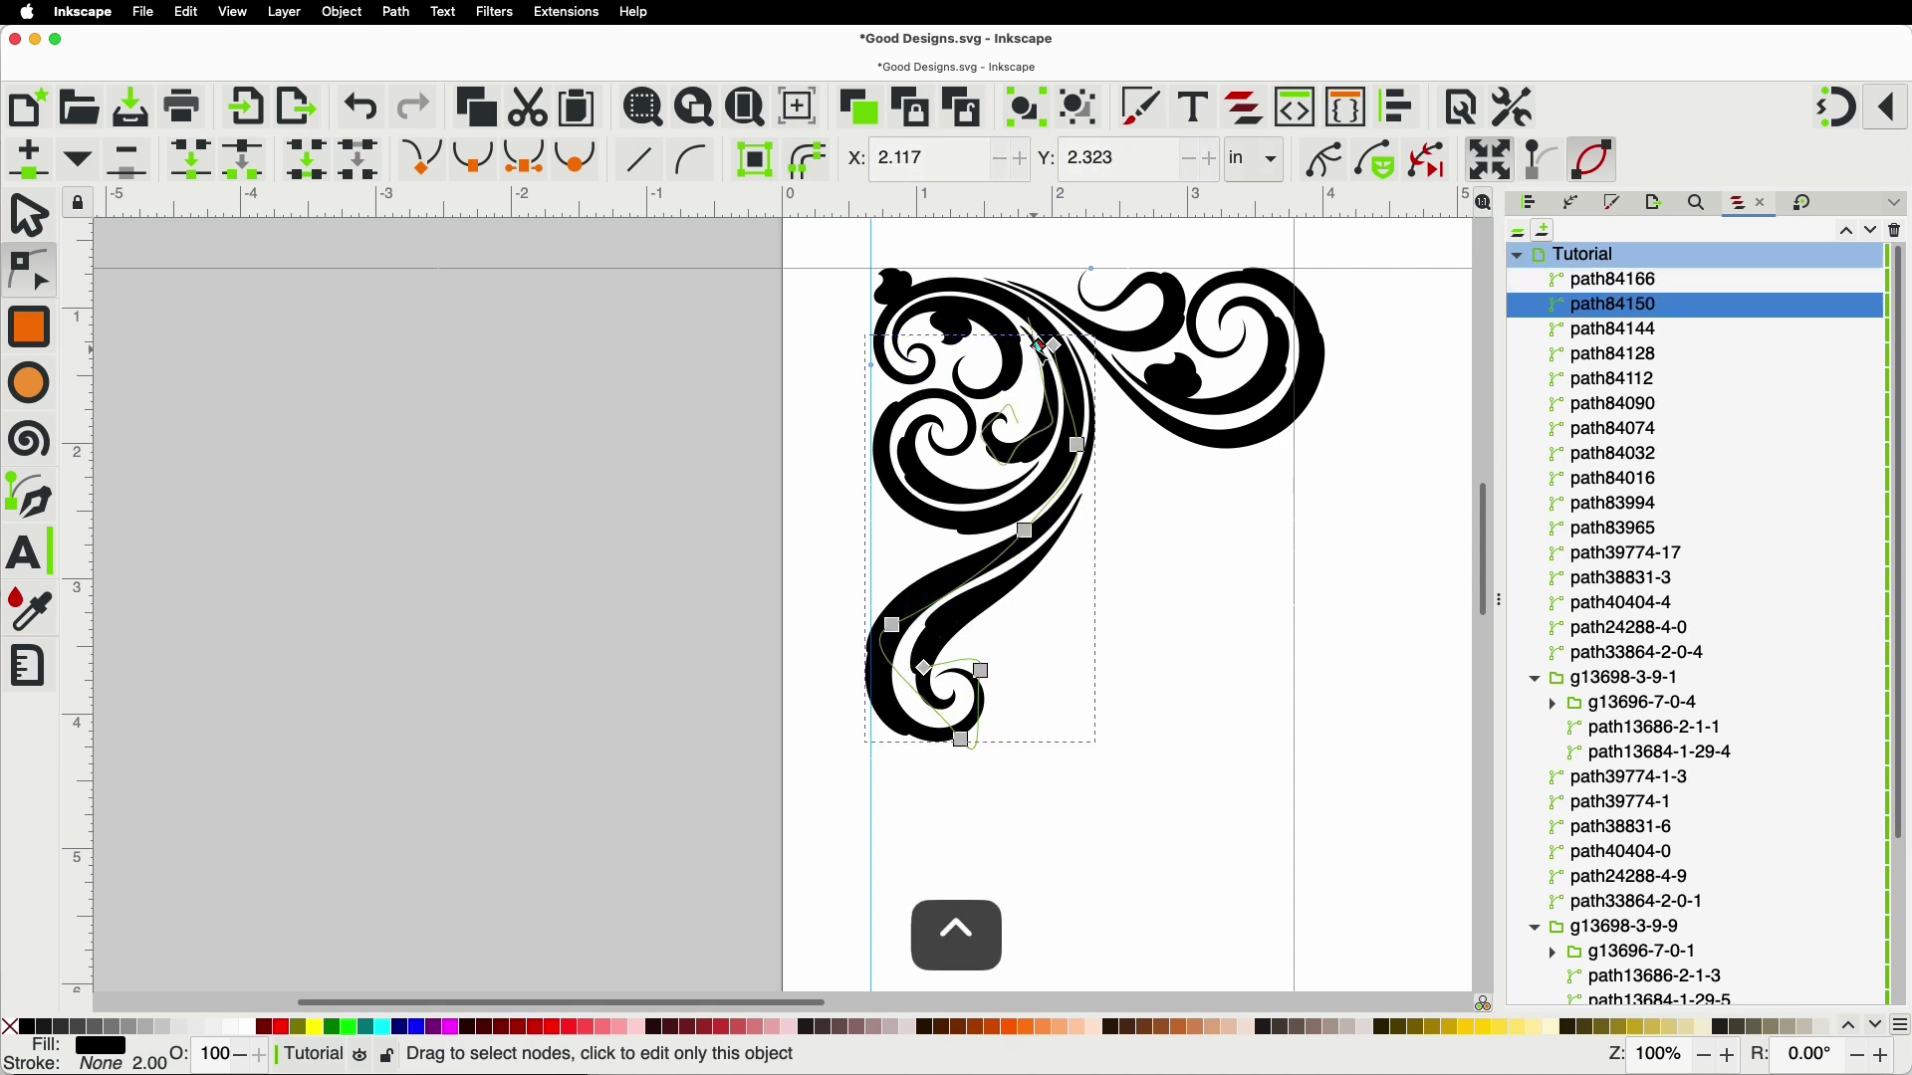
{"action": "scroll", "coordinate": [1041, 346], "scroll_direction": "up", "scroll_amount": 5, "text": "ctrl"}
{"action": "left_click_drag", "start_coordinate": [1062, 350], "coordinate": [1068, 351]}
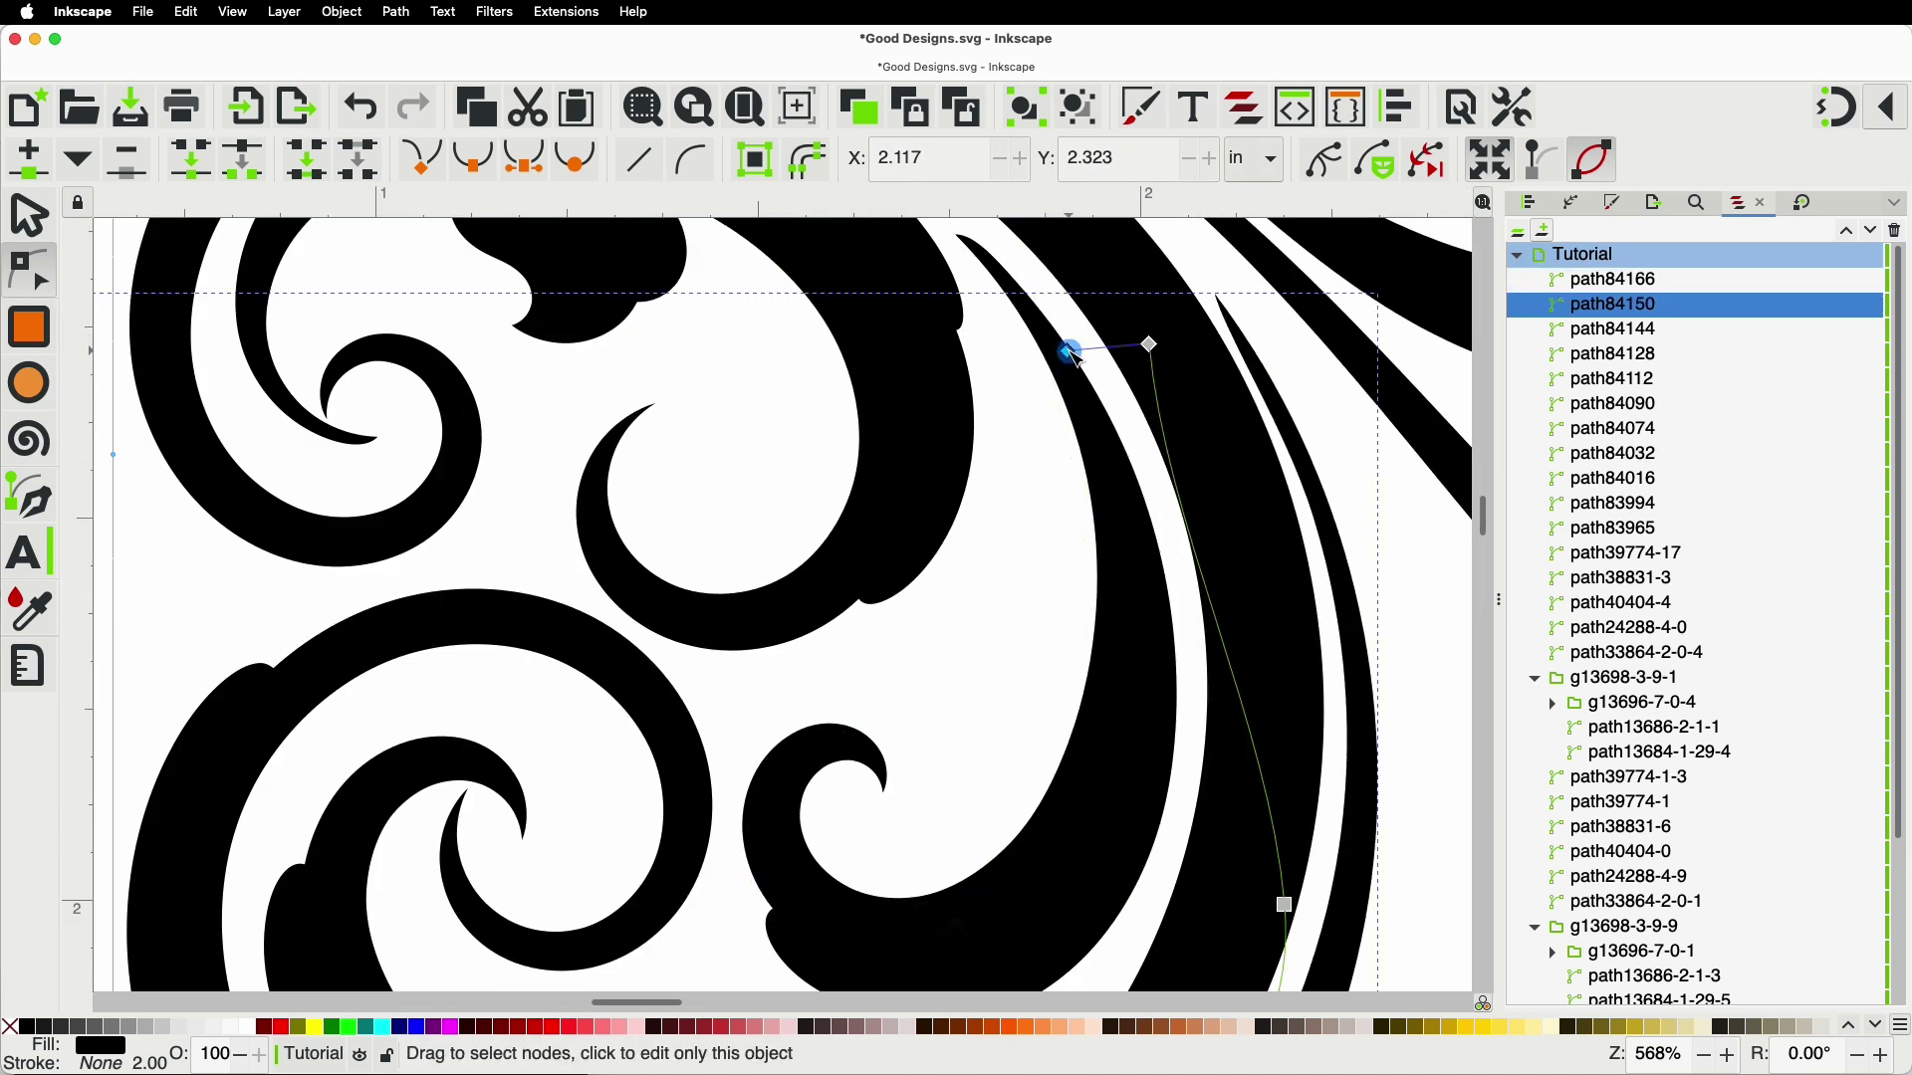
{"action": "key", "text": "1"}
{"action": "left_click", "coordinate": [1150, 626]}
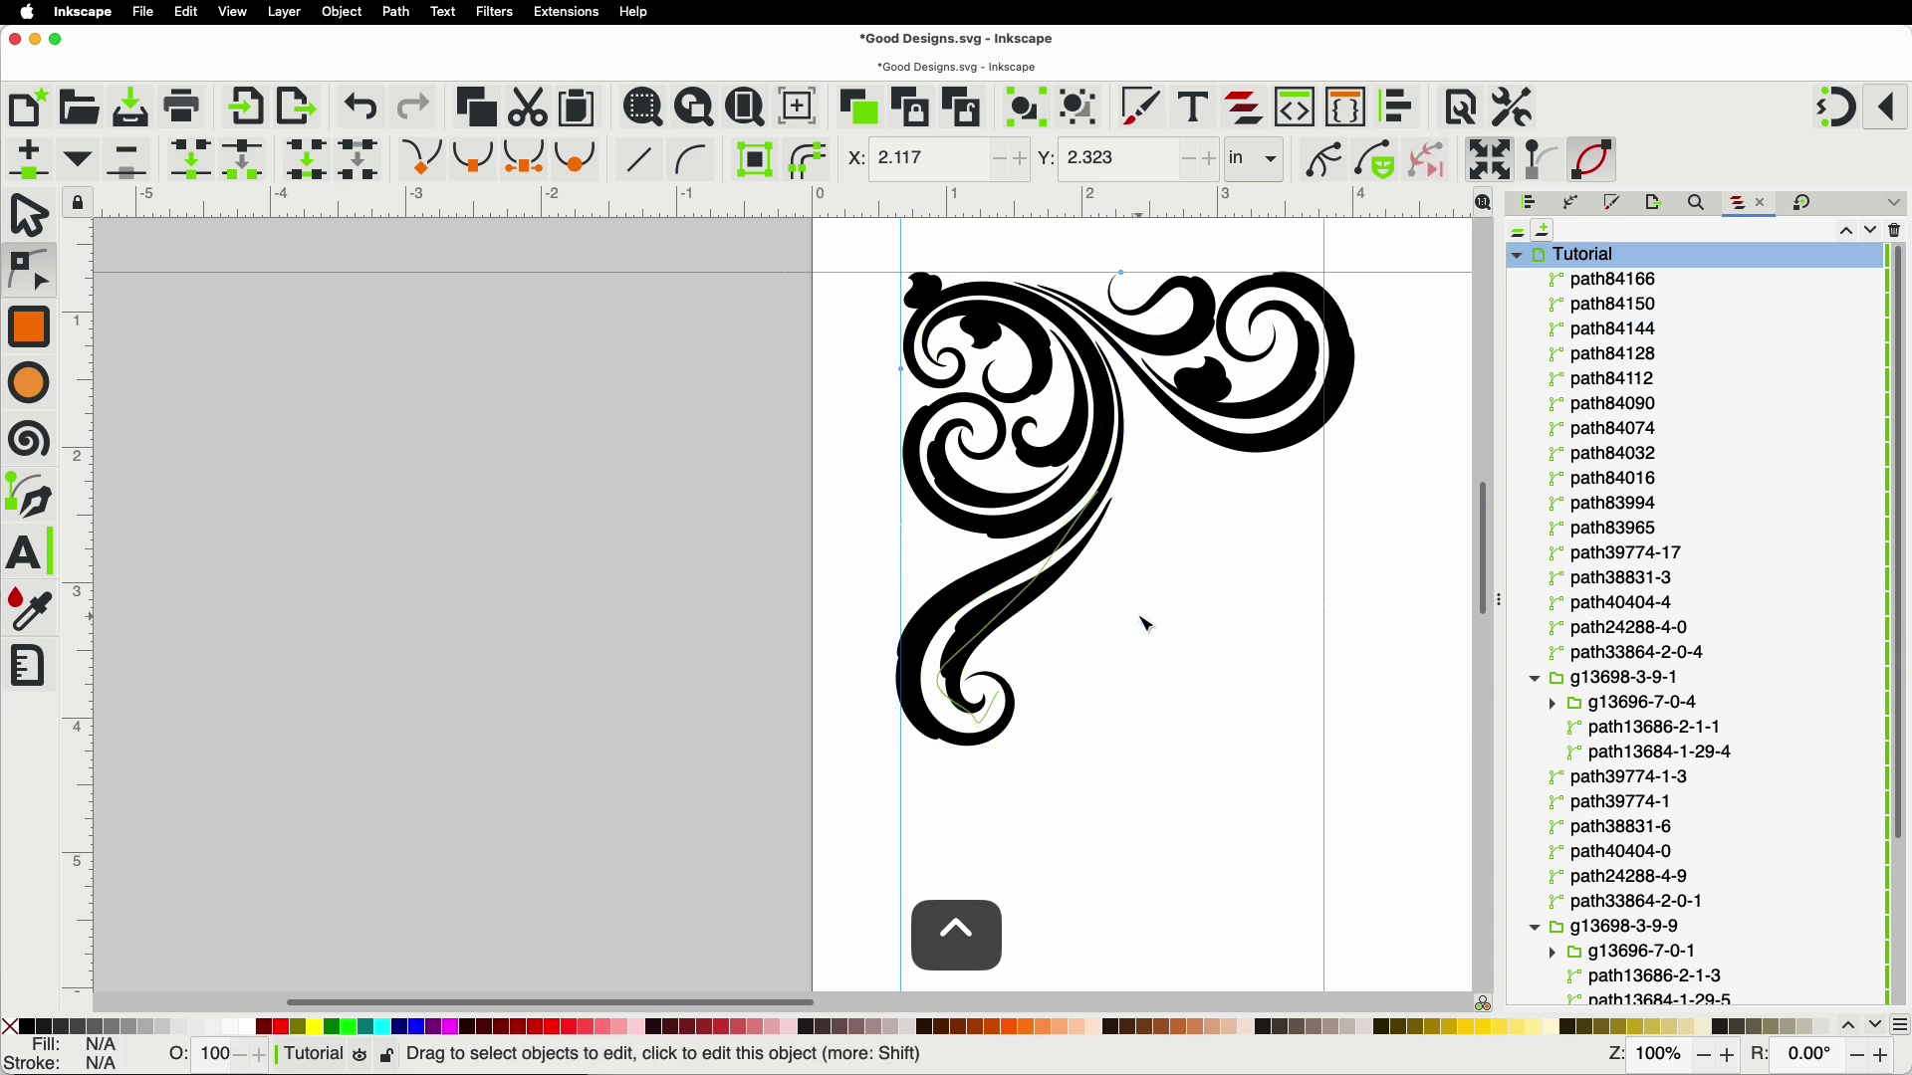
Step: Duplicate the leaf-and-dots ornament and place the copy beside the junction of the large and lower scrolls at X 0.388, Y 2.228 in
{"action": "scroll", "coordinate": [1143, 605], "scroll_direction": "right", "scroll_amount": 10}
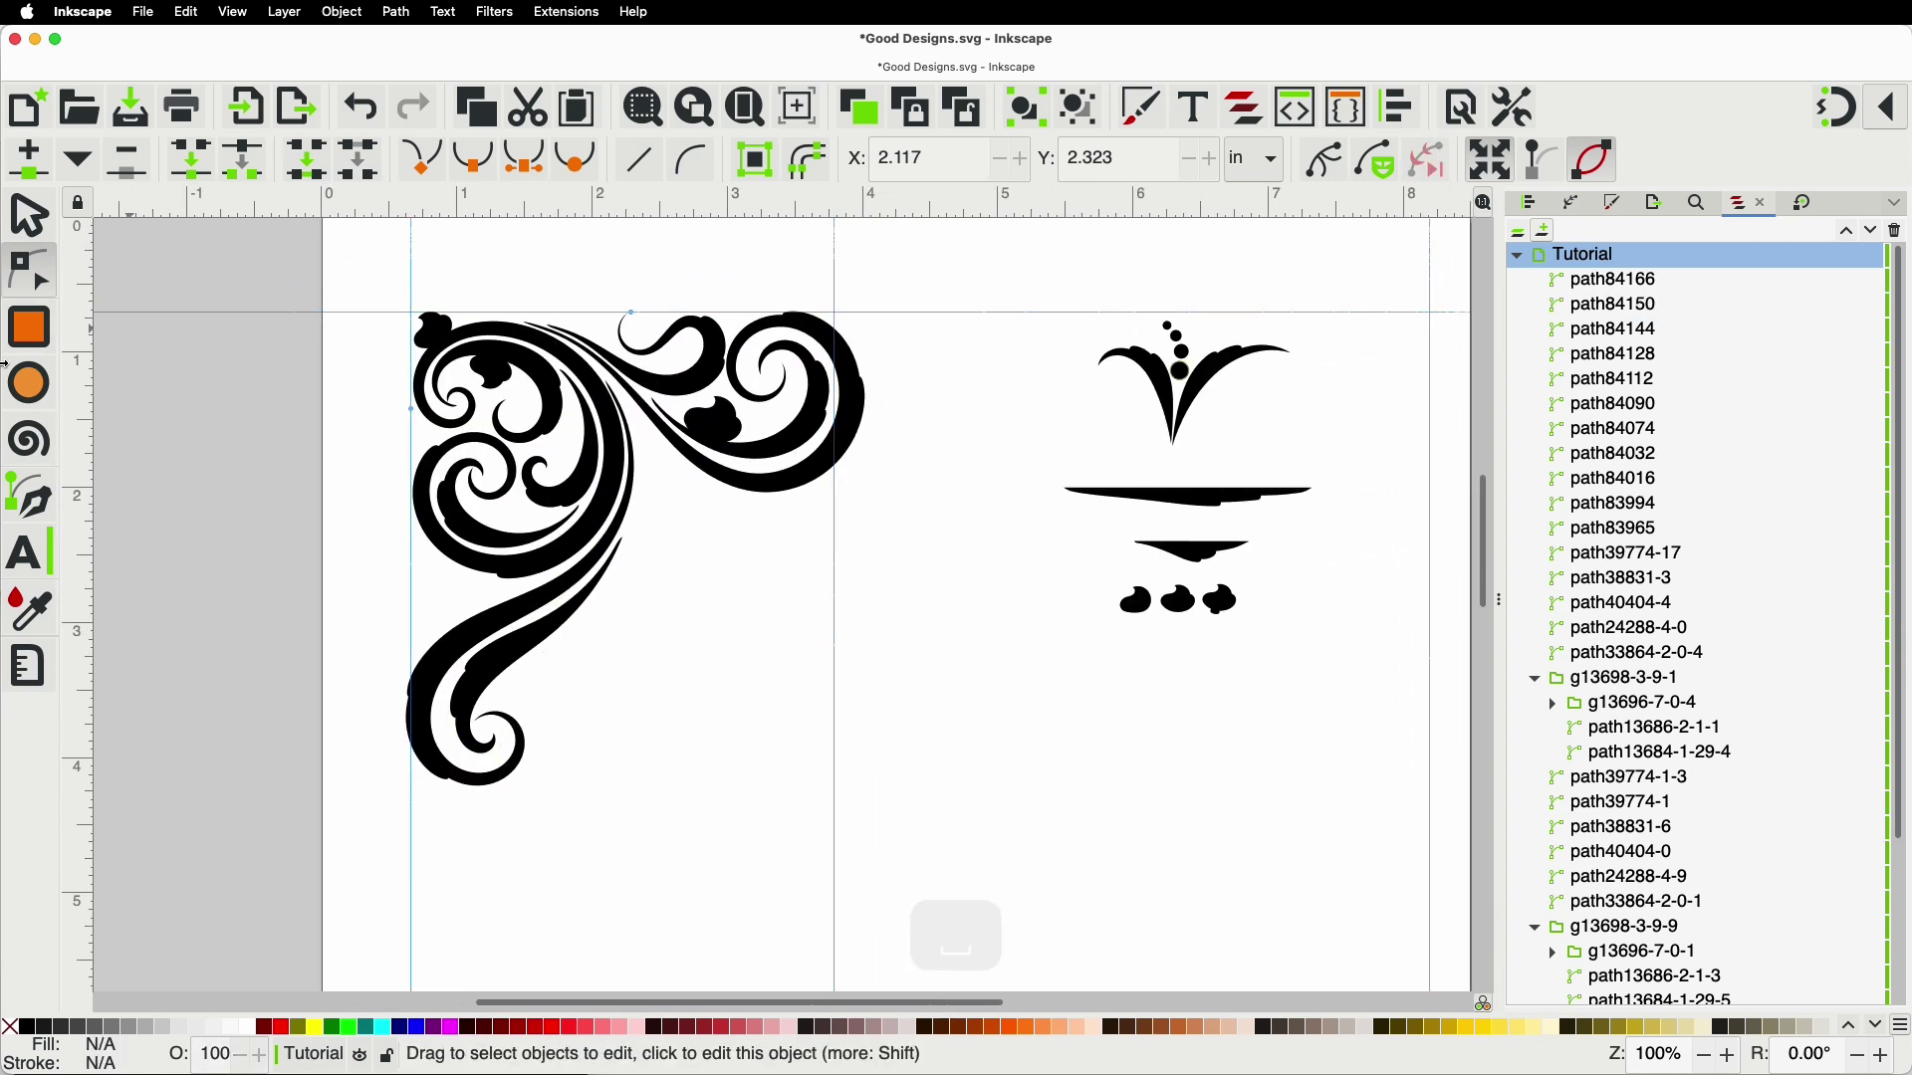
{"action": "left_click", "coordinate": [40, 223]}
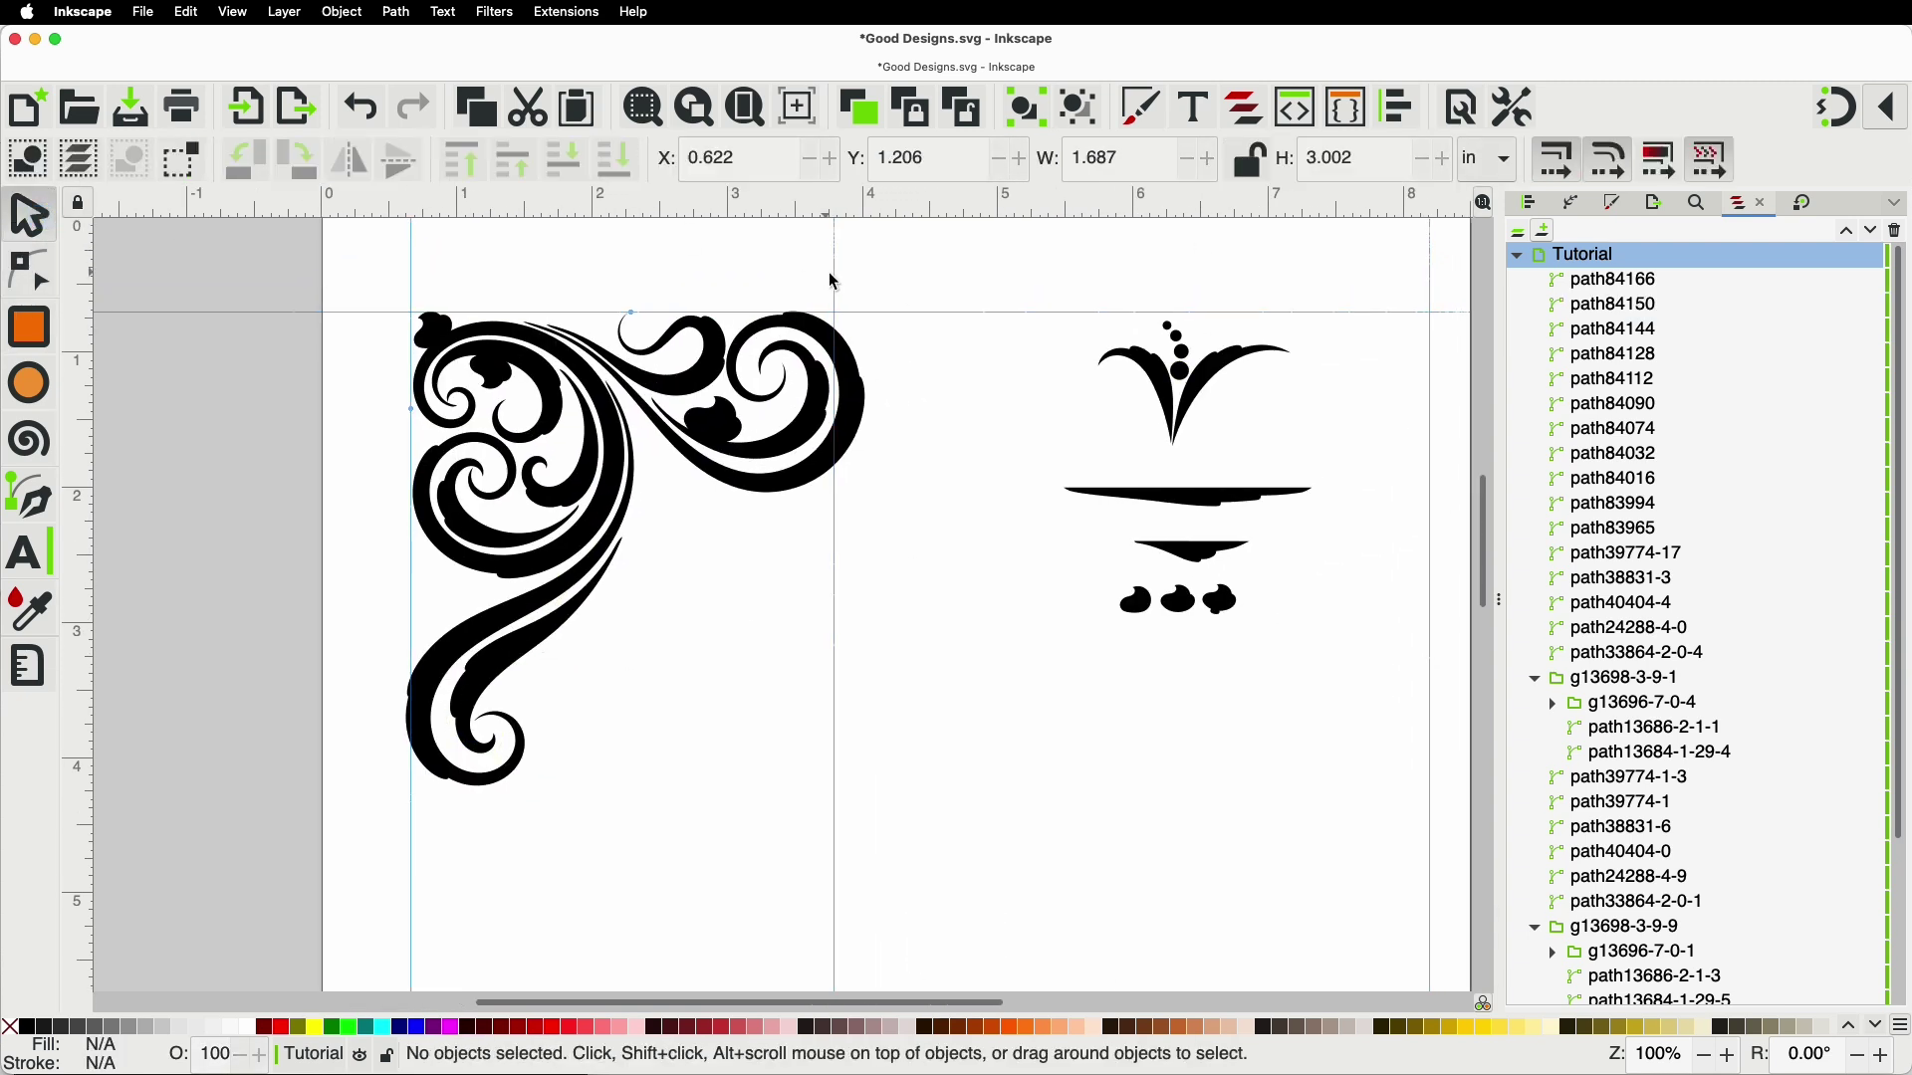
{"action": "left_click", "coordinate": [1185, 403]}
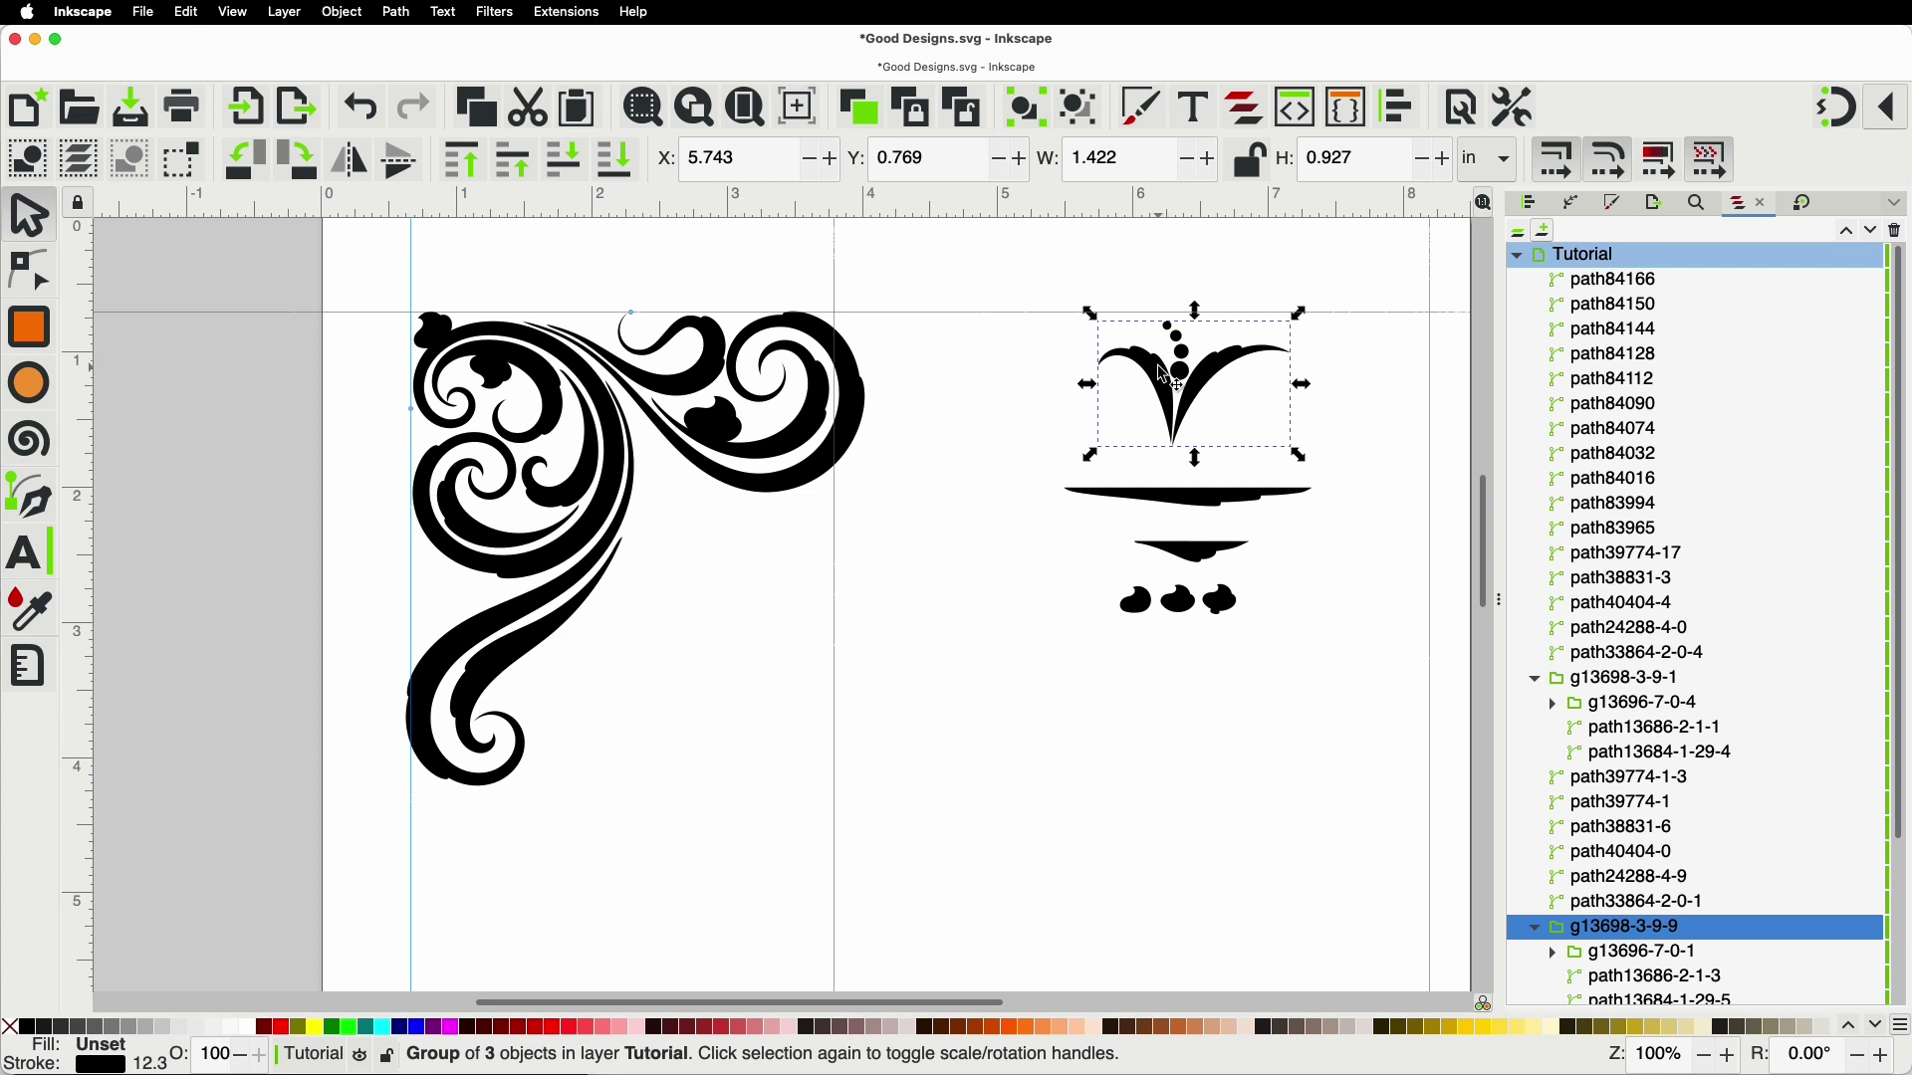
{"action": "key", "text": "super+d"}
{"action": "left_click_drag", "start_coordinate": [1167, 374], "coordinate": [408, 558]}
Step: Rotate the copied leaf ornament sideways so its tip points into the gap between the two scrolls, positioned at X 0.449, Y 1.941 in
{"action": "scroll", "coordinate": [572, 572], "scroll_direction": "up", "scroll_amount": 4}
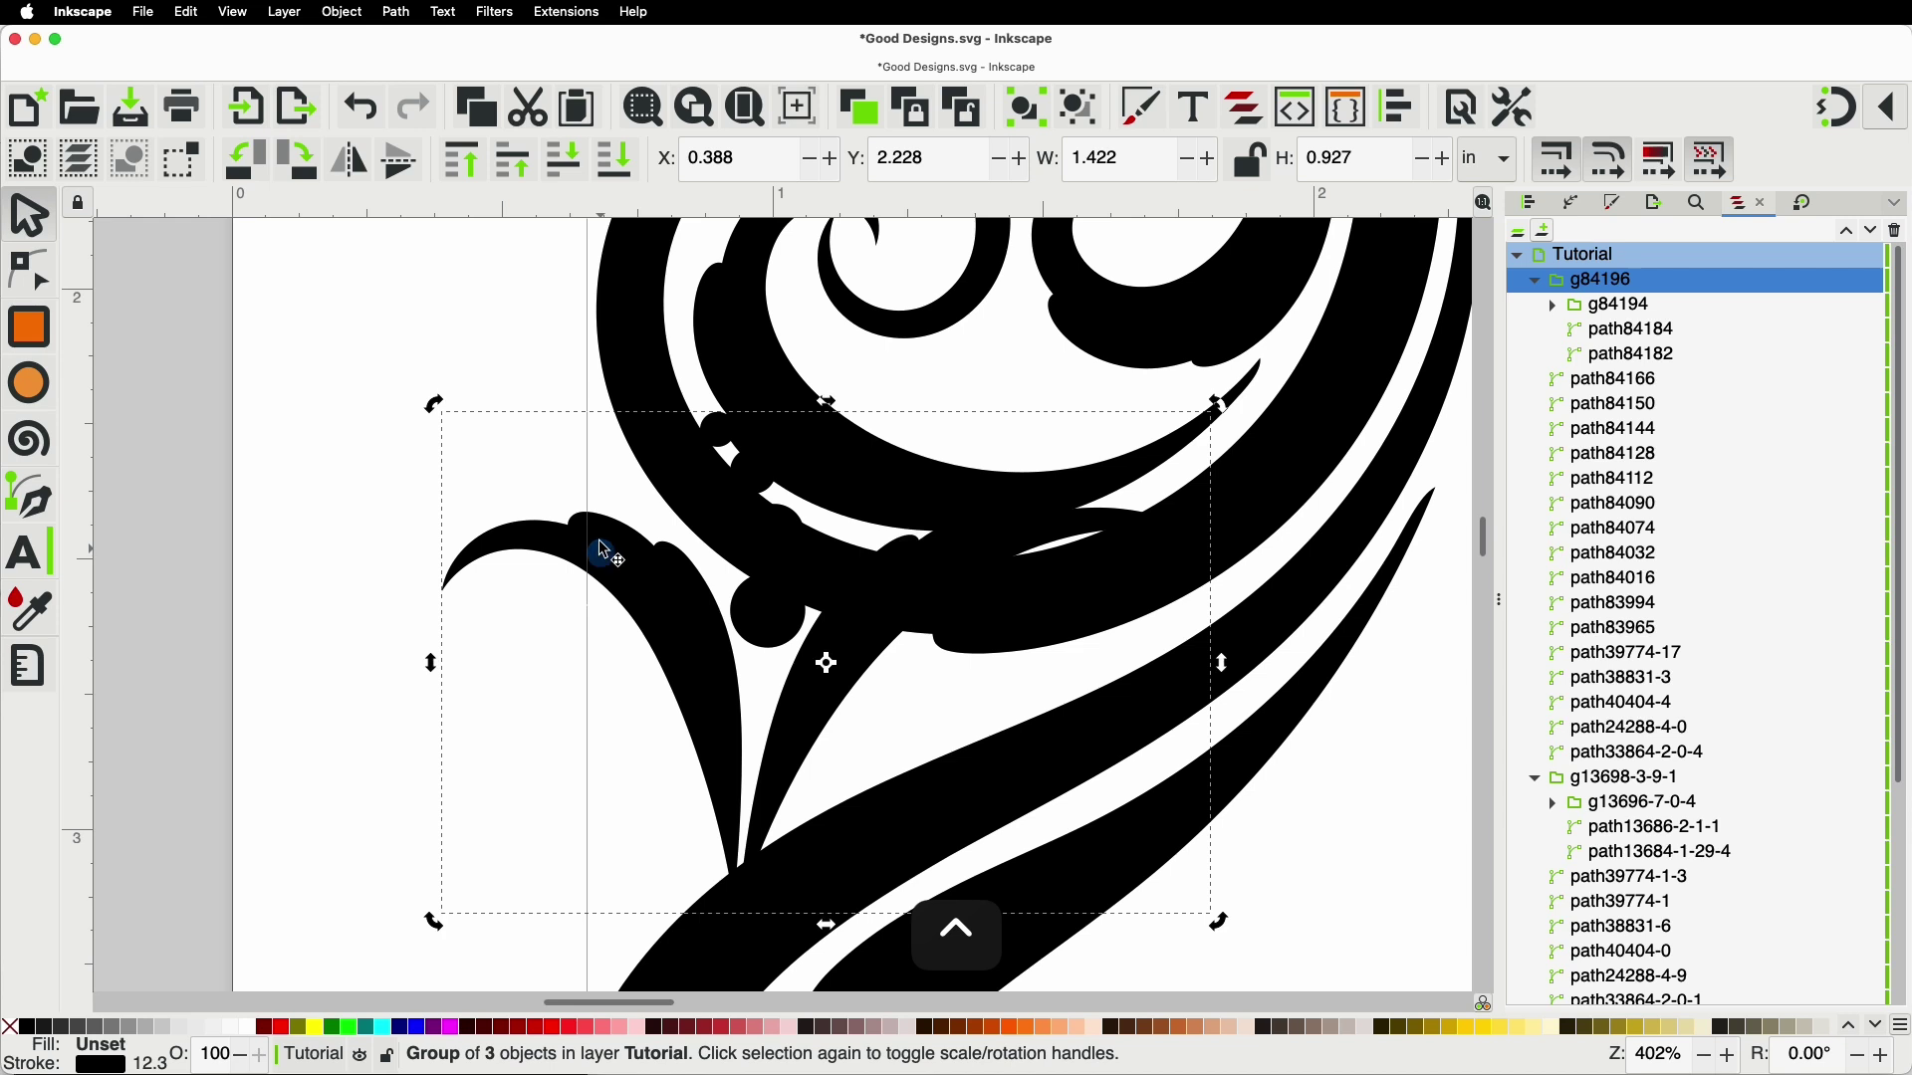
{"action": "left_click_drag", "start_coordinate": [433, 403], "coordinate": [716, 726]}
{"action": "scroll", "coordinate": [697, 777], "scroll_direction": "down", "scroll_amount": 3}
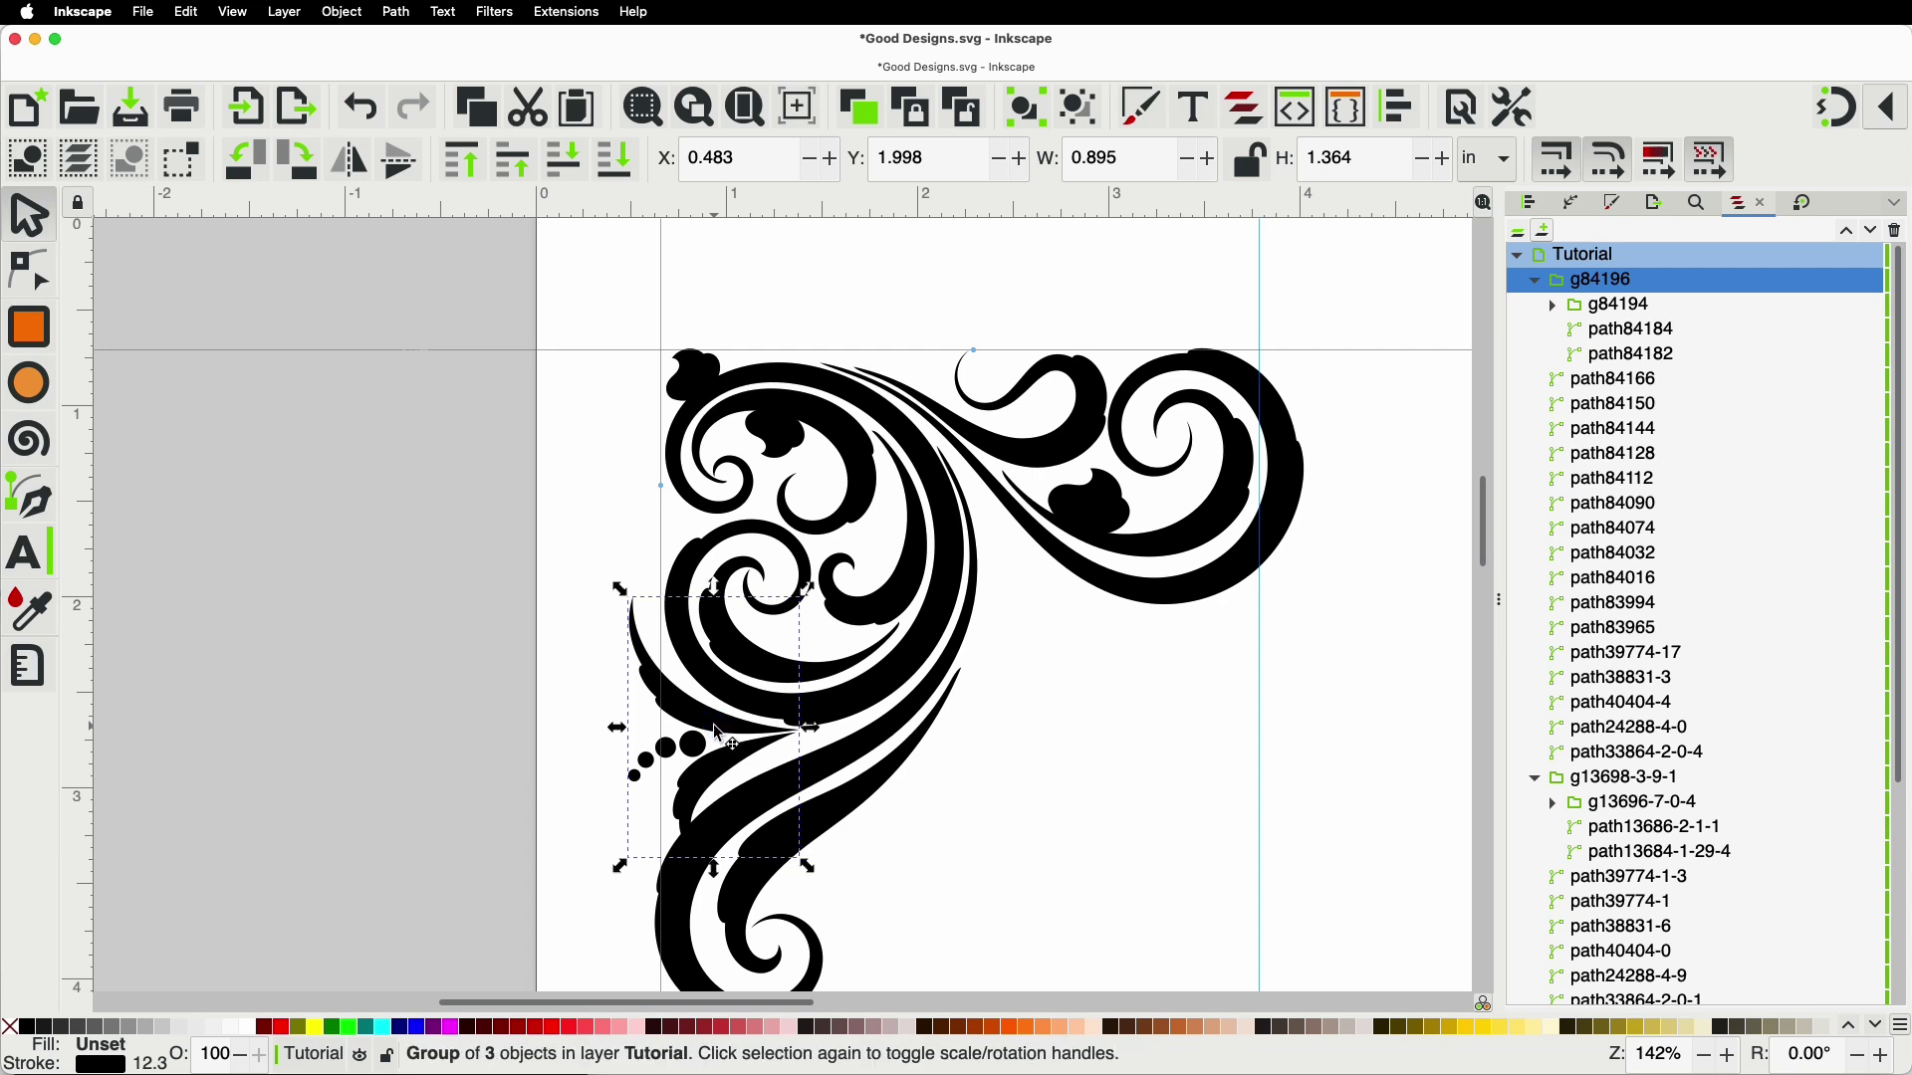
{"action": "left_click_drag", "start_coordinate": [807, 597], "coordinate": [821, 629]}
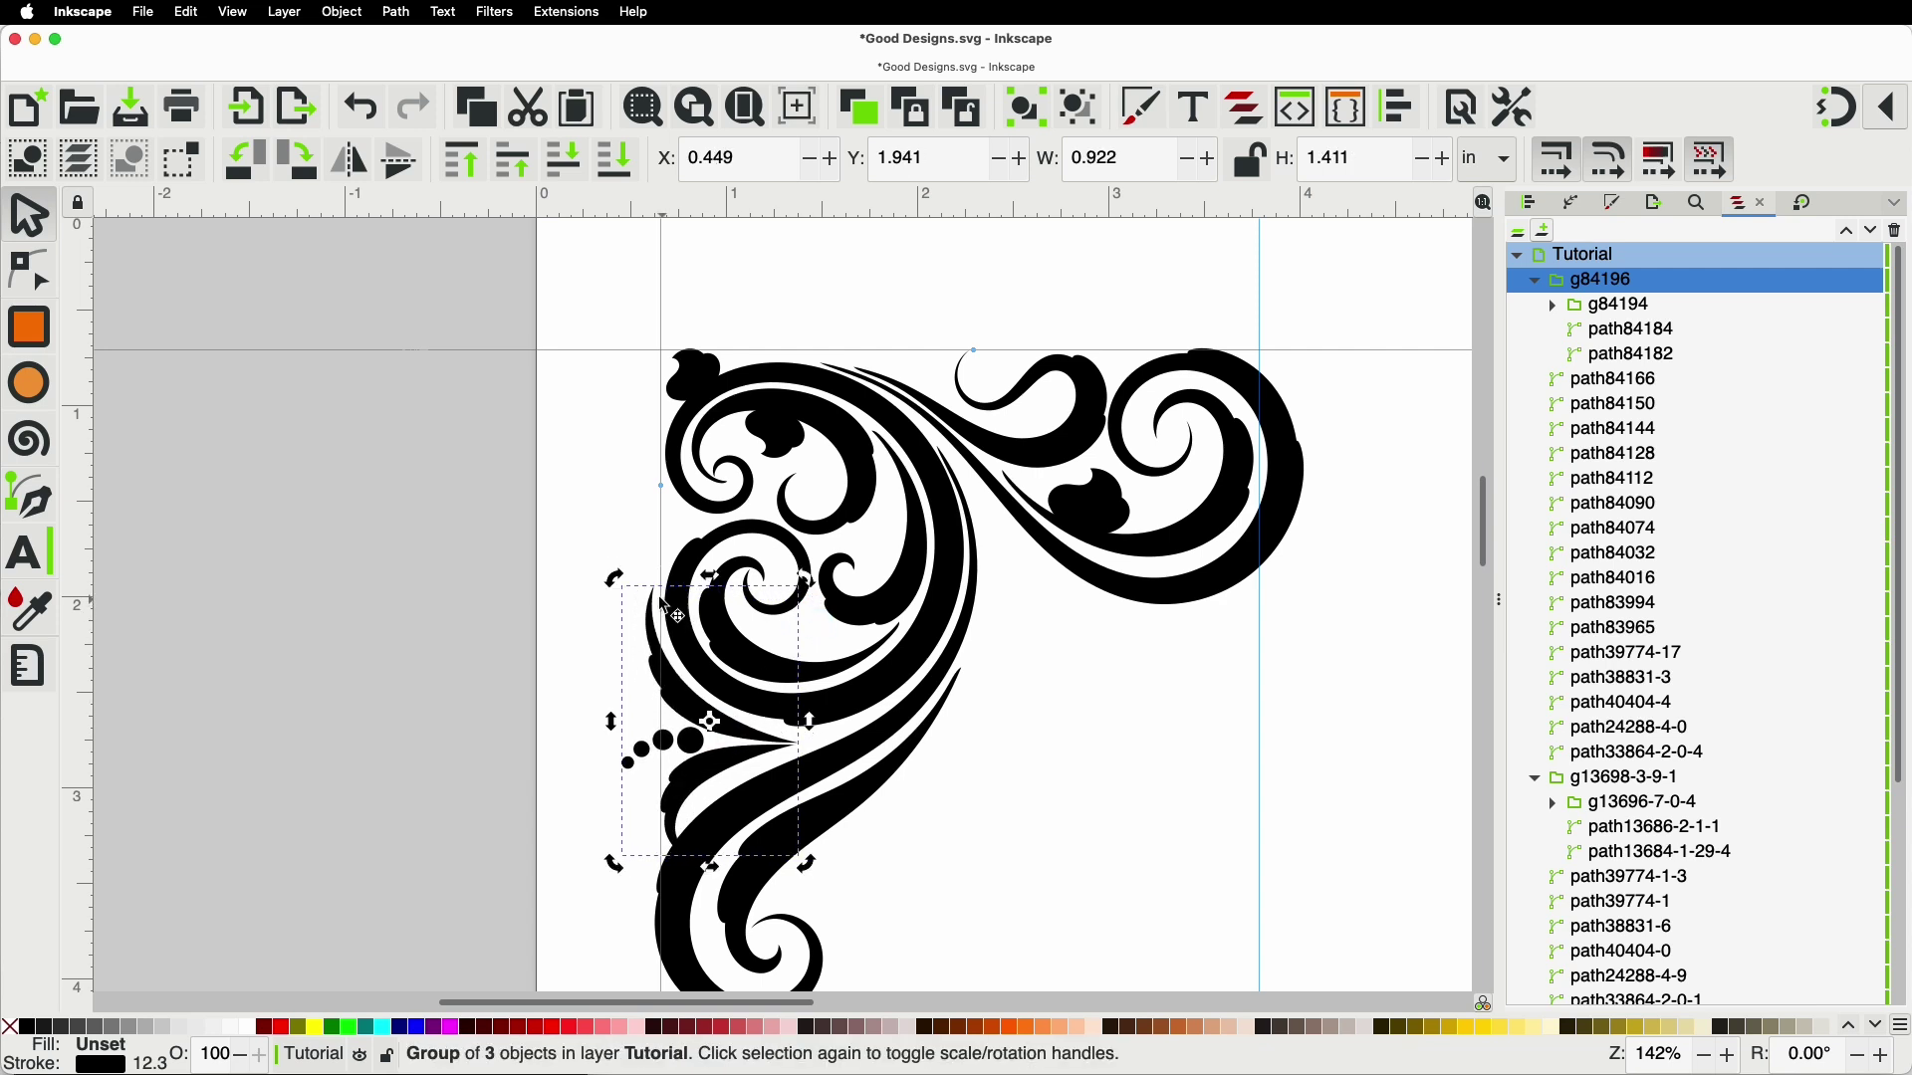
Step: Shrink the copied leaf ornament to about 0.762 by 1.166 in and seat it in the gap at X 0.557, Y 2.097 in
{"action": "left_click", "coordinate": [652, 638]}
{"action": "left_click_drag", "start_coordinate": [616, 579], "coordinate": [653, 630]}
{"action": "left_click_drag", "start_coordinate": [711, 728], "coordinate": [701, 712]}
Step: Reshape the copied ornament's upper leaf by moving its outer end node down and its neighbouring node to about X 0.696, Y 2.474 in
{"action": "scroll", "coordinate": [701, 712], "scroll_direction": "up", "scroll_amount": 2}
{"action": "key", "text": "space"}
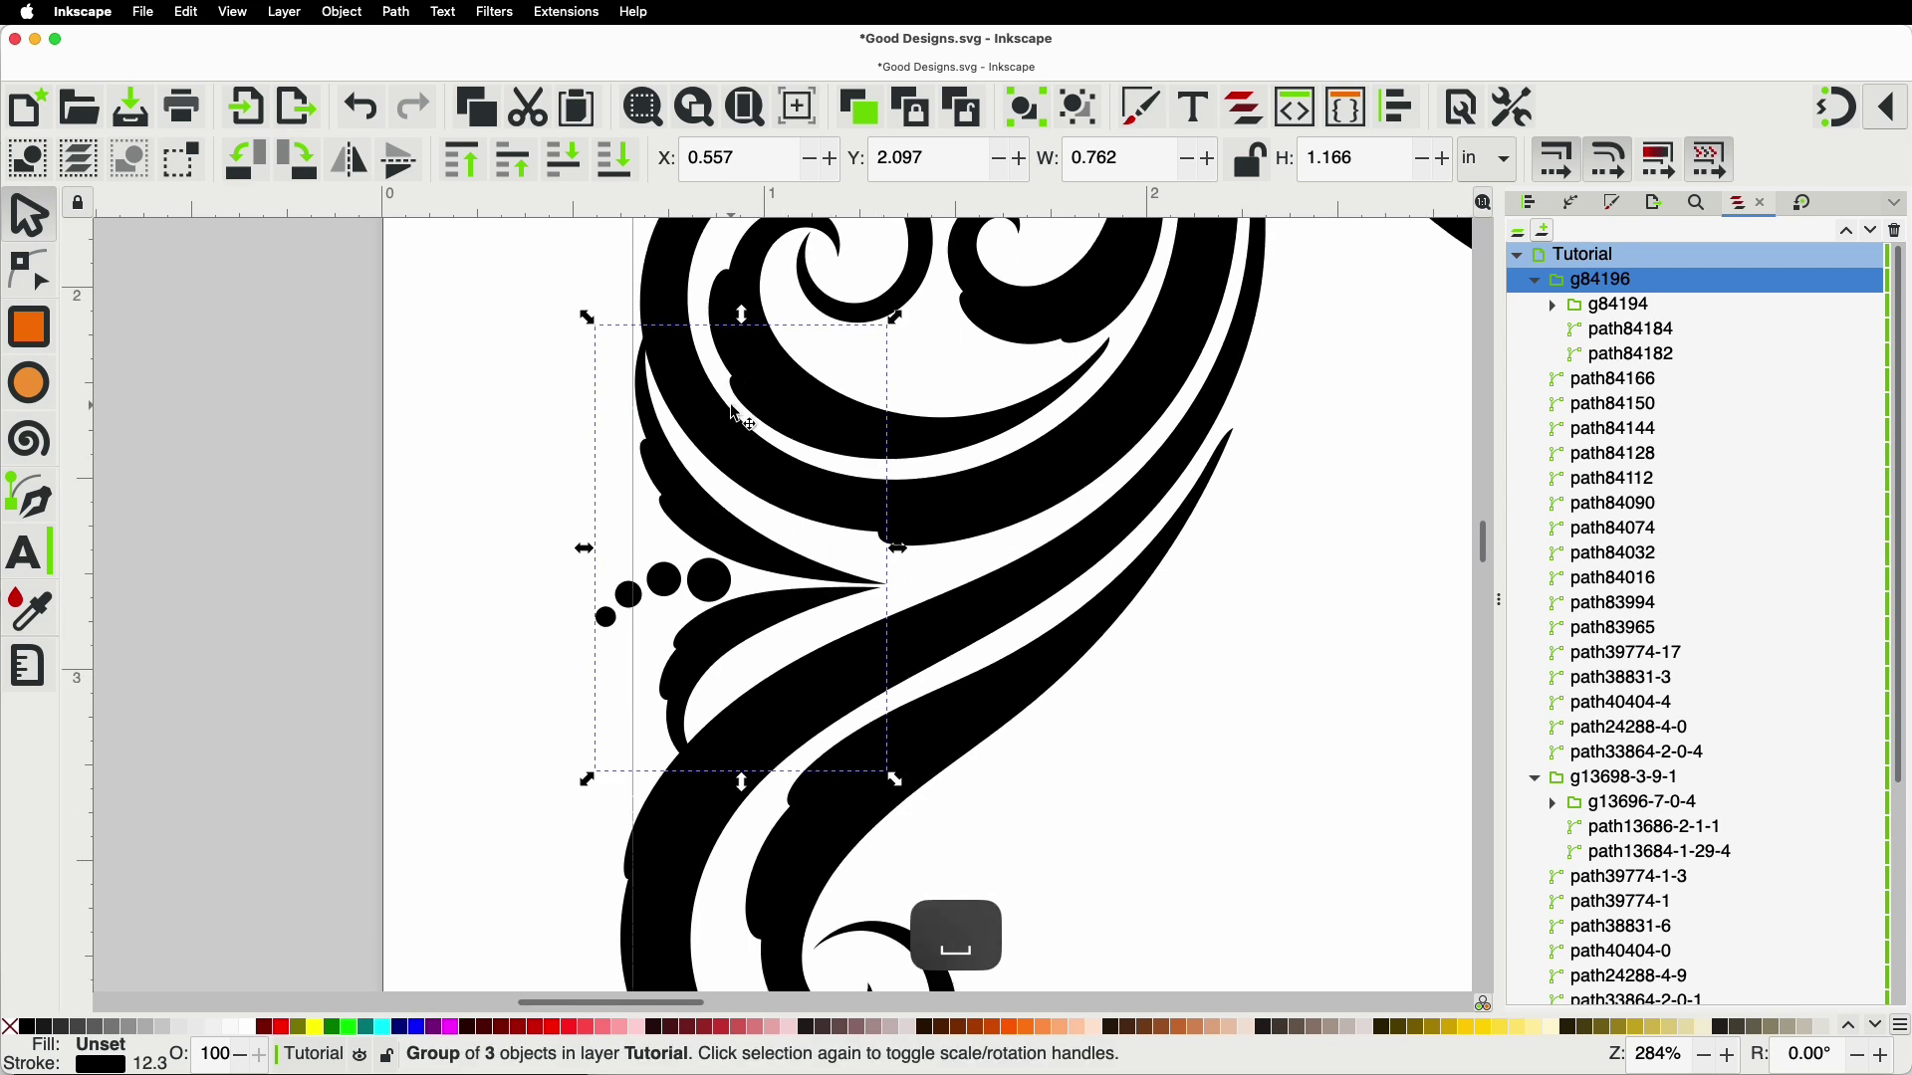
{"action": "left_click", "coordinate": [24, 283]}
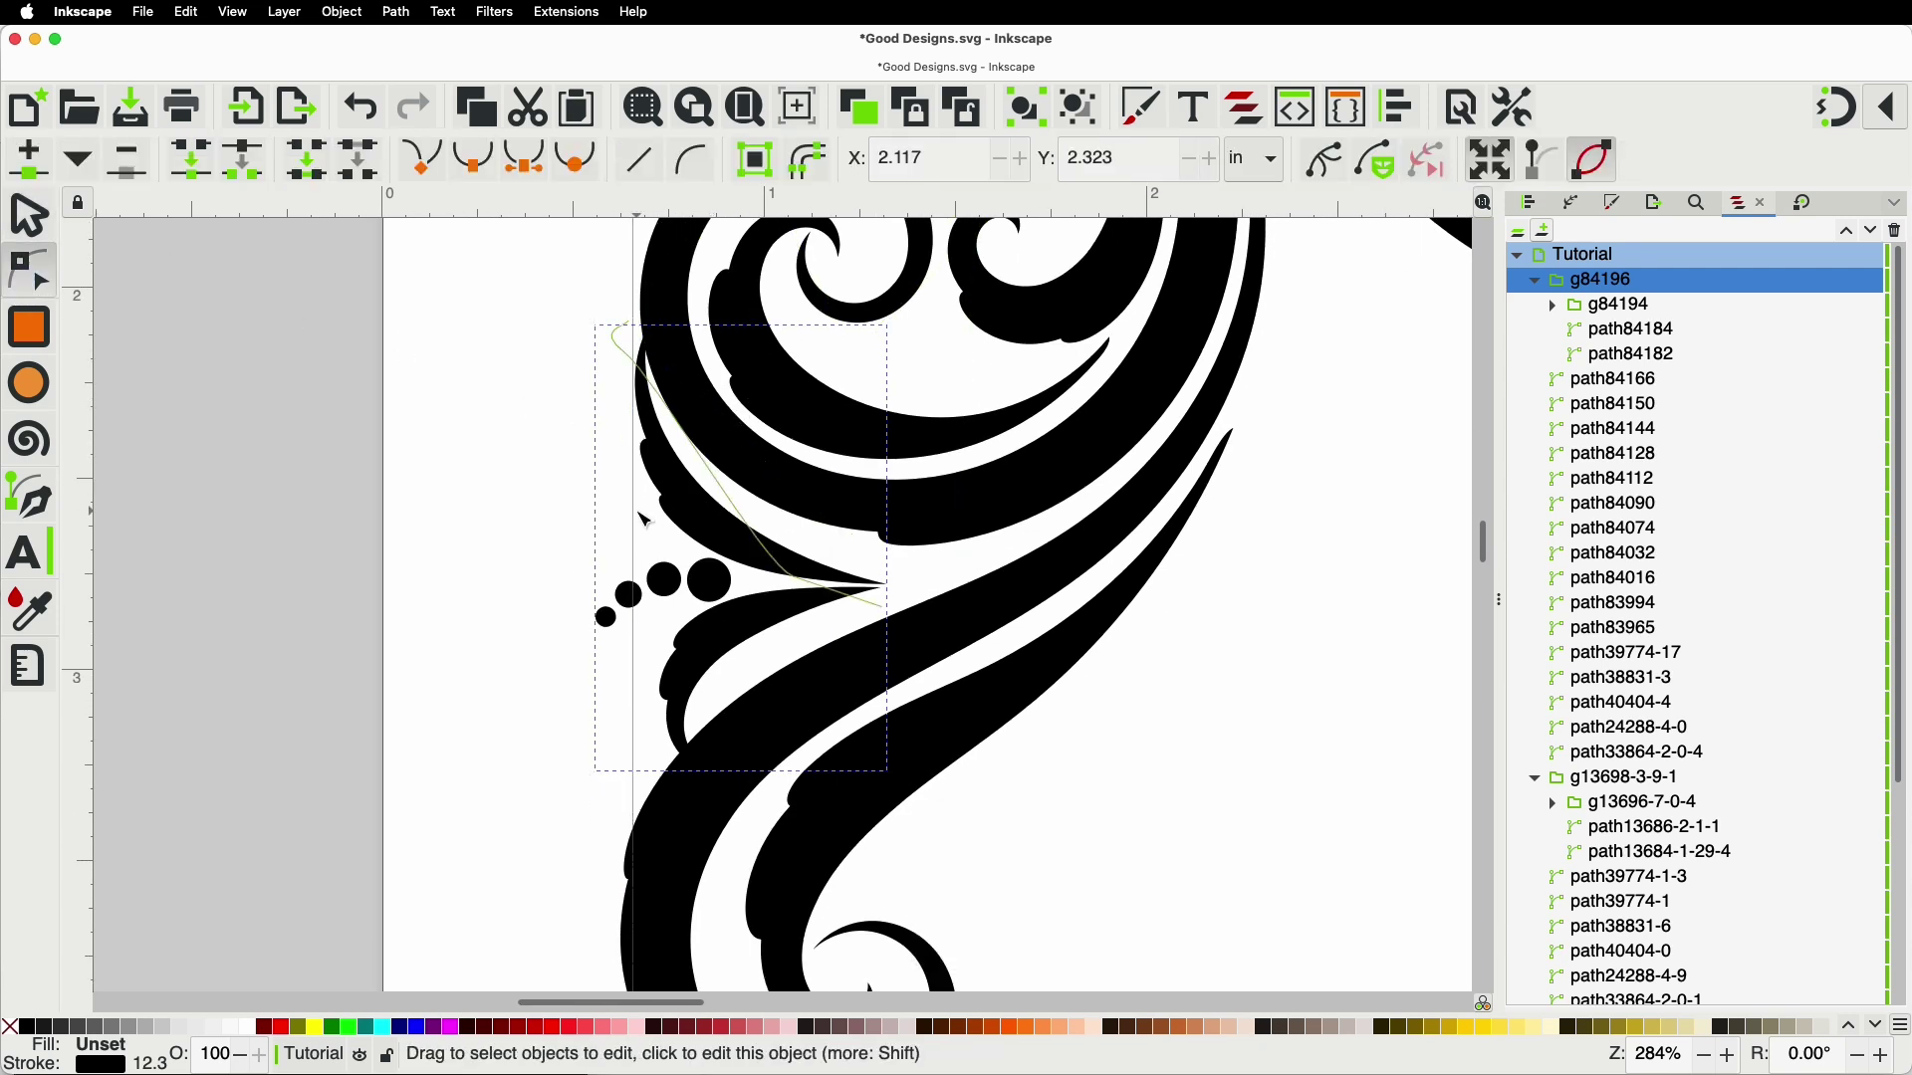
{"action": "left_click", "coordinate": [657, 458]}
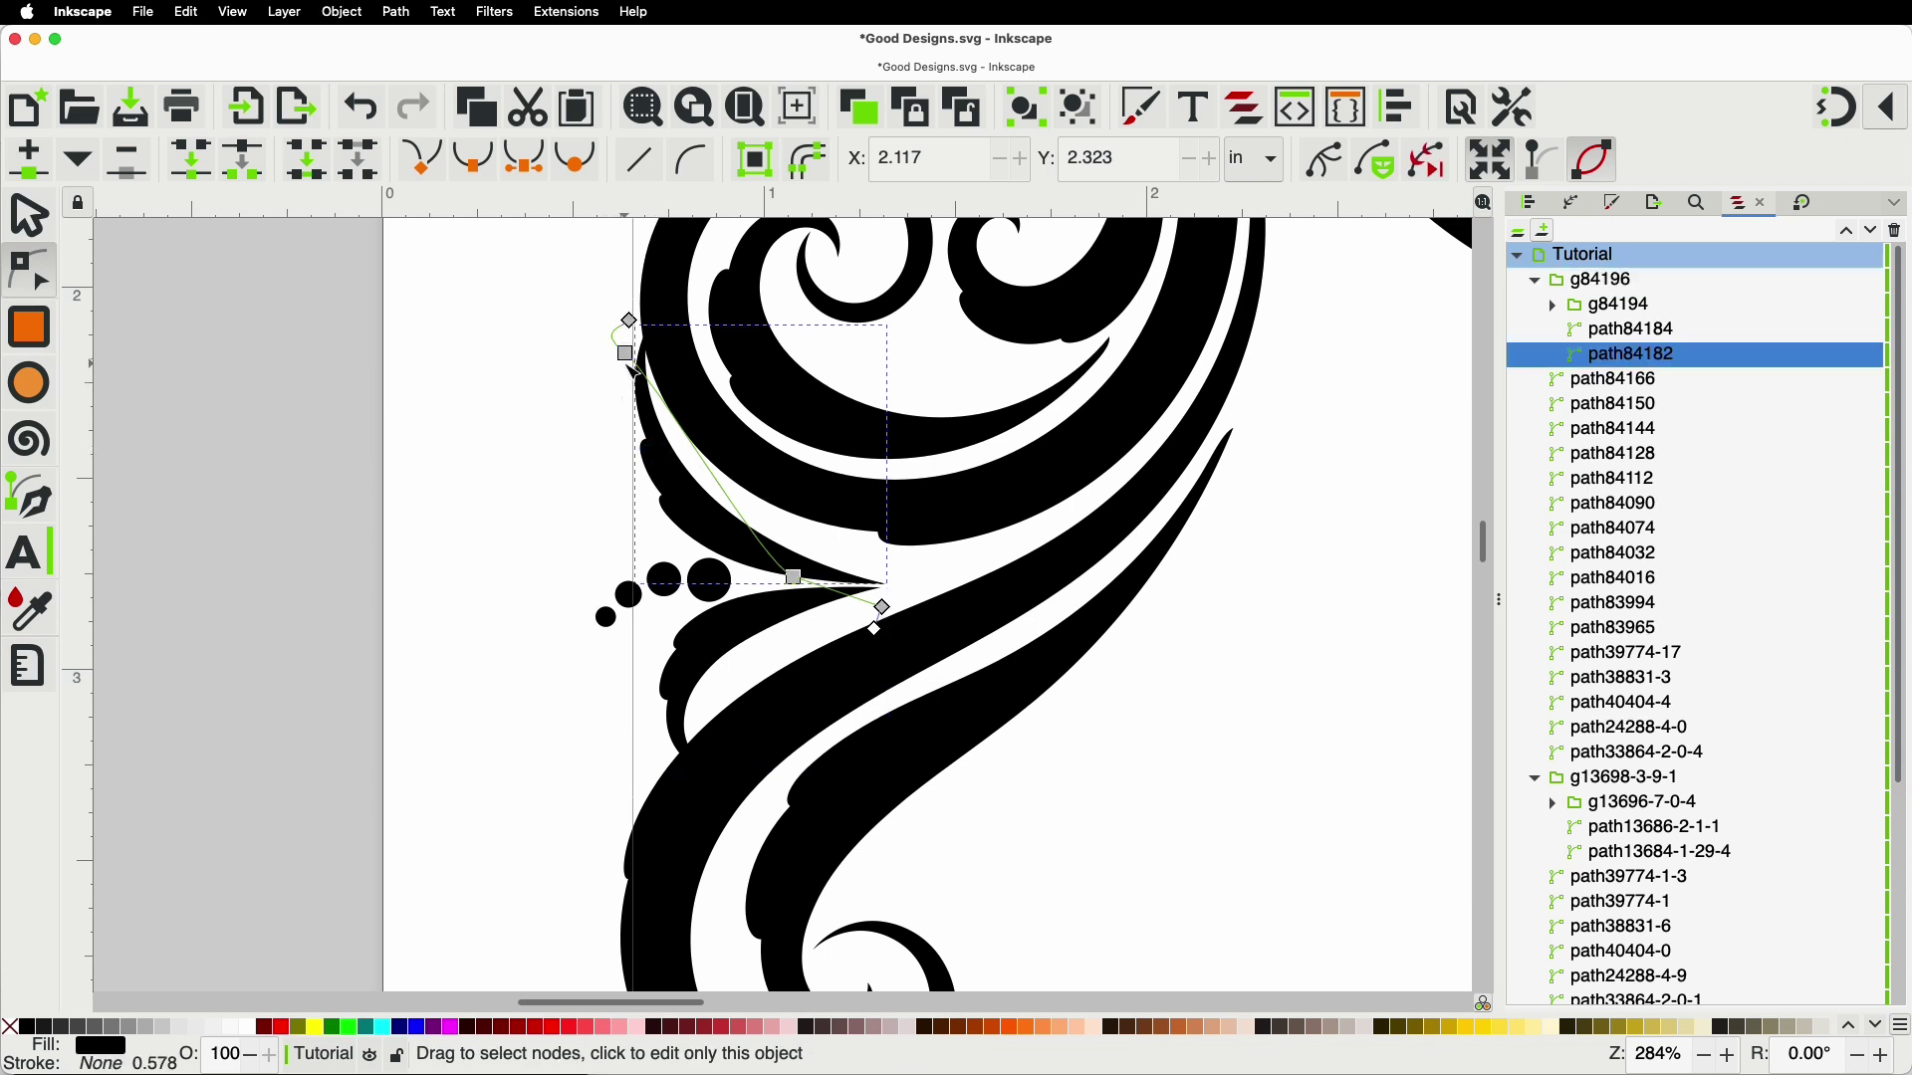
{"action": "left_click_drag", "start_coordinate": [632, 370], "coordinate": [647, 458]}
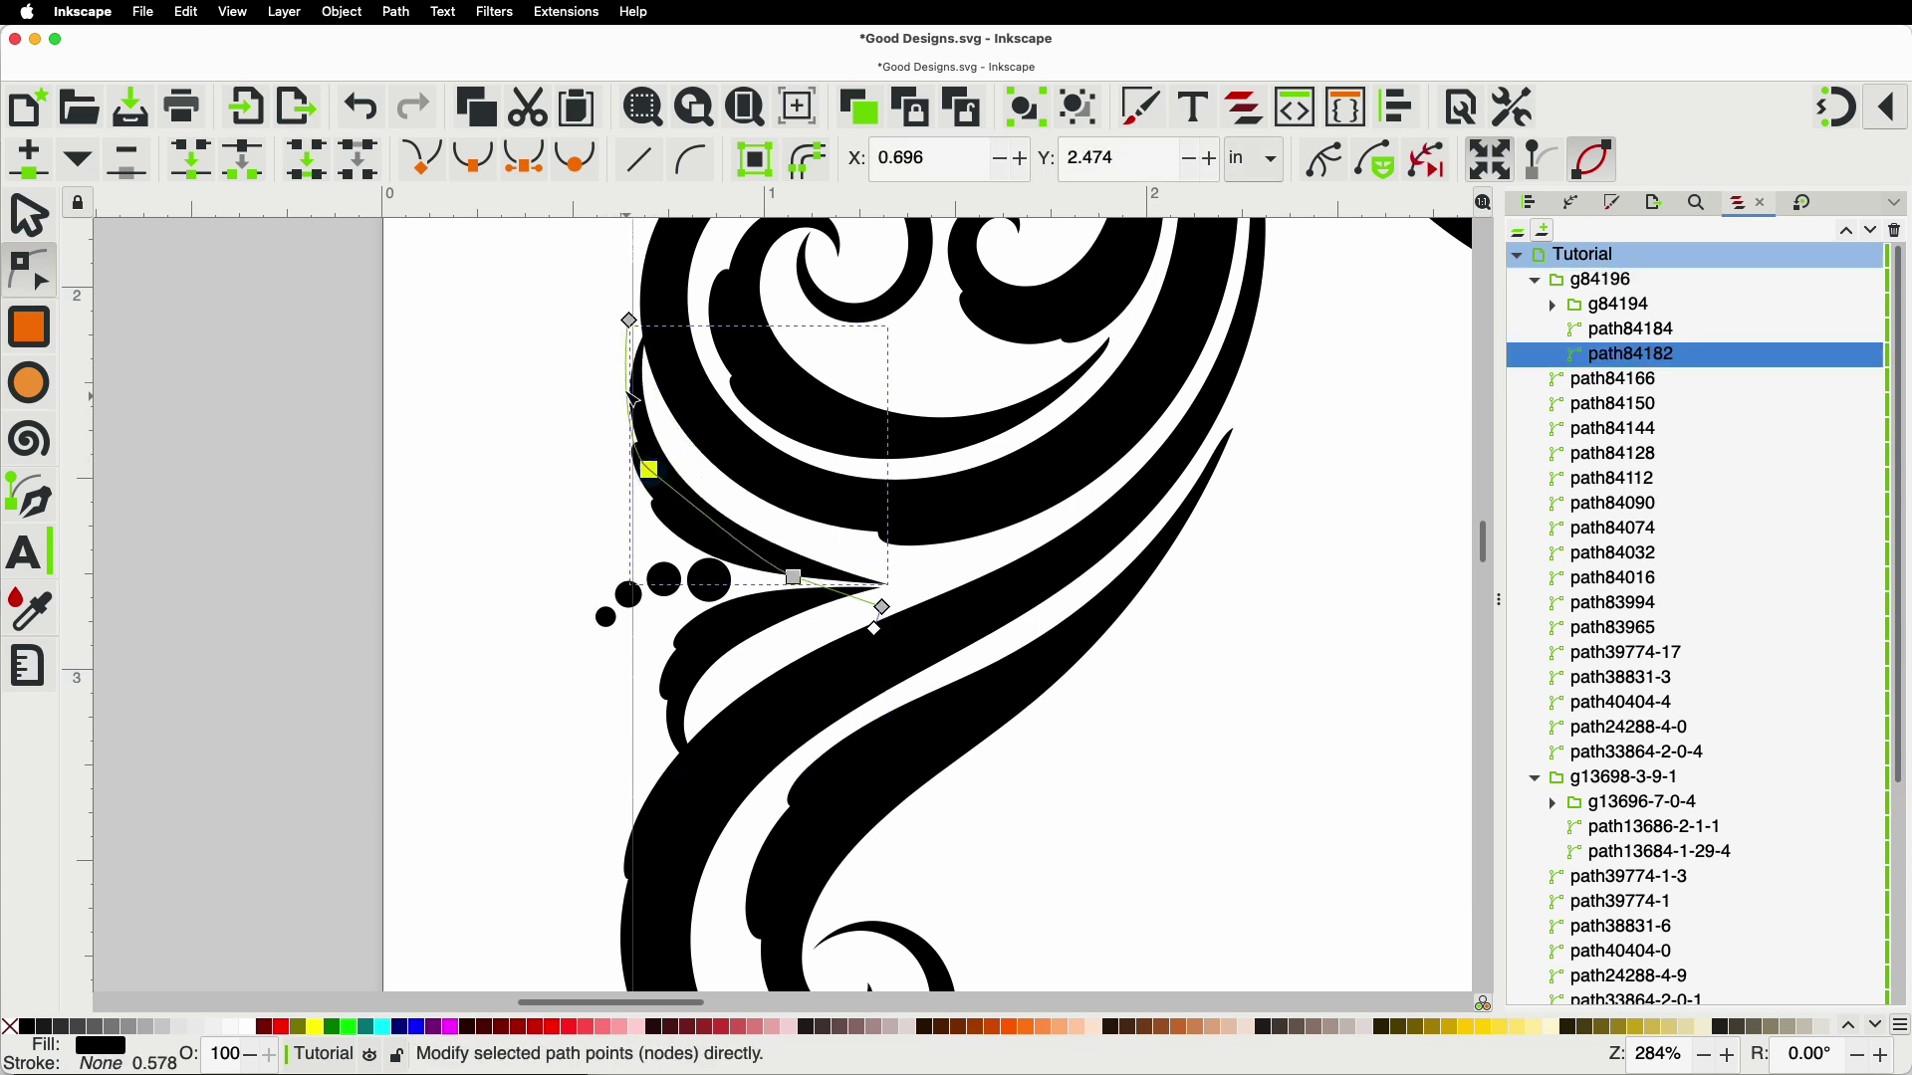
{"action": "left_click_drag", "start_coordinate": [630, 319], "coordinate": [625, 376]}
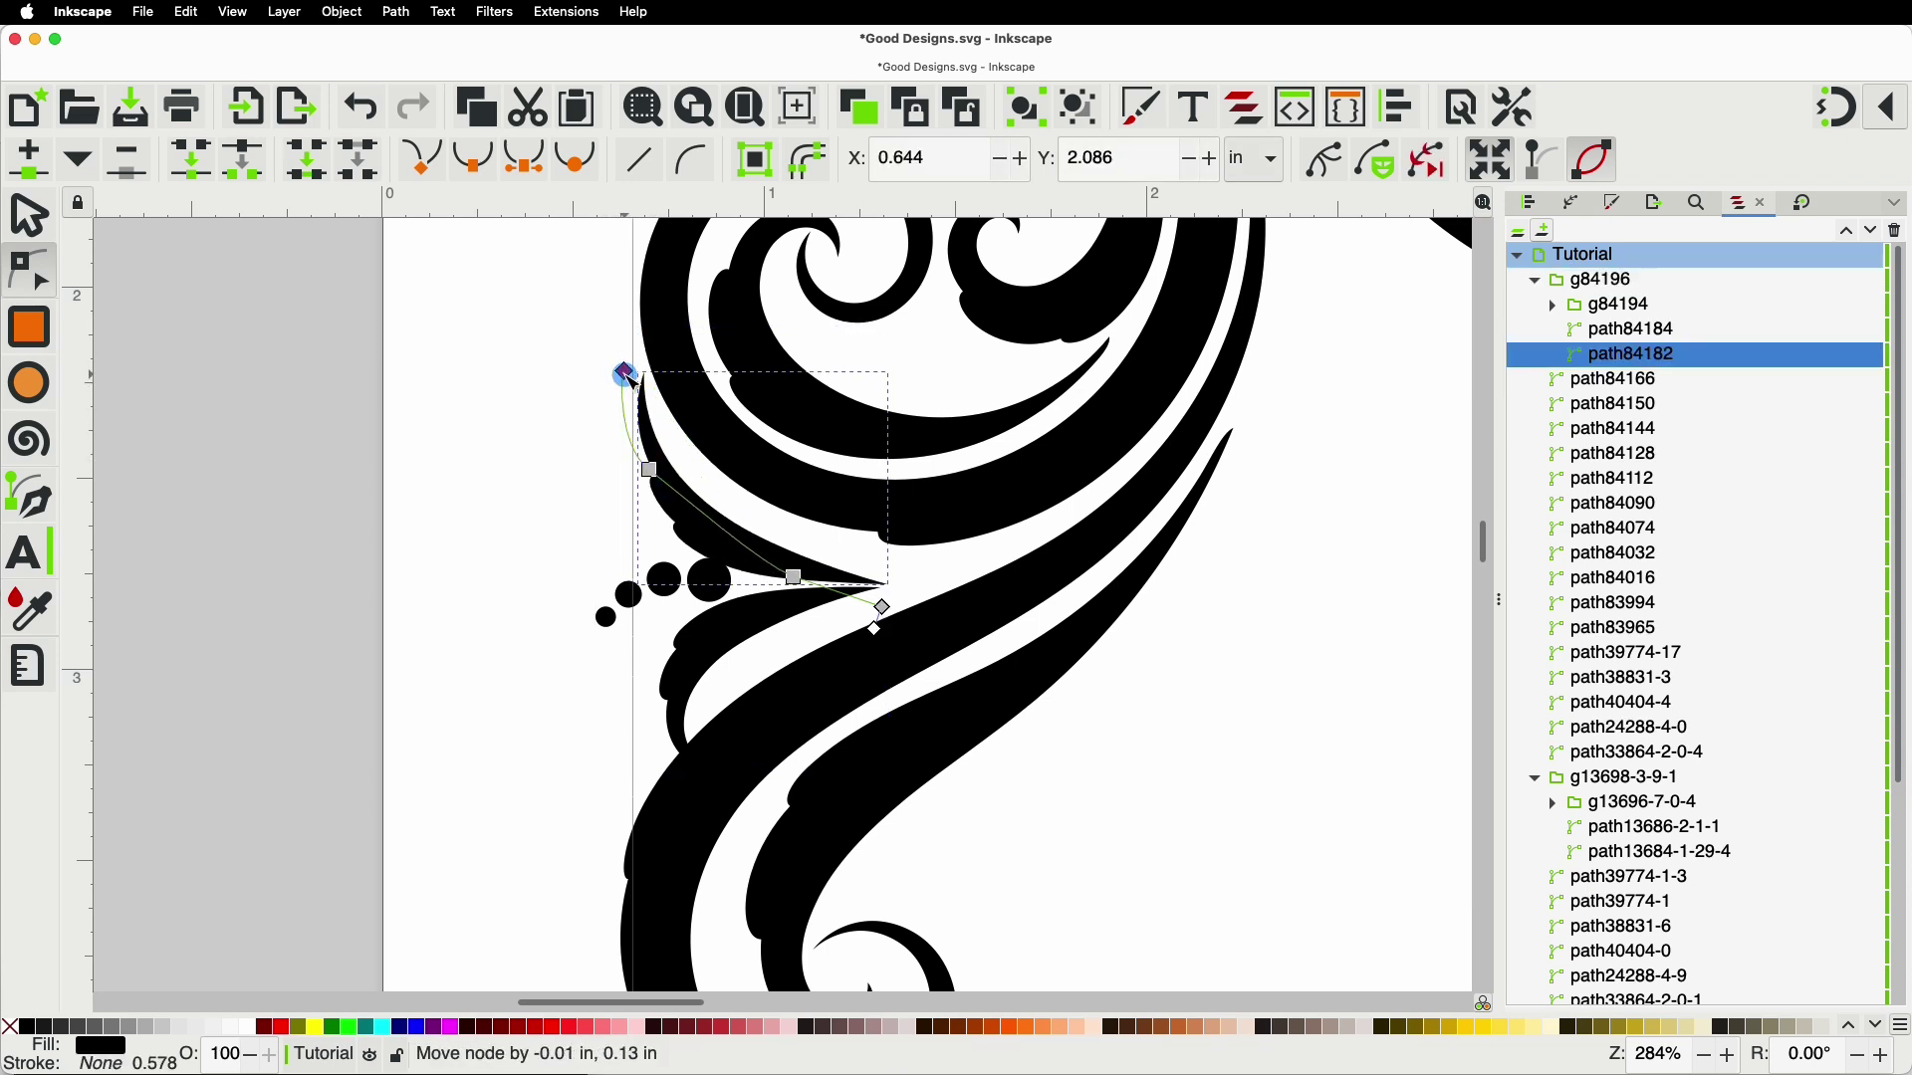
Step: Reshape the lower leaf by moving its middle node to X 0.805, Y 2.975 in, extending its inner tip and adjusting the node beside it
{"action": "left_click", "coordinate": [709, 639]}
{"action": "left_click_drag", "start_coordinate": [705, 793], "coordinate": [692, 666]}
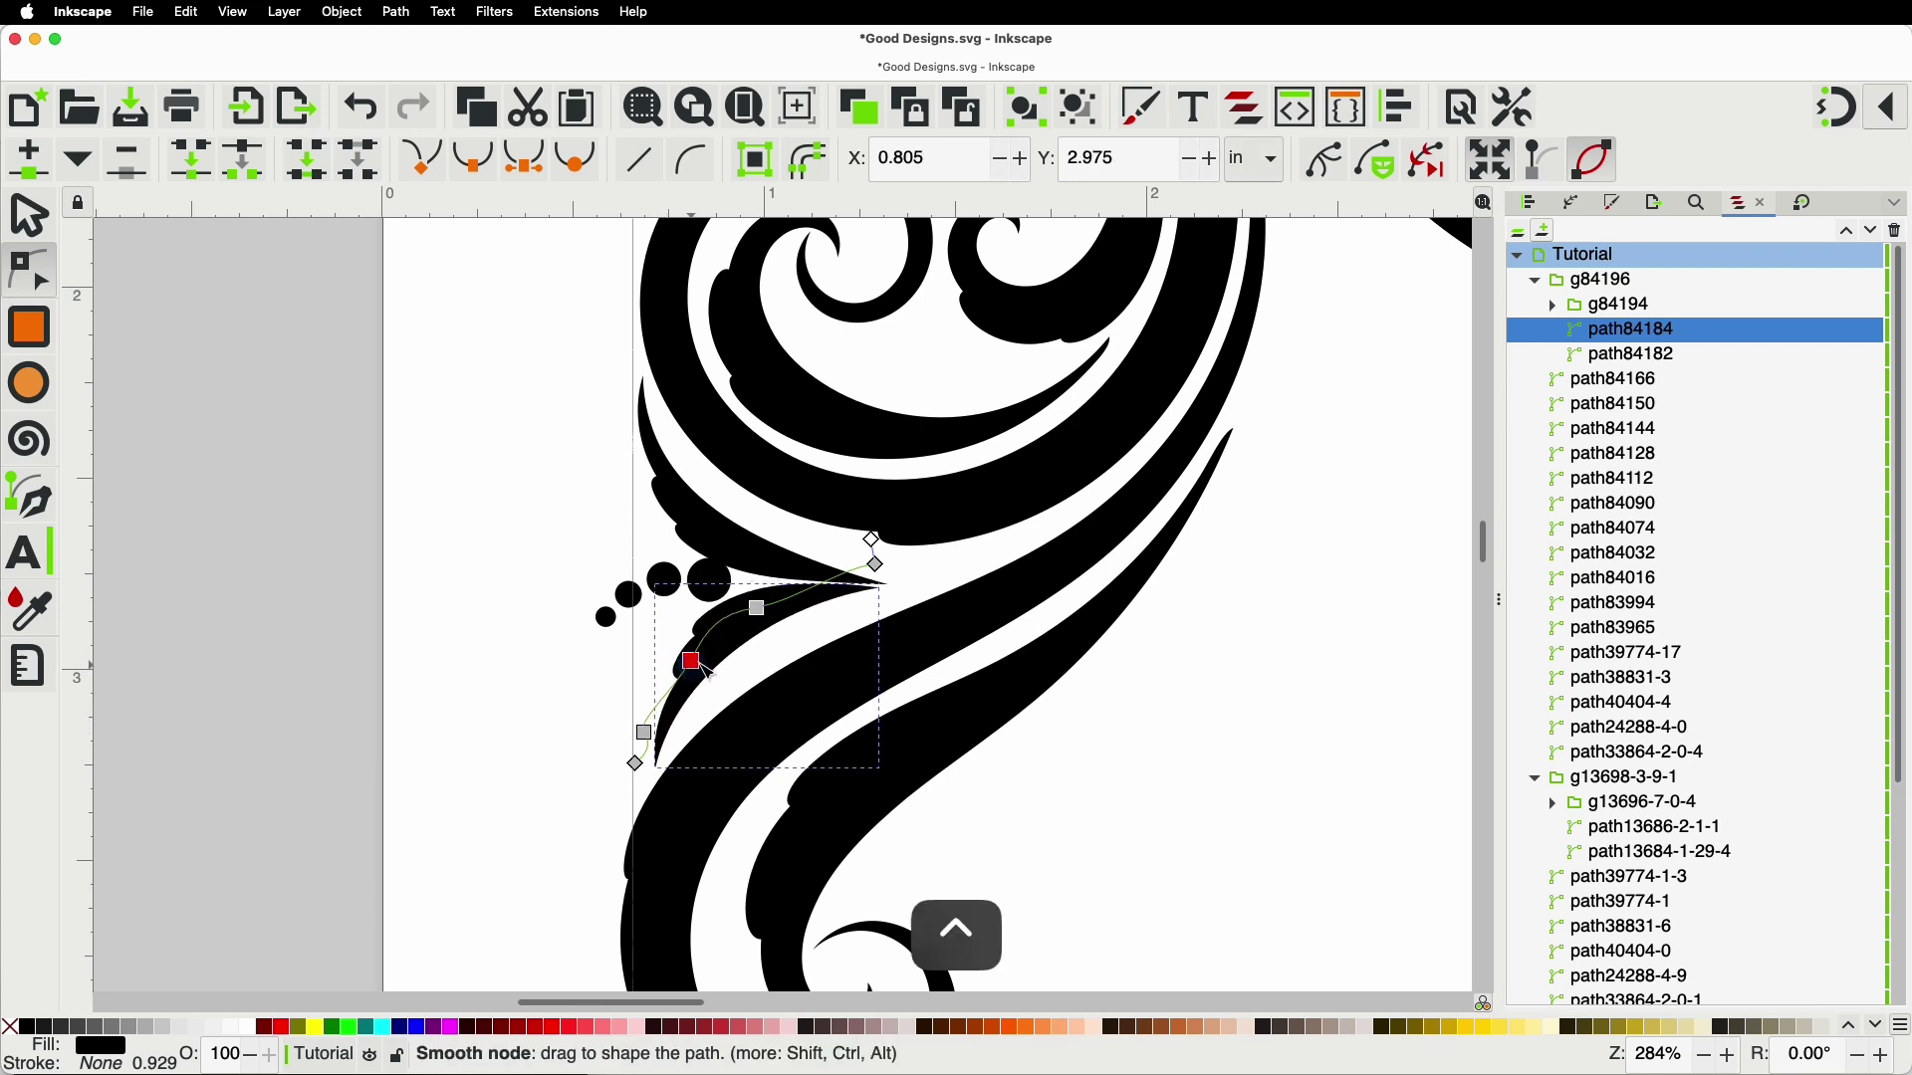
{"action": "scroll", "coordinate": [728, 651], "scroll_direction": "up", "scroll_amount": 2}
{"action": "key", "text": "space"}
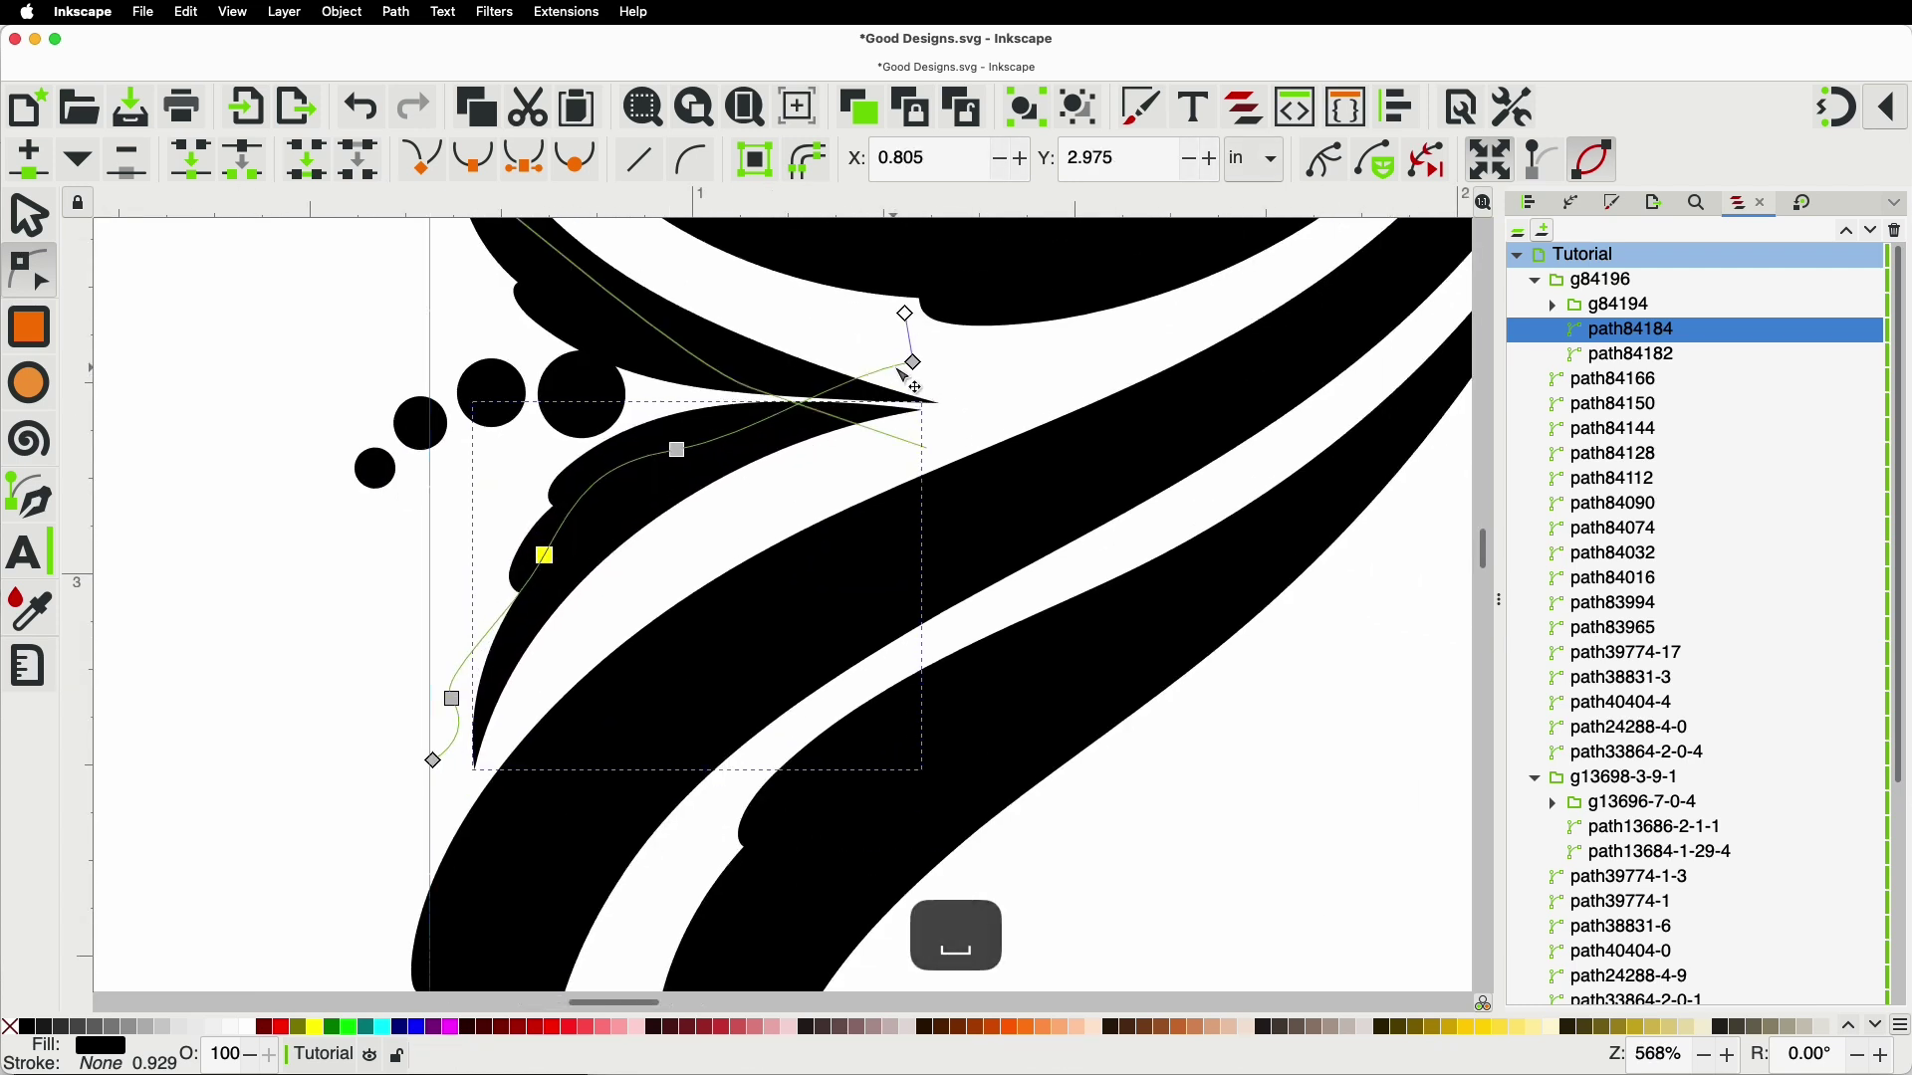
{"action": "left_click_drag", "start_coordinate": [914, 363], "coordinate": [981, 361]}
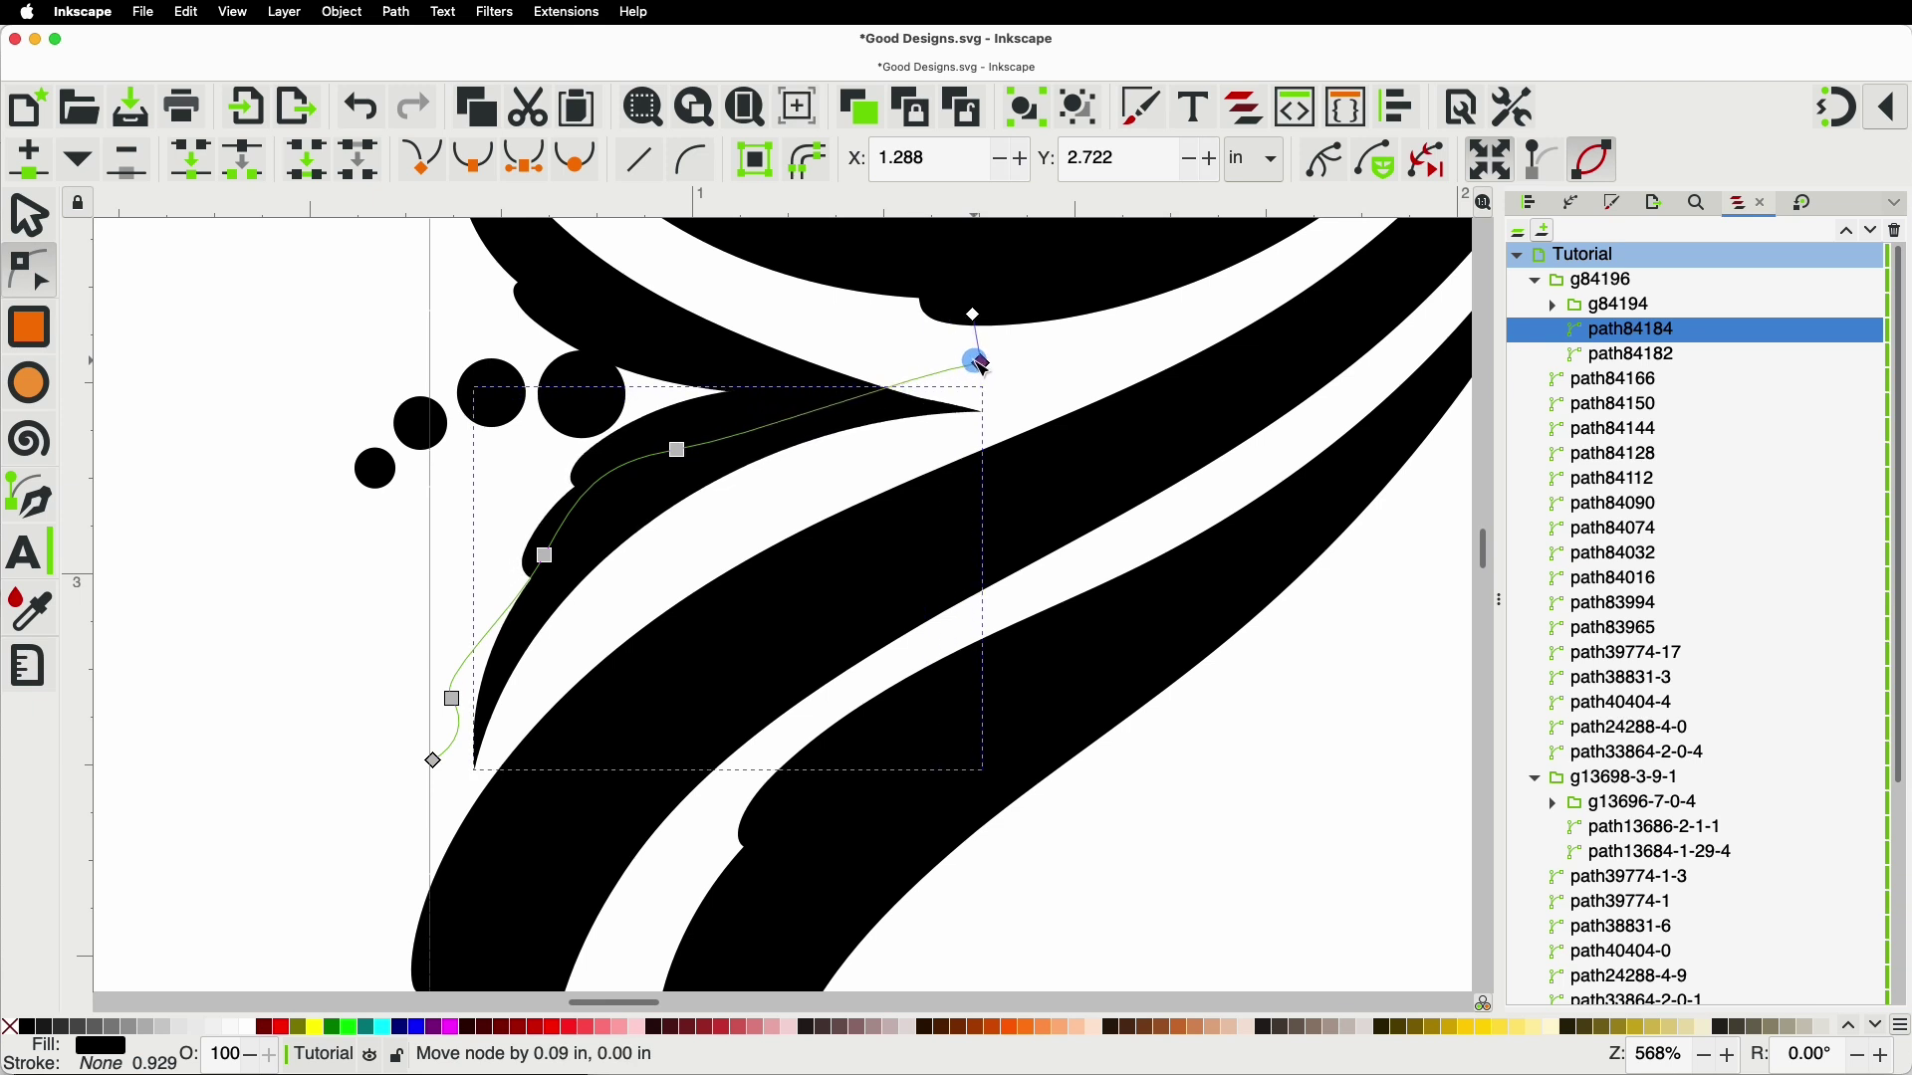
{"action": "left_click_drag", "start_coordinate": [679, 453], "coordinate": [687, 457]}
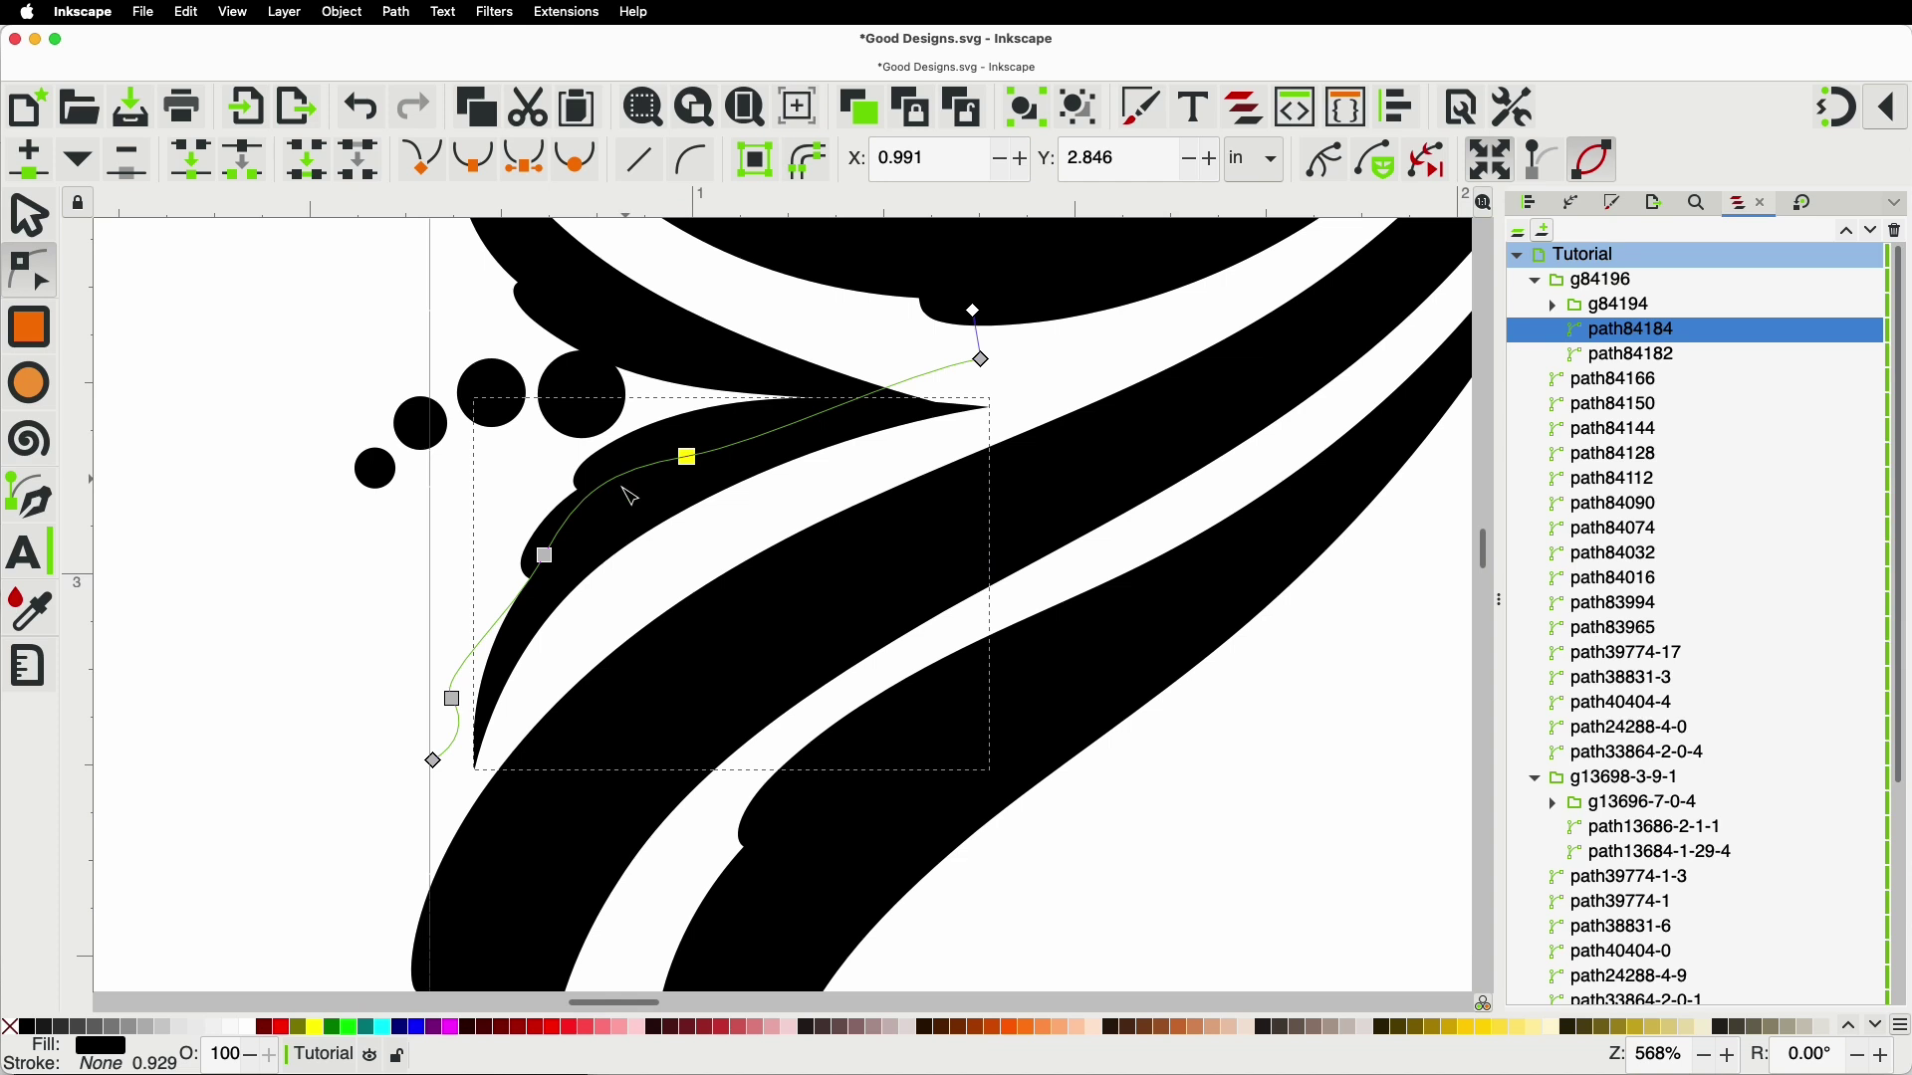
Step: Ungroup the copied leaf ornament, and ungroup its row of four dots into separate circles
{"action": "left_click", "coordinate": [375, 468]}
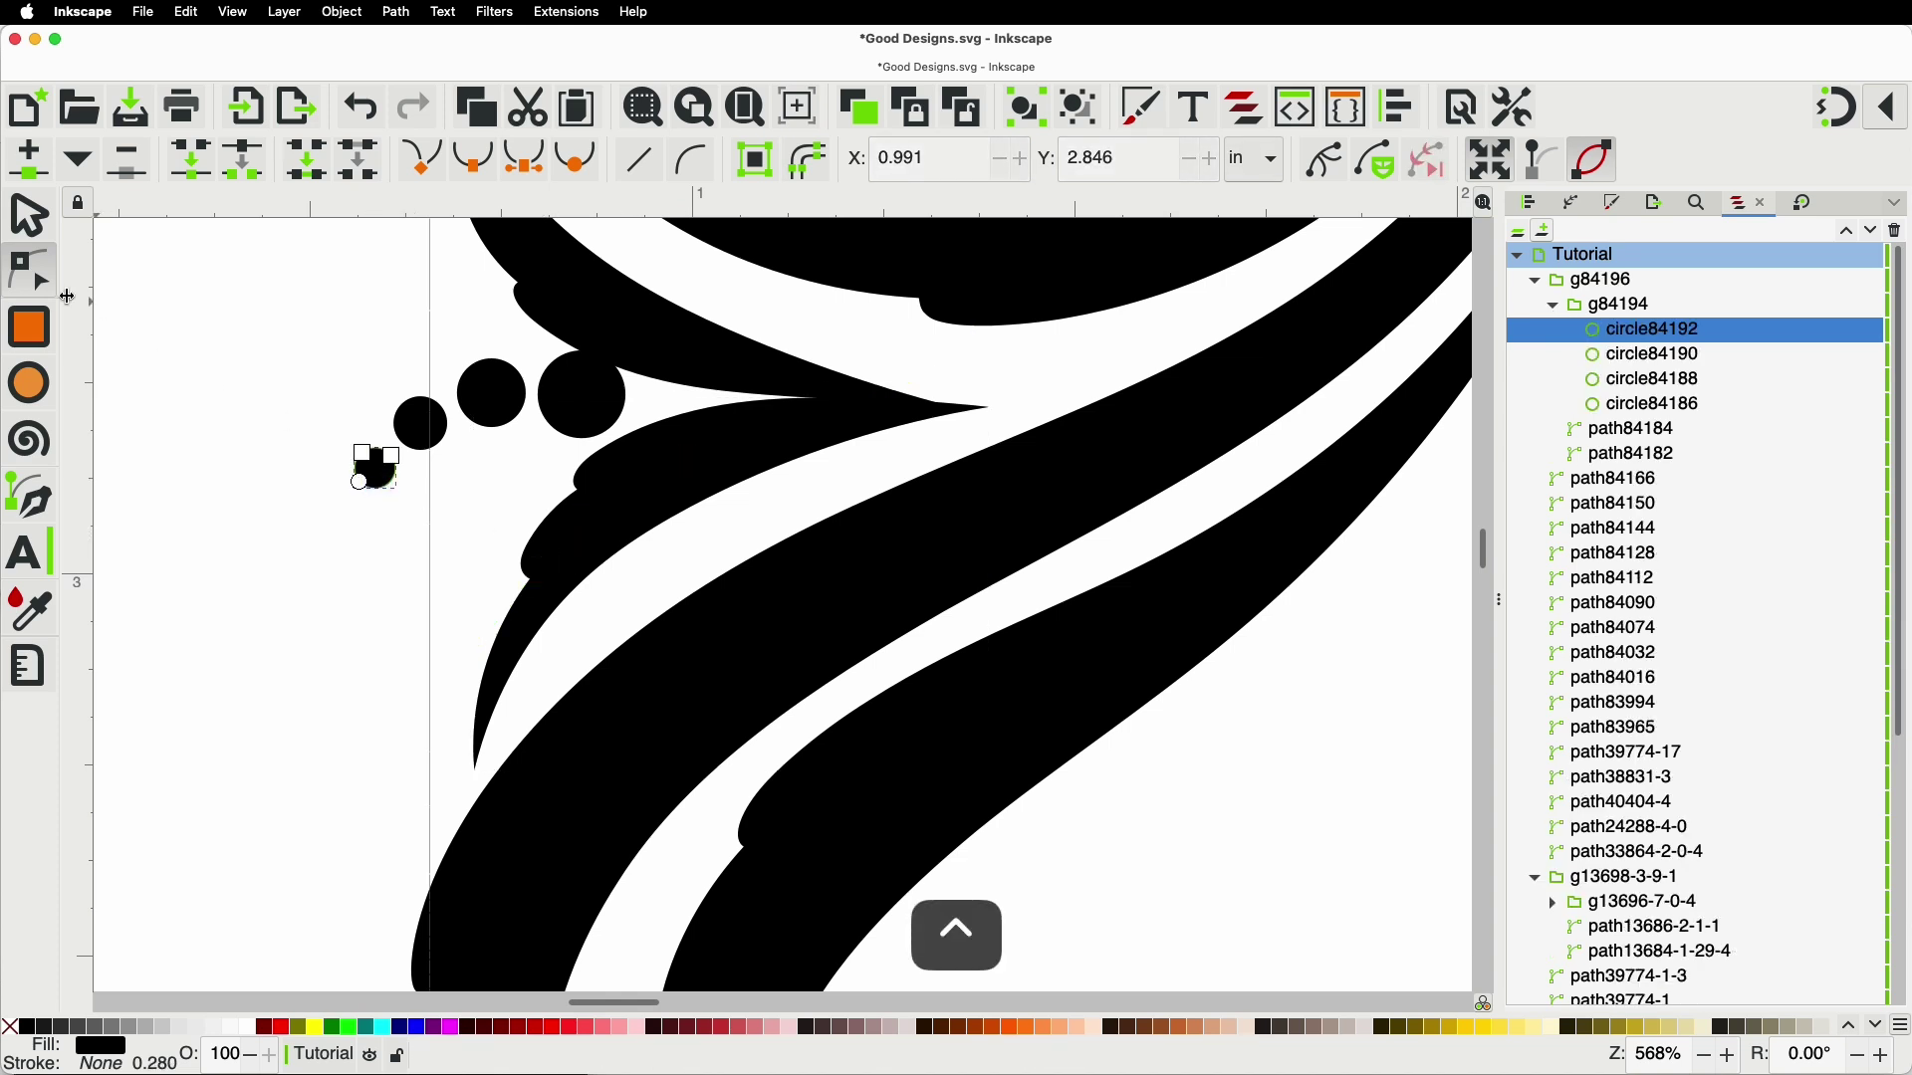
{"action": "key", "text": "s"}
{"action": "left_click", "coordinate": [492, 410]}
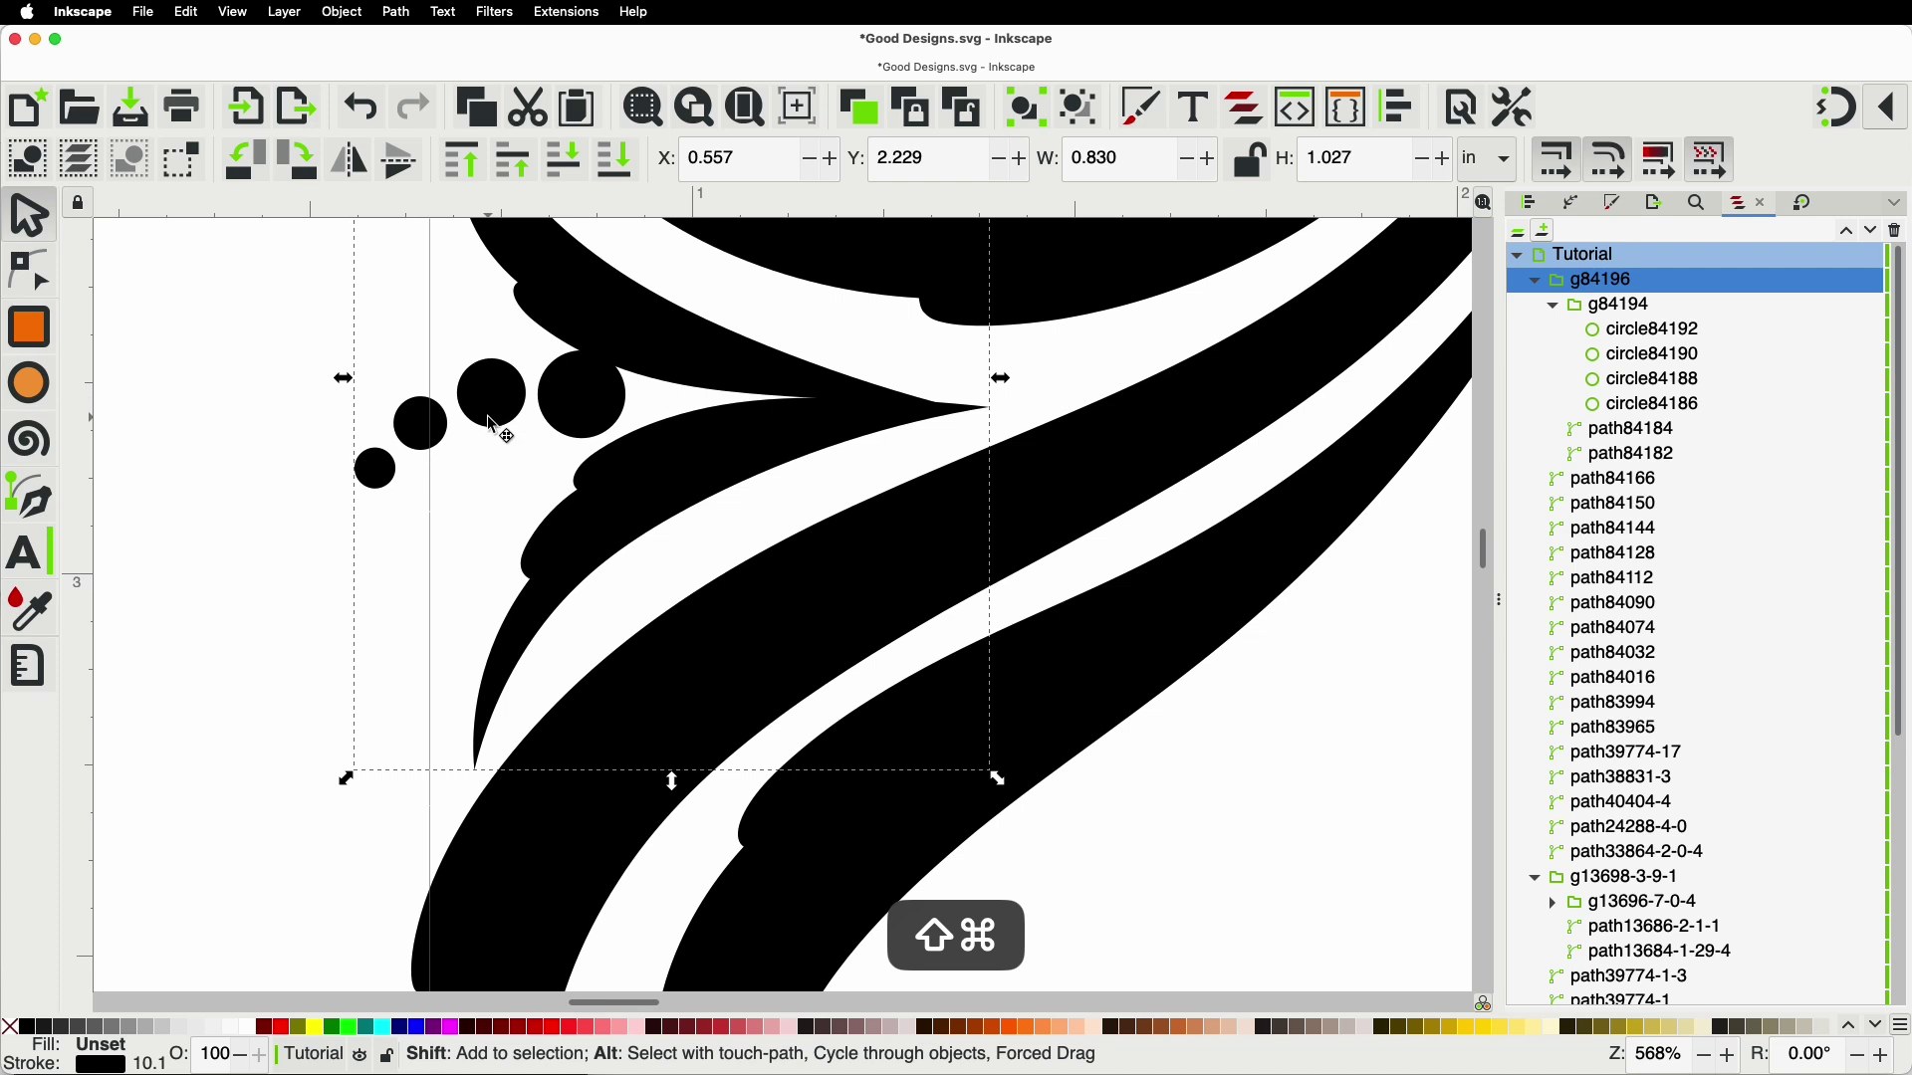
{"action": "key", "text": "shift+super+g"}
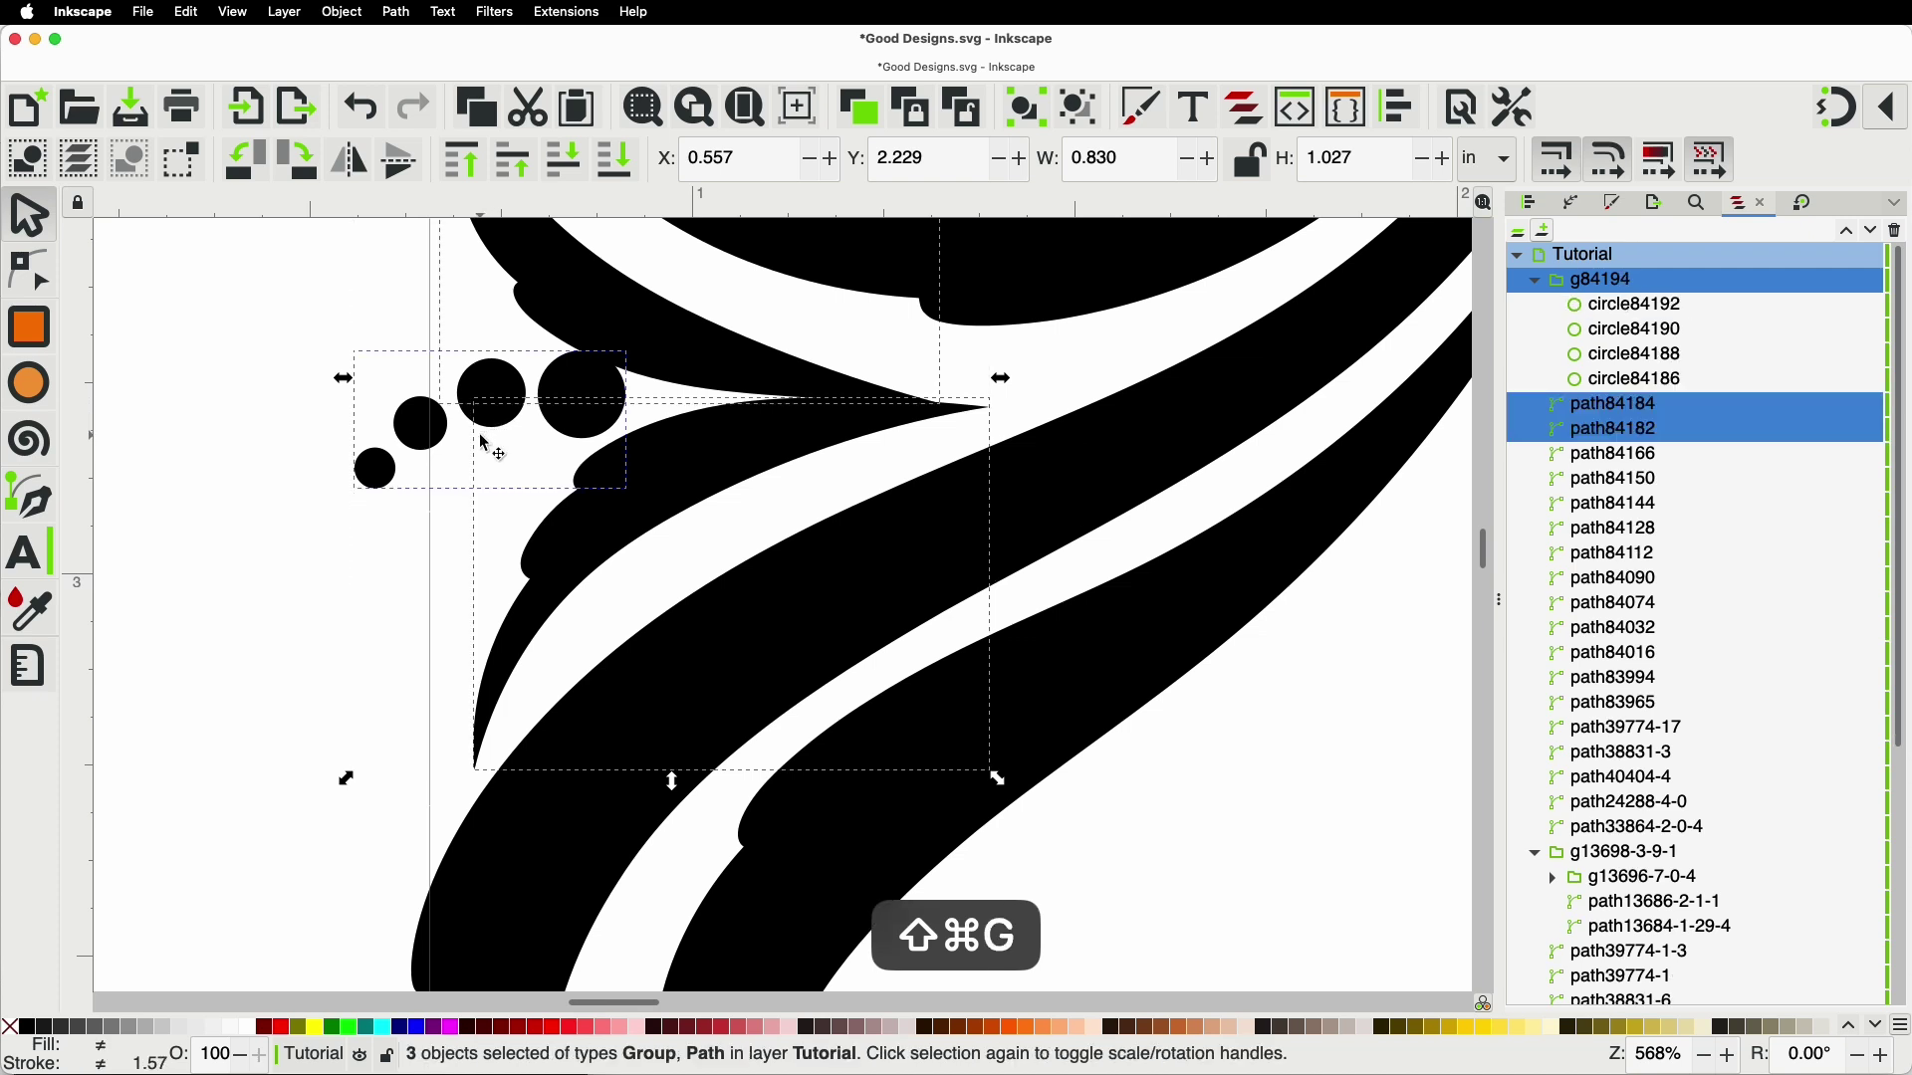
{"action": "left_click", "coordinate": [309, 495]}
{"action": "left_click", "coordinate": [370, 474]}
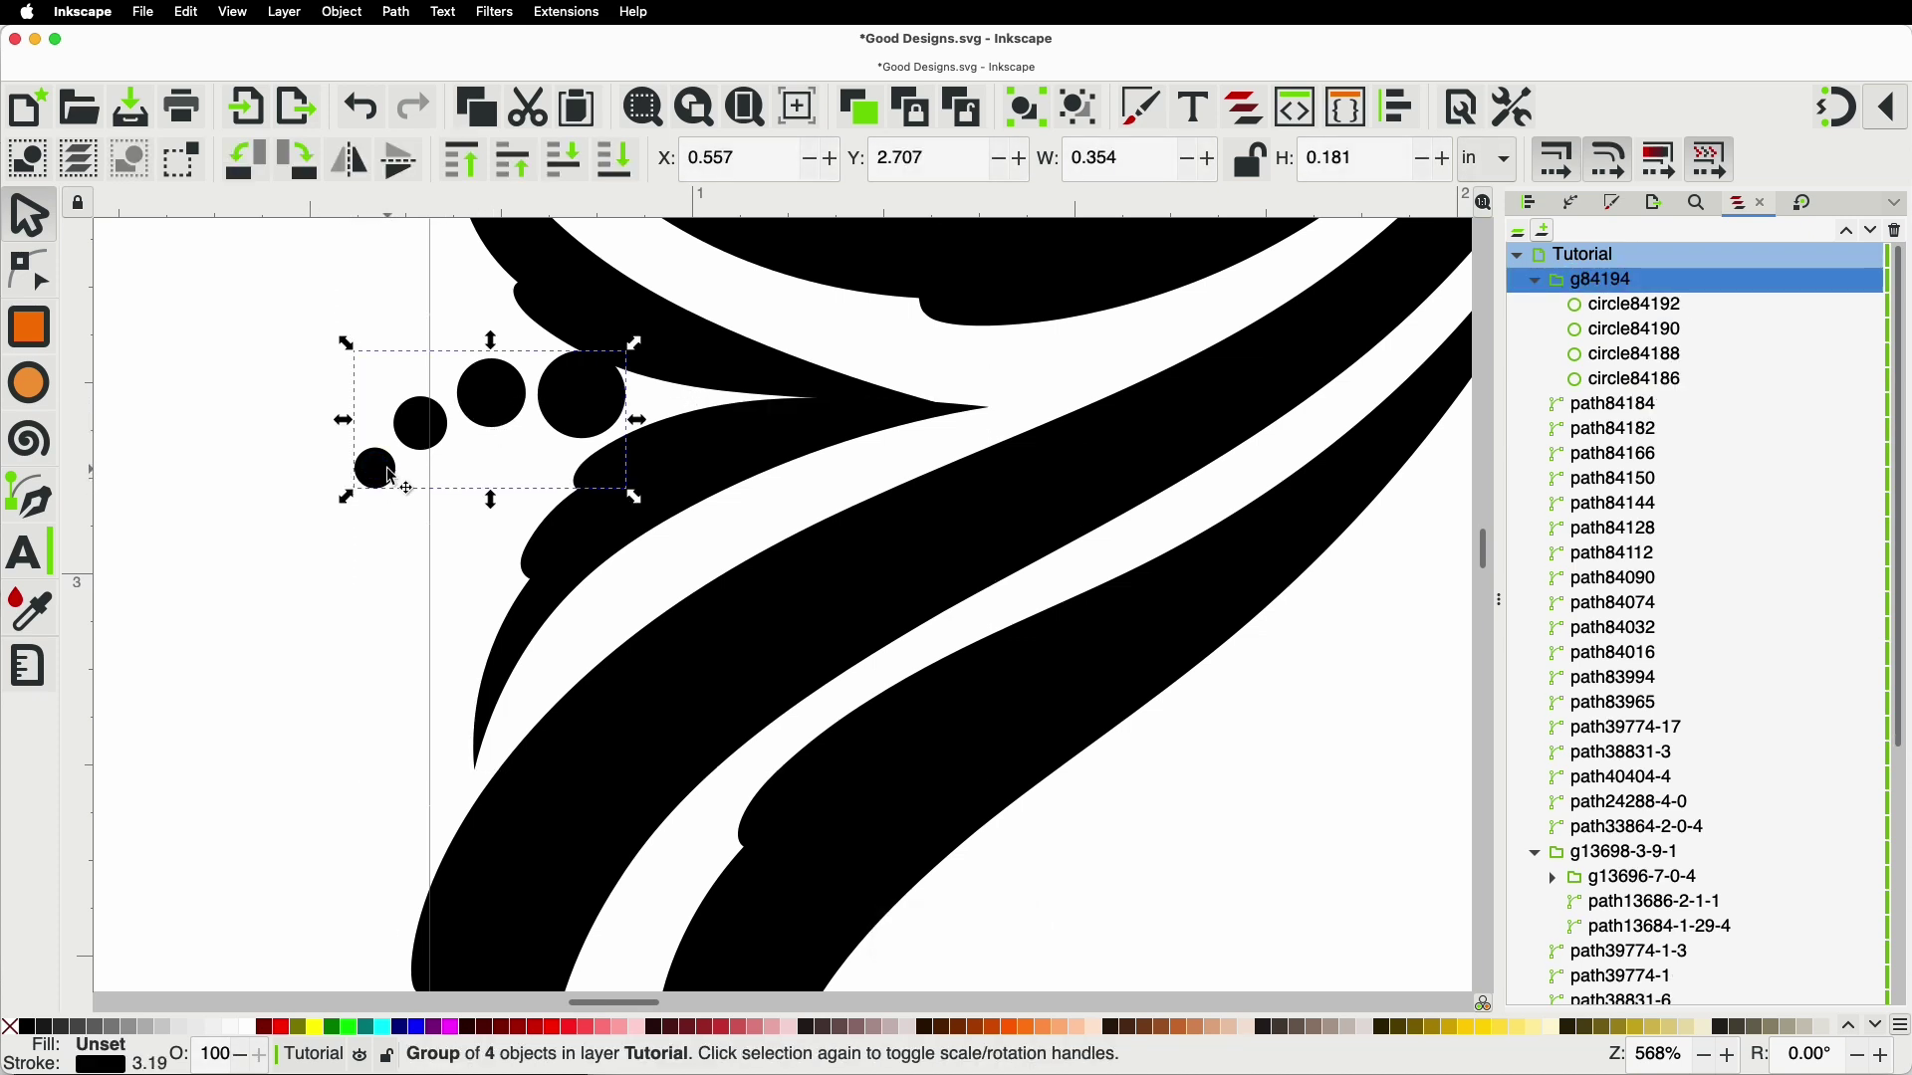
{"action": "key", "text": "shift+super+g"}
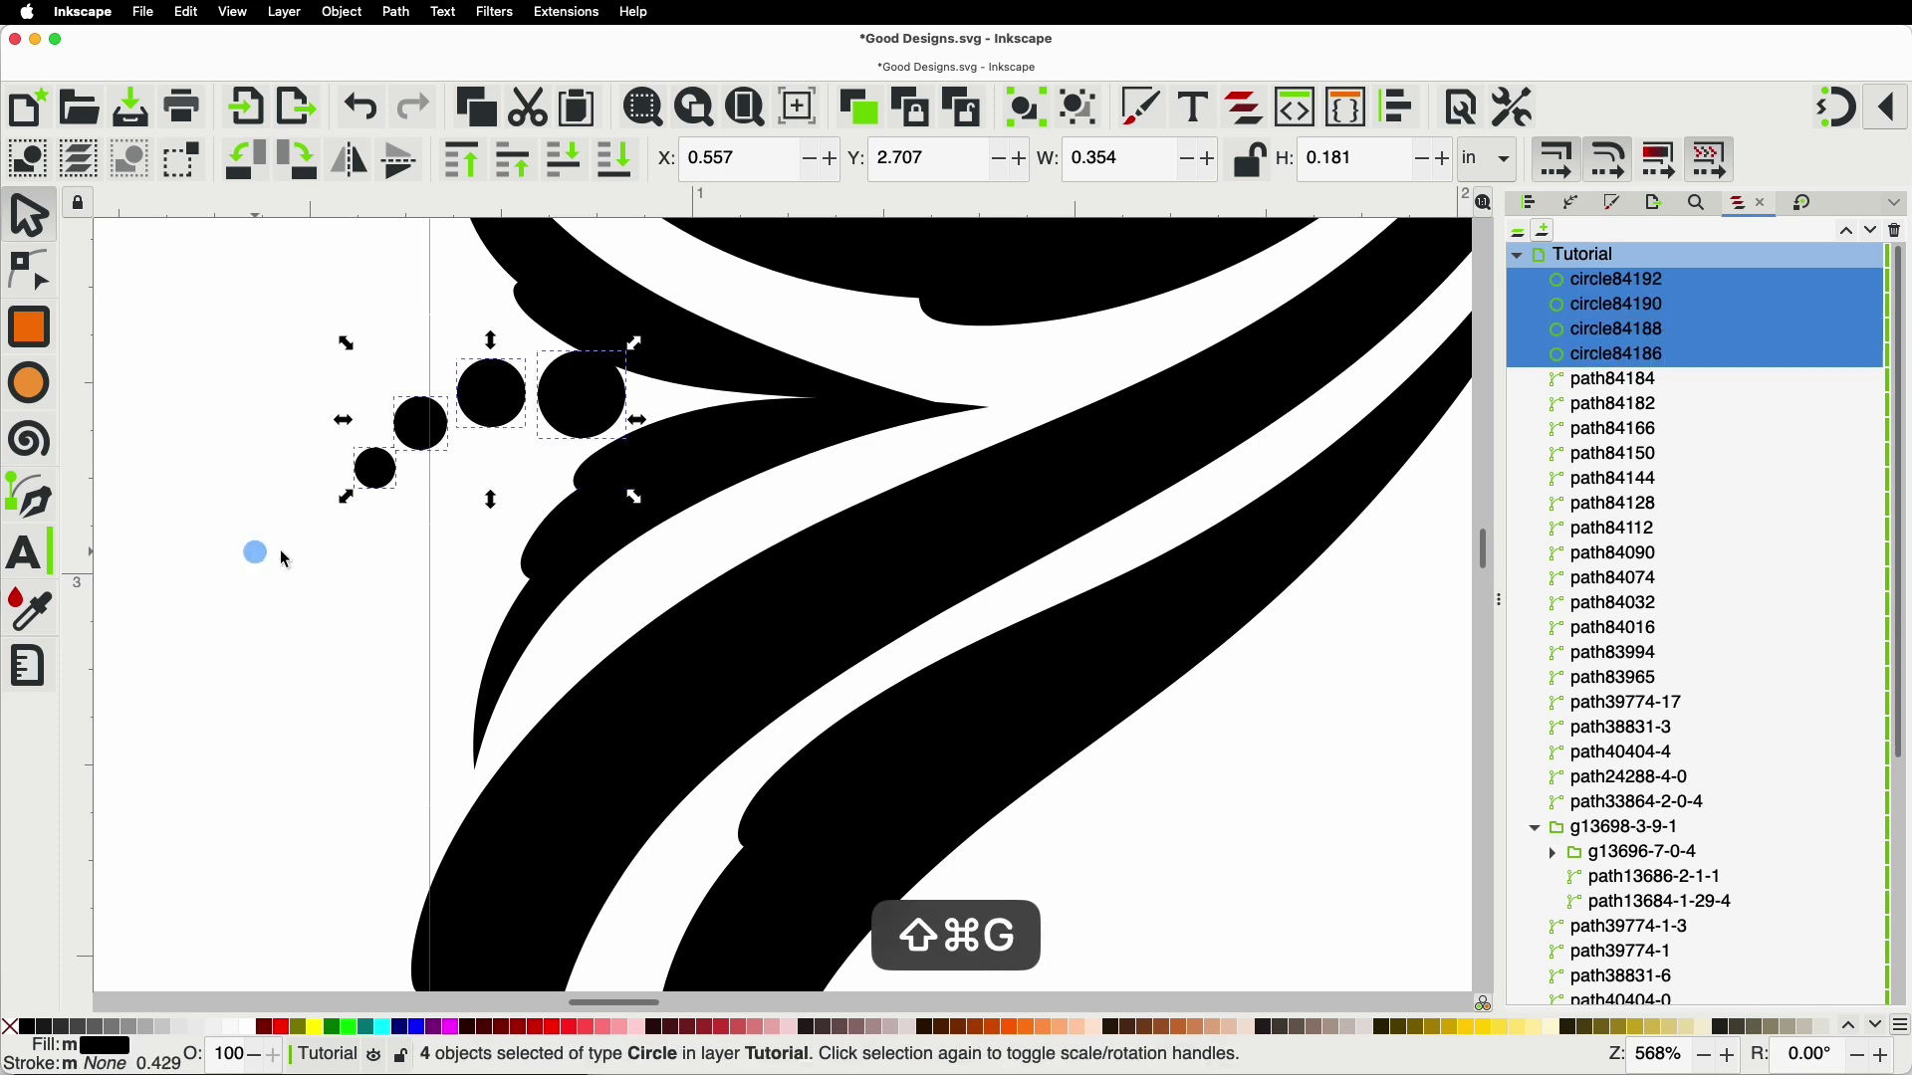
Step: Delete the smallest outermost dot and group the remaining three dots
{"action": "left_click", "coordinate": [263, 558]}
{"action": "left_click", "coordinate": [388, 476]}
{"action": "key", "text": "BackSpace"}
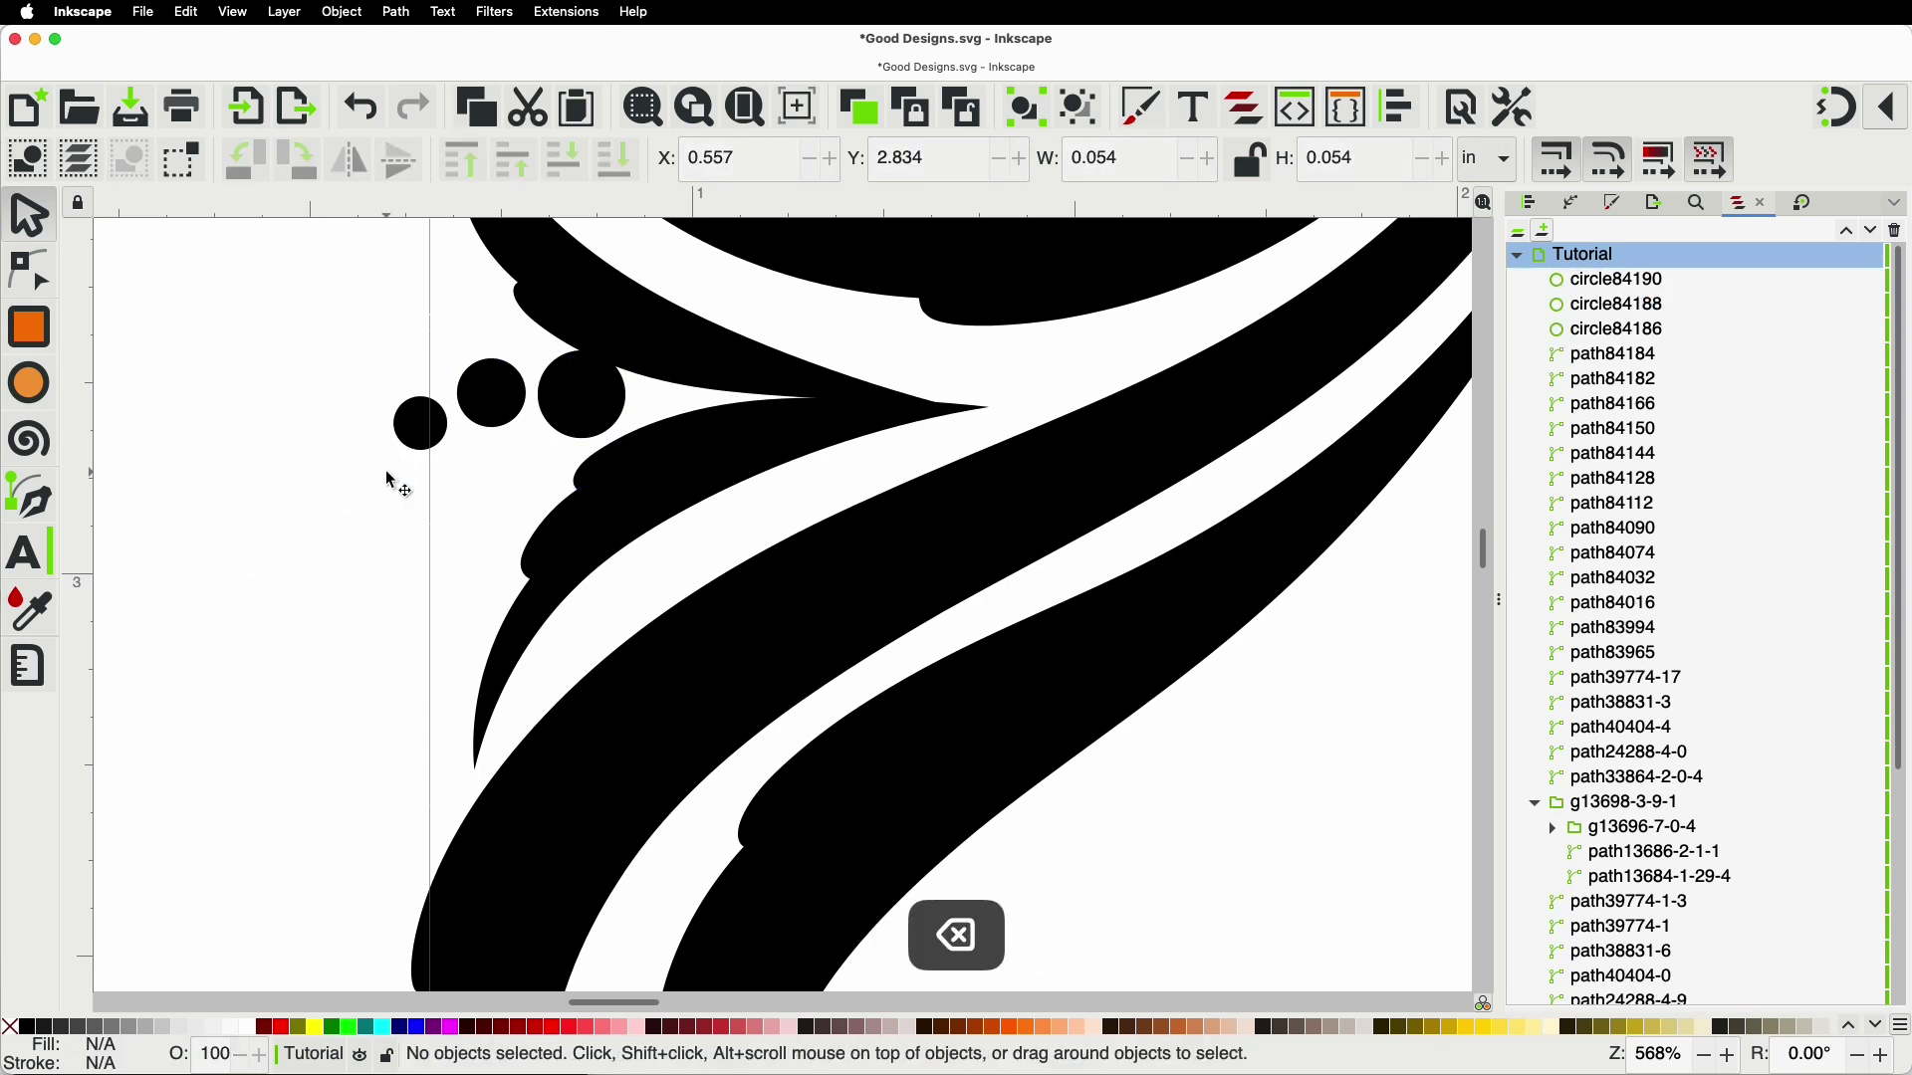
{"action": "left_click_drag", "start_coordinate": [348, 343], "coordinate": [642, 487]}
{"action": "key", "text": "super+g"}
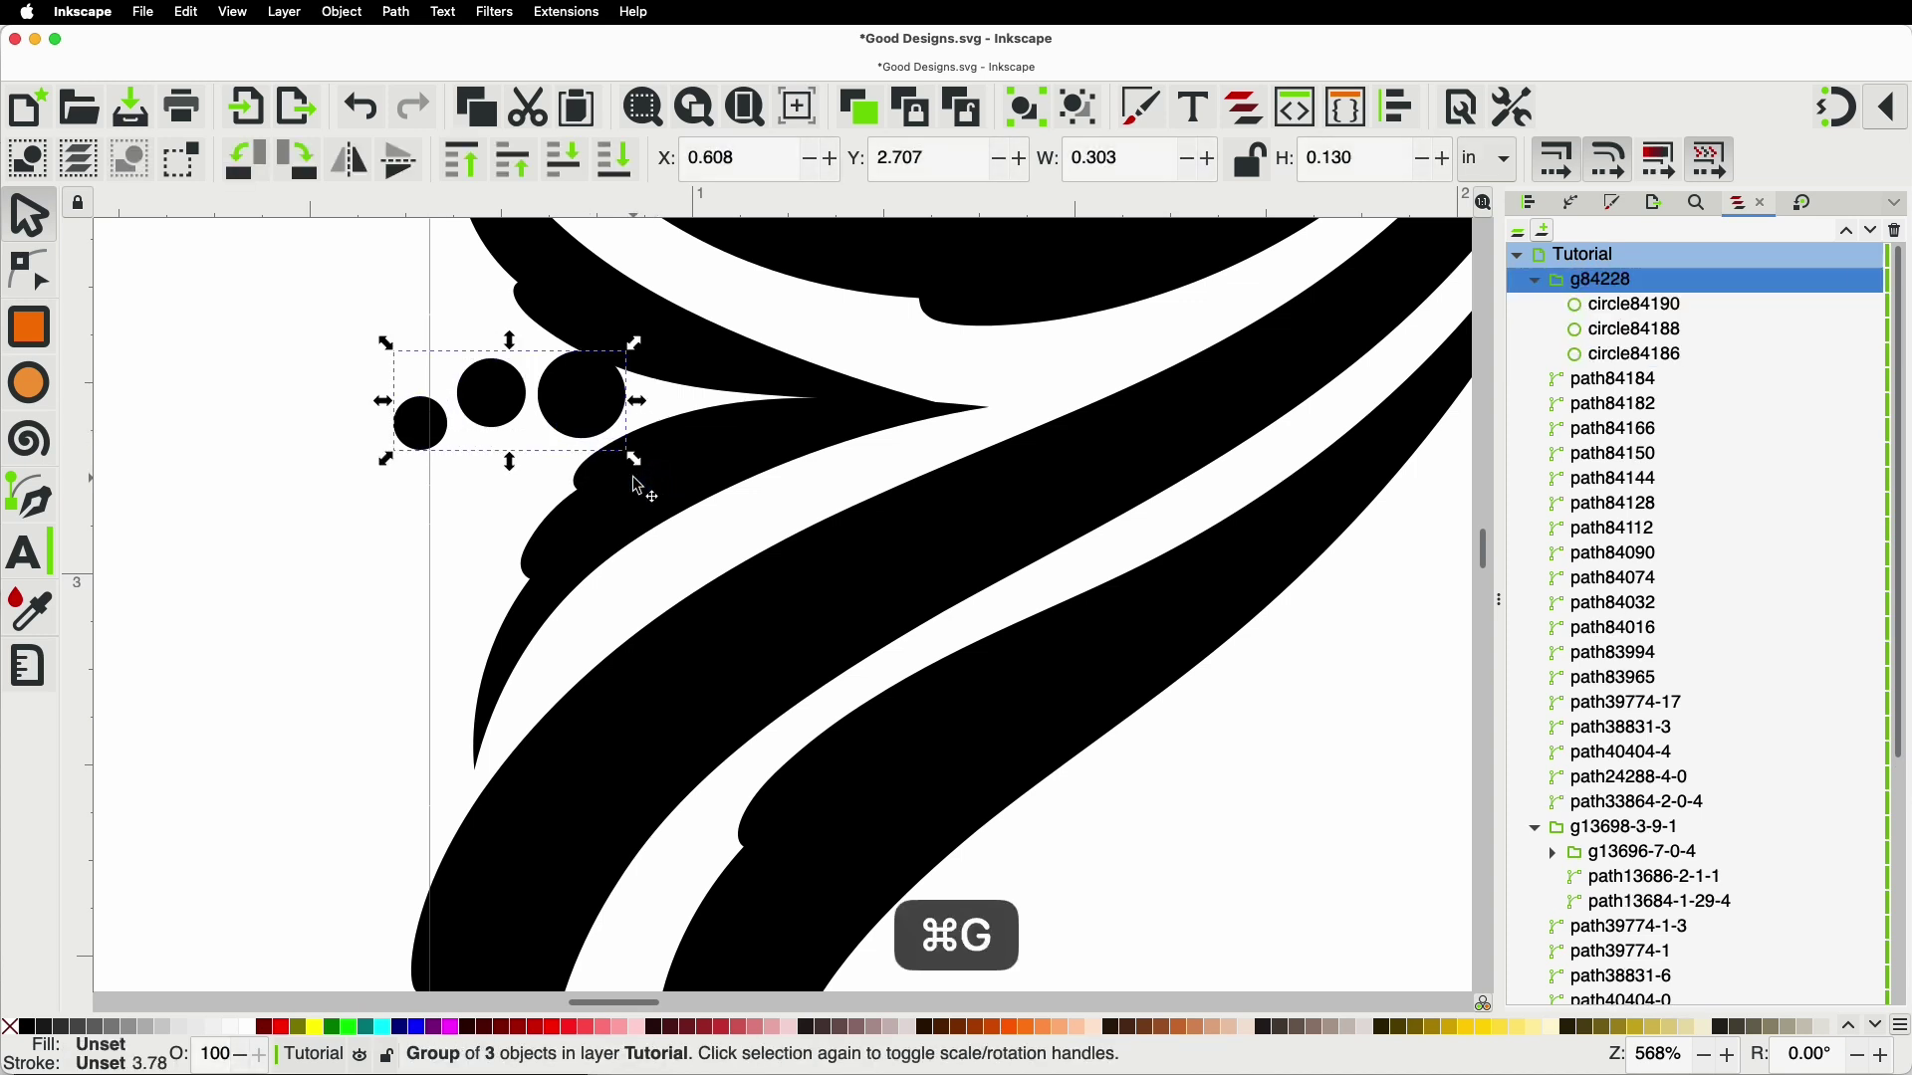
Step: Set the dot group's rotation centre on the largest dot and rotate the smaller dots downward around it
{"action": "left_click", "coordinate": [510, 401]}
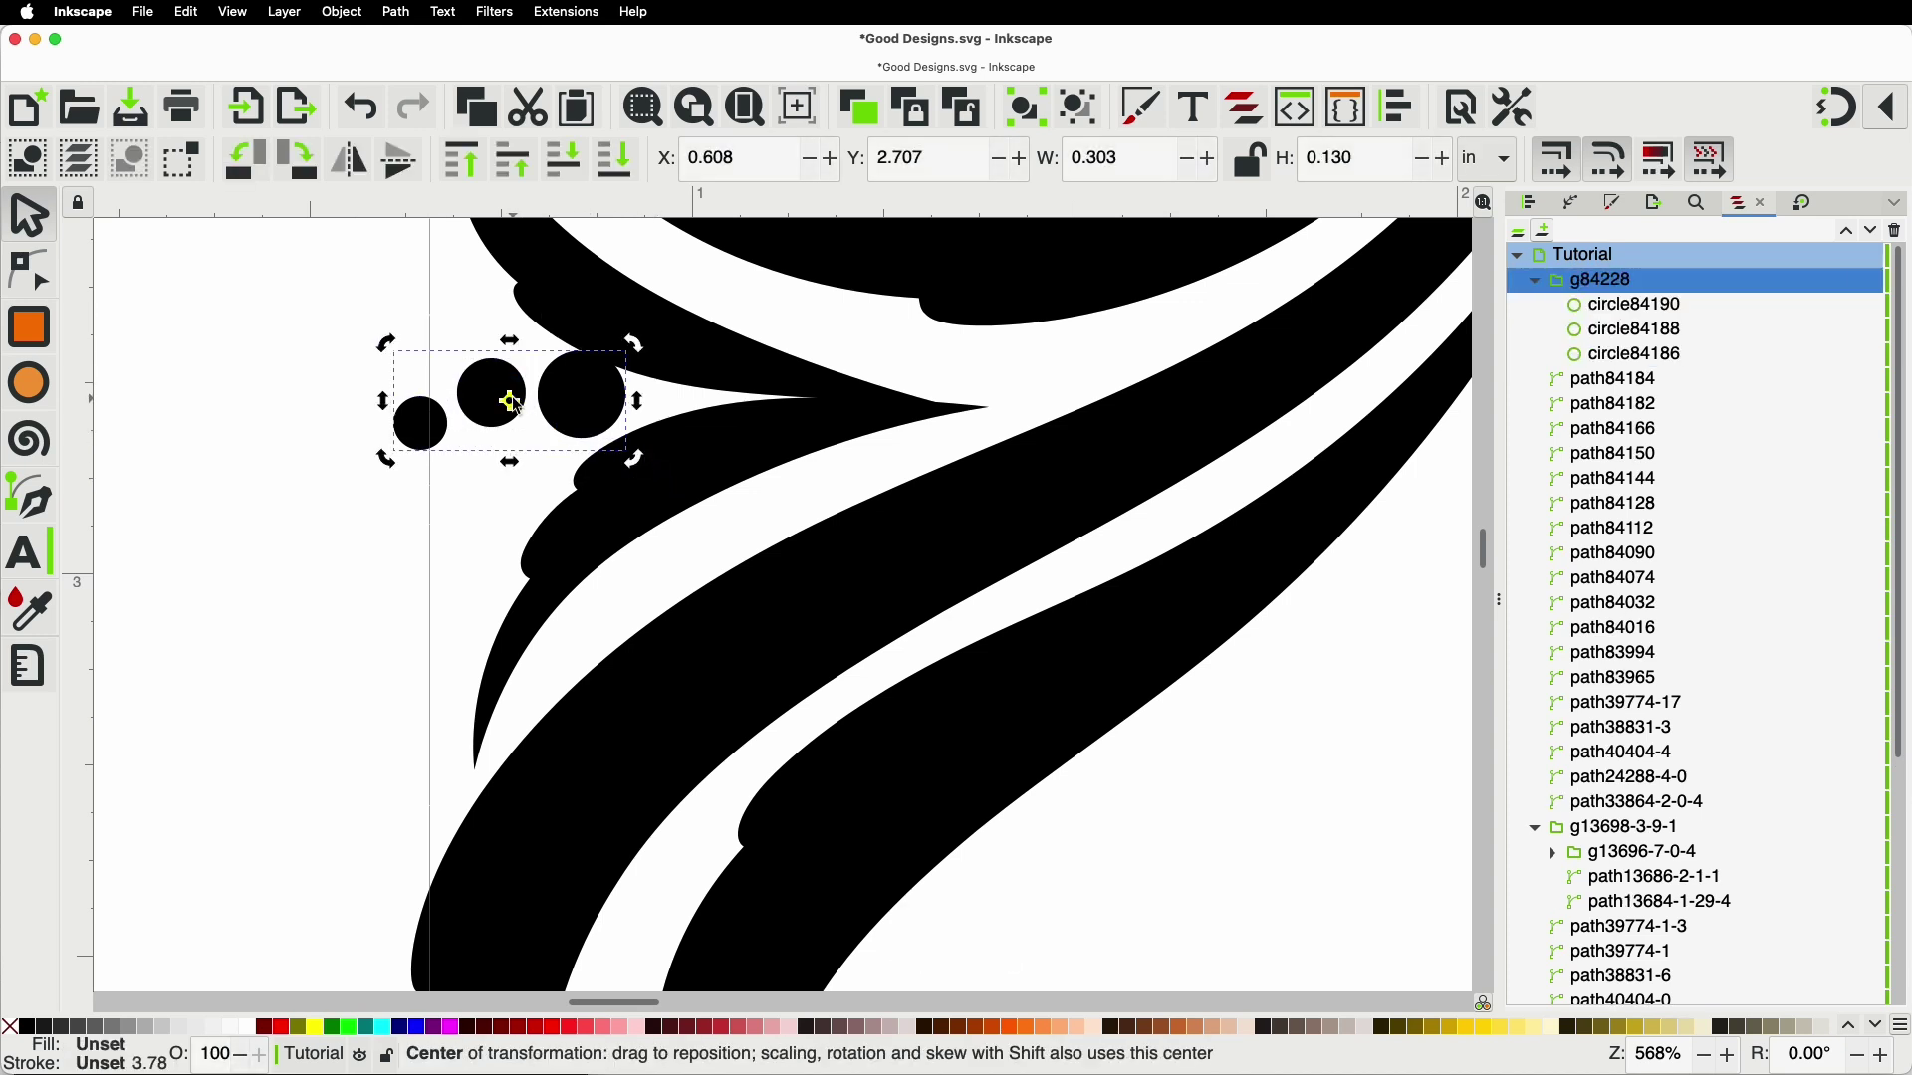
{"action": "left_click_drag", "start_coordinate": [511, 401], "coordinate": [588, 400]}
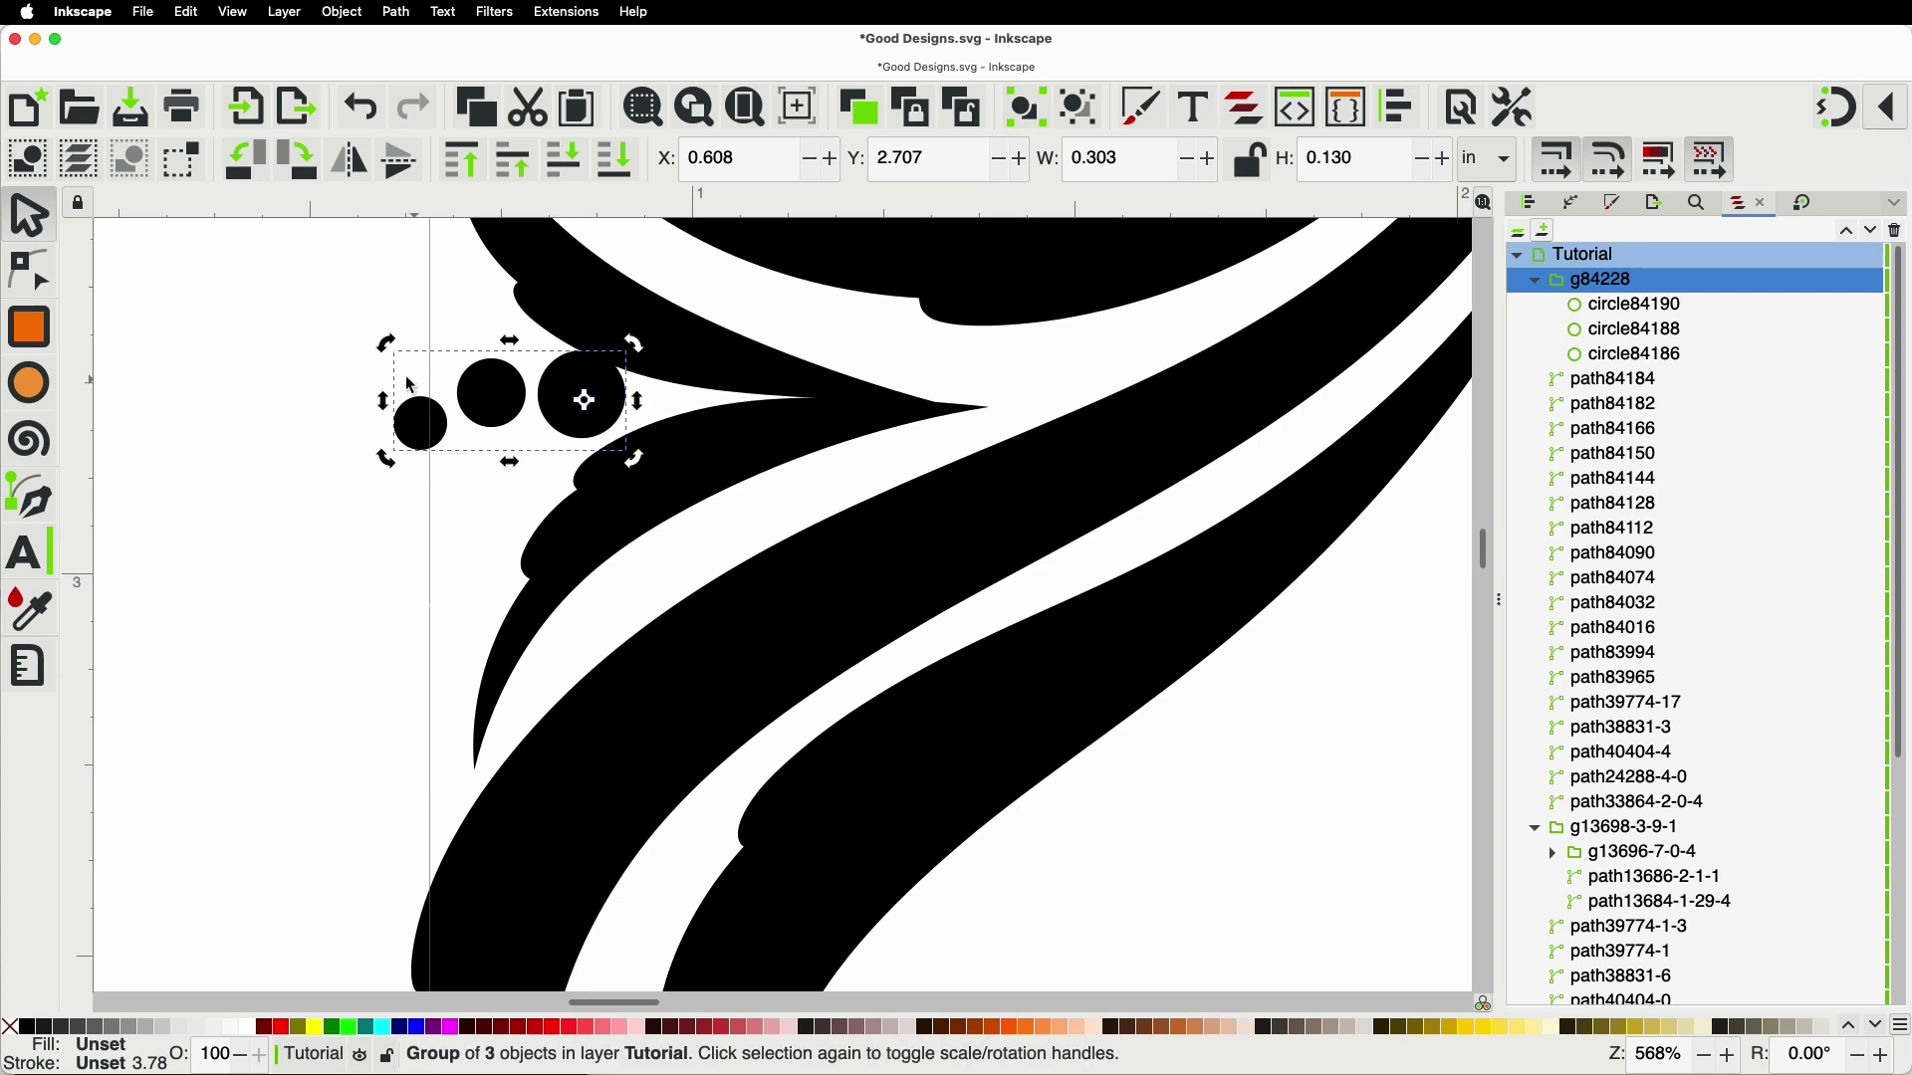
{"action": "left_click_drag", "start_coordinate": [392, 343], "coordinate": [421, 442]}
{"action": "left_click_drag", "start_coordinate": [589, 394], "coordinate": [589, 403]}
{"action": "left_click", "coordinate": [379, 394]}
Step: Rotate the three-dot group partly back up around its largest dot so it sits at X 0.622, Y 2.720 in
{"action": "scroll", "coordinate": [379, 395], "scroll_direction": "down", "scroll_amount": 4}
{"action": "scroll", "coordinate": [379, 393], "scroll_direction": "up", "scroll_amount": 3}
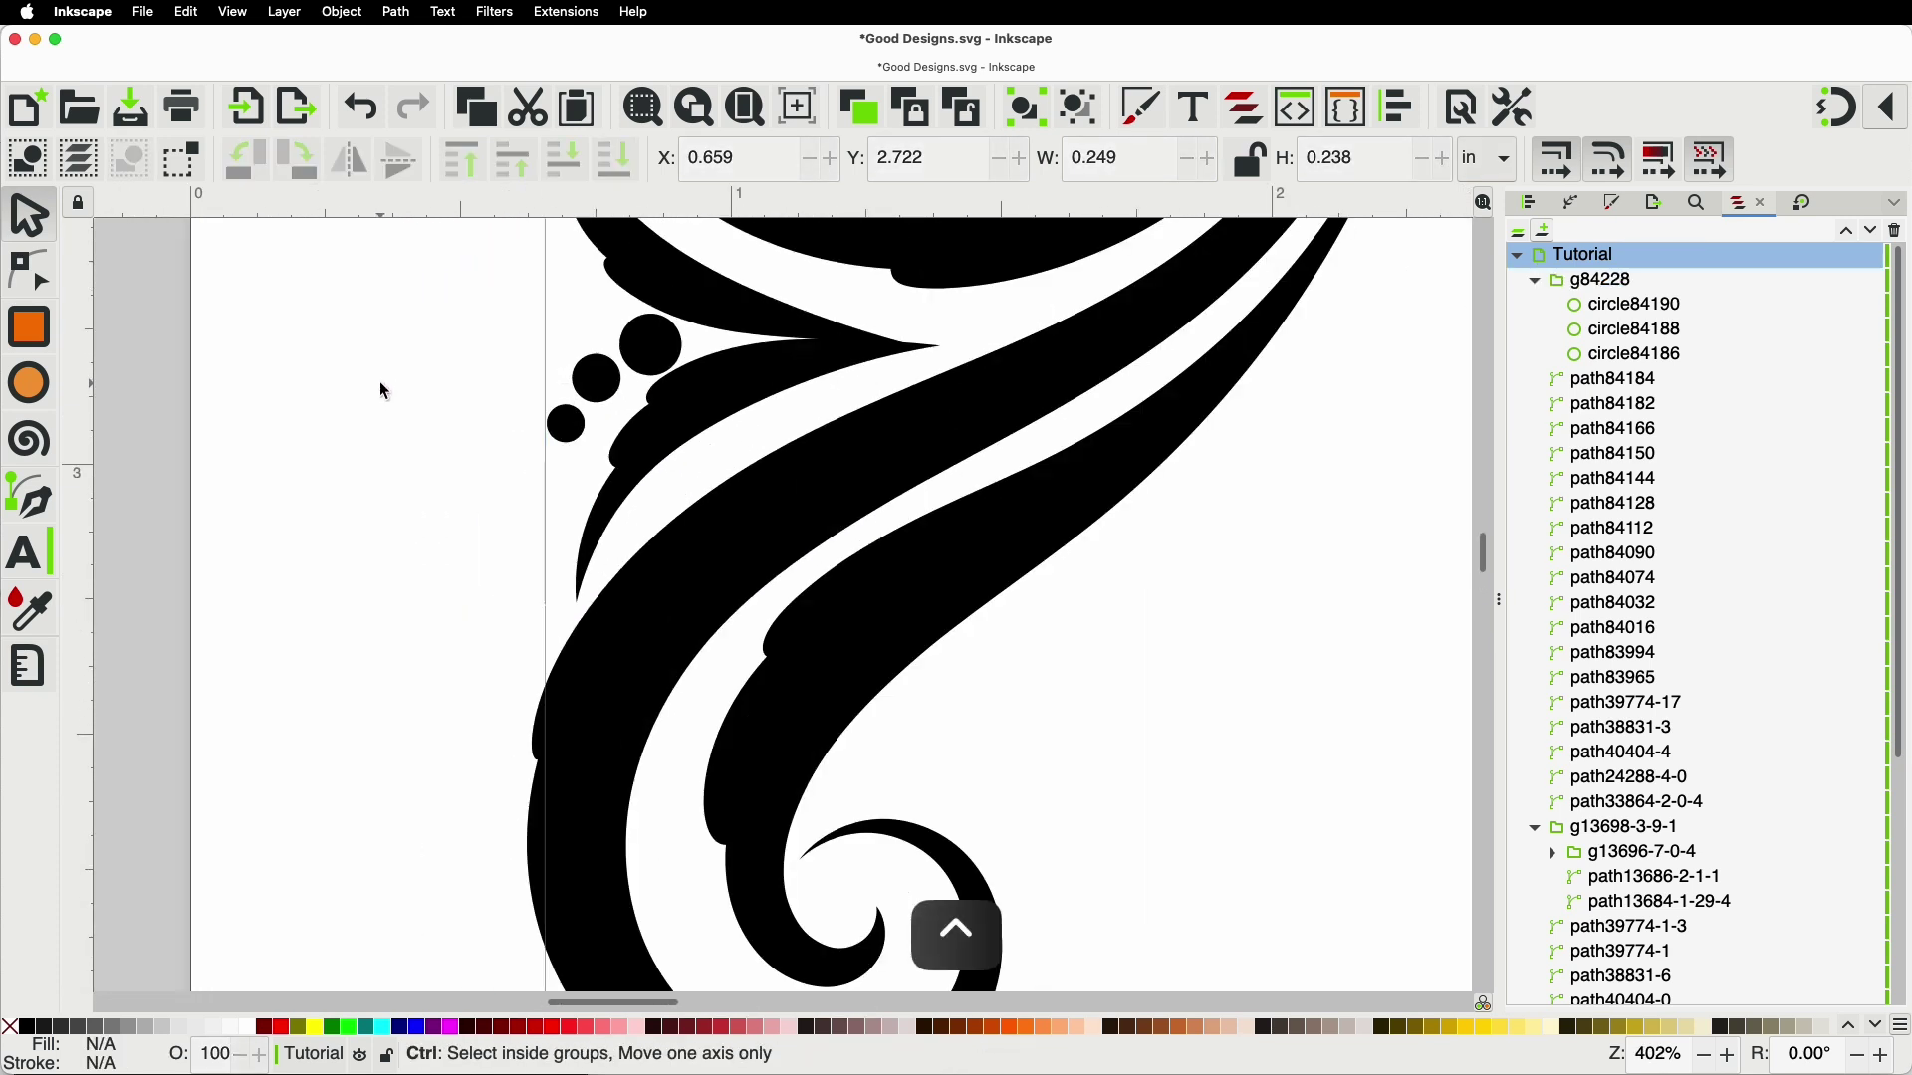
{"action": "left_click", "coordinate": [578, 419]}
{"action": "left_click", "coordinate": [579, 426]}
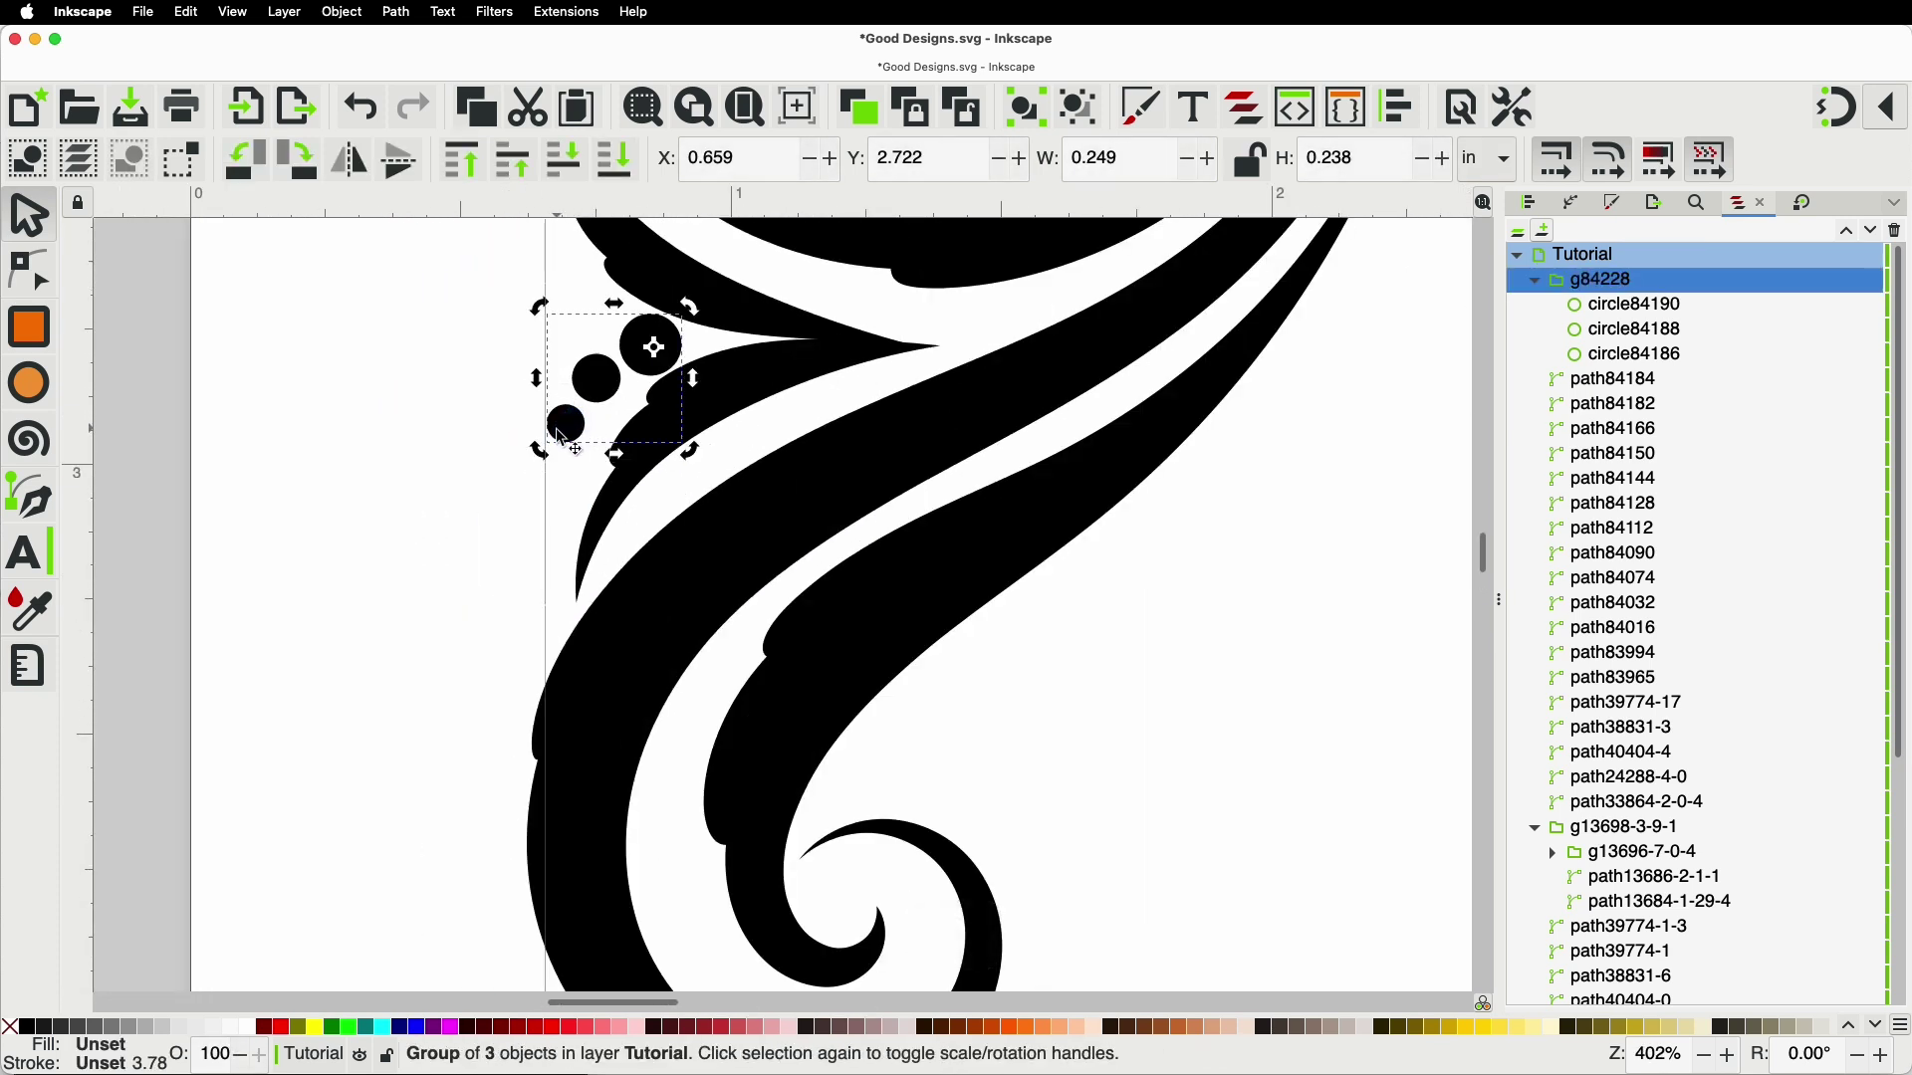
{"action": "left_click_drag", "start_coordinate": [539, 453], "coordinate": [517, 410]}
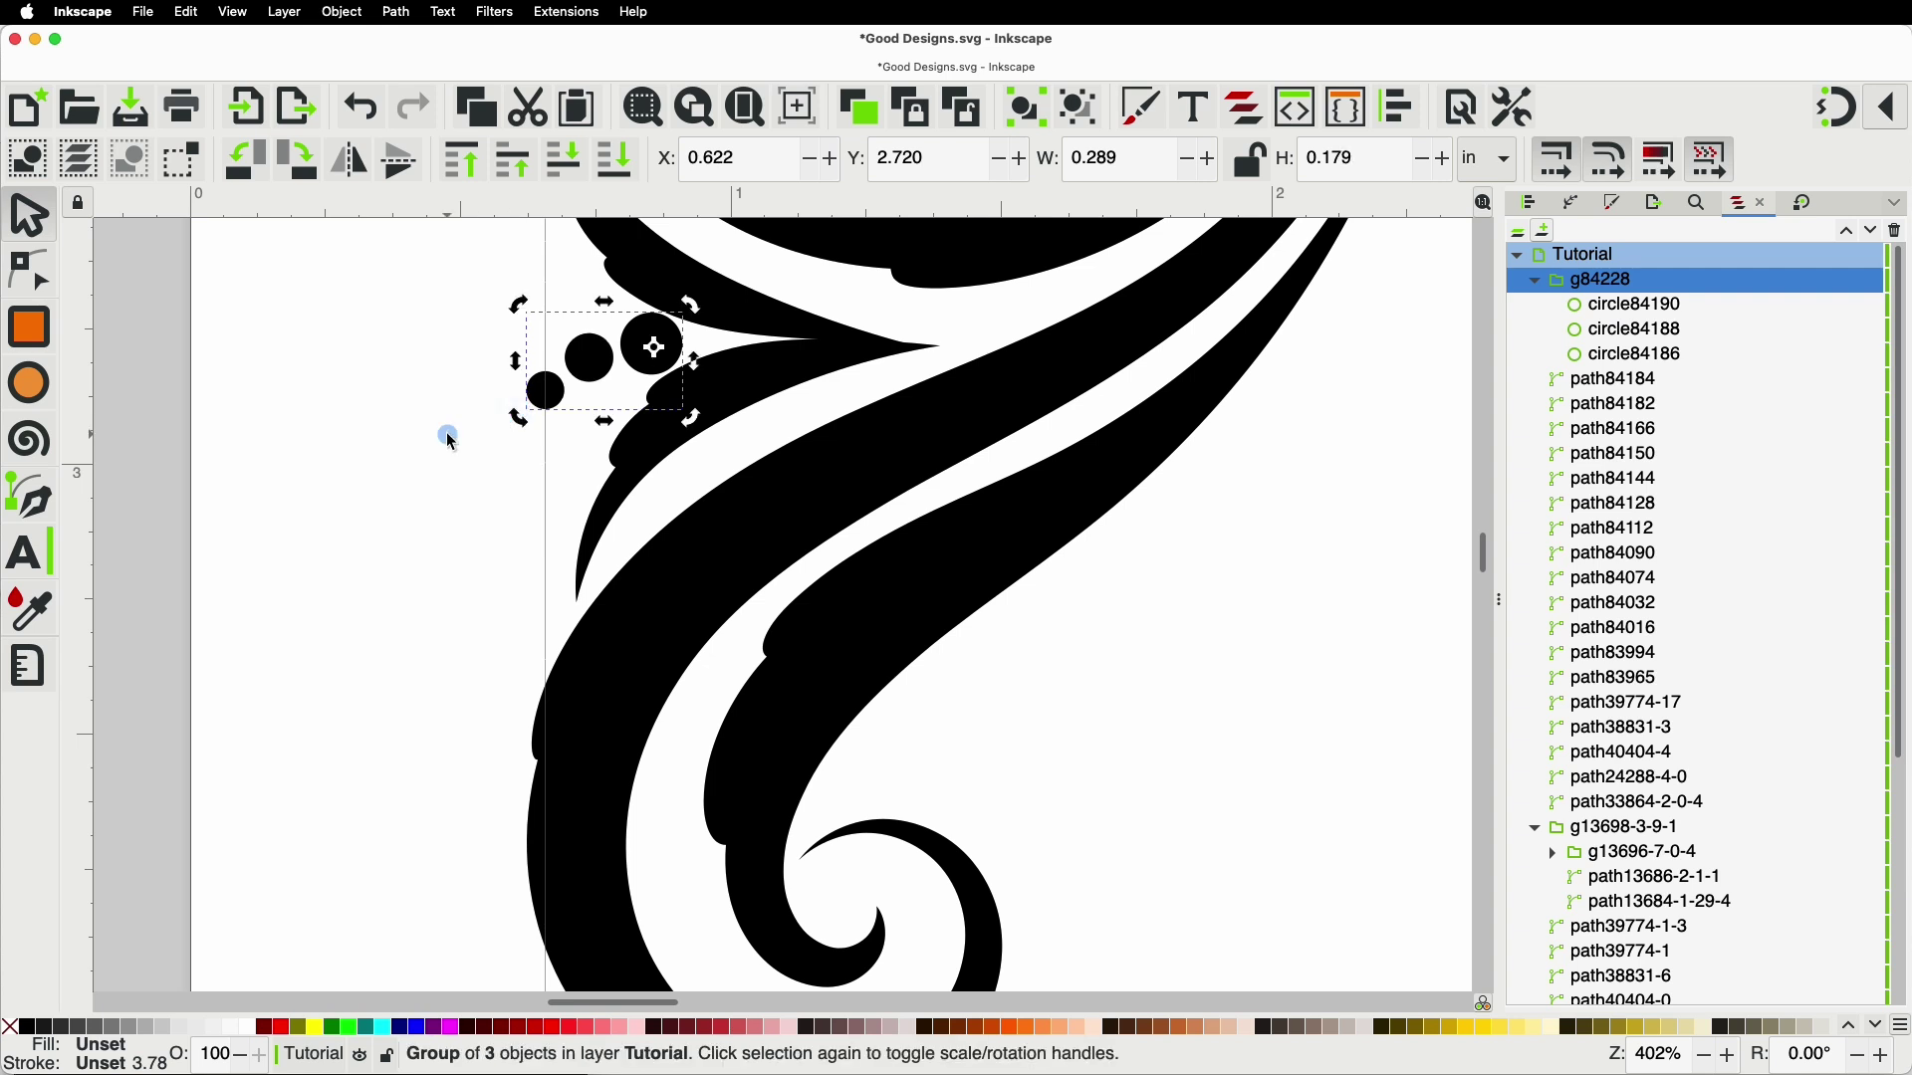
{"action": "left_click", "coordinate": [444, 435]}
Step: Group the three dots and both leaves beside the scroll junction into one ornament
{"action": "scroll", "coordinate": [450, 439], "scroll_direction": "down", "scroll_amount": 3}
{"action": "key", "text": "space"}
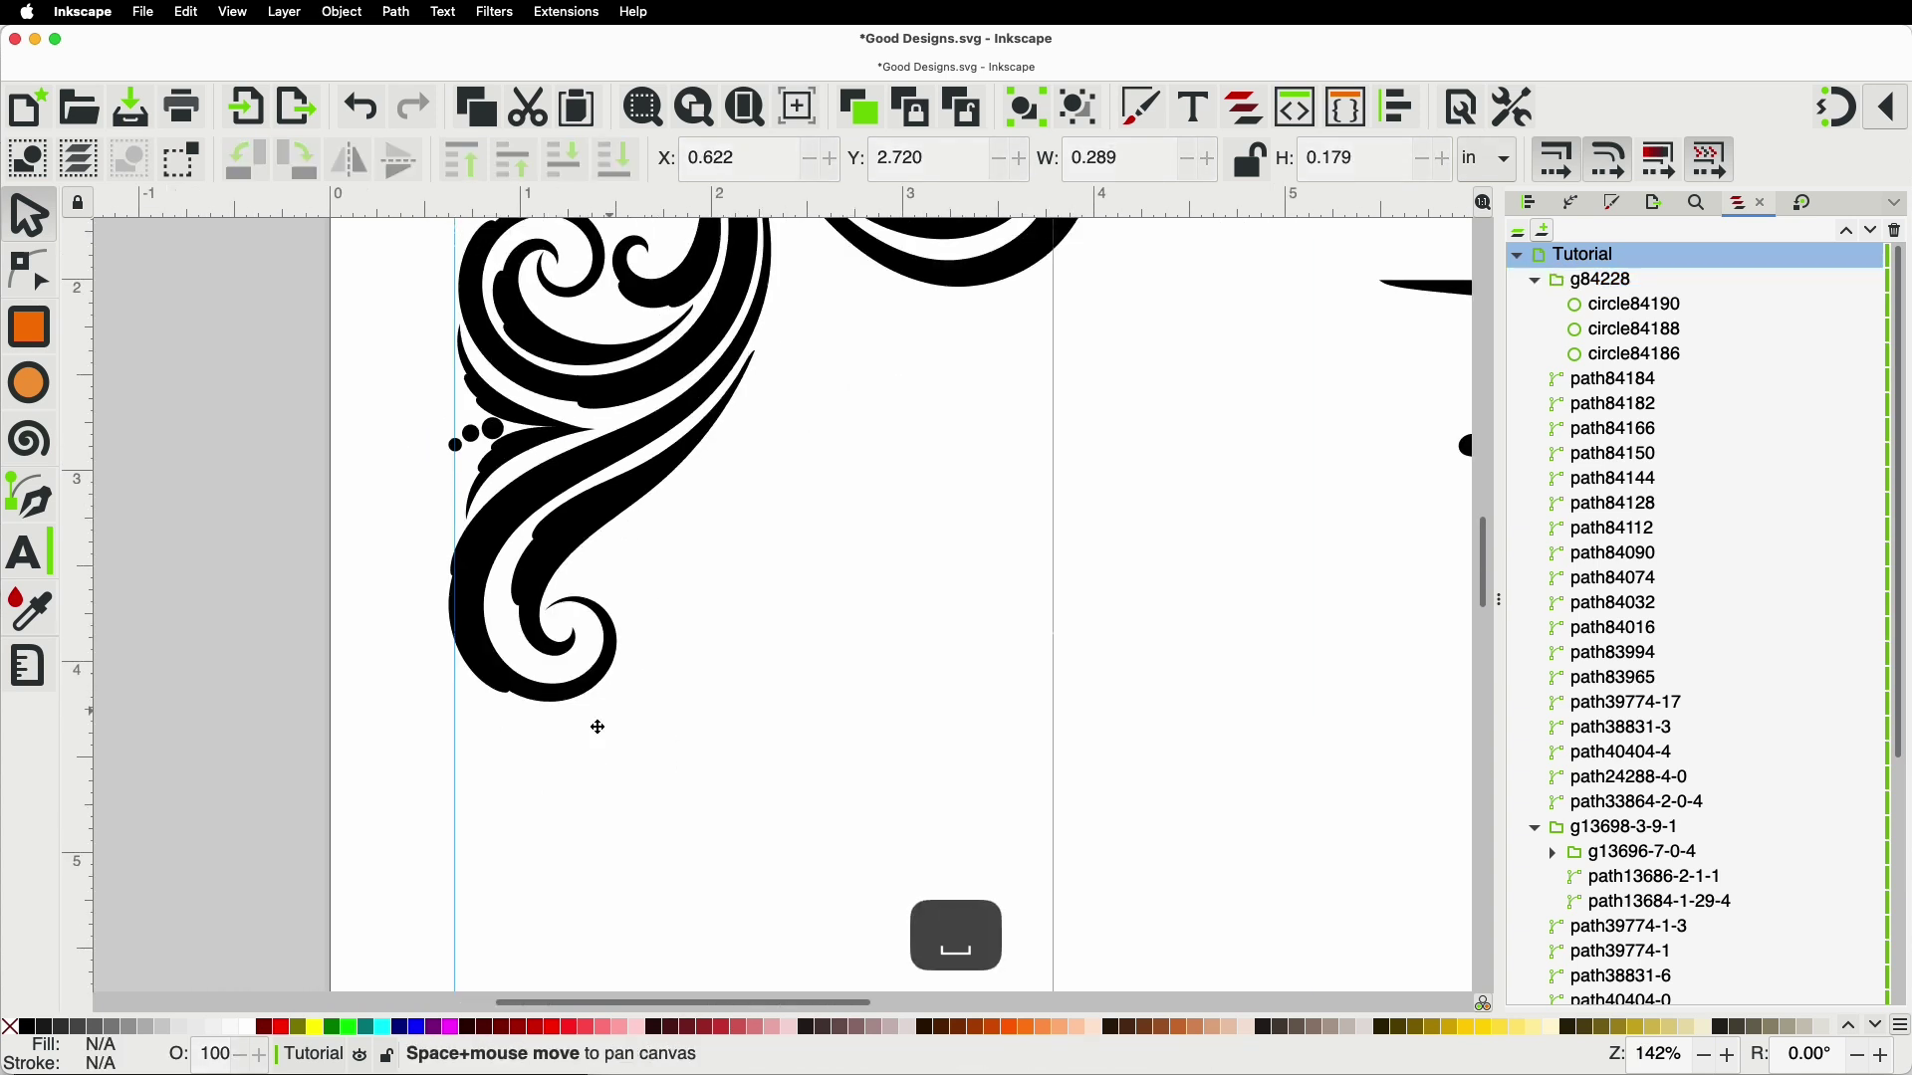
{"action": "scroll", "coordinate": [568, 729], "scroll_direction": "down", "scroll_amount": 2}
{"action": "scroll", "coordinate": [680, 598], "scroll_direction": "up", "scroll_amount": 1}
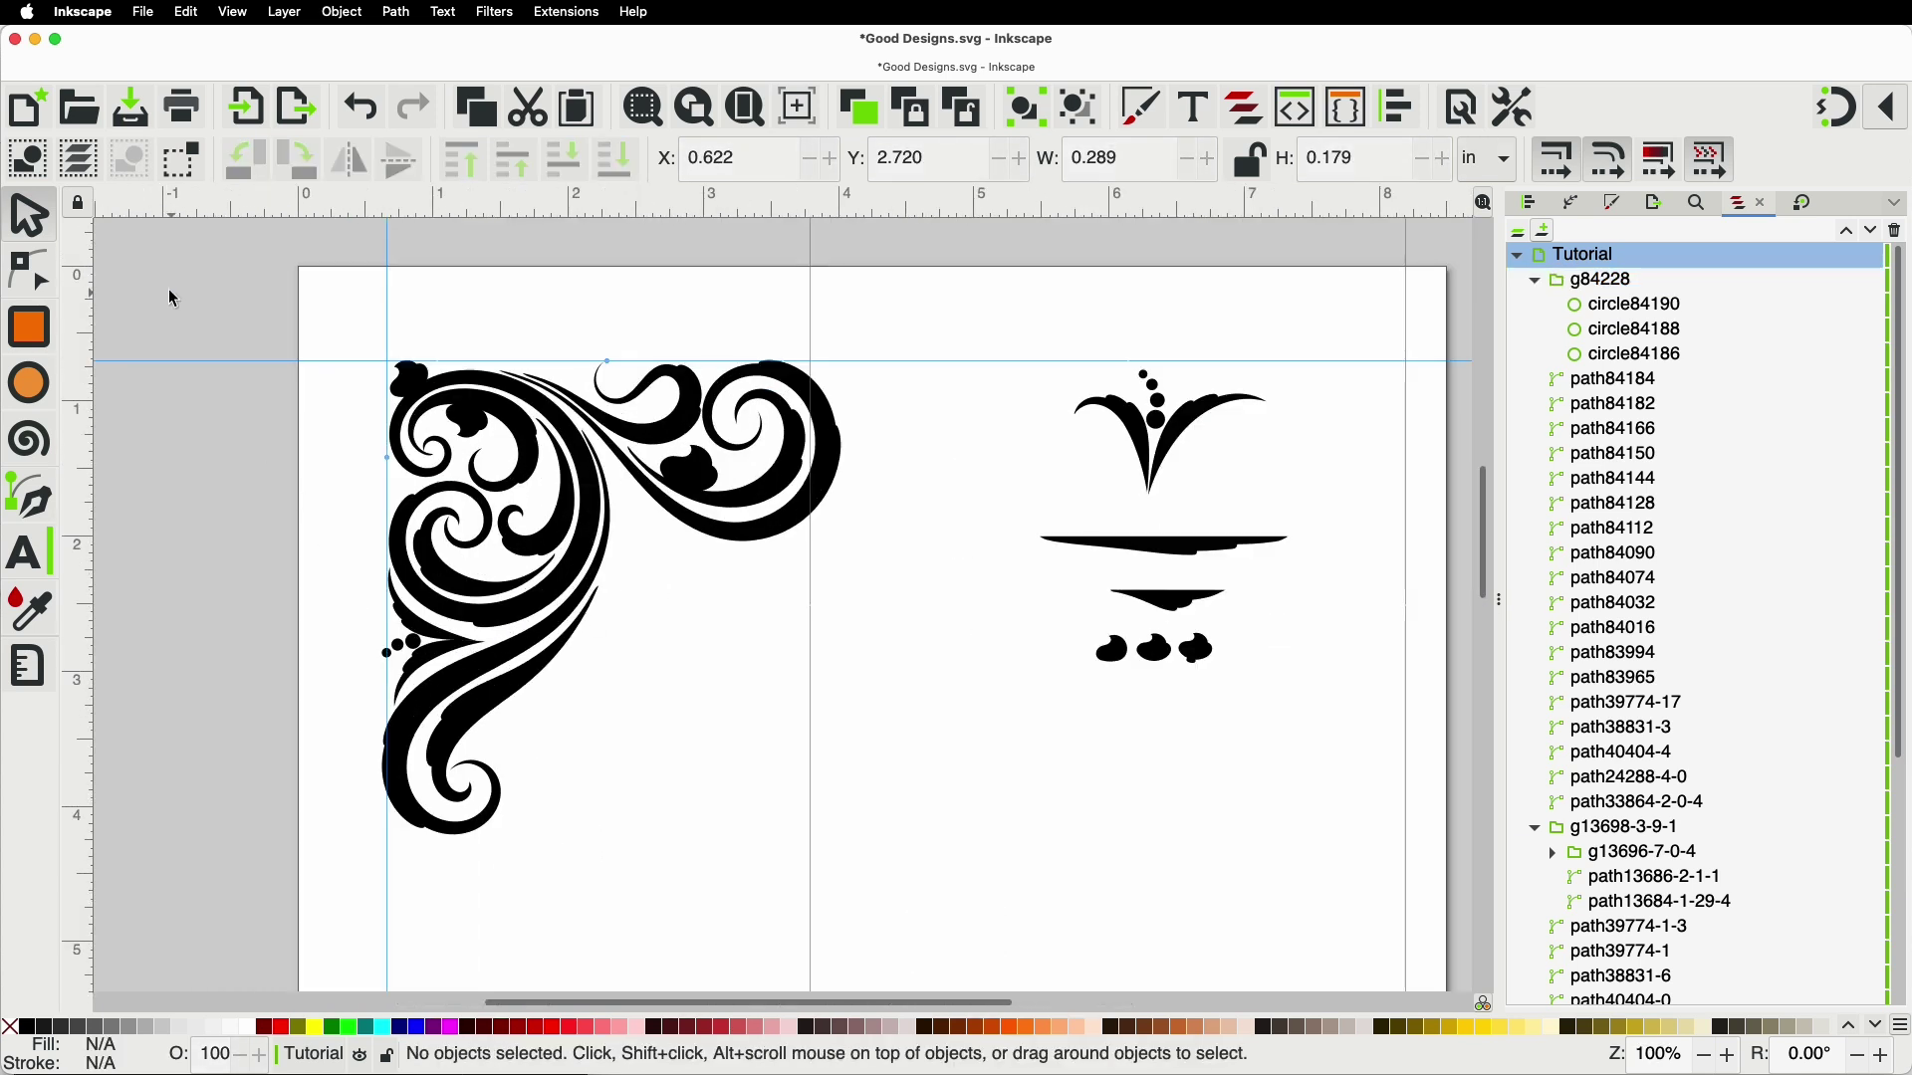
{"action": "left_click_drag", "start_coordinate": [353, 560], "coordinate": [498, 738]}
{"action": "key", "text": "super+g"}
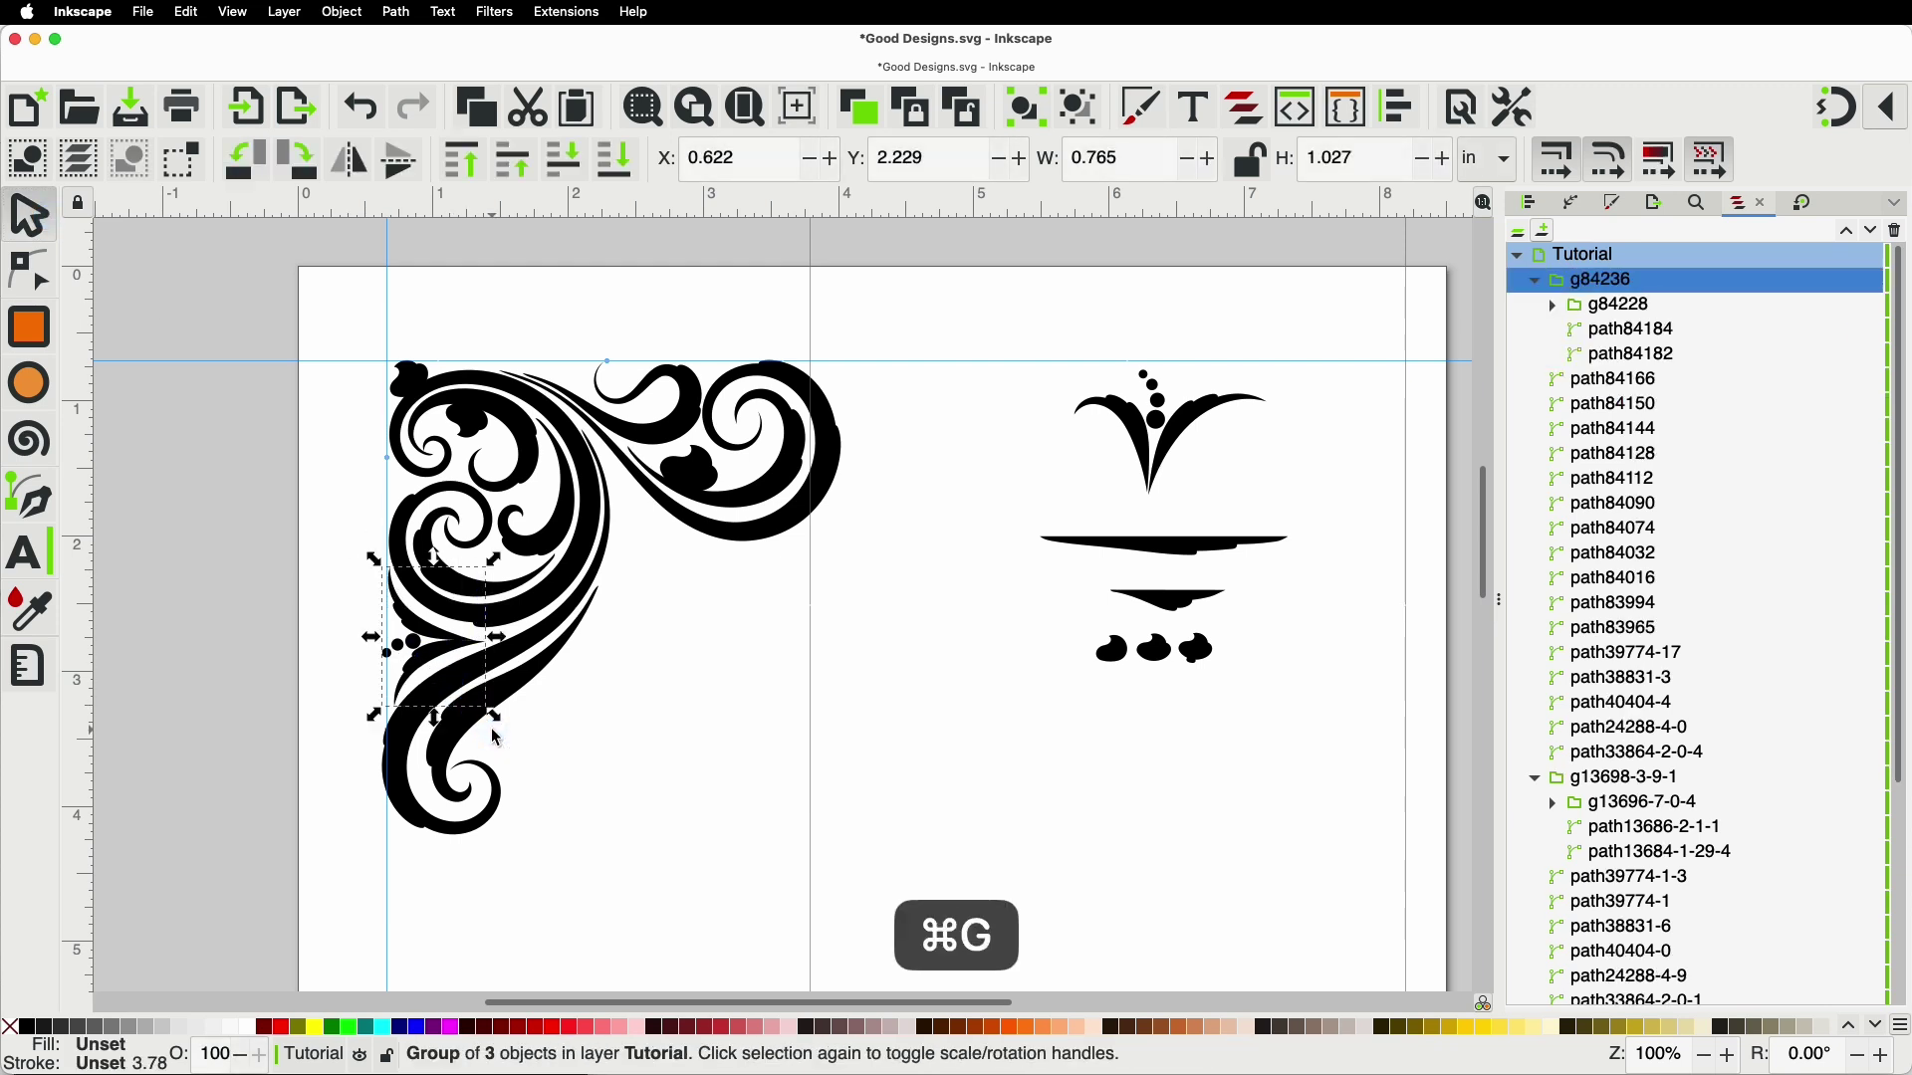
Step: Duplicate the grouped ornament and turn it to fan outward between the upper-right and lower scrolls at X 2.220, Y 1.560 in
{"action": "key", "text": "super+d"}
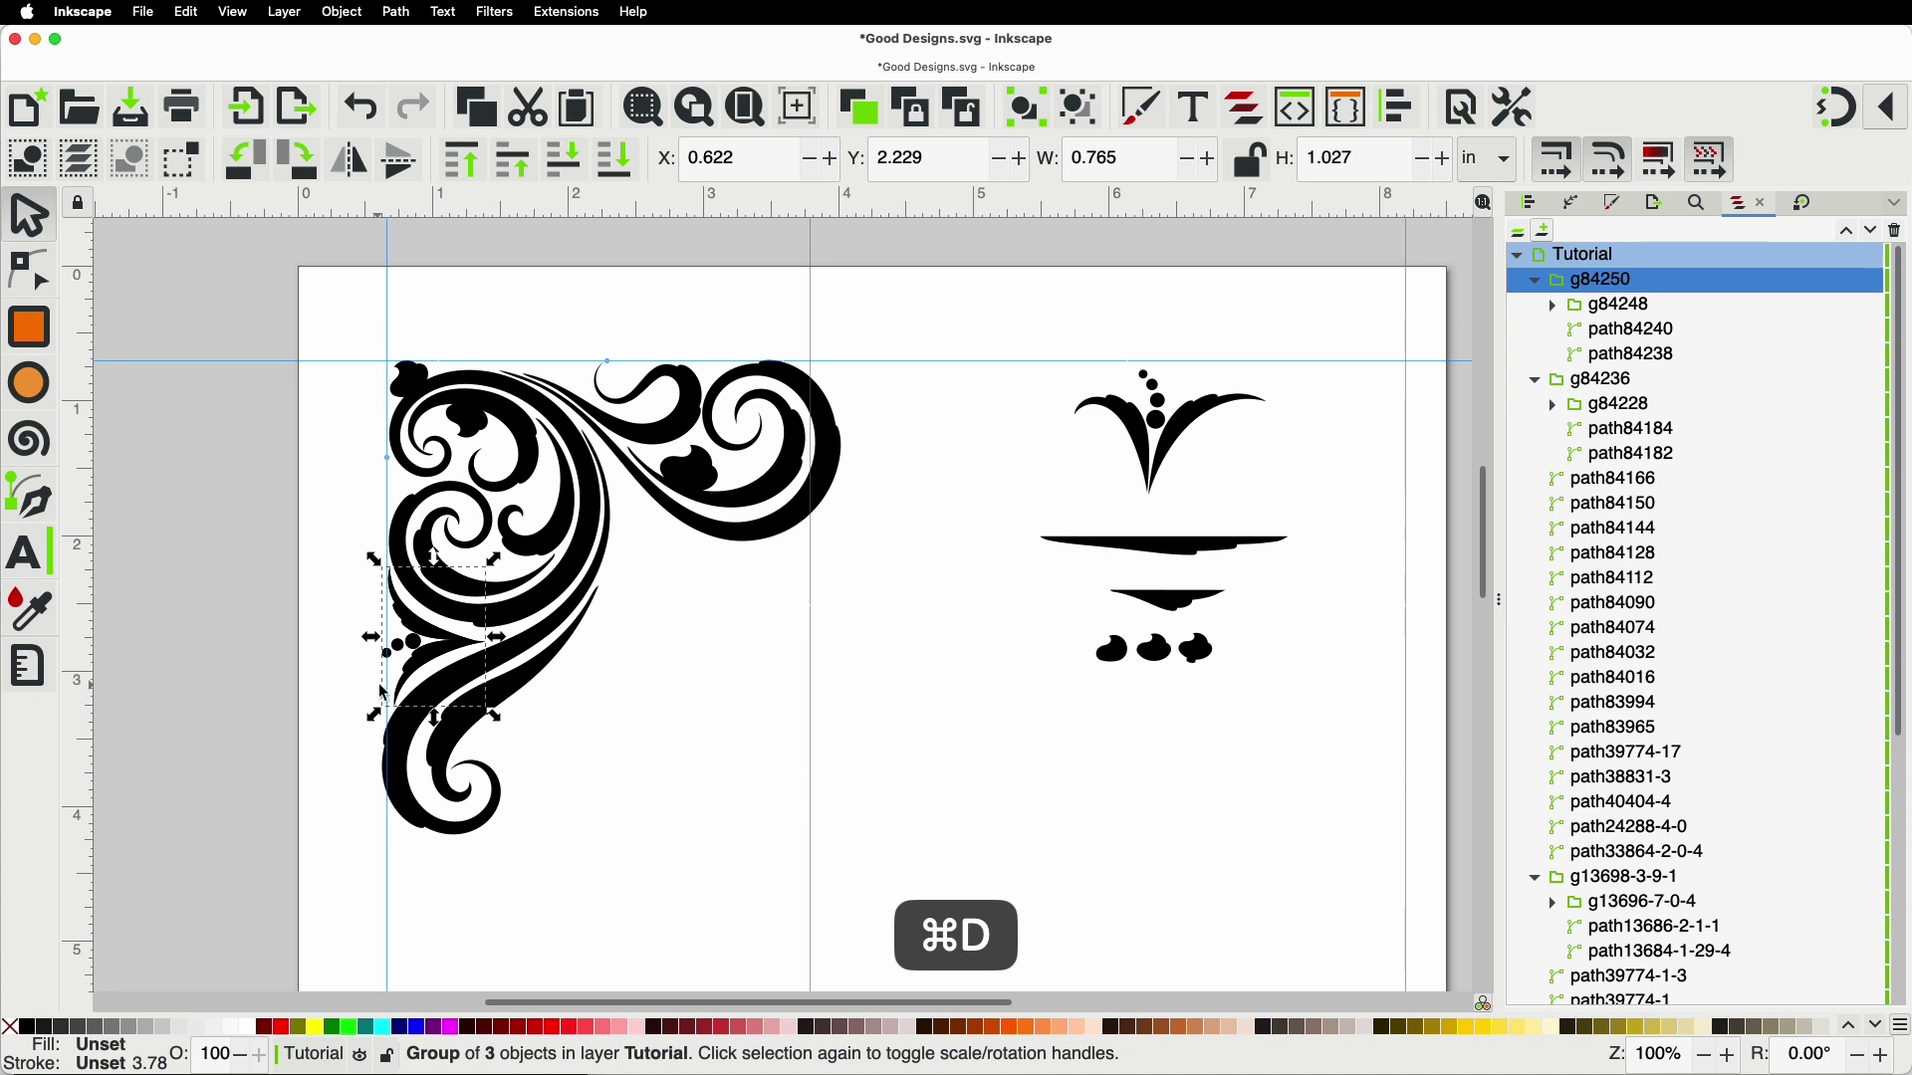
{"action": "left_click_drag", "start_coordinate": [428, 665], "coordinate": [609, 520]}
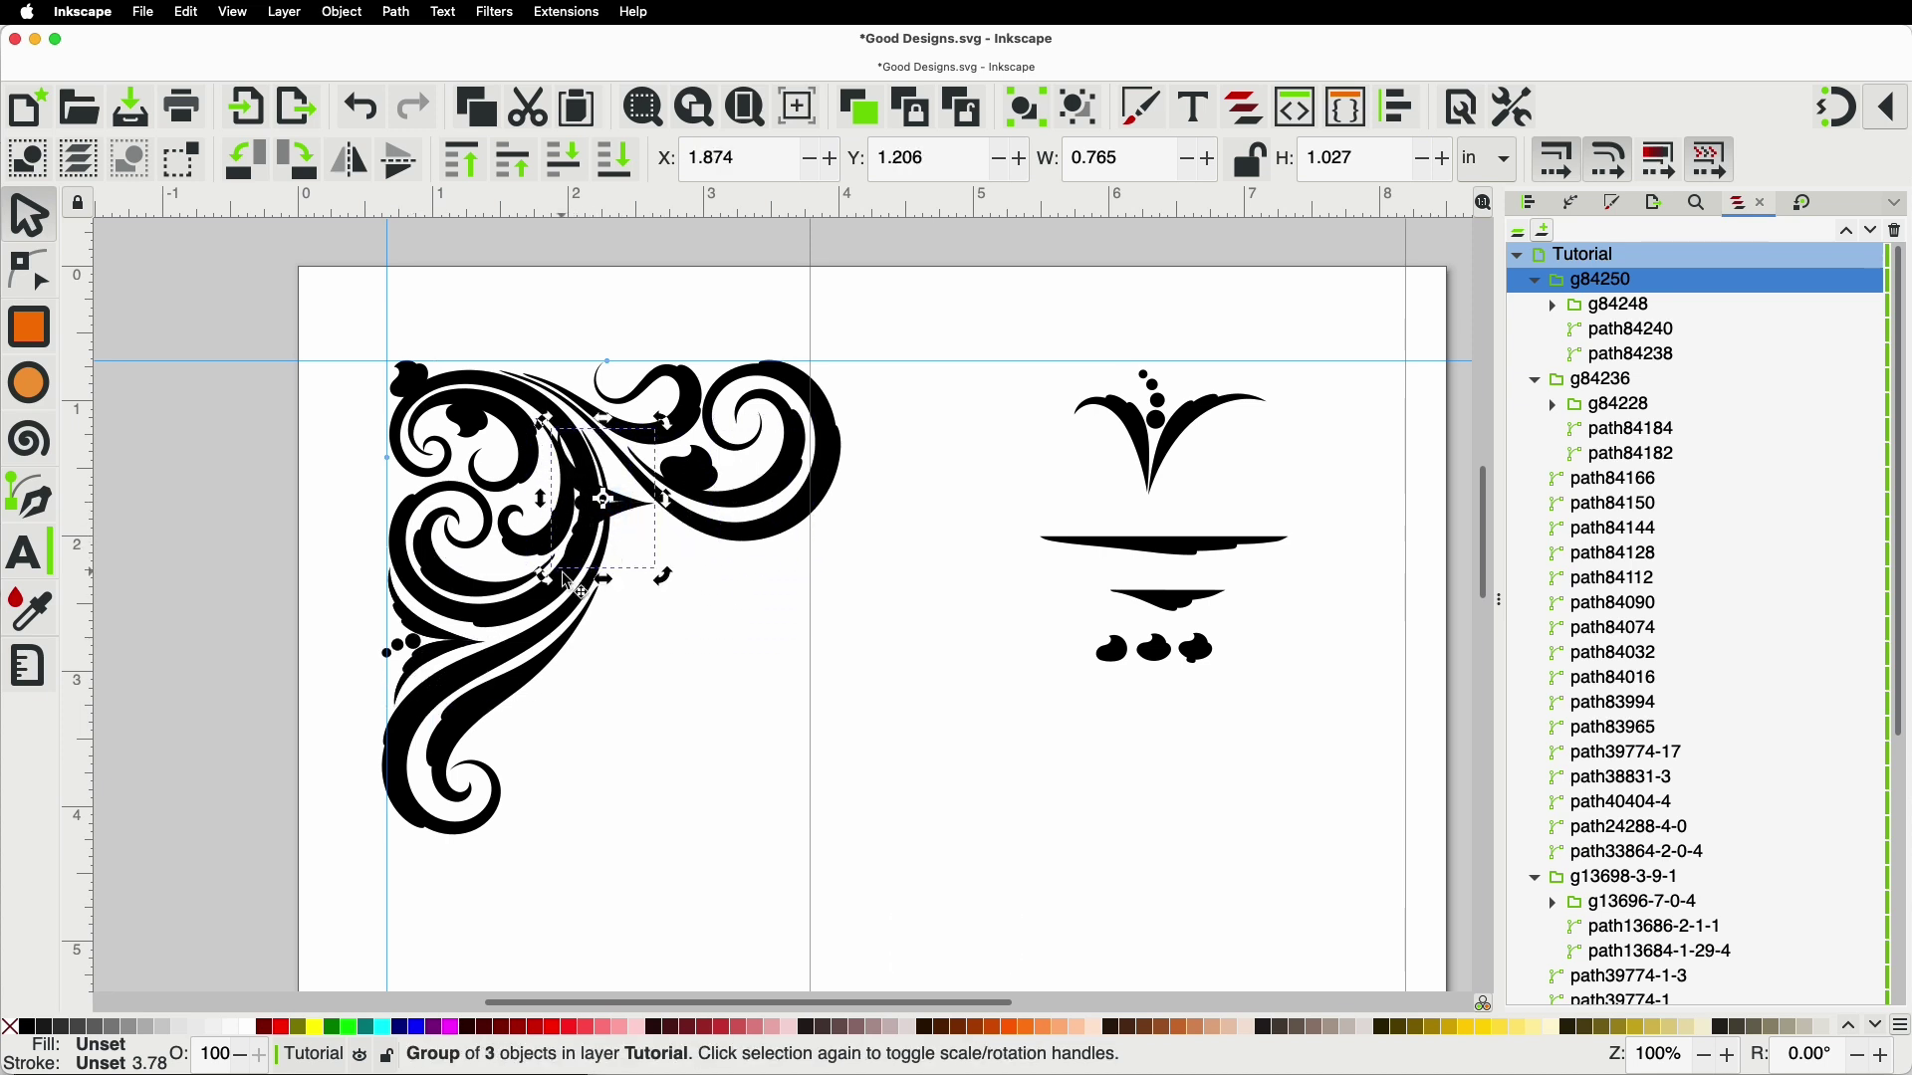
{"action": "left_click_drag", "start_coordinate": [690, 614], "coordinate": [664, 533]}
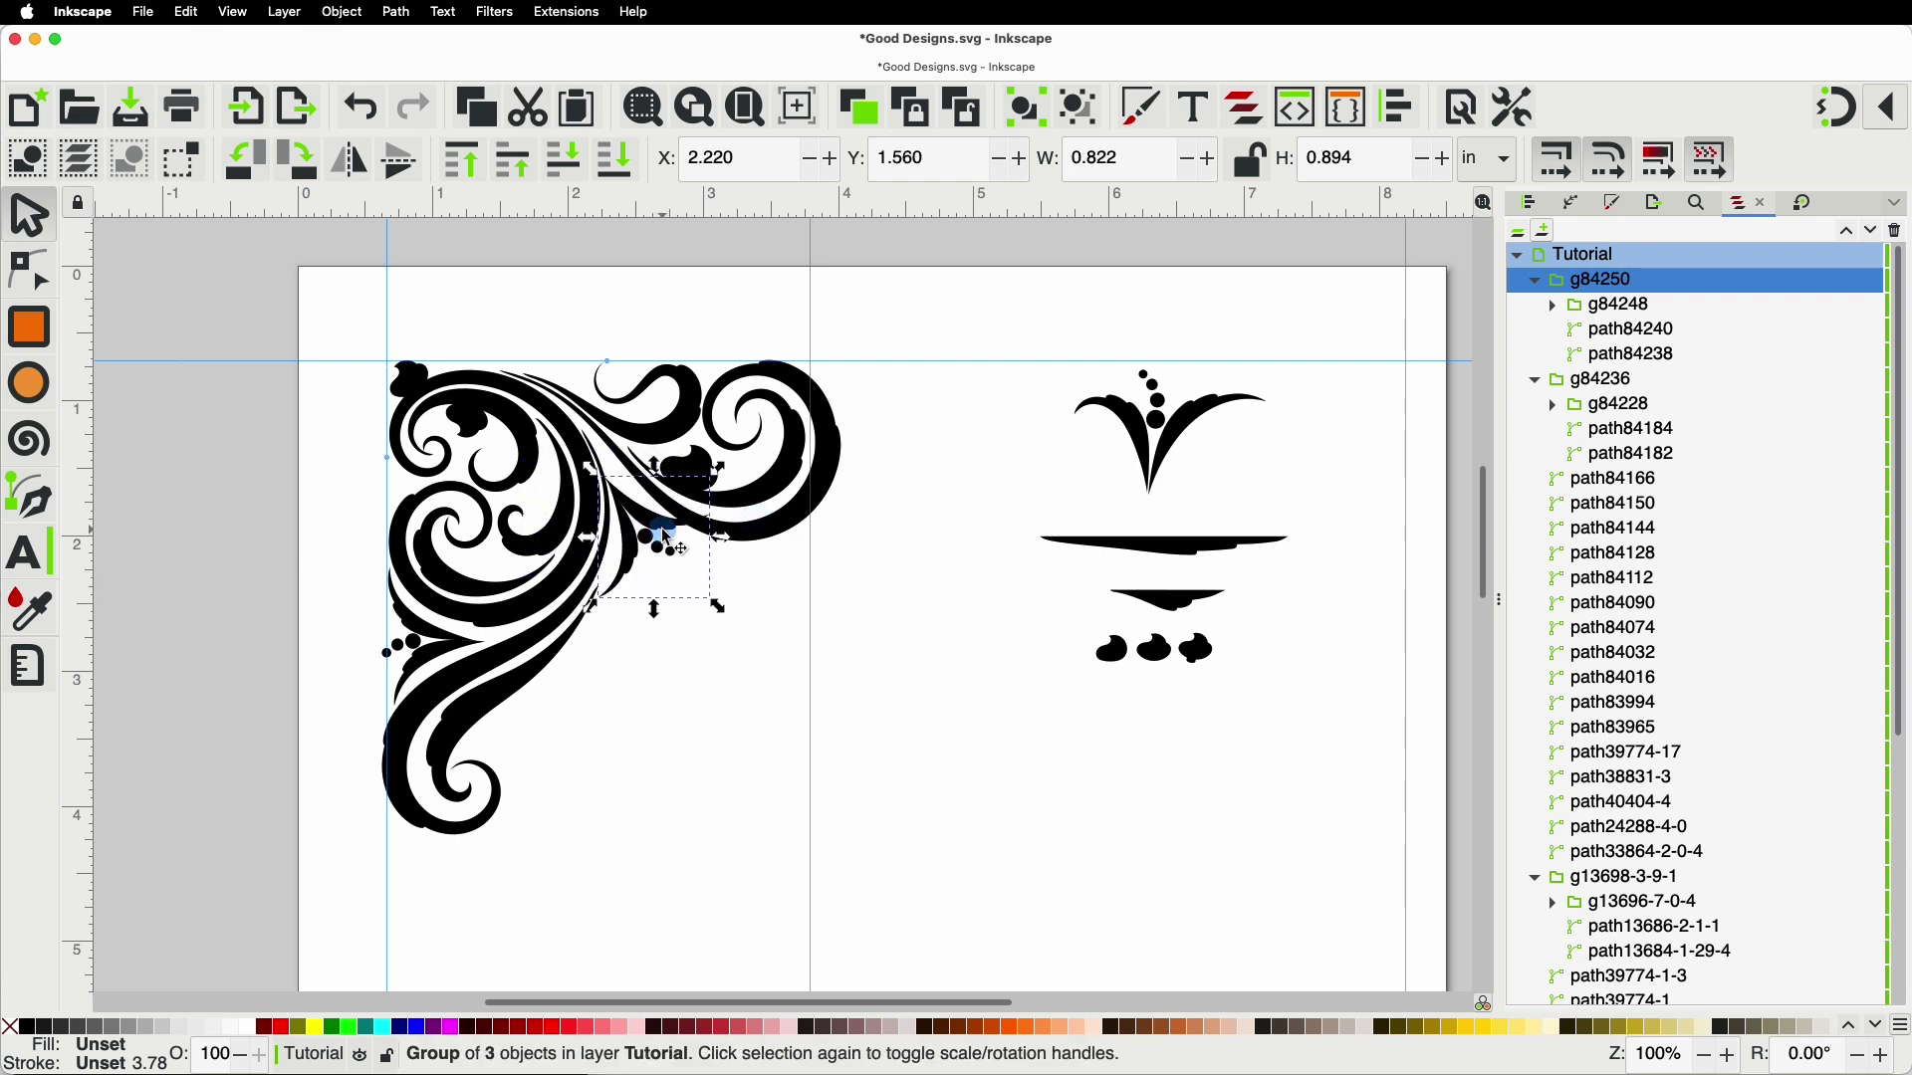
Step: Rotate the duplicated ornament slightly further and move it to X 2.113, Y 1.425 in, into the fork between the scrolls
{"action": "scroll", "coordinate": [719, 664], "scroll_direction": "up", "scroll_amount": 3, "text": "ctrl"}
{"action": "left_click", "coordinate": [693, 713]}
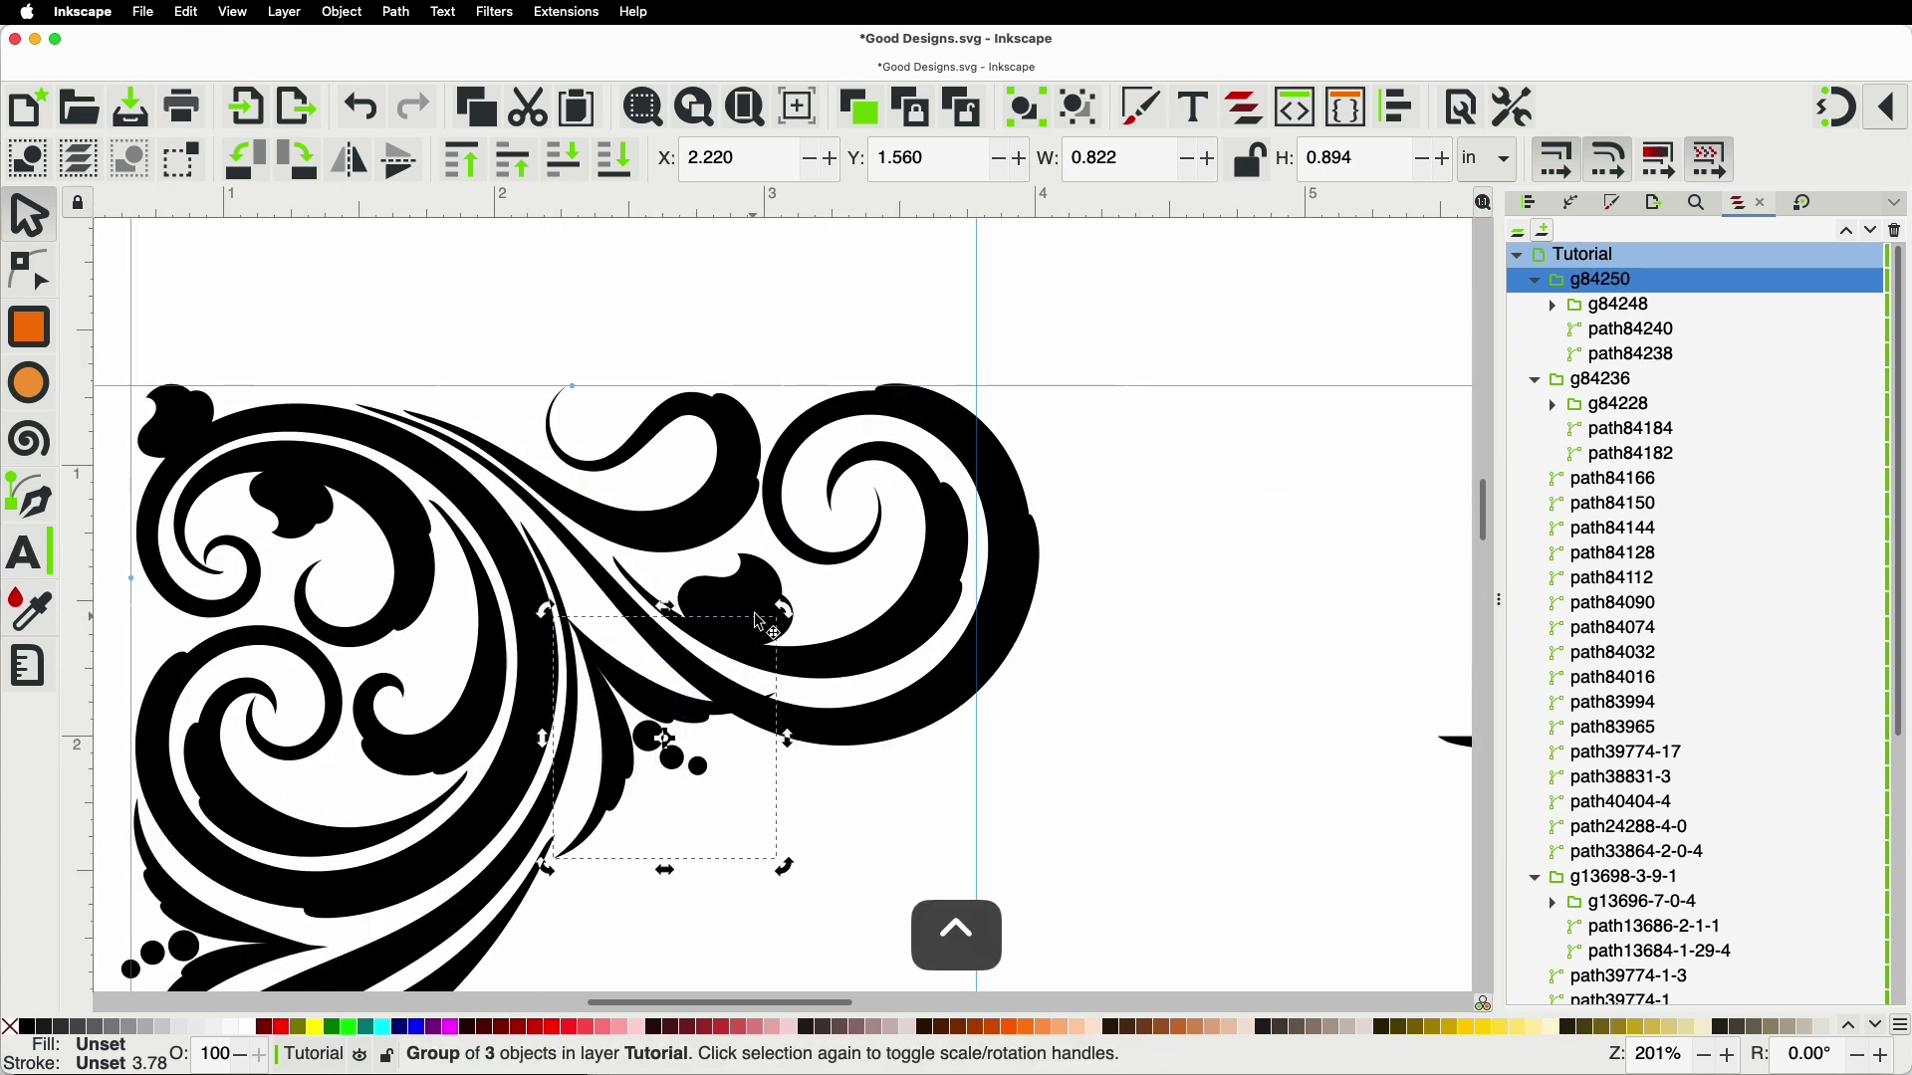
{"action": "left_click_drag", "start_coordinate": [784, 608], "coordinate": [799, 637]}
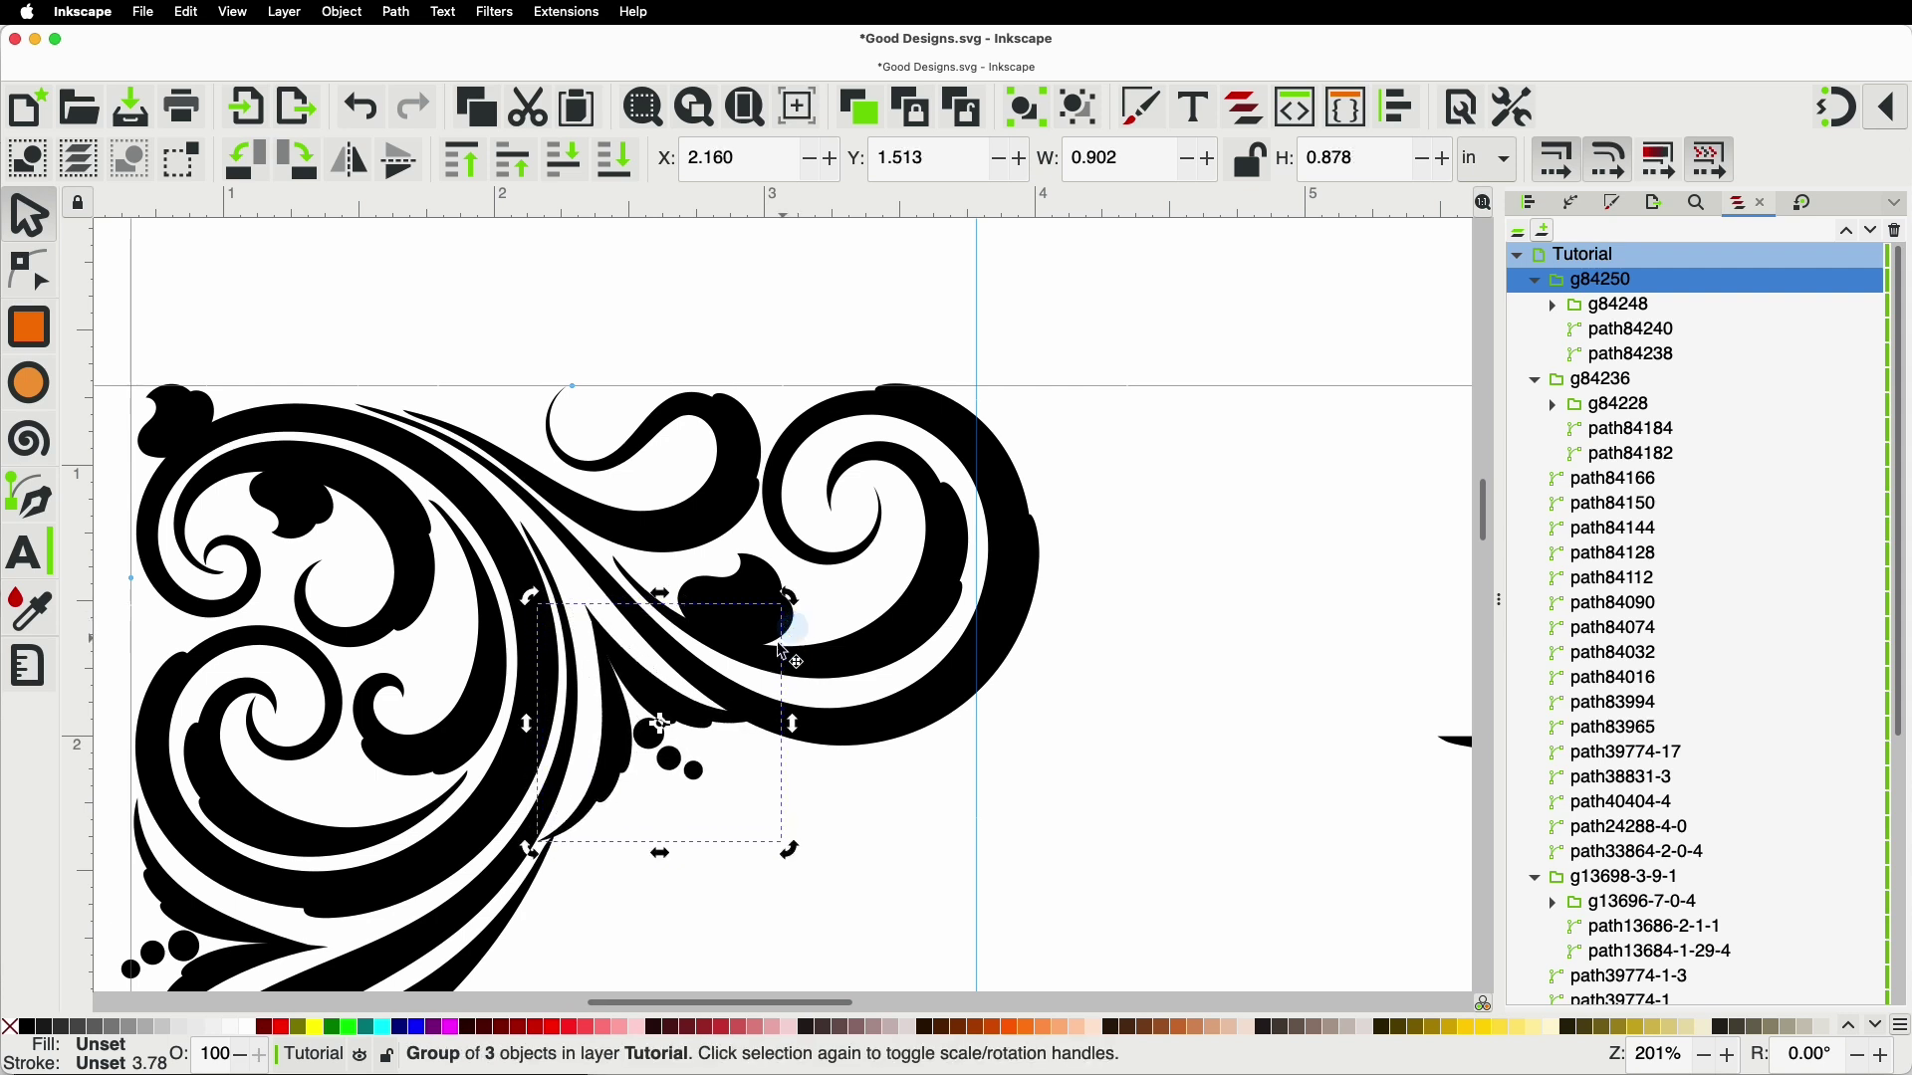
{"action": "mouse_move", "coordinate": [709, 707]}
{"action": "left_mouse_down"}
{"action": "mouse_move", "coordinate": [685, 683]}
{"action": "mouse_move", "coordinate": [685, 699]}
{"action": "left_mouse_up"}
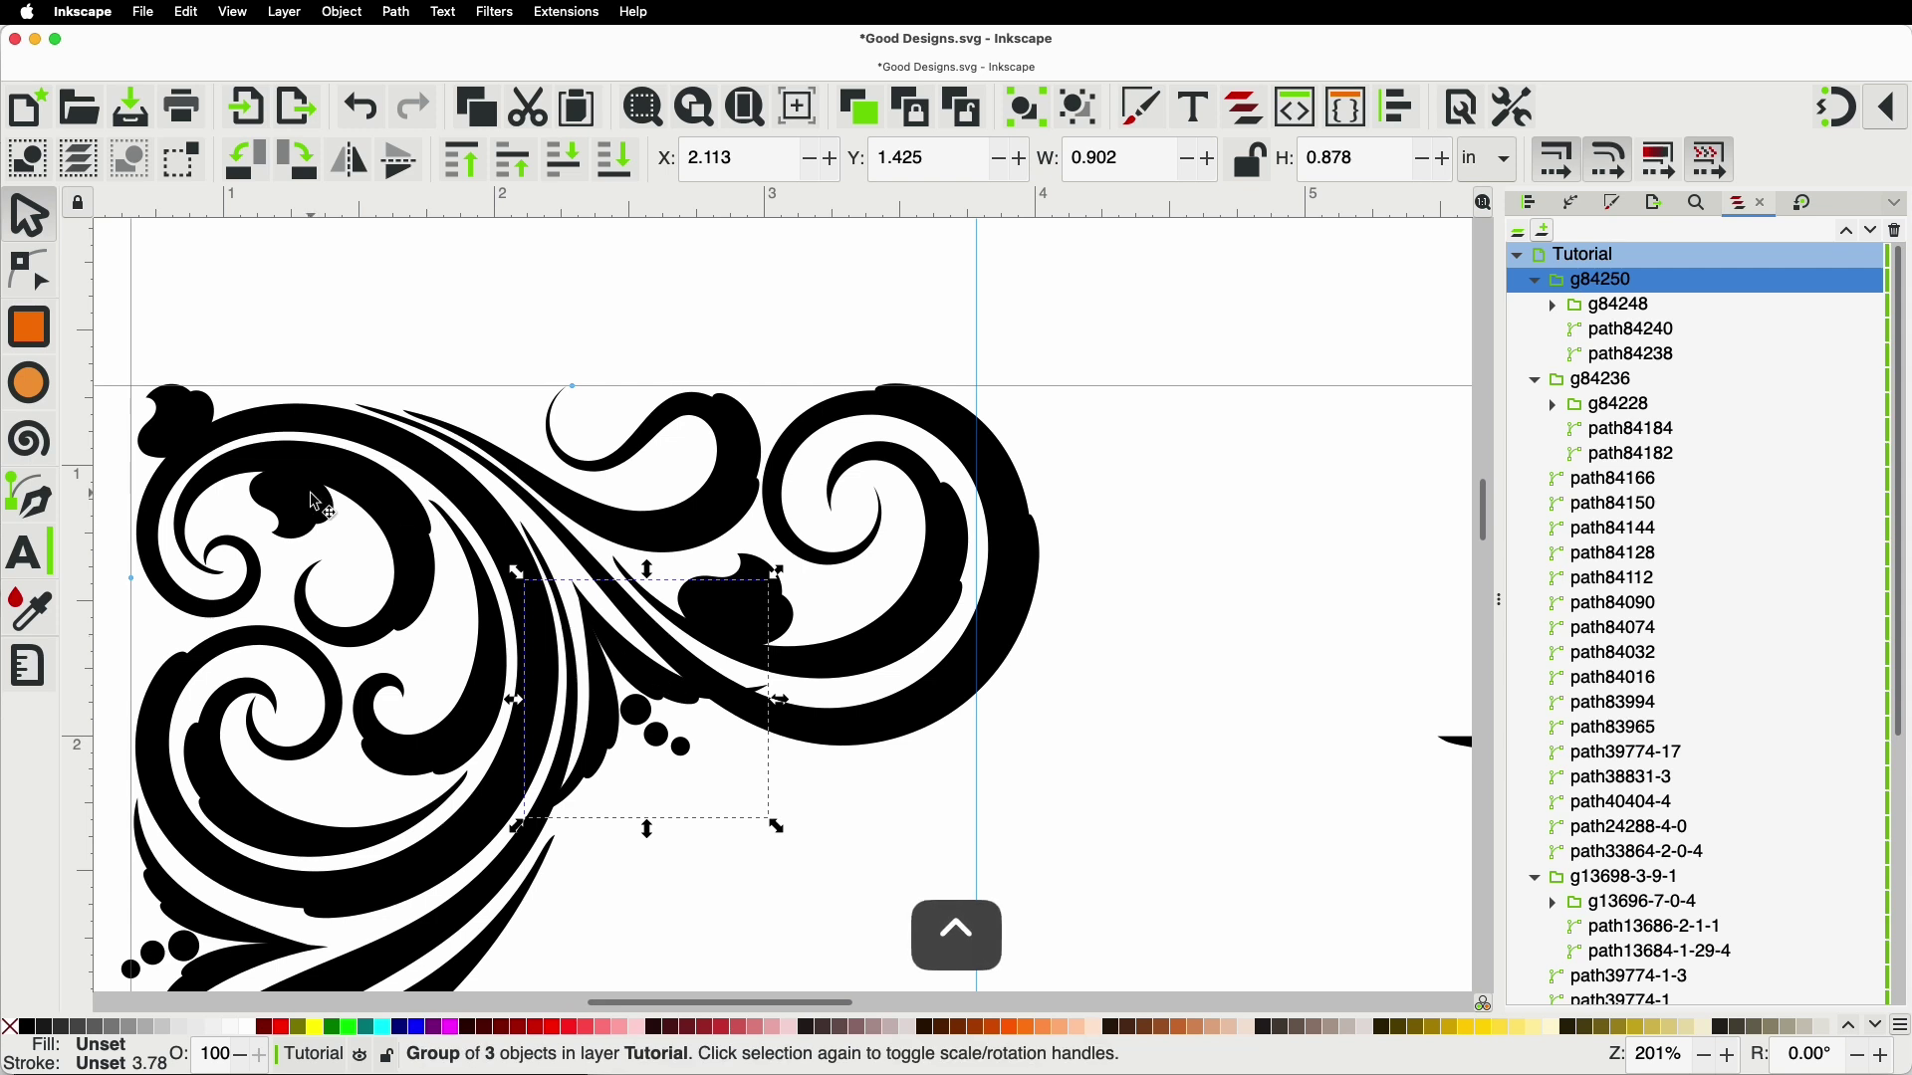
Step: Enlarge the duplicated ornament to about 1.233 by 1.201 in and seat it in the fork at X 2.043, Y 1.414 in
{"action": "left_click_drag", "start_coordinate": [778, 827], "coordinate": [826, 876]}
{"action": "left_click_drag", "start_coordinate": [702, 716], "coordinate": [691, 718]}
{"action": "left_click_drag", "start_coordinate": [815, 877], "coordinate": [856, 914]}
{"action": "left_click_drag", "start_coordinate": [670, 717], "coordinate": [665, 714]}
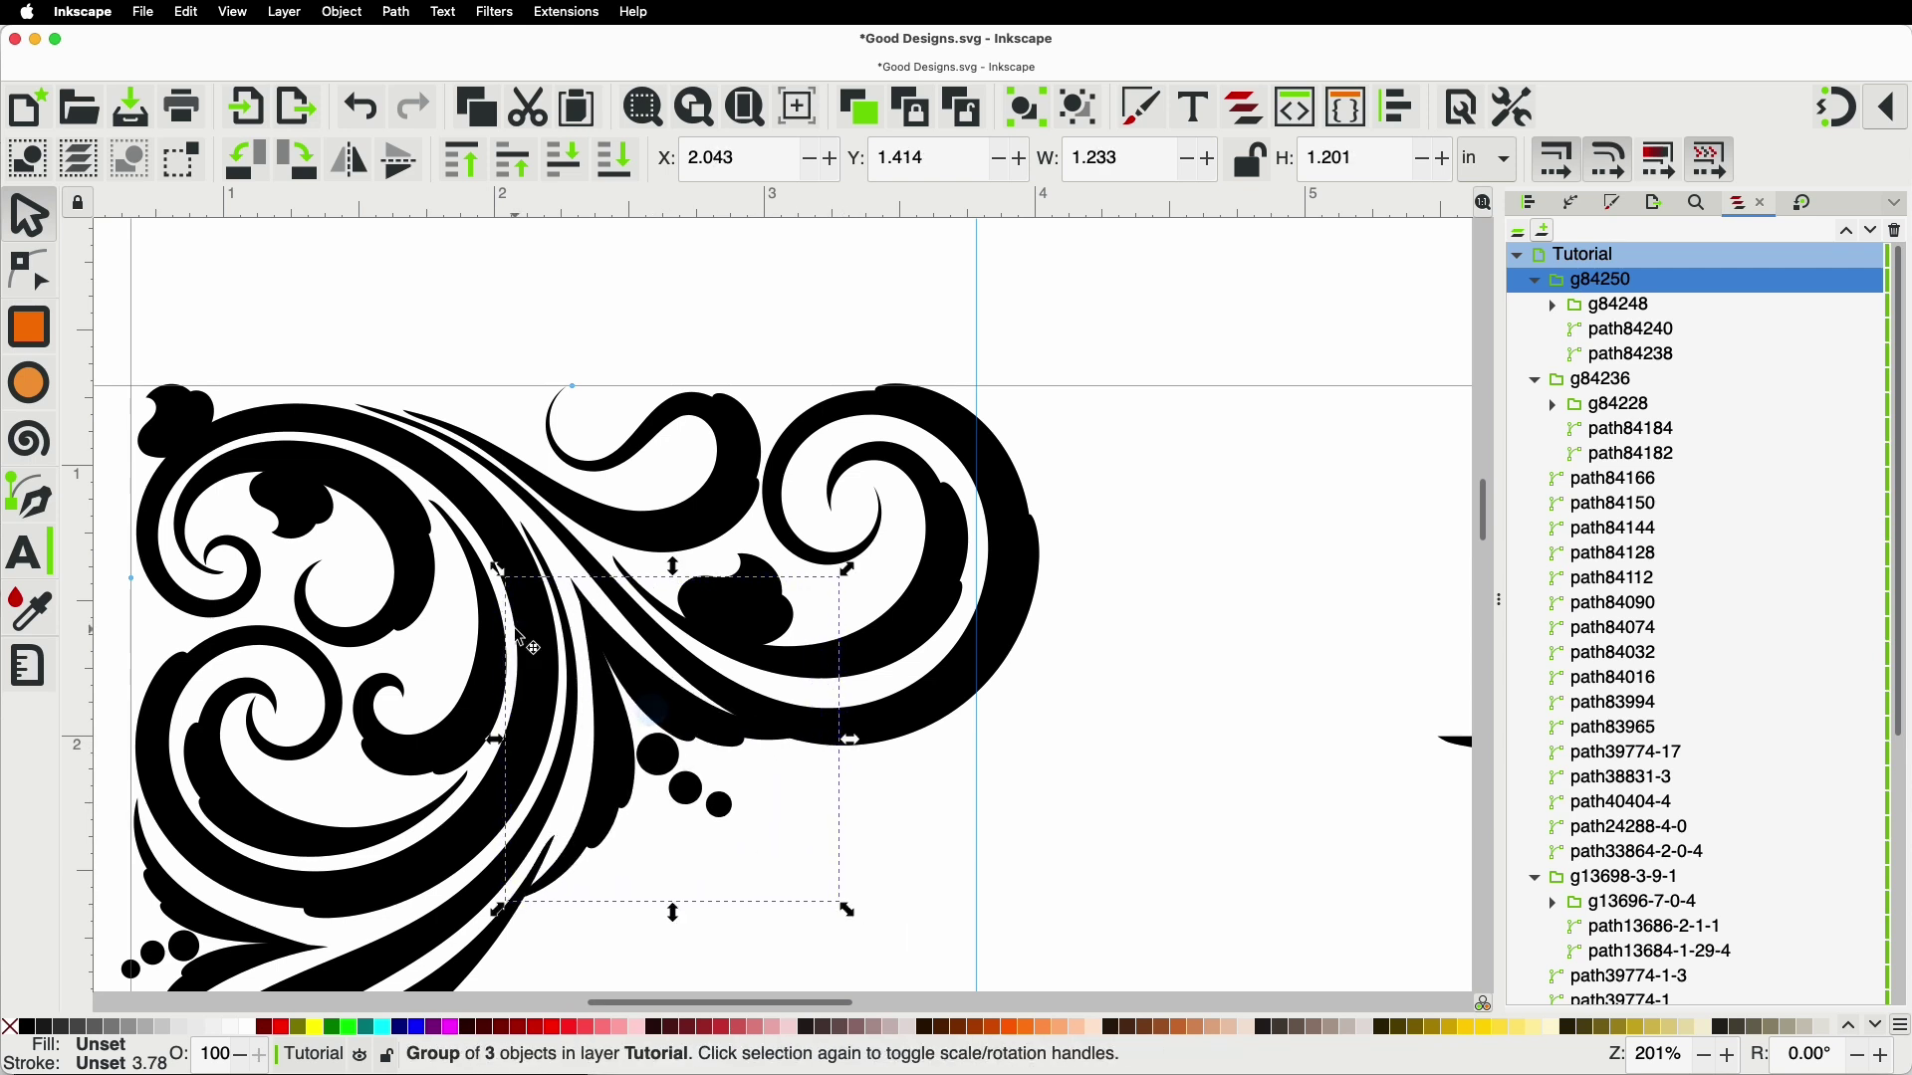
Step: Reshape the duplicated ornament's lower leaf by moving its outer end node to about X 2.156, Y 2.780 in
{"action": "left_click", "coordinate": [53, 285]}
{"action": "left_click", "coordinate": [610, 783]}
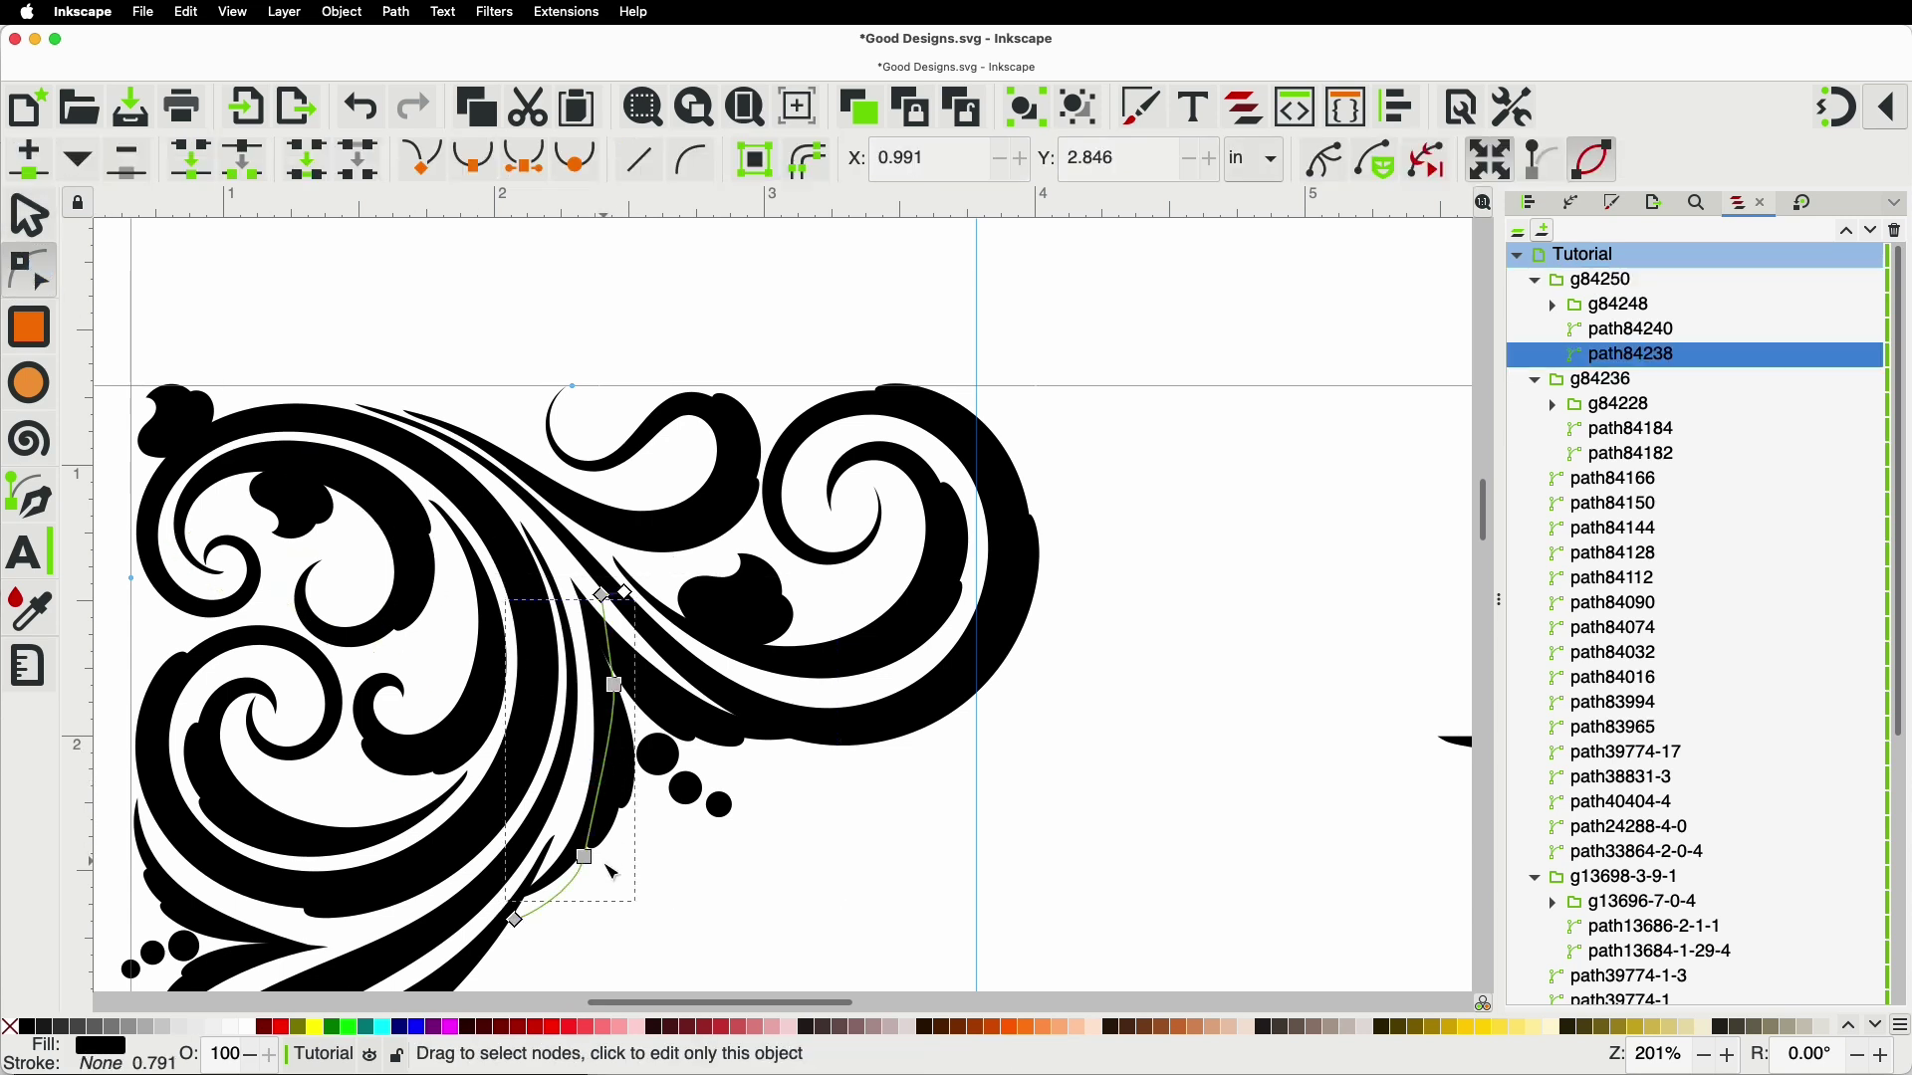
{"action": "scroll", "coordinate": [609, 847], "scroll_direction": "up", "scroll_amount": 2}
{"action": "scroll", "coordinate": [608, 943], "scroll_direction": "down", "scroll_amount": 3}
{"action": "scroll", "coordinate": [605, 941], "scroll_direction": "down", "scroll_amount": 3}
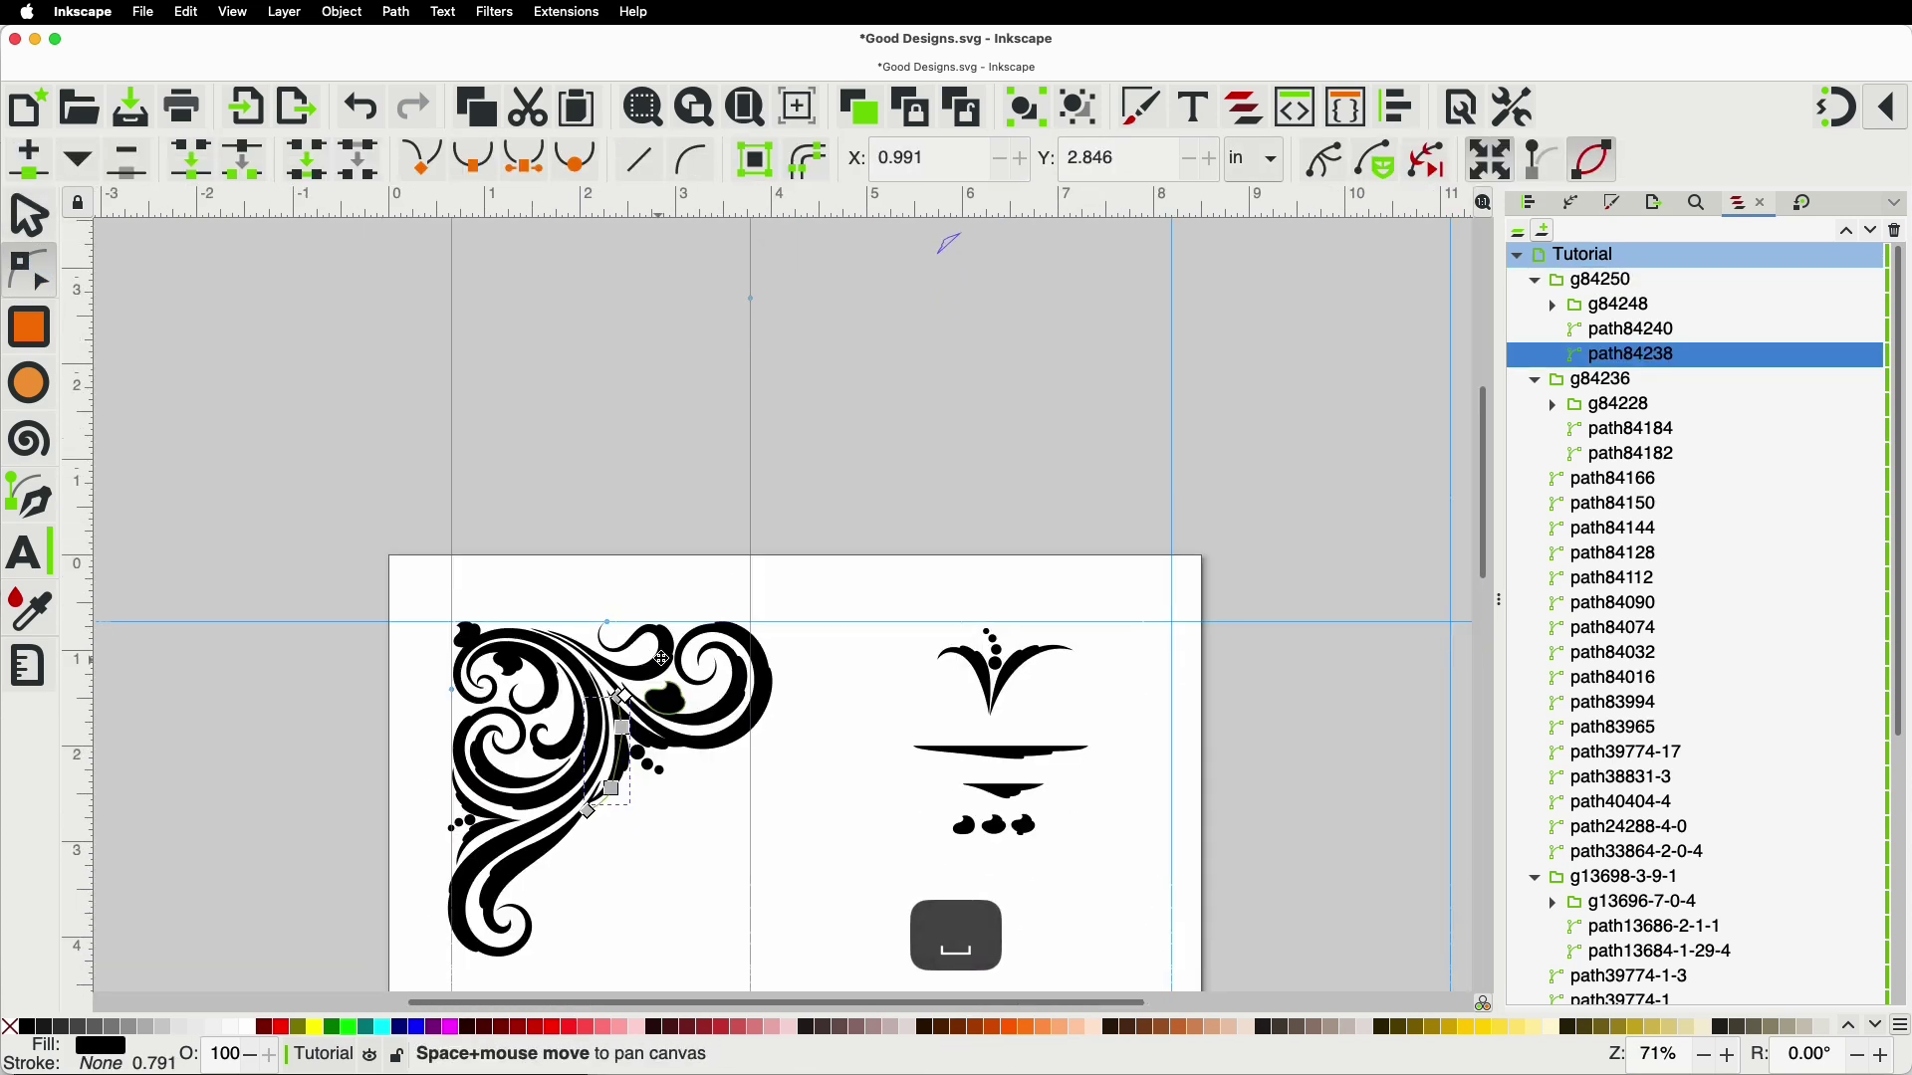
{"action": "scroll", "coordinate": [613, 846], "scroll_direction": "up", "scroll_amount": 3}
{"action": "left_click_drag", "start_coordinate": [621, 657], "coordinate": [645, 685]}
Step: Reshape the fork ornament's upper leaf by deleting its outer end node and moving the remaining nodes, with the new tip at X 3.441, Y 2.151 in
{"action": "left_click", "coordinate": [811, 456]}
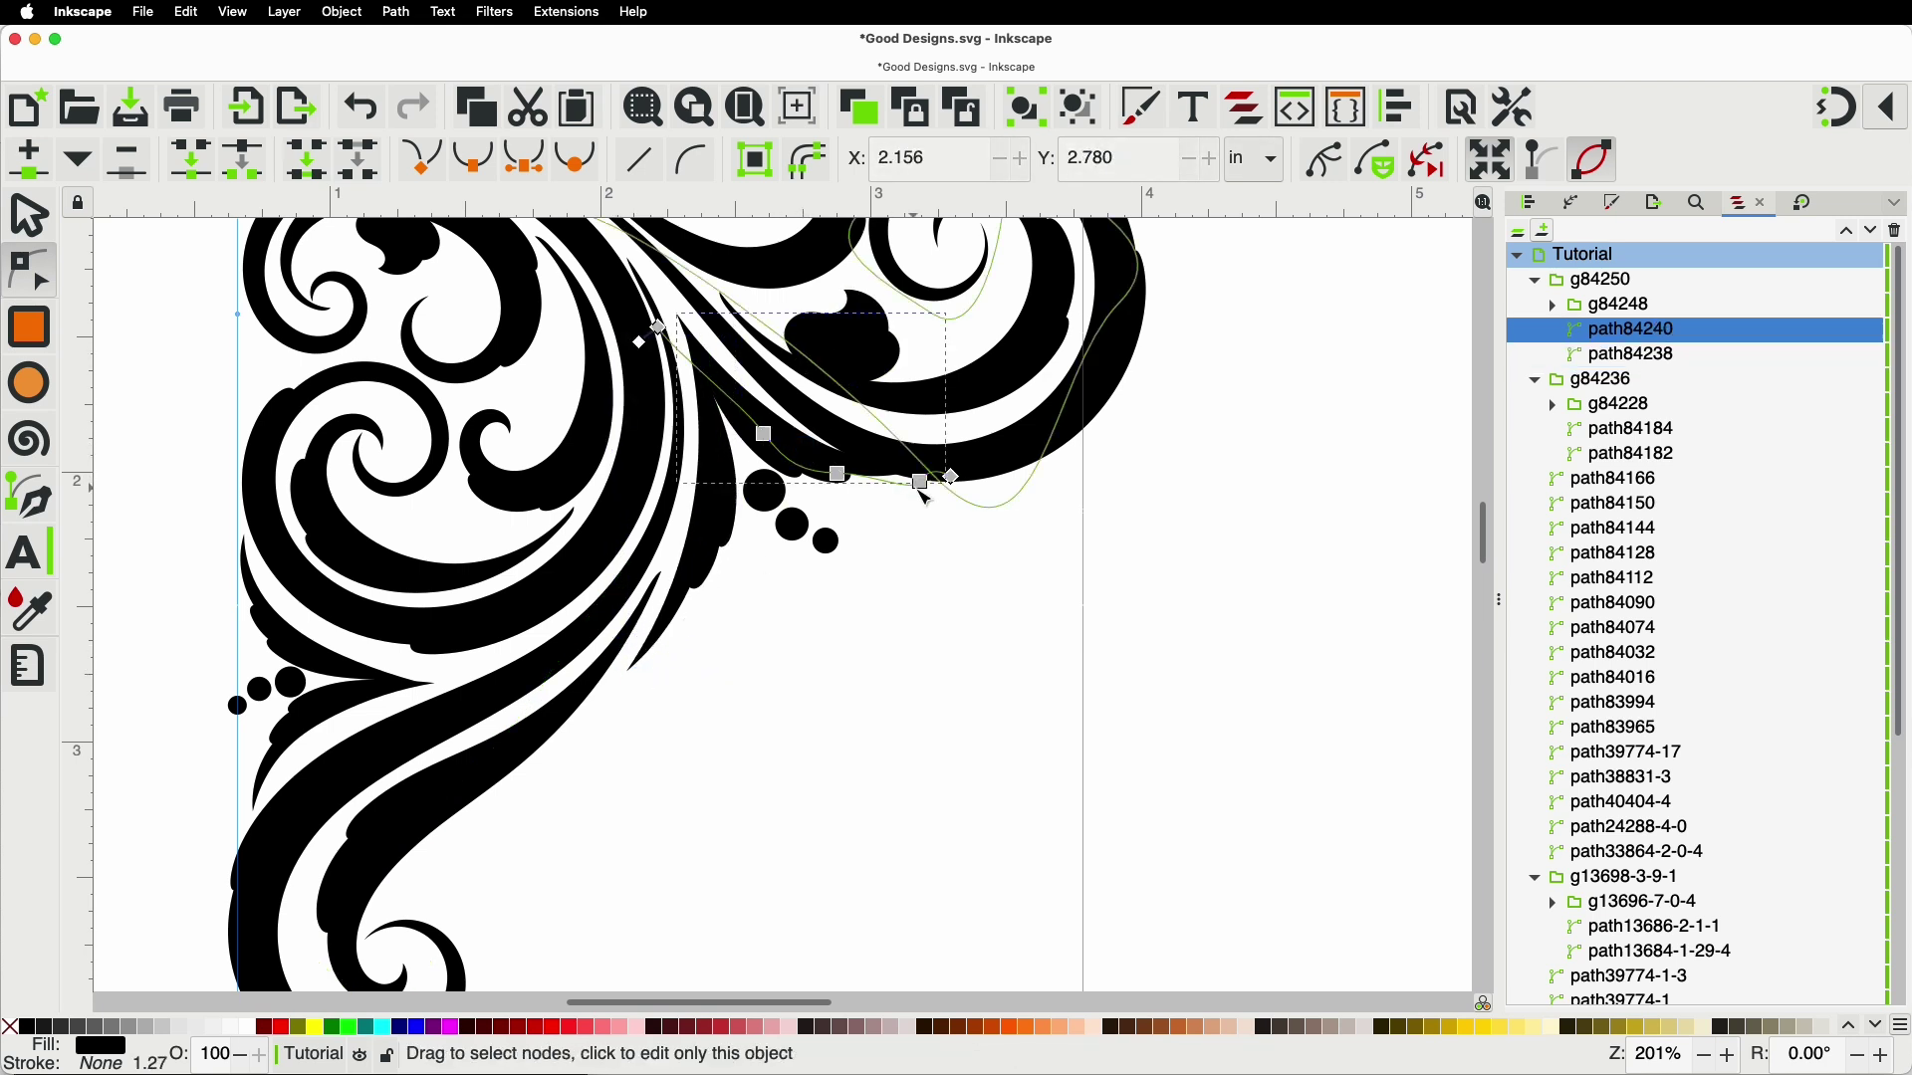
{"action": "left_click", "coordinate": [956, 481]}
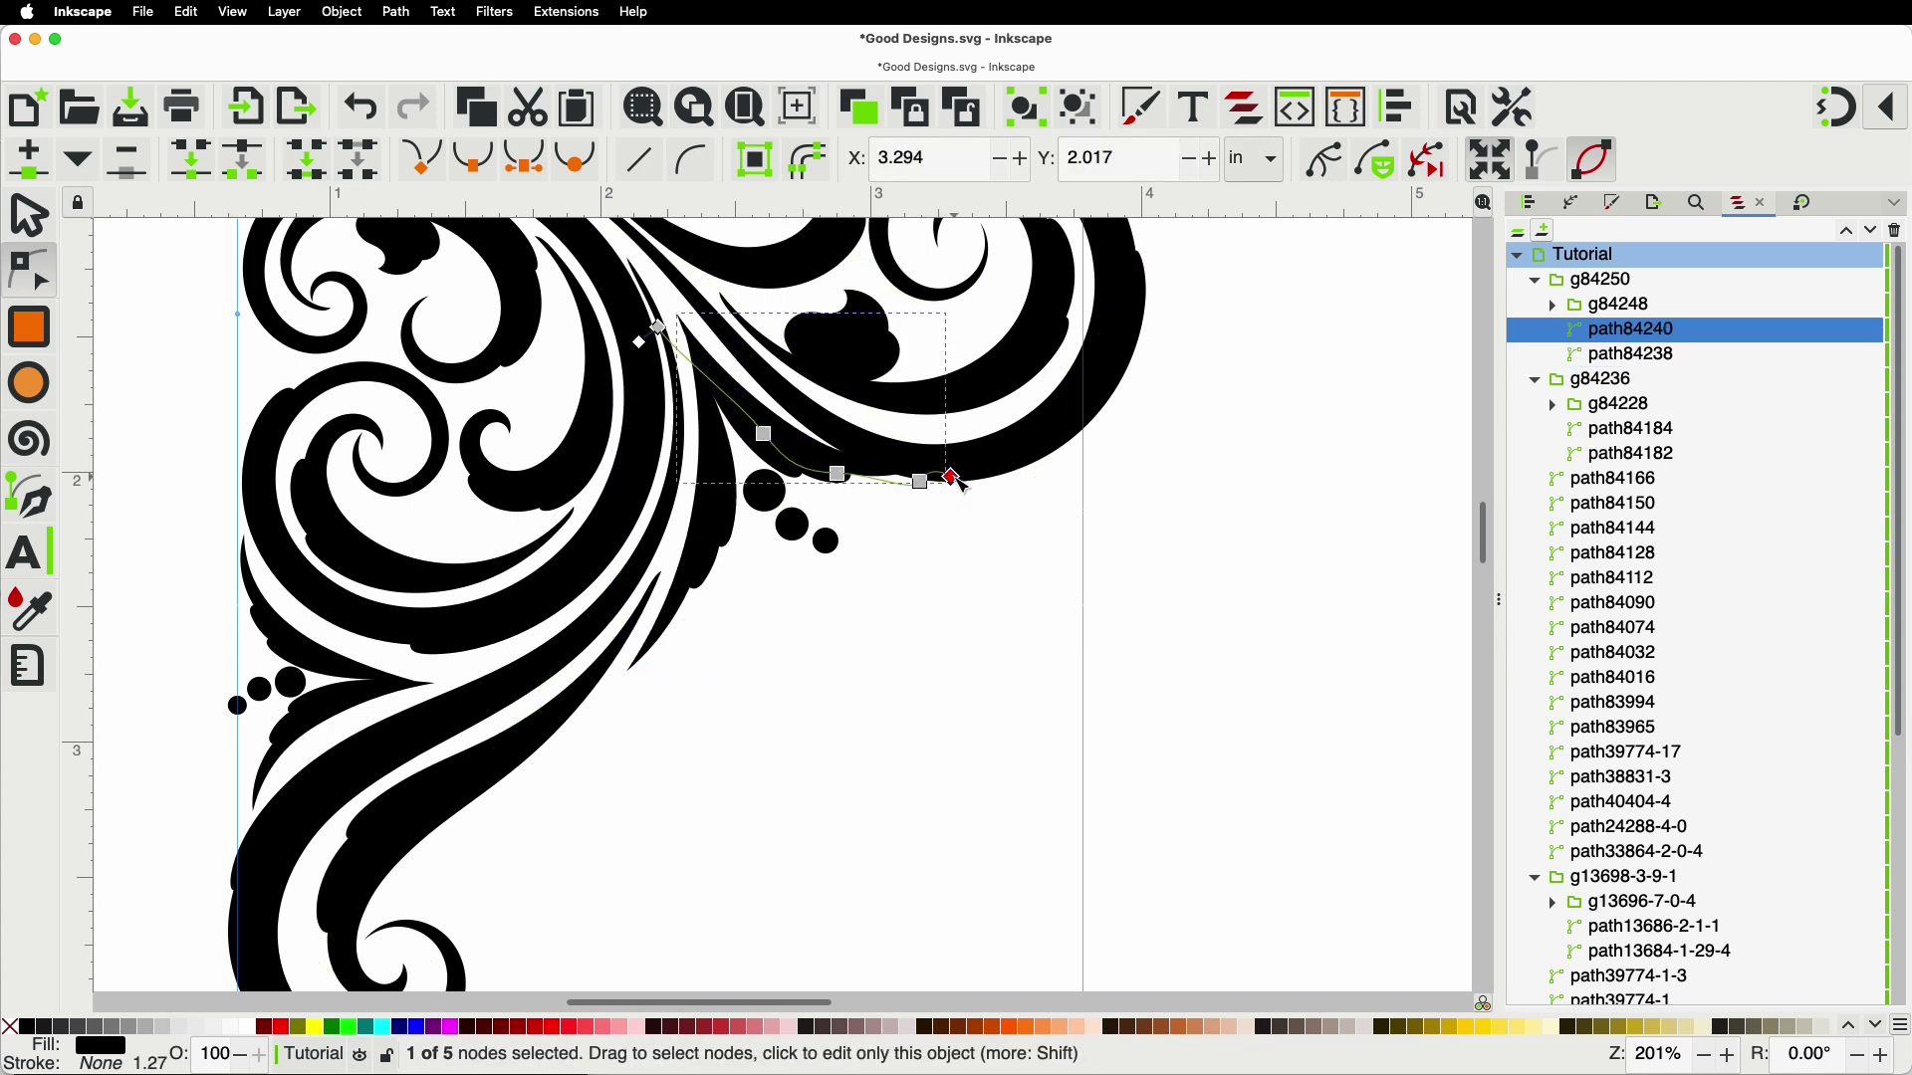
{"action": "key", "text": "BackSpace"}
{"action": "left_click_drag", "start_coordinate": [920, 483], "coordinate": [926, 539]}
{"action": "left_click_drag", "start_coordinate": [839, 472], "coordinate": [845, 494]}
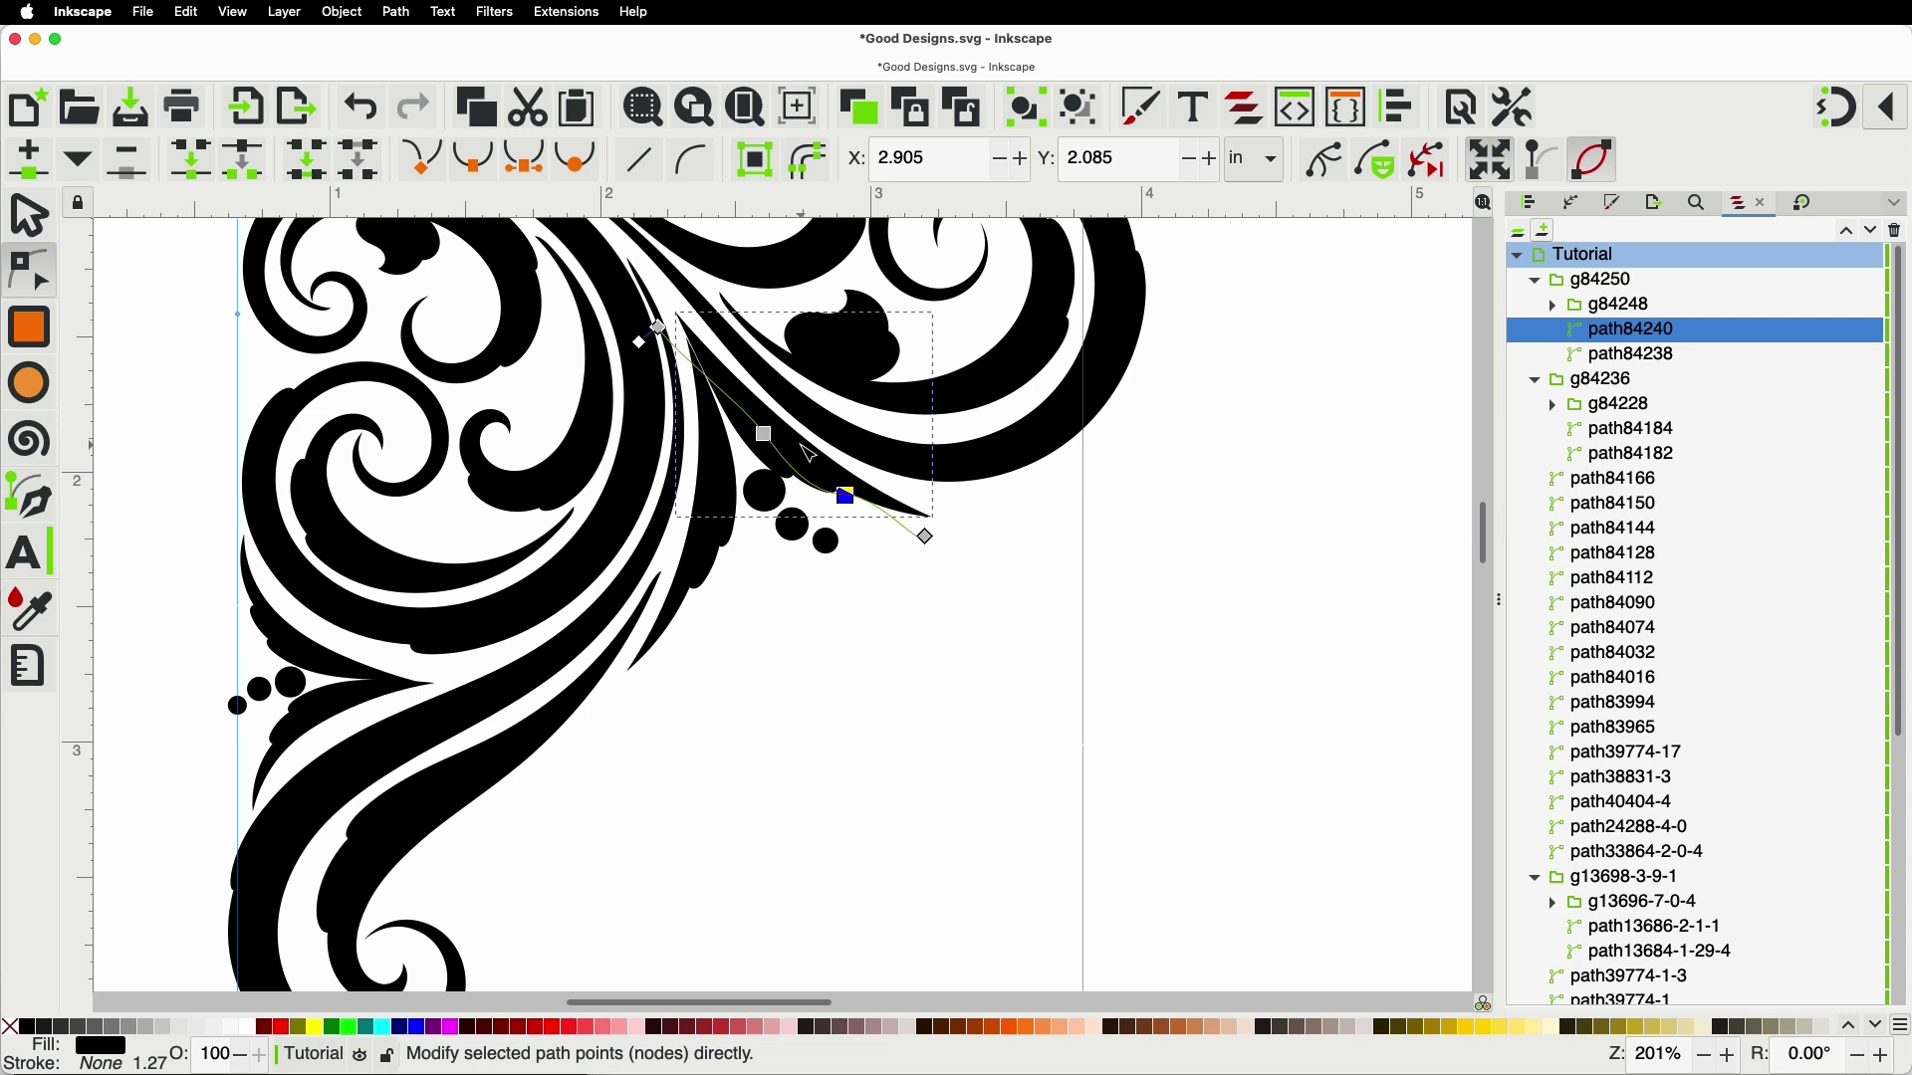
{"action": "left_click_drag", "start_coordinate": [763, 434], "coordinate": [760, 439]}
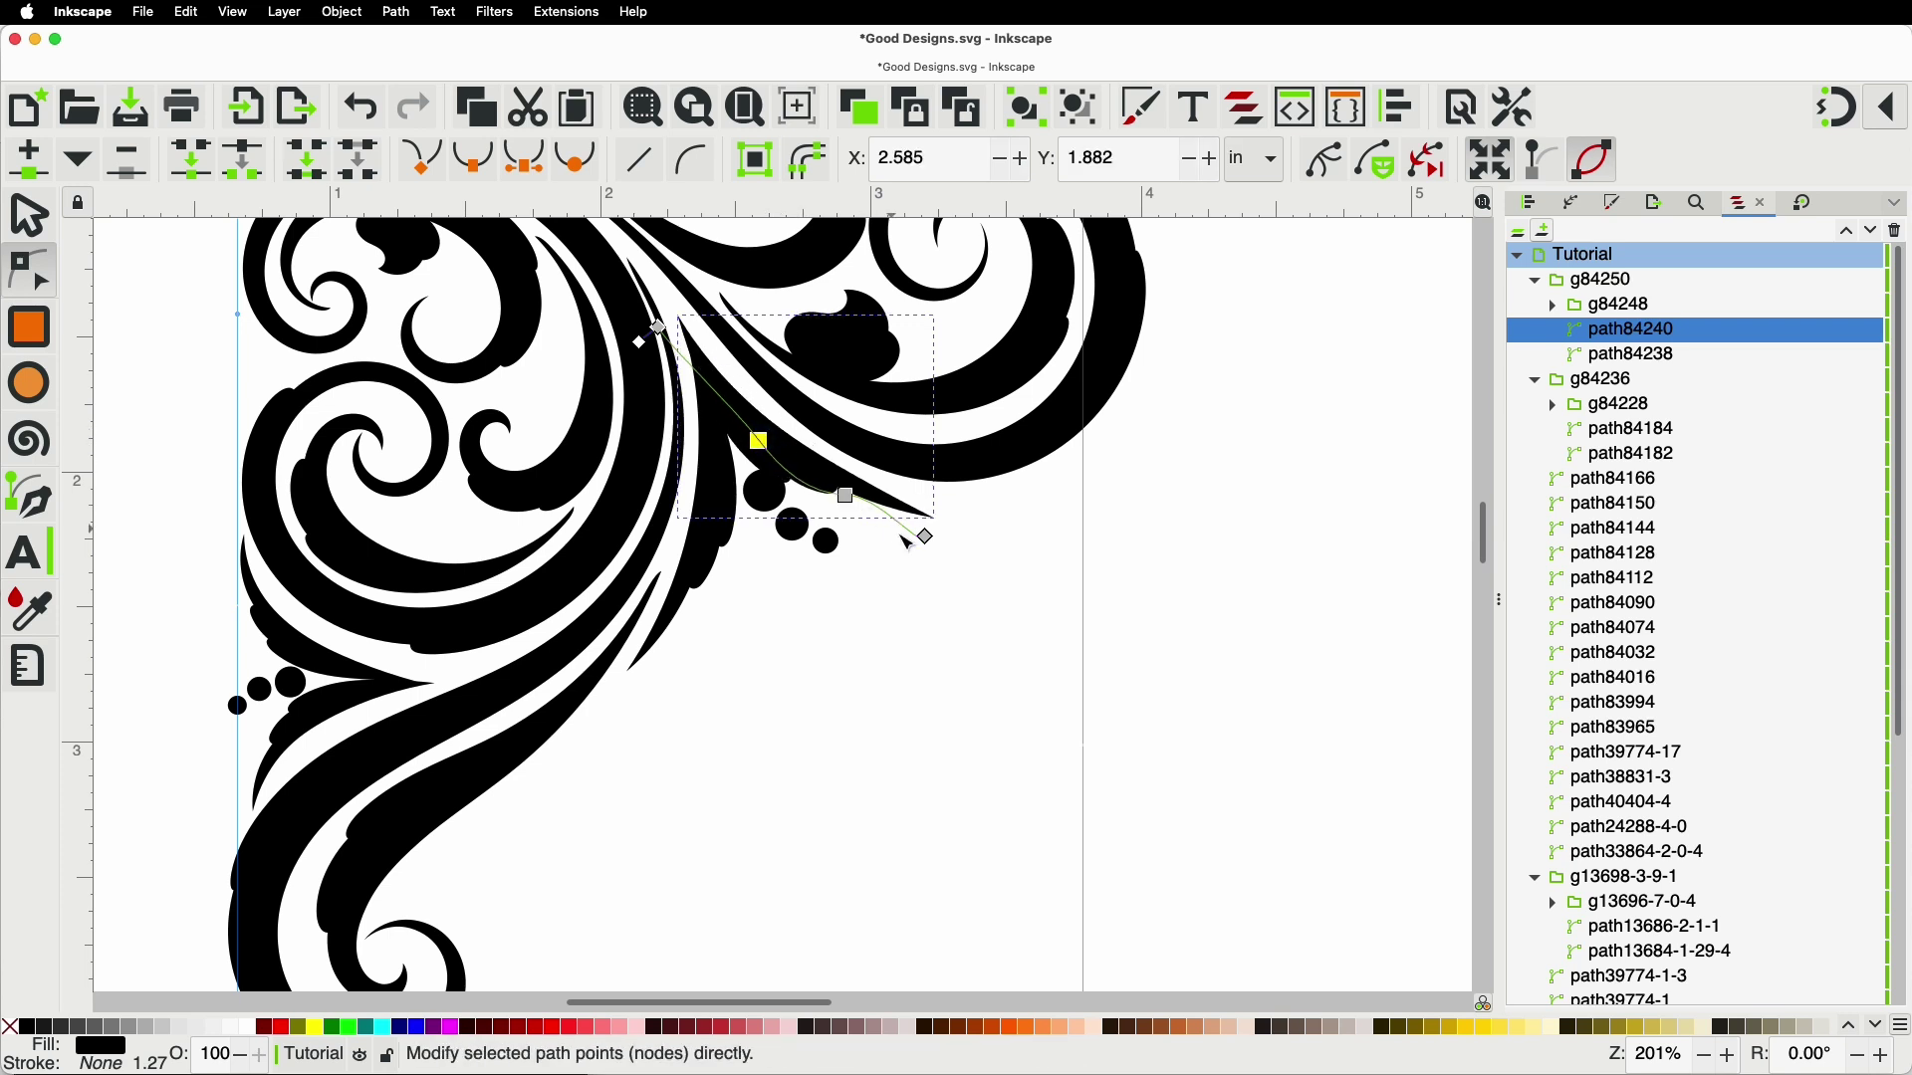
{"action": "left_click_drag", "start_coordinate": [926, 538], "coordinate": [991, 513]}
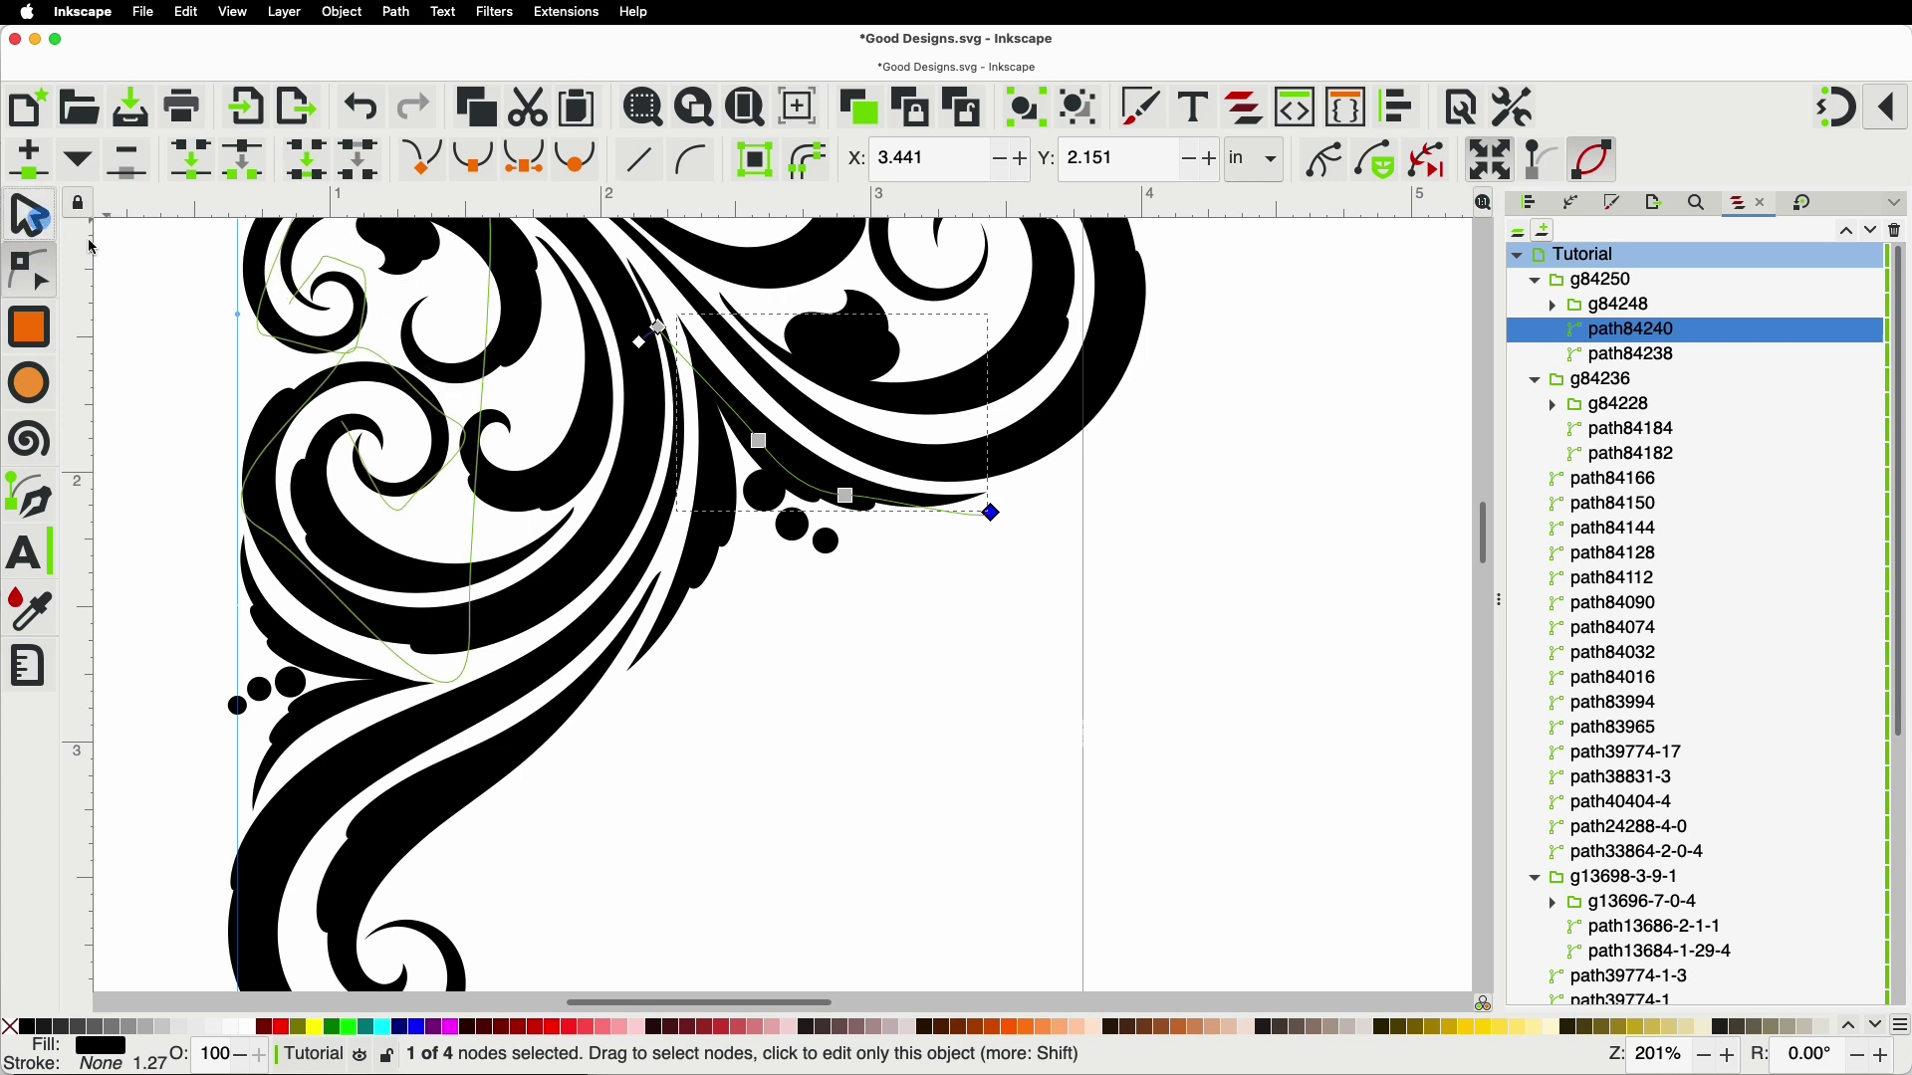
Step: Ungroup the fork ornament completely and move its three dots slightly down to about X 2.534, Y 2.074 in
{"action": "left_click", "coordinate": [42, 223]}
{"action": "left_click", "coordinate": [758, 501]}
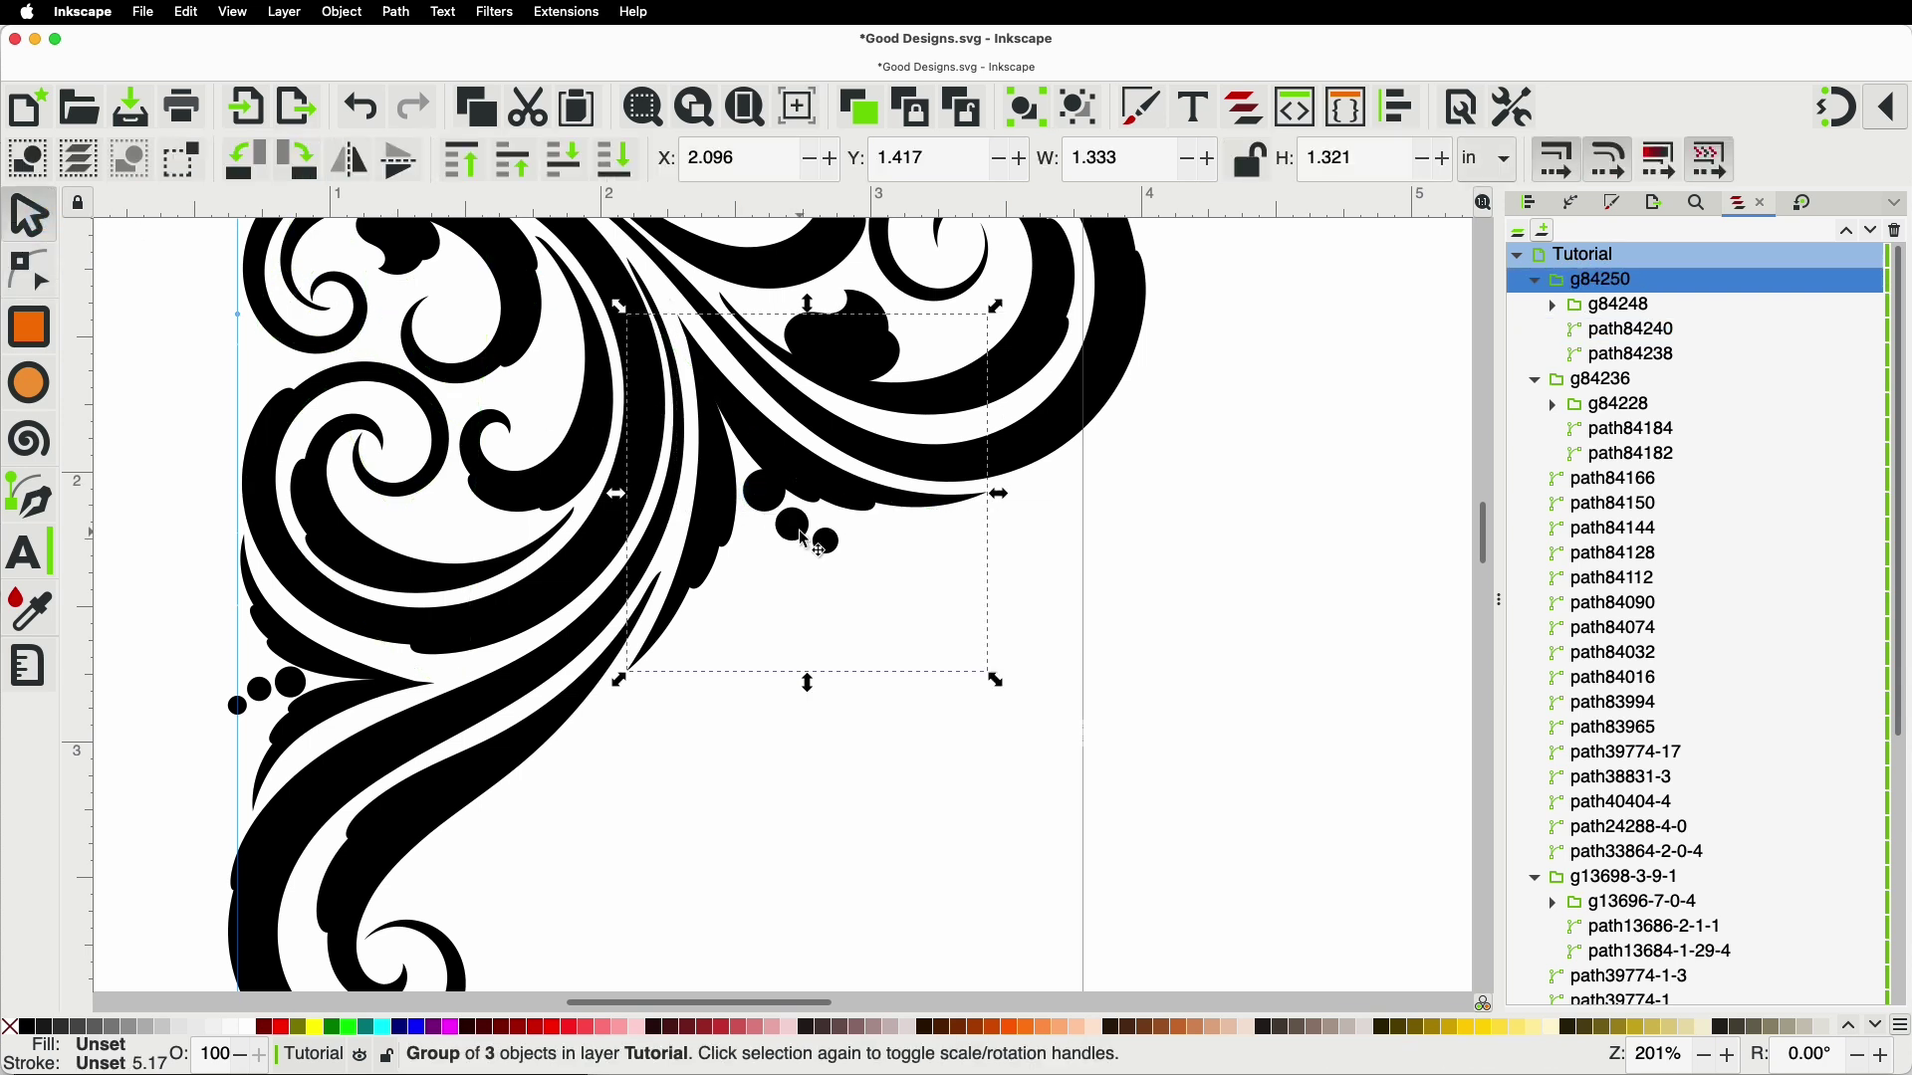
{"action": "key", "text": "shift+super+g"}
{"action": "key", "text": "shift+super+g"}
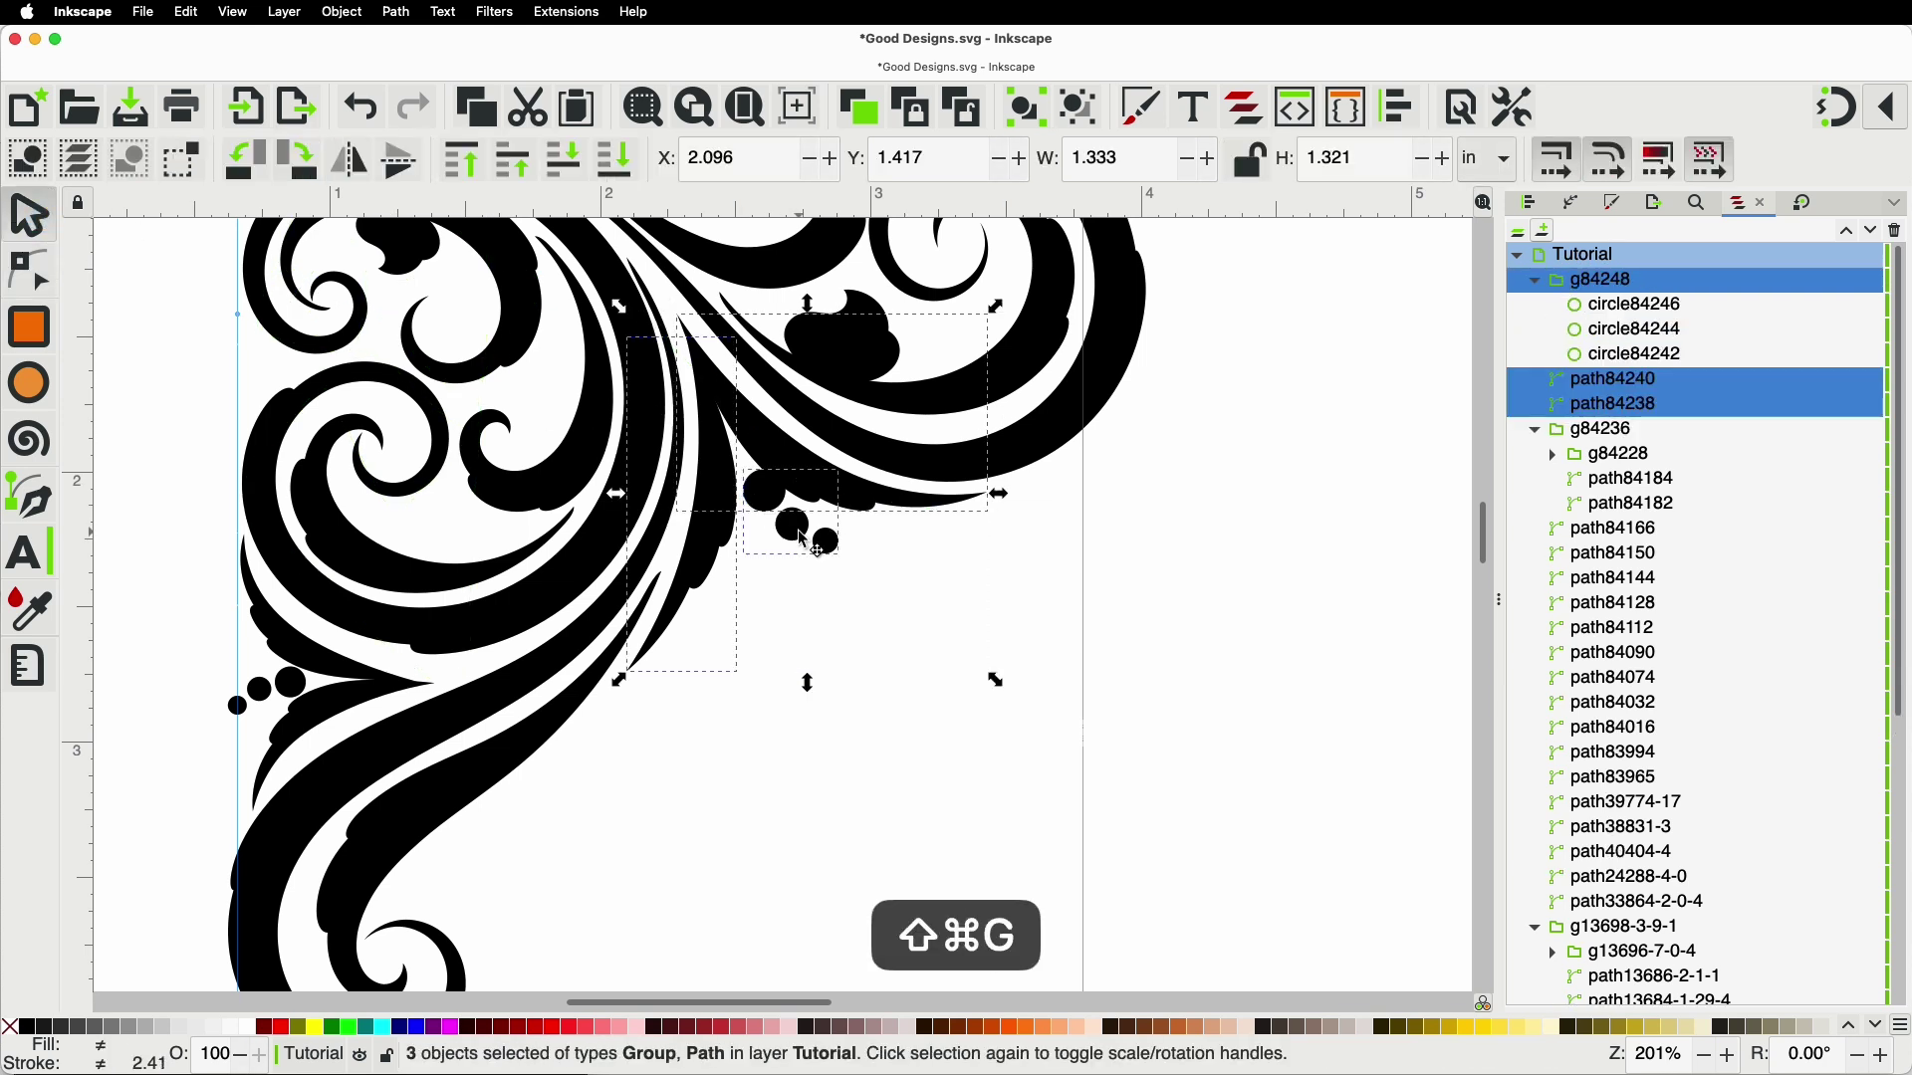
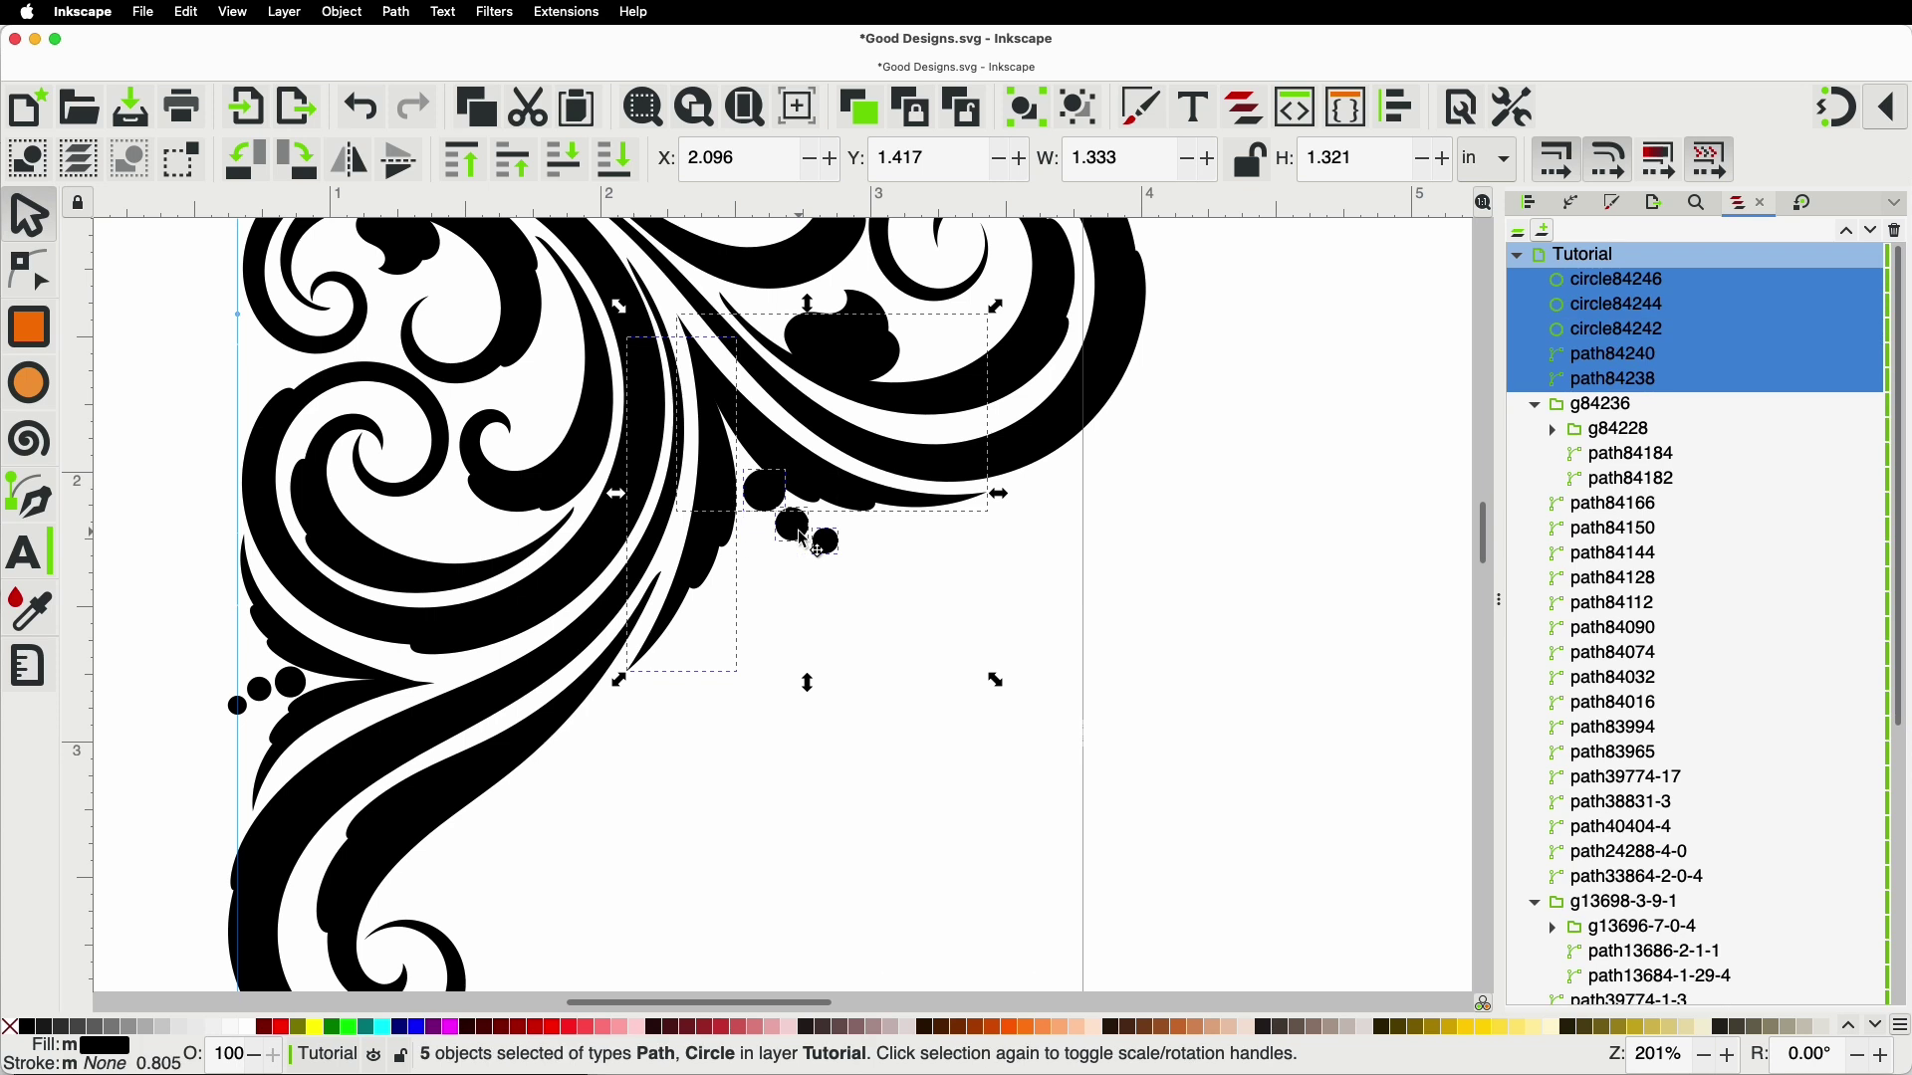
{"action": "left_click", "coordinate": [884, 724]}
{"action": "left_click_drag", "start_coordinate": [882, 620], "coordinate": [765, 515]}
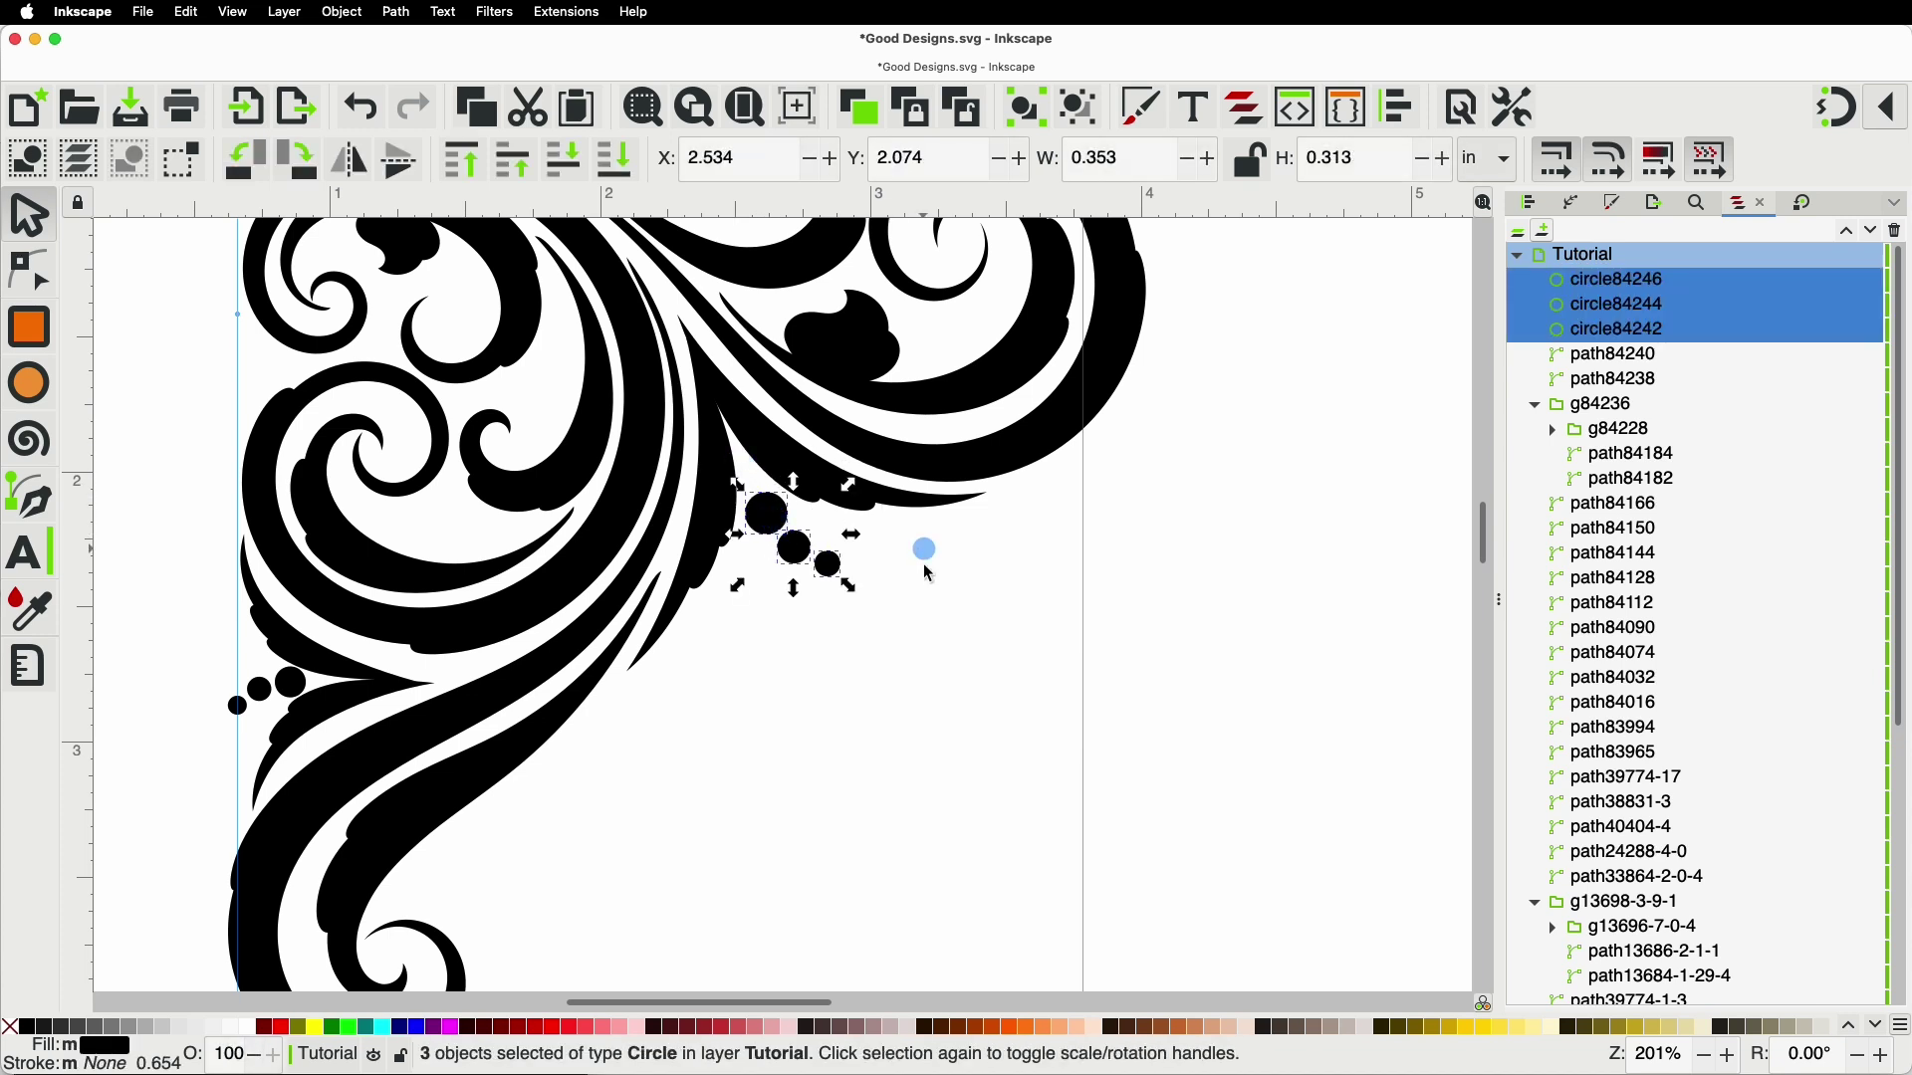
{"action": "left_click", "coordinate": [925, 551]}
Step: Move the six source ornament pieces off the page's right side to about X 9.020, Y 0.550 in
{"action": "scroll", "coordinate": [925, 551], "scroll_direction": "down", "scroll_amount": 3}
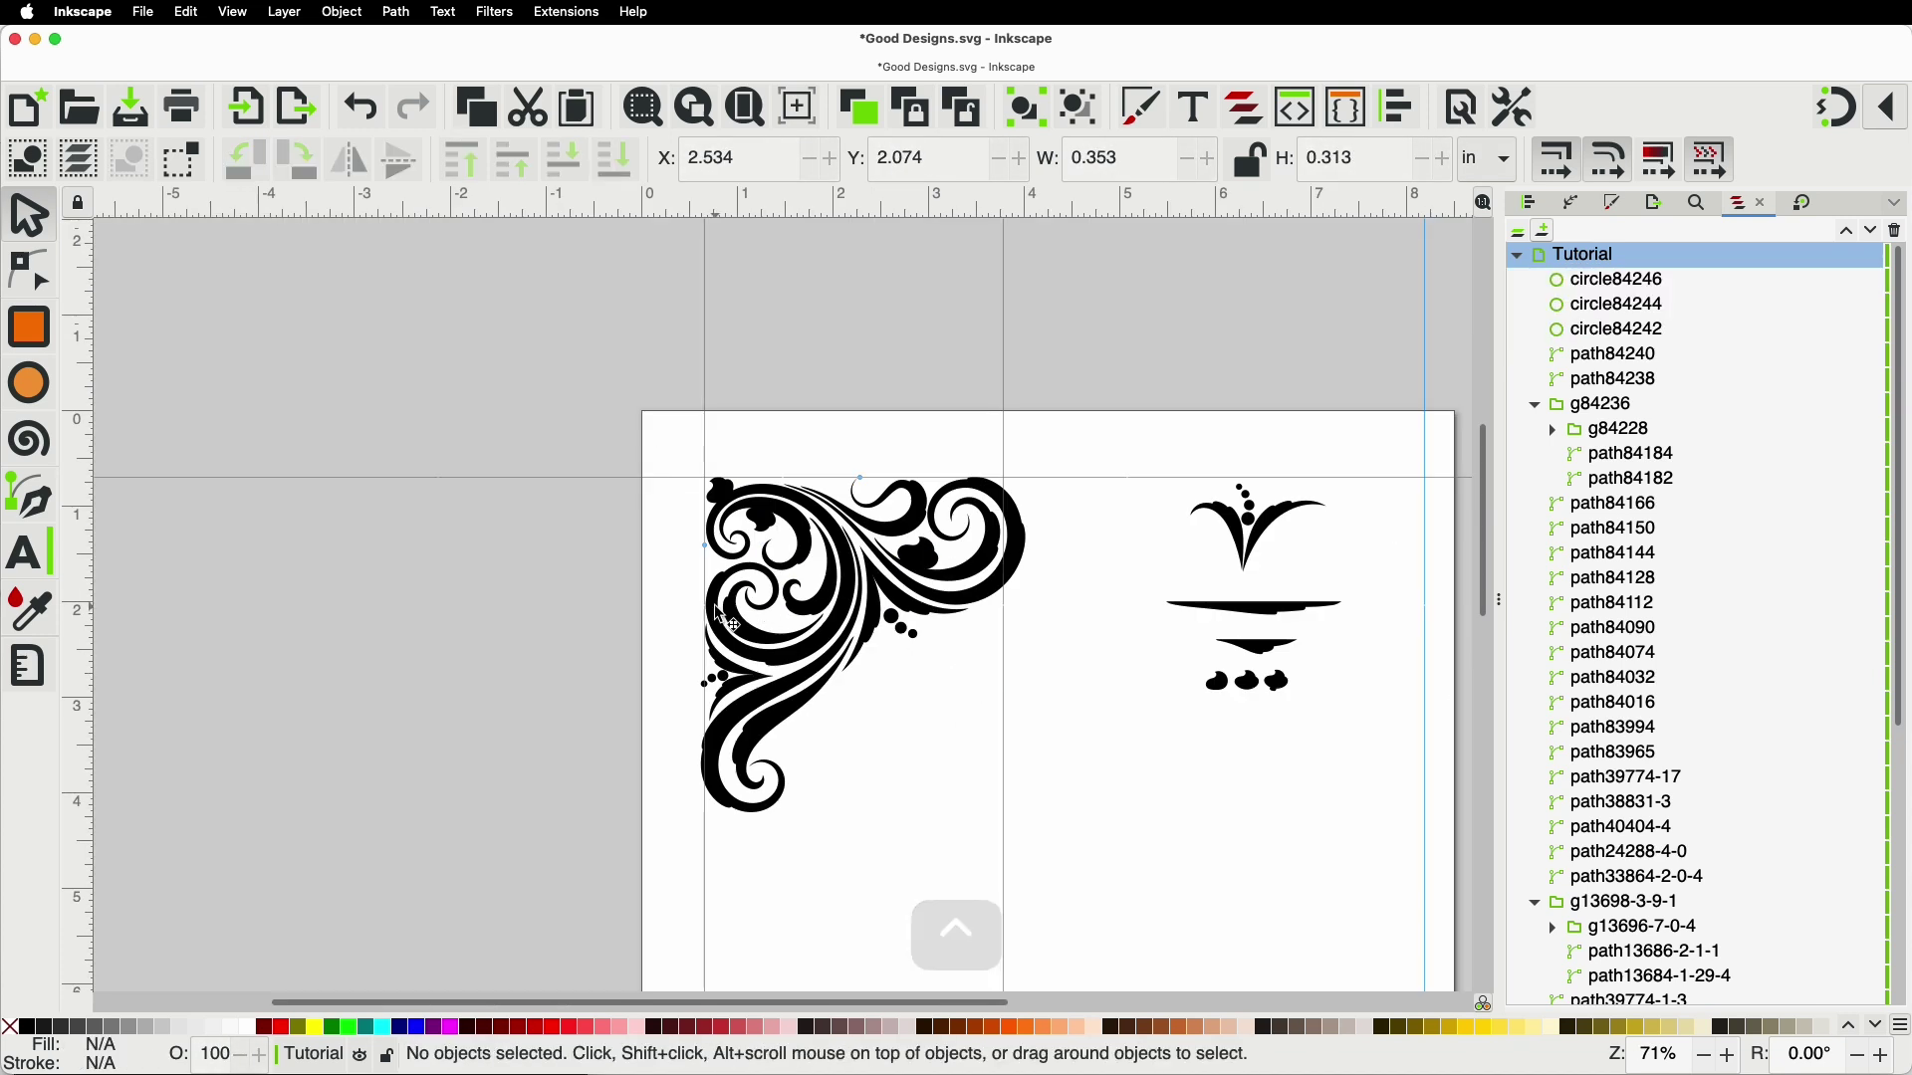
{"action": "key", "text": "space"}
{"action": "left_click_drag", "start_coordinate": [789, 380], "coordinate": [981, 660]}
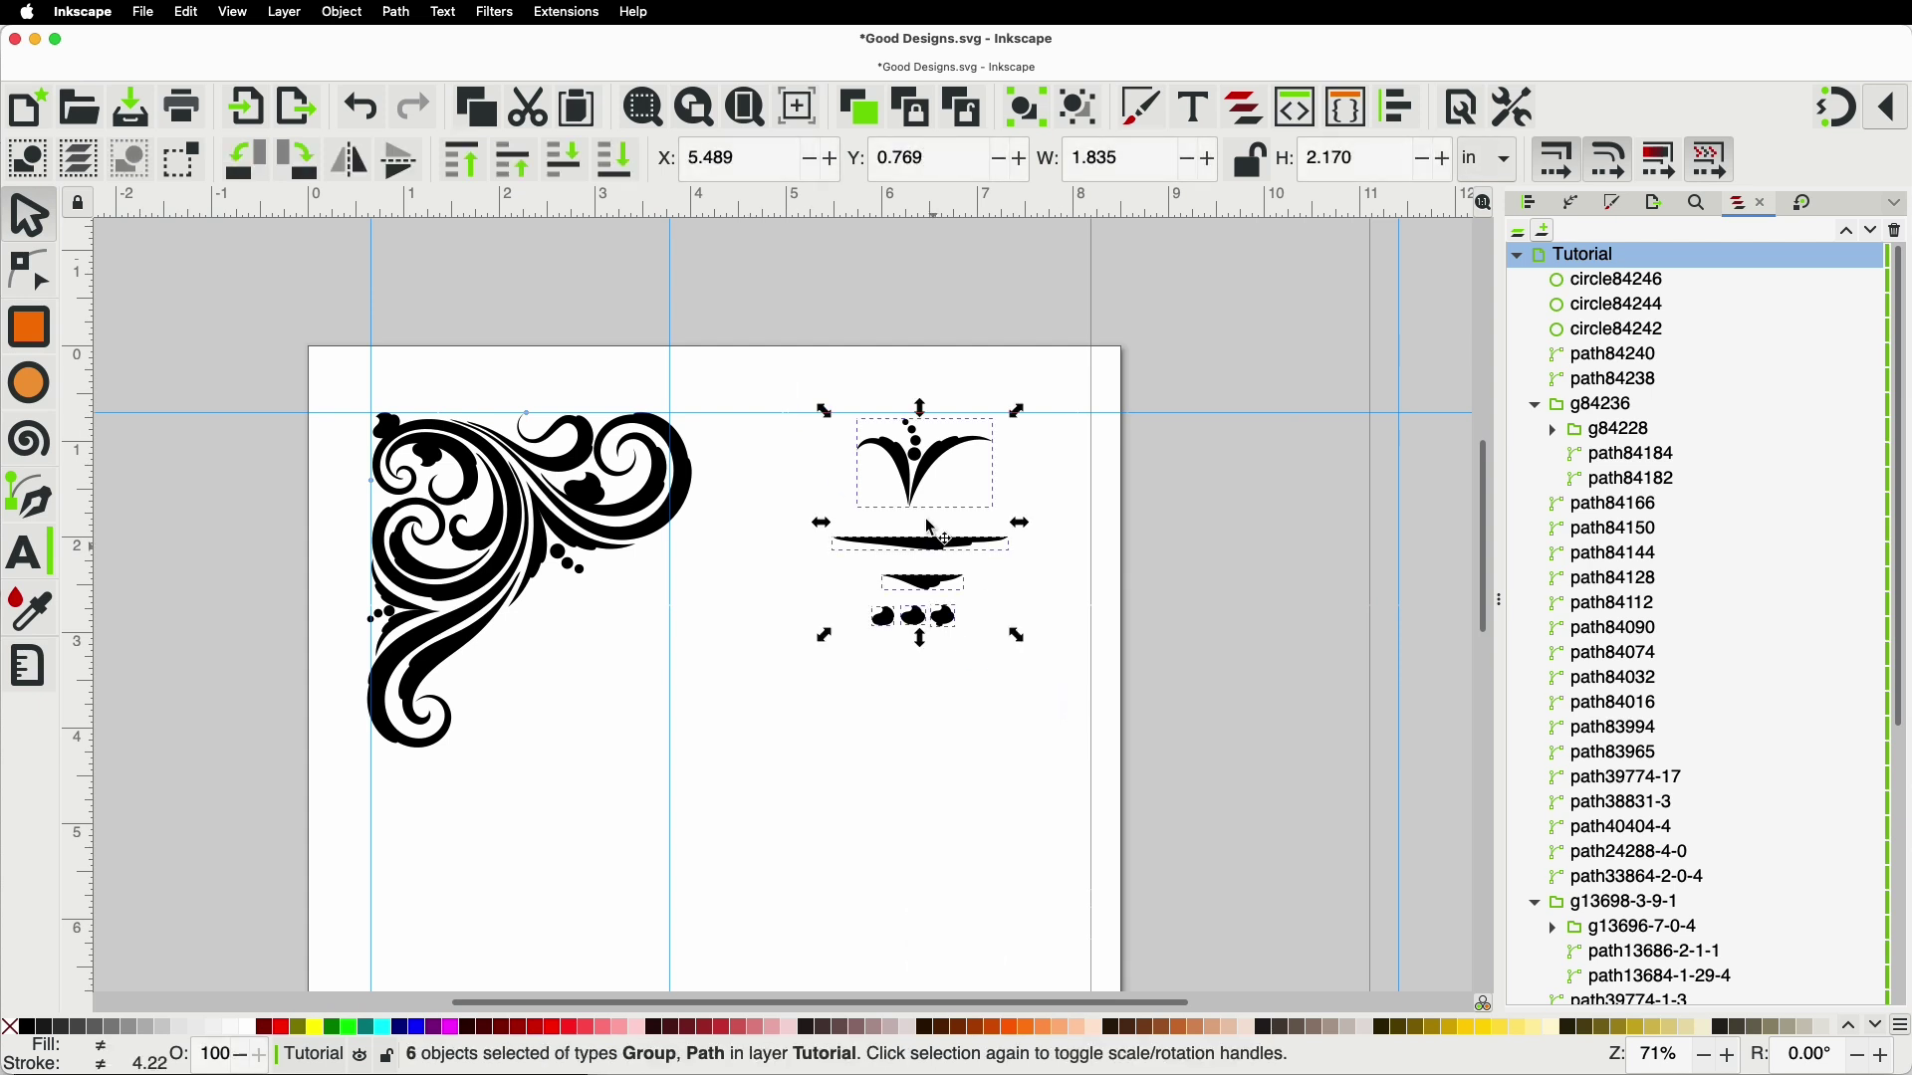
{"action": "left_click_drag", "start_coordinate": [931, 456], "coordinate": [1273, 441]}
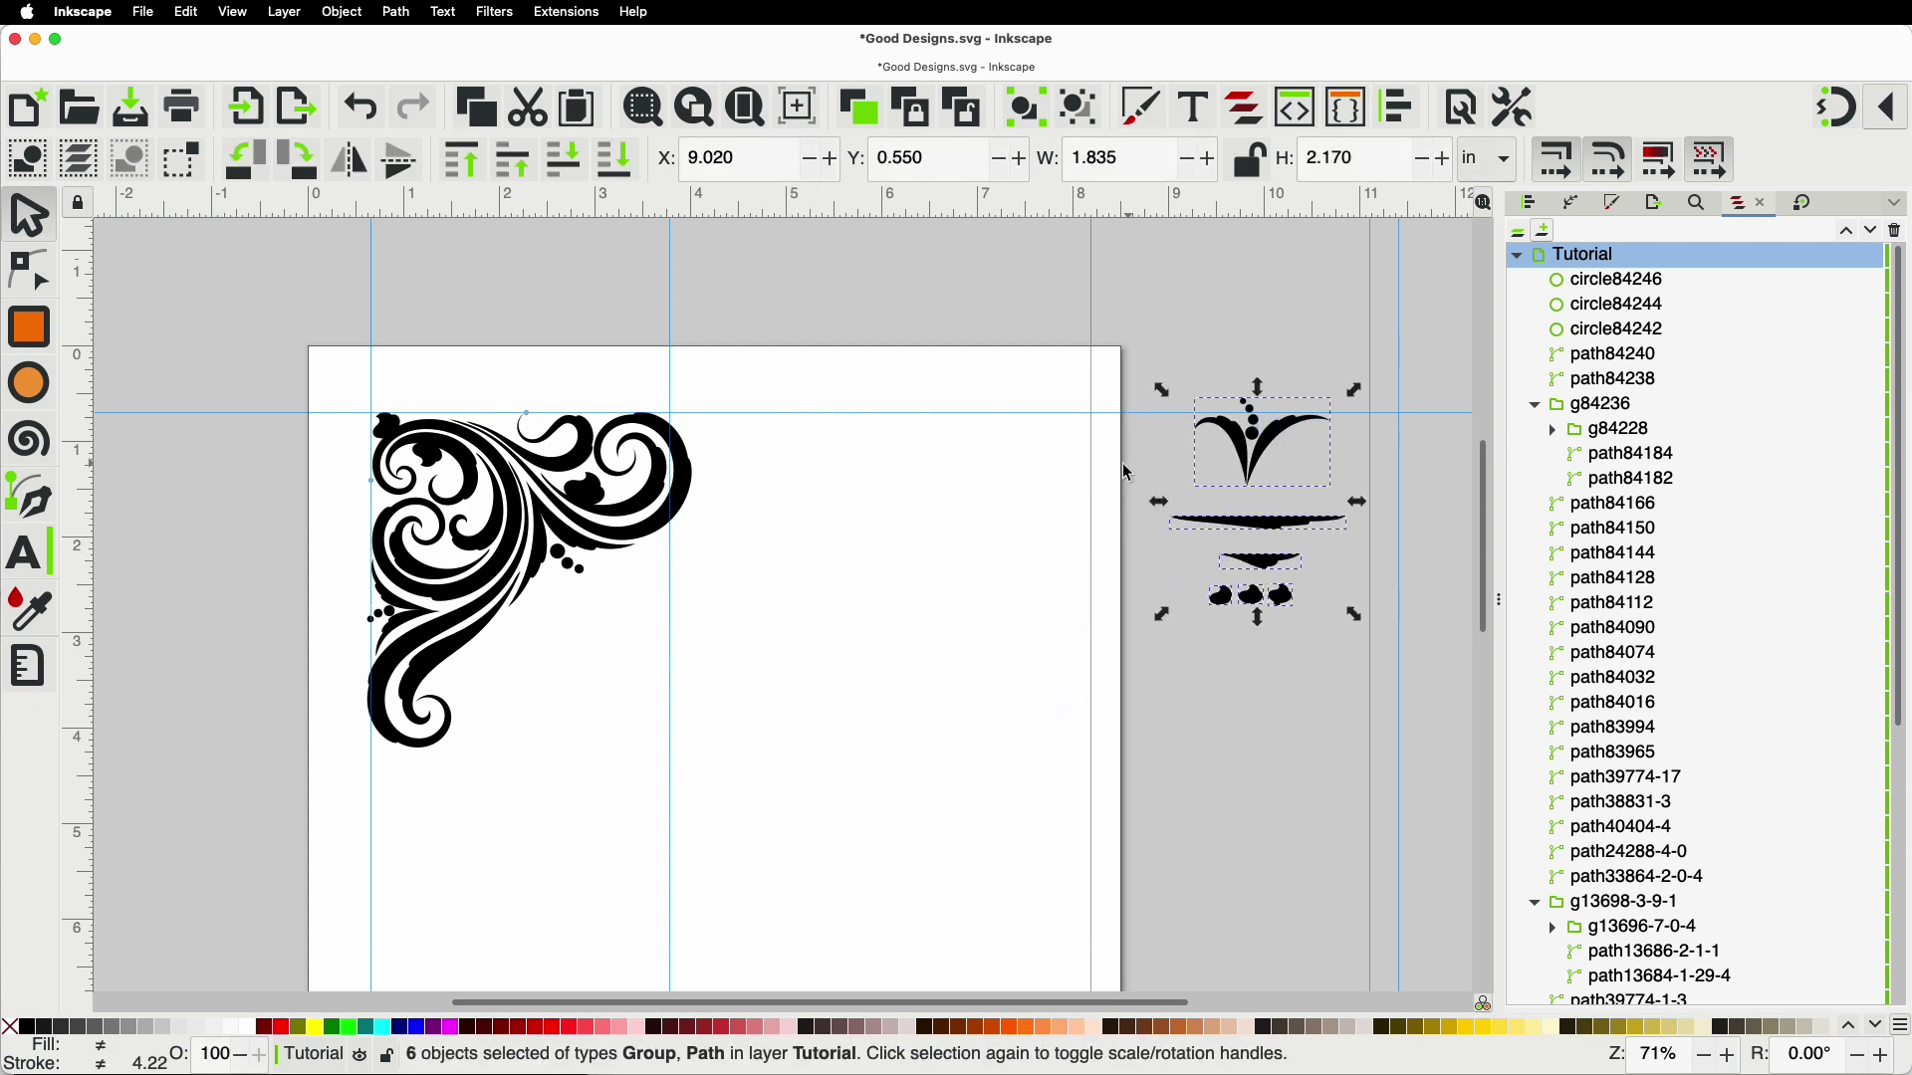
{"action": "left_click", "coordinate": [1005, 542]}
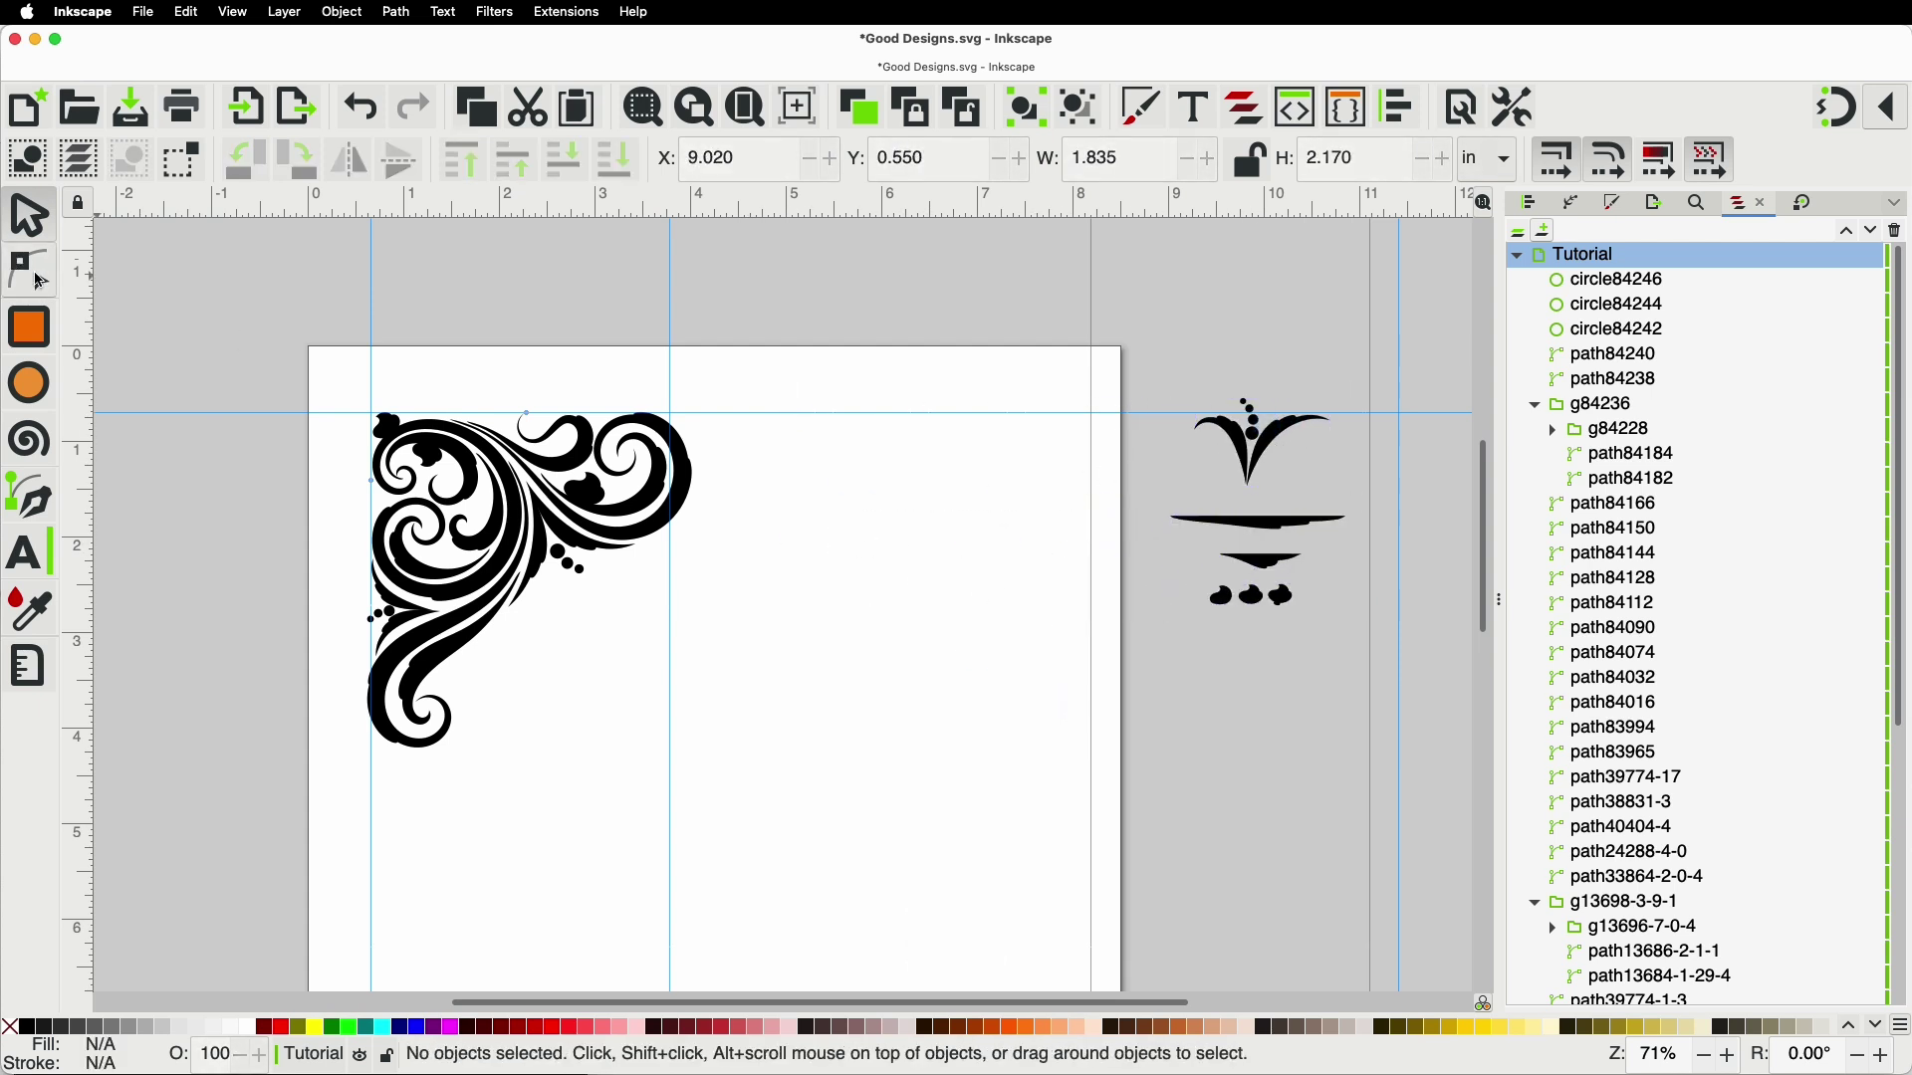
Step: Draw a Spiro scroll with the clipboard shape from the upper-right scroll's lower edge, rising and curling inward near X 4.8, Y 1.1 in
{"action": "left_click", "coordinate": [27, 502]}
{"action": "scroll", "coordinate": [890, 490], "scroll_direction": "up", "scroll_amount": 2}
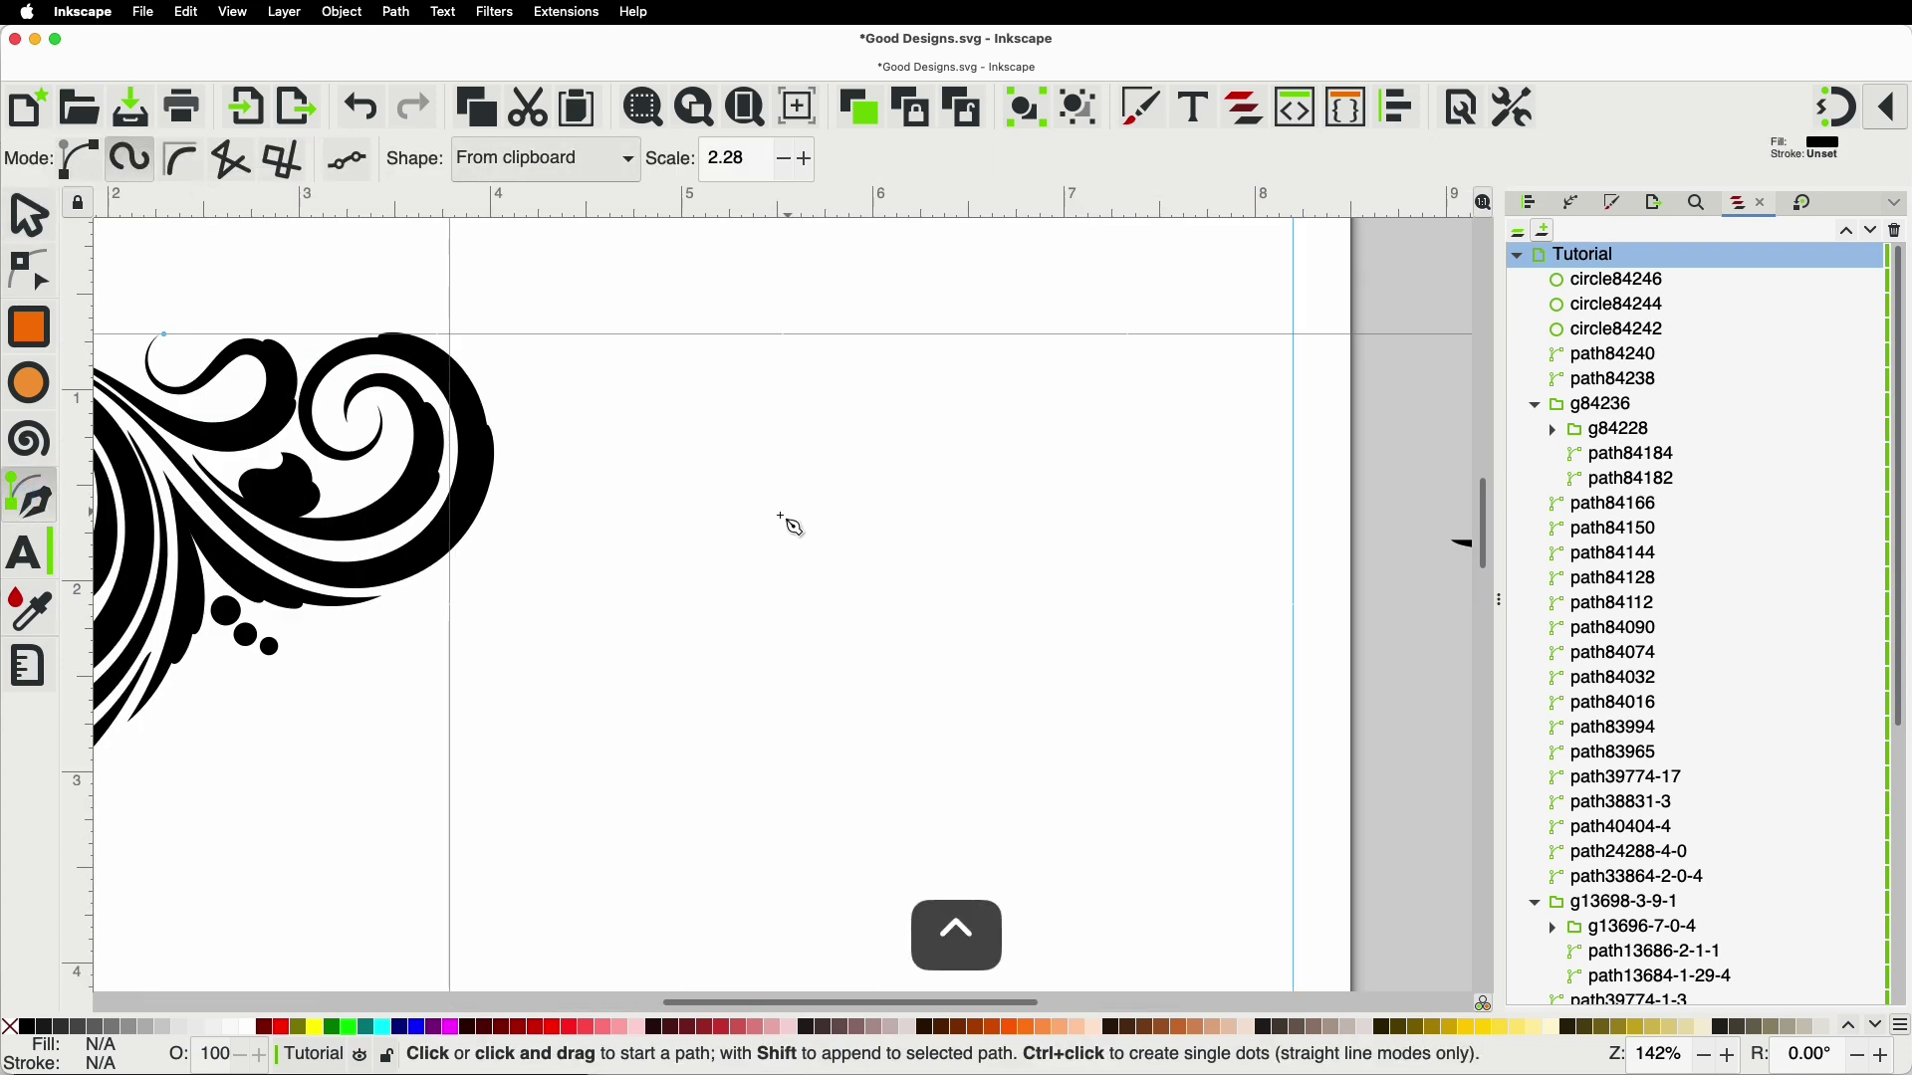
{"action": "key", "text": "space"}
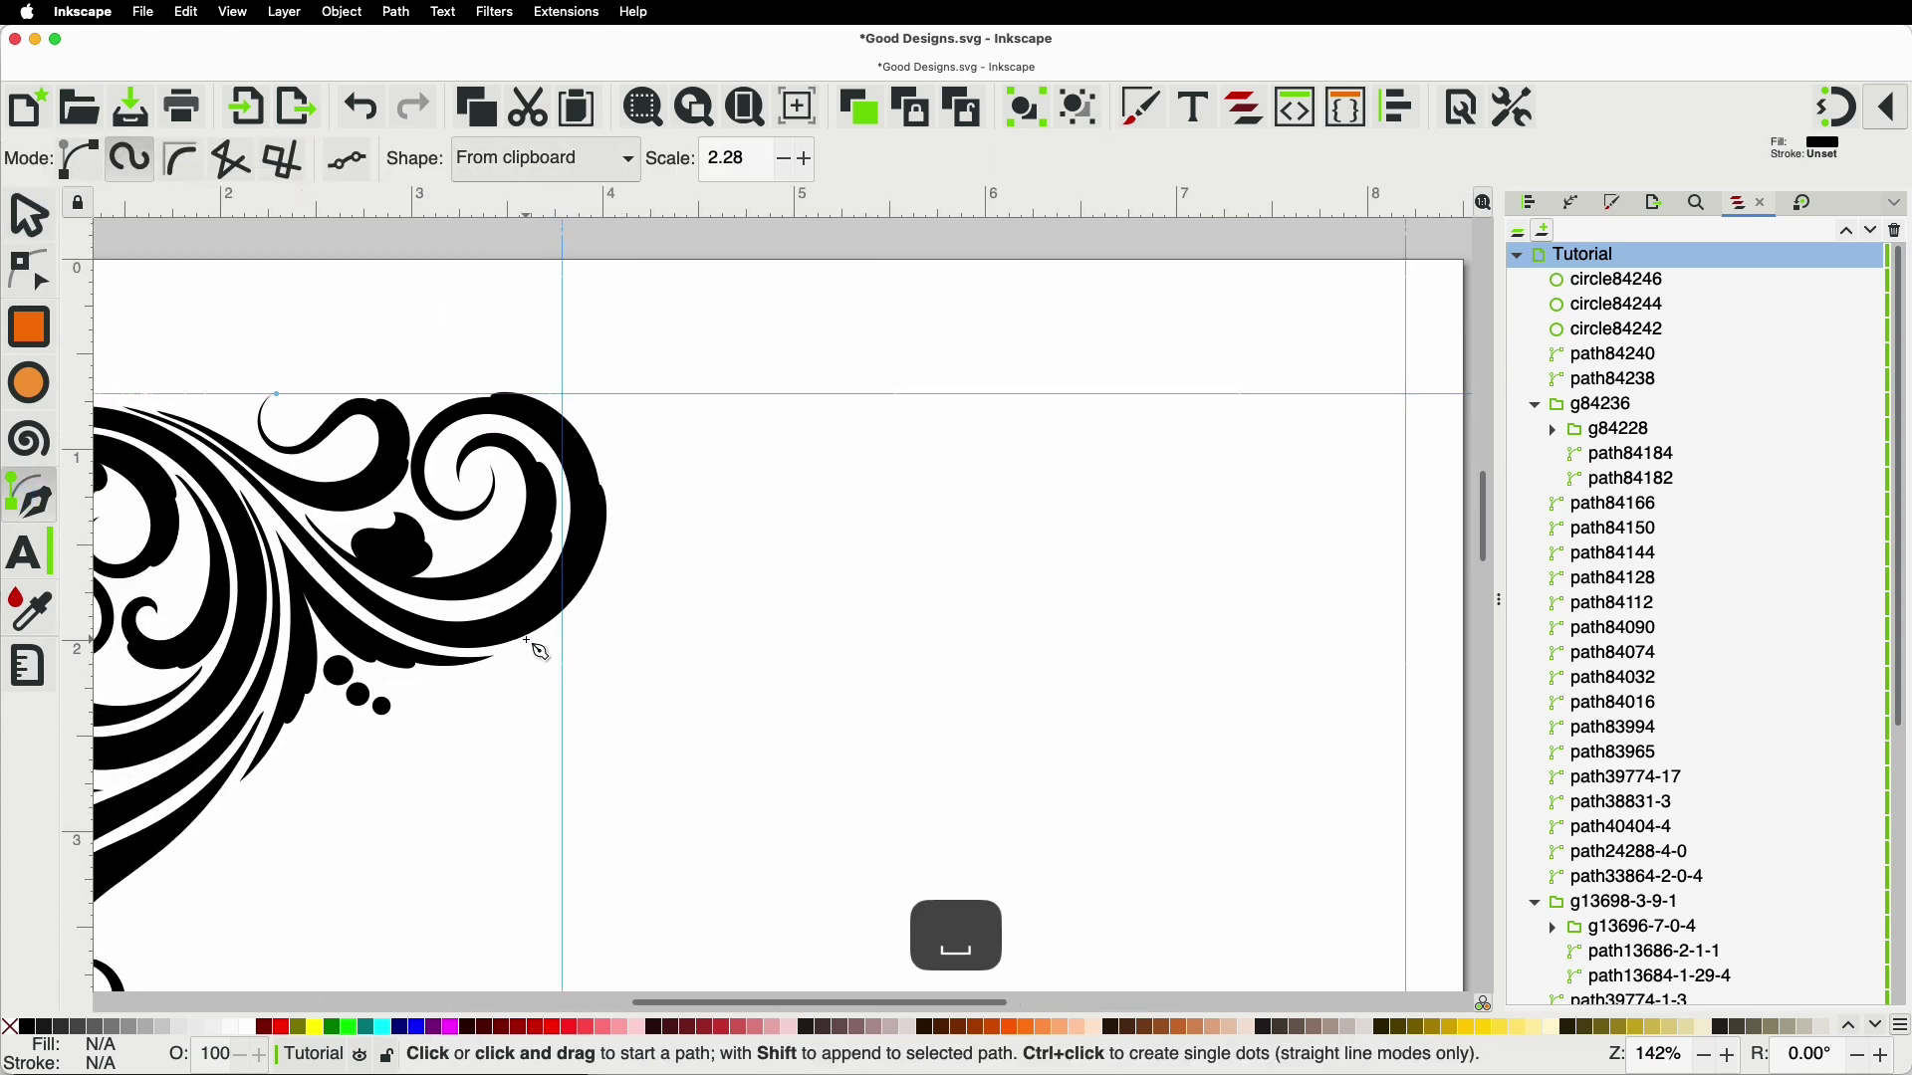
{"action": "left_click", "coordinate": [526, 644]}
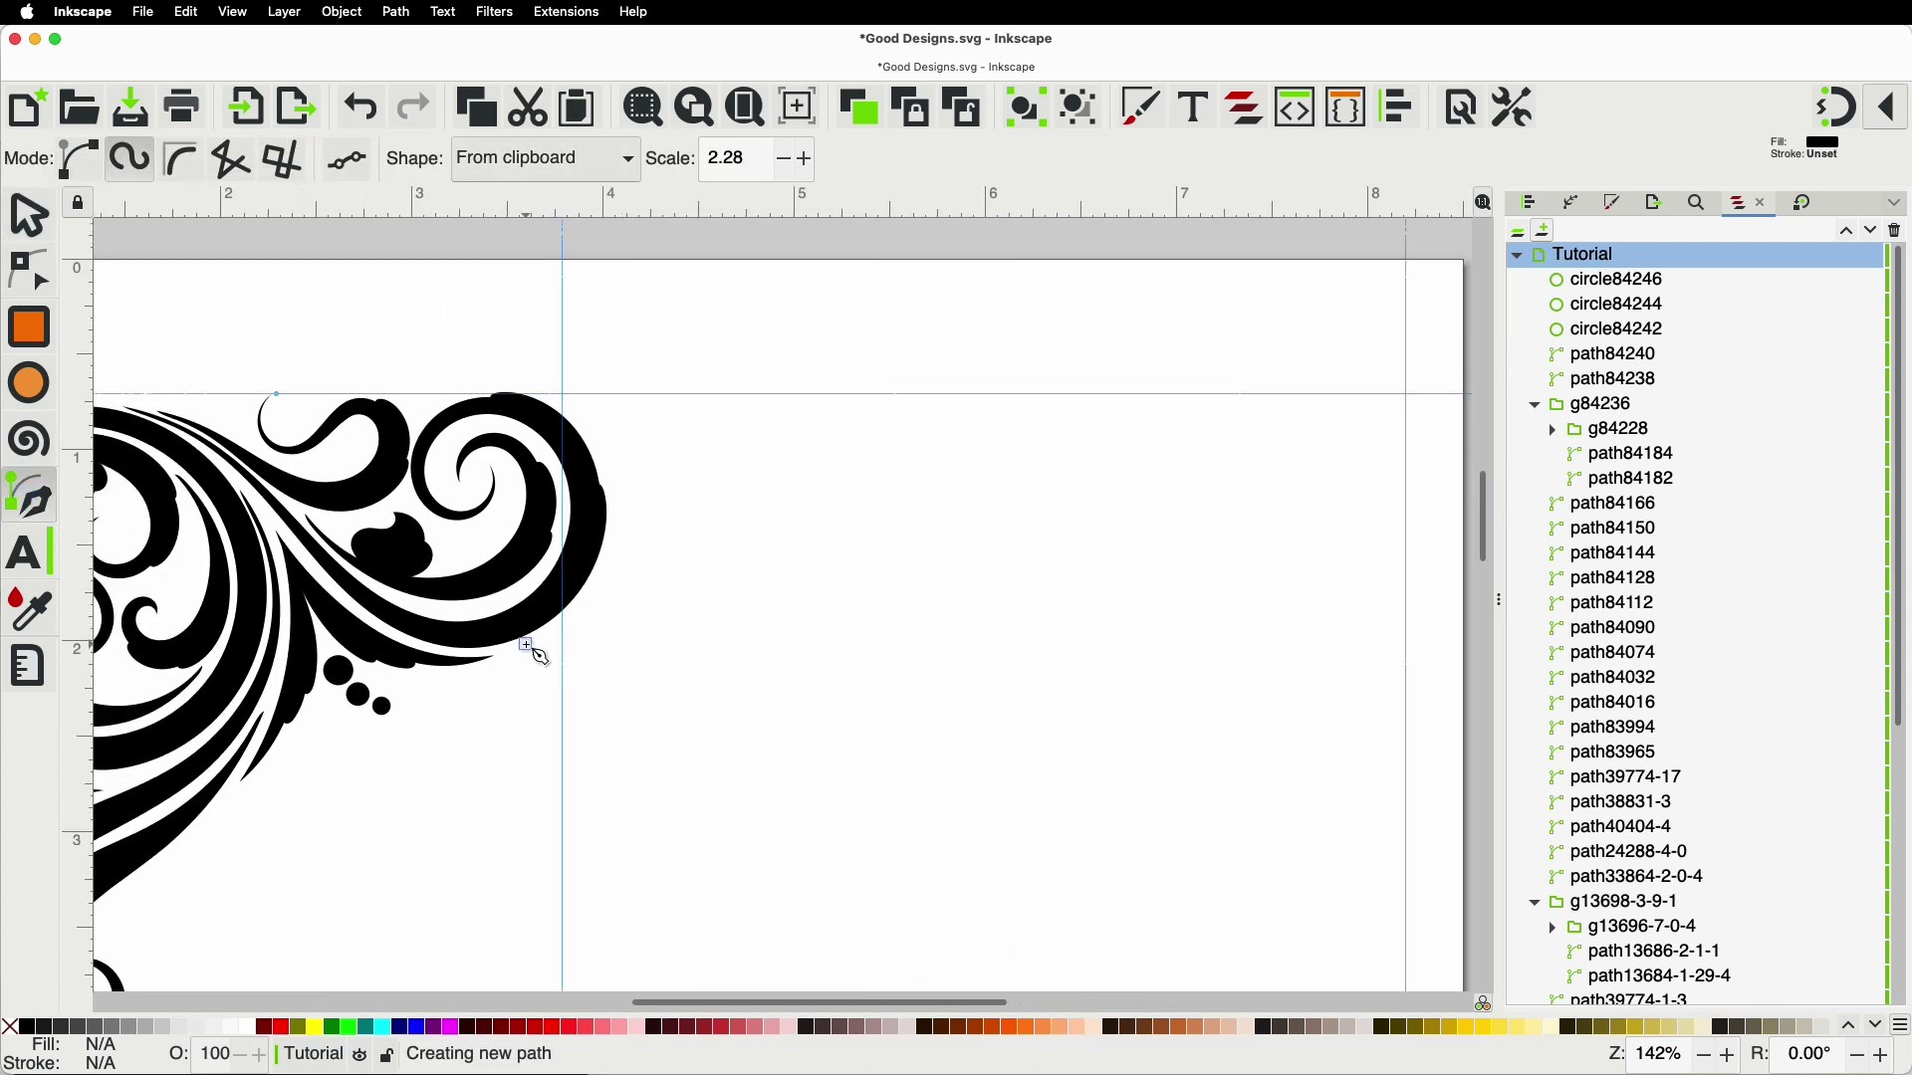
{"action": "left_click", "coordinate": [755, 411]}
{"action": "left_click", "coordinate": [840, 469]}
{"action": "left_click", "coordinate": [774, 530]}
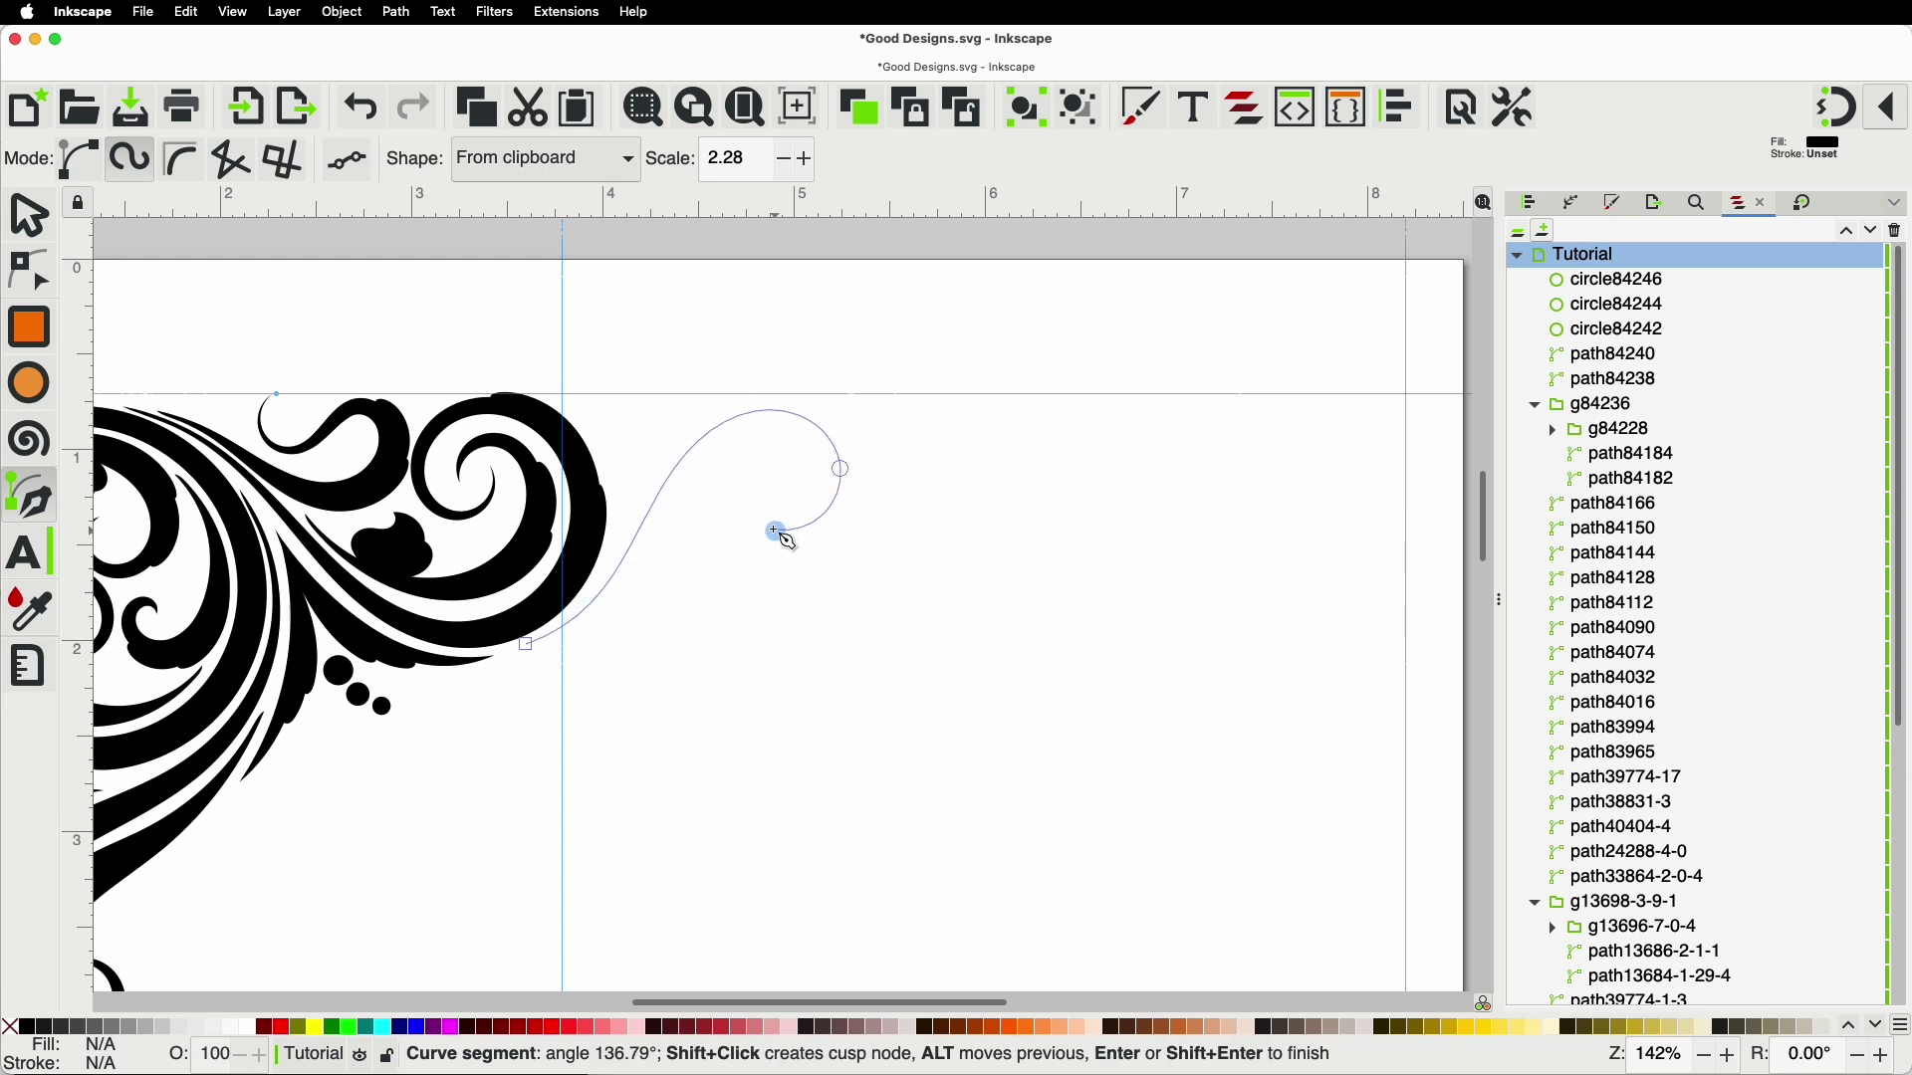
{"action": "double_click", "coordinate": [761, 476]}
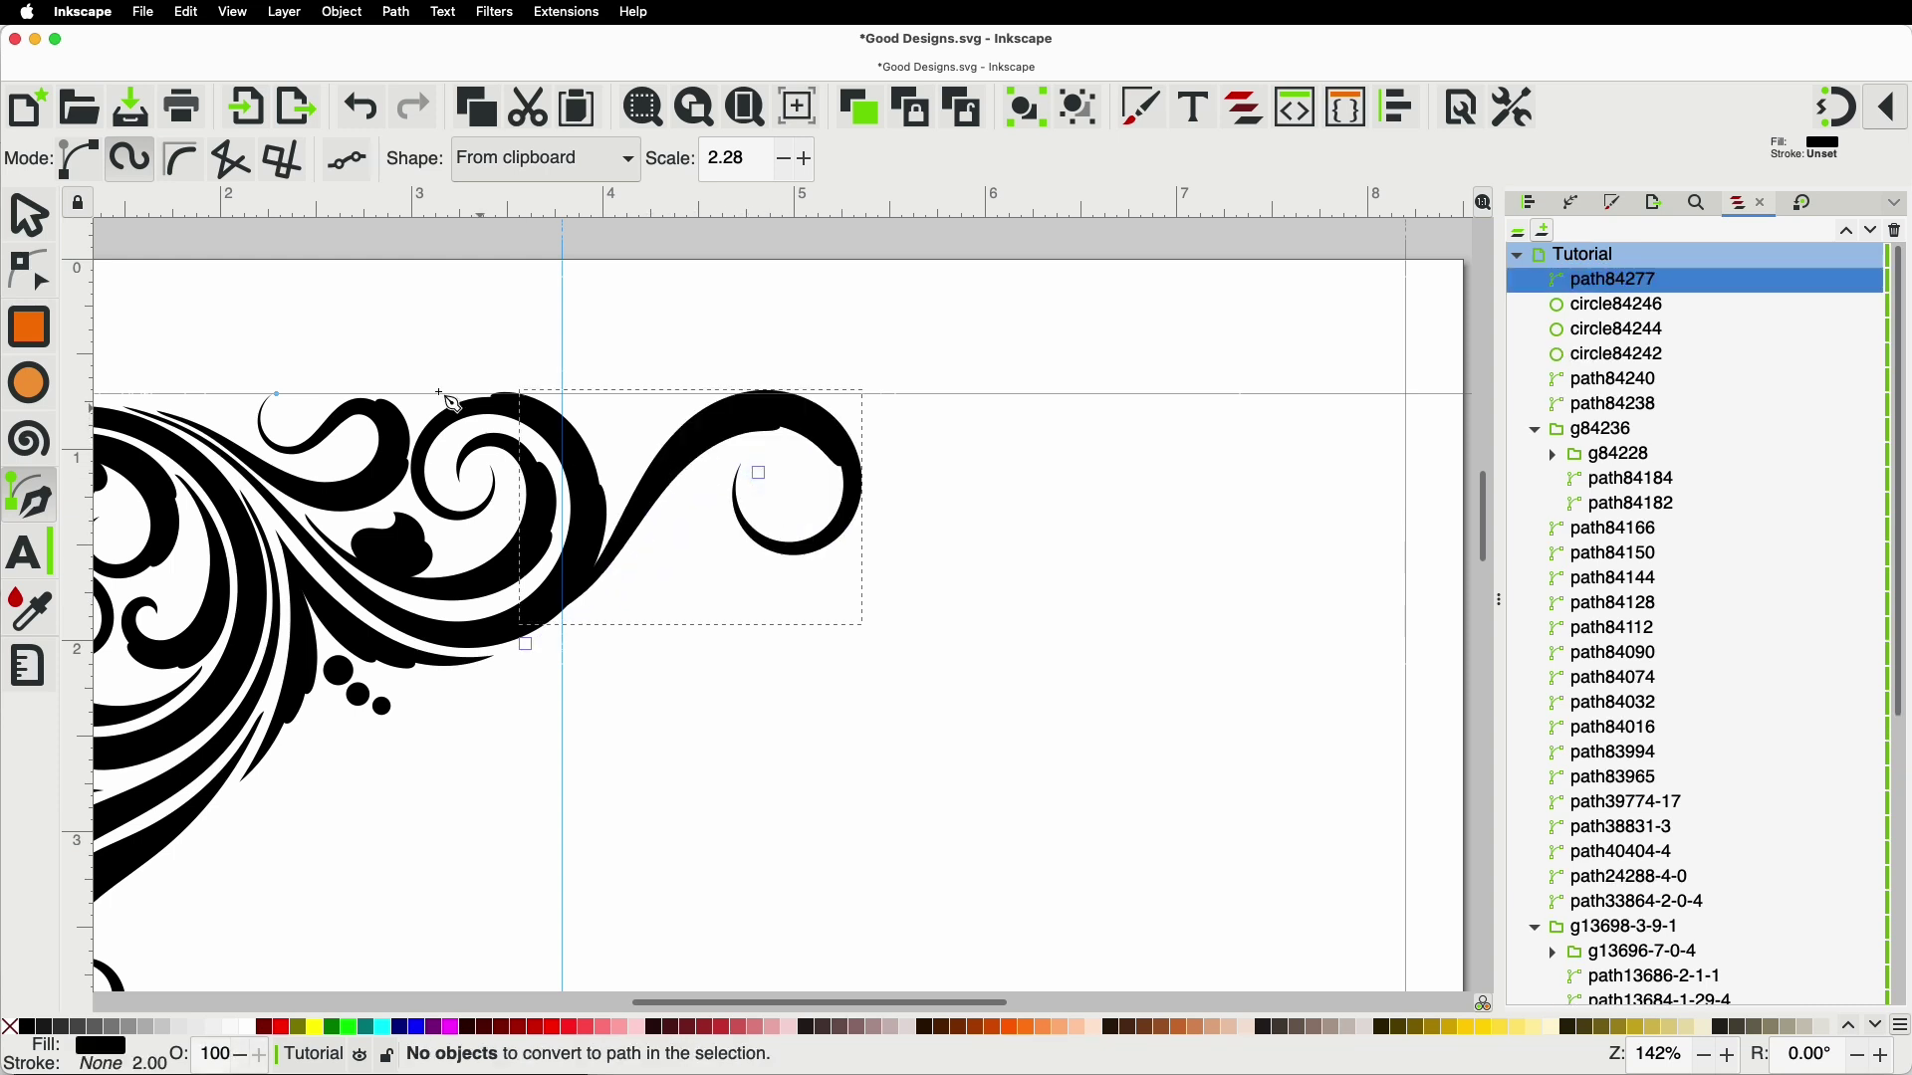
Step: Flip and thin the new scroll's pattern and refine its nodes, placing the curl's end node at X 4.771, Y 1.083 in
{"action": "left_click", "coordinate": [30, 269]}
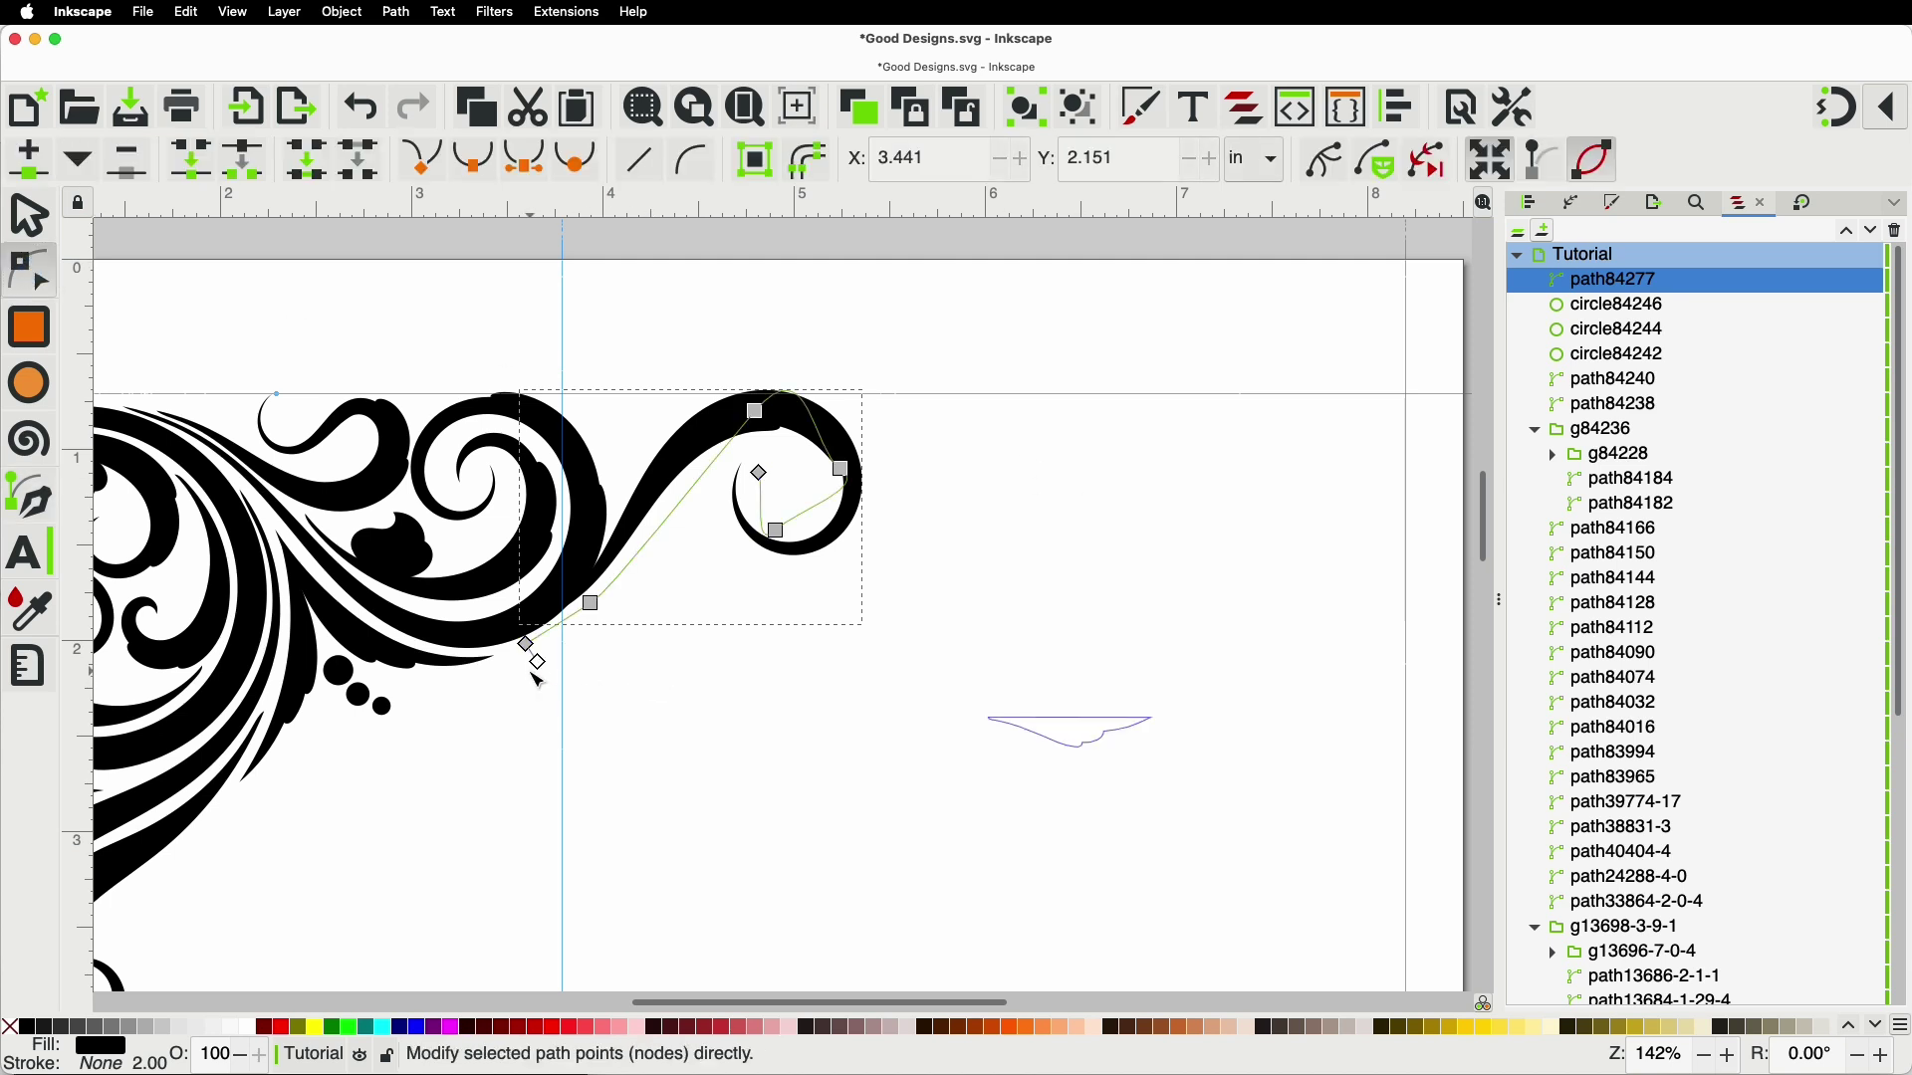
{"action": "left_click_drag", "start_coordinate": [537, 661], "coordinate": [517, 628]}
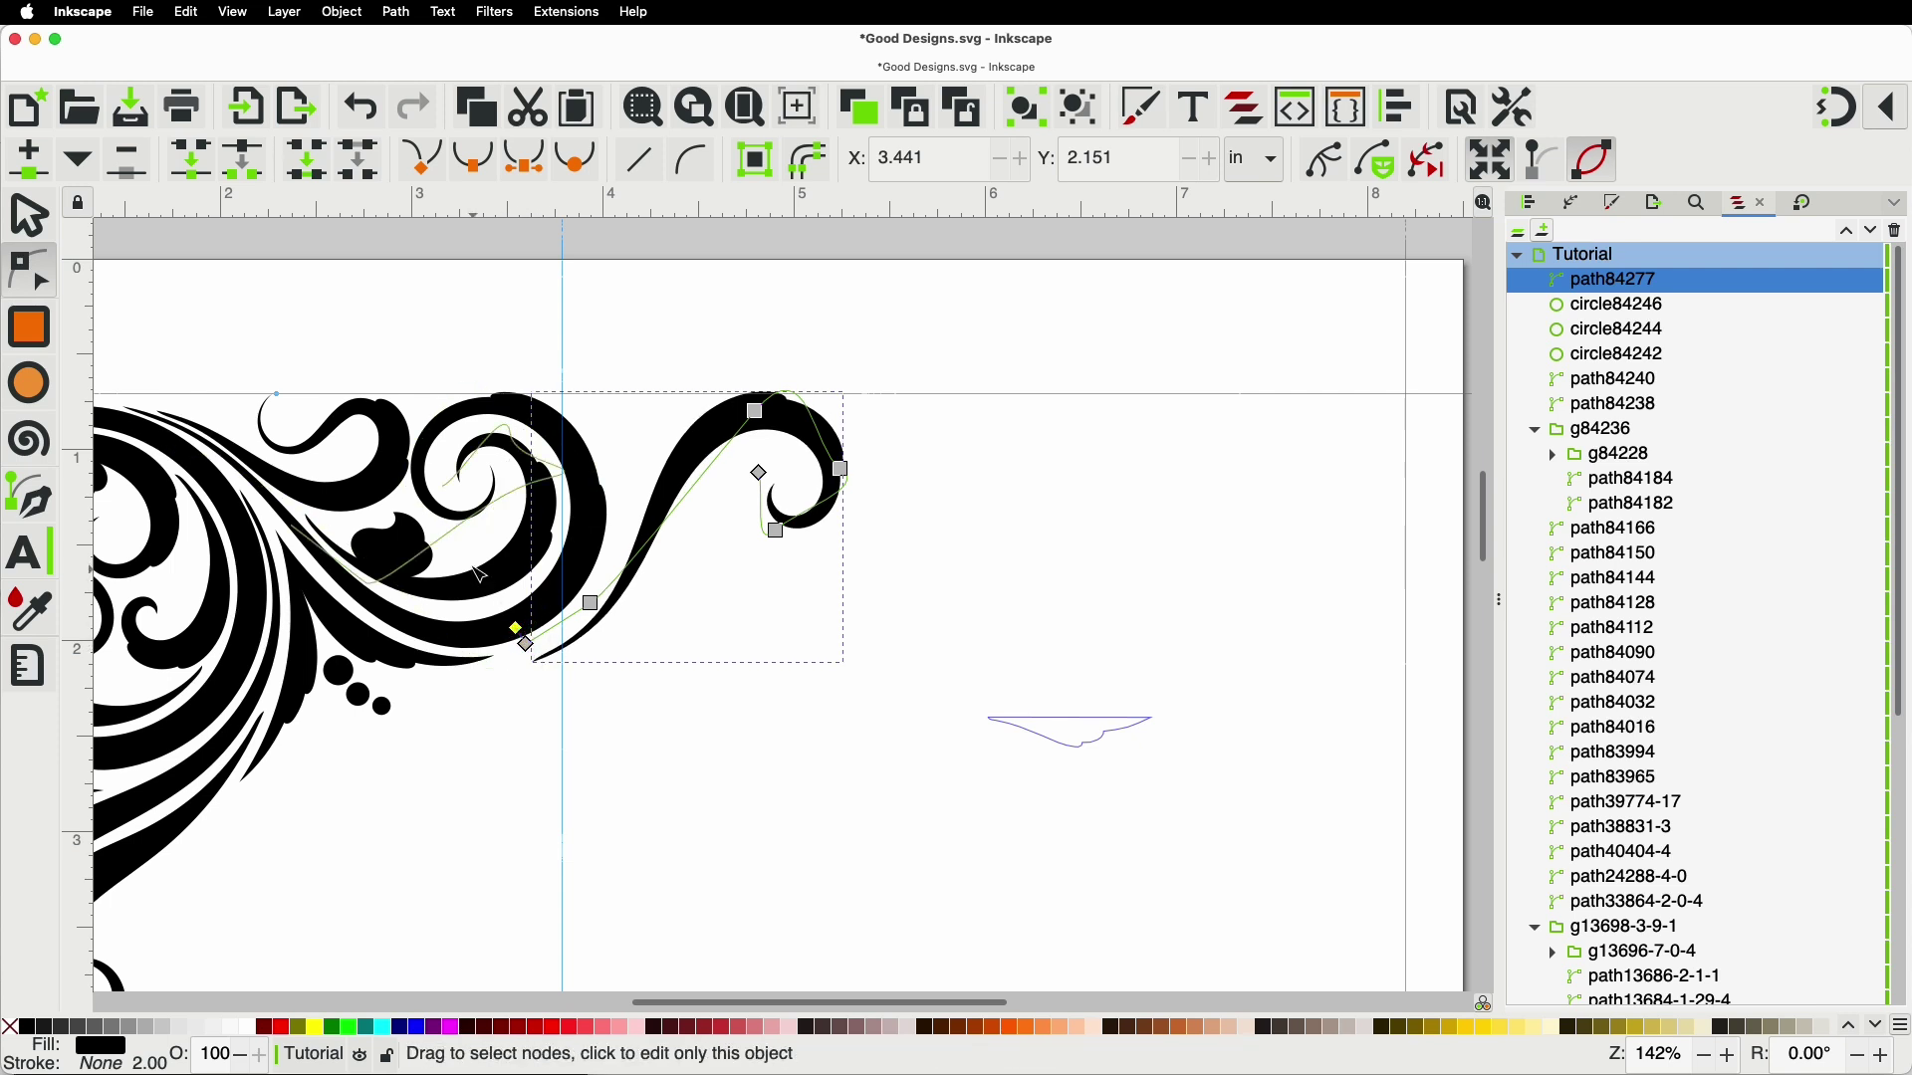
{"action": "left_click_drag", "start_coordinate": [593, 607], "coordinate": [581, 601]}
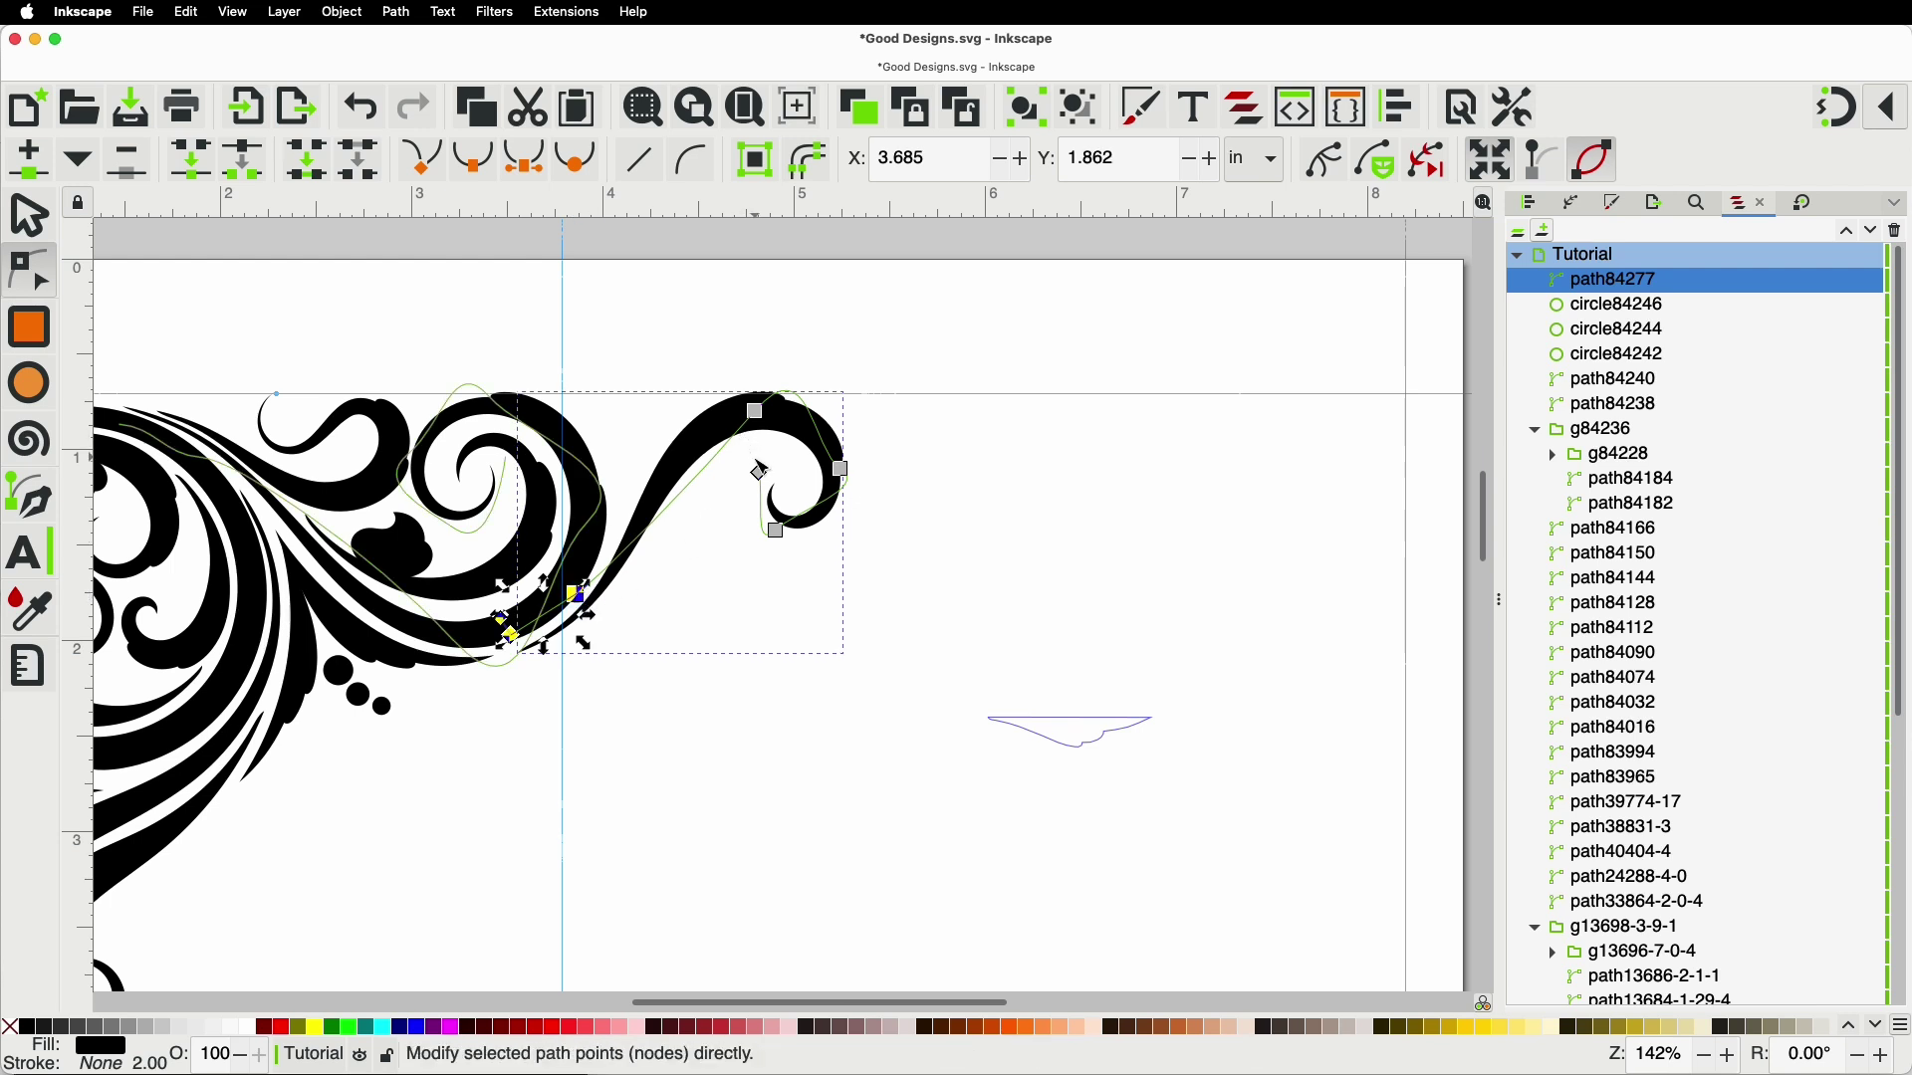
{"action": "mouse_move", "coordinate": [759, 470]}
{"action": "left_mouse_down"}
{"action": "mouse_move", "coordinate": [734, 461]}
{"action": "mouse_move", "coordinate": [753, 466]}
{"action": "left_mouse_up"}
{"action": "left_click", "coordinate": [715, 592]}
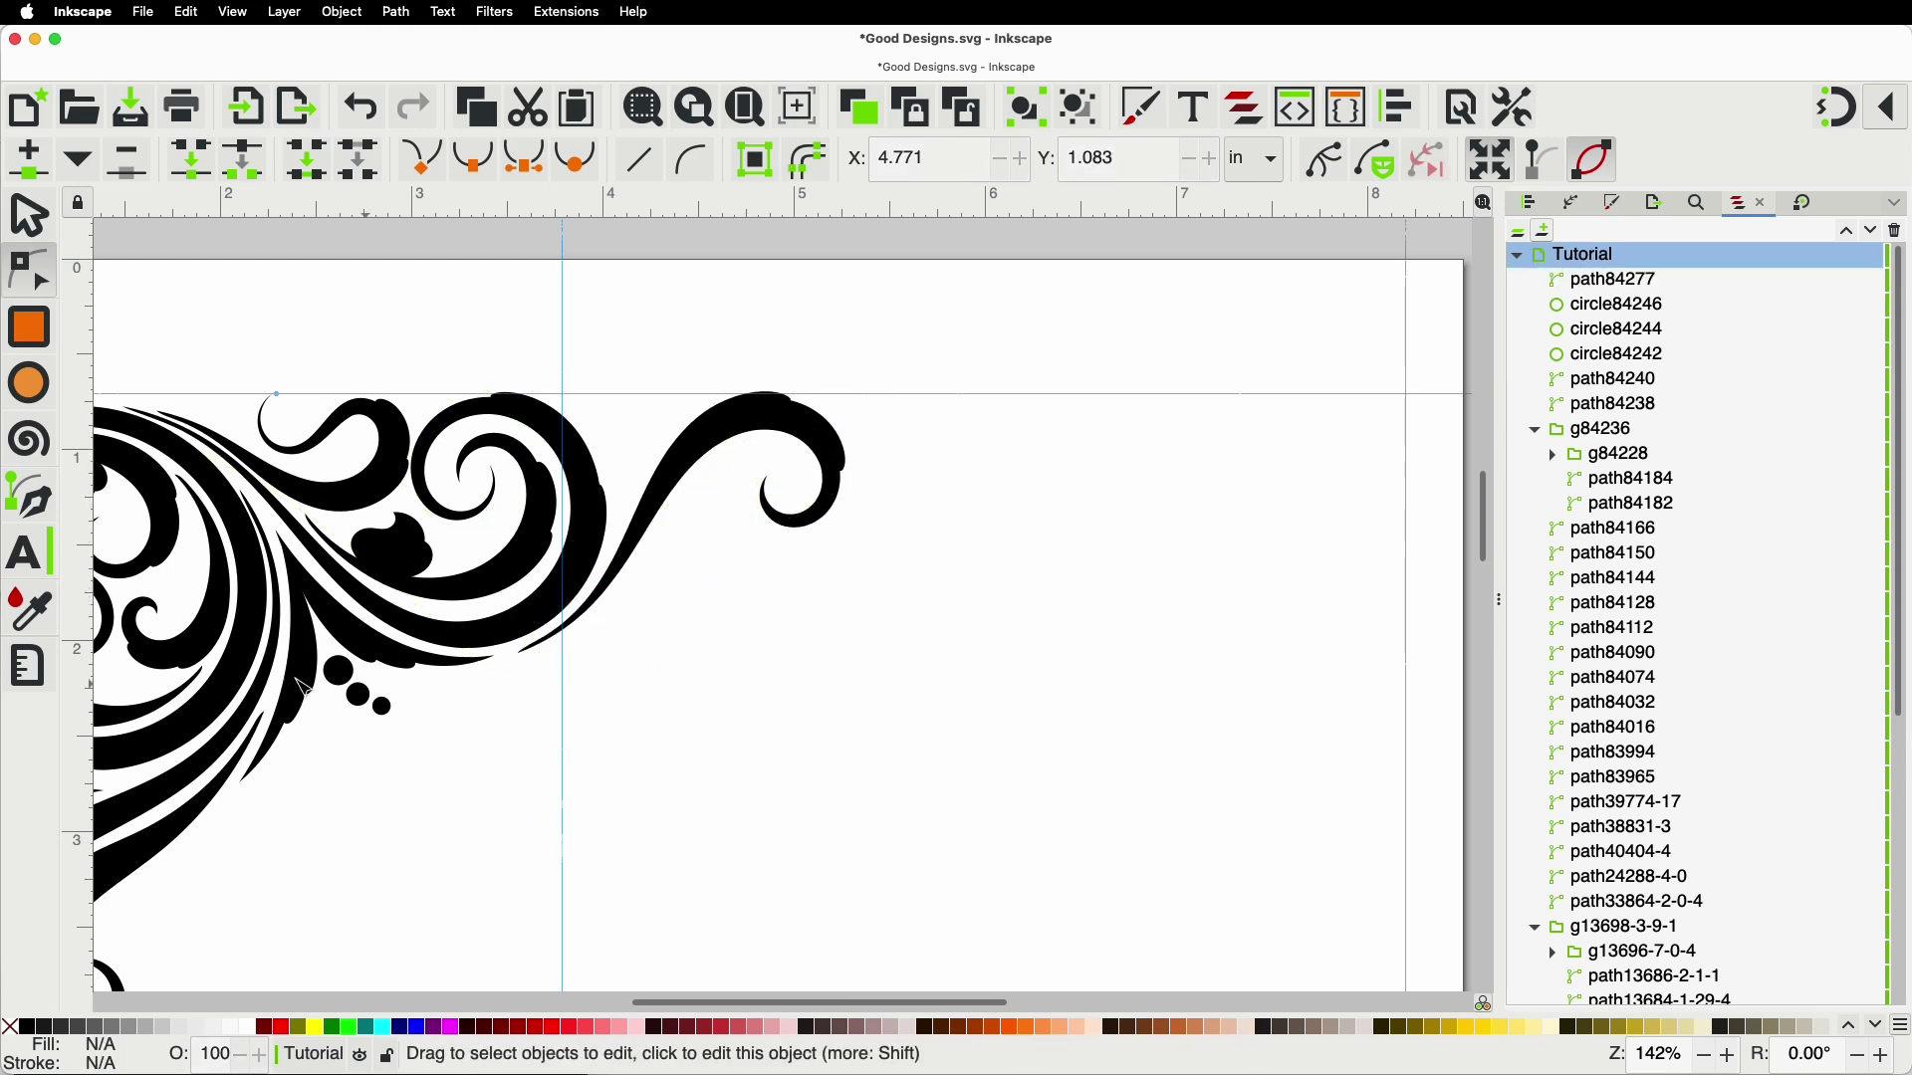
Step: Group the fork ornament's two leaves and three dots into a single object
{"action": "left_click", "coordinate": [32, 504]}
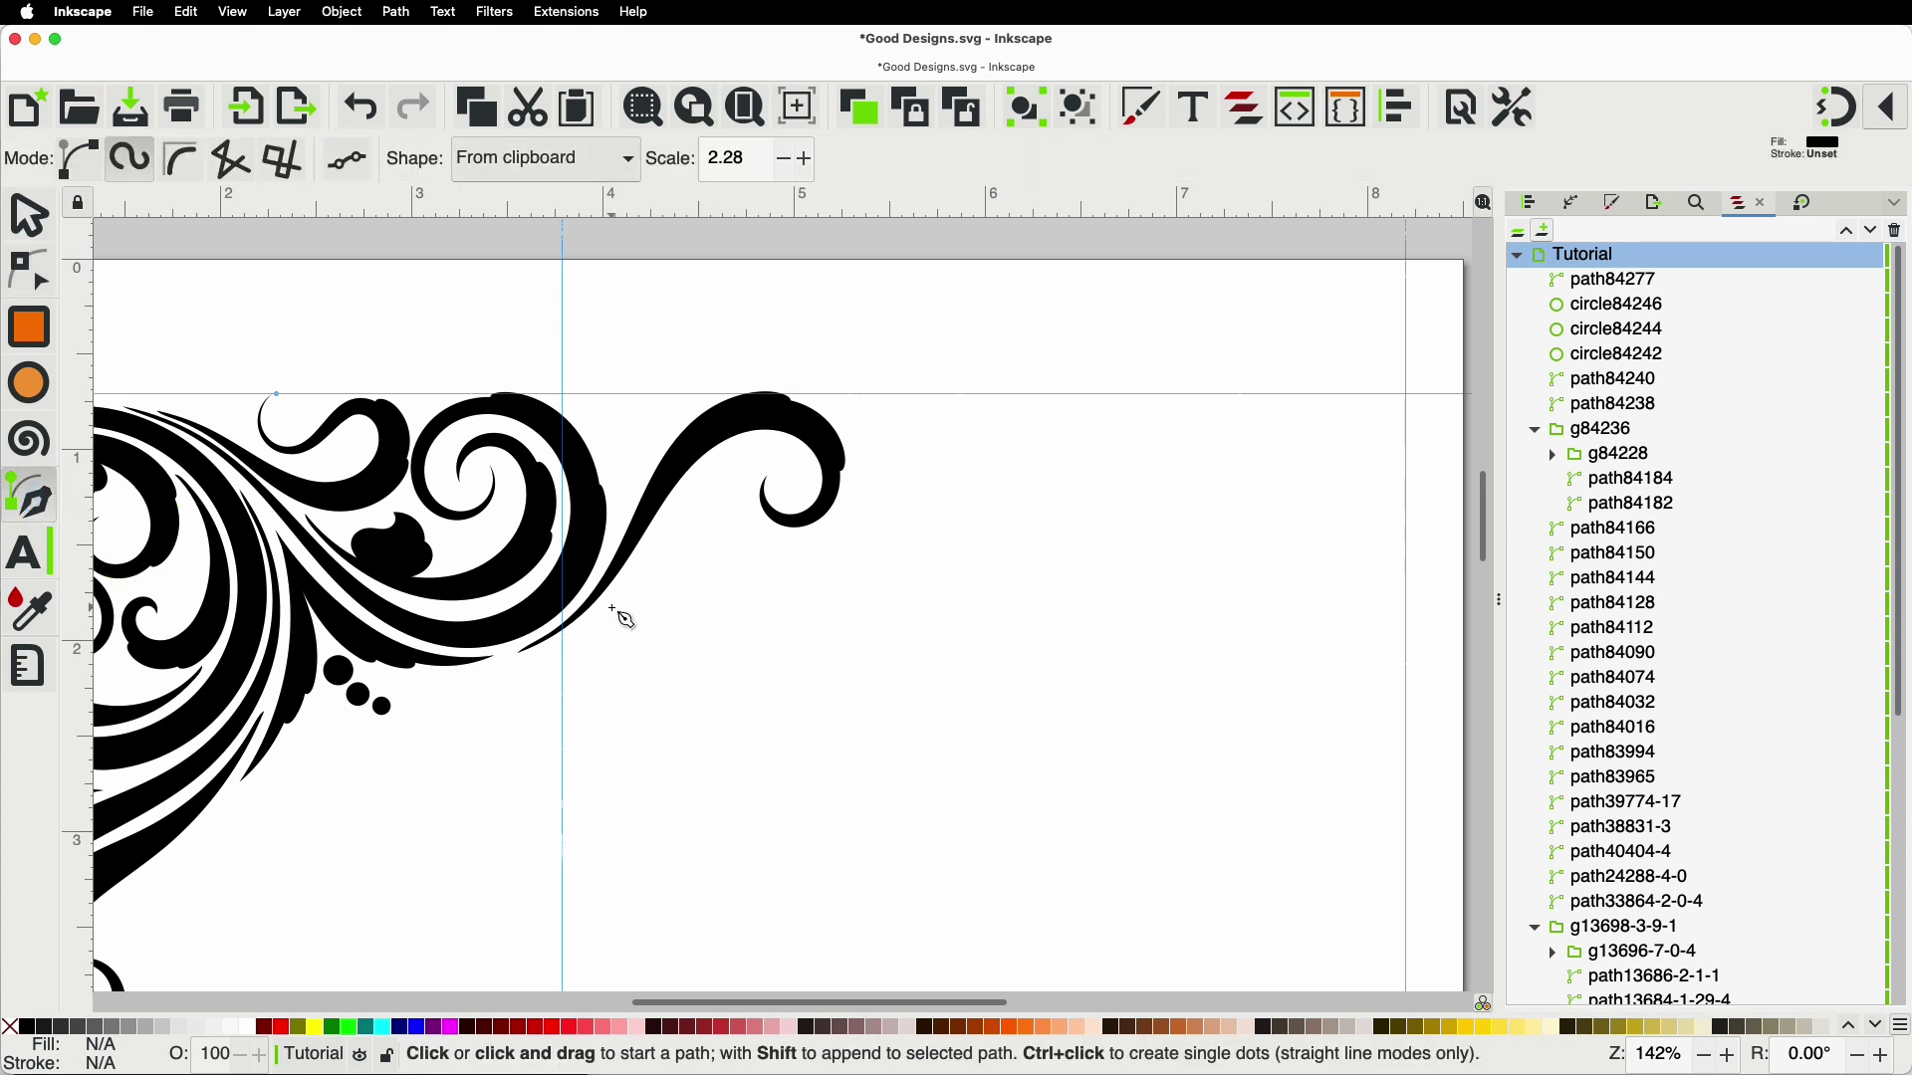
{"action": "key", "text": "1"}
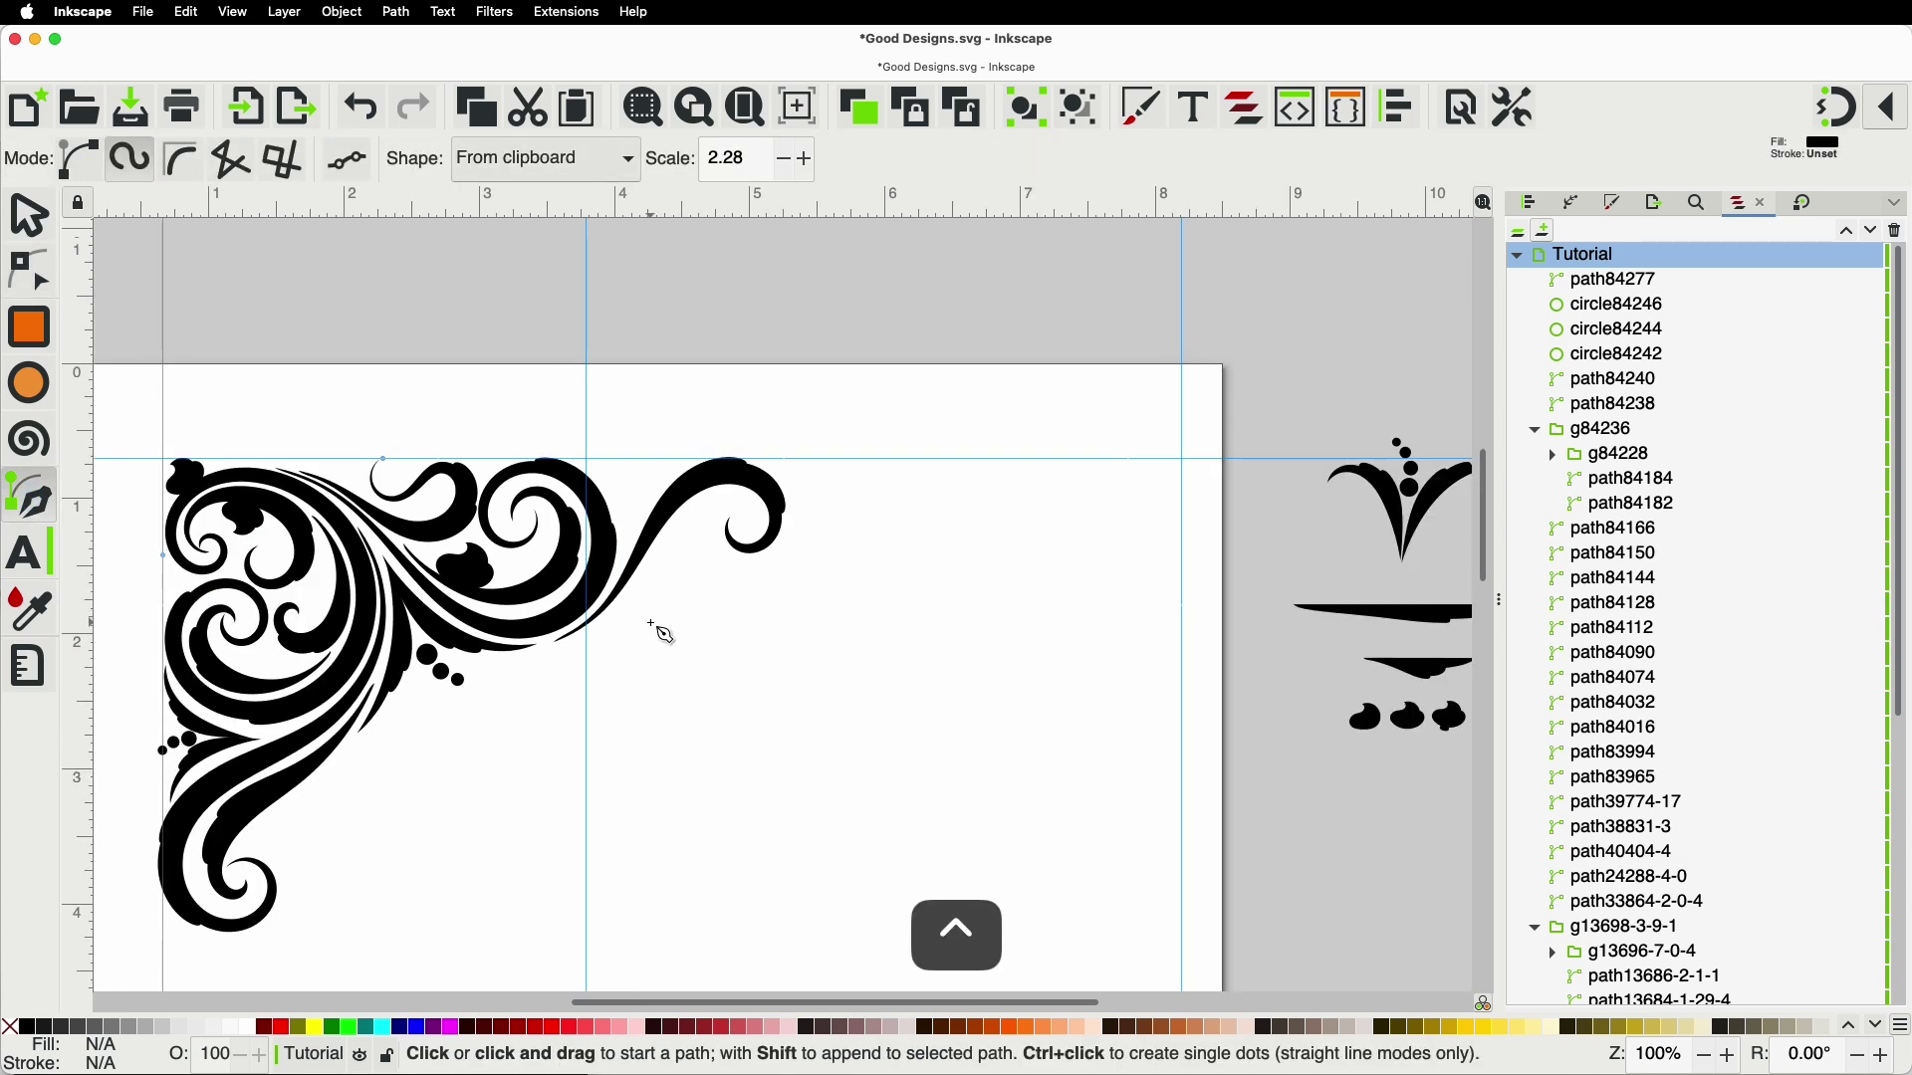
{"action": "left_click", "coordinate": [36, 229]}
{"action": "left_click", "coordinate": [456, 657]}
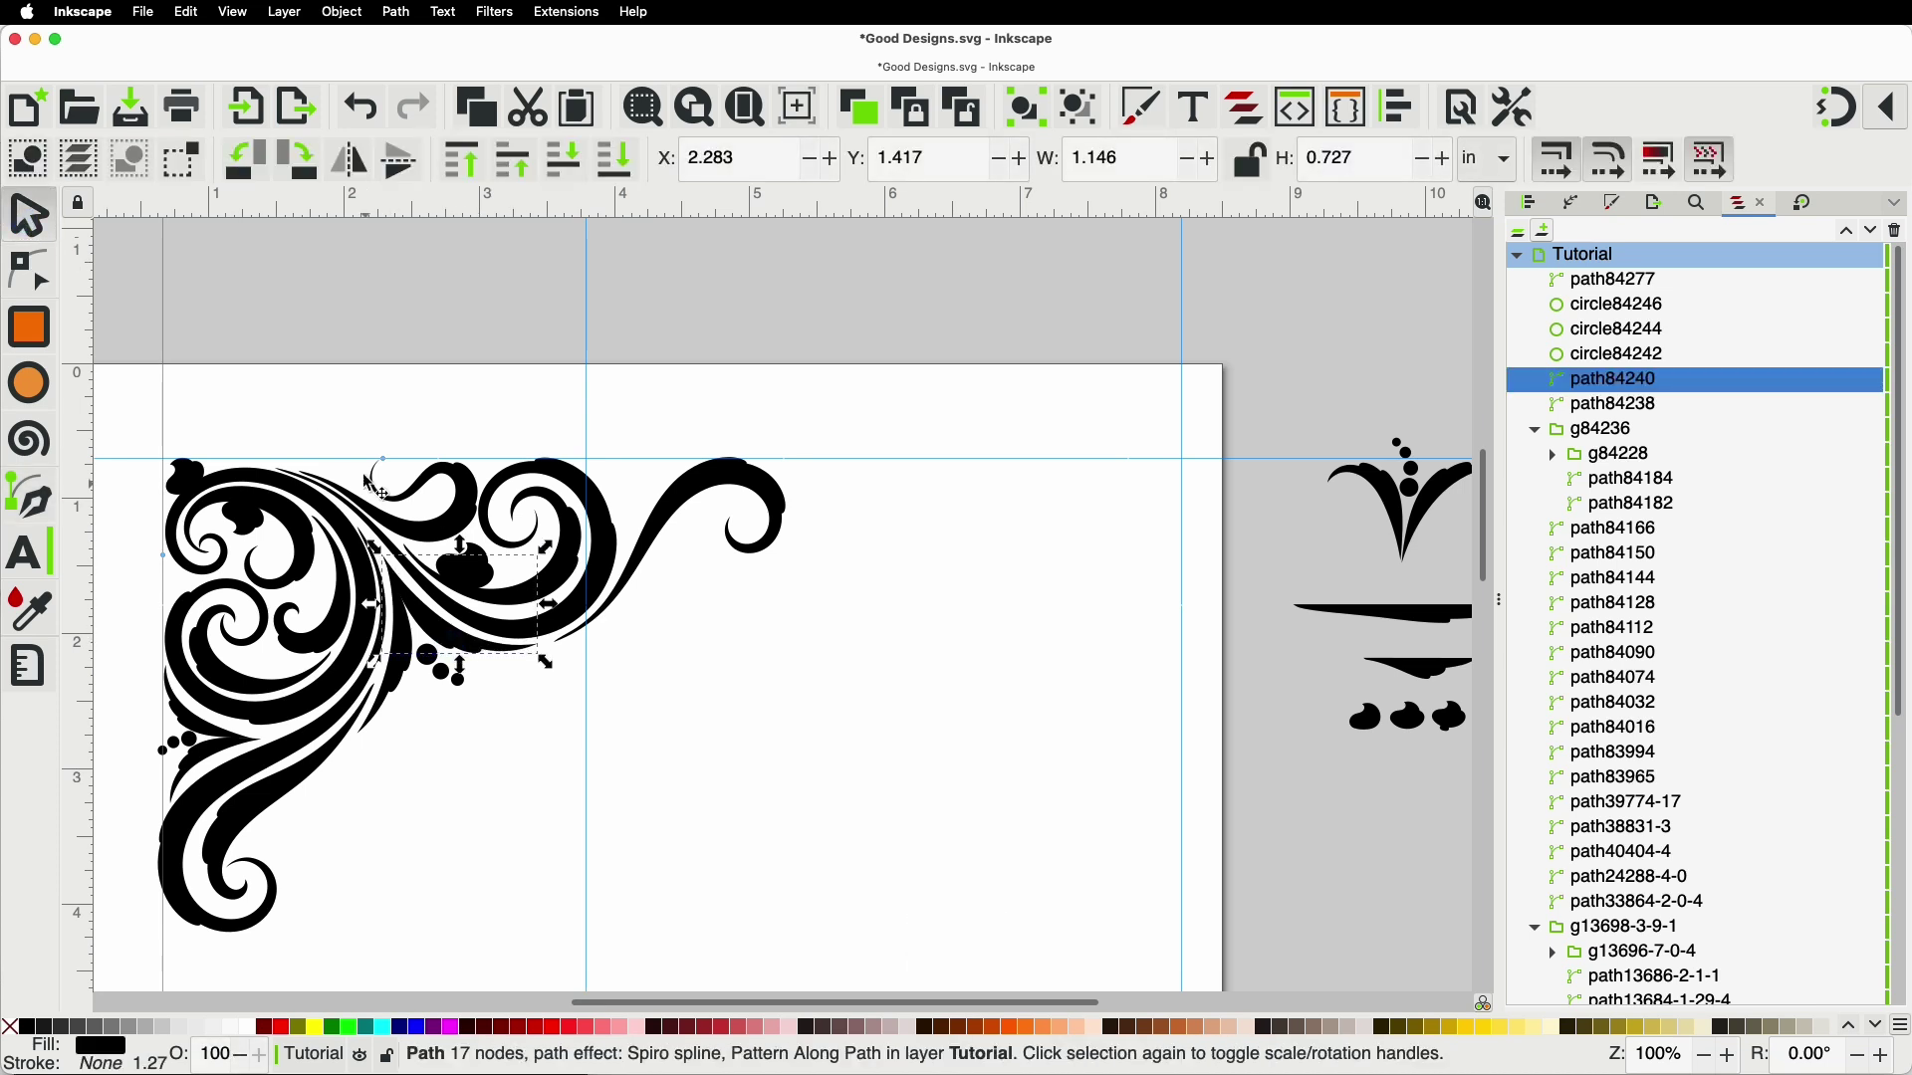
{"action": "left_click", "coordinate": [331, 434]}
{"action": "left_click_drag", "start_coordinate": [607, 777], "coordinate": [334, 568]}
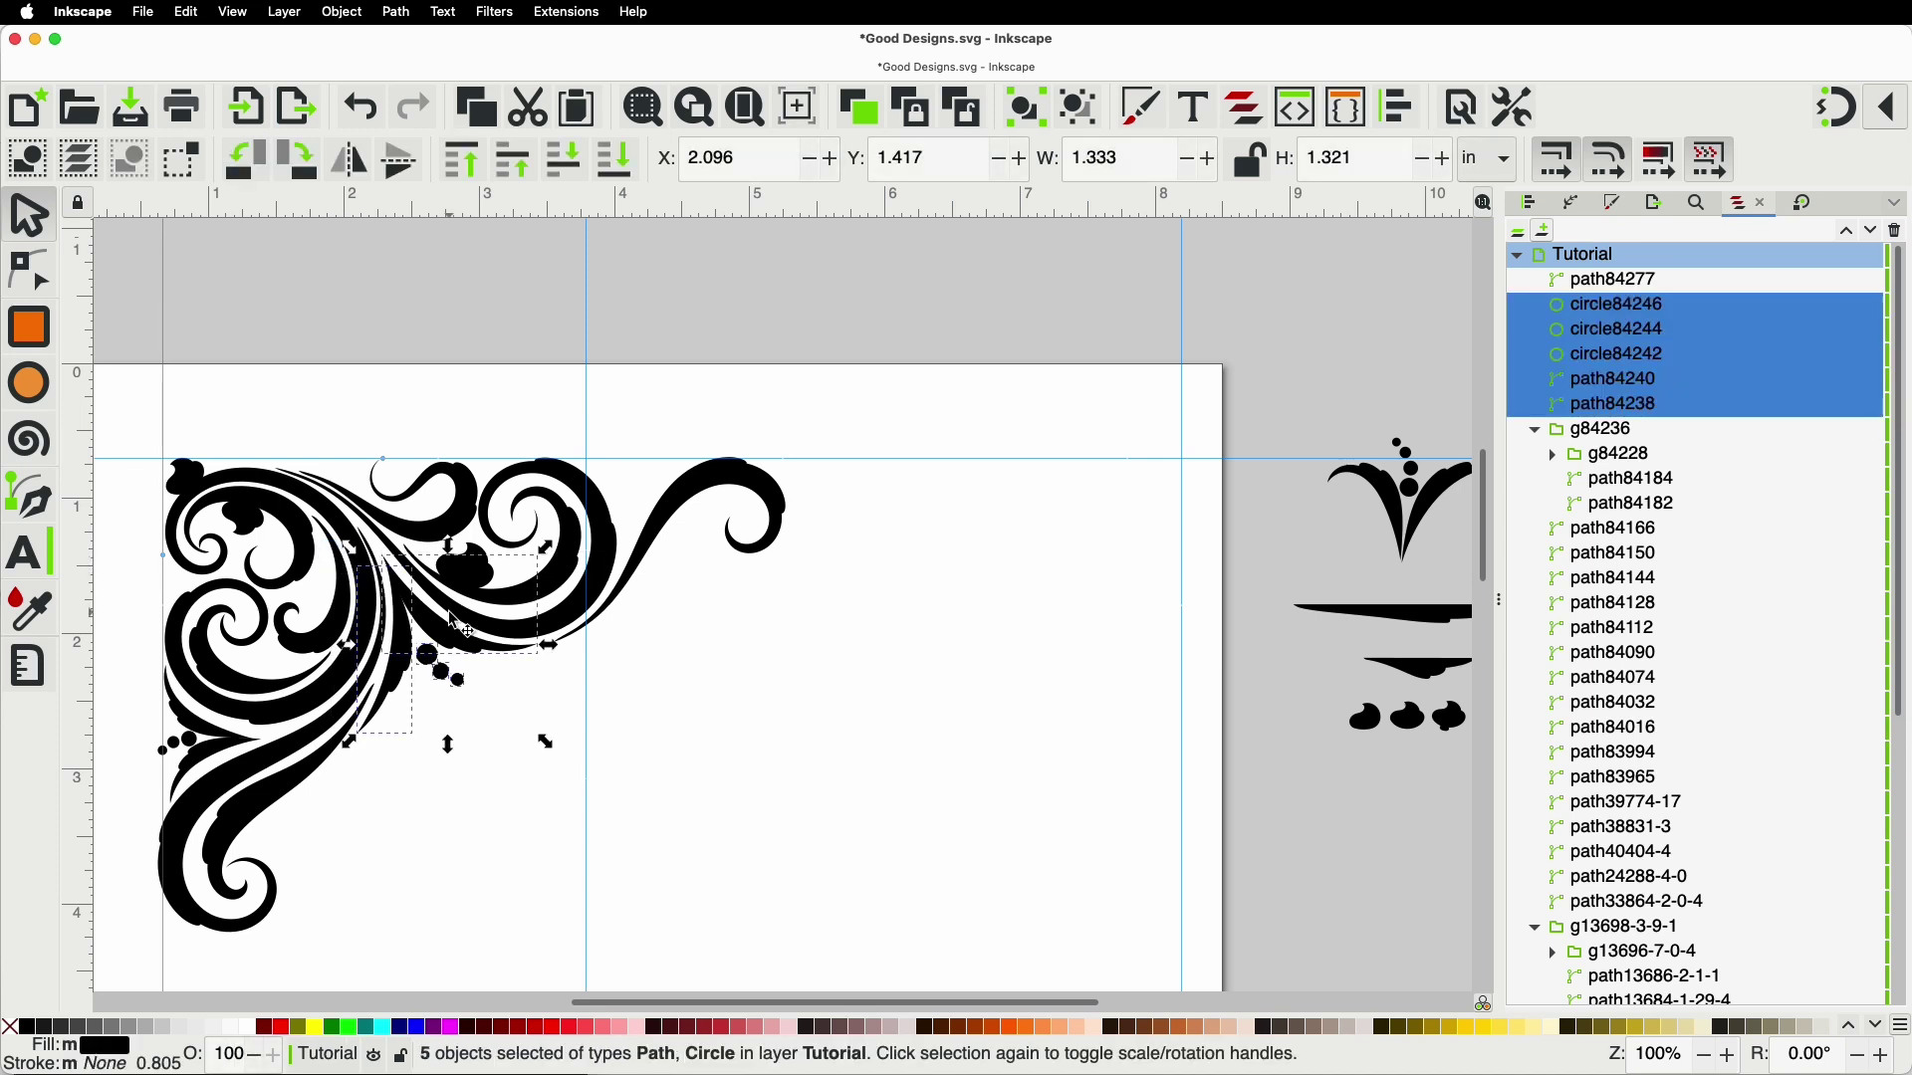
{"action": "key", "text": "super+g"}
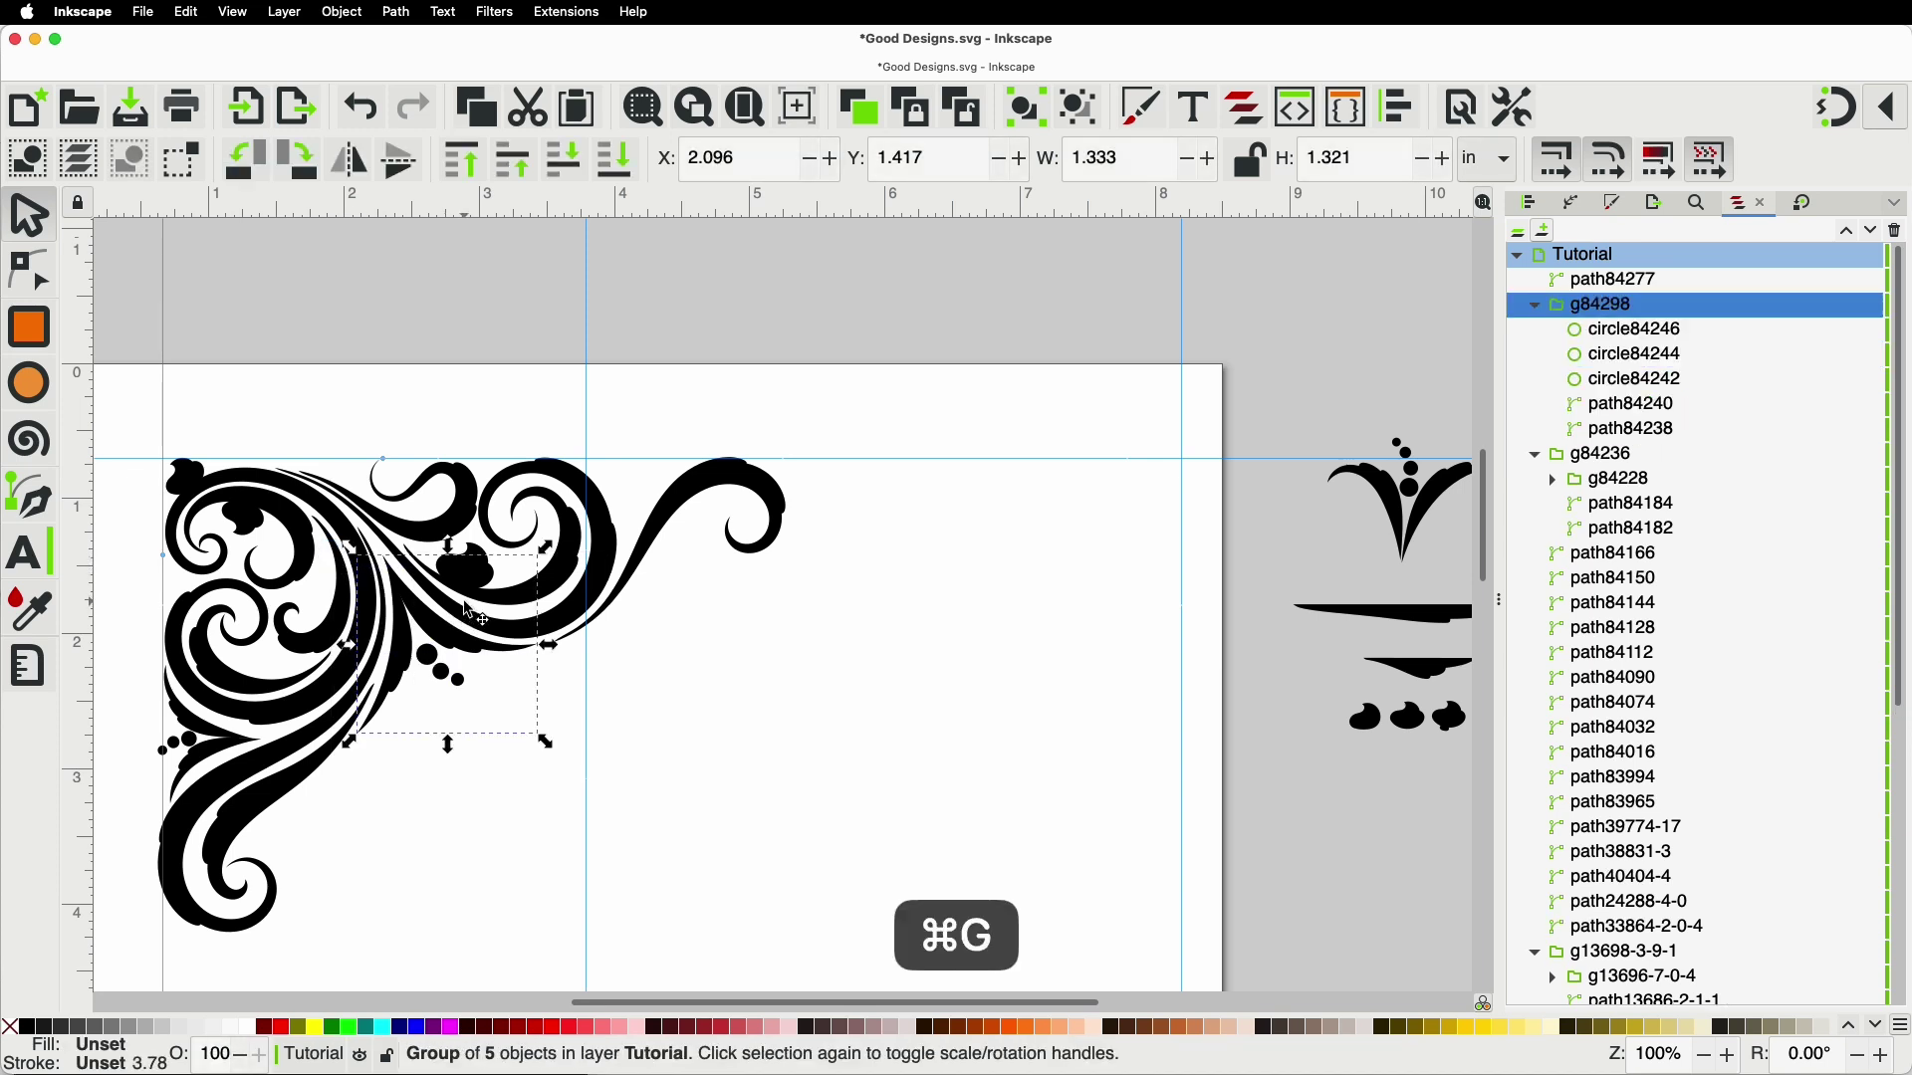
Step: Duplicate the grouped ornament and rotate it to fan upward between the upper-right scroll and the new scroll at about X 3.444, Y 0.314 in
{"action": "key", "text": "super+d"}
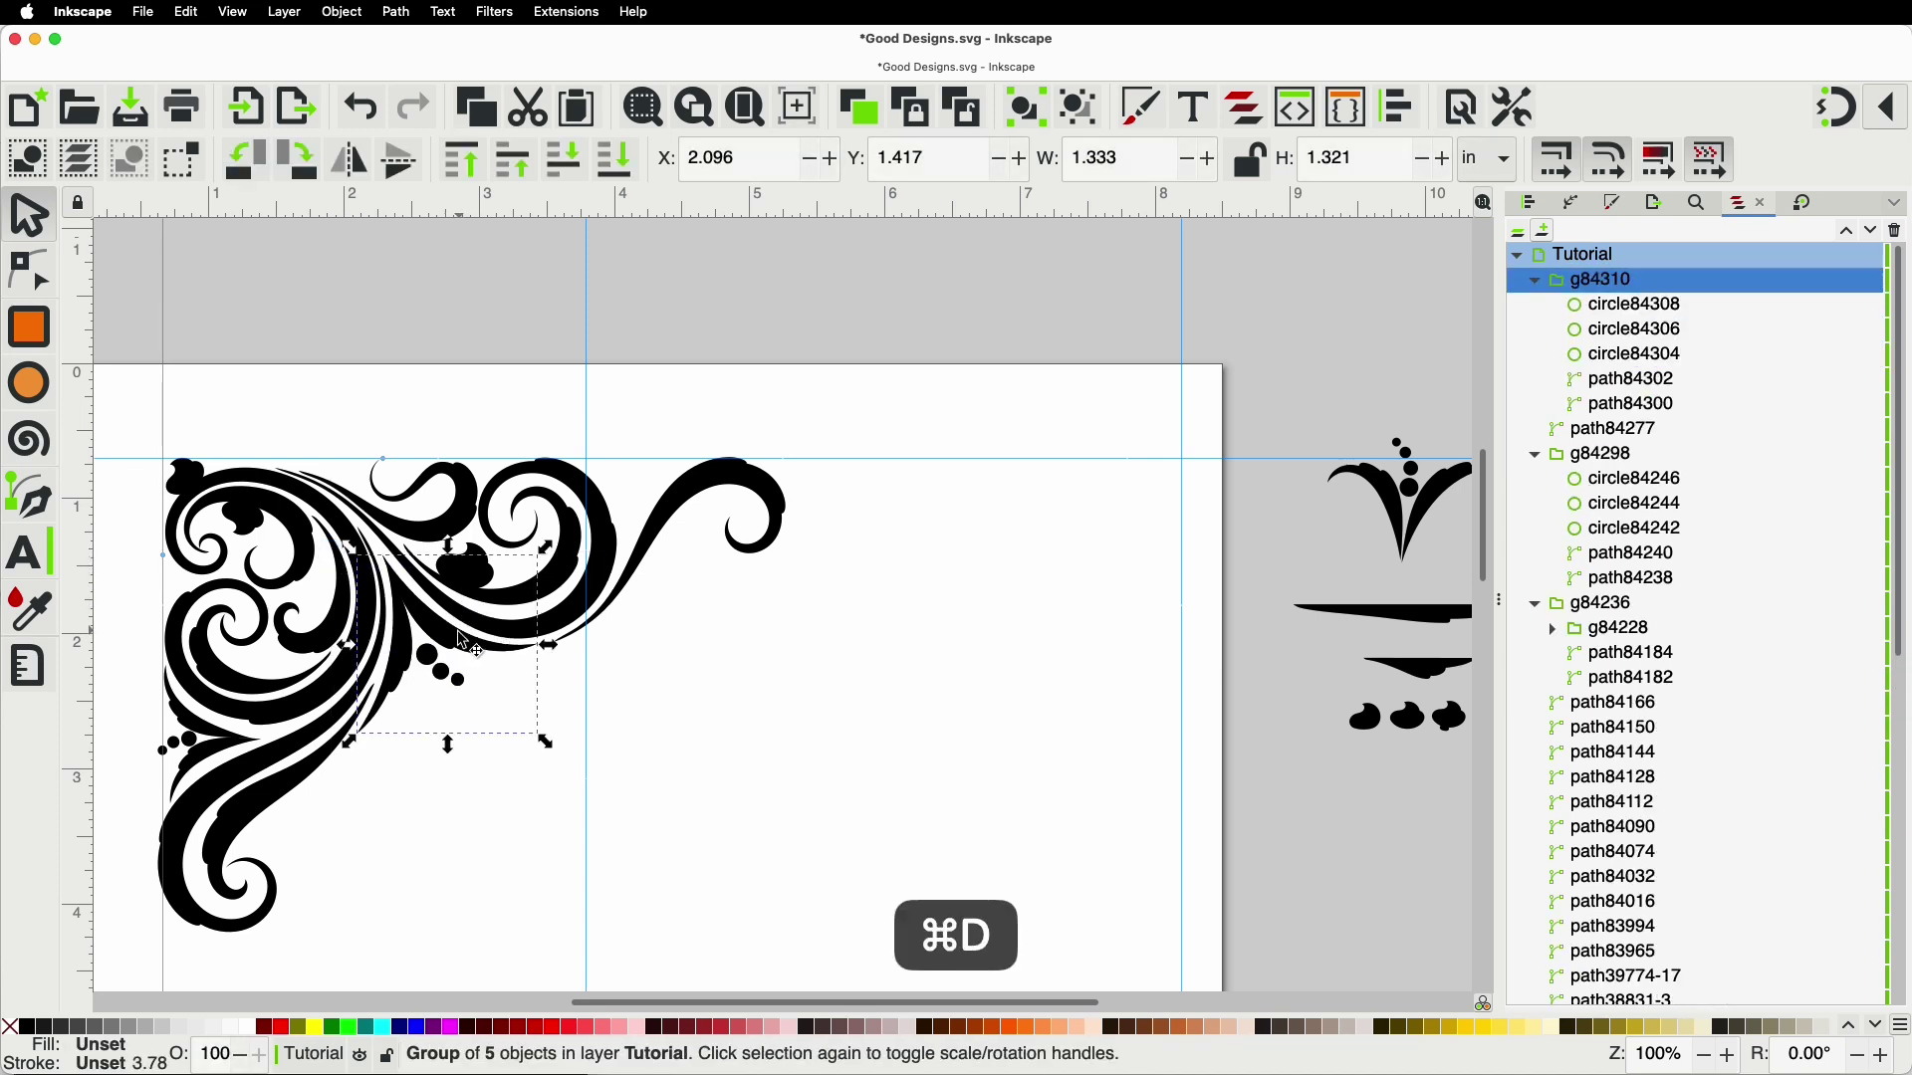
{"action": "left_click_drag", "start_coordinate": [450, 649], "coordinate": [694, 429]}
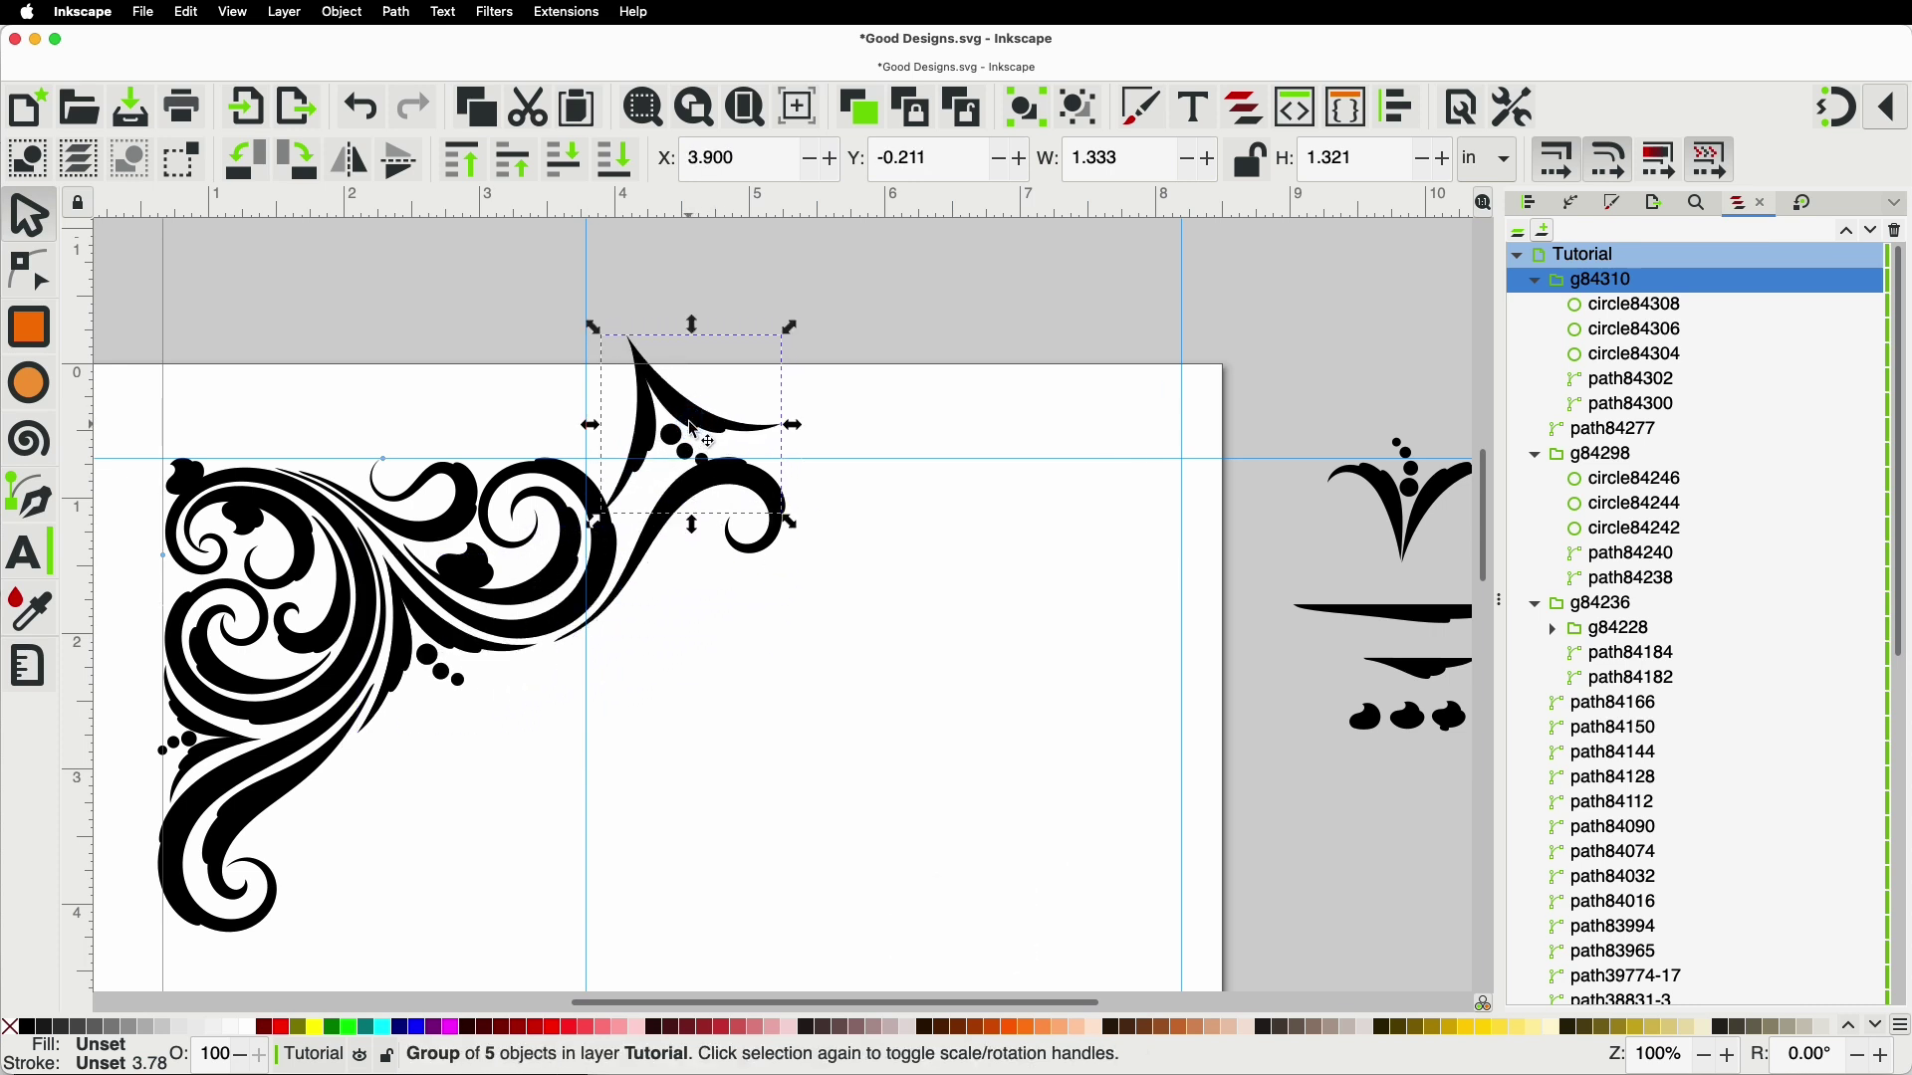
{"action": "scroll", "coordinate": [699, 398], "scroll_direction": "up", "scroll_amount": 4, "text": "ctrl"}
{"action": "left_click", "coordinate": [611, 468]}
{"action": "scroll", "coordinate": [653, 468], "scroll_direction": "down", "scroll_amount": 3, "text": "ctrl"}
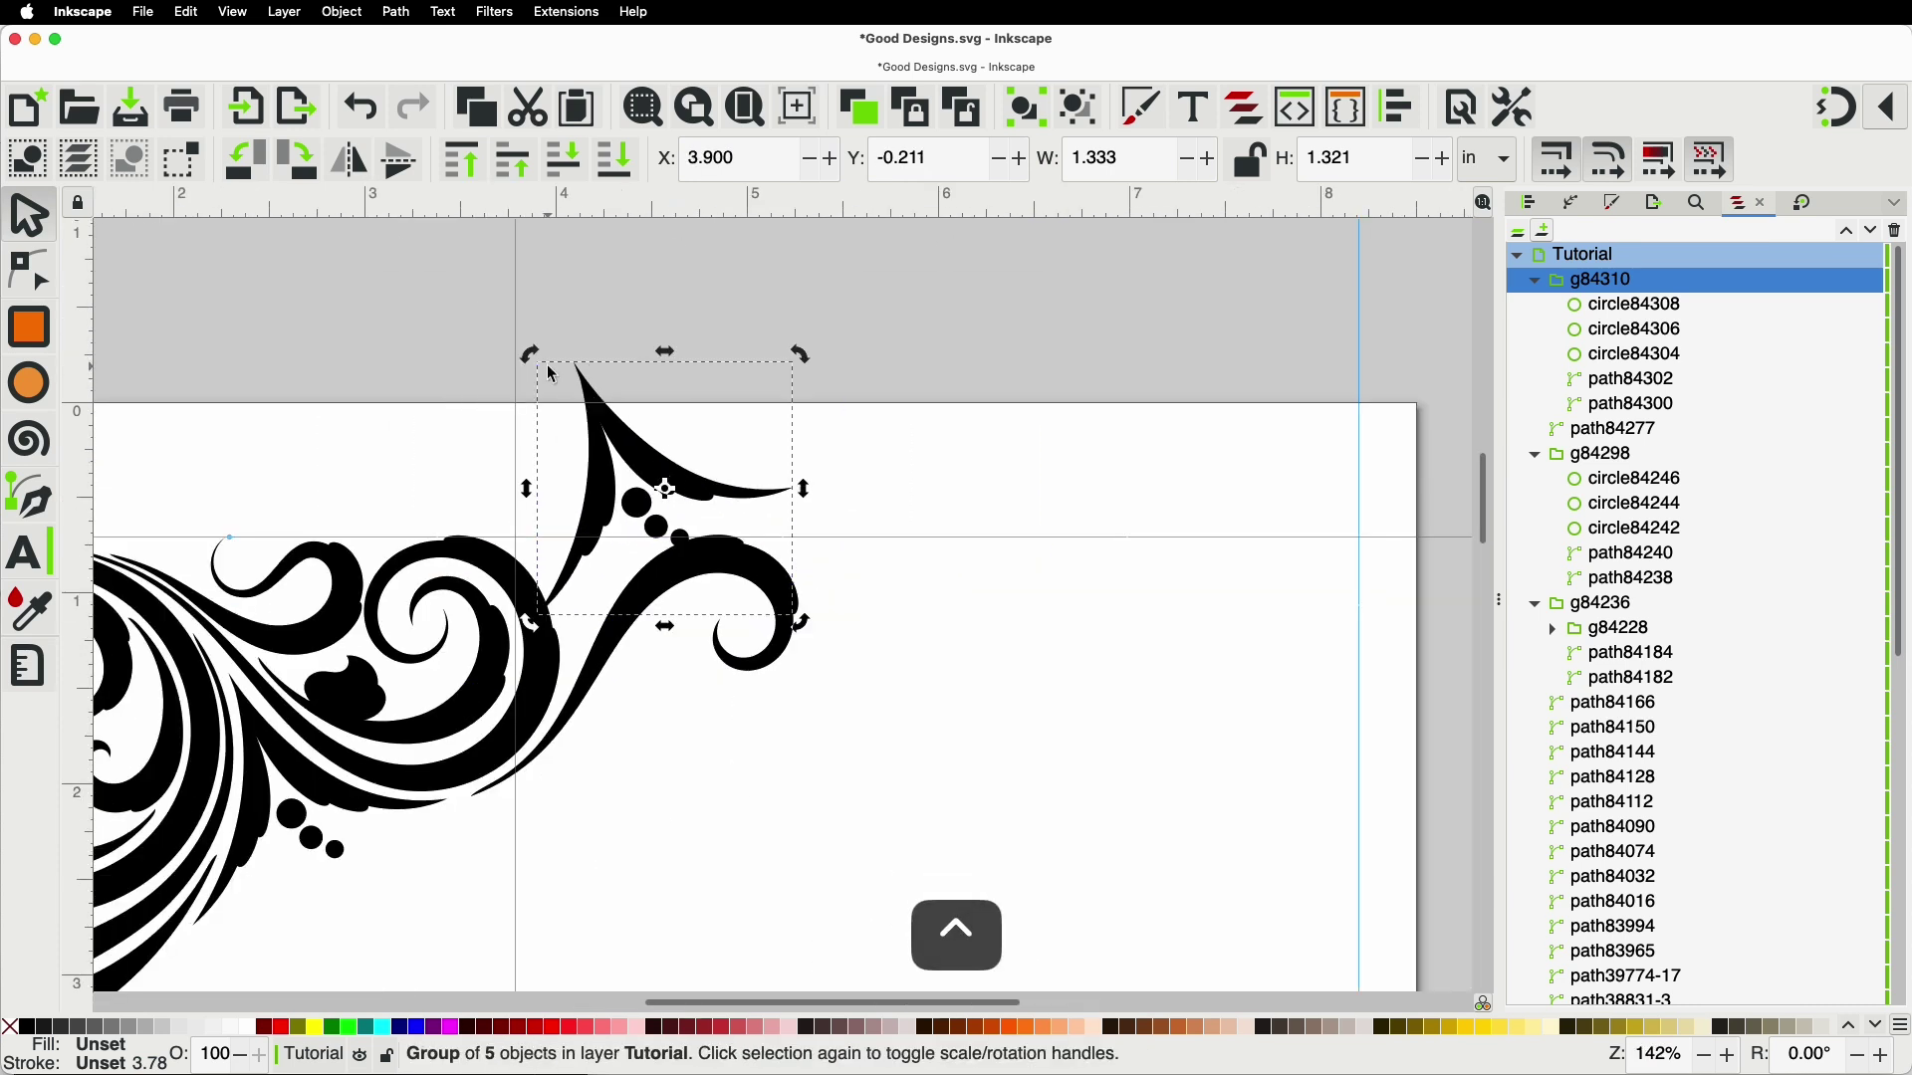
{"action": "left_click_drag", "start_coordinate": [528, 377], "coordinate": [625, 556]}
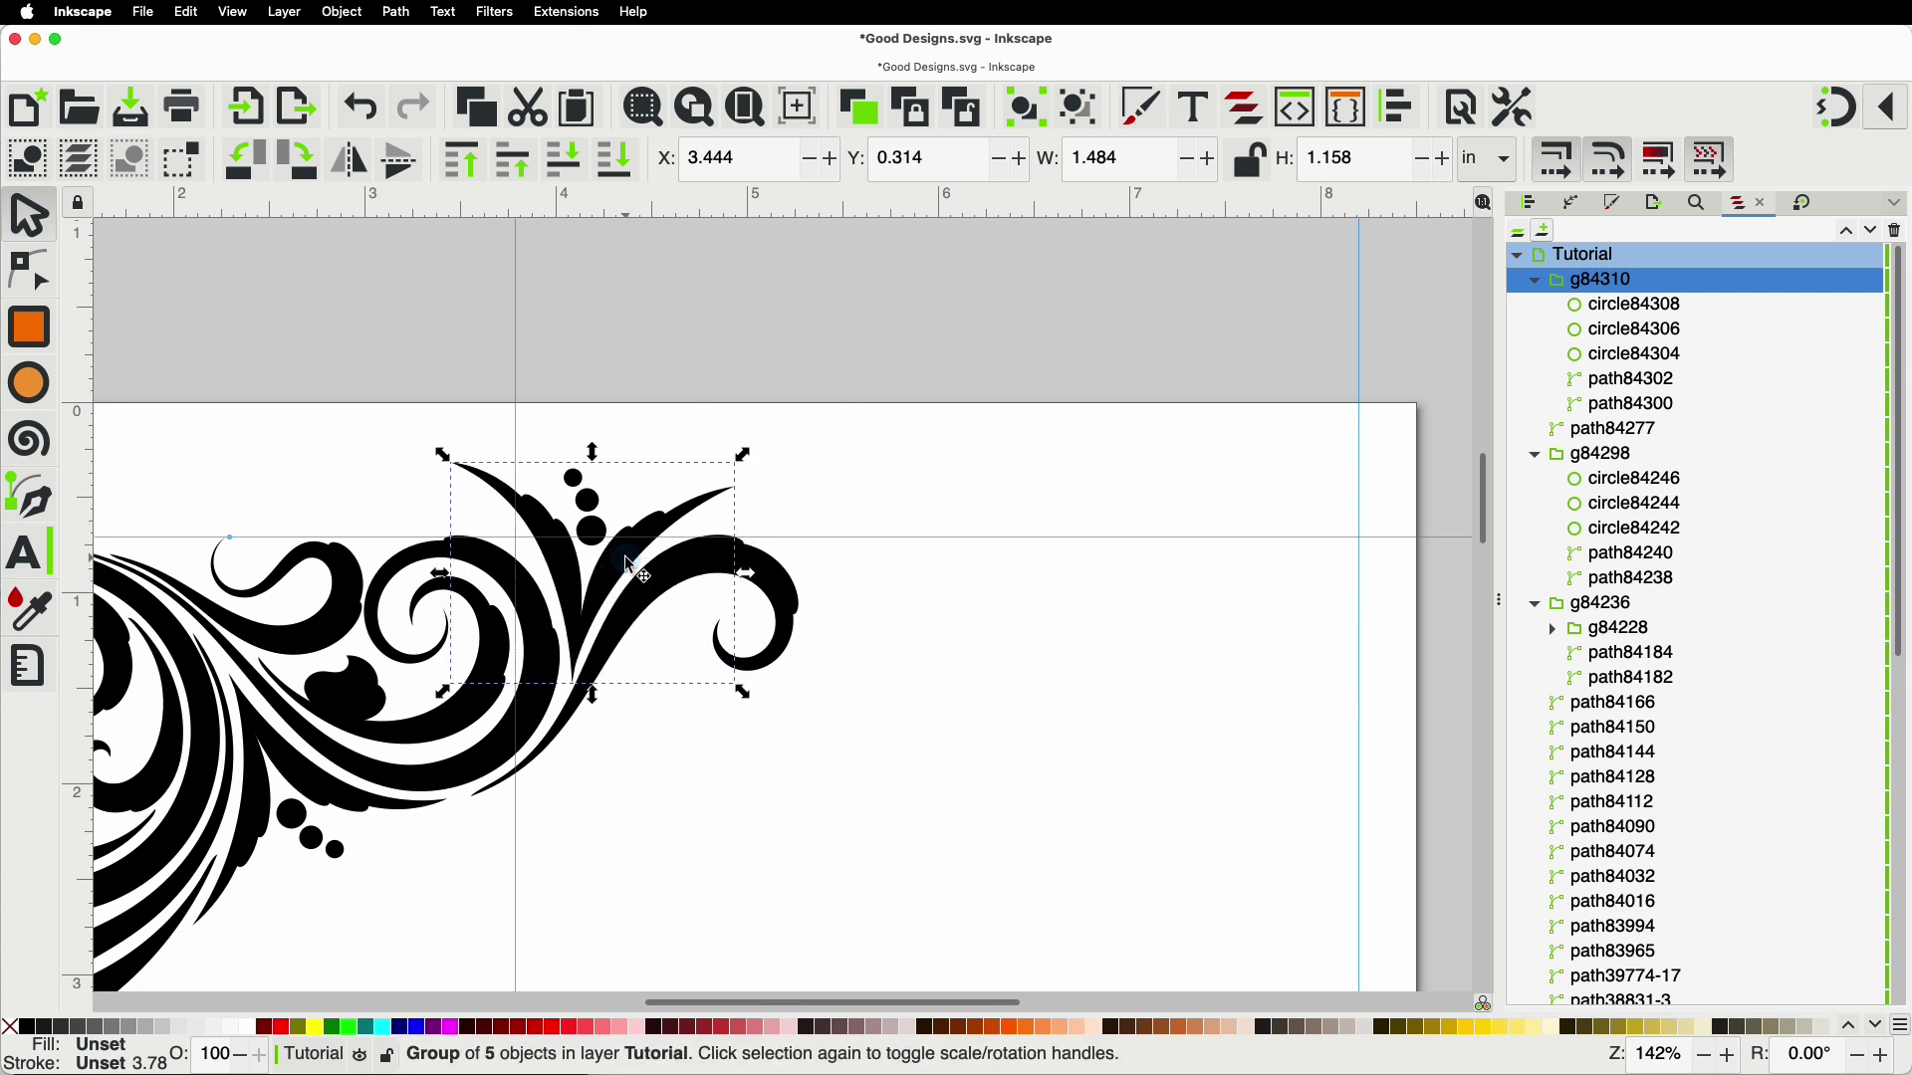
Step: Shrink the duplicated ornament to about 1.097 by 0.856 in at X 3.597, Y 0.616 in and flip it horizontally
{"action": "left_click_drag", "start_coordinate": [444, 454], "coordinate": [515, 513]}
{"action": "left_click_drag", "start_coordinate": [610, 589], "coordinate": [561, 591]}
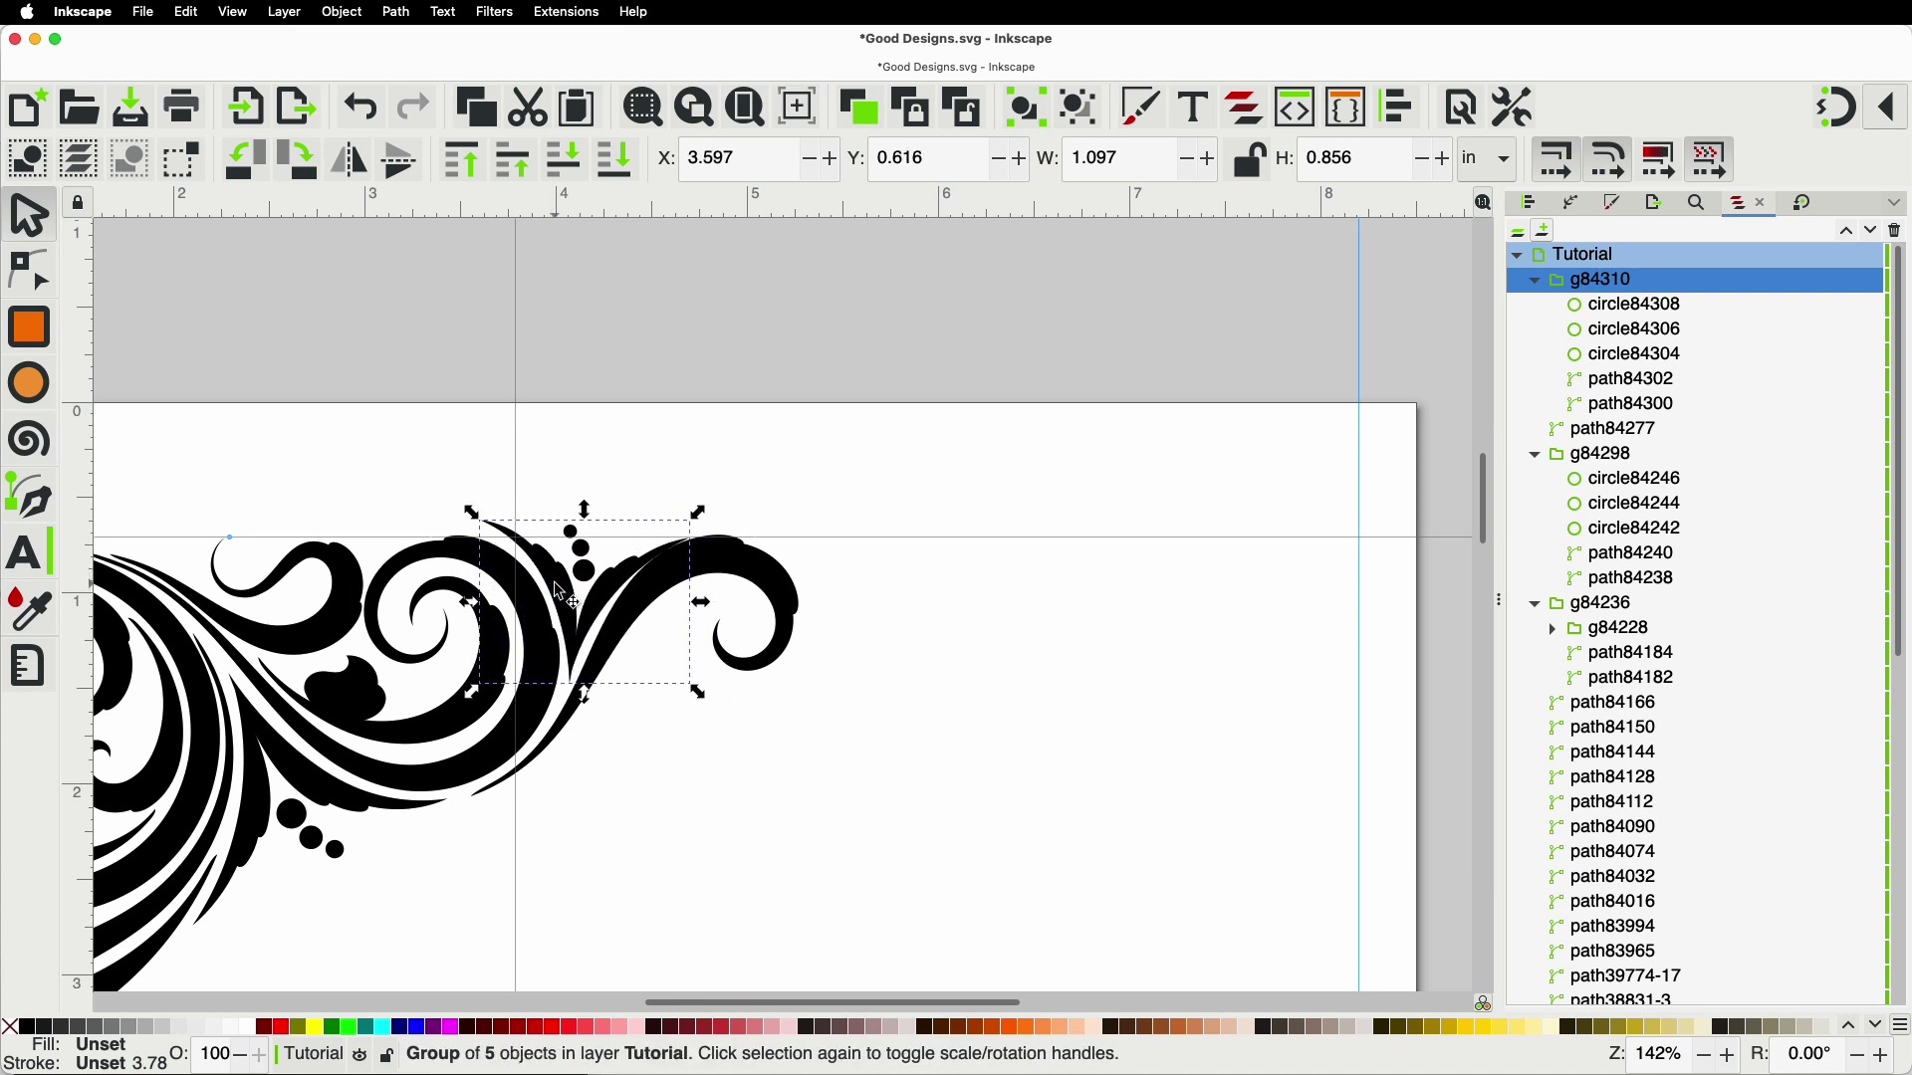
{"action": "key", "text": "h"}
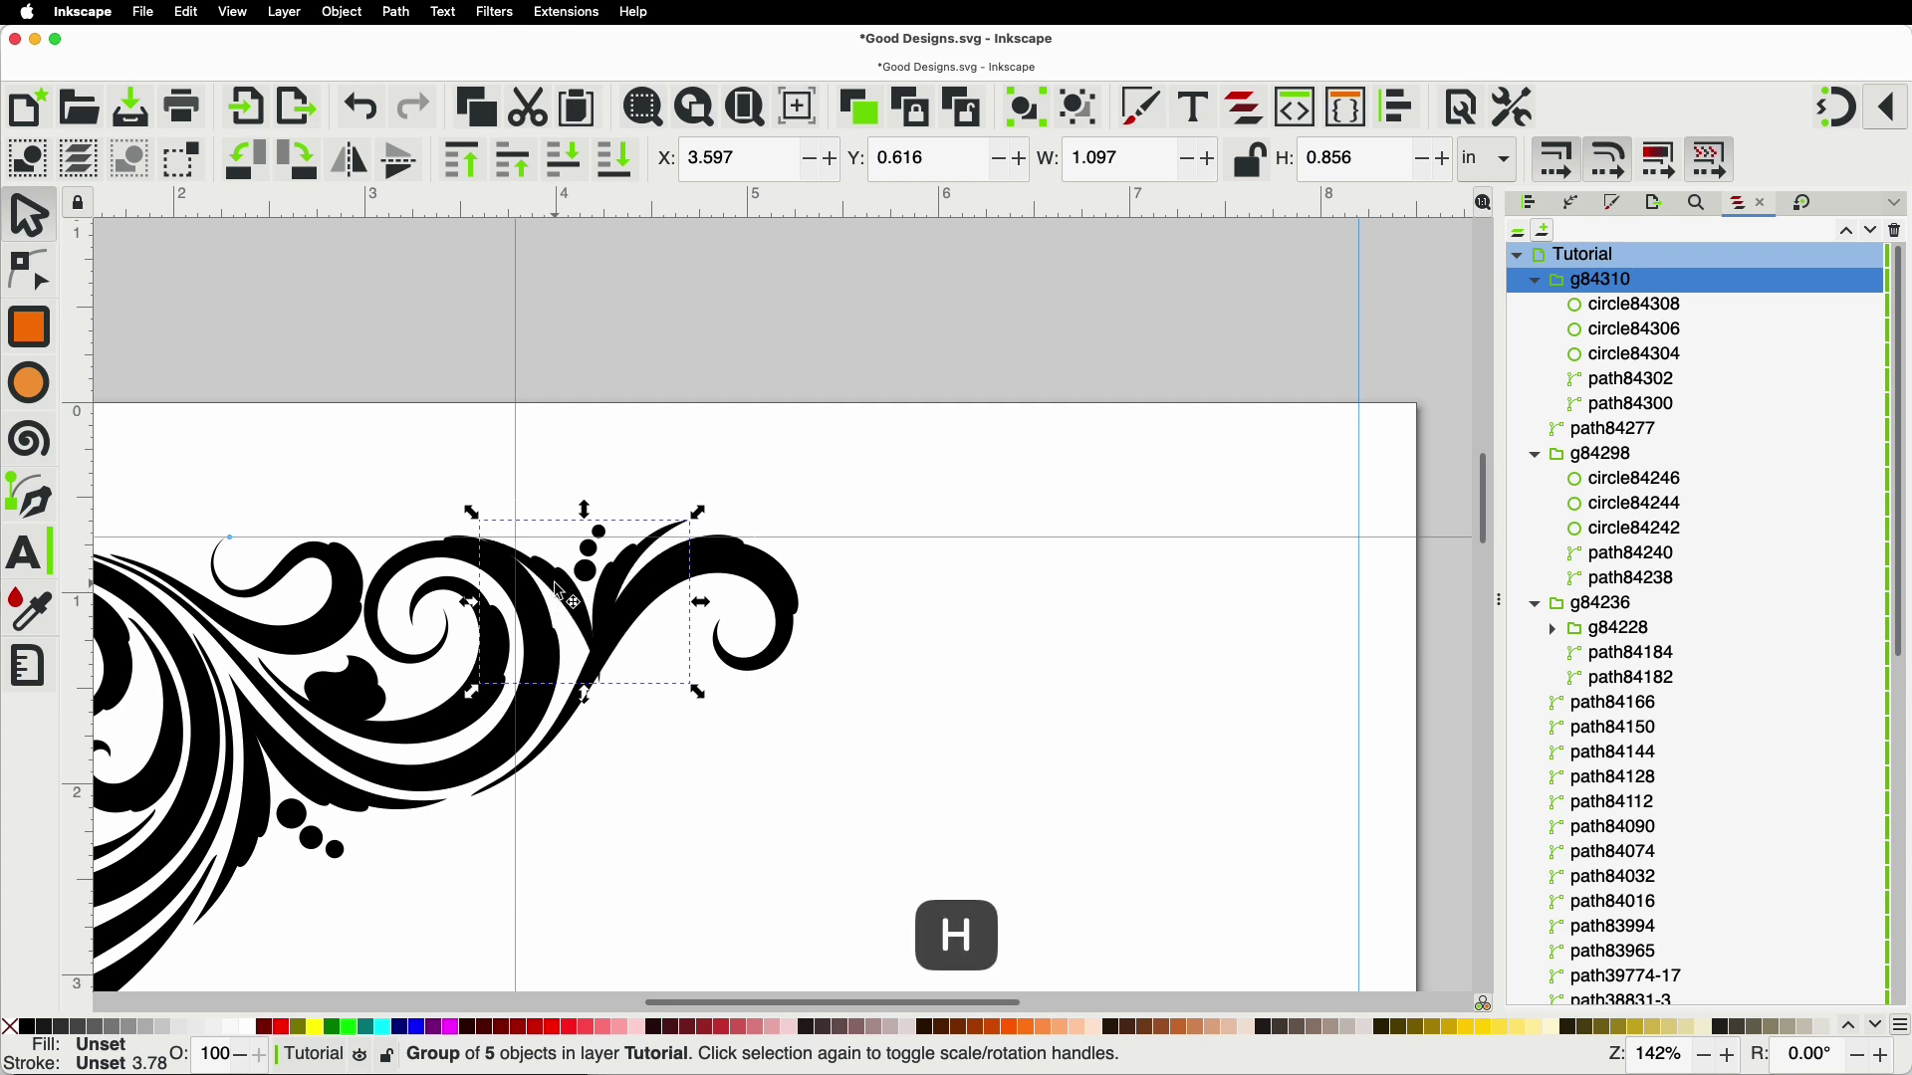
Step: Rotate the flipped ornament counterclockwise and fit it between the two scrolls at about X 3.654, Y 0.517 in, sized 1.091 by 0.879 in
{"action": "scroll", "coordinate": [564, 595], "scroll_direction": "up", "scroll_amount": 1}
{"action": "left_click", "coordinate": [625, 586]}
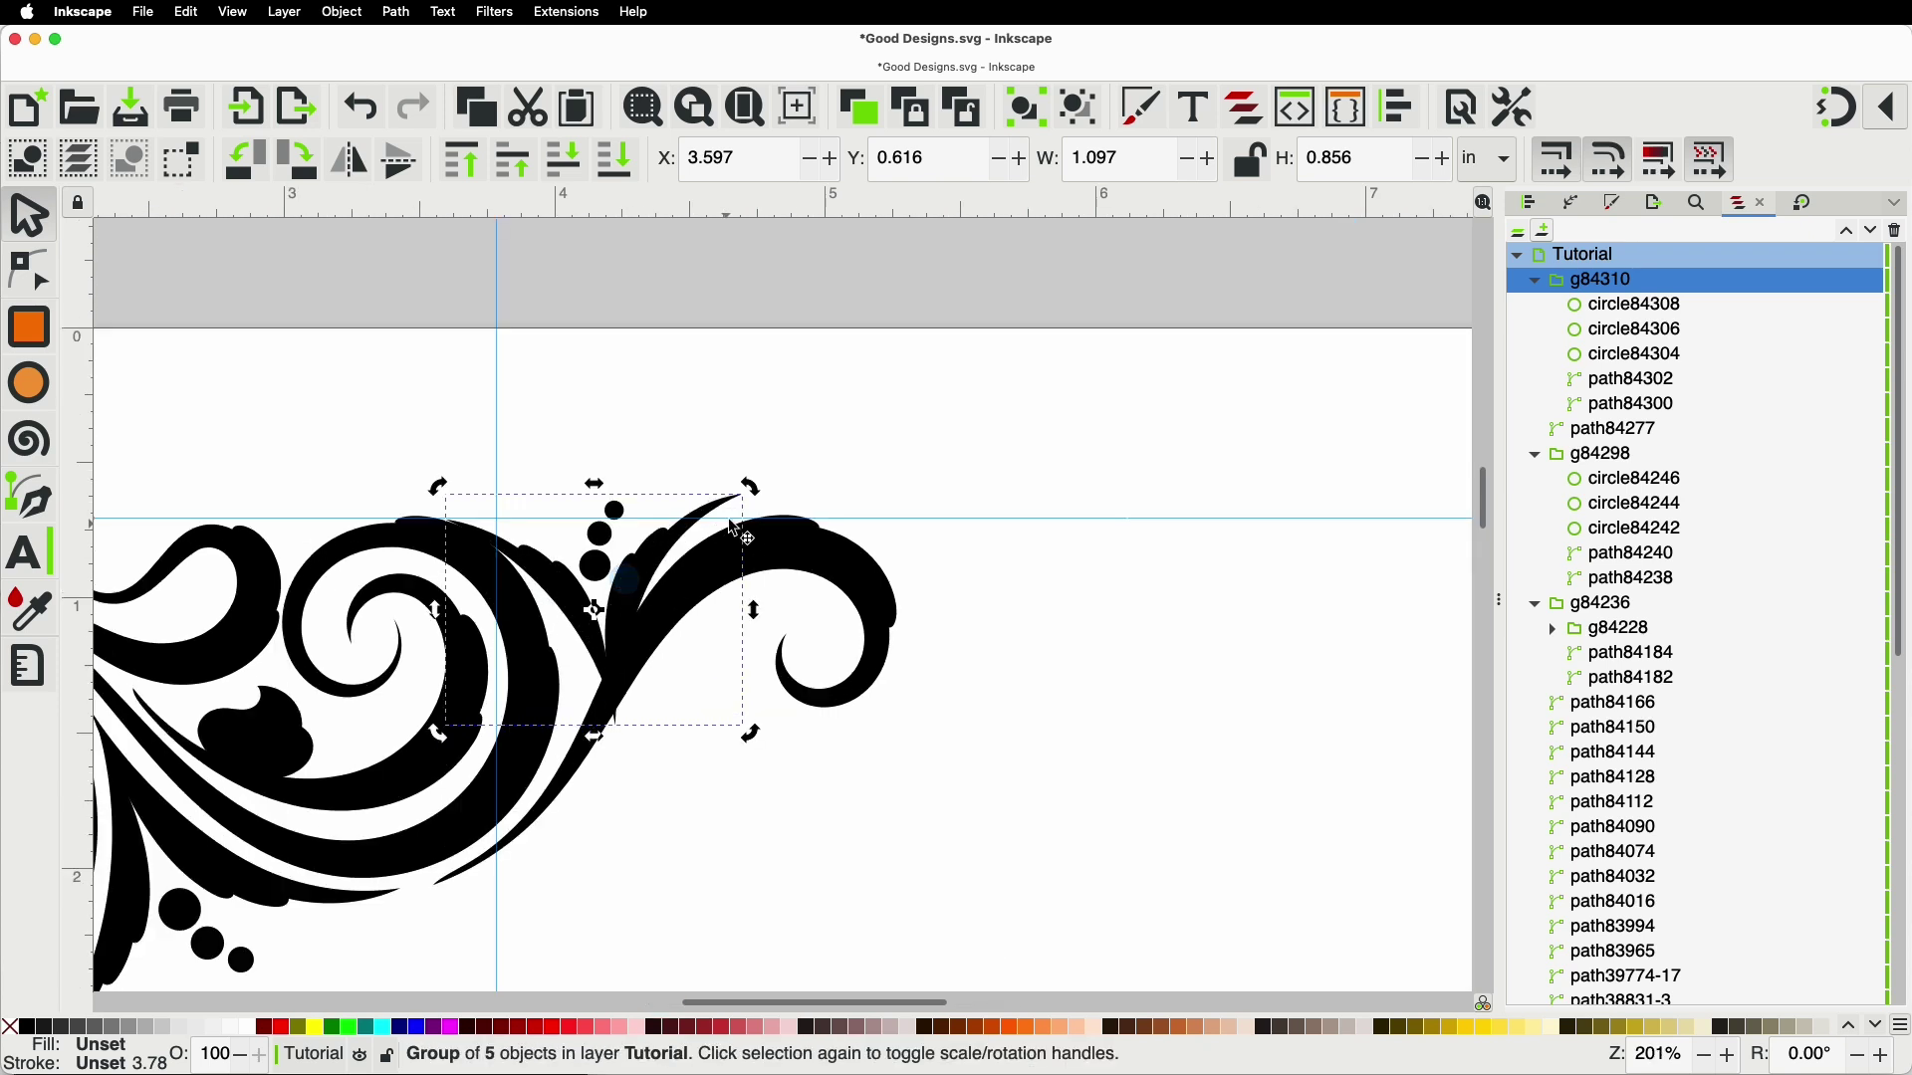
{"action": "left_click_drag", "start_coordinate": [753, 487], "coordinate": [636, 558]}
{"action": "left_click", "coordinate": [555, 527]}
{"action": "left_click_drag", "start_coordinate": [478, 462], "coordinate": [457, 460]}
{"action": "left_click", "coordinate": [735, 528]}
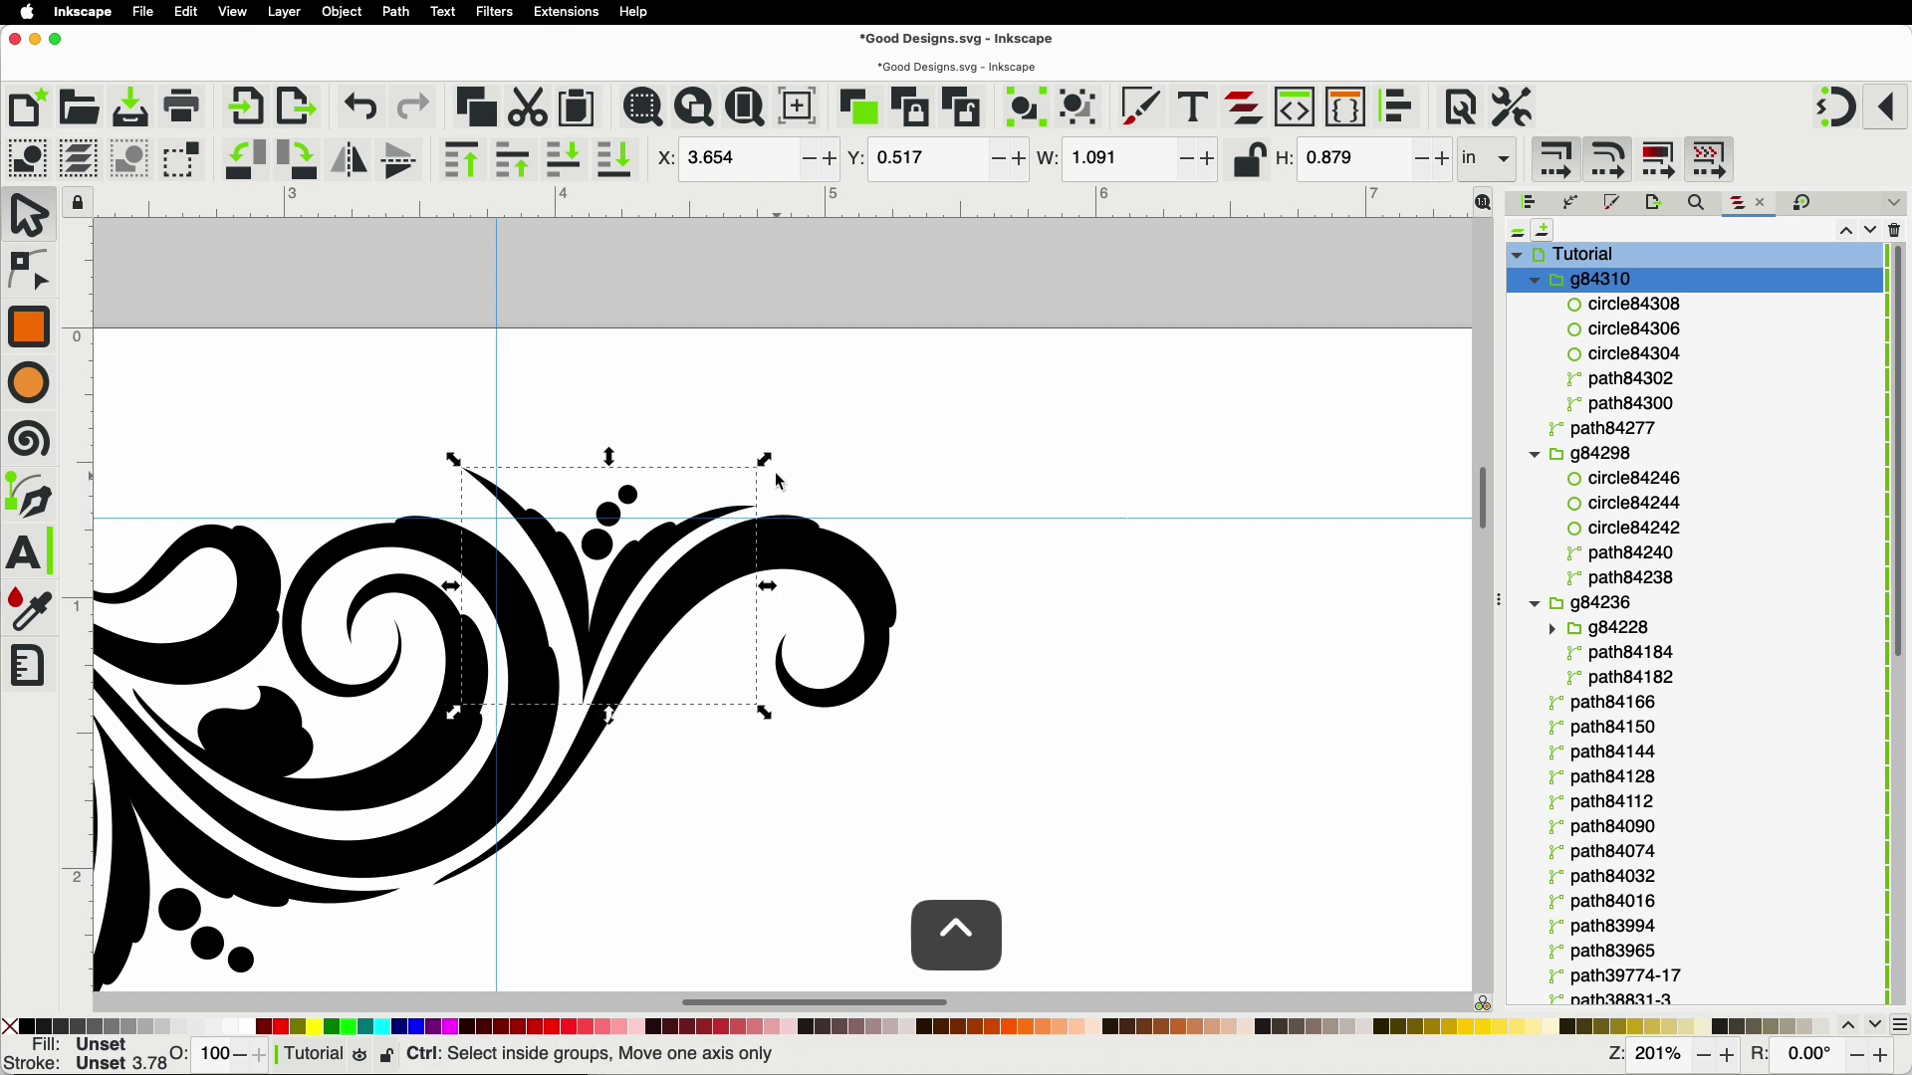
Step: Shrink, rotate and nudge the flipped ornament between the two scrolls to about X 3.661, Y 0.673 in, sized 0.934 by 0.710 in
{"action": "left_click_drag", "start_coordinate": [765, 460], "coordinate": [749, 501]}
{"action": "left_click_drag", "start_coordinate": [637, 567], "coordinate": [657, 556]}
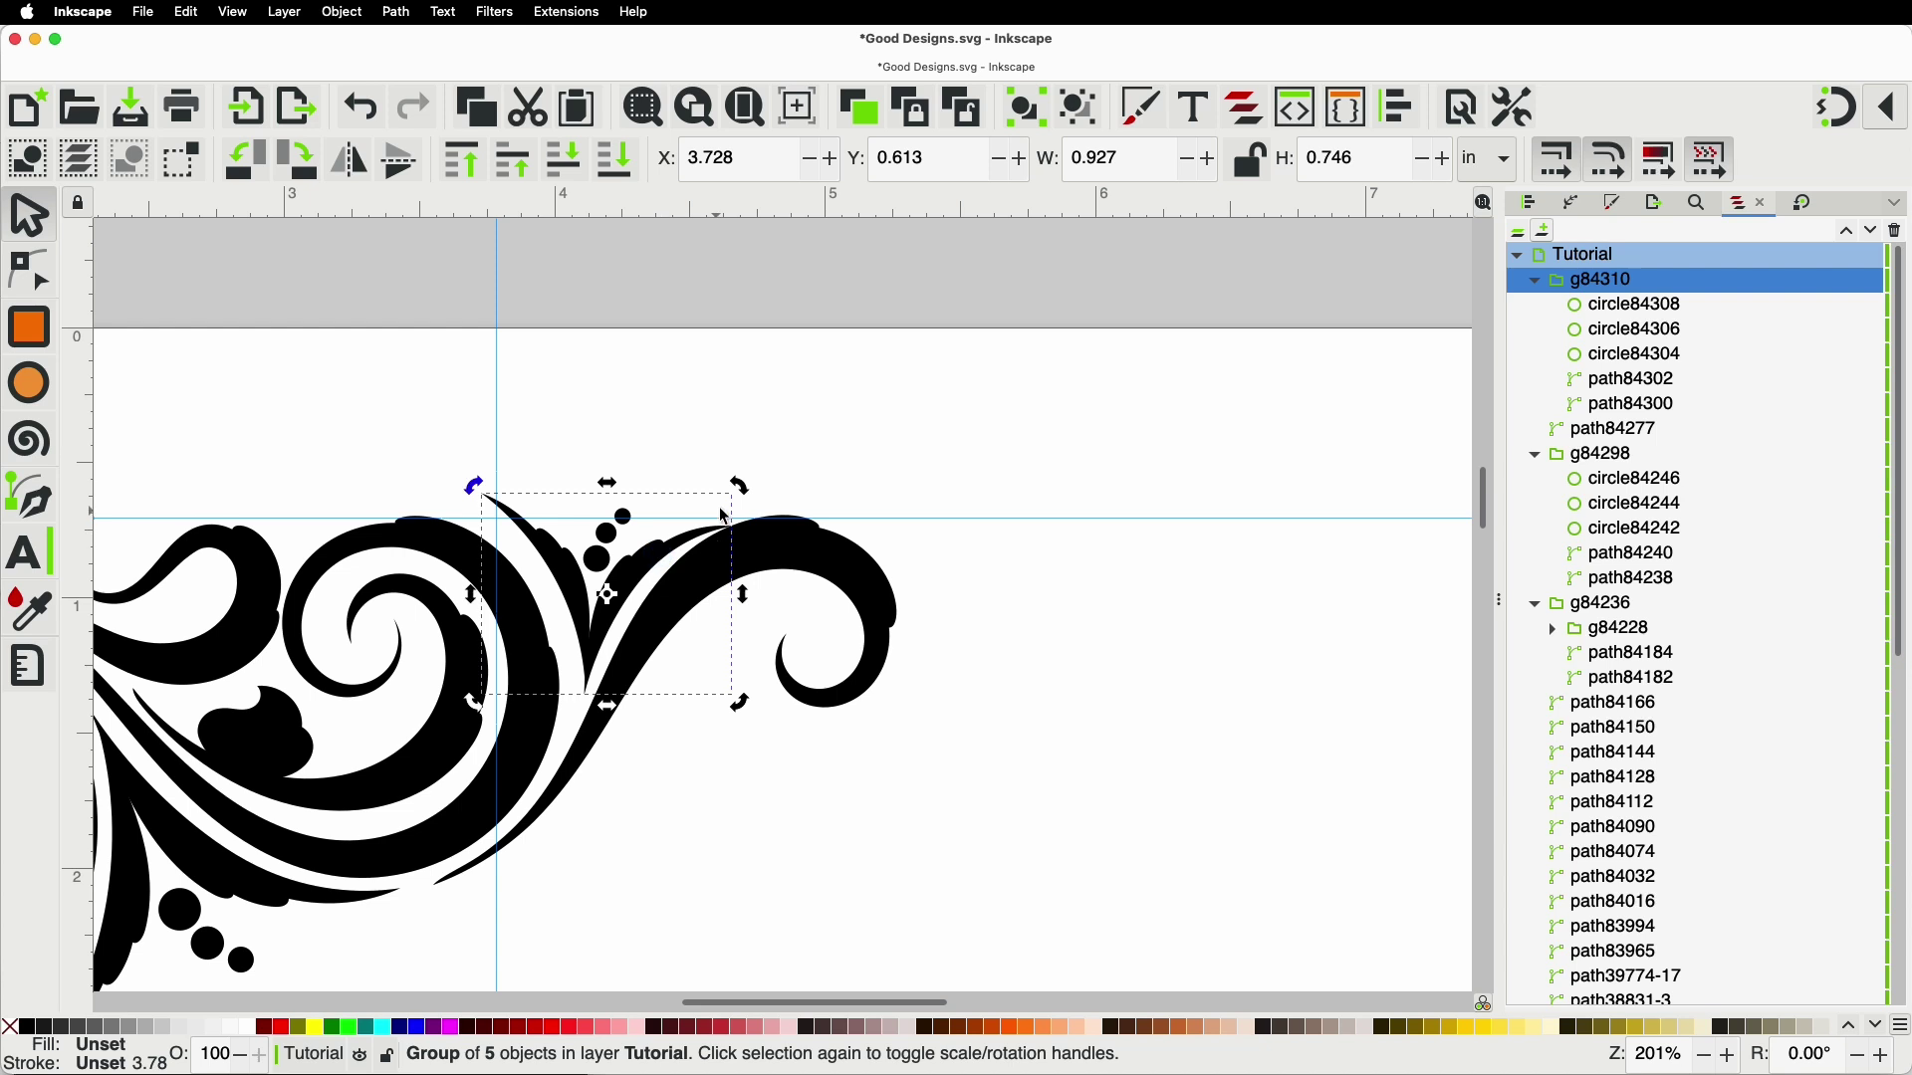
{"action": "left_click_drag", "start_coordinate": [740, 486], "coordinate": [725, 479]}
{"action": "left_click", "coordinate": [592, 634]}
{"action": "left_click_drag", "start_coordinate": [591, 633], "coordinate": [583, 639]}
{"action": "left_click", "coordinate": [768, 832]}
Step: Duplicate the blob accent beside the large upper spiral and place the copy right of the artwork at about X 5.648, Y 0.964 in
{"action": "scroll", "coordinate": [789, 724], "scroll_direction": "down", "scroll_amount": 2}
{"action": "key", "text": "space"}
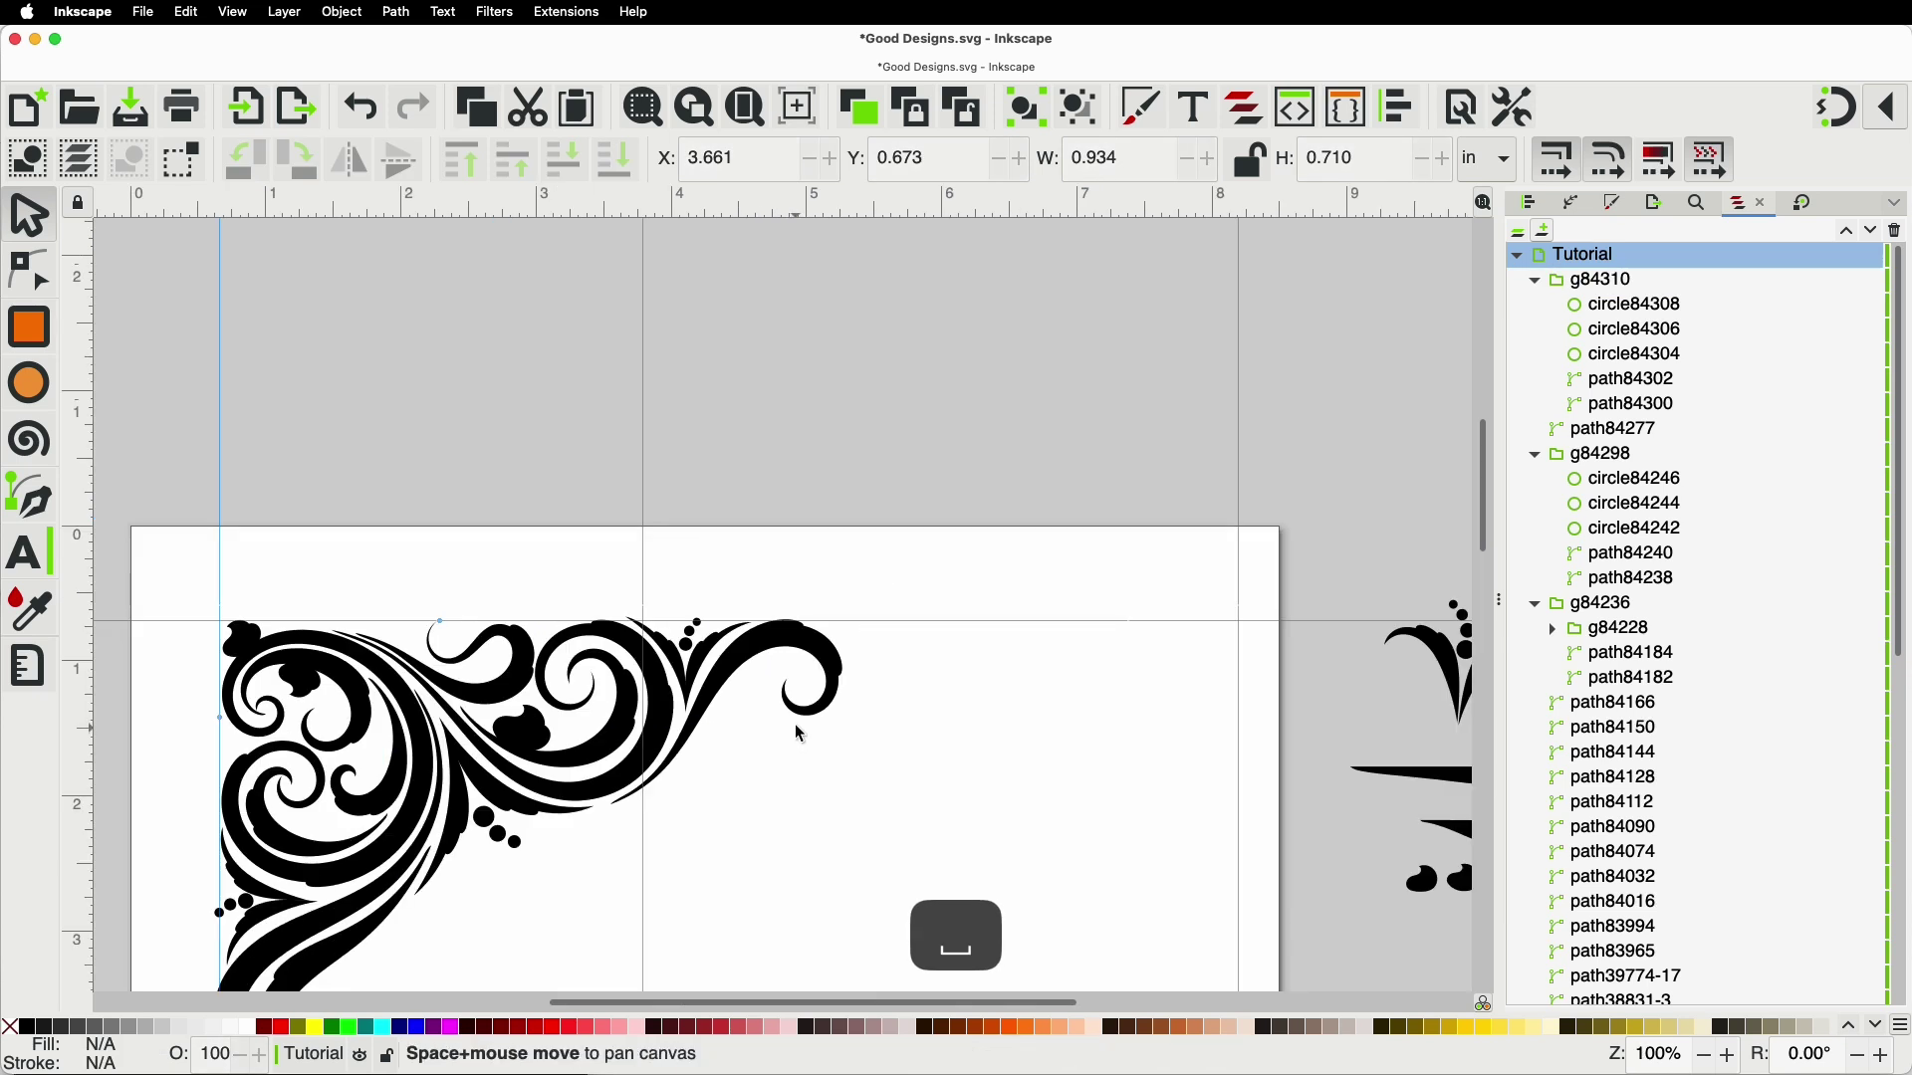
{"action": "left_click_drag", "start_coordinate": [802, 737], "coordinate": [831, 507]}
{"action": "left_click", "coordinate": [553, 537]}
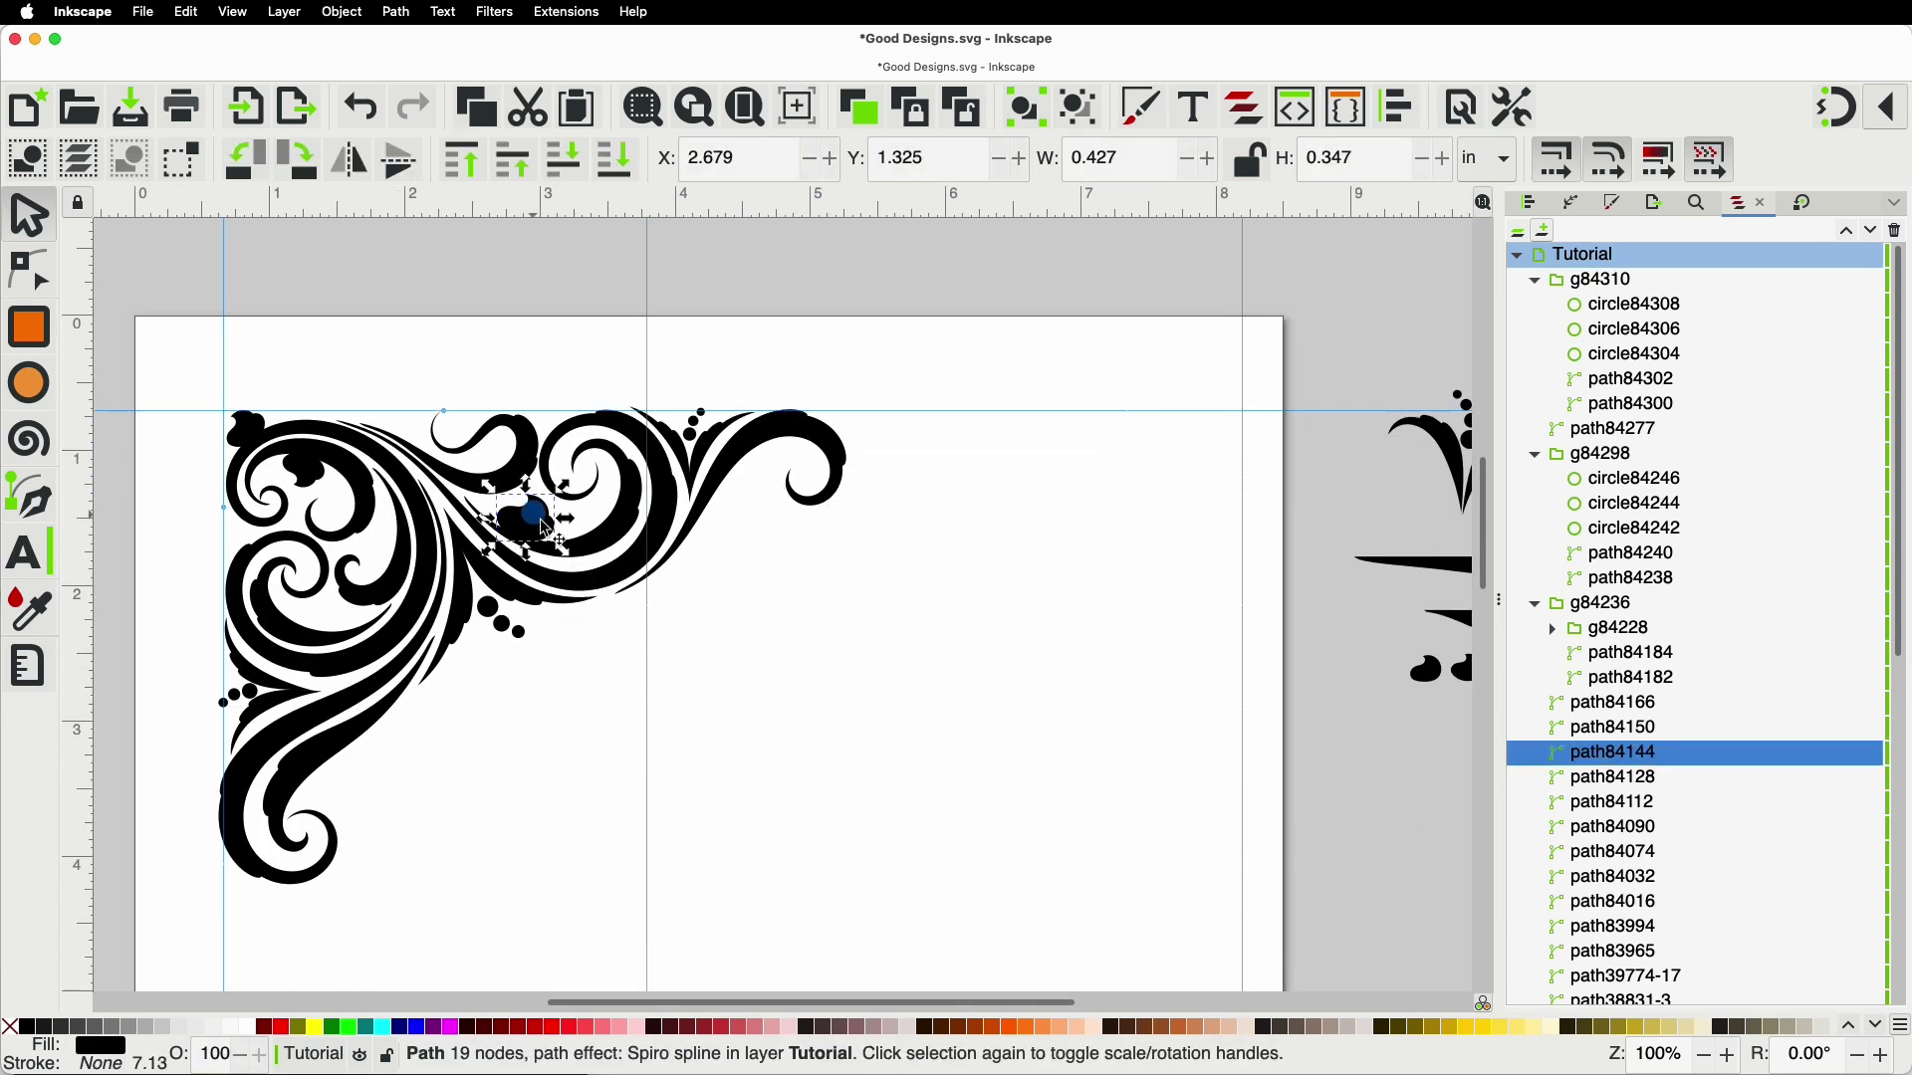
{"action": "key", "text": "super+d"}
{"action": "left_click_drag", "start_coordinate": [528, 538], "coordinate": [941, 499]}
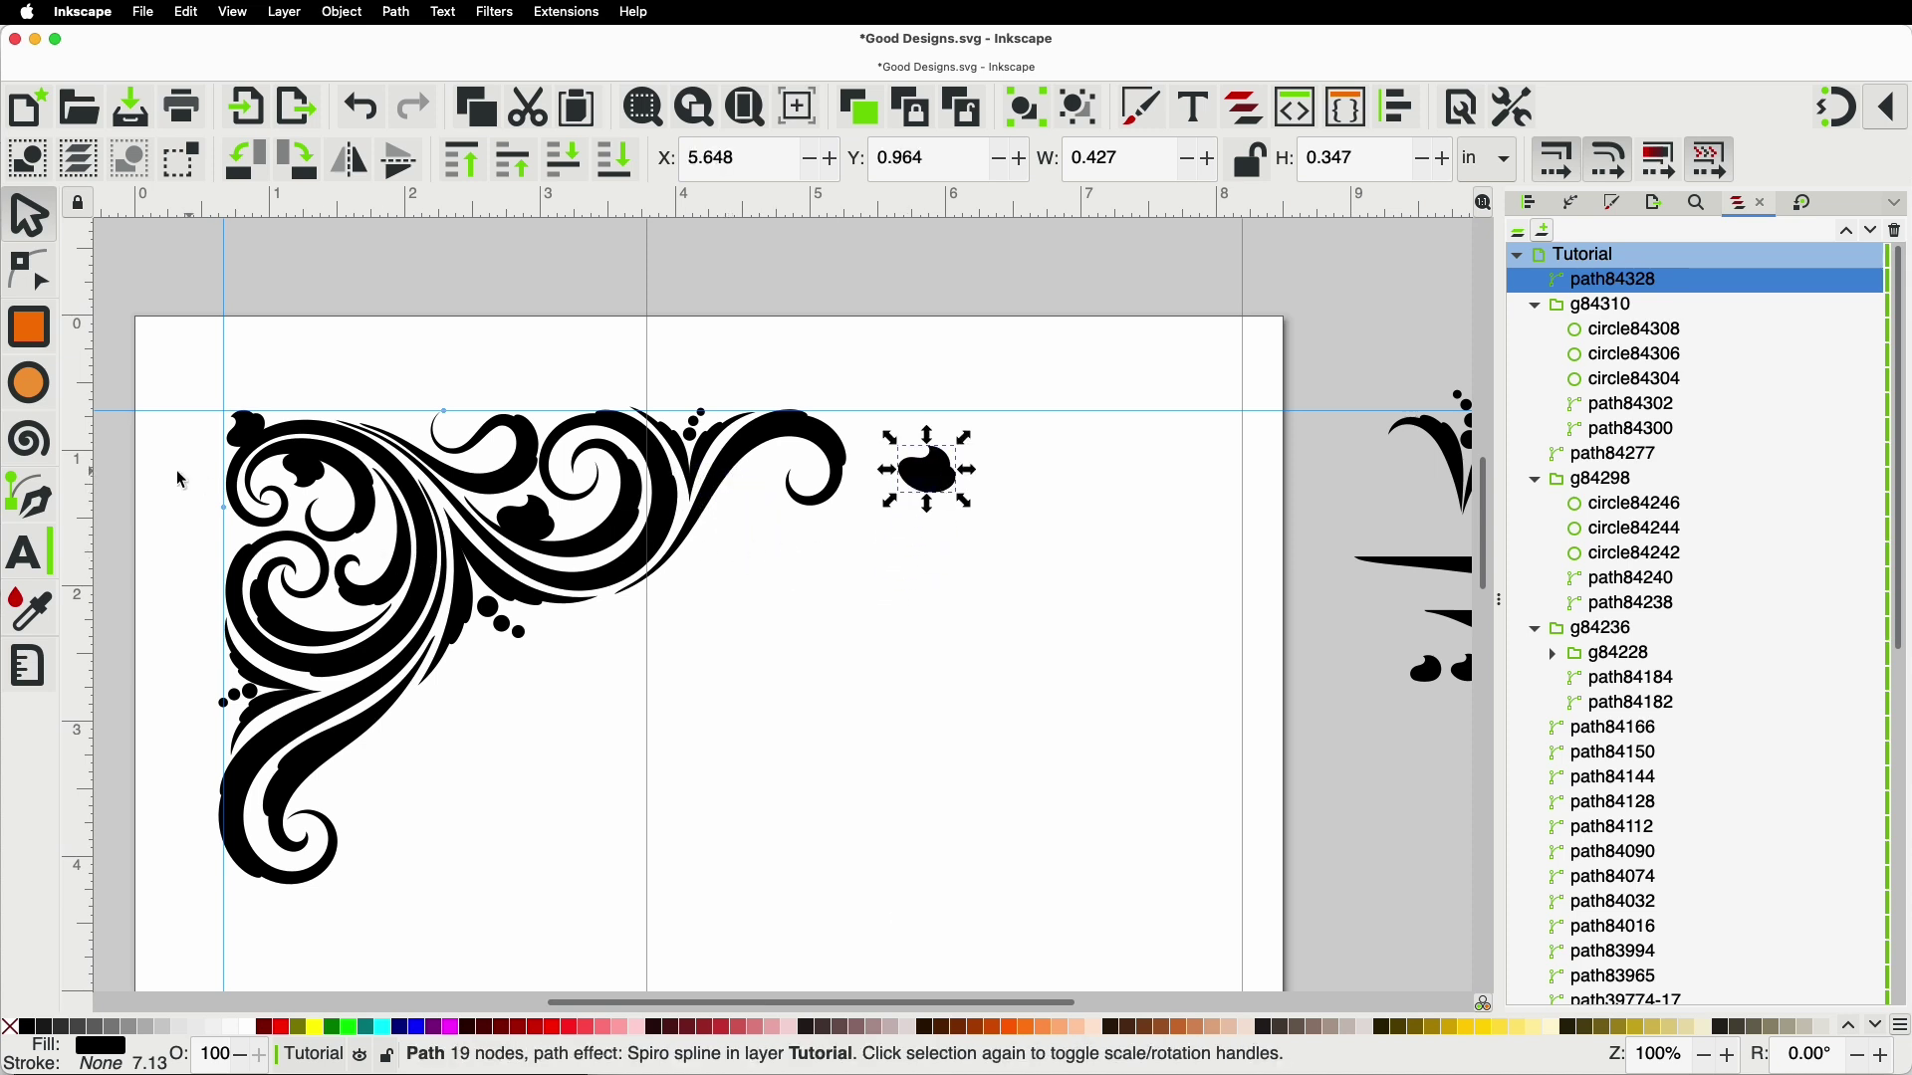
{"action": "left_click", "coordinate": [49, 509]}
{"action": "scroll", "coordinate": [746, 488], "scroll_direction": "up", "scroll_amount": 2}
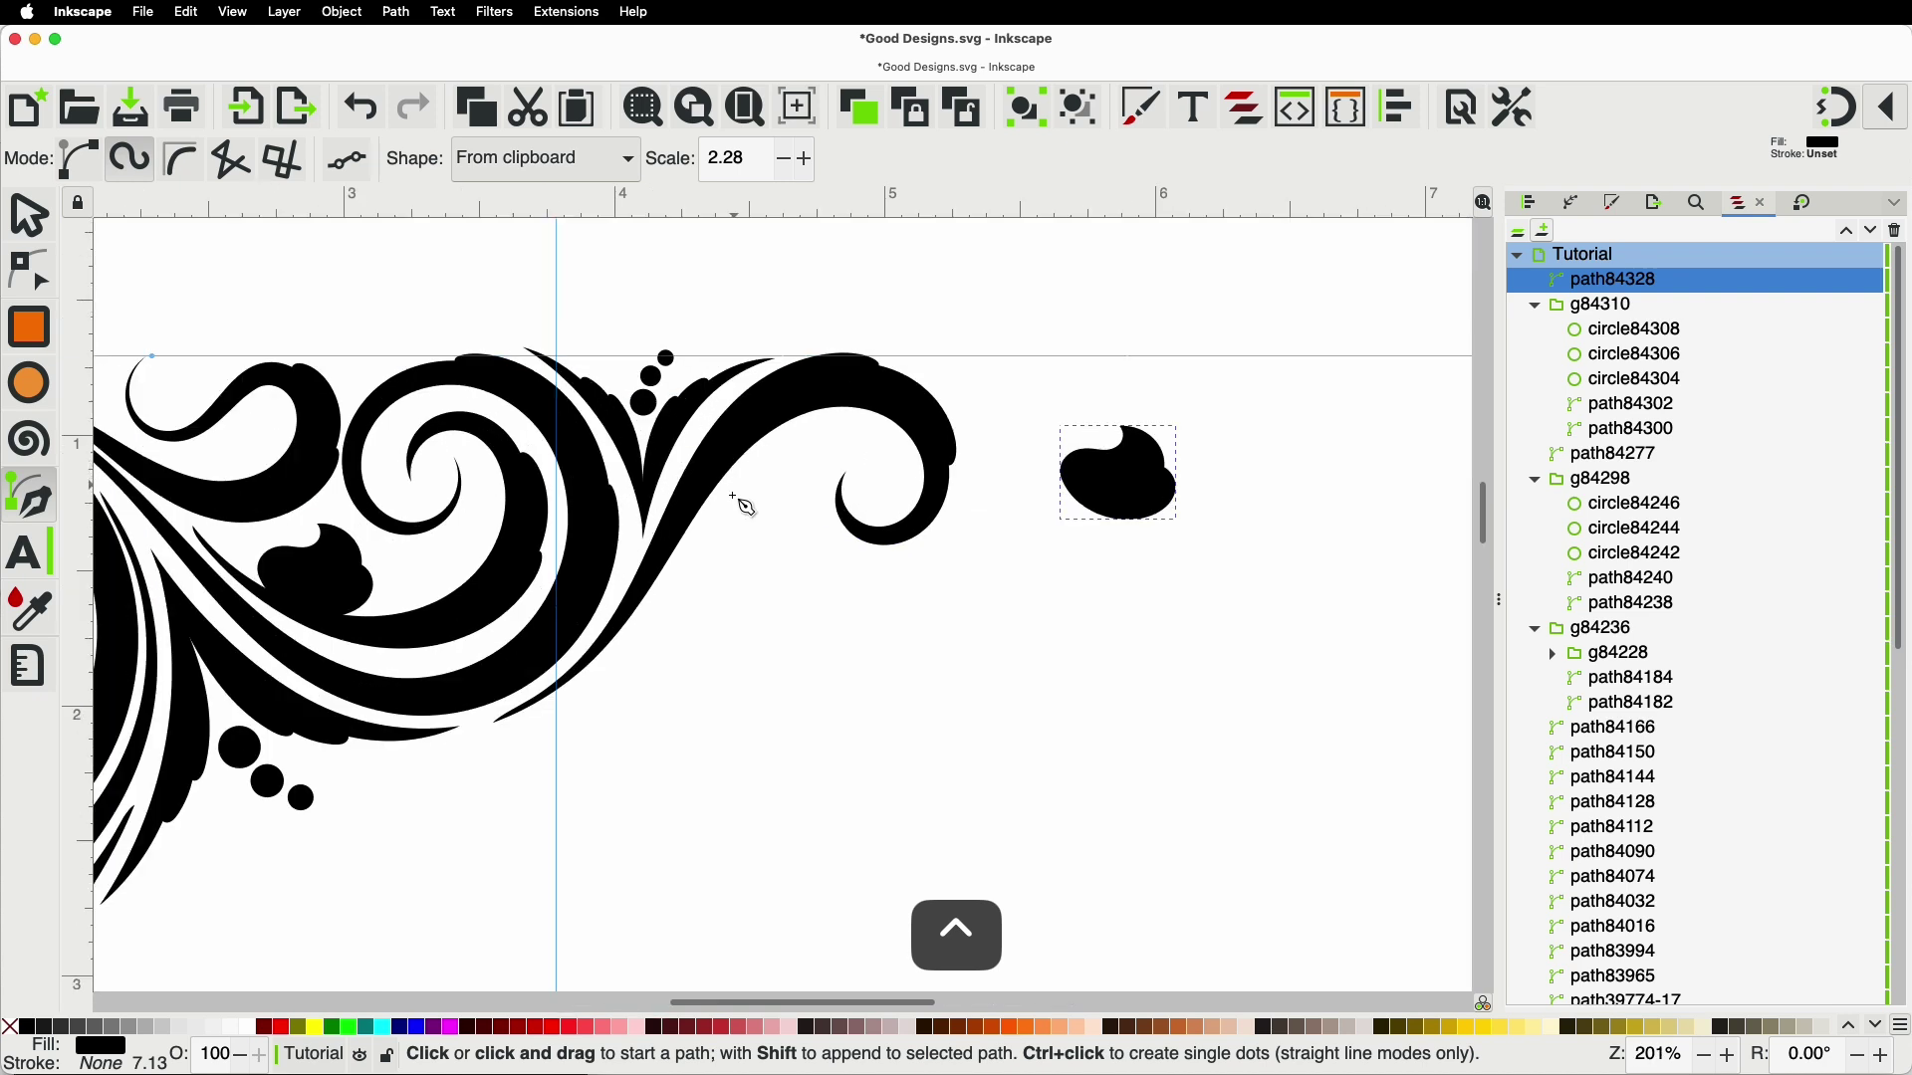
{"action": "left_click_drag", "start_coordinate": [572, 697], "coordinate": [627, 647]}
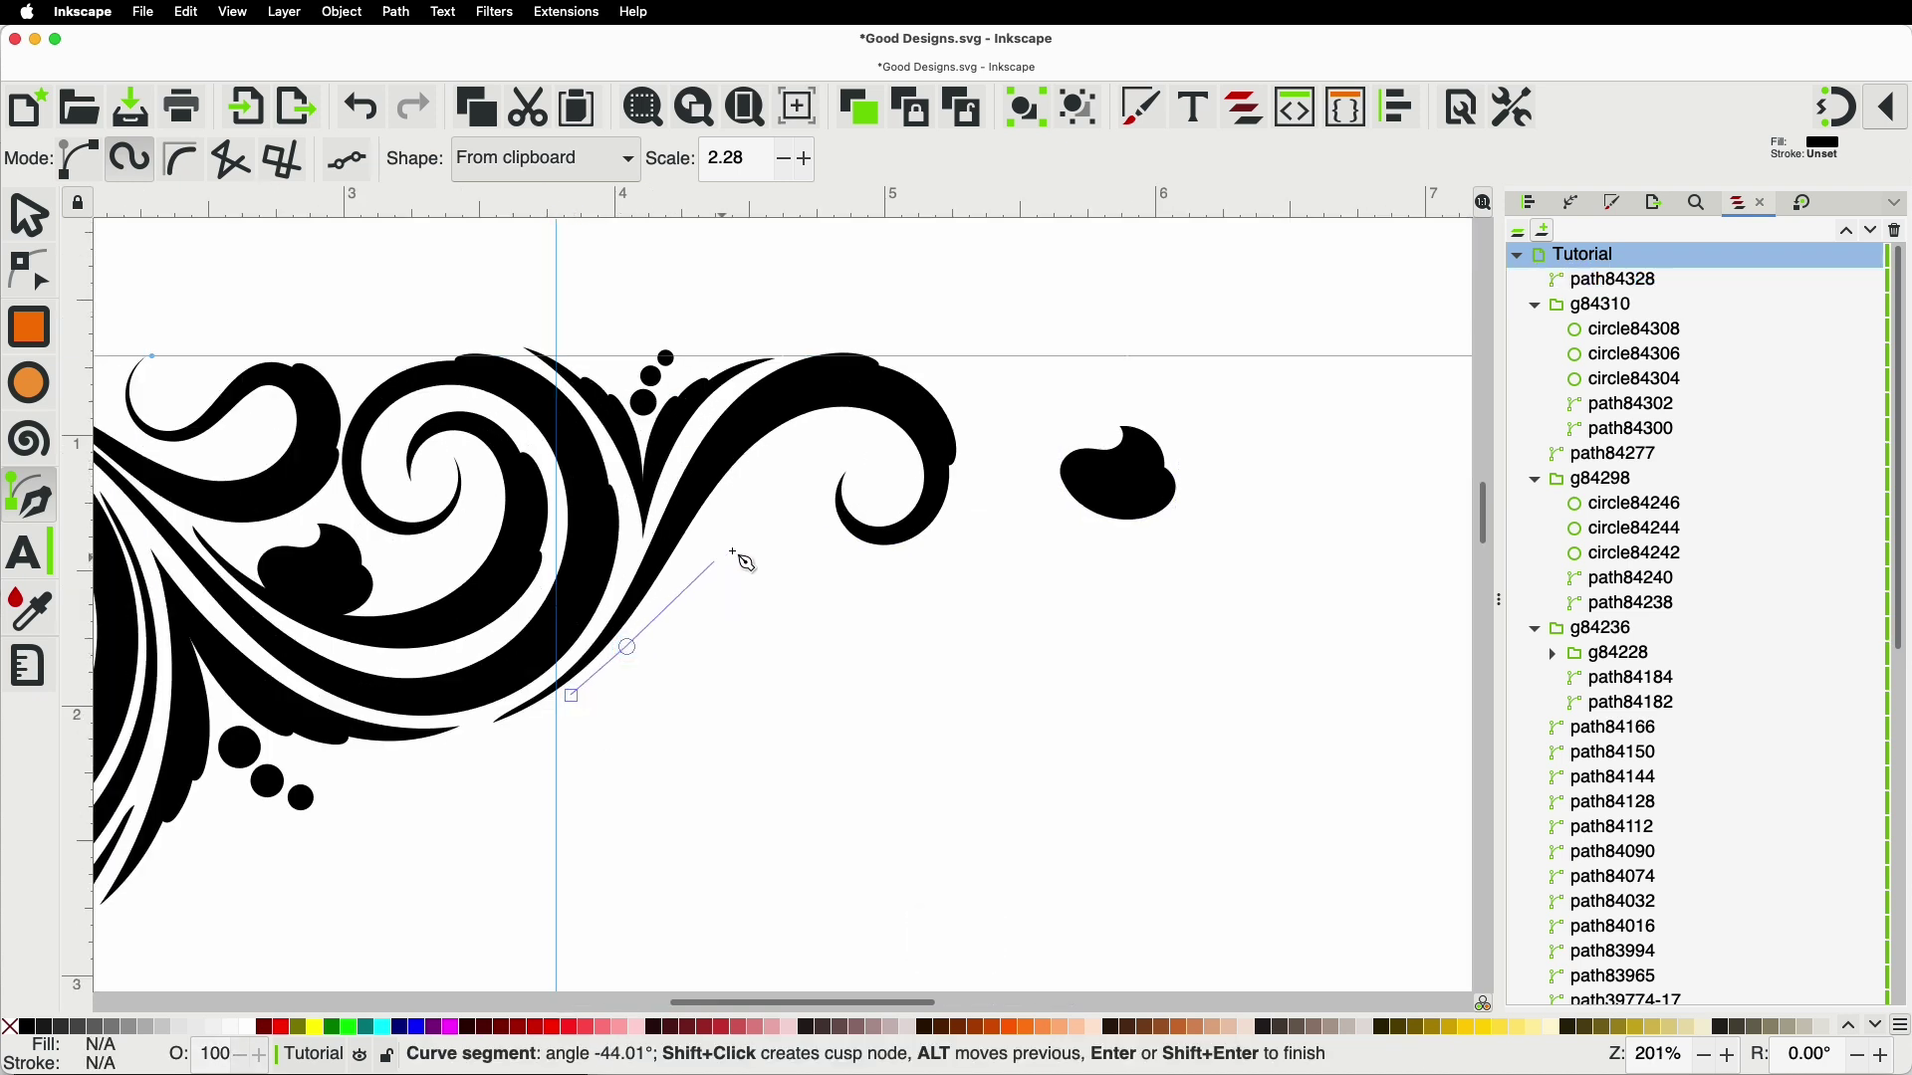
{"action": "left_click", "coordinate": [781, 518]}
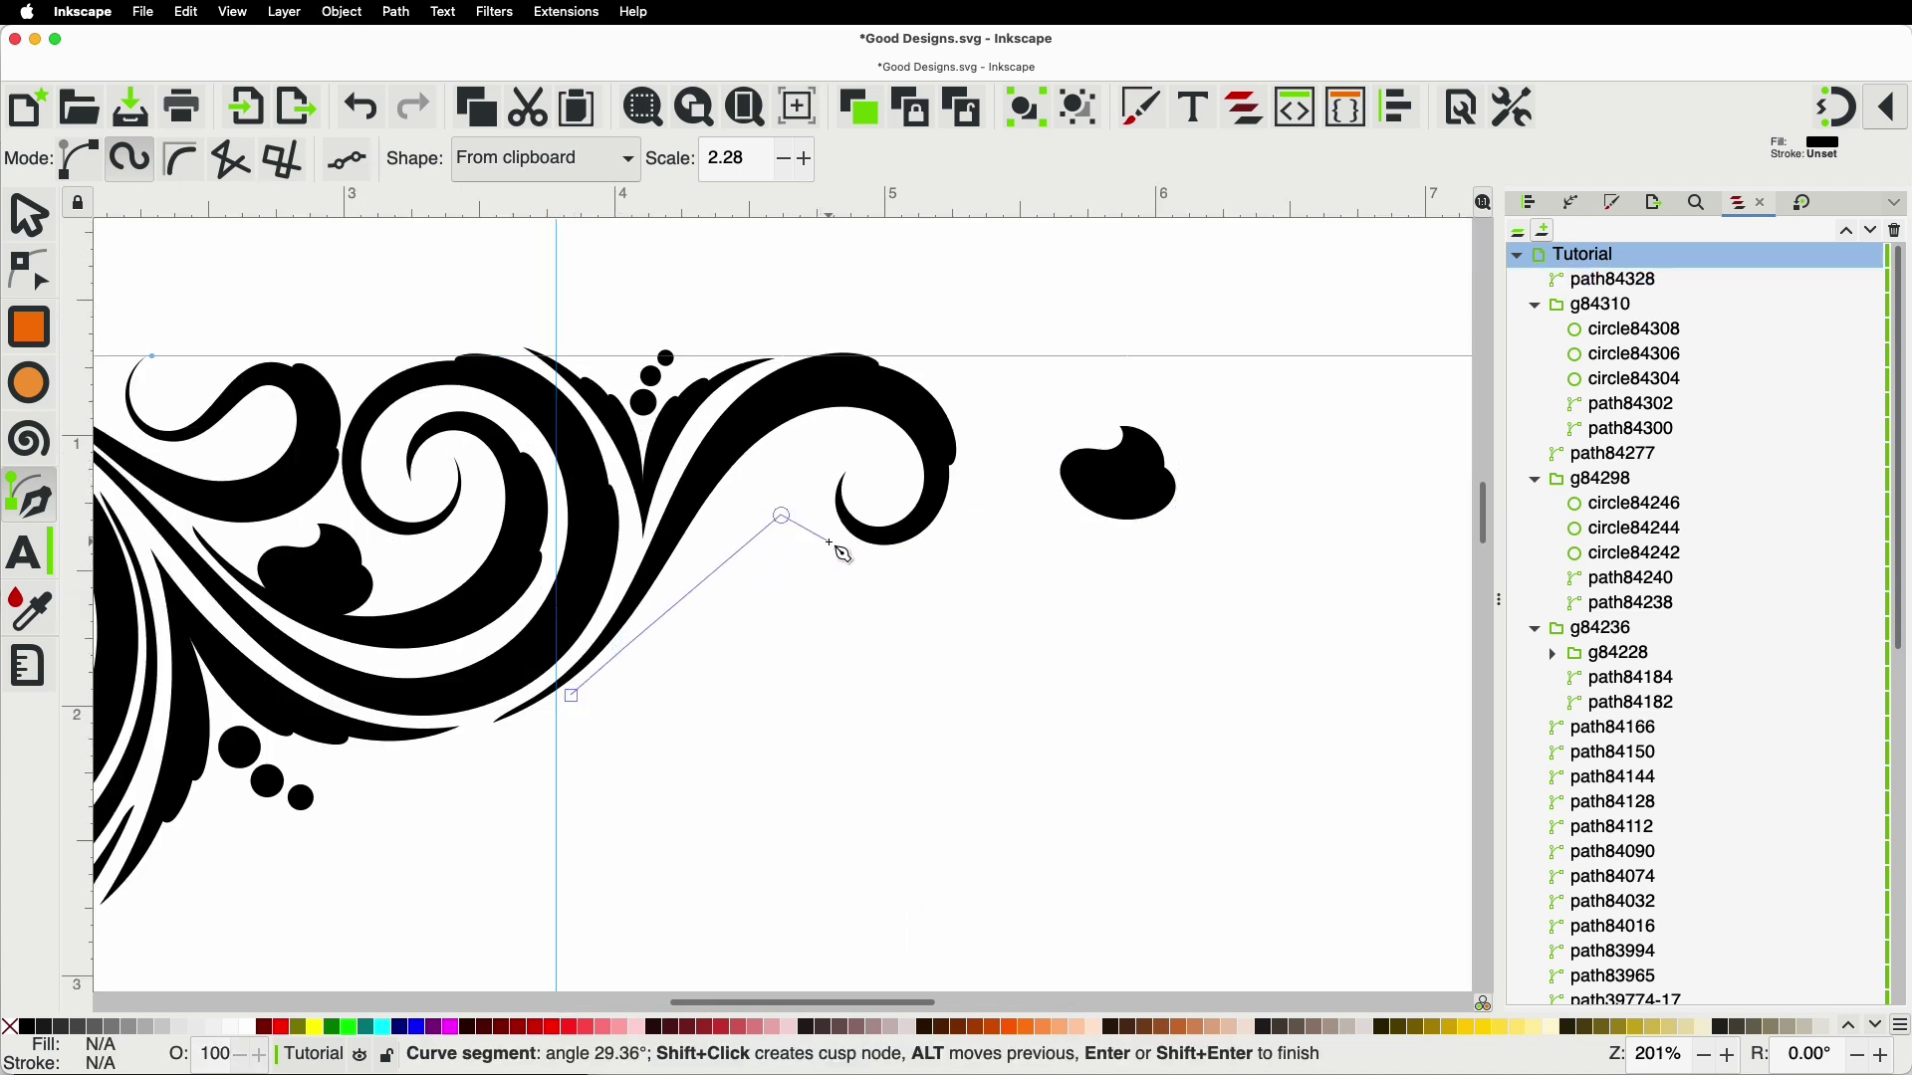
{"action": "key", "text": "Escape"}
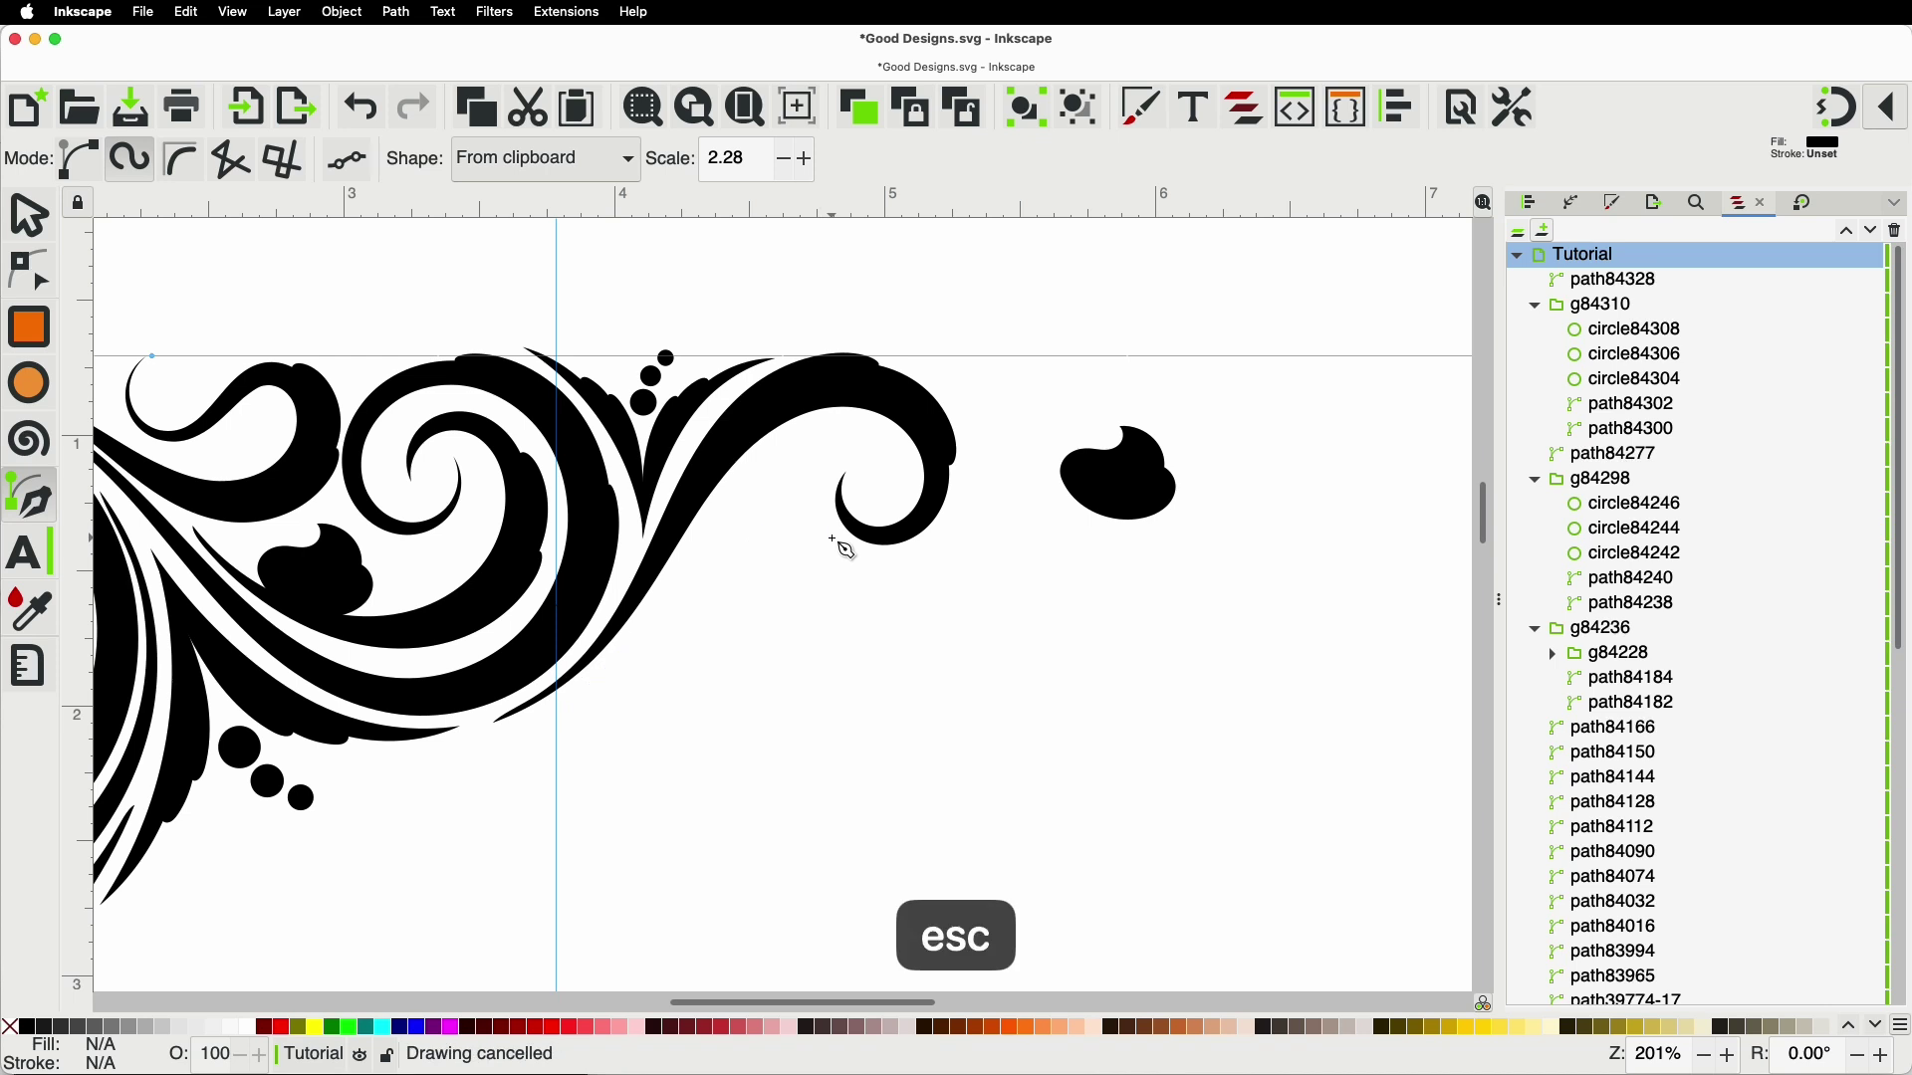
Step: Draw a small Spiro scroll branching from the underside of the rightmost scroll's stem and curling back beneath its curl
{"action": "left_click", "coordinate": [581, 691]}
{"action": "key", "text": "super+z"}
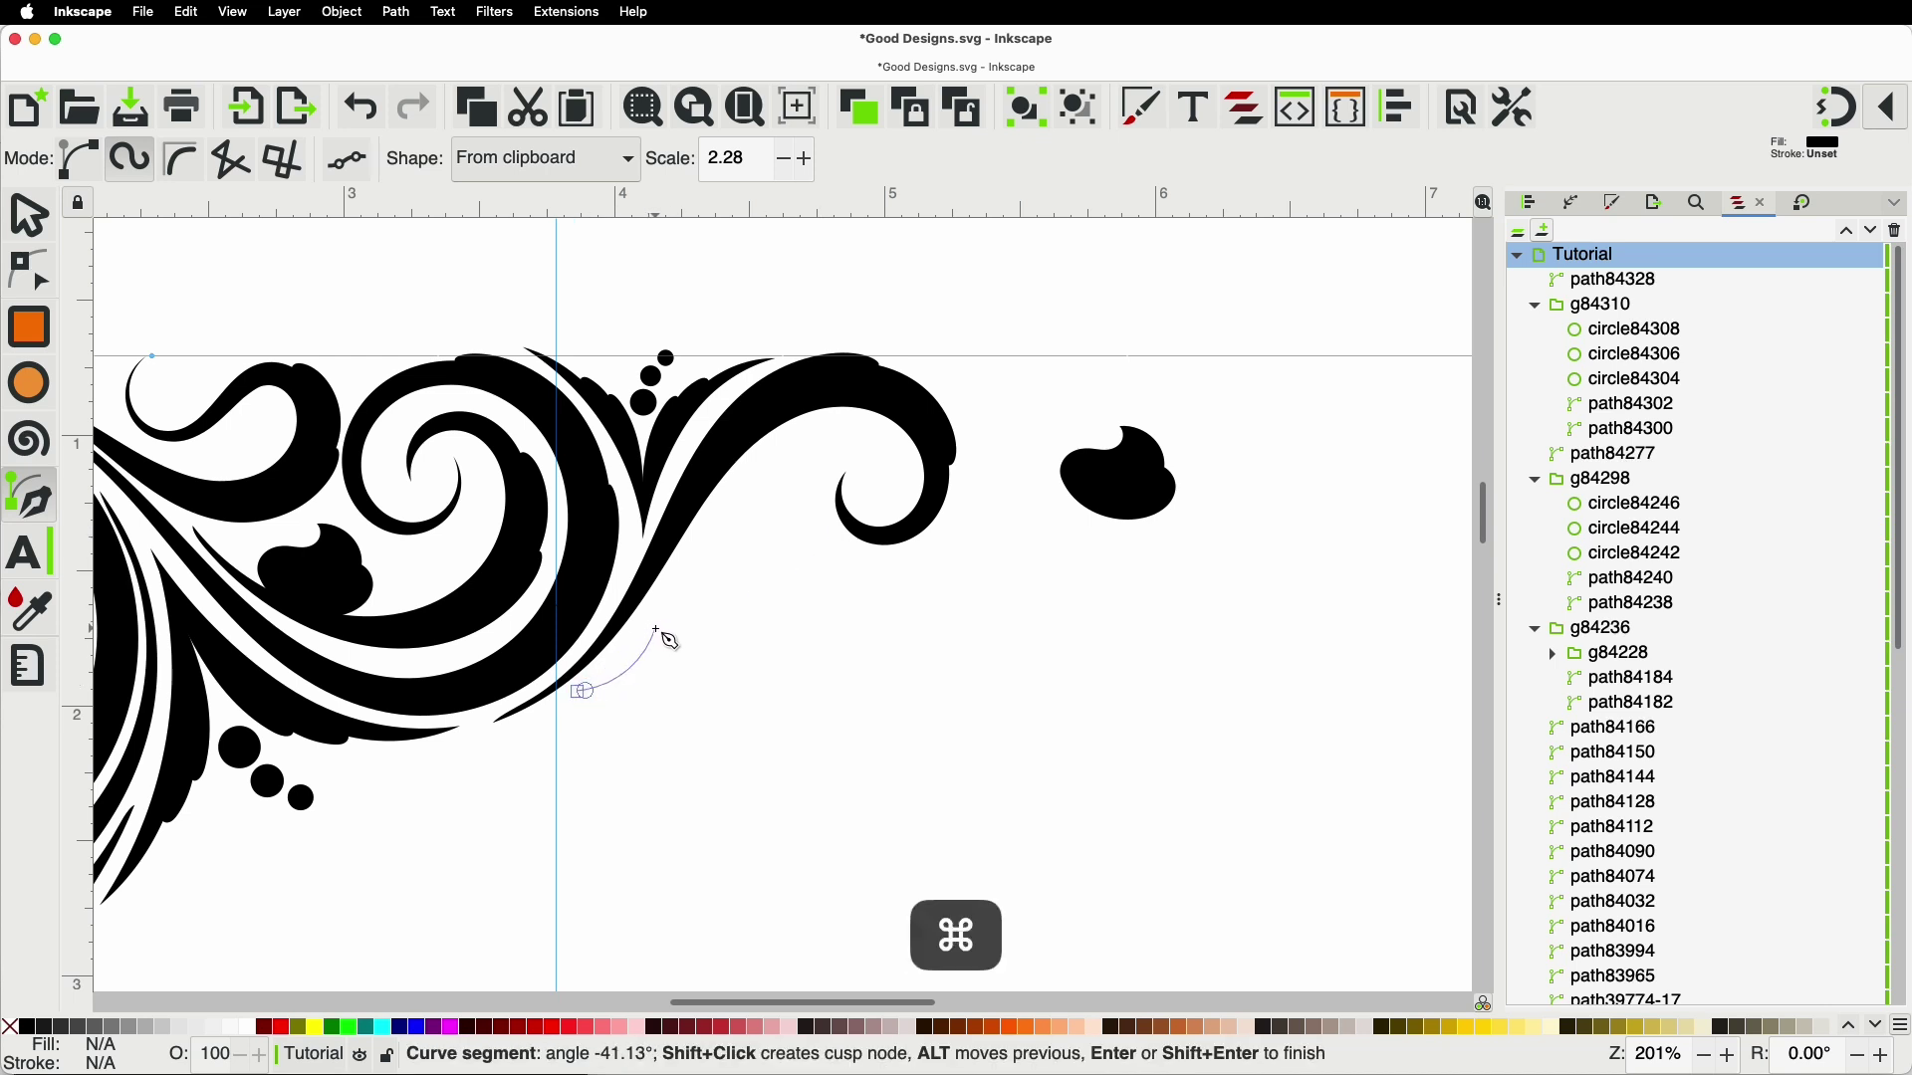
{"action": "left_click_drag", "start_coordinate": [772, 526], "coordinate": [809, 538]}
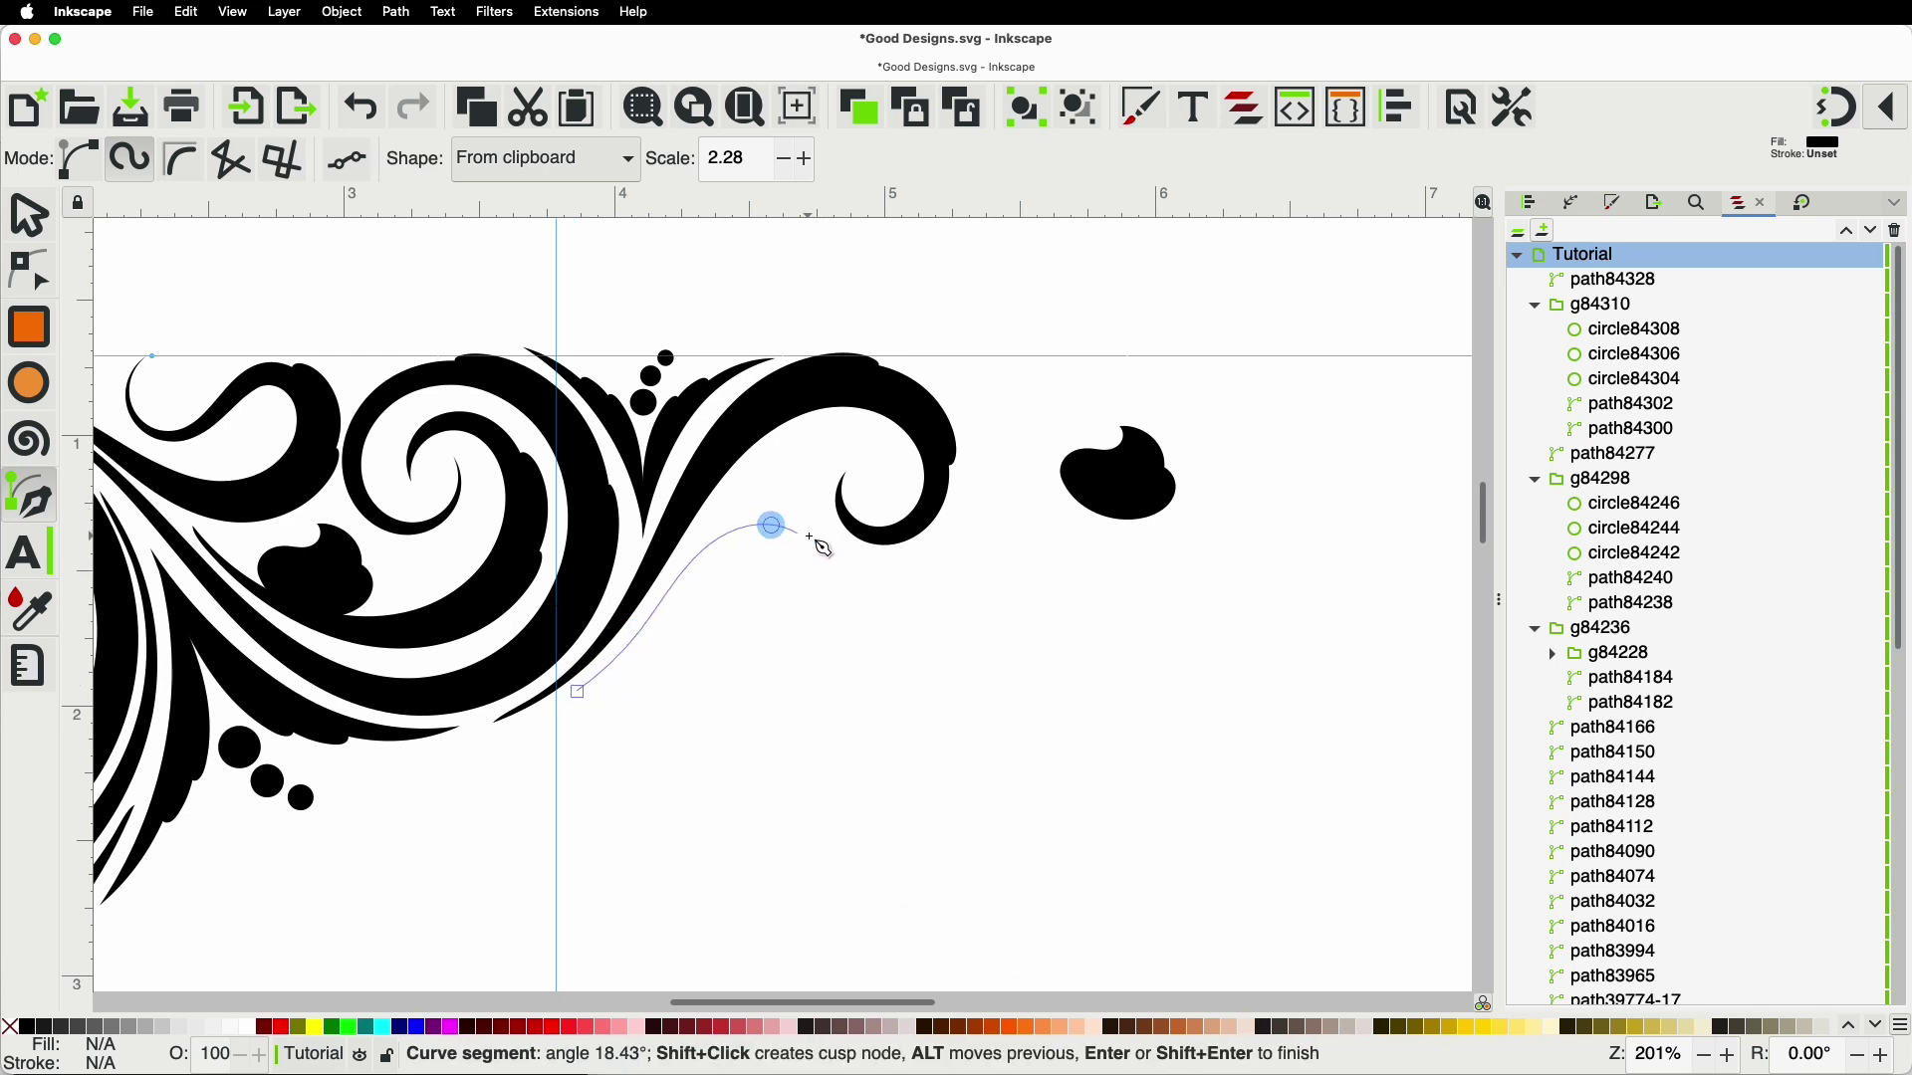
{"action": "left_click", "coordinate": [764, 598]}
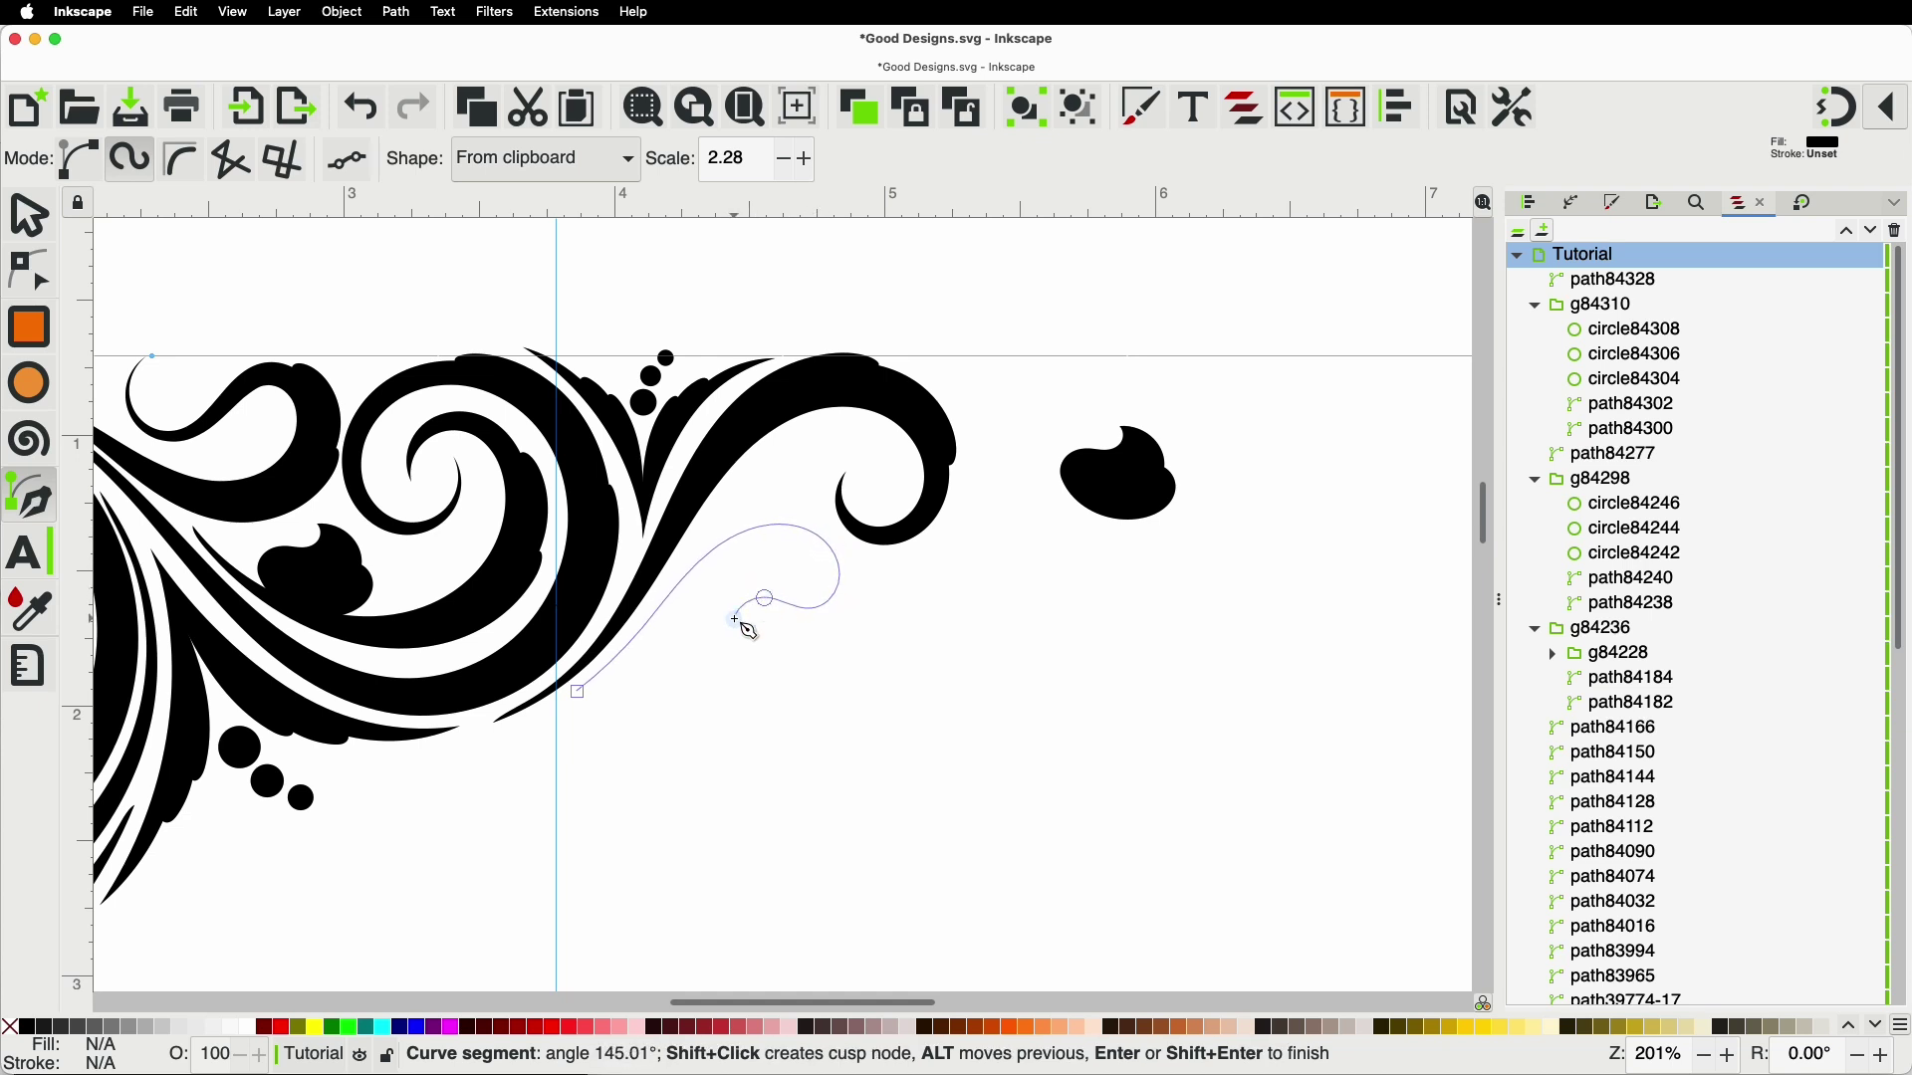
{"action": "double_click", "coordinate": [735, 620]}
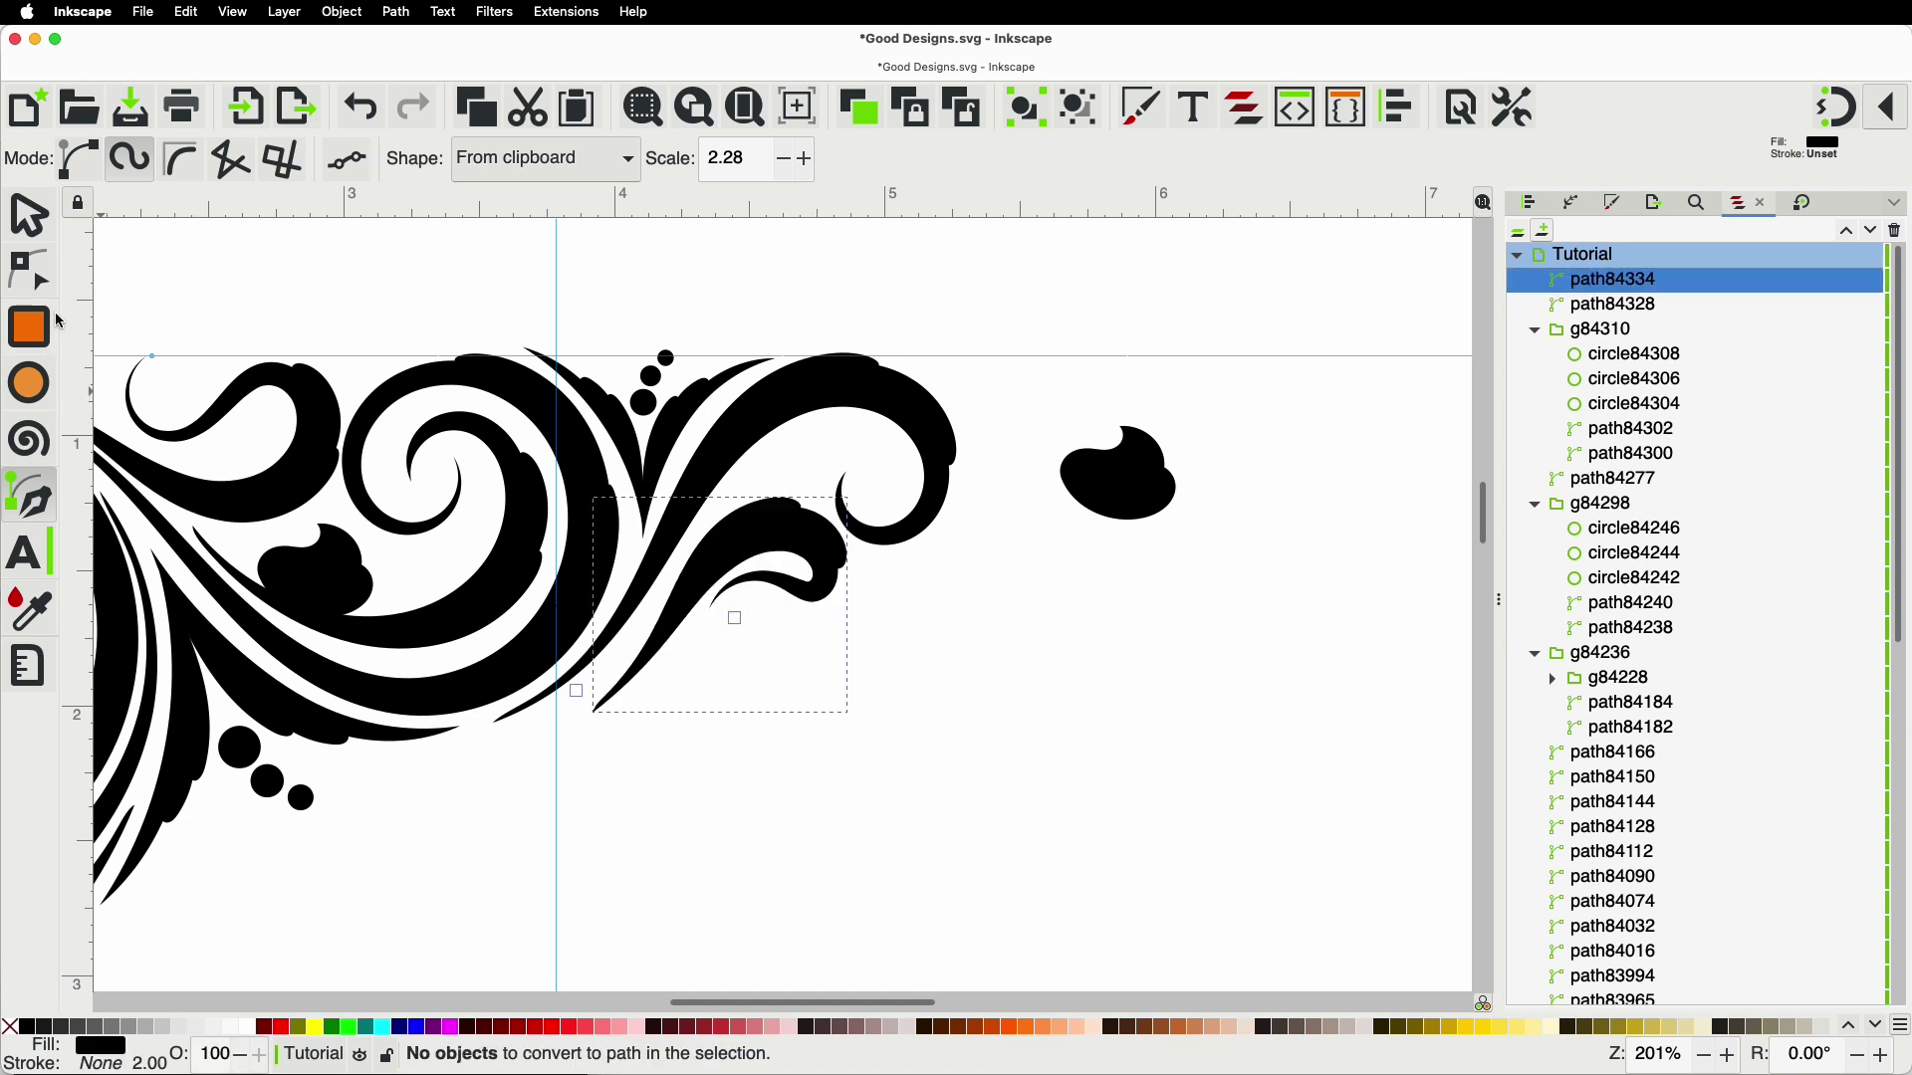
Step: Reshape the small scroll's nodes so its tail tucks against the stem and its inner tip curls downward
{"action": "left_click", "coordinate": [34, 276]}
{"action": "left_click_drag", "start_coordinate": [575, 690], "coordinate": [630, 615]}
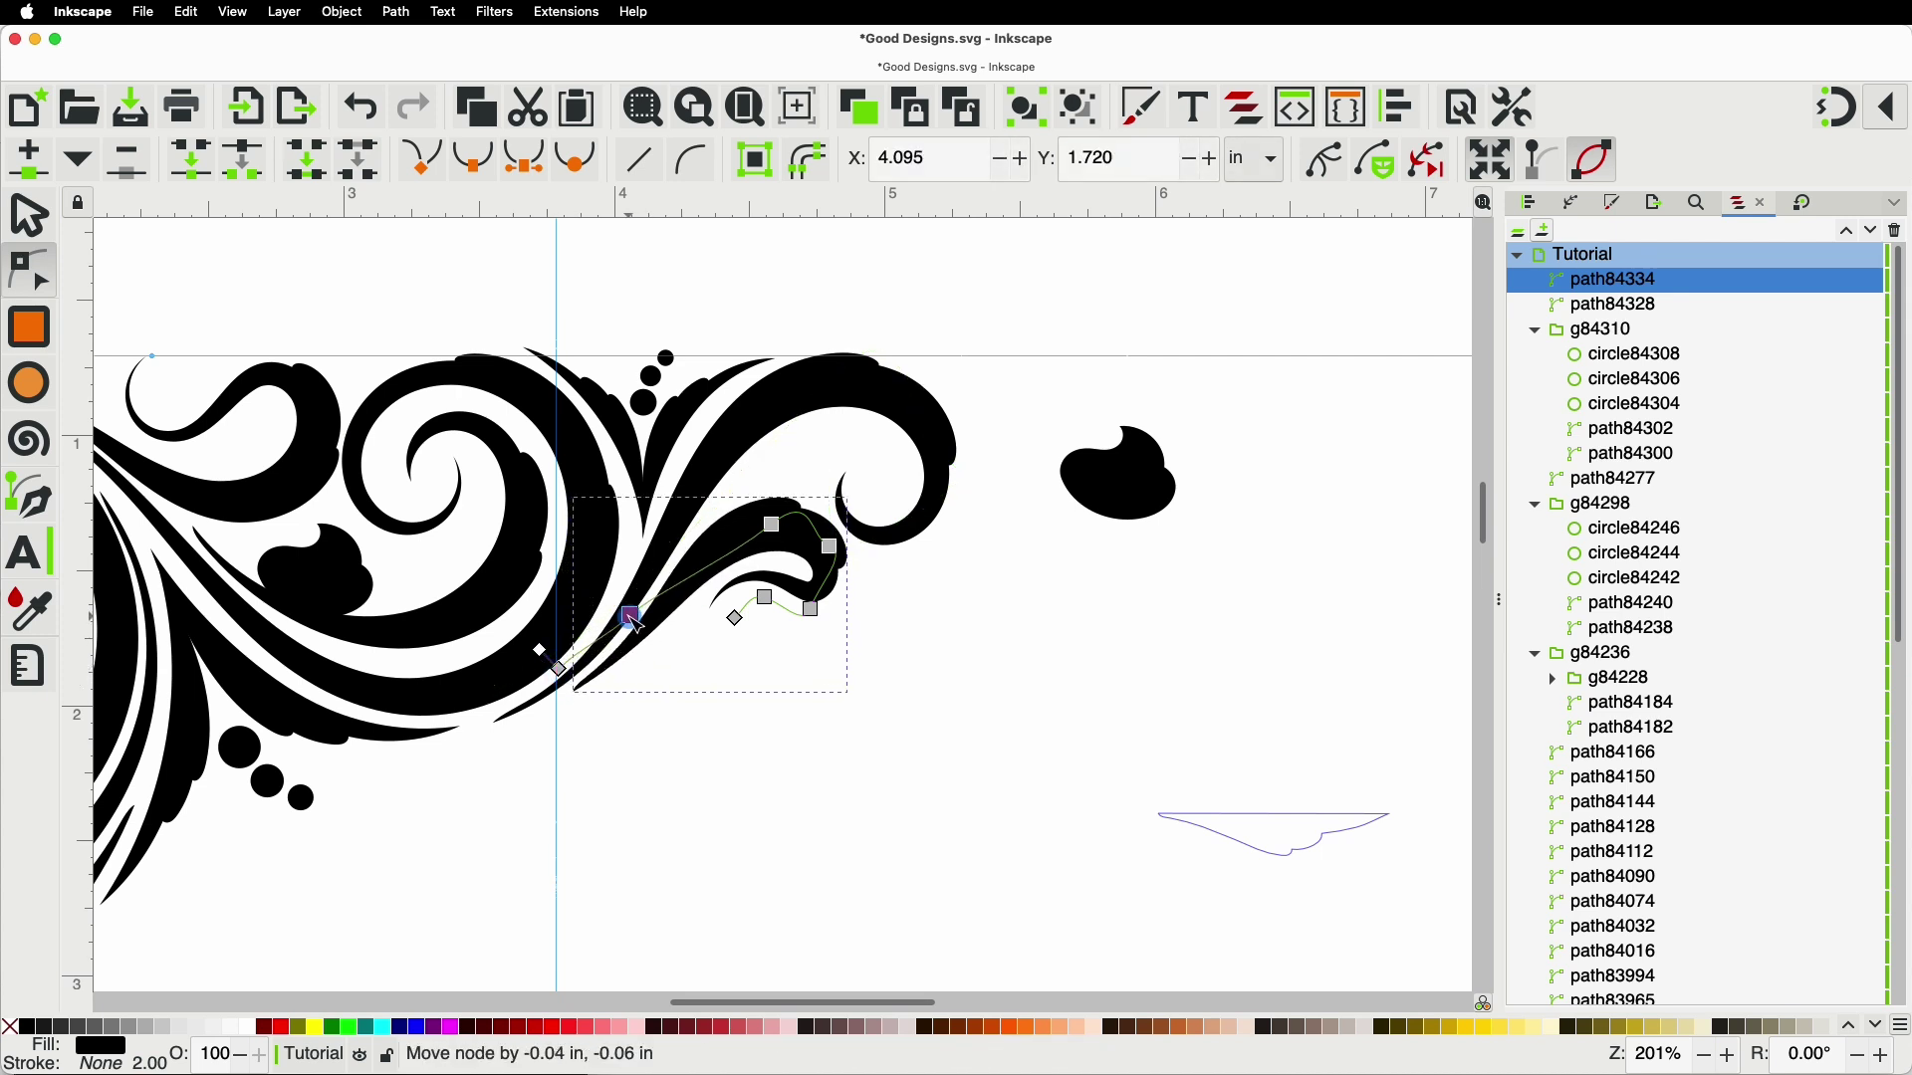
{"action": "scroll", "coordinate": [784, 608], "scroll_direction": "up", "scroll_amount": 3}
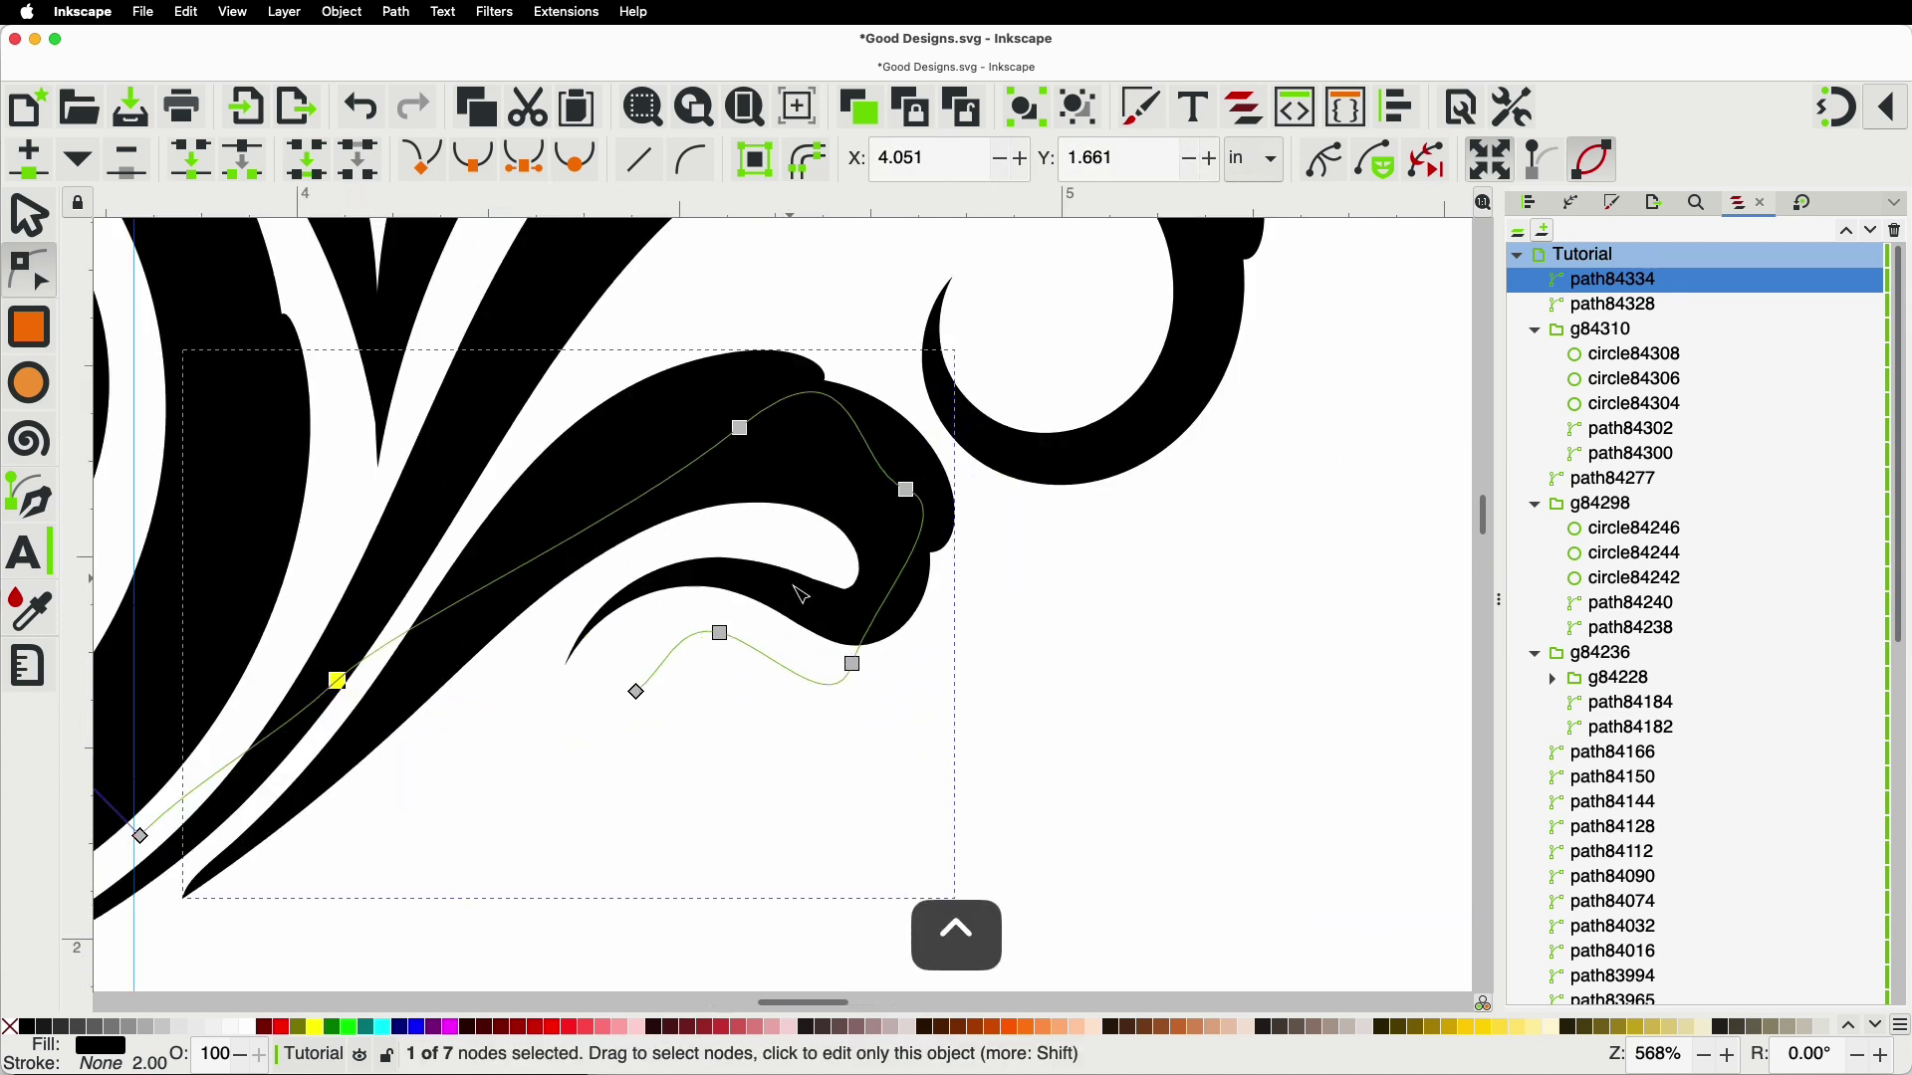
{"action": "left_click_drag", "start_coordinate": [637, 691], "coordinate": [668, 722]}
{"action": "left_click_drag", "start_coordinate": [721, 633], "coordinate": [688, 737]}
Step: Draw a short Spiro shading shape along the inside of the rightmost scroll, from its stem toward its curl
{"action": "scroll", "coordinate": [1003, 689], "scroll_direction": "down", "scroll_amount": 3}
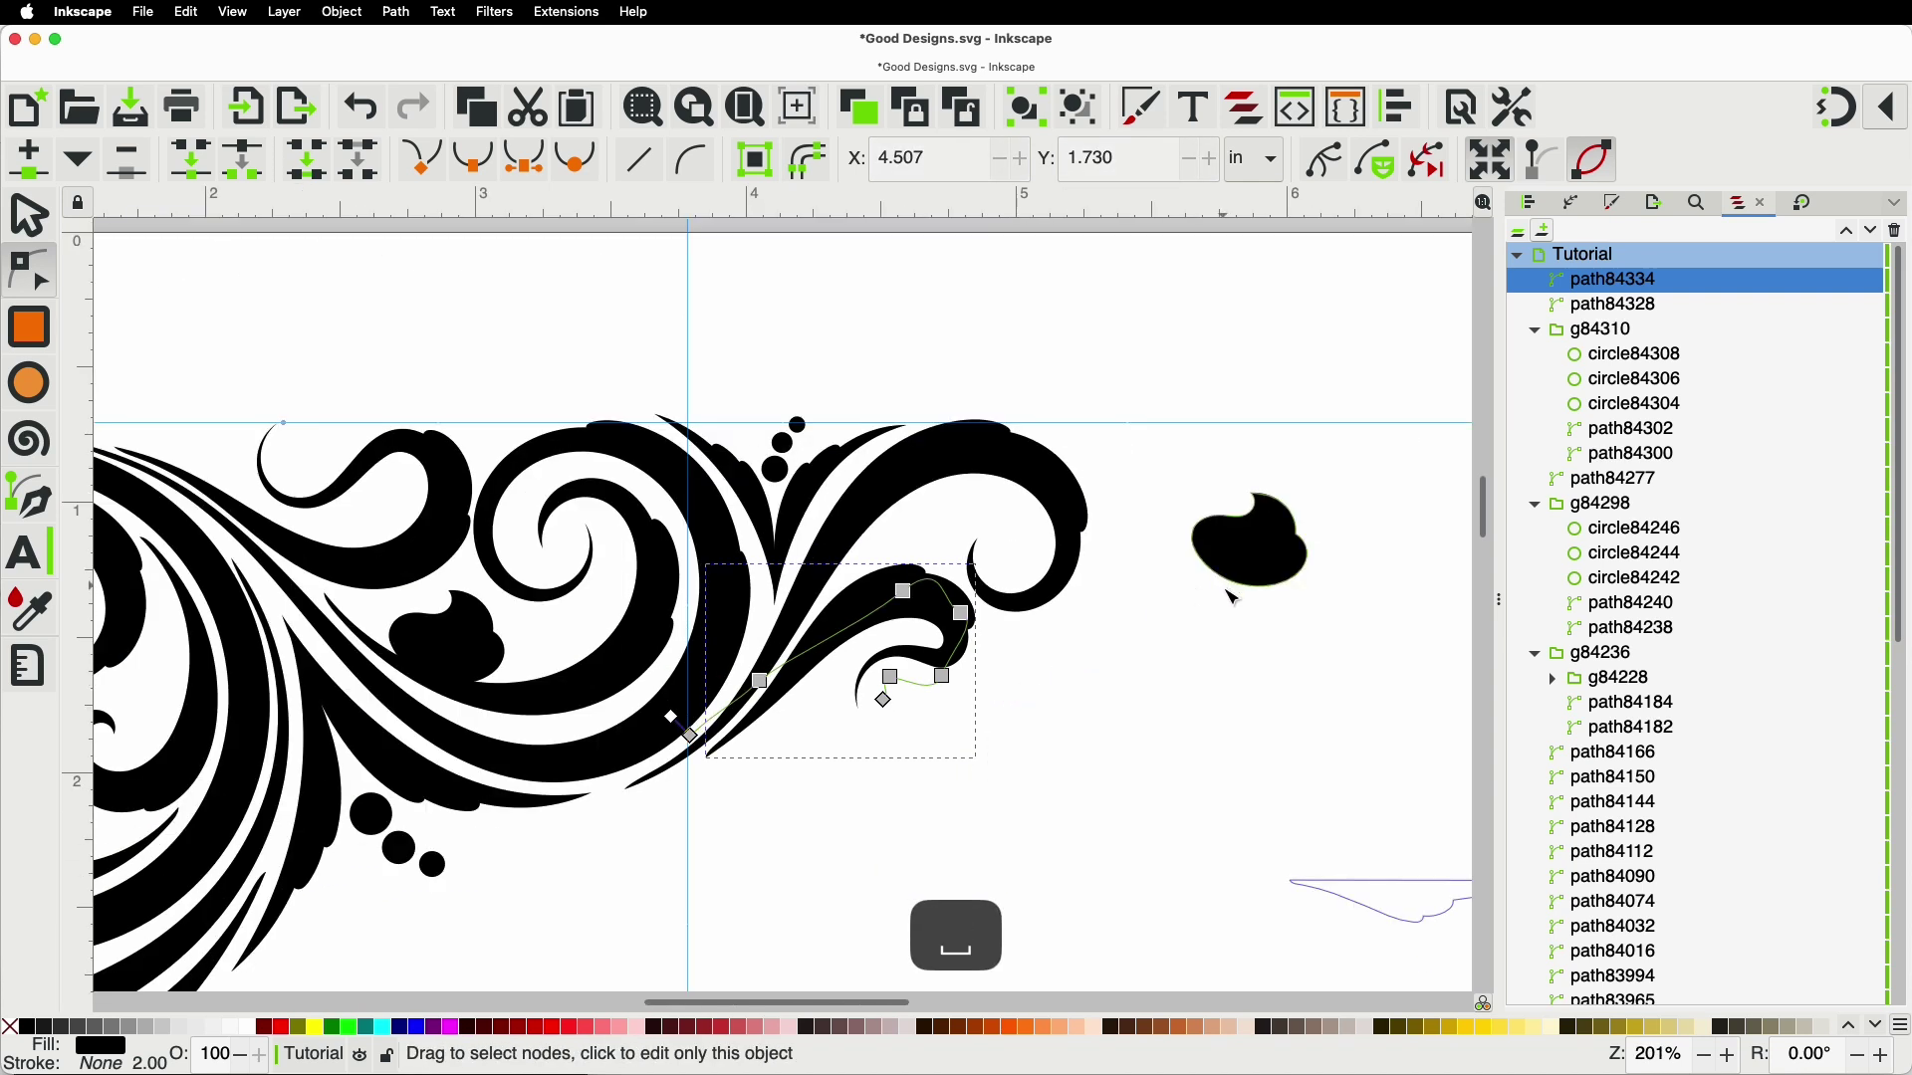
{"action": "left_click_drag", "start_coordinate": [1232, 595], "coordinate": [1117, 670]}
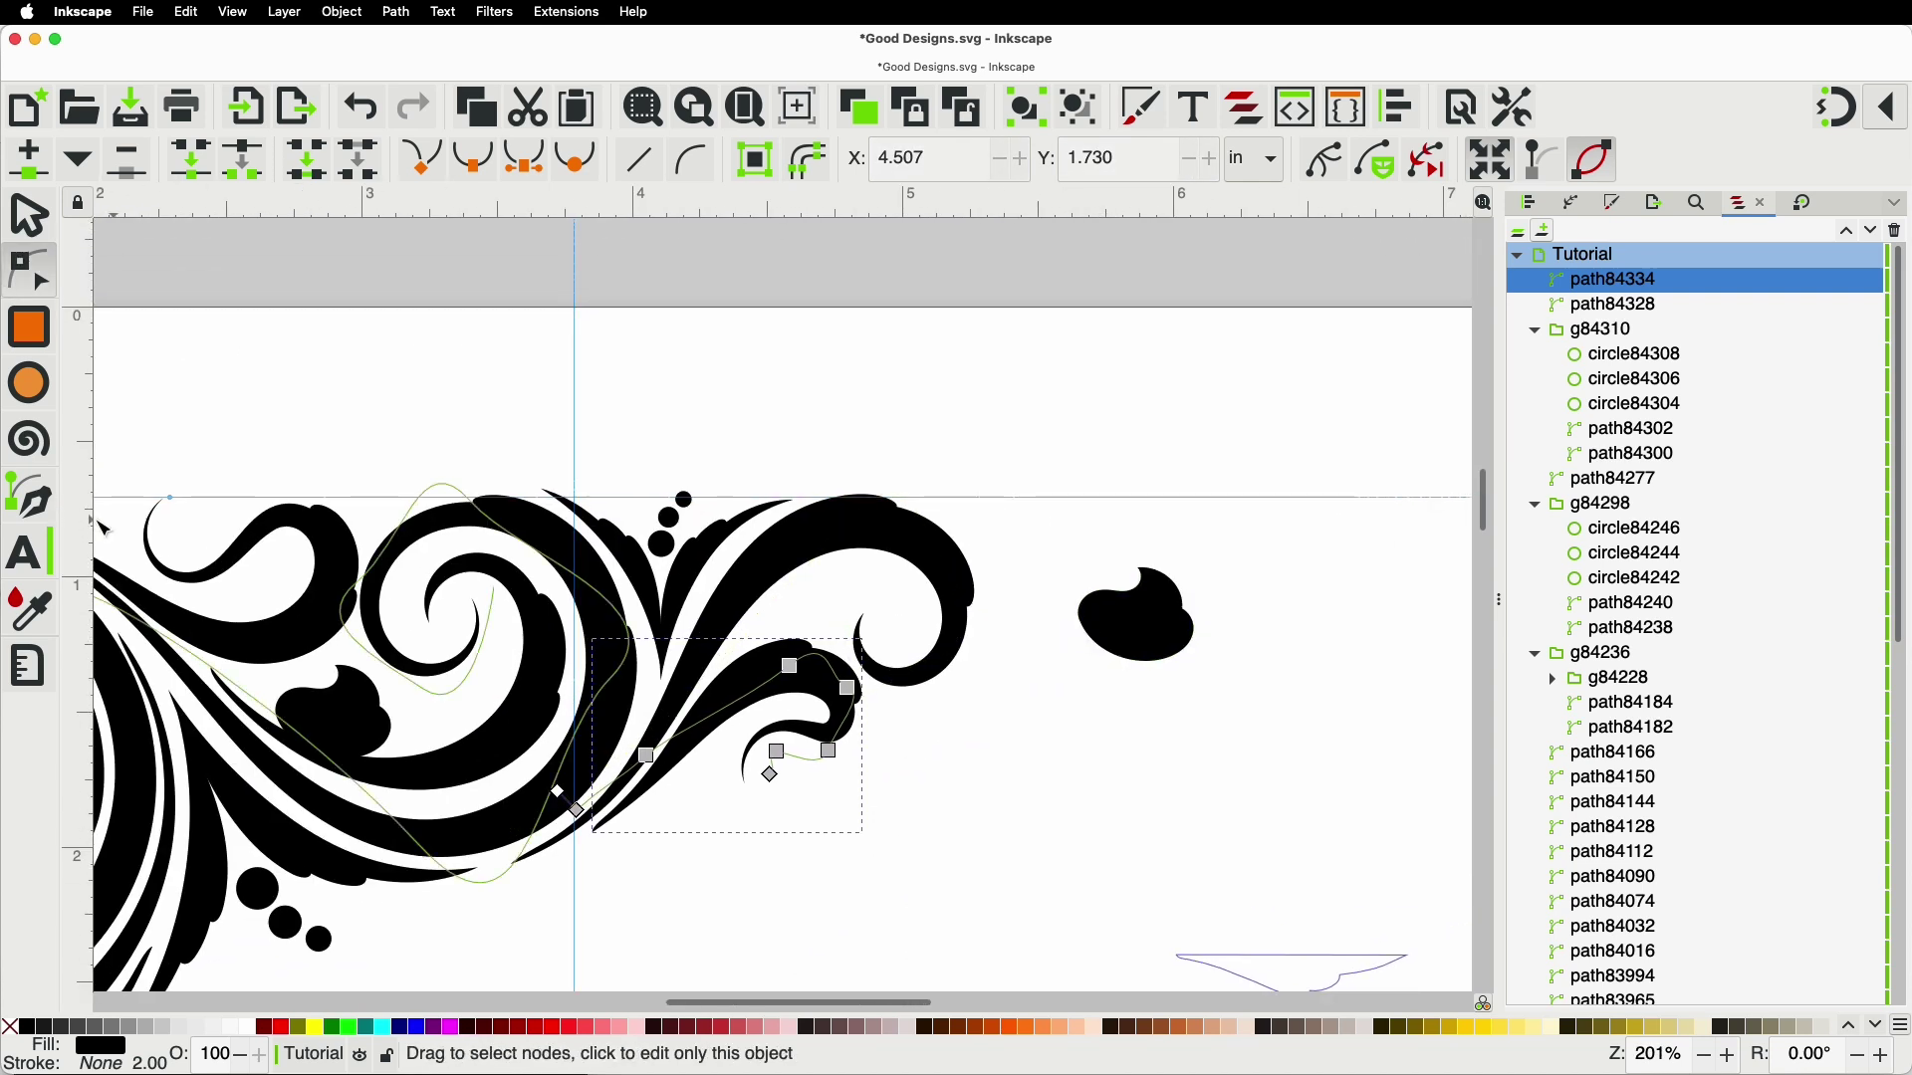
{"action": "left_click", "coordinate": [30, 496]}
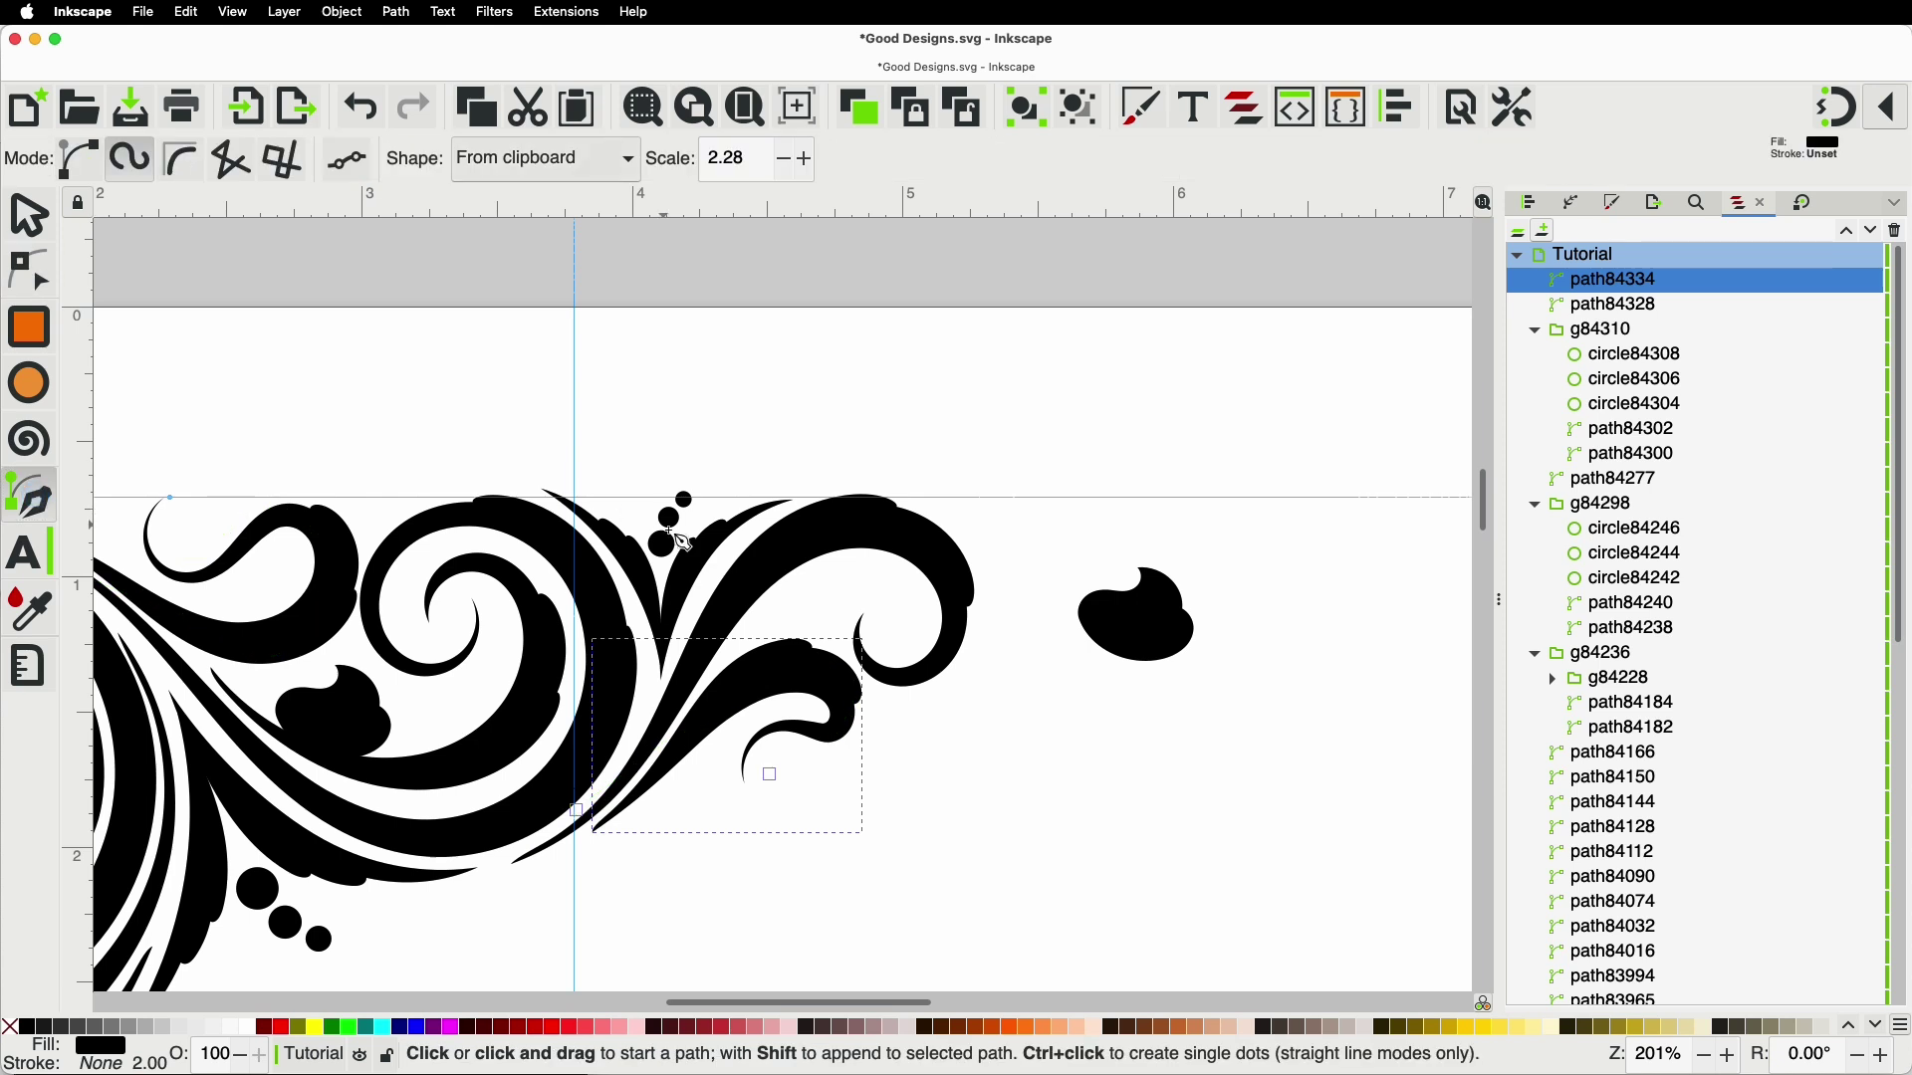
{"action": "left_click", "coordinate": [730, 652]}
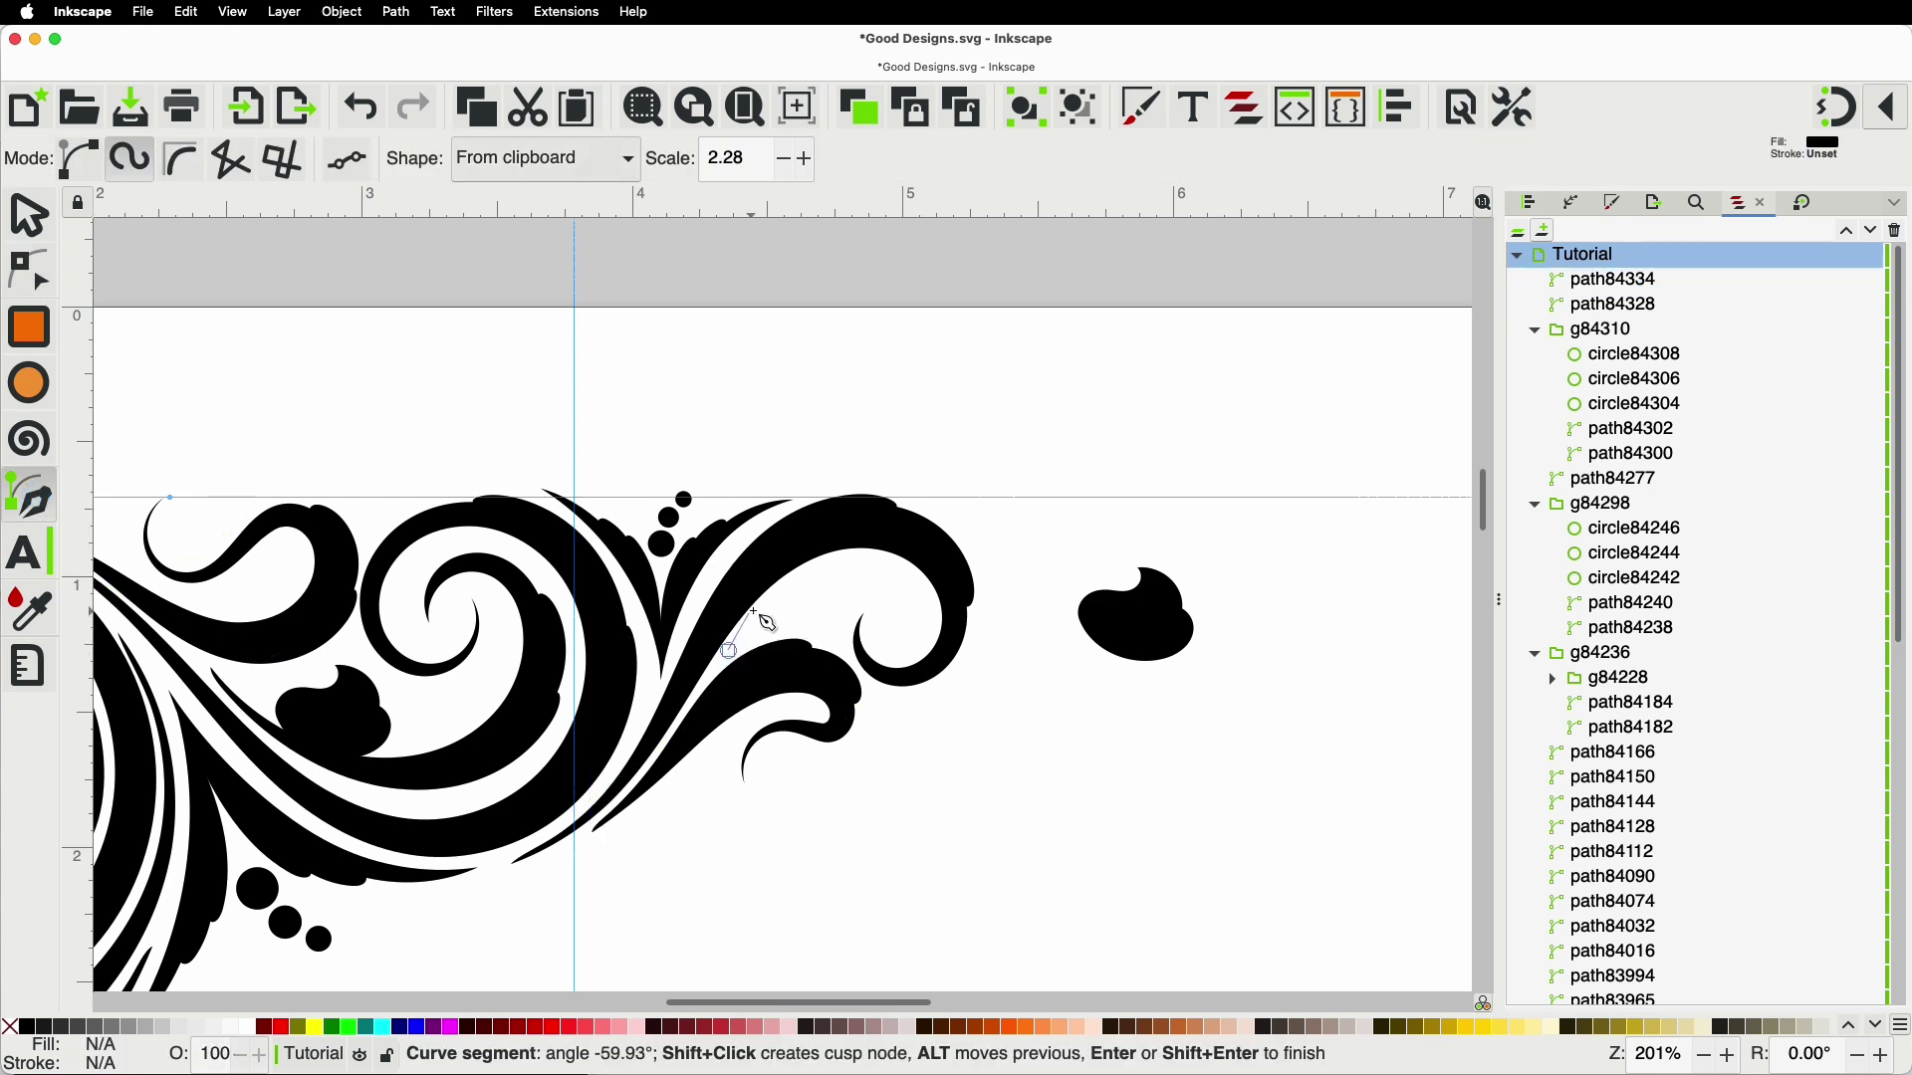
{"action": "left_click", "coordinate": [884, 587]}
{"action": "key", "text": "Return"}
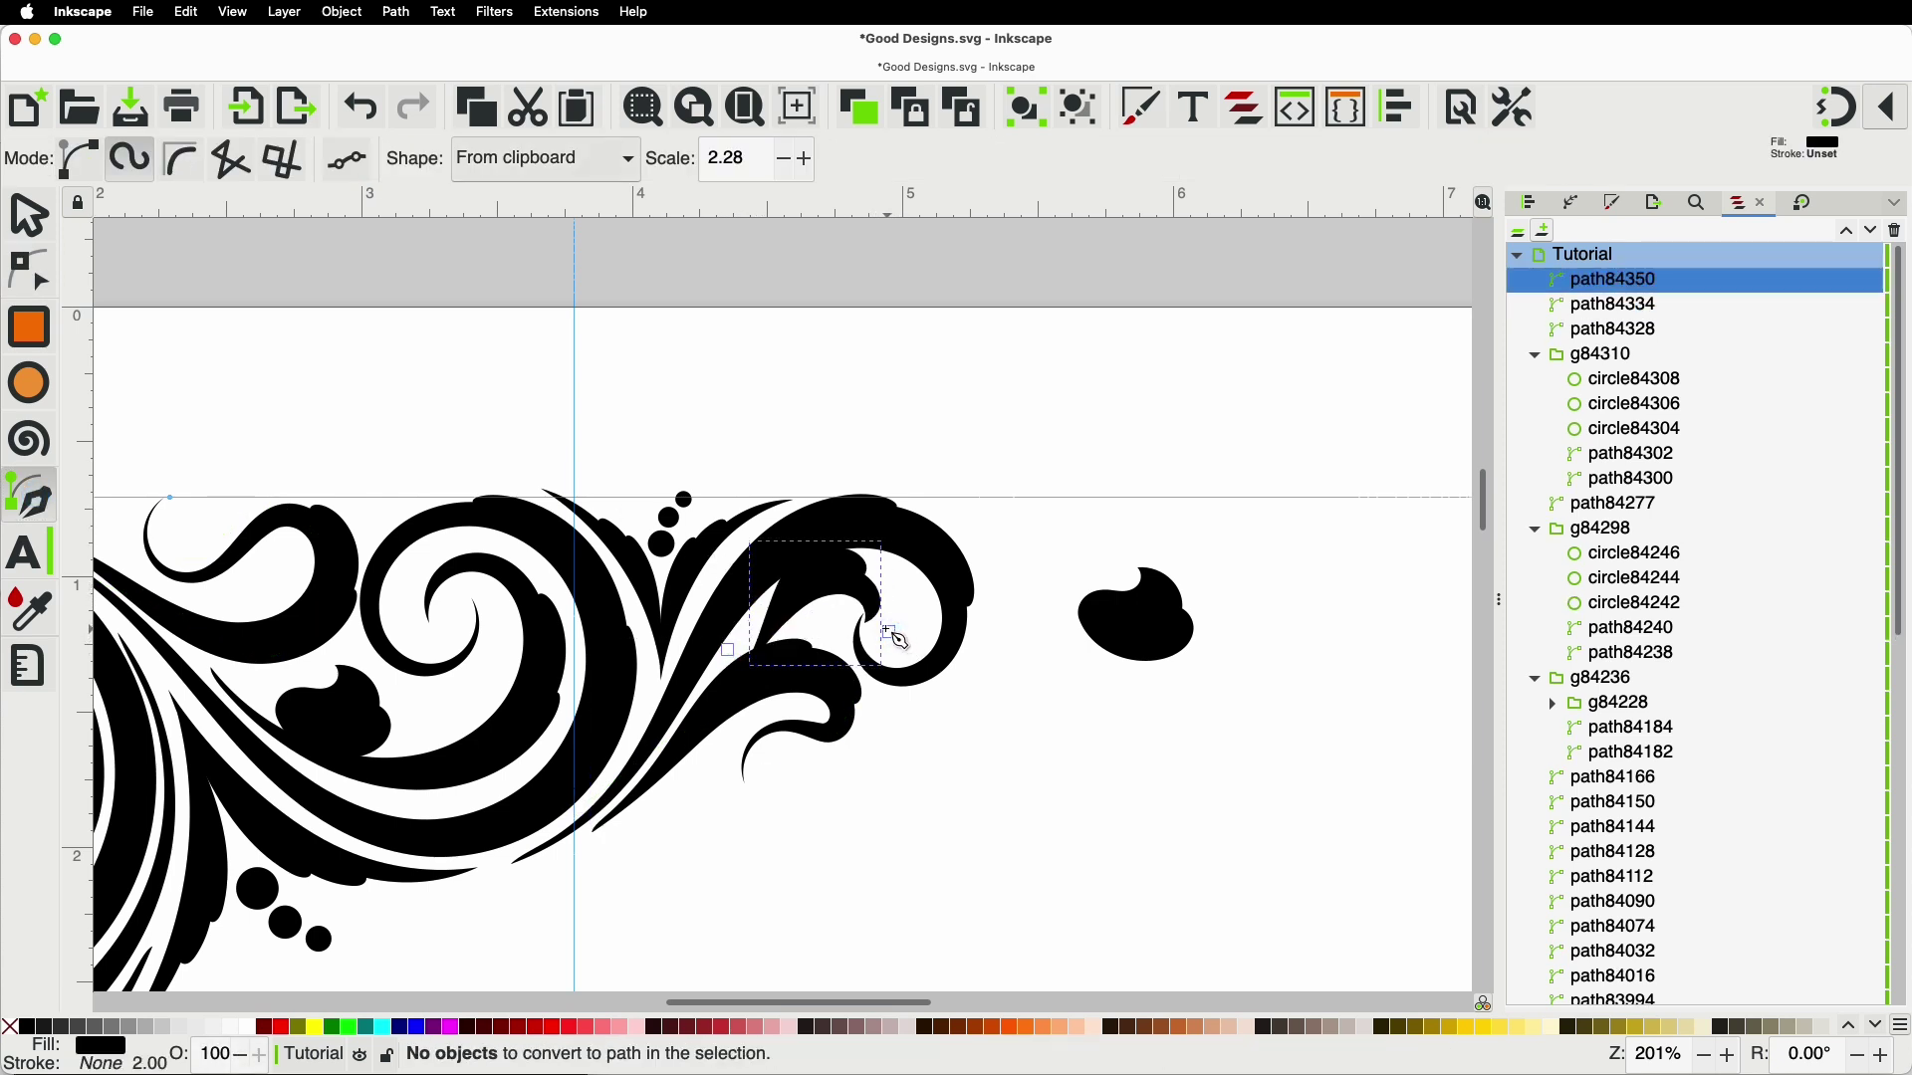
Step: Move the shading shape's first two nodes closer to the scroll's stem and reduce its stroke shape width slightly
{"action": "left_click", "coordinate": [37, 277]}
{"action": "scroll", "coordinate": [702, 438], "scroll_direction": "up", "scroll_amount": 2}
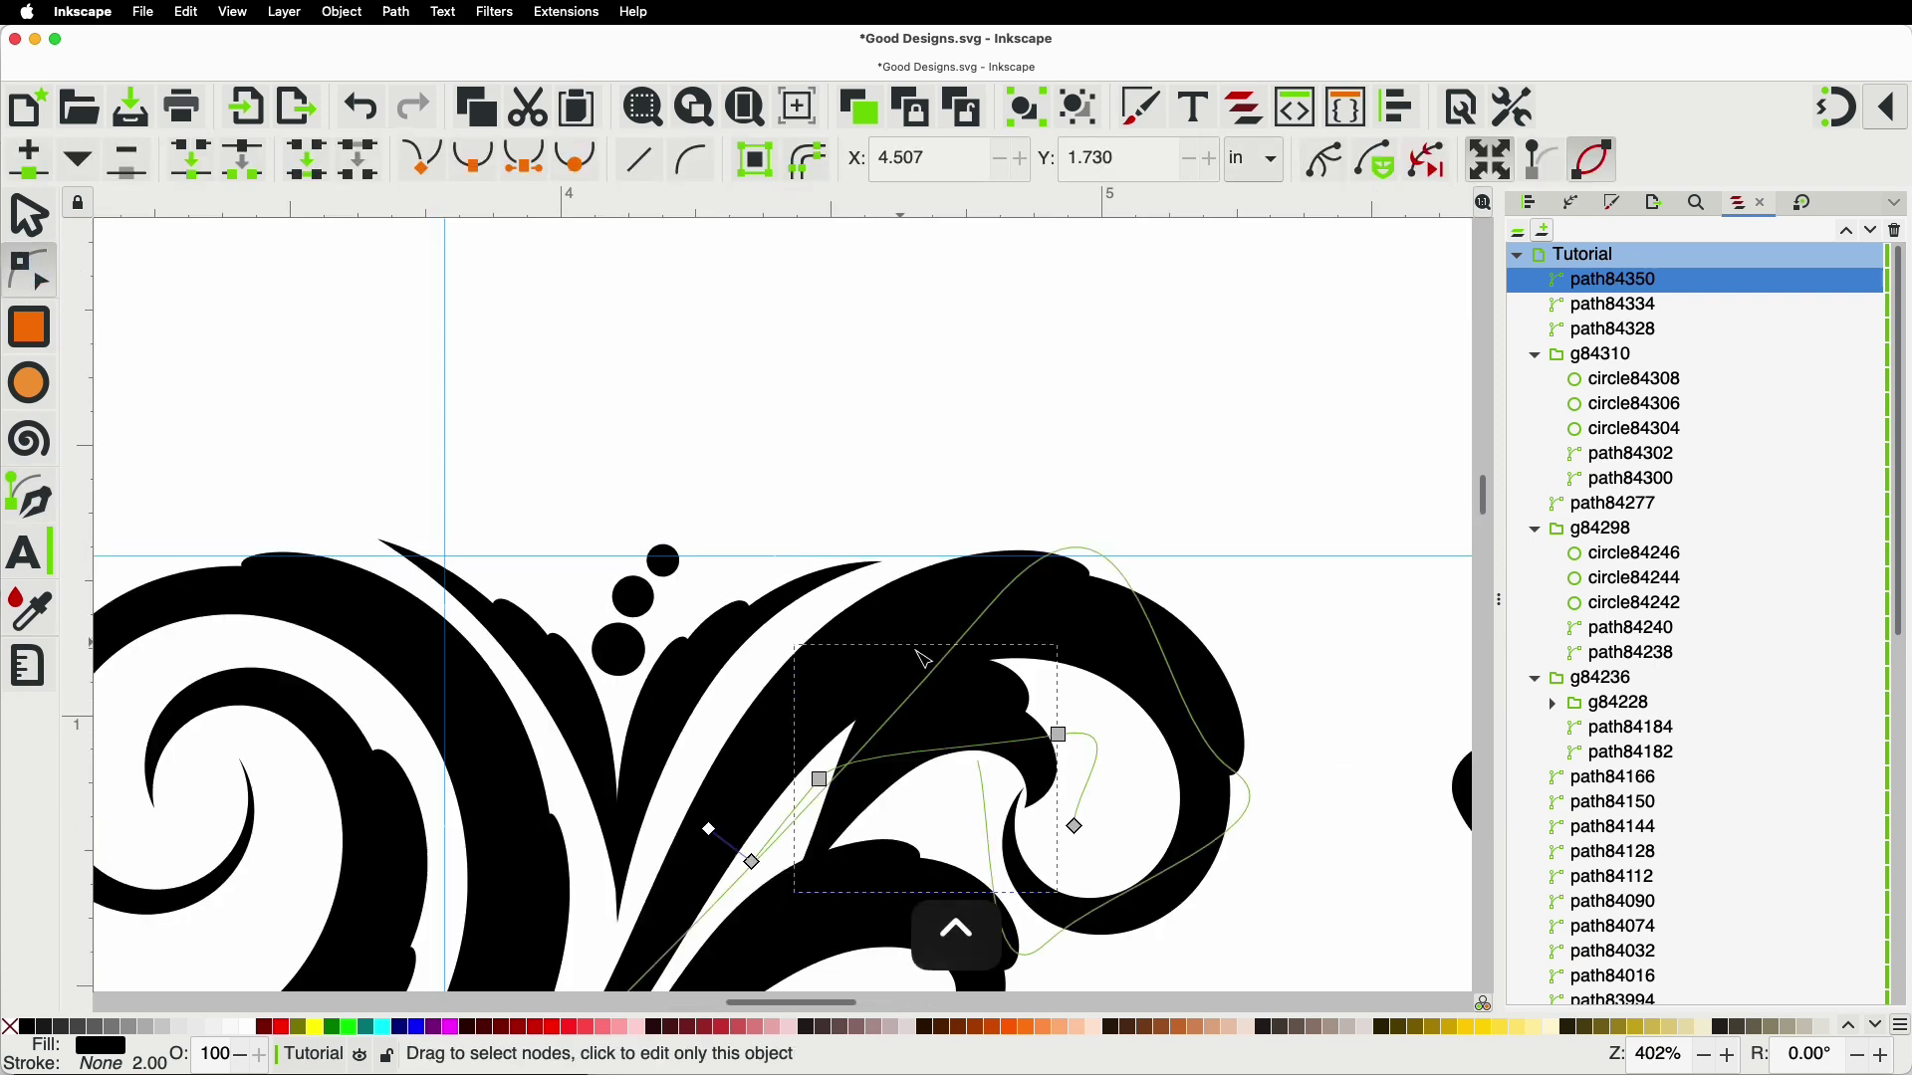
{"action": "left_click_drag", "start_coordinate": [753, 862], "coordinate": [719, 839]}
{"action": "left_click_drag", "start_coordinate": [822, 786], "coordinate": [807, 789]}
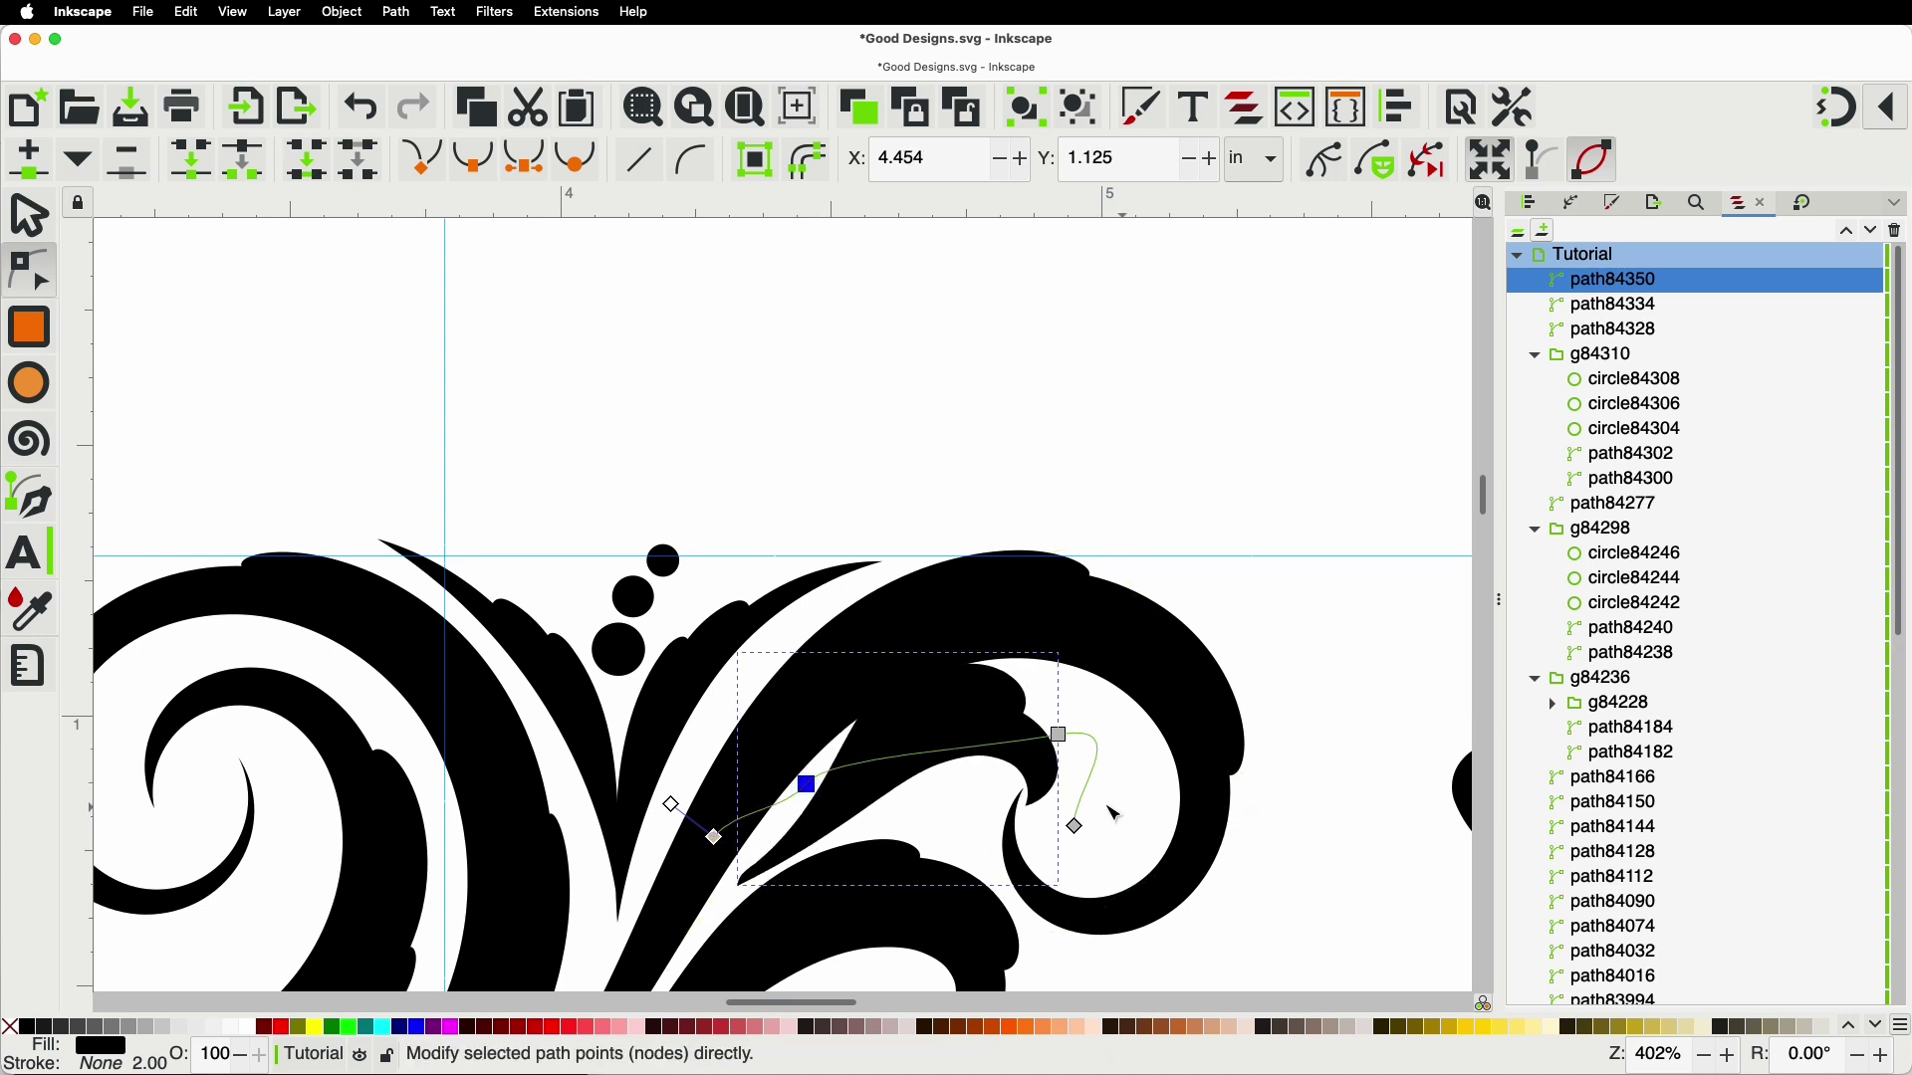
{"action": "left_click", "coordinate": [677, 810]}
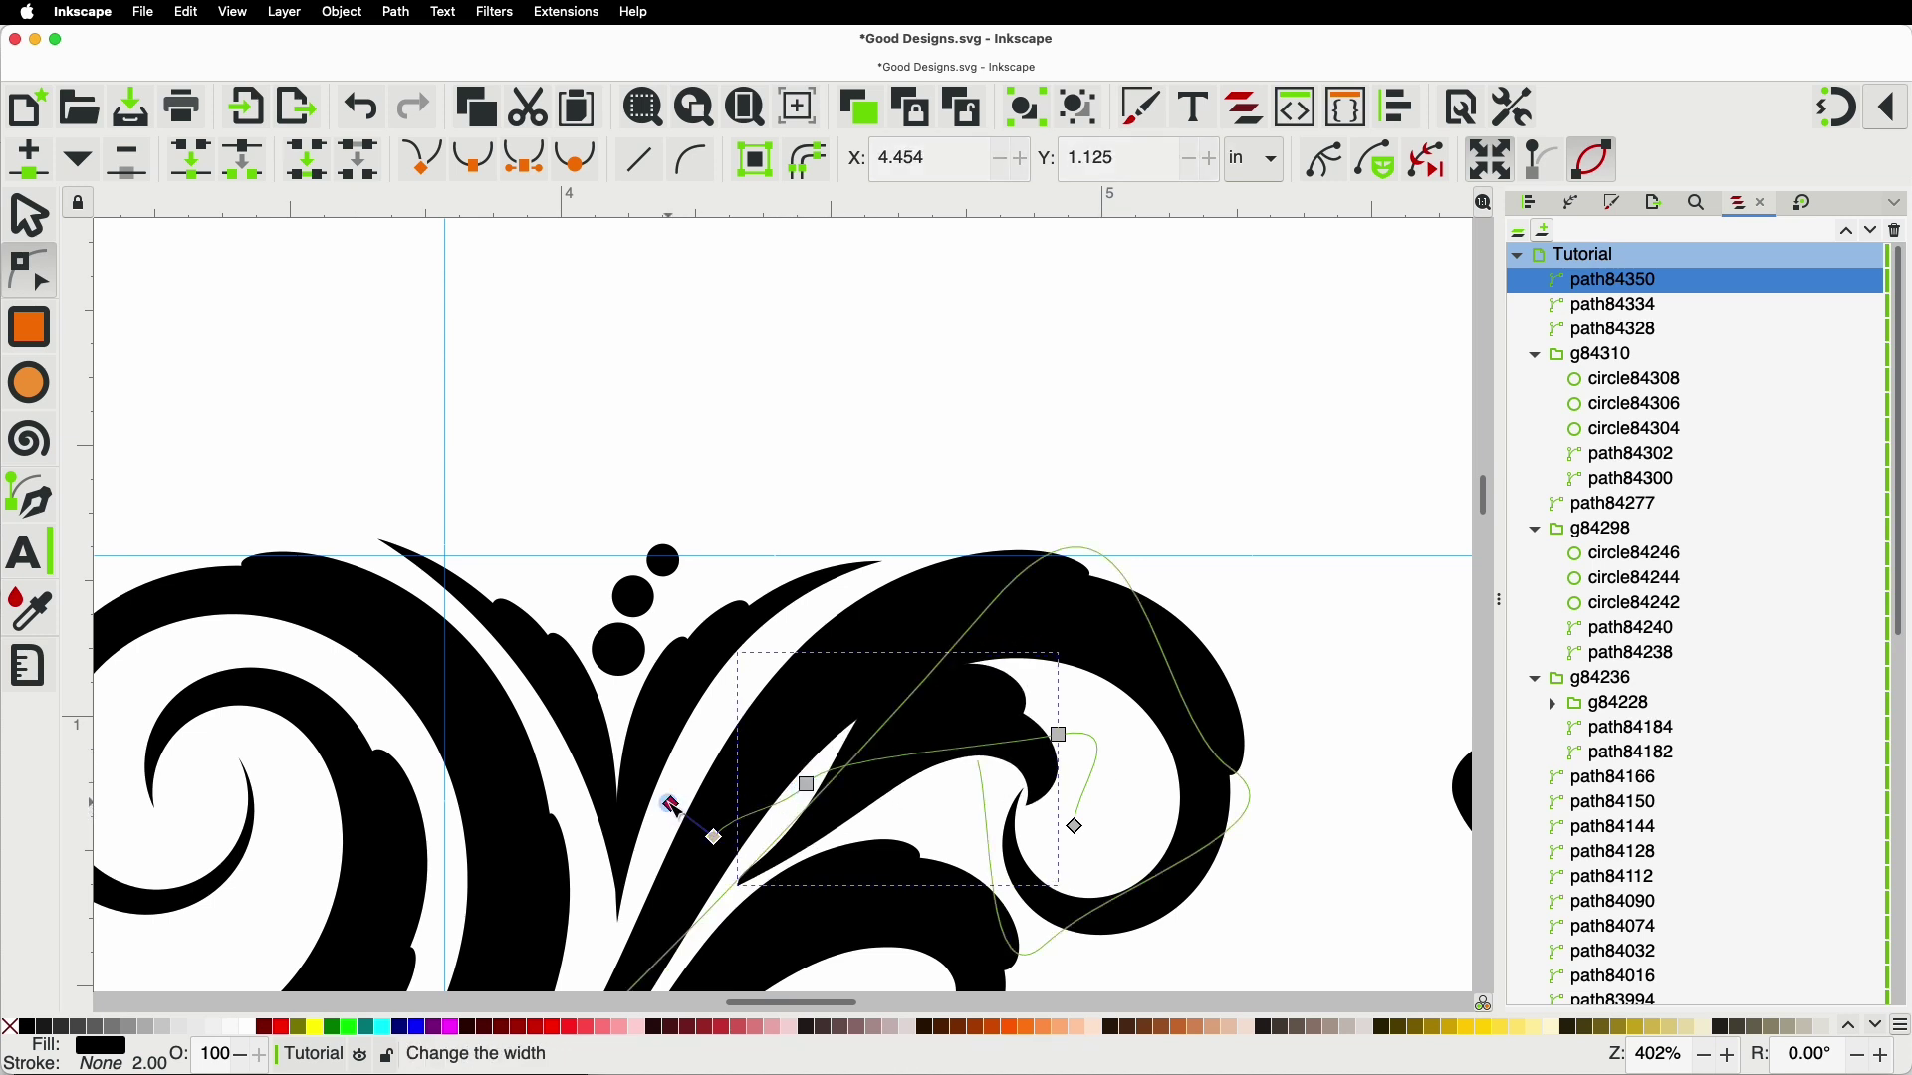
{"action": "left_click_drag", "start_coordinate": [673, 802], "coordinate": [681, 813]}
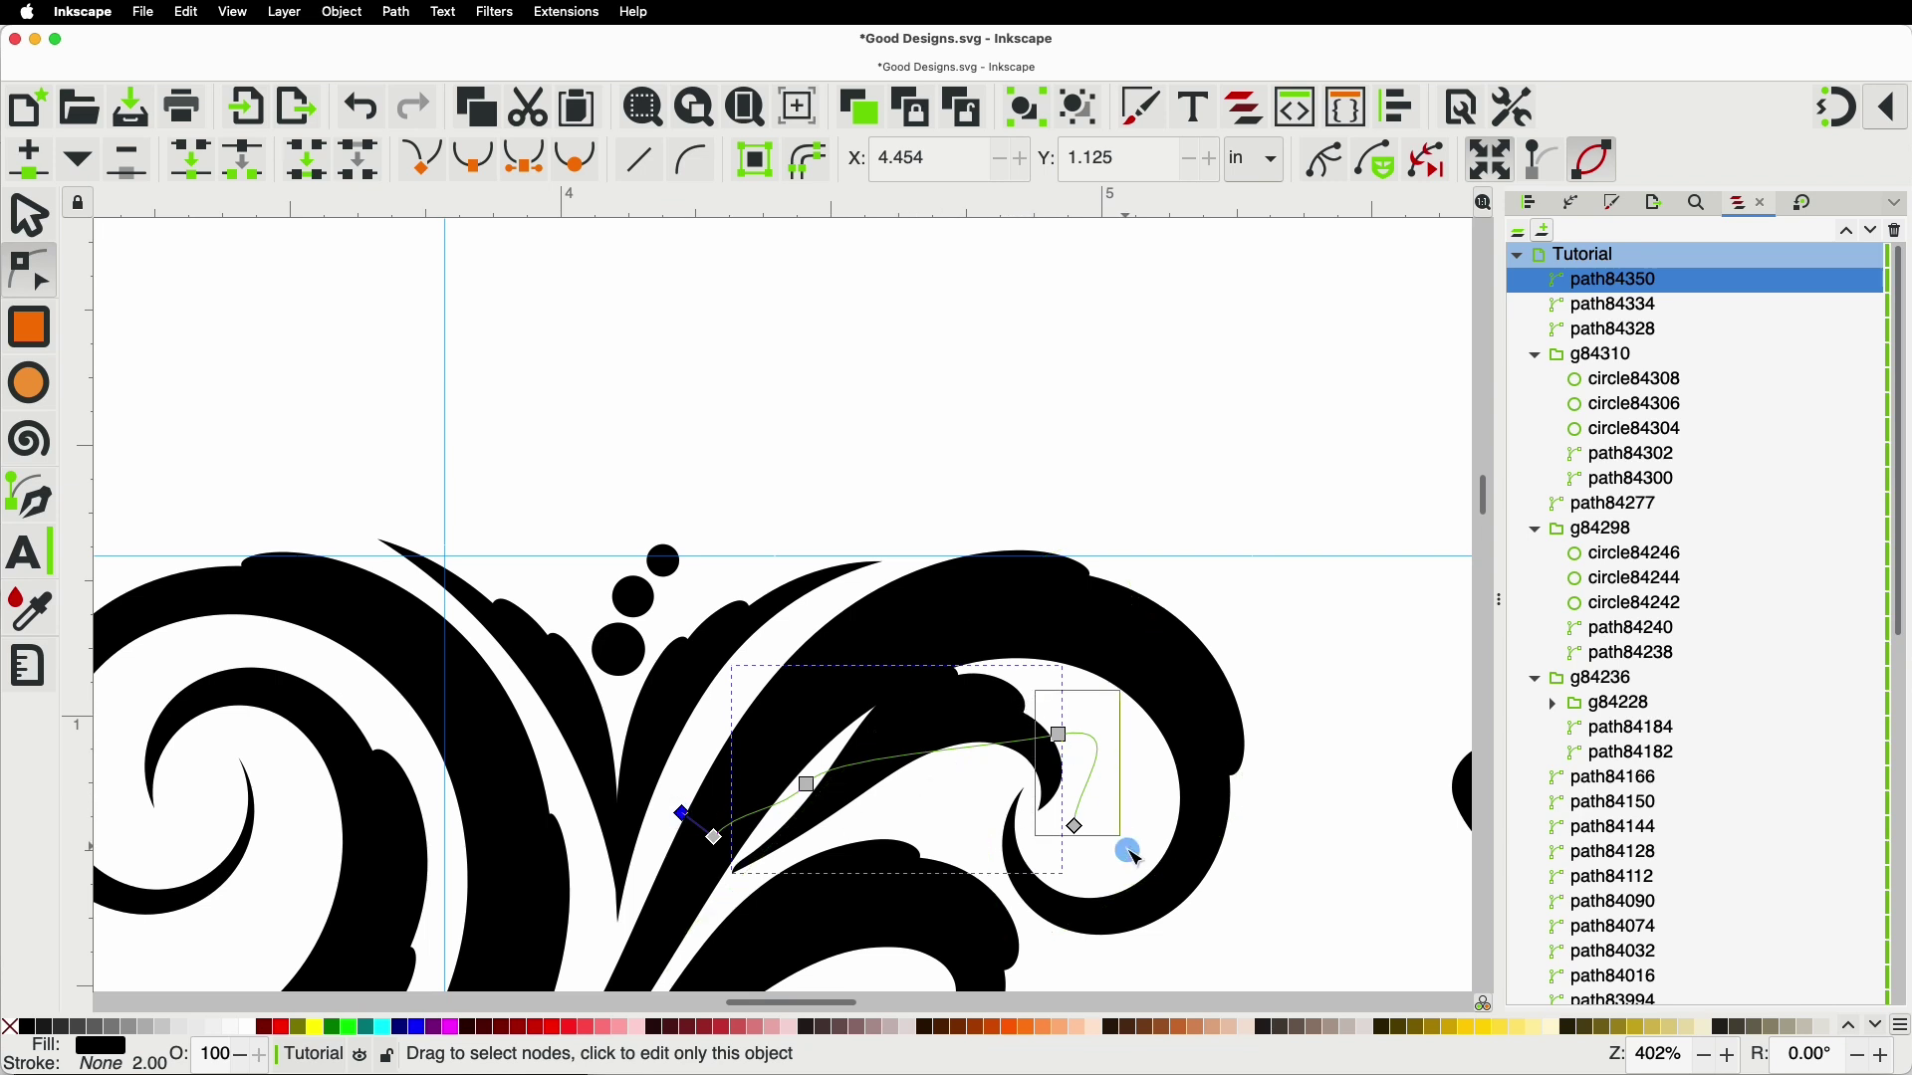
Step: Reshape the shading shape to follow the scroll's inner curve, with its ends at about X 4.268, Y 1.265 and X 4.880, Y 1.333 in
{"action": "left_click_drag", "start_coordinate": [1118, 835], "coordinate": [1121, 839]}
{"action": "left_click_drag", "start_coordinate": [1057, 730], "coordinate": [1092, 771]}
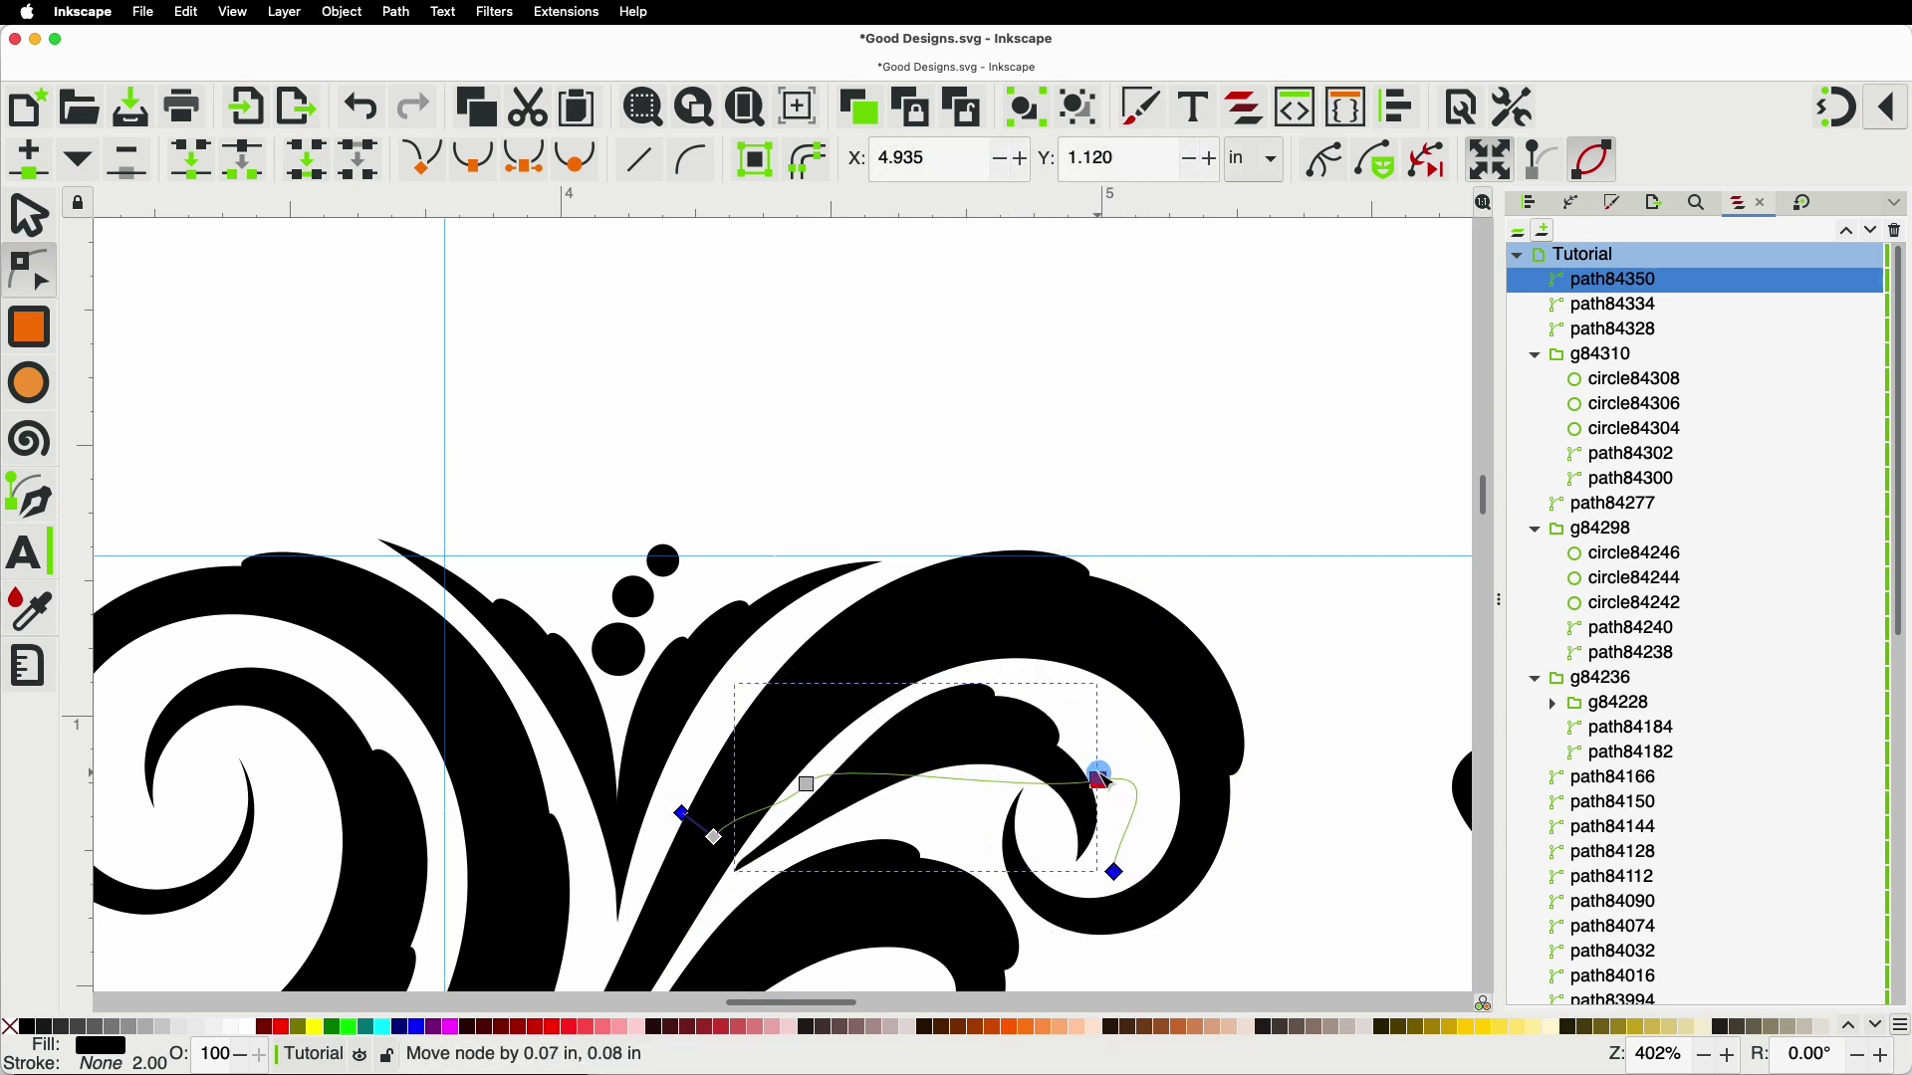
{"action": "left_click_drag", "start_coordinate": [1120, 771], "coordinate": [1120, 773]}
{"action": "left_click", "coordinate": [1291, 841]}
{"action": "left_click_drag", "start_coordinate": [1133, 865], "coordinate": [1042, 901]}
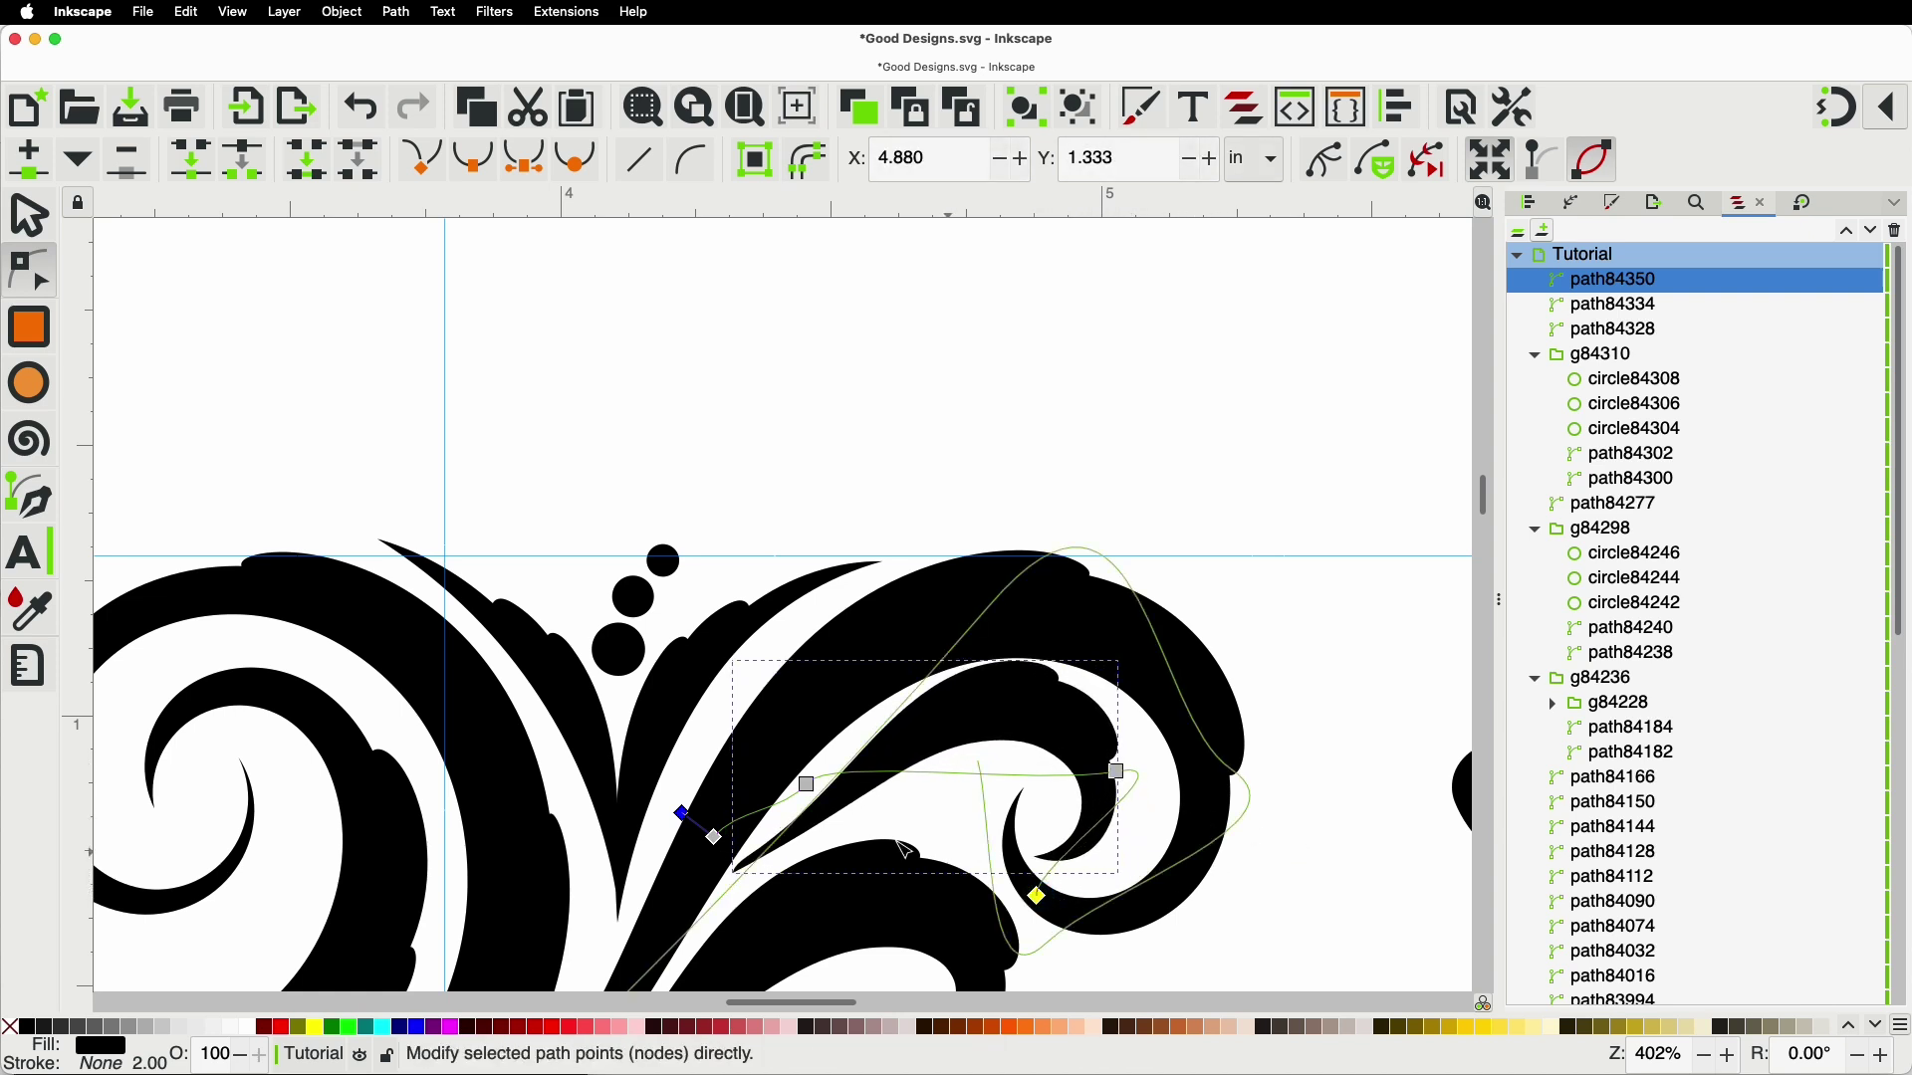
{"action": "left_click_drag", "start_coordinate": [808, 787], "coordinate": [978, 717]}
{"action": "left_click_drag", "start_coordinate": [717, 841], "coordinate": [715, 864]}
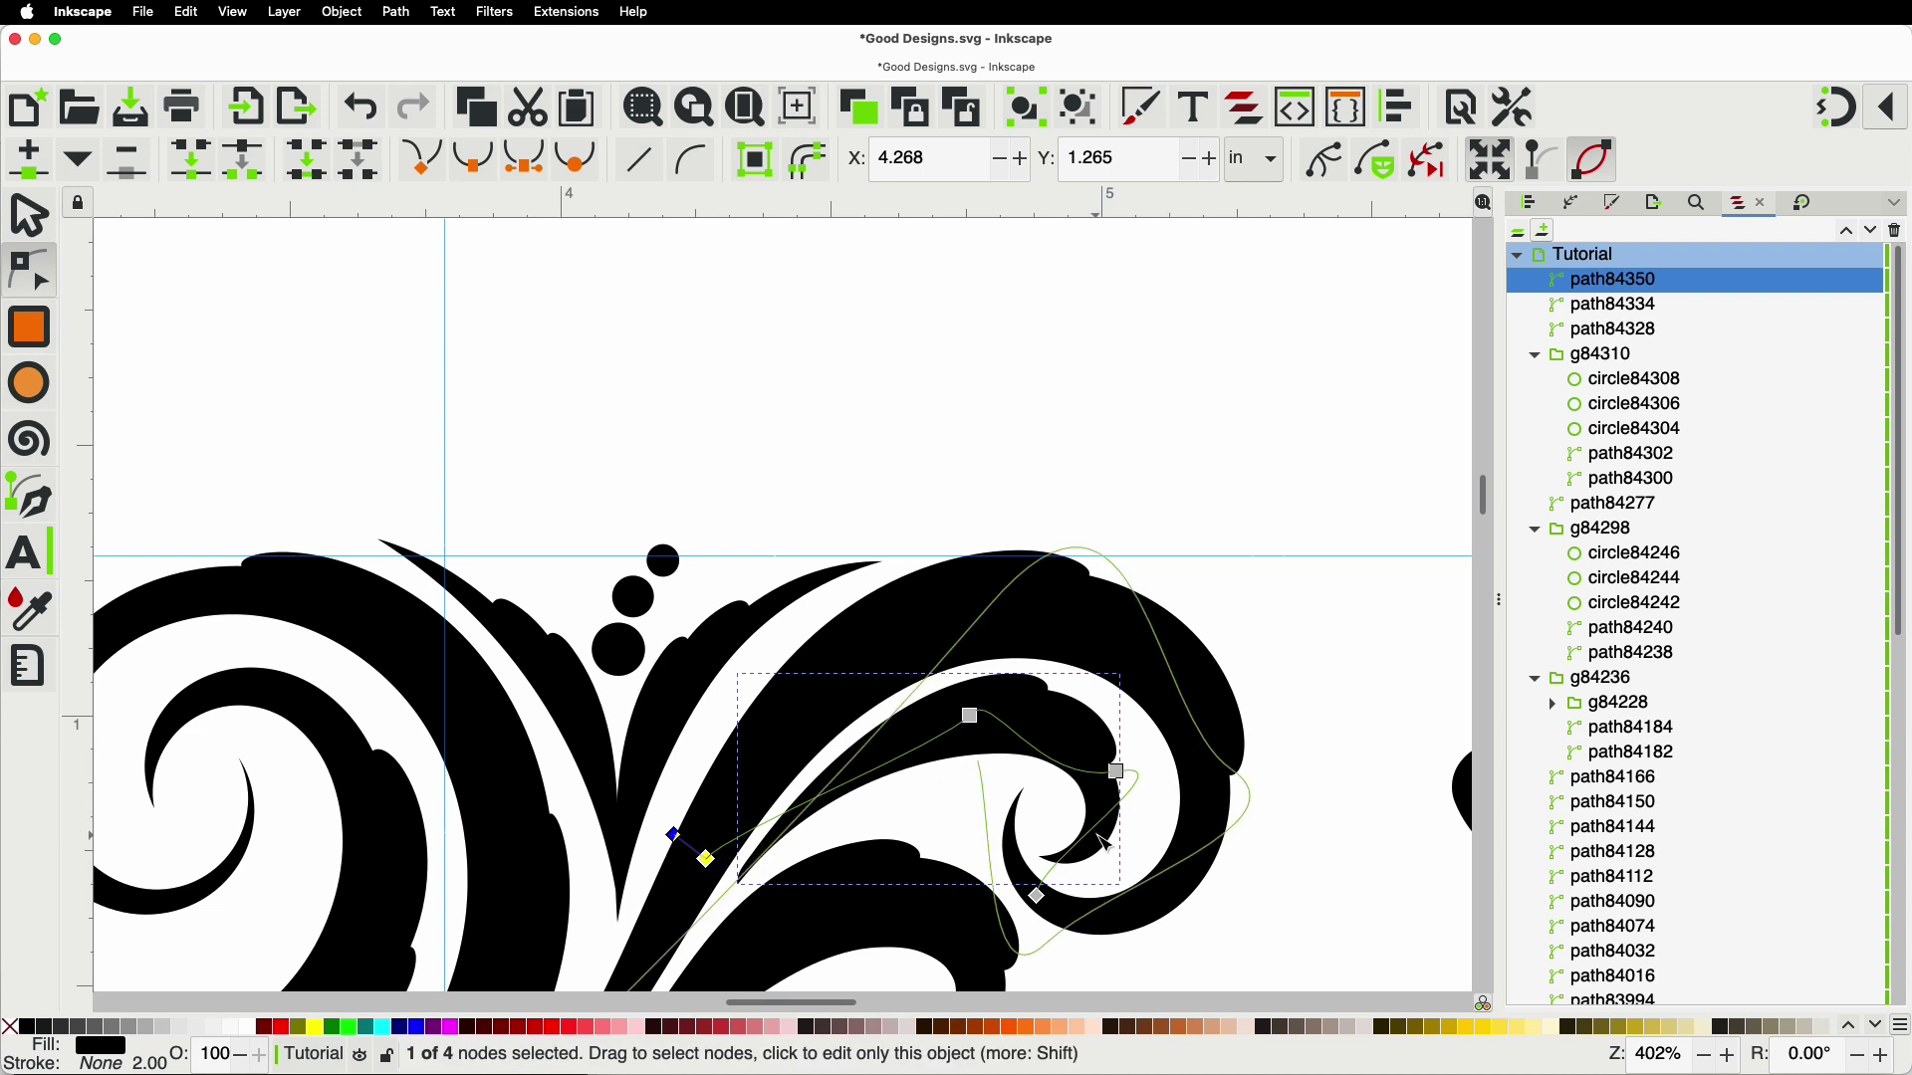
Step: Fit the spare blob on the rightmost scroll's outer edge, rotated and resized to 0.366 by 0.384 in at about X 5.172, Y 0.736 in
{"action": "scroll", "coordinate": [1103, 844], "scroll_direction": "down", "scroll_amount": 3}
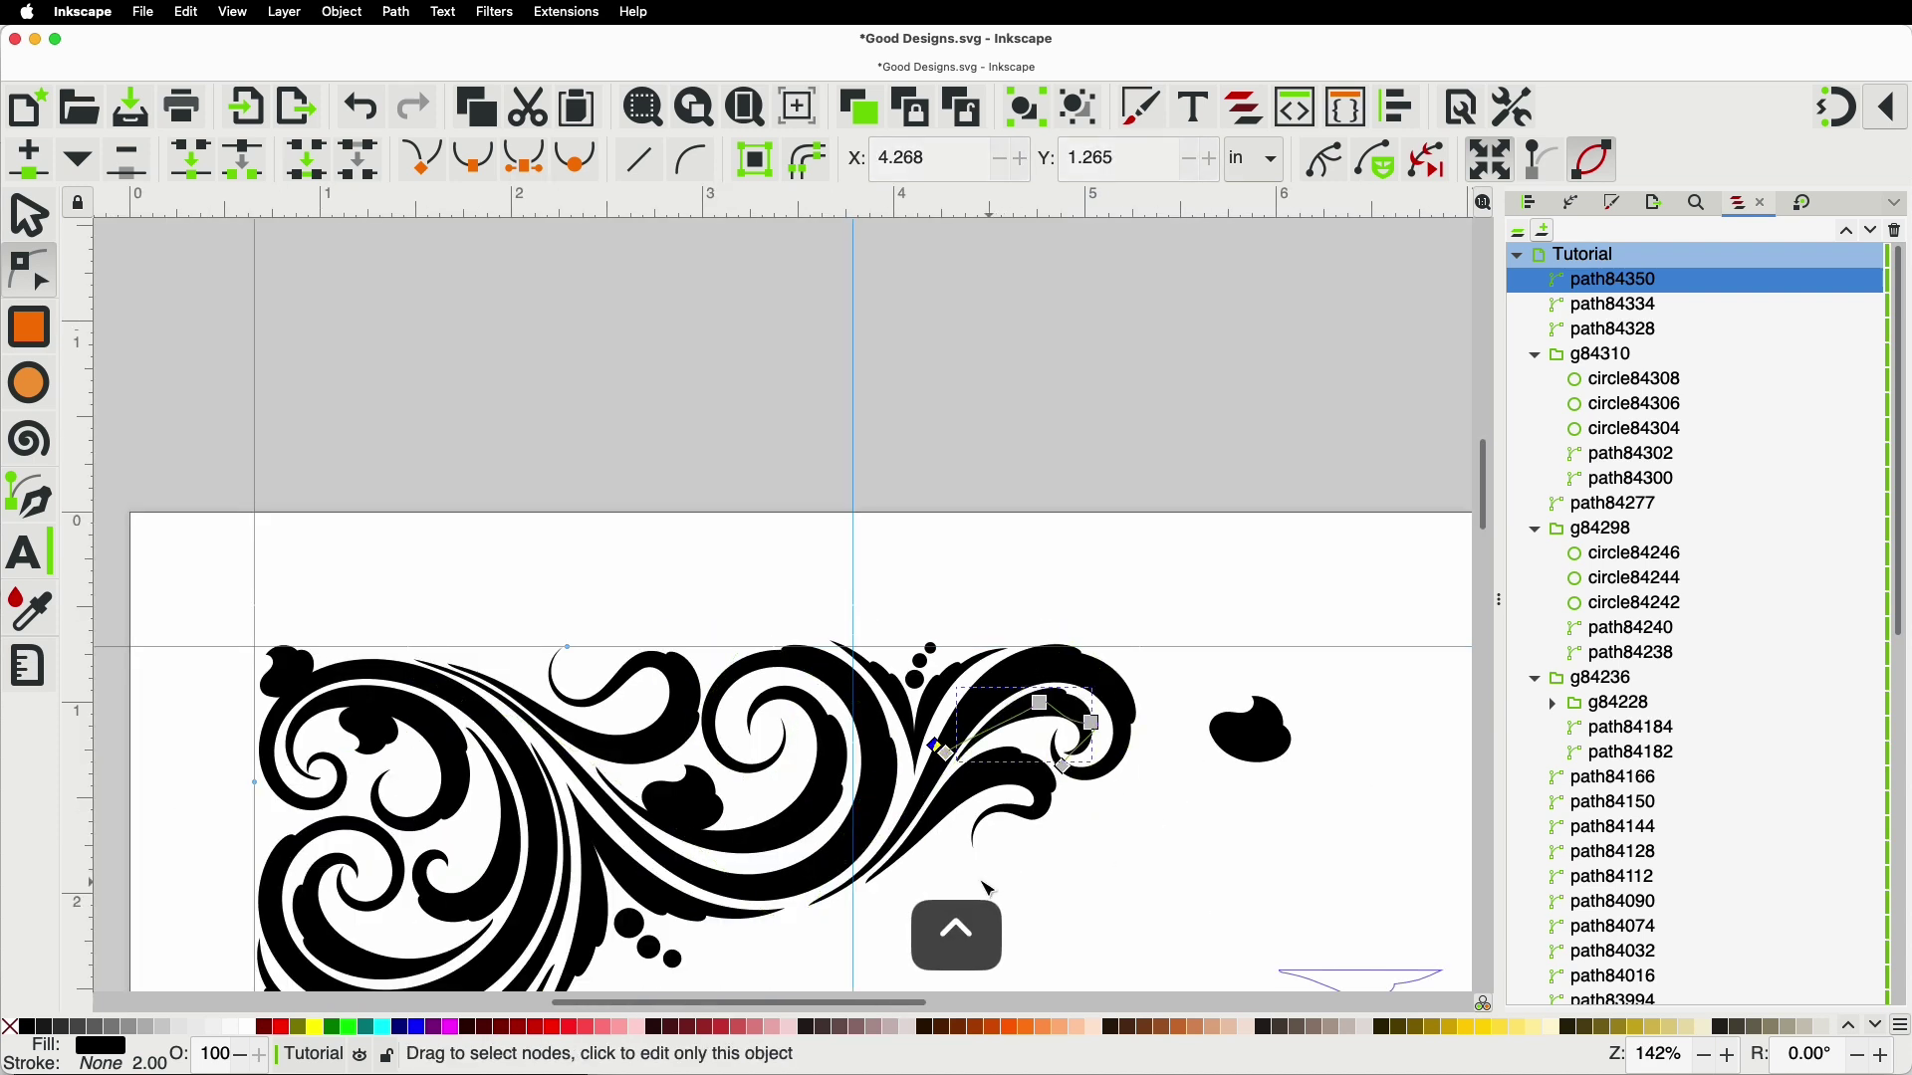
{"action": "scroll", "coordinate": [1003, 893], "scroll_direction": "down", "scroll_amount": 3}
{"action": "scroll", "coordinate": [1003, 893], "scroll_direction": "left", "scroll_amount": 3}
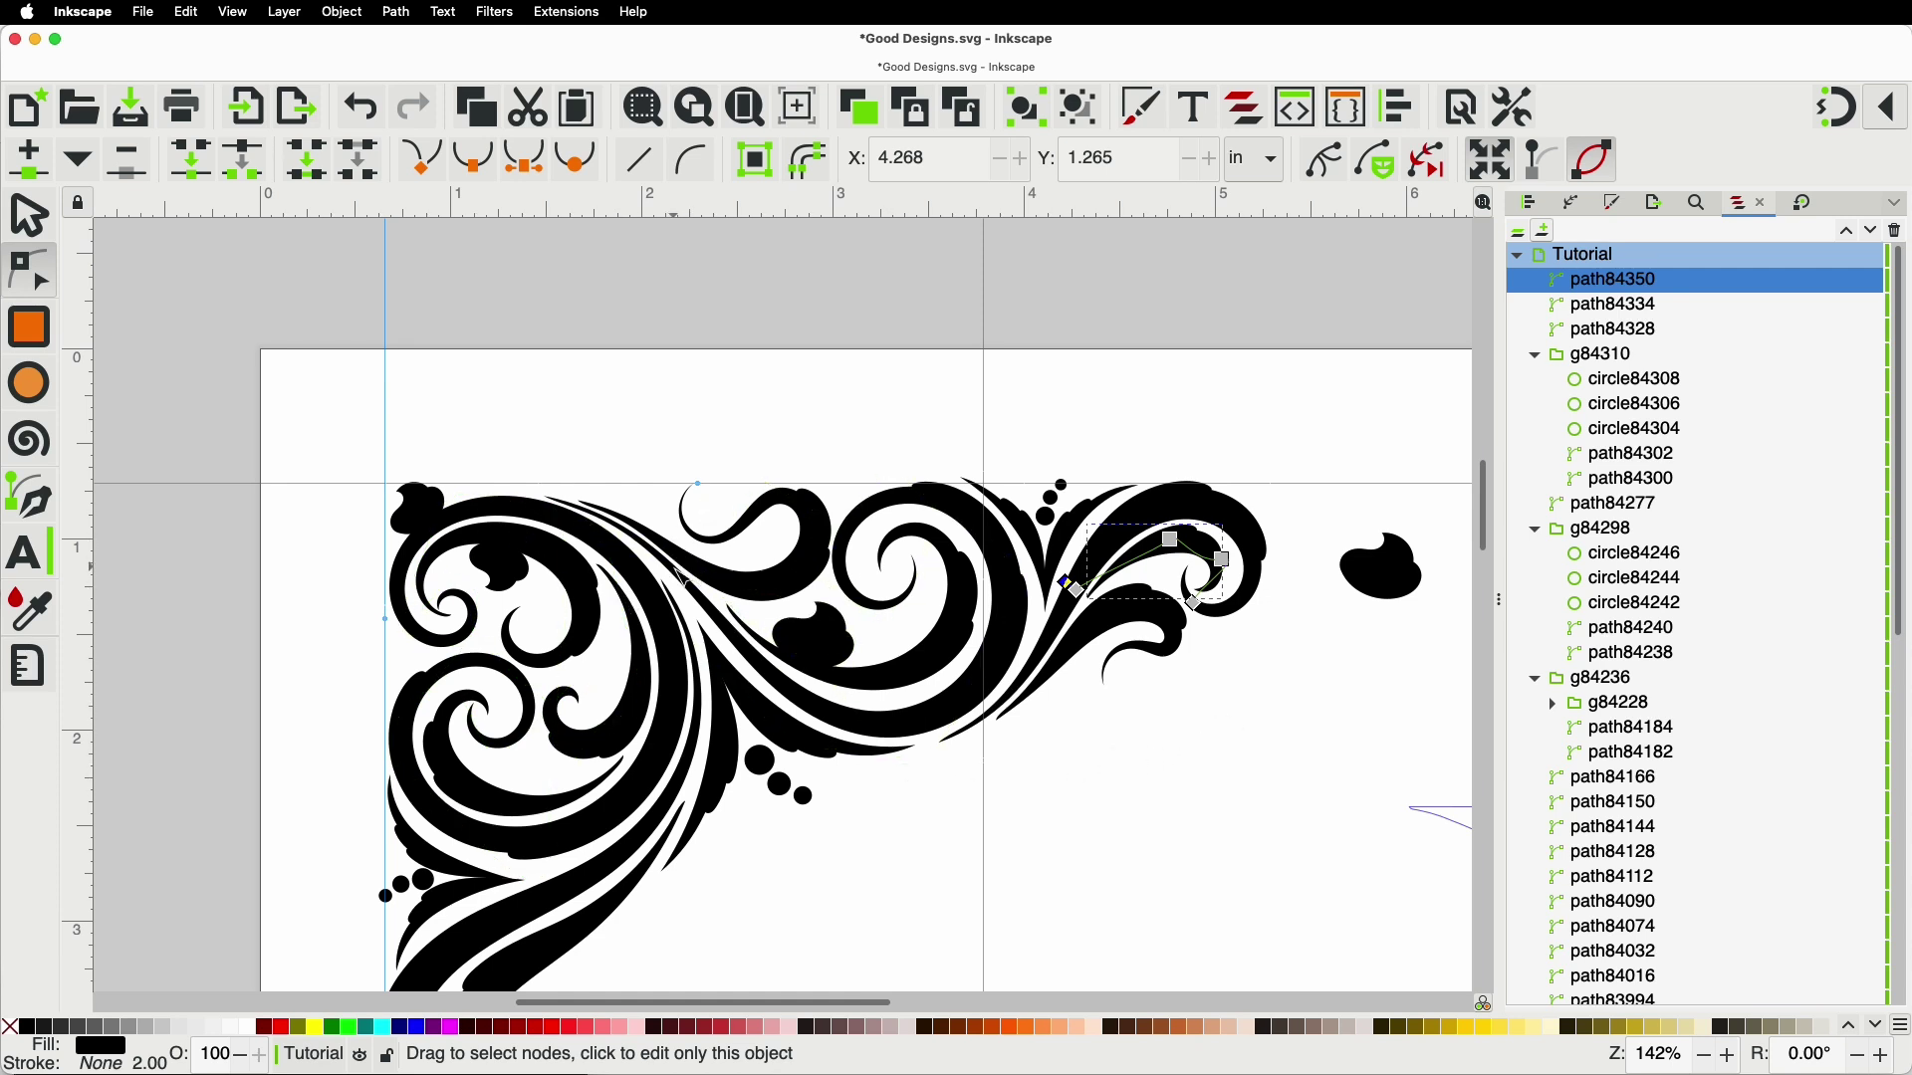
{"action": "left_click", "coordinate": [37, 225]}
{"action": "left_click", "coordinate": [1395, 586]}
{"action": "left_click_drag", "start_coordinate": [1401, 596], "coordinate": [1310, 544]}
{"action": "scroll", "coordinate": [1311, 542], "scroll_direction": "up", "scroll_amount": 3}
{"action": "left_click", "coordinate": [1311, 540]}
{"action": "left_click_drag", "start_coordinate": [1413, 403], "coordinate": [1426, 513]}
{"action": "left_click_drag", "start_coordinate": [1264, 456], "coordinate": [1235, 457]}
{"action": "left_click", "coordinate": [1330, 768]}
Step: Draw a new Spiro scroll from the lower-left scroll's outer edge, running downward and curling inward below it
{"action": "scroll", "coordinate": [1344, 736], "scroll_direction": "down", "scroll_amount": 4}
{"action": "scroll", "coordinate": [1305, 774], "scroll_direction": "down", "scroll_amount": 5}
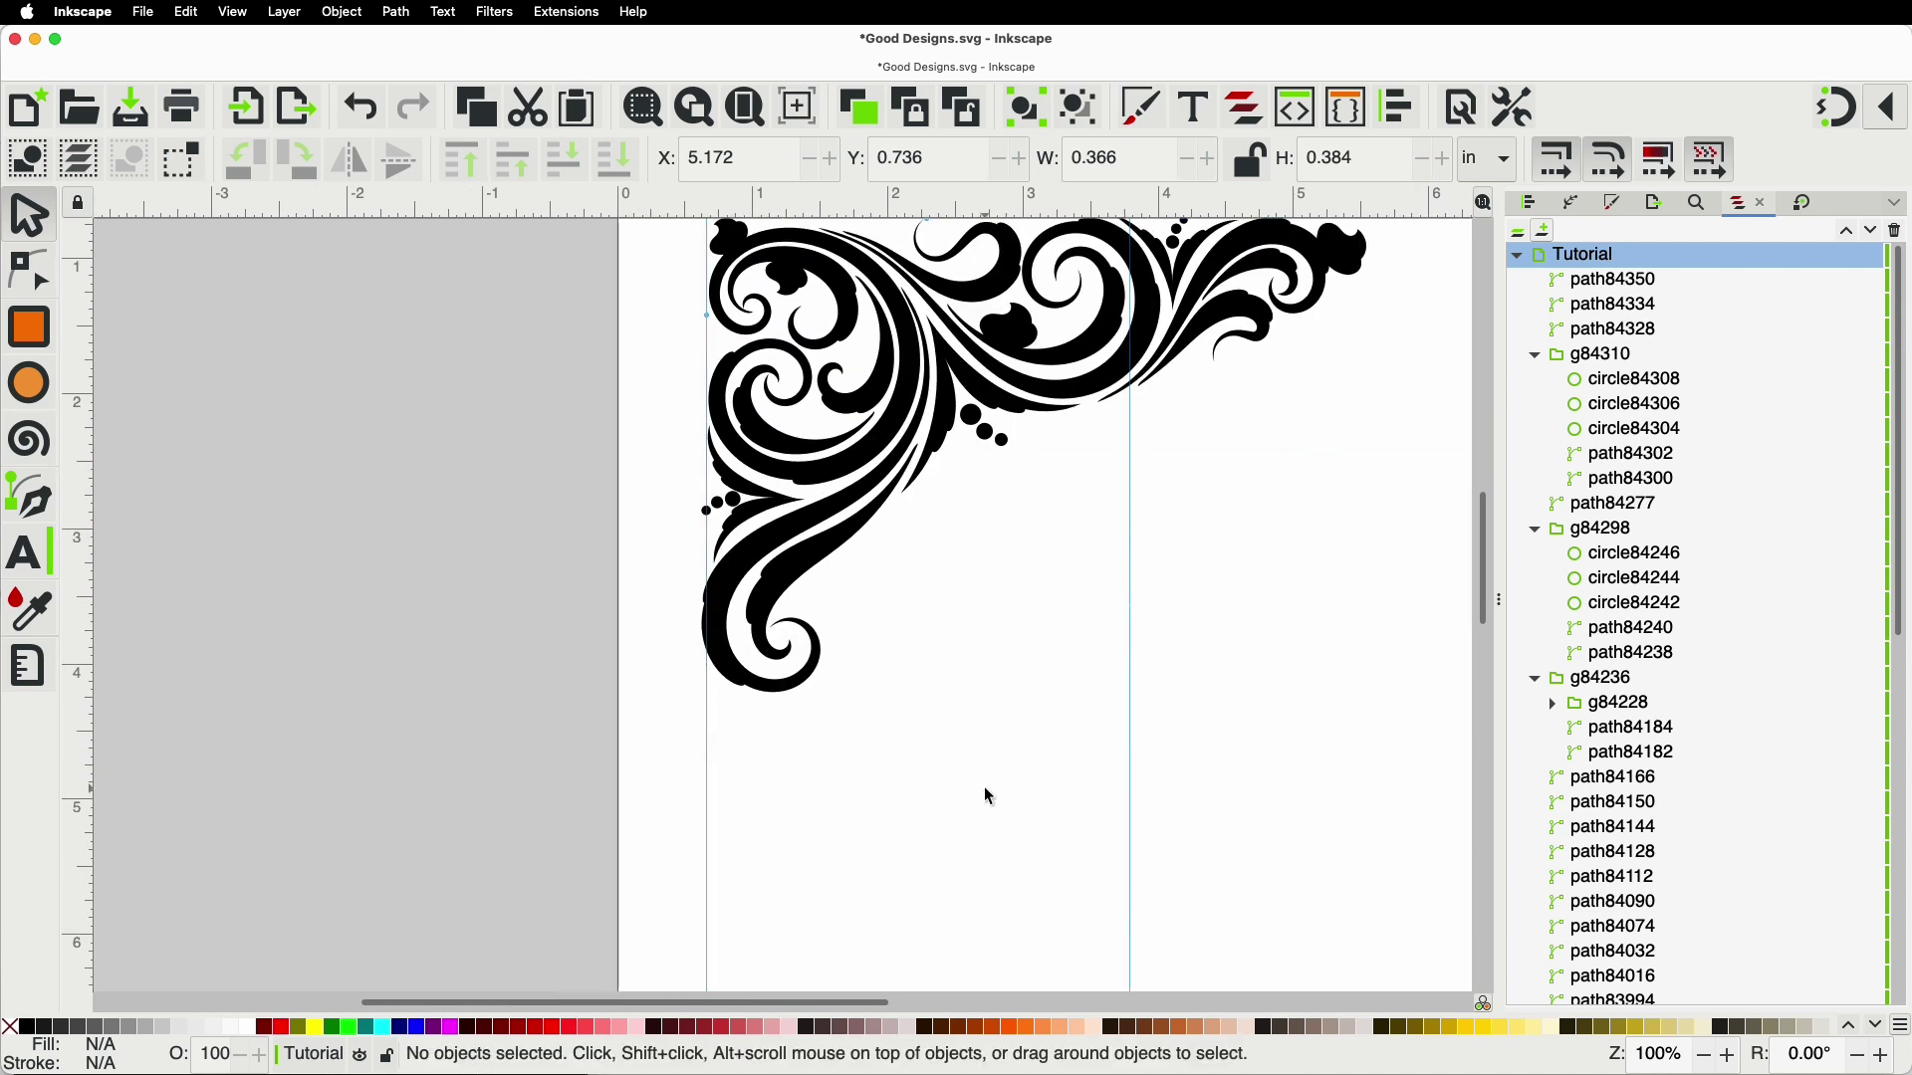
{"action": "left_click", "coordinate": [37, 506]}
{"action": "scroll", "coordinate": [801, 717], "scroll_direction": "up", "scroll_amount": 2}
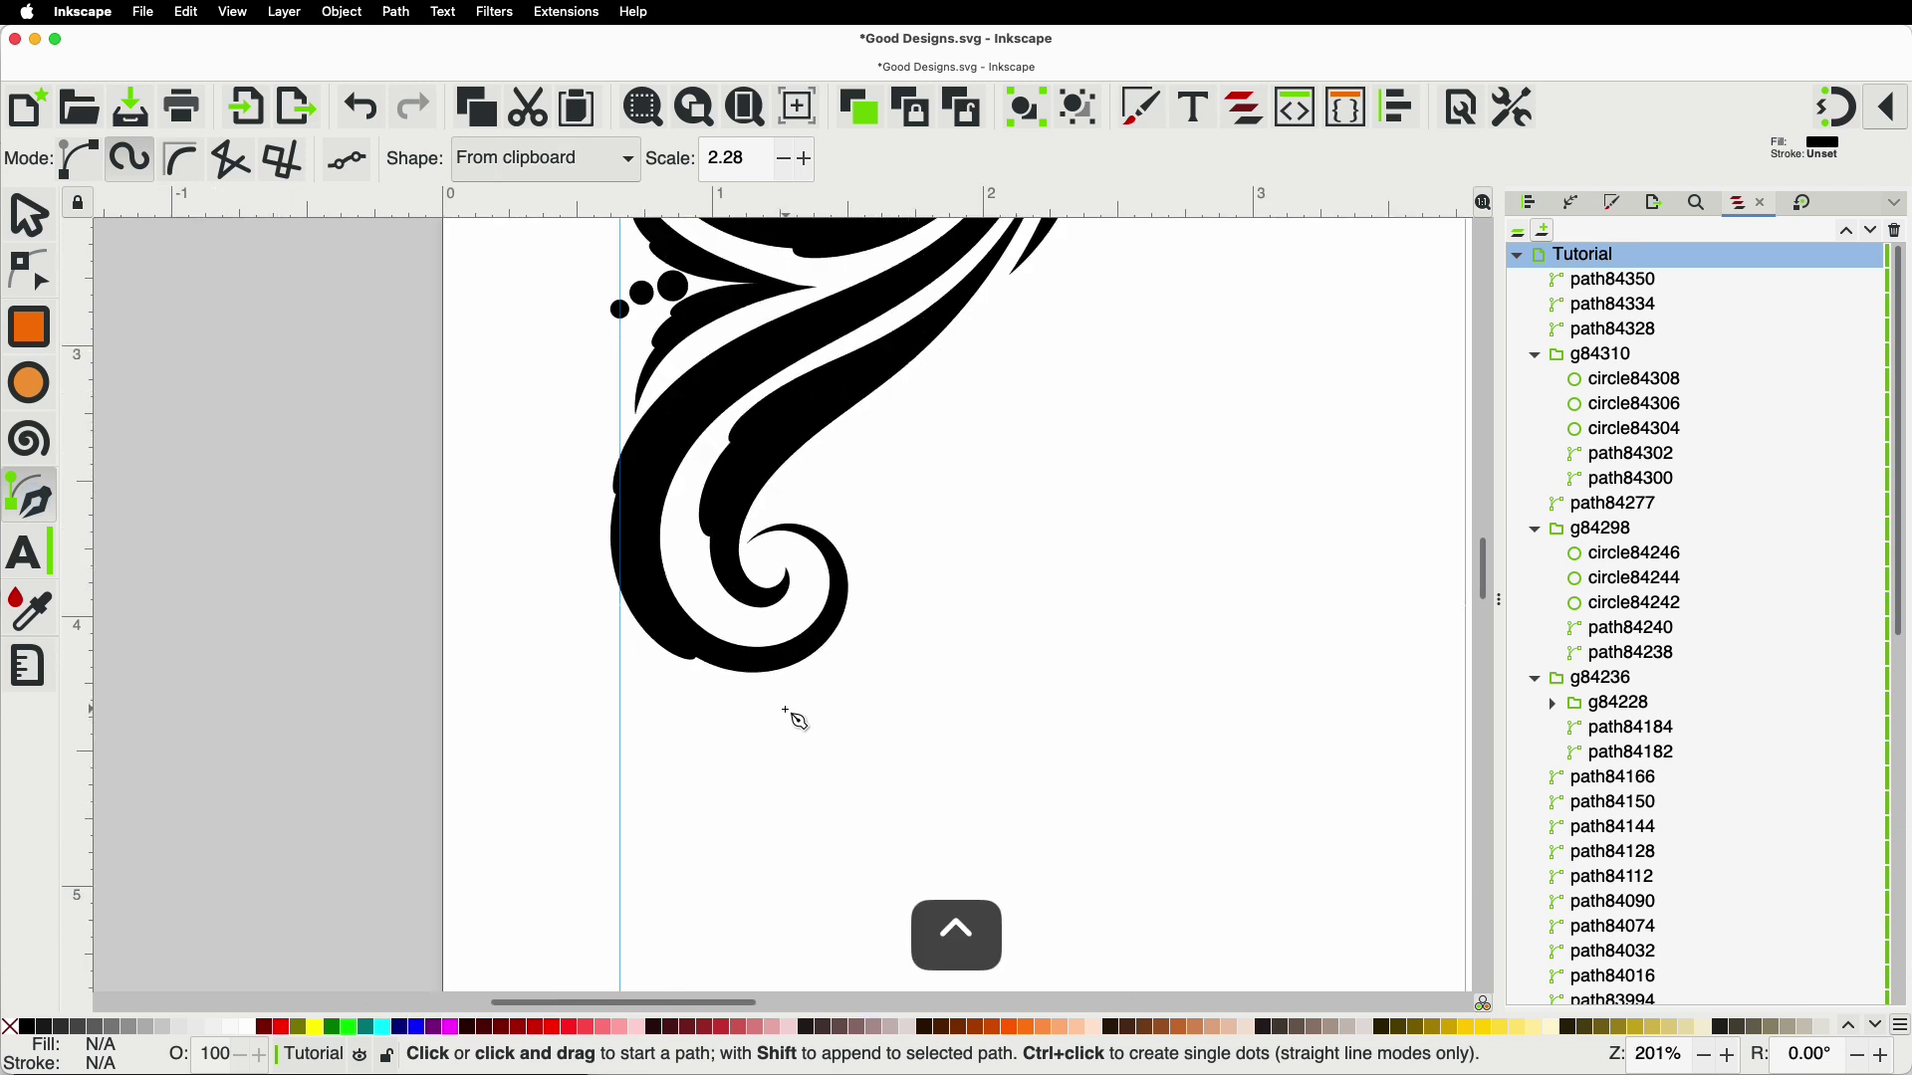
{"action": "left_click", "coordinate": [620, 614]}
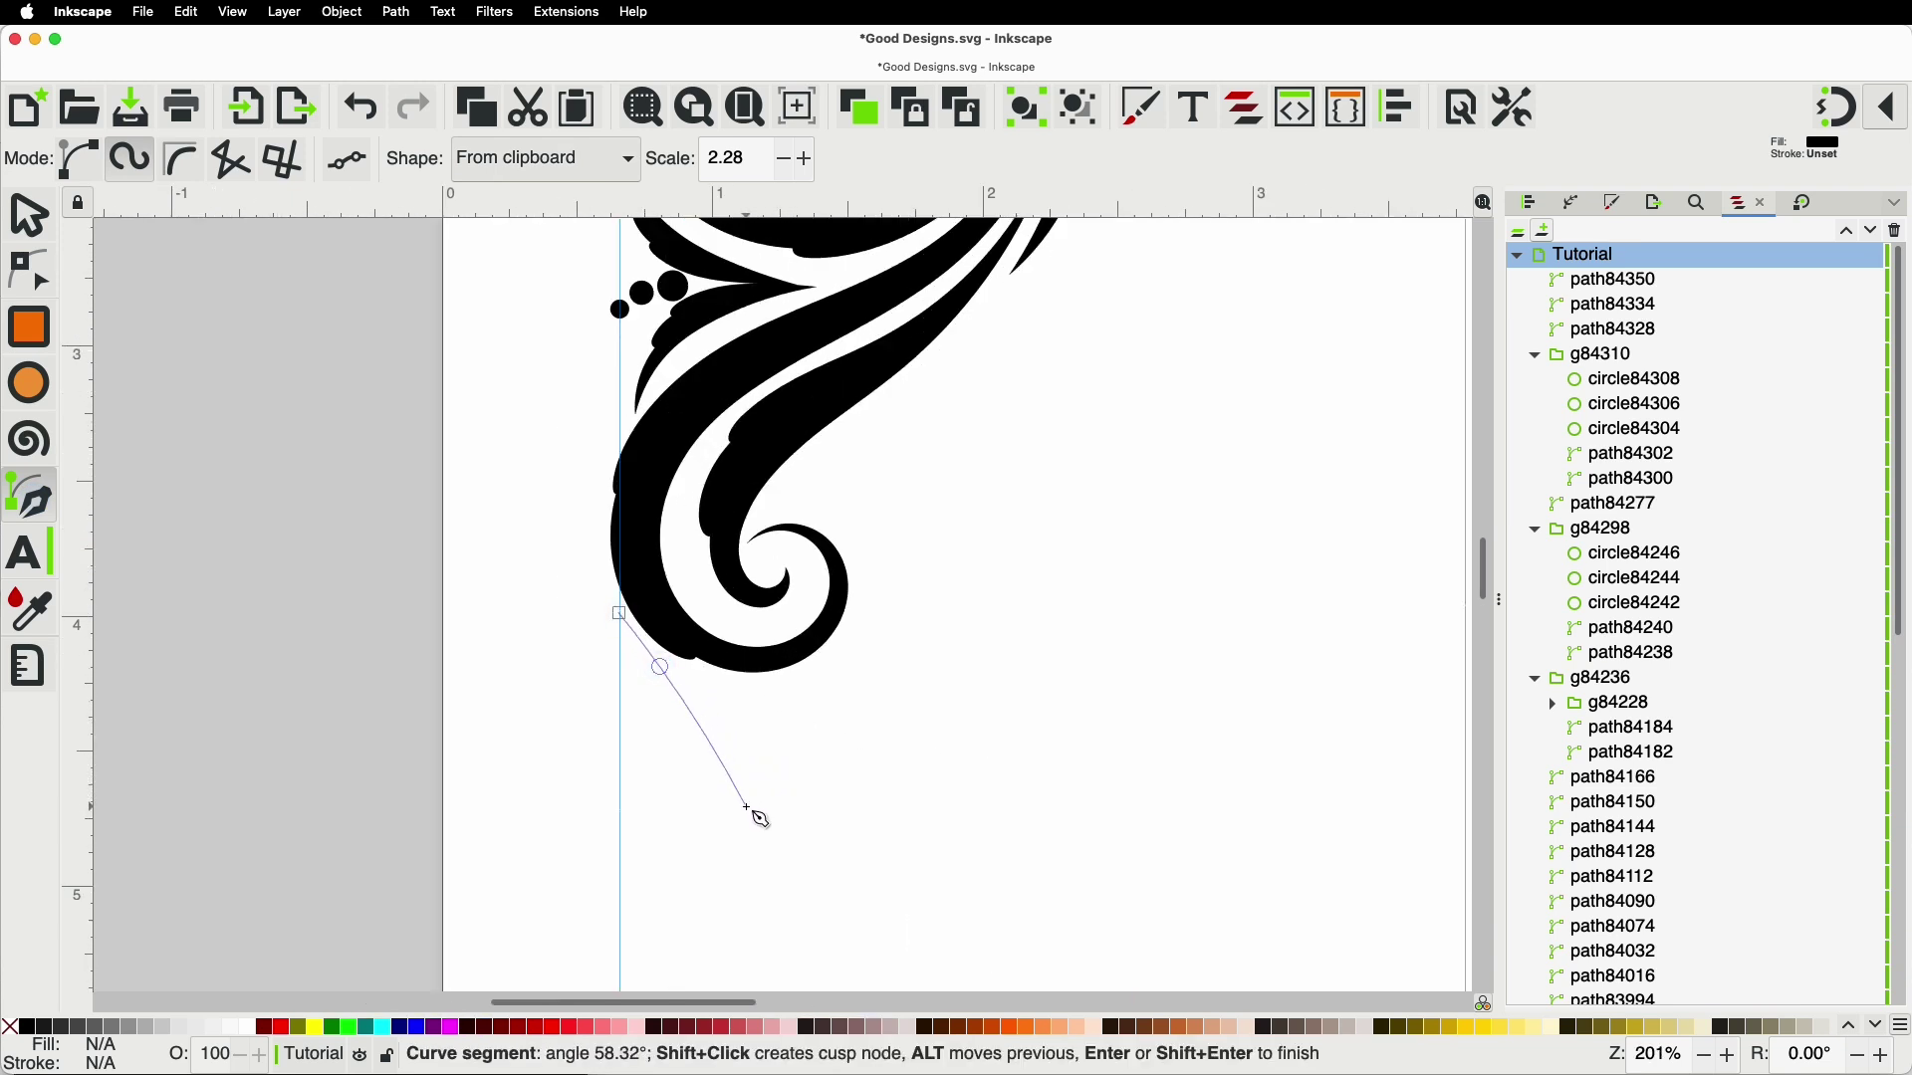
{"action": "double_click", "coordinate": [666, 779]}
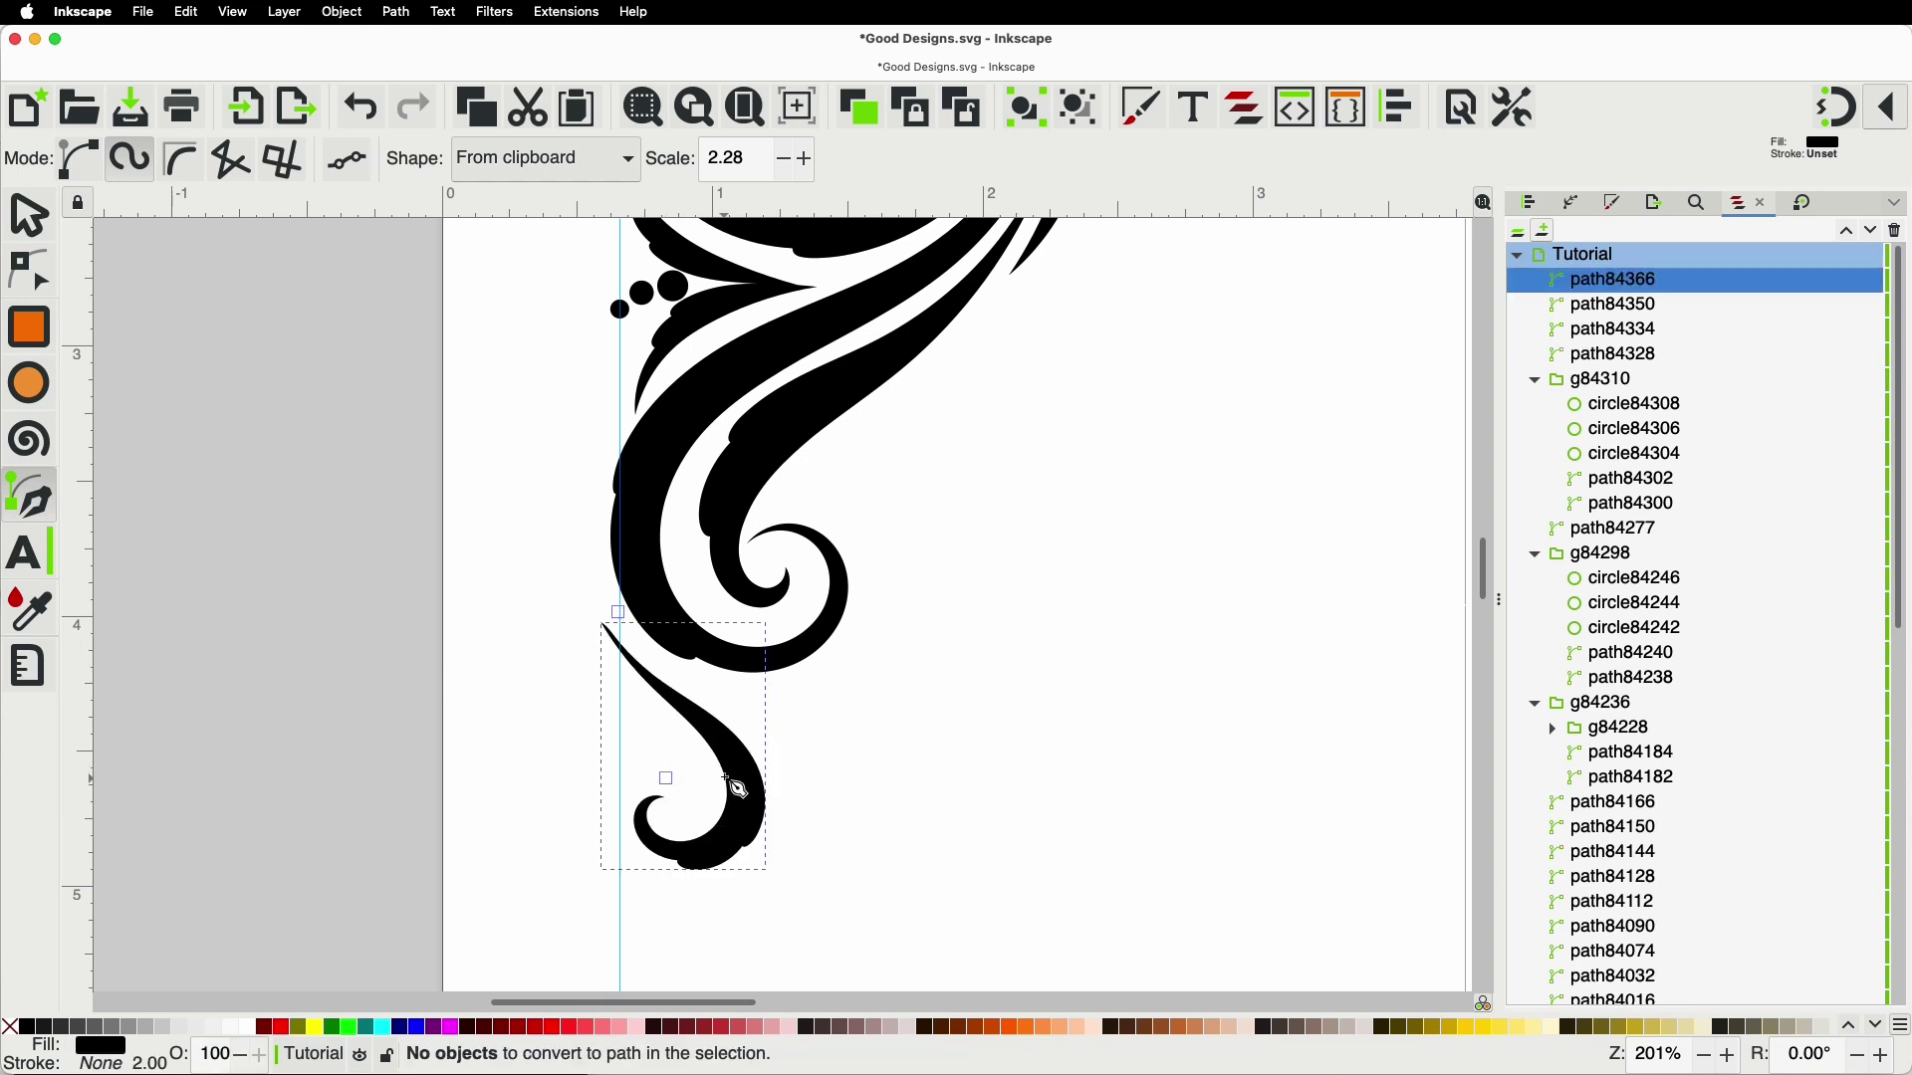
Step: Tuck the new lower scroll's start against the scroll above at about X 0.733, Y 3.937 in and tighten its curled end
{"action": "left_click", "coordinate": [35, 267]}
{"action": "left_click_drag", "start_coordinate": [621, 616], "coordinate": [669, 656]}
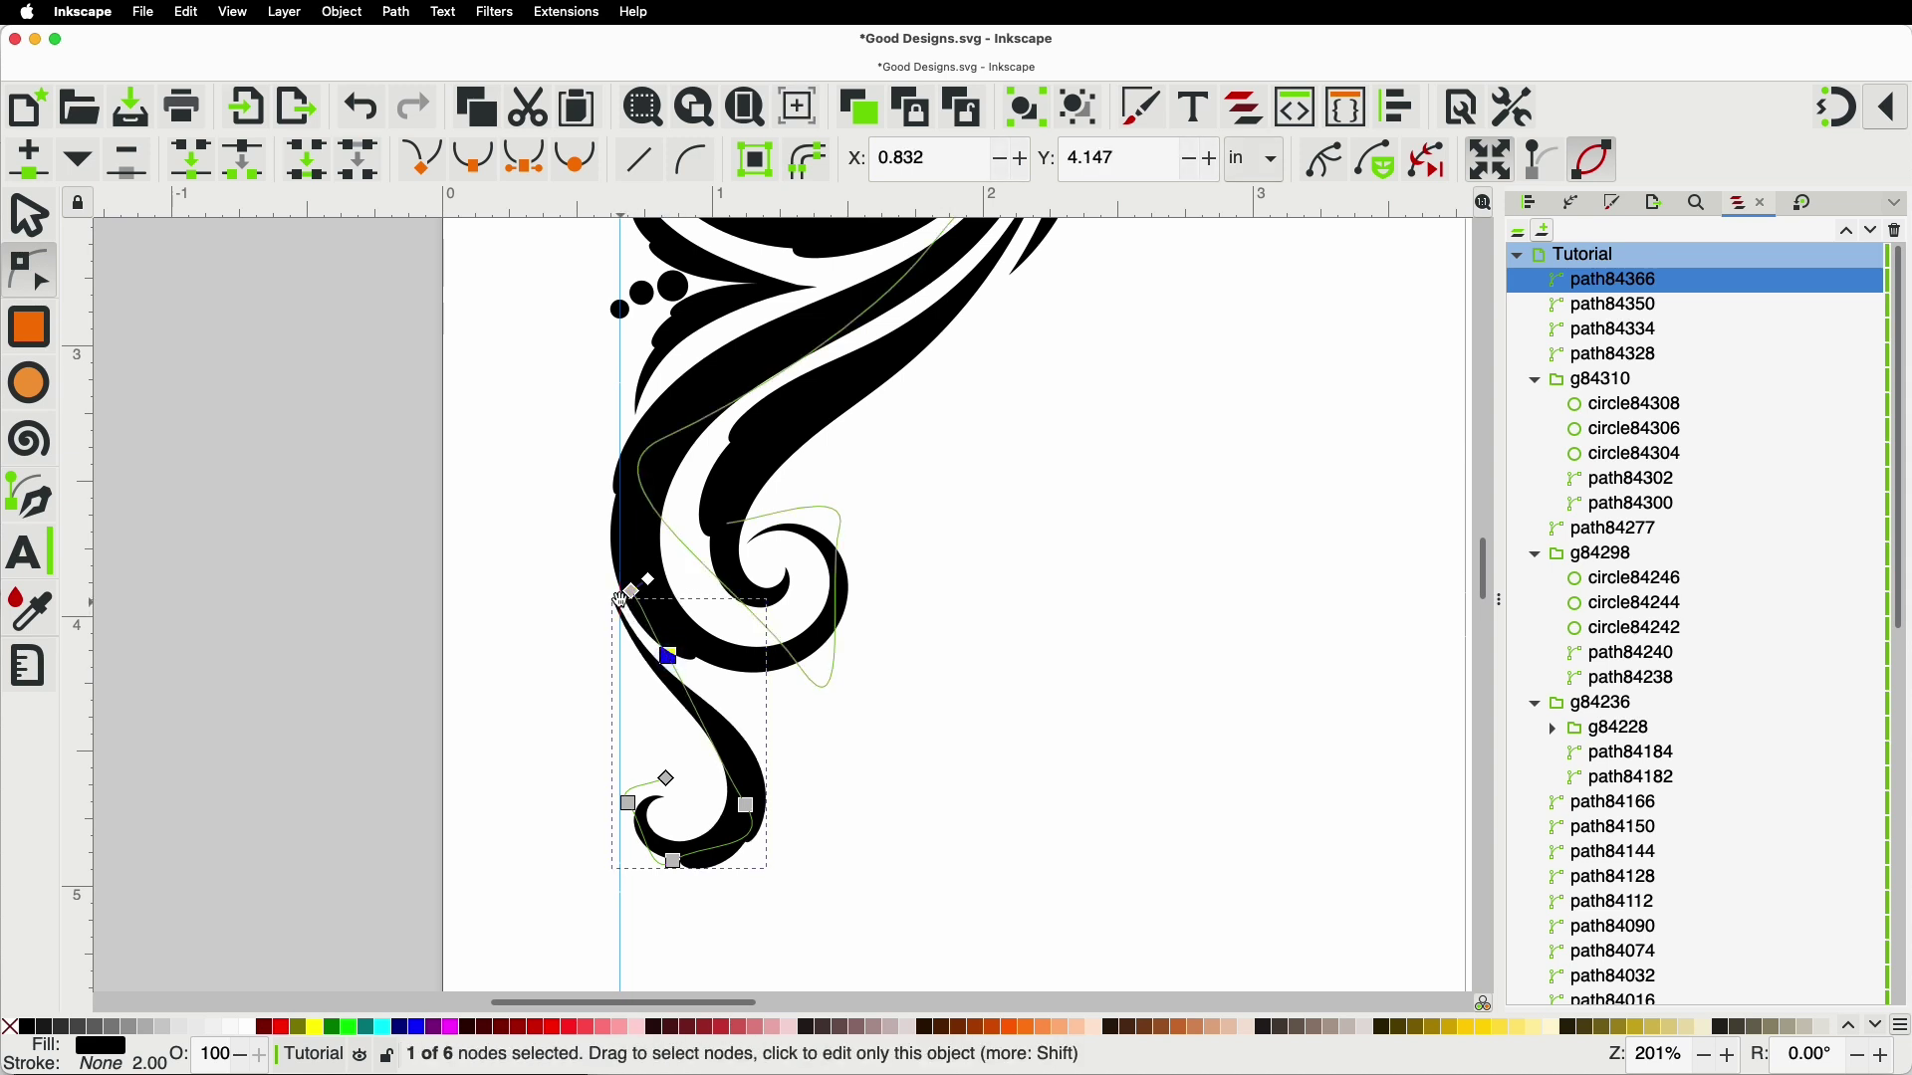
{"action": "left_click_drag", "start_coordinate": [631, 594], "coordinate": [640, 600]}
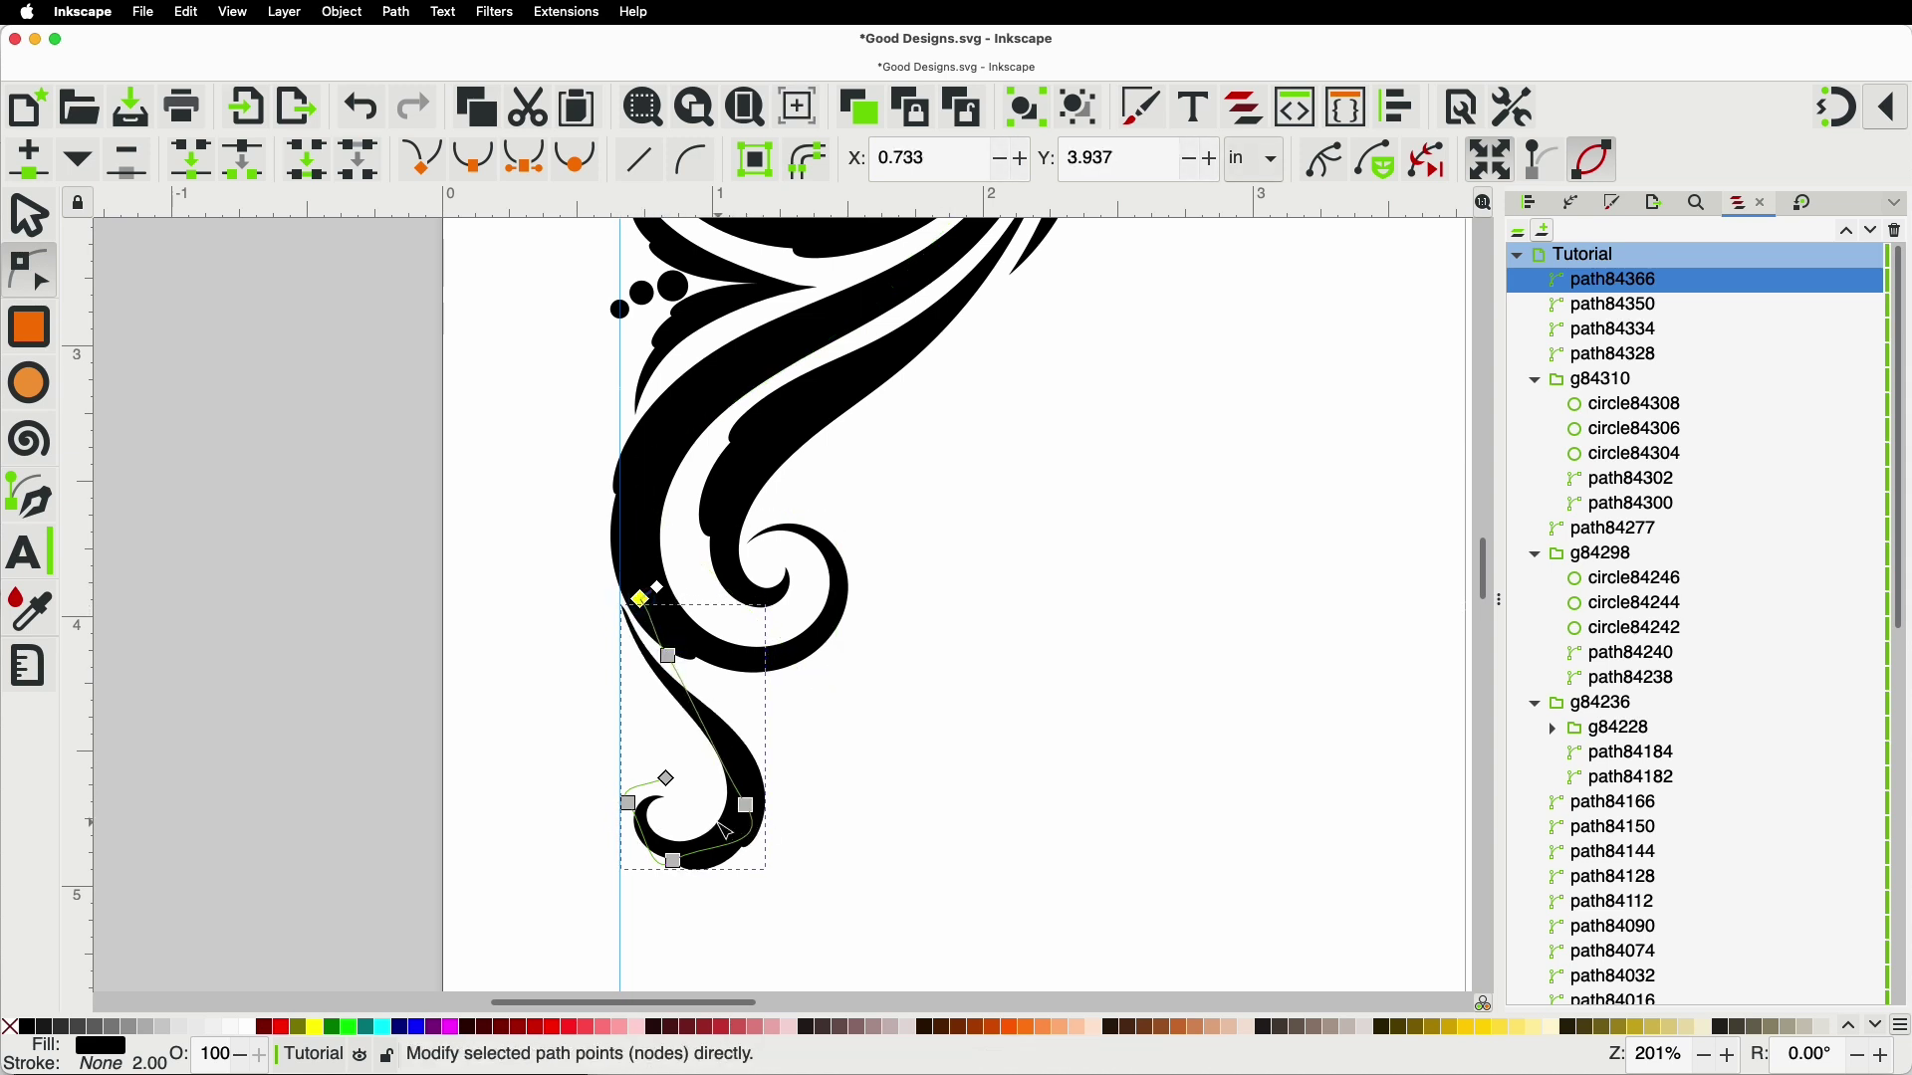
{"action": "scroll", "coordinate": [702, 822], "scroll_direction": "up", "scroll_amount": 2}
{"action": "left_click_drag", "start_coordinate": [635, 734], "coordinate": [674, 704]}
{"action": "left_click_drag", "start_coordinate": [573, 798], "coordinate": [551, 802]}
{"action": "left_click", "coordinate": [674, 801]}
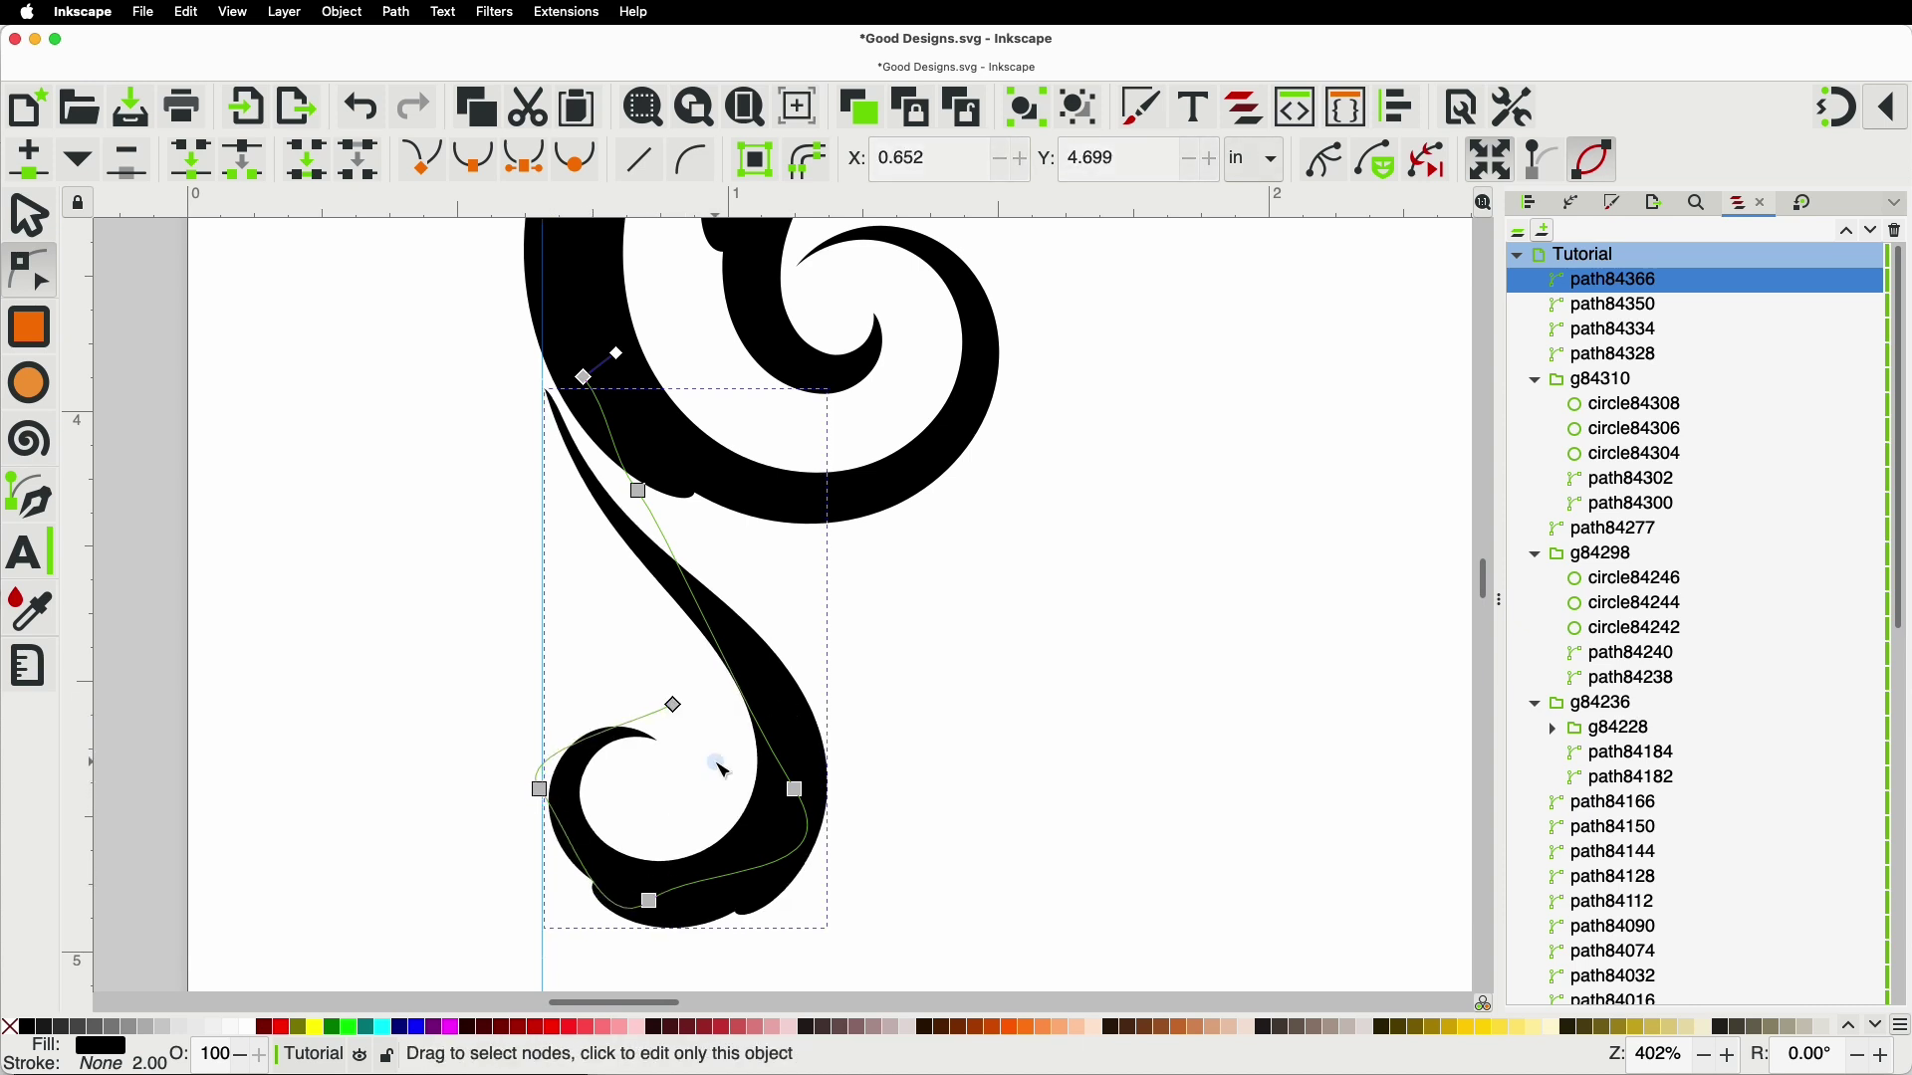
Step: Duplicate the blob under the upper arm's curl and place the copy beside the new lower scroll at about X 0.470, Y 4.264 in
{"action": "key", "text": "Escape"}
{"action": "scroll", "coordinate": [727, 771], "scroll_direction": "down", "scroll_amount": 4}
{"action": "key", "text": "space"}
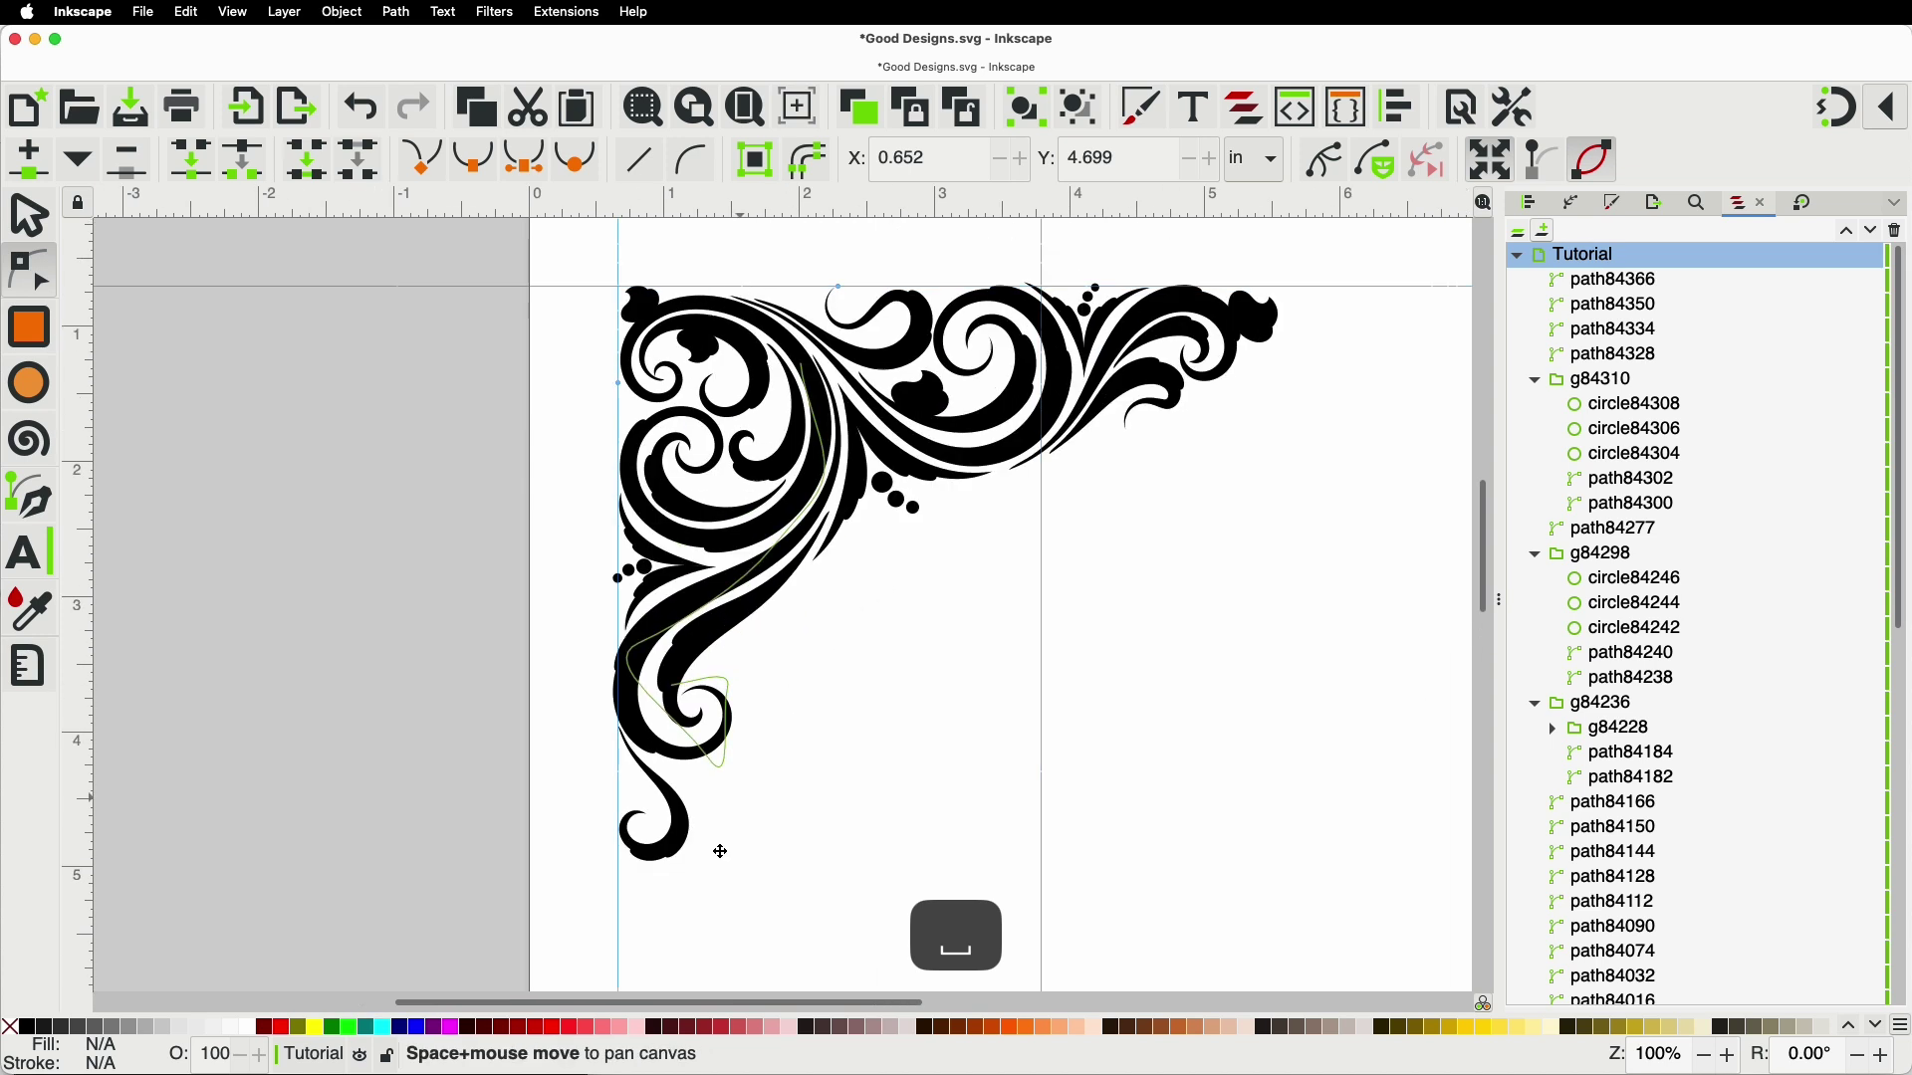
{"action": "key", "text": "space"}
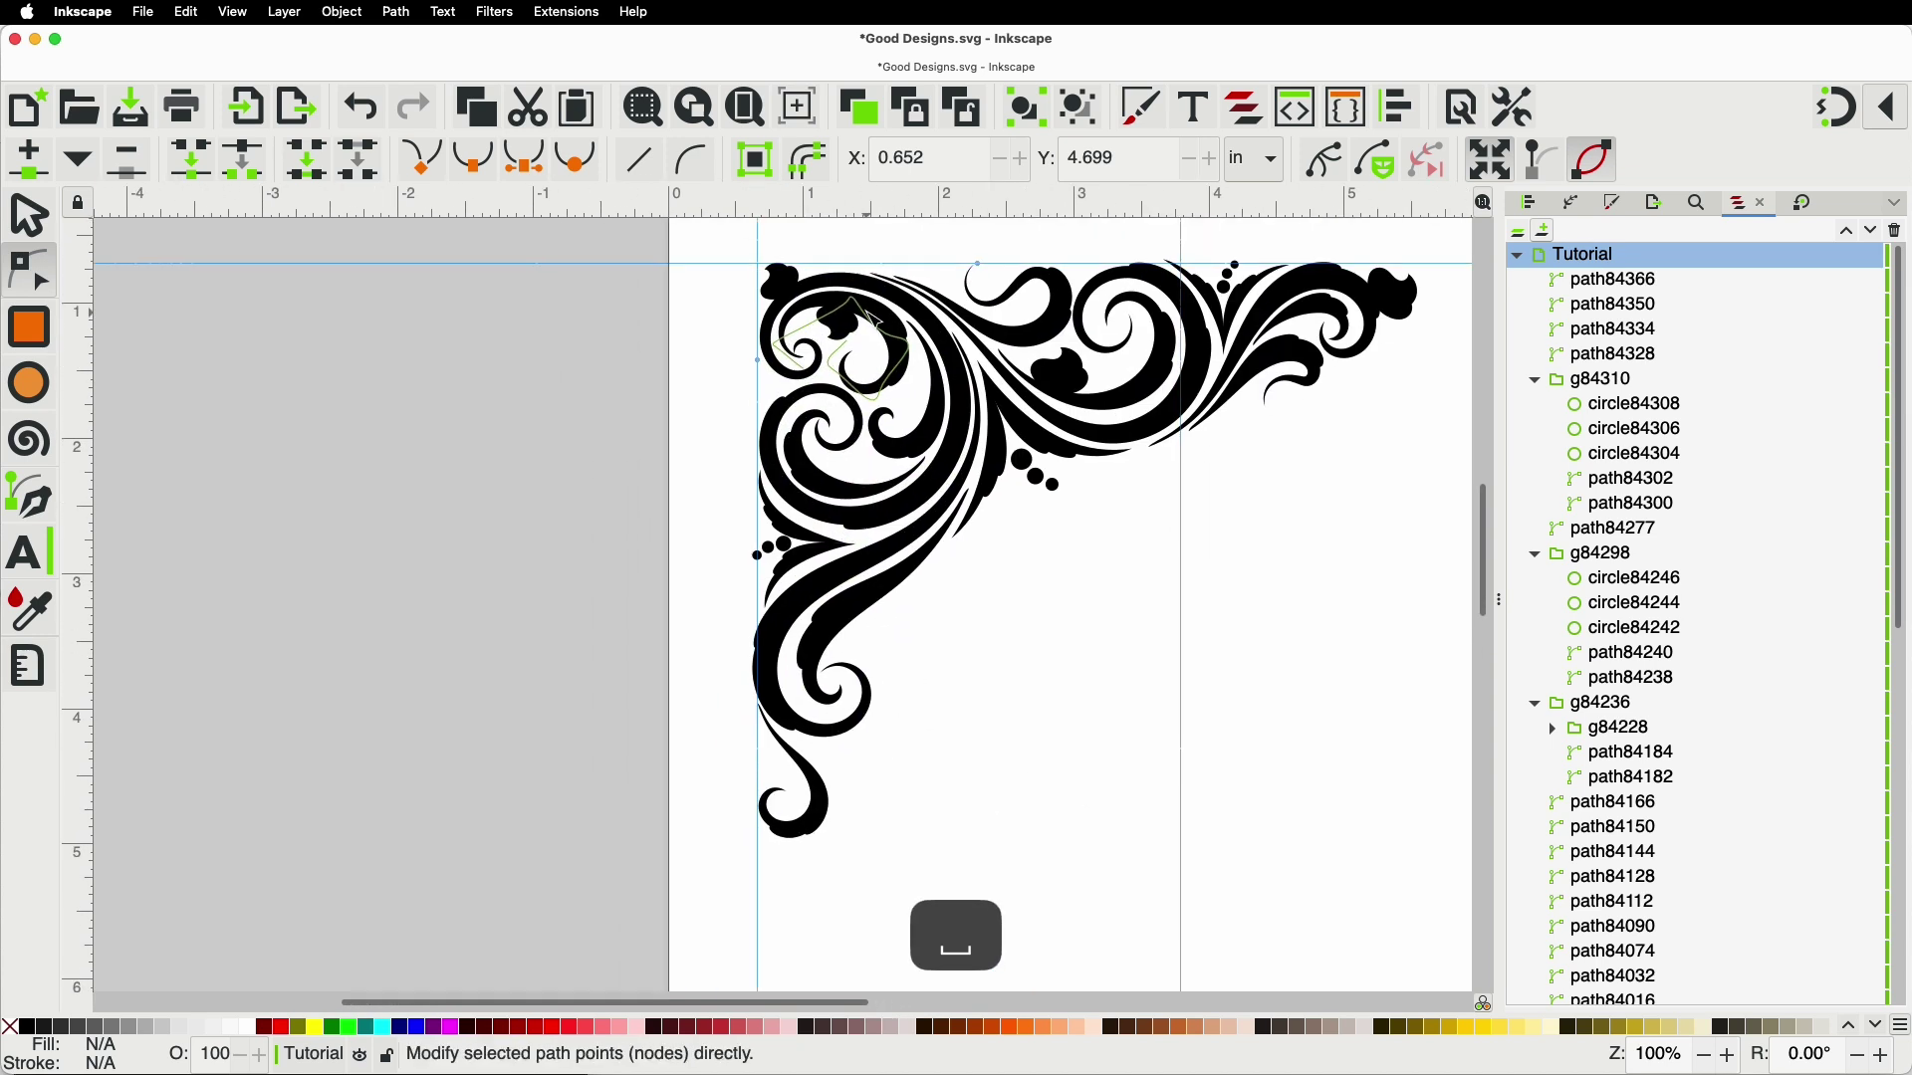
{"action": "left_click", "coordinate": [33, 207]}
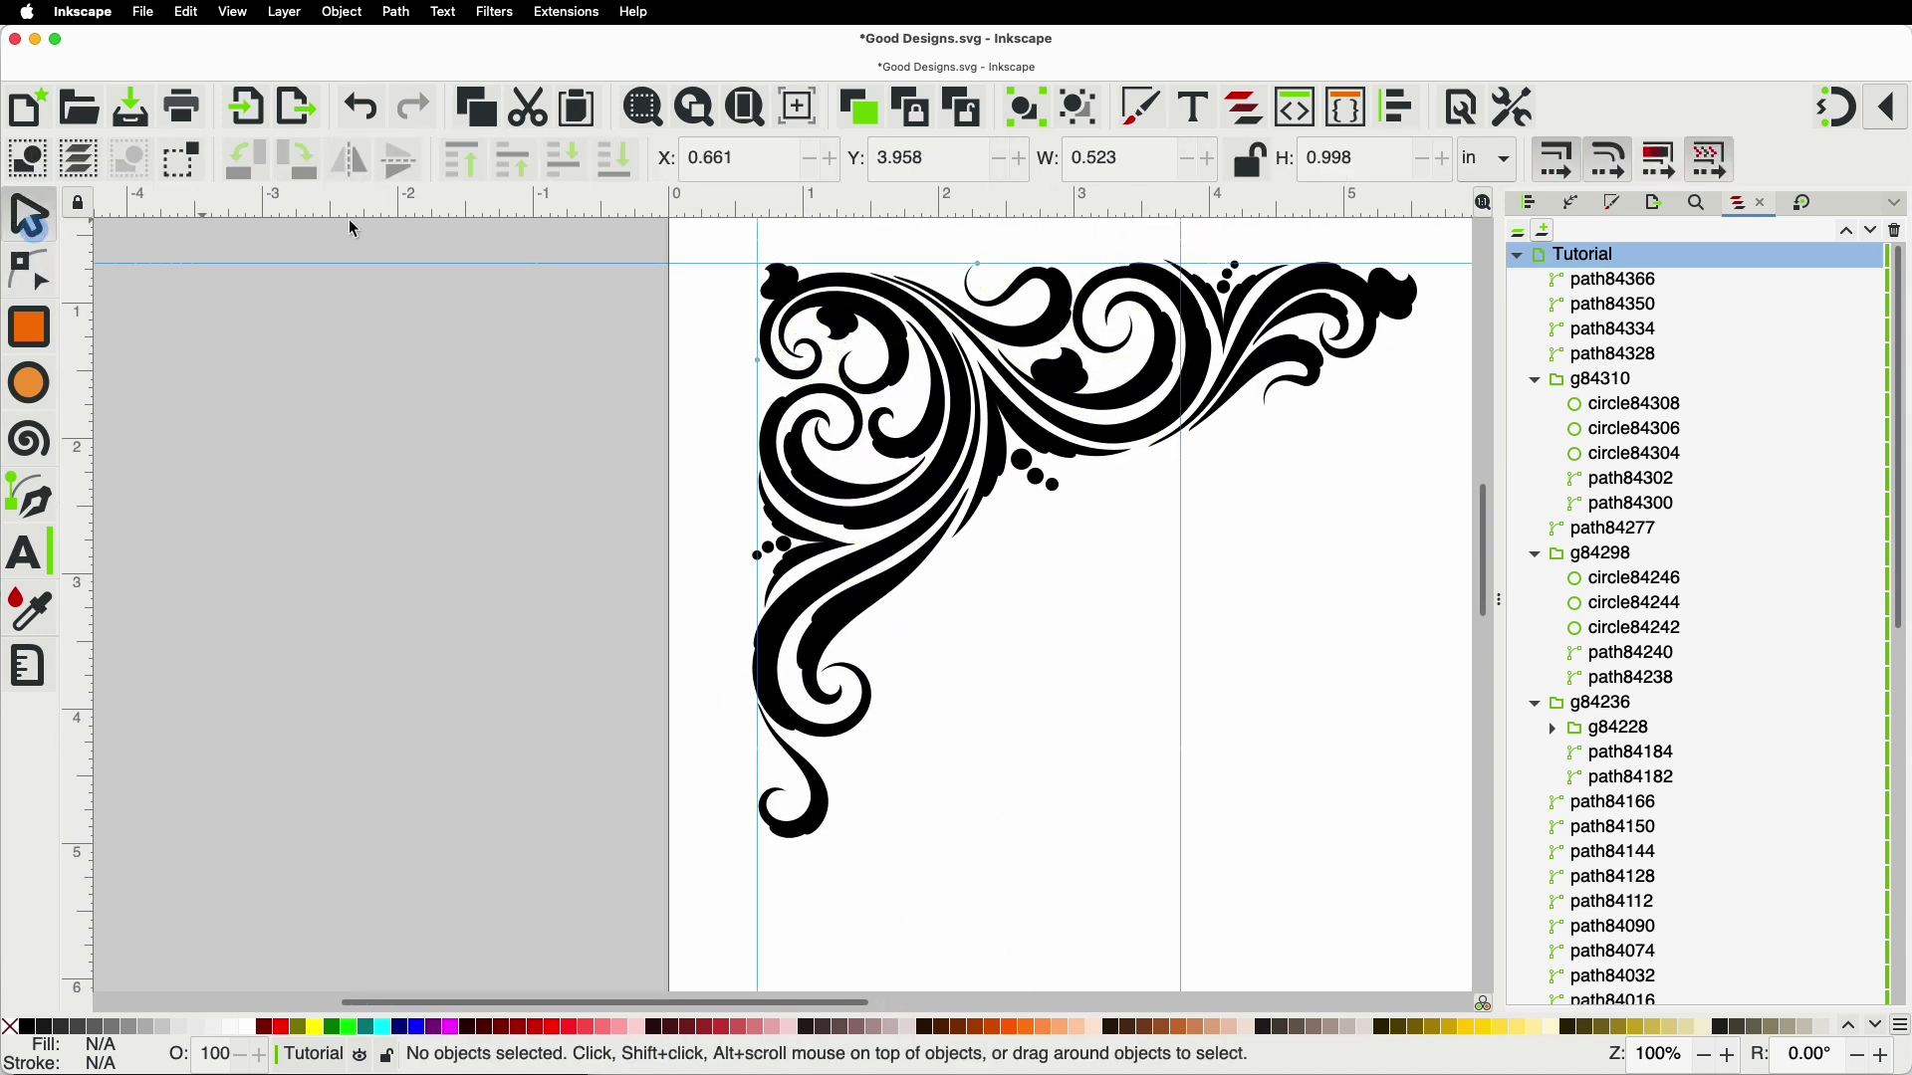
{"action": "left_click", "coordinate": [1088, 372]}
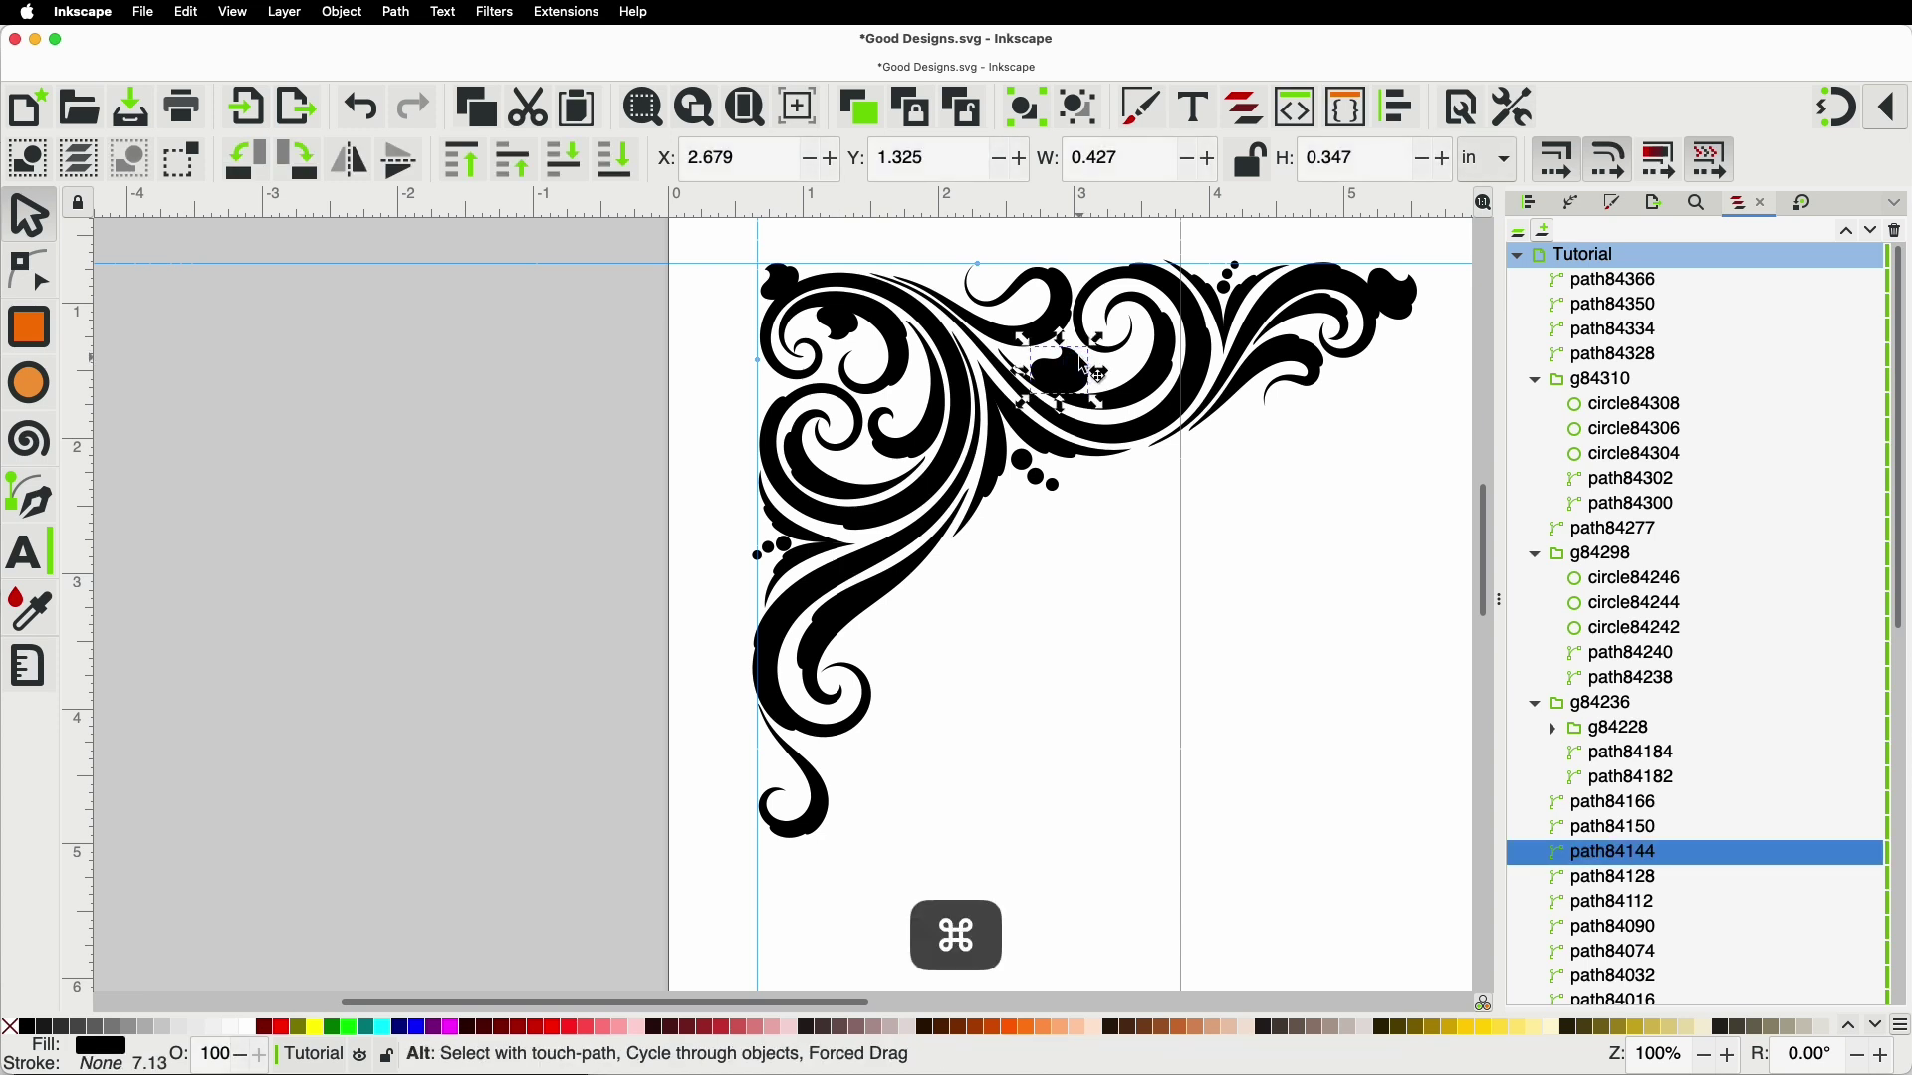
{"action": "key", "text": "super+d"}
{"action": "left_click_drag", "start_coordinate": [1088, 372], "coordinate": [769, 776]}
{"action": "scroll", "coordinate": [766, 779], "scroll_direction": "up", "scroll_amount": 4}
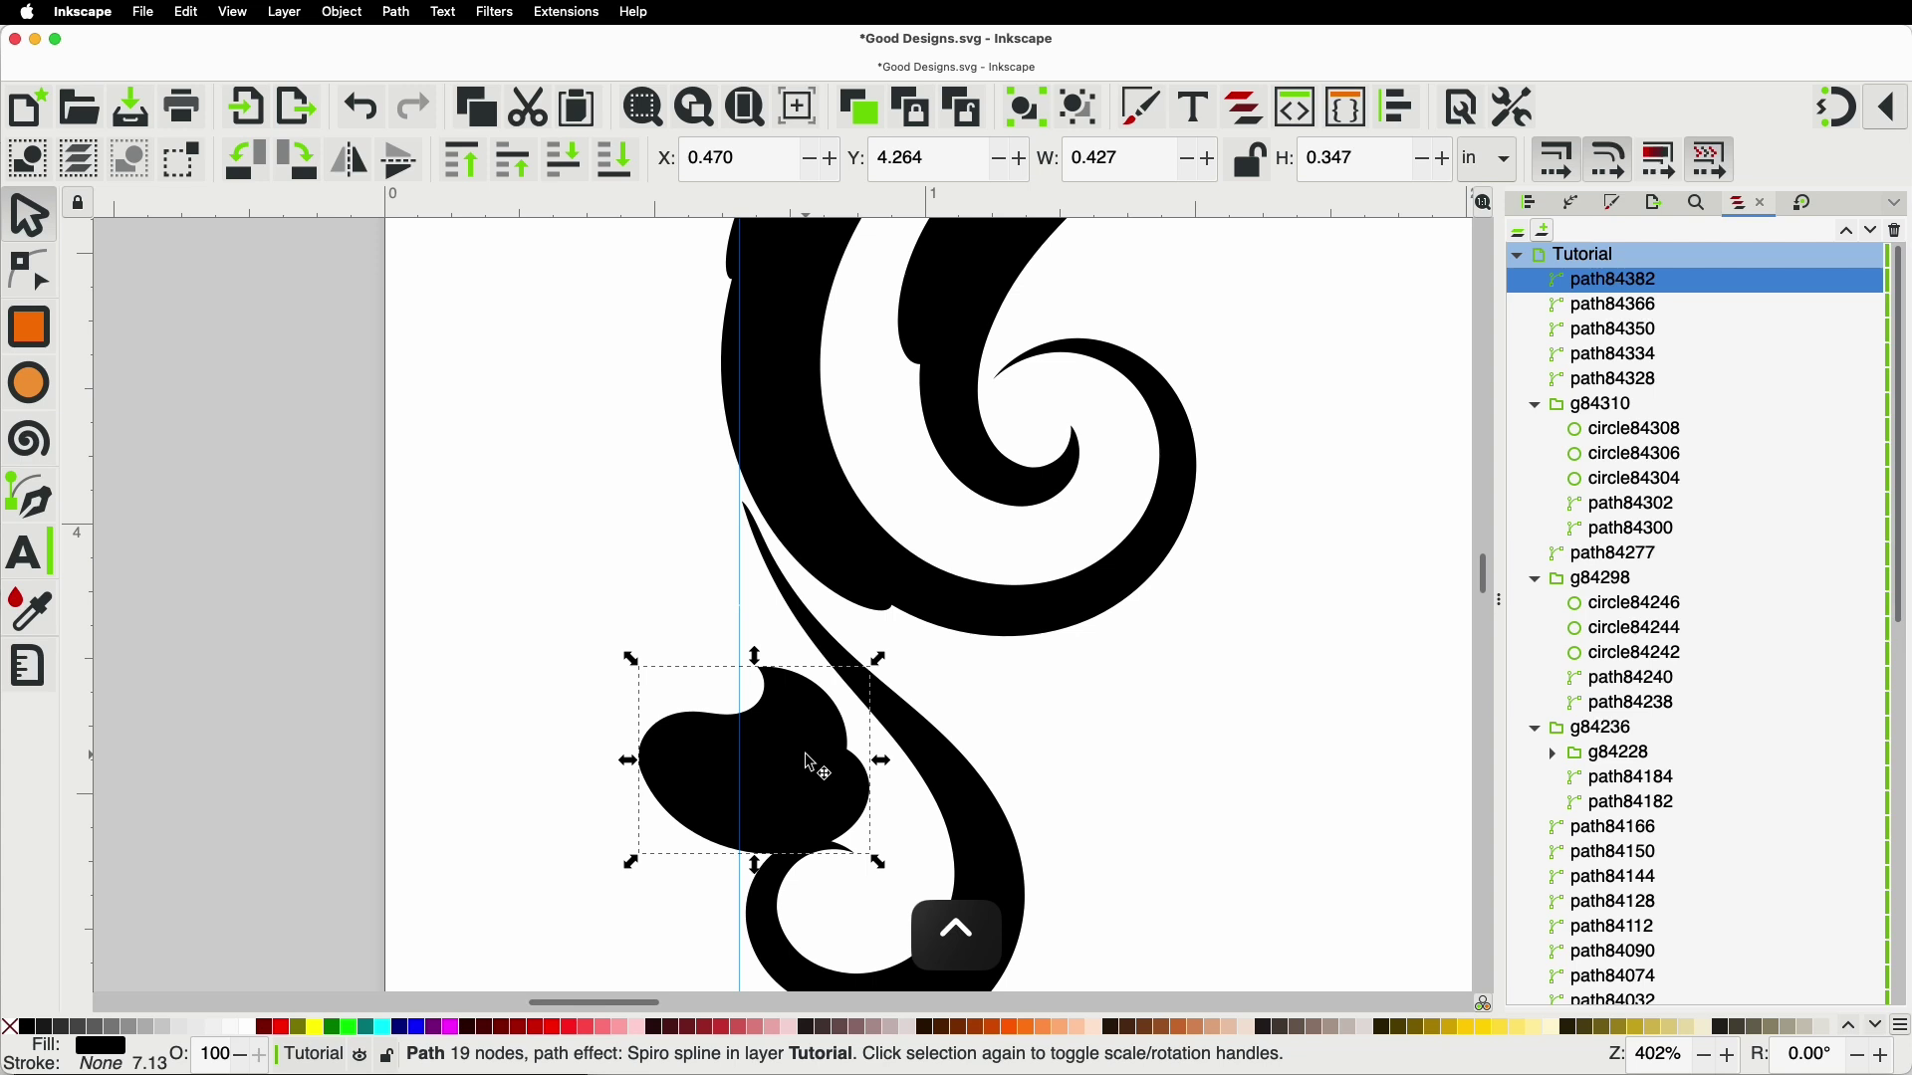
Step: Flip the blob copy horizontally, rotate it, shrink it to about 0.250 by 0.298 in and fit it at about X 0.662, Y 4.226 in
{"action": "key", "text": "h"}
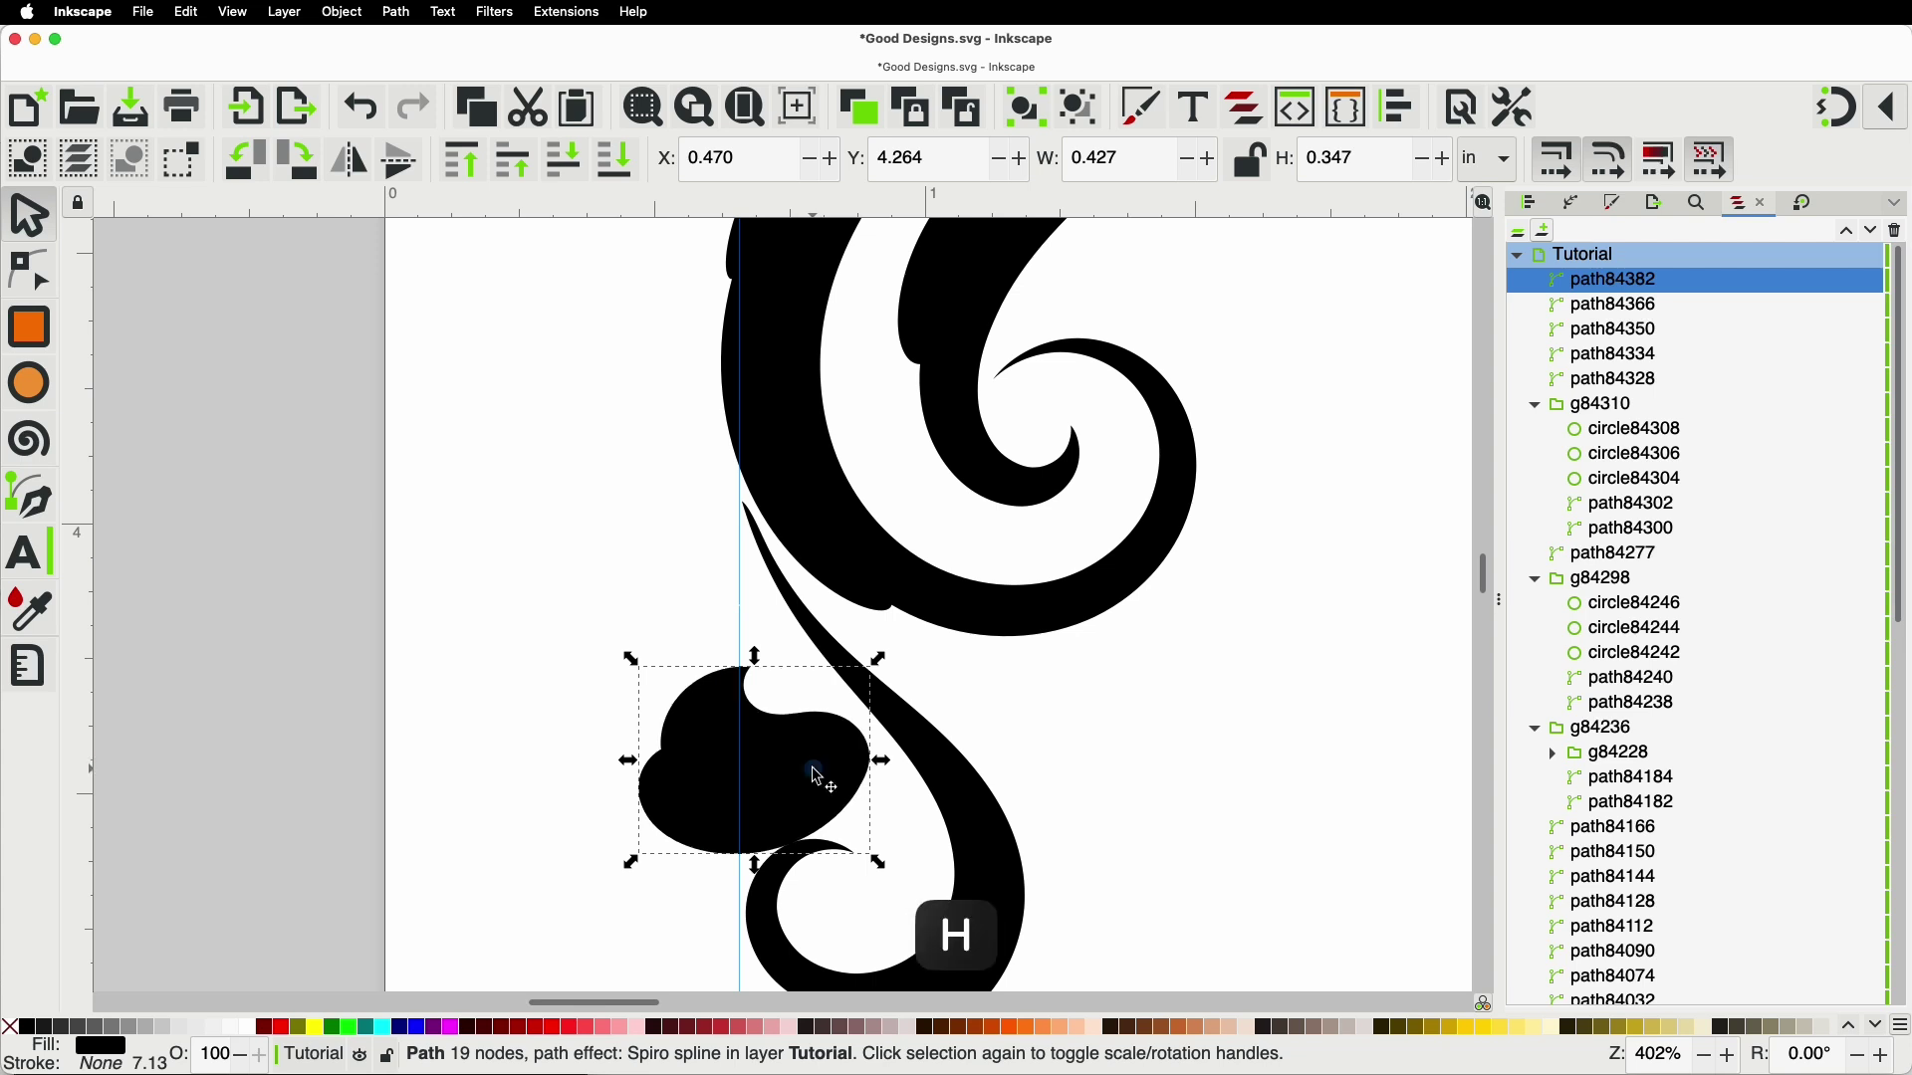
{"action": "left_click", "coordinate": [818, 781]}
{"action": "left_click_drag", "start_coordinate": [879, 659], "coordinate": [613, 610]}
{"action": "mouse_move", "coordinate": [812, 772]}
{"action": "left_mouse_down"}
{"action": "mouse_move", "coordinate": [833, 713]}
{"action": "mouse_move", "coordinate": [811, 745]}
{"action": "left_mouse_up"}
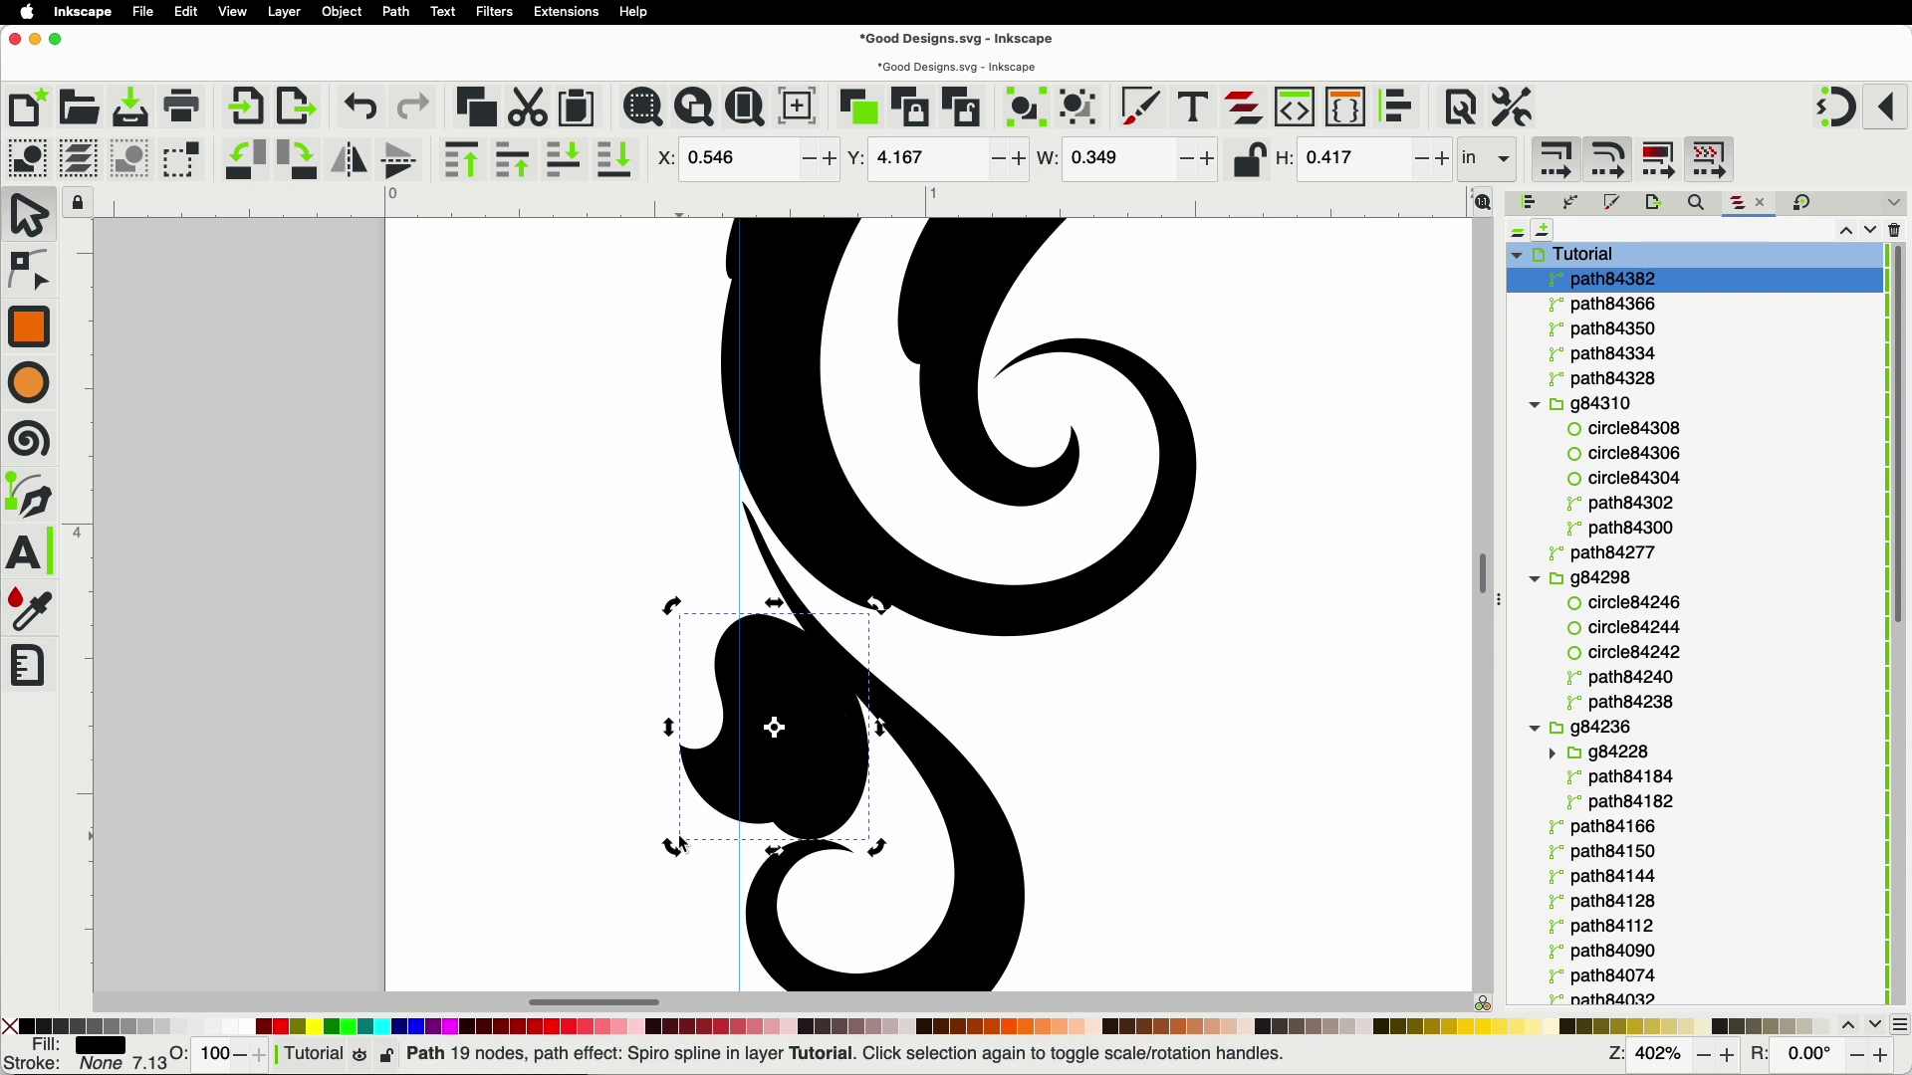
{"action": "left_click", "coordinate": [742, 783]}
{"action": "left_click_drag", "start_coordinate": [670, 849], "coordinate": [726, 818]}
{"action": "left_click_drag", "start_coordinate": [847, 721], "coordinate": [859, 753]}
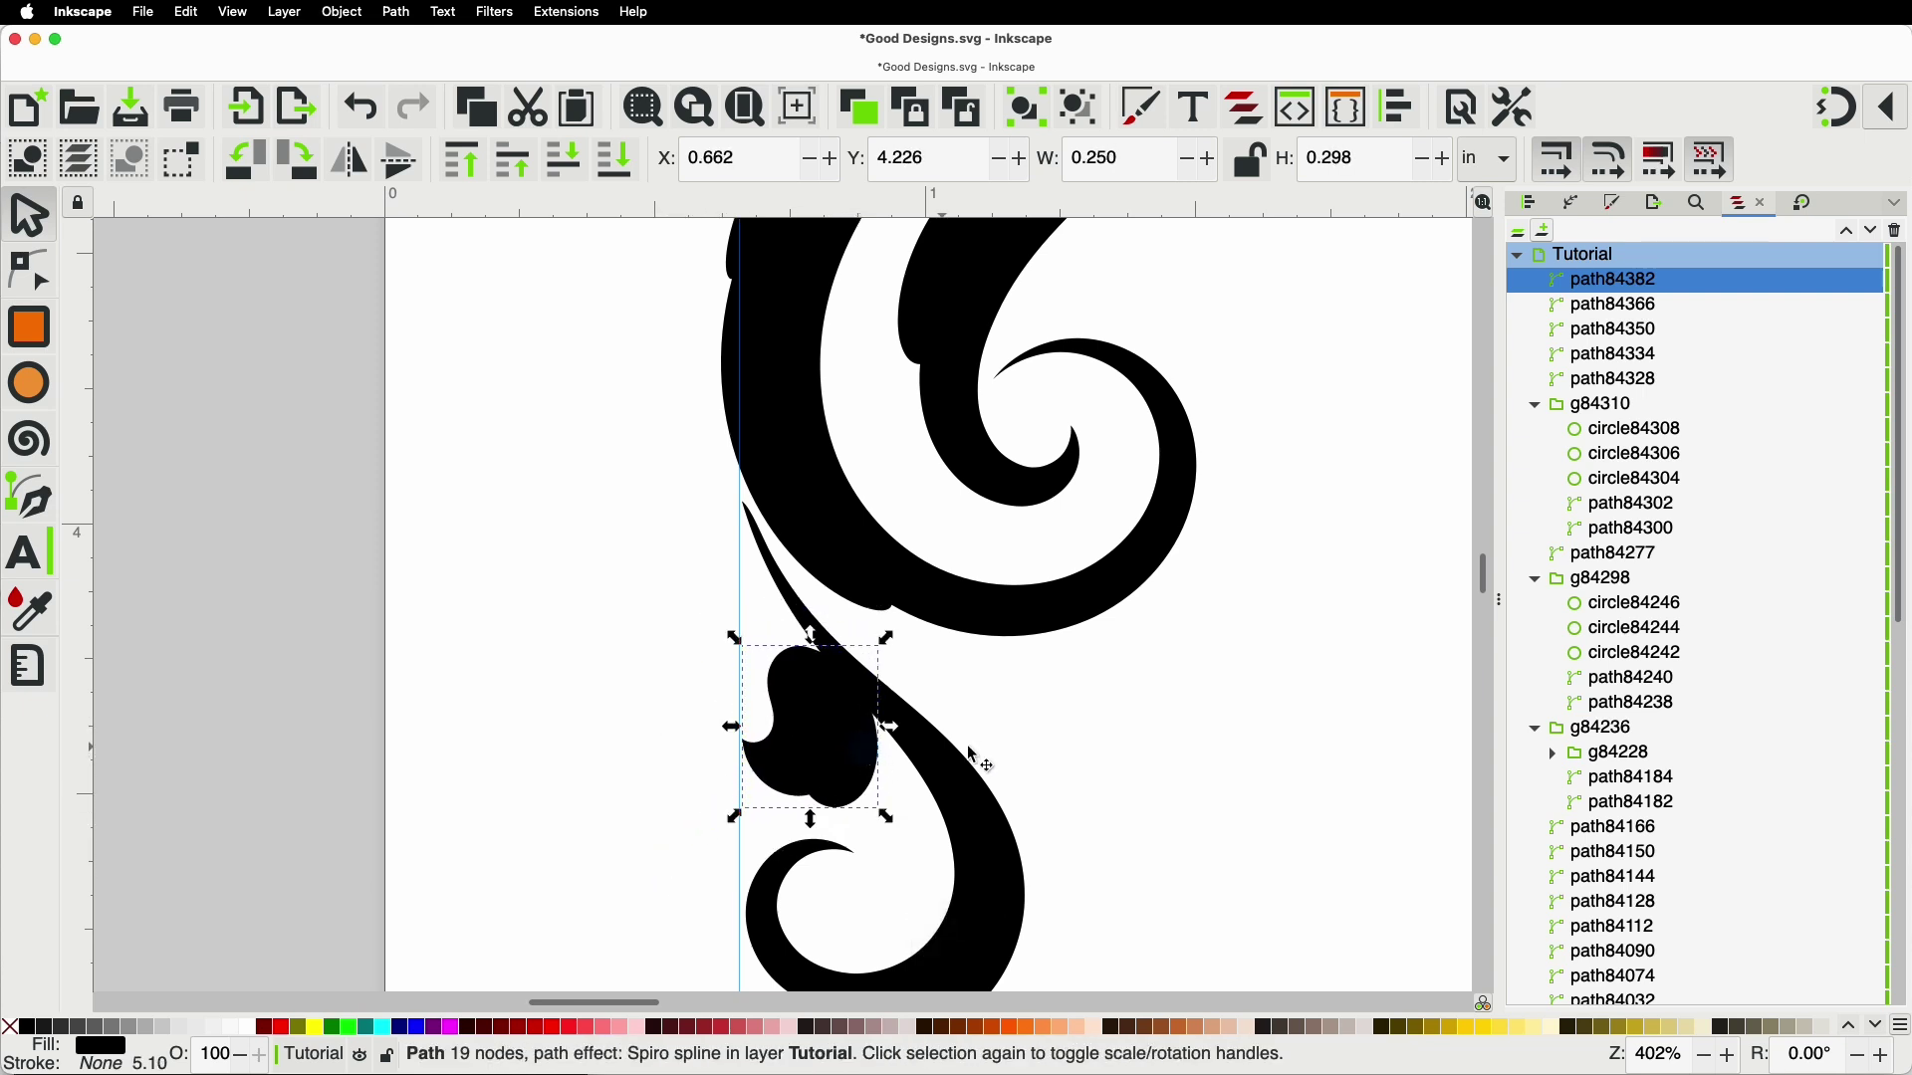
Step: Duplicate the leaf-and-dots ornament group on the lower arm's outer edge and place the copy beside the lowest scroll at about X 1.285, Y 4.034 in
{"action": "scroll", "coordinate": [1040, 725], "scroll_direction": "down", "scroll_amount": 1}
{"action": "key", "text": "space"}
{"action": "scroll", "coordinate": [732, 506], "scroll_direction": "down", "scroll_amount": 1}
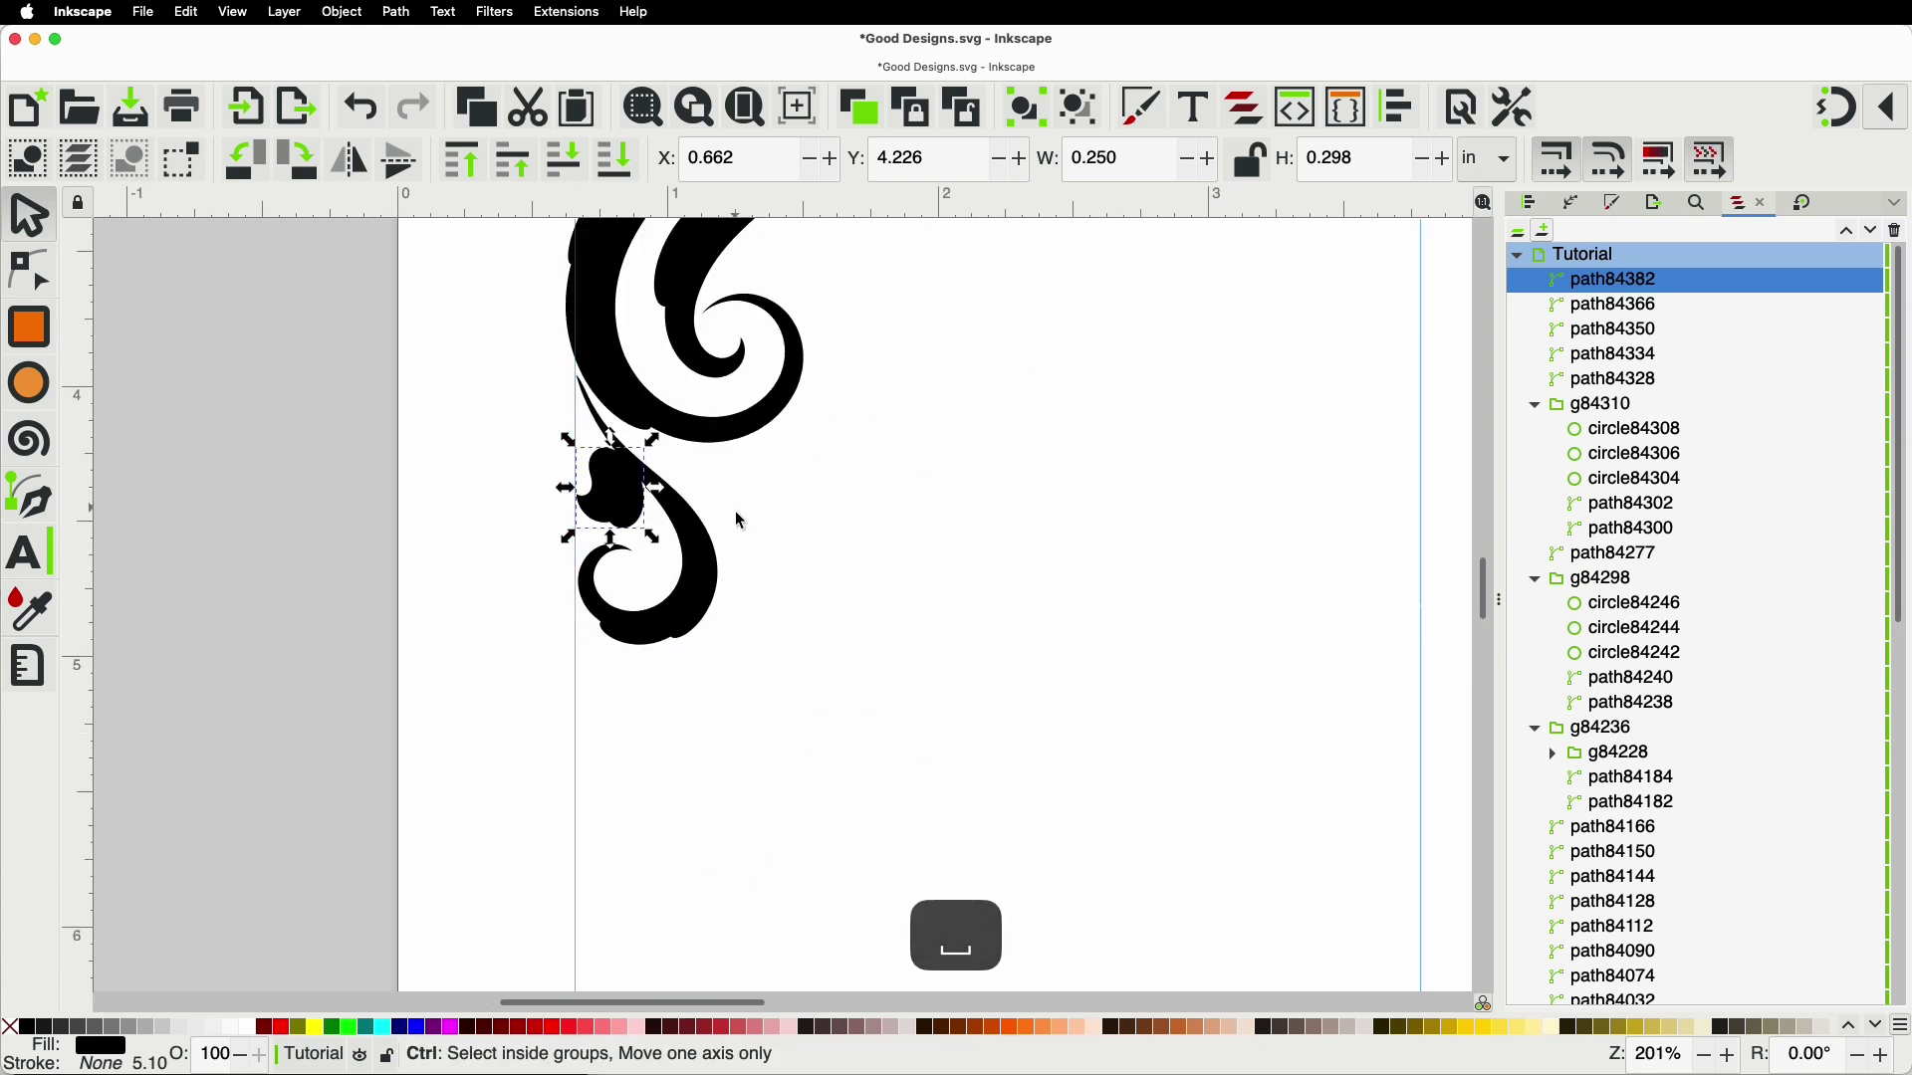
{"action": "scroll", "coordinate": [740, 516], "scroll_direction": "down", "scroll_amount": 2}
{"action": "scroll", "coordinate": [747, 542], "scroll_direction": "up", "scroll_amount": 4}
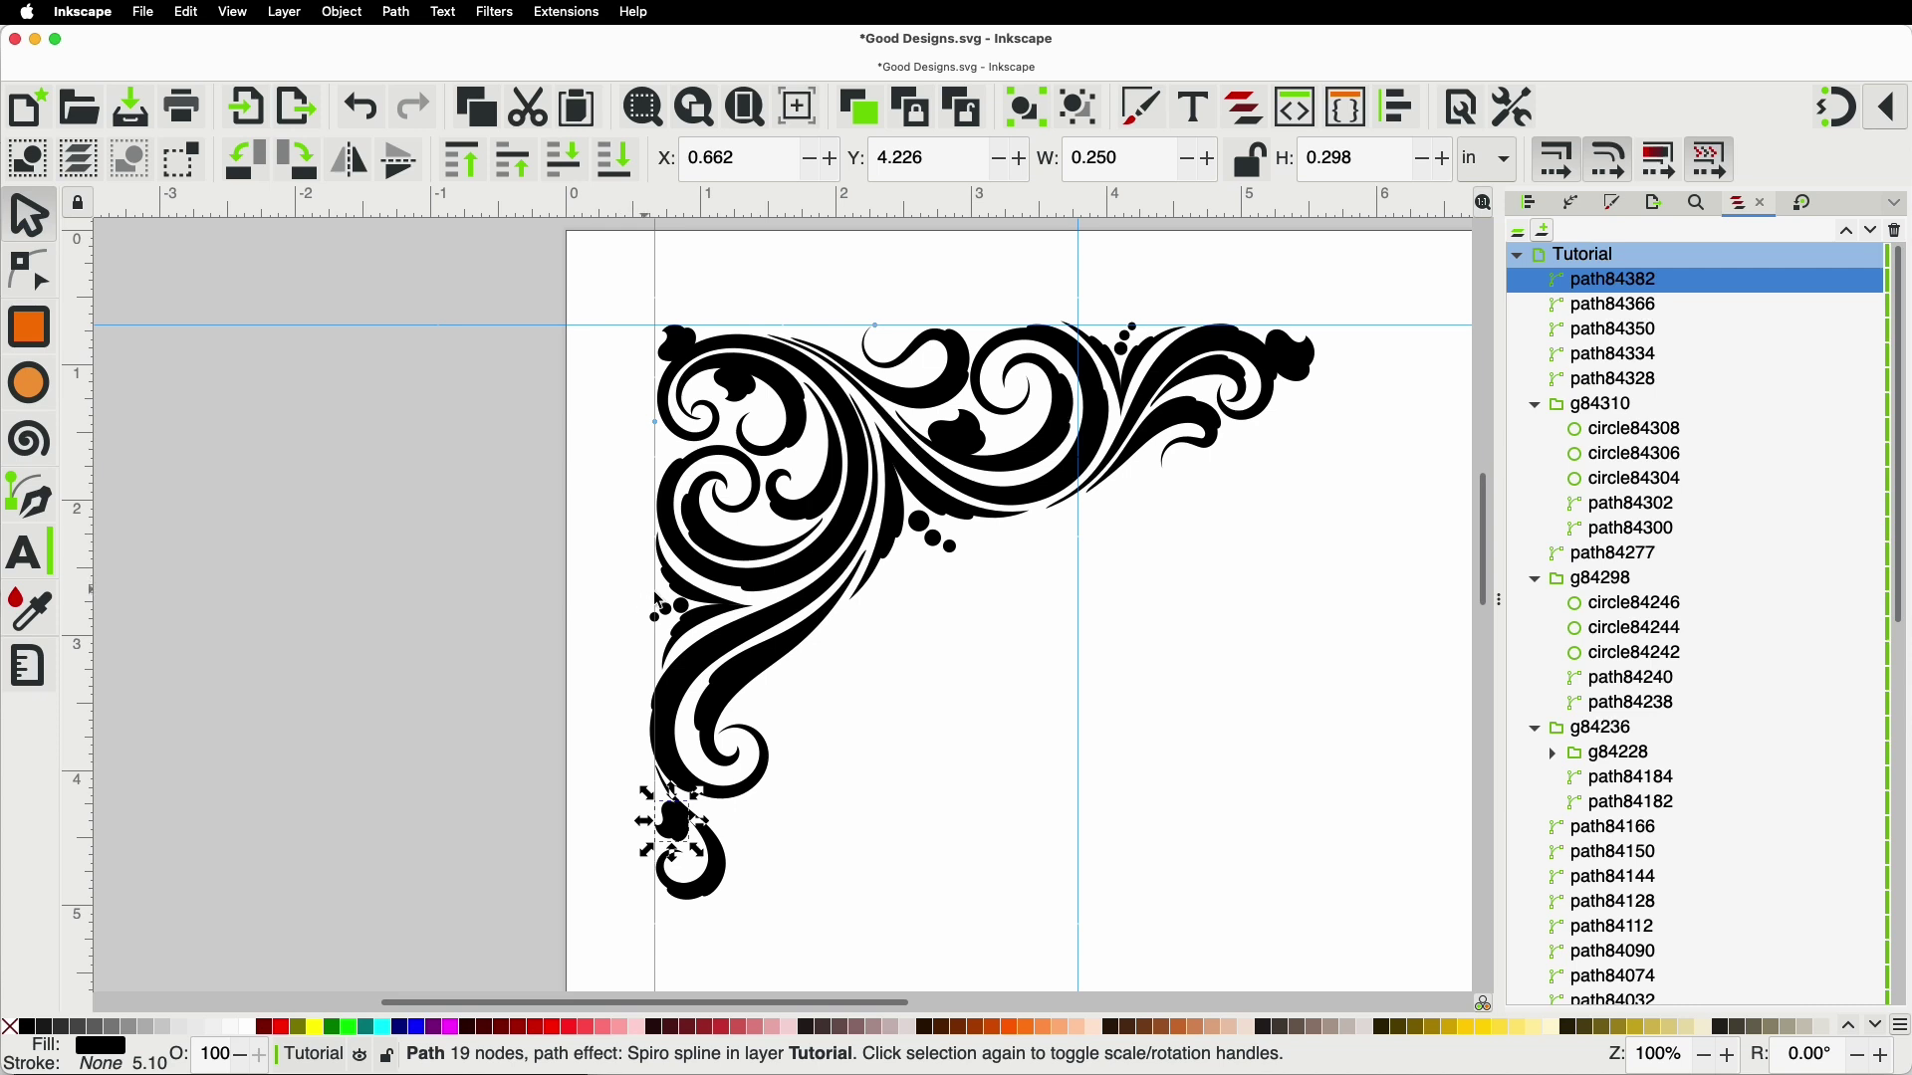
{"action": "left_click", "coordinate": [725, 623]}
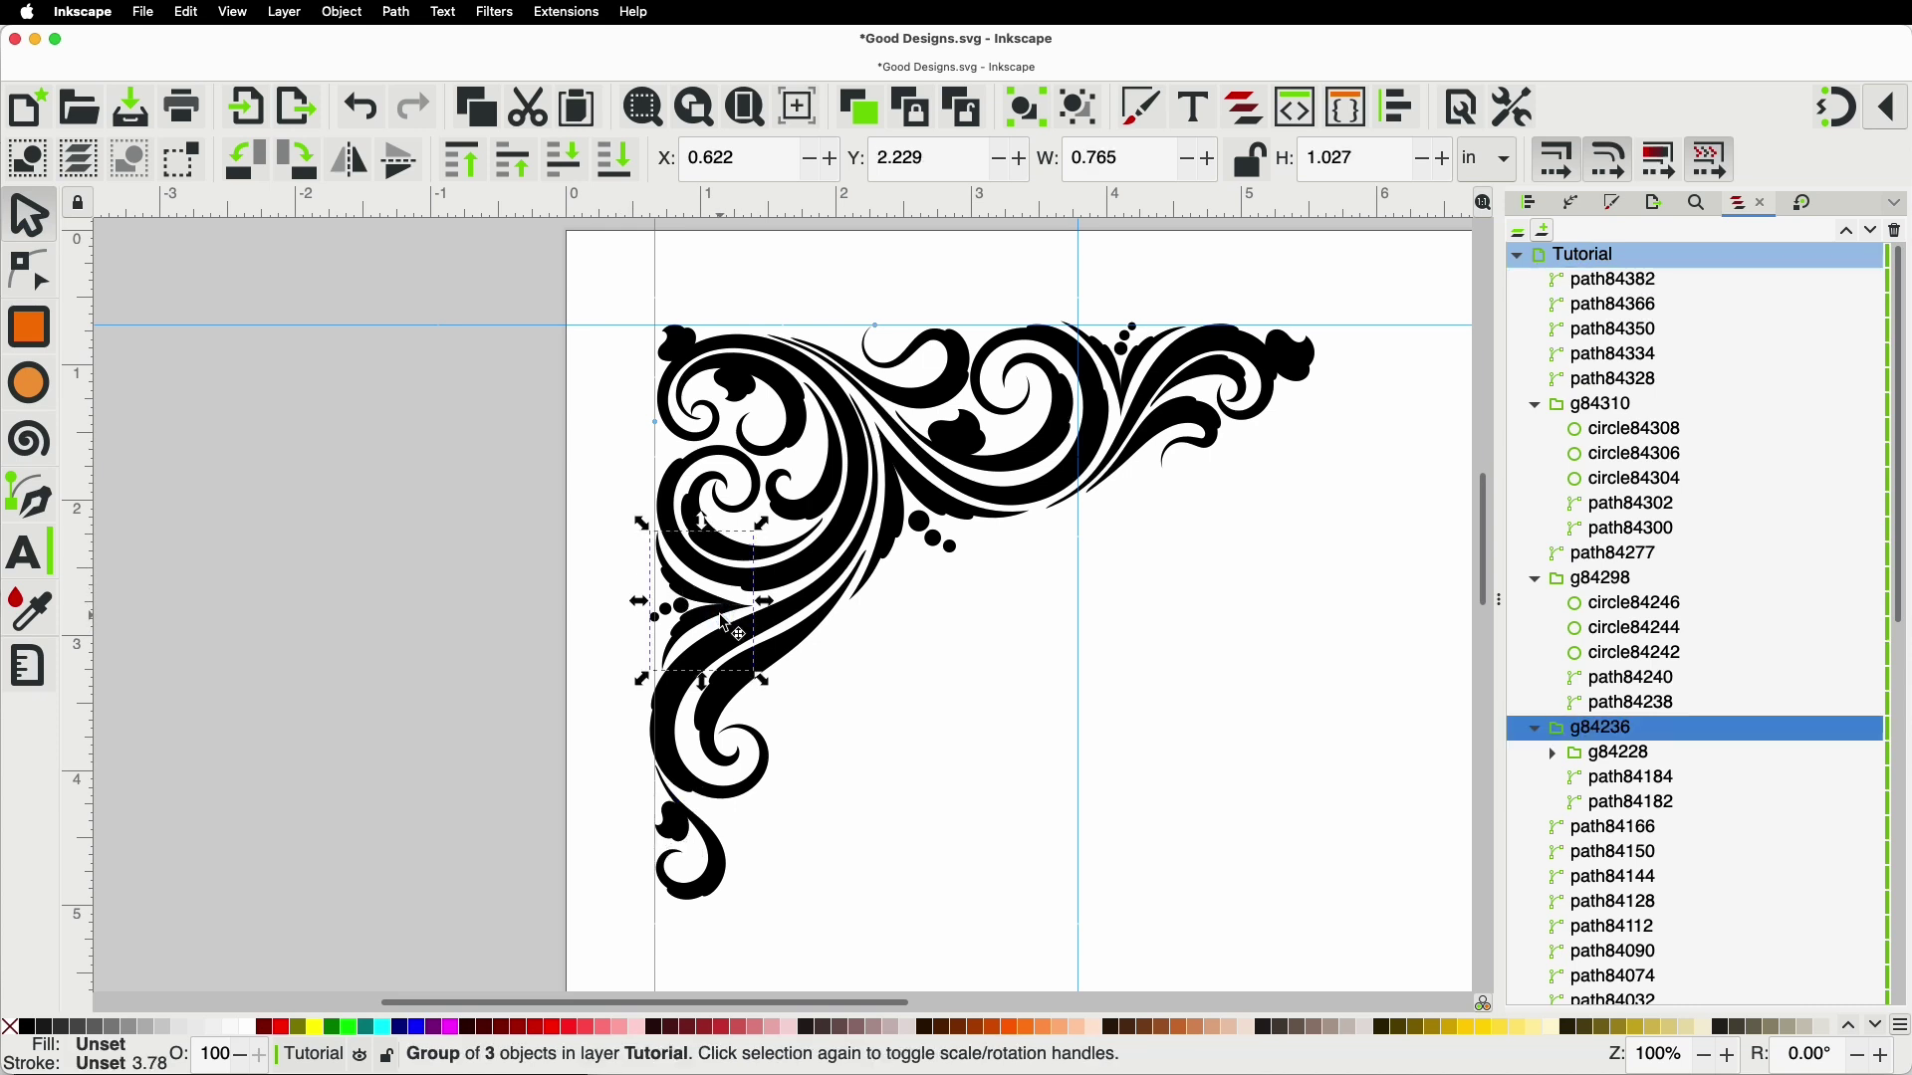
{"action": "key", "text": "super"}
{"action": "key", "text": "super+d"}
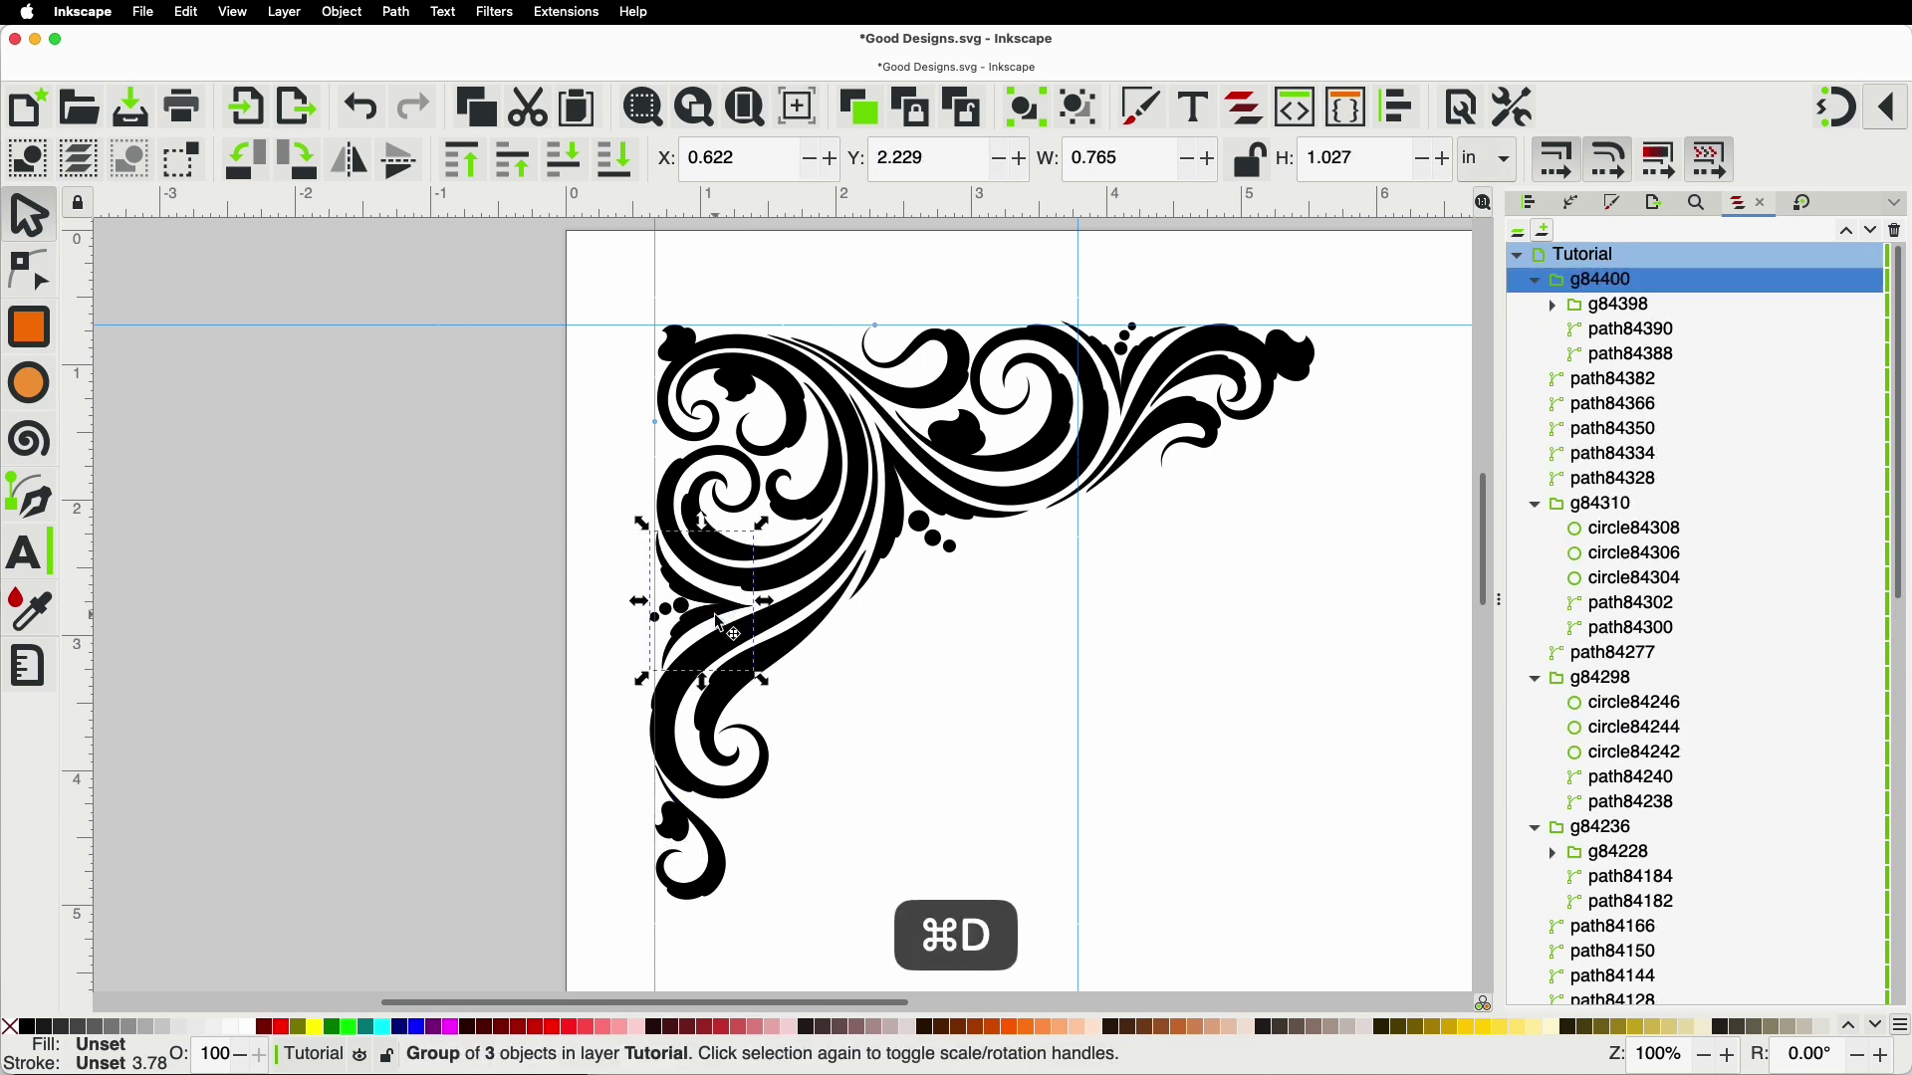
{"action": "left_click_drag", "start_coordinate": [722, 627], "coordinate": [814, 877]}
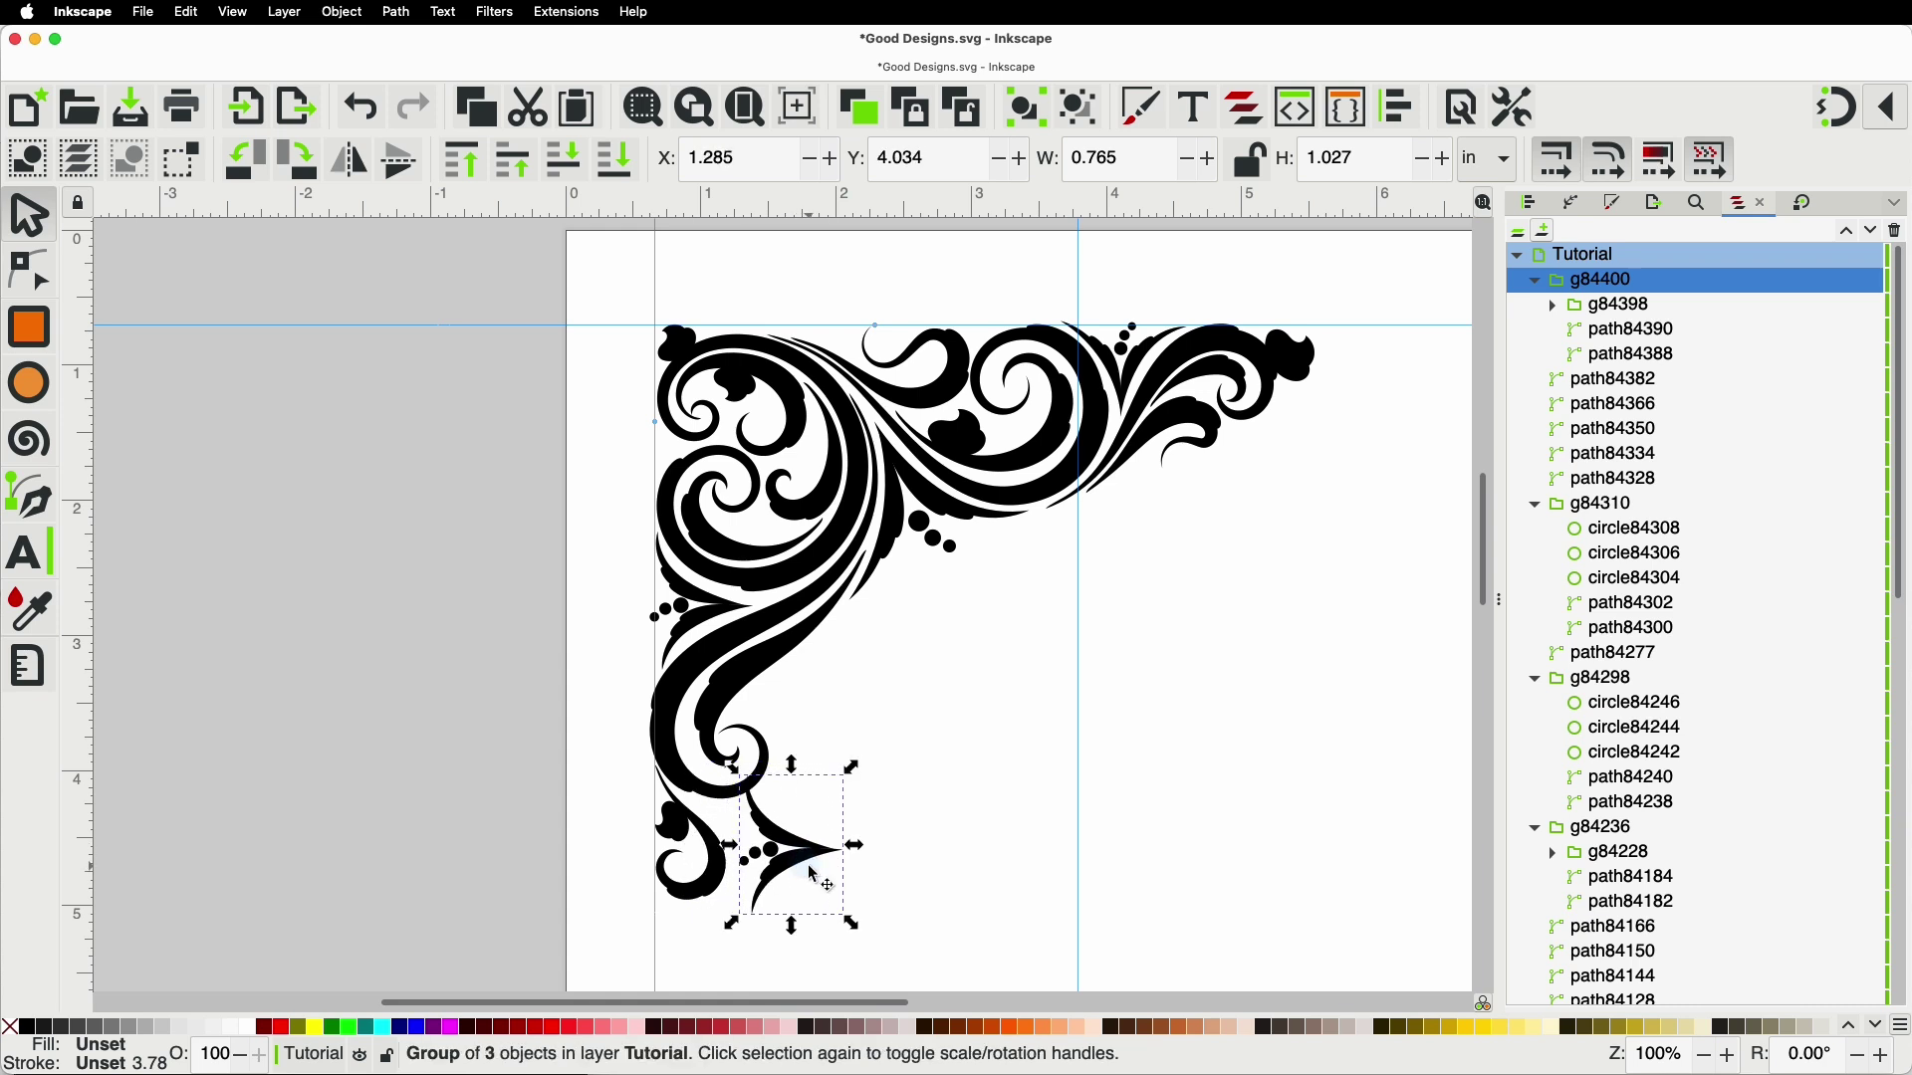
Step: Rotate the ornament copy about -150.9°, resize it to 0.679 by 0.757 in and fit it against the lowest scroll at about X 0.906, Y 4.126 in
{"action": "left_click", "coordinate": [797, 849]}
{"action": "left_click_drag", "start_coordinate": [853, 767], "coordinate": [799, 944]}
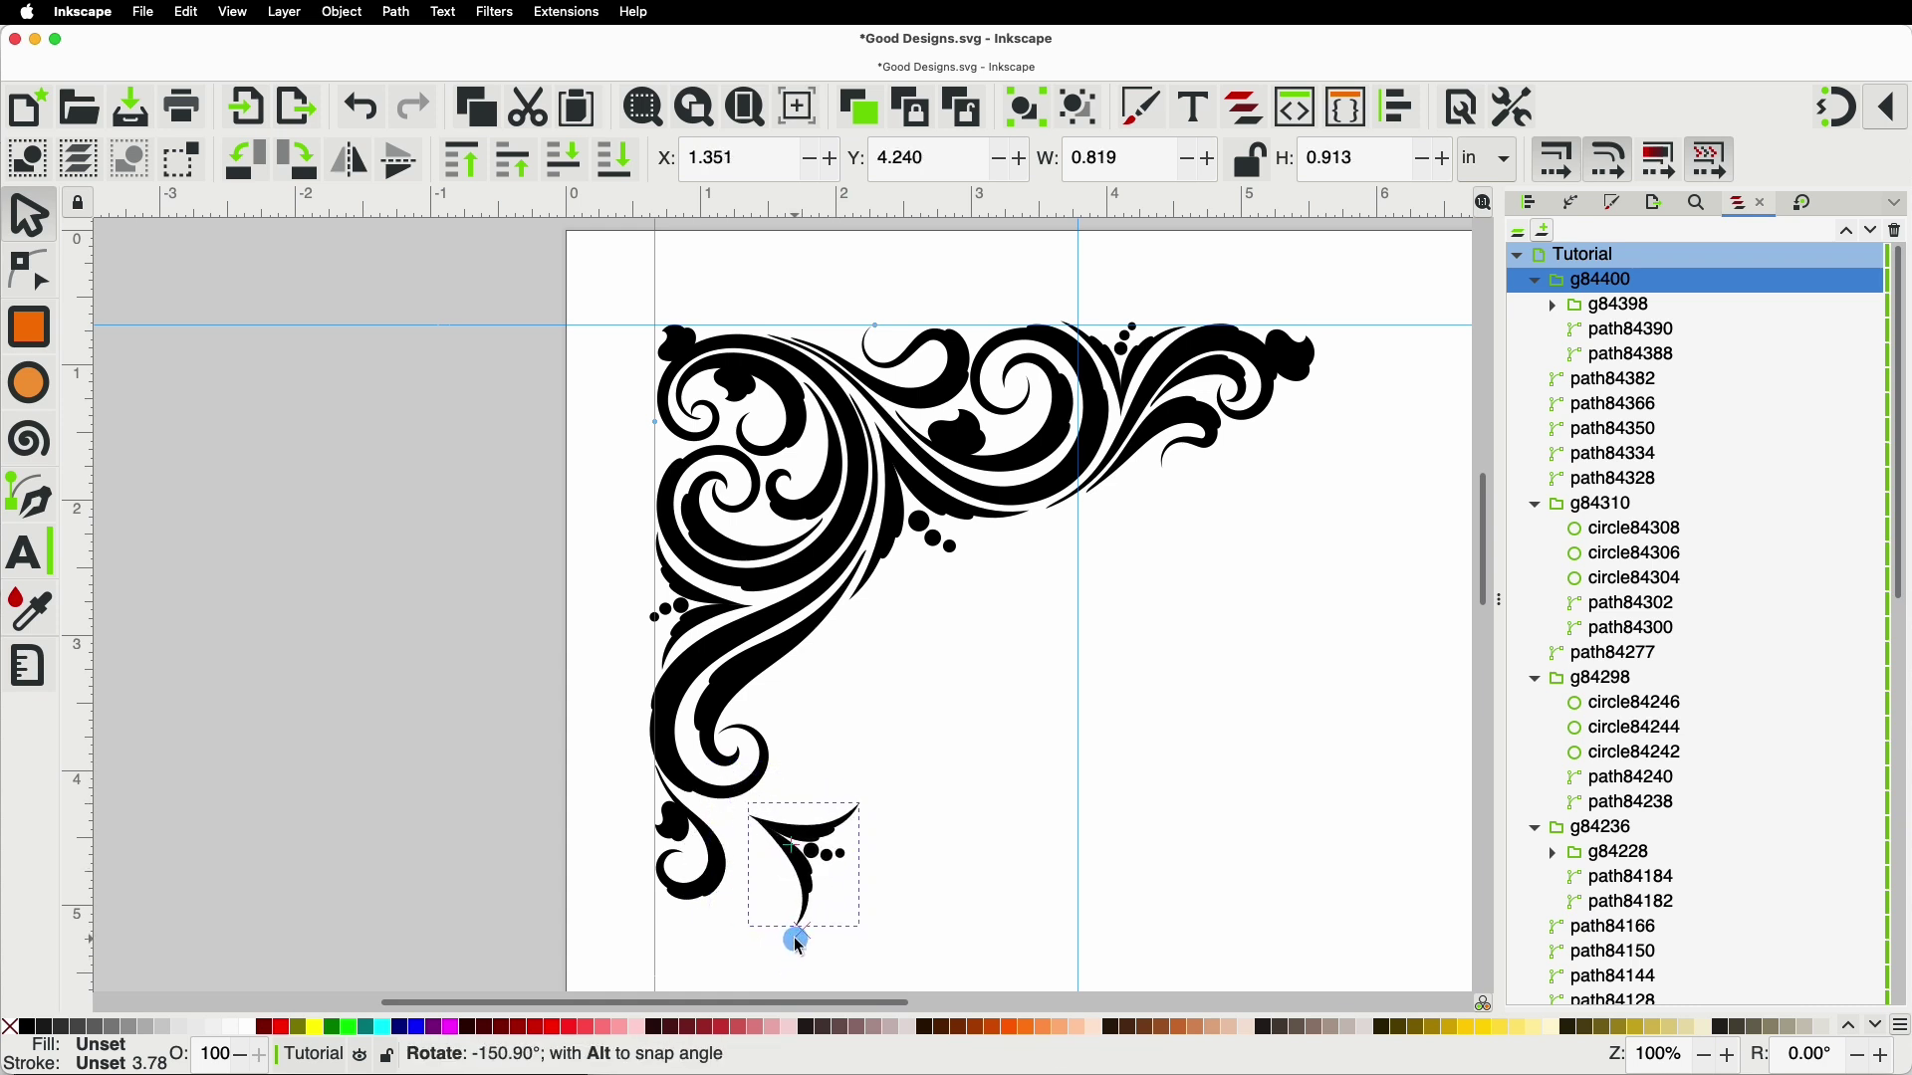
{"action": "left_click_drag", "start_coordinate": [789, 855], "coordinate": [730, 848]}
{"action": "scroll", "coordinate": [697, 847], "scroll_direction": "up", "scroll_amount": 3}
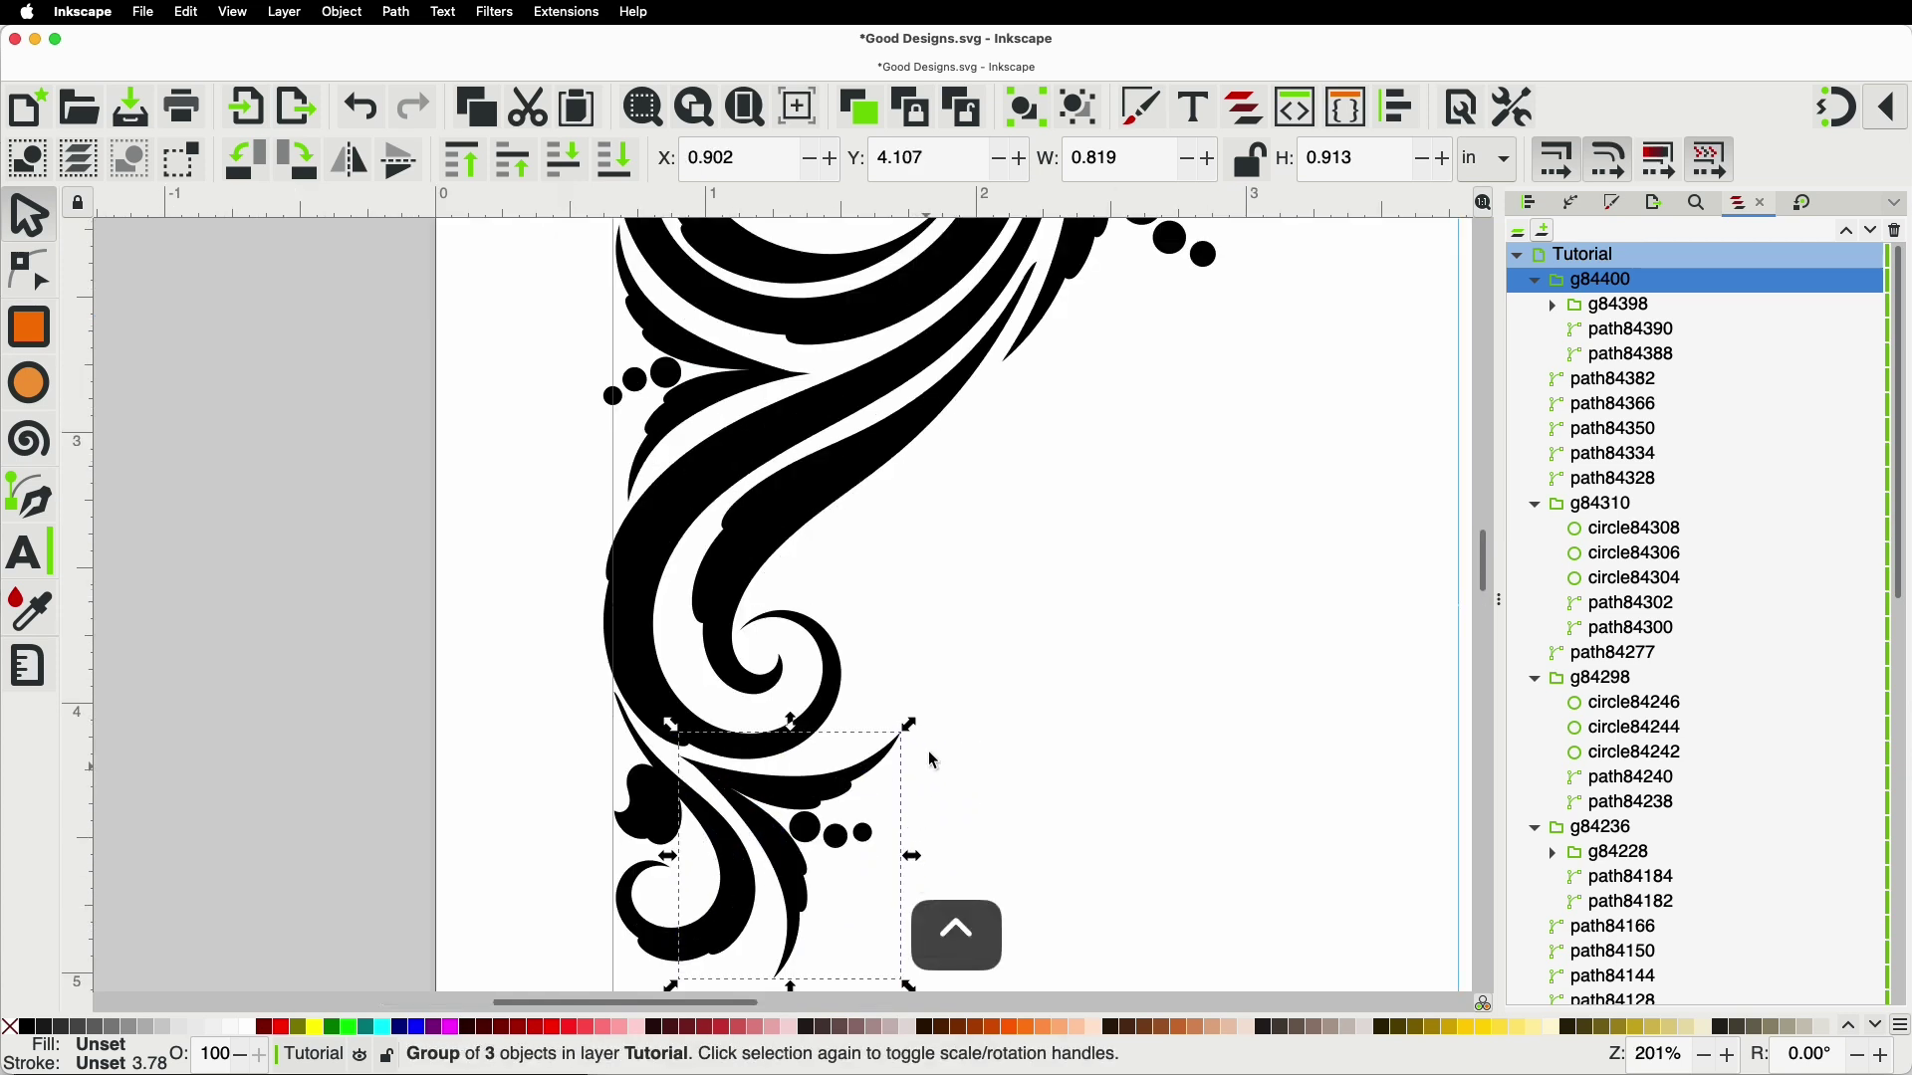
{"action": "scroll", "coordinate": [929, 783], "scroll_direction": "down", "scroll_amount": 3}
{"action": "left_click_drag", "start_coordinate": [911, 826], "coordinate": [870, 785]}
{"action": "left_click_drag", "start_coordinate": [717, 624], "coordinate": [717, 626]}
{"action": "left_click", "coordinate": [924, 796]}
Step: Refine the curve of the lower arm's inner scroll, moving its middle node to about X 1.619, Y 2.970 in
{"action": "scroll", "coordinate": [920, 792], "scroll_direction": "down", "scroll_amount": 2}
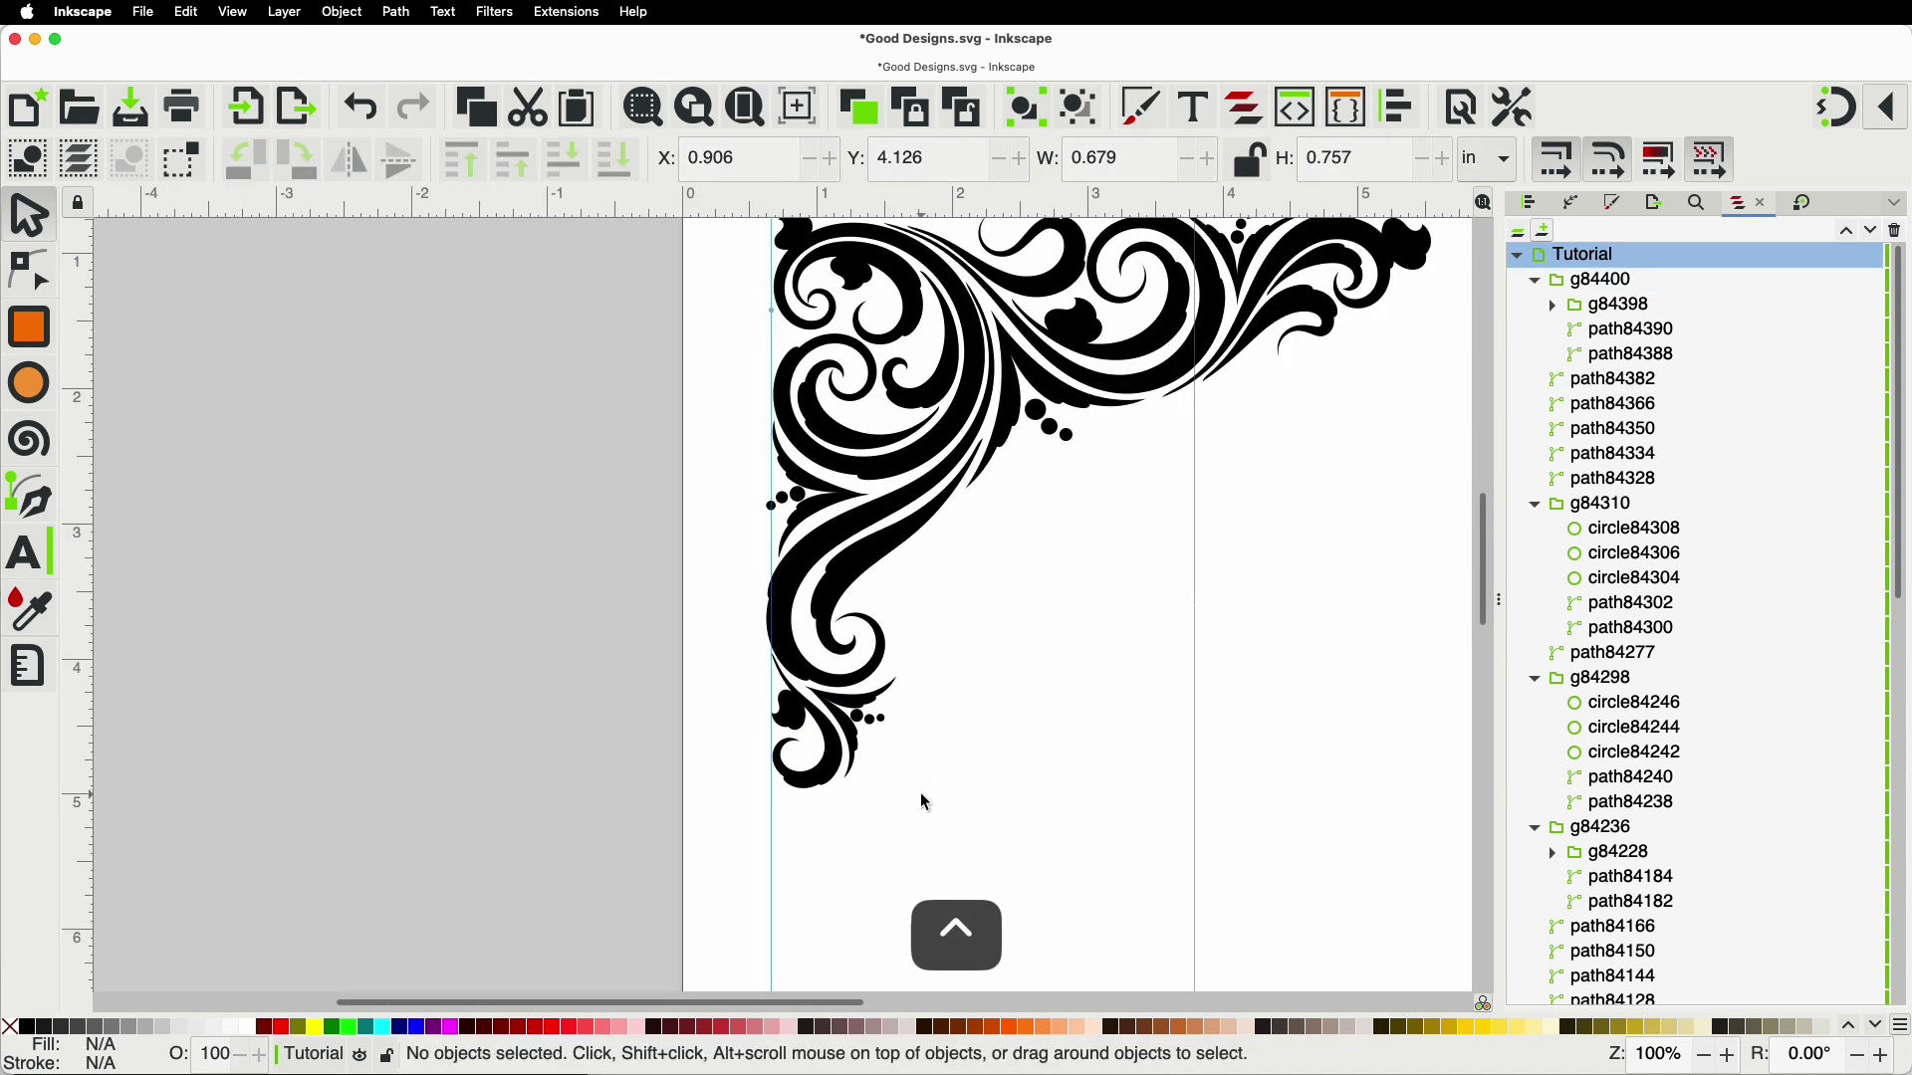
{"action": "key", "text": "space"}
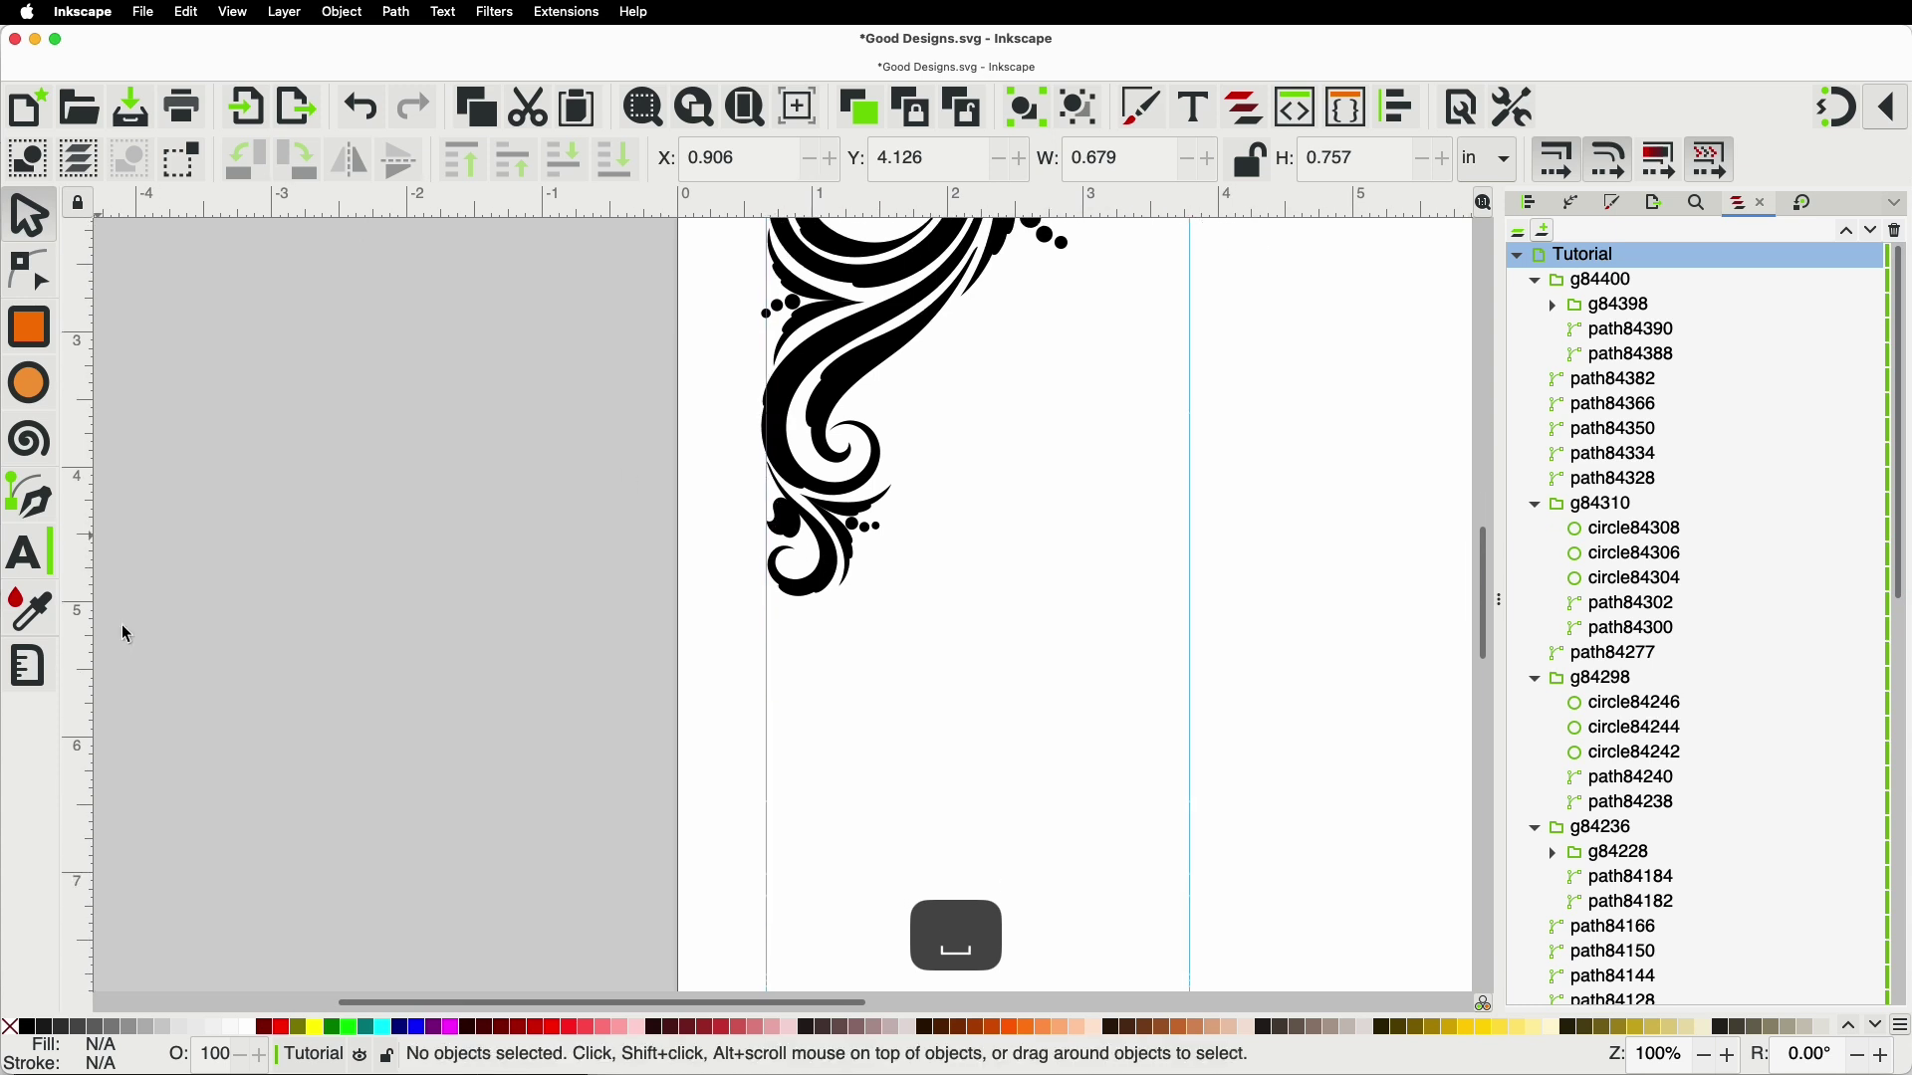
{"action": "scroll", "coordinate": [956, 704], "scroll_direction": "down", "scroll_amount": 3}
{"action": "scroll", "coordinate": [906, 648], "scroll_direction": "up", "scroll_amount": 1}
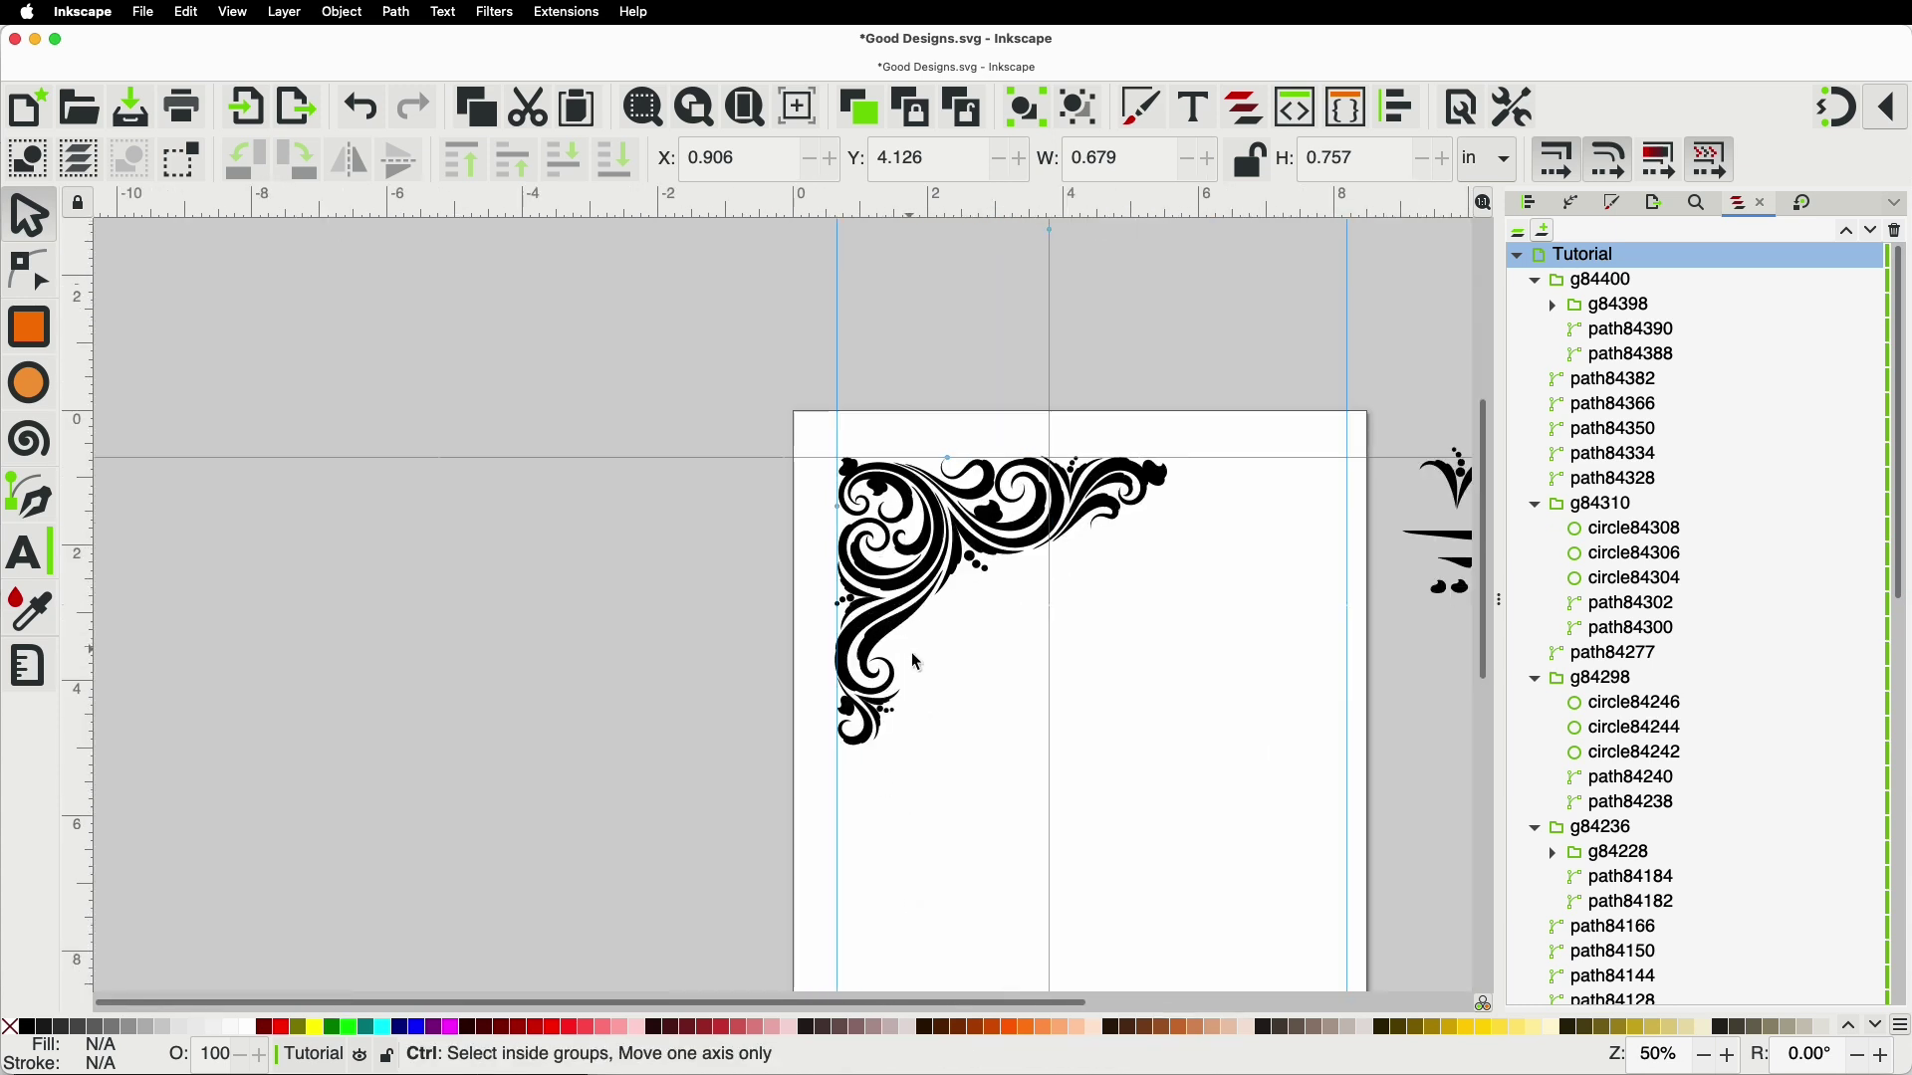
{"action": "scroll", "coordinate": [899, 636], "scroll_direction": "up", "scroll_amount": 3}
{"action": "left_click", "coordinate": [894, 647]}
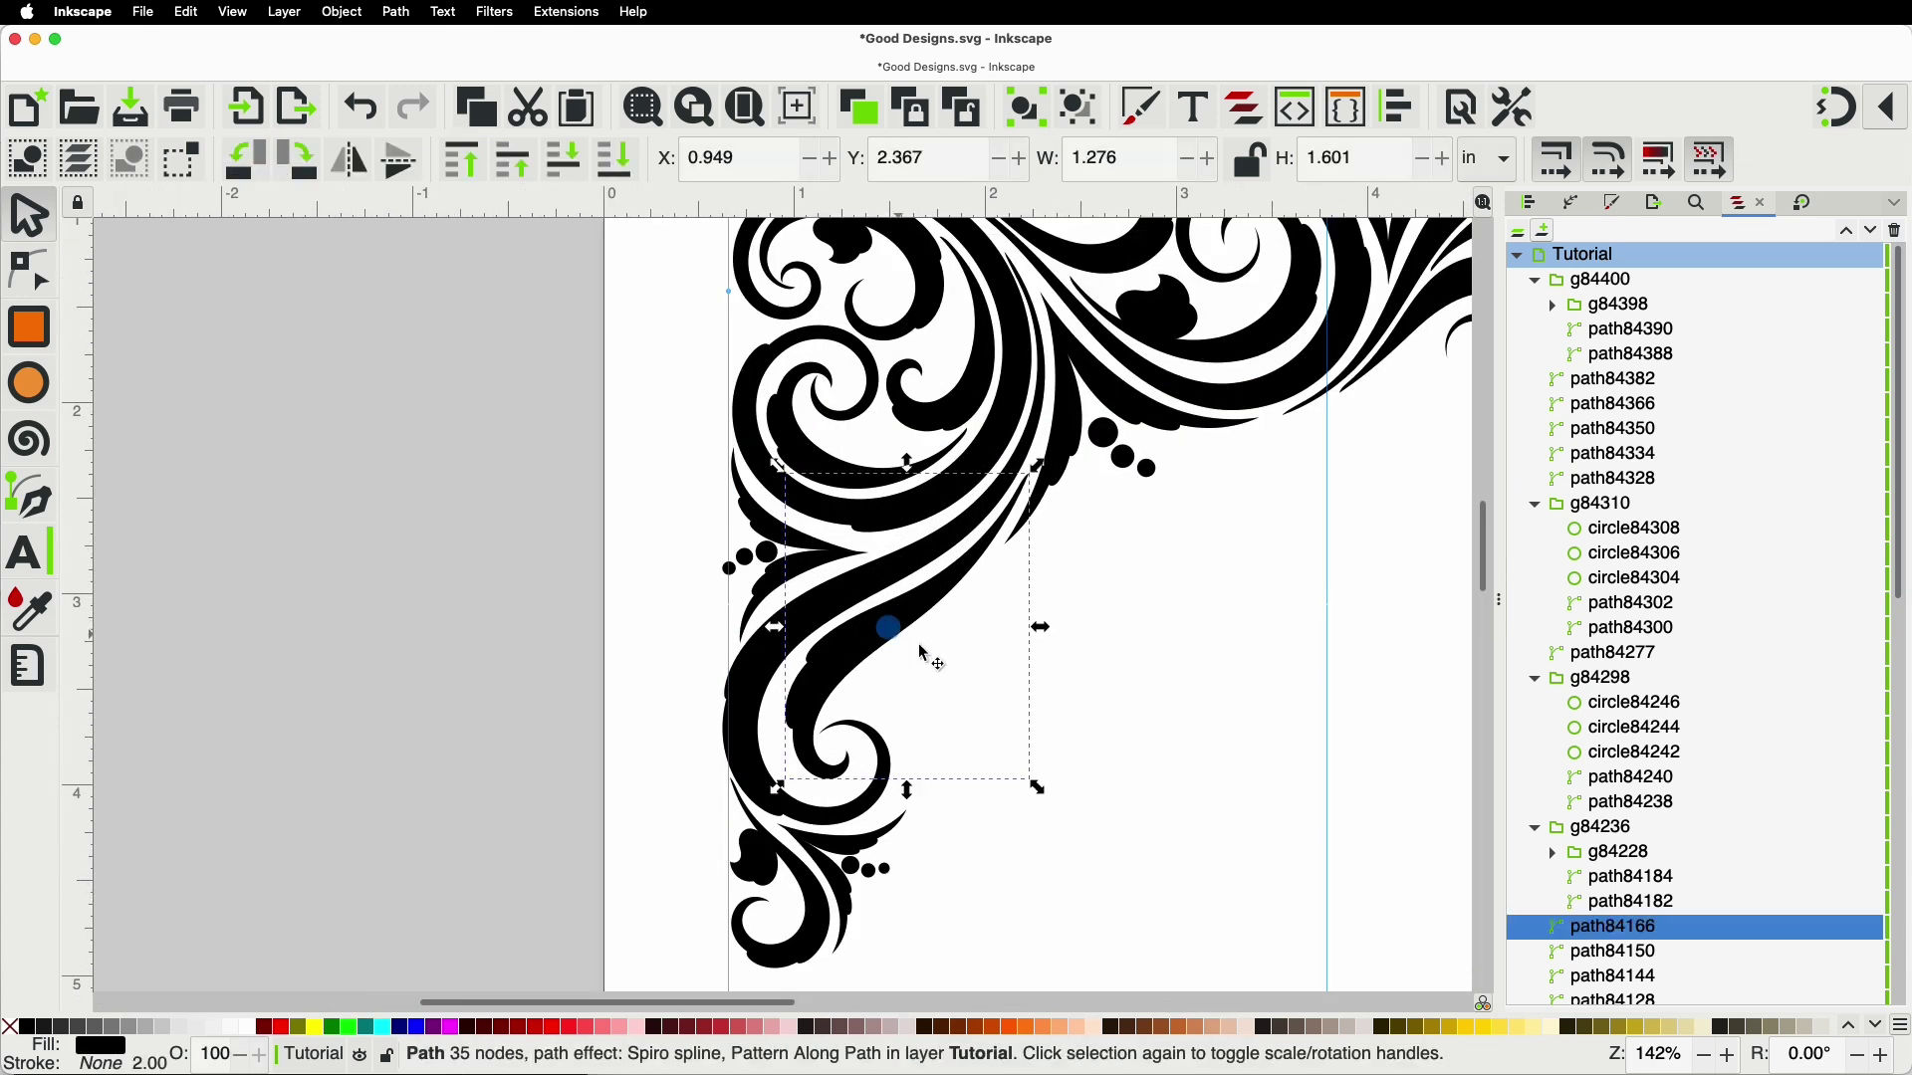
{"action": "left_click", "coordinate": [37, 282]}
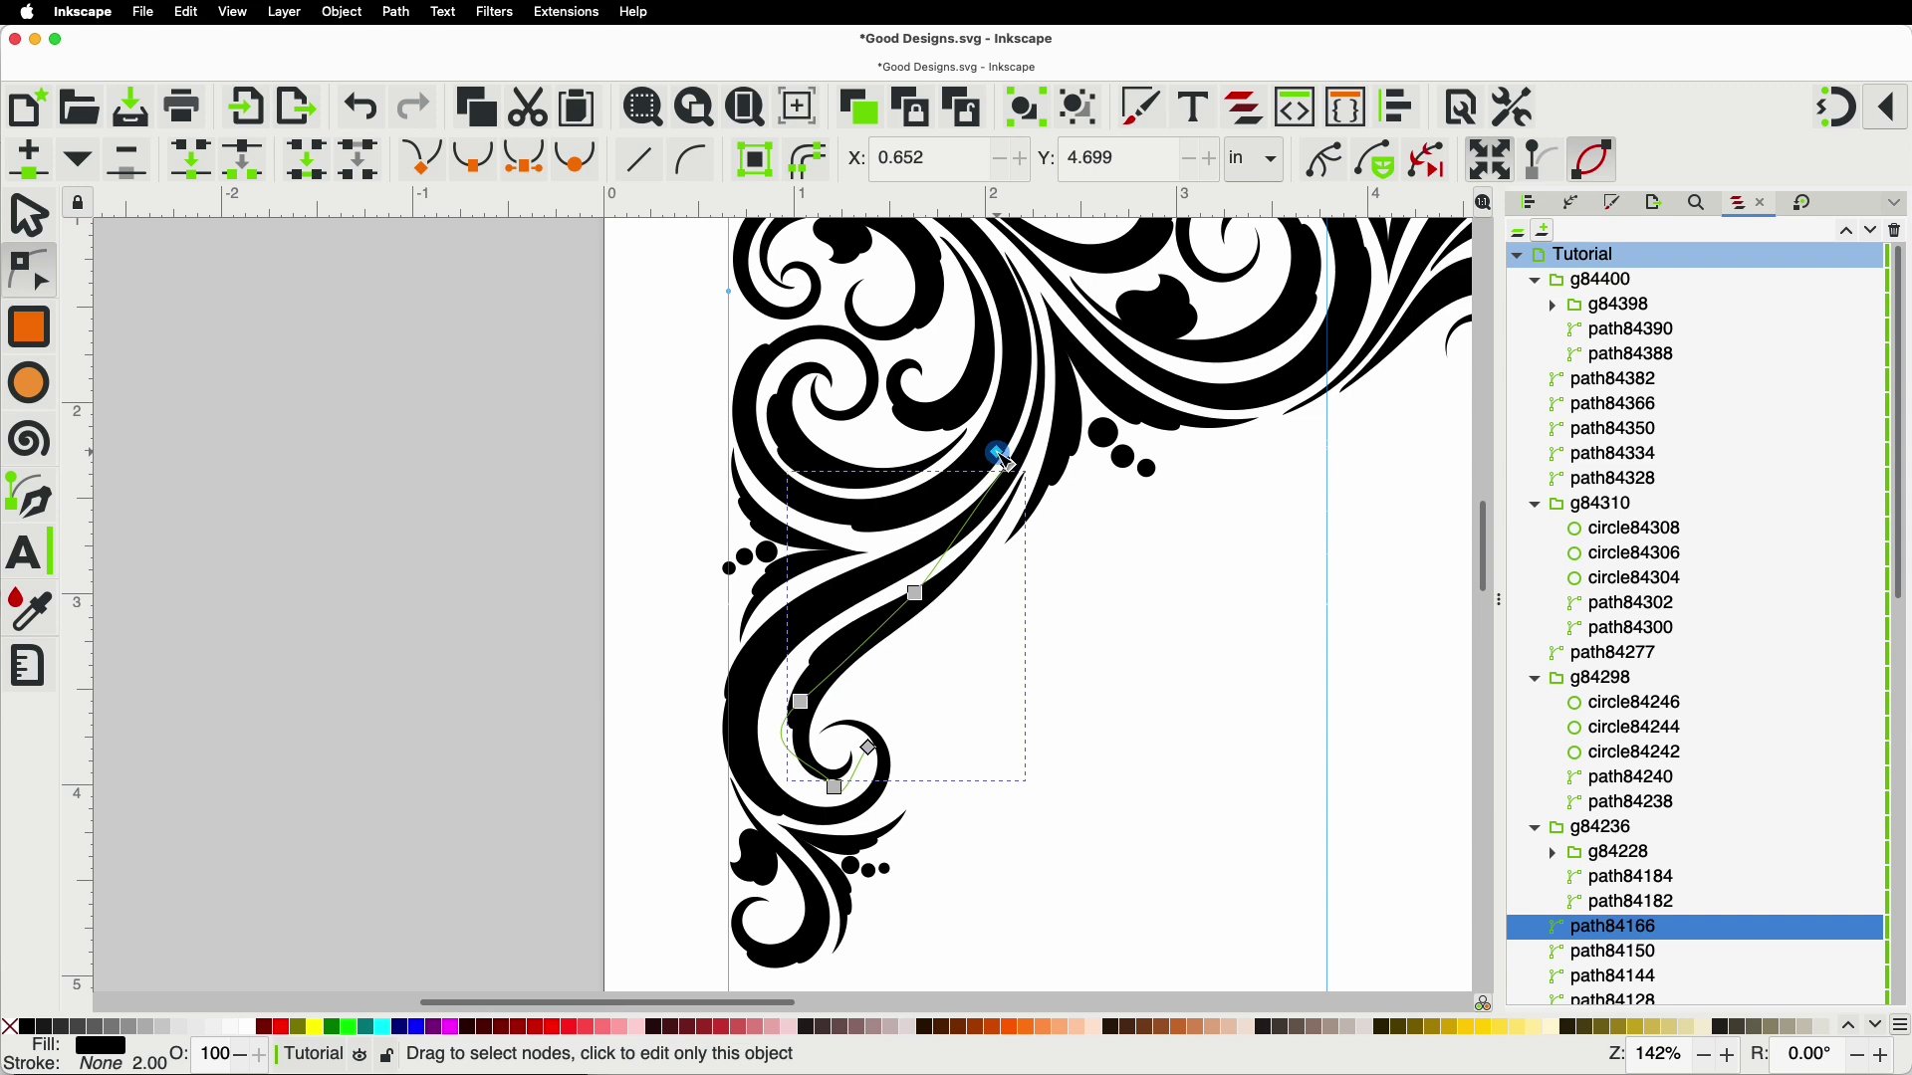
{"action": "scroll", "coordinate": [882, 688], "scroll_direction": "up", "scroll_amount": 2}
{"action": "left_click_drag", "start_coordinate": [931, 557], "coordinate": [927, 551]}
{"action": "left_click", "coordinate": [1004, 726]}
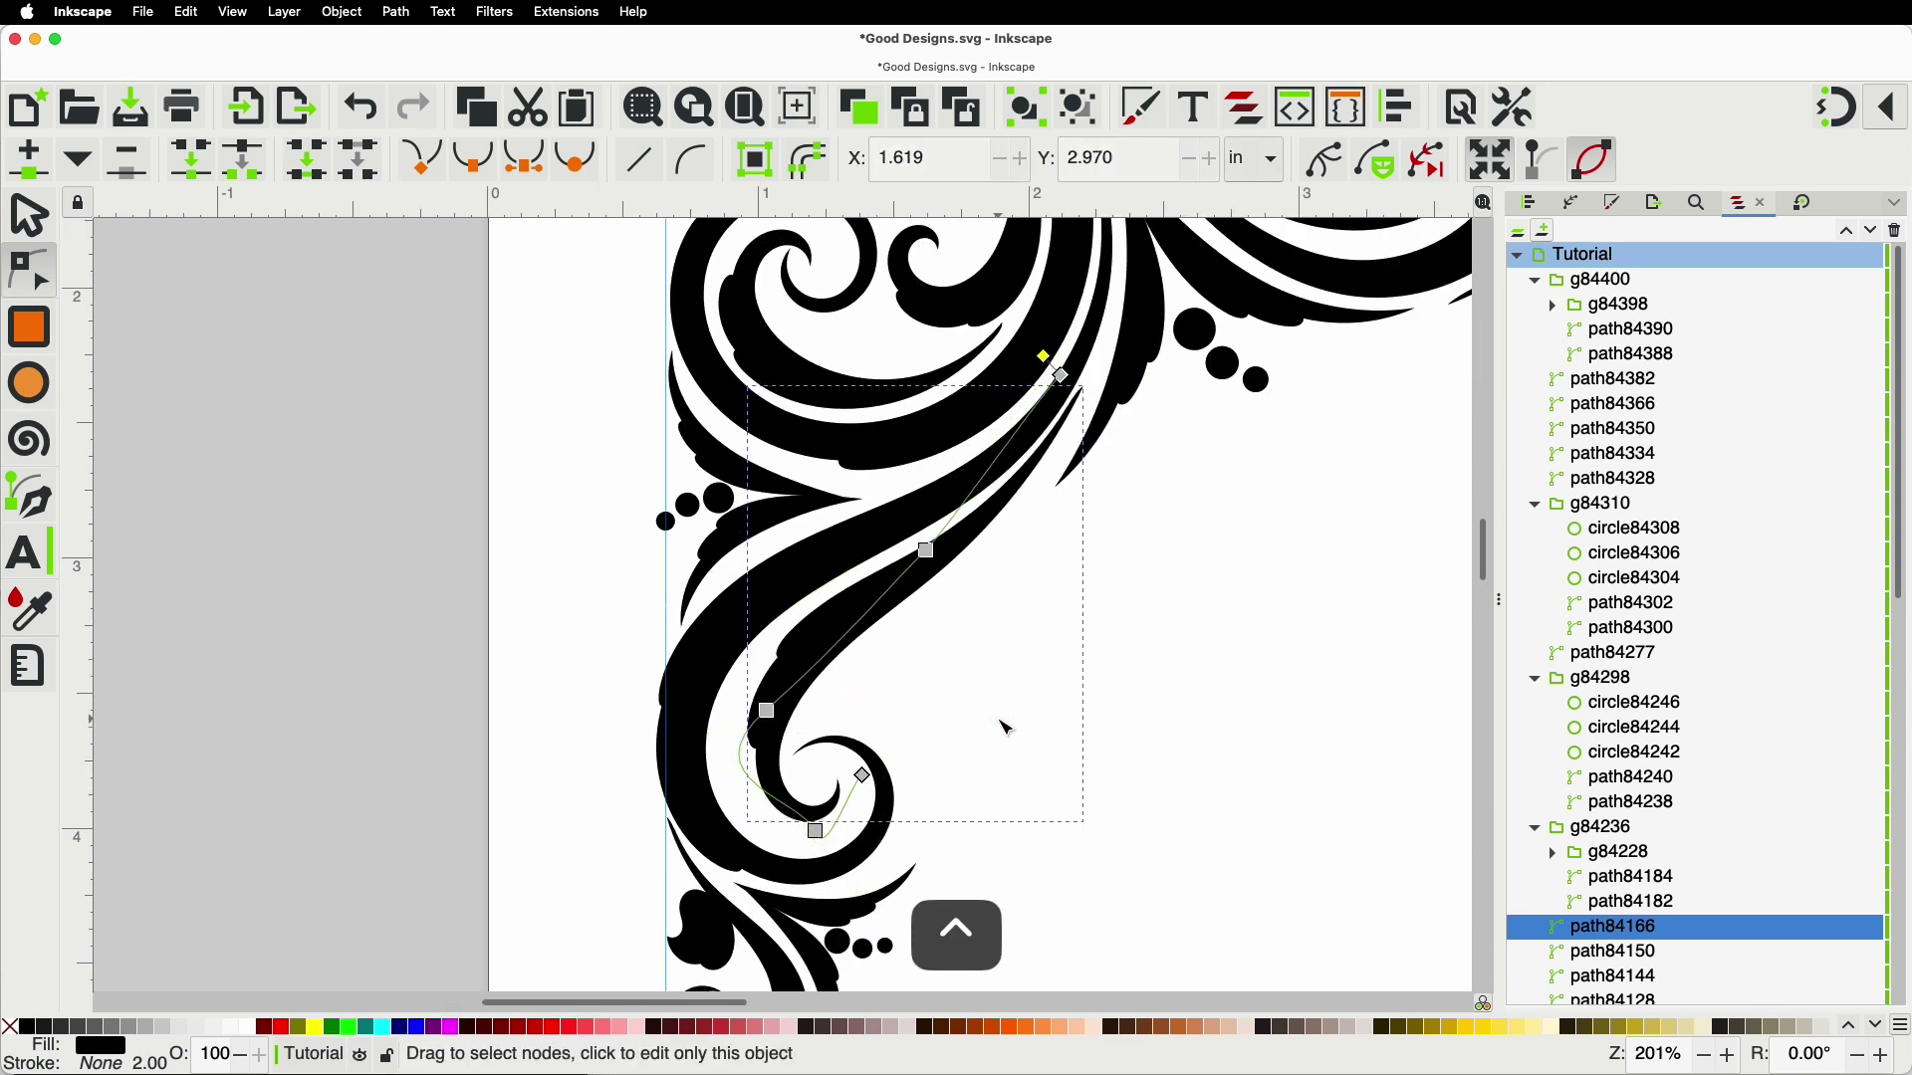
Step: Duplicate the upper arm's blob and fit the rotated copy on the lower arm's inner scroll, about 0.351 by 0.397 in at X 1.251, Y 3.193 in
{"action": "scroll", "coordinate": [1004, 726], "scroll_direction": "down", "scroll_amount": 1}
{"action": "scroll", "coordinate": [1163, 633], "scroll_direction": "down", "scroll_amount": 1}
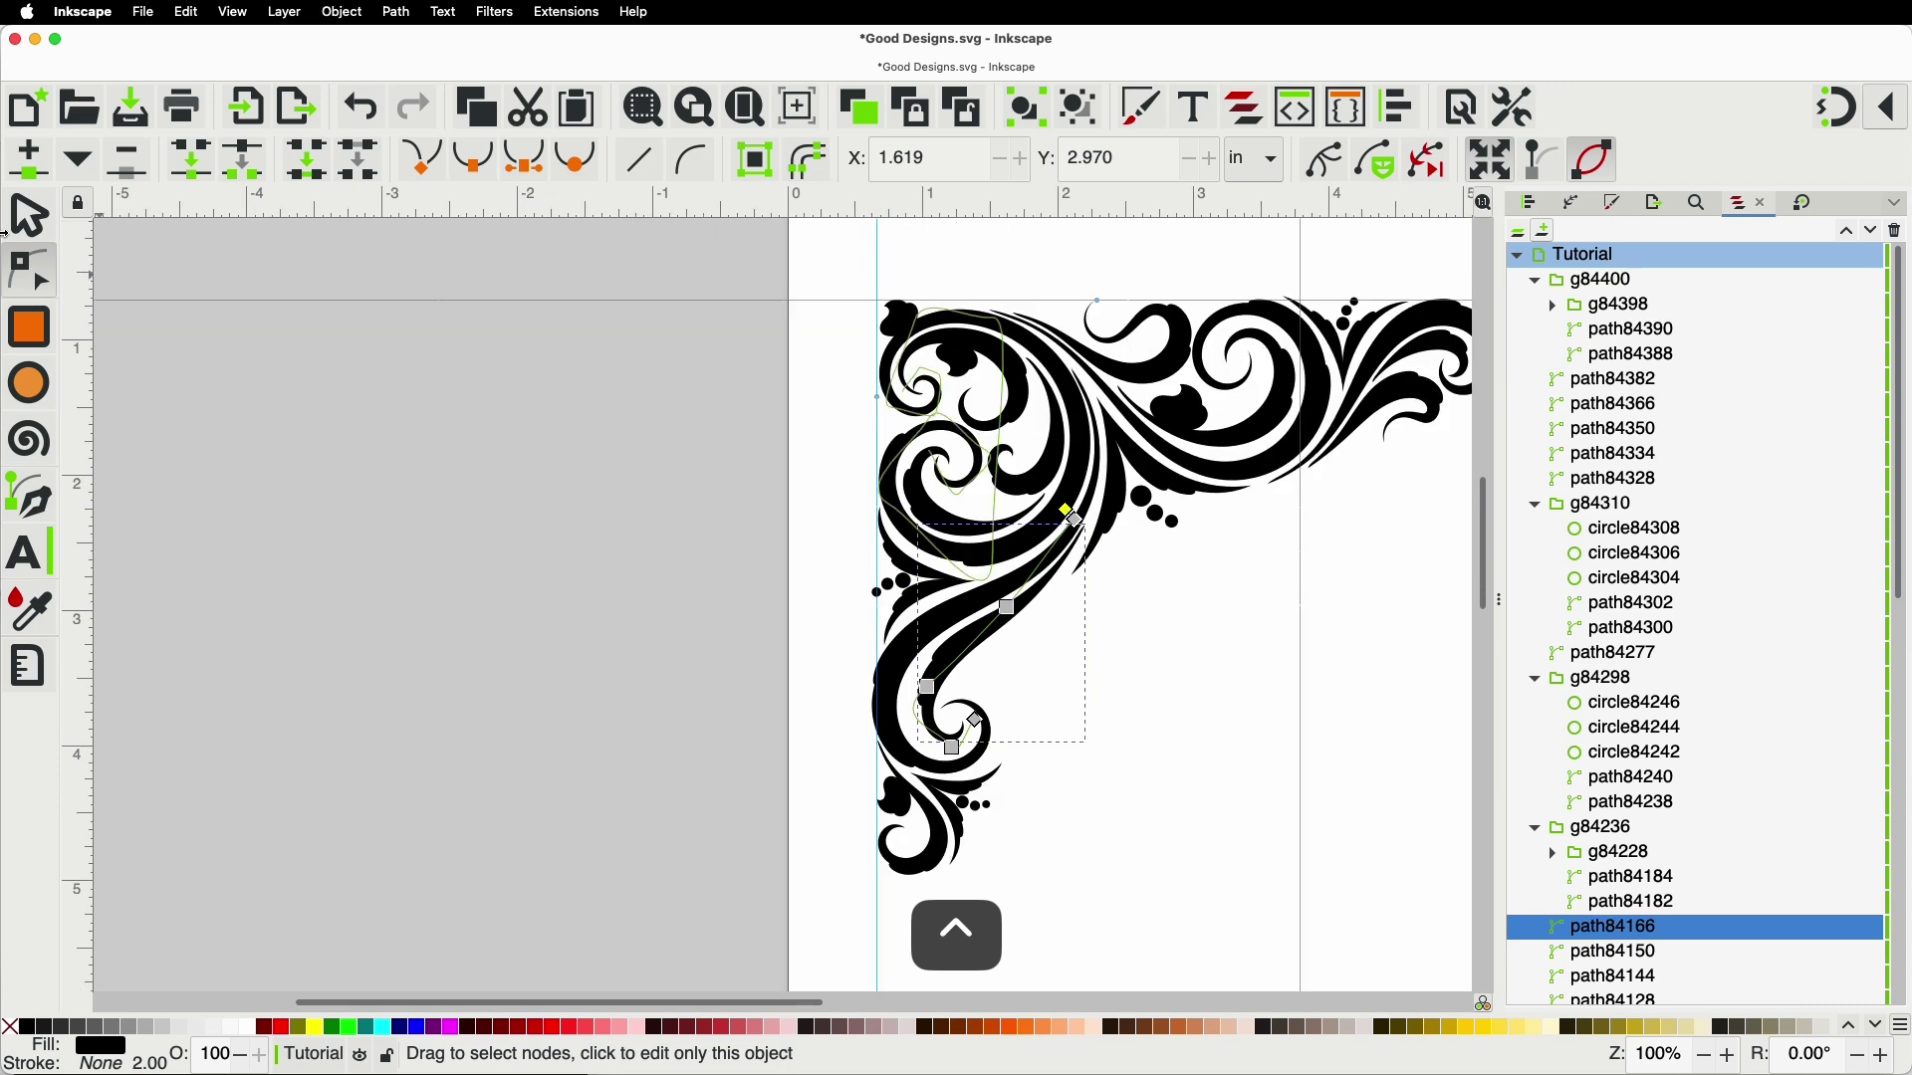
{"action": "left_click", "coordinate": [30, 225]}
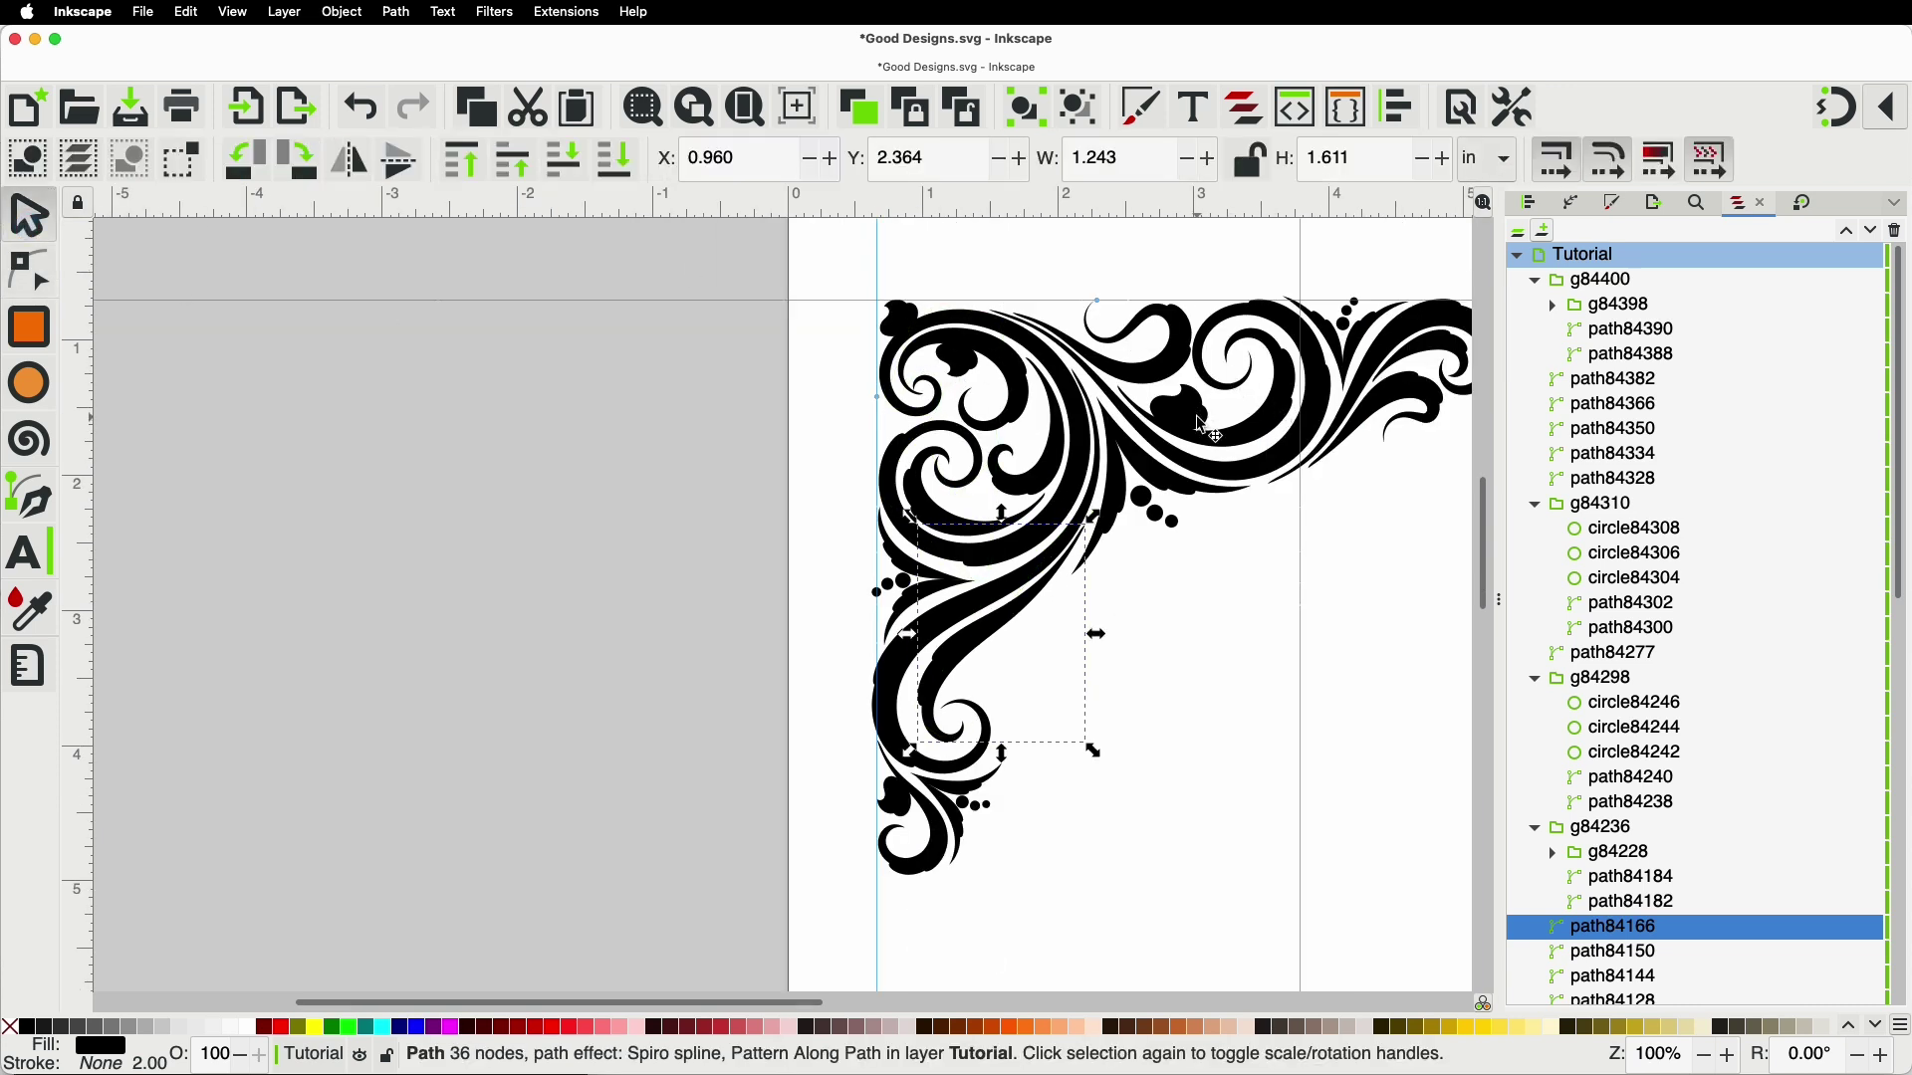
{"action": "left_click", "coordinate": [1194, 420]}
{"action": "key", "text": "super+d"}
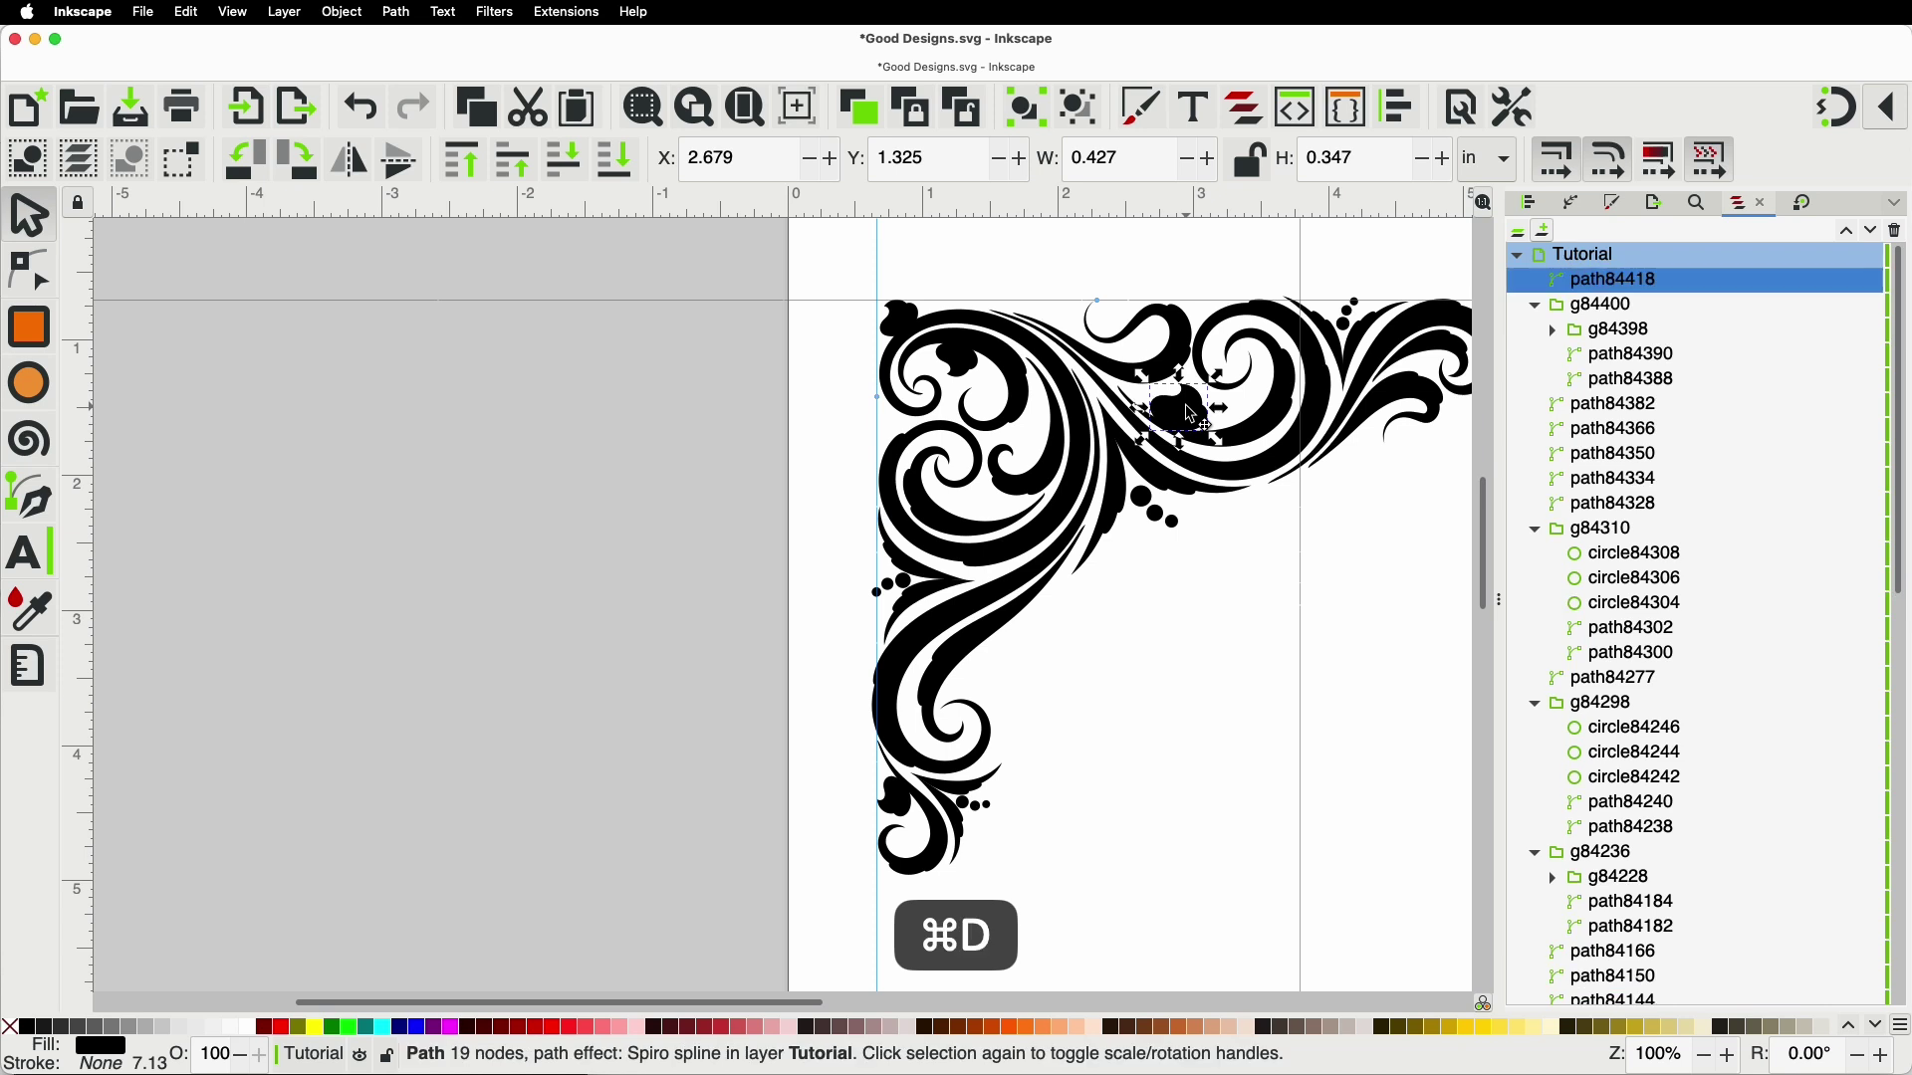
{"action": "left_click_drag", "start_coordinate": [1194, 421], "coordinate": [984, 669]}
{"action": "scroll", "coordinate": [975, 673], "scroll_direction": "up", "scroll_amount": 3}
{"action": "left_click", "coordinate": [1045, 666]}
{"action": "left_click_drag", "start_coordinate": [1083, 567], "coordinate": [1062, 783]}
{"action": "left_click_drag", "start_coordinate": [1037, 674], "coordinate": [1039, 685]}
{"action": "left_click", "coordinate": [1316, 619]}
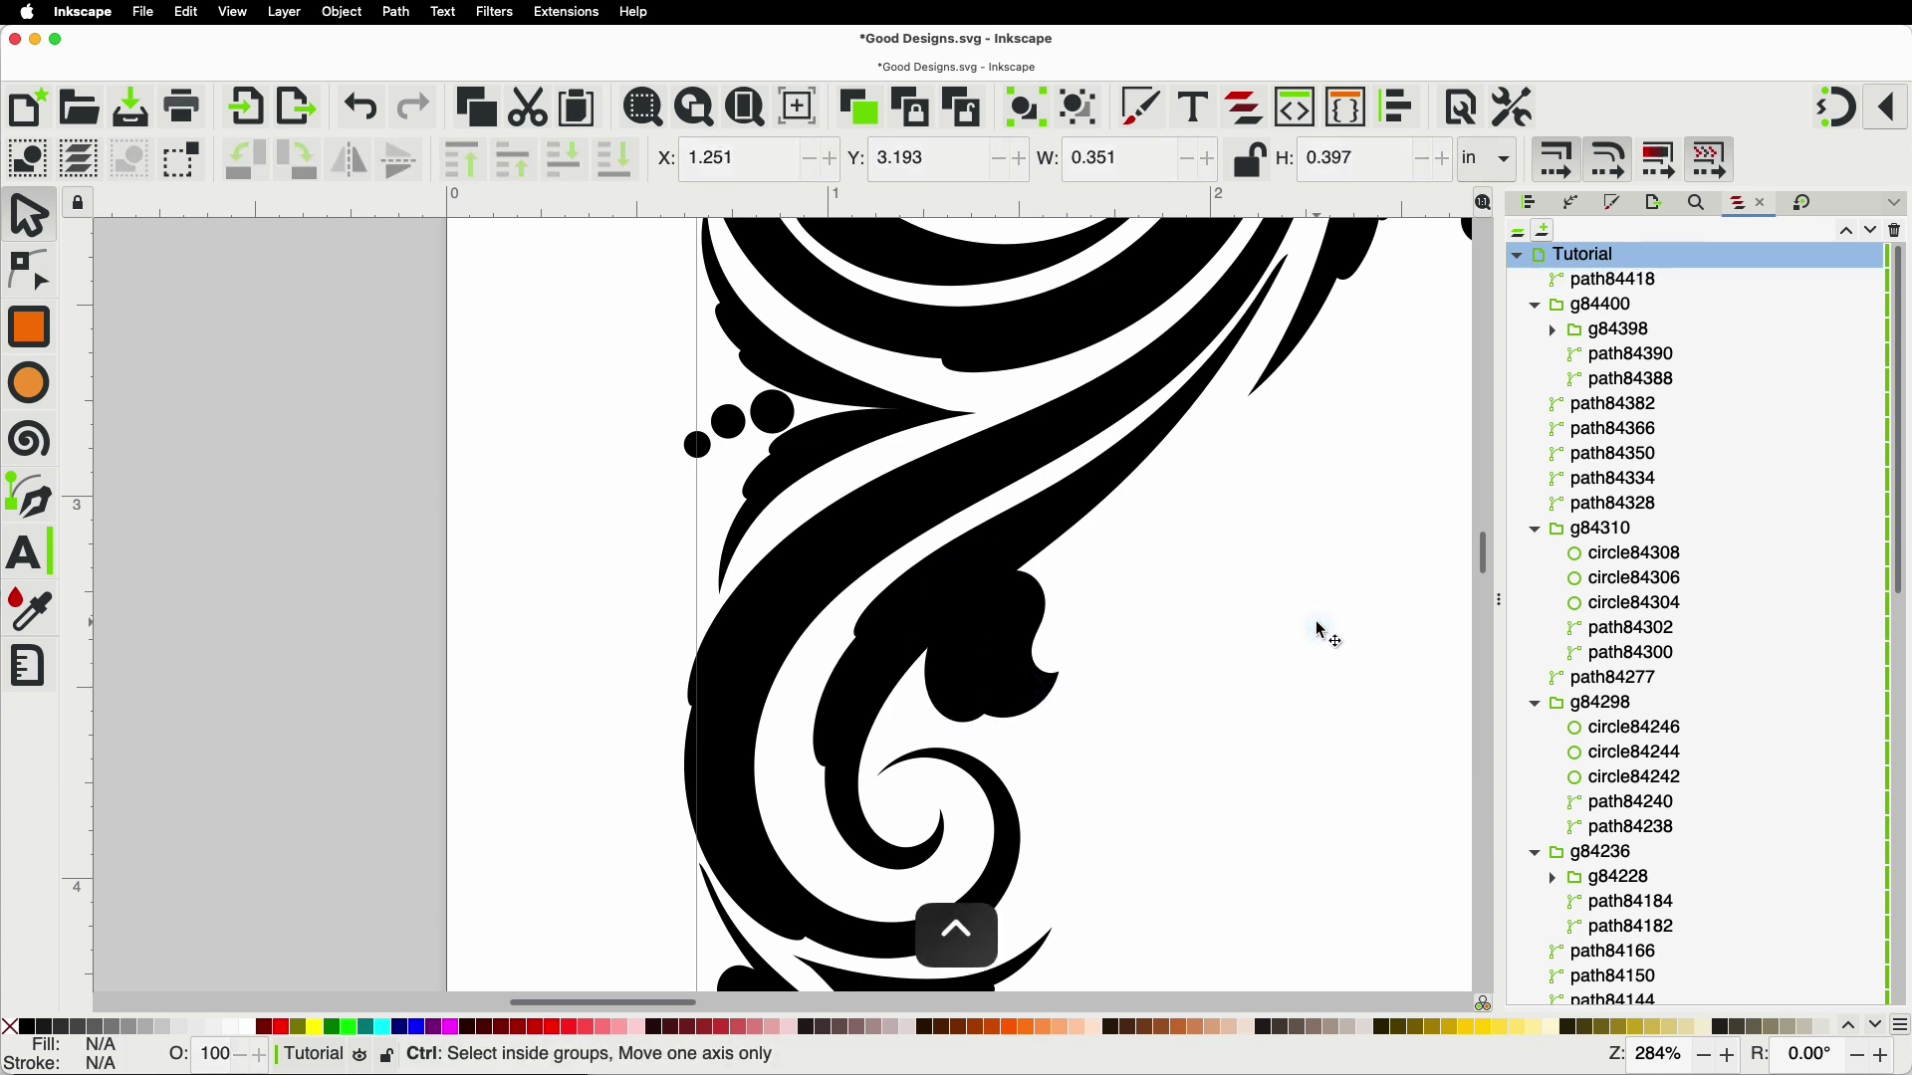
Step: Duplicate the small blob inside the corner's topmost scroll
{"action": "scroll", "coordinate": [1318, 621], "scroll_direction": "down", "scroll_amount": 4}
{"action": "key", "text": "space"}
{"action": "scroll", "coordinate": [999, 650], "scroll_direction": "down", "scroll_amount": 1}
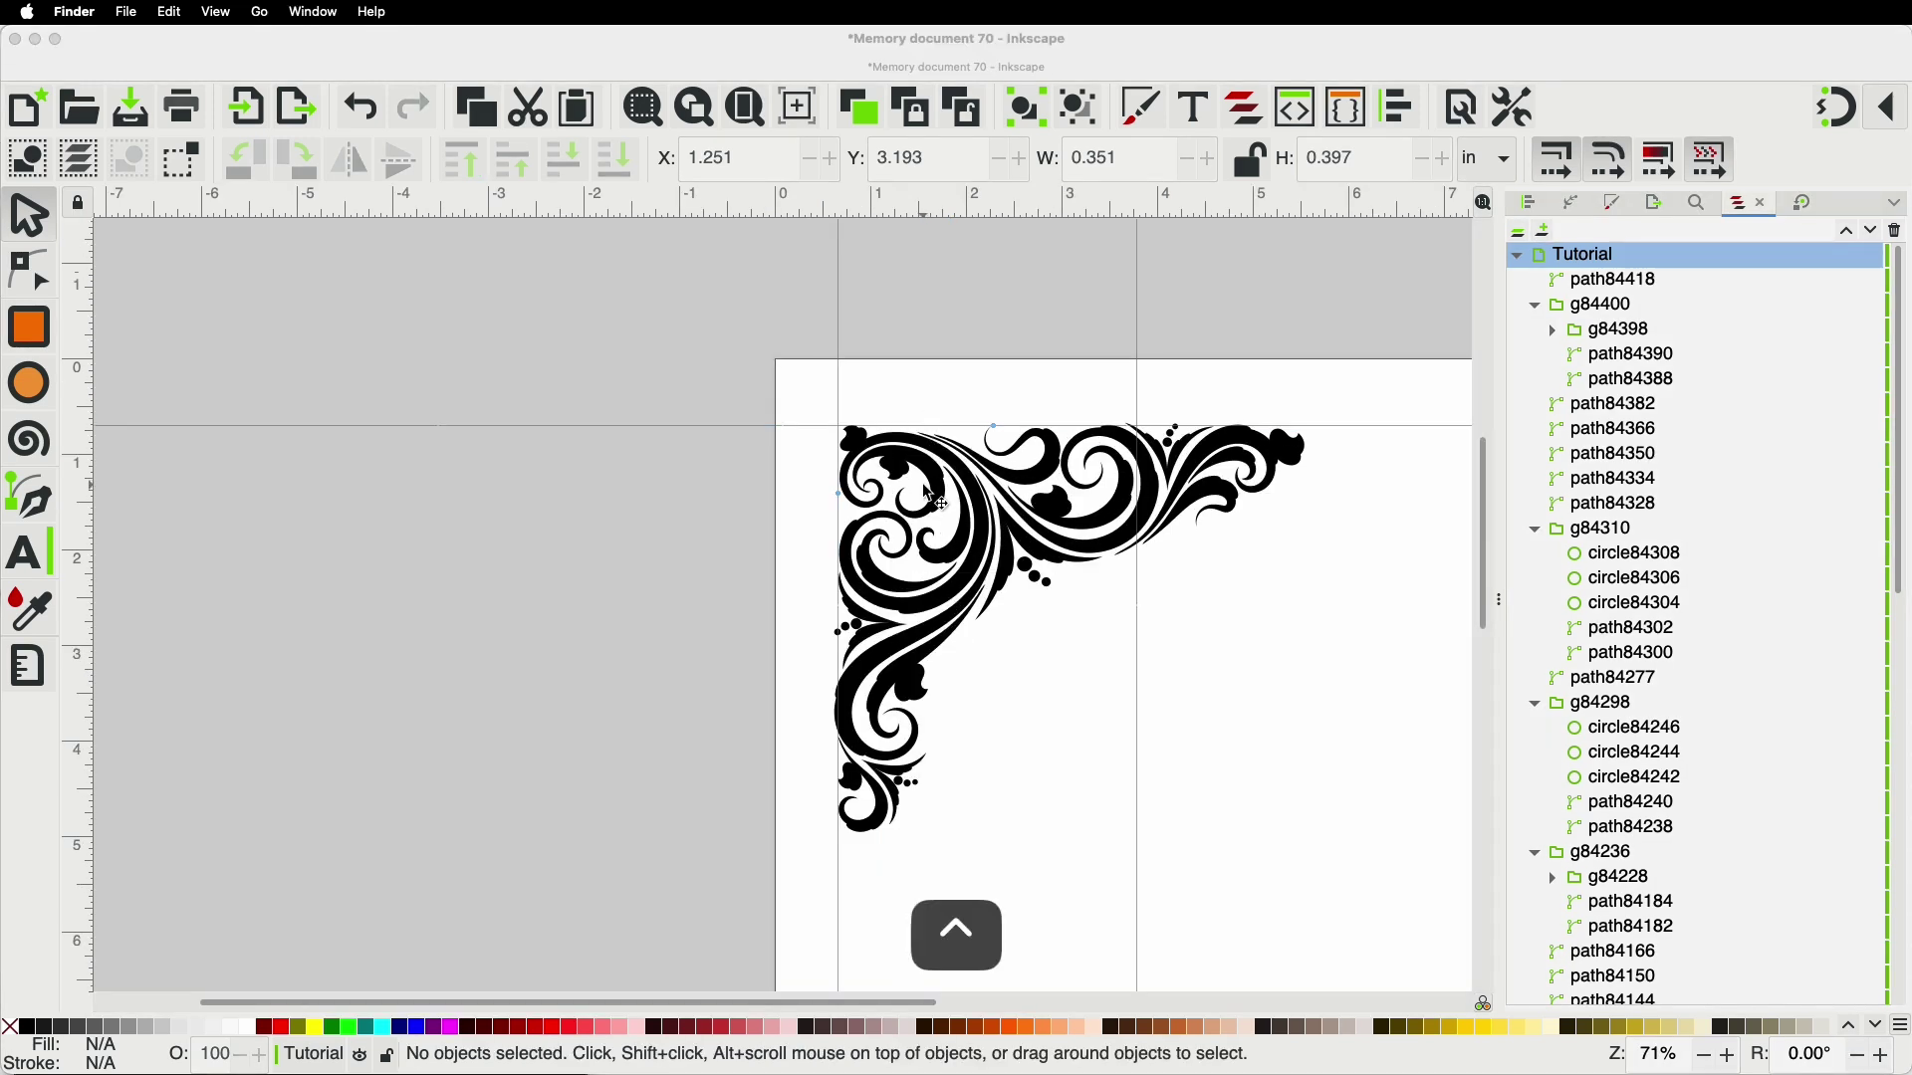
{"action": "scroll", "coordinate": [934, 458], "scroll_direction": "up", "scroll_amount": 3}
{"action": "scroll", "coordinate": [924, 470], "scroll_direction": "down", "scroll_amount": 1}
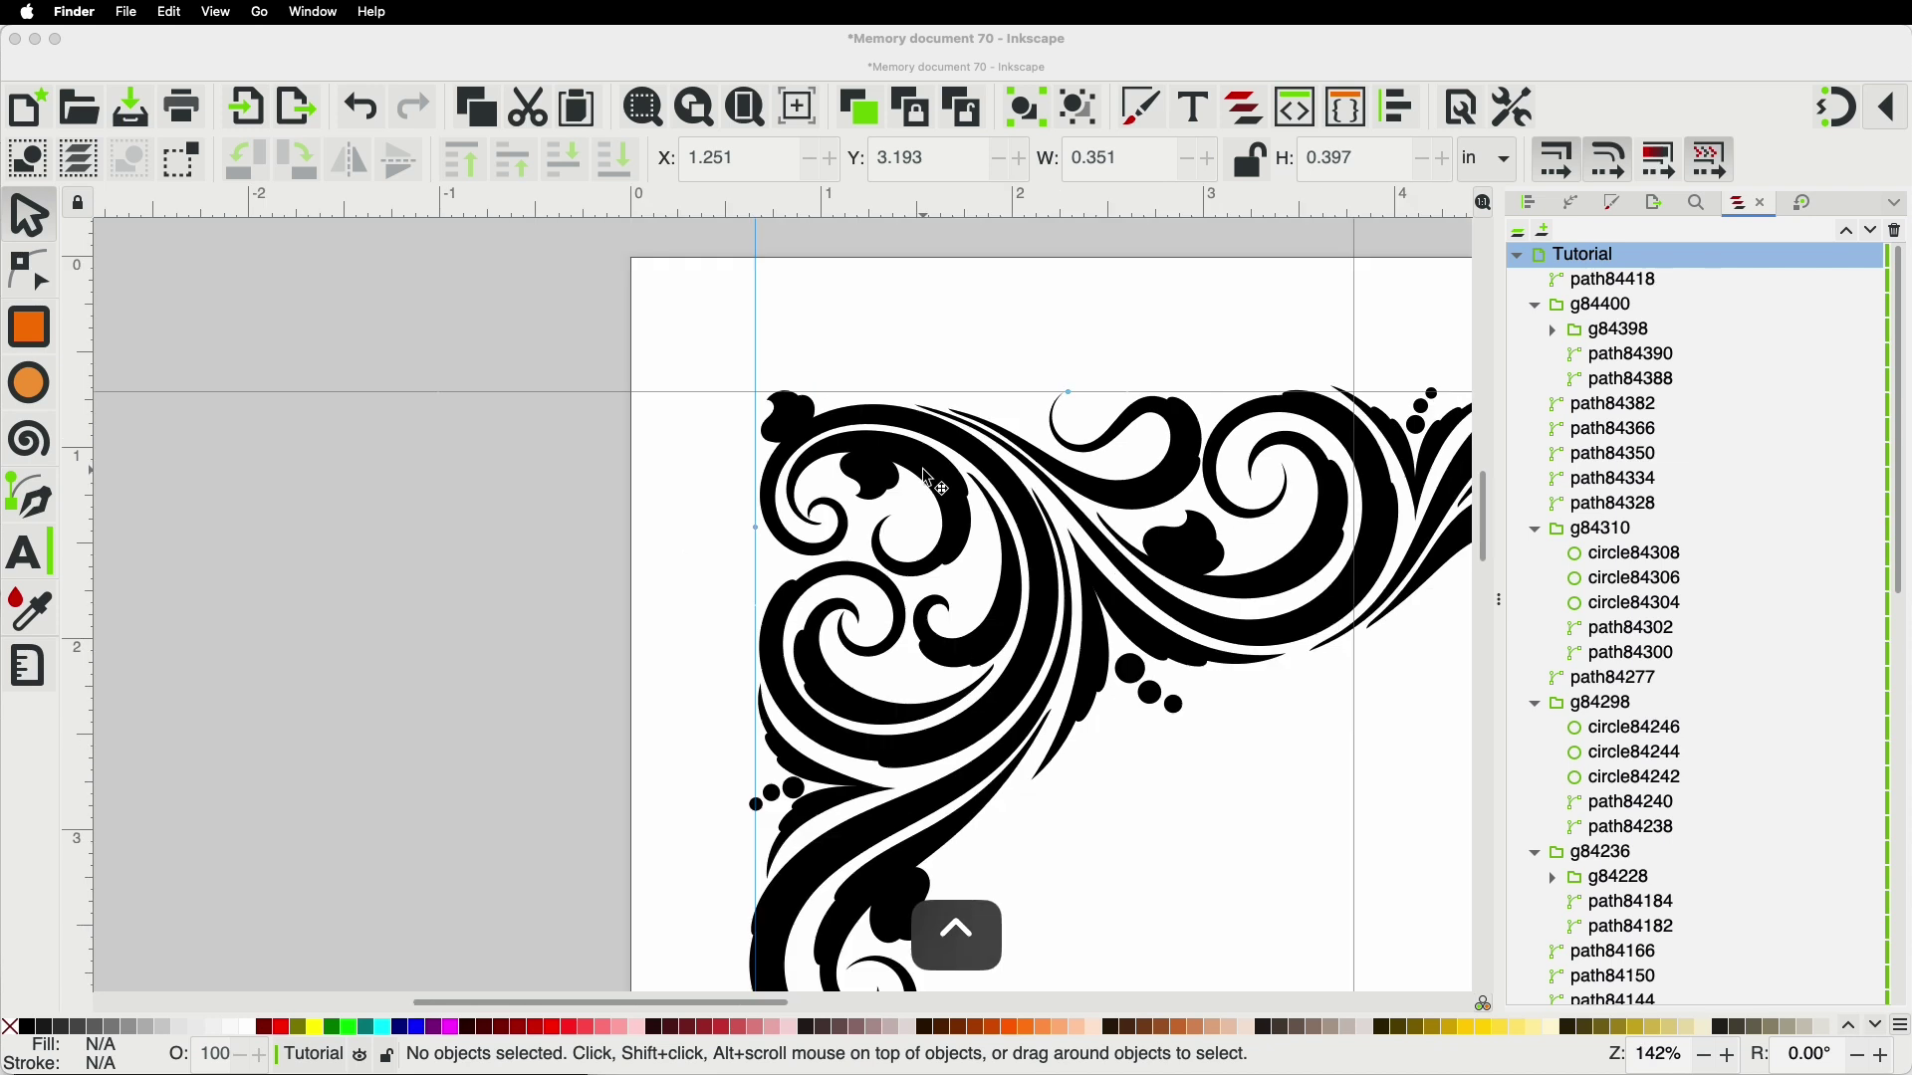
{"action": "left_click", "coordinate": [33, 229]}
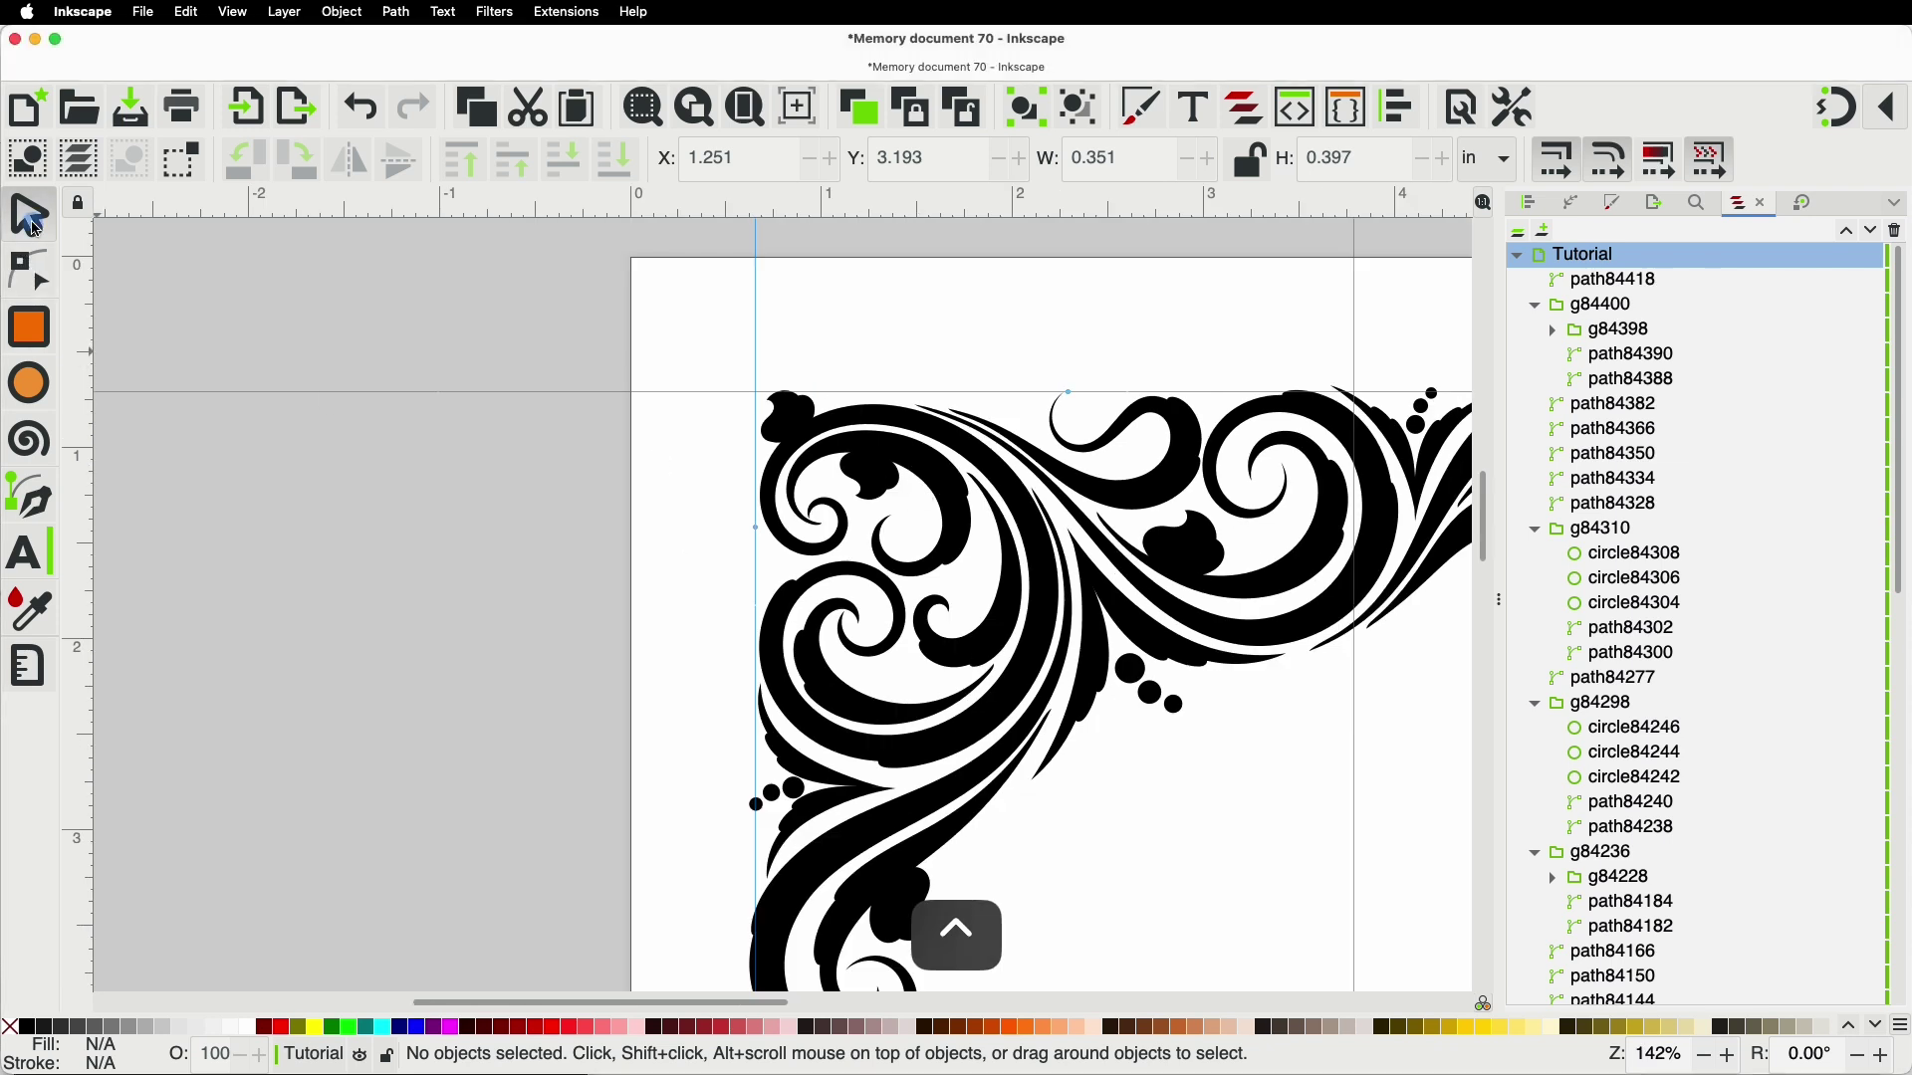
{"action": "left_click", "coordinate": [895, 490]}
{"action": "key", "text": "super+d"}
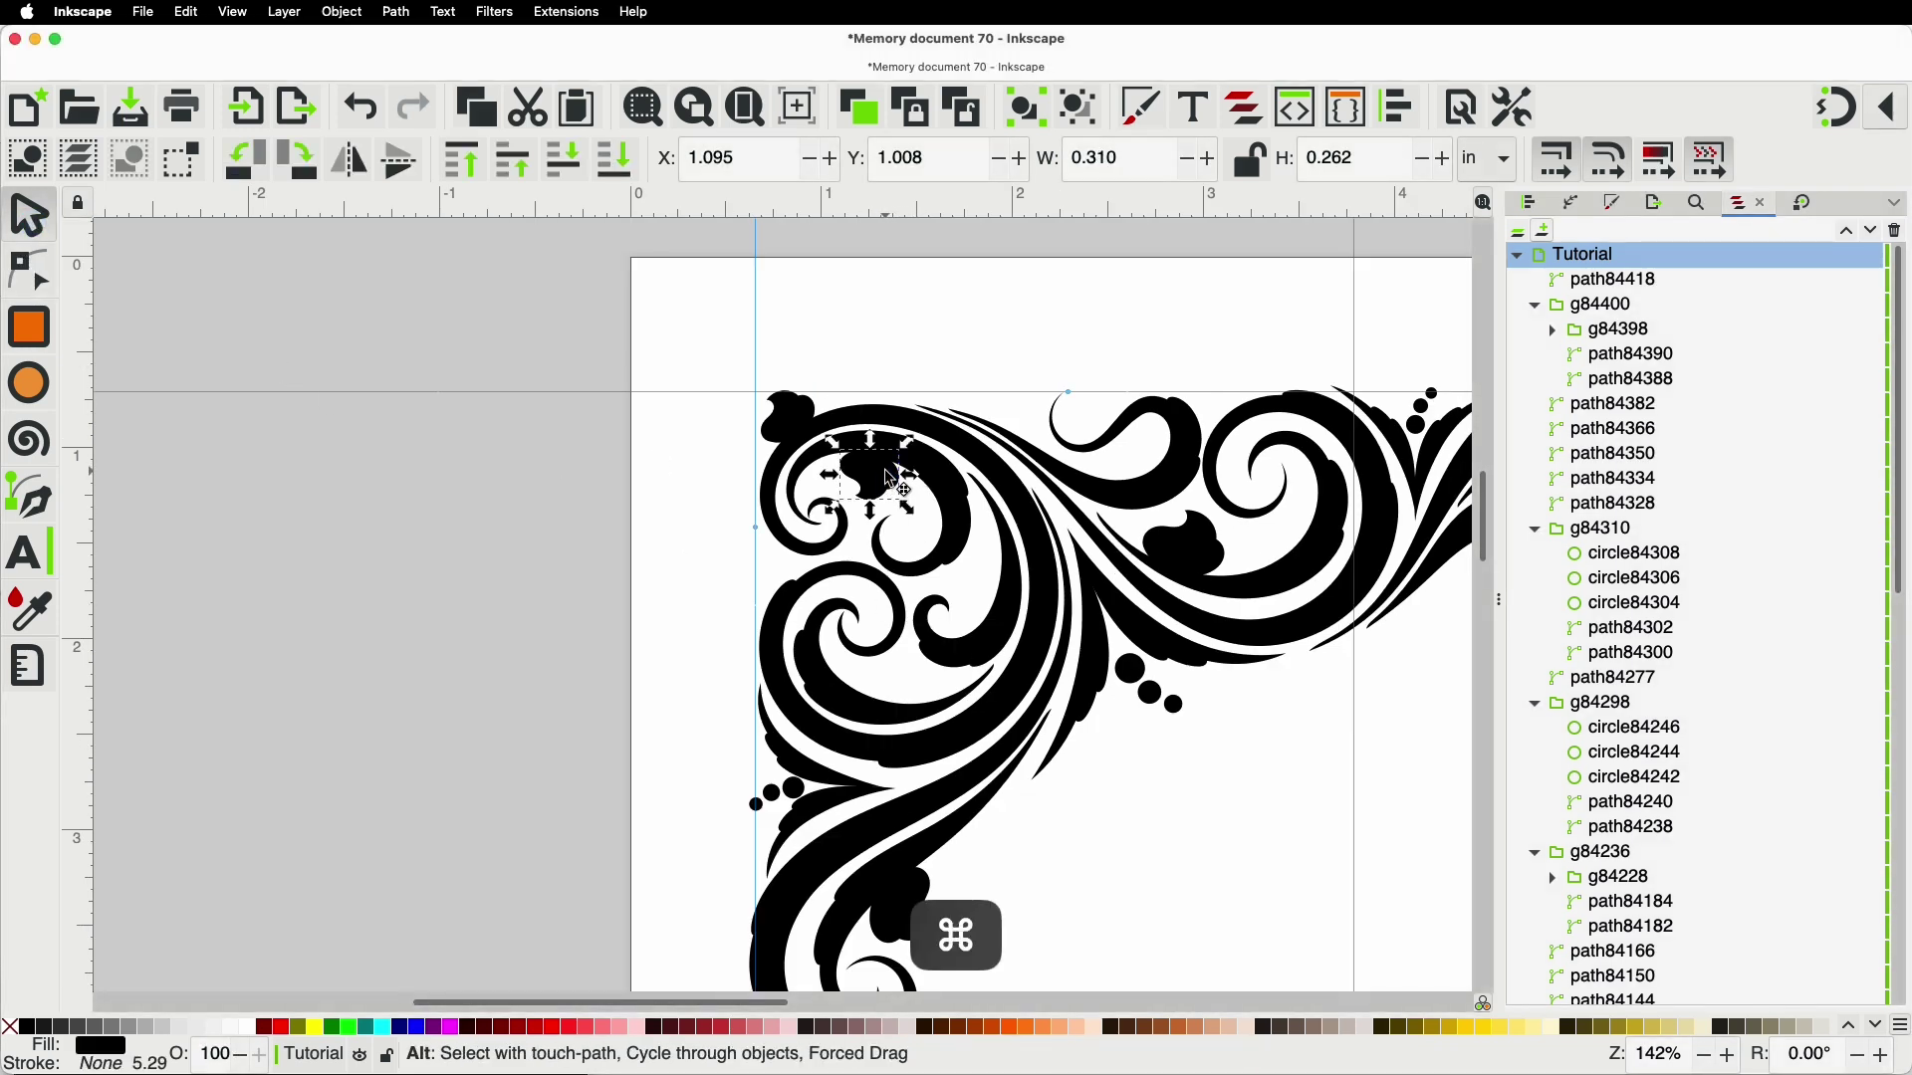
{"action": "scroll", "coordinate": [900, 480], "scroll_direction": "down", "scroll_amount": 1}
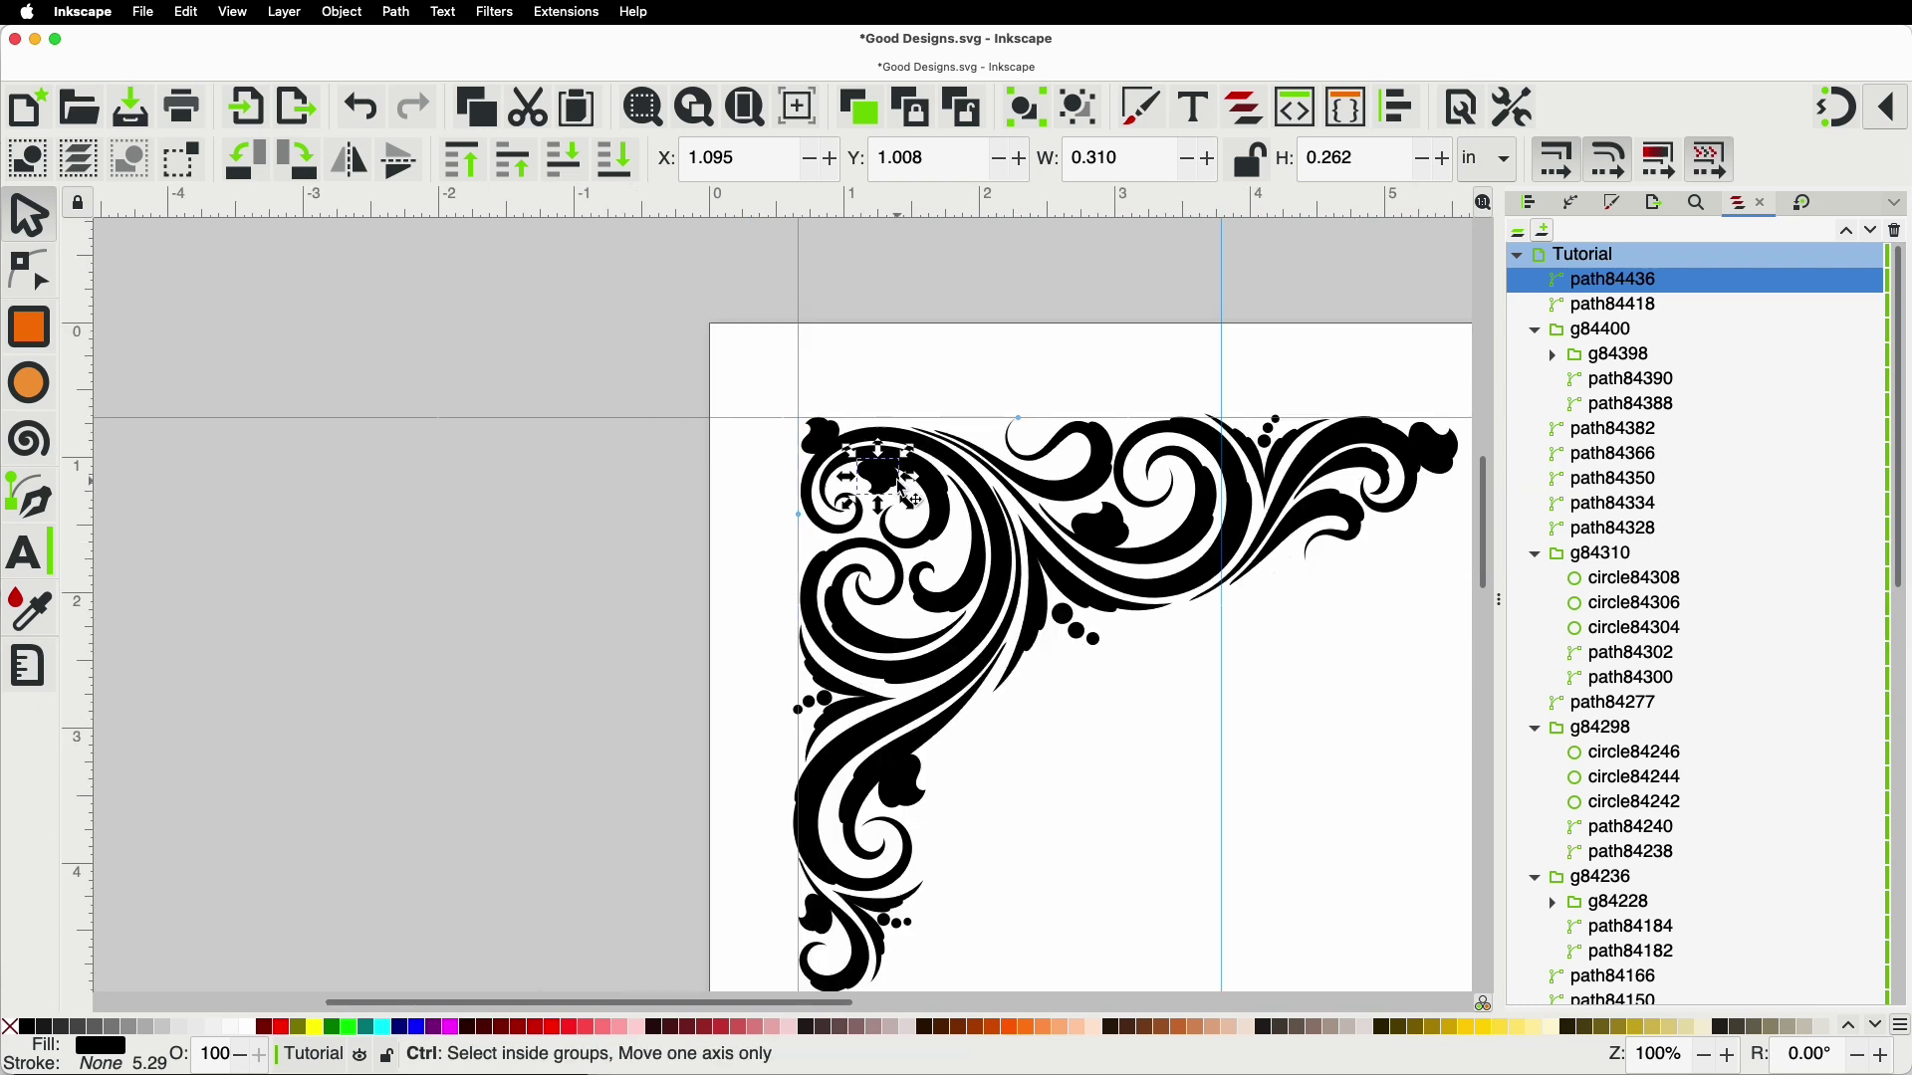
{"action": "scroll", "coordinate": [893, 488], "scroll_direction": "up", "scroll_amount": 2}
Step: Fit the small blob copy inside the scroll below, rotated to span about 0.322 by 0.256 in at X 1.270, Y 2.106 in
{"action": "left_click_drag", "start_coordinate": [892, 488], "coordinate": [953, 775]}
{"action": "left_click", "coordinate": [911, 785]}
{"action": "scroll", "coordinate": [960, 722], "scroll_direction": "down", "scroll_amount": 2}
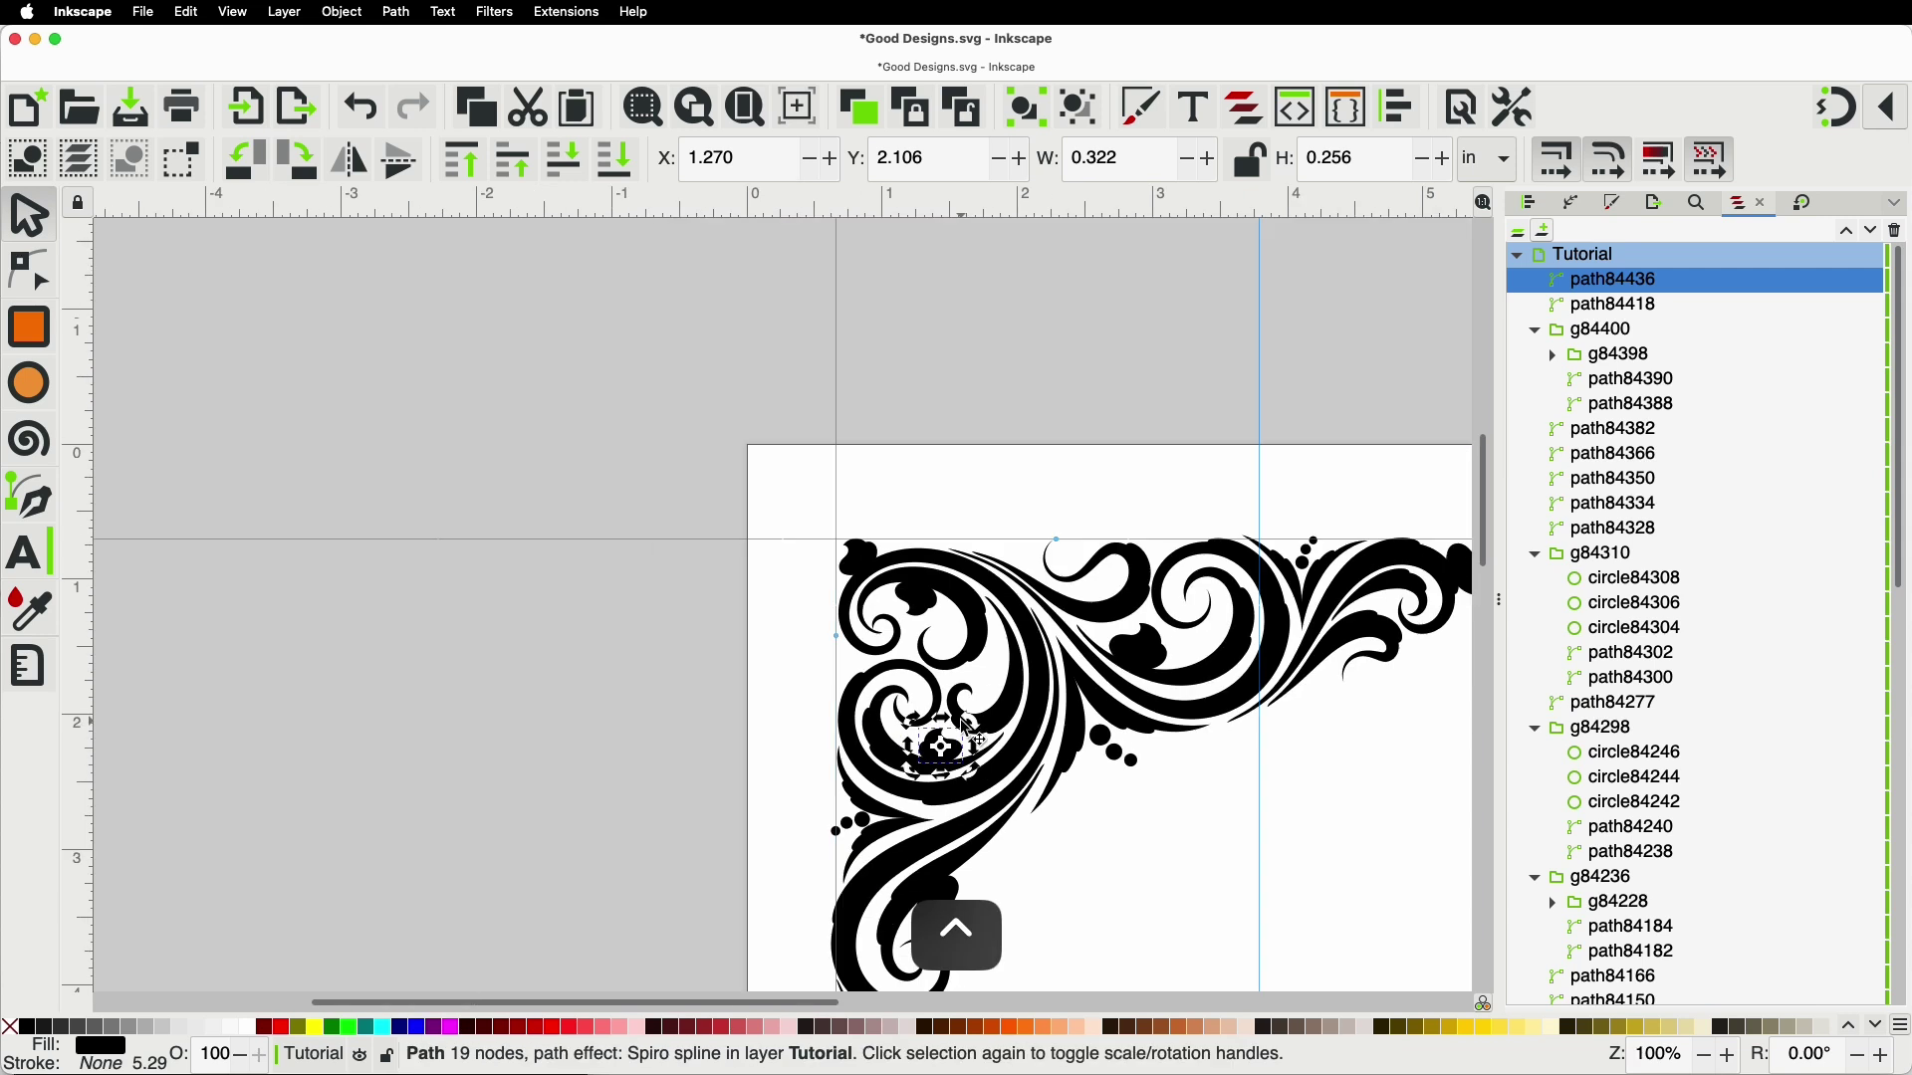
{"action": "scroll", "coordinate": [1034, 709], "scroll_direction": "down", "scroll_amount": 1}
{"action": "left_click", "coordinate": [1122, 842]}
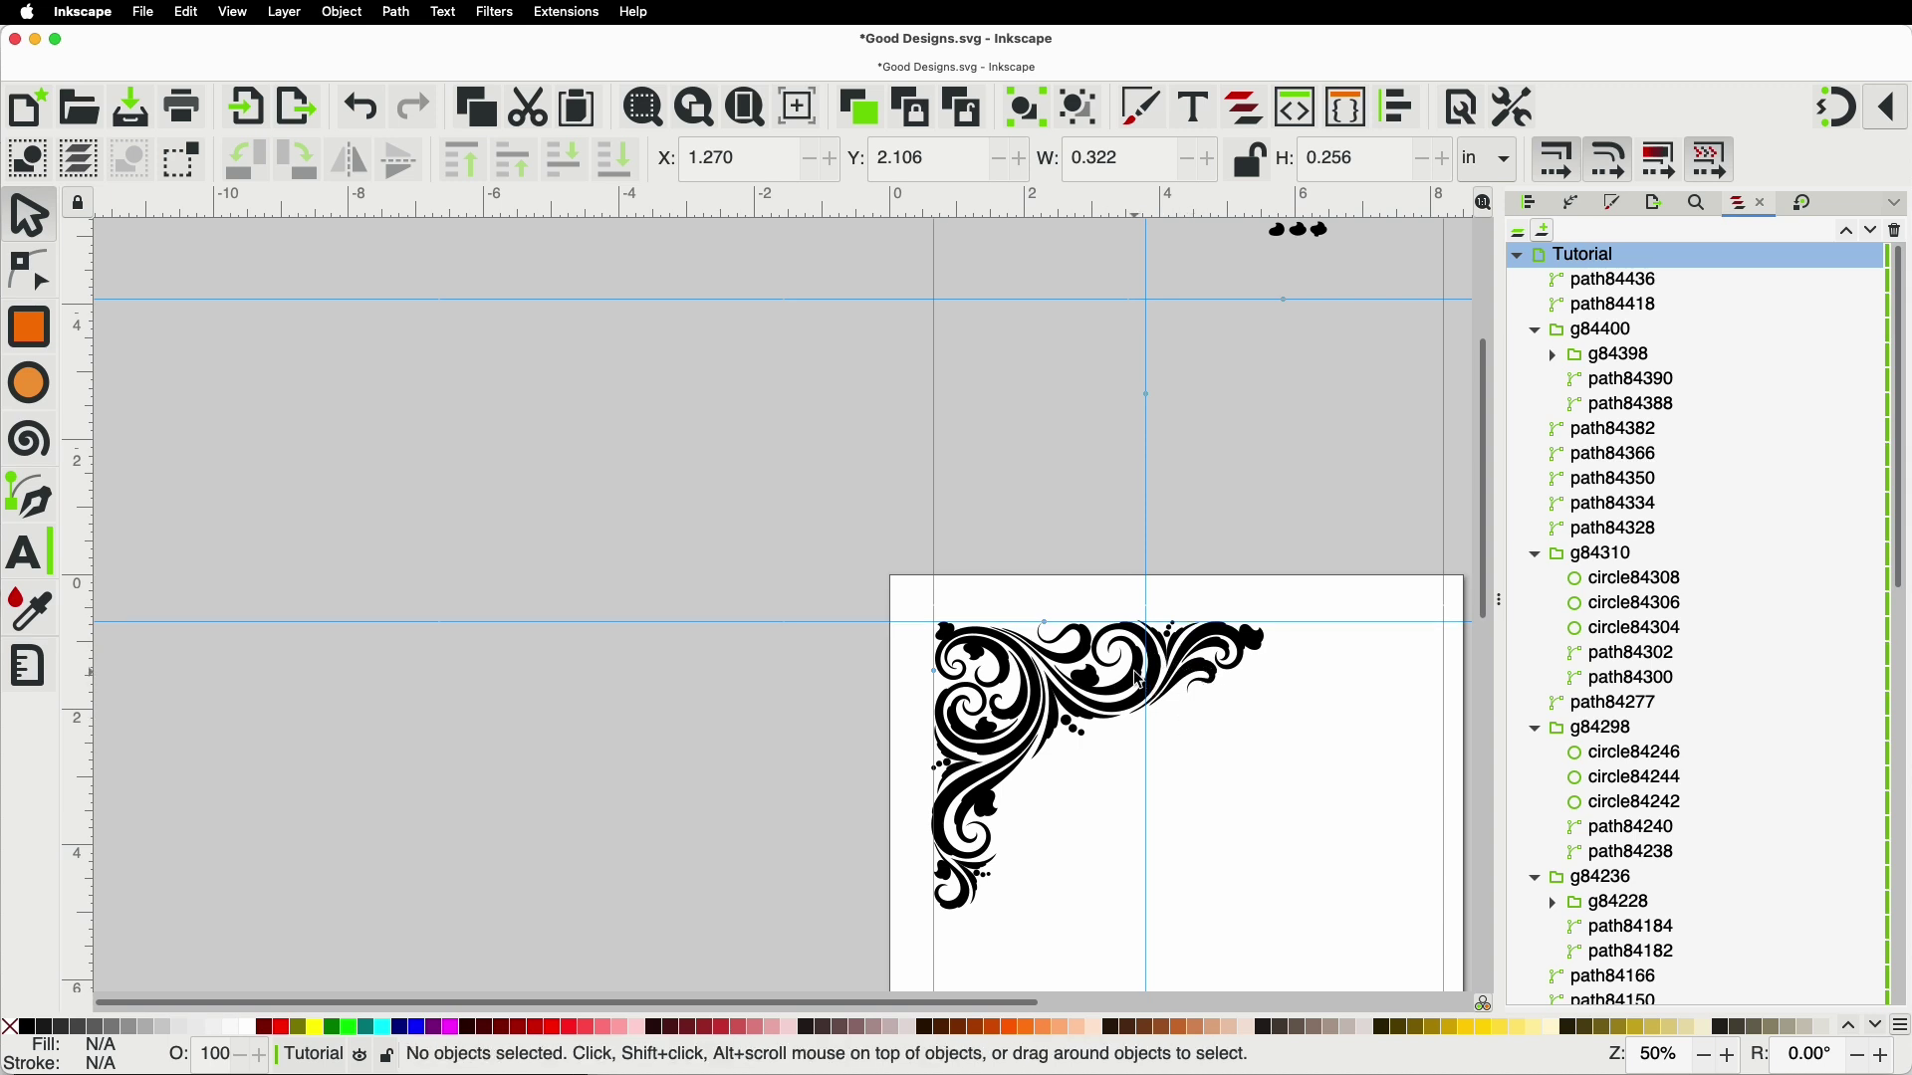
Step: Duplicate the small blob inside the corner's topmost scroll and move the copy to the gap before the upper arm's curl
{"action": "scroll", "coordinate": [1145, 687], "scroll_direction": "up", "scroll_amount": 1}
{"action": "left_click_drag", "start_coordinate": [1100, 811], "coordinate": [1078, 709]}
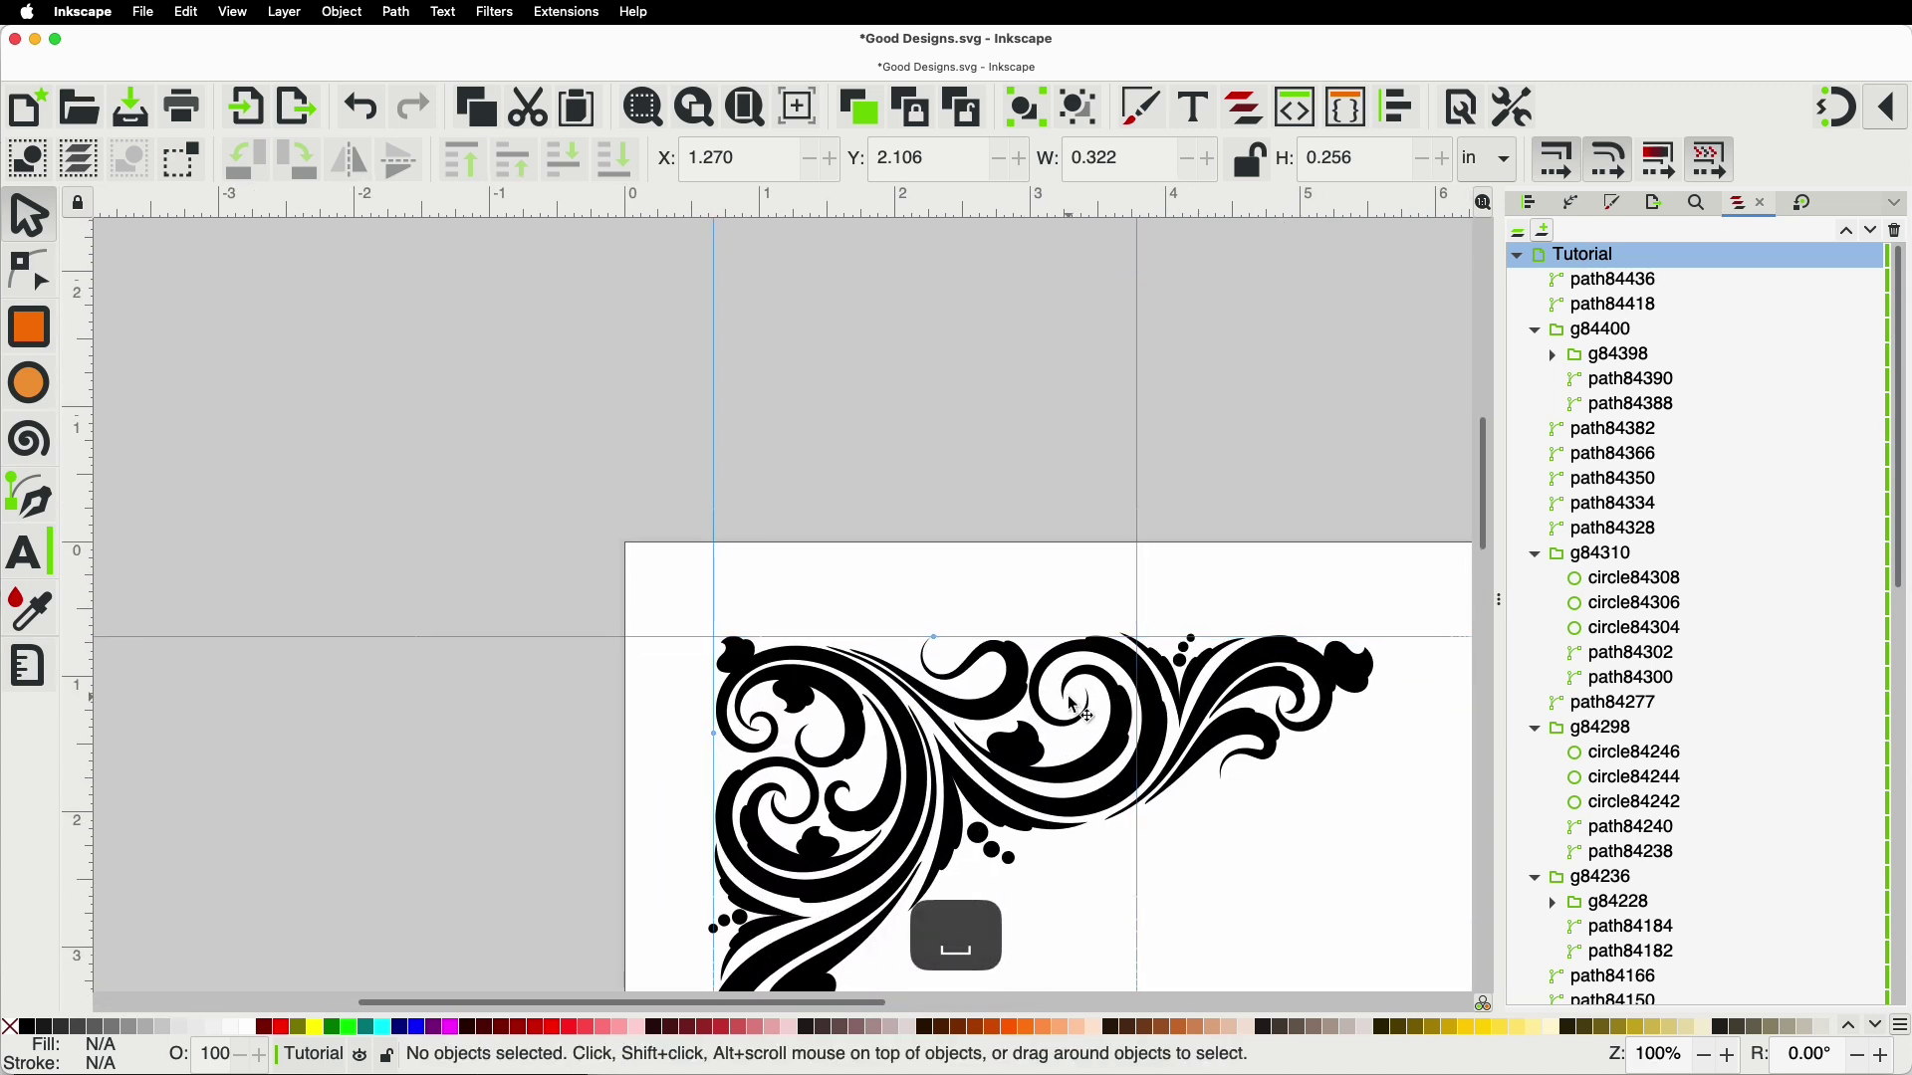
{"action": "scroll", "coordinate": [901, 724], "scroll_direction": "up", "scroll_amount": 2}
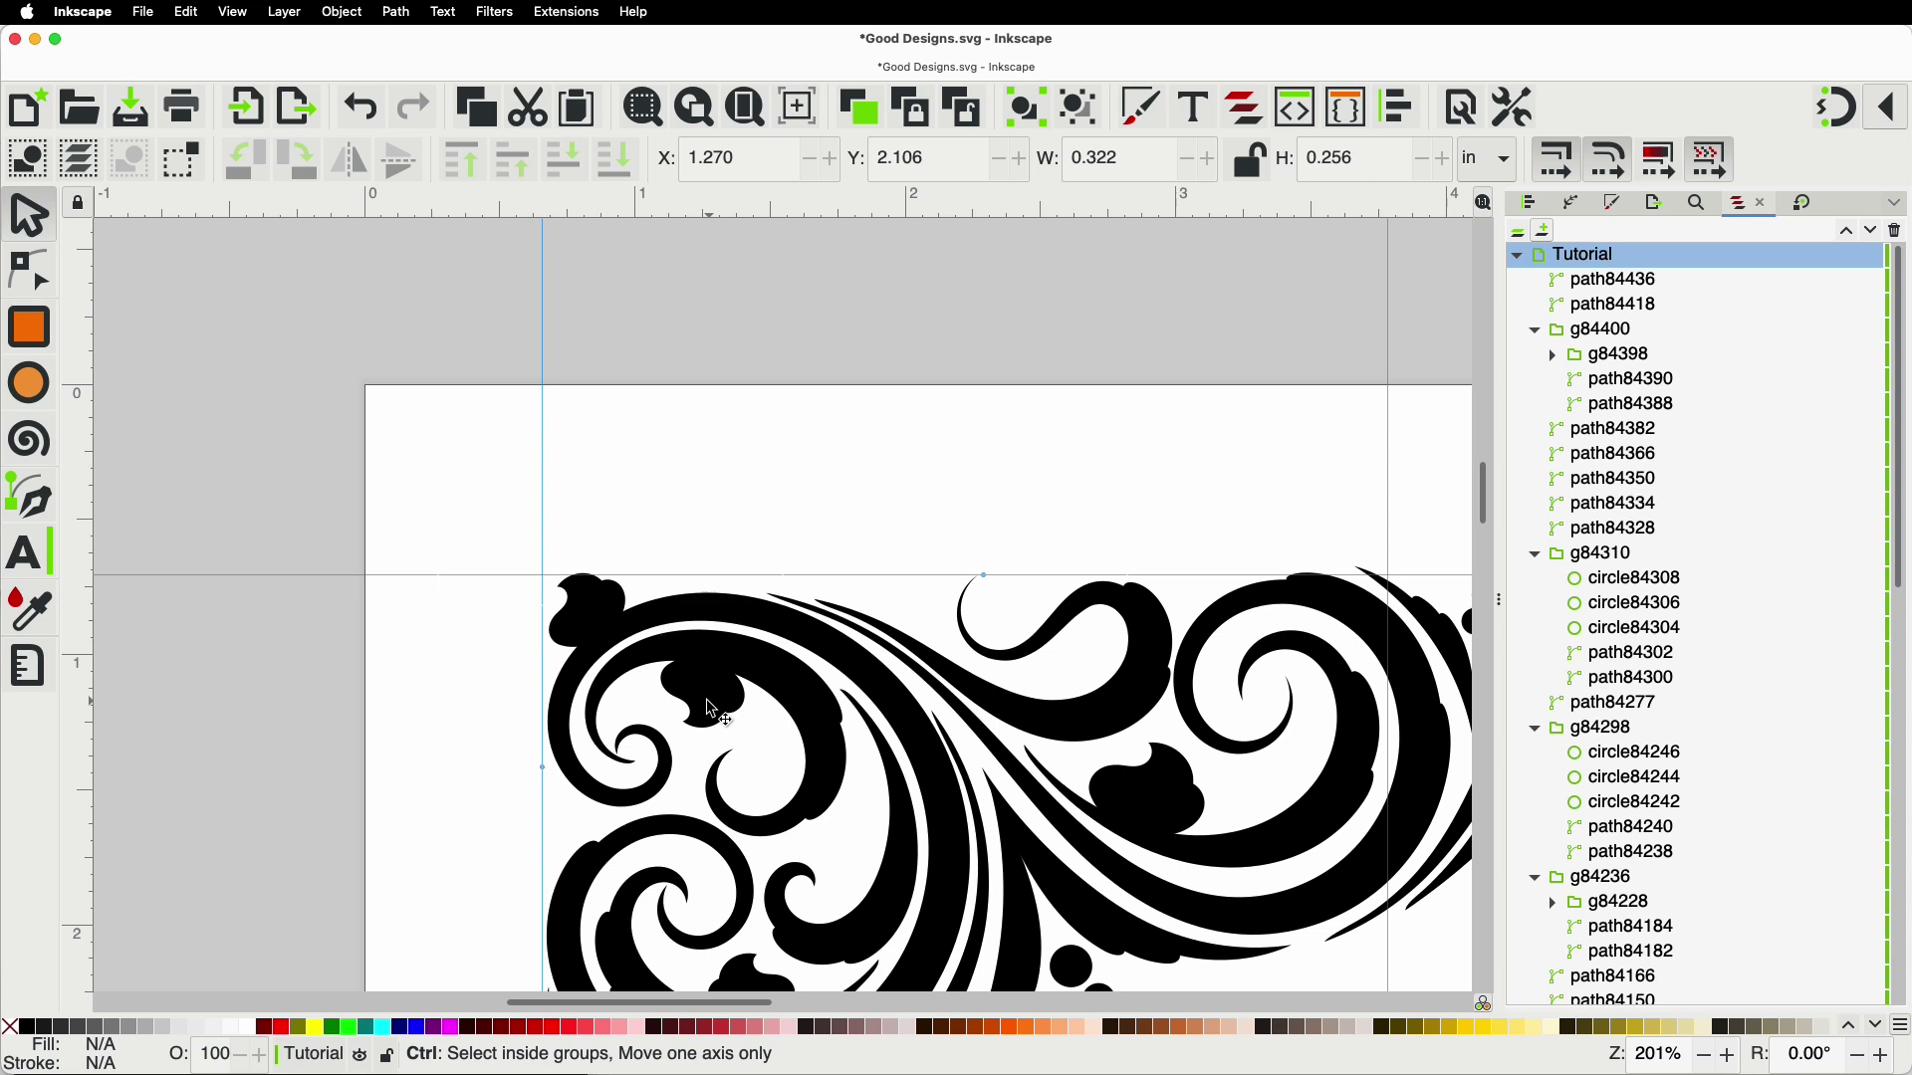
{"action": "left_click", "coordinate": [713, 711]}
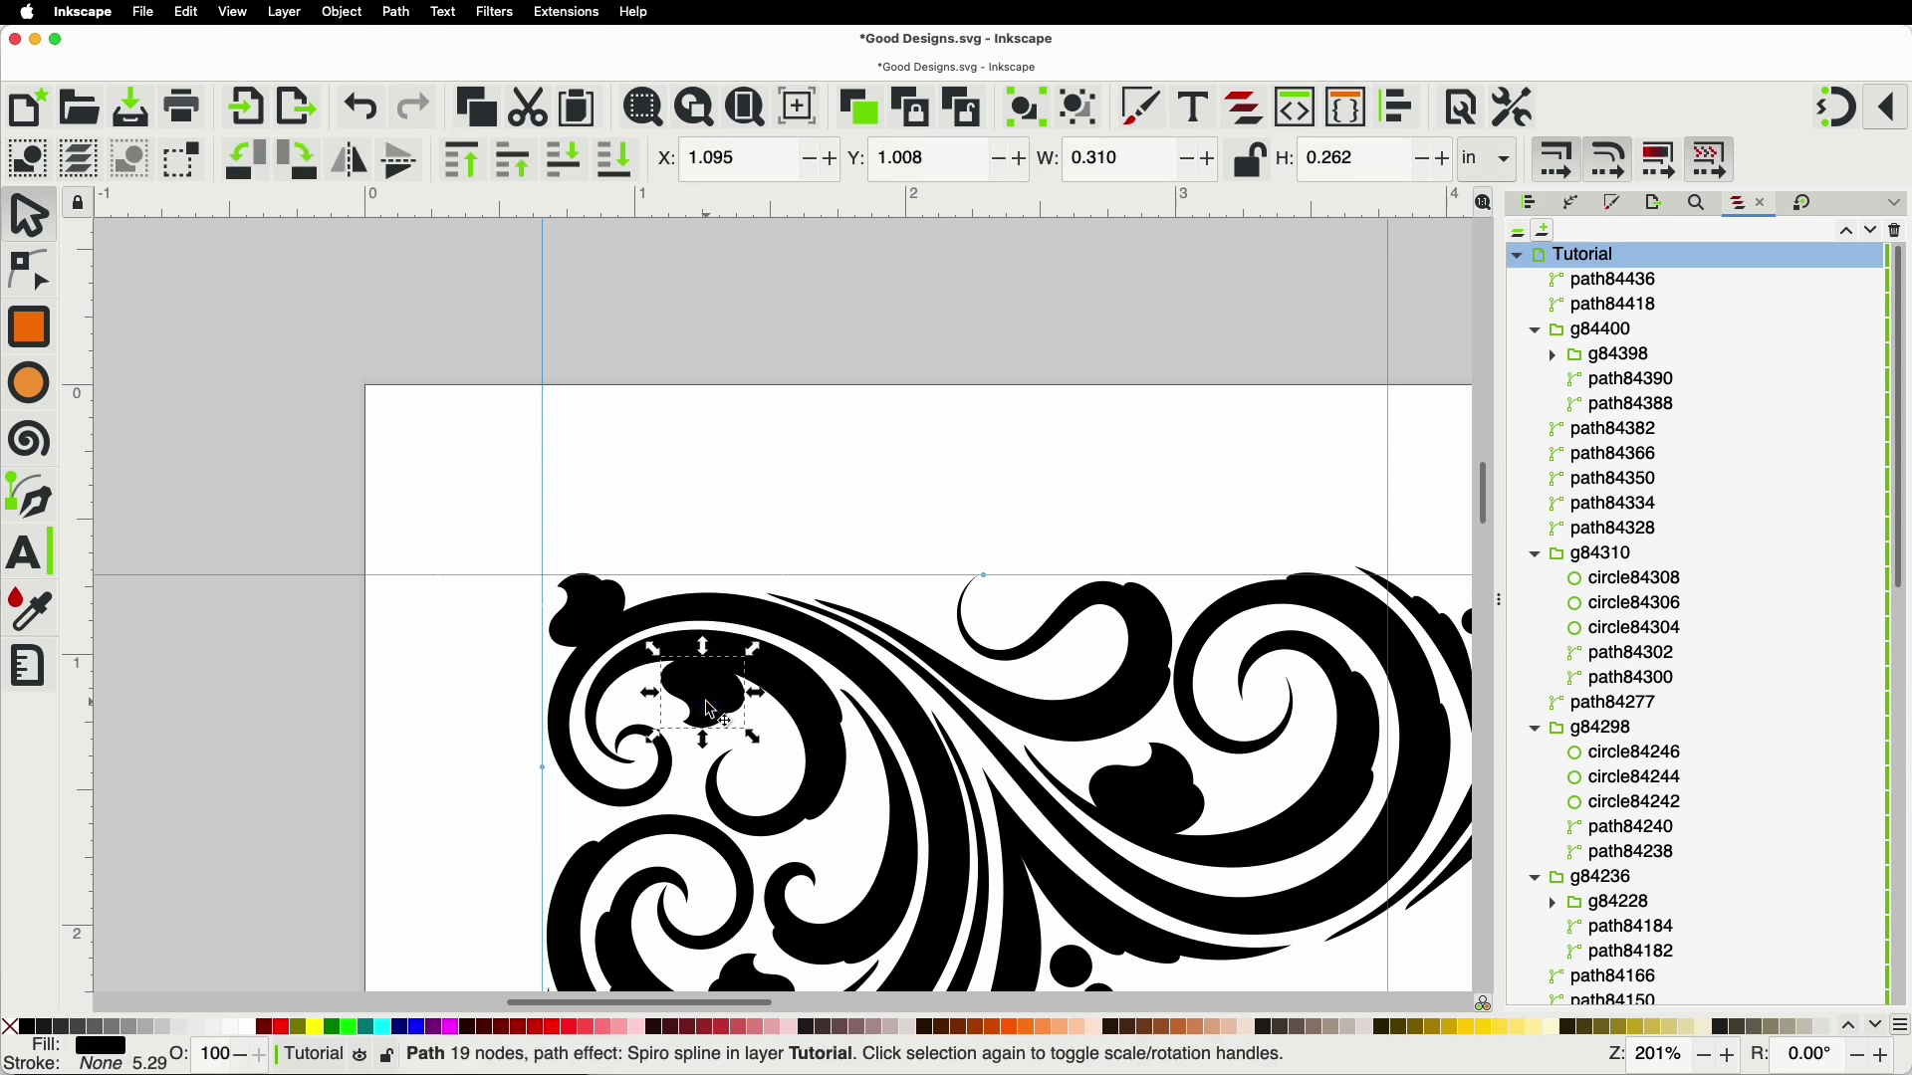
{"action": "key", "text": "super+d"}
{"action": "left_click_drag", "start_coordinate": [726, 683], "coordinate": [907, 619]}
Step: Rotate and horizontally flip the blob copy beside the upper arm's curl, spanning about 0.313 by 0.259 in at X 1.795, Y 0.704 in
{"action": "scroll", "coordinate": [906, 612], "scroll_direction": "up", "scroll_amount": 2}
{"action": "left_click", "coordinate": [902, 612]}
{"action": "left_click_drag", "start_coordinate": [987, 542], "coordinate": [831, 676]}
{"action": "key", "text": "h"}
{"action": "left_click_drag", "start_coordinate": [984, 539], "coordinate": [989, 604]}
{"action": "left_click", "coordinate": [933, 608]}
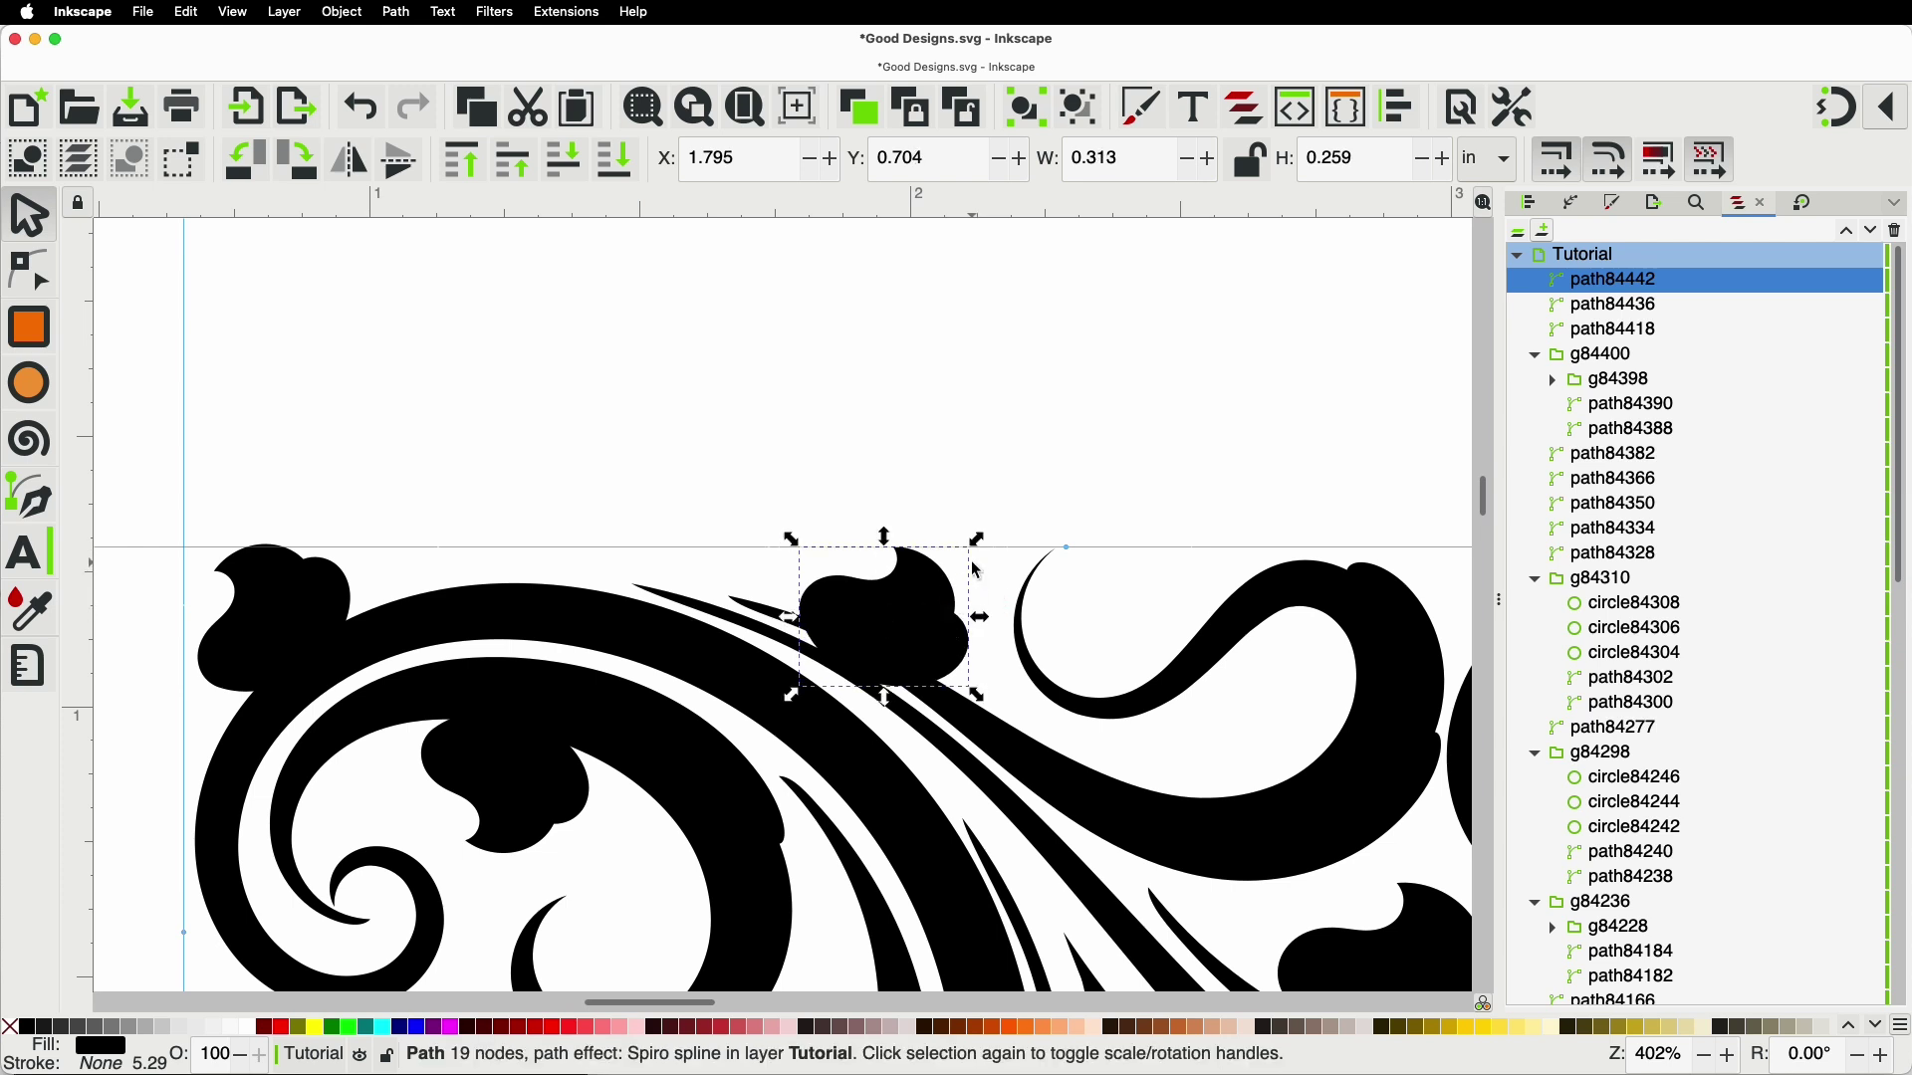
Step: Shrink the blob beside the upper arm's curl to about 0.268 by 0.222 in and place it at X 1.863, Y 0.715 in
{"action": "left_click_drag", "start_coordinate": [974, 539], "coordinate": [958, 558]}
{"action": "left_click_drag", "start_coordinate": [928, 640], "coordinate": [948, 624]}
{"action": "left_click", "coordinate": [910, 450]}
{"action": "scroll", "coordinate": [911, 449], "scroll_direction": "down", "scroll_amount": 3}
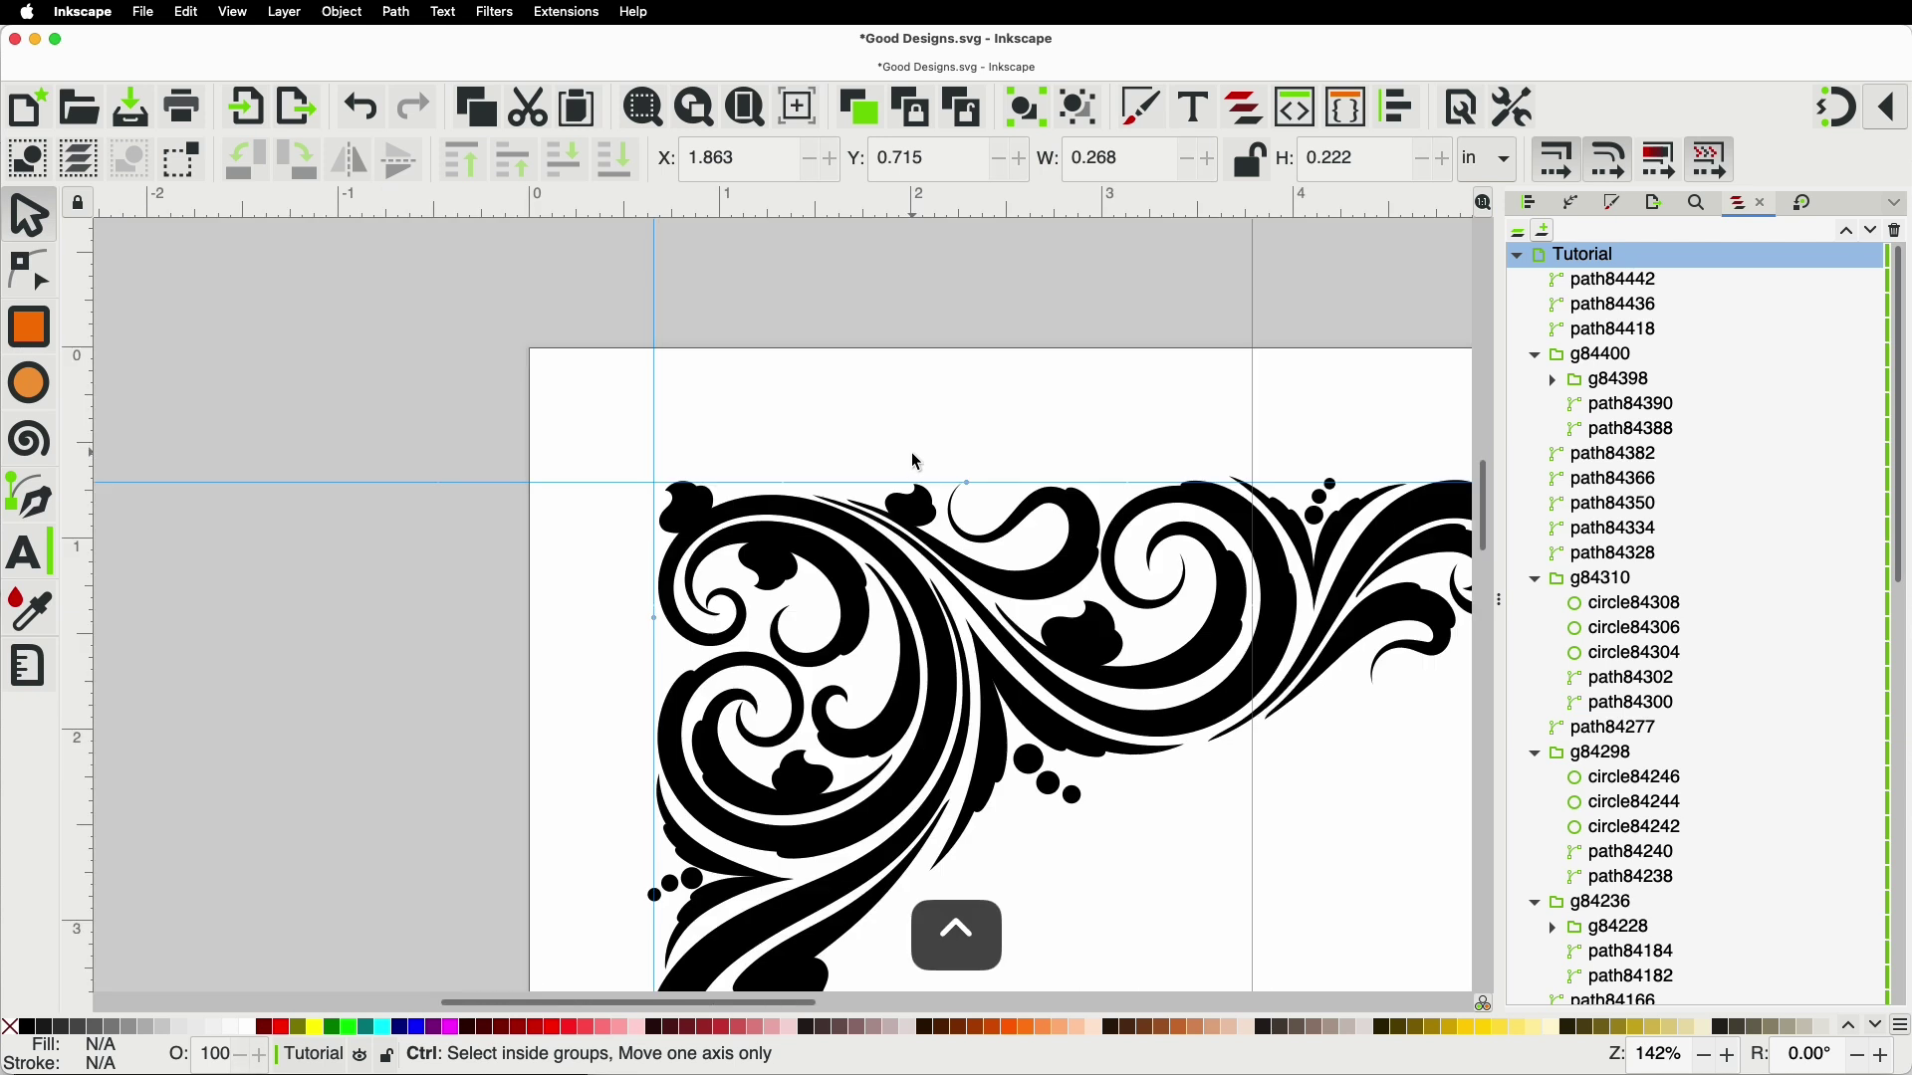
{"action": "scroll", "coordinate": [1157, 893], "scroll_direction": "down", "scroll_amount": 2}
{"action": "key", "text": "space"}
{"action": "key", "text": "ctrl"}
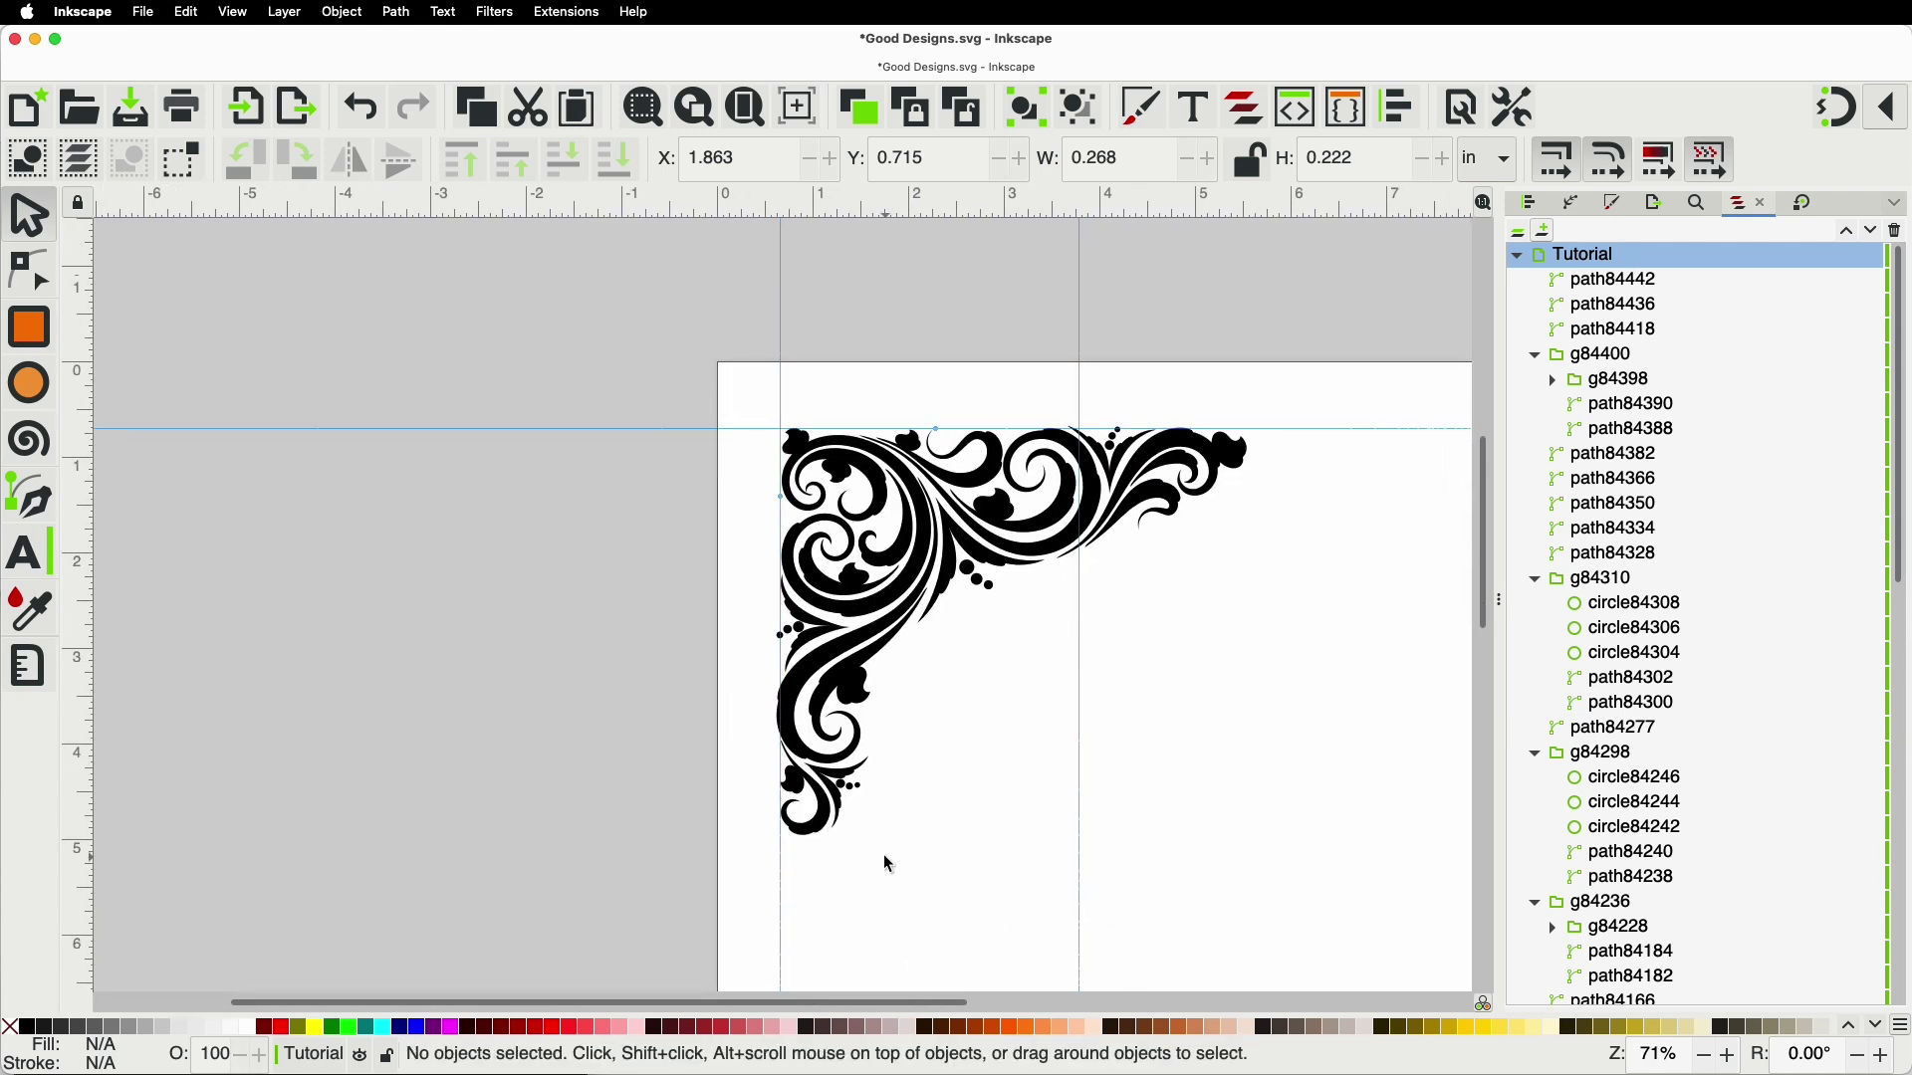
Step: Duplicate the blob beside the upper arm's curl and move the copy below the lower arm's end scroll, about X 0.759, Y 5.038 in
{"action": "key", "text": "space"}
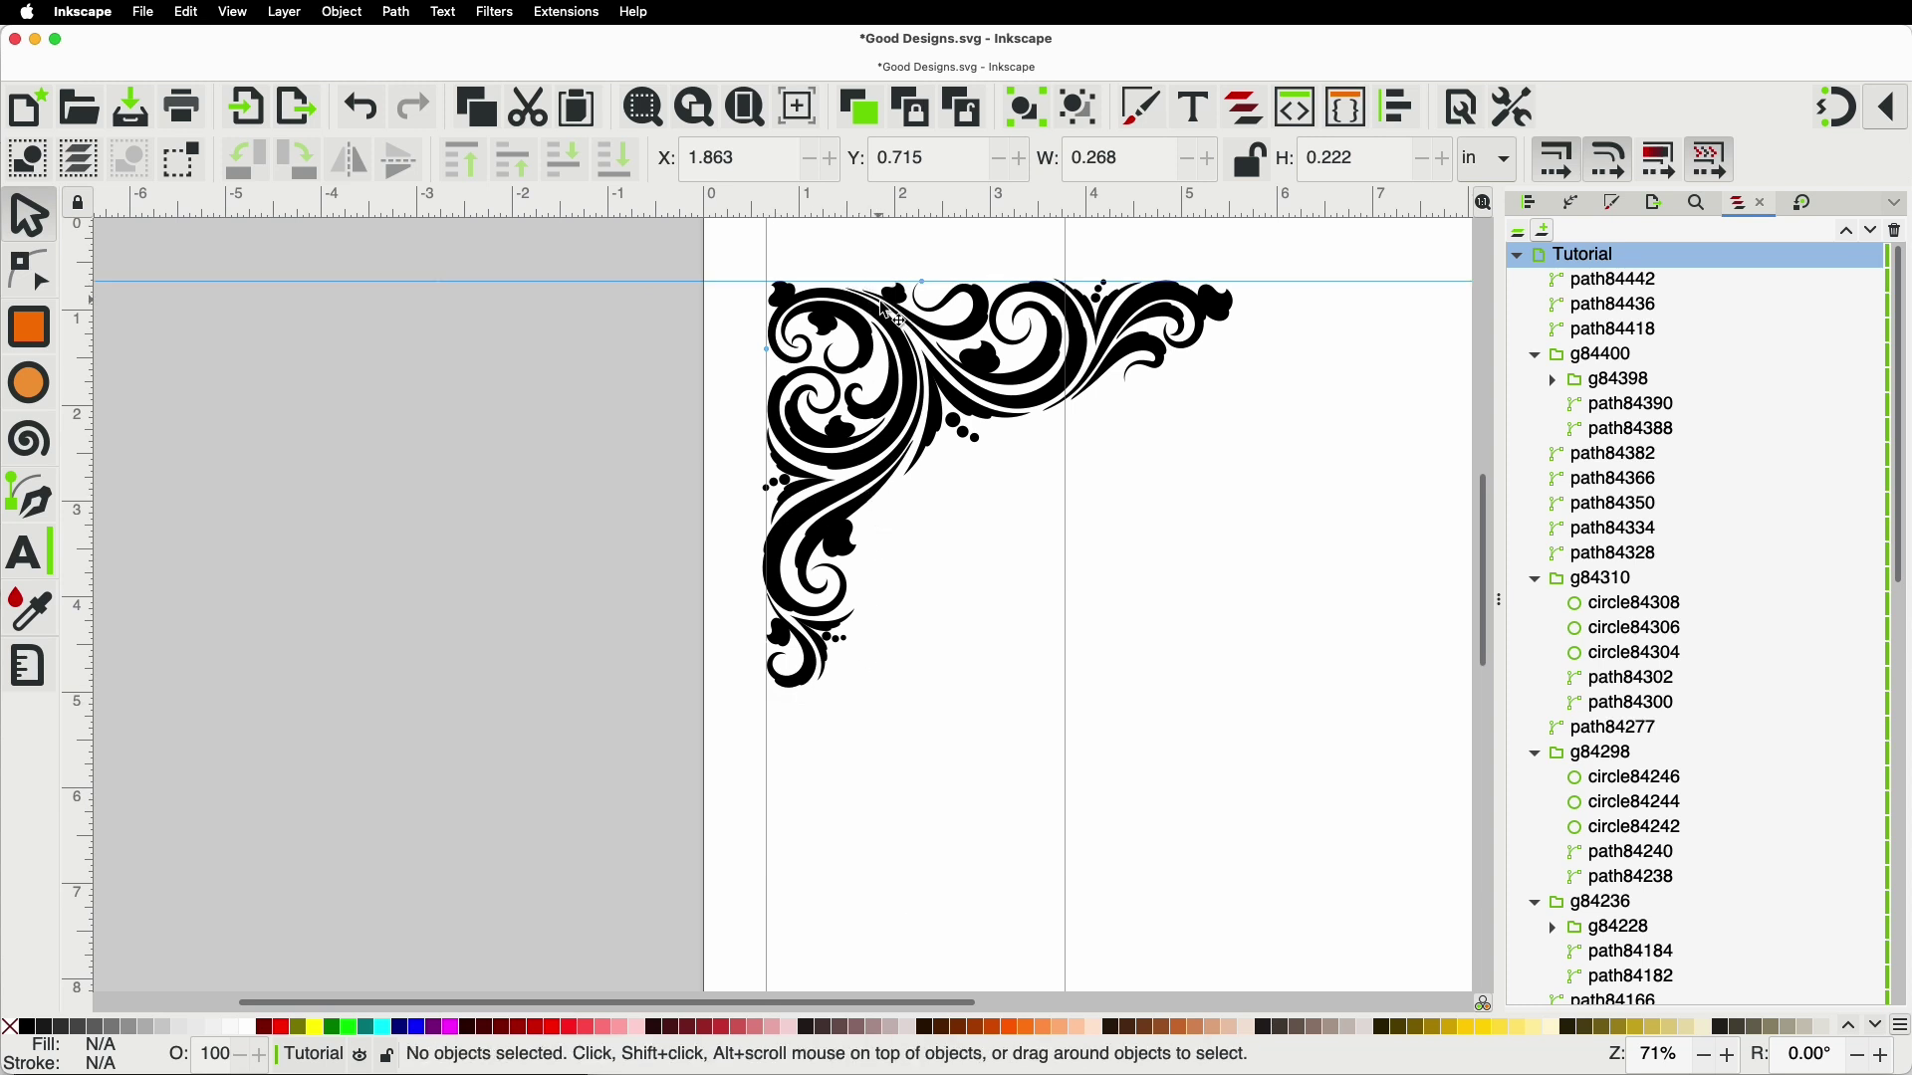
{"action": "left_click", "coordinate": [903, 308]}
{"action": "key", "text": "super+d"}
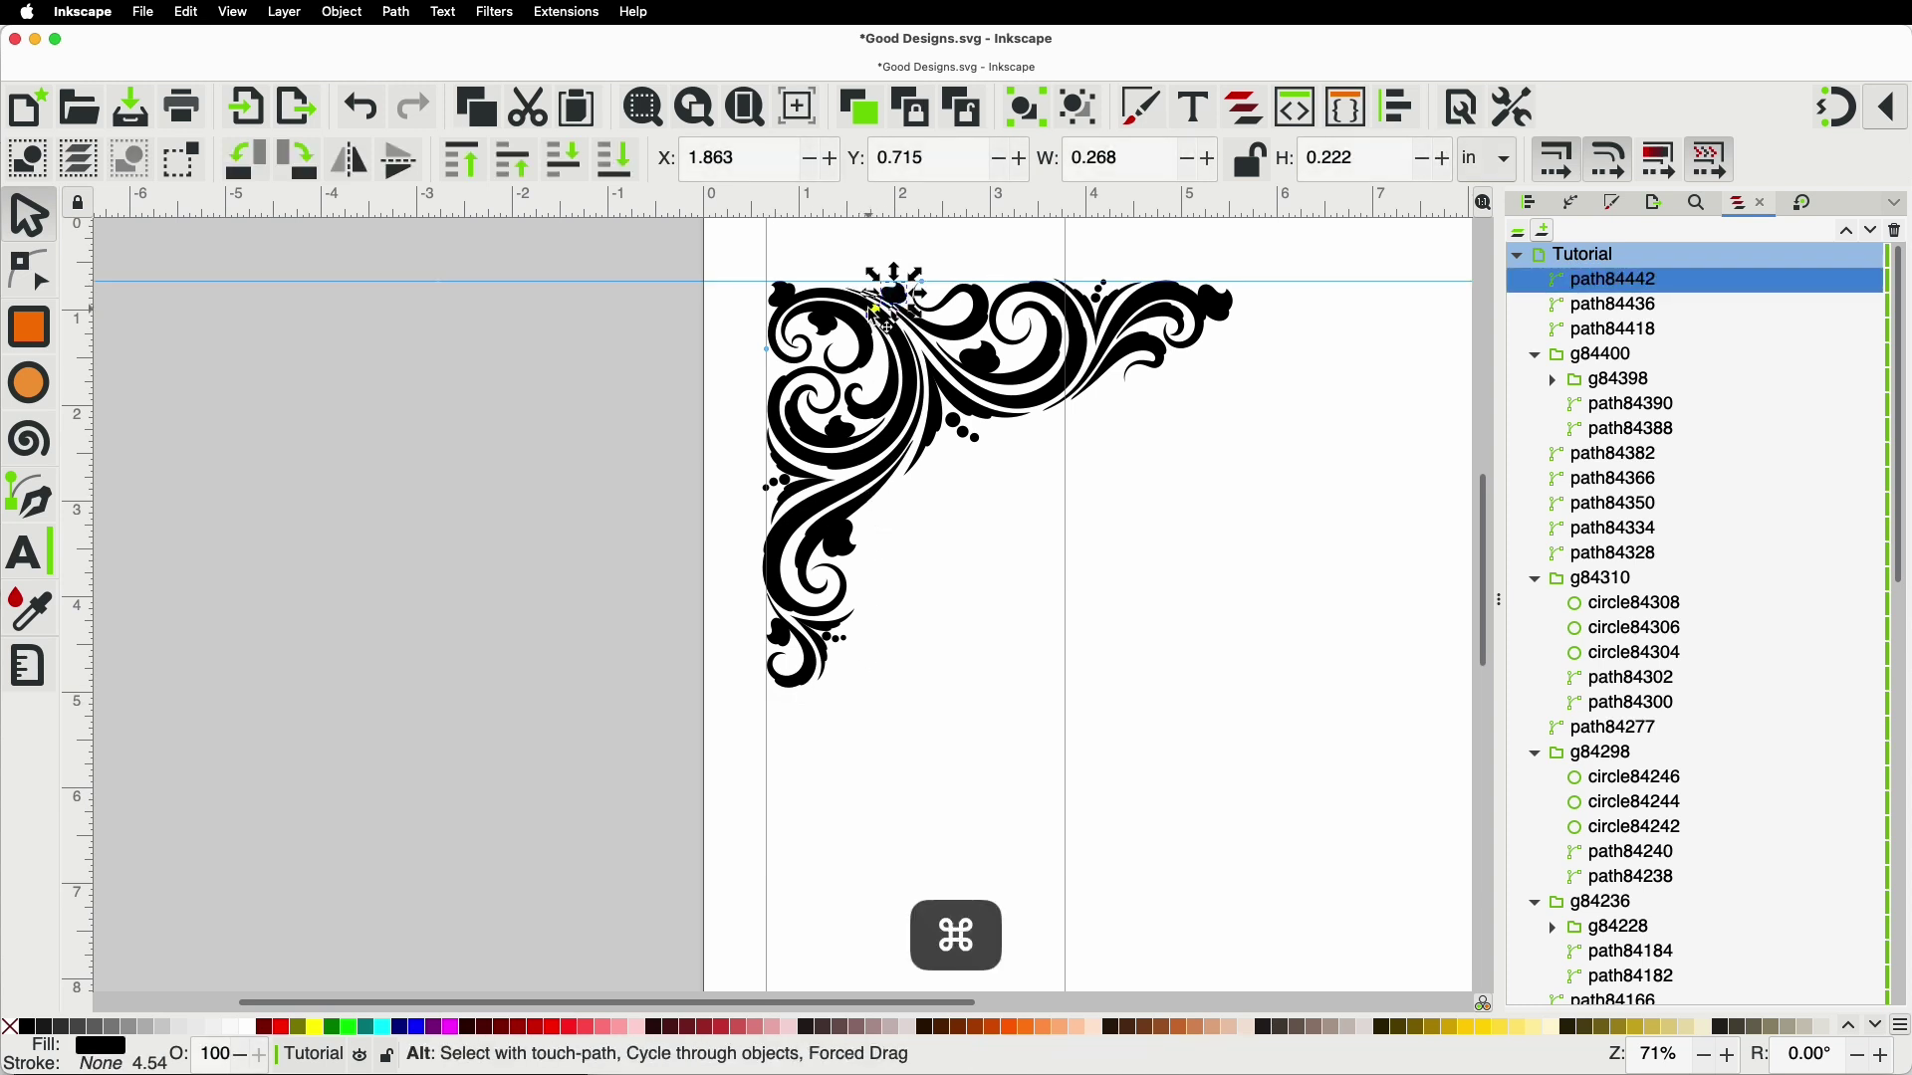
{"action": "left_click_drag", "start_coordinate": [893, 299], "coordinate": [812, 737]}
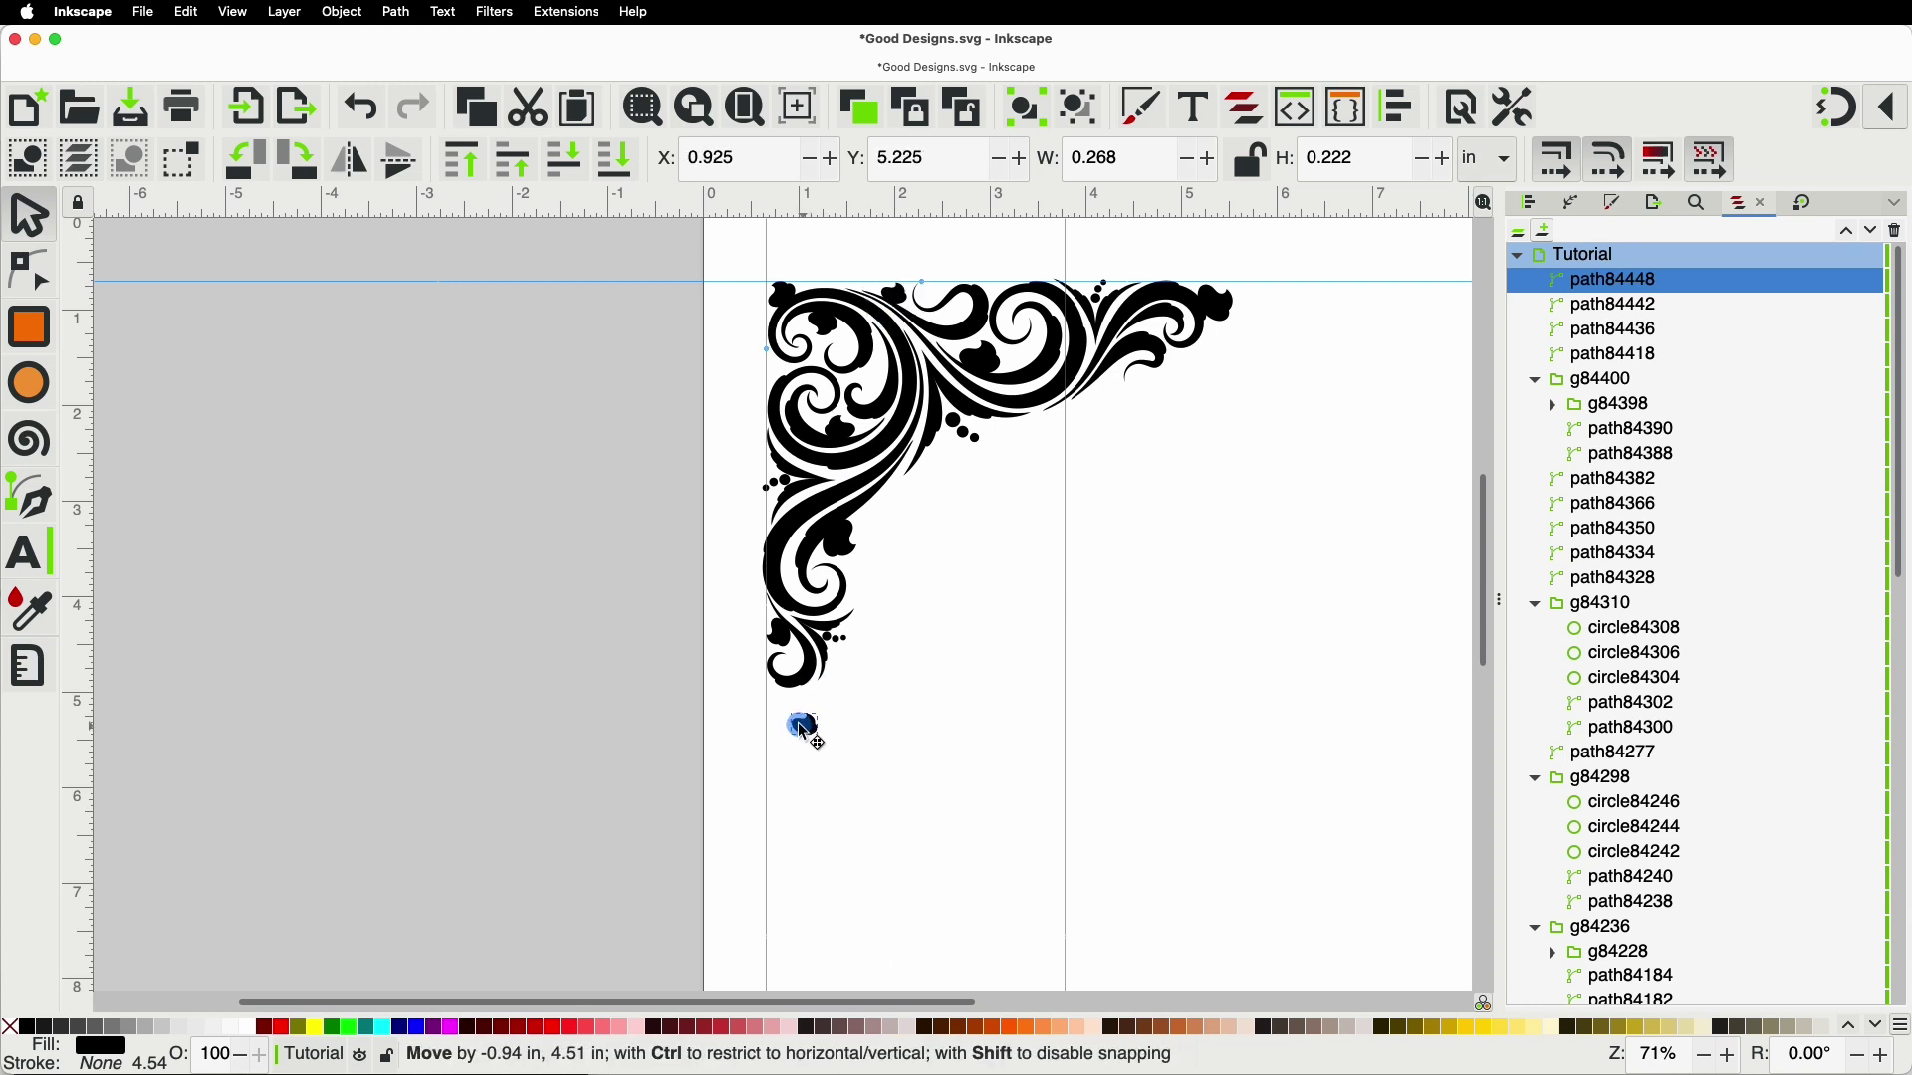
{"action": "scroll", "coordinate": [795, 715], "scroll_direction": "up", "scroll_amount": 6, "text": "ctrl"}
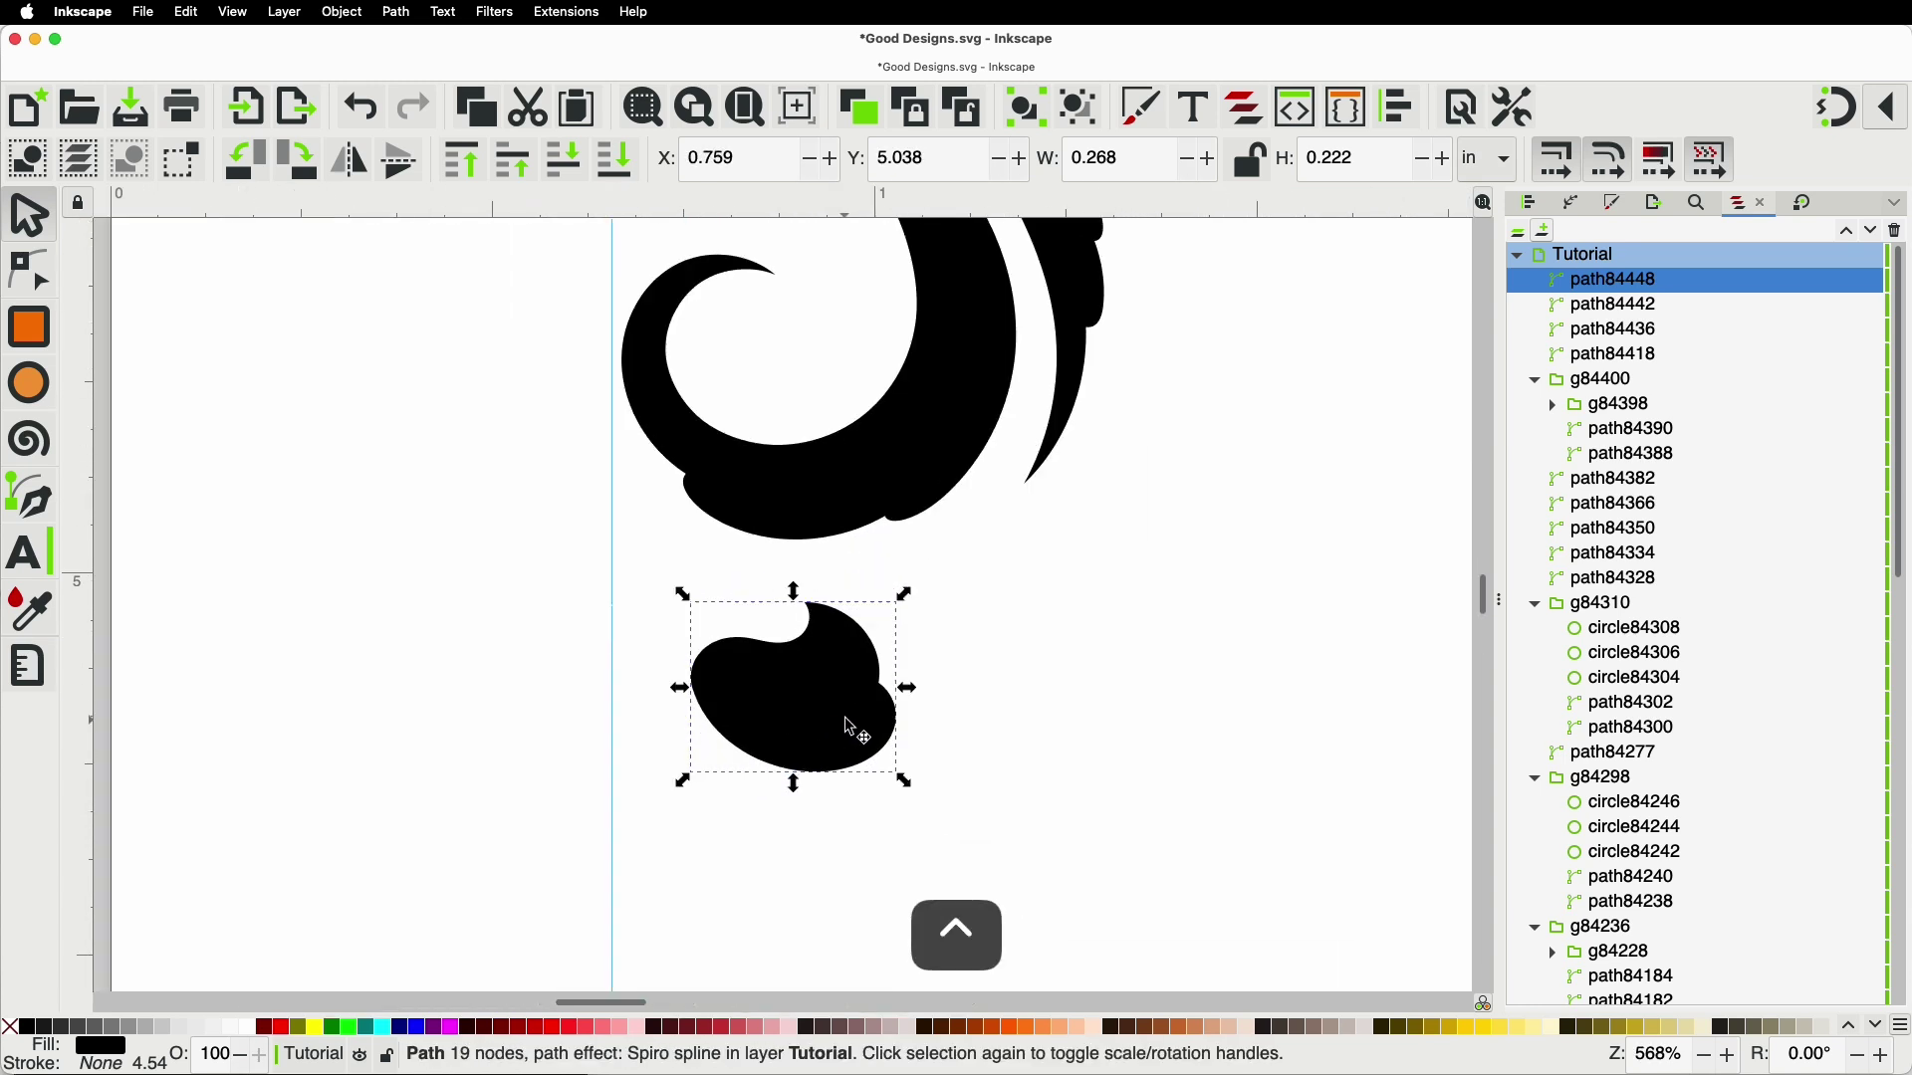
Step: Rotate and enlarge the blob copy below the lower arm, and move it up against the end scroll's underside
{"action": "left_click_drag", "start_coordinate": [902, 593], "coordinate": [768, 849]}
{"action": "left_click", "coordinate": [777, 730]}
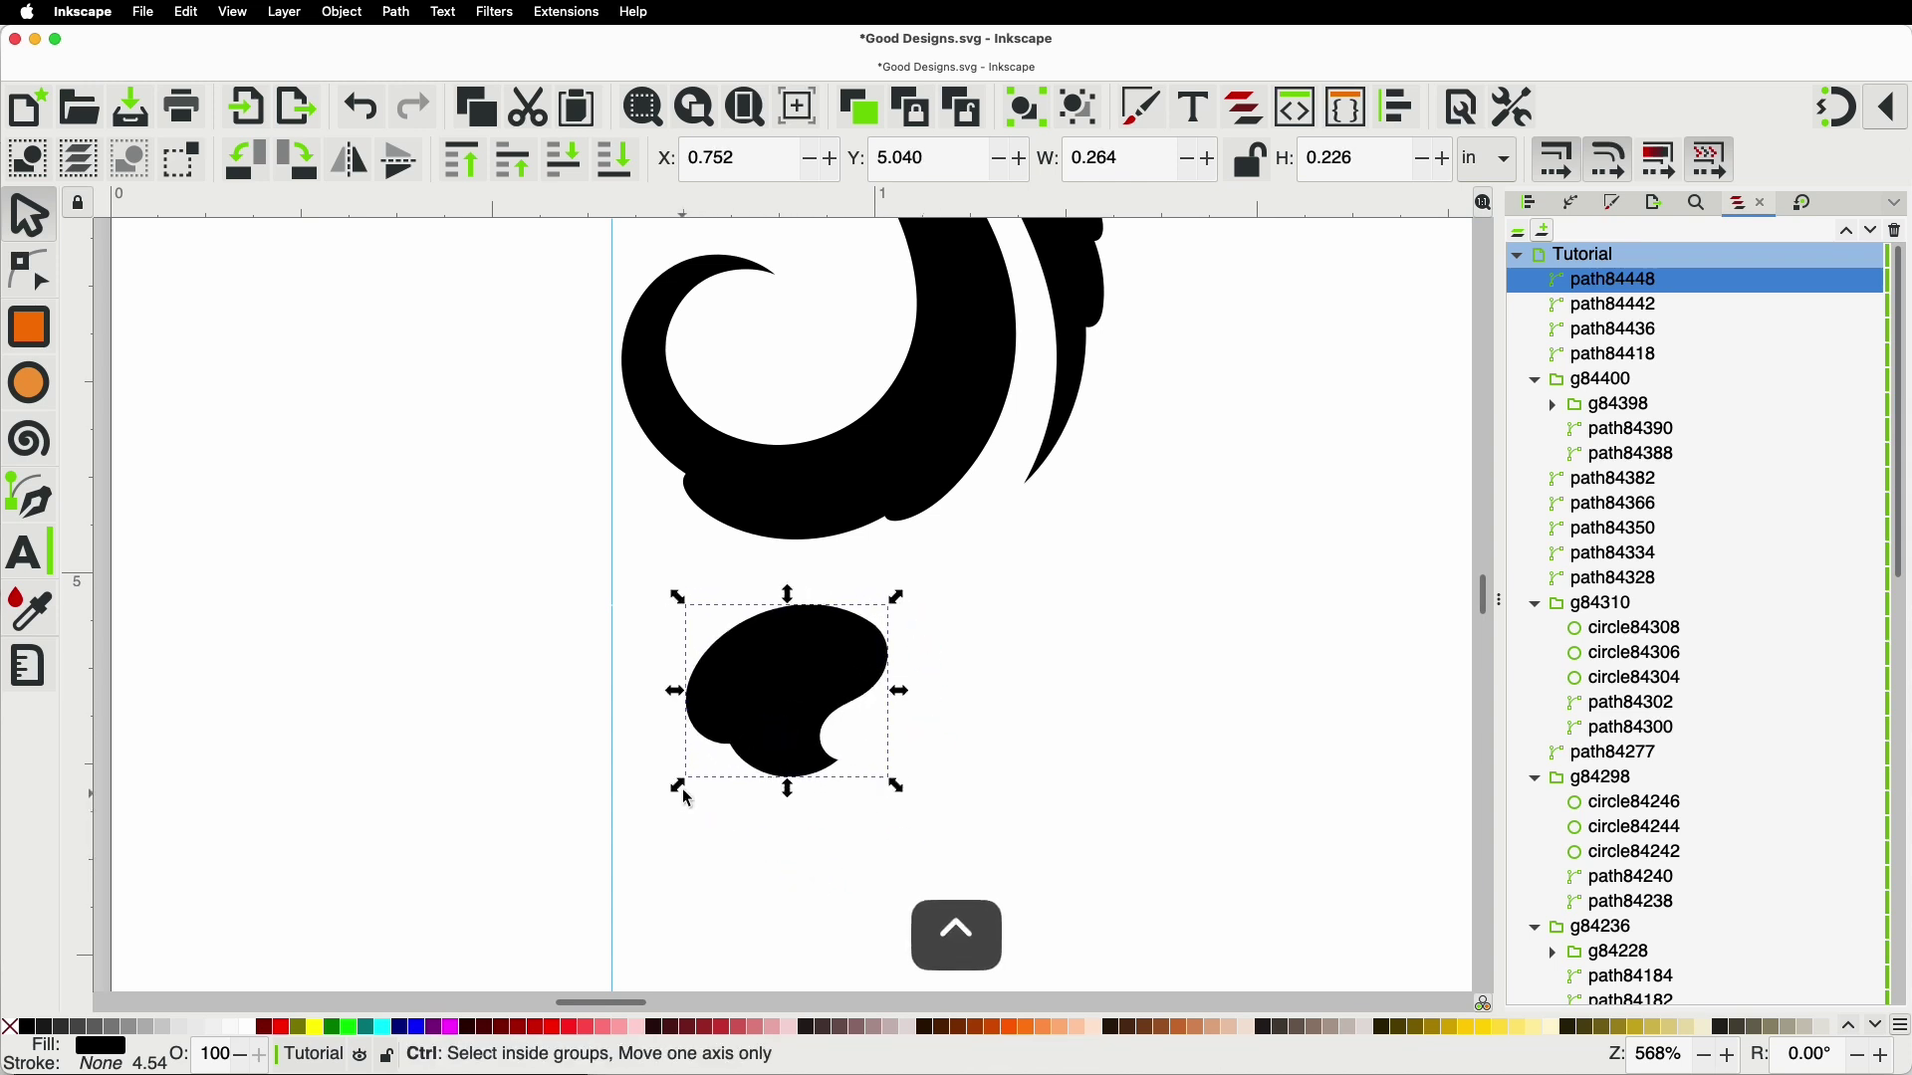
{"action": "left_click_drag", "start_coordinate": [678, 796], "coordinate": [640, 807]}
{"action": "left_click_drag", "start_coordinate": [793, 713], "coordinate": [785, 613]}
{"action": "left_click", "coordinate": [978, 738]}
Step: Fine-tune the rotation of the blob under the lower arm's end scroll, spanning about 0.319 by 0.258 in at X 0.707, Y 4.913 in
{"action": "scroll", "coordinate": [979, 737], "scroll_direction": "down", "scroll_amount": 4}
{"action": "scroll", "coordinate": [971, 727], "scroll_direction": "up", "scroll_amount": 3}
{"action": "left_click", "coordinate": [945, 655]}
{"action": "left_click", "coordinate": [913, 672]}
{"action": "left_click_drag", "start_coordinate": [948, 591], "coordinate": [951, 623]}
{"action": "left_click", "coordinate": [1046, 738]}
{"action": "scroll", "coordinate": [1096, 773], "scroll_direction": "down", "scroll_amount": 3}
{"action": "scroll", "coordinate": [1099, 766], "scroll_direction": "down", "scroll_amount": 4}
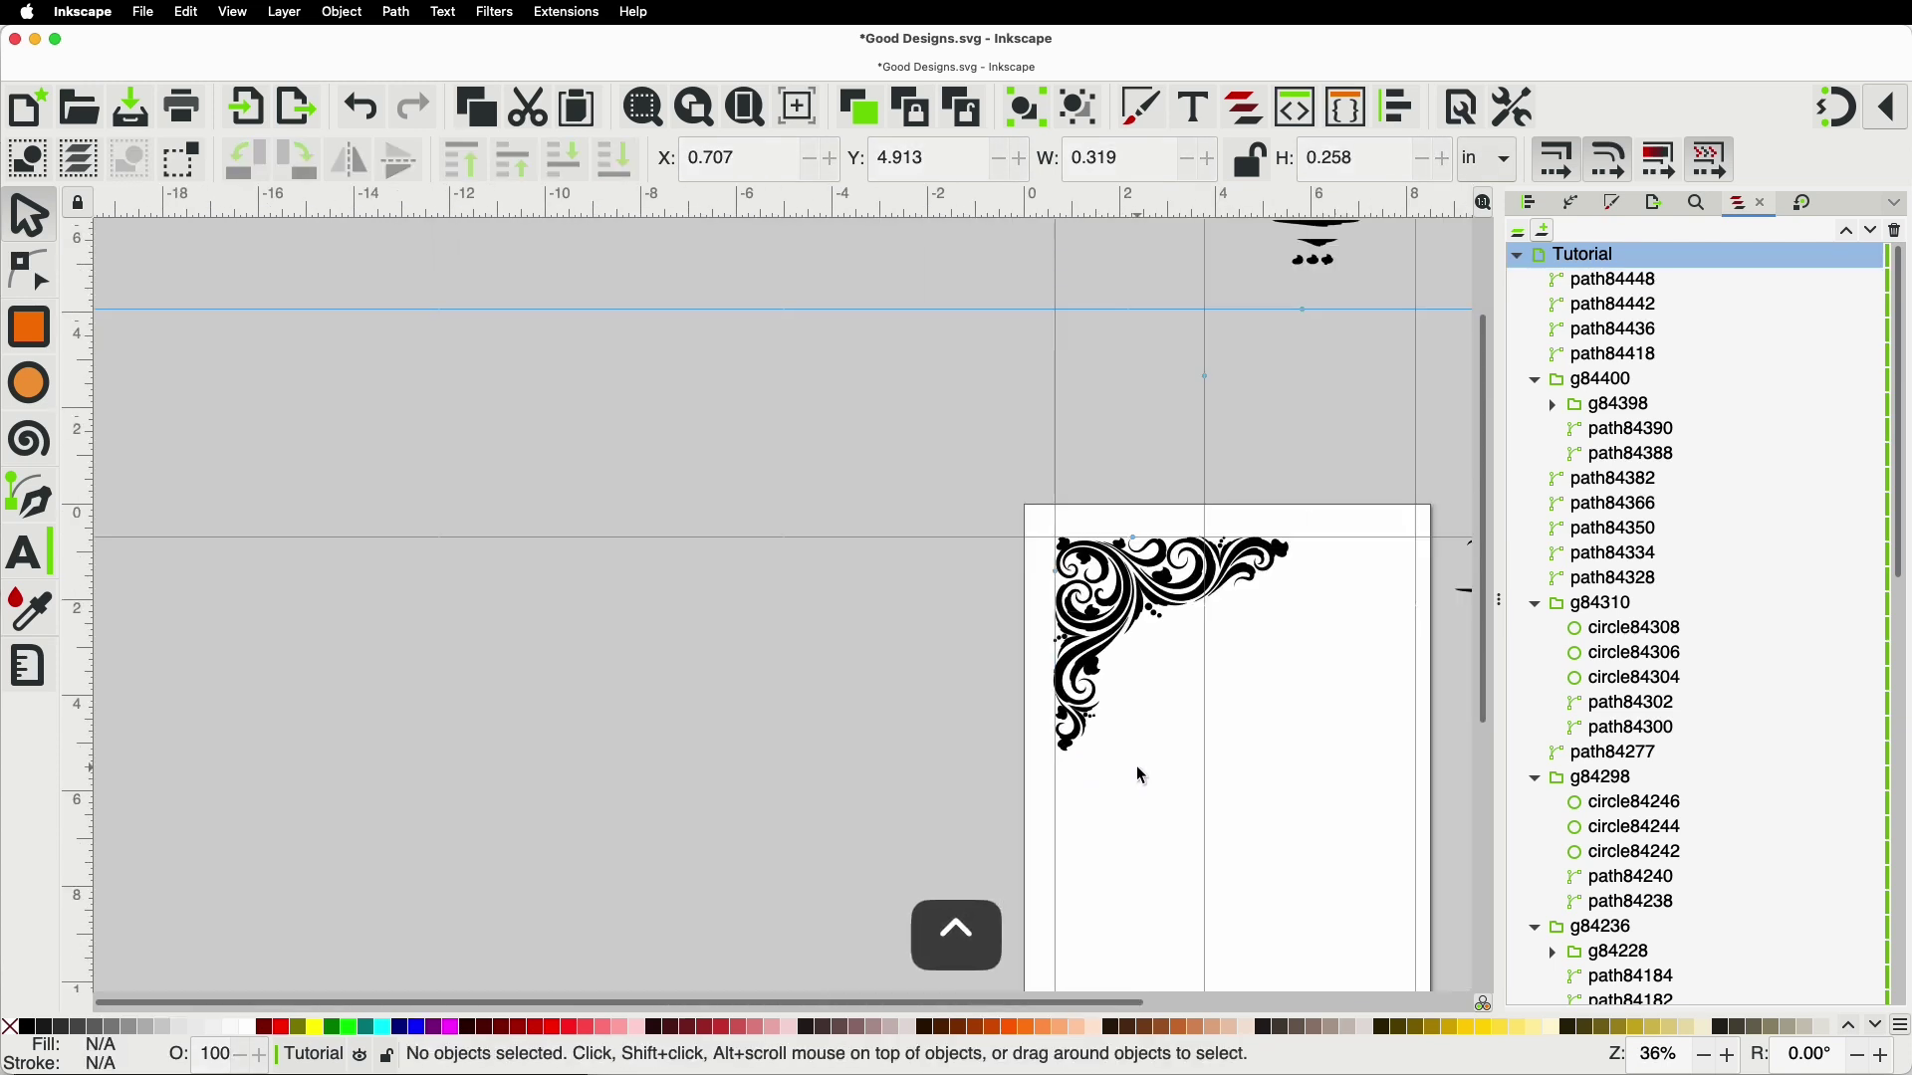
{"action": "key", "text": "space"}
{"action": "scroll", "coordinate": [918, 685], "scroll_direction": "up", "scroll_amount": 2}
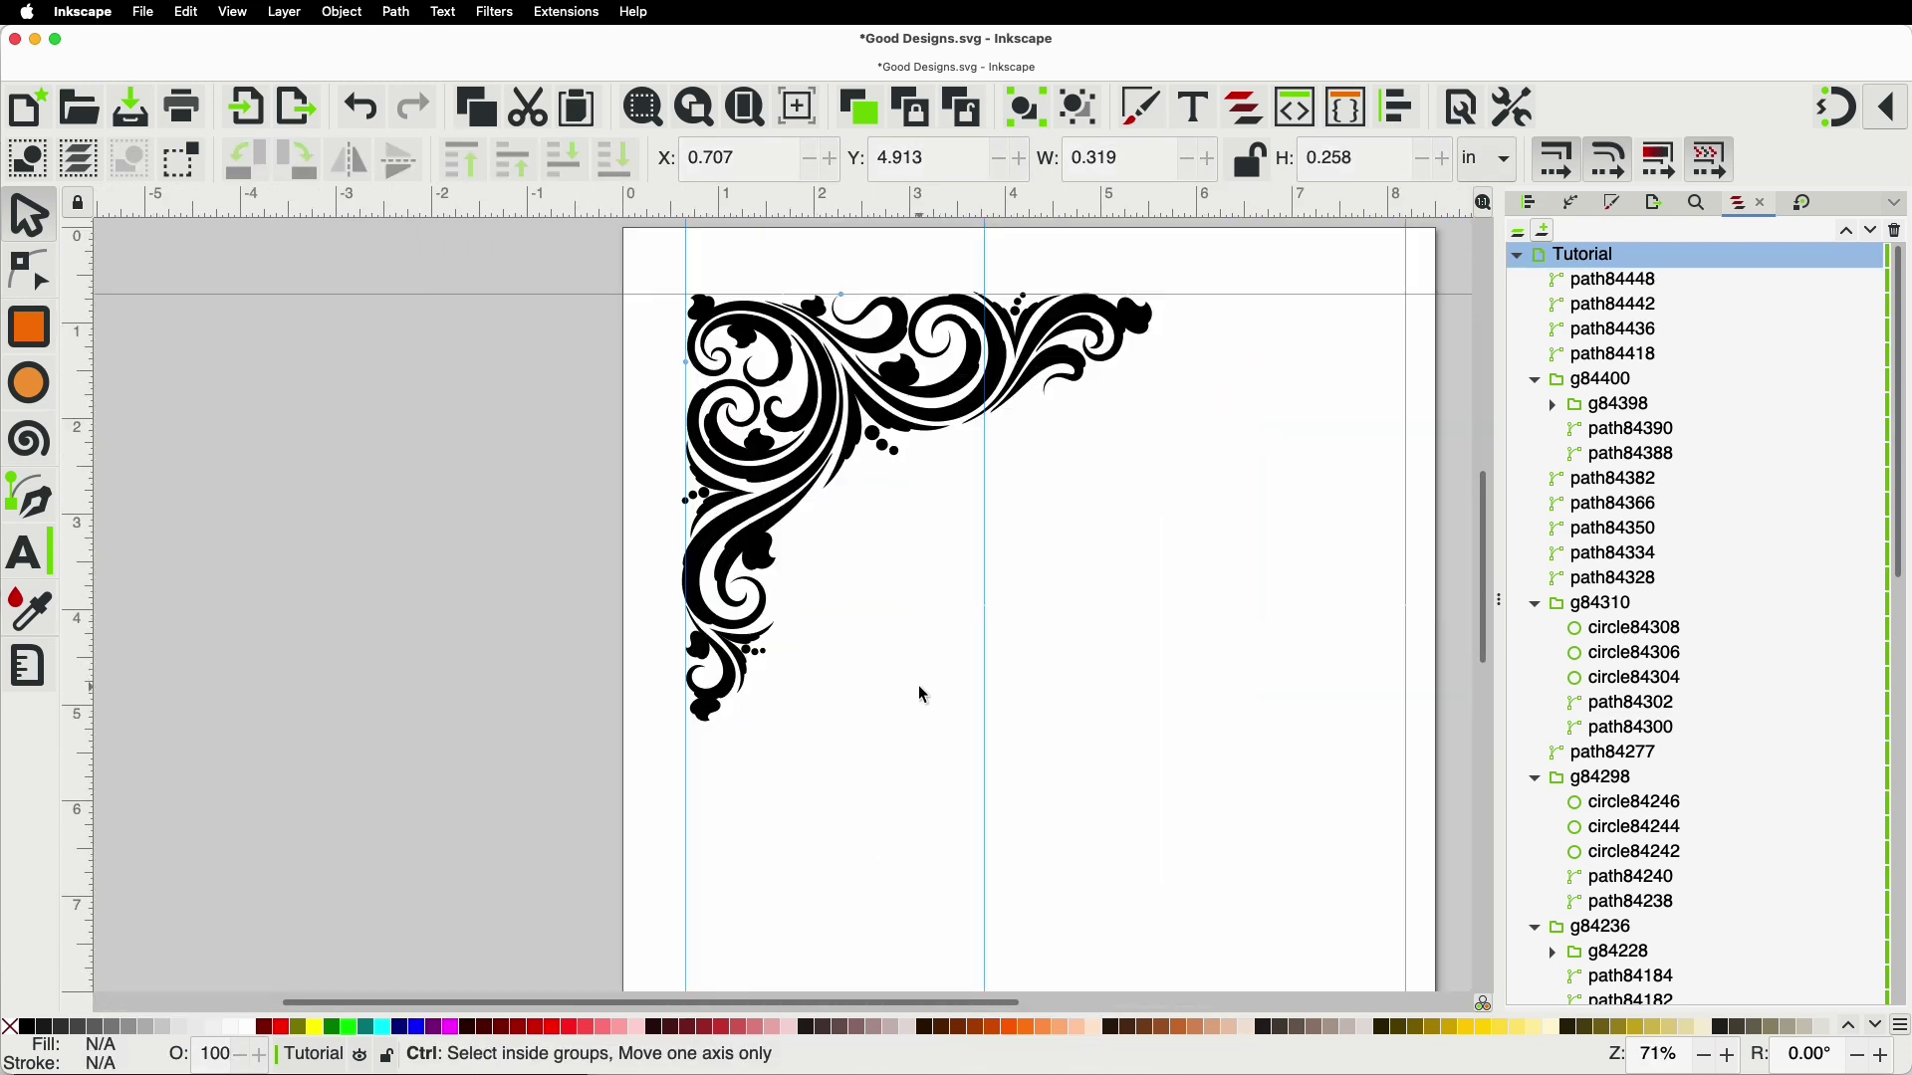